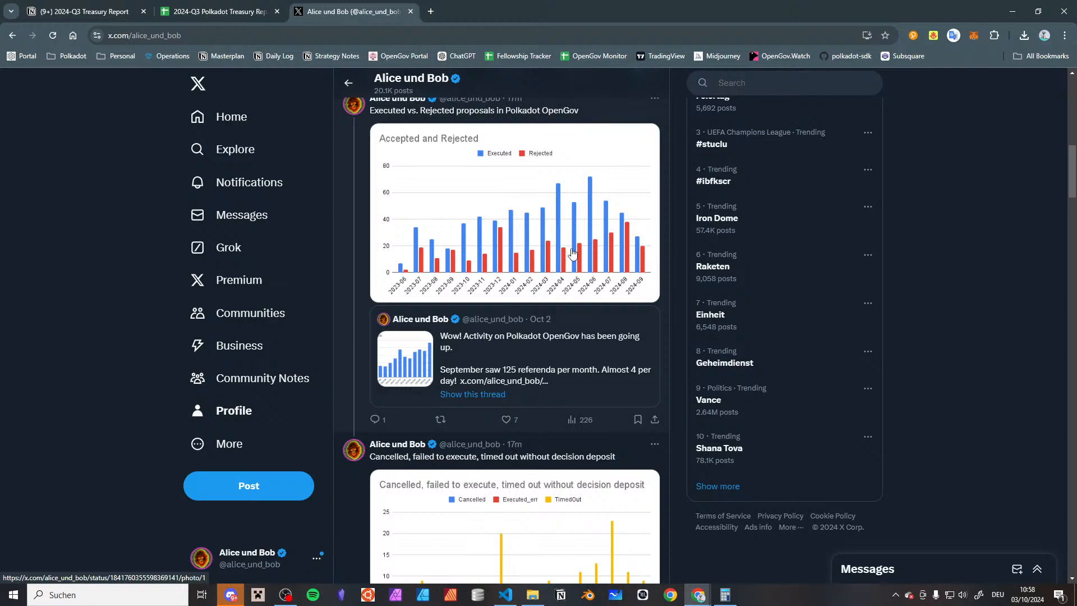
# Start a quote of the "Part 3 of boooring Treasury accounting" post and paste the YouTube live link into it
pyautogui.scroll(-8, 572, 252)
pyautogui.scroll(-8, 572, 252)
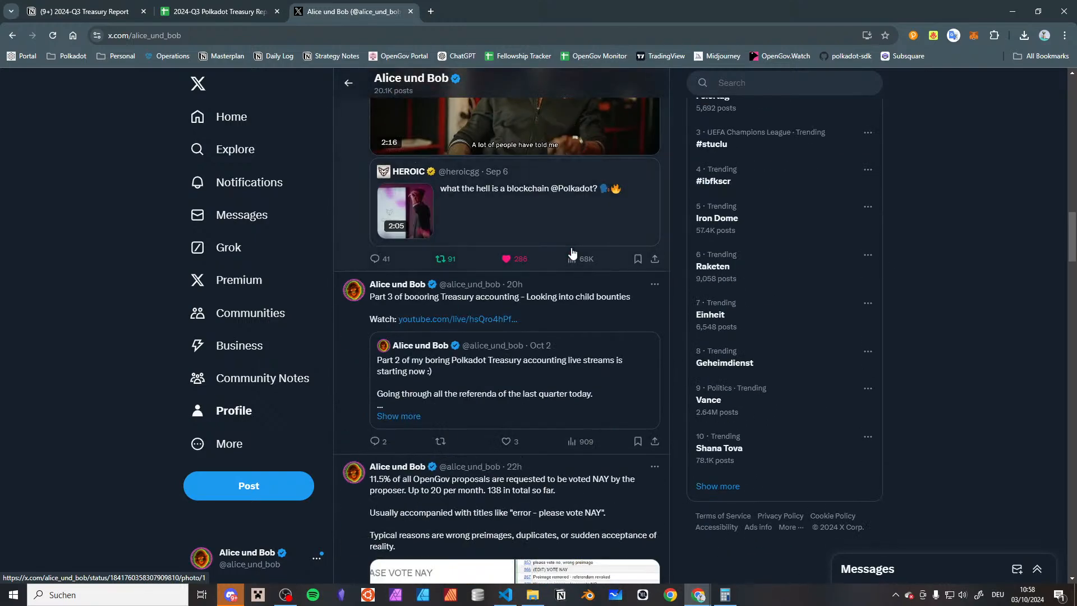
pyautogui.click(442, 447)
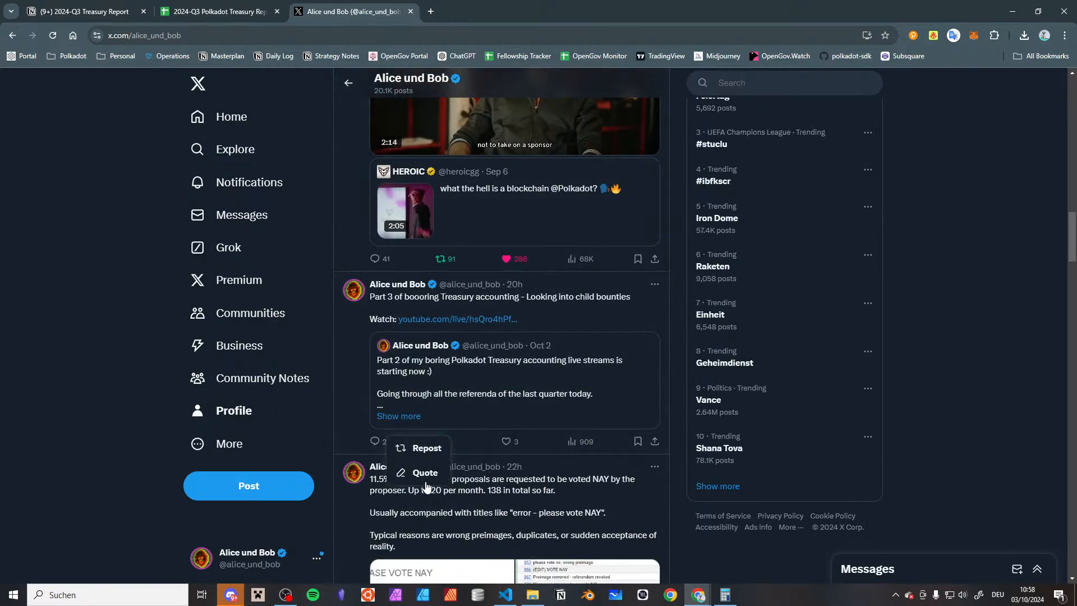
pyautogui.click(426, 471)
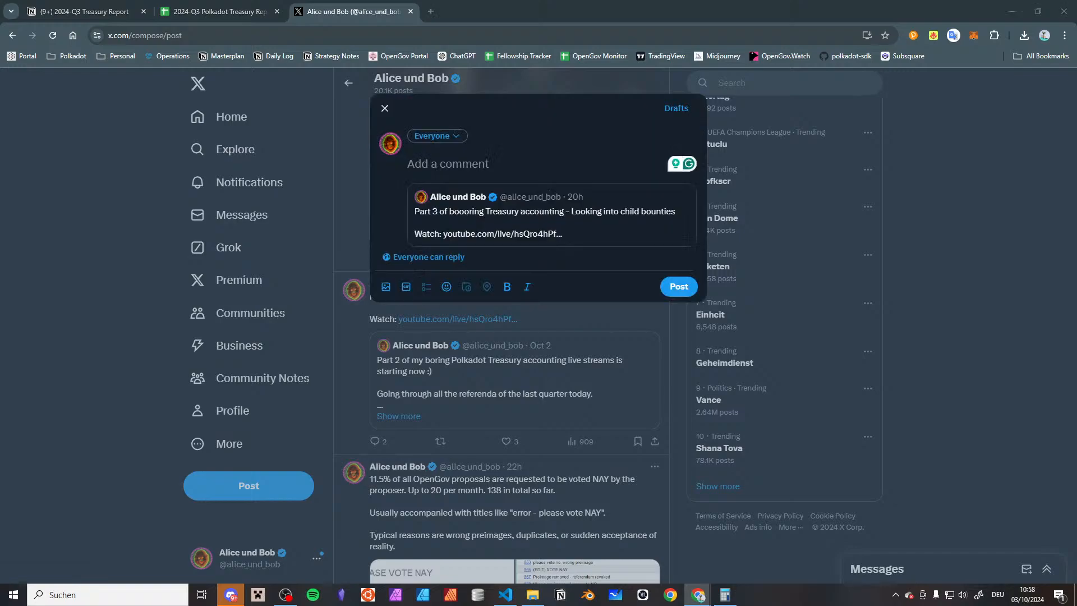
pyautogui.hotkey('ctrl', 'v')
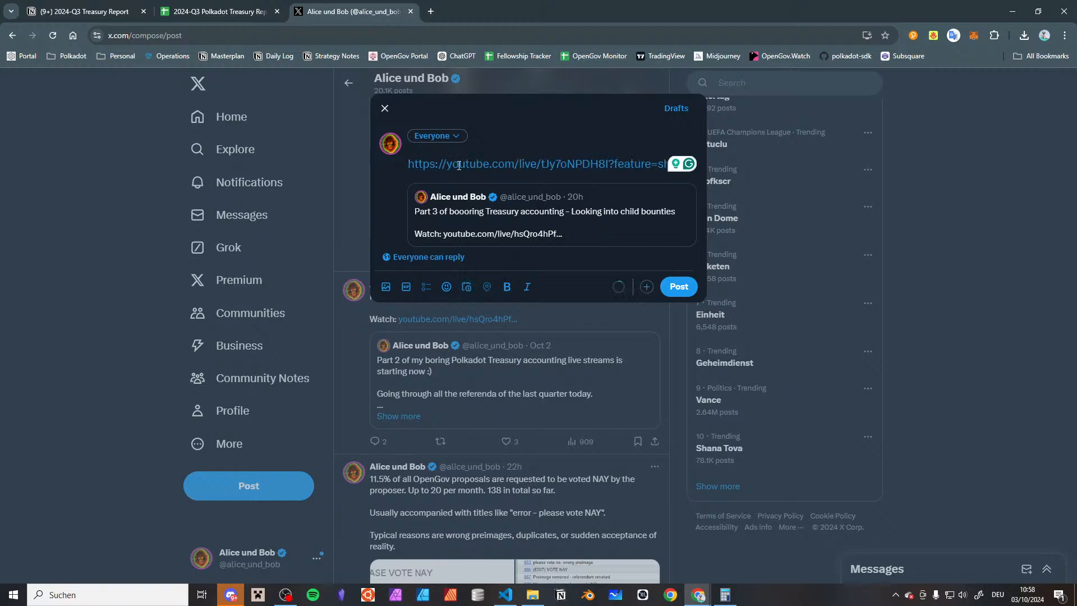
# Add the text "Part 4 of boooring Treasury accounting" on its own line above the video link
pyautogui.press('Home')
pyautogui.press('Return')
pyautogui.press('Up')
pyautogui.write('Part 4 of b')
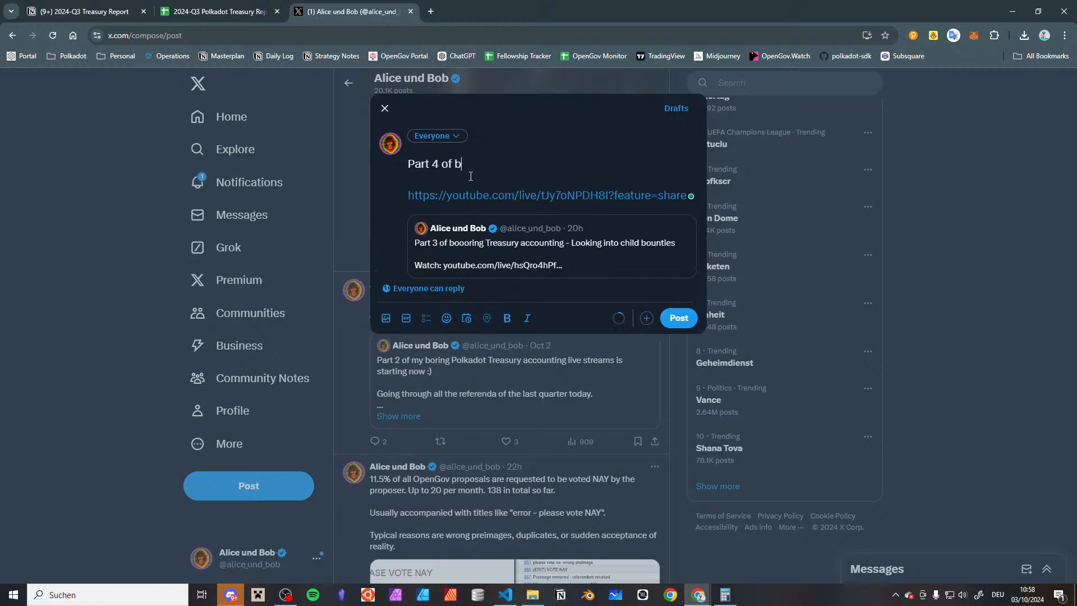
pyautogui.write('oooring Treasury accounting,')
pyautogui.press('BackSpace')
# Complete the line with "- This one is actually going to be interesting, because we finally get to the good stuff" and publish the quote
pyautogui.write('- This one is actually going to be interesting')
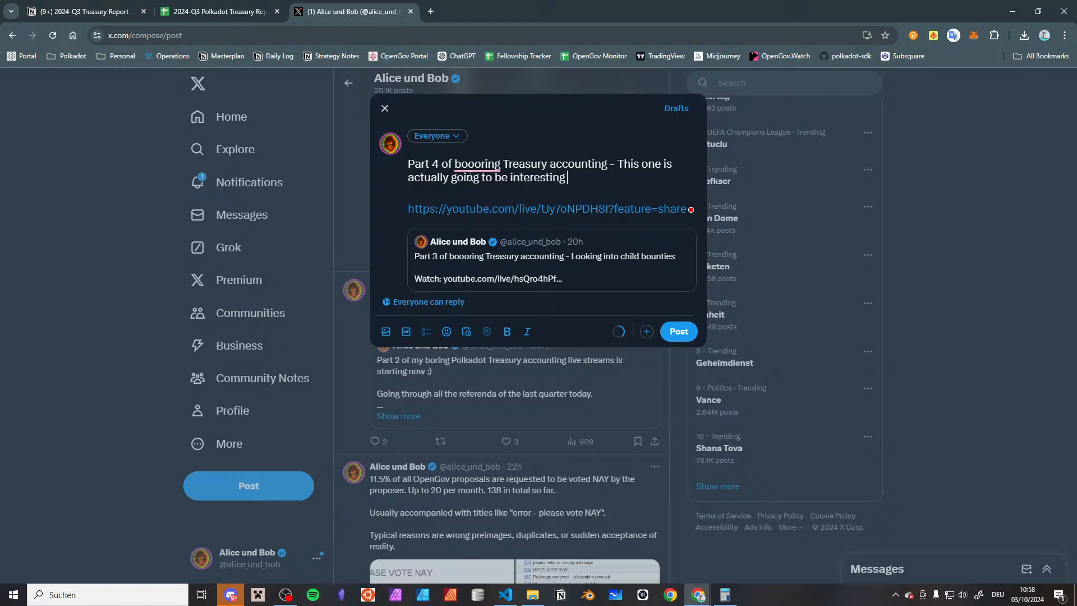
pyautogui.write(', because we finally get to the good stuff')
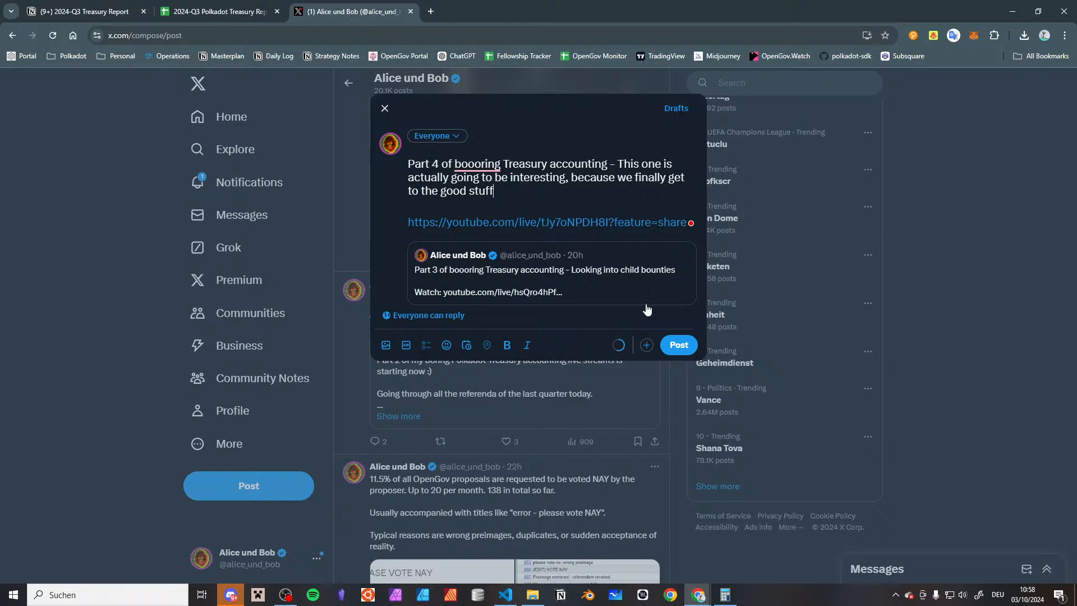
pyautogui.click(680, 344)
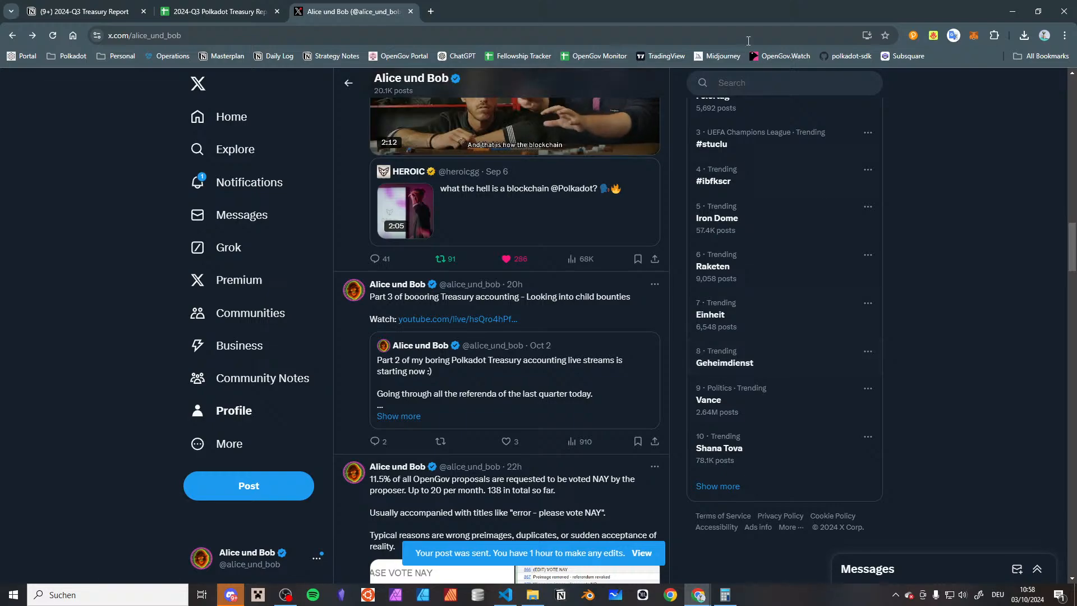
# Switch to the 2024-Q3 Treasury Report notes in Notion and tick off the "categorize" to-do under Expenses
pyautogui.click(88, 7)
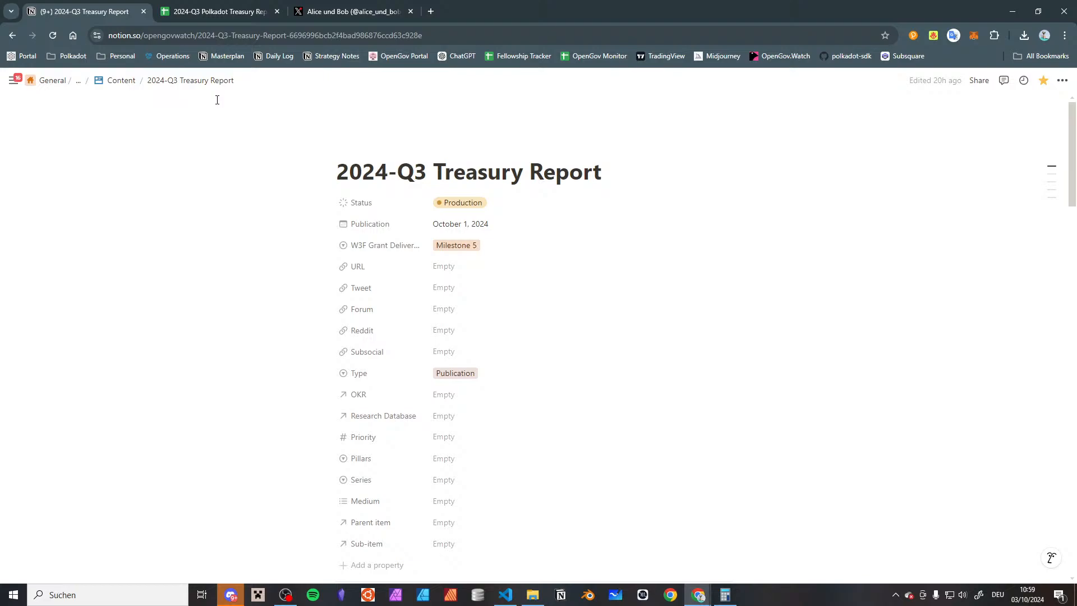
pyautogui.click(204, 11)
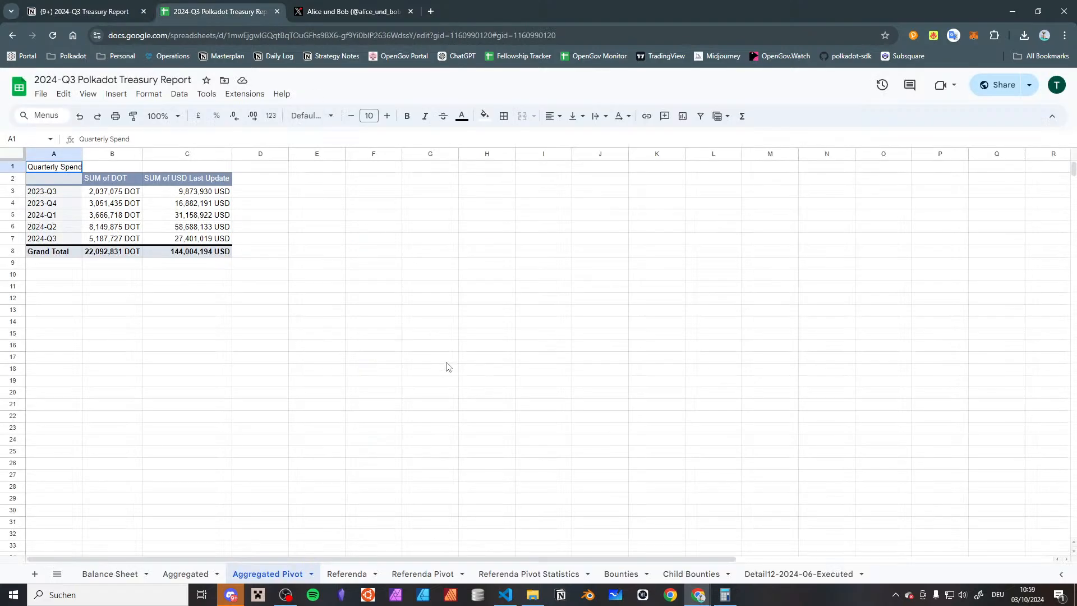
pyautogui.click(452, 336)
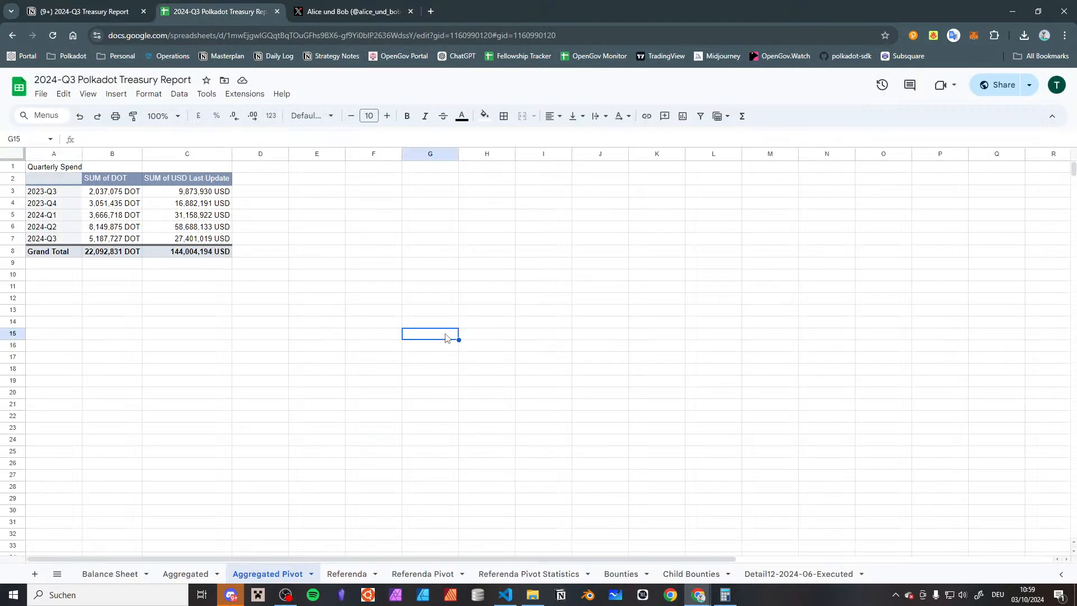
pyautogui.click(114, 5)
pyautogui.scroll(-15, 465, 376)
pyautogui.scroll(8, 470, 367)
pyautogui.scroll(-7, 470, 368)
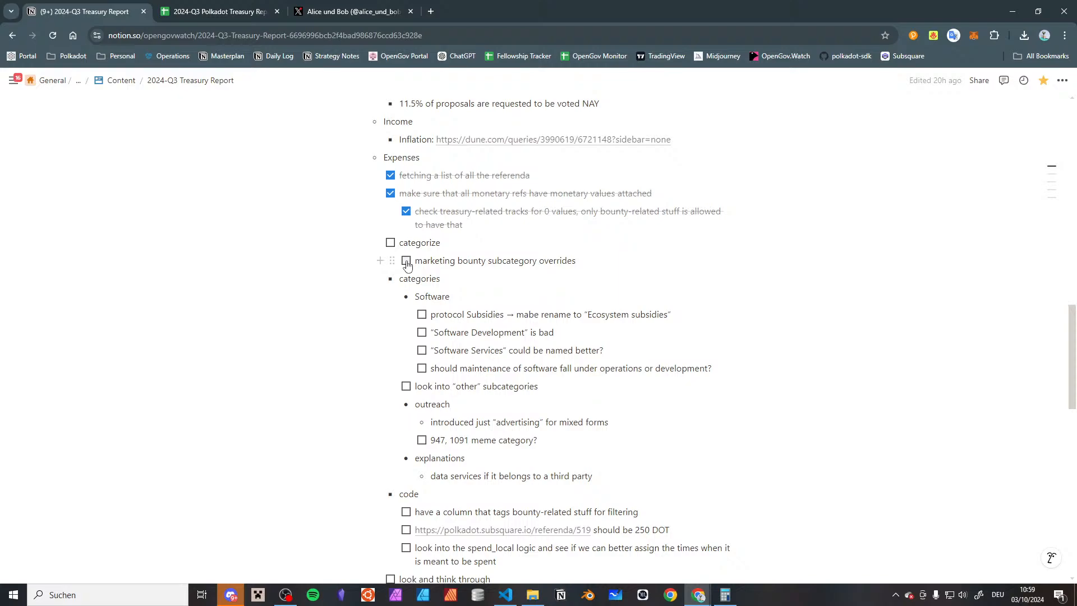
pyautogui.click(390, 242)
# Add a nested bullet "balance sheet" under the "graphics" item
pyautogui.scroll(-2, 384, 134)
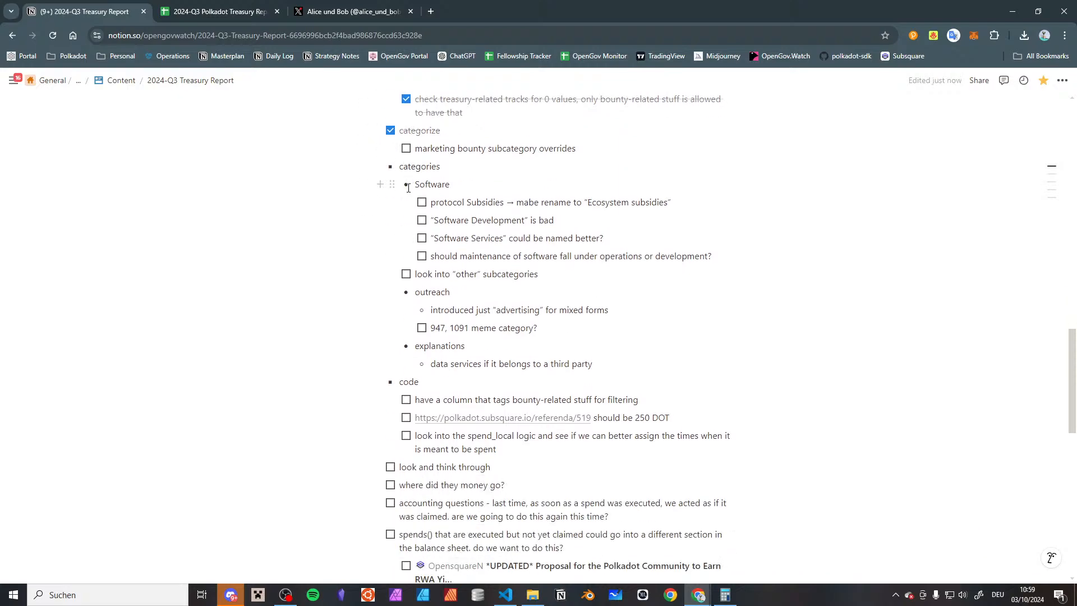
pyautogui.scroll(-4, 408, 188)
pyautogui.scroll(3, 409, 187)
pyautogui.scroll(-4, 409, 188)
pyautogui.click(428, 373)
pyautogui.press('Return')
pyautogui.press('Tab')
pyautogui.write('balance sheet')
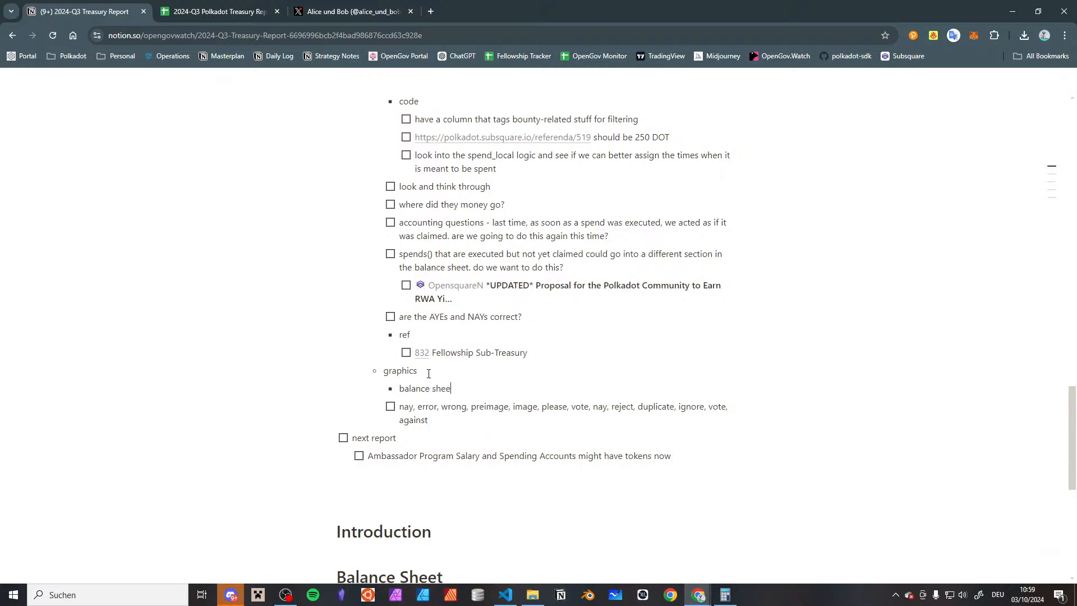
# Add a nested to-do "Portfolio of DOT, USDT, USDC" under "balance sheet"
pyautogui.press('Return')
pyautogui.press('Tab')
pyautogui.write('[] Portfol')
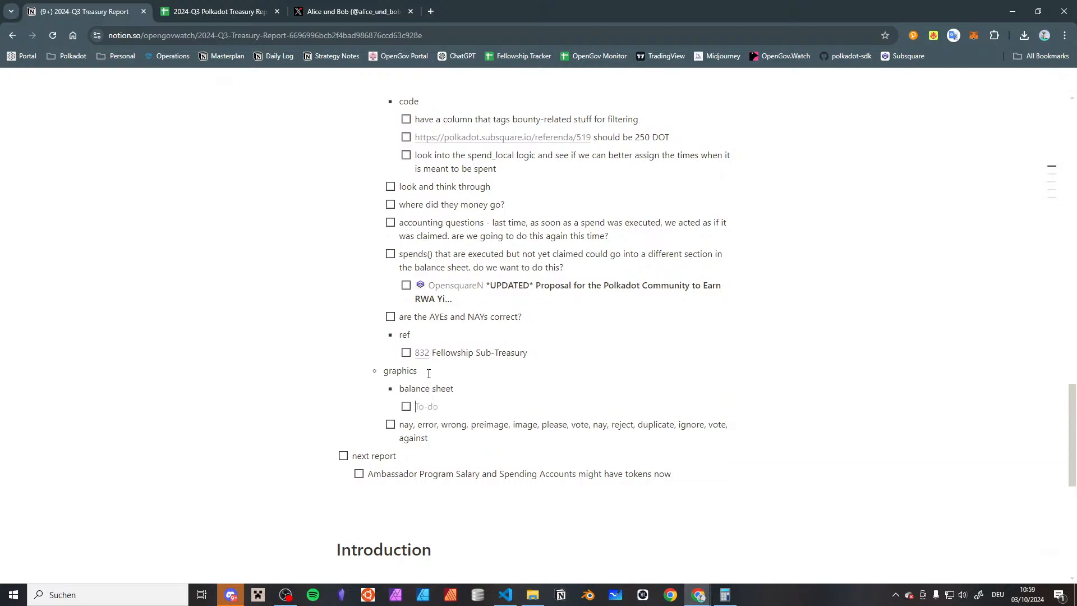
pyautogui.write('io of DOT, USD,')
pyautogui.press('BackSpace')
pyautogui.write('T, USDC')
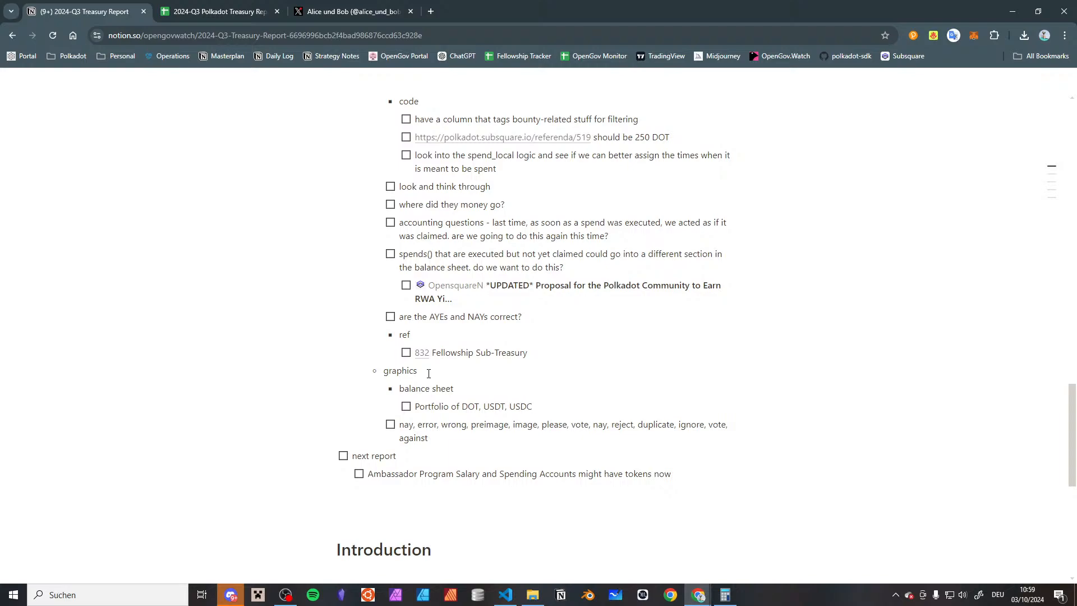
# Add an "income statement" bullet at the same level as "balance sheet" under "graphics"
pyautogui.press('Return')
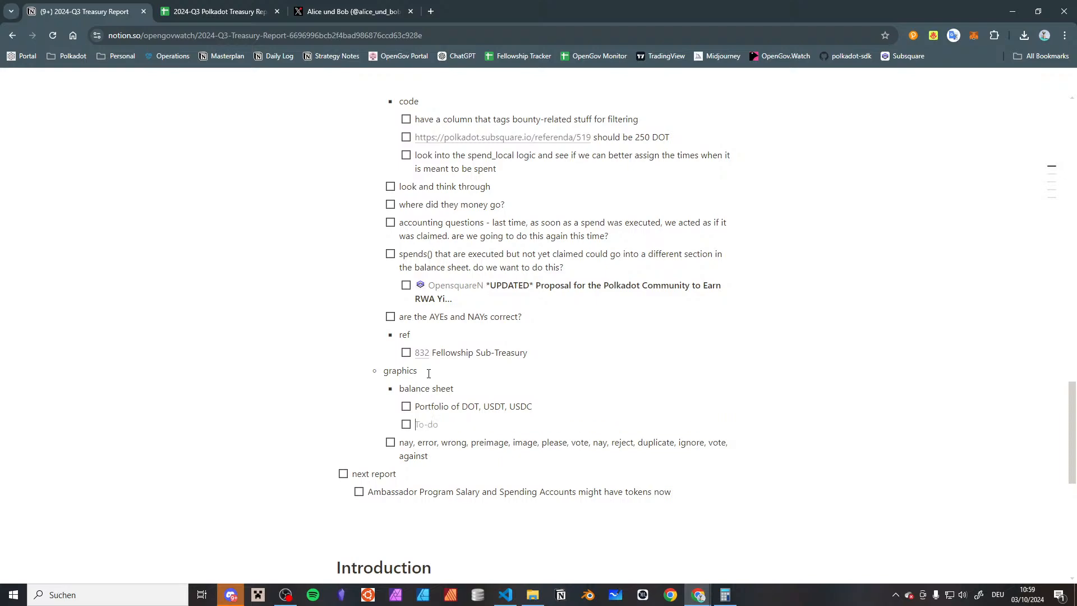
pyautogui.write('-')
pyautogui.write(' incomse')
pyautogui.press('BackSpace')
pyautogui.press('BackSpace')
pyautogui.press('BackSpace')
pyautogui.write('e satte')
pyautogui.press('BackSpace')
pyautogui.press('BackSpace')
pyautogui.press('BackSpace')
pyautogui.press('BackSpace')
pyautogui.write('tatement')
# Add a "general stats" bullet, nest the nay-keywords to-do under it, and prefix that to-do with "please vote nay -"
pyautogui.press('Return')
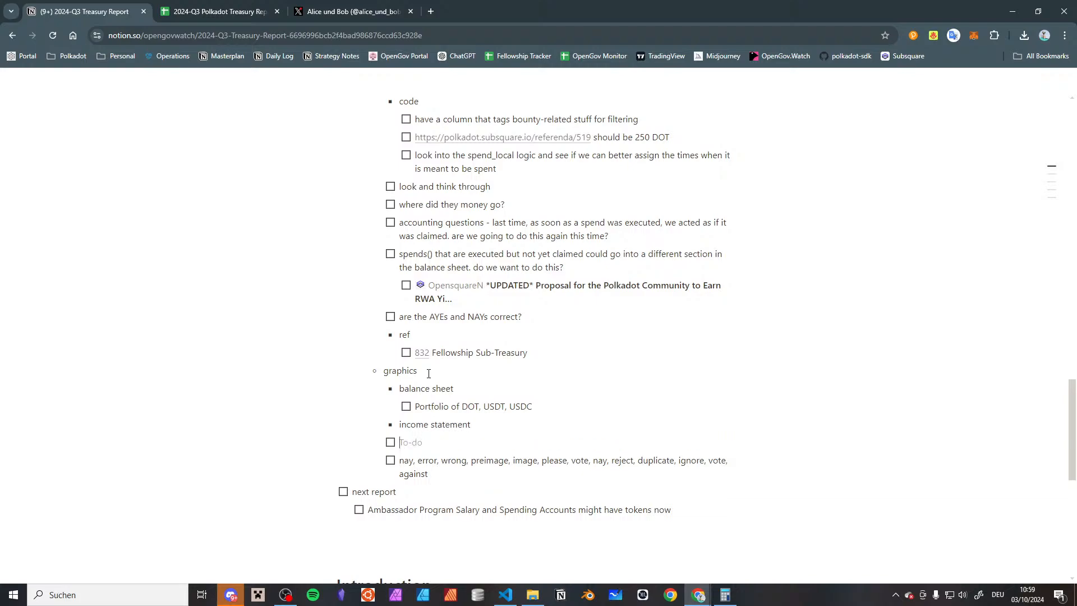
pyautogui.write('- general state')
pyautogui.press('Right')
pyautogui.press('Tab')
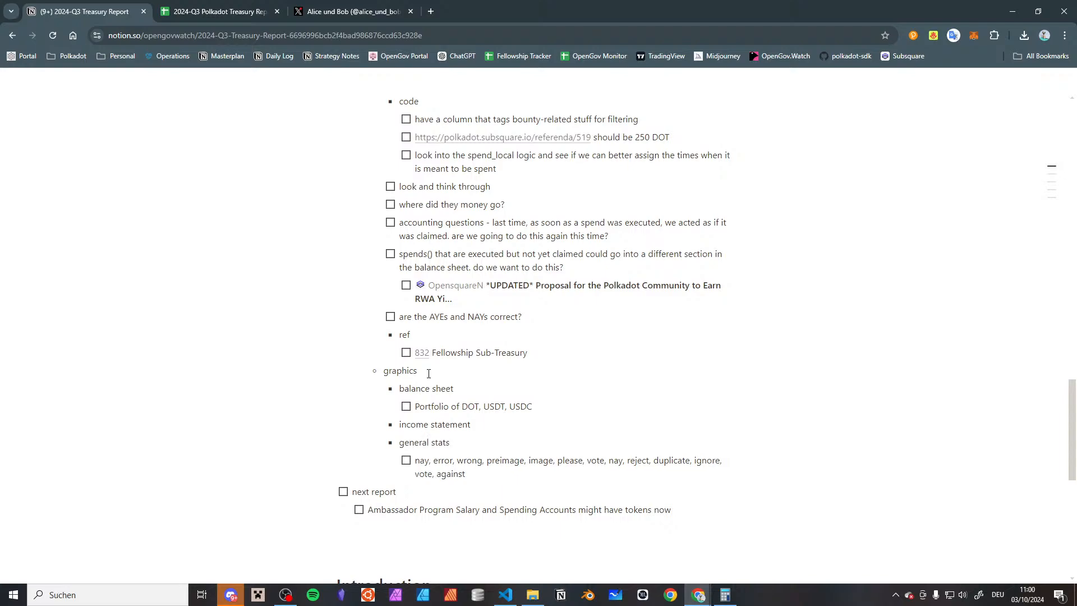
pyautogui.write('please vote nay -')
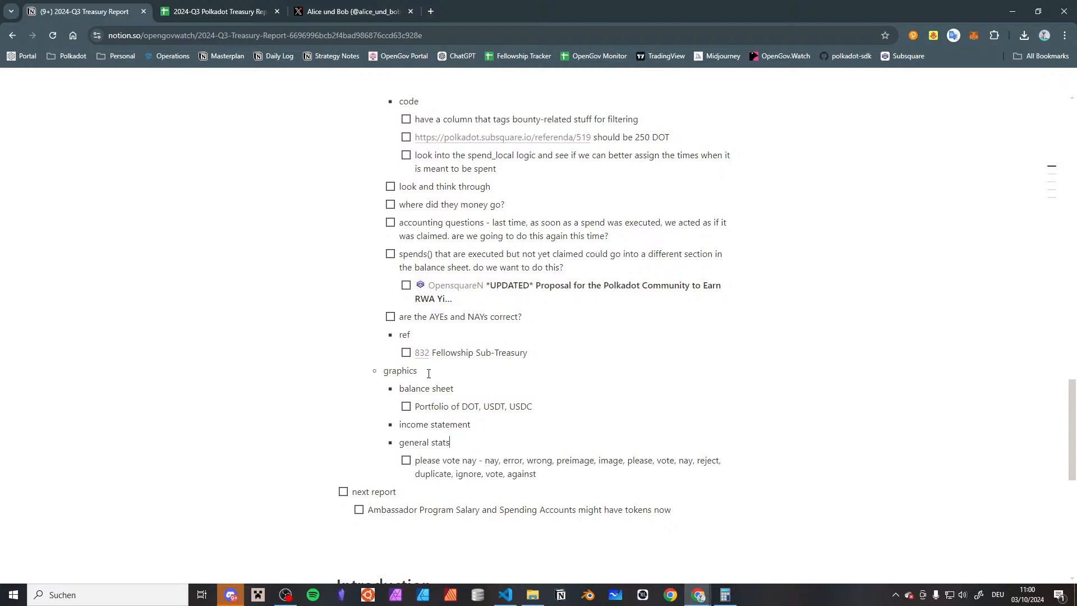
# Add a nested to-do "DOT inflation" under "income statement"
pyautogui.press('Return')
pyautogui.press('Tab')
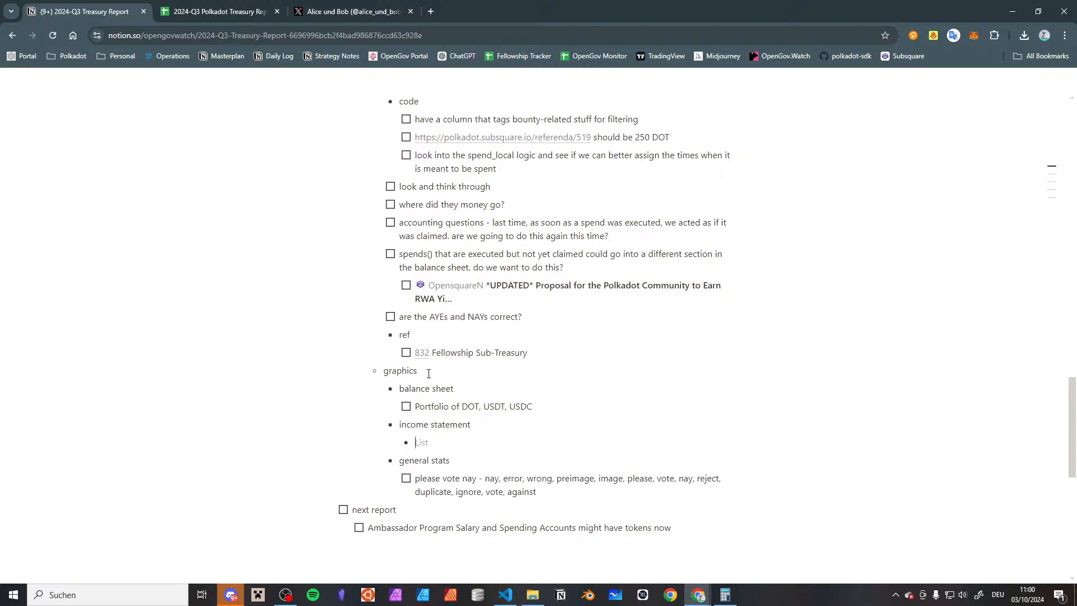
pyautogui.write('DOT inflation')
pyautogui.press('Return')
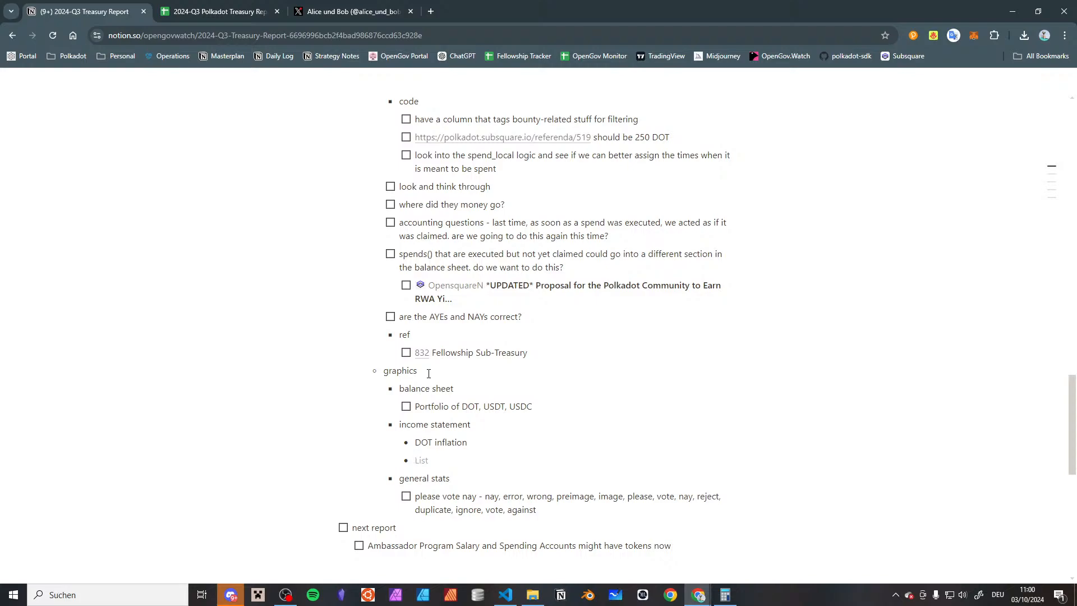
pyautogui.write('[]')
# Add a top-level bullet "discussion" just above the "next report" to-do
pyautogui.press('Return')
pyautogui.hotkey('shift', 'Tab')
pyautogui.write('-')
pyautogui.hotkey('shift', 'Tab')
pyautogui.hotkey('shift', 'Tab')
pyautogui.write('discussio')
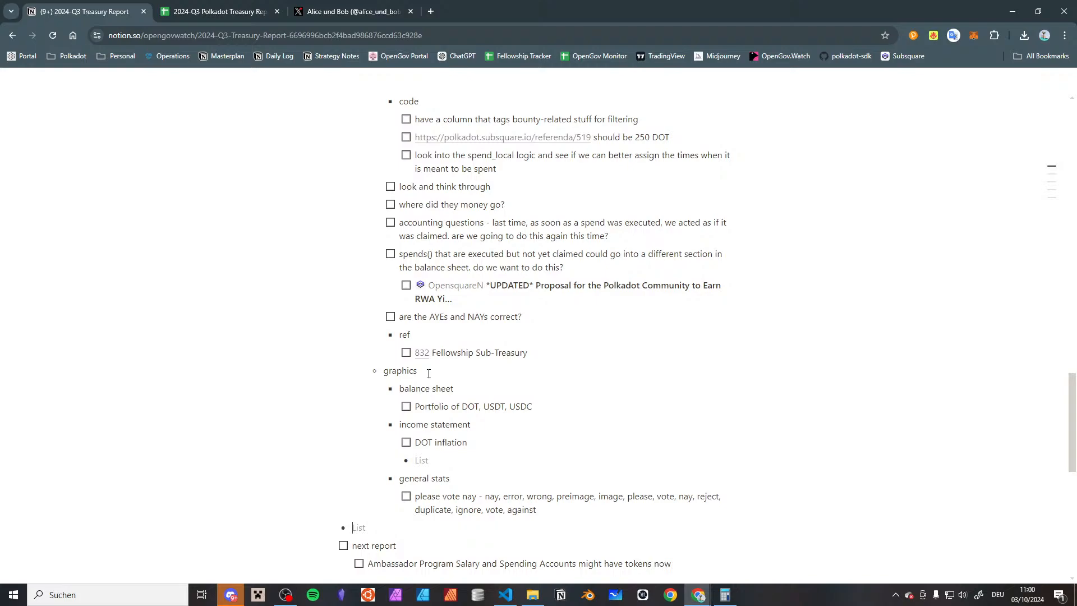
pyautogui.write('n')
# Add a nested to-do "budget discussion with inflow" under "discussion"
pyautogui.press('Return')
pyautogui.press('Tab')
pyautogui.write('[]budg')
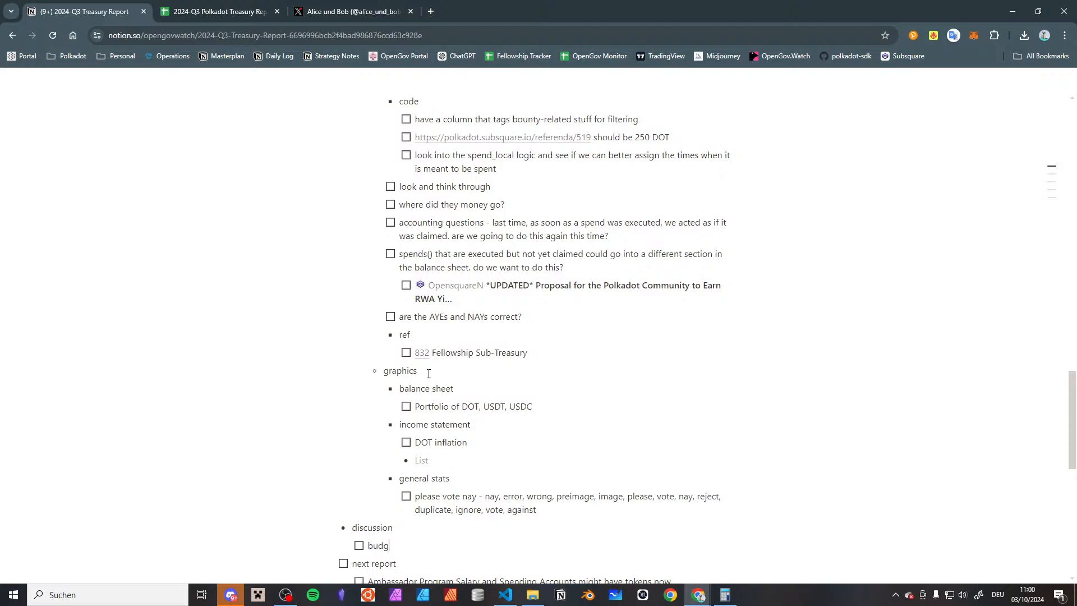
pyautogui.write('et discussion with inflow')
# Turn the empty bullet below "DOT inflation" into a to-do reading "spending broken up into DOT, USDC, USDT"
pyautogui.write('[]')
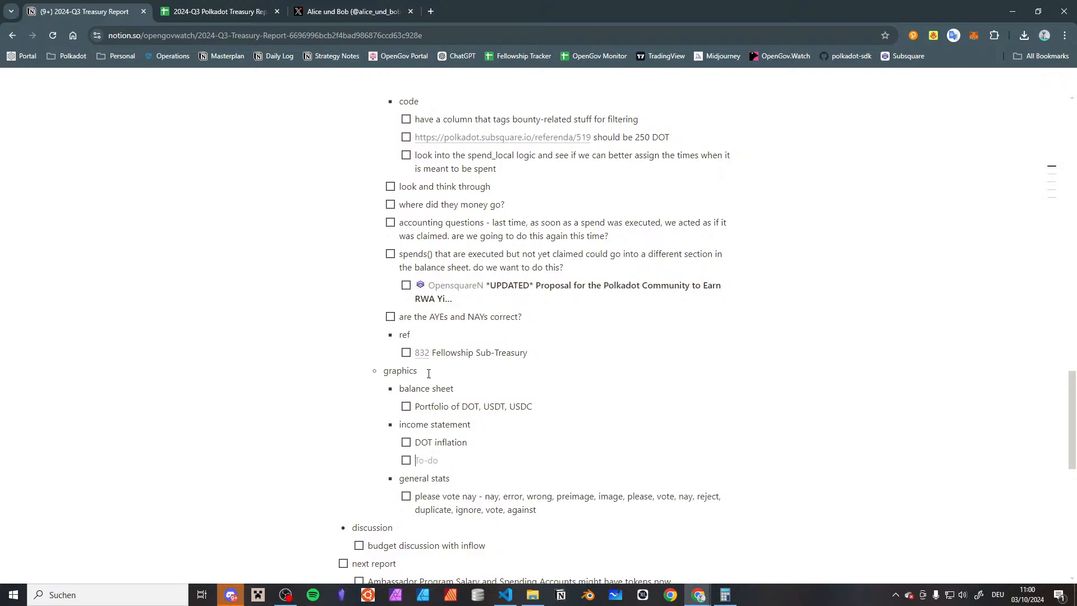
pyautogui.write('spending broken up into DOT, USD')
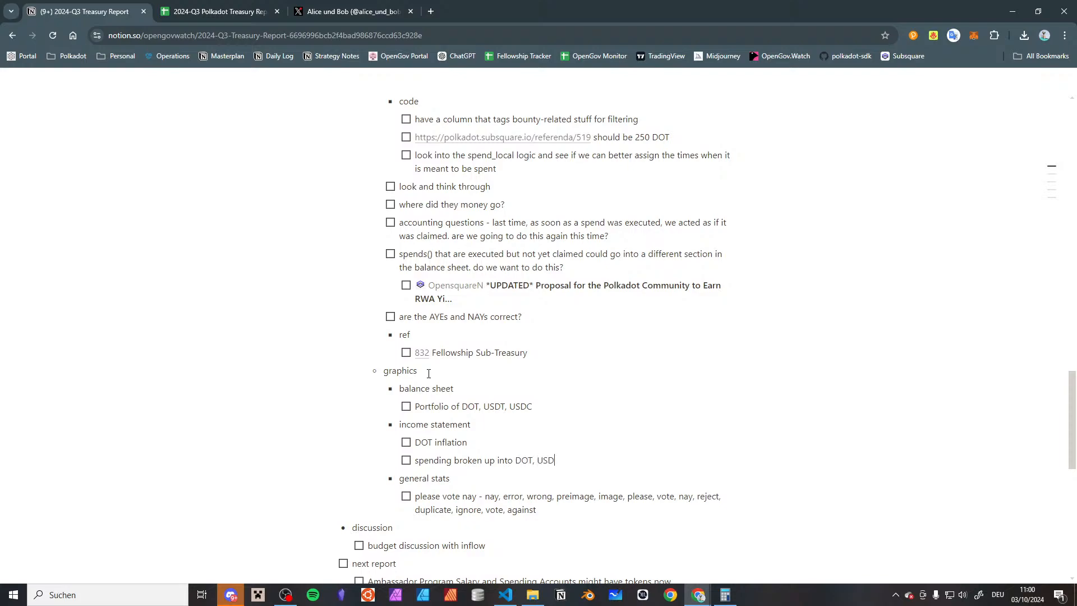
pyautogui.write('C, USDT')
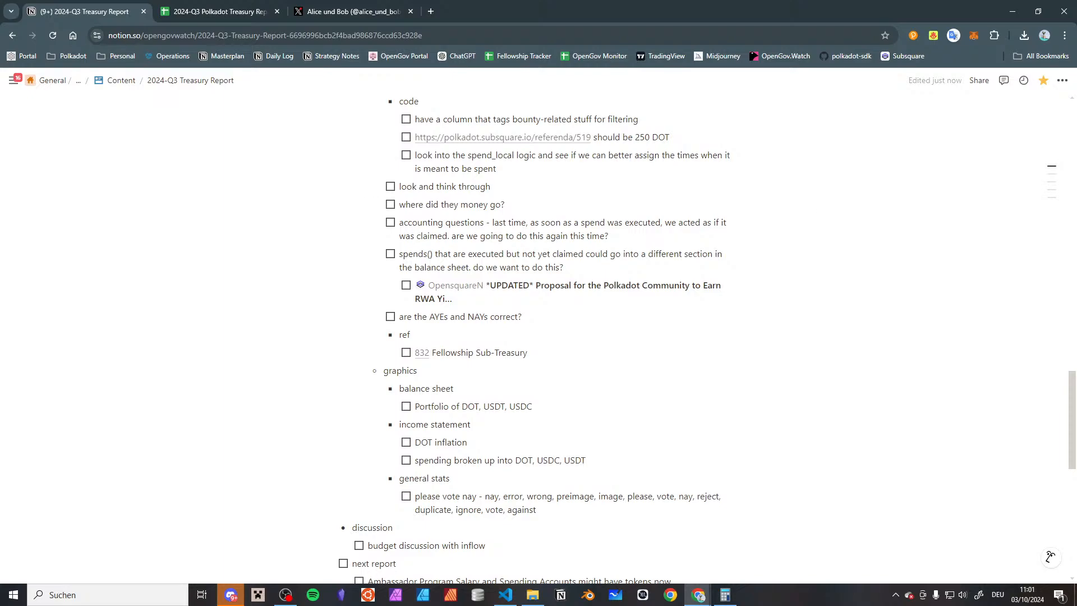
# Open the "Sheet Last Time" link from the report's Links list
pyautogui.scroll(20, 402, 256)
pyautogui.scroll(-12, 403, 257)
pyautogui.scroll(5, 415, 235)
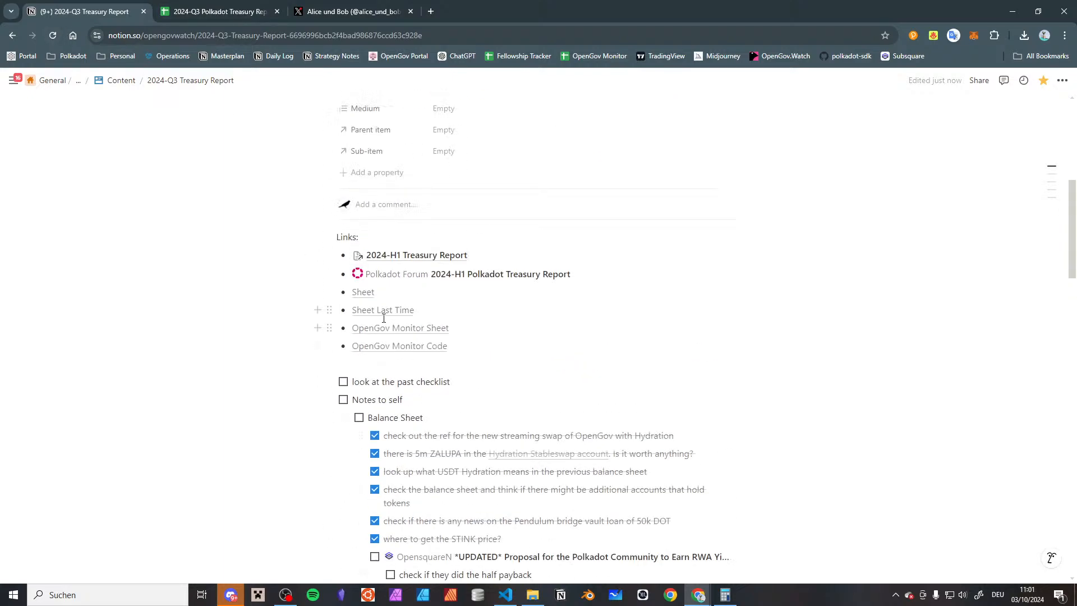
pyautogui.moveTo(383, 318)
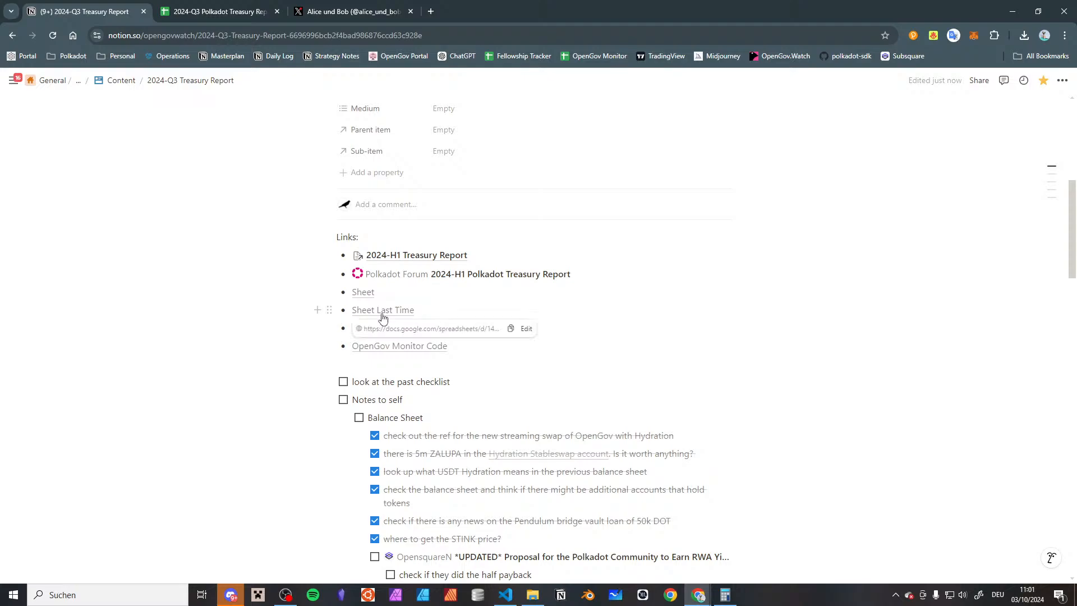
pyautogui.click(381, 310)
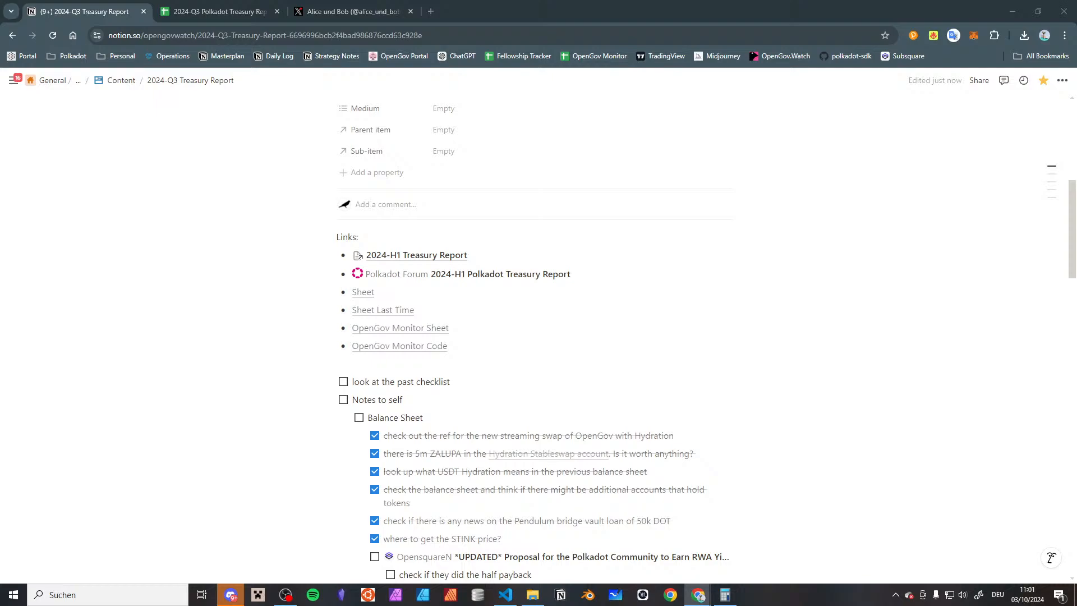
# Arrange the 2024-Q3 Polkadot Treasury Report and Polkadot Treasury Report 2024-H1 spreadsheets side by side, each filling half the screen
pyautogui.click(228, 9)
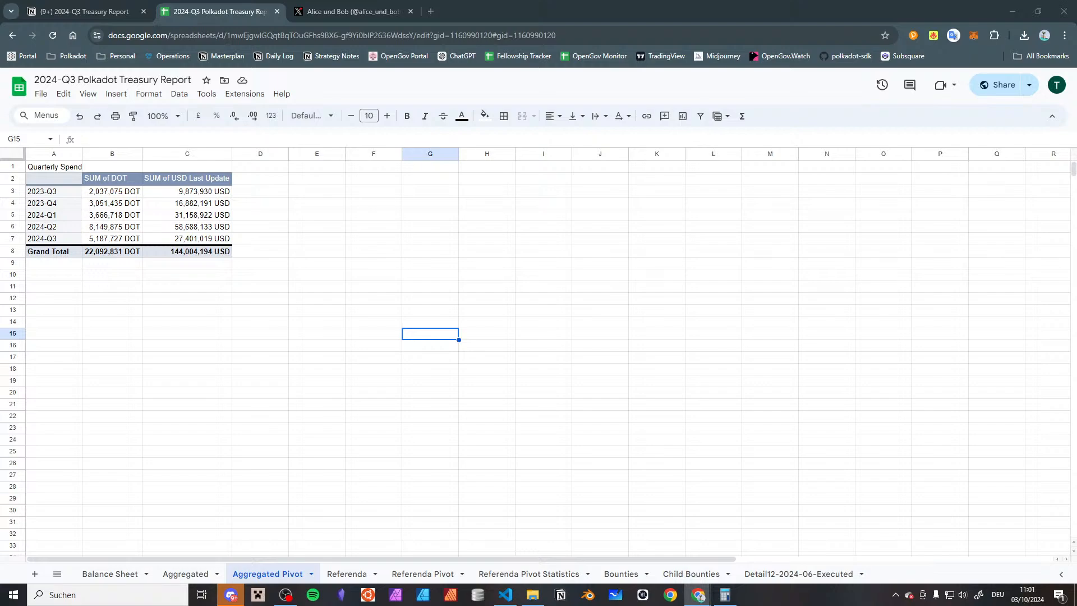
pyautogui.moveTo(1076, 359); pyautogui.dragTo(489, 60)
pyautogui.moveTo(567, 68); pyautogui.dragTo(567, 40)
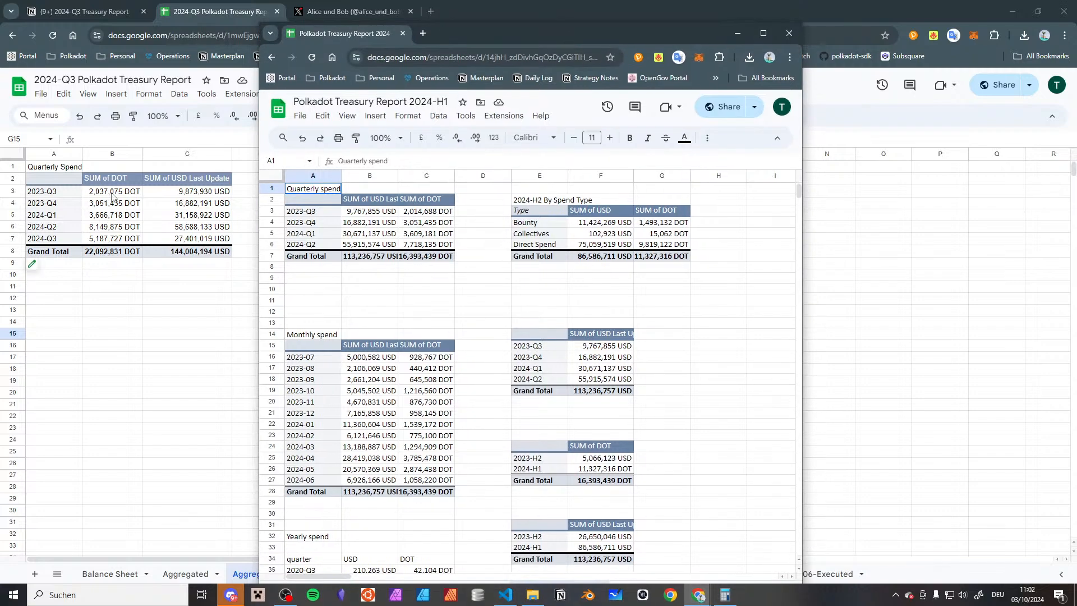
pyautogui.click(112, 196)
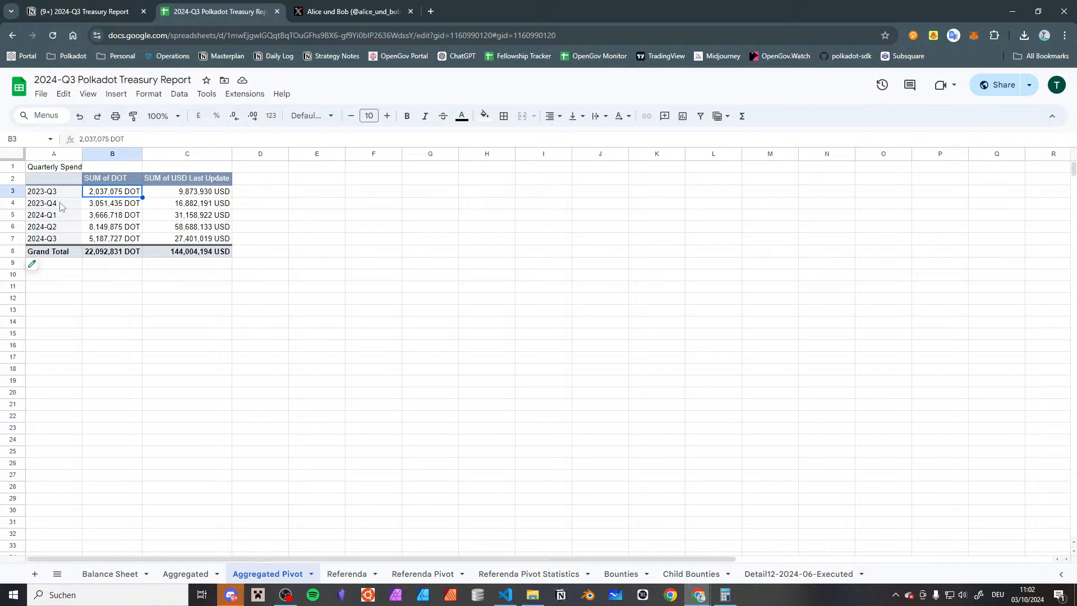
pyautogui.hotkey('alt', 'Tab')
pyautogui.click(636, 1)
pyautogui.press('super+Left')
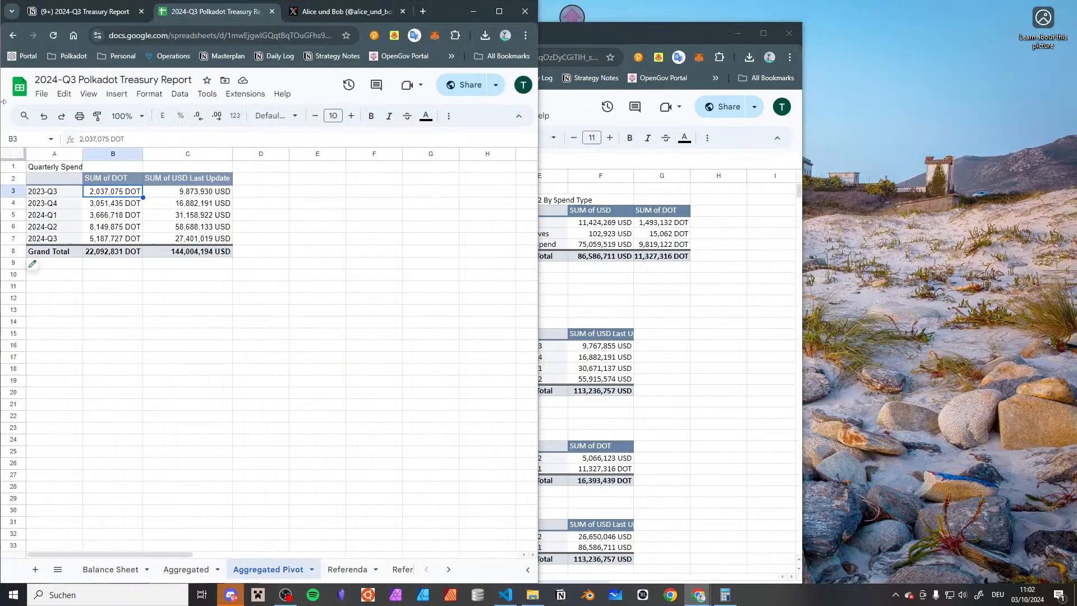
pyautogui.click(610, 156)
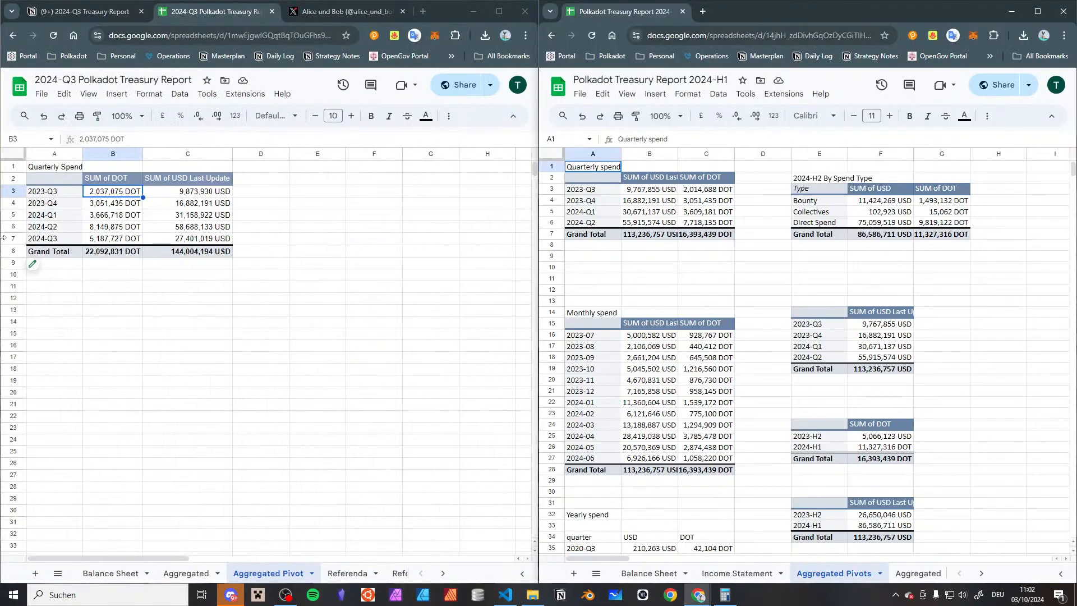
# Reorder the values of the Quarterly Spend pivot table so USD Last Update comes before DOT
pyautogui.click(111, 192)
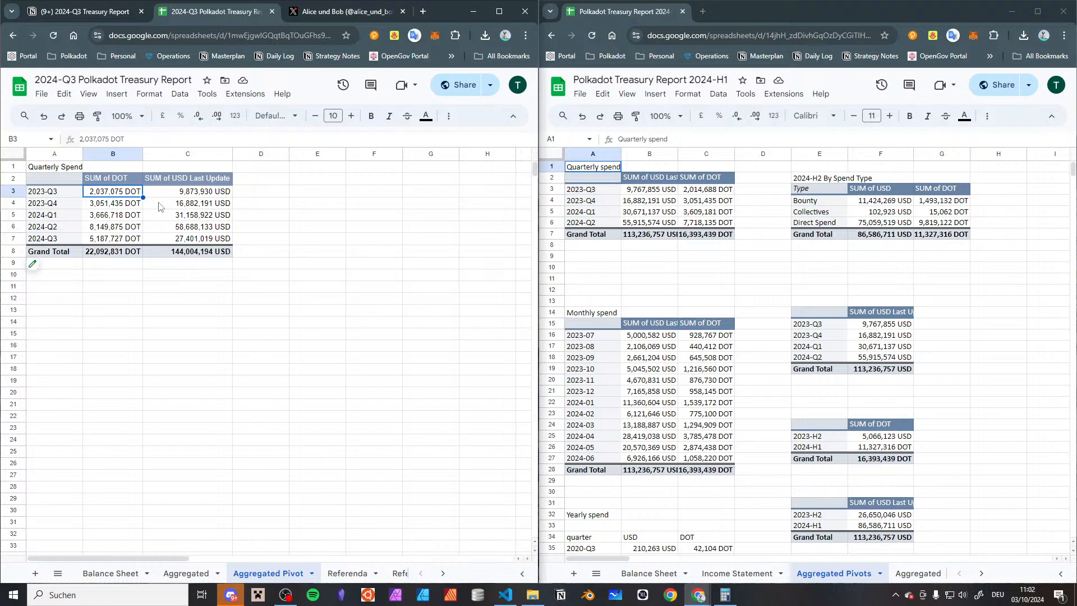
pyautogui.click(32, 263)
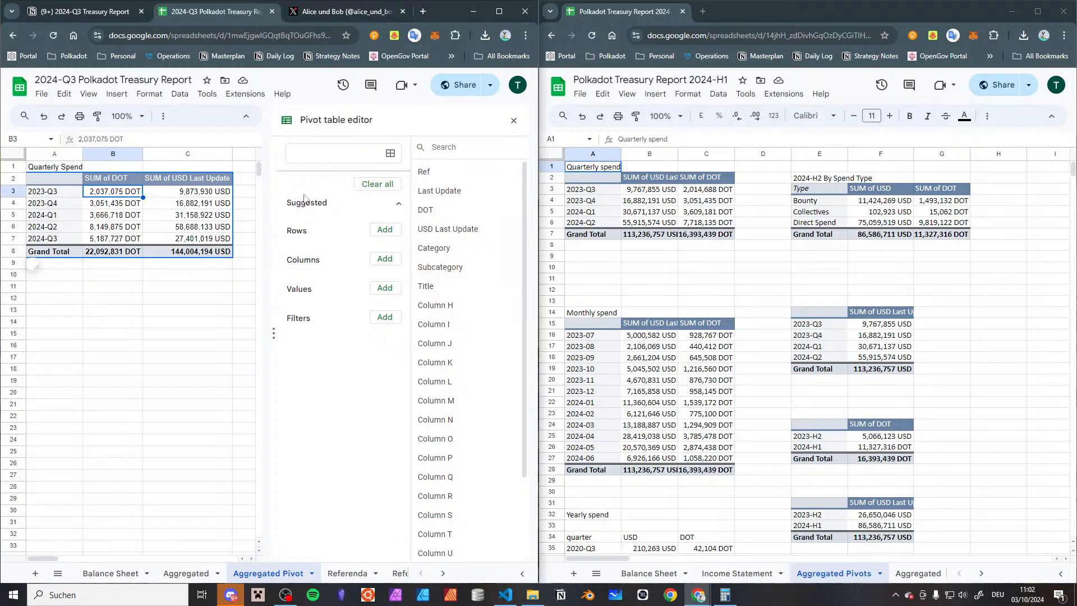
pyautogui.scroll(-2, 310, 205)
pyautogui.moveTo(310, 438); pyautogui.dragTo(327, 406)
pyautogui.click(513, 120)
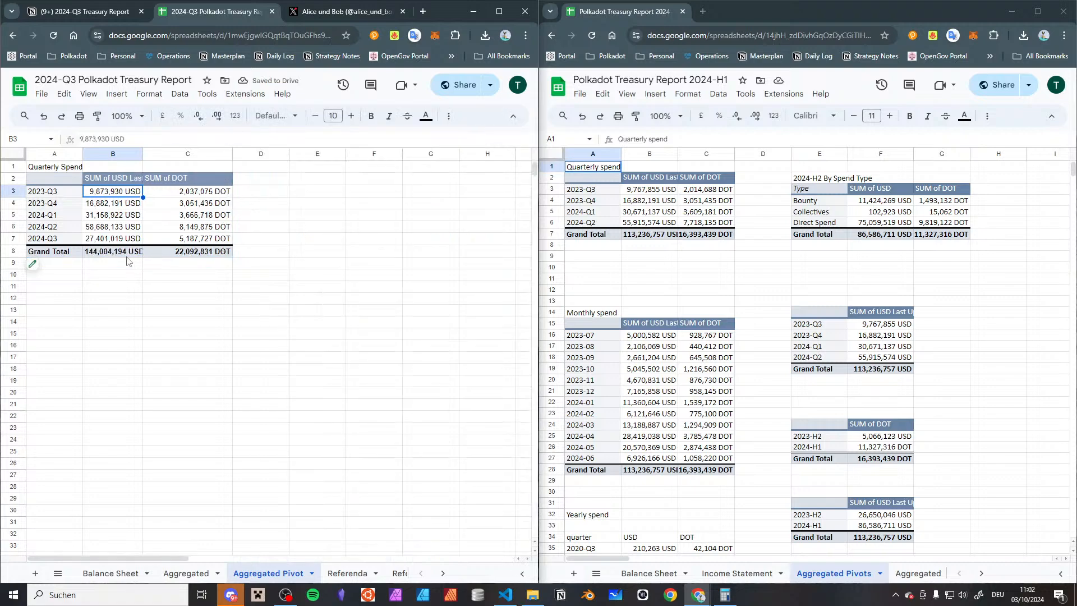
# Compare the 2023-Q3 USD and DOT sums in the Quarterly Spend pivot with those in the 2024-H1 report
pyautogui.click(166, 191)
pyautogui.click(119, 192)
pyautogui.click(185, 182)
pyautogui.click(175, 203)
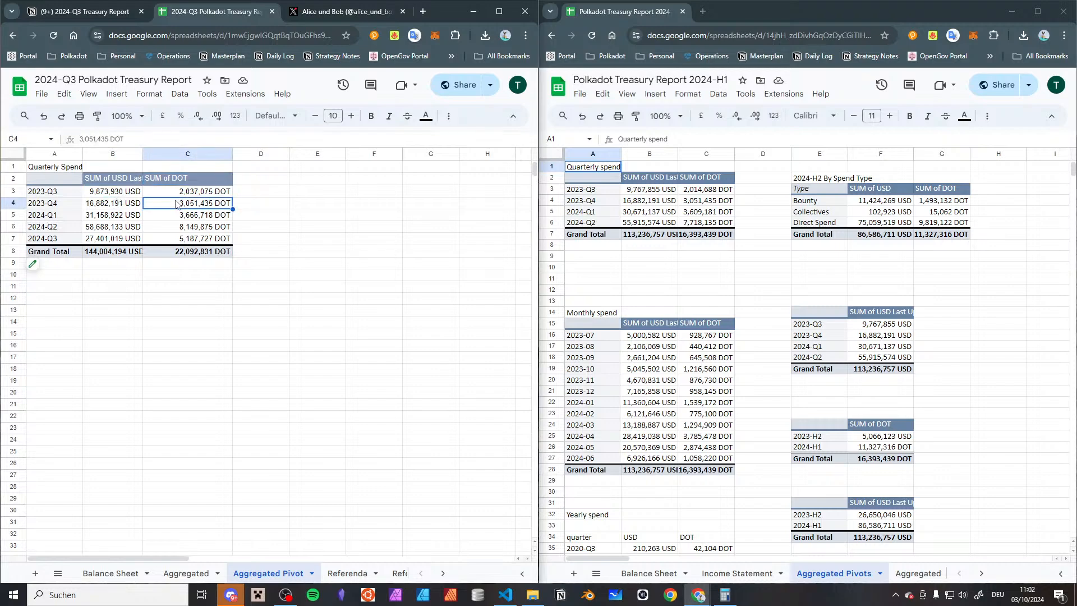
pyautogui.click(205, 191)
pyautogui.click(134, 195)
pyautogui.click(152, 195)
pyautogui.click(139, 199)
pyautogui.click(152, 197)
pyautogui.click(135, 195)
pyautogui.click(153, 196)
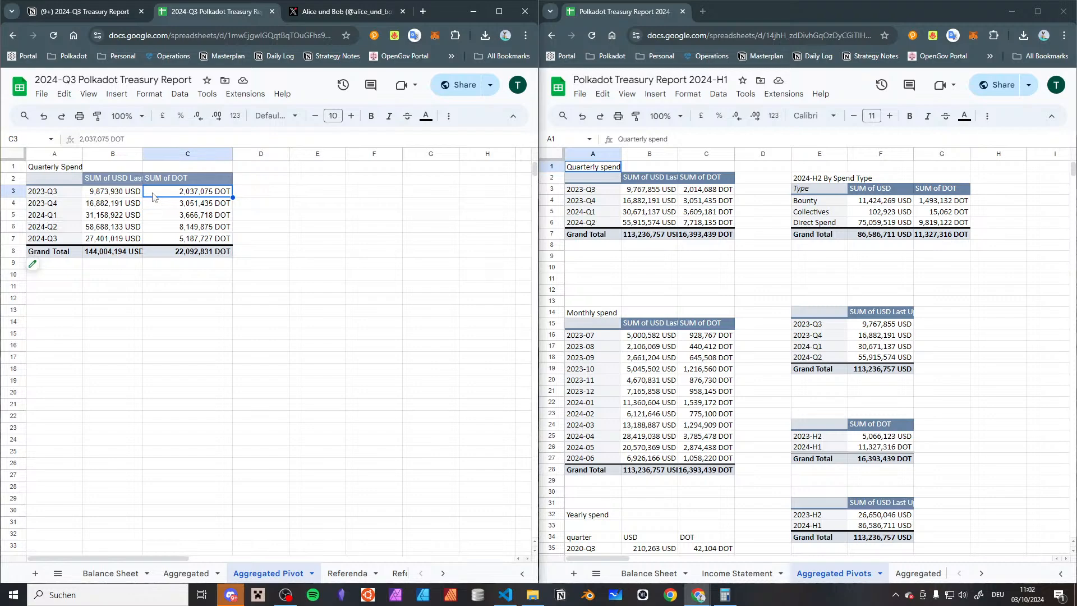
# Check the quarterly USD and DOT sums from 2023-Q4 through 2024-Q2 against the 2024-H1 report's pivot
pyautogui.click(101, 197)
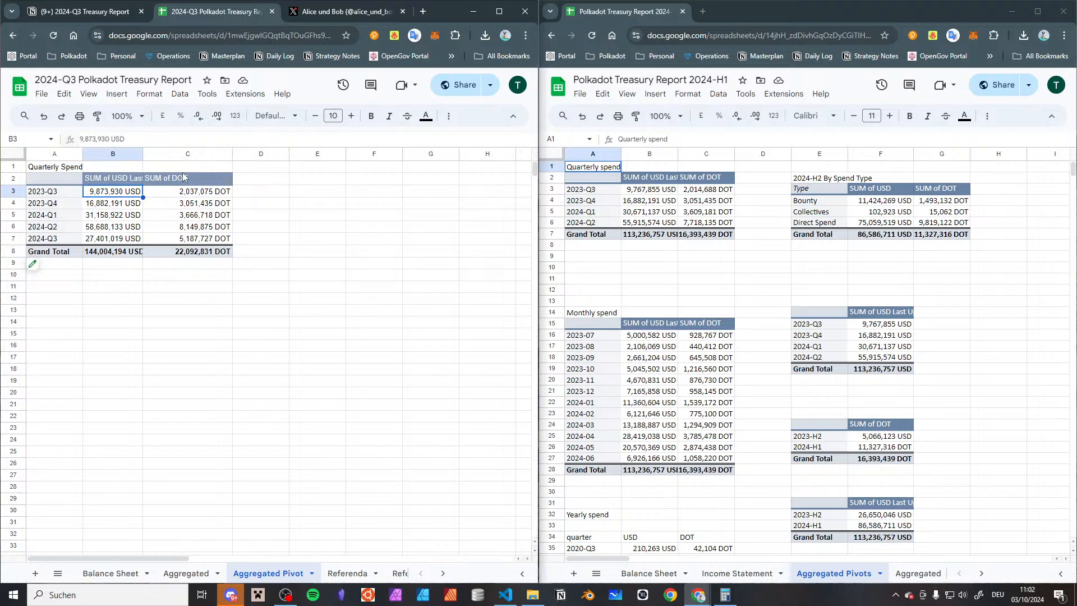
pyautogui.click(105, 206)
pyautogui.click(158, 209)
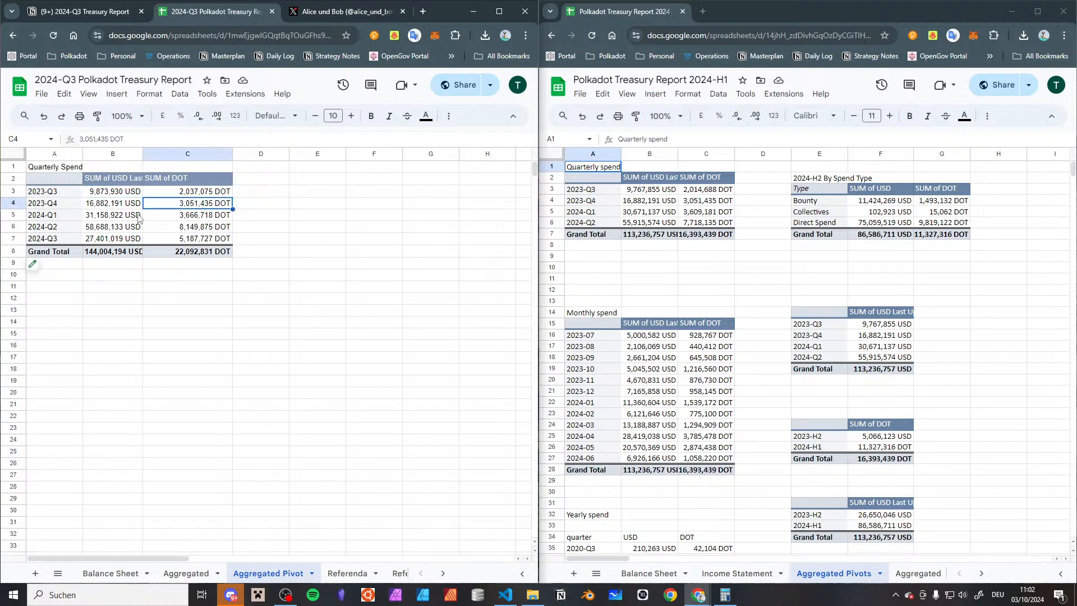
pyautogui.click(138, 219)
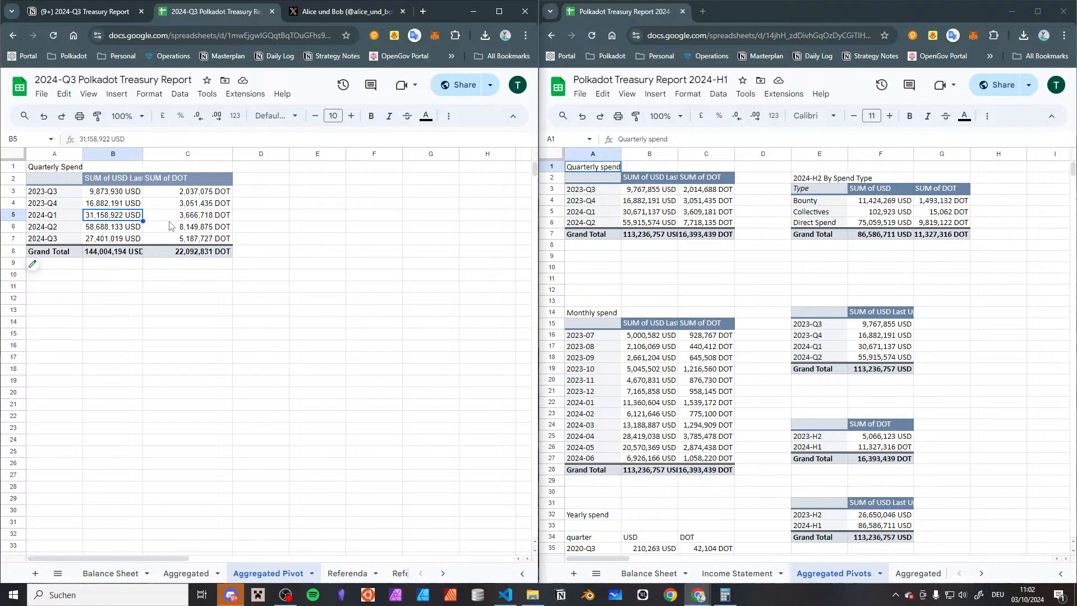
pyautogui.press('Right')
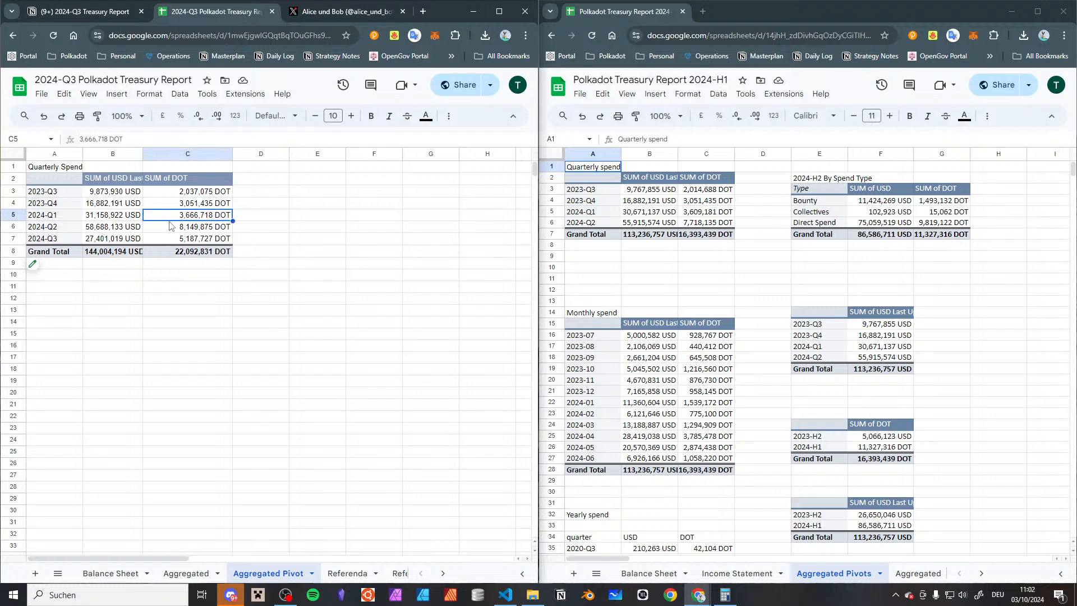
pyautogui.click(125, 230)
pyautogui.click(179, 230)
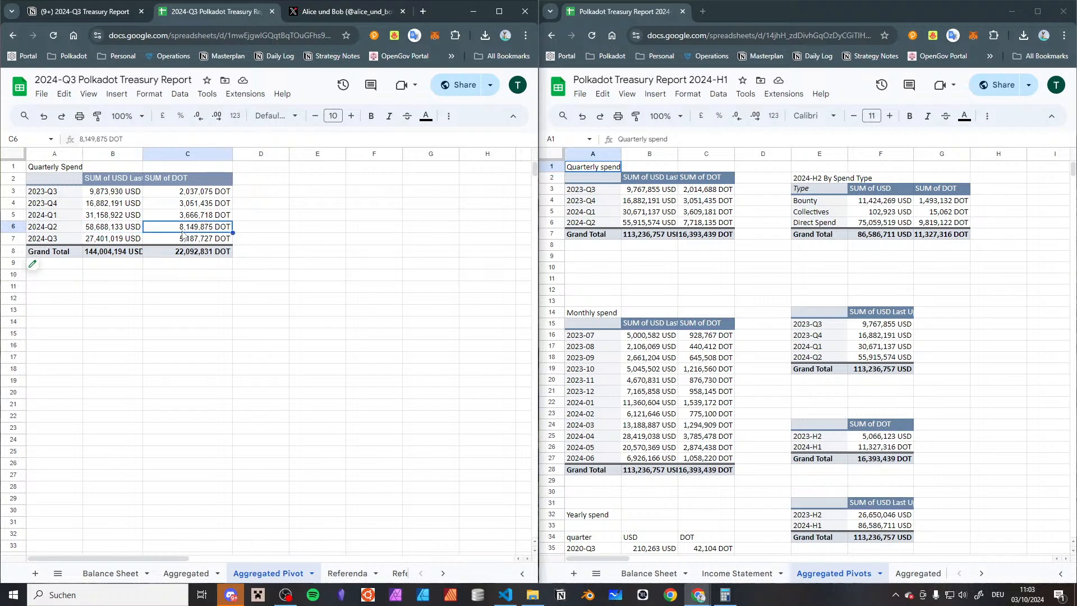
pyautogui.click(121, 231)
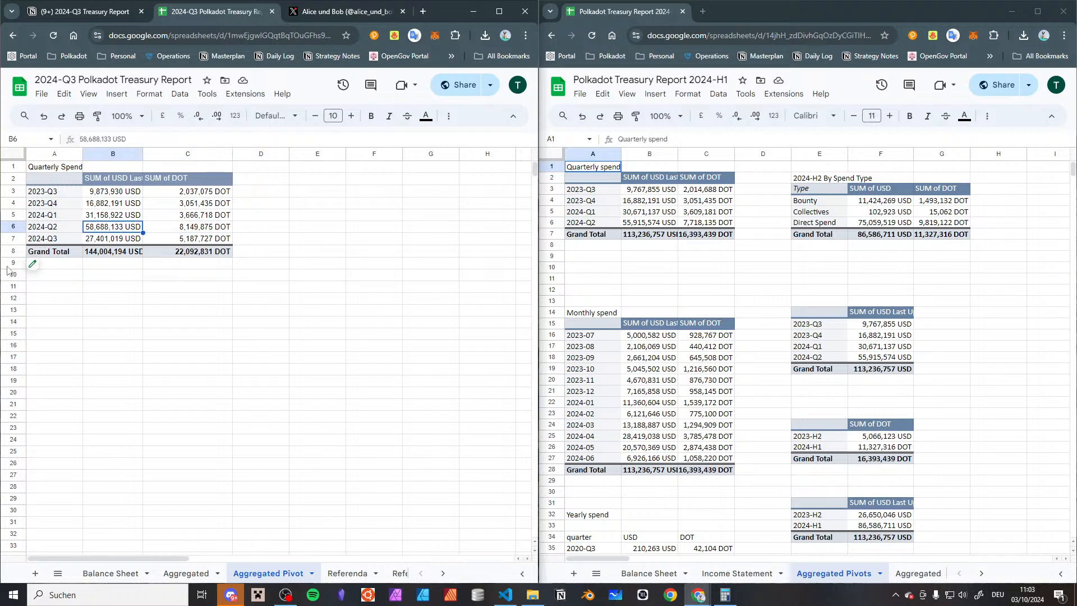
# Generate a detail sheet for the 2023-Q3 USD sum from the quarterly pivot in each of the two spreadsheets
pyautogui.doubleClick(124, 192)
pyautogui.click(650, 192)
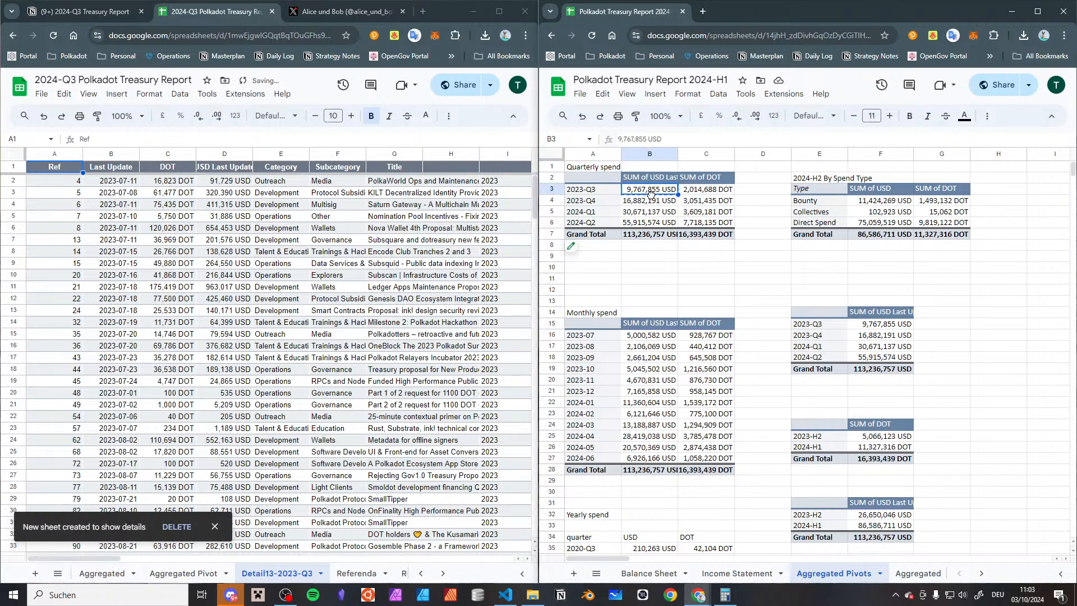
pyautogui.doubleClick(651, 195)
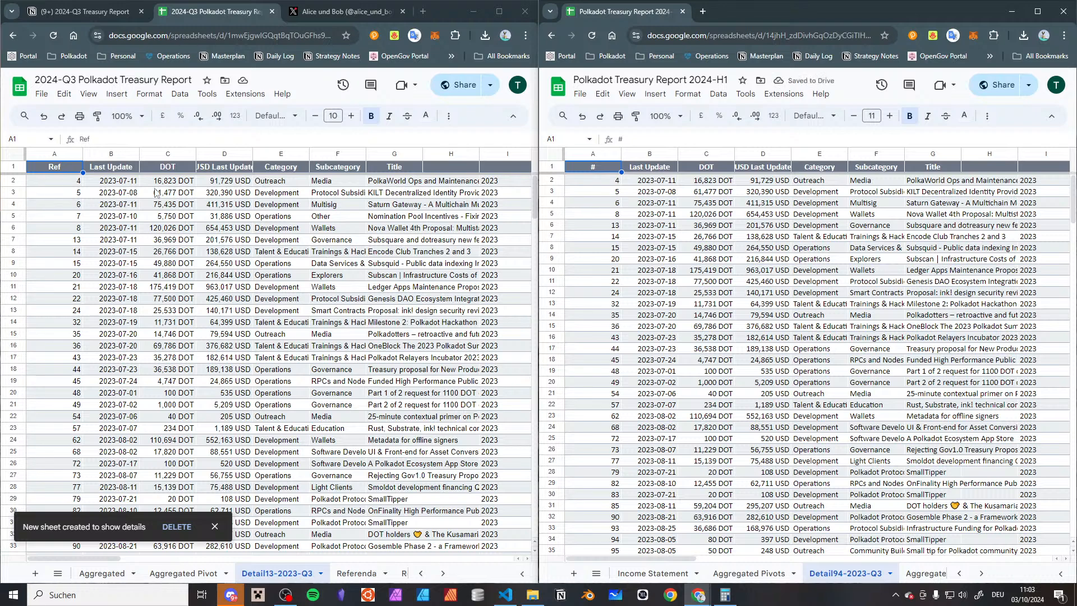
# Examine the row of referendum 7 in the 2024-Q3 report's detail sheet, from its update date across to its title
pyautogui.moveTo(59, 180); pyautogui.dragTo(64, 208)
pyautogui.click(82, 220)
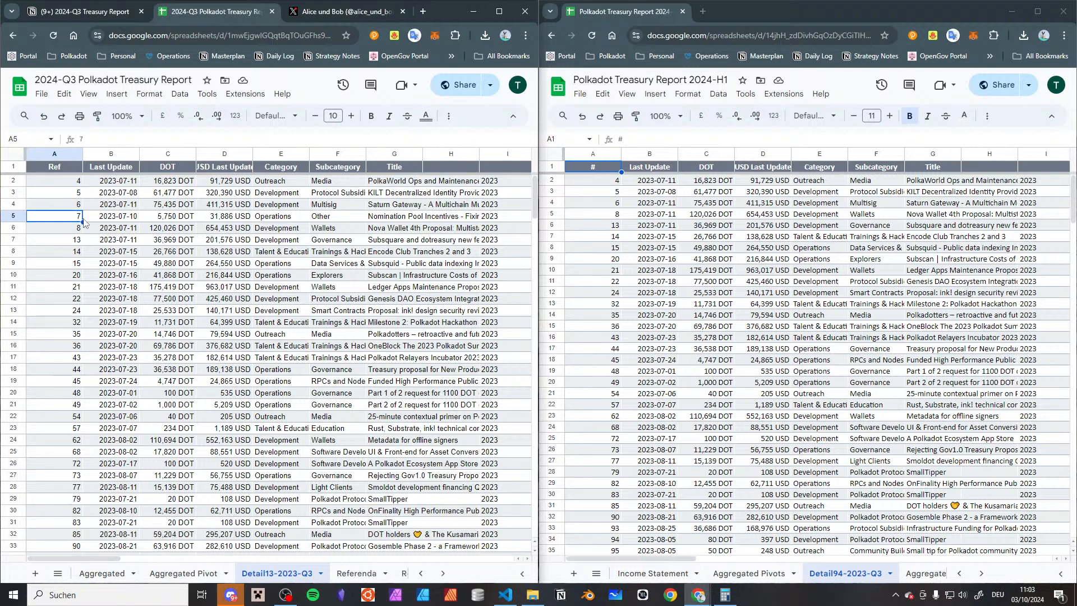
pyautogui.press('Right')
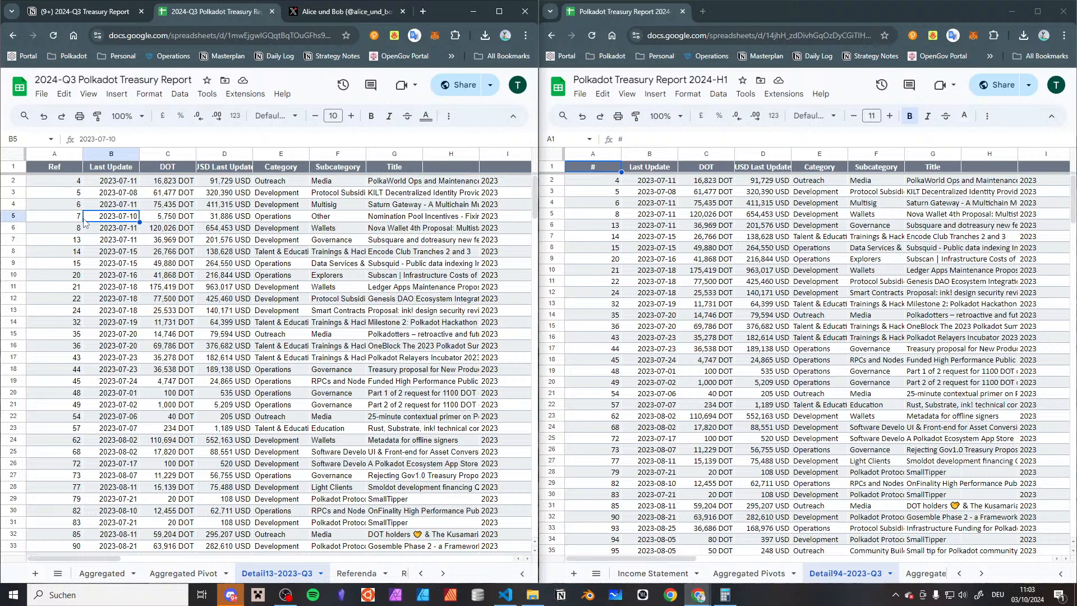
pyautogui.press('Right')
pyautogui.press('Right')
pyautogui.press('Right')
pyautogui.press('Right')
pyautogui.press('Right')
pyautogui.press('Left')
pyautogui.press('Left')
pyautogui.press('Left')
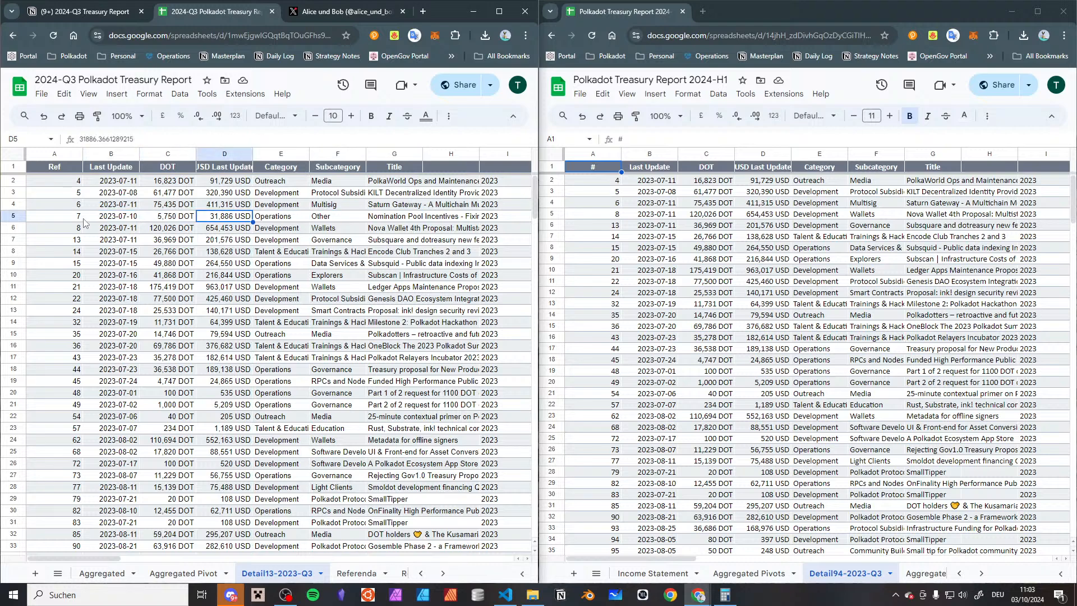
pyautogui.press('Right')
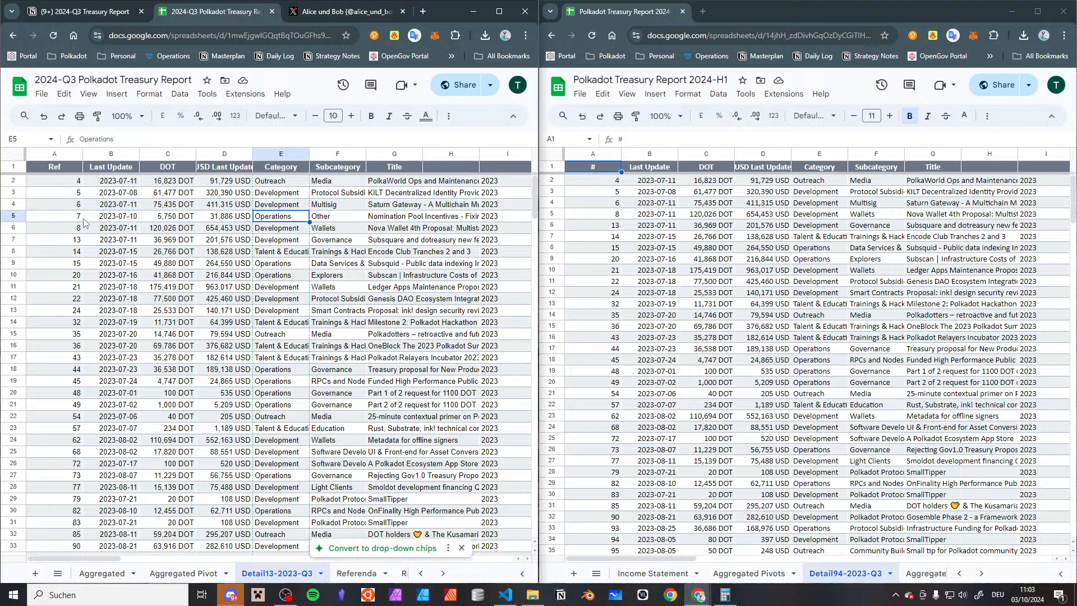
pyautogui.press('Left')
pyautogui.press('Right')
pyautogui.press('Right')
pyautogui.press('Right')
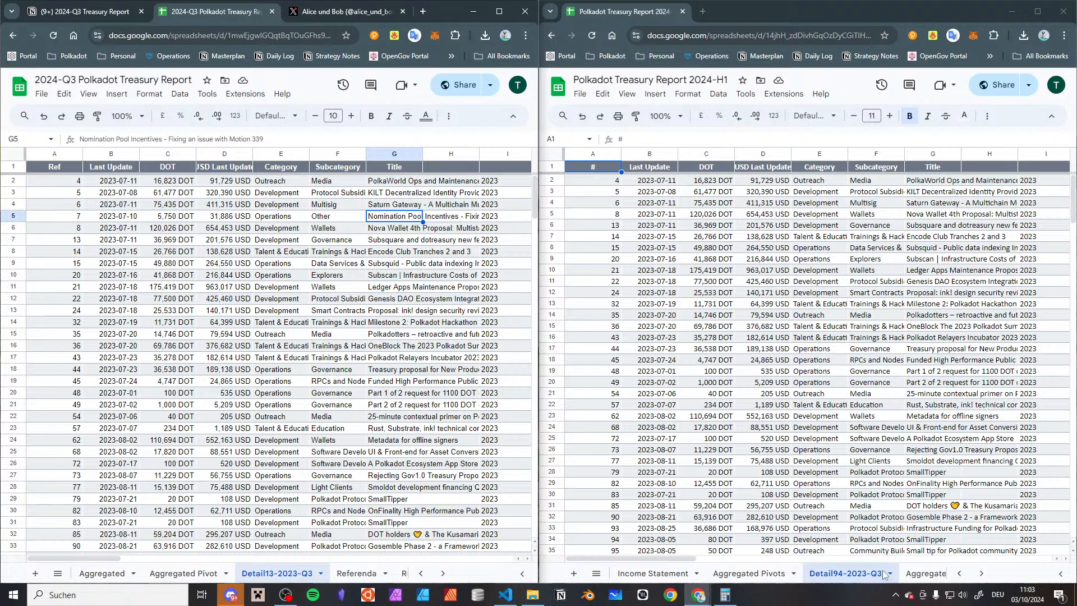
# Open the Referenda sheet of the 2024-H1 report and set its Status filter to show all values
pyautogui.hscroll(5, 831, 578)
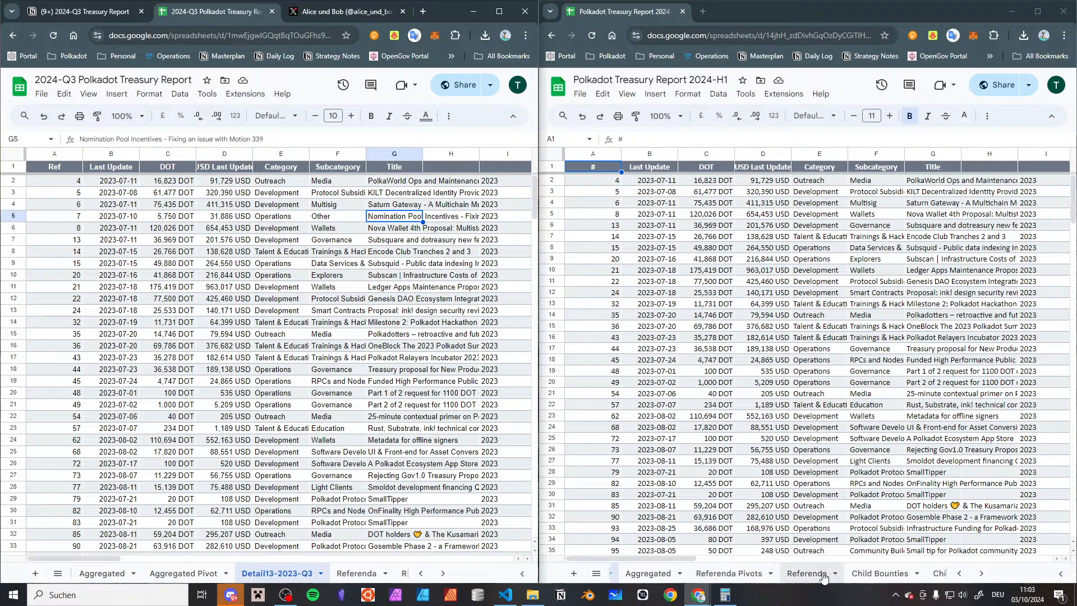
pyautogui.click(806, 573)
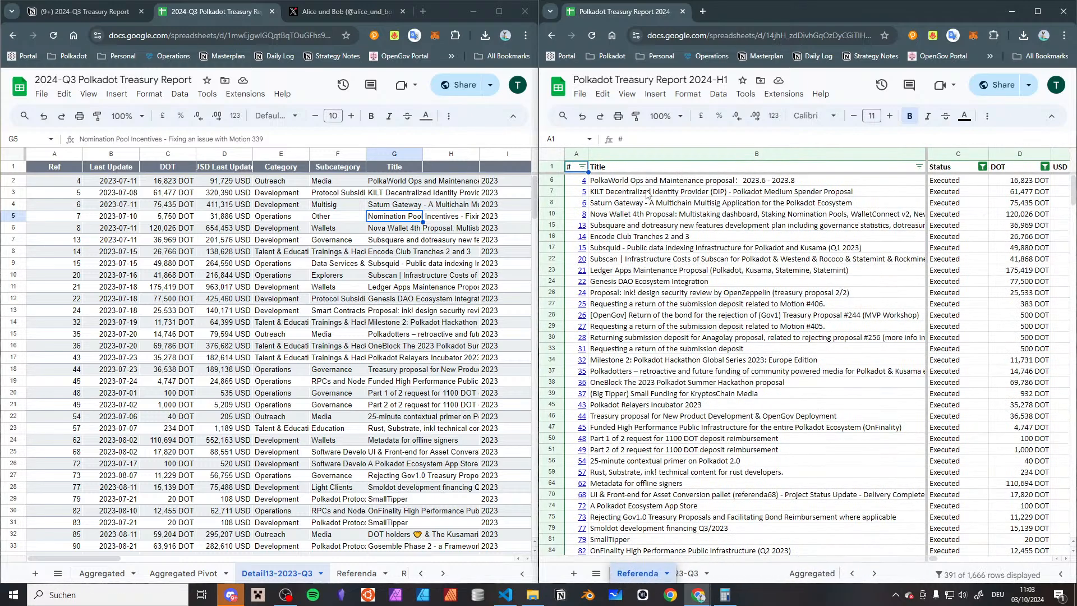
pyautogui.click(985, 171)
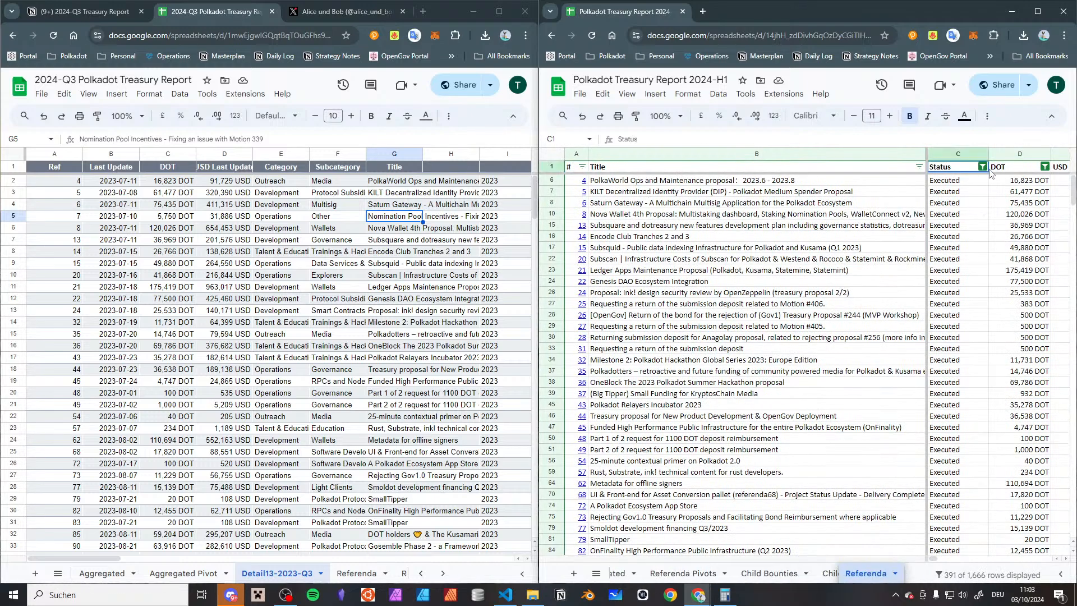
pyautogui.click(983, 167)
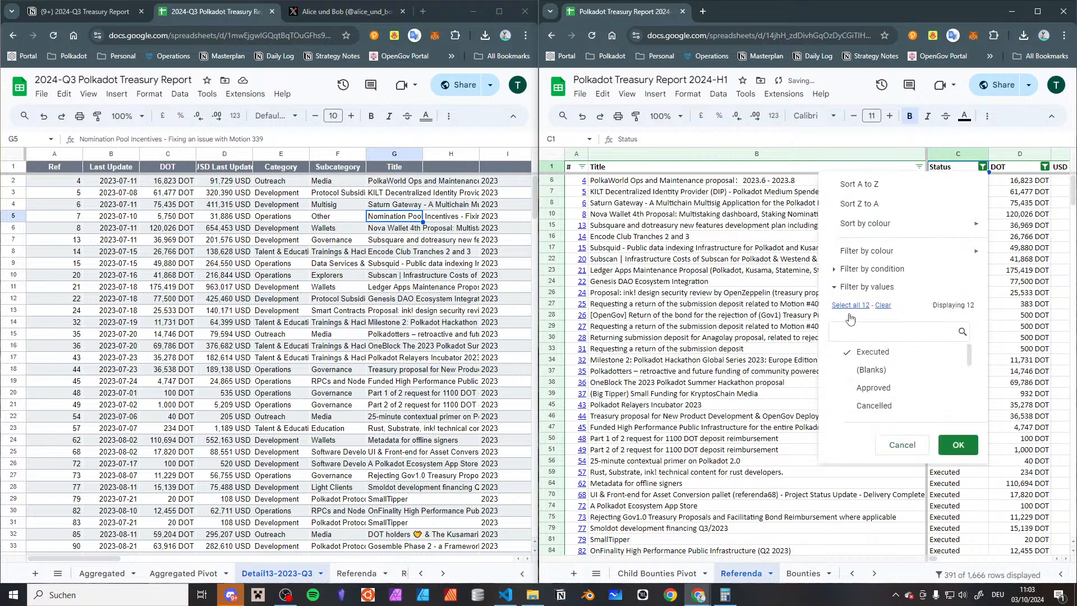
pyautogui.click(954, 443)
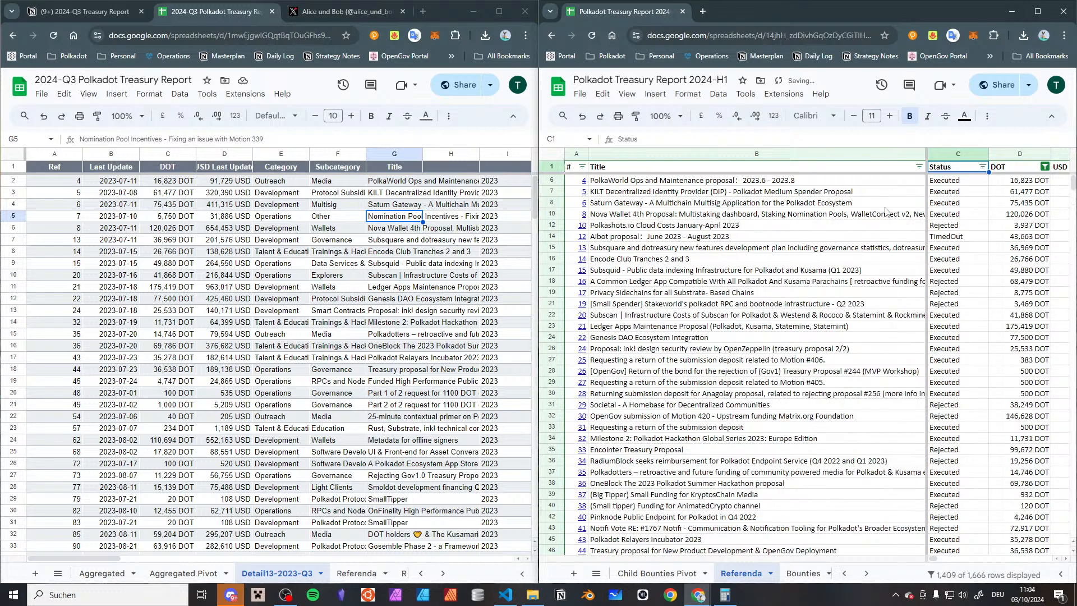
# Set the DOT column's filter in the 2024-H1 Referenda sheet to show all values
pyautogui.hscroll(1, 975, 168)
pyautogui.click(988, 166)
pyautogui.click(871, 306)
pyautogui.click(964, 444)
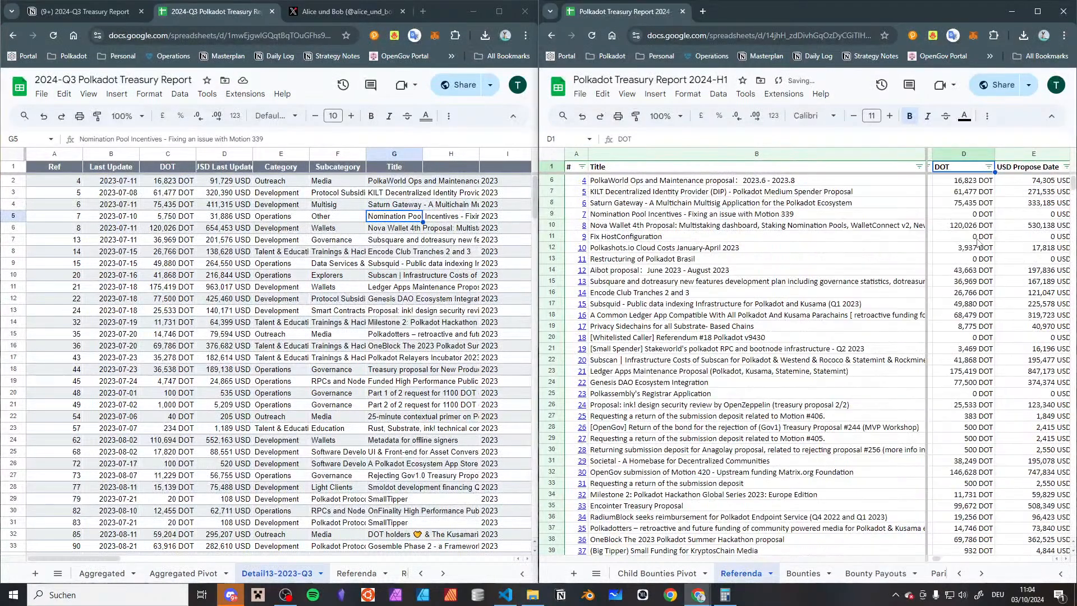
# Compare the DOT and USD amounts of "Nomination Pool Incentives - Fixing an issue with Motion 339" between the two spreadsheets
pyautogui.click(724, 215)
pyautogui.press('Right')
pyautogui.press('Right')
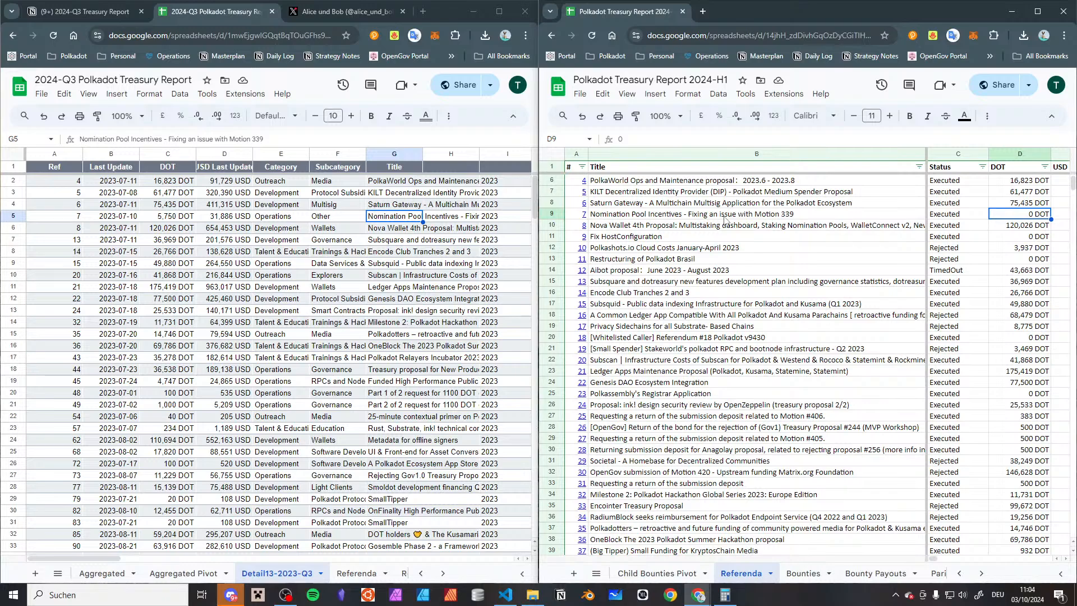
pyautogui.click(191, 220)
pyautogui.click(226, 221)
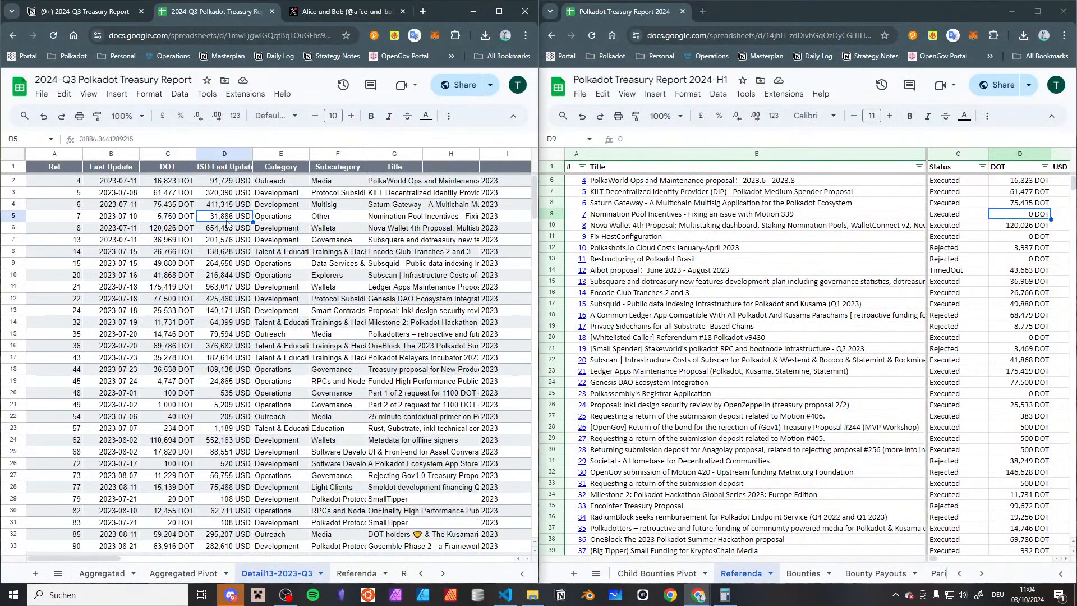
pyautogui.click(1003, 214)
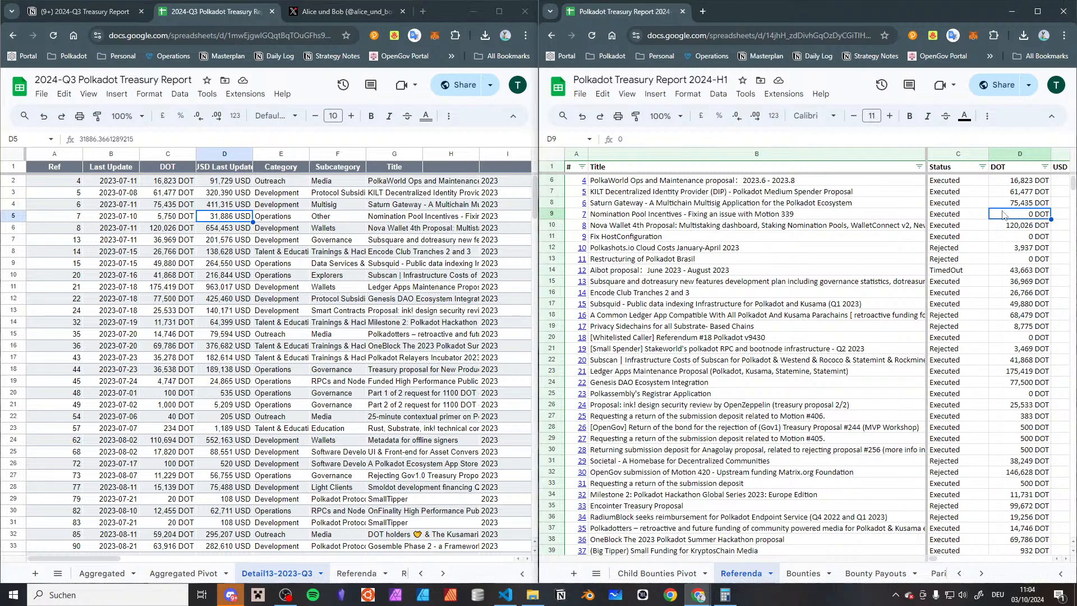
# Inspect the remaining columns of referendum 7's row in the 2024-H1 Referenda sheet, including votes, category, subcategory and flags
pyautogui.press('Right')
pyautogui.press('Right')
pyautogui.press('Right')
pyautogui.press('Right')
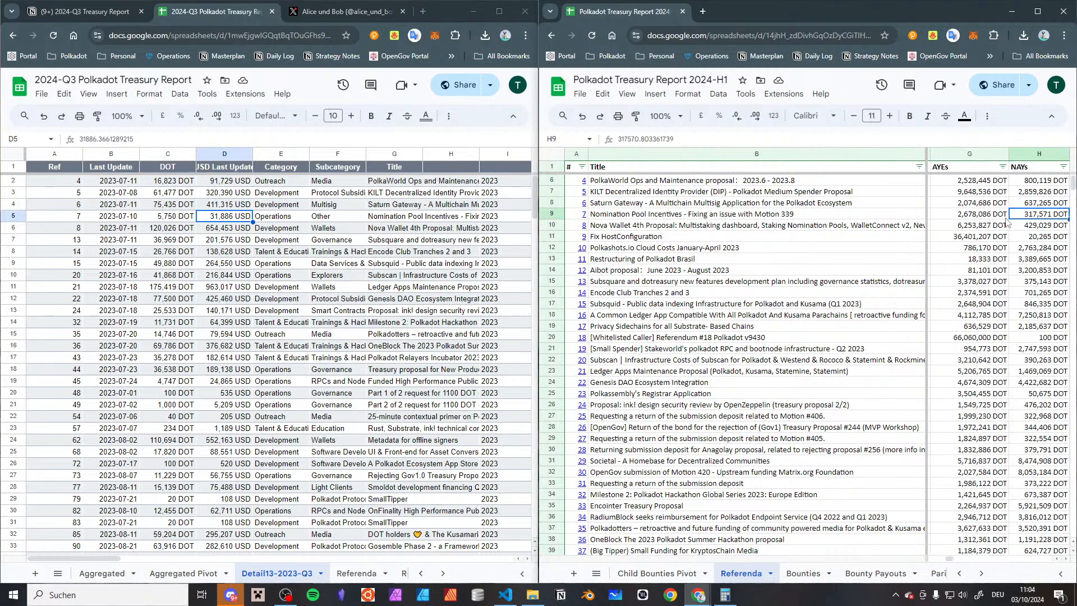
pyautogui.press('Right')
pyautogui.press('Right')
pyautogui.press('Right')
pyautogui.press('Right')
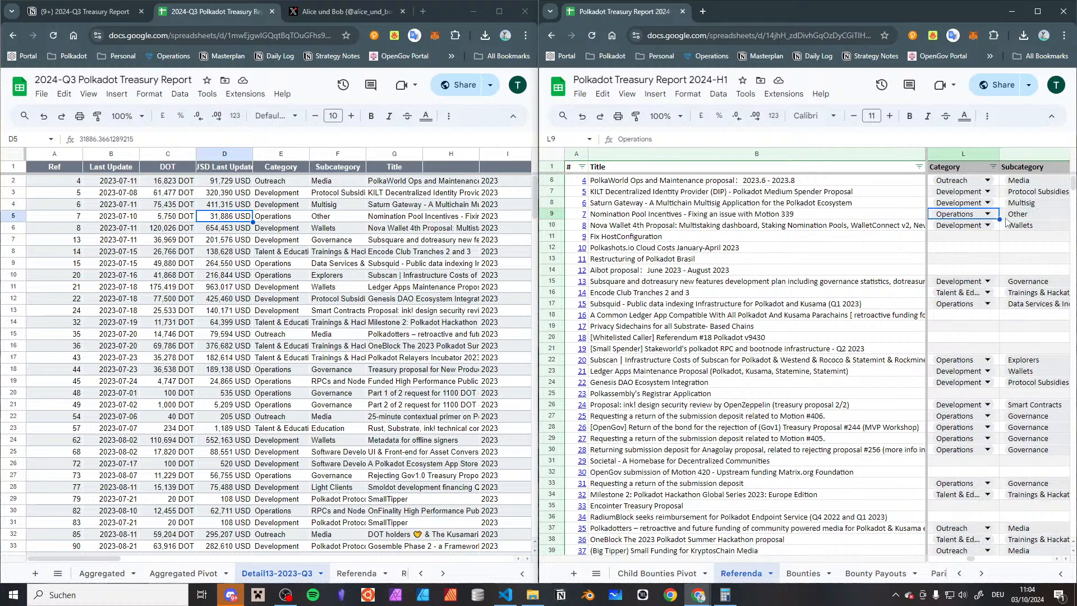
pyautogui.press('Right')
pyautogui.press('Right')
pyautogui.press('Right')
pyautogui.press('Right')
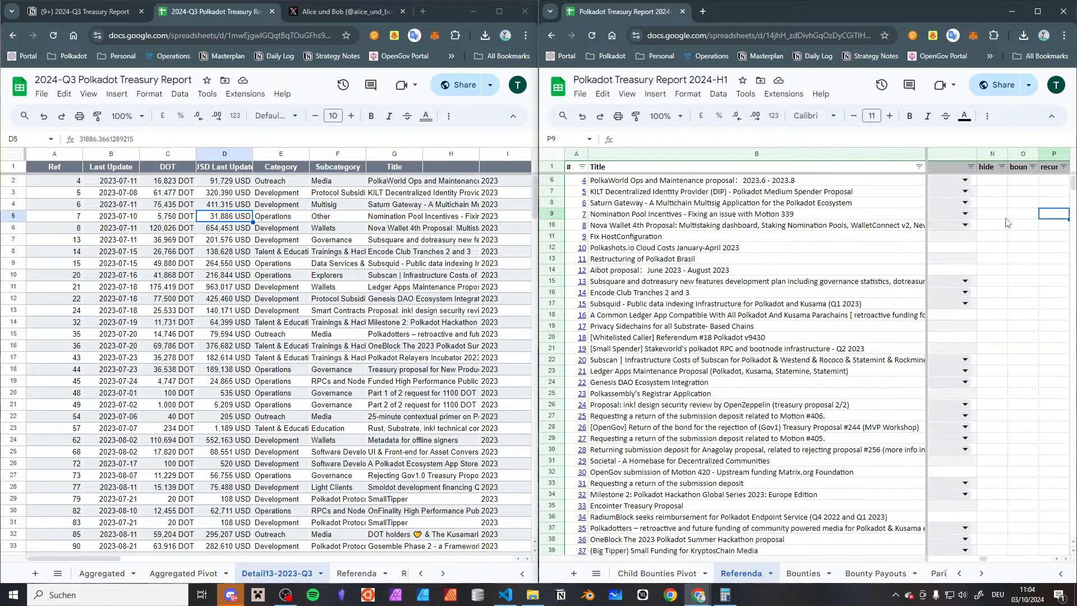
pyautogui.press('Left')
pyautogui.press('Left')
pyautogui.press('Left')
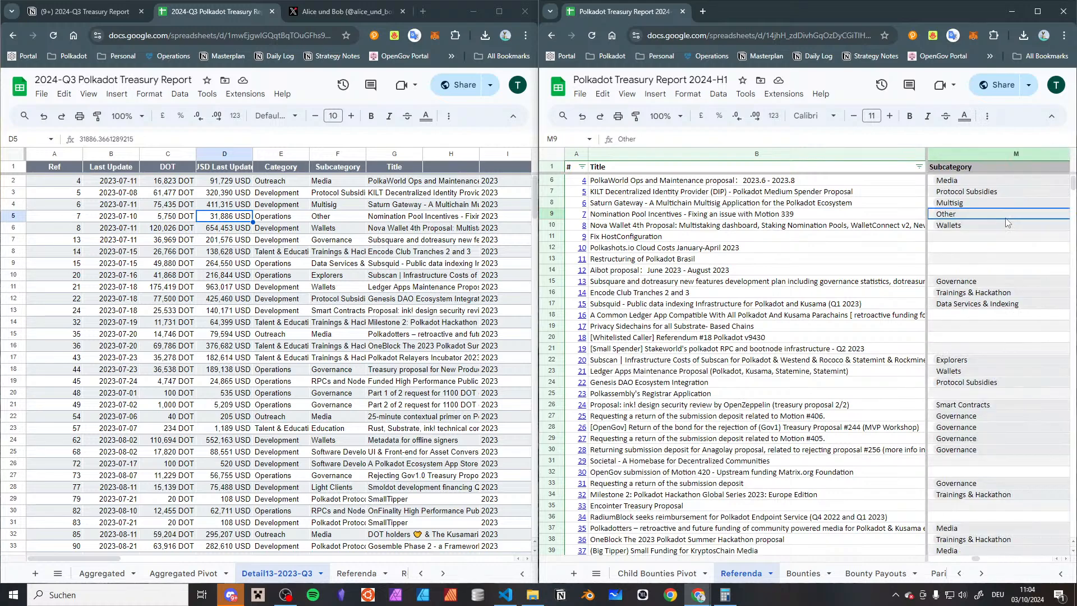
# Open referendum 7's Subsquare page from the 2024-H1 Referenda sheet and read through its proposal text
pyautogui.press('Home')
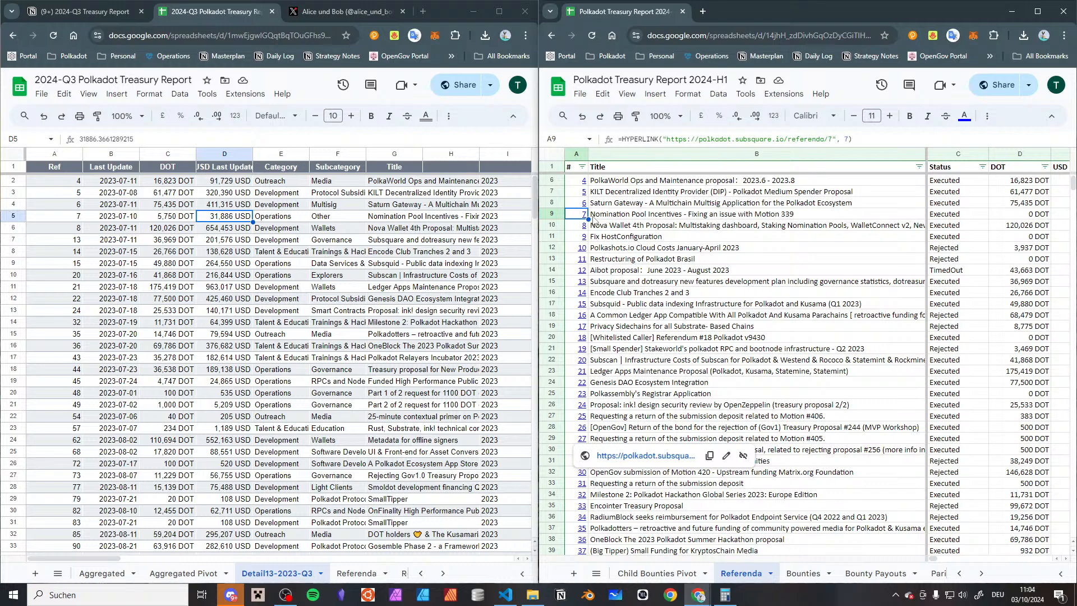
pyautogui.moveTo(583, 217)
pyautogui.click(608, 230)
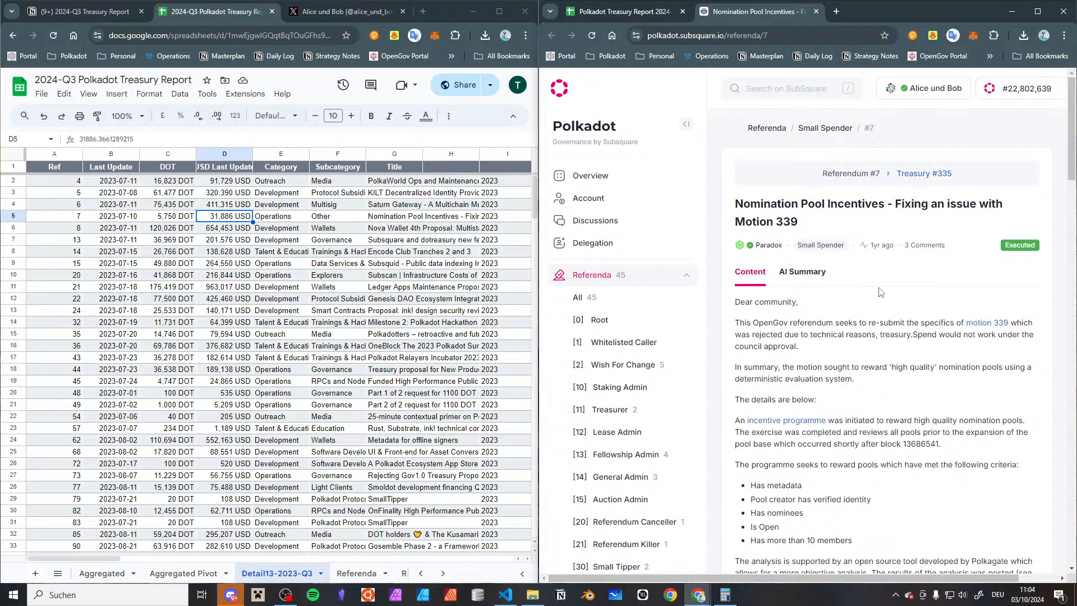
pyautogui.scroll(-2, 879, 292)
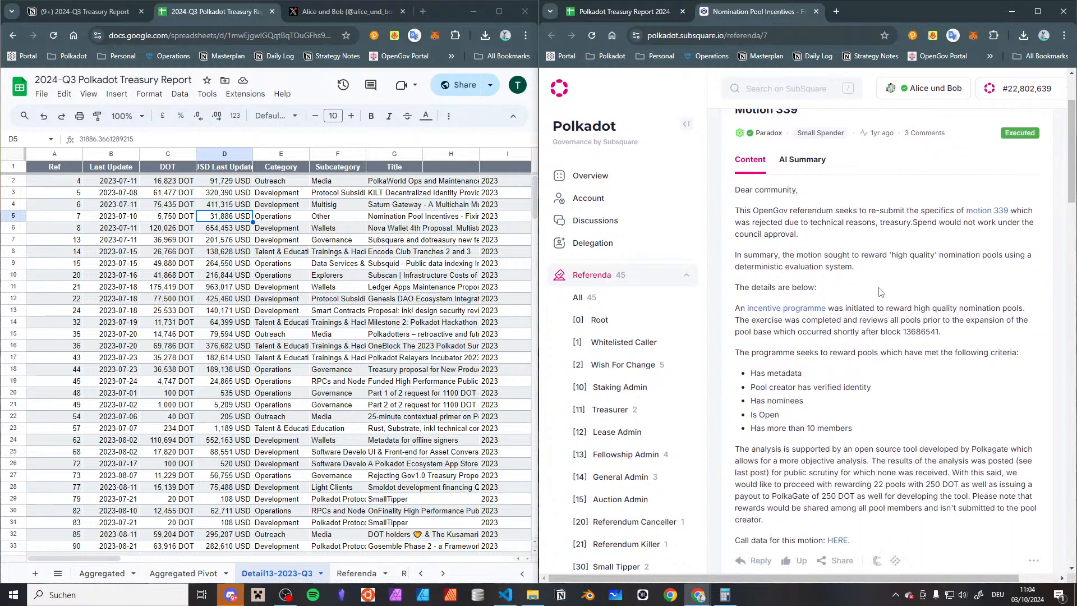
pyautogui.scroll(-4, 879, 292)
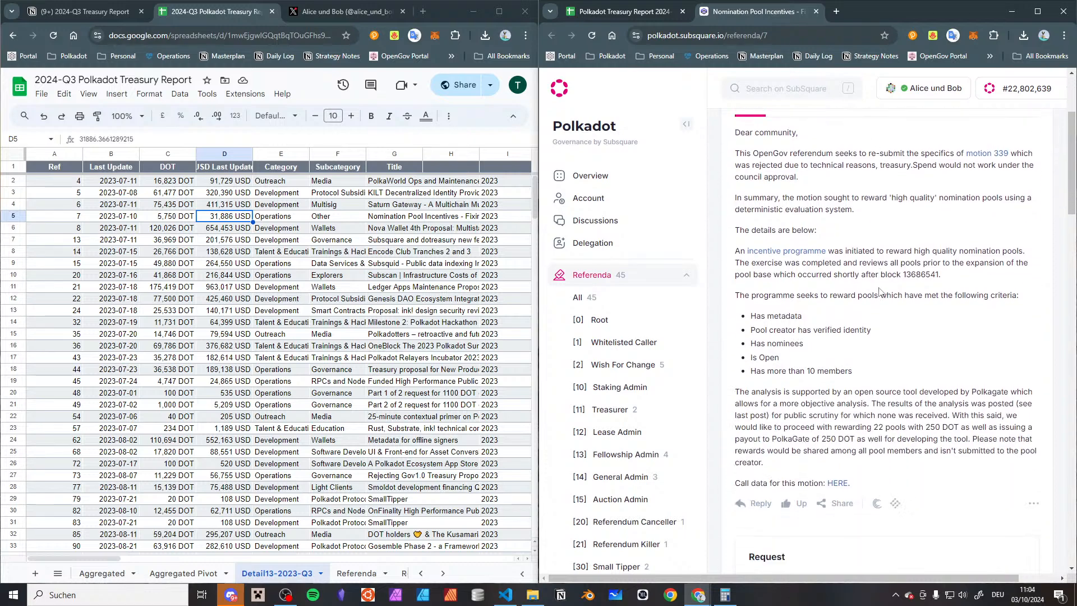
pyautogui.scroll(3, 870, 212)
pyautogui.scroll(3, 870, 212)
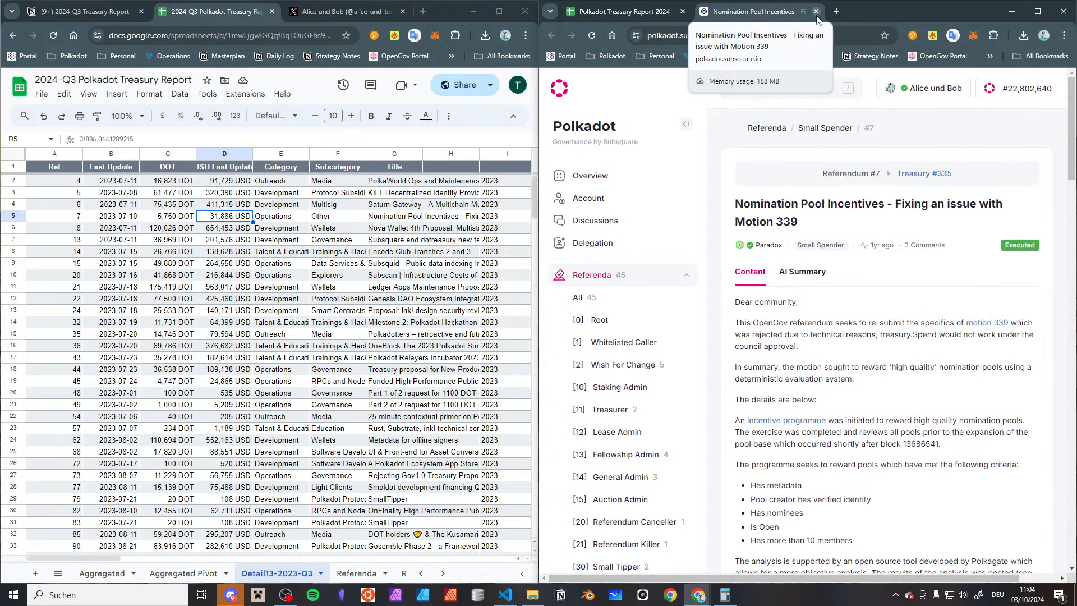
pyautogui.scroll(-5, 839, 239)
pyautogui.scroll(-8, 839, 239)
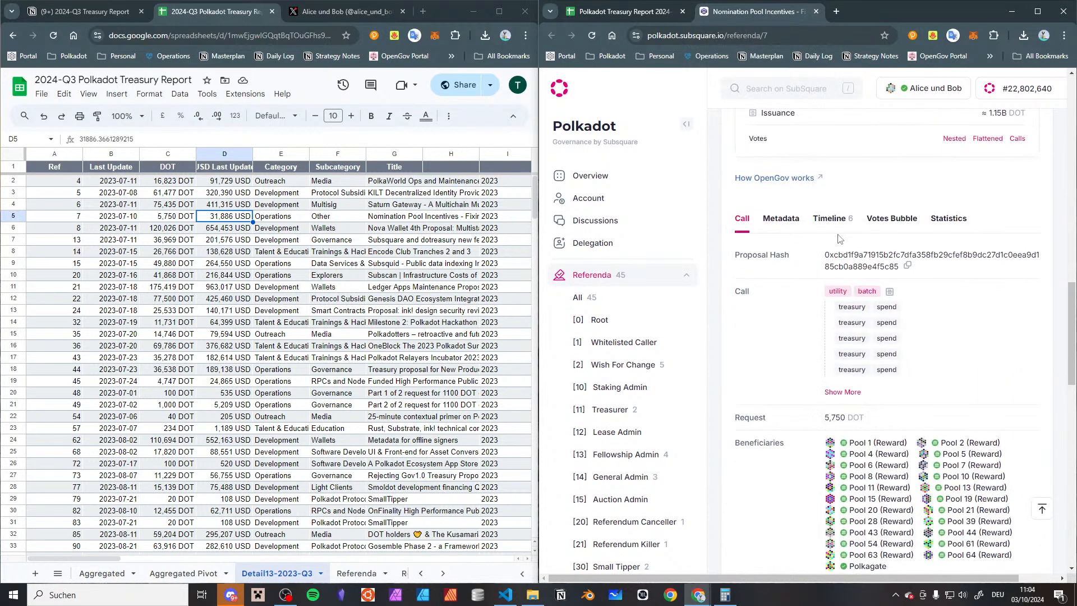
# Inspect the call details of referendum 7's utility.batch call, going through its list of treasury.spend calls
pyautogui.click(889, 293)
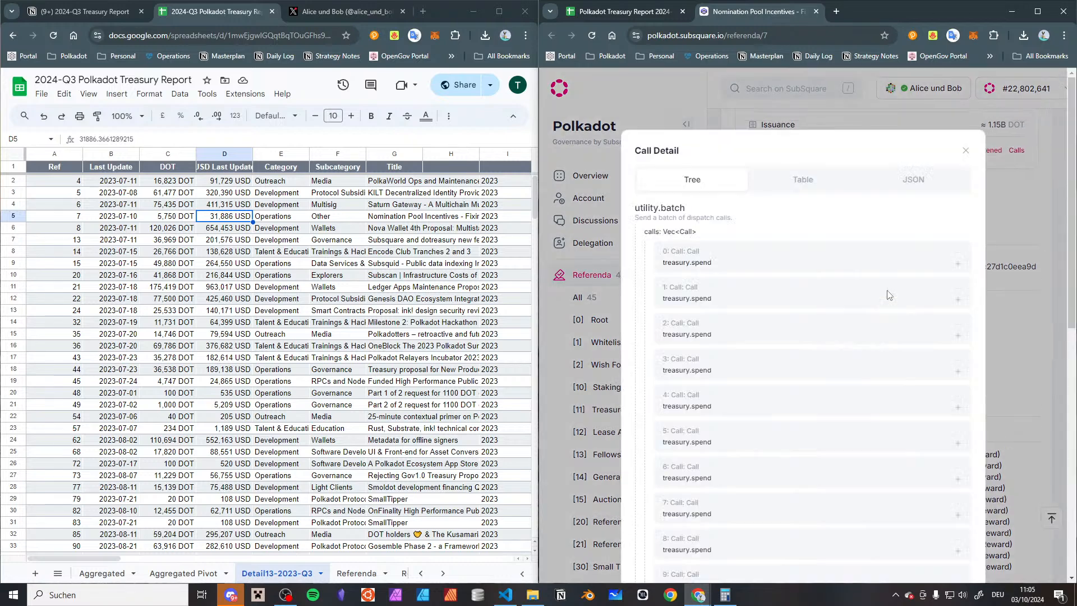
pyautogui.scroll(-7, 888, 294)
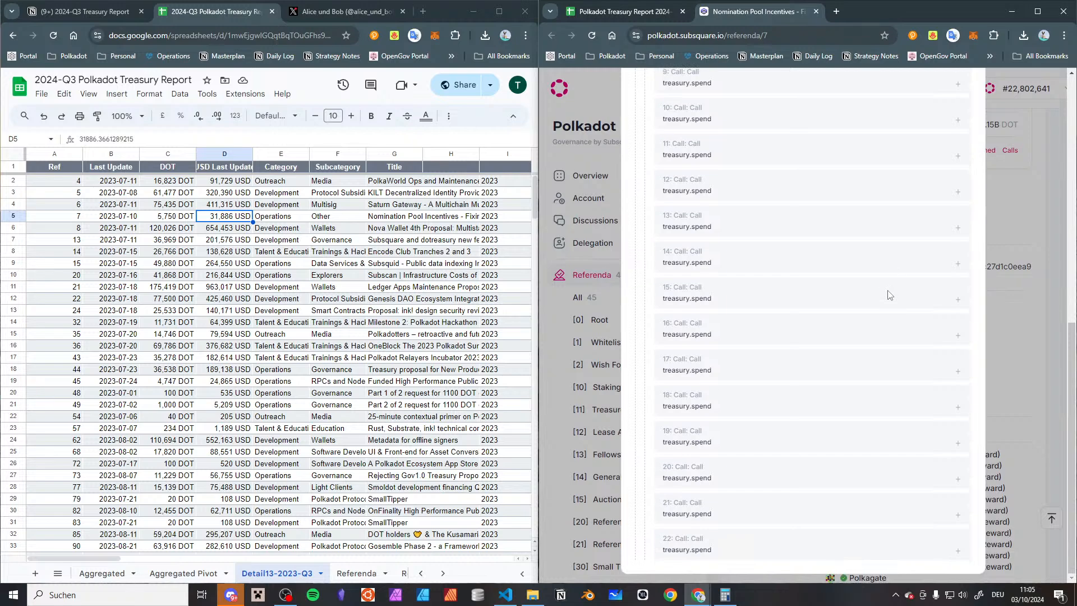
pyautogui.scroll(7, 889, 295)
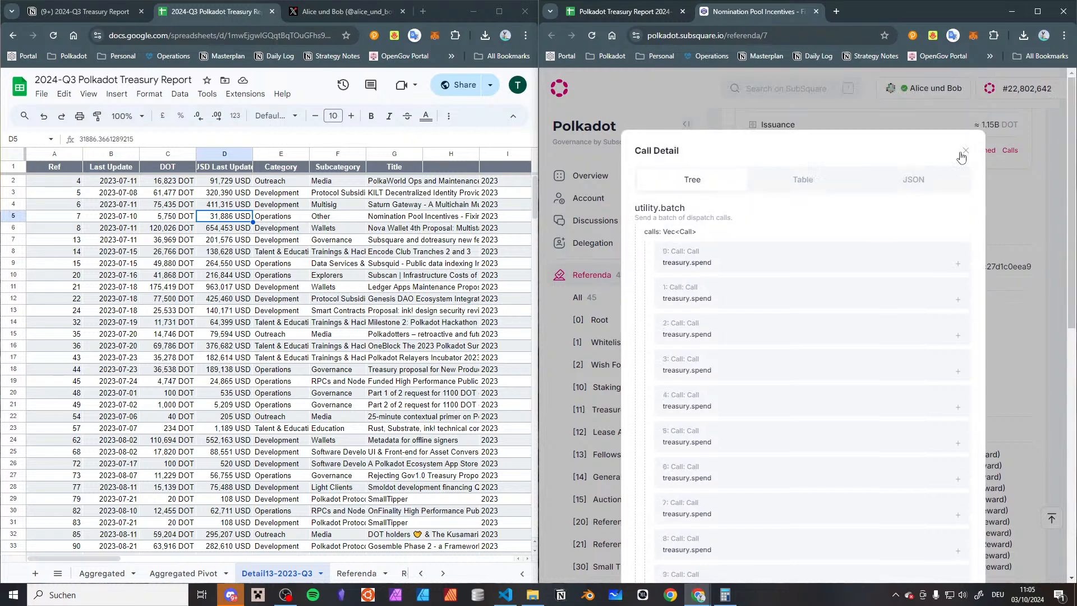
pyautogui.click(964, 151)
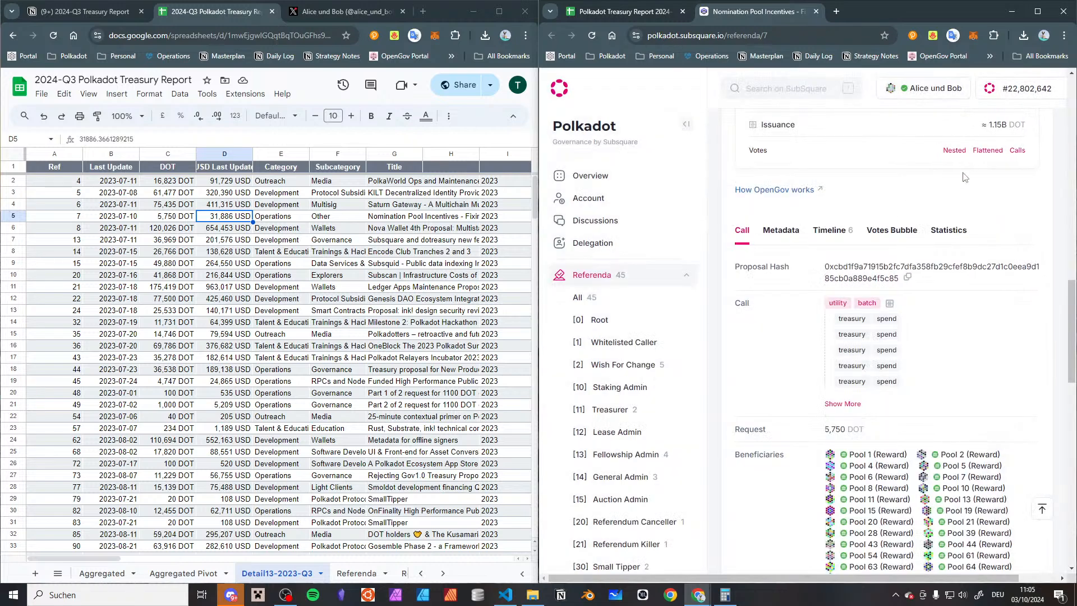
pyautogui.click(889, 303)
pyautogui.scroll(-3, 892, 322)
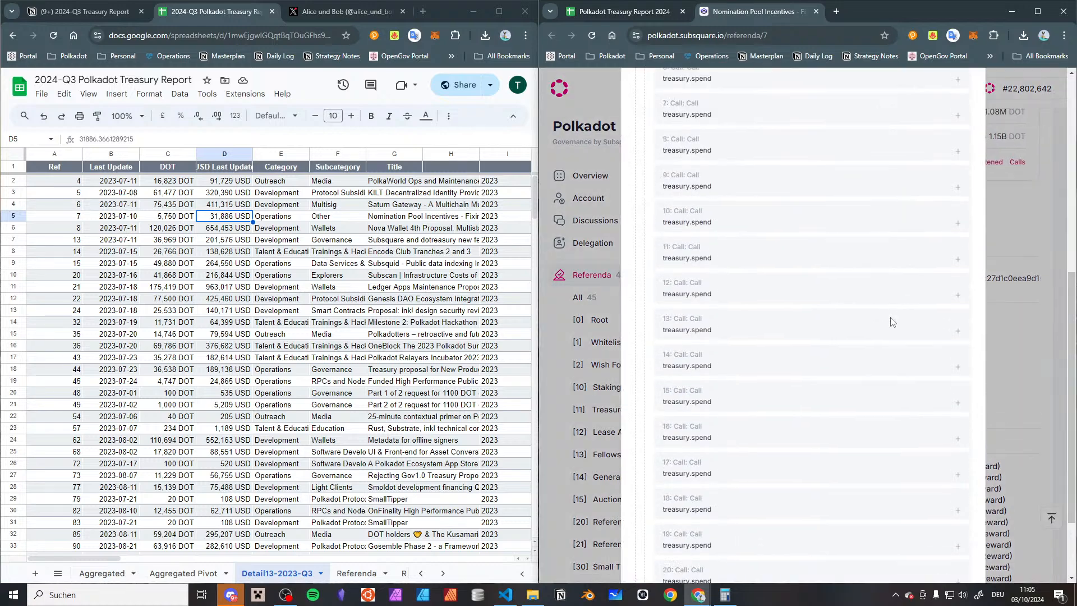
pyautogui.scroll(3, 891, 322)
pyautogui.click(964, 153)
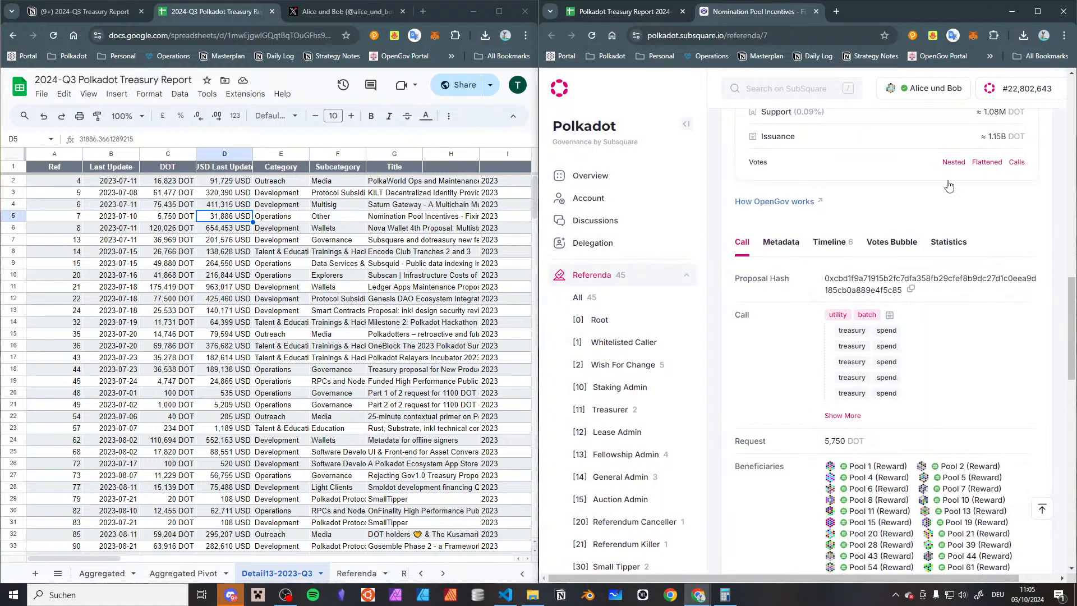
# Review the requested DOT amount and the beneficiaries of referendum 7
pyautogui.scroll(-2, 908, 415)
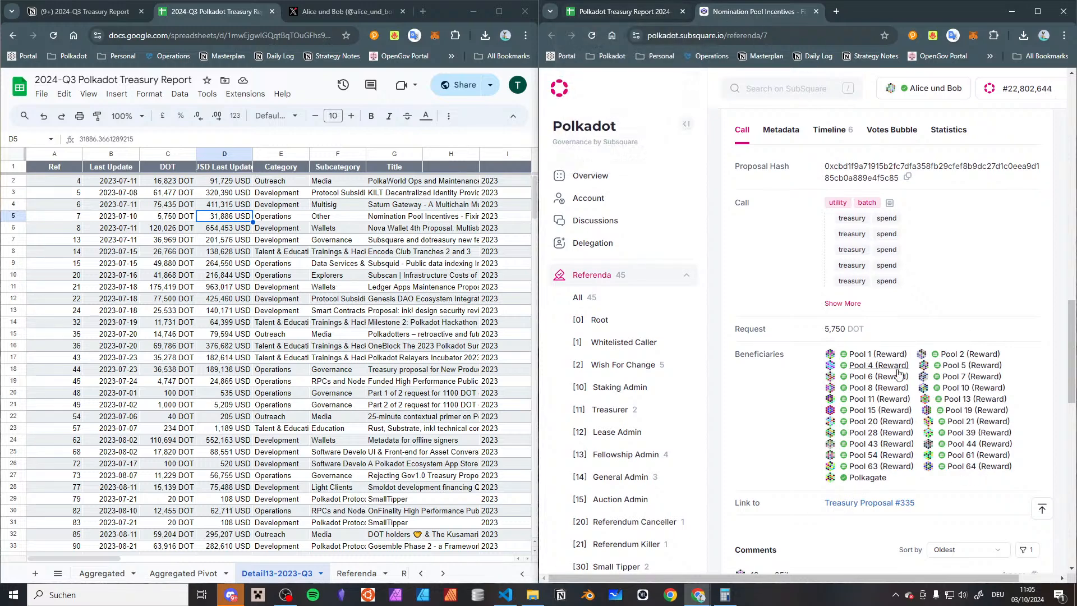
pyautogui.scroll(7, 898, 375)
pyautogui.scroll(8, 898, 374)
pyautogui.scroll(-15, 898, 374)
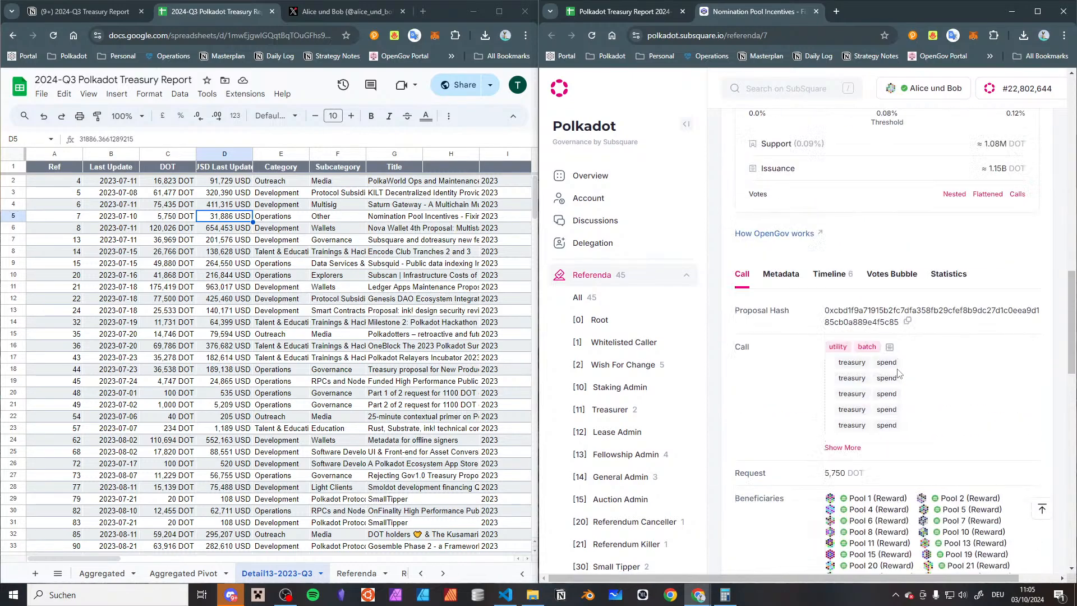
# Return to the 2024-H1 report spreadsheet and open its Detail94-2023-Q3 sheet
pyautogui.click(596, 13)
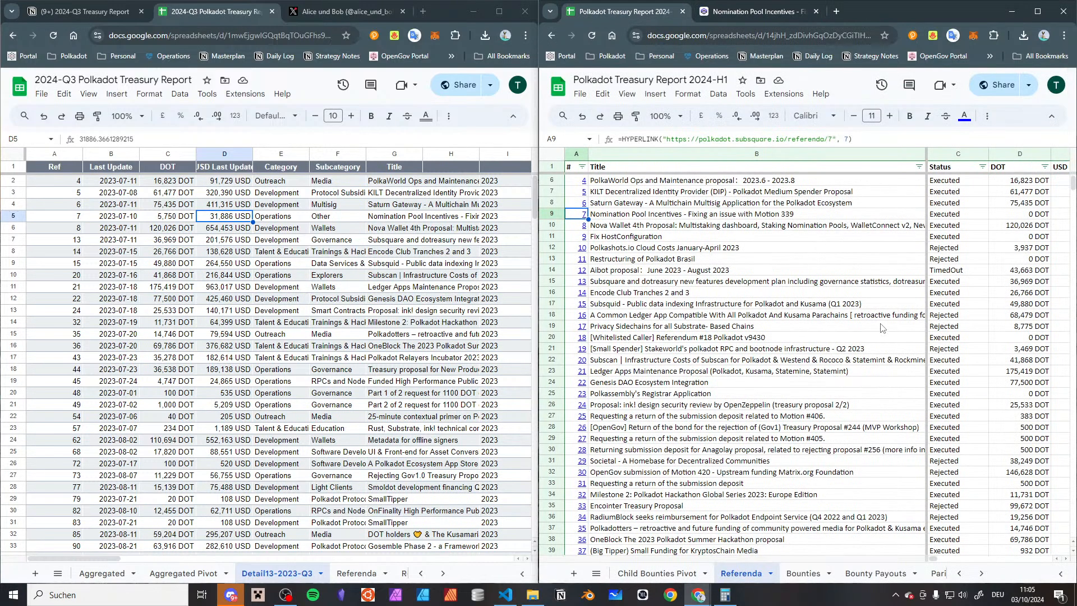
pyautogui.click(659, 261)
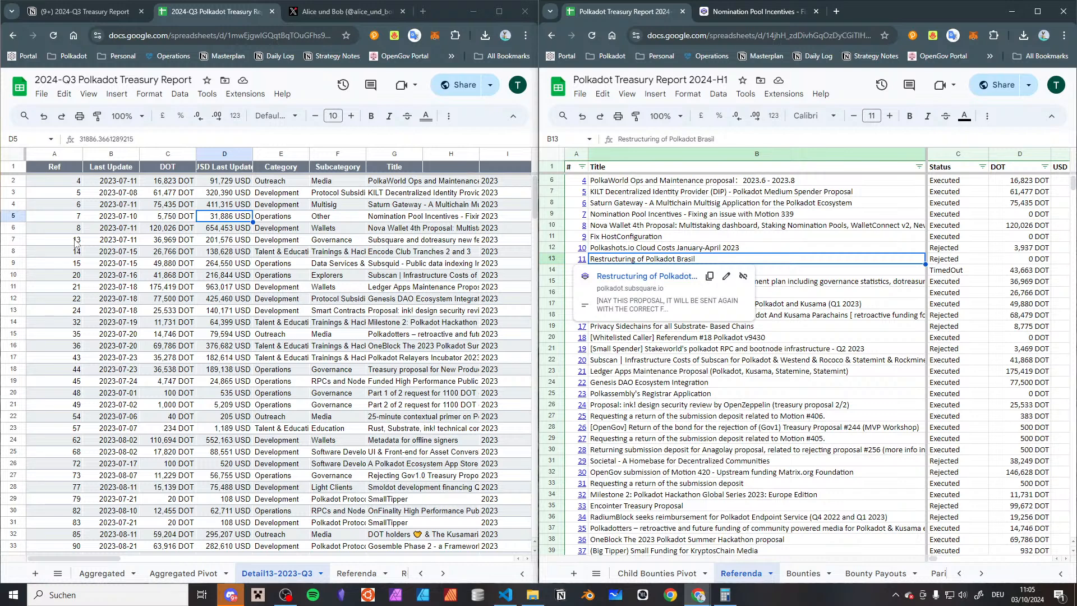
pyautogui.click(634, 229)
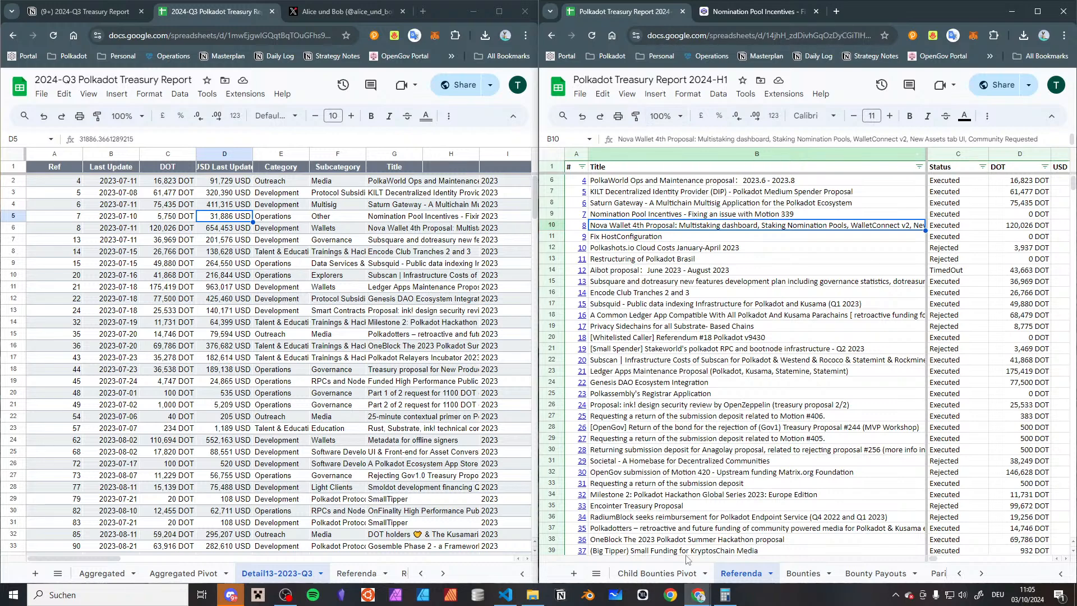
pyautogui.scroll(10, 721, 574)
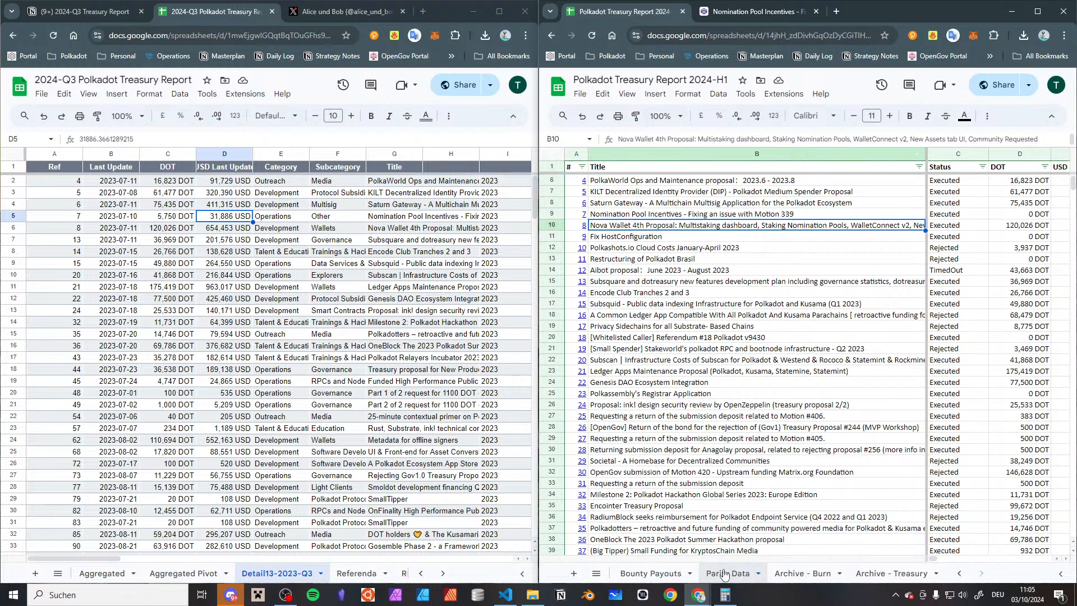
pyautogui.scroll(-3, 723, 573)
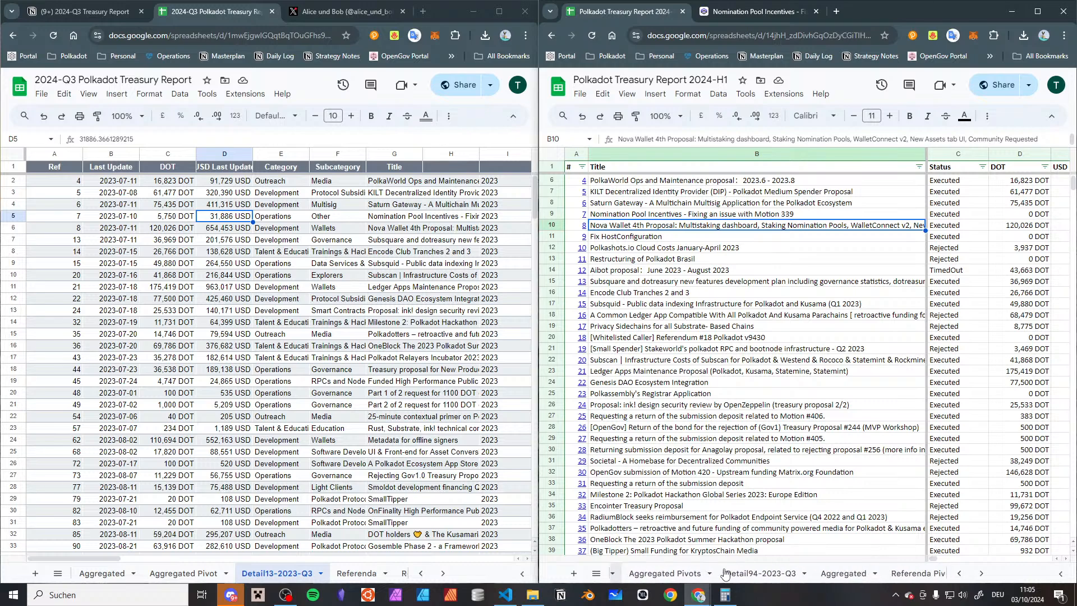
pyautogui.click(725, 573)
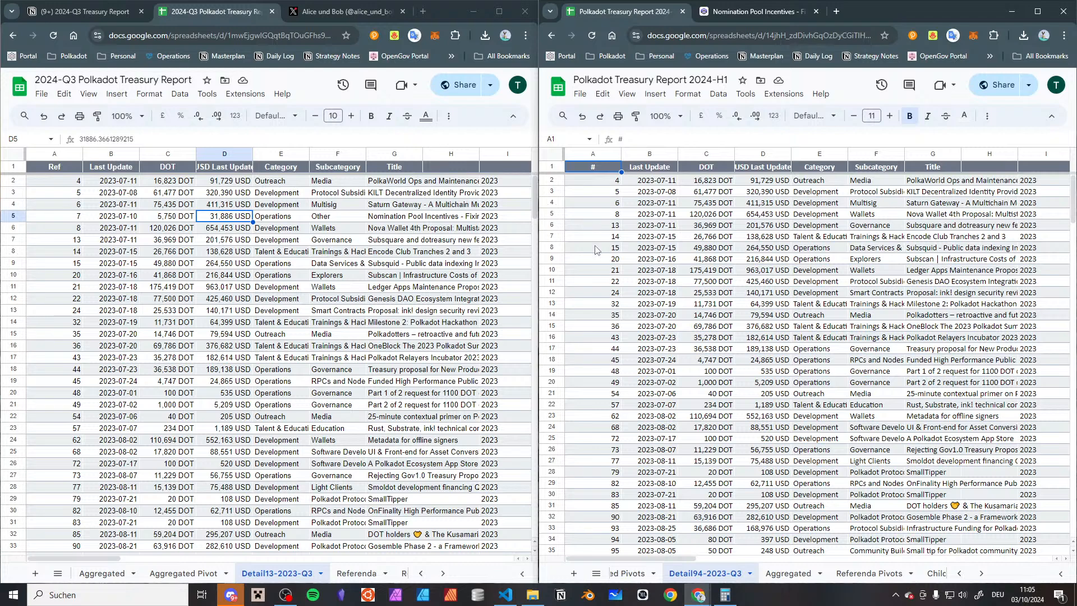
# Compare the referendum numbers in Detail94-2023-Q3 with those in the 2024-Q3 report's Detail13-2023-Q3 sheet
pyautogui.click(600, 286)
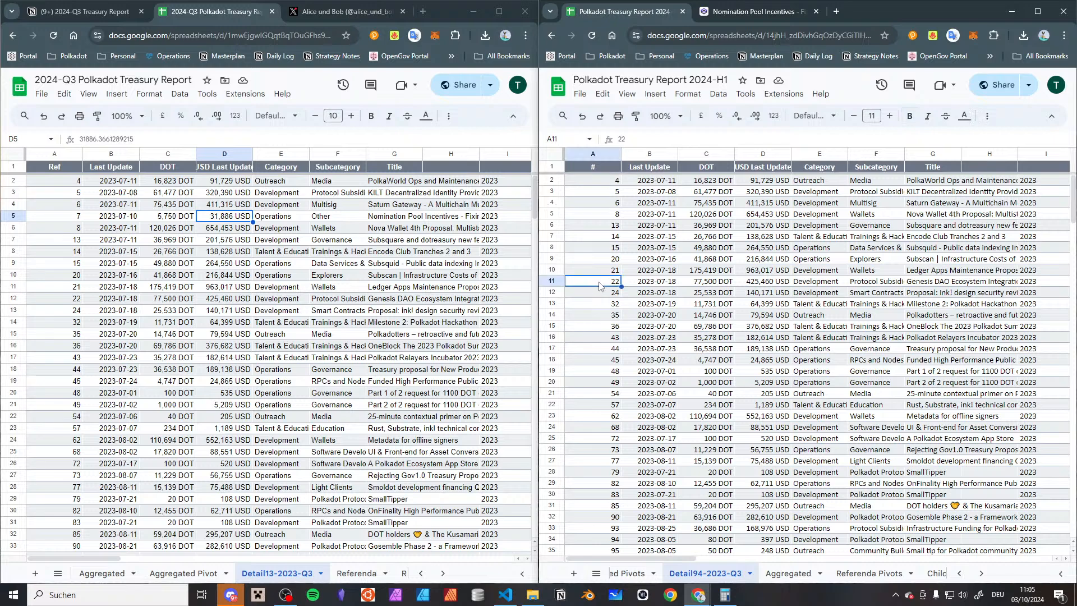
pyautogui.click(601, 308)
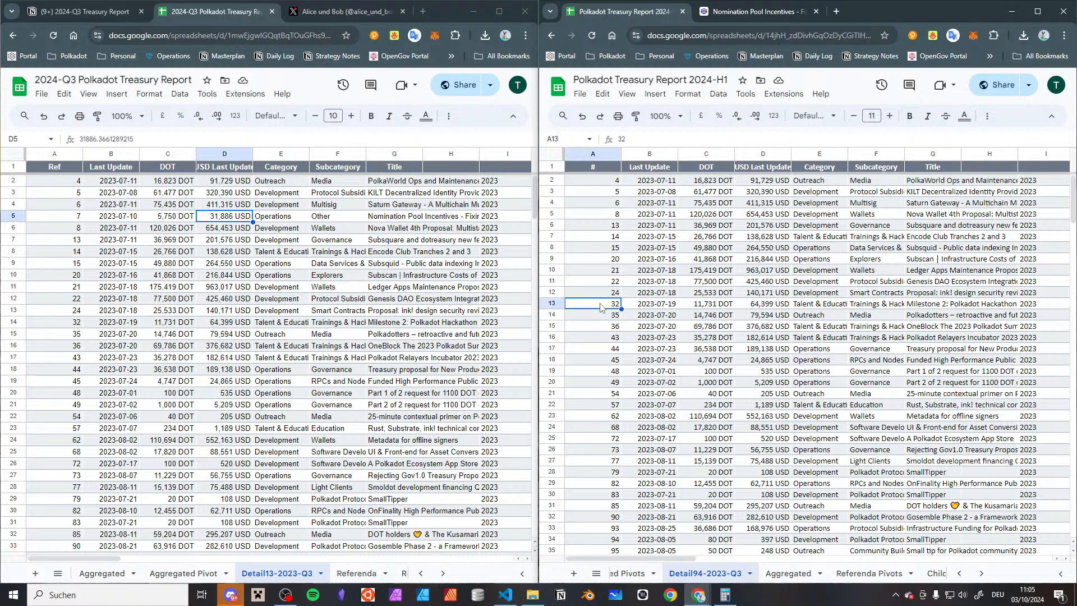
pyautogui.click(587, 339)
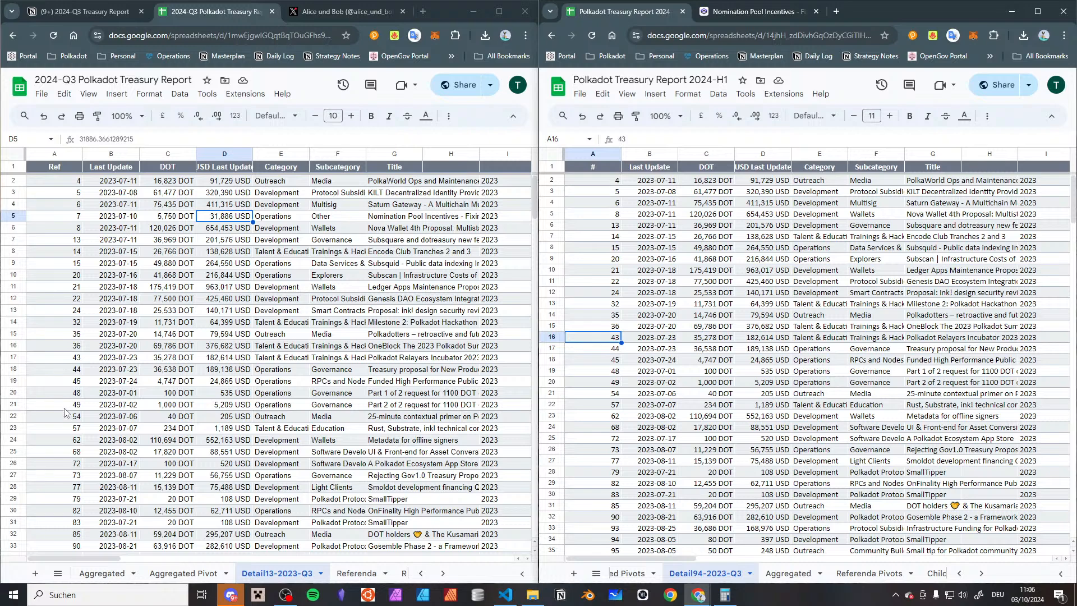
pyautogui.click(63, 454)
pyautogui.scroll(-5, 63, 454)
pyautogui.scroll(-4, 595, 346)
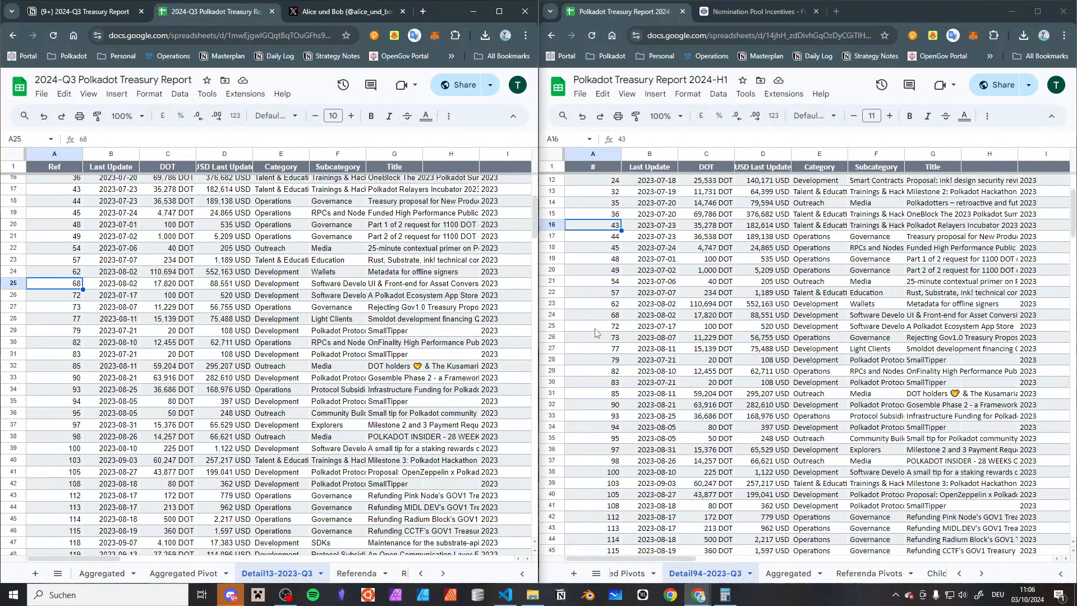
pyautogui.scroll(-2, 284, 323)
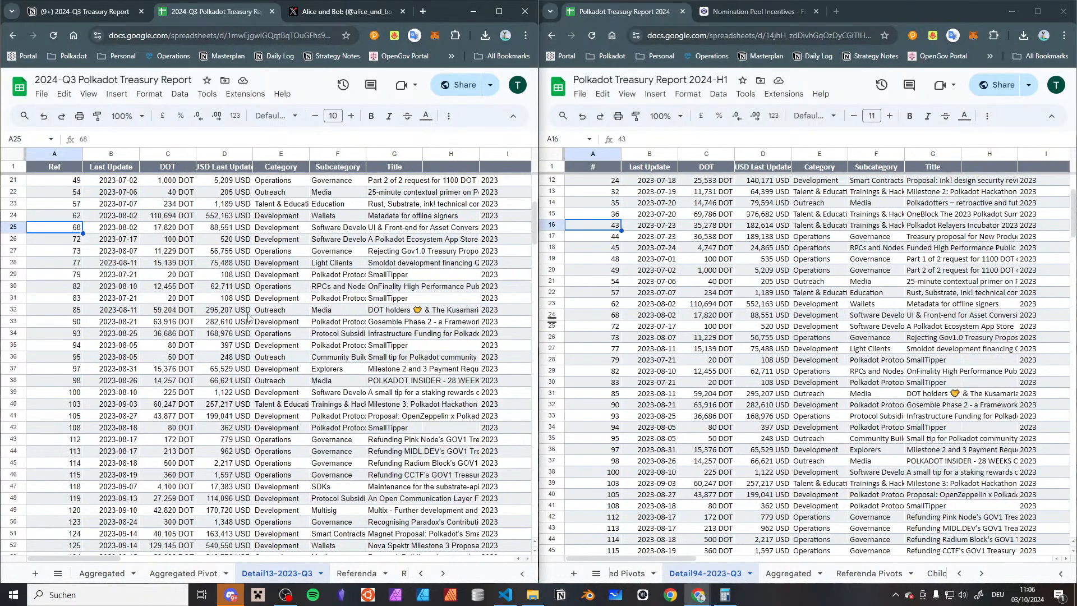
pyautogui.scroll(2, 248, 317)
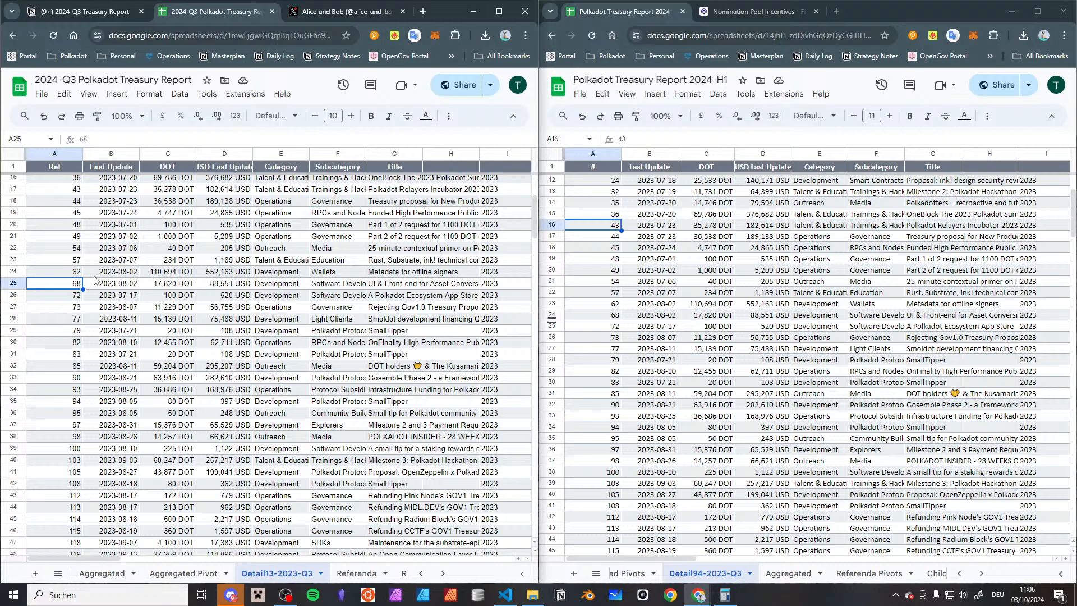
# Overlap the 2024-H1 window with the 2024-Q3 report's Ref column to compare the reference lists, and move the window back aside
pyautogui.moveTo(920, 16); pyautogui.dragTo(513, 29)
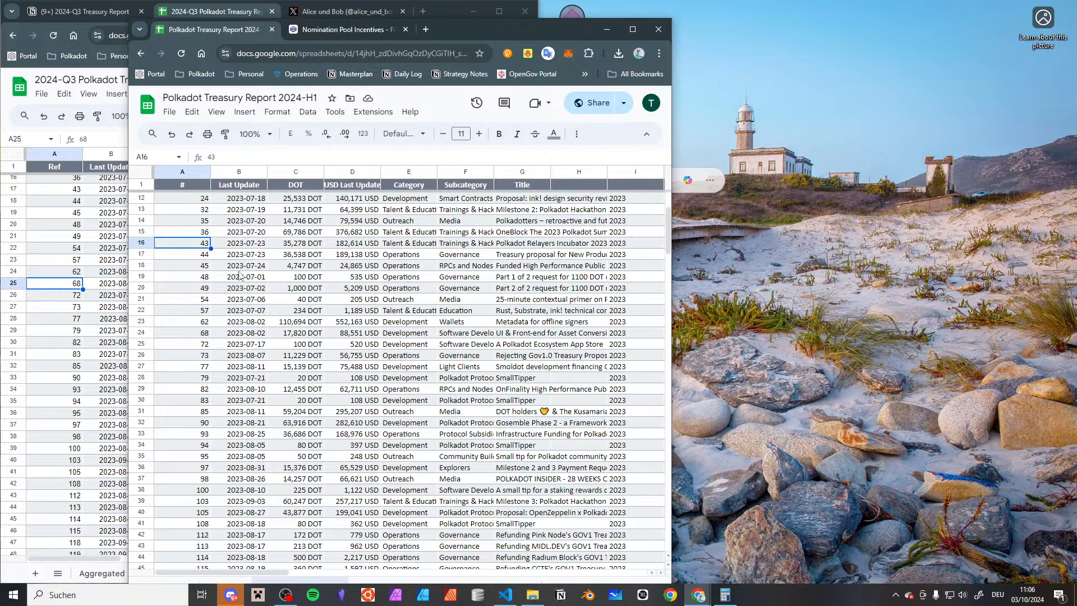
pyautogui.scroll(-1, 240, 275)
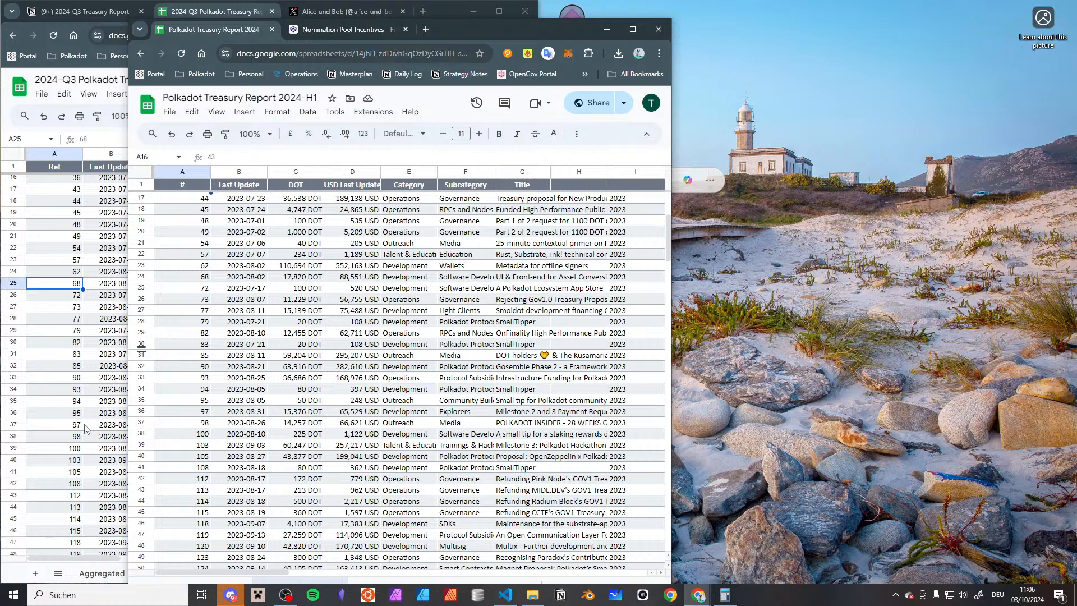
pyautogui.scroll(-3, 85, 428)
pyautogui.scroll(-5, 330, 314)
pyautogui.scroll(2, 329, 315)
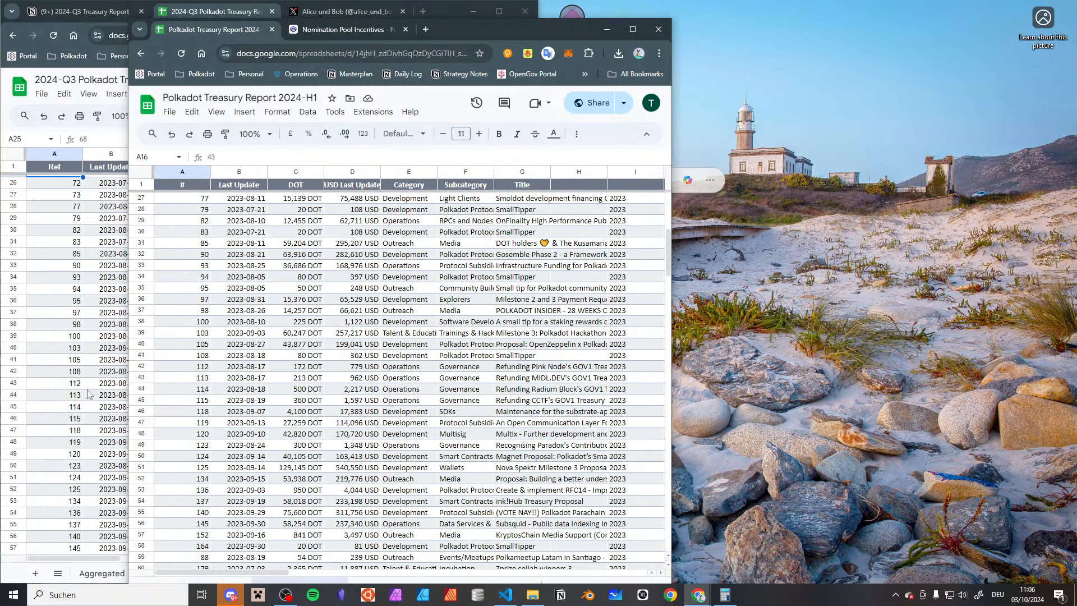
pyautogui.scroll(-2, 87, 381)
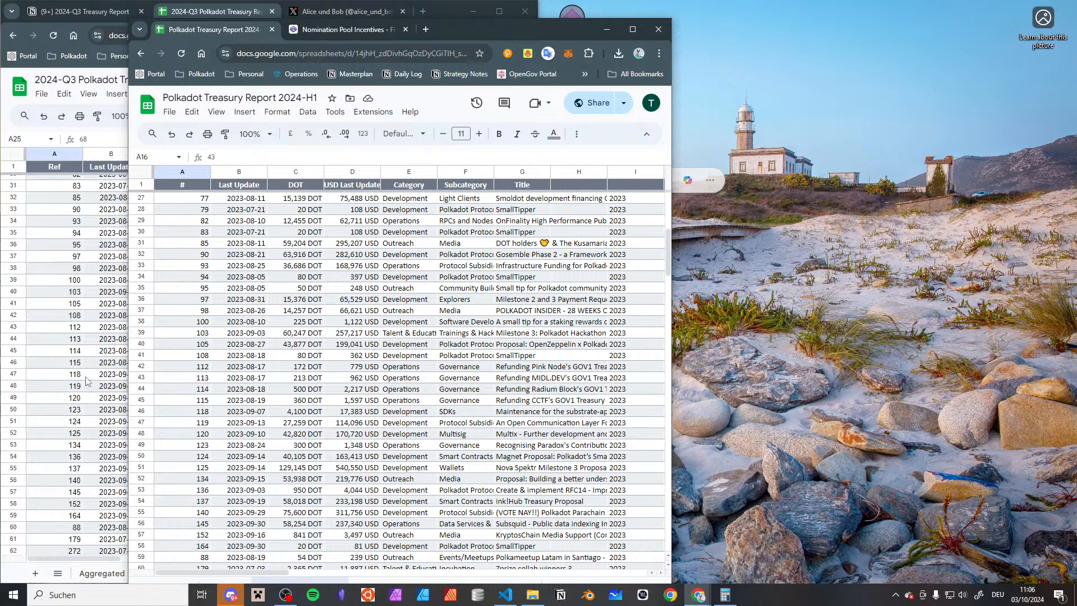
pyautogui.scroll(-3, 87, 381)
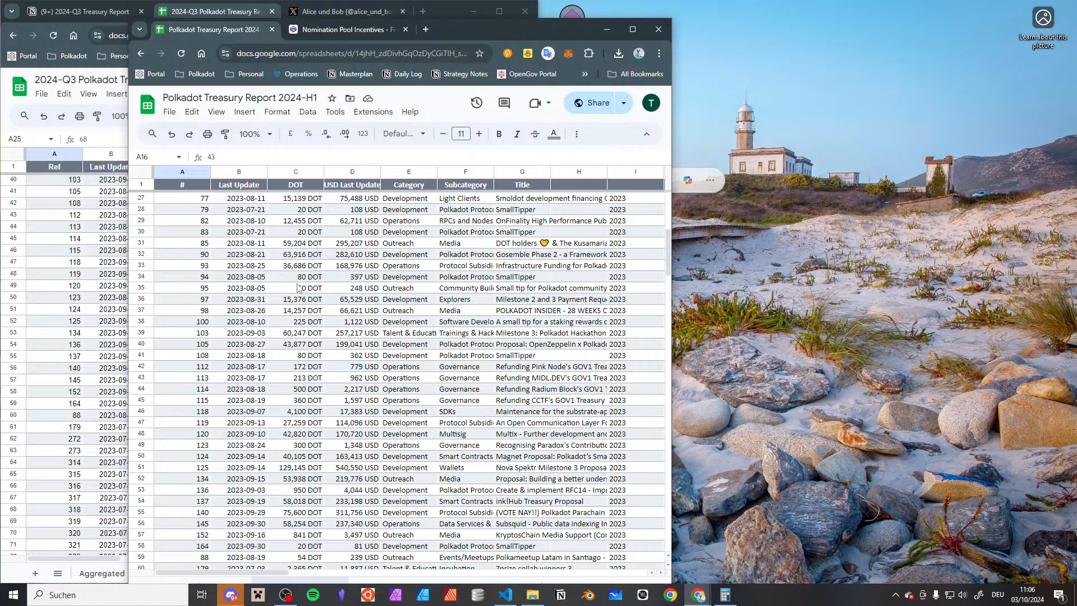
pyautogui.moveTo(472, 35); pyautogui.dragTo(864, 19)
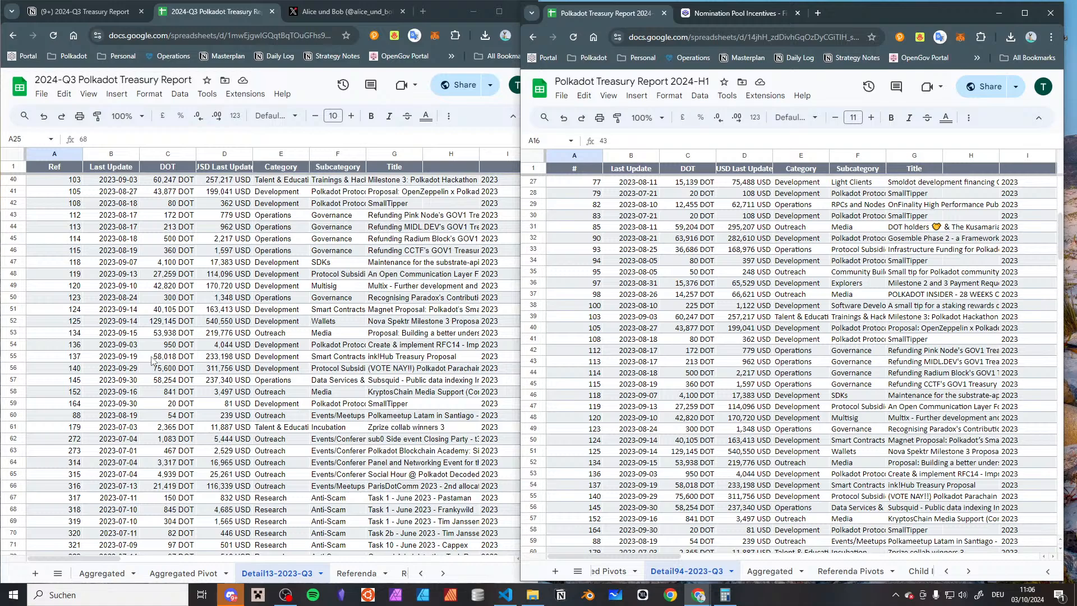
pyautogui.scroll(-8, 152, 361)
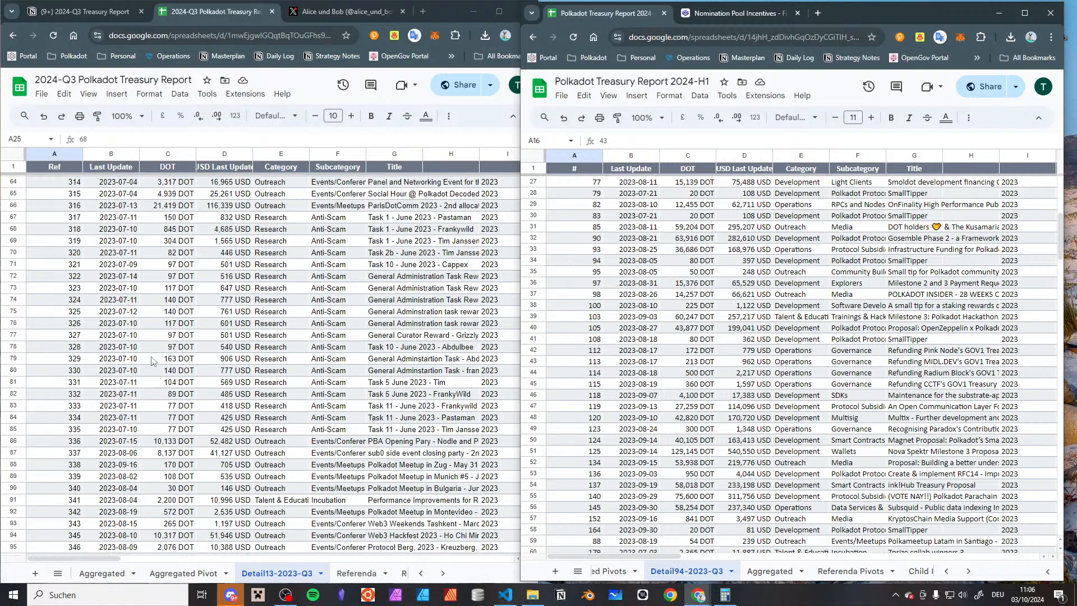
# Delete the Detail13-2023-Q3 sheet from the 2024-Q3 report
pyautogui.click(320, 572)
pyautogui.click(264, 378)
pyautogui.click(392, 351)
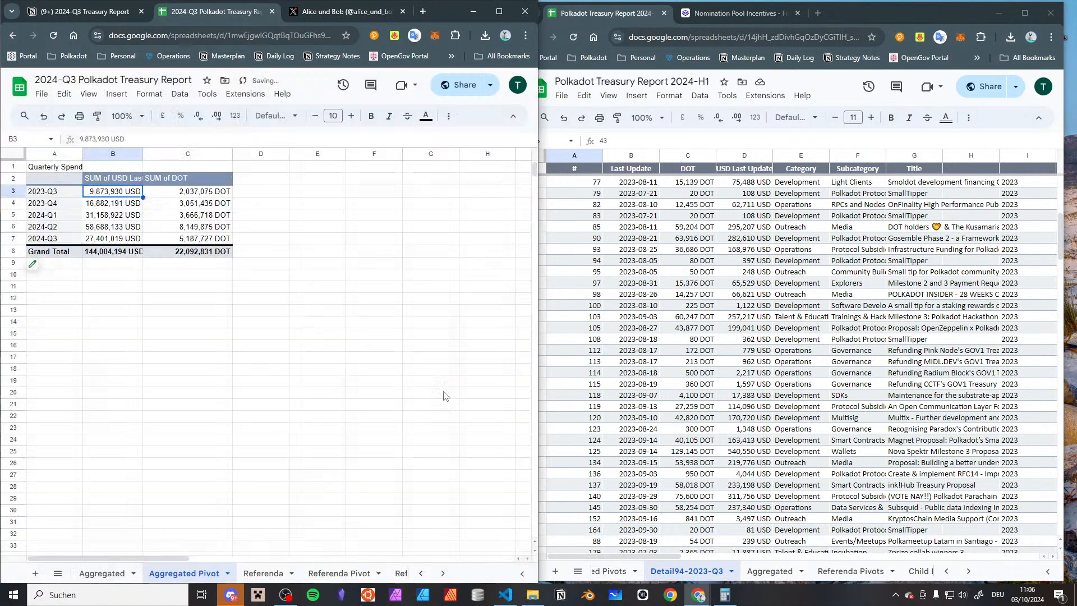
# Delete the Detail94-2023-Q3 sheet from the 2024-H1 report
pyautogui.click(731, 570)
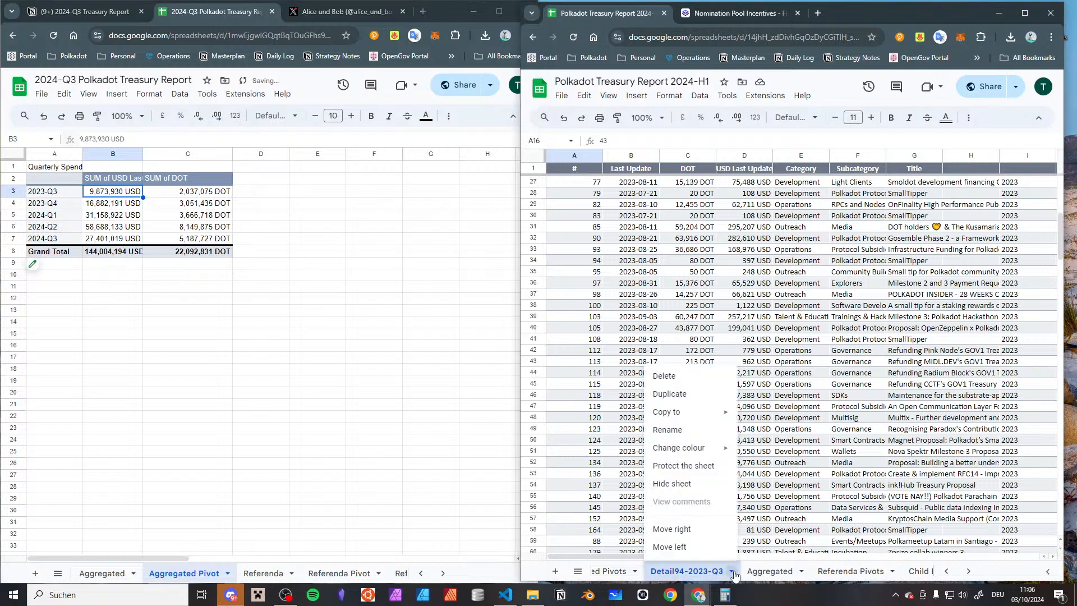
pyautogui.click(722, 375)
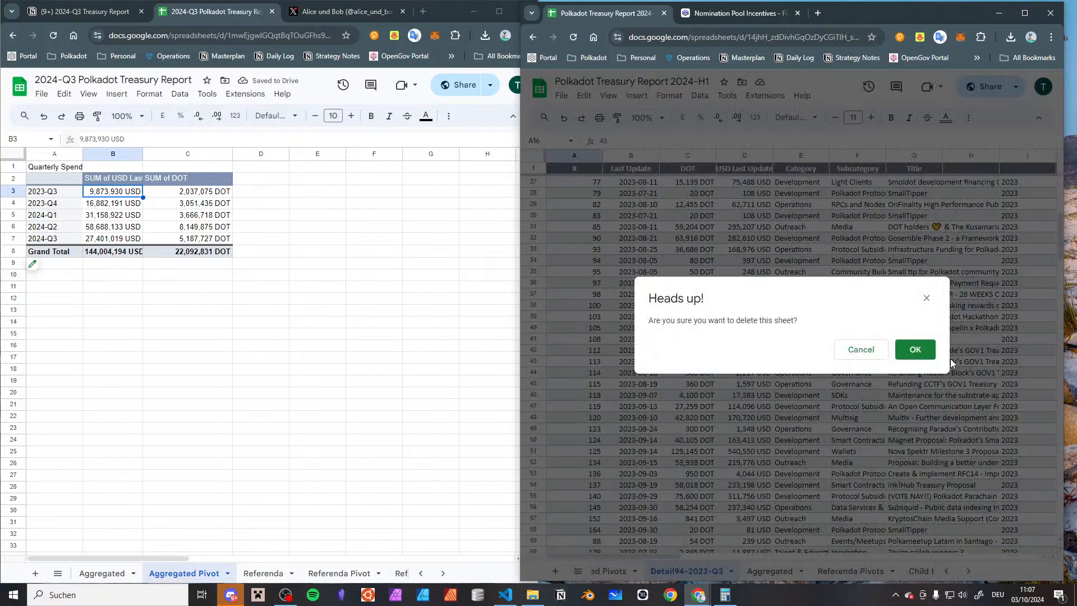
pyautogui.click(914, 349)
# Compare the USD and DOT sums per quarter in the quarterly spend pivots of the 2024-Q3 and 2024-H1 reports
pyautogui.click(631, 258)
pyautogui.click(744, 247)
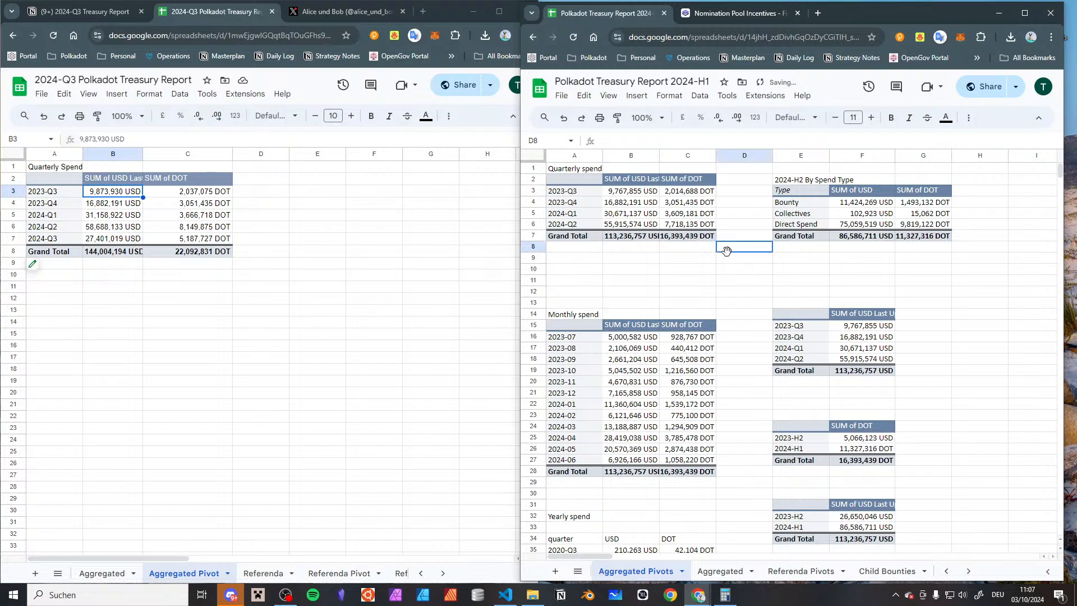
pyautogui.click(253, 251)
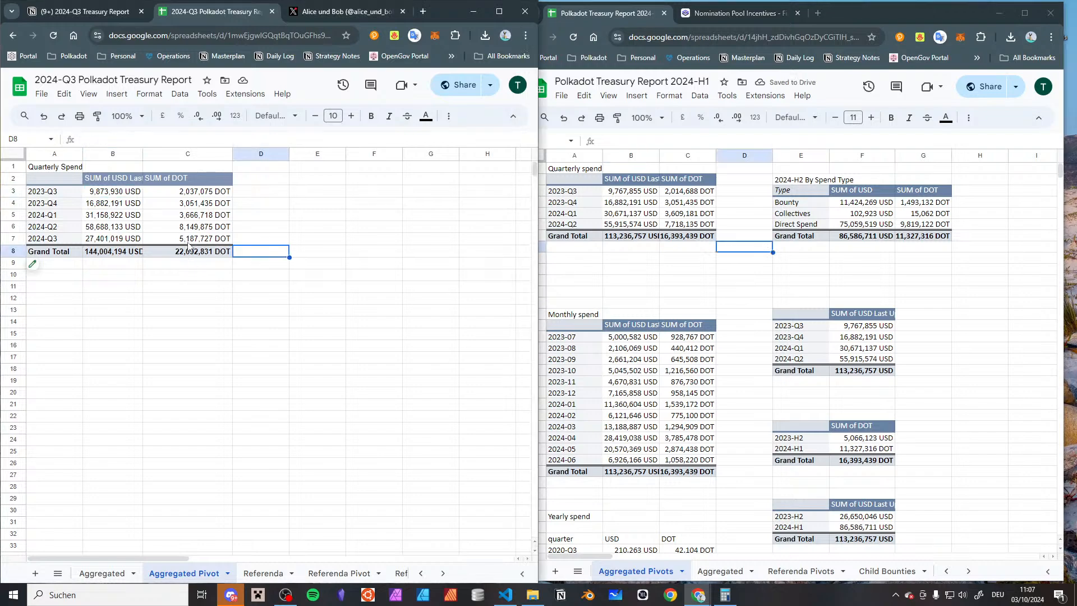
pyautogui.click(686, 194)
pyautogui.click(619, 197)
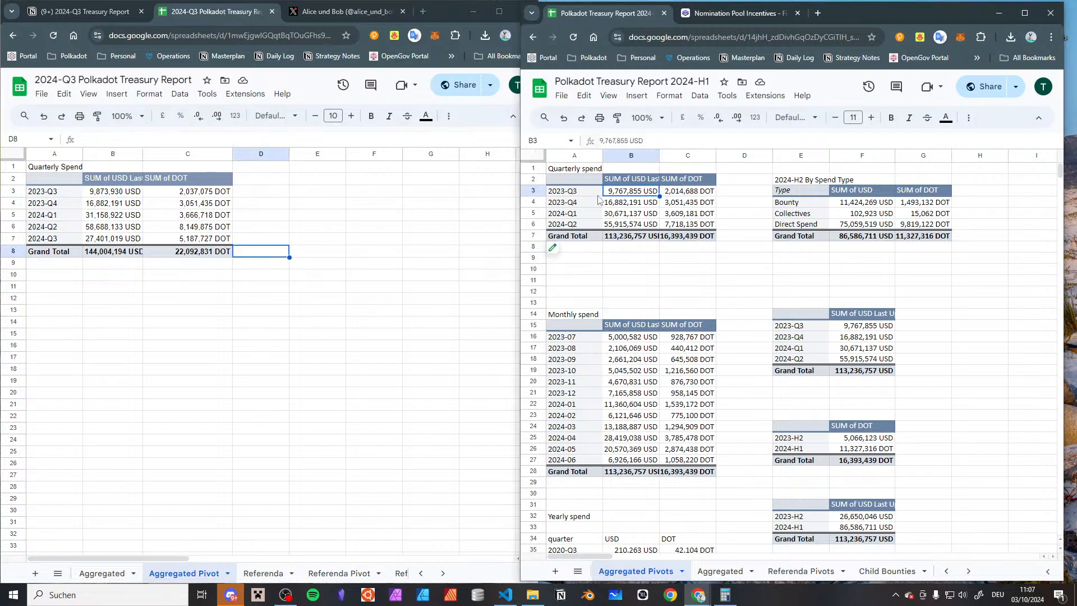
pyautogui.click(139, 197)
pyautogui.click(150, 196)
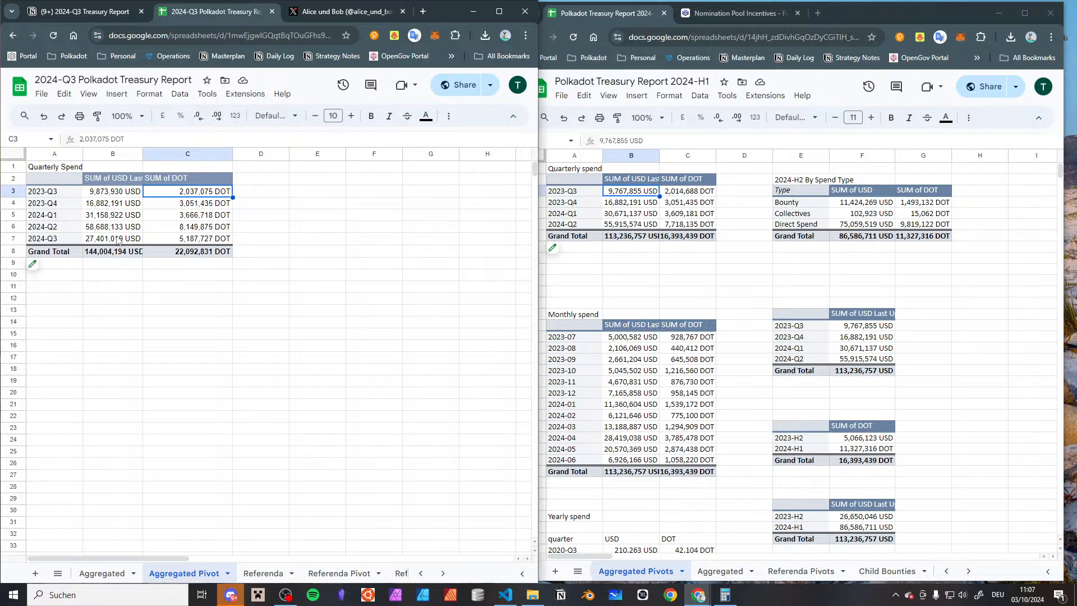
pyautogui.click(114, 219)
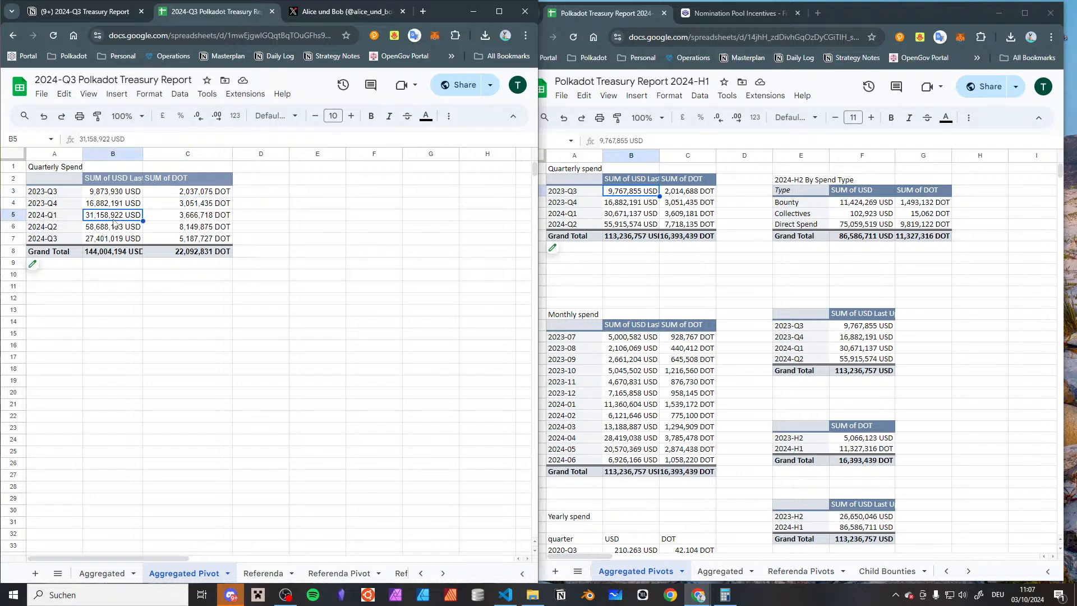
pyautogui.moveTo(175, 207)
pyautogui.mouseDown()
pyautogui.moveTo(168, 192)
pyautogui.moveTo(129, 200)
pyautogui.moveTo(190, 197)
pyautogui.mouseUp()
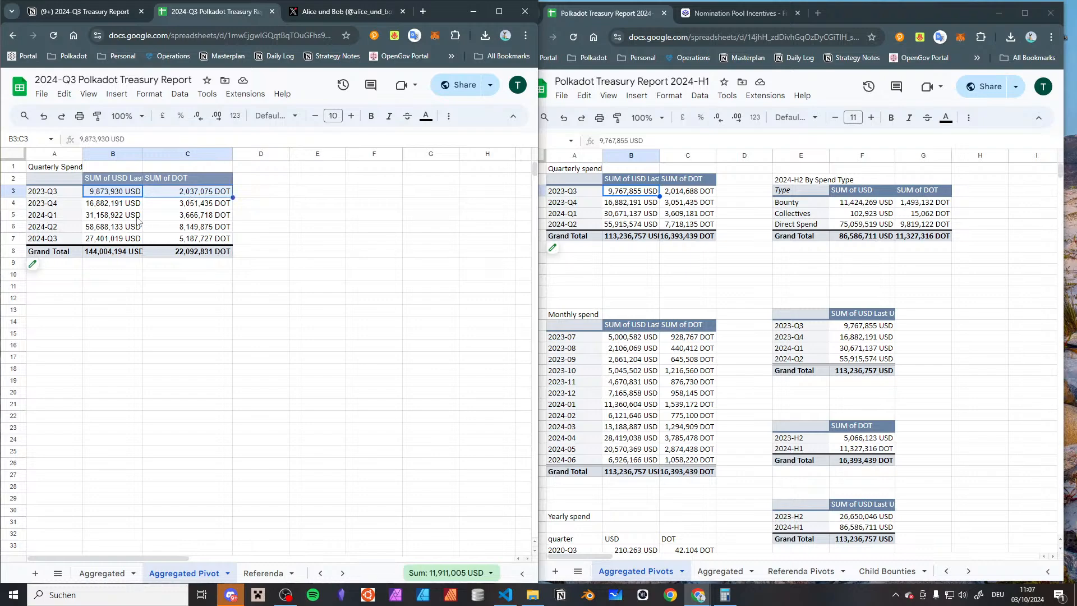
# Generate the detail sheets behind the 2024-Q1 USD sum from the quarterly spend pivots of both reports
pyautogui.click(110, 217)
pyautogui.doubleClick(131, 219)
pyautogui.click(617, 218)
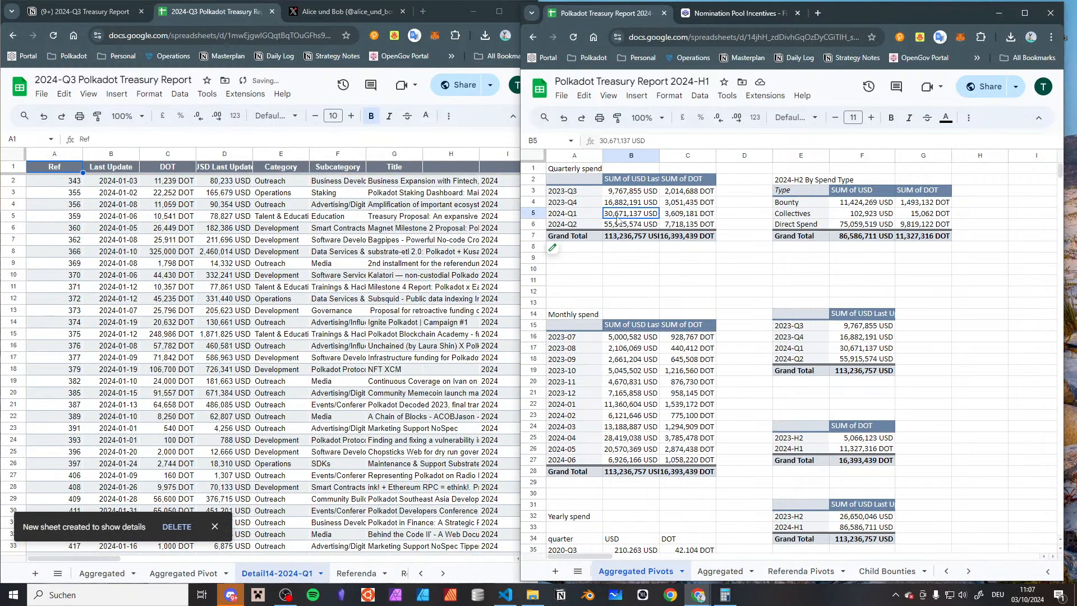
pyautogui.doubleClick(616, 218)
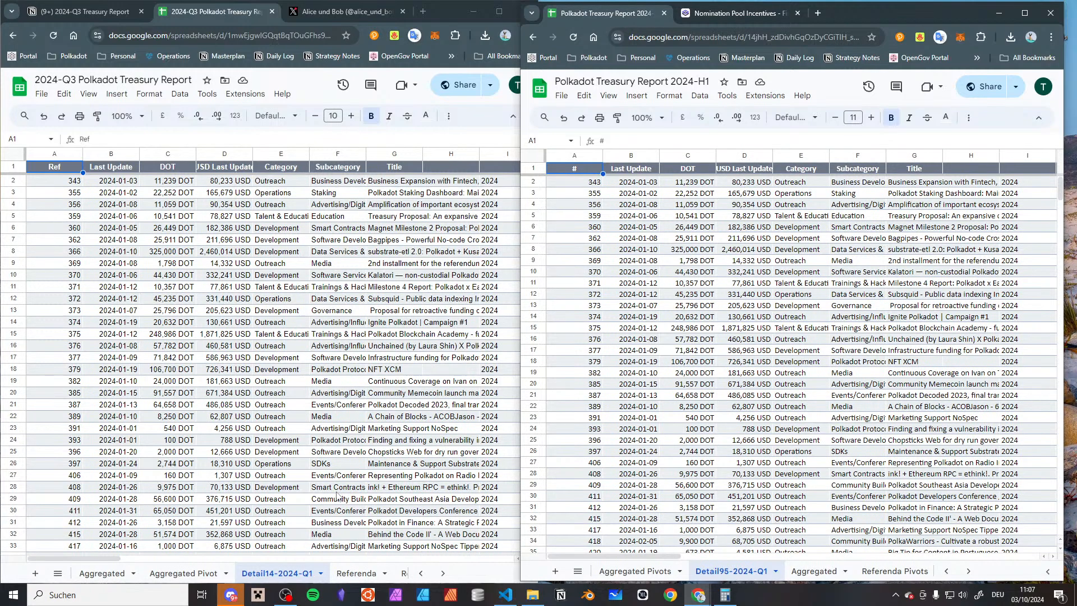
# Add a new sheet to the 2024-Q3 report and copy the Ref column from Detail14-2024-Q1 into its column A
pyautogui.click(35, 573)
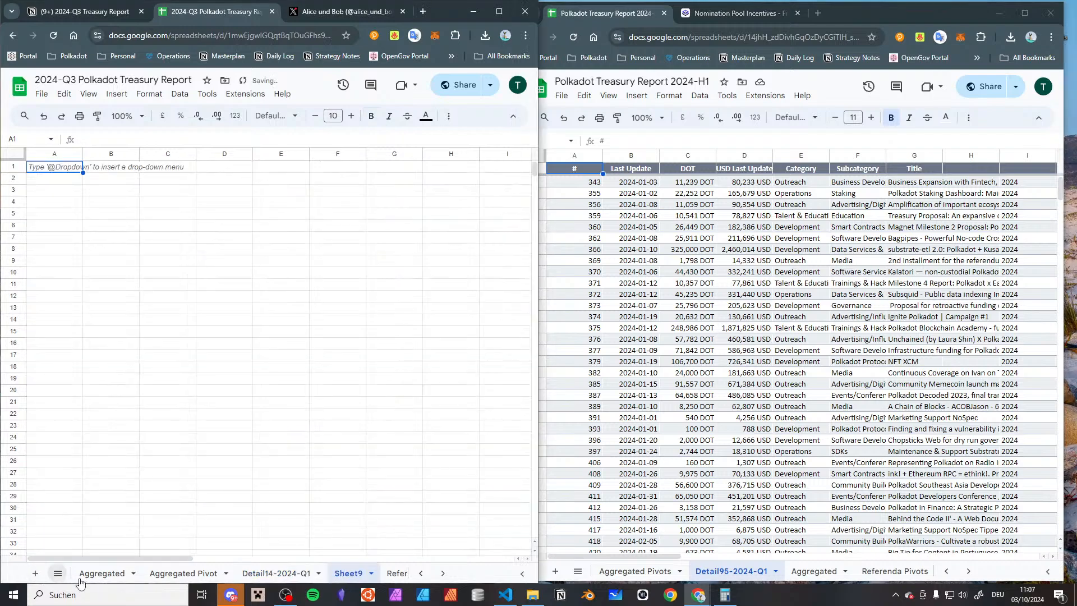
pyautogui.click(277, 573)
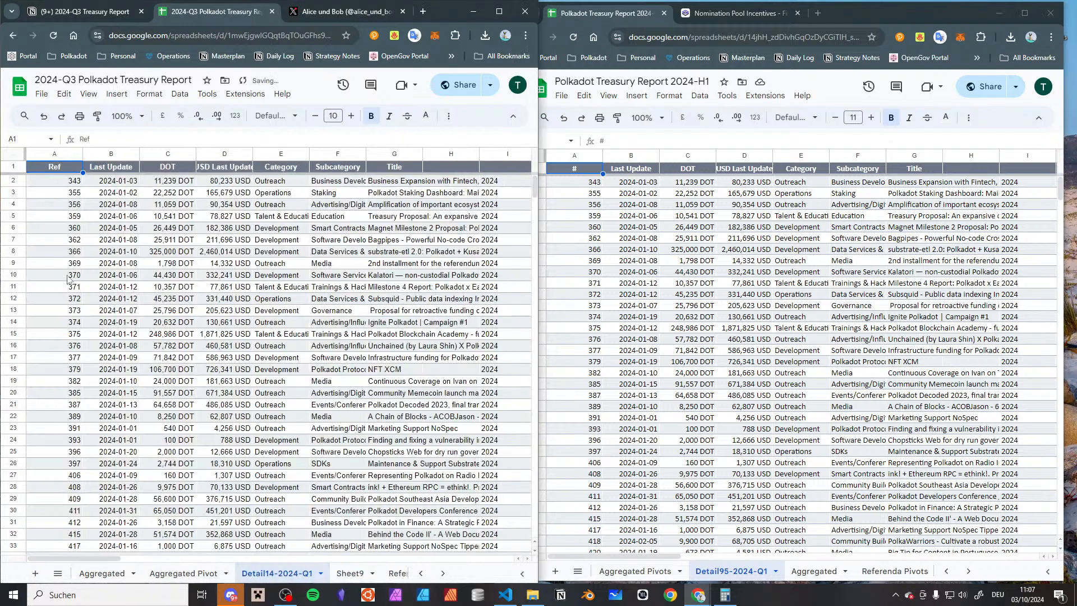
pyautogui.click(69, 157)
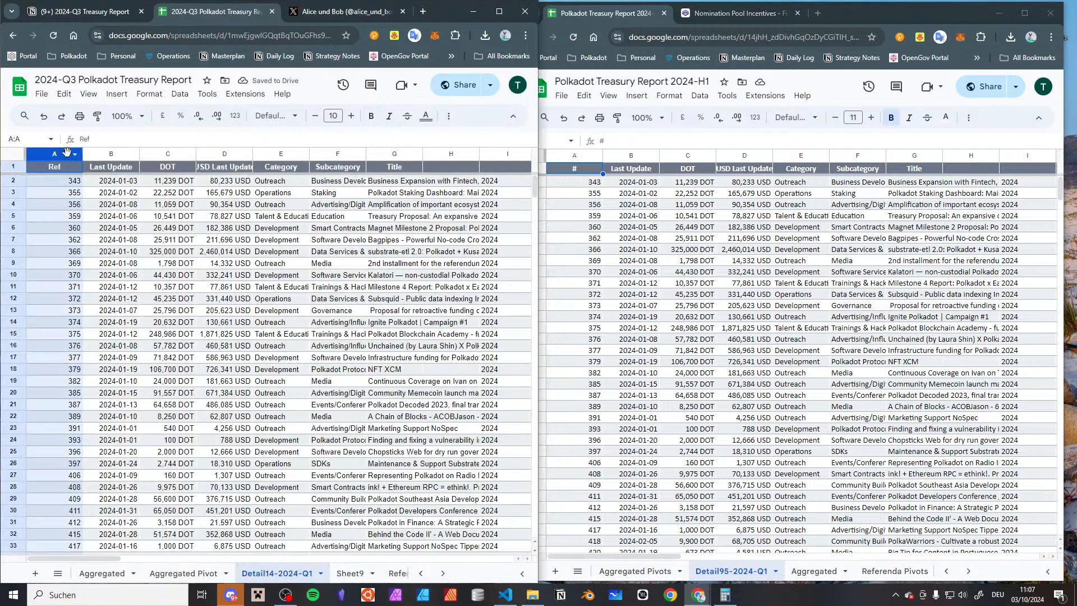
pyautogui.click(357, 573)
pyautogui.click(356, 572)
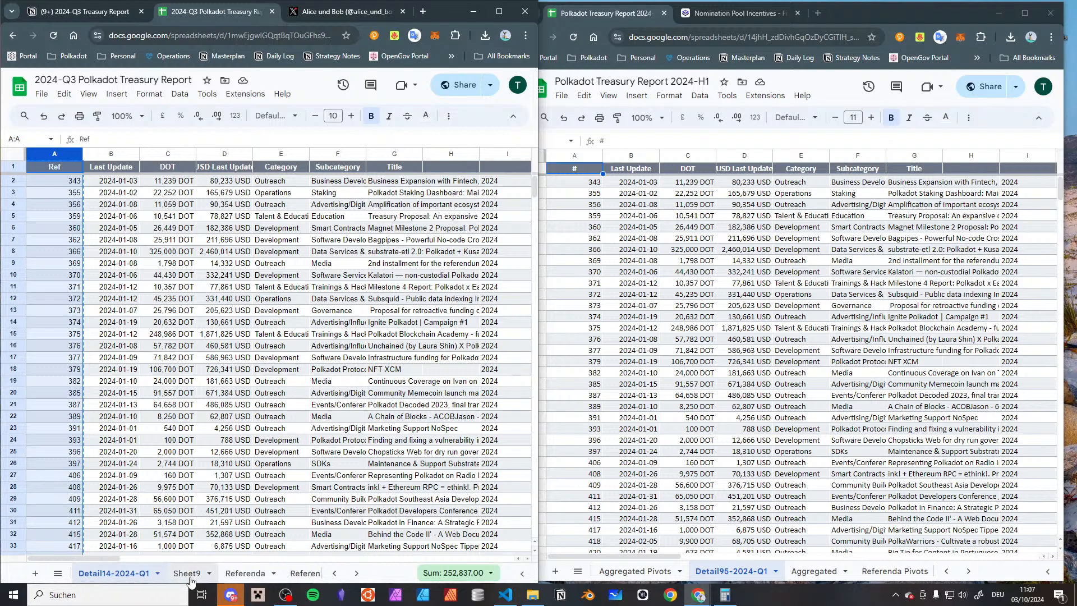
pyautogui.click(185, 573)
pyautogui.hotkey('ctrl', 'v')
# Copy the # column from the 2024-H1 report's Detail95-2024-Q1 sheet into column B beside the Ref column
pyautogui.click(574, 155)
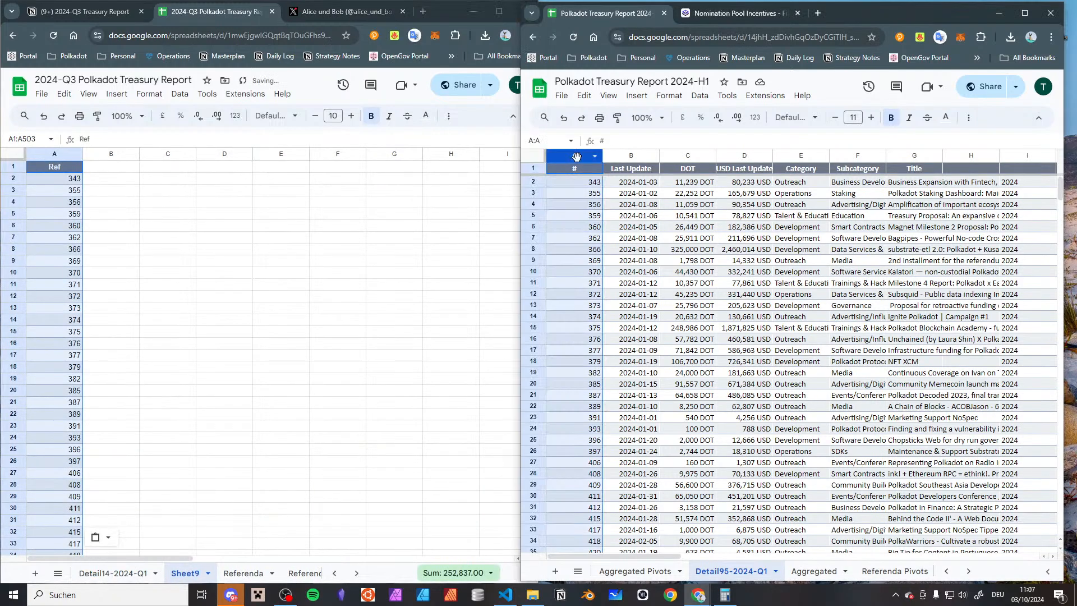
pyautogui.click(124, 167)
pyautogui.hotkey('ctrl', 'v')
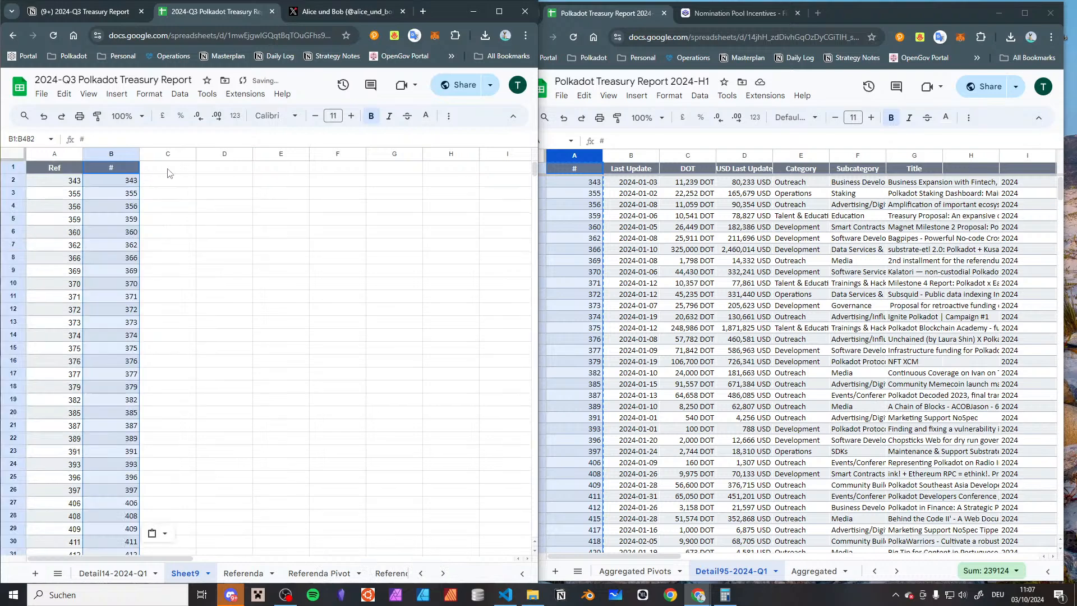
# Enter =EQ(A2,B2) in C2 to compare the two reference numbers, and auto-fill the formula down column C
pyautogui.click(175, 182)
pyautogui.write('=EQ(')
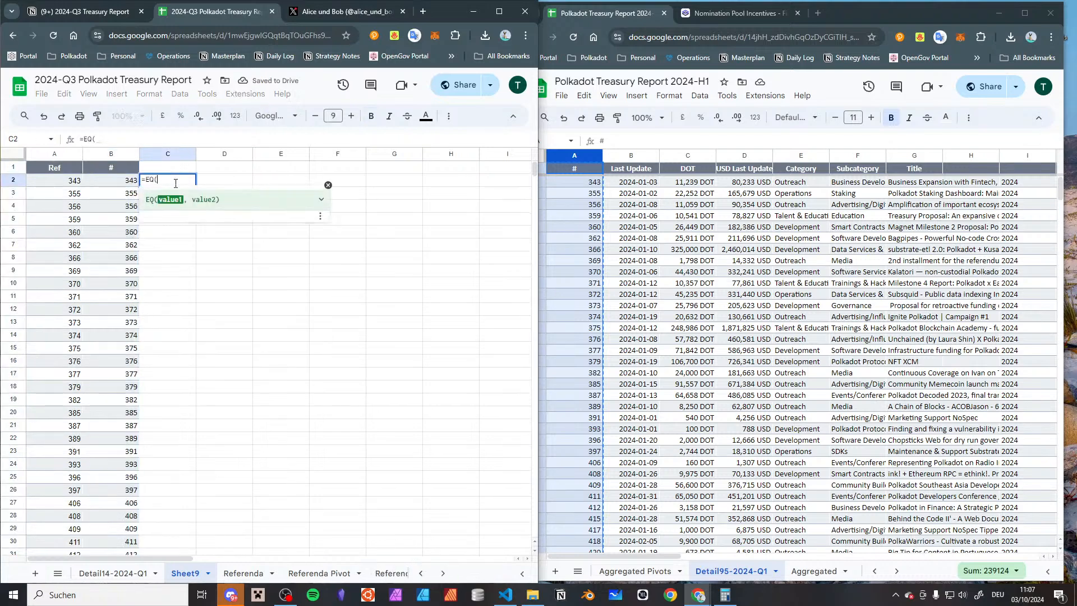
pyautogui.write('A2,A2')
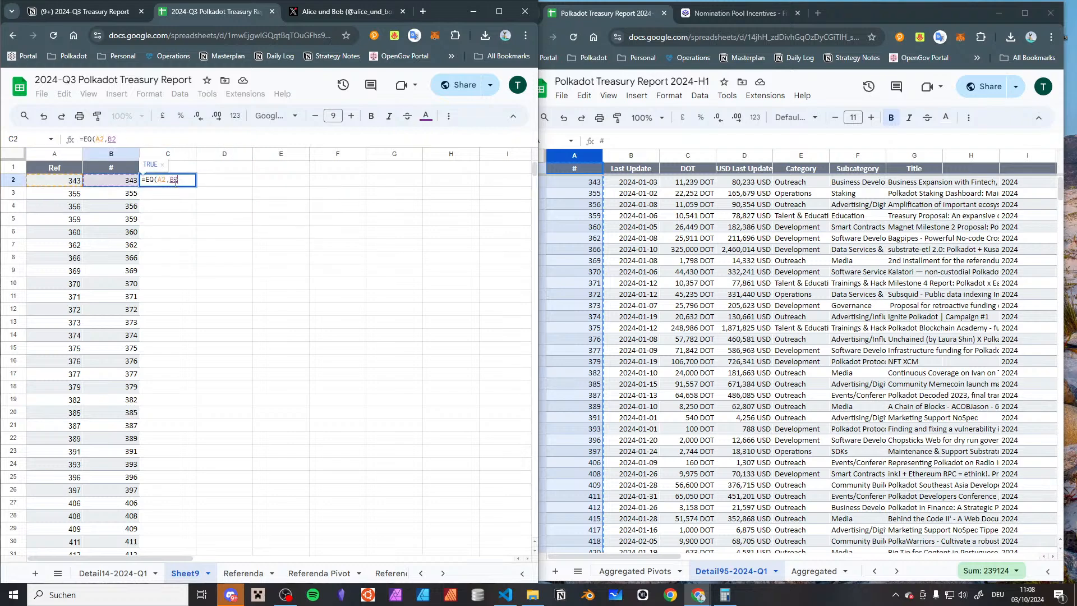
pyautogui.press('Return')
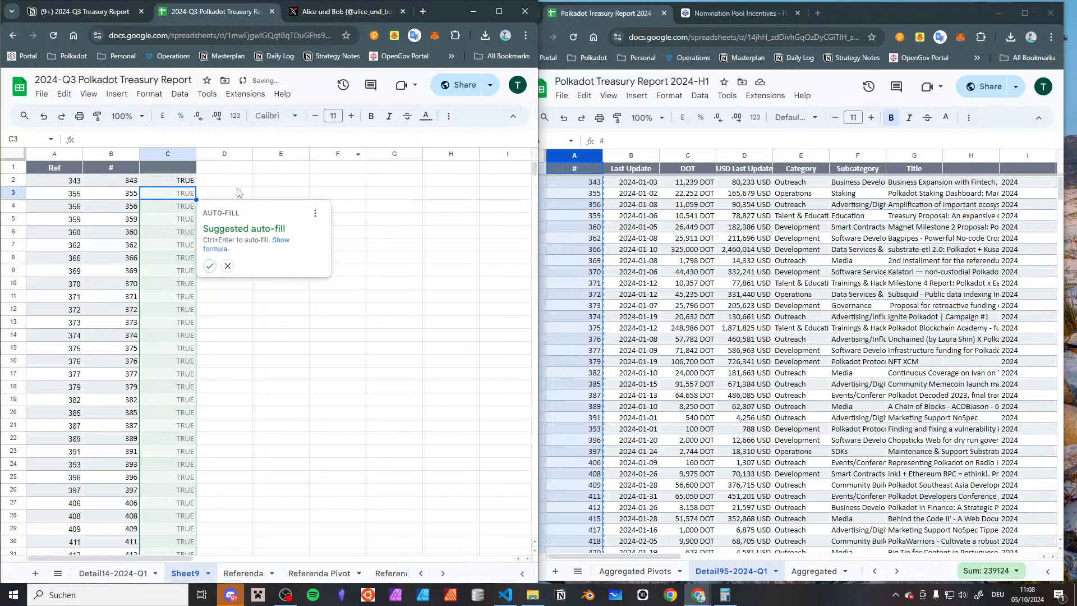
pyautogui.click(209, 266)
# Give column C the placeholder header "adfasdf" and create a filter over columns A to C
pyautogui.click(179, 170)
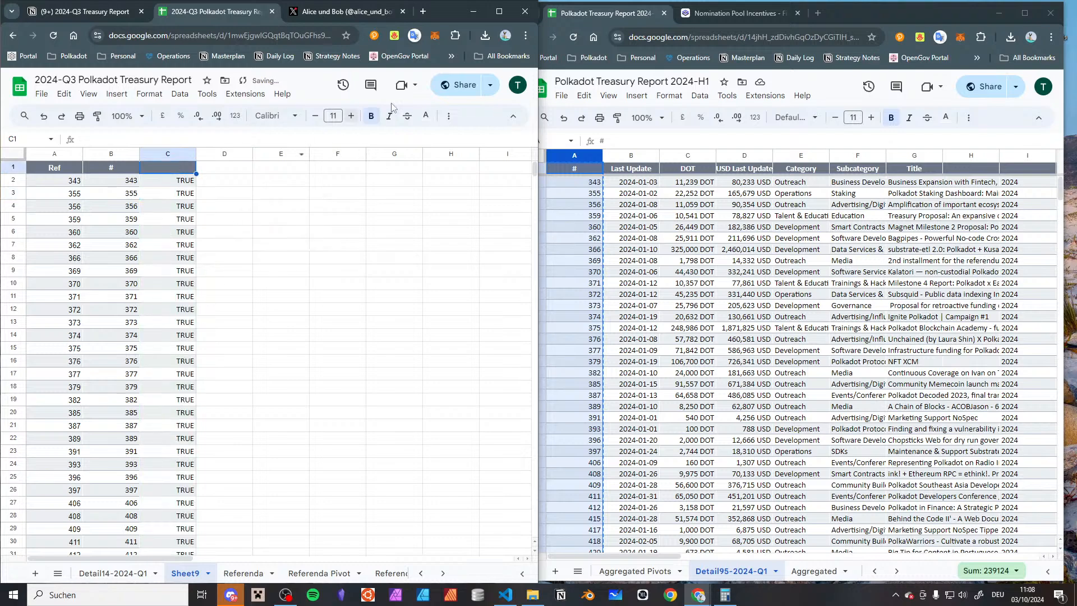
pyautogui.click(448, 116)
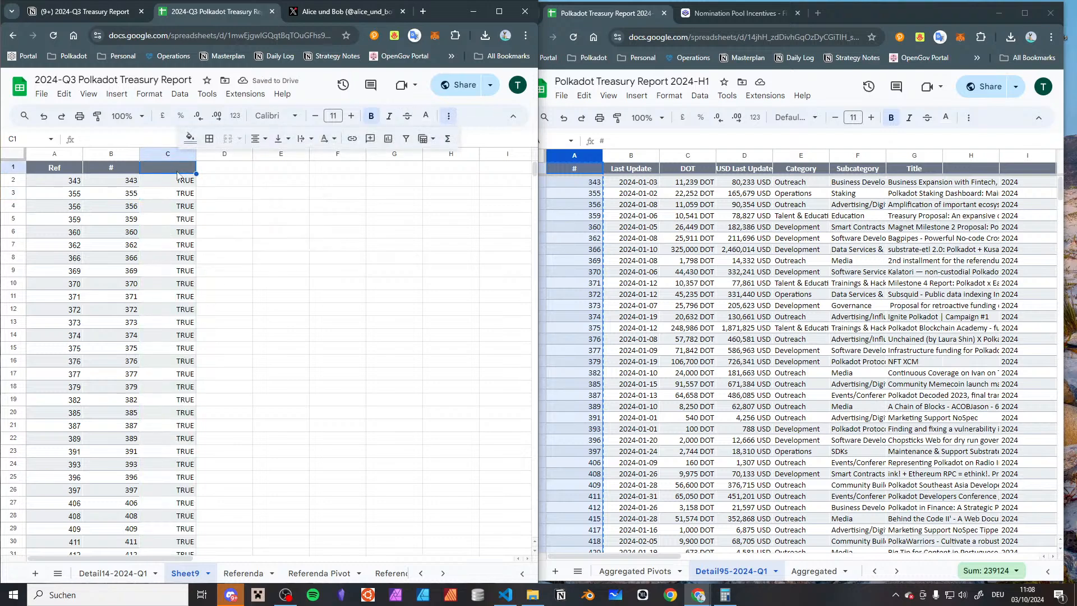
pyautogui.write('adfasdf')
pyautogui.click(405, 138)
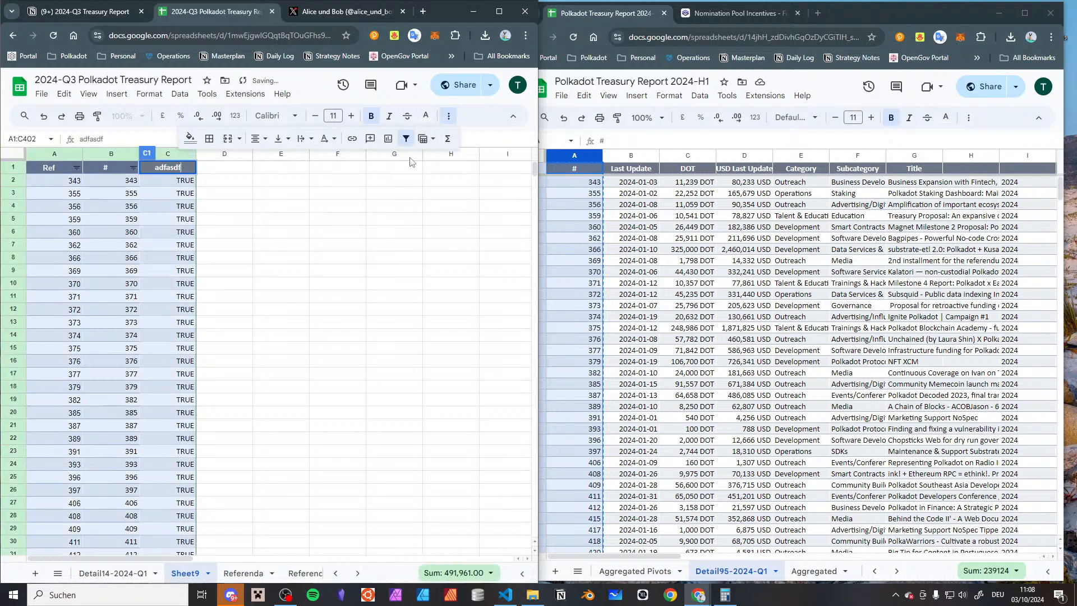
pyautogui.click(228, 183)
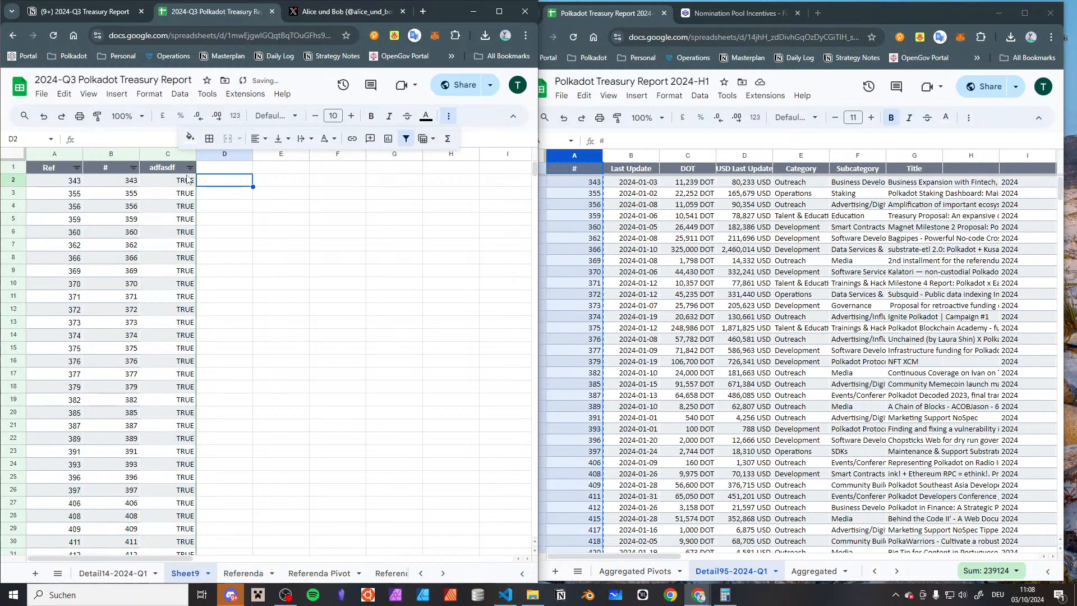
# Try to filter the comparison column by value so that only the FALSE rows show
pyautogui.click(190, 168)
pyautogui.click(79, 374)
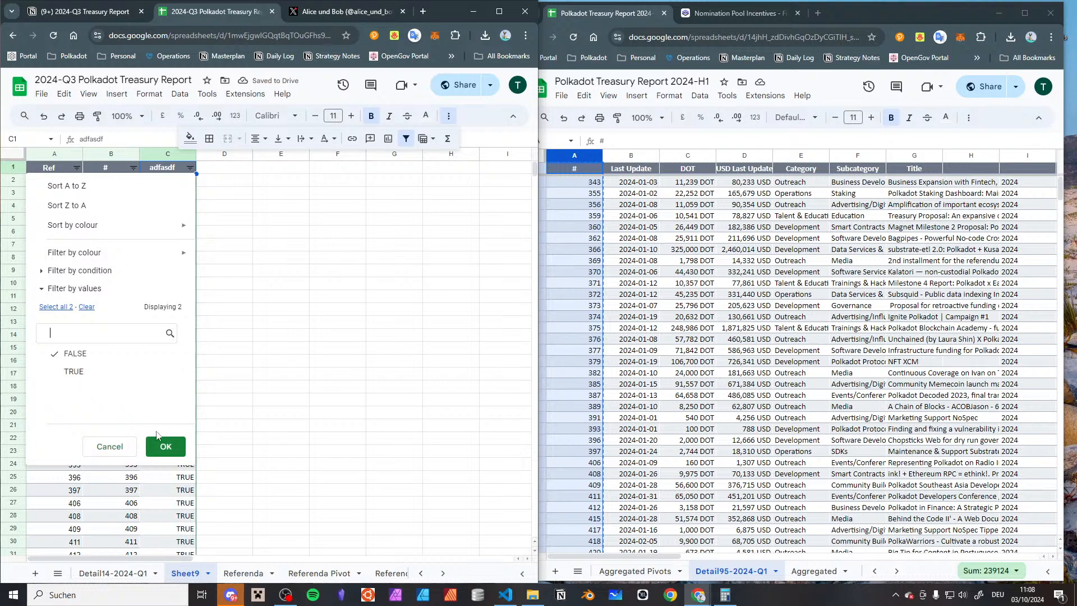
pyautogui.click(104, 374)
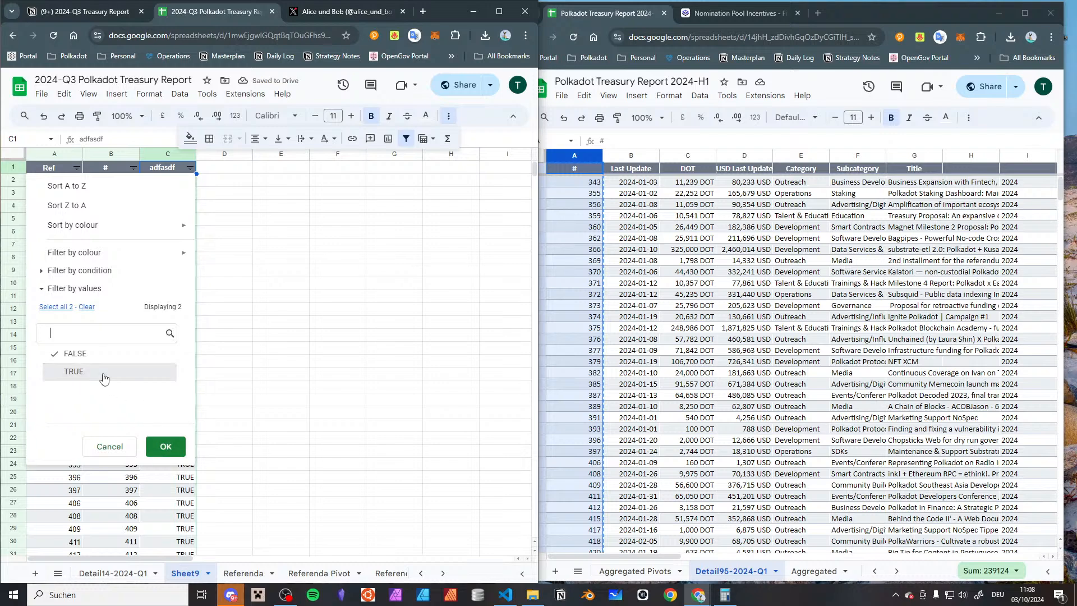
pyautogui.click(163, 446)
# Find the first row where the comparison is FALSE and inspect the reference numbers in column A from there
pyautogui.scroll(-20, 162, 415)
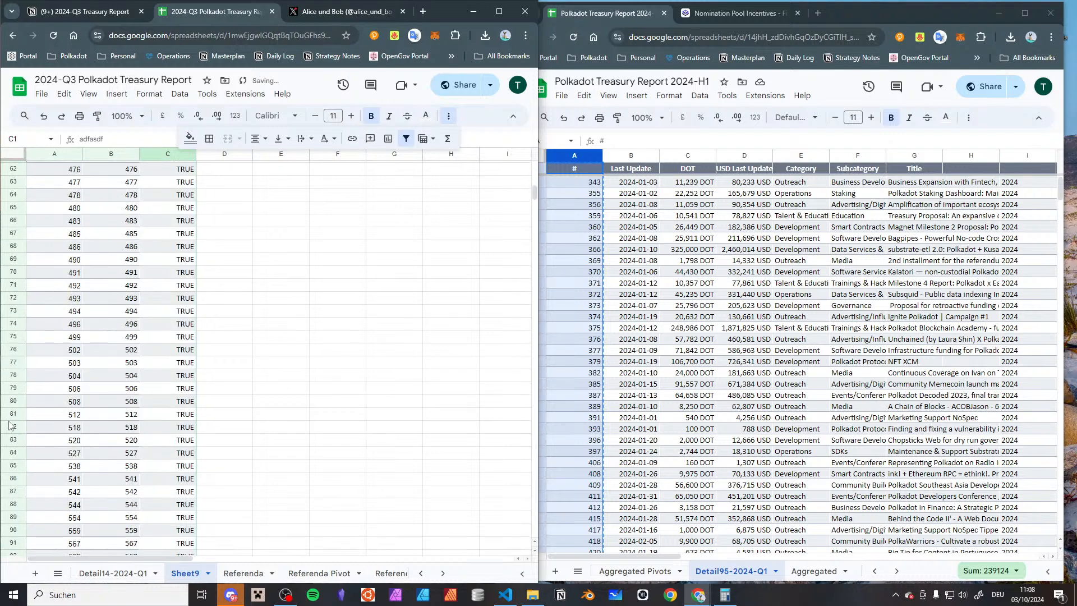
pyautogui.scroll(20, 162, 405)
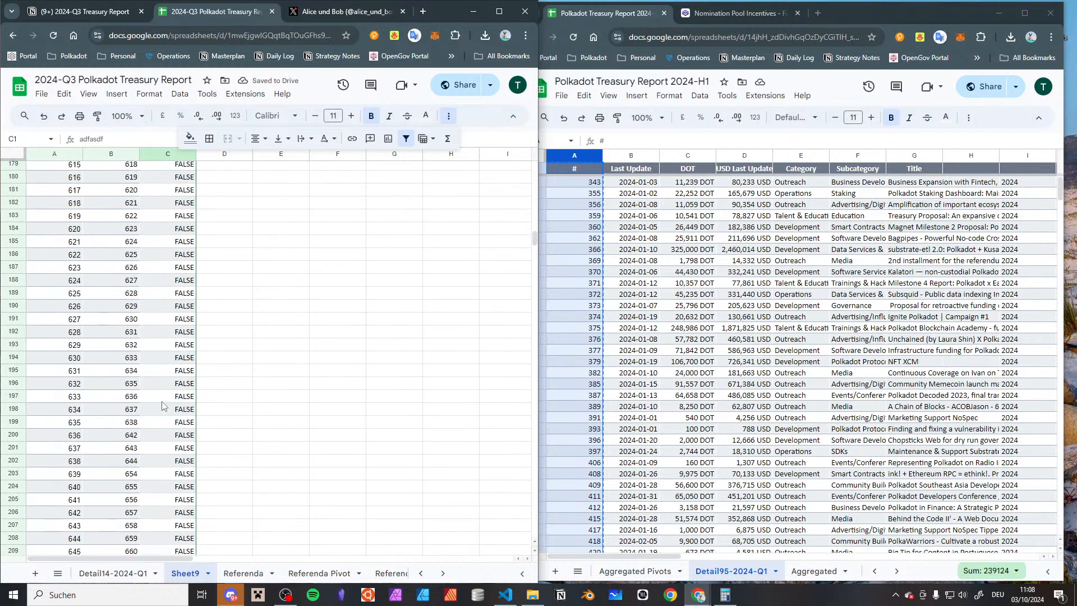
pyautogui.scroll(-8, 162, 405)
pyautogui.click(171, 391)
pyautogui.press('Left')
pyautogui.press('Left')
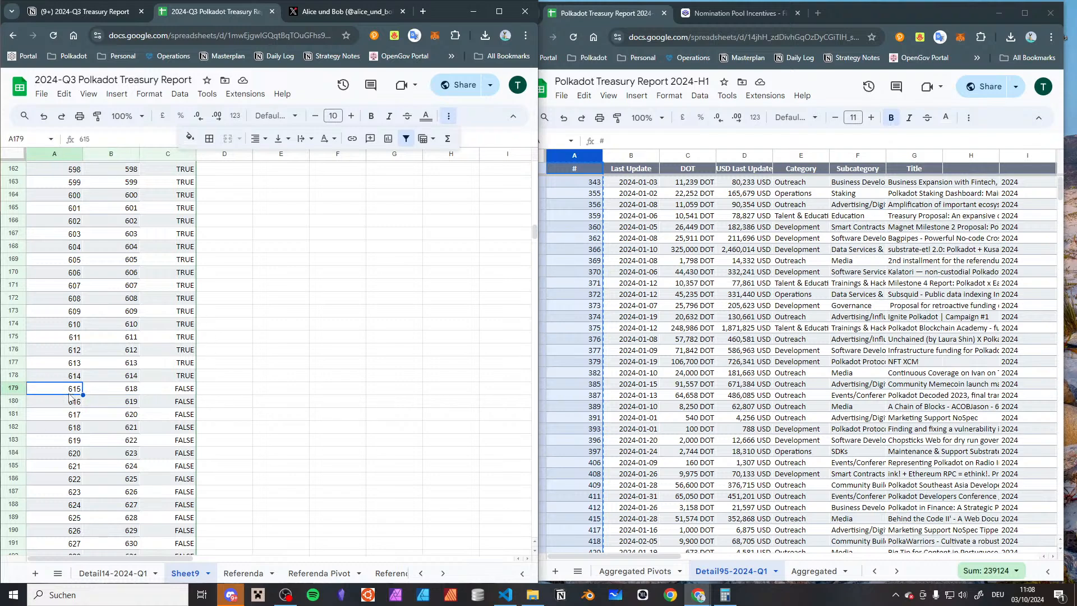
pyautogui.click(63, 419)
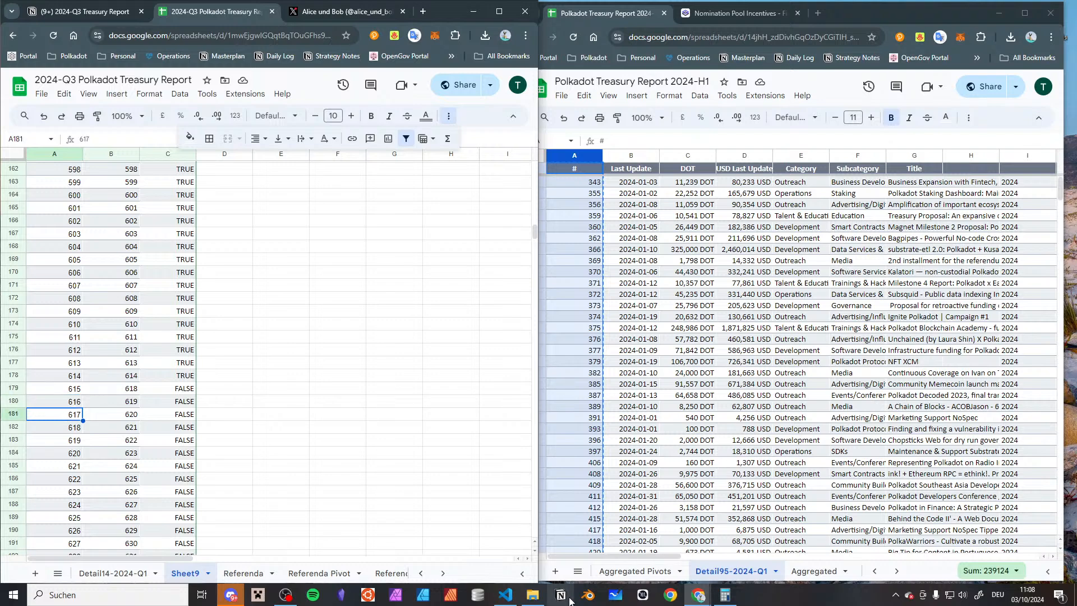
# Check the 2024-H1 report's Referenda Pivots sheet and open its Referenda sheet
pyautogui.moveTo(765, 373); pyautogui.dragTo(770, 382)
pyautogui.press('Escape')
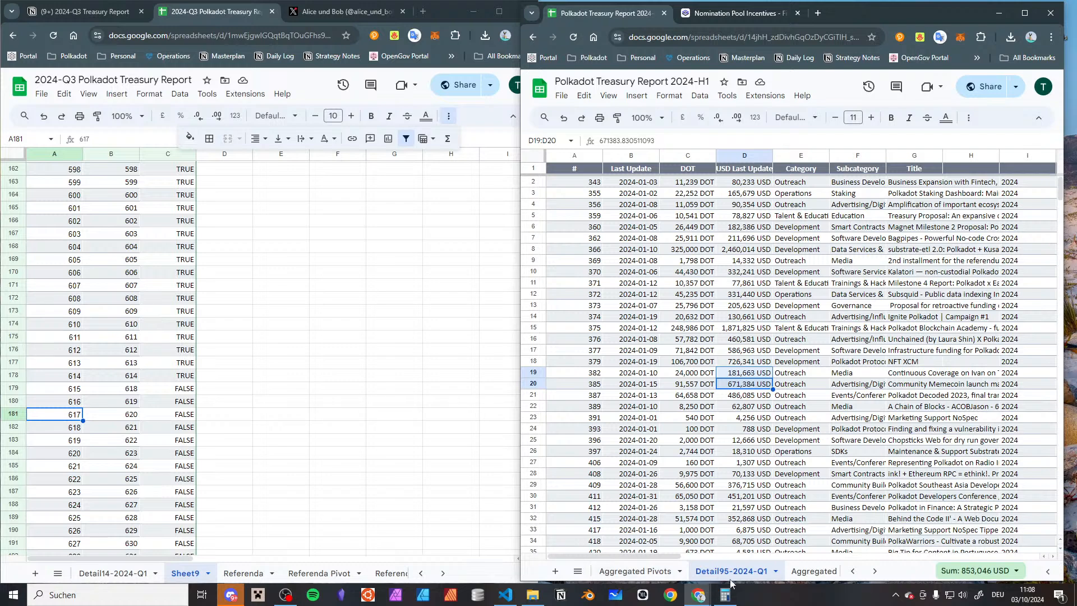
pyautogui.hscroll(3, 723, 583)
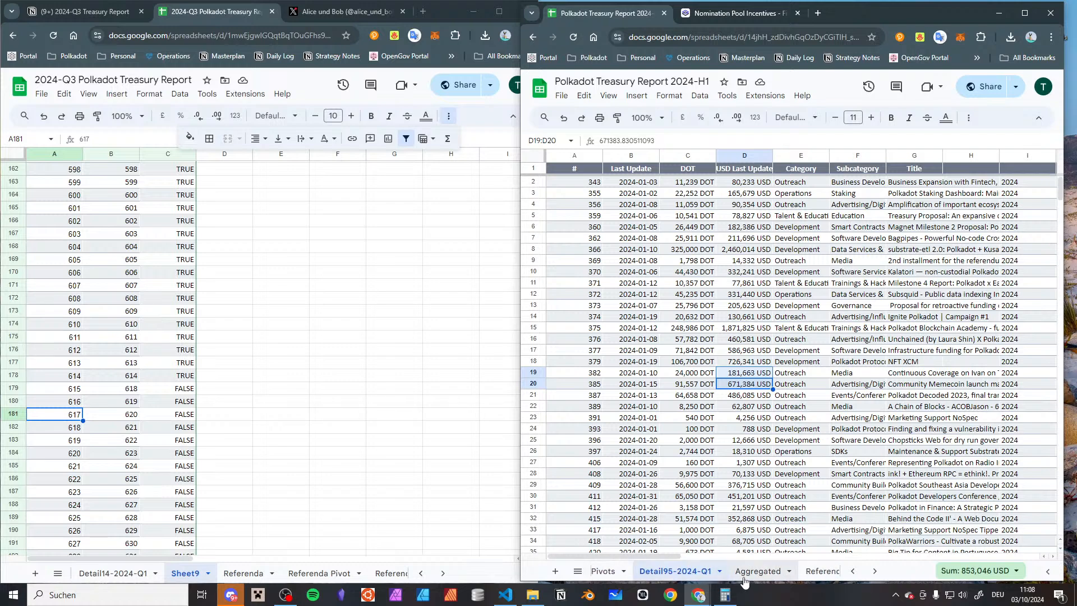
pyautogui.hscroll(3, 767, 579)
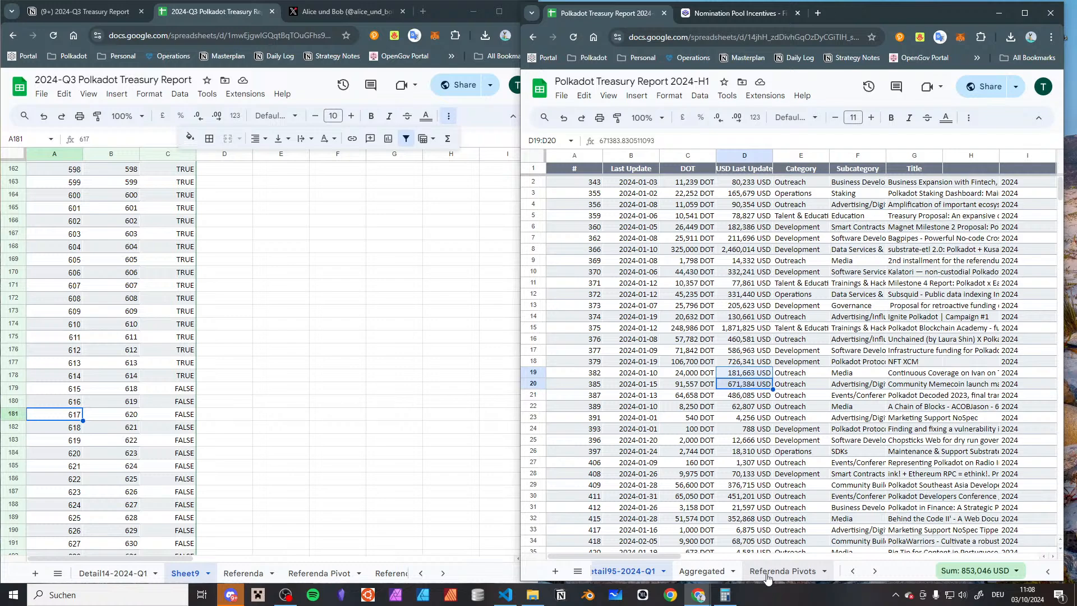
pyautogui.click(767, 576)
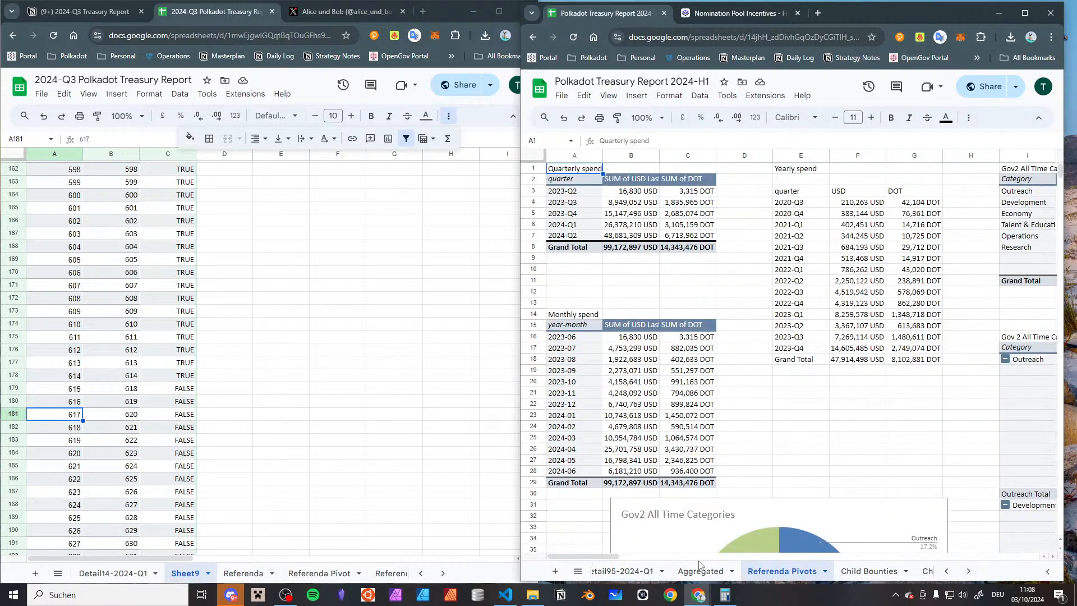
pyautogui.scroll(-5, 820, 571)
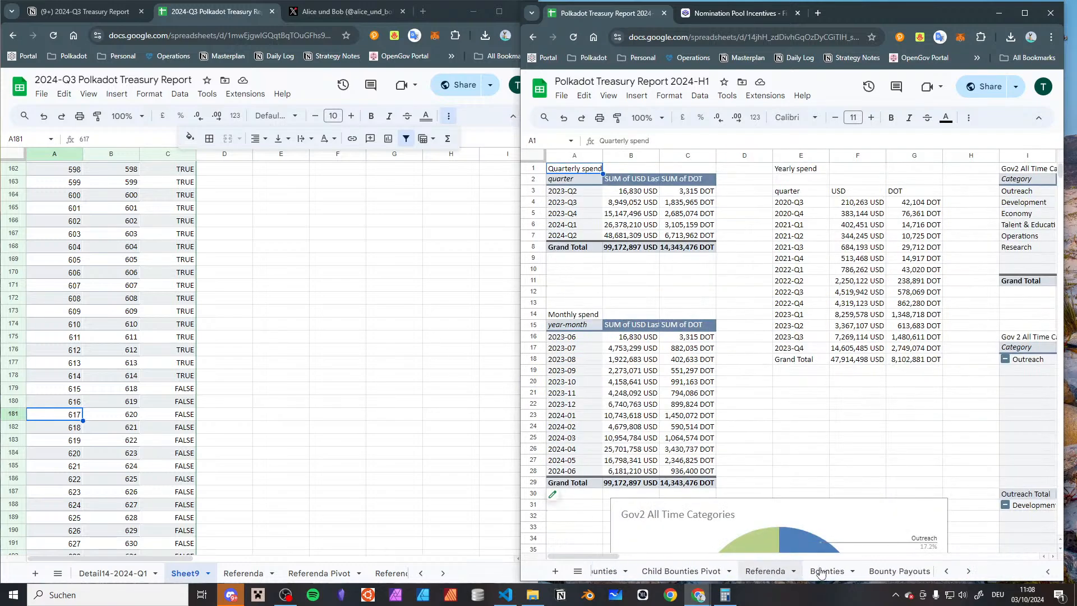
pyautogui.click(767, 573)
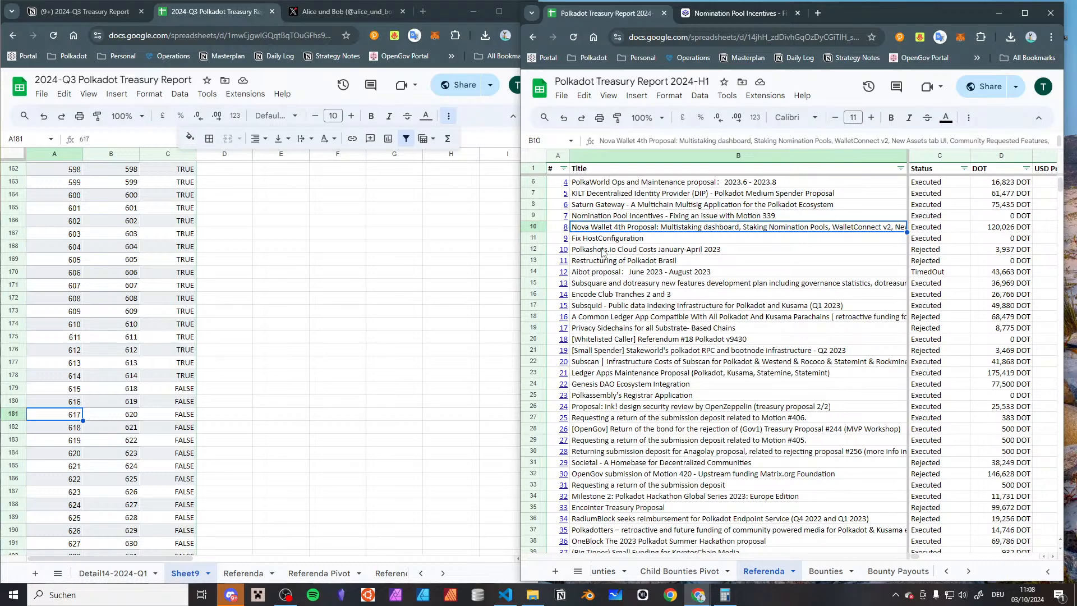
# Locate referendum 615 in the 2024-H1 report's Referenda sheet and check its title and link, along with the entry above it
pyautogui.scroll(-20, 603, 252)
pyautogui.scroll(-20, 606, 241)
pyautogui.scroll(-3, 615, 375)
pyautogui.click(617, 383)
pyautogui.click(629, 307)
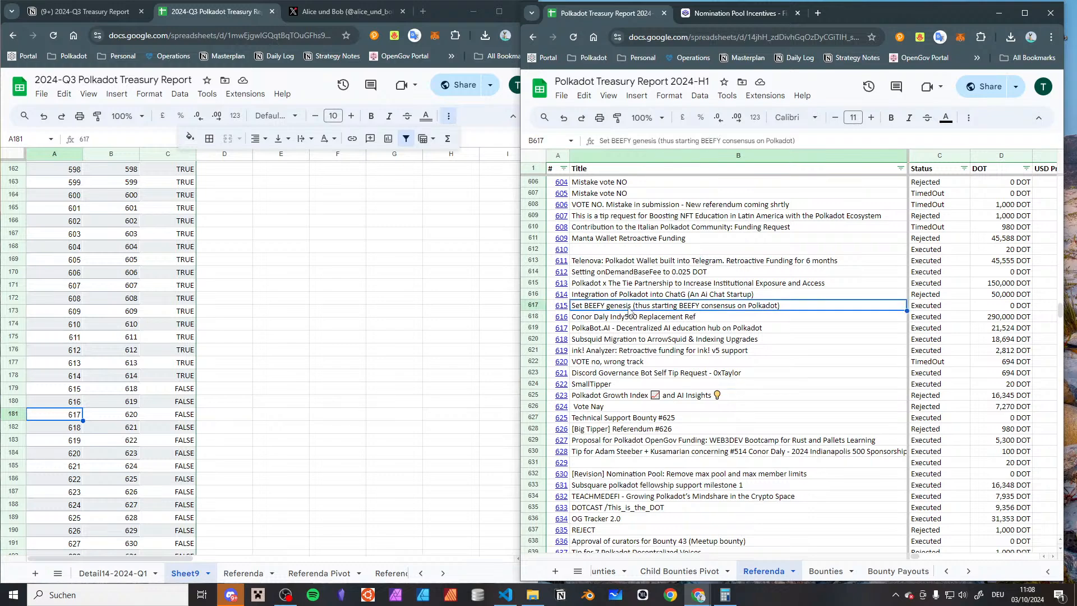
pyautogui.moveTo(562, 307)
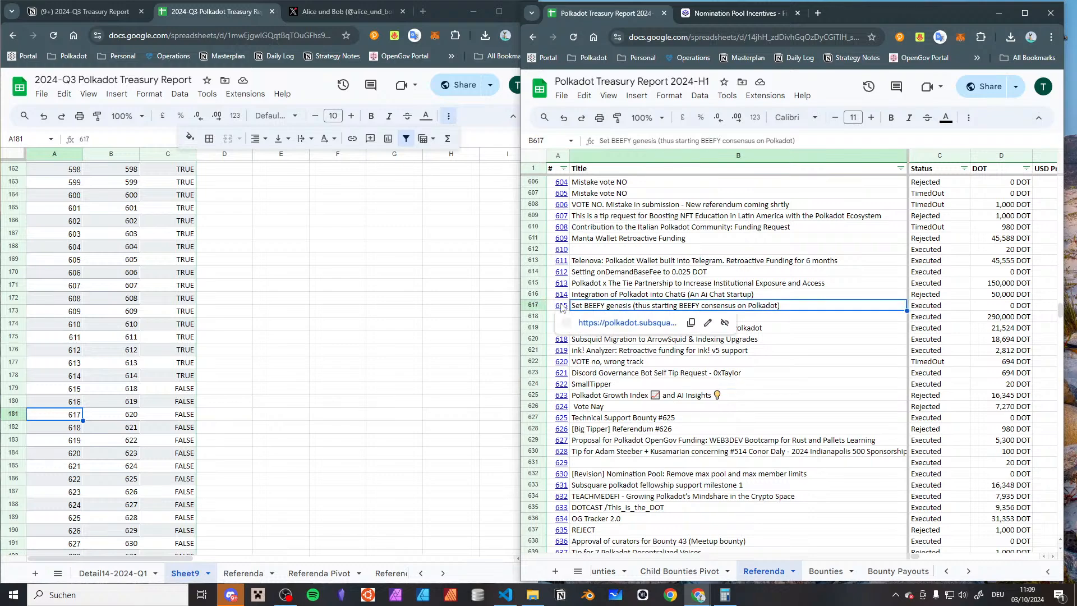
pyautogui.click(562, 307)
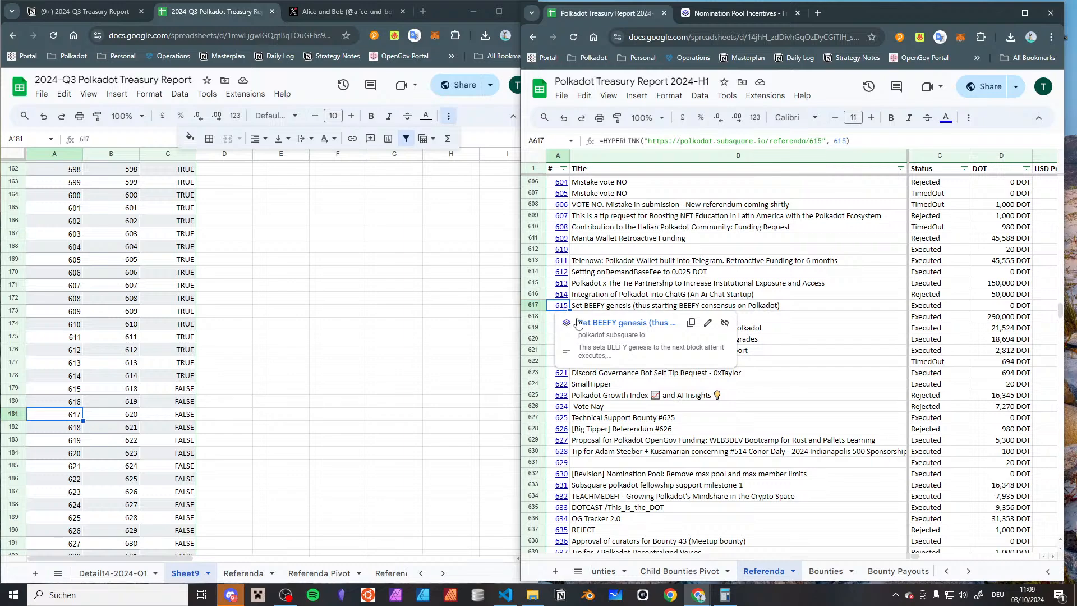
pyautogui.press('Up')
pyautogui.press('Right')
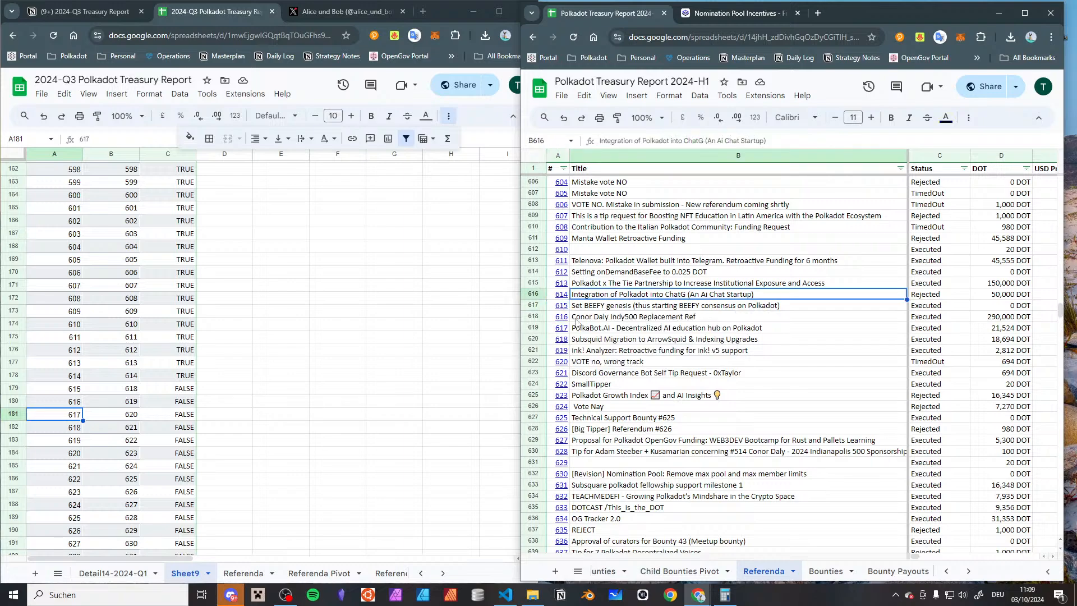
# Open the 2024-Q3 report's Detail14-2024-Q1 sheet and locate the row with Ref 615
pyautogui.click(96, 390)
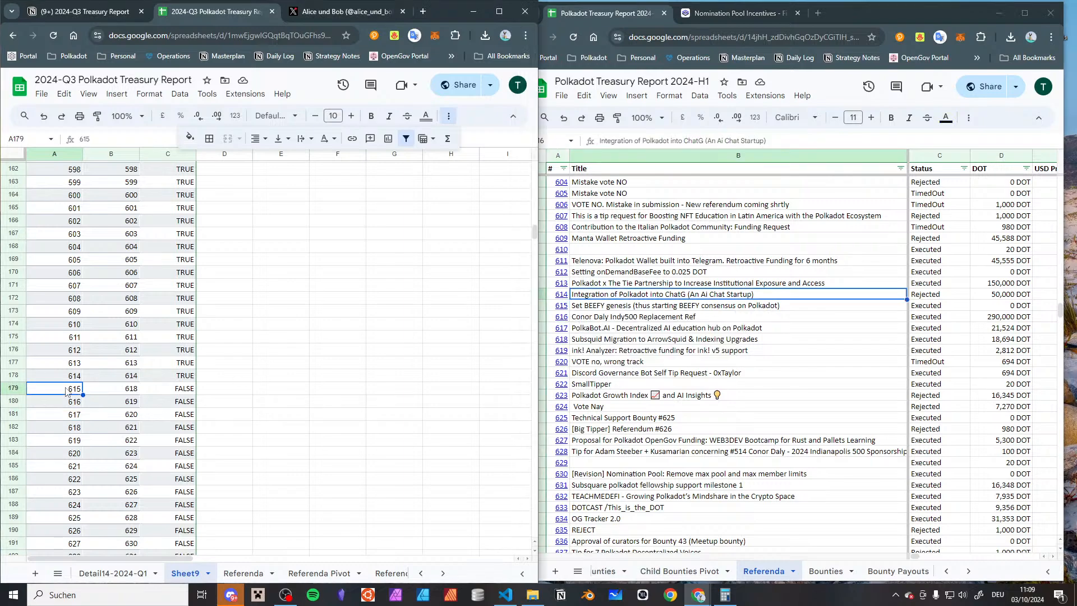
pyautogui.click(132, 578)
pyautogui.scroll(-10, 146, 421)
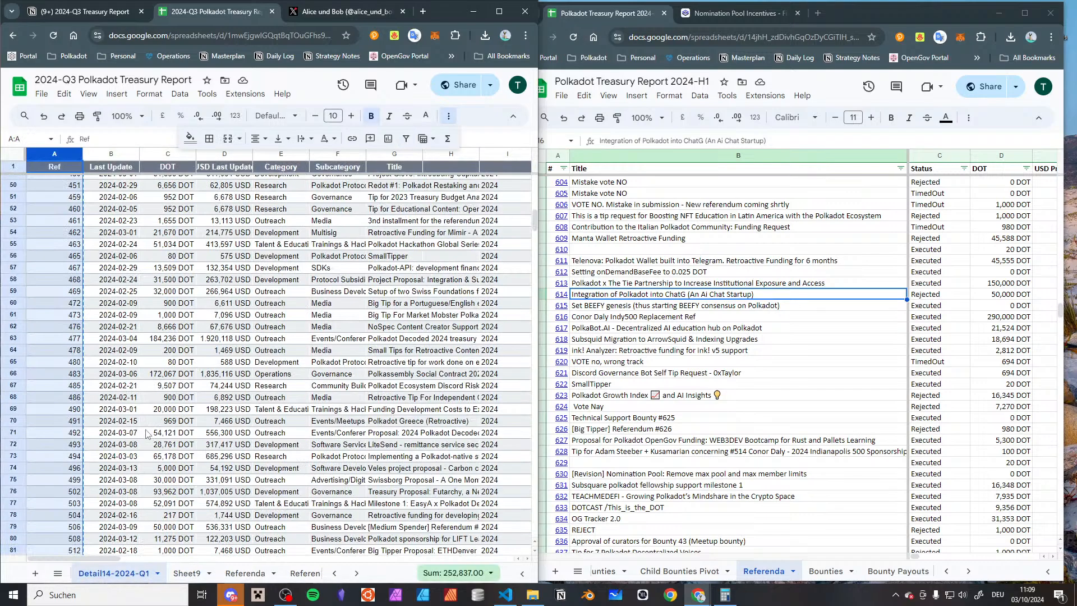
pyautogui.scroll(-1, 145, 417)
pyautogui.scroll(2, 144, 416)
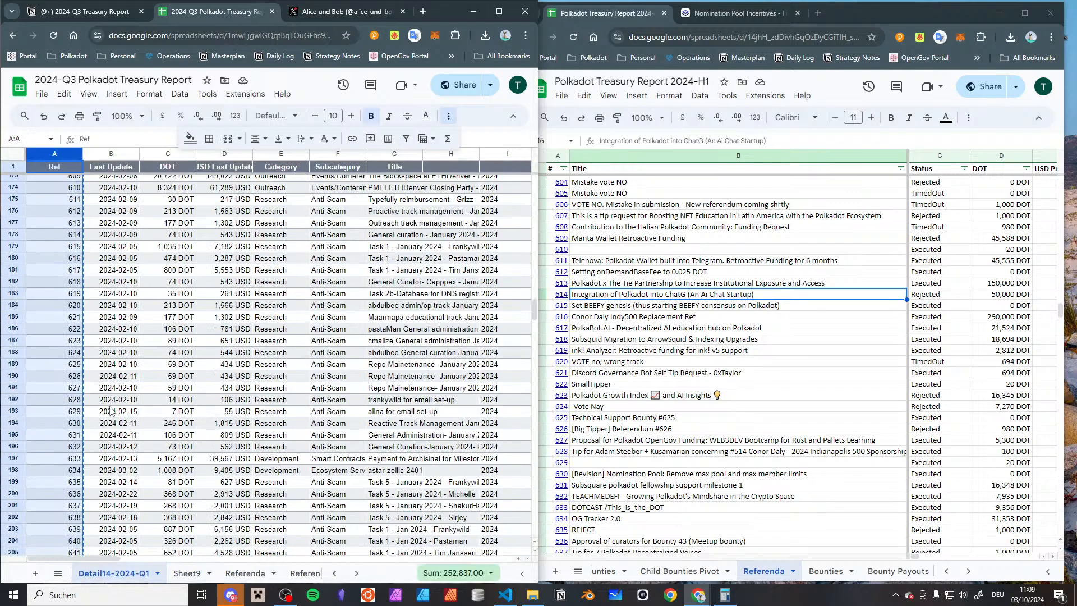
pyautogui.click(103, 379)
pyautogui.scroll(1, 103, 324)
pyautogui.click(103, 302)
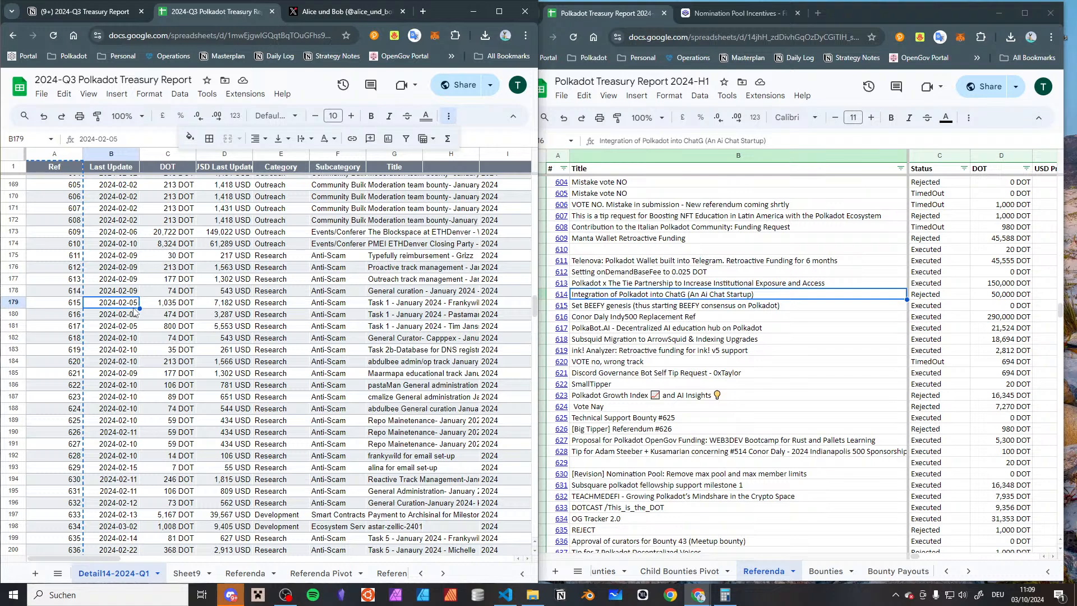
pyautogui.press('Left')
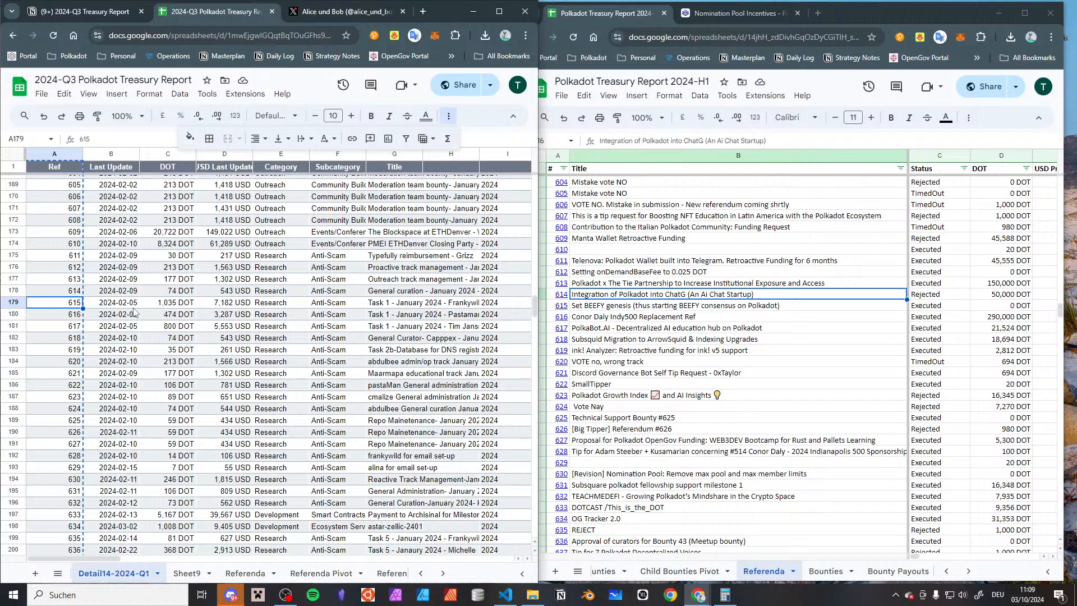
# Examine the Ref 615 row across all its columns, including category, subcategory, title, quarter and spend type
pyautogui.press('Right')
pyautogui.press('Right')
pyautogui.press('Right')
pyautogui.press('Right')
pyautogui.press('Right')
pyautogui.press('Right')
pyautogui.press('Right')
pyautogui.press('Right')
pyautogui.press('Right')
pyautogui.press('Right')
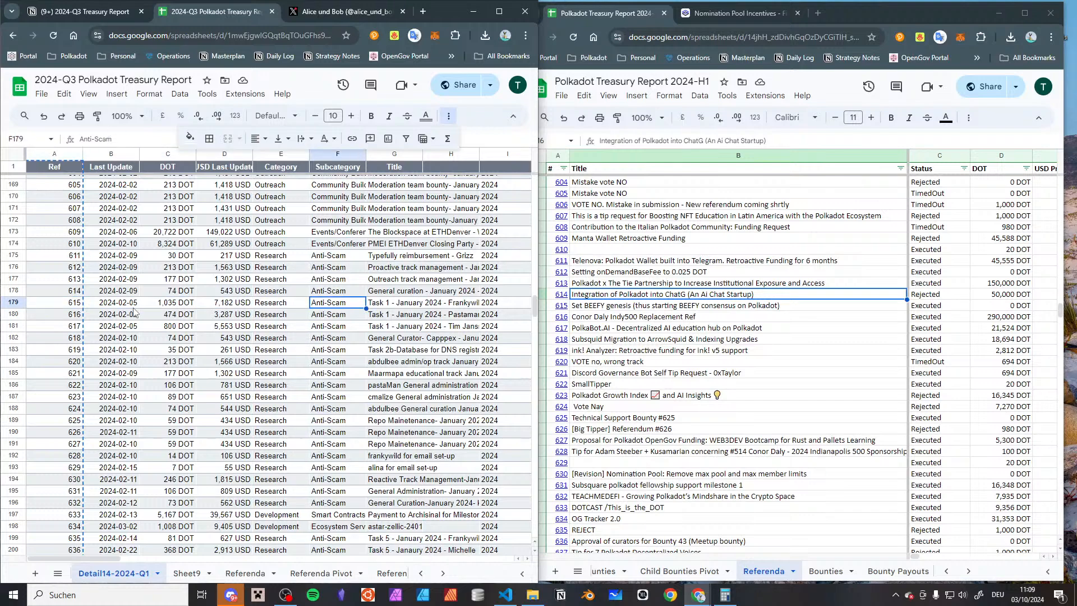
pyautogui.press('Left')
pyautogui.press('Left')
pyautogui.press('Left')
pyautogui.press('Left')
pyautogui.press('Left')
pyautogui.press('Left')
pyautogui.press('Left')
pyautogui.press('Left')
pyautogui.press('Left')
pyautogui.press('Left')
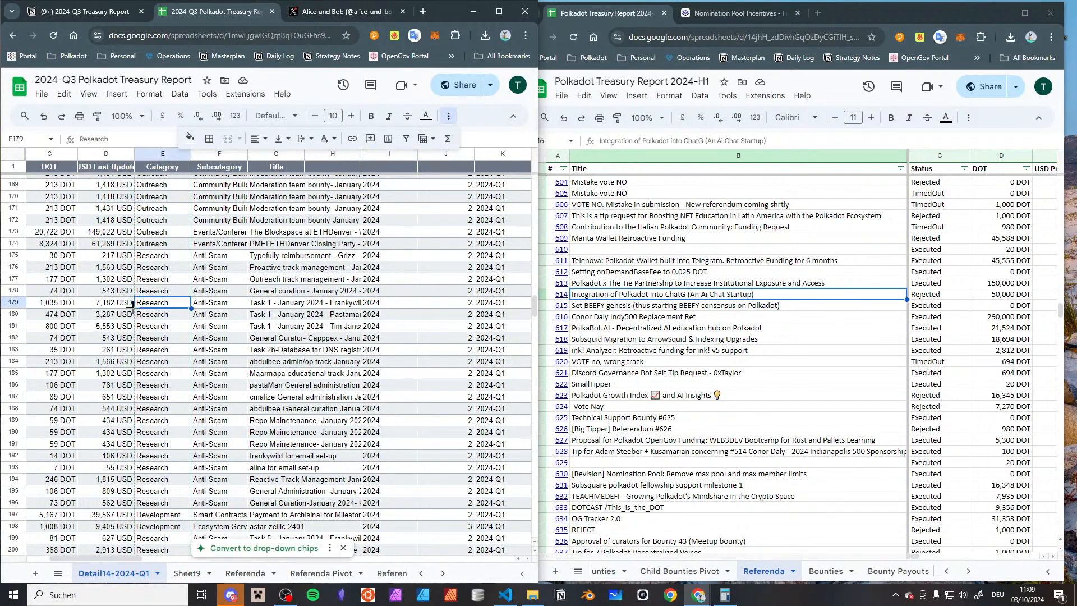
pyautogui.press('Right')
pyautogui.press('Right')
pyautogui.press('Right')
pyautogui.press('Right')
pyautogui.press('Right')
pyautogui.press('Right')
pyautogui.press('Right')
pyautogui.press('Right')
pyautogui.press('Right')
pyautogui.press('Right')
pyautogui.press('Right')
pyautogui.press('Right')
pyautogui.press('Right')
pyautogui.press('Right')
pyautogui.press('Right')
pyautogui.press('Right')
pyautogui.press('Right')
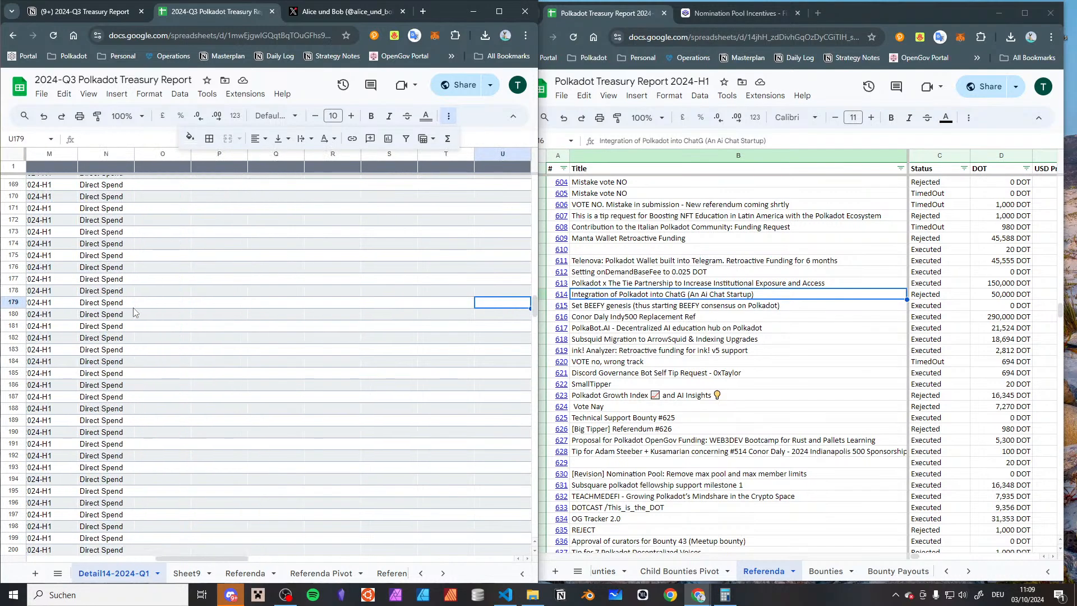
pyautogui.press('Left')
pyautogui.press('Left')
pyautogui.press('Left')
pyautogui.press('Left')
pyautogui.press('Left')
pyautogui.press('Left')
pyautogui.press('Left')
pyautogui.press('Left')
pyautogui.press('Left')
pyautogui.press('Left')
pyautogui.press('Left')
pyautogui.press('Left')
pyautogui.press('Left')
pyautogui.press('Left')
pyautogui.press('Left')
pyautogui.press('Left')
pyautogui.press('Left')
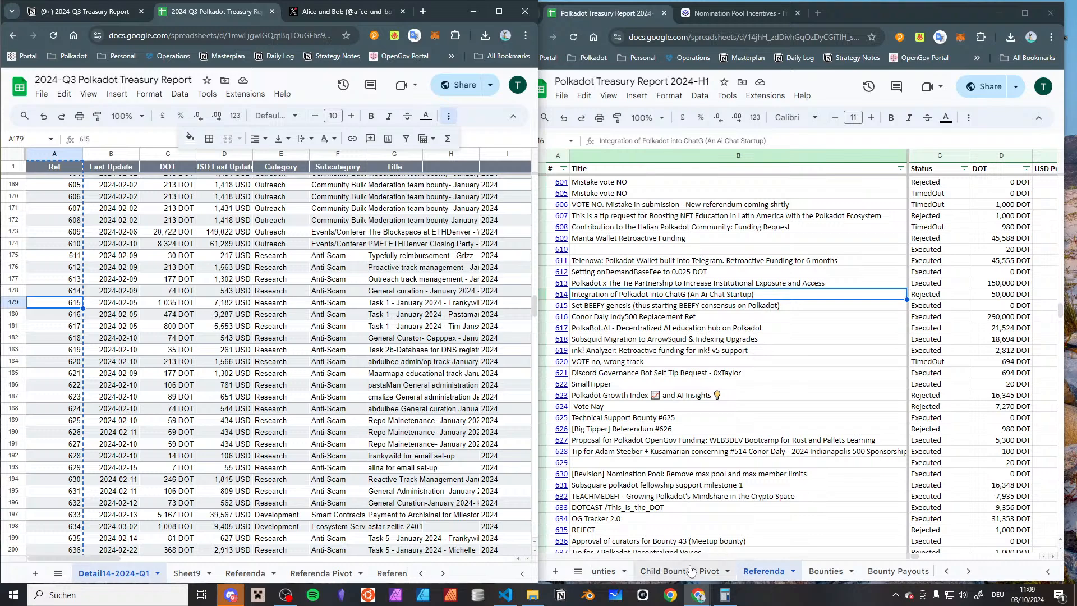
# Open the 2024-H1 report's Detail95-2024-Q1 sheet for comparison
pyautogui.scroll(2, 696, 570)
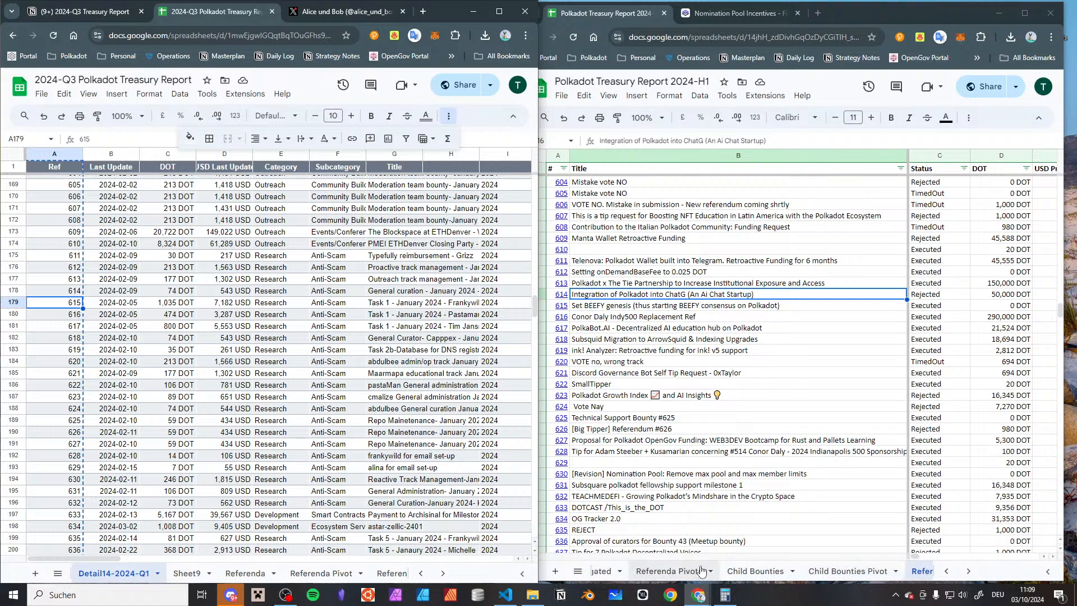
pyautogui.scroll(1, 701, 570)
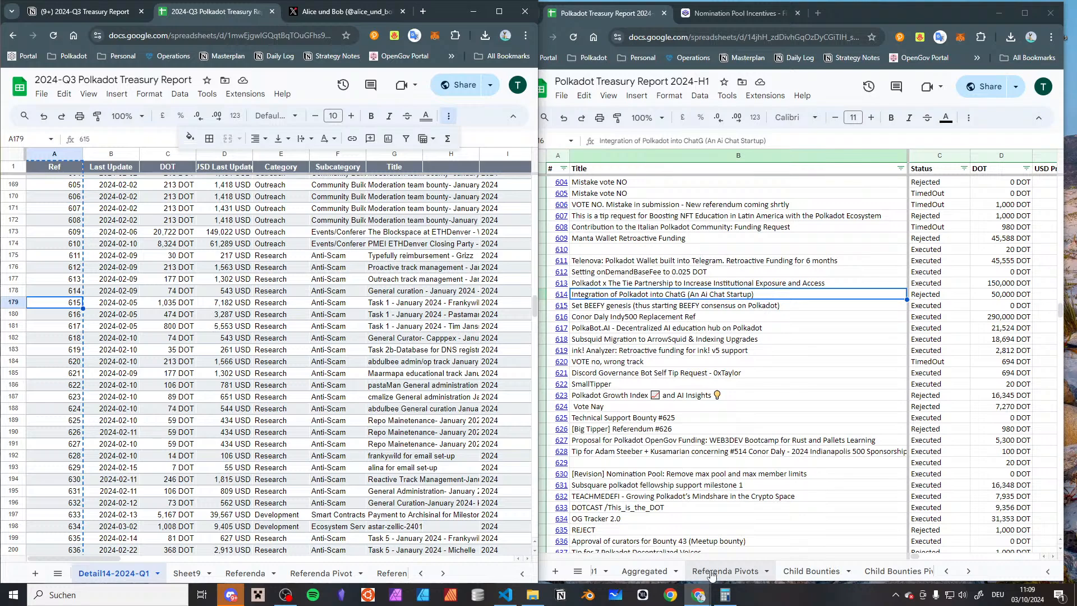
pyautogui.scroll(3, 711, 572)
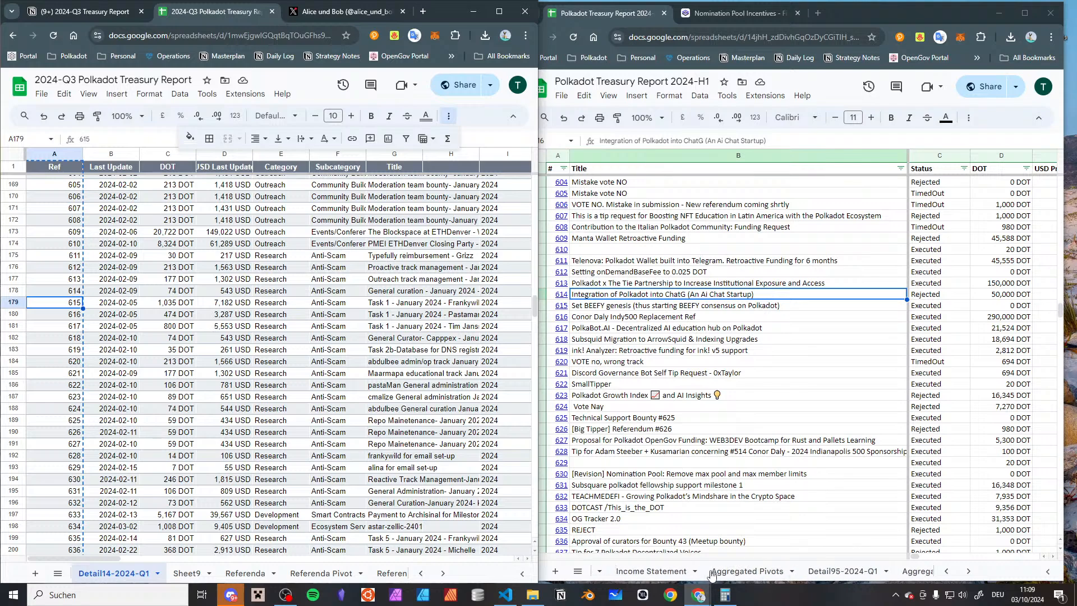
pyautogui.click(846, 571)
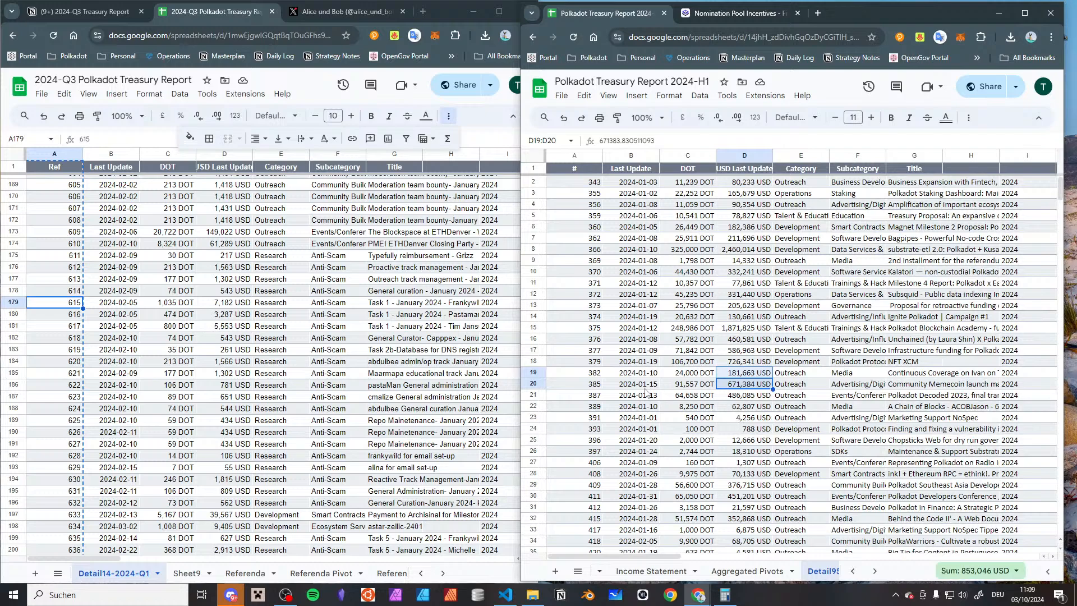
pyautogui.scroll(-2, 712, 572)
pyautogui.scroll(4, 712, 572)
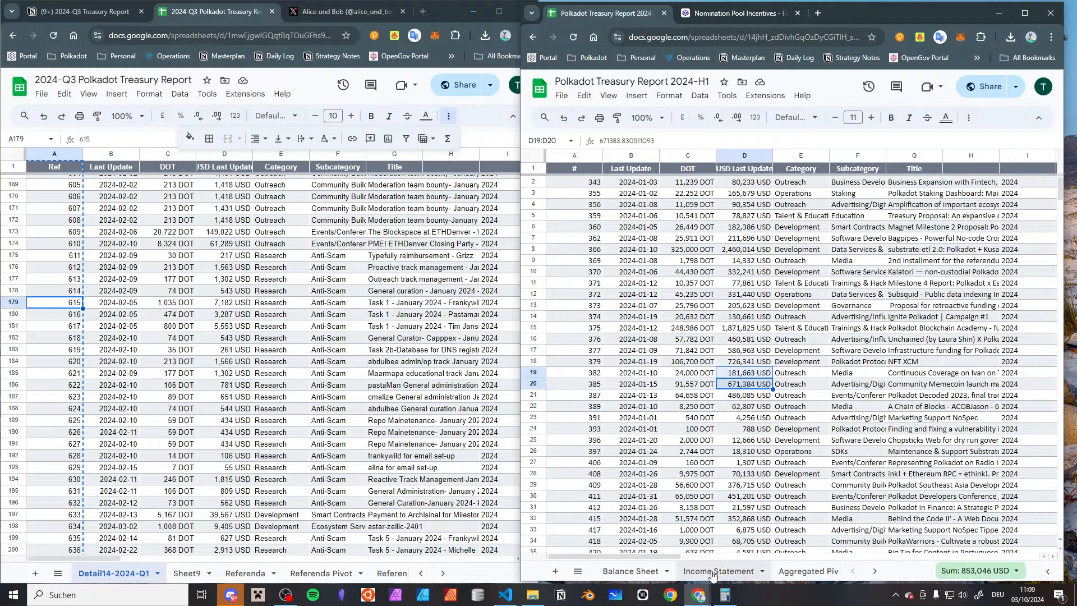
pyautogui.scroll(-3, 712, 573)
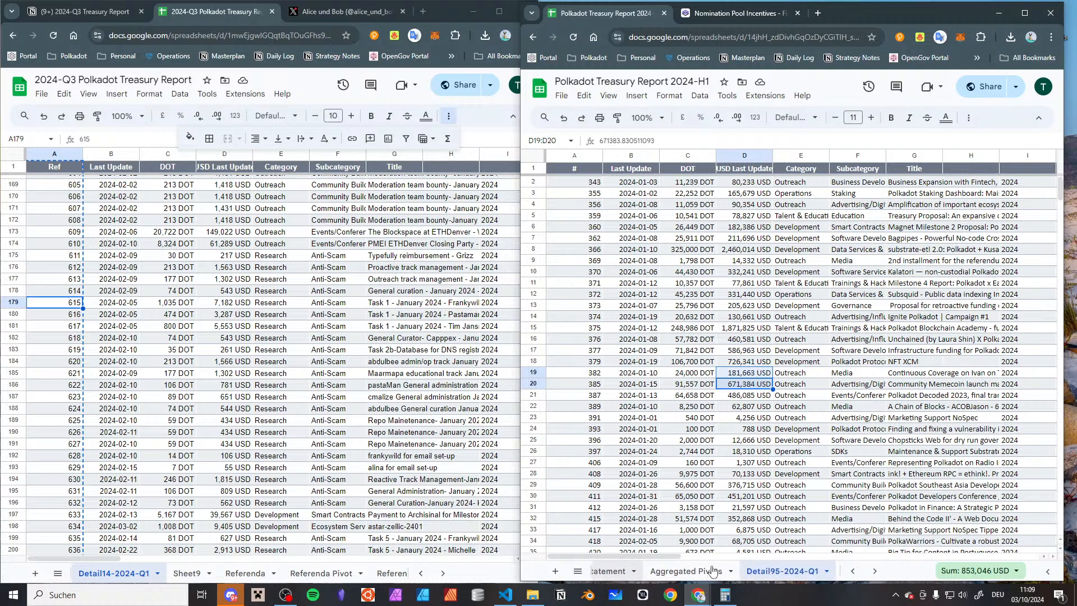
pyautogui.scroll(-1, 712, 571)
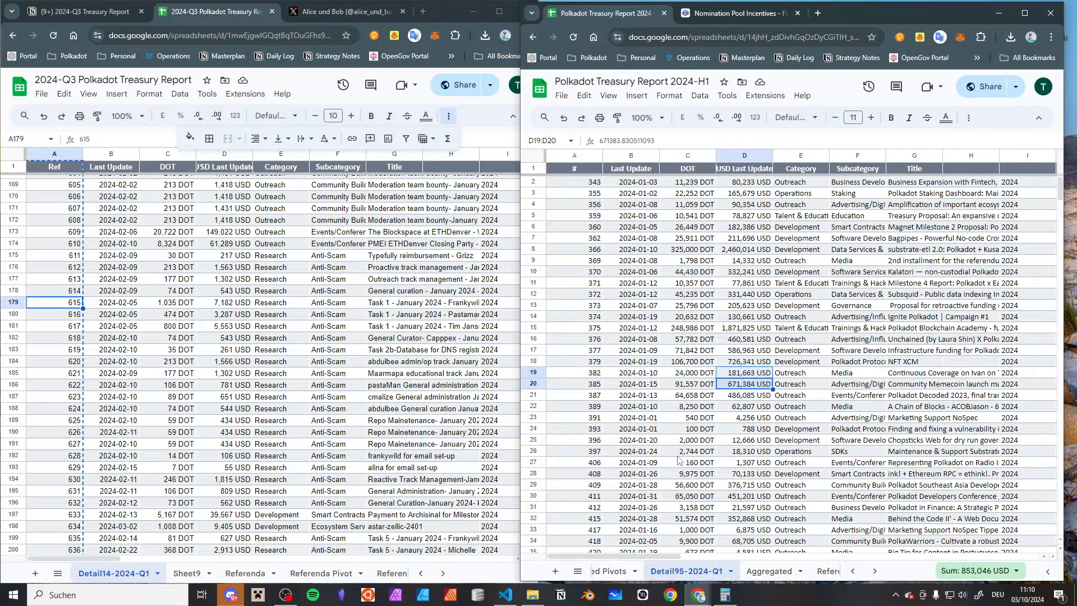
# Locate entry 614 in the Detail95-2024-Q1 sheet and compare the entries following it with the 2024-Q3 report
pyautogui.scroll(-5, 678, 460)
pyautogui.scroll(-20, 678, 458)
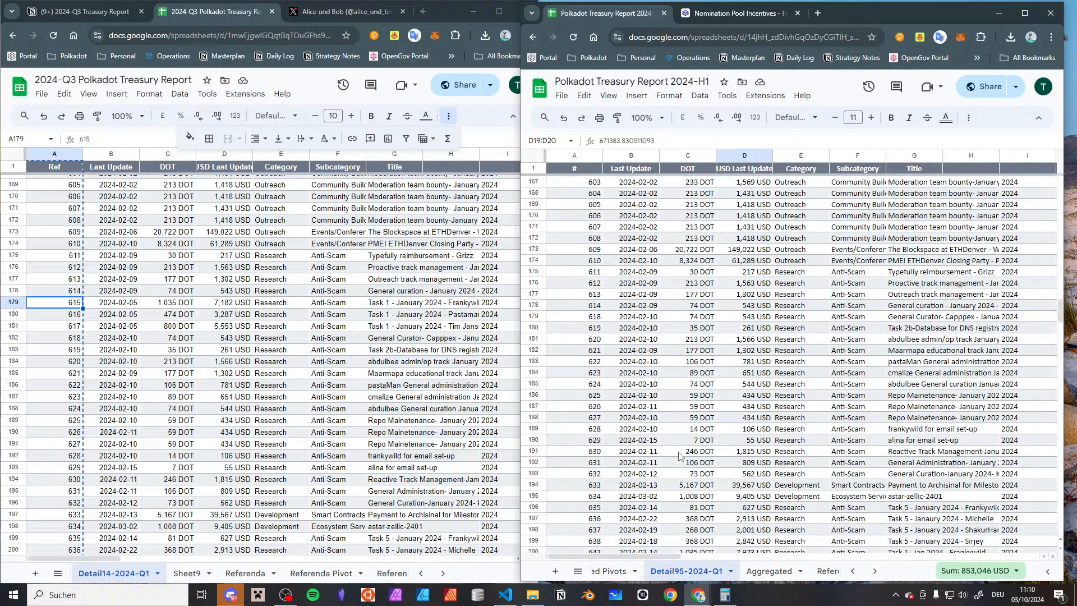
pyautogui.click(596, 353)
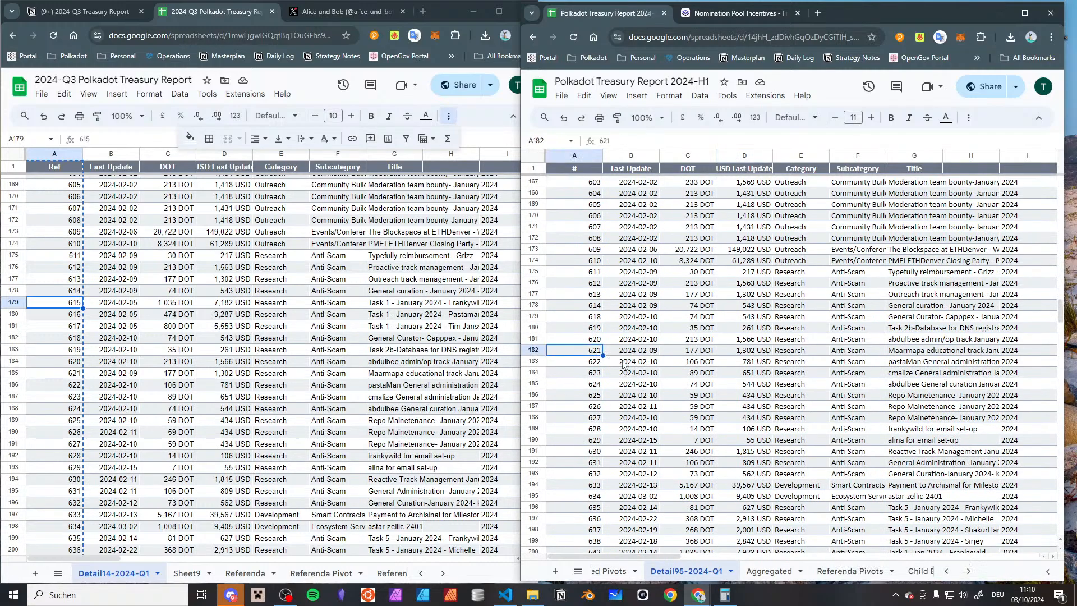
pyautogui.press('Up')
pyautogui.press('Up')
pyautogui.press('Up')
pyautogui.press('Up')
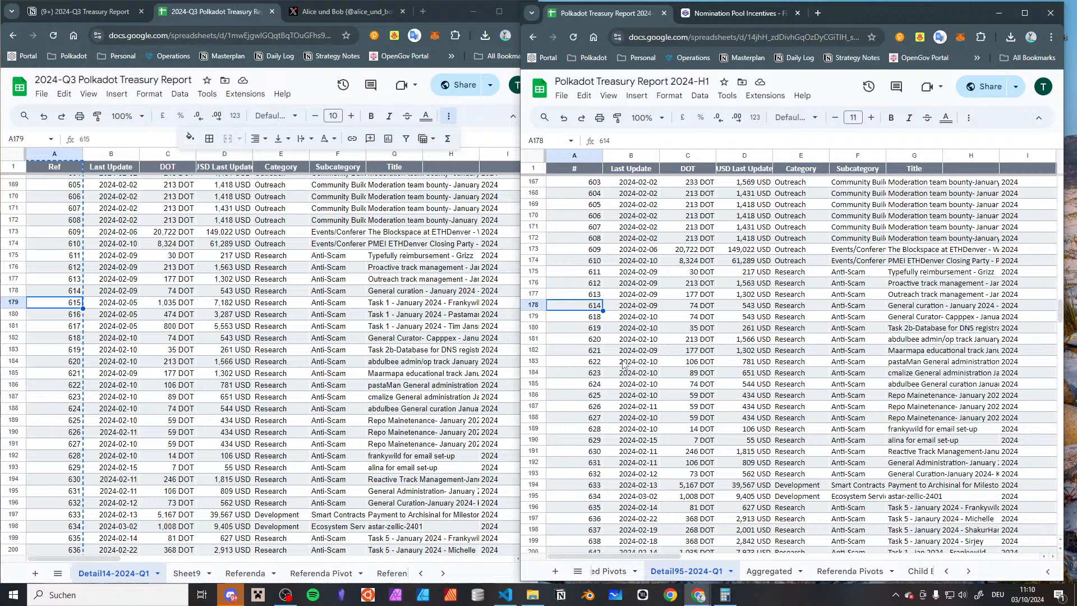
# Look through the 2024-H1 report's other sheets and open Child Bounties Pivot
pyautogui.scroll(-3, 730, 577)
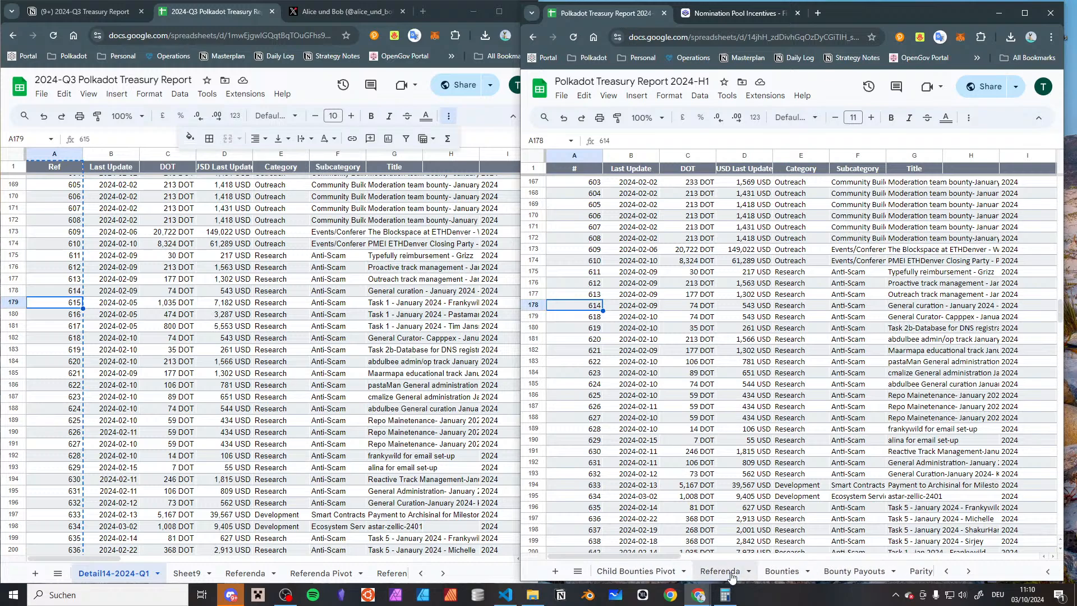
pyautogui.scroll(-3, 732, 577)
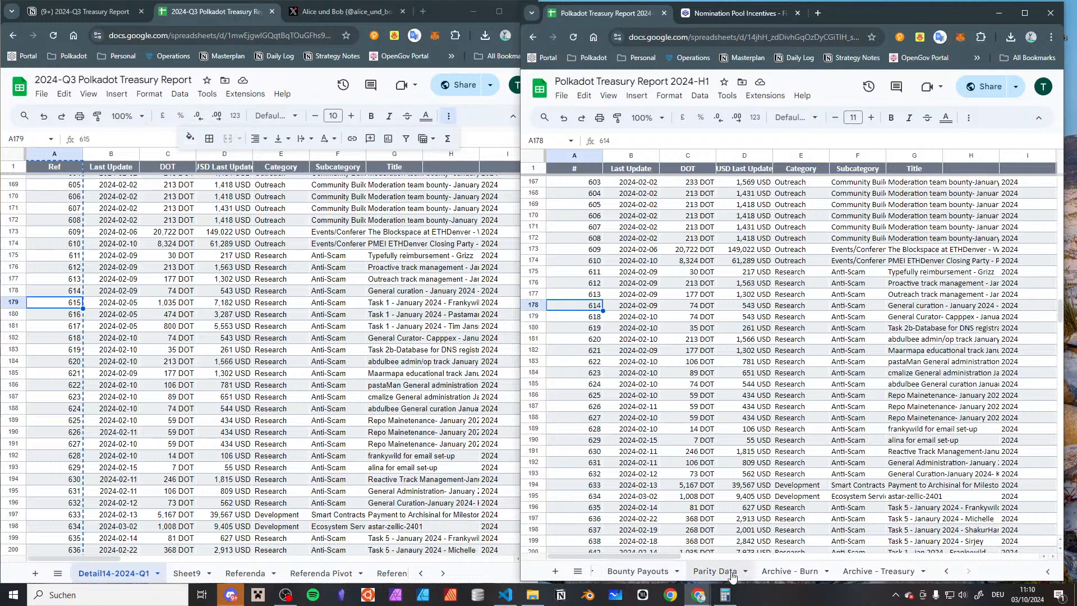
pyautogui.scroll(6, 732, 576)
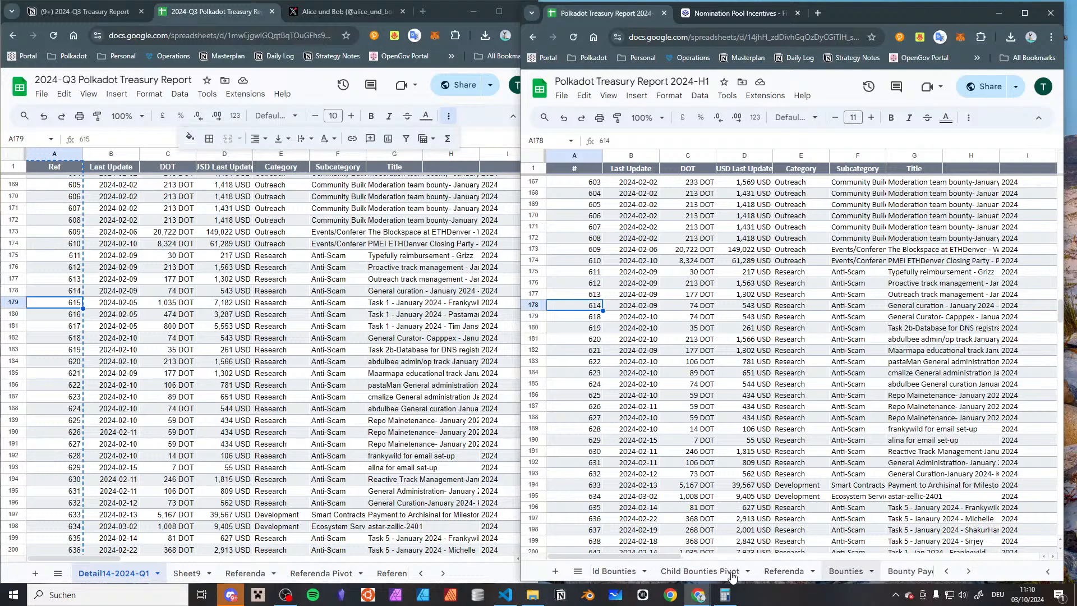
pyautogui.click(732, 572)
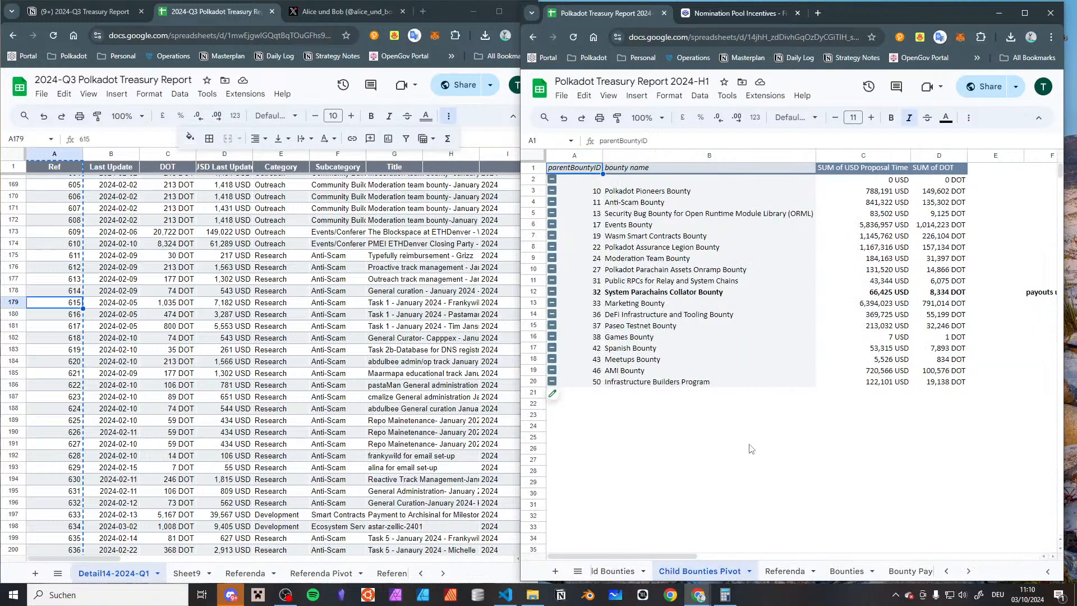
# Open the 2024-H1 report's Child Bounties sheet and locate child bounty 615
pyautogui.click(601, 570)
pyautogui.scroll(-20, 657, 318)
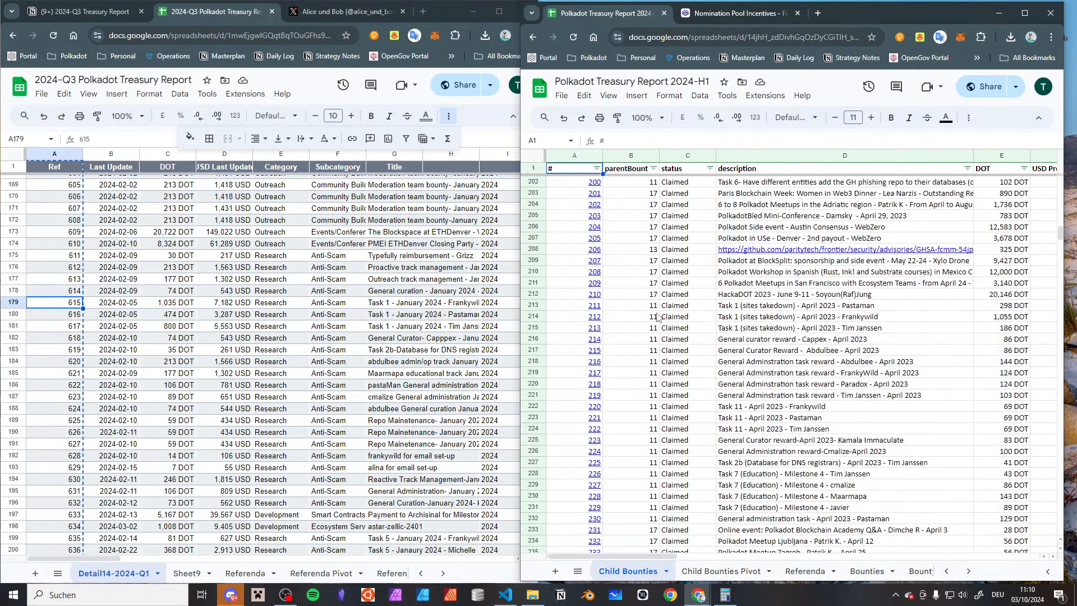
pyautogui.scroll(-20, 658, 317)
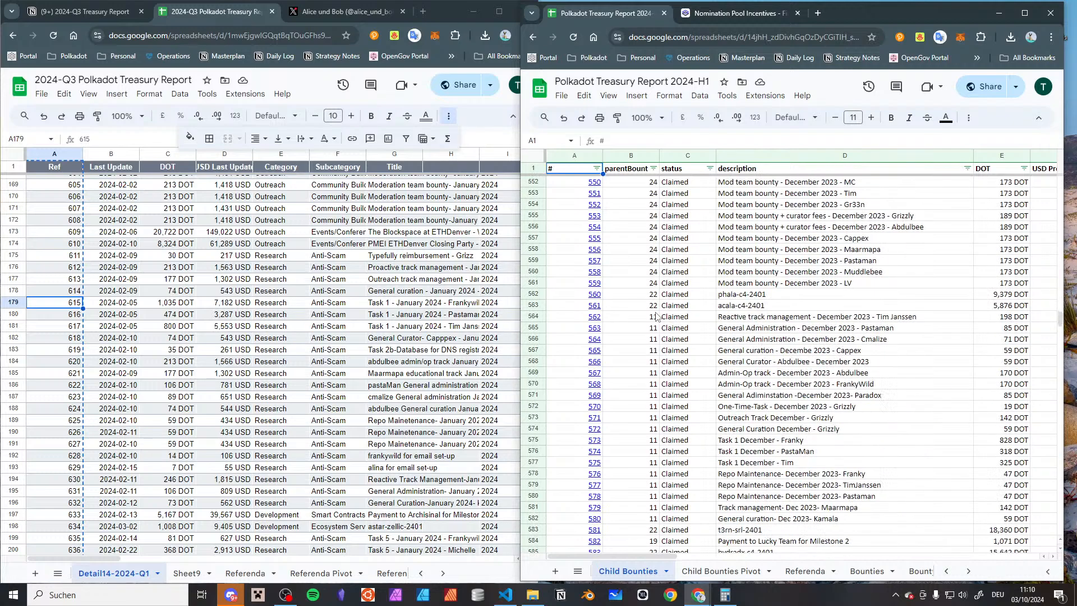
pyautogui.scroll(-11, 662, 340)
pyautogui.click(645, 305)
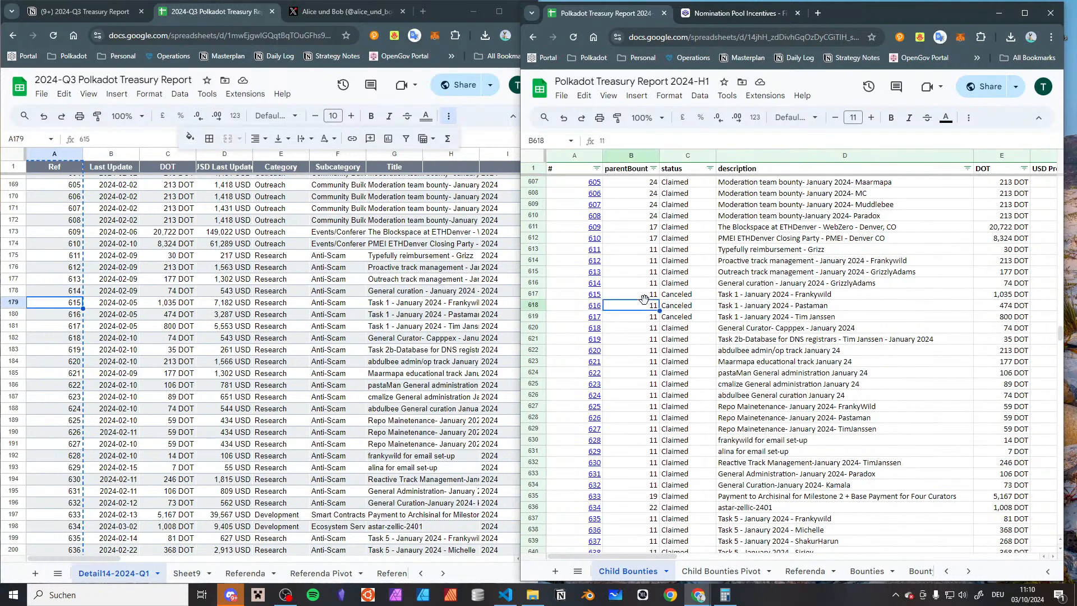
pyautogui.click(656, 298)
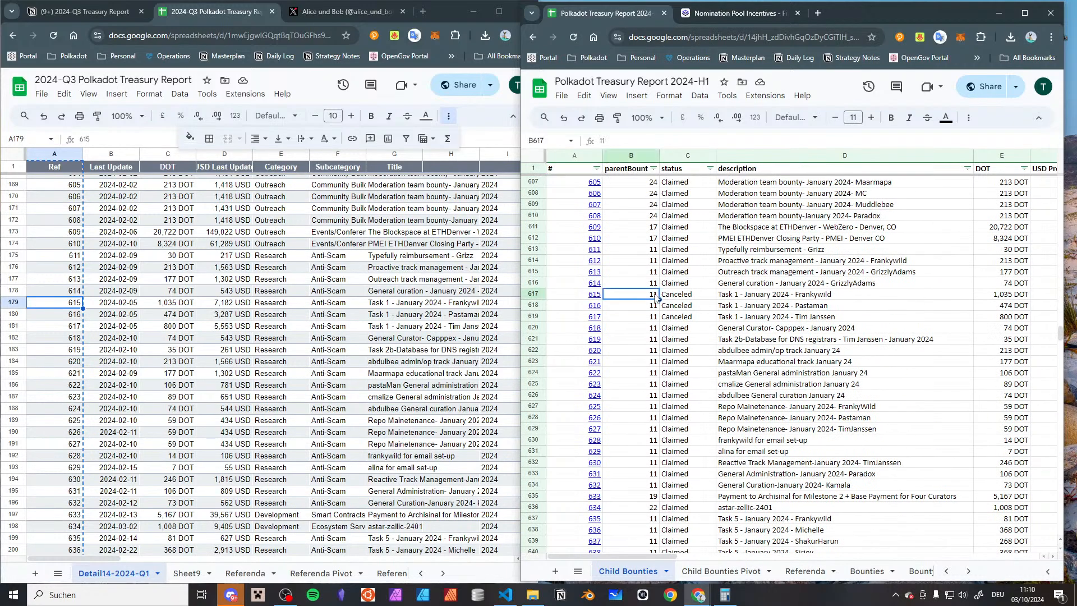
# Examine child bounty 615's status, beneficiary, proposal and last-status dates, and return to the Child Bounties Pivot sheet
pyautogui.press('Right')
pyautogui.press('Right')
pyautogui.press('Right')
pyautogui.press('Right')
pyautogui.press('Right')
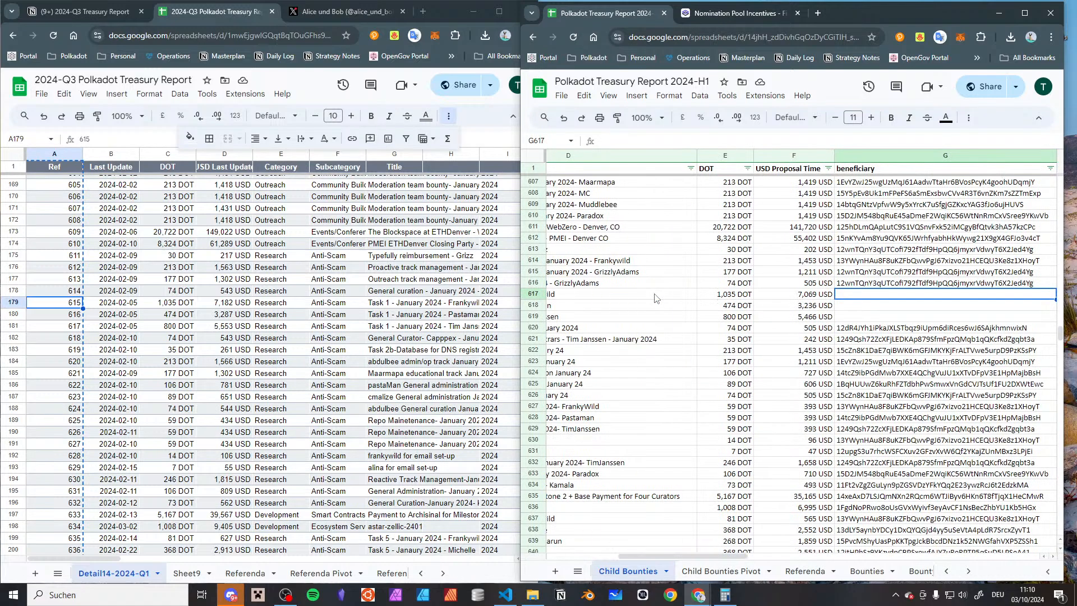
pyautogui.press('Right')
pyautogui.press('Right')
pyautogui.press('Left')
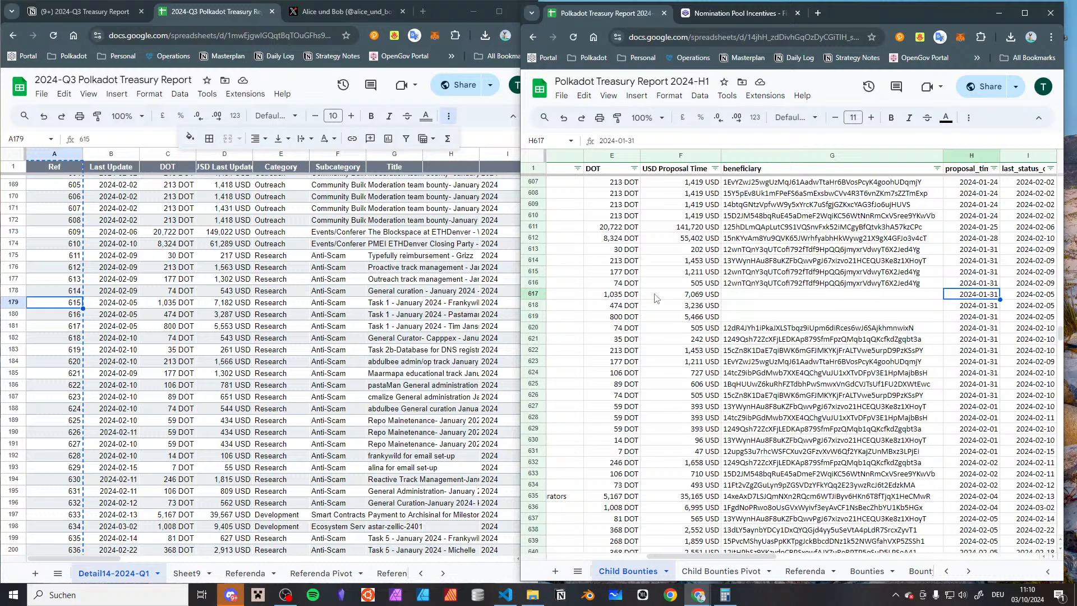
pyautogui.press('Right')
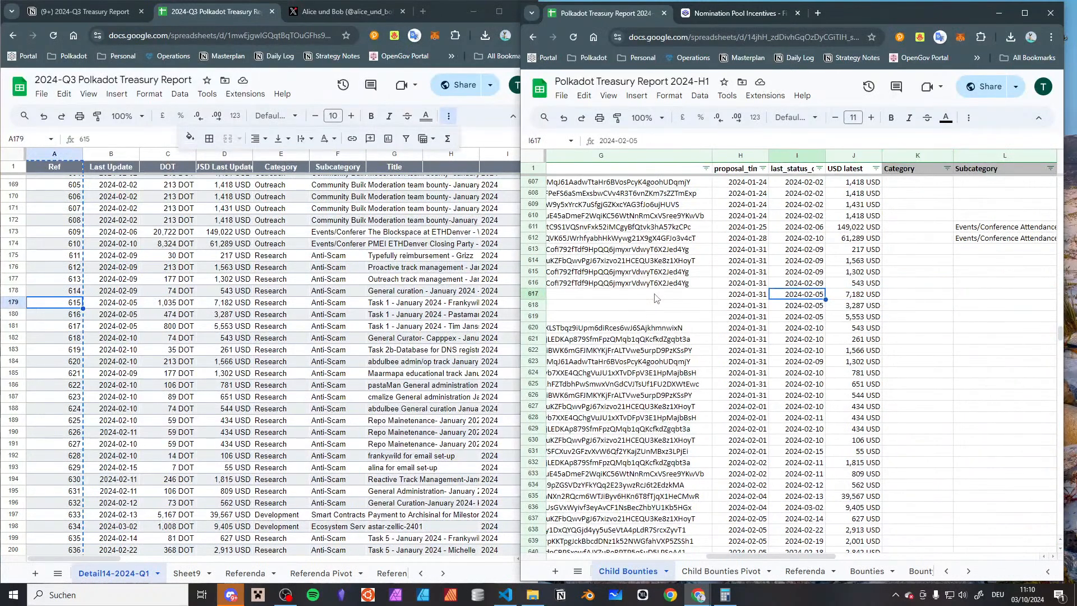
pyautogui.click(748, 571)
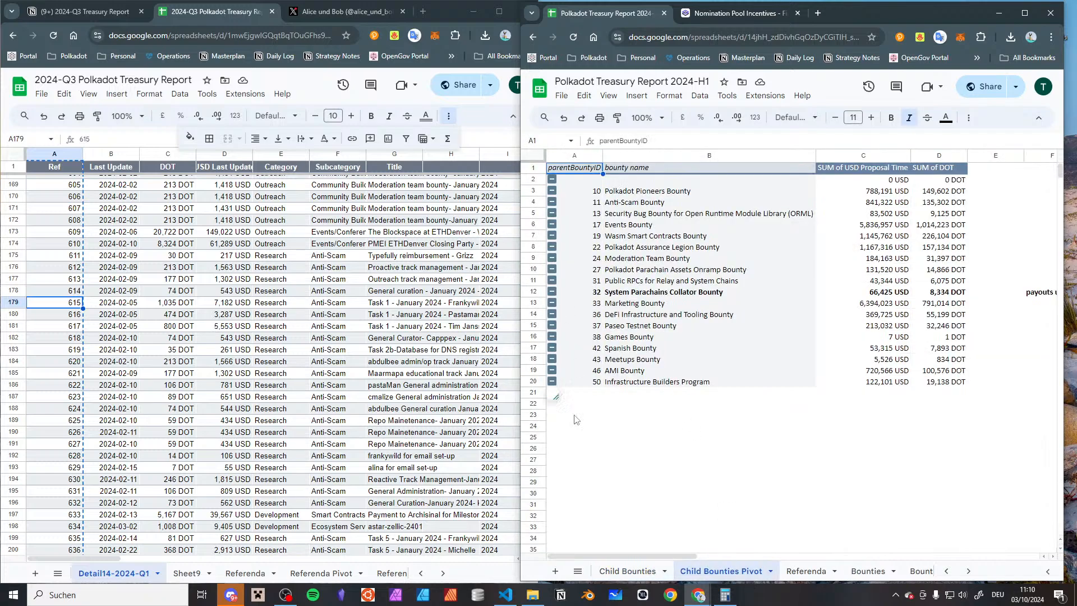
# Open the 2024-H1 report's Aggregated sheet and locate child bounty 614 to check which entries follow it
pyautogui.click(649, 571)
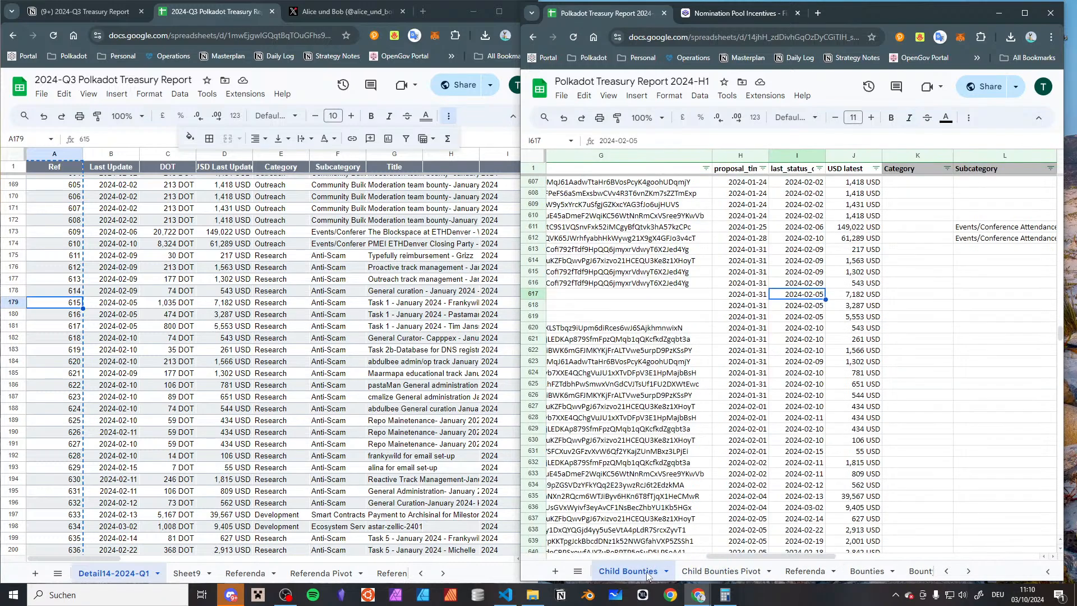
pyautogui.scroll(-5, 729, 572)
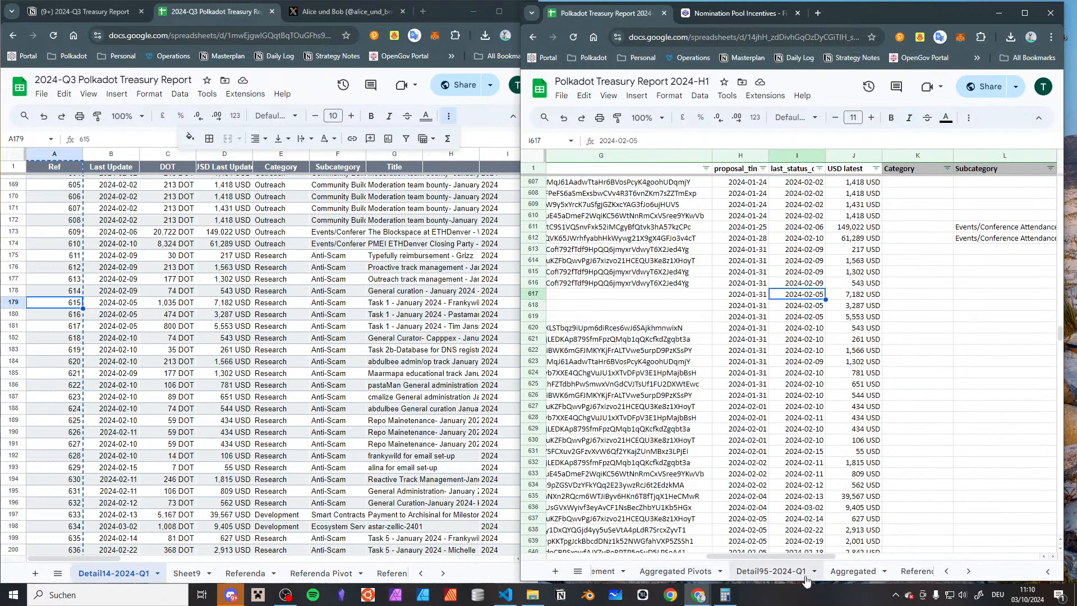
pyautogui.click(851, 571)
pyautogui.scroll(-20, 631, 334)
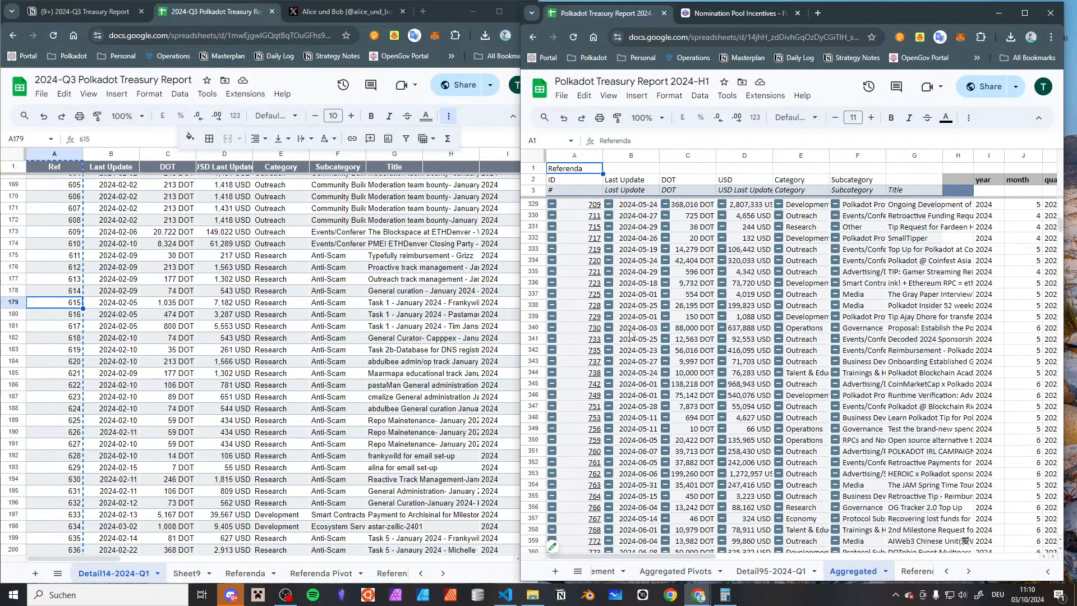
pyautogui.scroll(-20, 630, 334)
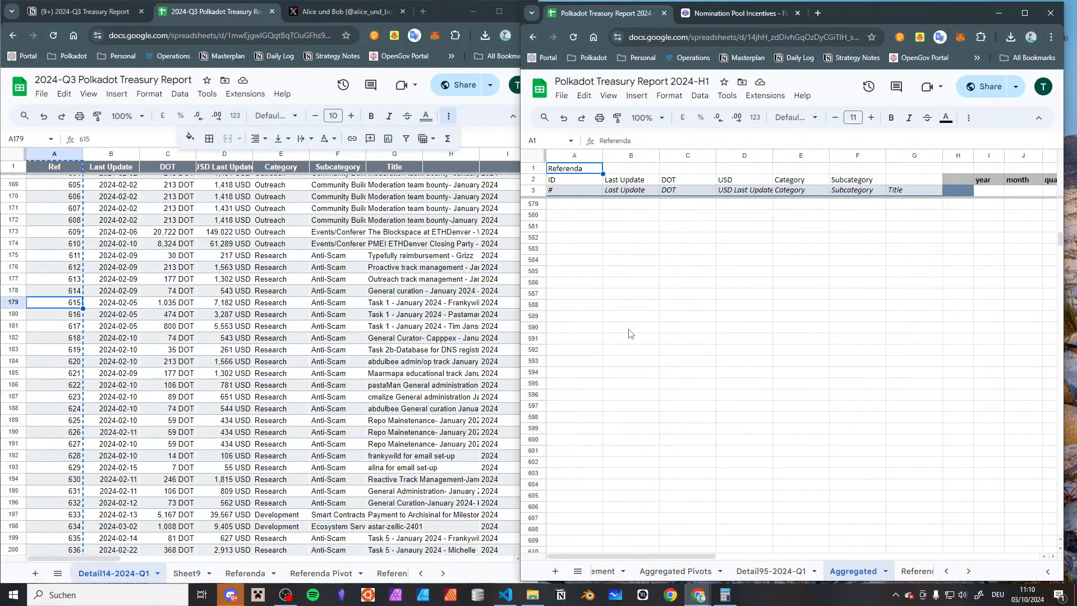
pyautogui.scroll(-20, 625, 324)
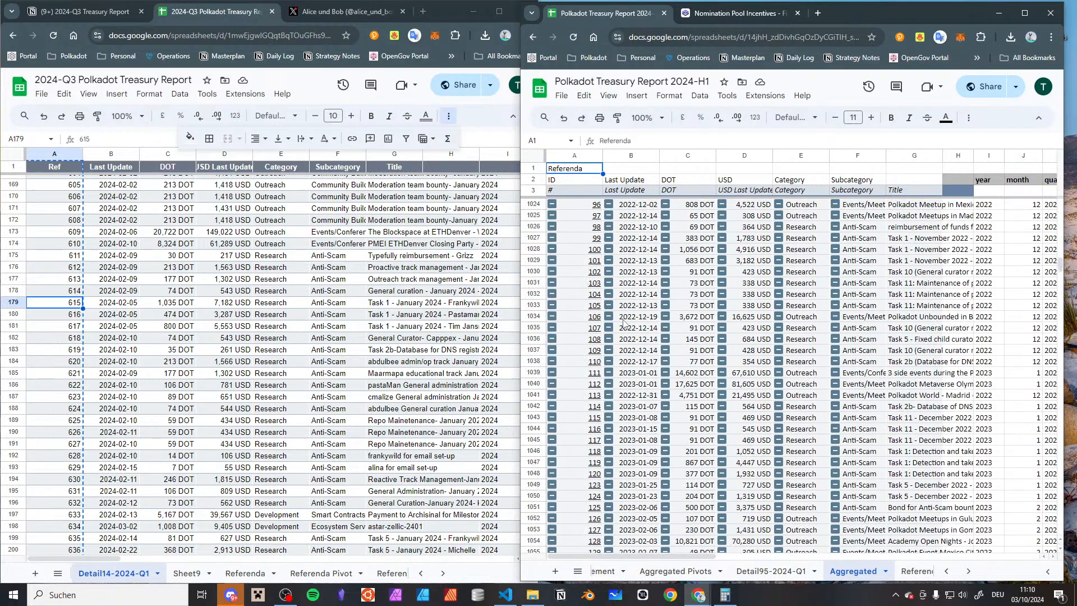
pyautogui.scroll(-20, 624, 324)
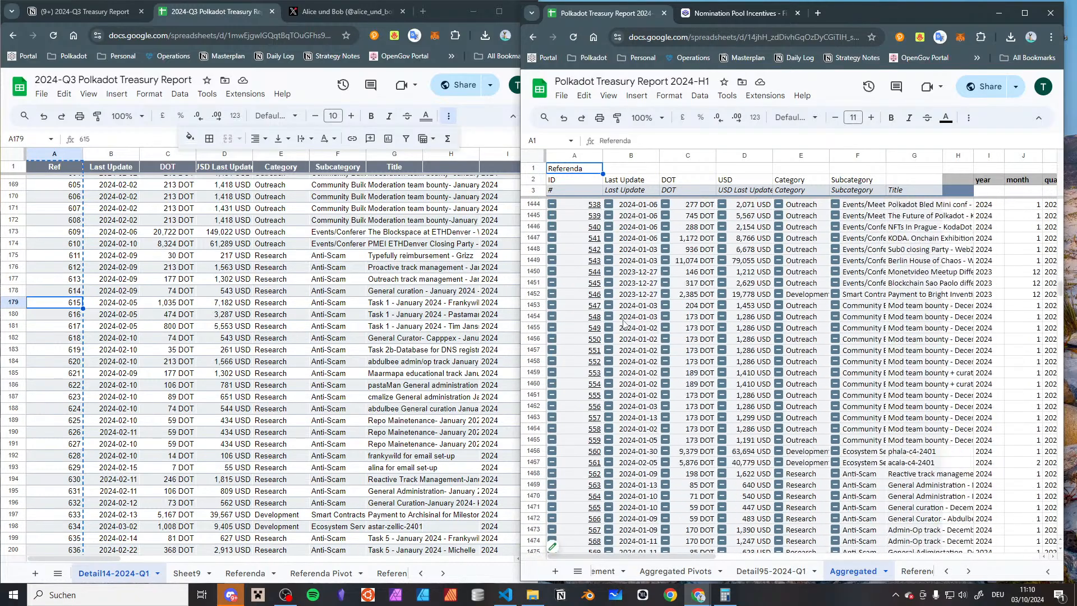
pyautogui.scroll(4, 624, 323)
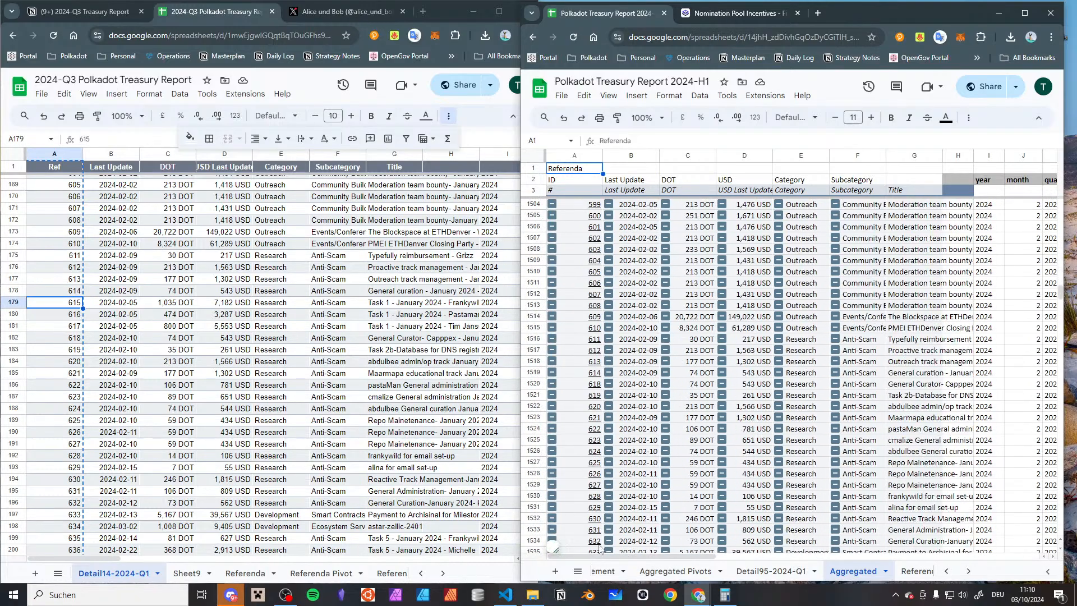
pyautogui.click(582, 384)
pyautogui.click(580, 373)
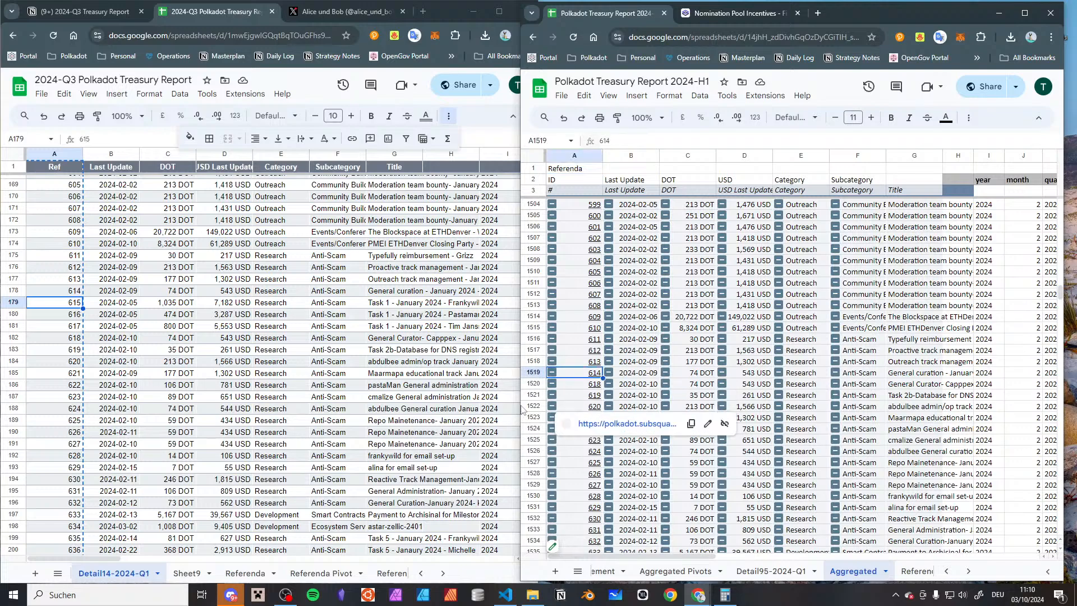
# Open the 2024-Q3 report's Child Bounties sheet and check the source range of the 2024-H1 report's Aggregated child bounties pivot
pyautogui.scroll(-6, 269, 572)
pyautogui.click(265, 574)
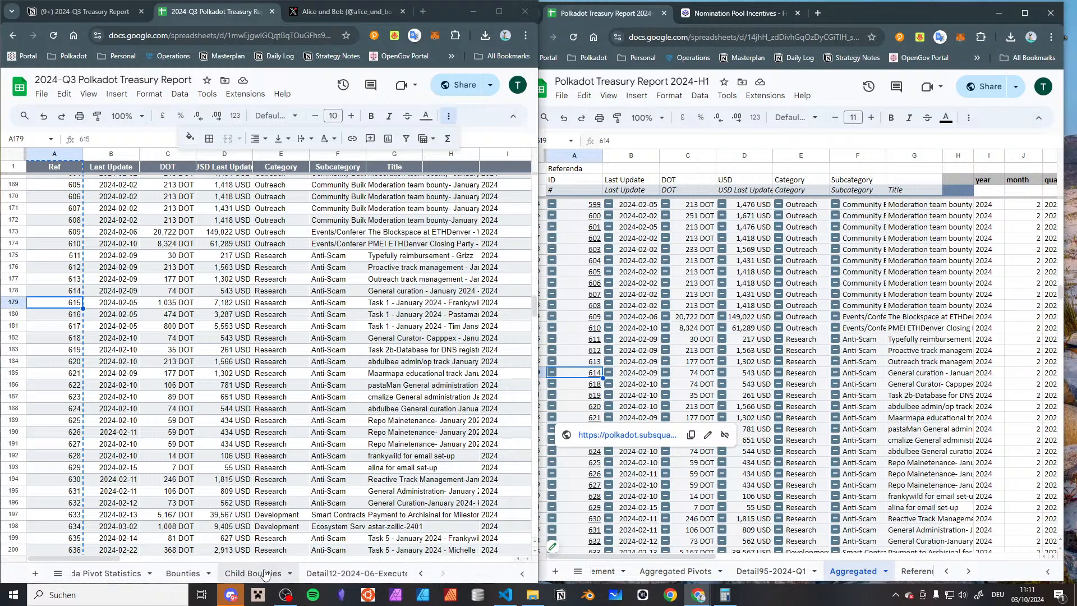
pyautogui.click(265, 574)
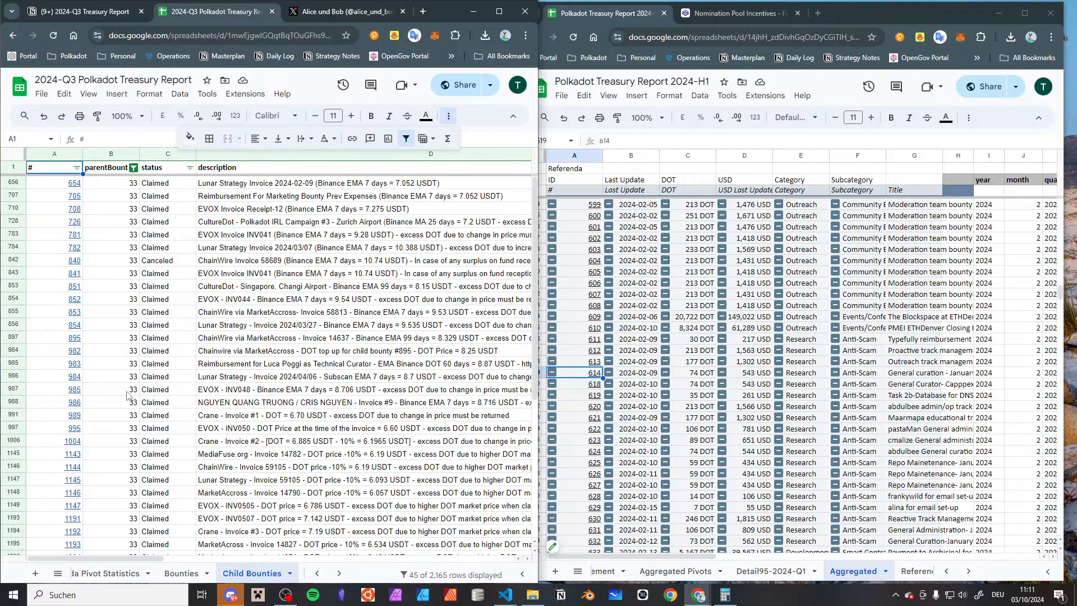
pyautogui.scroll(1, 194, 576)
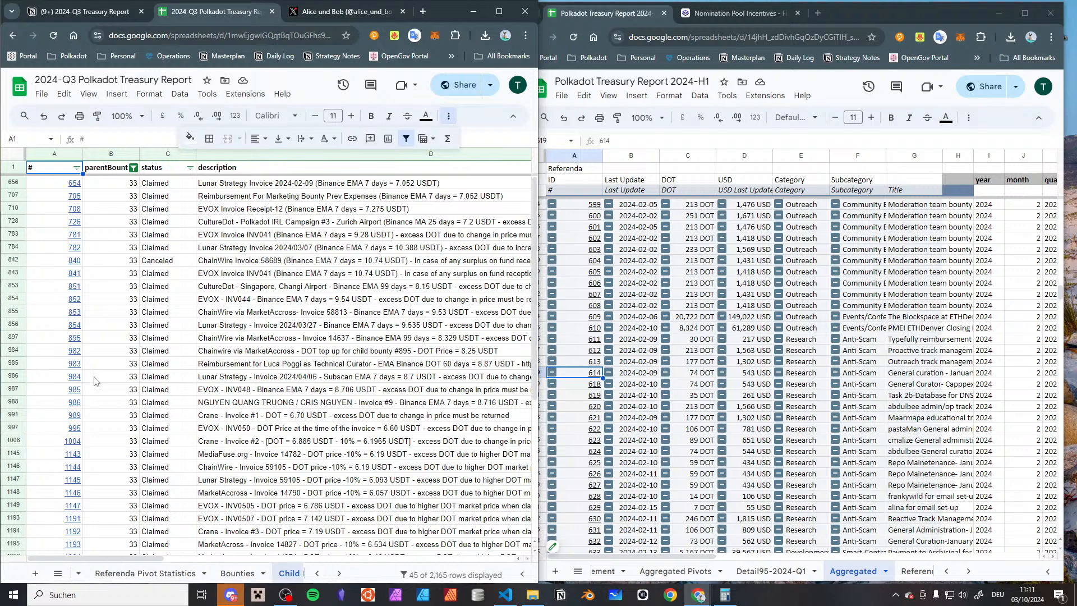
pyautogui.scroll(3, 219, 572)
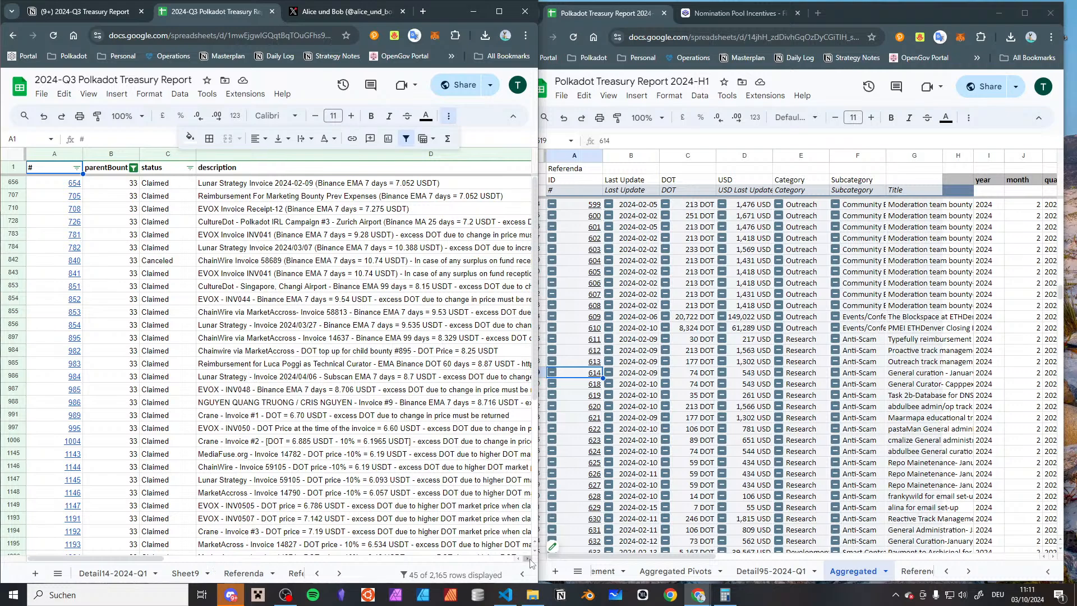
pyautogui.click(570, 546)
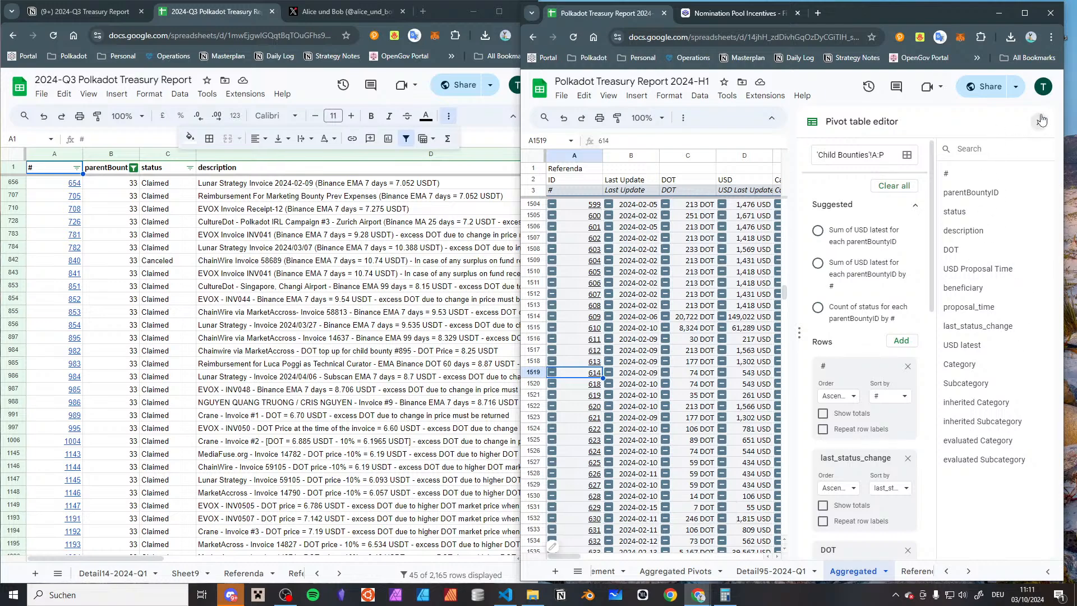
pyautogui.click(1039, 122)
# Look through the 2024-Q3 report's Child Bounties entries, and locate child bounty 615 in its Aggregated sheet
pyautogui.scroll(-5, 77, 497)
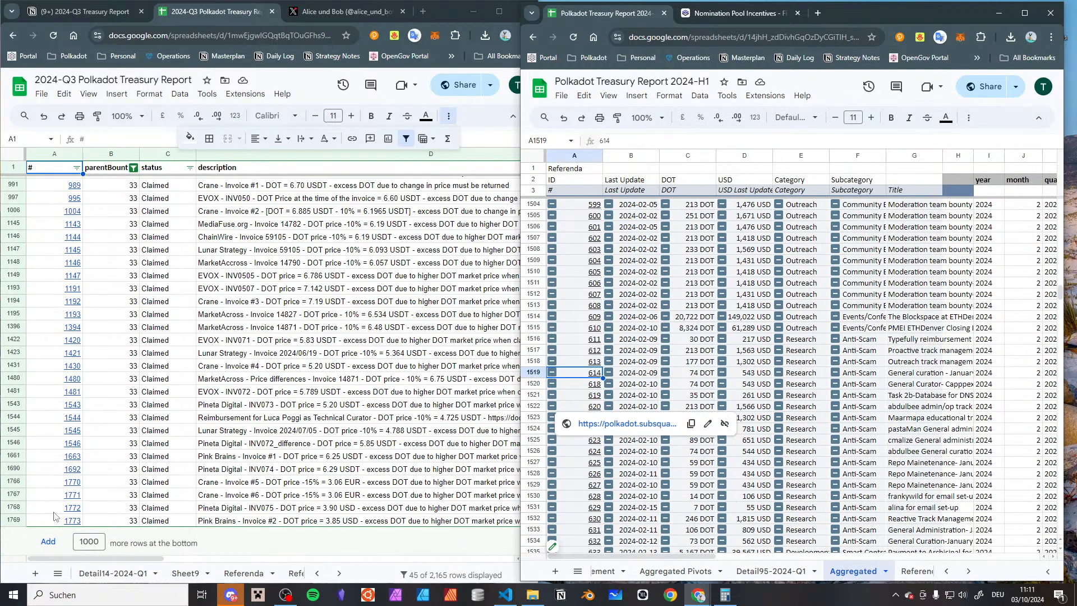
pyautogui.scroll(5, 70, 487)
pyautogui.scroll(-5, 77, 478)
pyautogui.scroll(3, 168, 572)
pyautogui.click(182, 572)
pyautogui.scroll(-20, 115, 482)
pyautogui.scroll(-20, 81, 460)
pyautogui.scroll(-20, 80, 460)
pyautogui.scroll(-20, 76, 464)
pyautogui.scroll(-10, 70, 469)
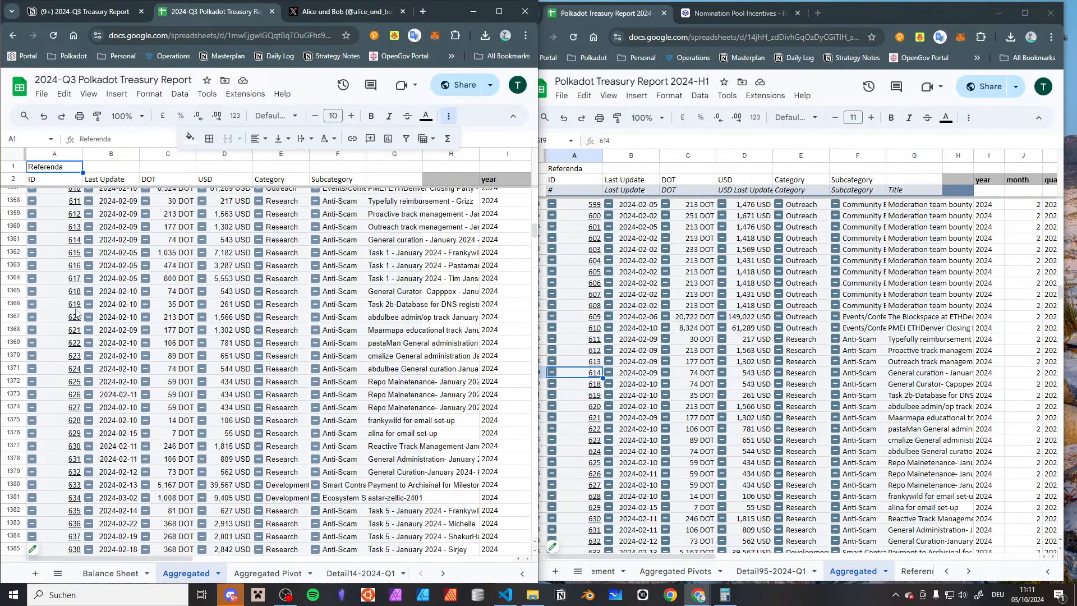
pyautogui.click(59, 252)
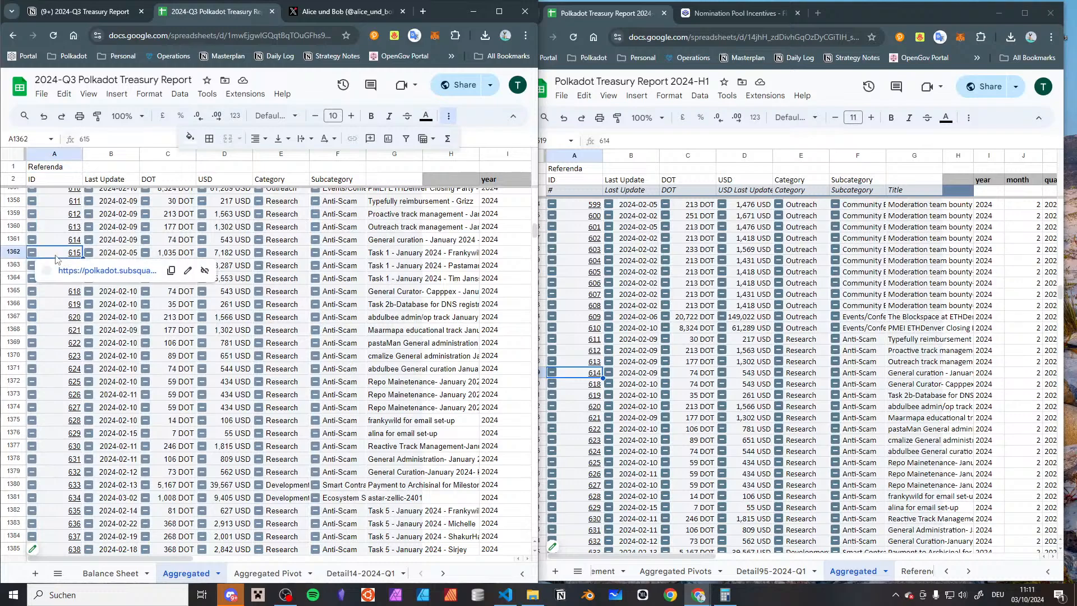
# Set the source range of the 2024-Q3 report's aggregated child bounties pivot table to 'Child Bounties'!A:V
pyautogui.click(47, 545)
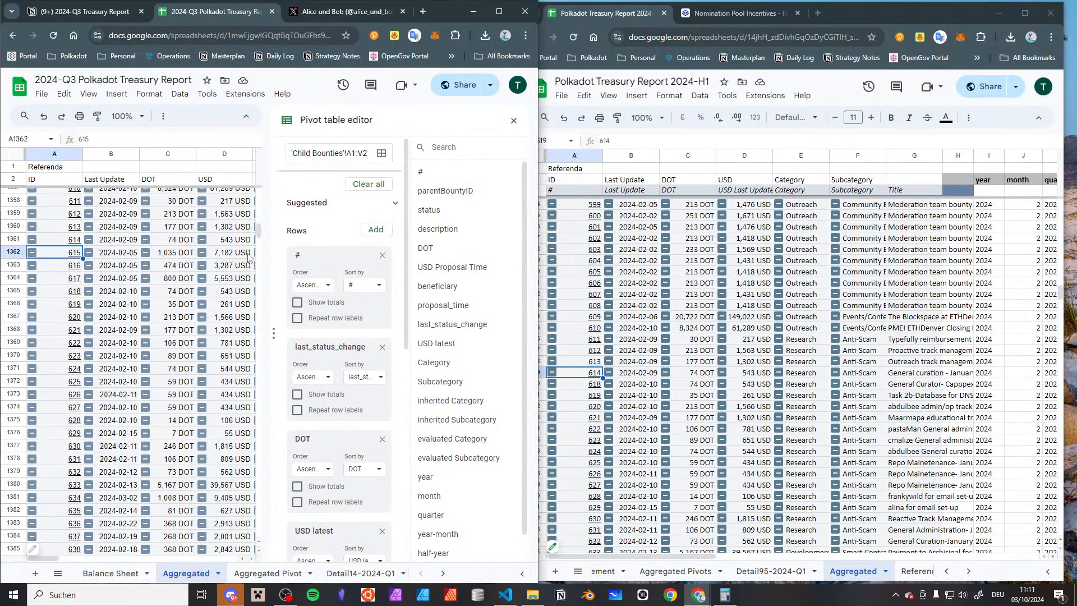
pyautogui.scroll(-7, 352, 238)
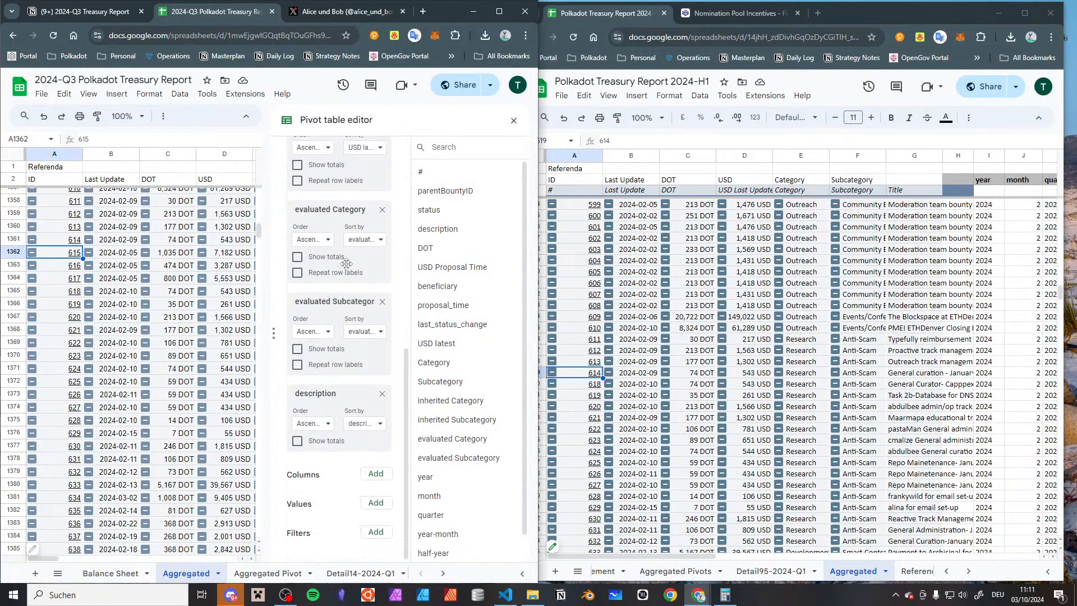
pyautogui.scroll(-1, 372, 212)
pyautogui.scroll(8, 371, 211)
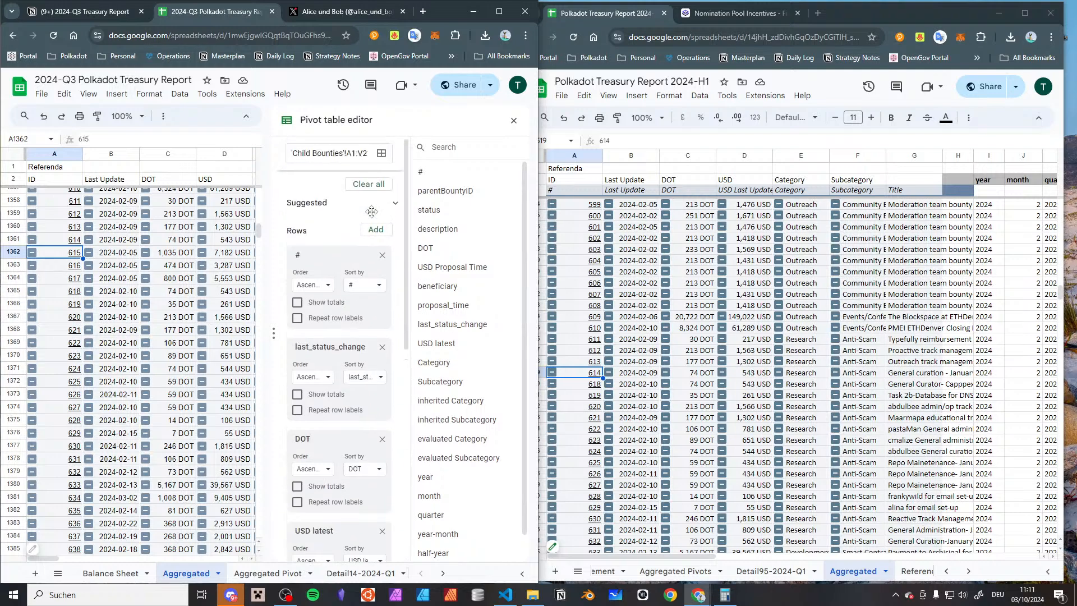
pyautogui.moveTo(358, 154); pyautogui.dragTo(407, 144)
pyautogui.write(':V2')
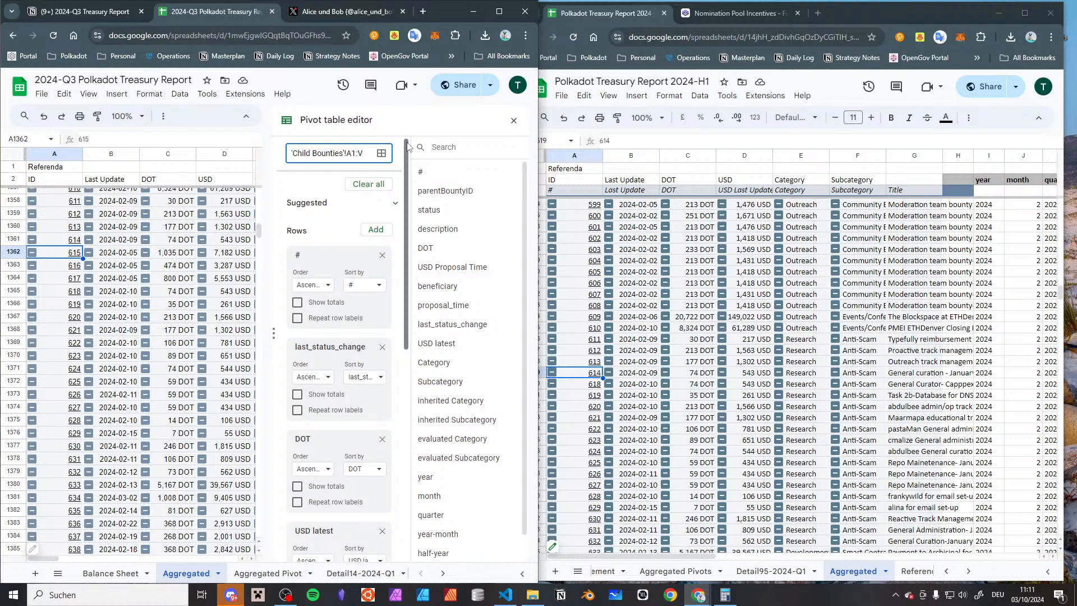
pyautogui.press('Return')
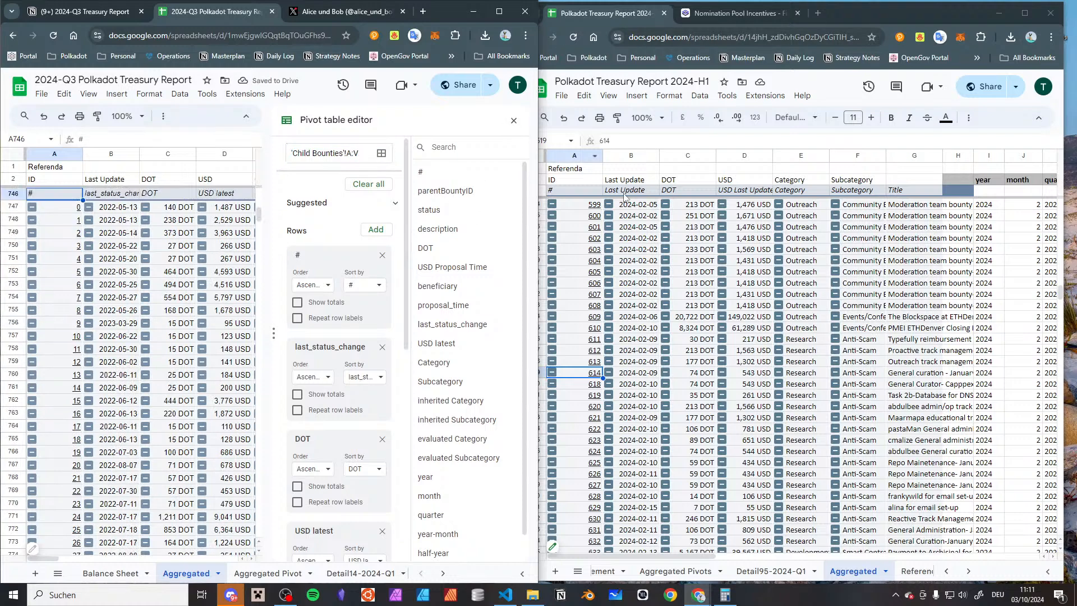
# Inspect the status filter of the 2024-H1 report's aggregated child bounties pivot and compare it with the 2024-Q3 pivot's settings
pyautogui.click(561, 544)
pyautogui.click(563, 543)
pyautogui.scroll(-10, 871, 380)
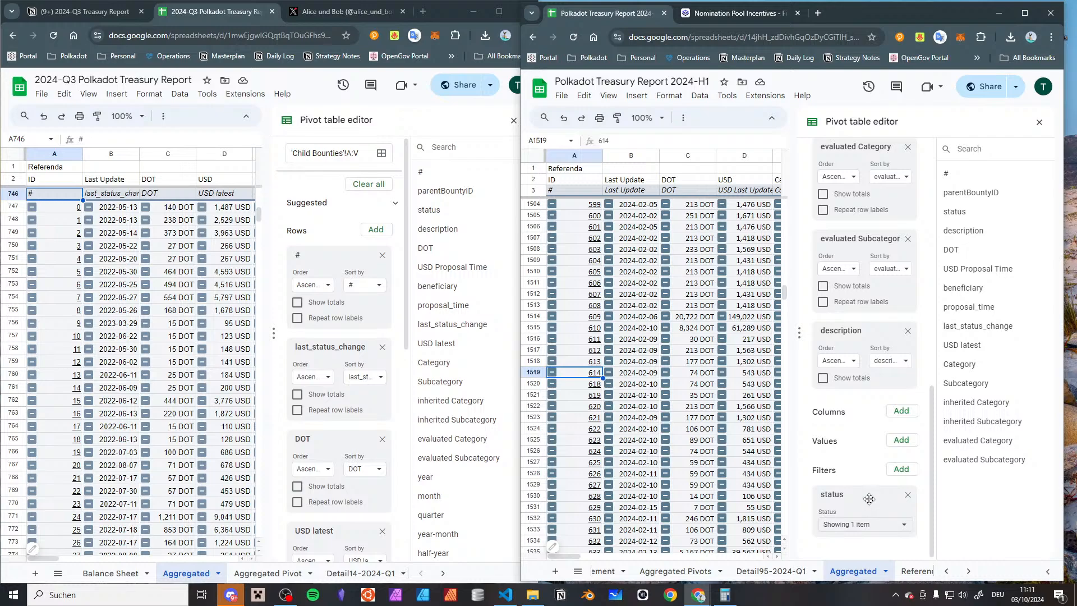
pyautogui.scroll(-20, 204, 517)
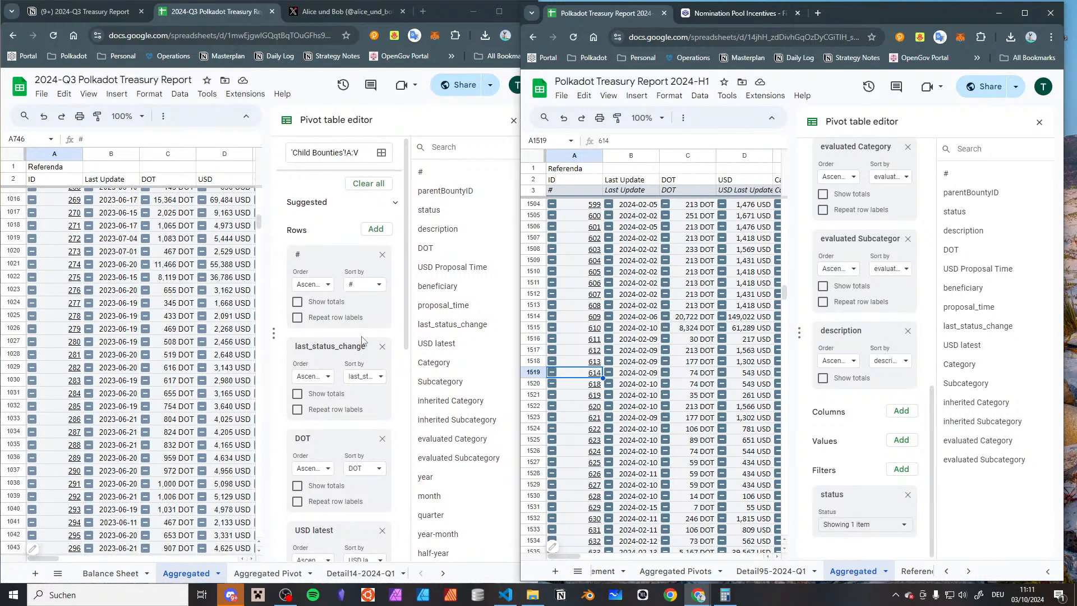
pyautogui.scroll(-7, 362, 340)
pyautogui.click(841, 525)
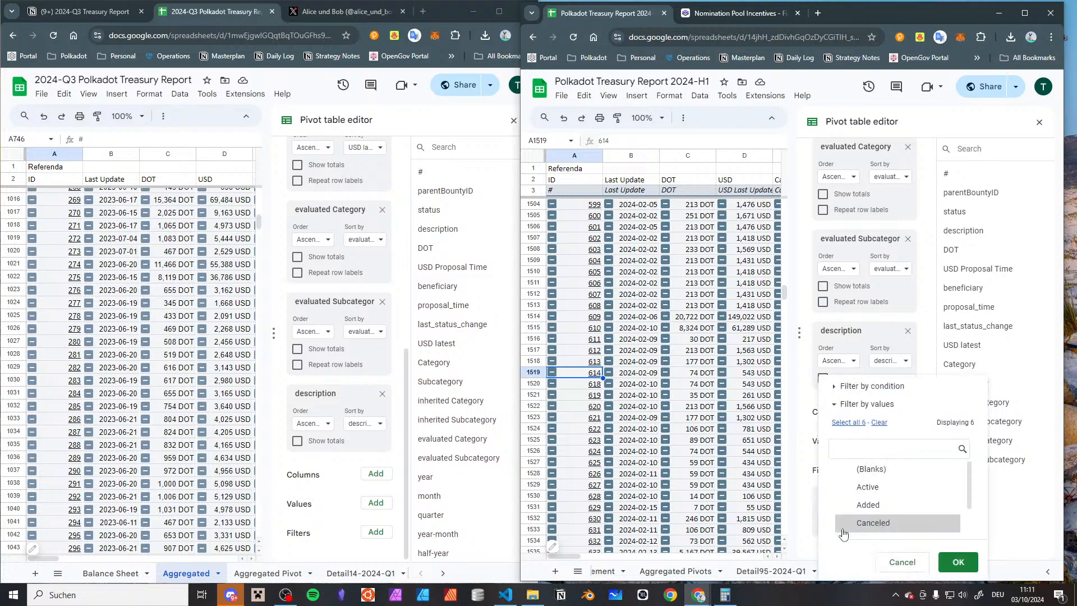
pyautogui.scroll(2, 946, 495)
pyautogui.click(894, 562)
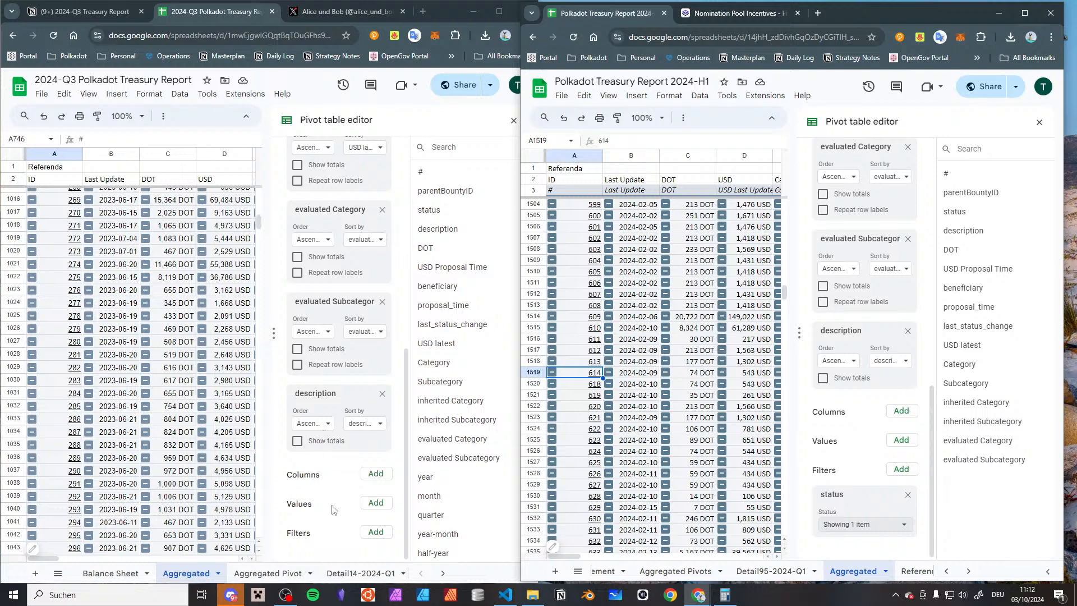
# Add a status filter to the 2024-Q3 report's child bounties pivot that includes only Claimed, and close the pivot editor
pyautogui.click(375, 532)
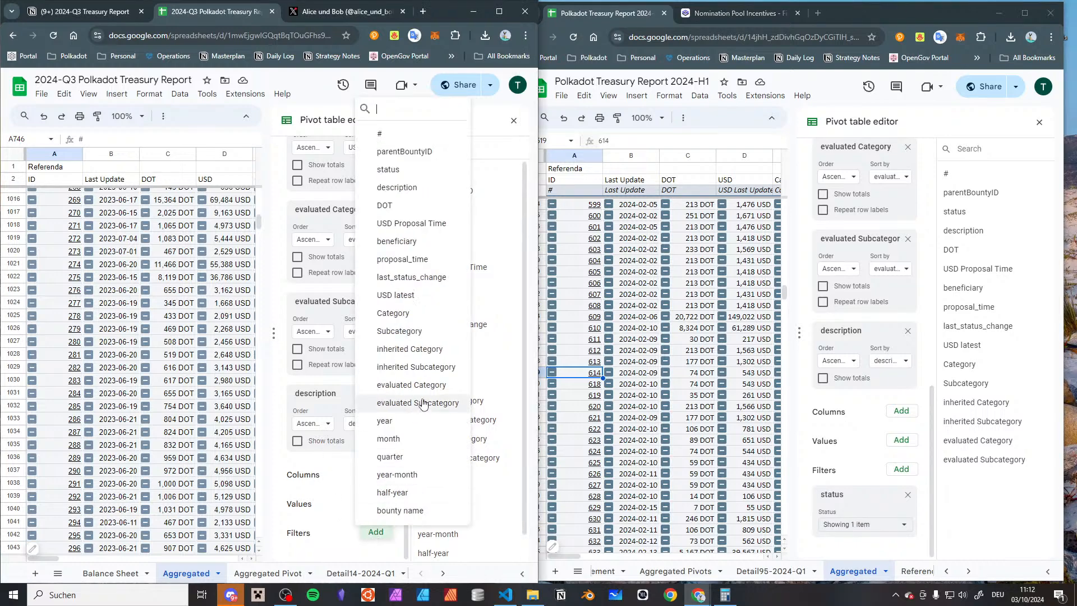
pyautogui.click(421, 169)
pyautogui.click(357, 527)
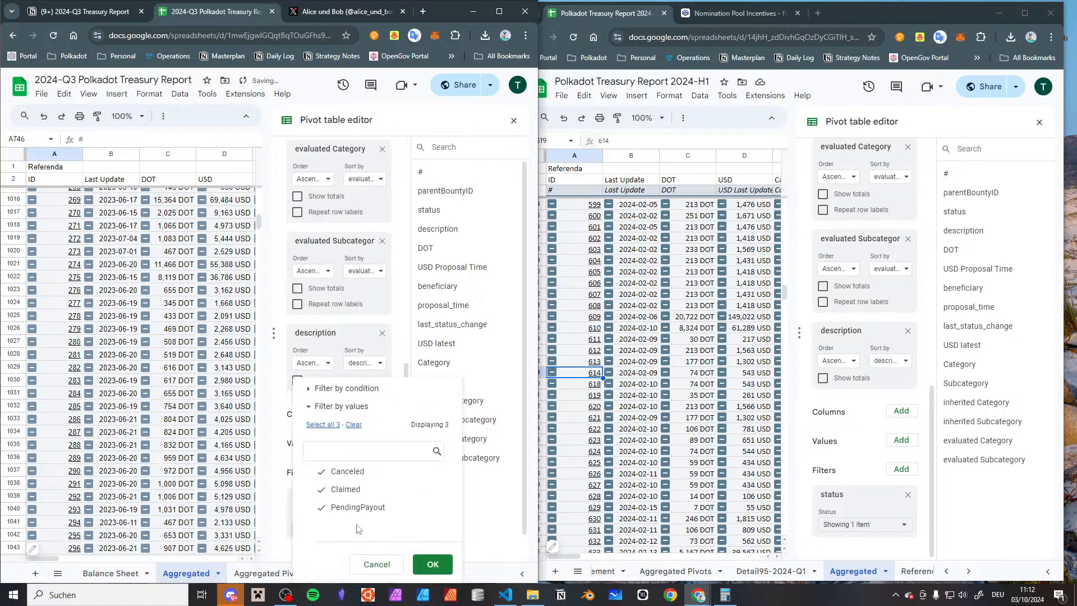
pyautogui.click(344, 506)
pyautogui.click(340, 472)
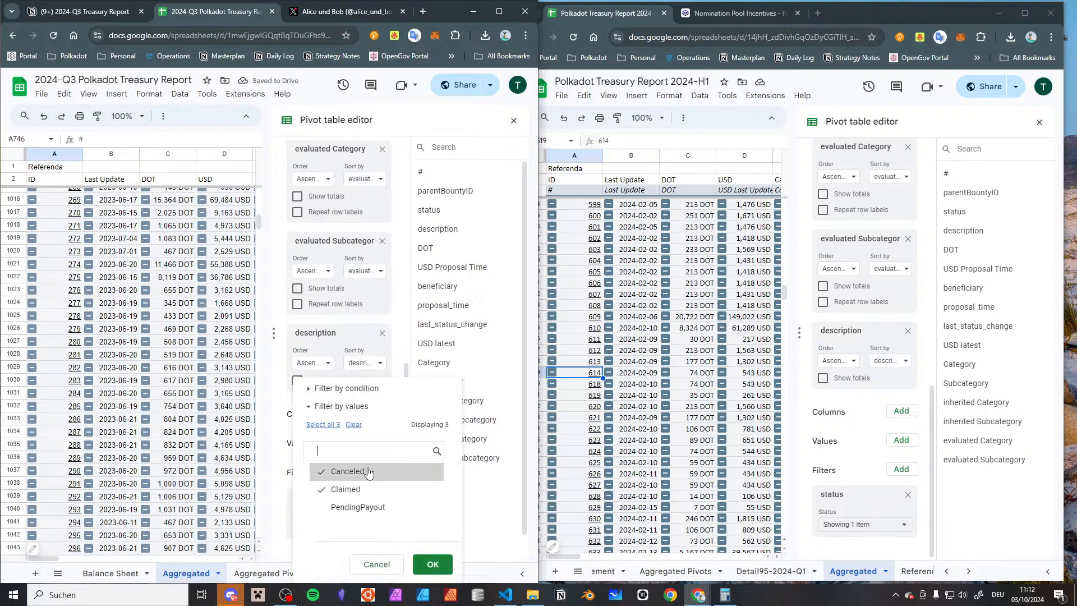
pyautogui.click(432, 564)
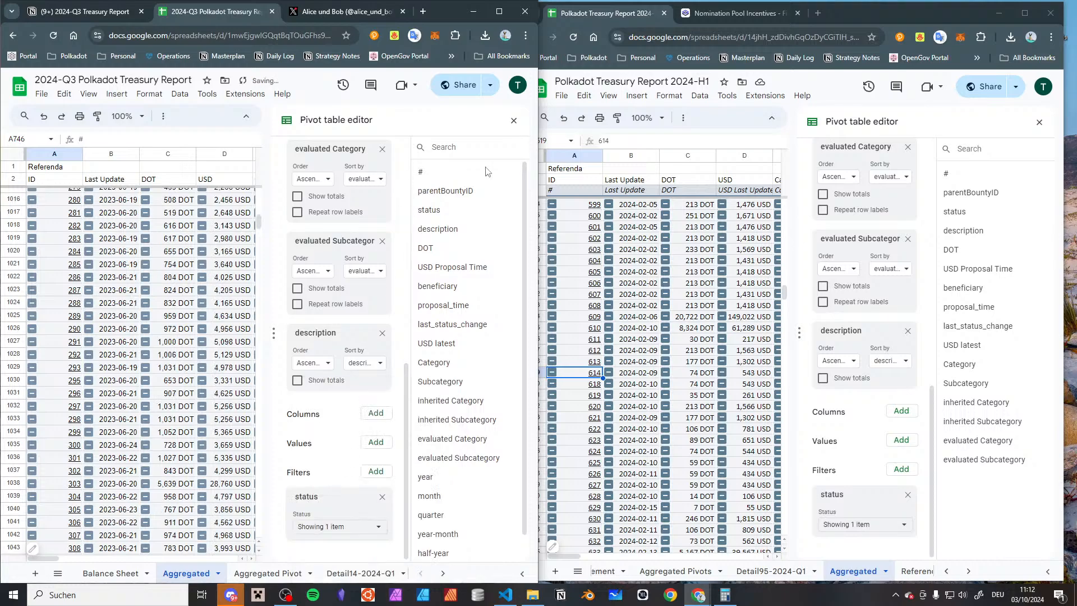
pyautogui.click(513, 120)
# Compare the quarterly spend totals in the 2024-Q3 report's Aggregated Pivot with the 2024-H1 report's Aggregated Pivots, checking 2023-Q3 and 2024-Q1
pyautogui.scroll(-20, 162, 404)
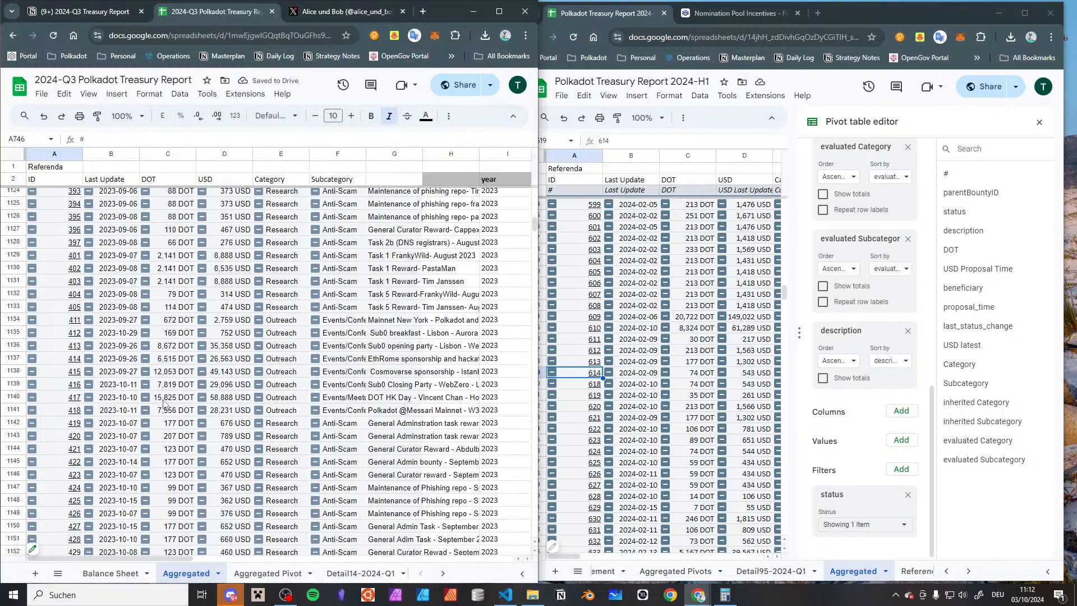
pyautogui.scroll(-20, 163, 403)
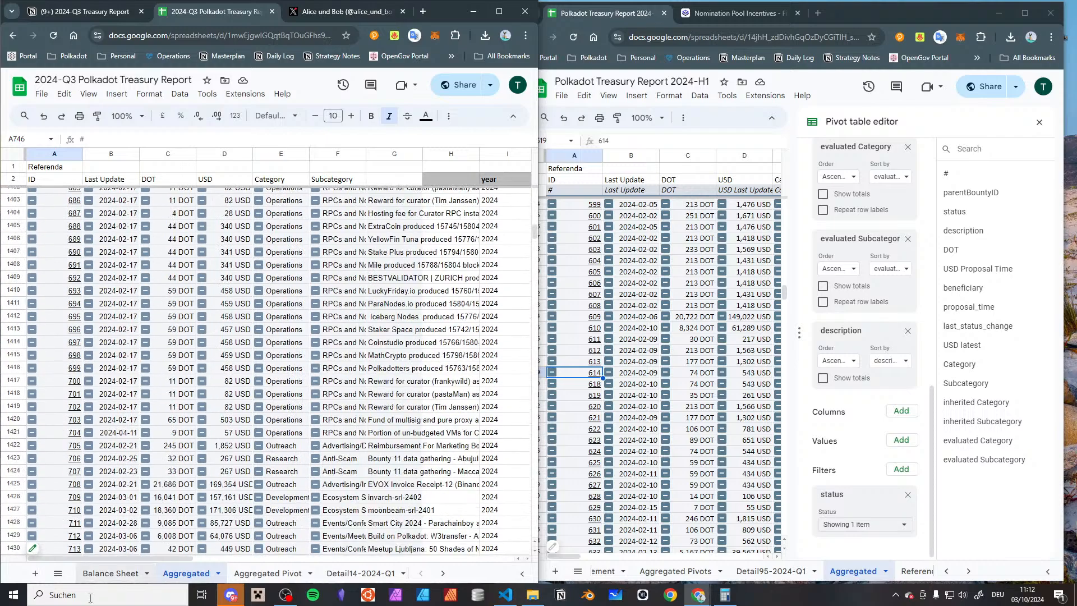
pyautogui.click(133, 573)
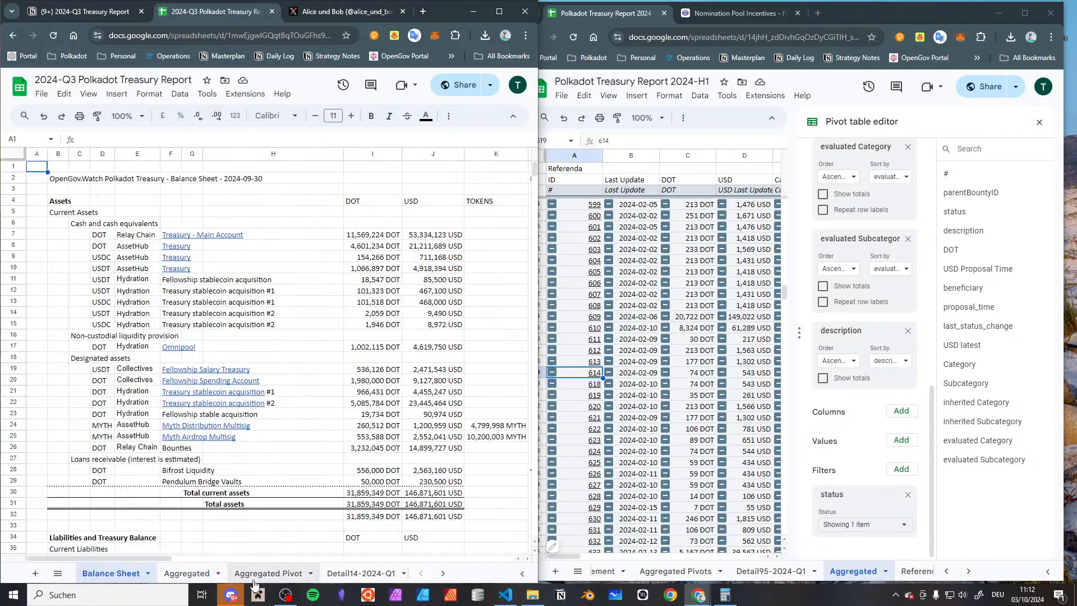
pyautogui.click(298, 573)
pyautogui.scroll(-3, 349, 579)
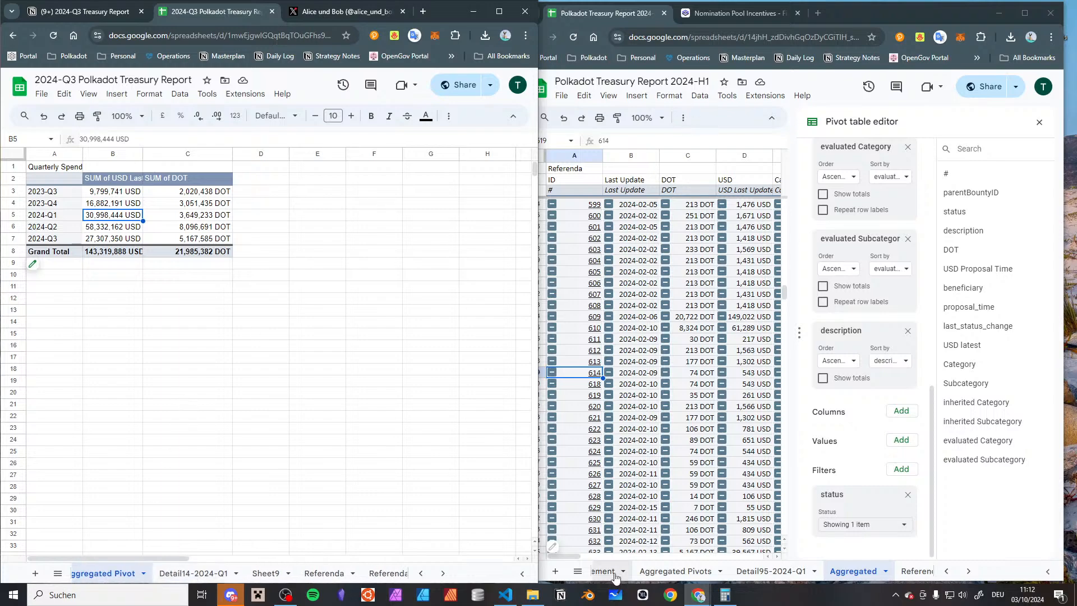
pyautogui.click(670, 571)
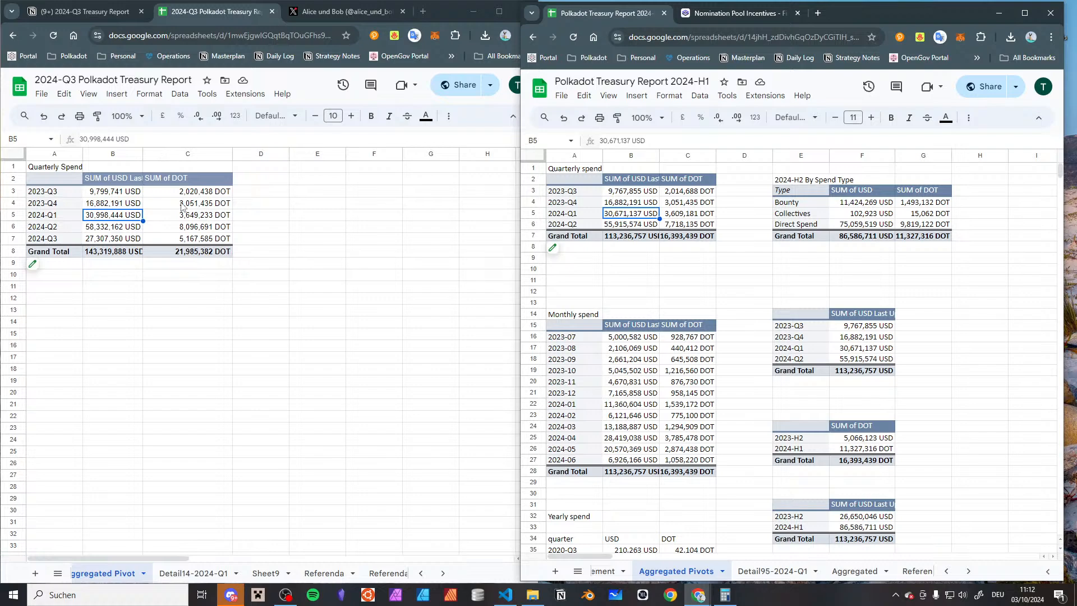
pyautogui.click(117, 194)
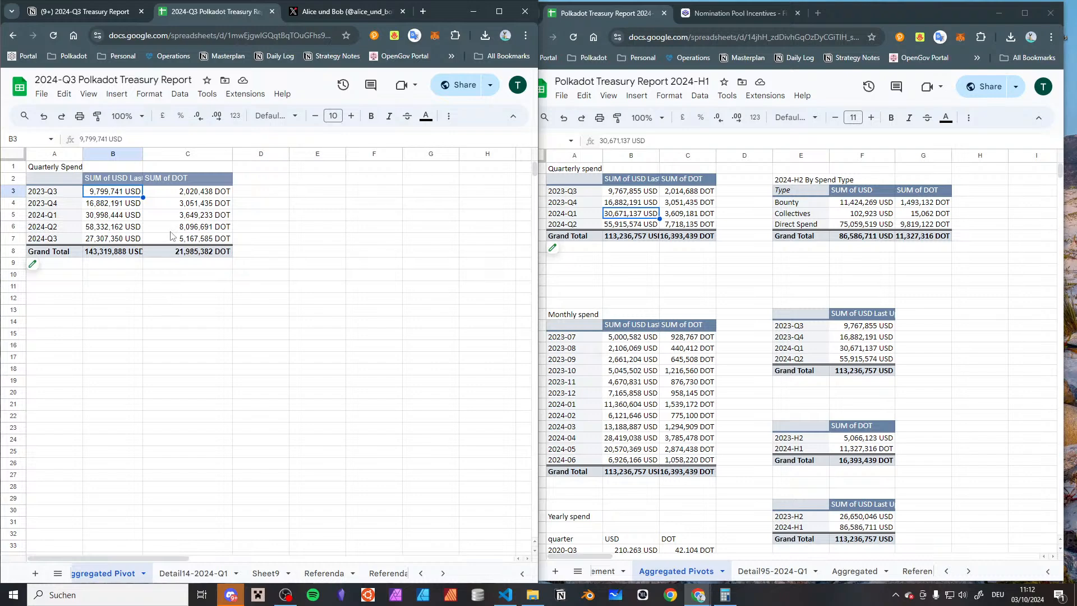
pyautogui.click(116, 217)
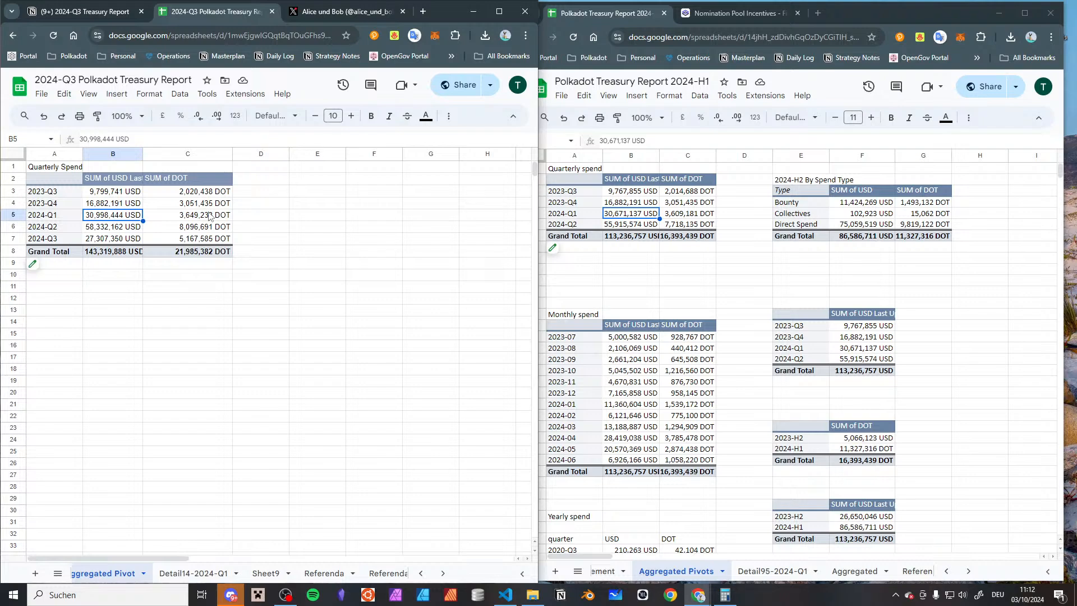
# Delete the old Detail95-2024-Q1 sheet from the 2024-H1 report
pyautogui.click(210, 217)
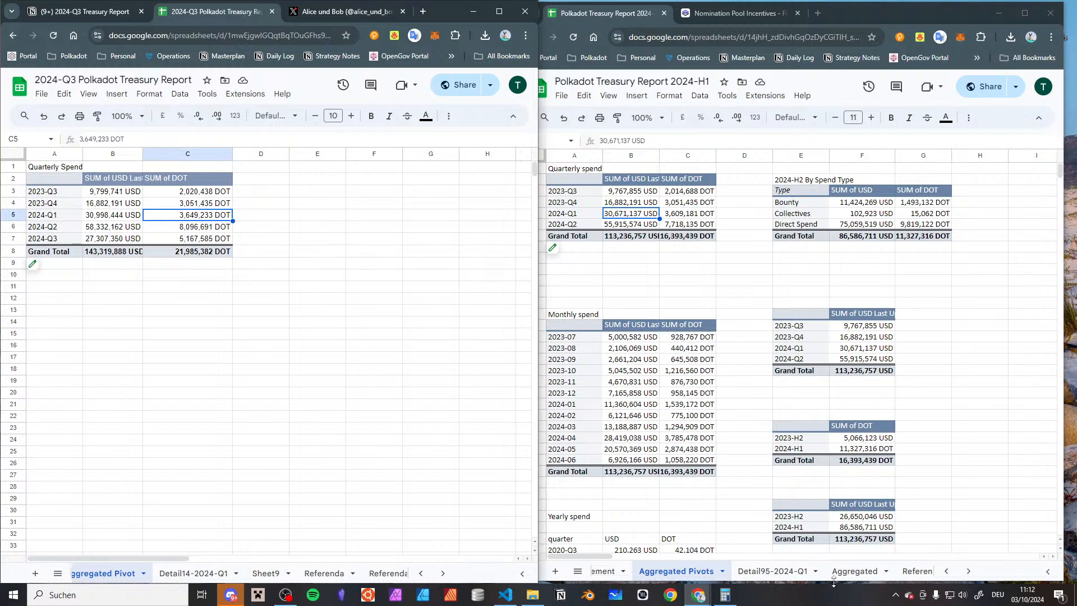
pyautogui.click(814, 572)
pyautogui.click(816, 573)
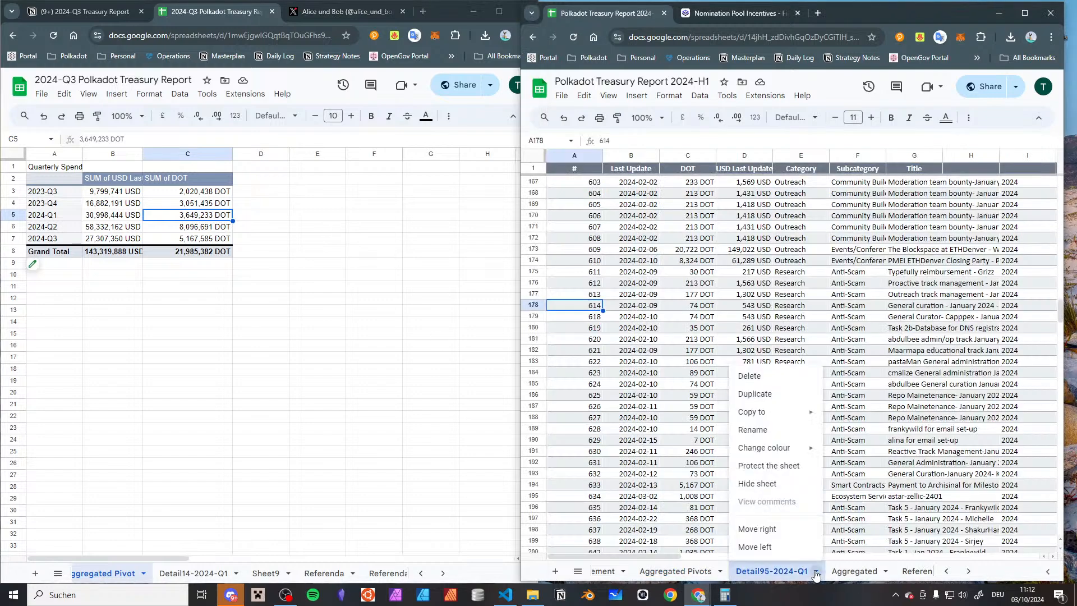
pyautogui.click(782, 374)
pyautogui.click(914, 349)
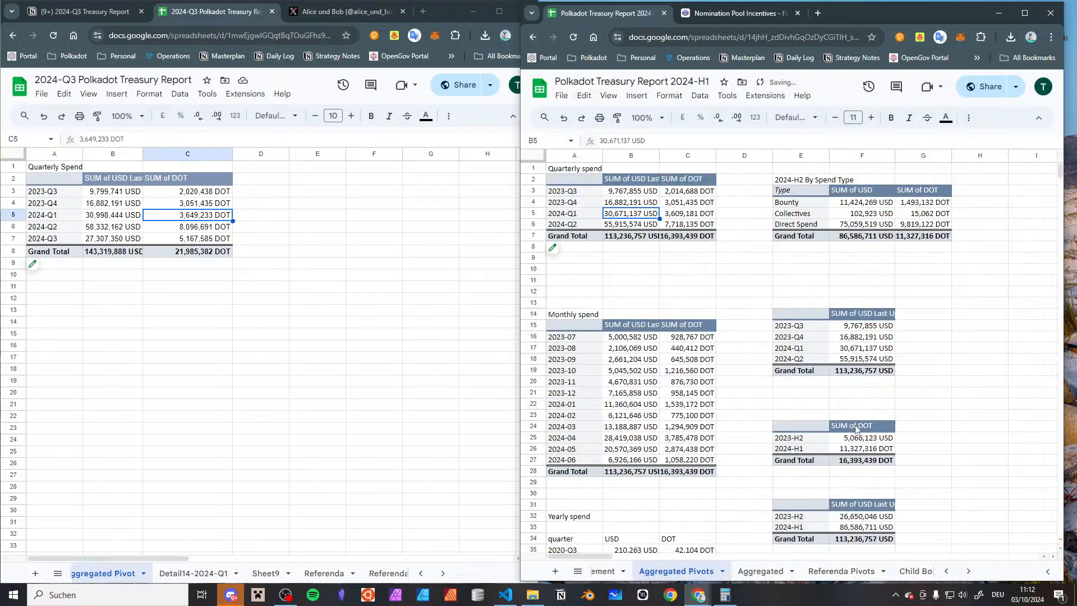
# Delete the old Detail14-2024-Q1 sheet from the 2024-Q3 report
pyautogui.click(213, 571)
pyautogui.click(236, 573)
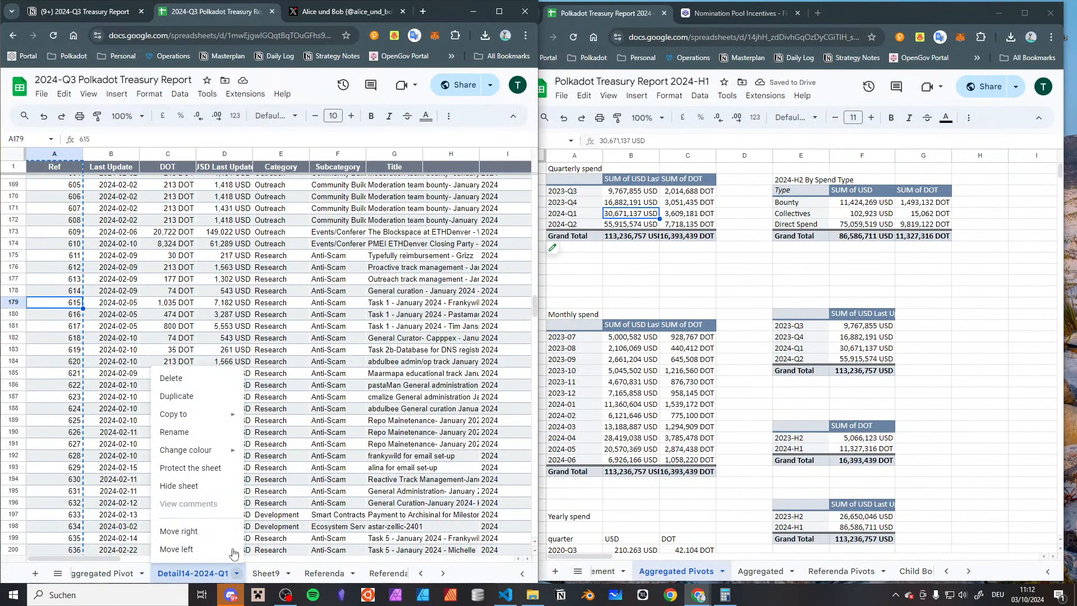
pyautogui.click(209, 384)
pyautogui.click(402, 357)
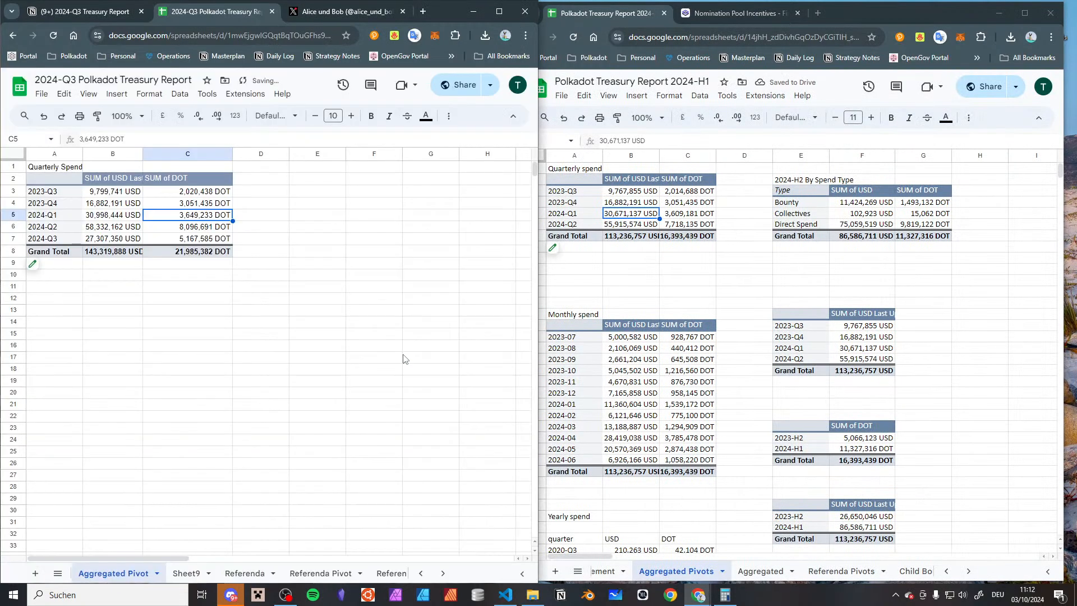
# Generate fresh detail sheets for the 2024-Q1 USD totals from the quarterly spend pivots of both the 2024-Q3 and 2024-H1 reports
pyautogui.click(90, 222)
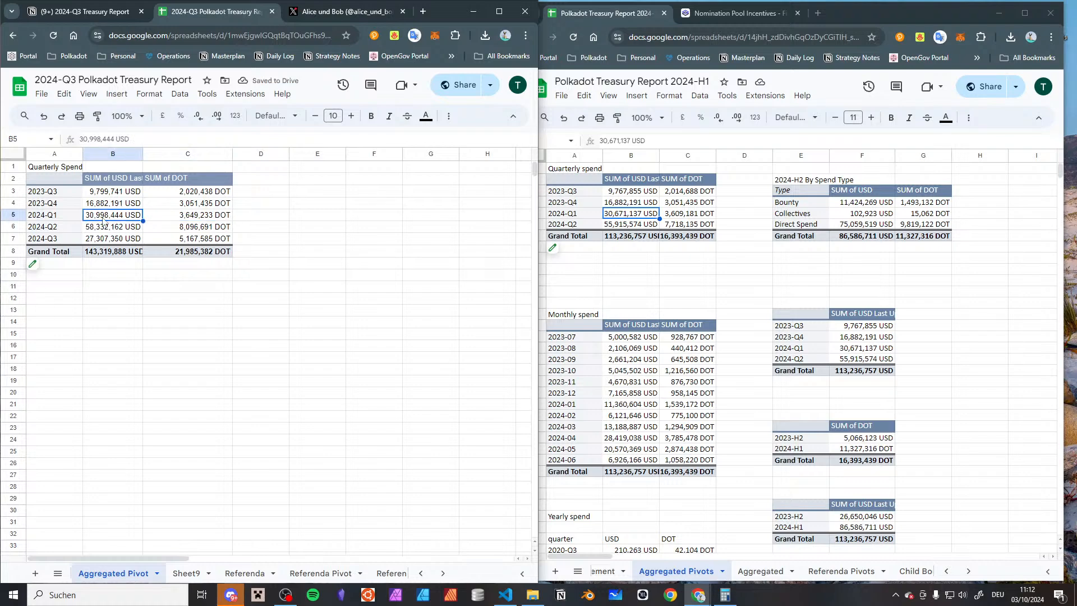
pyautogui.doubleClick(104, 220)
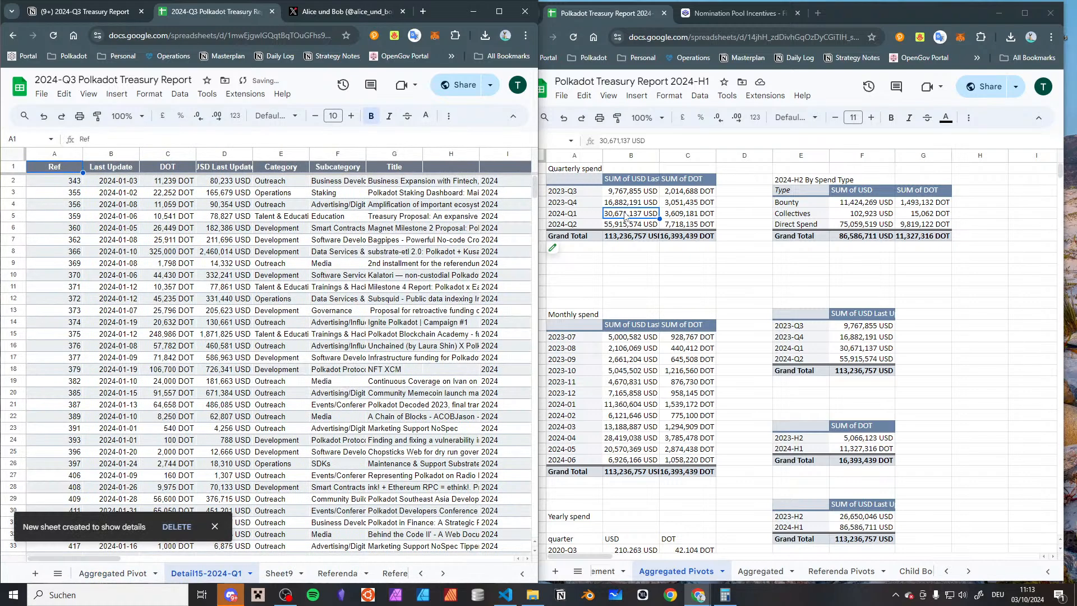
pyautogui.doubleClick(625, 215)
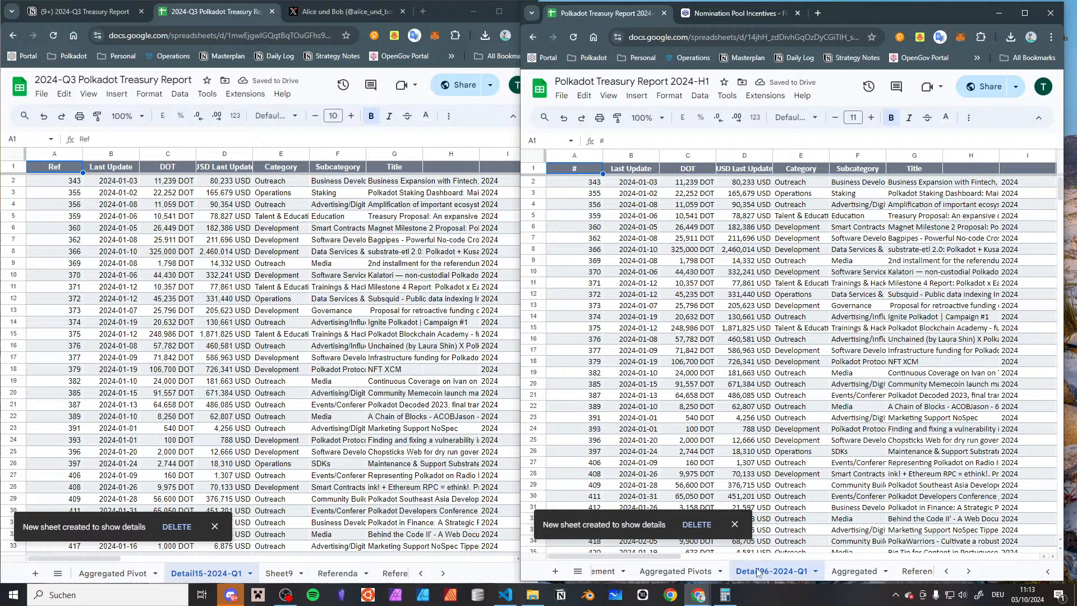
# Clear the old reference numbers from columns A and B of Sheet9 in the 2024-Q3 report
pyautogui.click(279, 572)
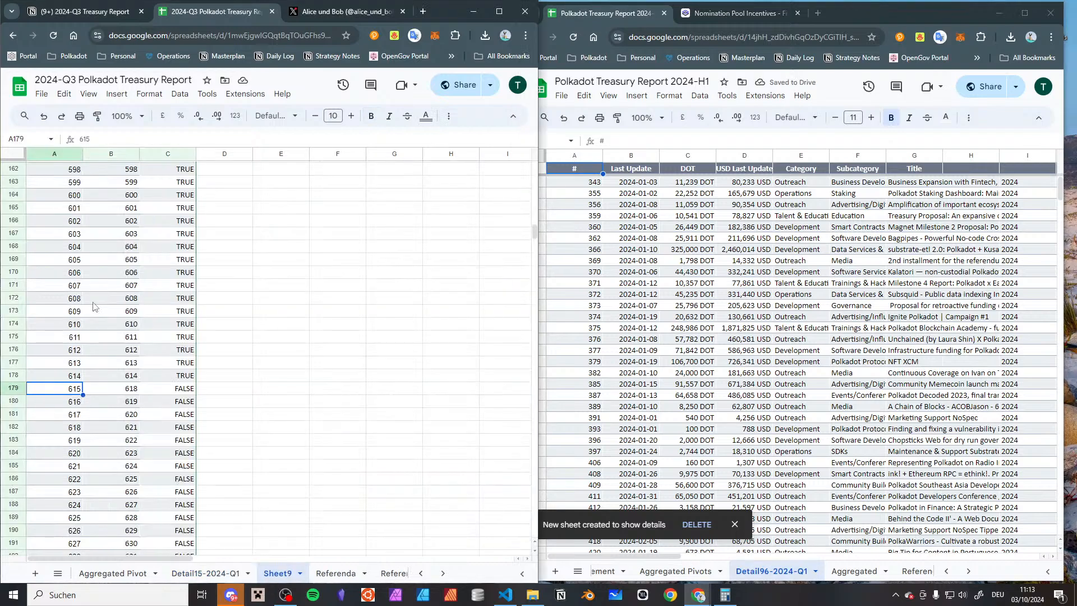
pyautogui.click(64, 154)
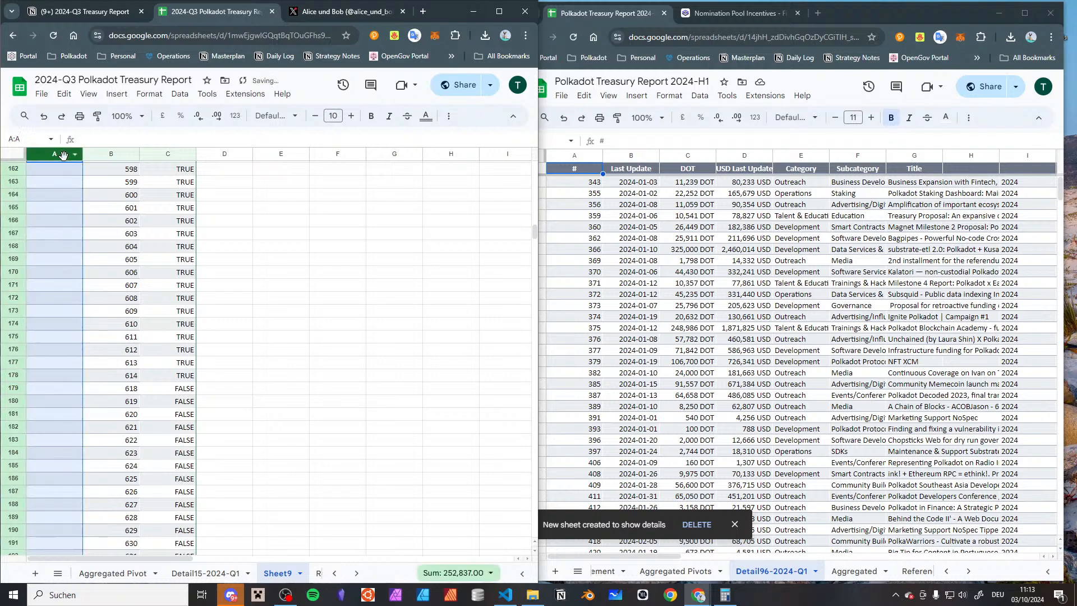
pyautogui.press('Delete')
pyautogui.scroll(1, 63, 154)
pyautogui.click(113, 153)
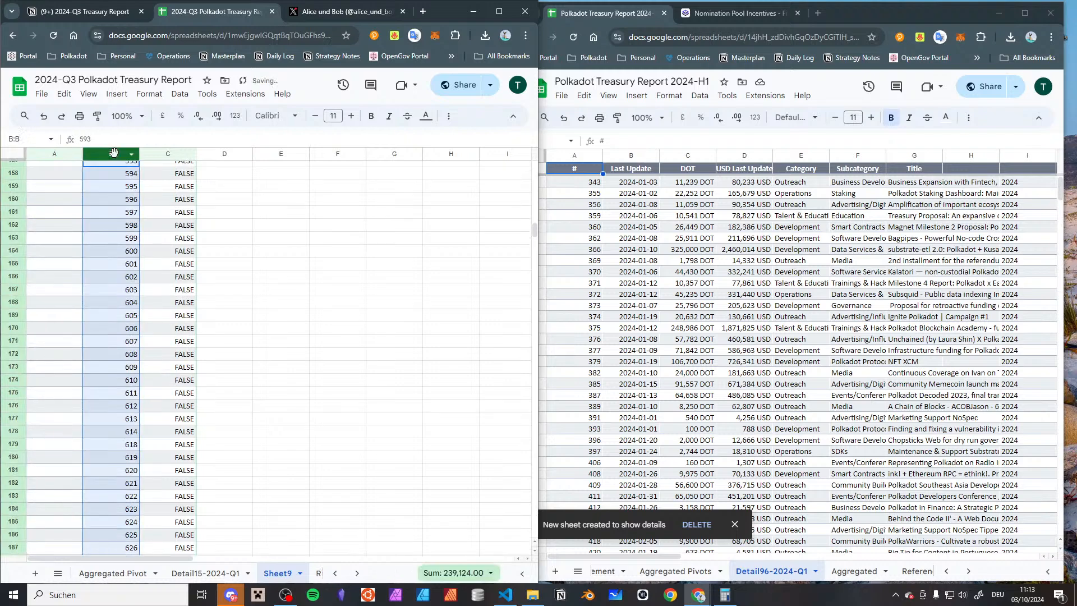
pyautogui.press('Delete')
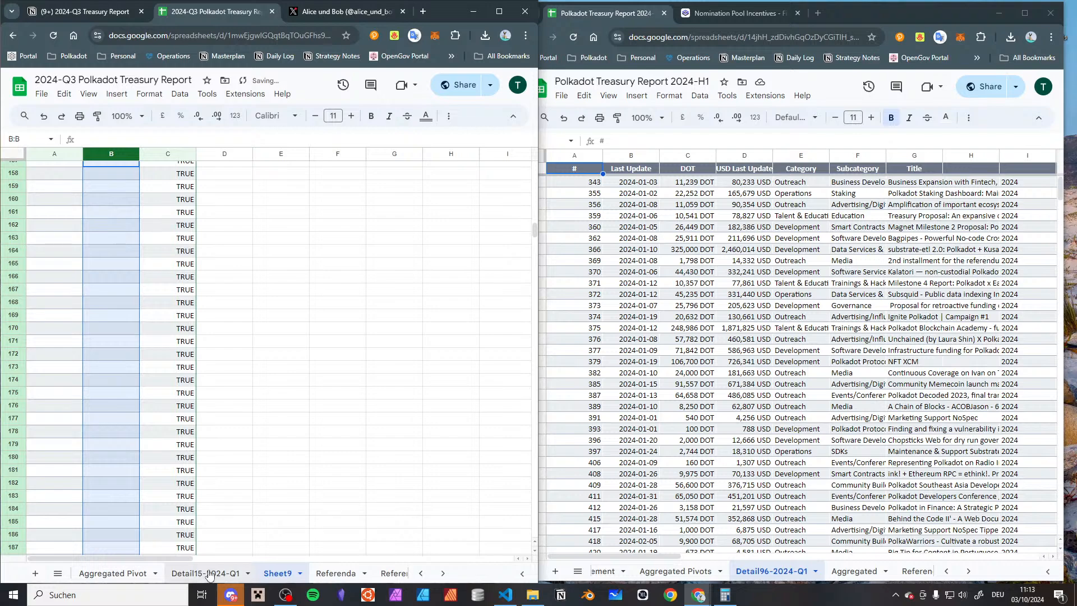
# Copy the Ref column of the 2024-Q3 report's Detail15-2024-Q1 sheet into column A of Sheet9
pyautogui.click(205, 573)
pyautogui.click(51, 155)
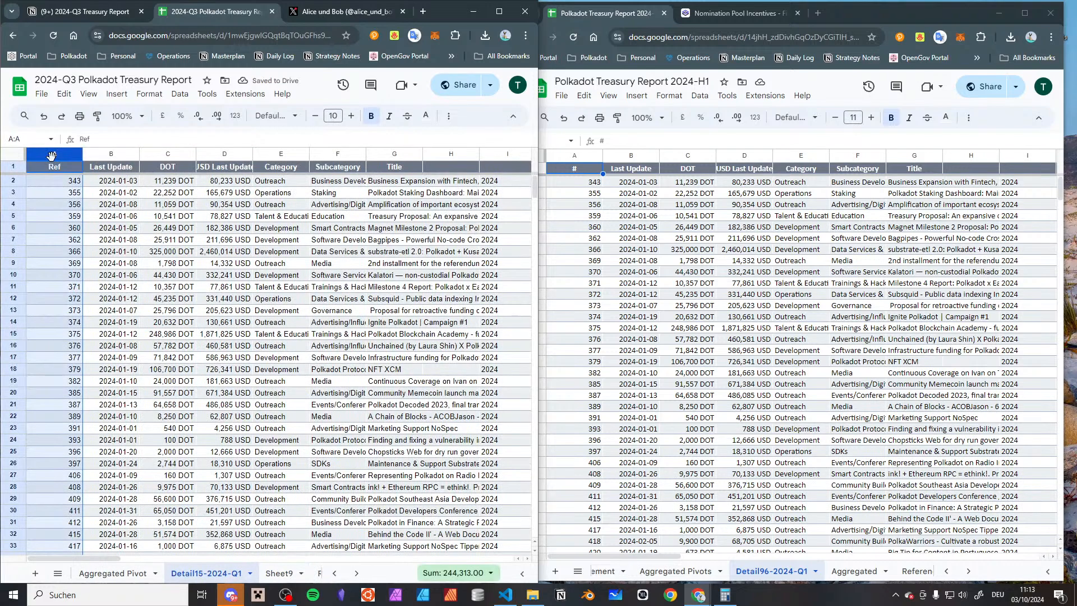
pyautogui.click(278, 572)
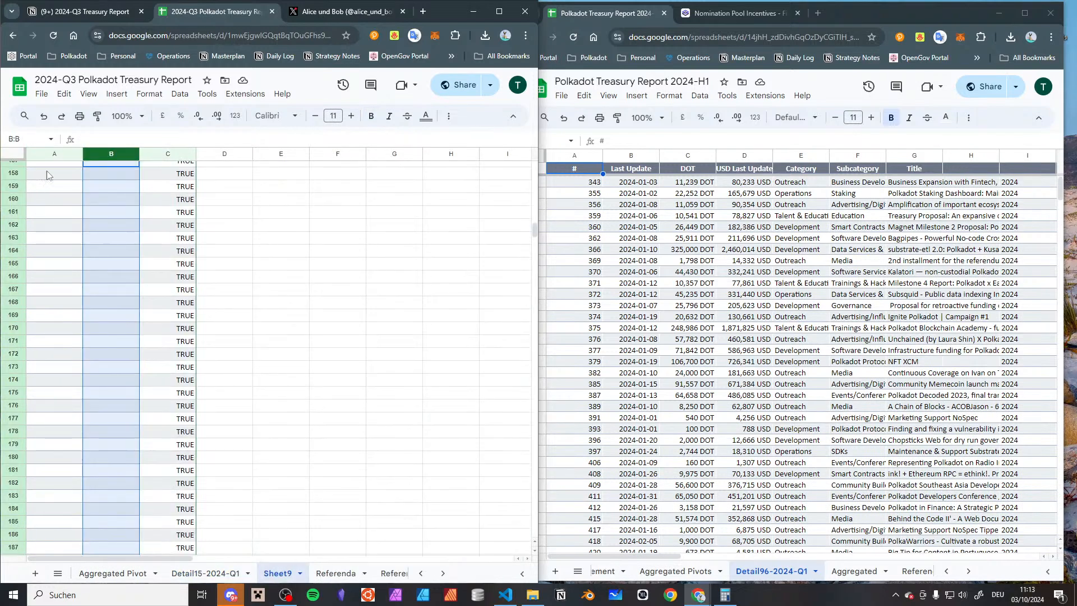
pyautogui.click(56, 157)
pyautogui.hotkey('ctrl', 'v')
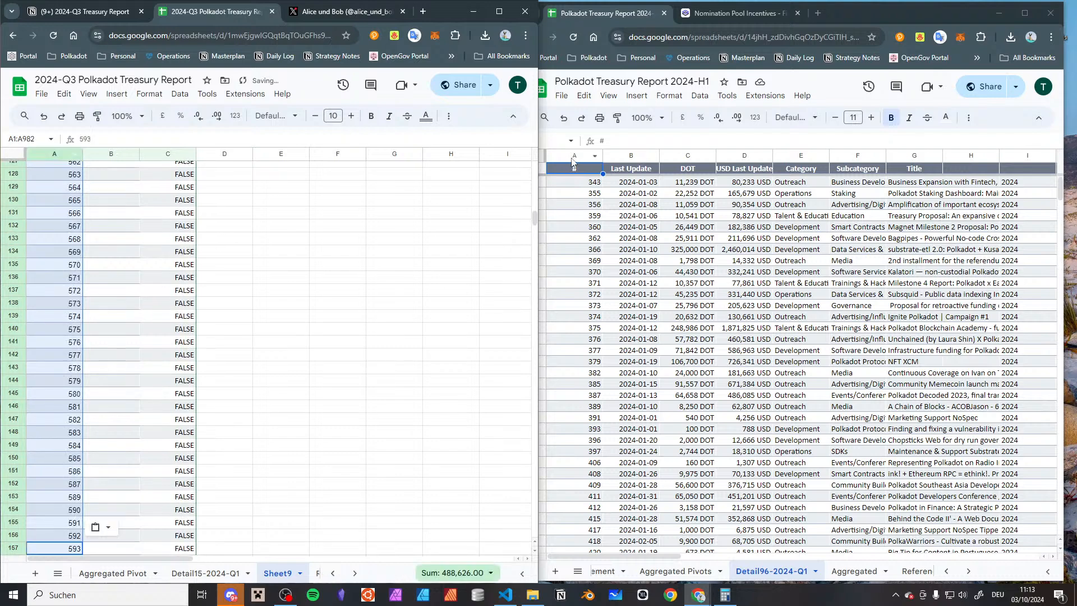
# Copy the # column of the 2024-H1 report's Detail96-2024-Q1 sheet into column B of Sheet9
pyautogui.click(571, 159)
pyautogui.click(105, 157)
pyautogui.hotkey('ctrl', 'v')
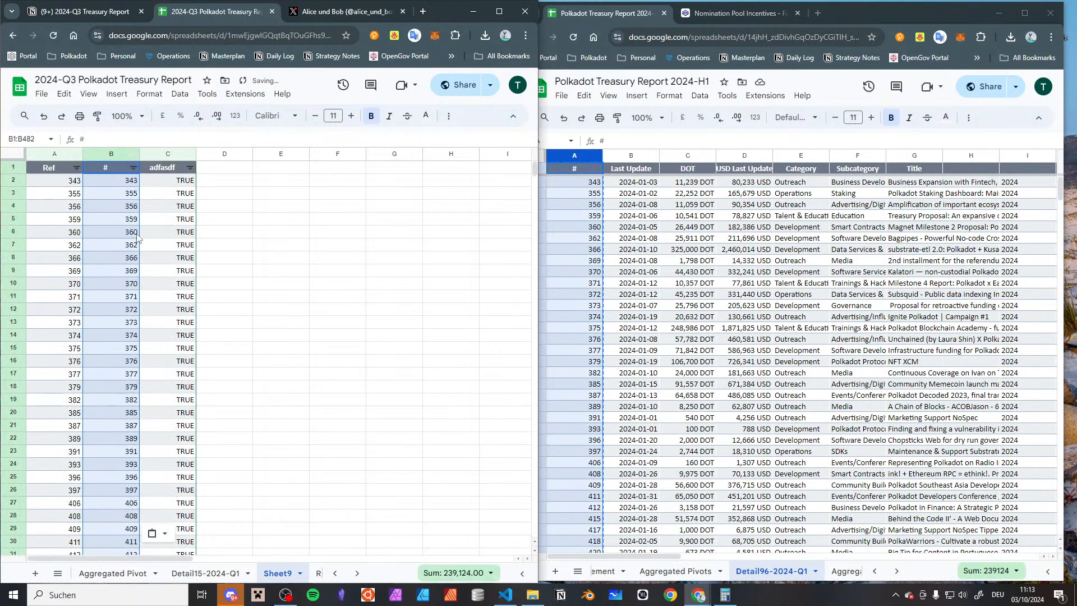
# Find the first row in Sheet9 where the two reference columns differ and select its column A entry
pyautogui.scroll(-20, 143, 235)
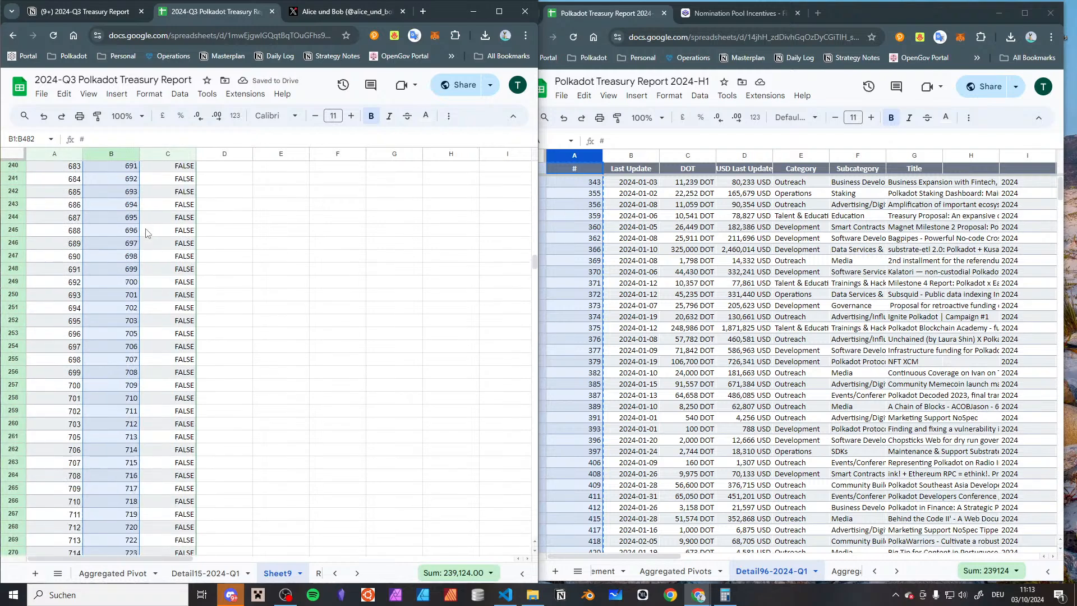
pyautogui.scroll(5, 150, 246)
pyautogui.scroll(5, 148, 261)
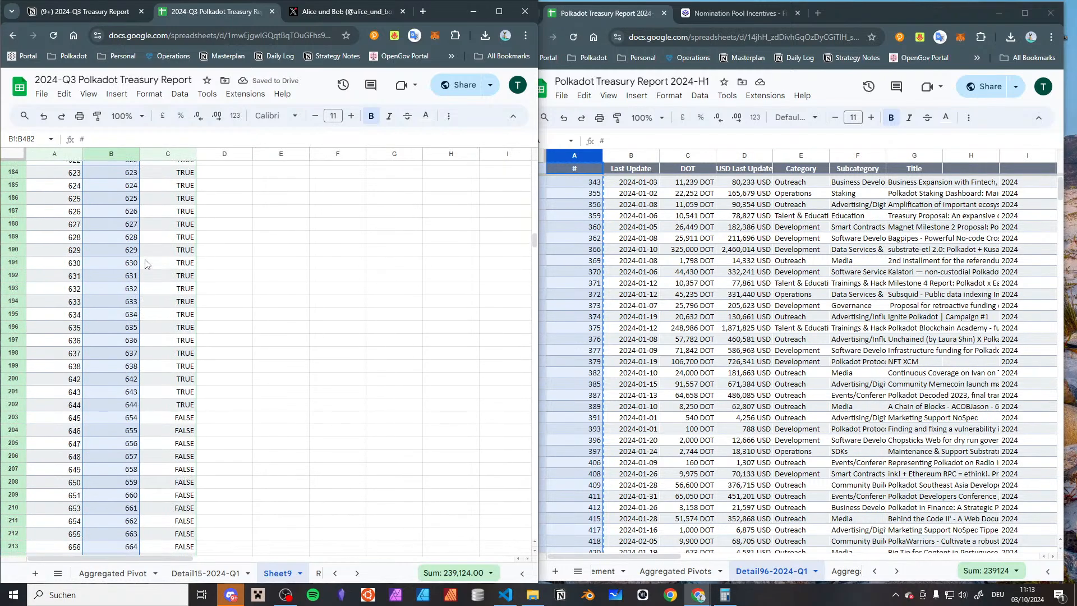
pyautogui.click(178, 418)
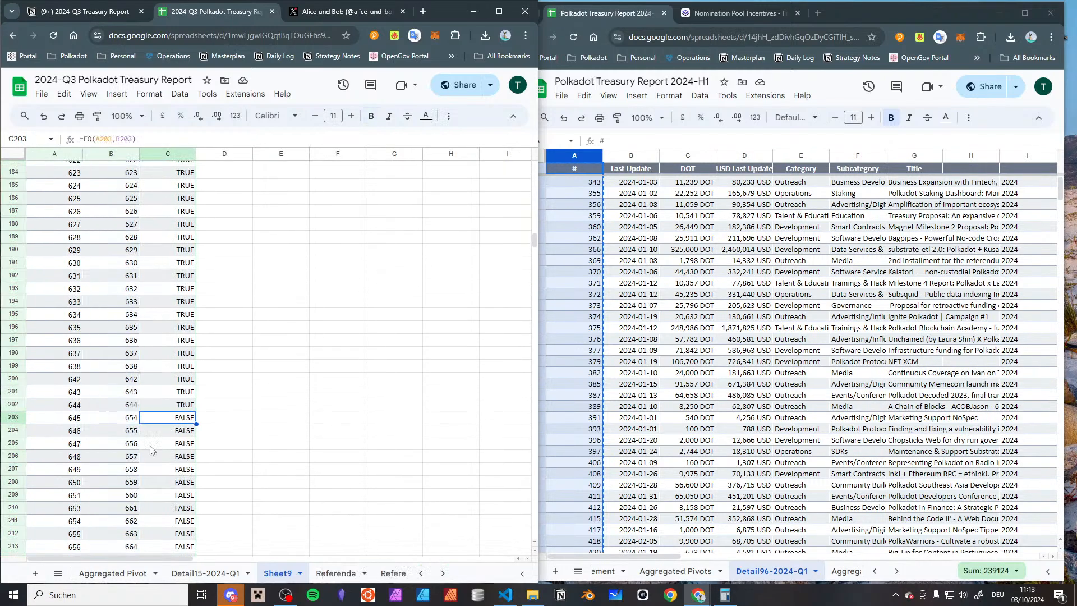
pyautogui.press('Left')
pyautogui.press('Left')
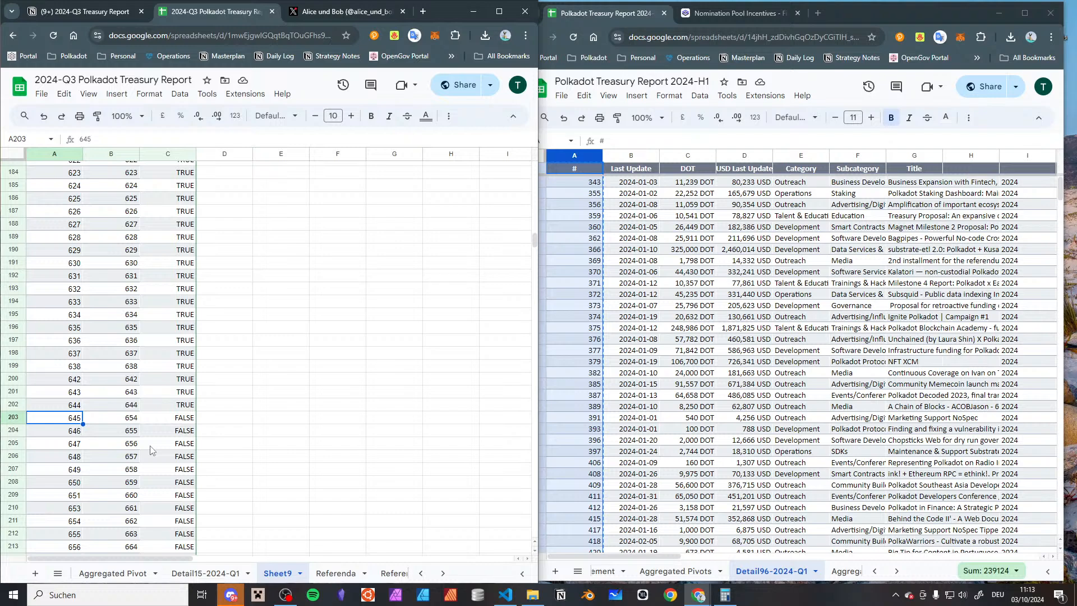
# Locate reference 645 in the 2024-Q3 report's Detail15-2024-Q1 sheet and select its Ref cell
pyautogui.click(208, 572)
pyautogui.scroll(-20, 121, 329)
pyautogui.scroll(-17, 121, 329)
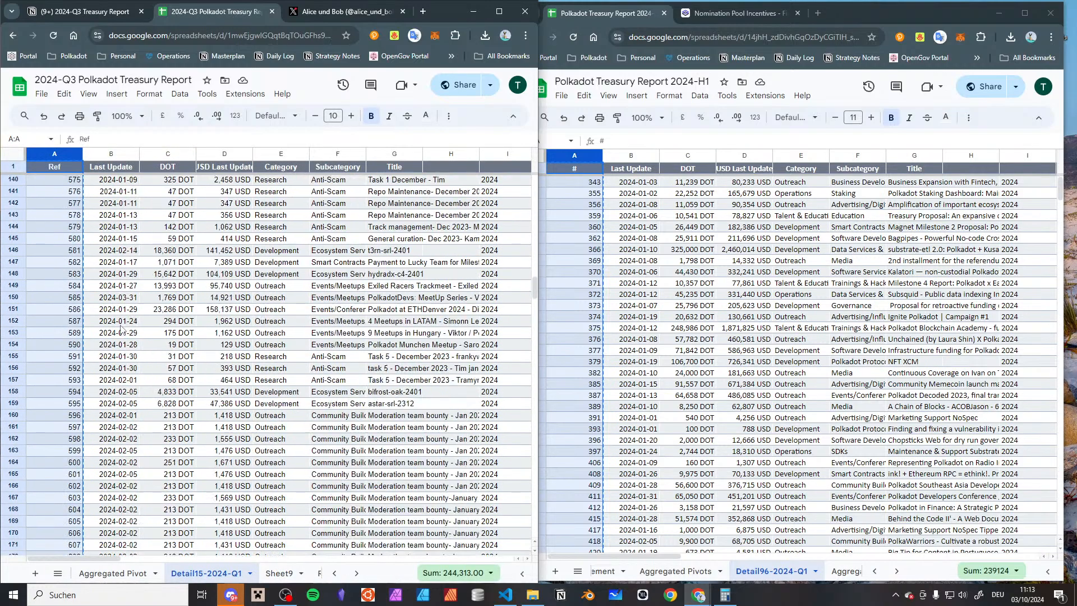
pyautogui.click(102, 354)
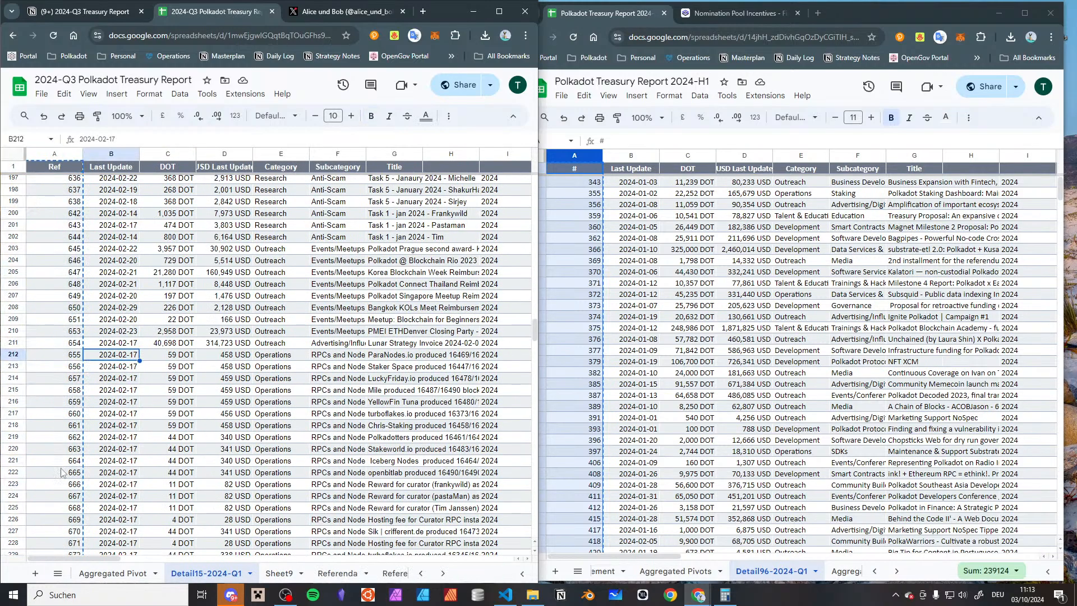
pyautogui.press('Up')
pyautogui.press('Up')
pyautogui.press('Up')
pyautogui.press('Up')
pyautogui.press('Up')
pyautogui.press('Up')
pyautogui.press('Up')
pyautogui.press('Up')
pyautogui.press('Up')
pyautogui.press('Left')
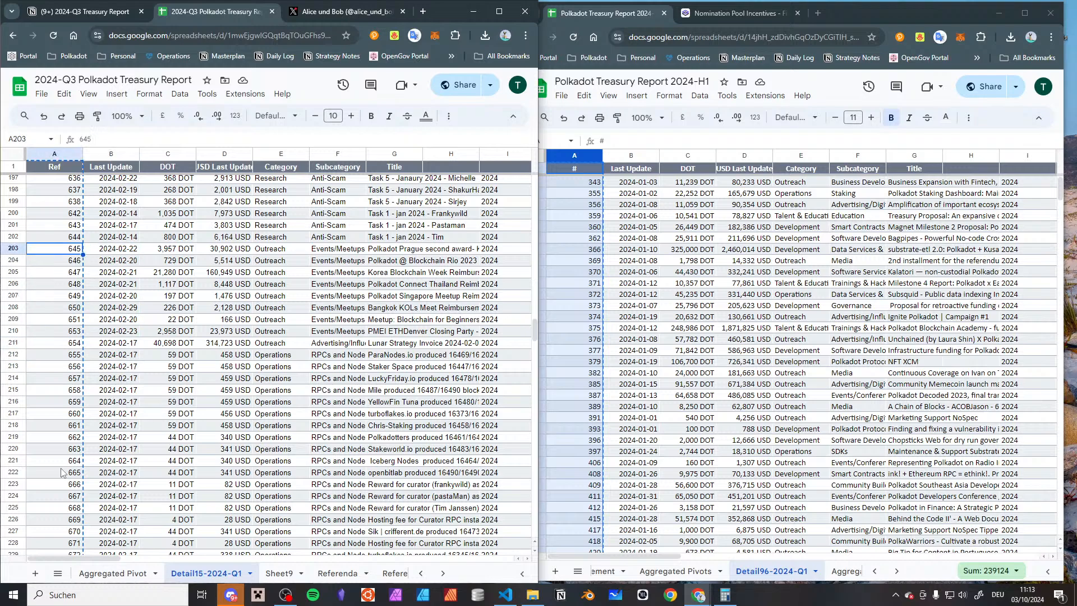
# Check the title of the entry with reference 645 and return to its Ref cell
pyautogui.press('Right')
pyautogui.press('Right')
pyautogui.press('Right')
pyautogui.press('Right')
pyautogui.press('Right')
pyautogui.press('Right')
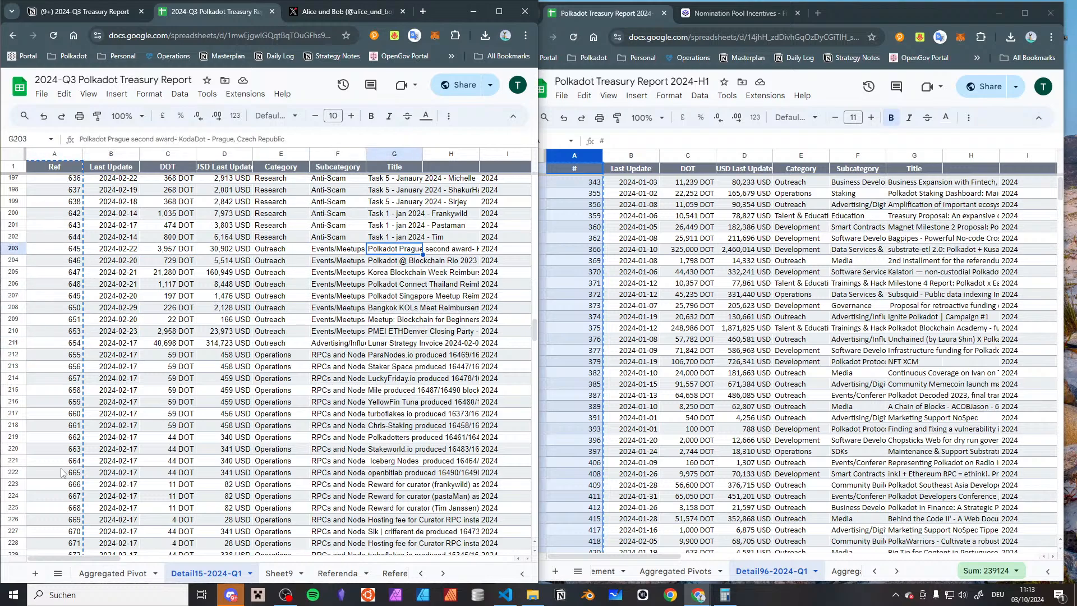
pyautogui.press('Left')
pyautogui.press('Left')
pyautogui.press('Left')
pyautogui.press('Left')
pyautogui.press('Left')
pyautogui.press('Left')
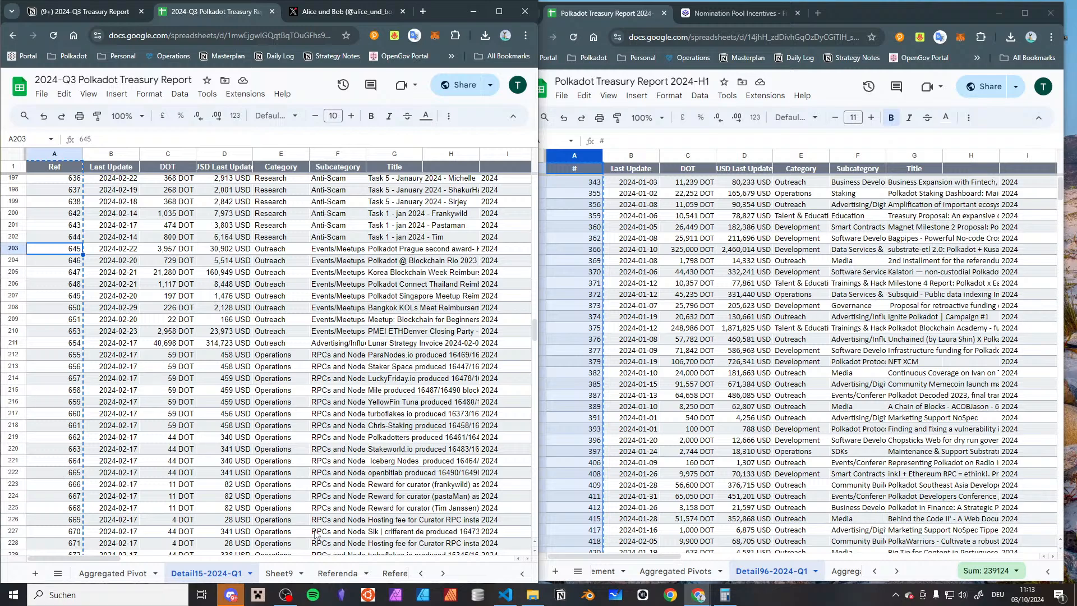
# Look up number 645 in the 2024-H1 report's Child Bounties sheet and select its parent bounty cell
pyautogui.scroll(-3, 779, 572)
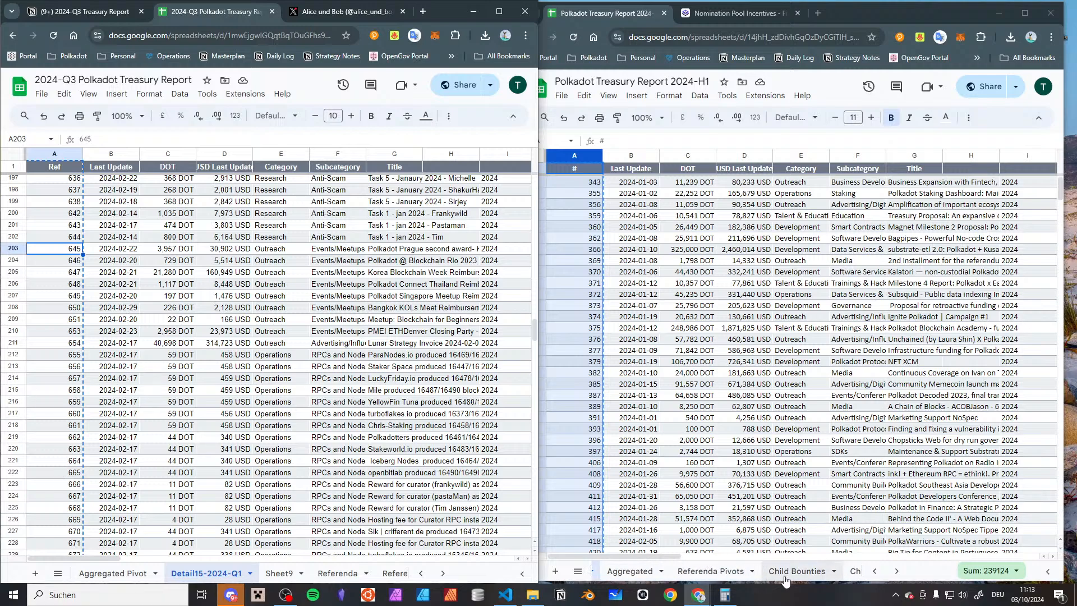
pyautogui.click(786, 572)
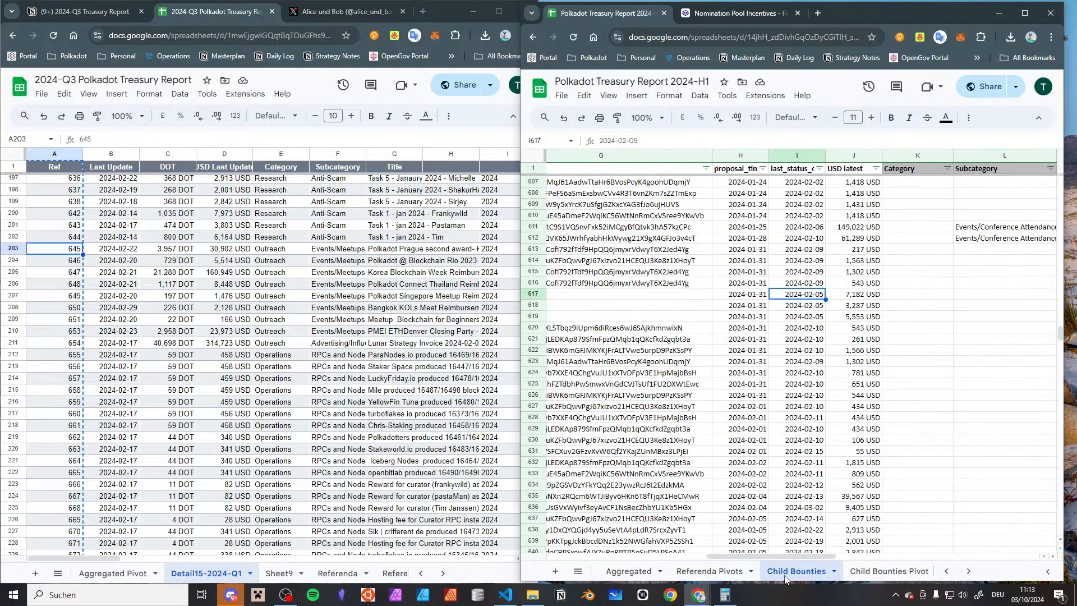
pyautogui.hscroll(-5, 742, 391)
pyautogui.scroll(-10, 667, 337)
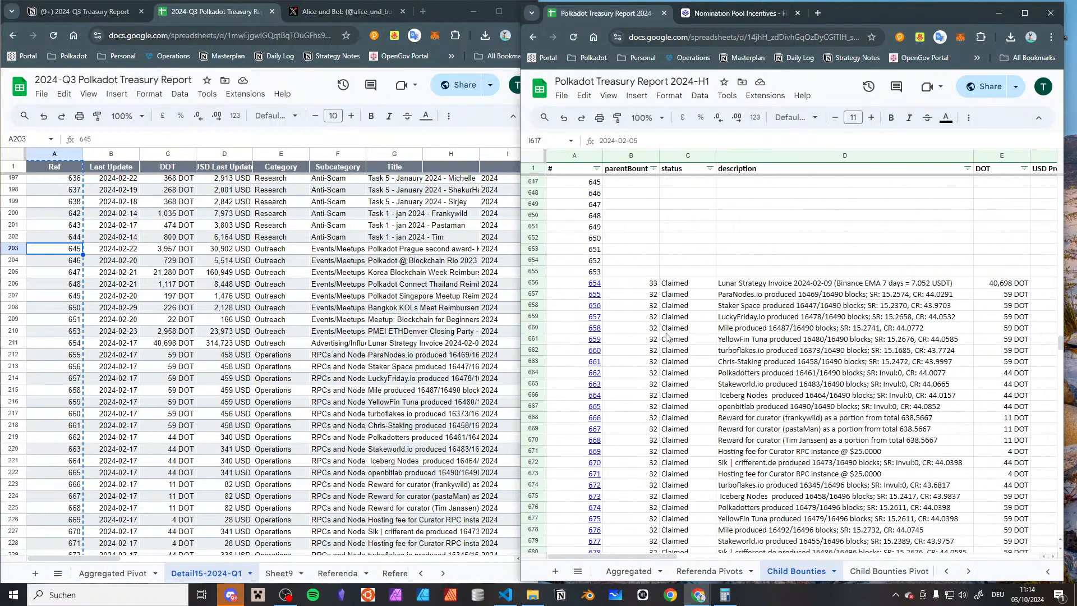
pyautogui.scroll(5, 666, 336)
pyautogui.click(639, 350)
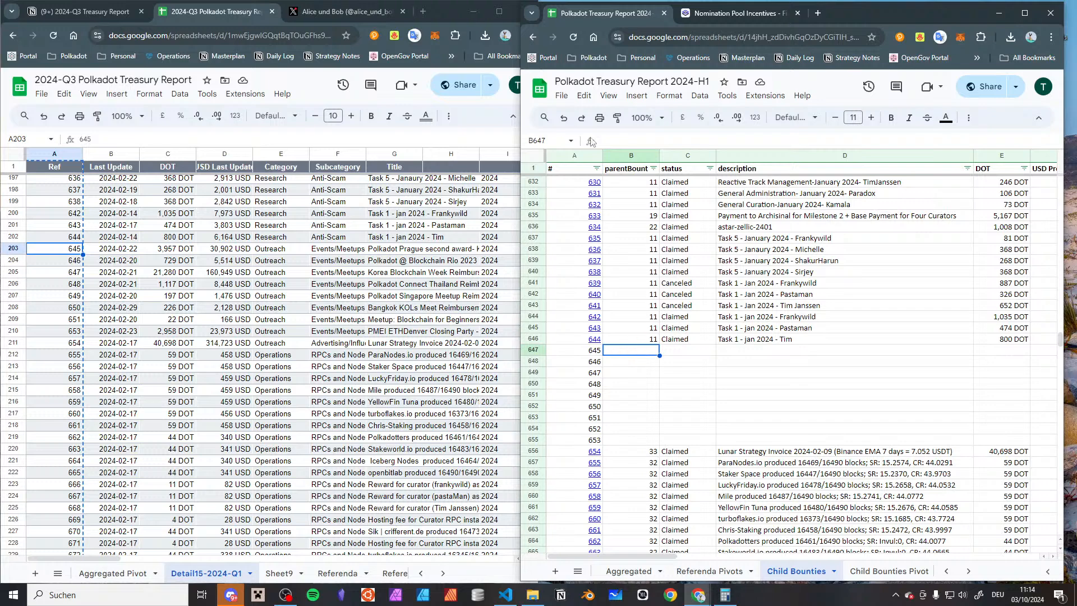
# Open the 2024-Q3 report's Aggregated Pivot sheet and switch to the 2024-Q3 Treasury Report page in Notion
pyautogui.click(120, 573)
pyautogui.scroll(3, 121, 572)
pyautogui.moveTo(124, 0); pyautogui.dragTo(124, 1)
pyautogui.click(78, 20)
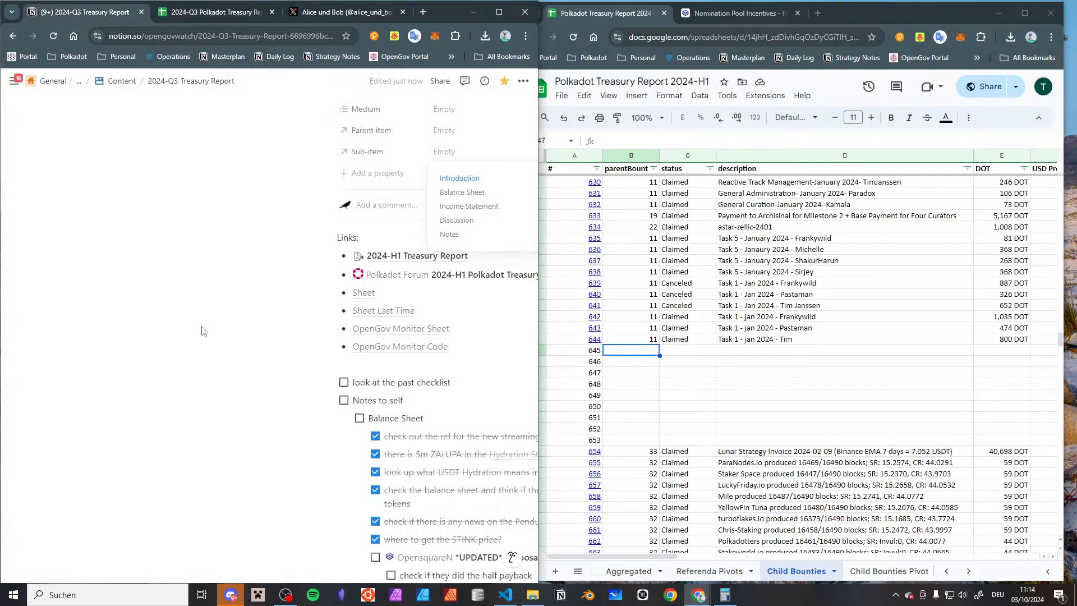
# Add an "Income Statement" bullet above "complaints" under Notes, with a nested note beginning "there were some child" about child bounties
pyautogui.scroll(-10, 213, 318)
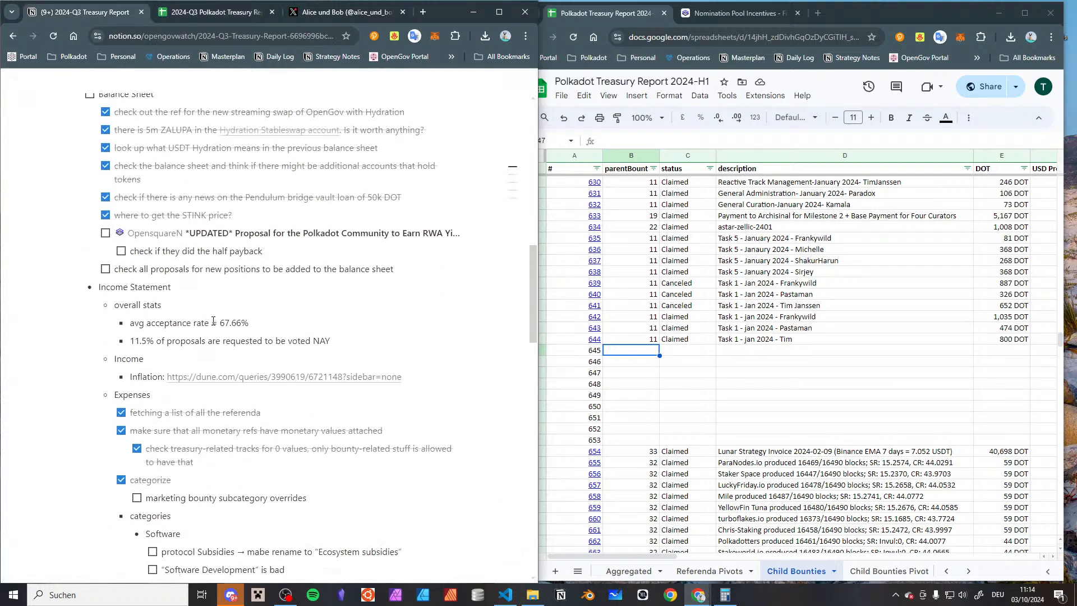
pyautogui.scroll(-4, 213, 321)
pyautogui.scroll(4, 213, 321)
pyautogui.scroll(-2, 212, 321)
pyautogui.scroll(-10, 212, 320)
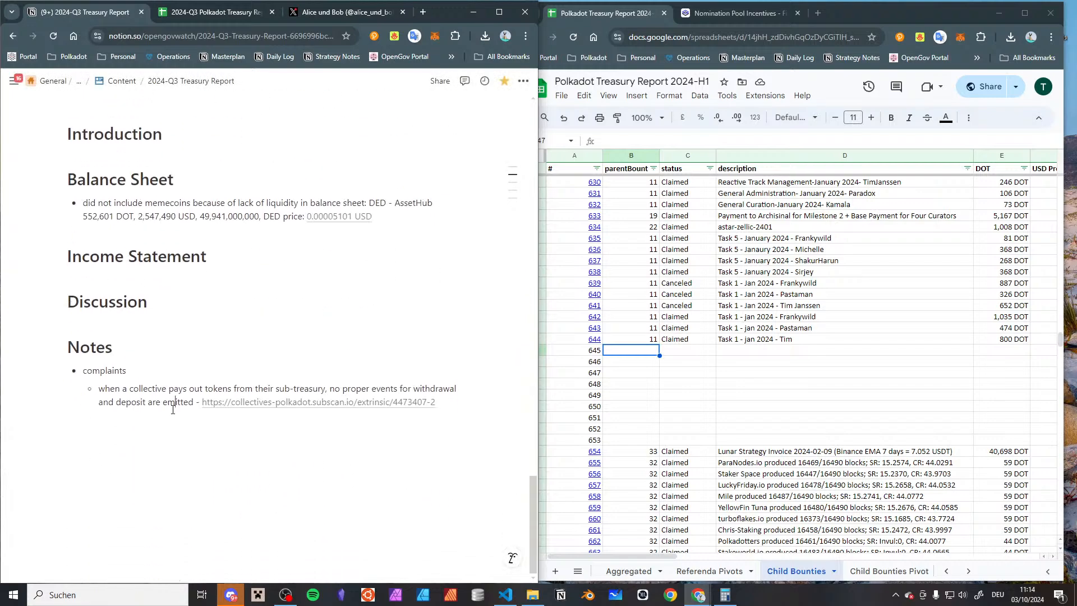
pyautogui.click(173, 410)
pyautogui.press('Up')
pyautogui.press('Up')
pyautogui.press('Home')
pyautogui.press('Return')
pyautogui.press('Up')
pyautogui.write('Income Statement')
pyautogui.press('Return')
pyautogui.press('Tab')
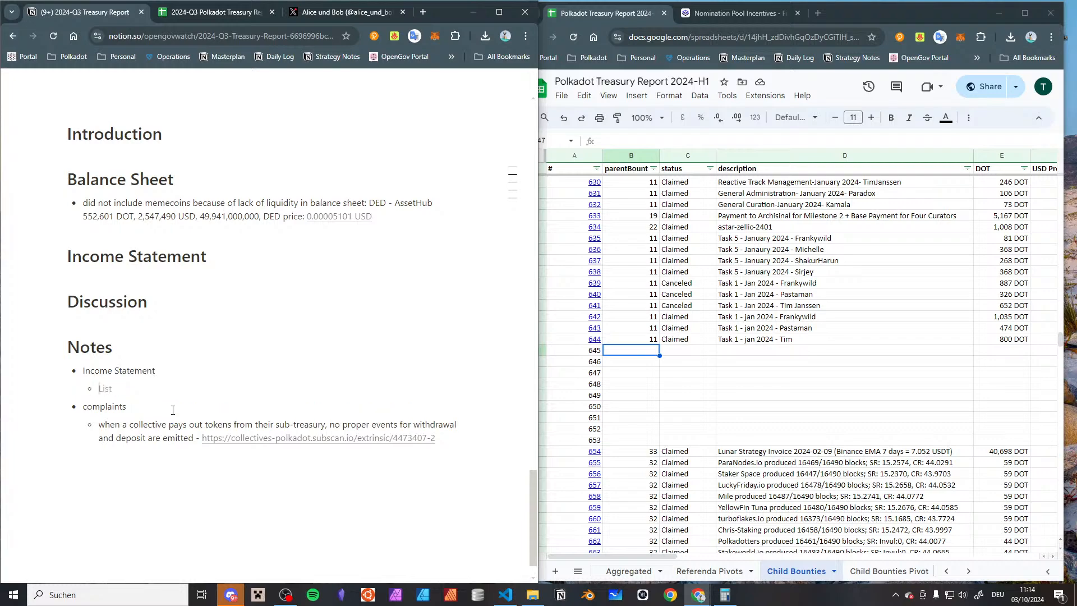
pyautogui.write('there were some child bvount')
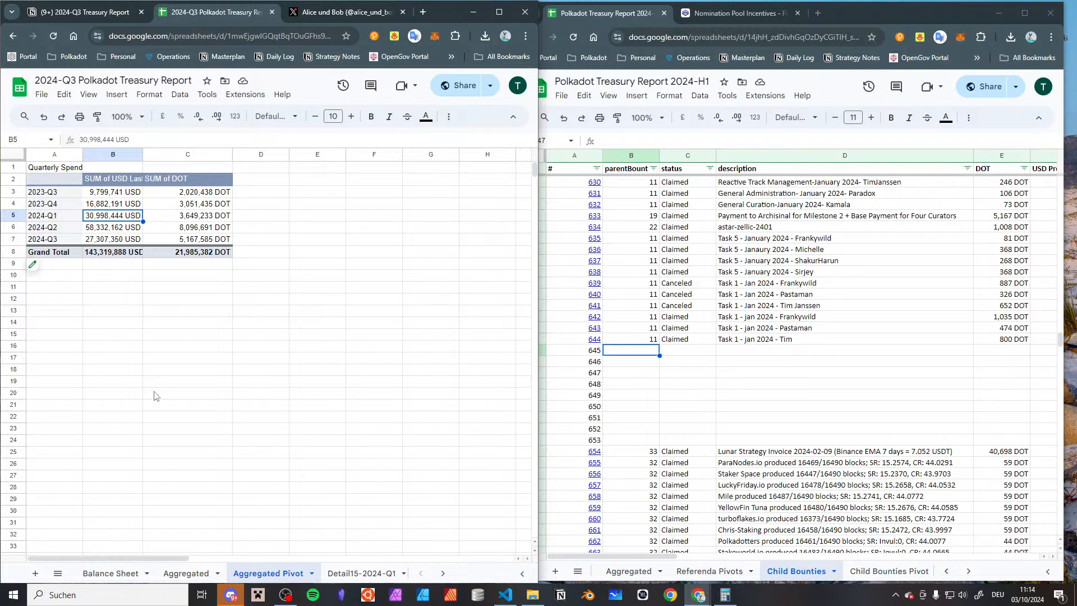
# Compare the 2024-Q2 USD spend in the 2024-Q3 report's Aggregated Pivot with the 2024-H1 report's Aggregated Pivots sheet
pyautogui.click(153, 394)
pyautogui.click(638, 4)
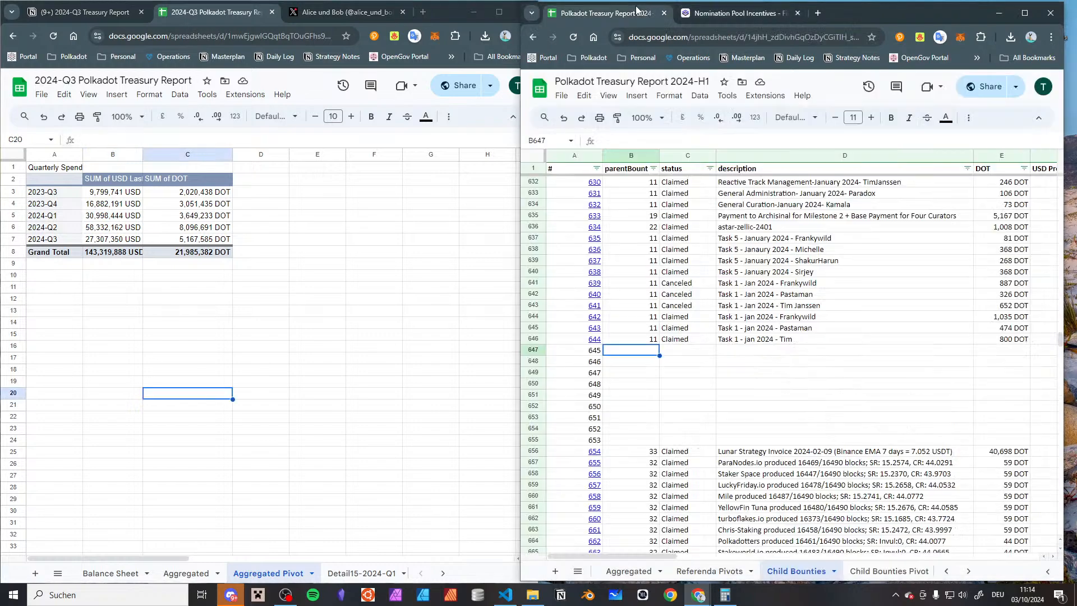
pyautogui.click(709, 570)
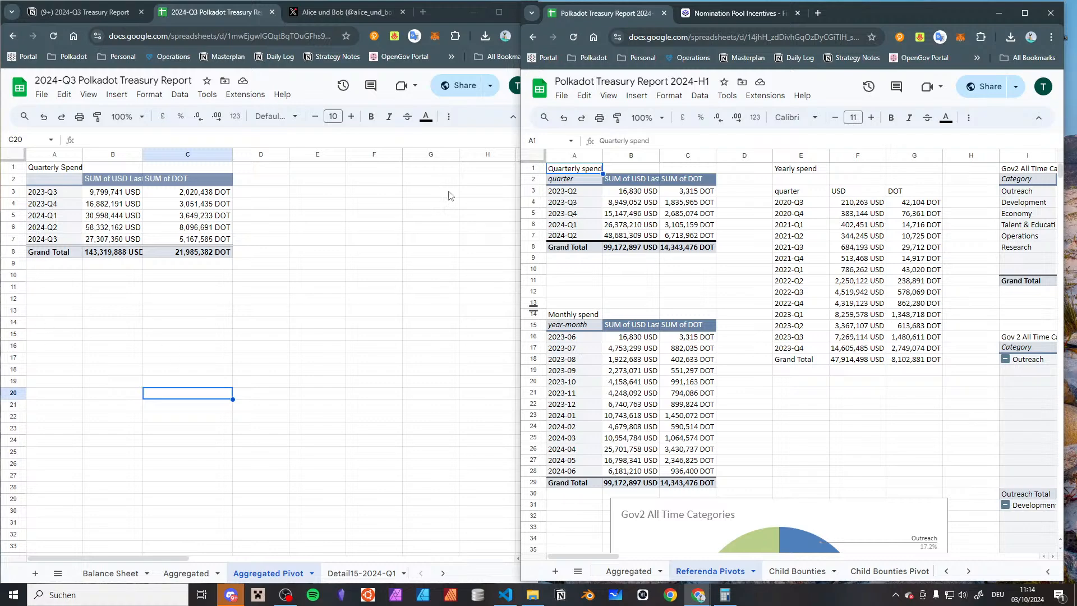
pyautogui.click(116, 229)
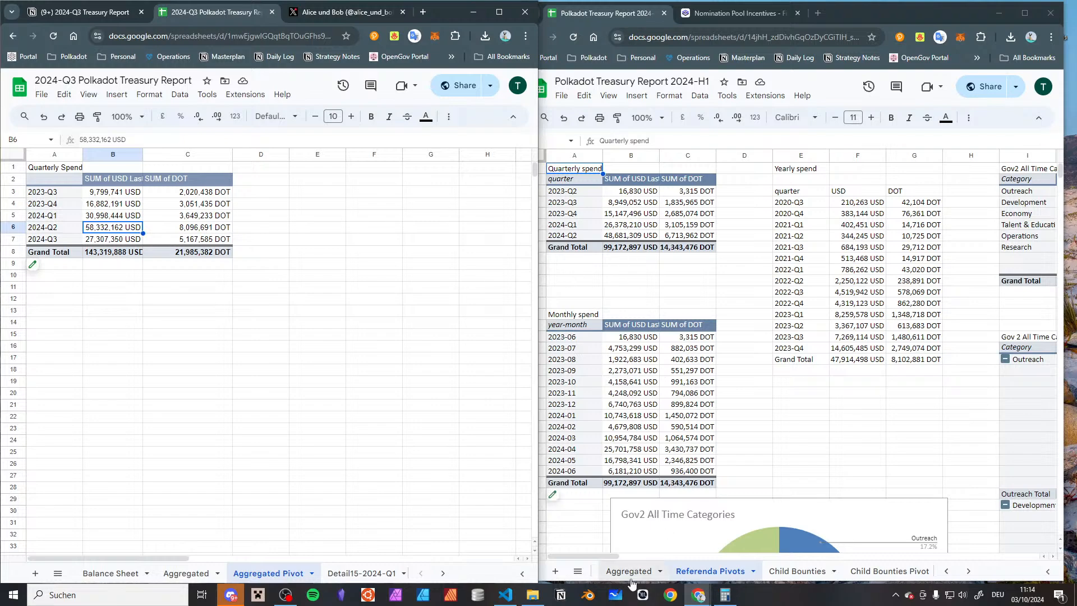
pyautogui.scroll(2, 631, 582)
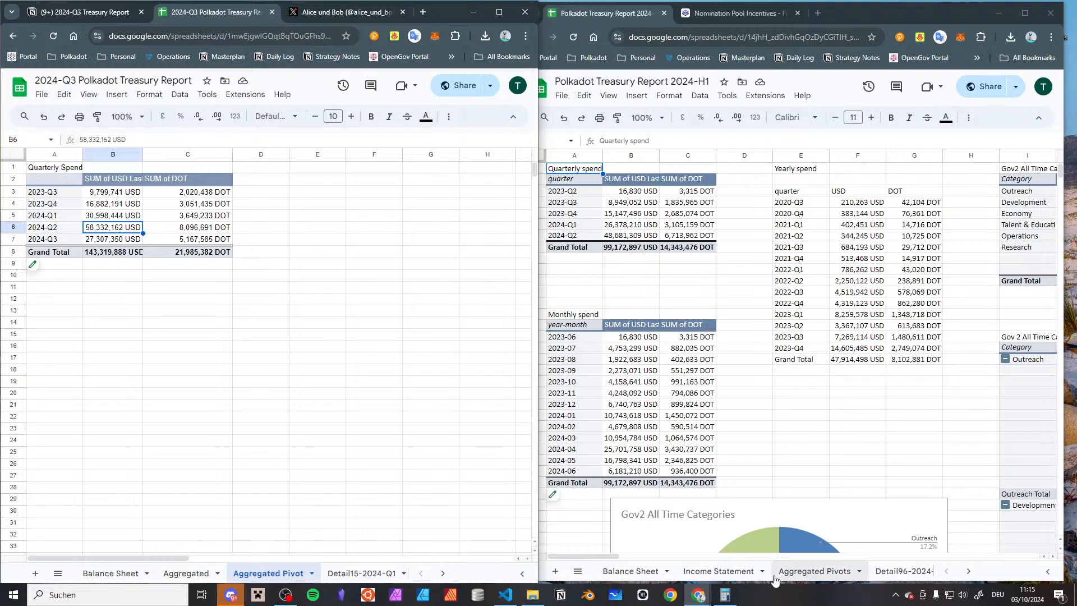
pyautogui.click(806, 571)
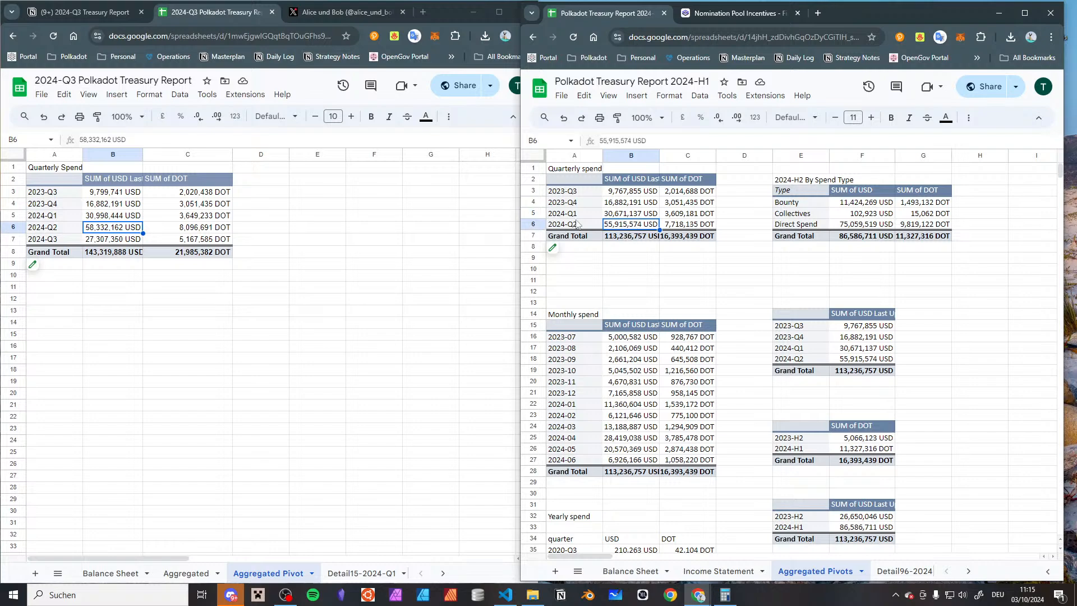
pyautogui.click(115, 232)
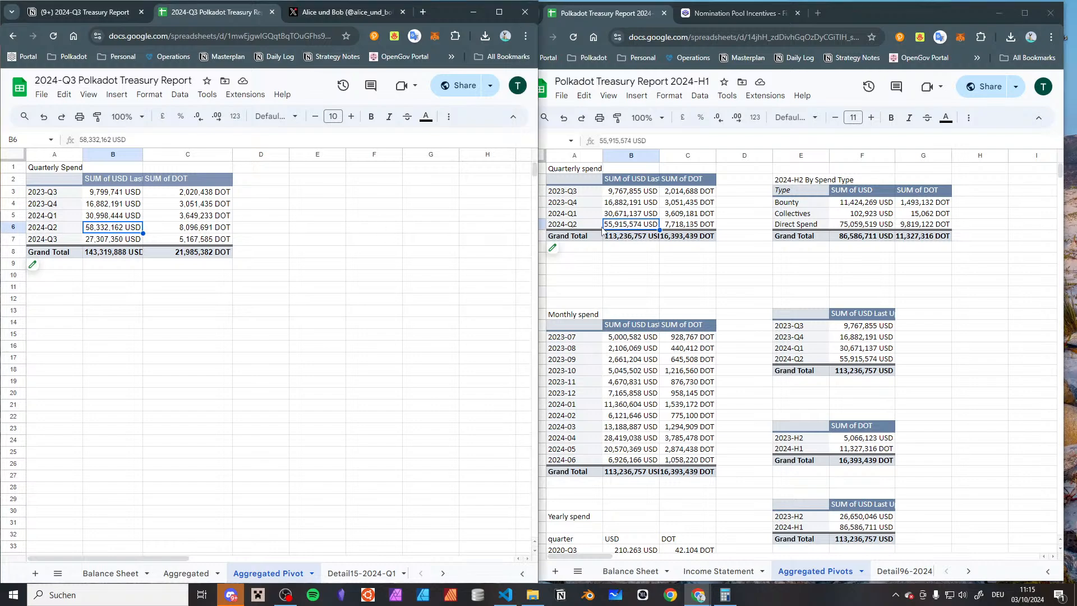
pyautogui.click(622, 228)
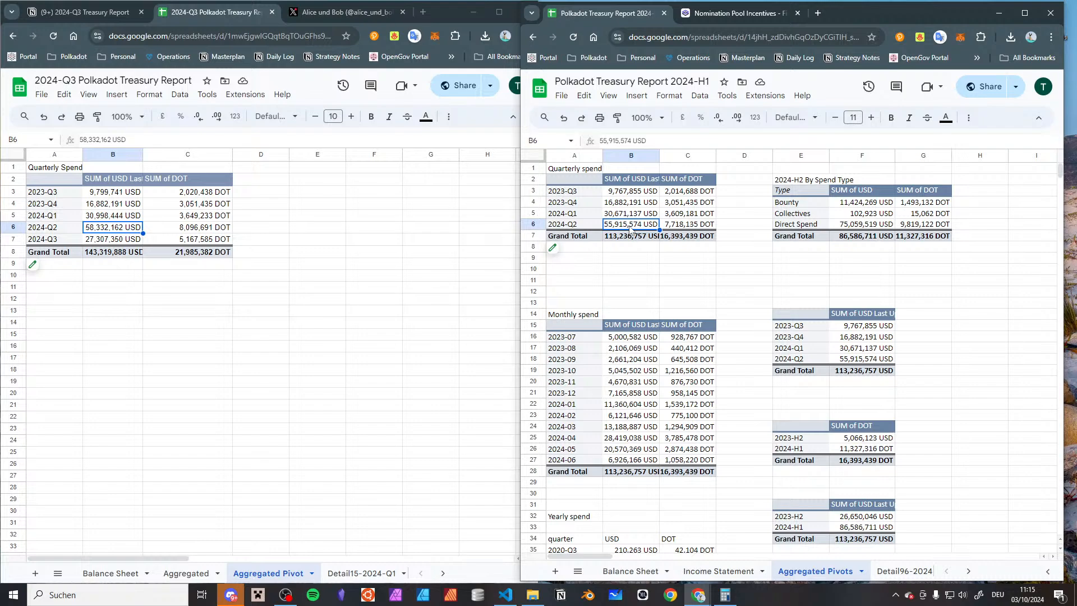
# Generate detail sheets for the 2024-Q2 USD sum from the quarterly spend pivots of both reports
pyautogui.doubleClick(629, 229)
pyautogui.click(96, 230)
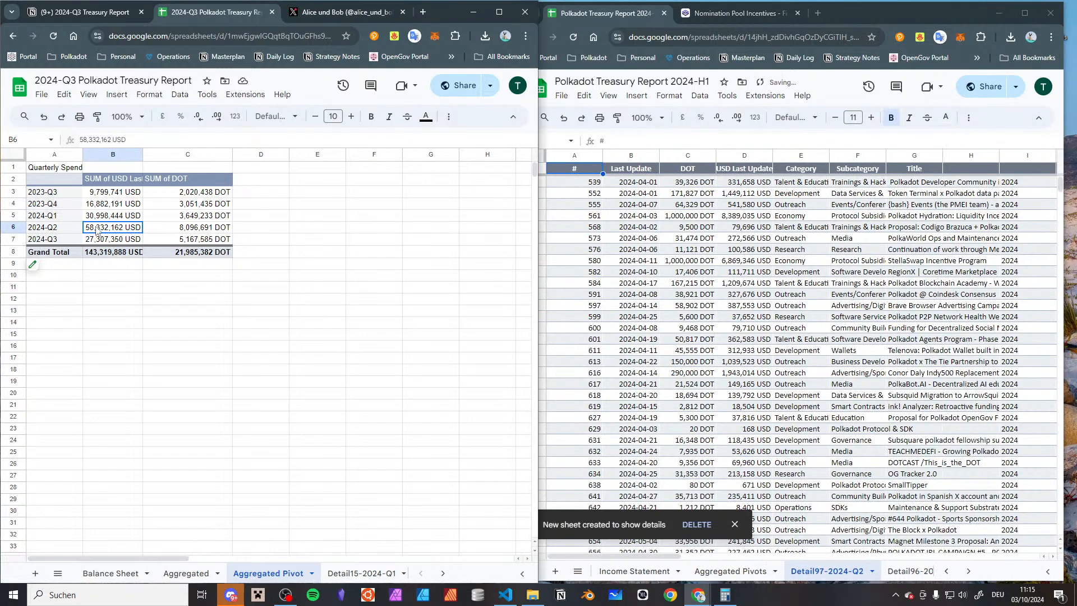
pyautogui.doubleClick(96, 230)
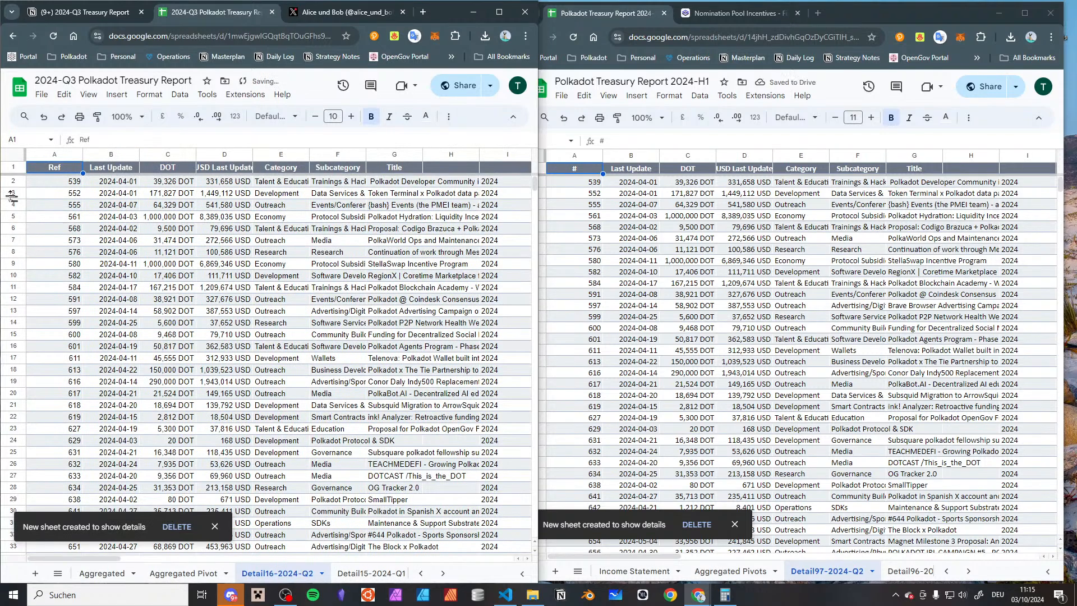
# Copy the Ref column of the 2024-Q3 report's Detail16-2024-Q2 sheet into column A of Sheet9
pyautogui.click(58, 154)
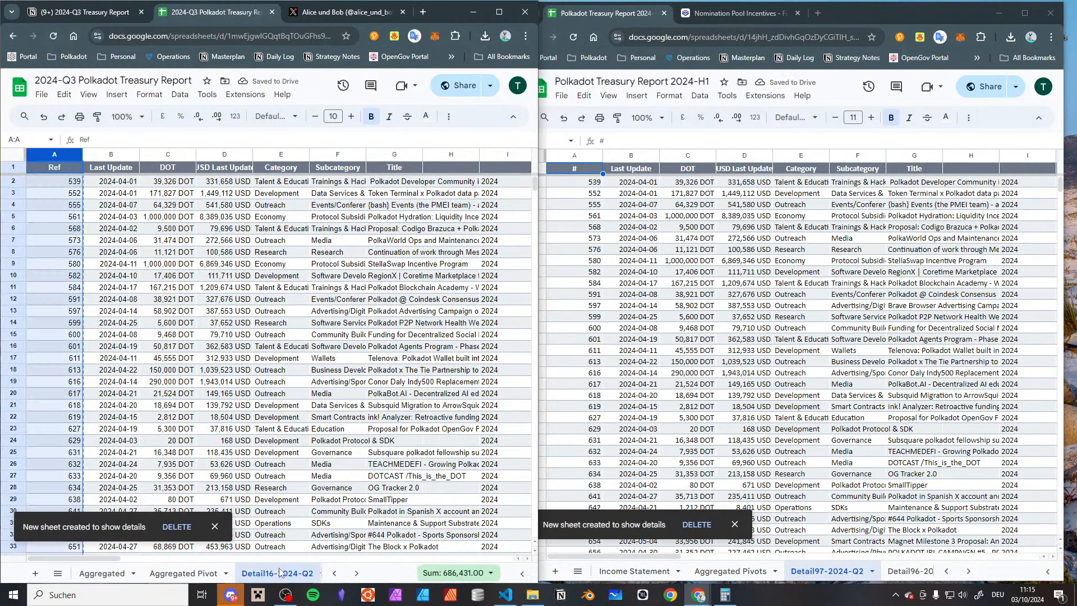
pyautogui.hscroll(3, 241, 572)
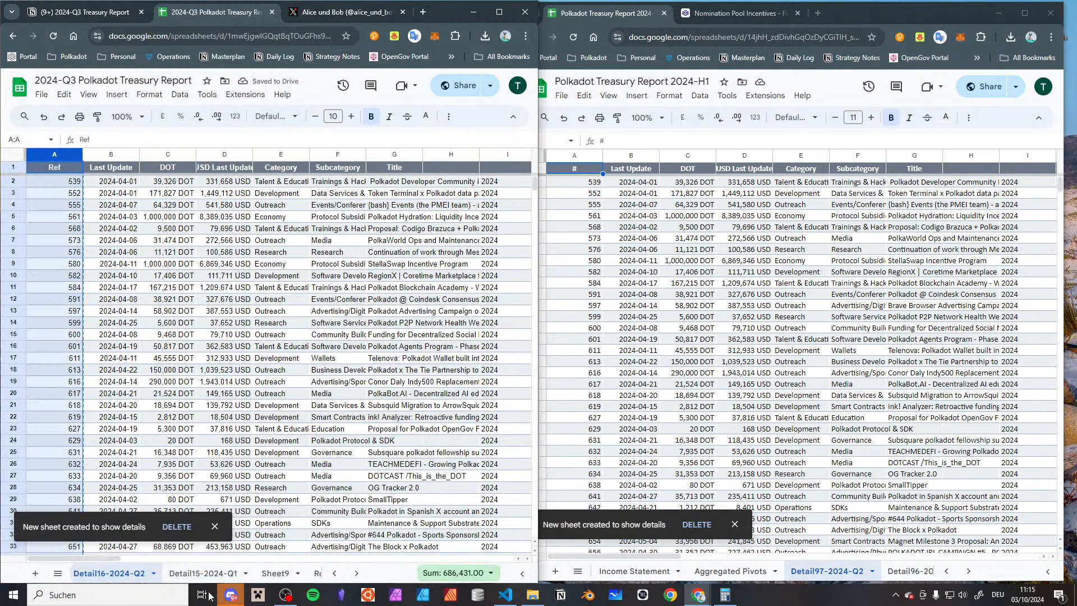
pyautogui.click(274, 573)
pyautogui.click(44, 155)
pyautogui.hotkey('ctrl', 'v')
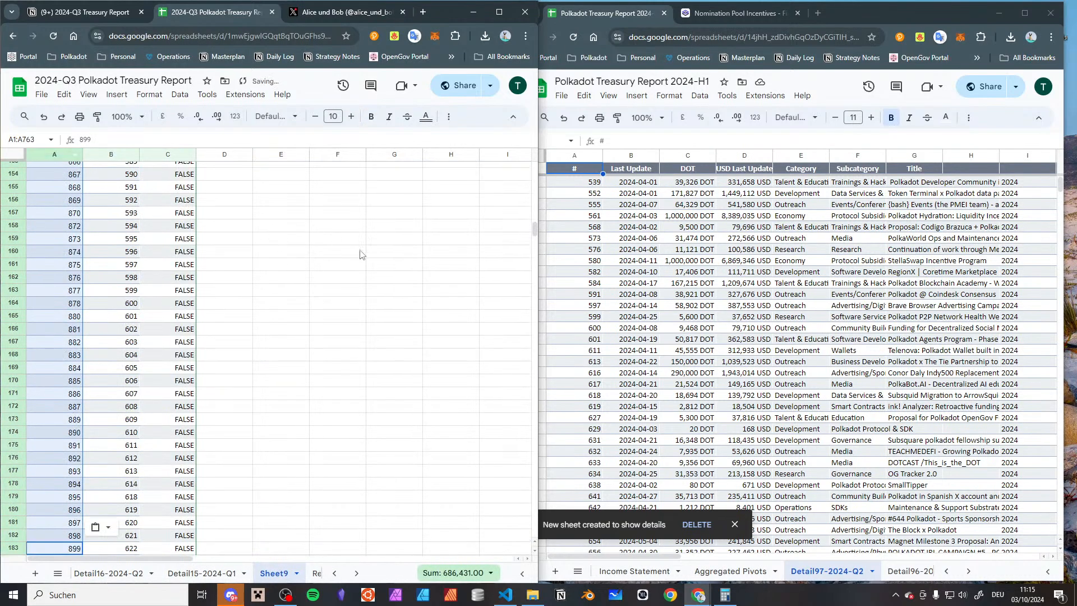
# Copy the # column of the 2024-H1 report's Detail97-2024-Q2 sheet into column B of Sheet9
pyautogui.click(585, 156)
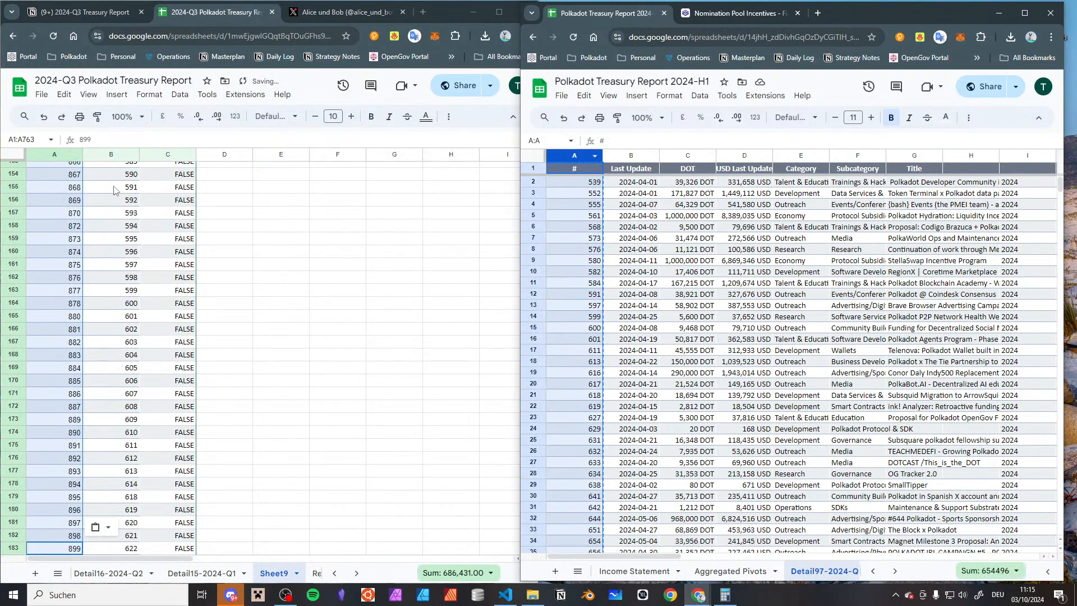
pyautogui.click(99, 155)
pyautogui.hotkey('ctrl', 'v')
# Find where the two reference columns in Sheet9 start to differ and select the column A references 831 to 835
pyautogui.scroll(-20, 224, 247)
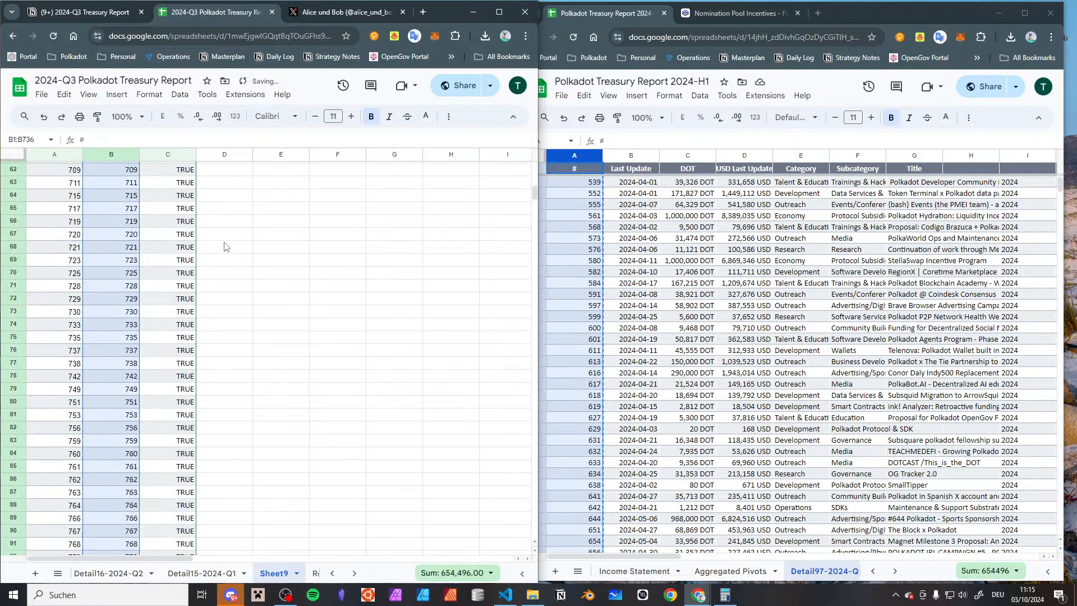
pyautogui.scroll(12, 224, 247)
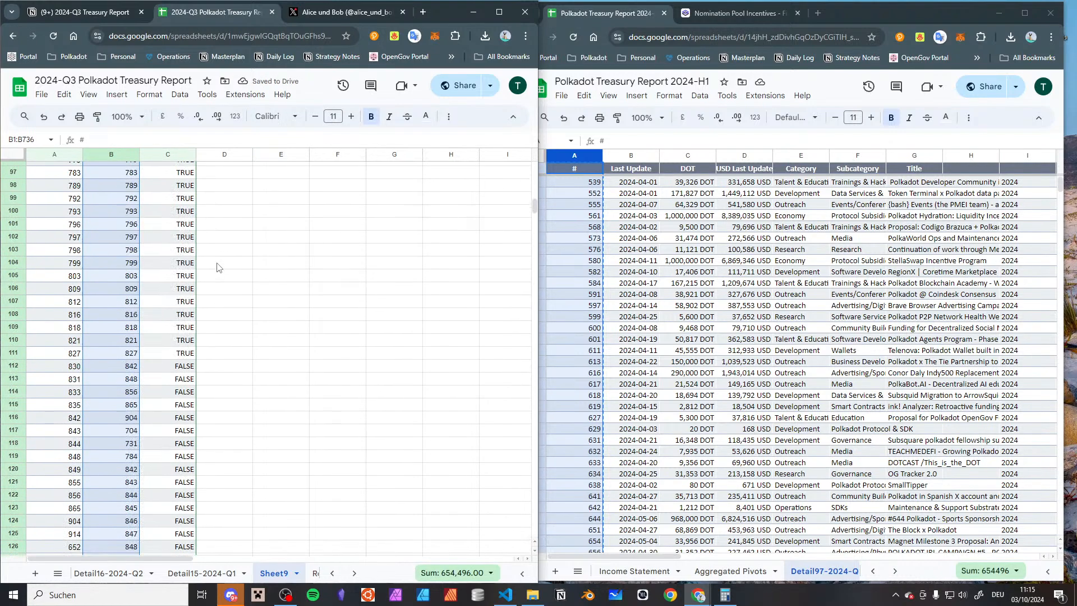
pyautogui.scroll(-3, 159, 425)
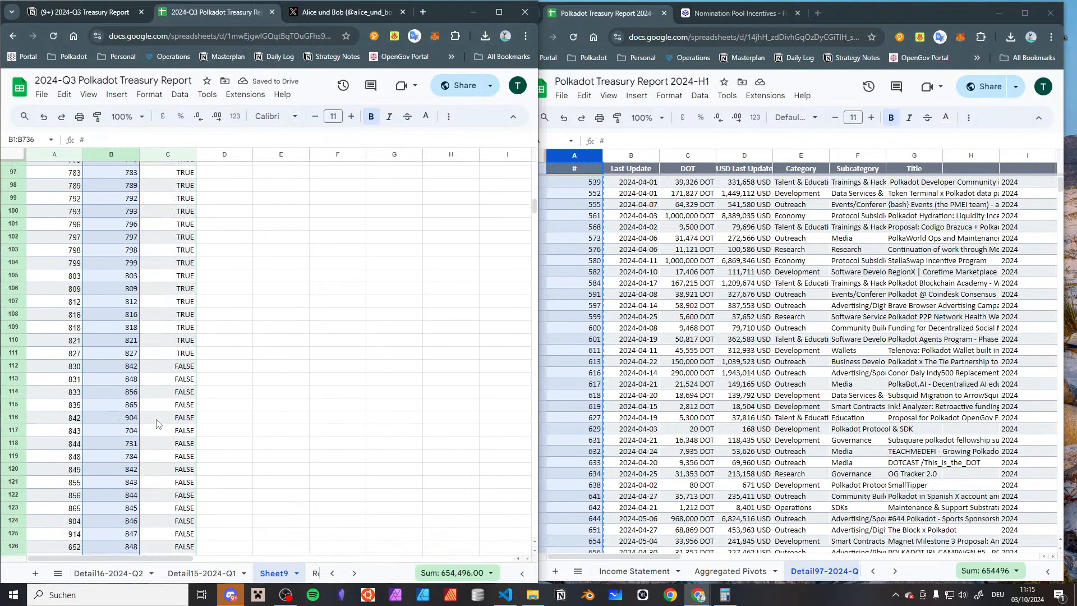
pyautogui.click(157, 366)
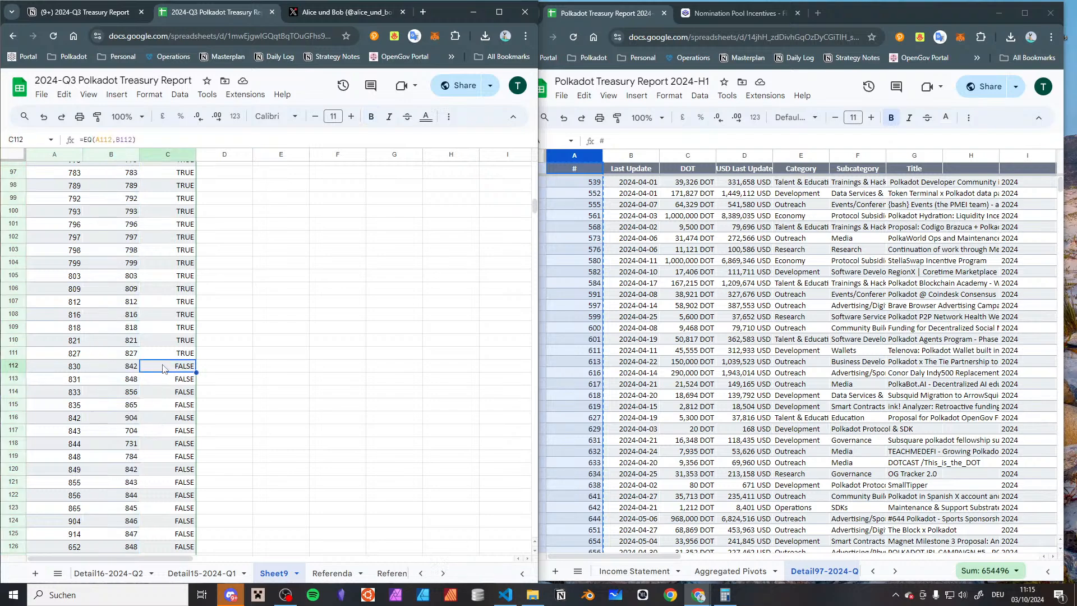
pyautogui.click(123, 370)
pyautogui.moveTo(67, 376); pyautogui.dragTo(72, 410)
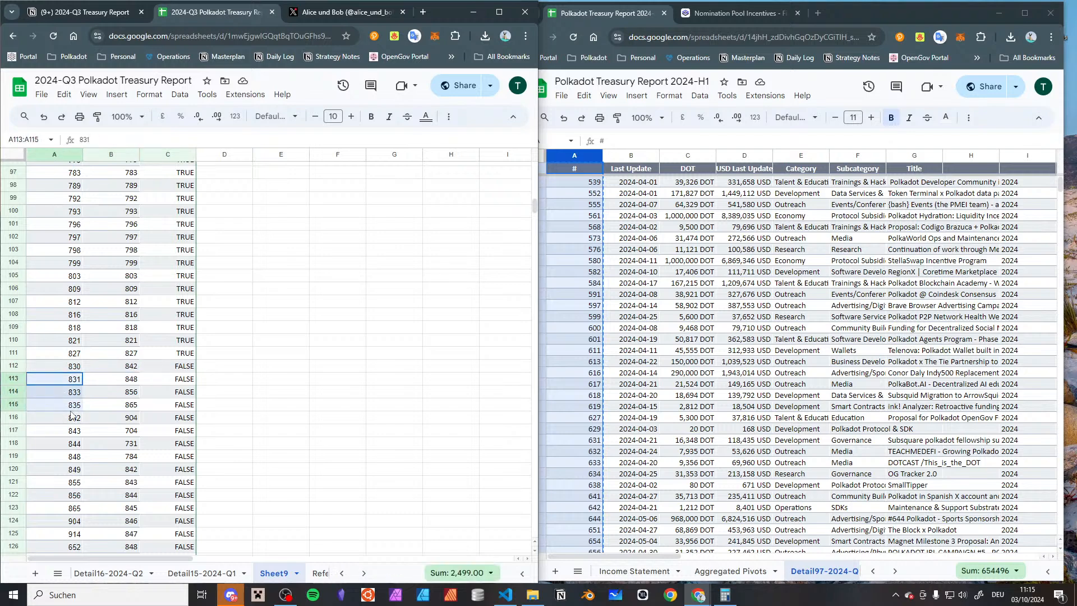
# Add a filter to the 2024-Q3 report's Detail16-2024-Q2 sheet and sort it by Last Update, newest first
pyautogui.click(112, 572)
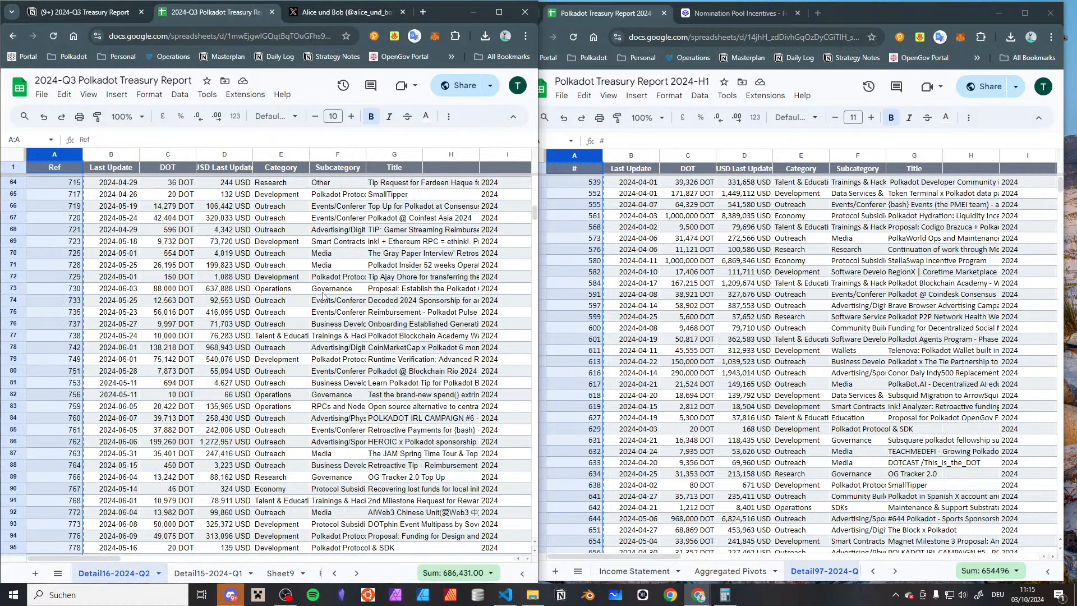
pyautogui.scroll(-20, 337, 252)
pyautogui.scroll(20, 358, 234)
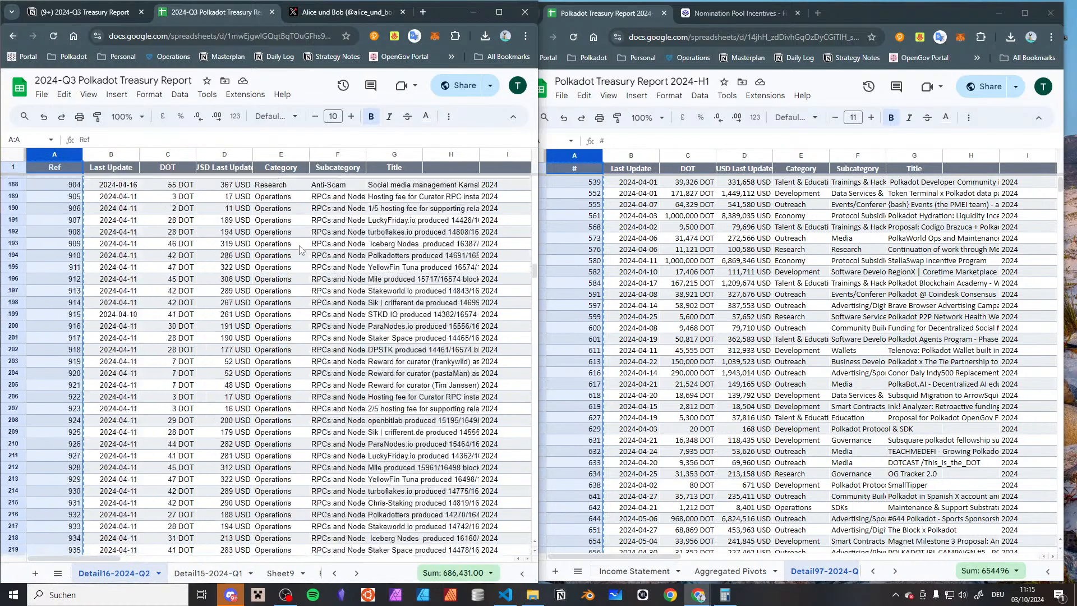
pyautogui.hscroll(5, 186, 220)
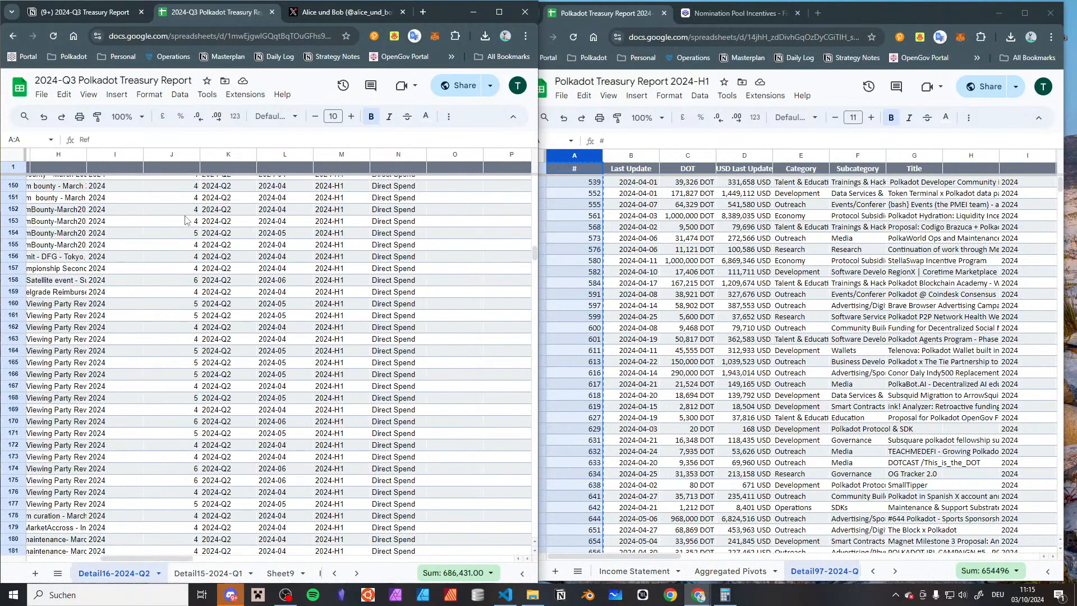
pyautogui.hscroll(-5, 185, 220)
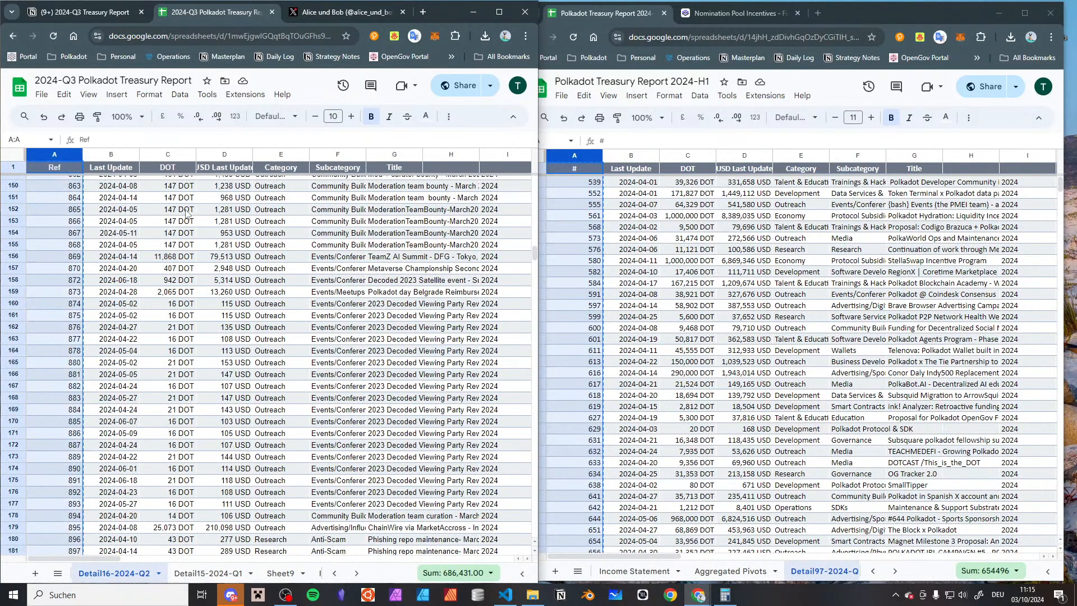
pyautogui.click(108, 170)
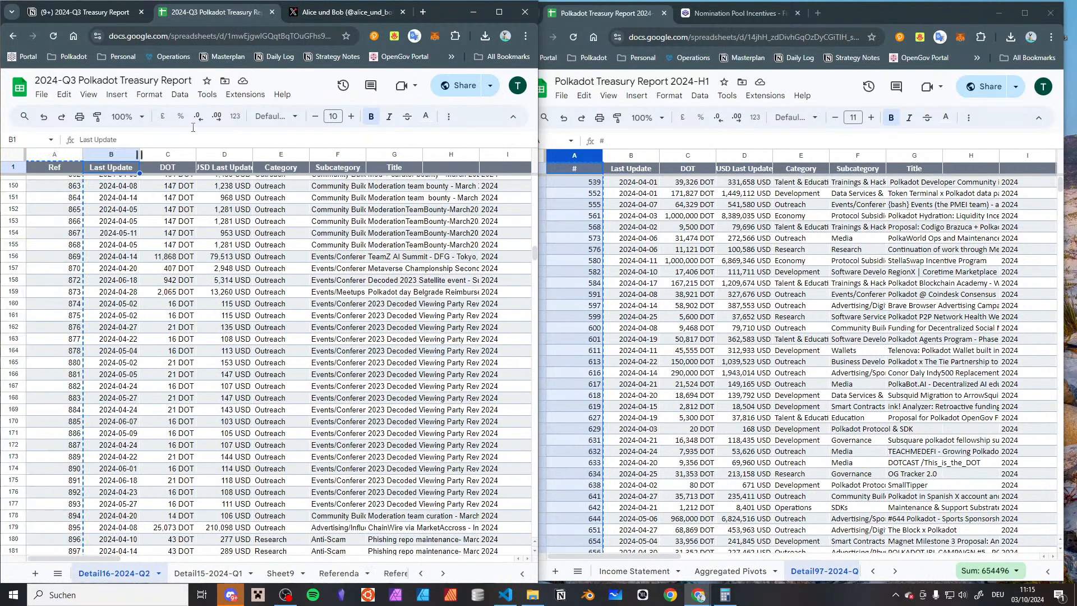
pyautogui.click(449, 118)
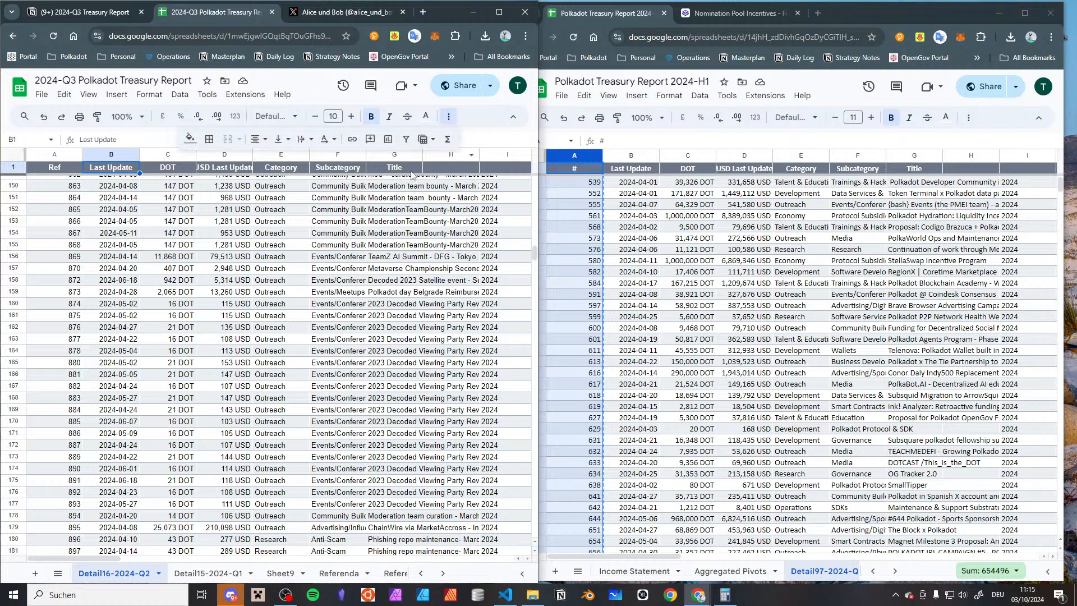
pyautogui.click(406, 139)
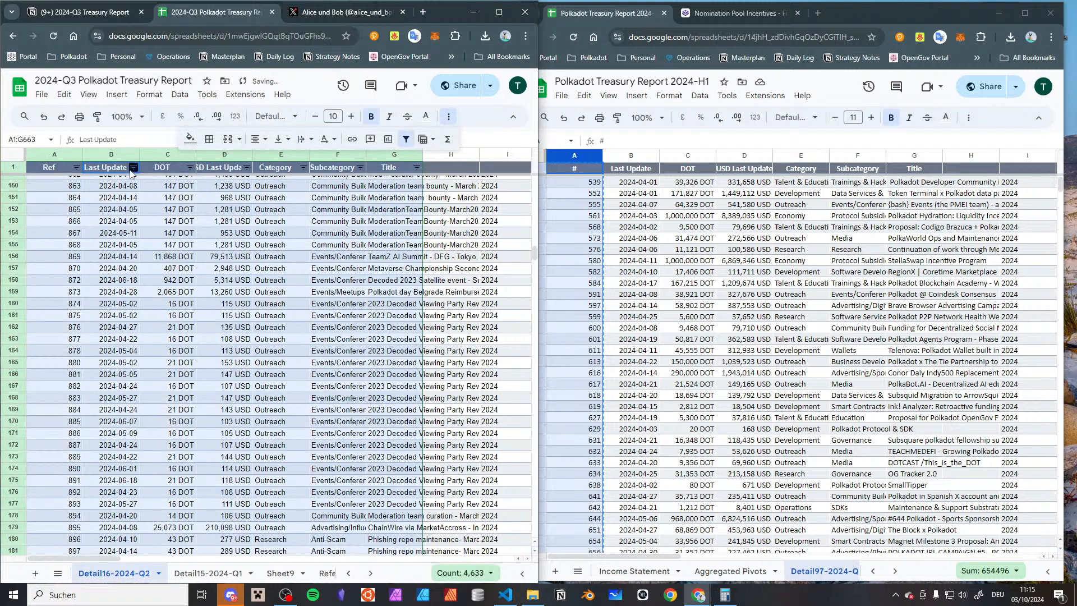
pyautogui.click(133, 167)
pyautogui.click(252, 204)
# Look through the sorted 2024-Q2 detail entries and examine the USD amounts of the latest June payments one by one
pyautogui.scroll(-20, 158, 348)
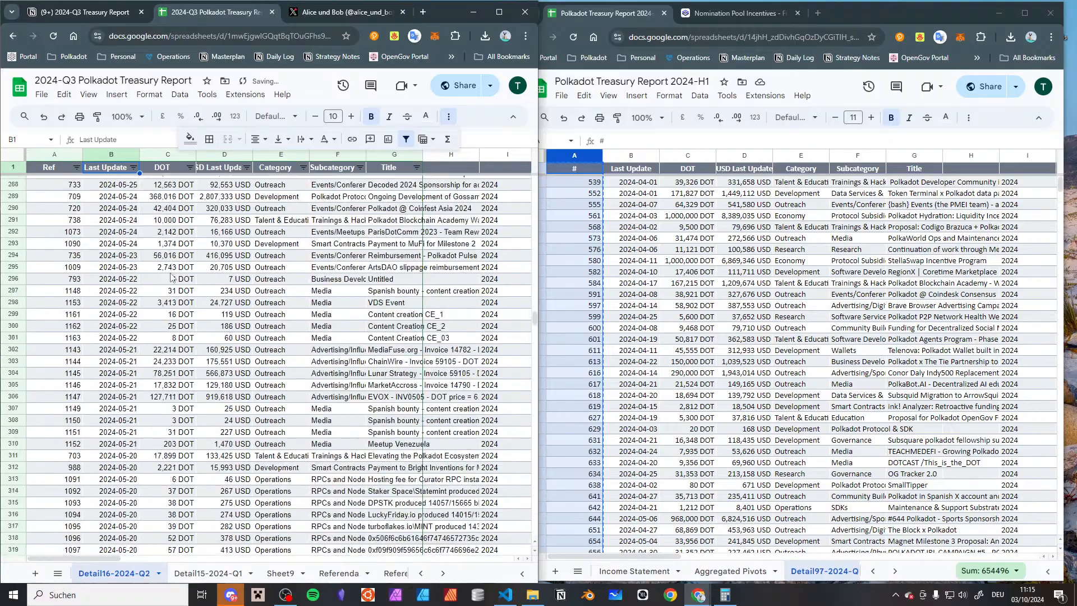
pyautogui.scroll(-20, 157, 347)
pyautogui.scroll(8, 125, 341)
pyautogui.click(125, 341)
pyautogui.scroll(18, 126, 340)
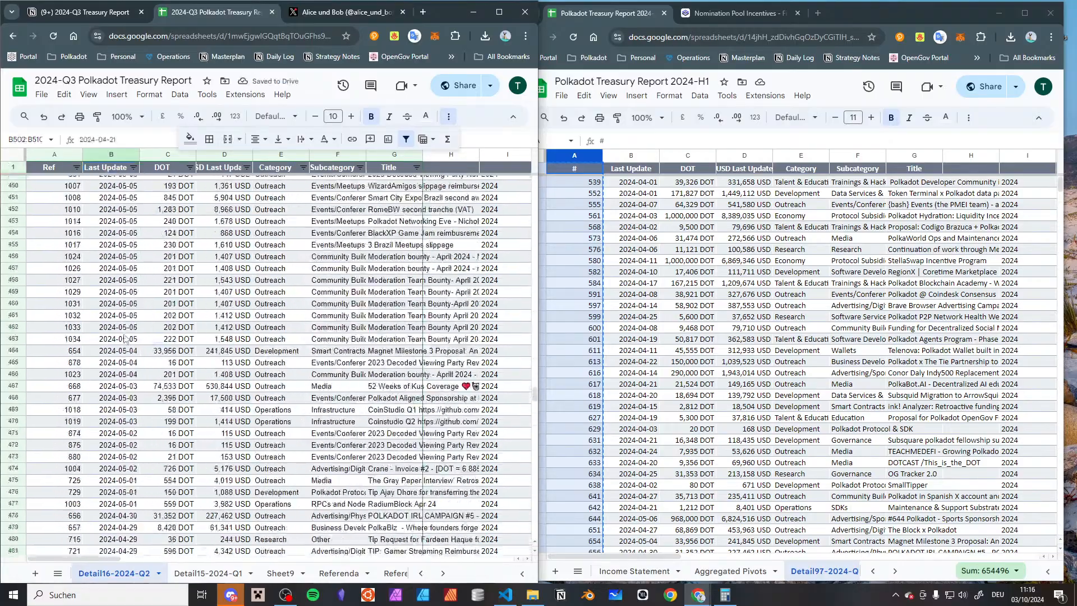
pyautogui.scroll(20, 125, 341)
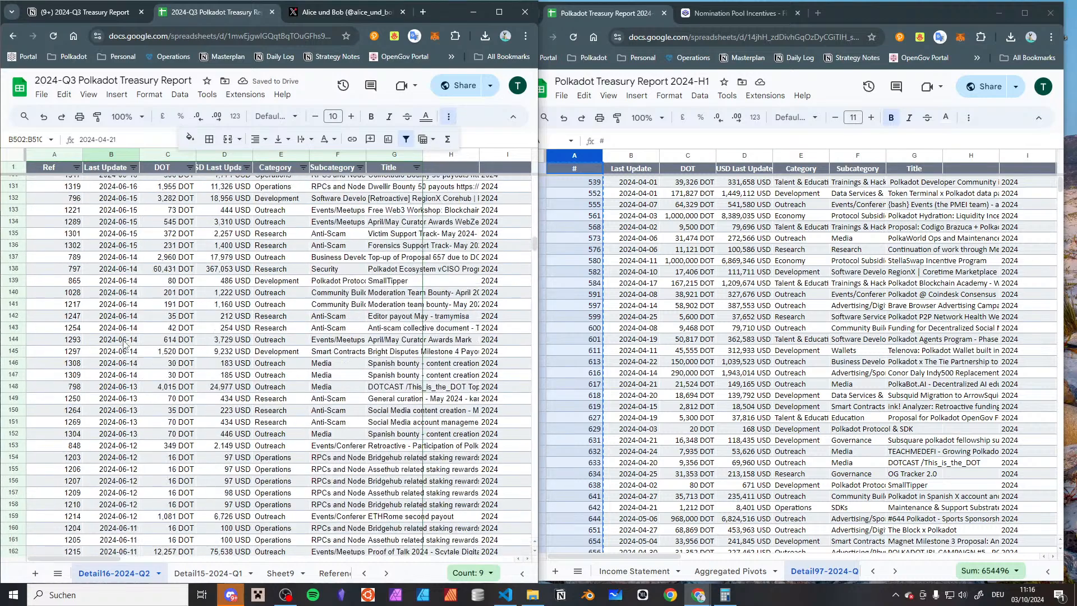
pyautogui.scroll(20, 125, 347)
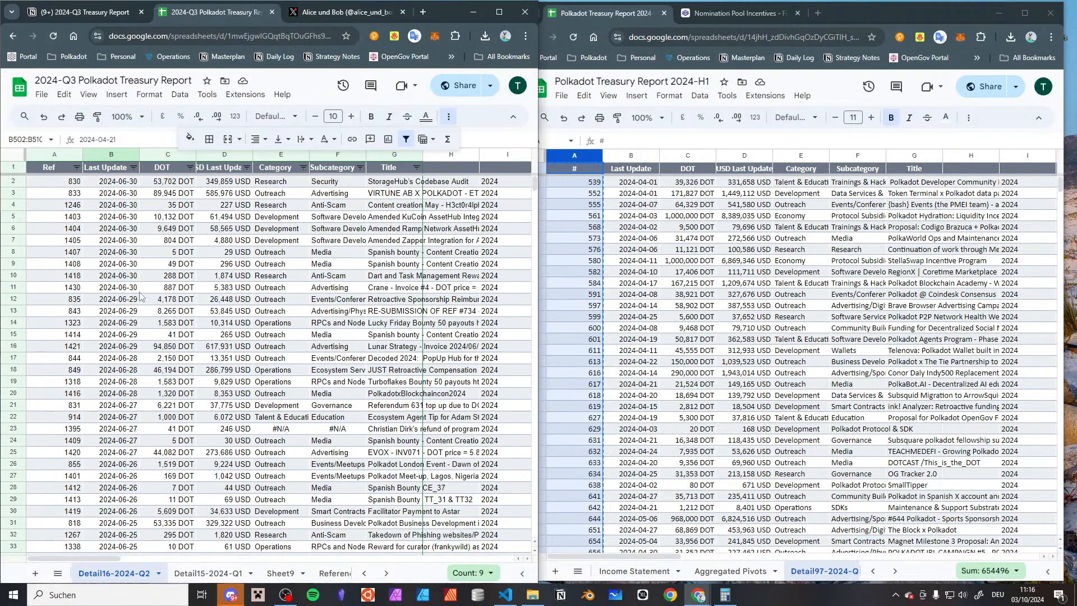
pyautogui.click(90, 197)
pyautogui.click(215, 197)
pyautogui.press('Down')
pyautogui.press('Down')
pyautogui.press('Down')
pyautogui.press('Down')
pyautogui.press('Down')
pyautogui.press('Down')
pyautogui.press('Down')
pyautogui.press('Down')
pyautogui.press('Down')
pyautogui.press('Down')
pyautogui.press('Down')
pyautogui.press('Down')
pyautogui.press('Down')
pyautogui.press('Down')
pyautogui.press('Down')
pyautogui.press('Up')
pyautogui.press('Up')
pyautogui.press('Down')
pyautogui.press('Down')
pyautogui.press('Down')
pyautogui.press('Down')
pyautogui.press('Down')
pyautogui.press('Down')
pyautogui.press('Down')
pyautogui.press('Down')
pyautogui.press('Down')
pyautogui.press('Down')
pyautogui.press('Down')
pyautogui.press('Down')
pyautogui.press('Up')
pyautogui.press('Up')
pyautogui.press('Up')
pyautogui.press('Up')
pyautogui.press('Up')
pyautogui.press('Up')
pyautogui.press('Up')
pyautogui.press('Up')
pyautogui.press('Up')
pyautogui.press('Up')
pyautogui.press('Up')
pyautogui.press('Up')
pyautogui.press('Up')
pyautogui.press('Up')
pyautogui.press('Up')
pyautogui.press('Up')
pyautogui.press('Up')
pyautogui.press('Up')
pyautogui.press('Up')
pyautogui.press('Down')
pyautogui.press('Down')
pyautogui.press('Down')
pyautogui.press('Down')
pyautogui.press('Down')
pyautogui.press('Down')
pyautogui.press('Down')
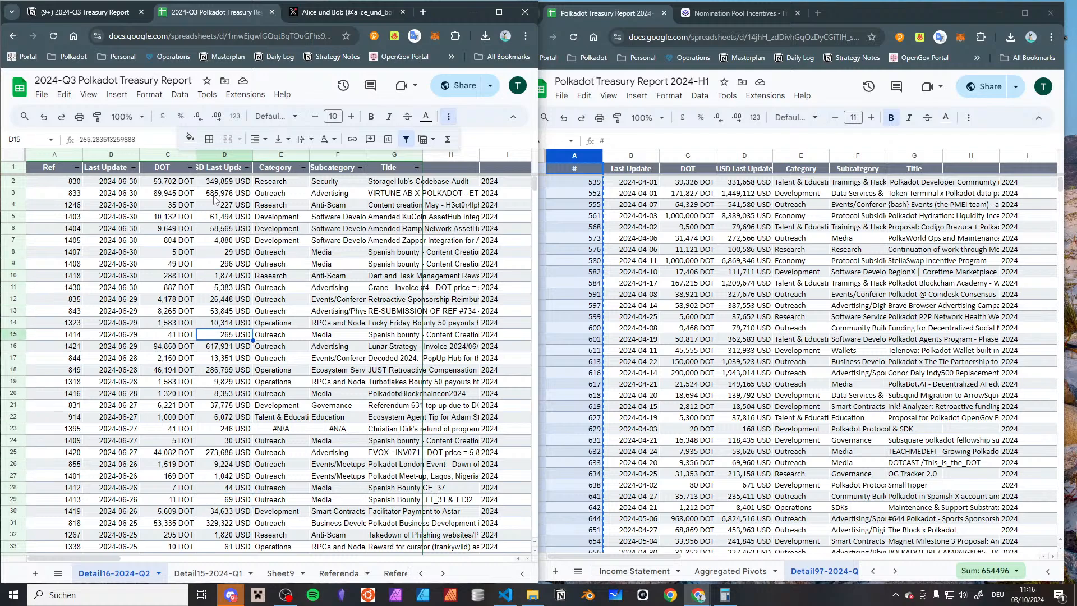
pyautogui.press('Up')
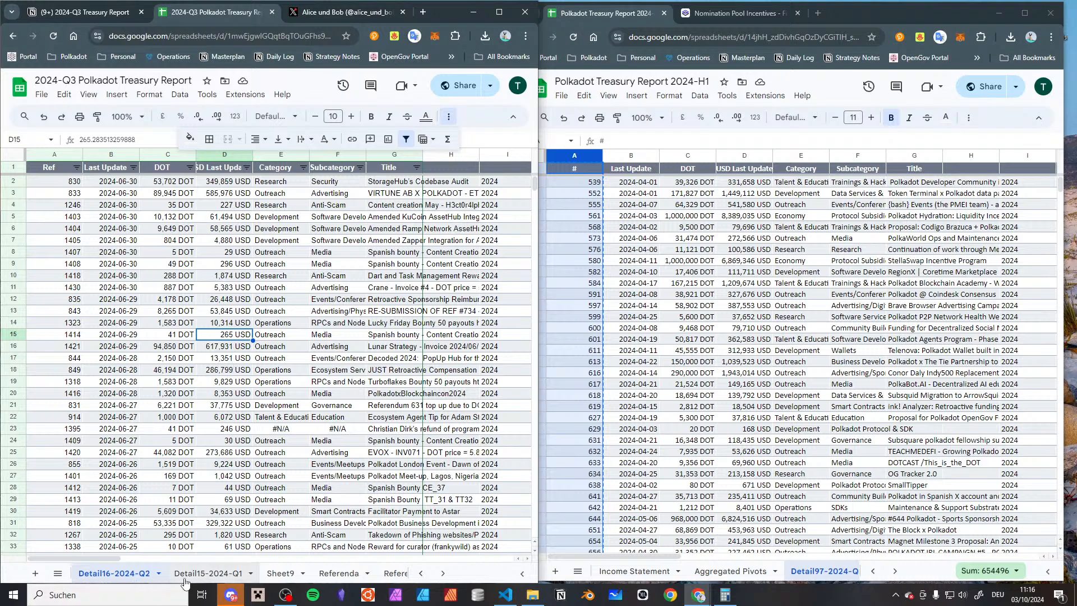
# Return both reports to their aggregated pivot sheets to show the quarterly spend tables side by side
pyautogui.scroll(5, 240, 567)
pyautogui.click(242, 572)
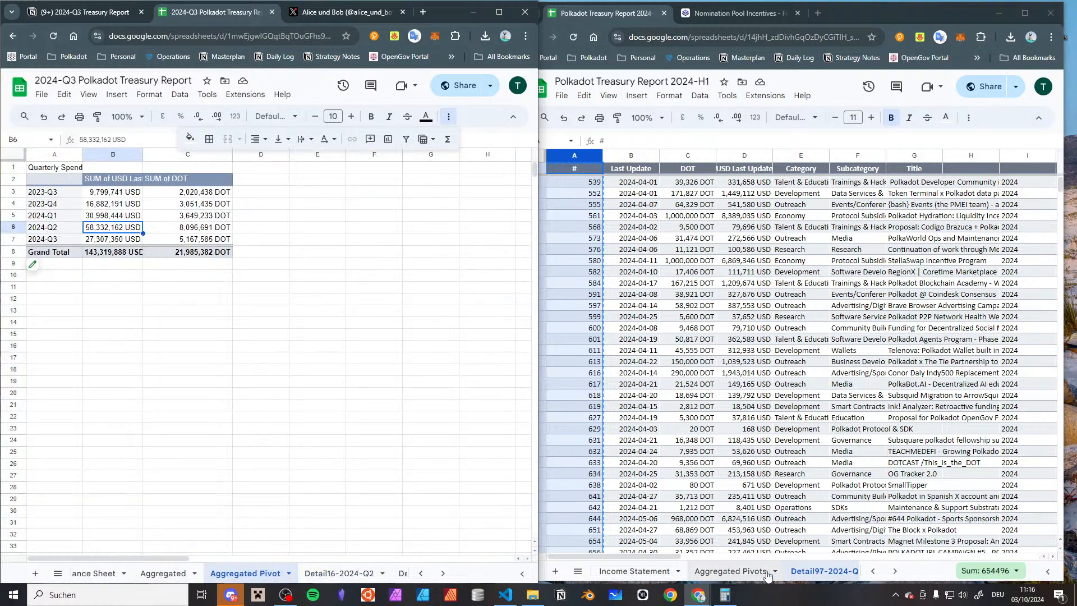
pyautogui.click(742, 574)
pyautogui.click(746, 571)
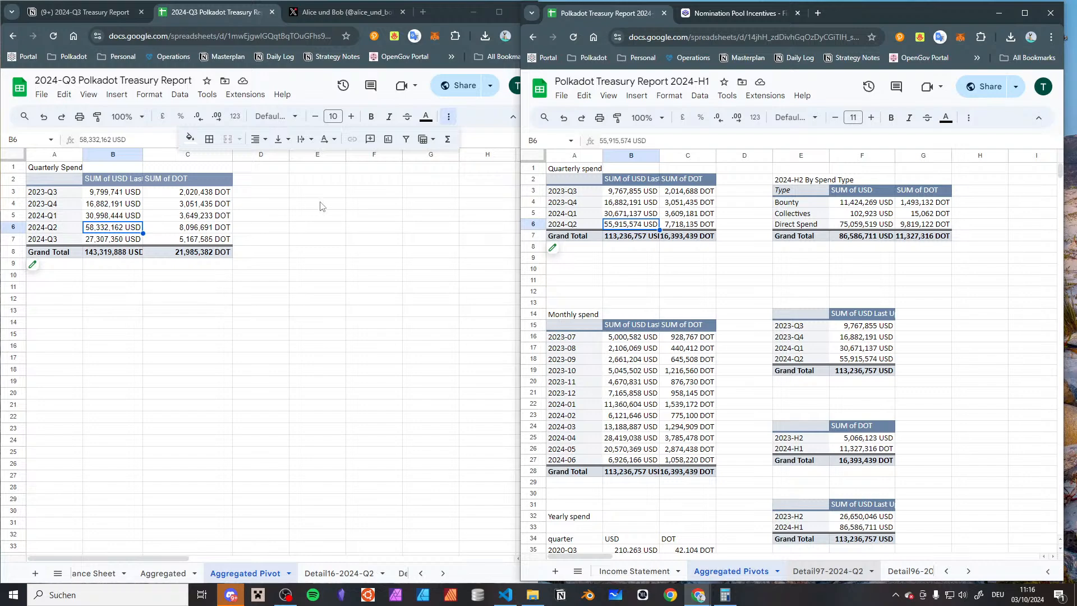
# Fit the width of column B to its contents in the 2024-Q3 report's Quarterly Spend pivot
pyautogui.click(323, 263)
pyautogui.moveTo(241, 287); pyautogui.dragTo(112, 239)
pyautogui.moveTo(1, 187)
pyautogui.mouseDown()
pyautogui.moveTo(75, 186)
pyautogui.moveTo(1, 186)
pyautogui.mouseUp()
pyautogui.click(261, 311)
pyautogui.moveTo(261, 275); pyautogui.dragTo(45, 168)
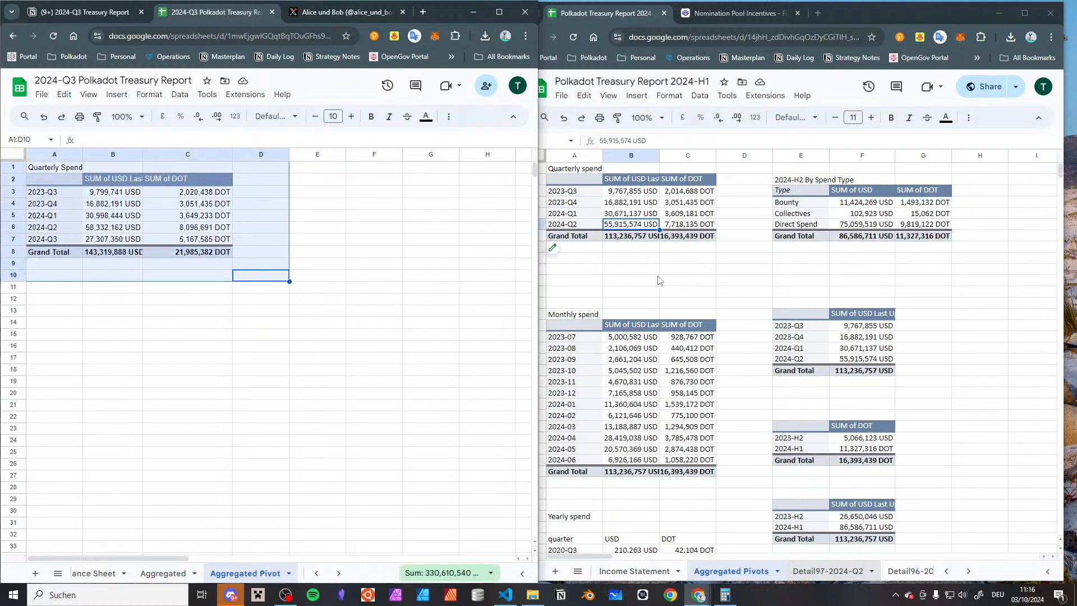
pyautogui.click(132, 331)
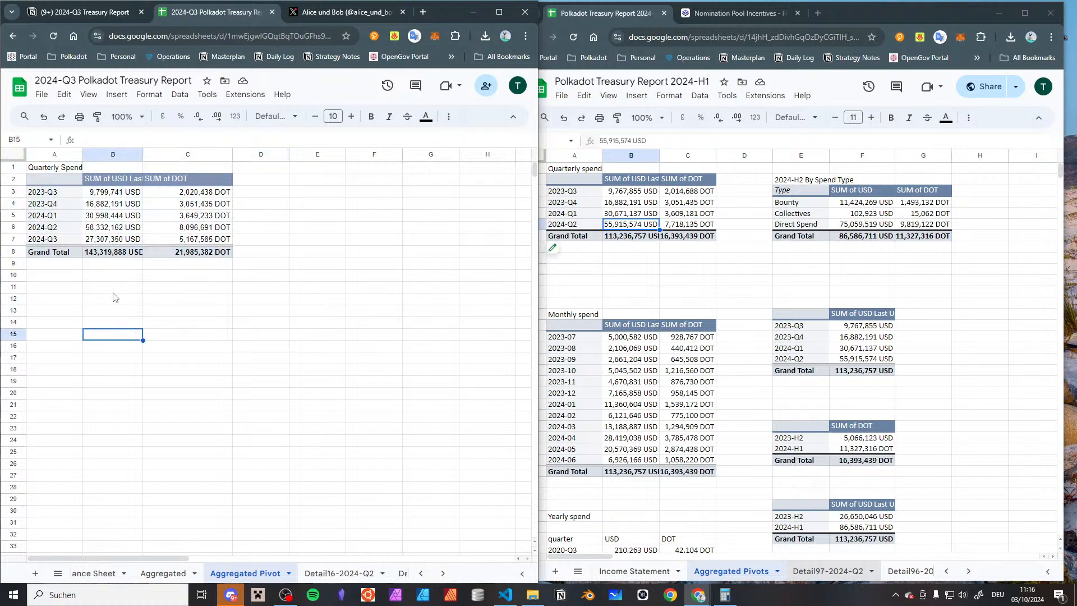
pyautogui.doubleClick(143, 155)
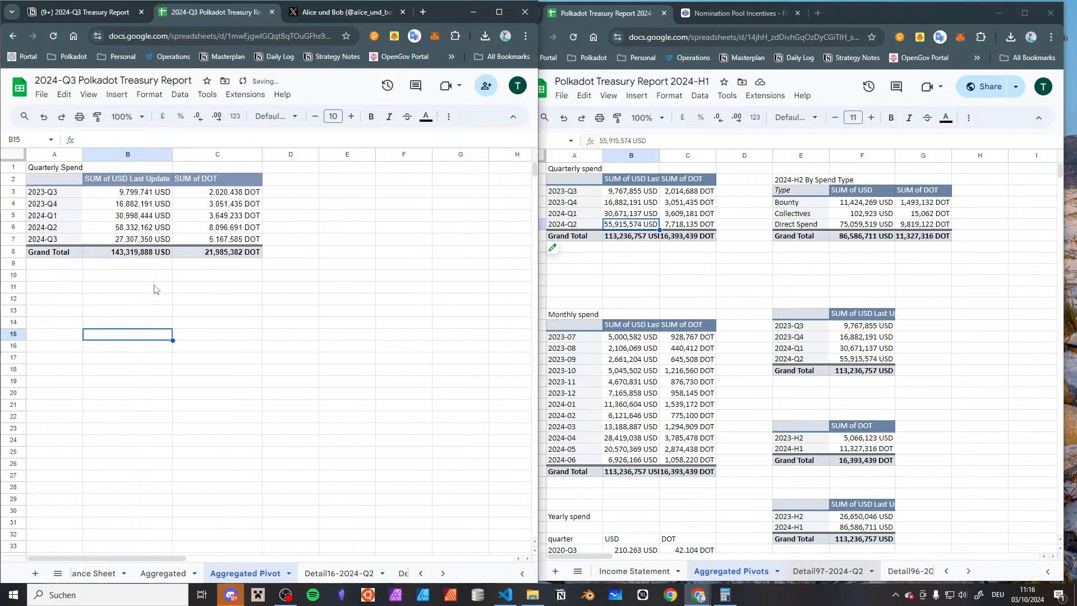
# Examine the USD and DOT sums for 2024-Q1 to 2024-Q3 in the Quarterly Spend pivot
pyautogui.click(152, 242)
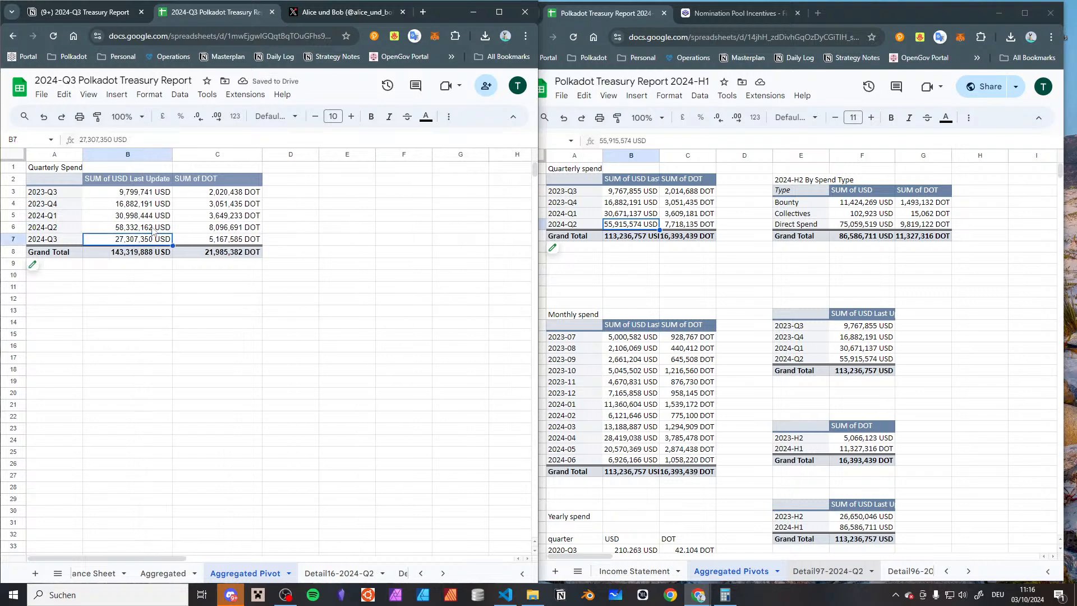
pyautogui.click(153, 230)
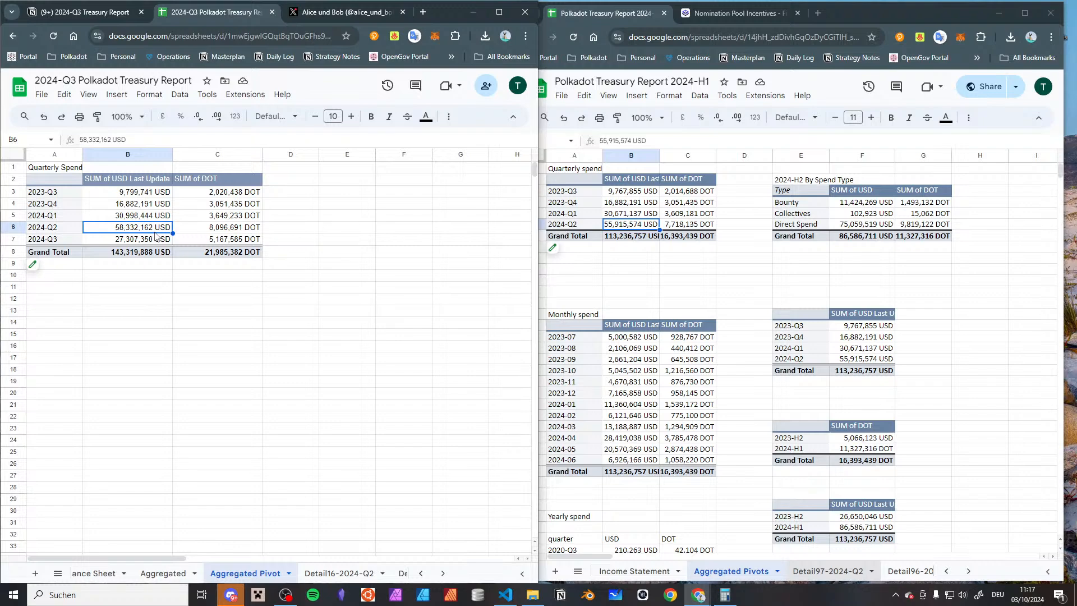
pyautogui.press('Up')
pyautogui.press('Left')
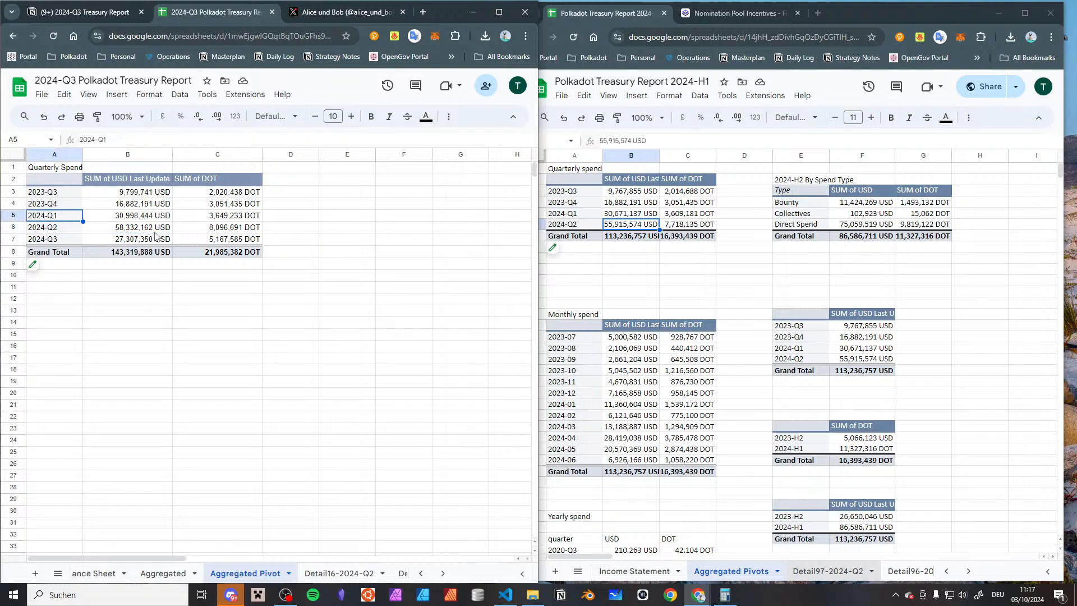
pyautogui.press('Down')
pyautogui.press('Down')
pyautogui.press('Up')
pyautogui.press('Up')
pyautogui.press('Down')
pyautogui.press('Down')
pyautogui.press('Down')
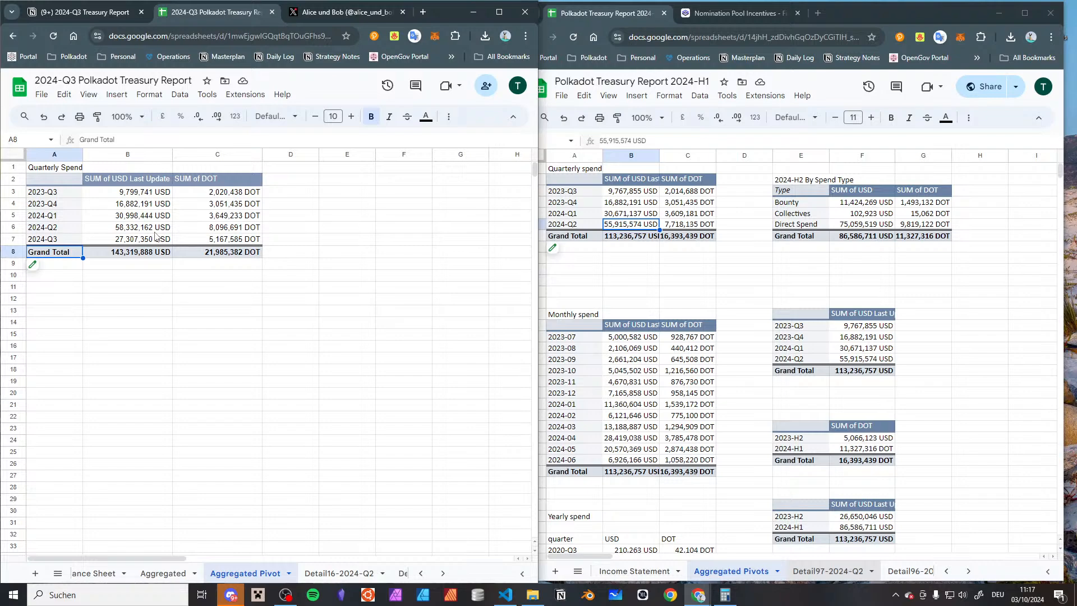
pyautogui.press('Up')
pyautogui.press('Right')
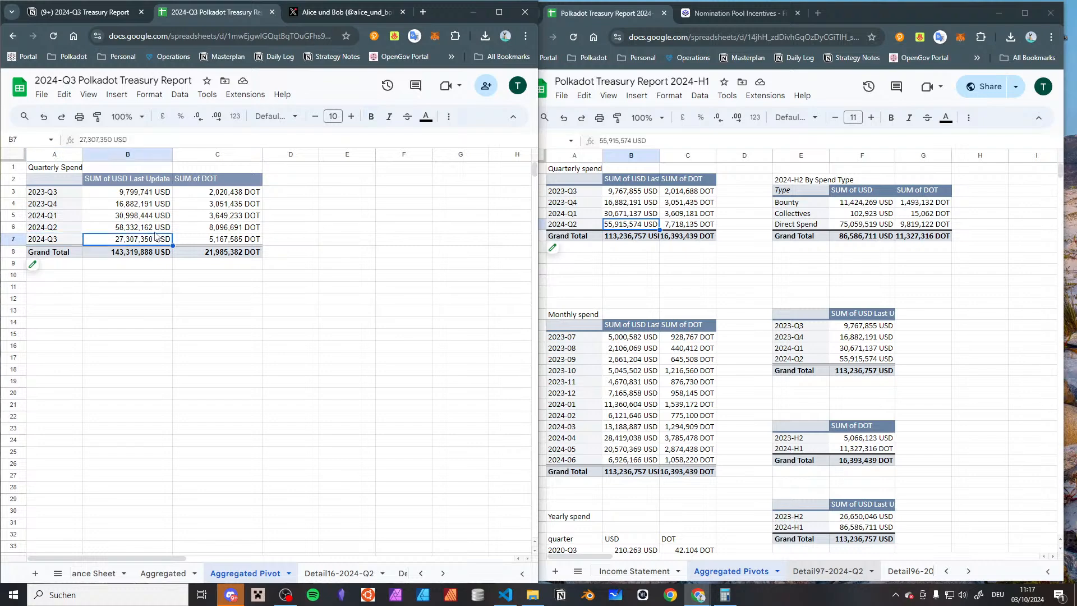
pyautogui.press('Right')
pyautogui.press('Up')
pyautogui.press('Up')
pyautogui.press('Down')
pyautogui.press('Down')
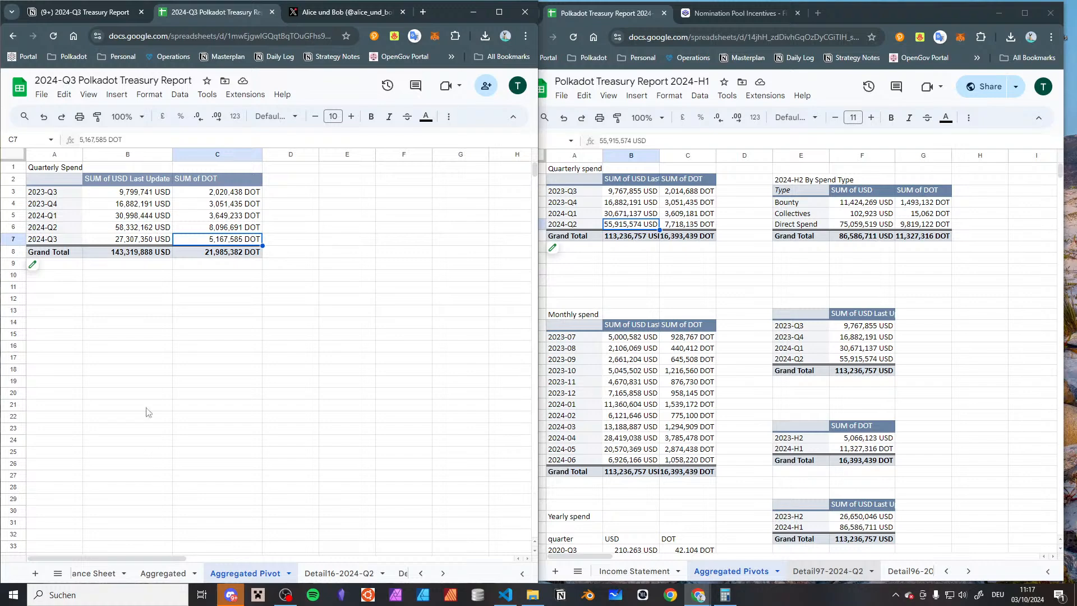
pyautogui.click(177, 267)
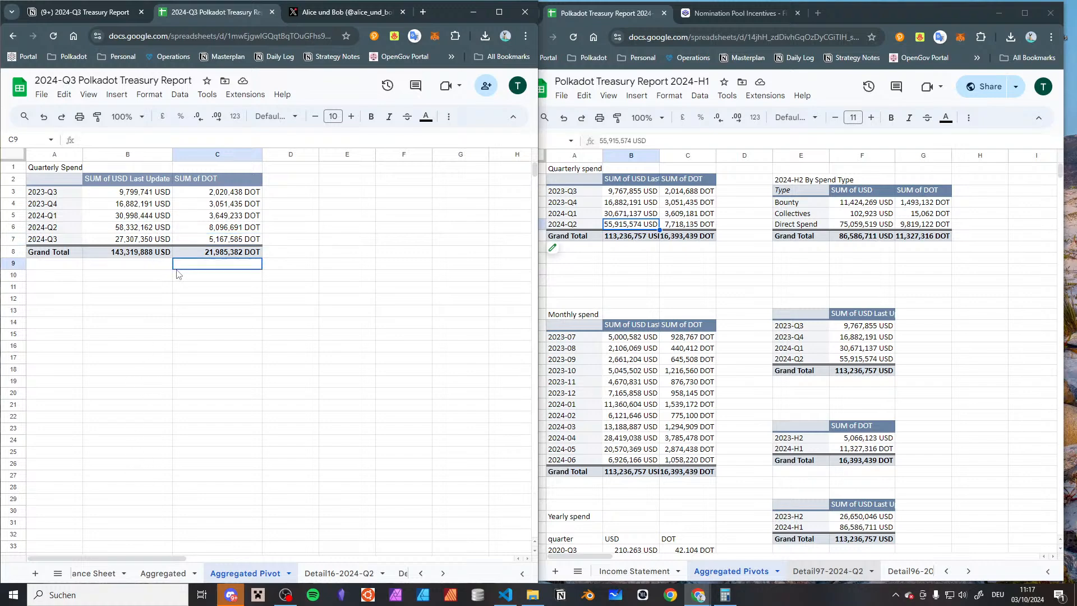
# Enter the heading "Monthly spend" in cell A12, below the 2024-Q3 report's Quarterly Spend pivot
pyautogui.click(576, 283)
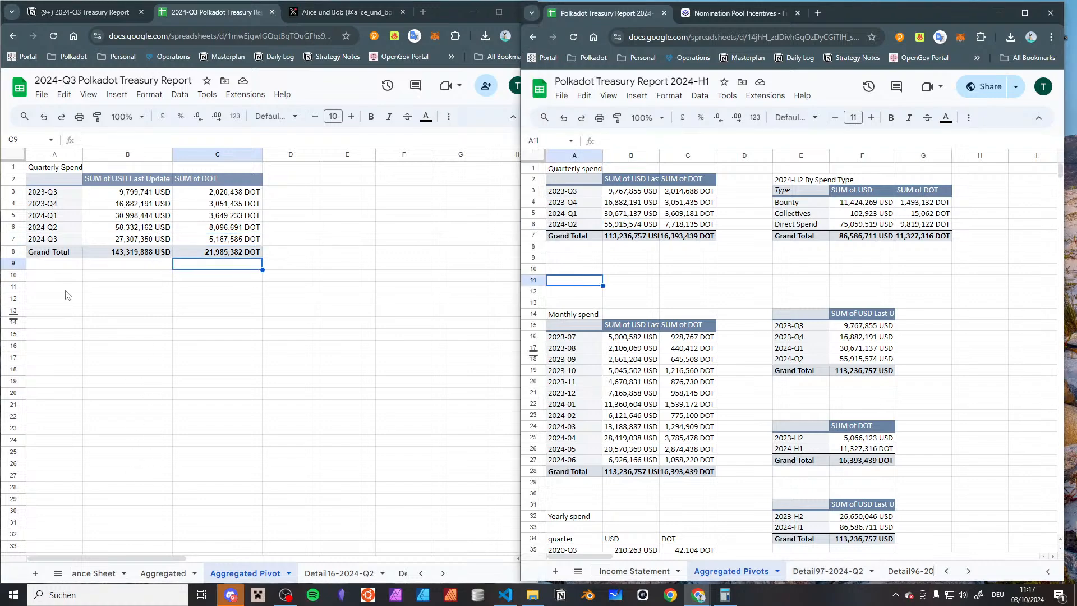
pyautogui.click(77, 322)
pyautogui.click(71, 307)
pyautogui.click(68, 303)
pyautogui.write('Mon')
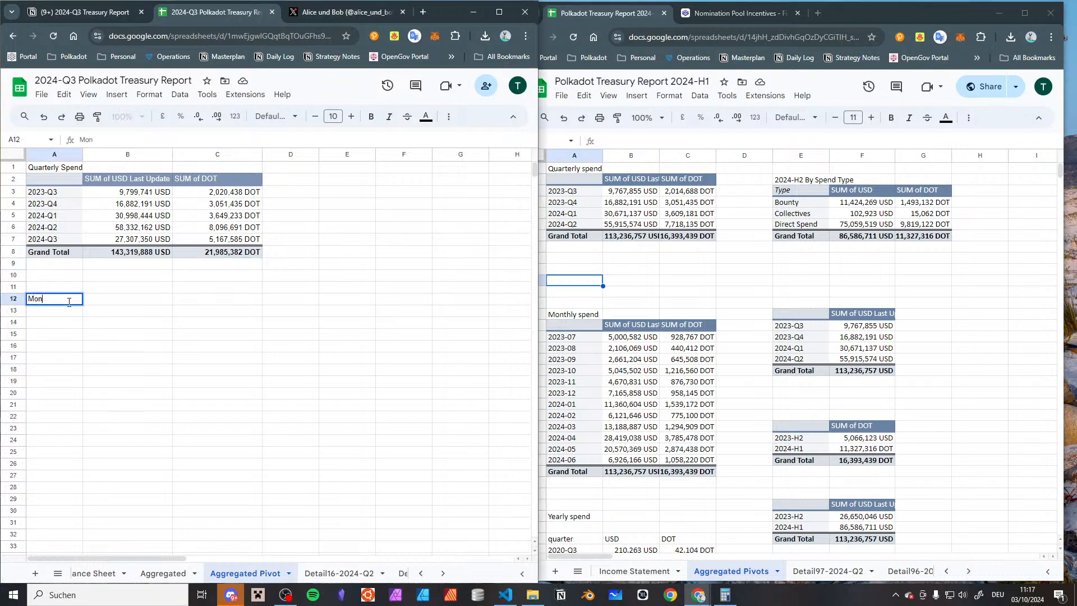
pyautogui.write('thly s')
pyautogui.press('BackSpace')
pyautogui.write('s')
pyautogui.press('Return')
# Copy the Quarterly Spend pivot table from A2 to cell A13 under the Monthly spend heading
pyautogui.click(66, 184)
pyautogui.hotkey('ctrl', 'c')
pyautogui.click(45, 302)
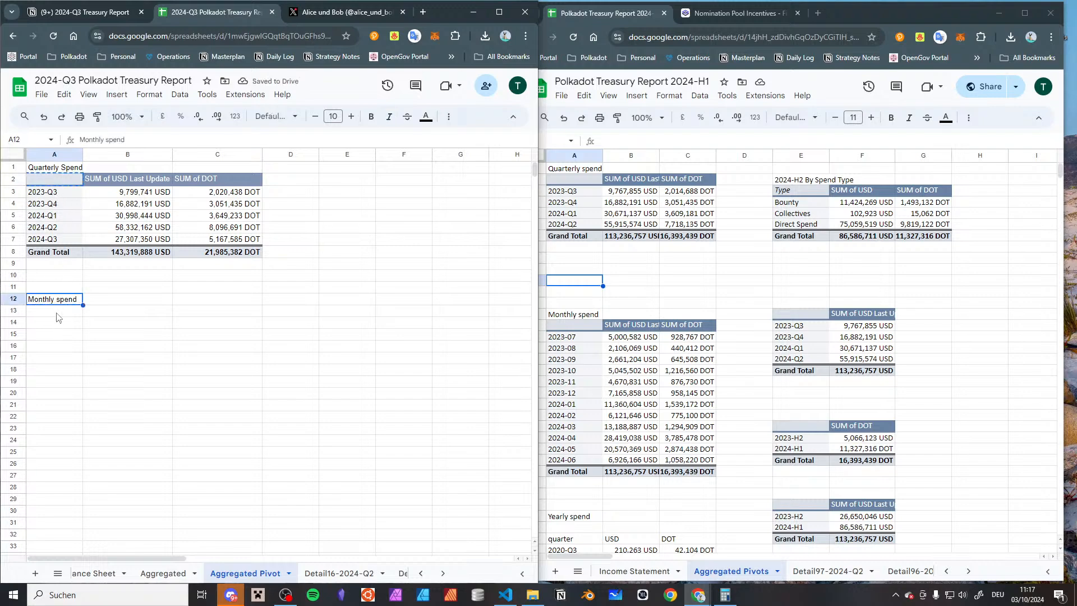
pyautogui.click(56, 313)
pyautogui.hotkey('ctrl', 'v')
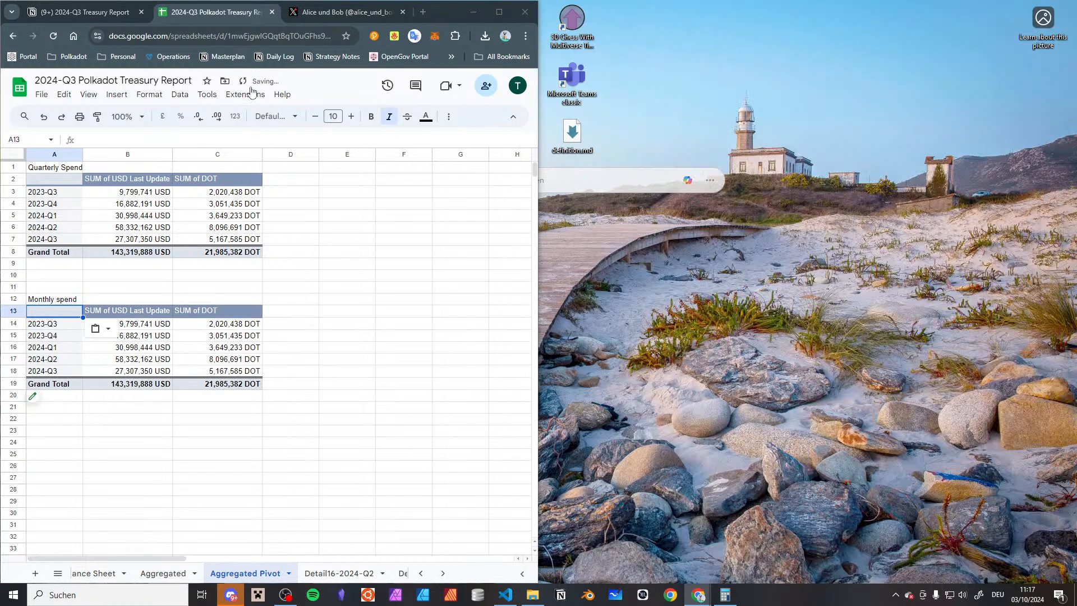
# Open the copied Monthly spend pivot for editing and check its row grouping, filter values and available fields
pyautogui.click(499, 12)
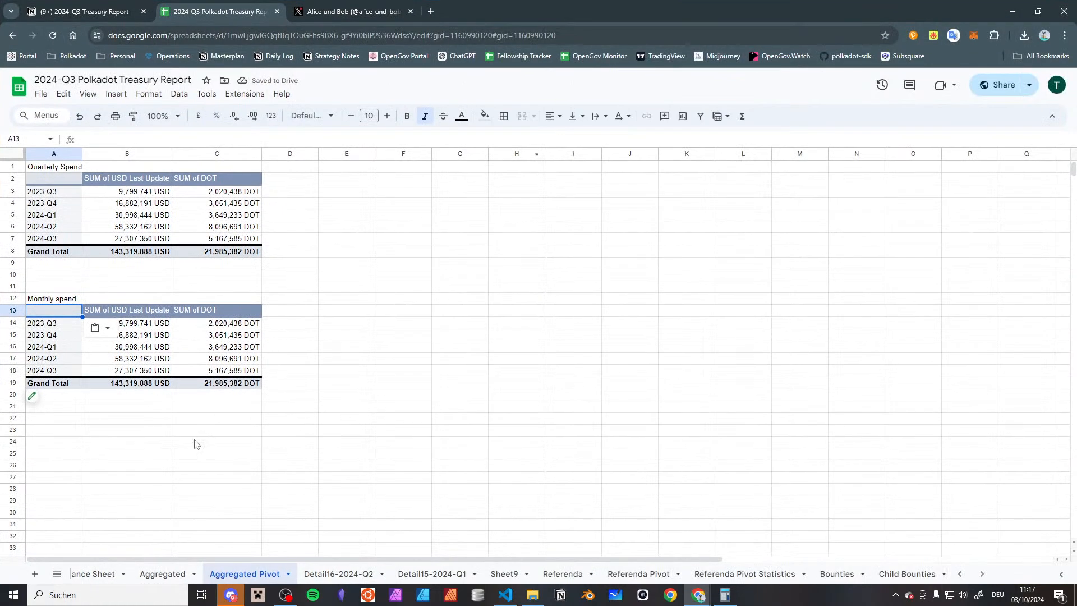
pyautogui.click(32, 396)
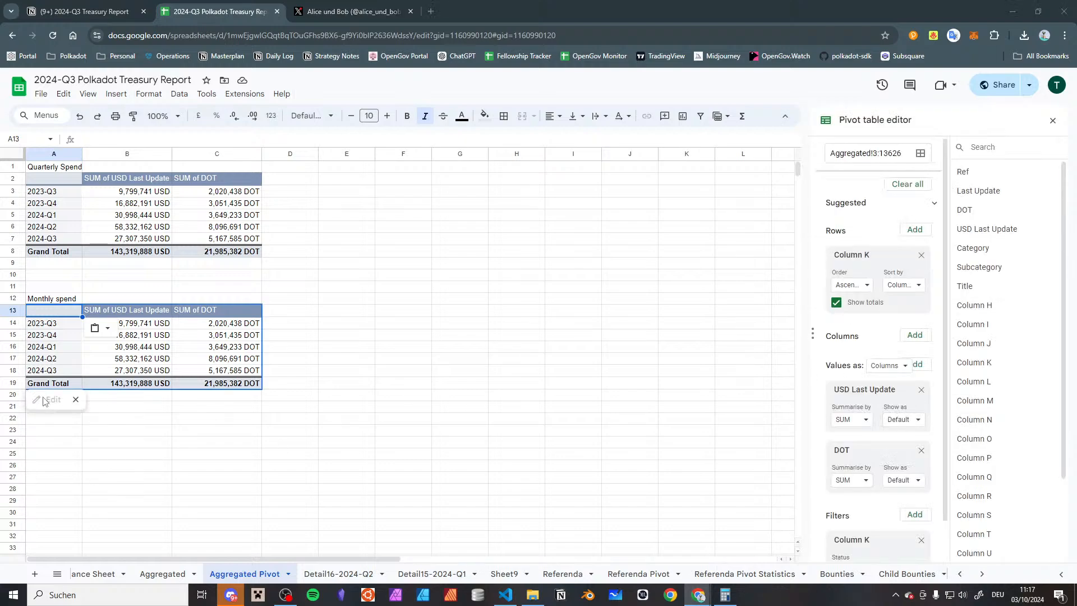
pyautogui.scroll(-2, 827, 342)
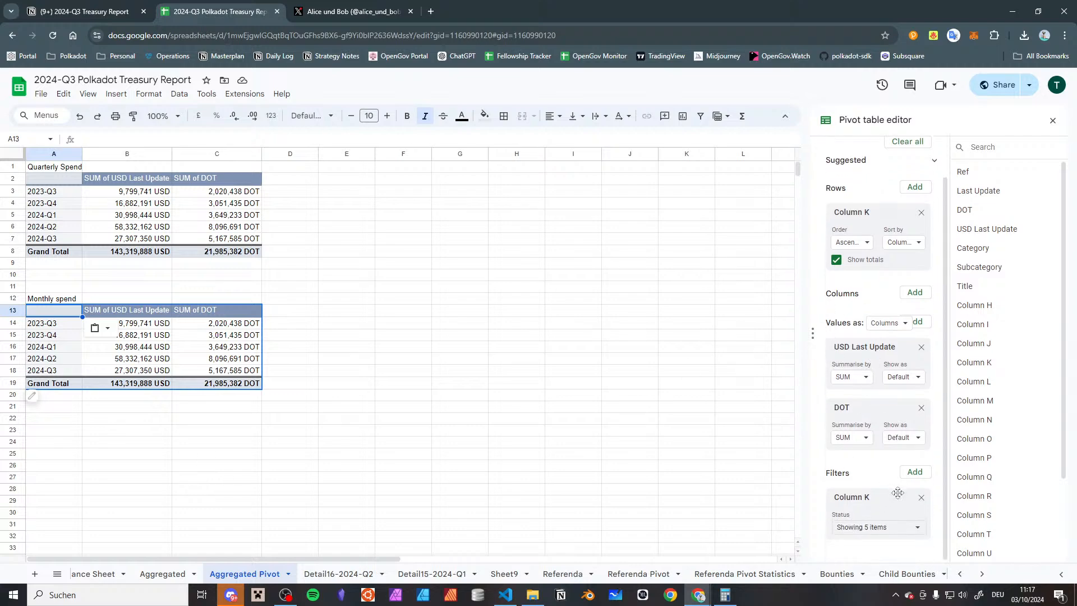
pyautogui.scroll(2, 914, 291)
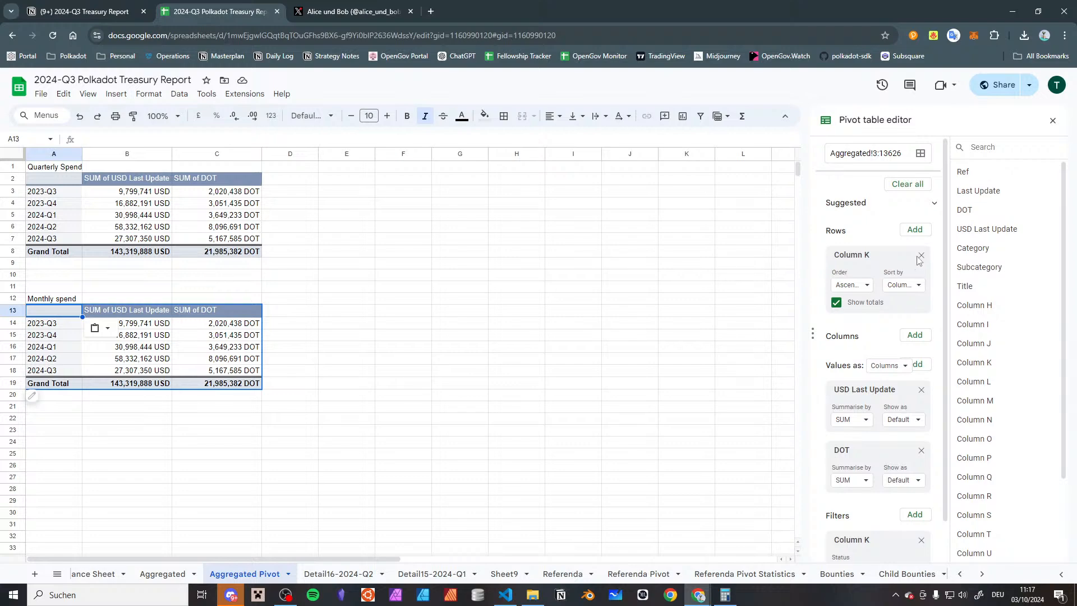
pyautogui.scroll(-1, 897, 392)
pyautogui.click(890, 530)
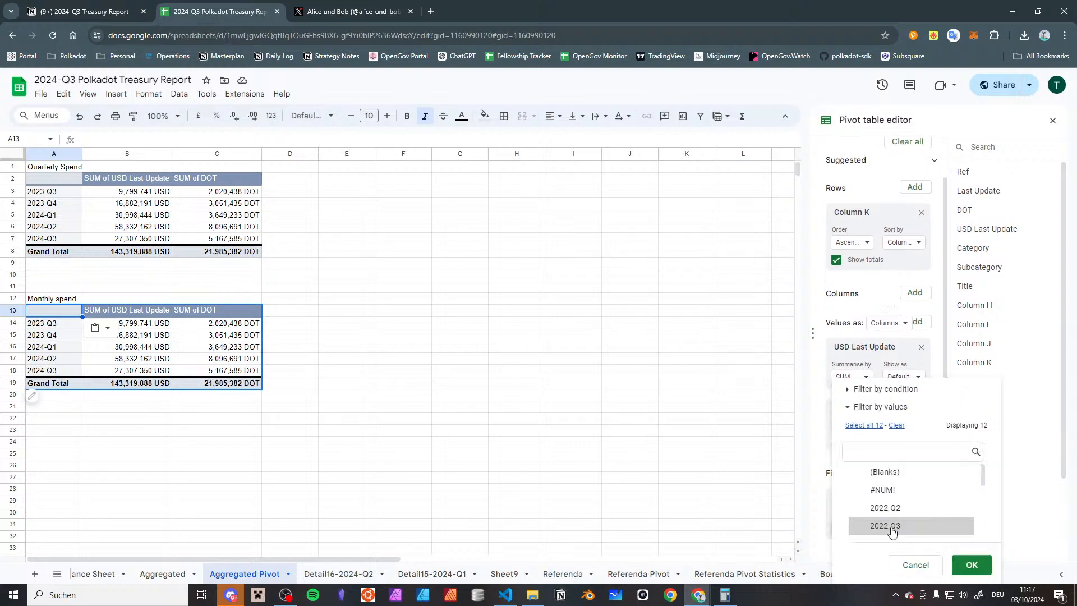
pyautogui.scroll(-2, 892, 542)
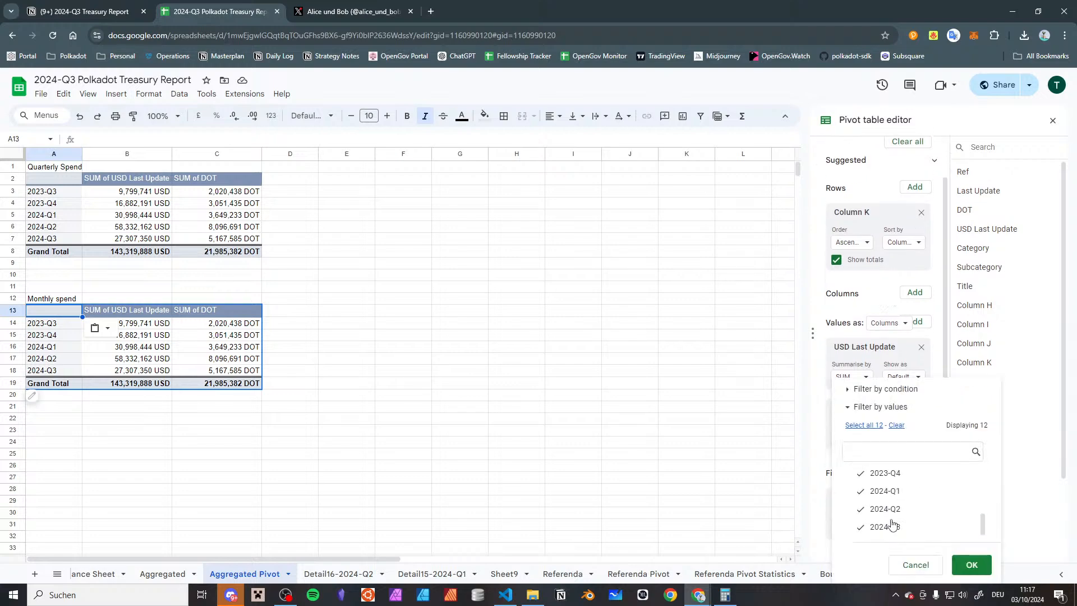
pyautogui.click(904, 563)
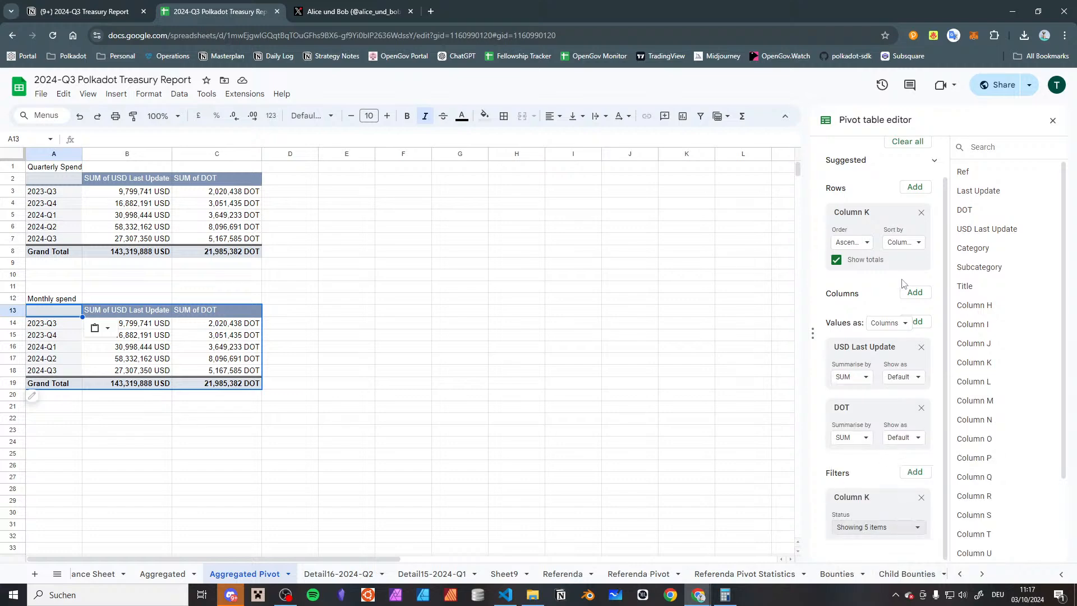
pyautogui.scroll(1, 902, 281)
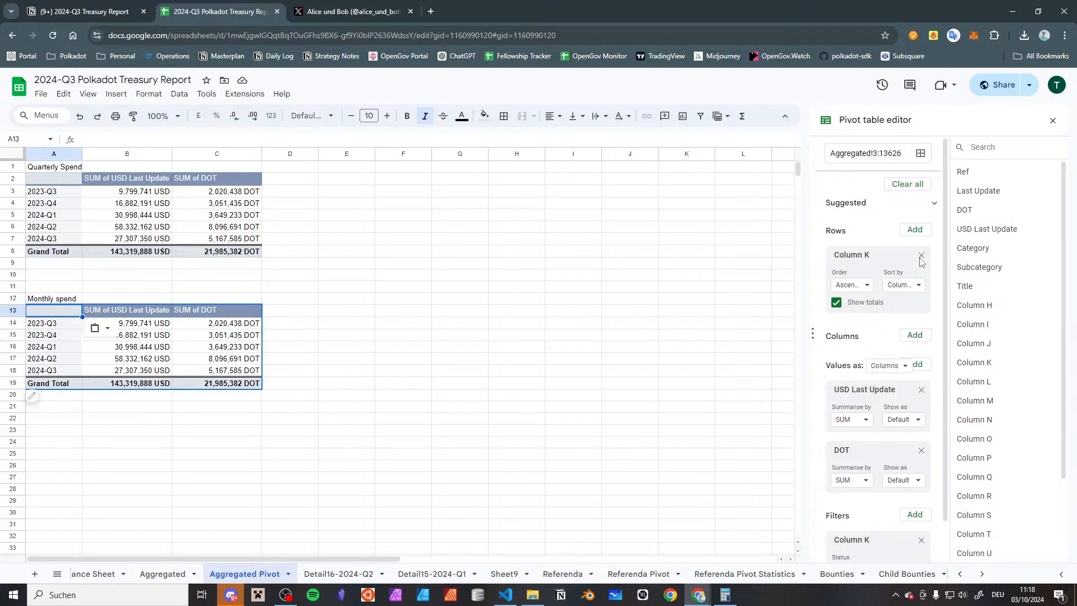
pyautogui.scroll(-2, 972, 360)
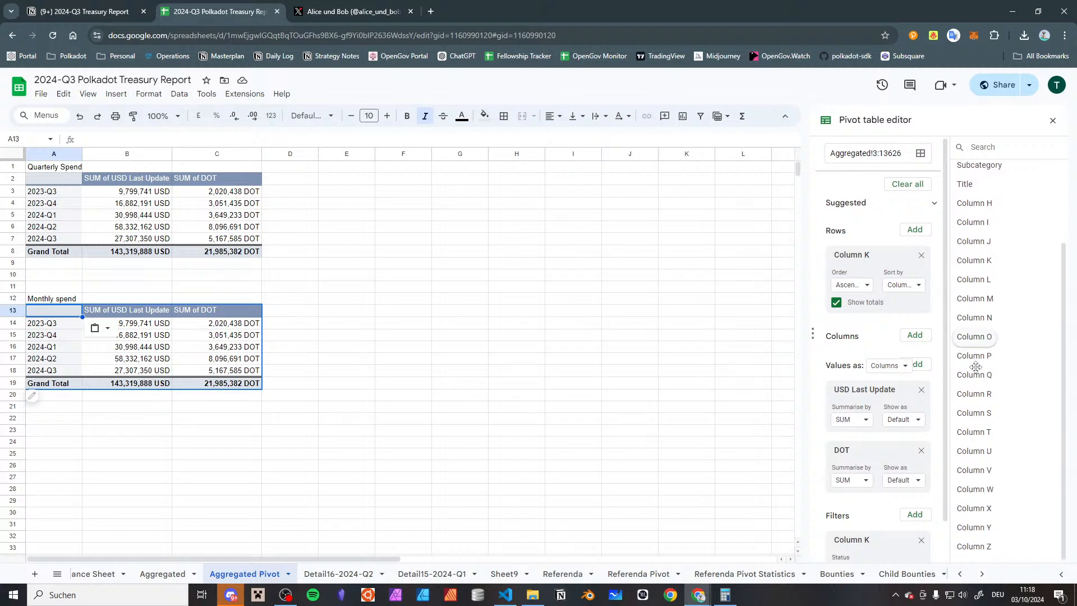
pyautogui.scroll(2, 972, 361)
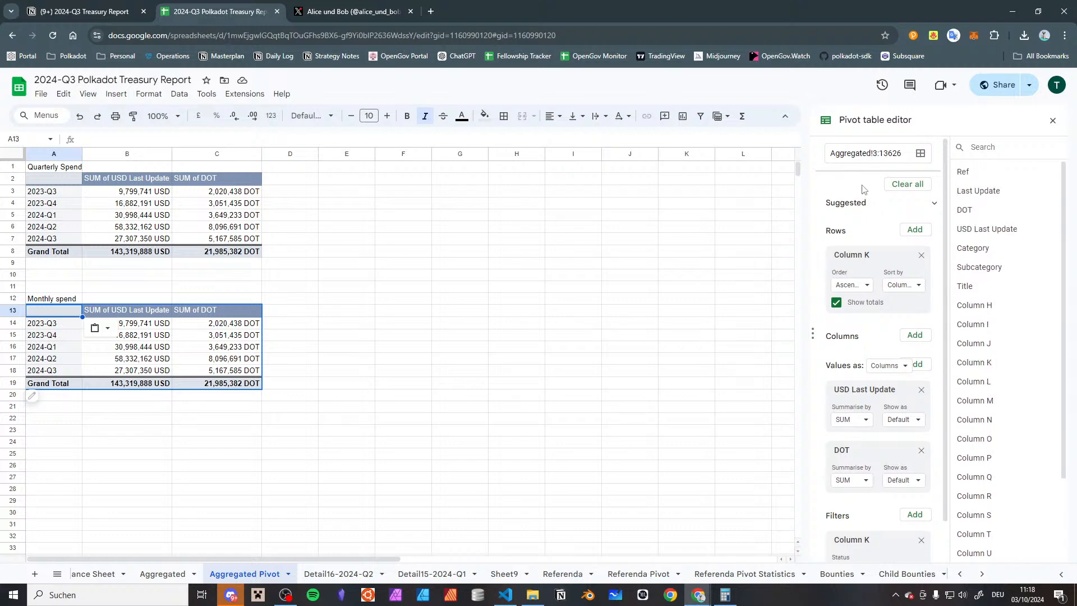
# Check the header rows at the start of the Aggregated sheet for the pivot's field names
pyautogui.click(163, 573)
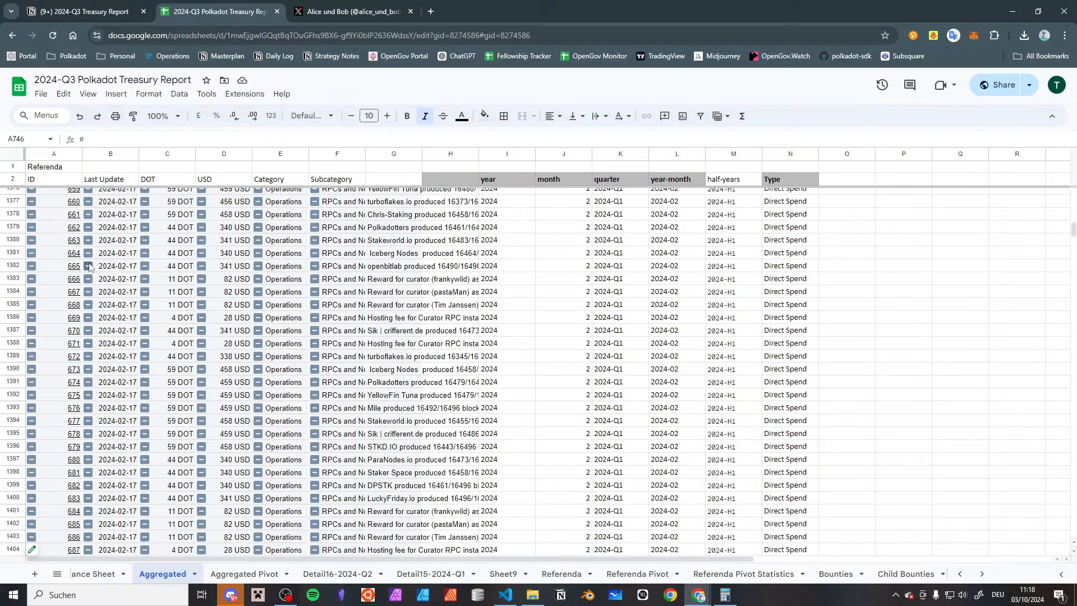
pyautogui.scroll(20, 89, 267)
pyautogui.click(132, 281)
pyautogui.scroll(3, 132, 280)
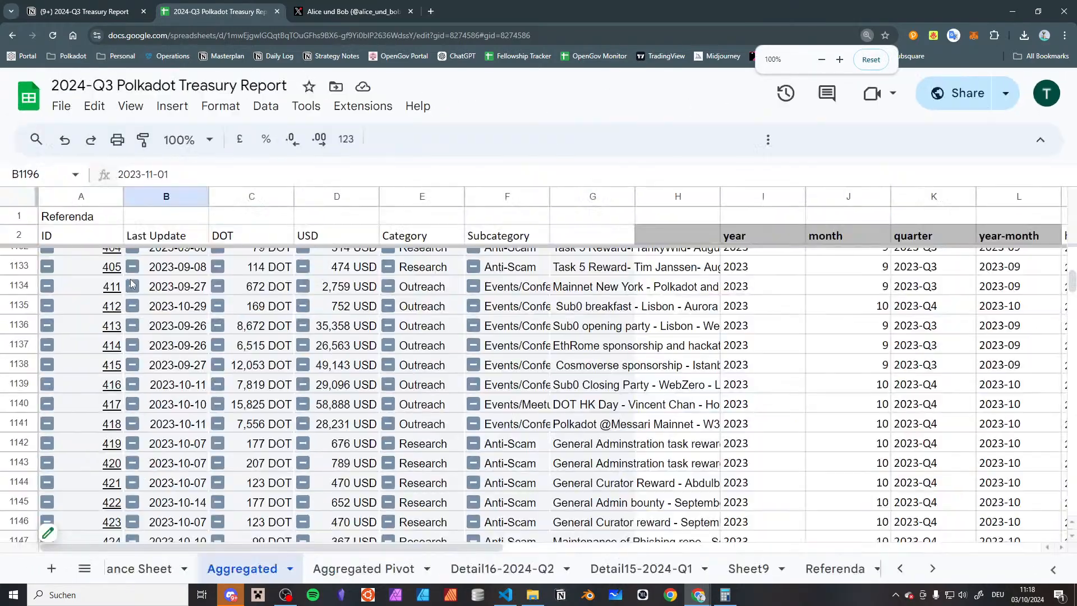
pyautogui.hotkey('ctrl', 'Home')
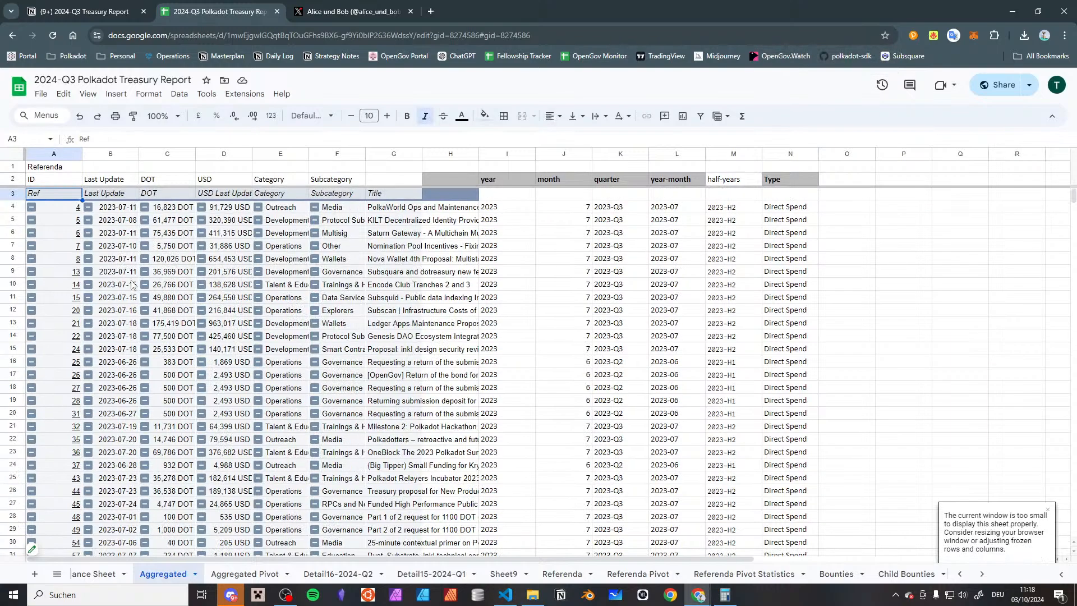
pyautogui.click(91, 573)
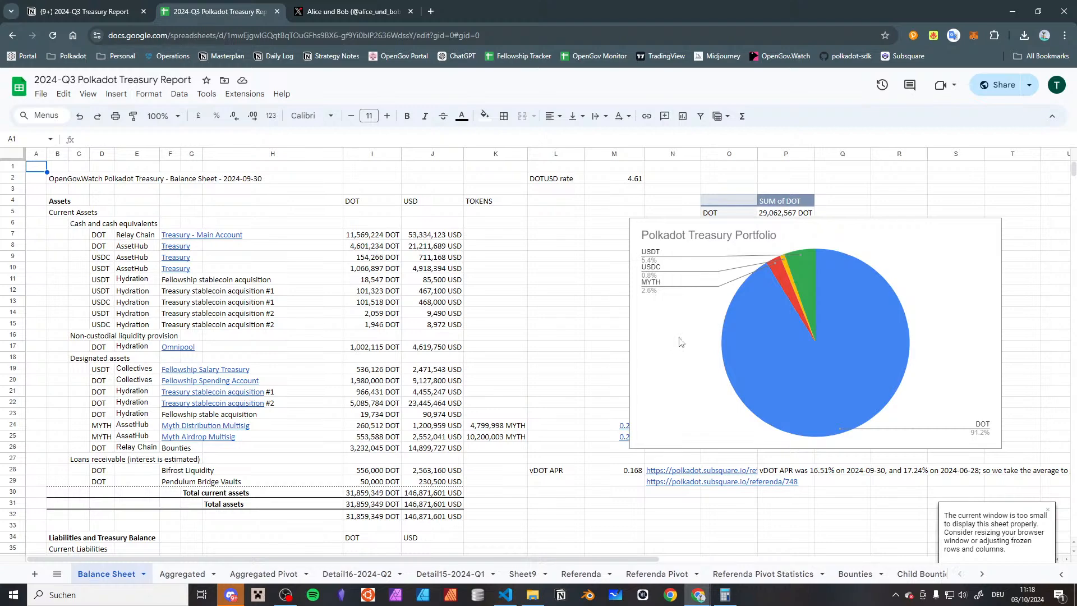
pyautogui.click(182, 573)
pyautogui.click(291, 571)
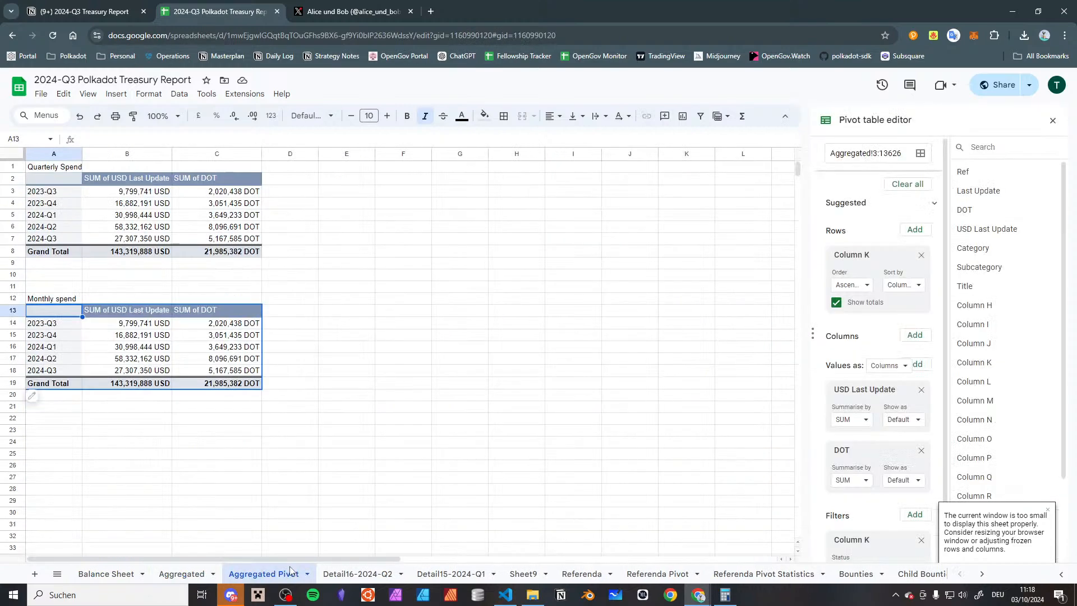
# Set the Monthly spend pivot's source range to Aggregated!2:13626
pyautogui.click(880, 153)
pyautogui.press('BackSpace')
pyautogui.write('2')
pyautogui.press('Return')
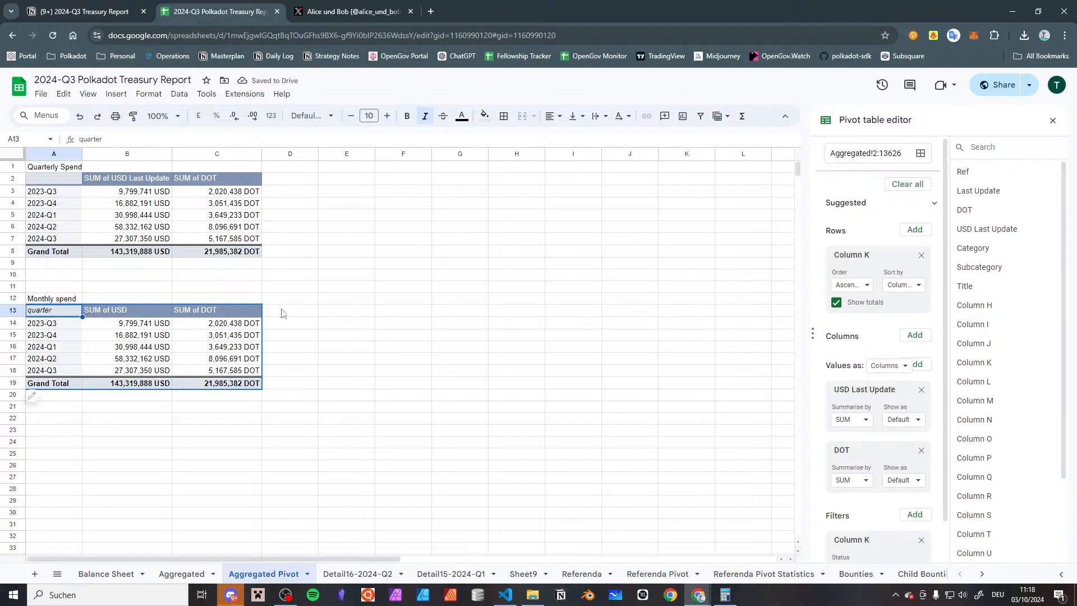
# Remove the quarter grouping from the Monthly spend pivot's rows, leaving no row field
pyautogui.click(921, 255)
pyautogui.click(914, 230)
pyautogui.click(918, 245)
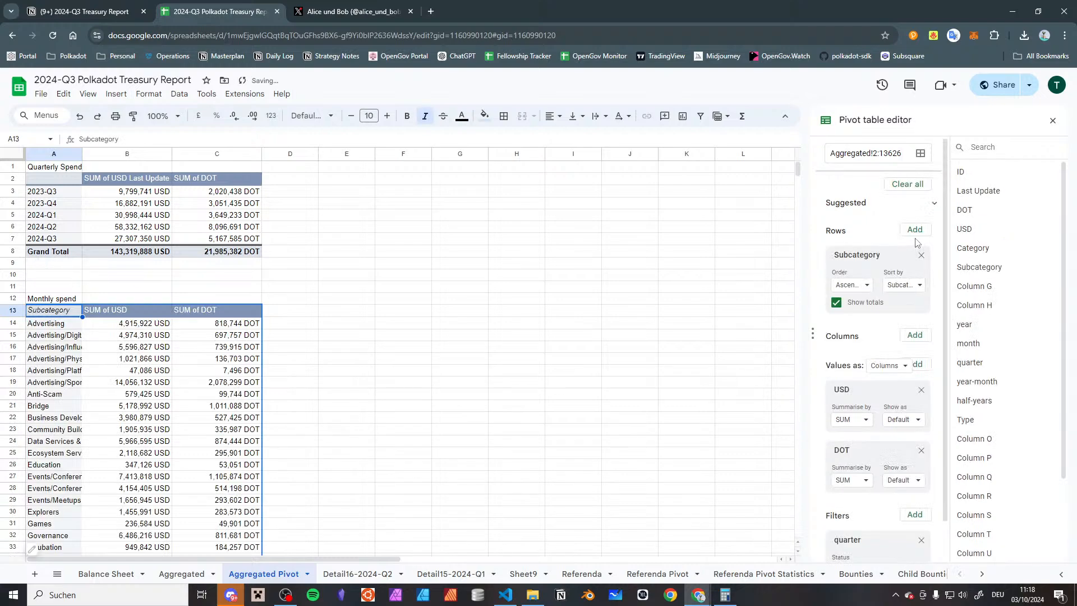
pyautogui.click(920, 255)
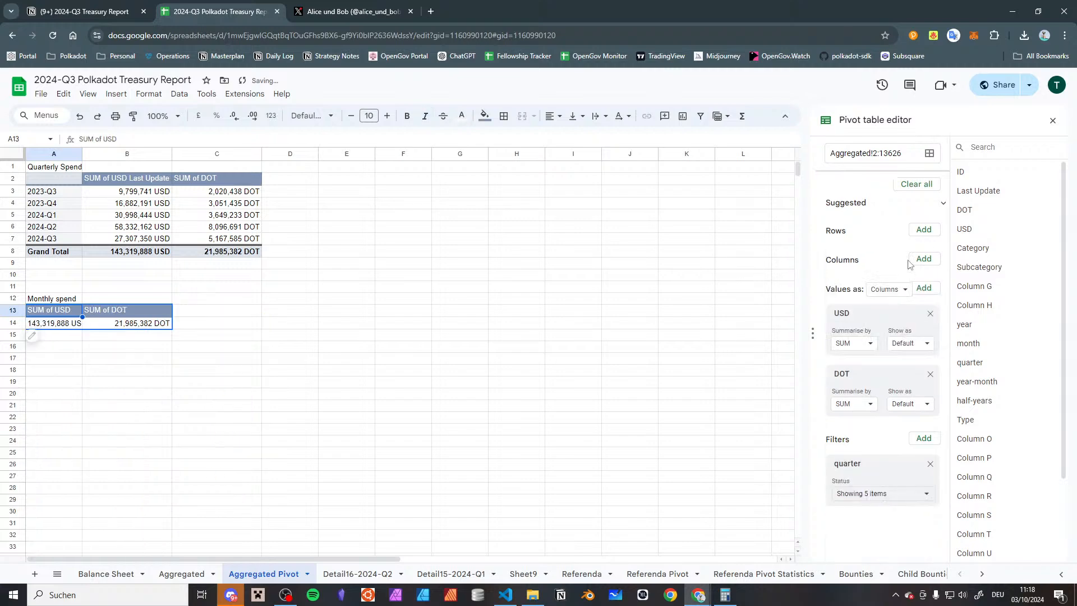
pyautogui.click(914, 230)
pyautogui.scroll(-1, 942, 499)
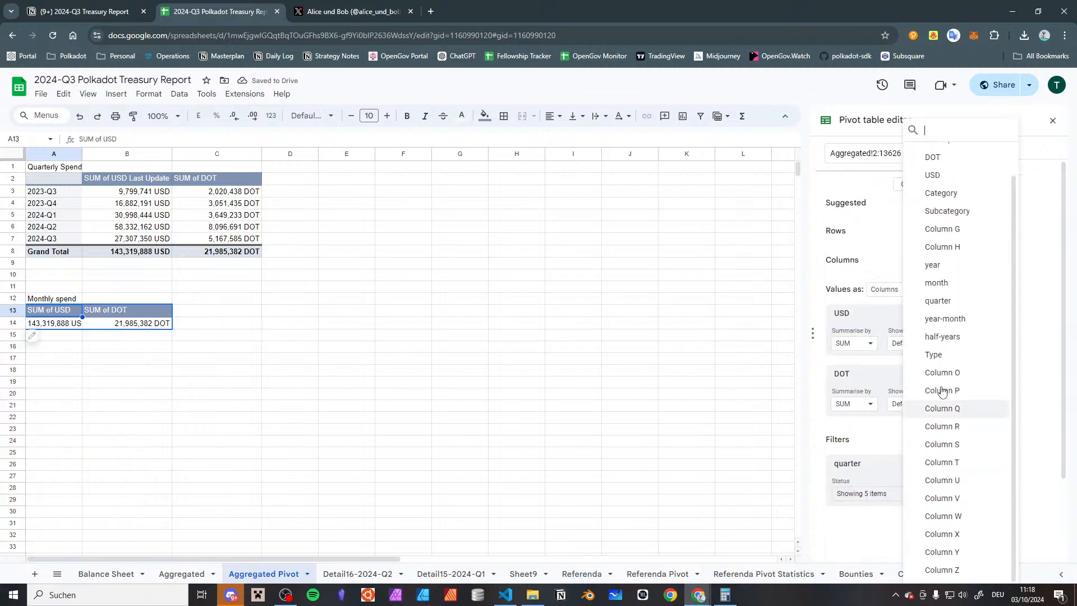
pyautogui.click(933, 264)
pyautogui.click(921, 255)
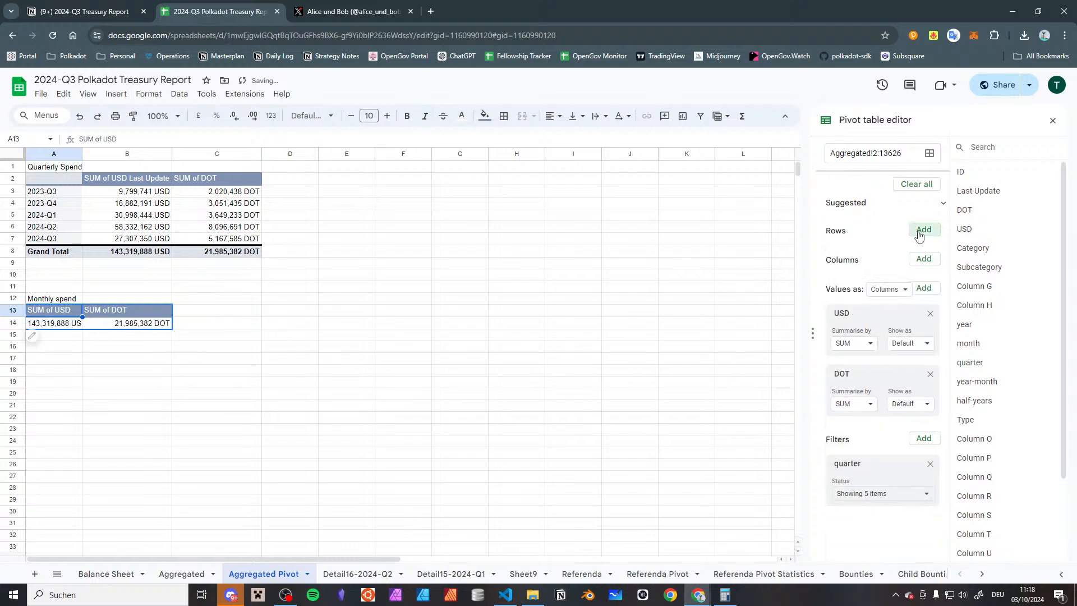
pyautogui.click(914, 230)
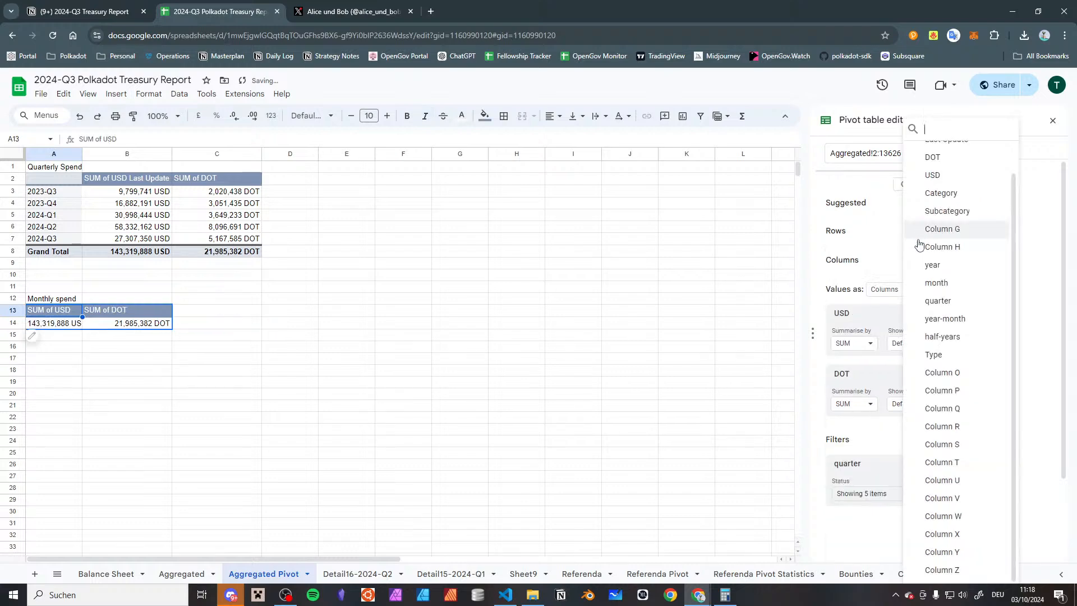
pyautogui.click(874, 250)
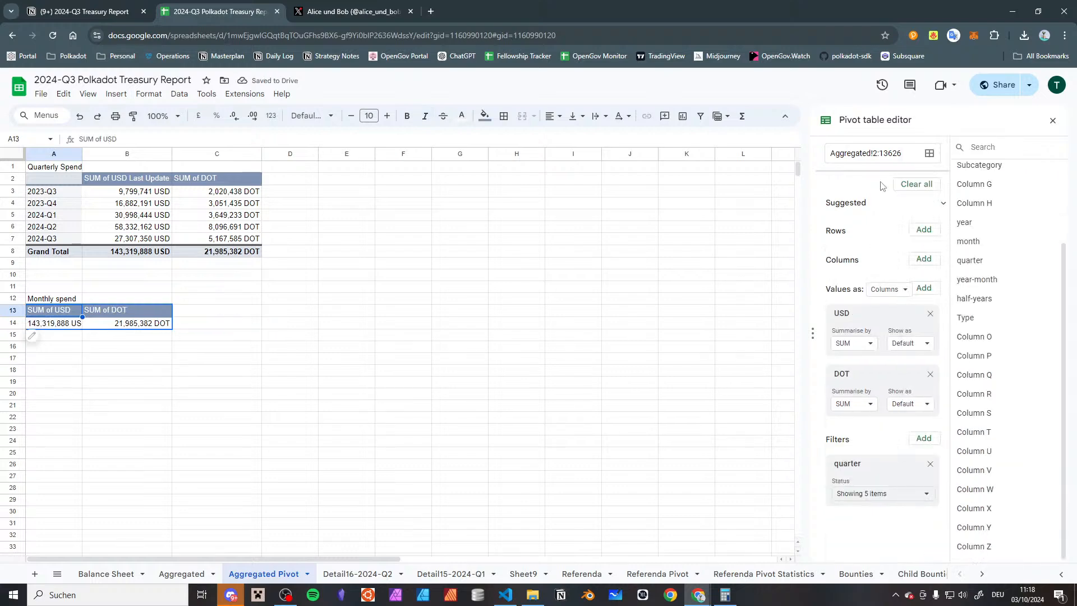
pyautogui.click(626, 311)
pyautogui.click(371, 397)
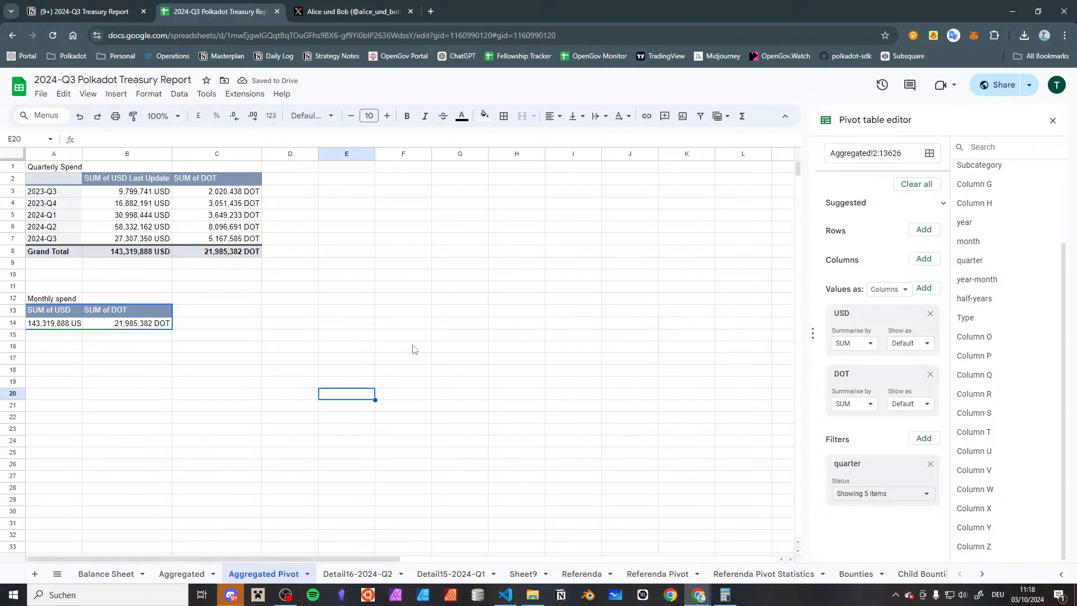
pyautogui.click(1053, 121)
# Group the Monthly spend pivot's rows by the year-month field
pyautogui.click(66, 324)
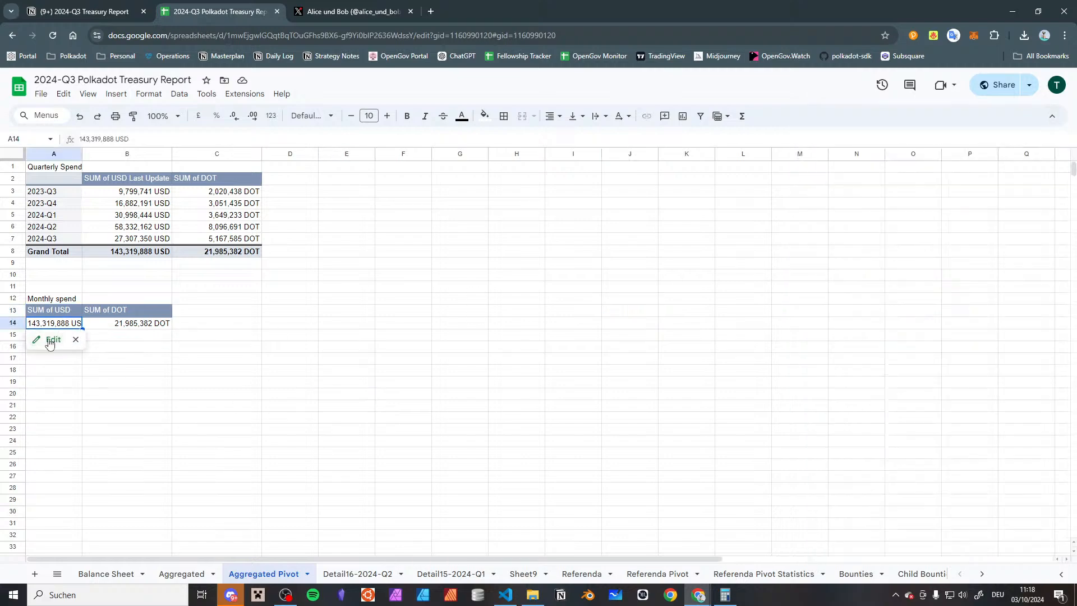
pyautogui.click(37, 337)
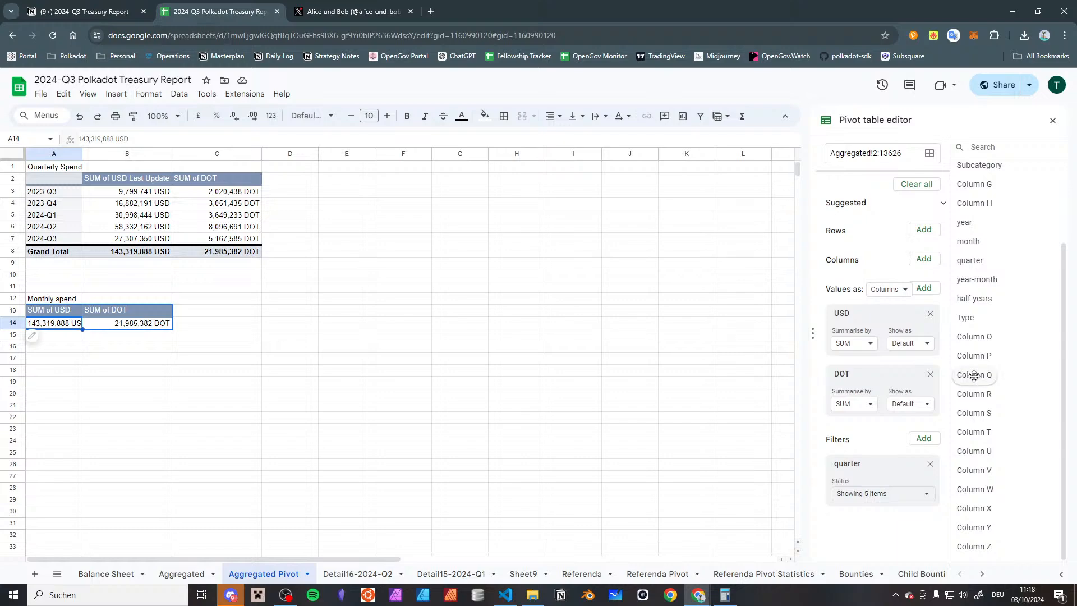
pyautogui.scroll(3, 973, 367)
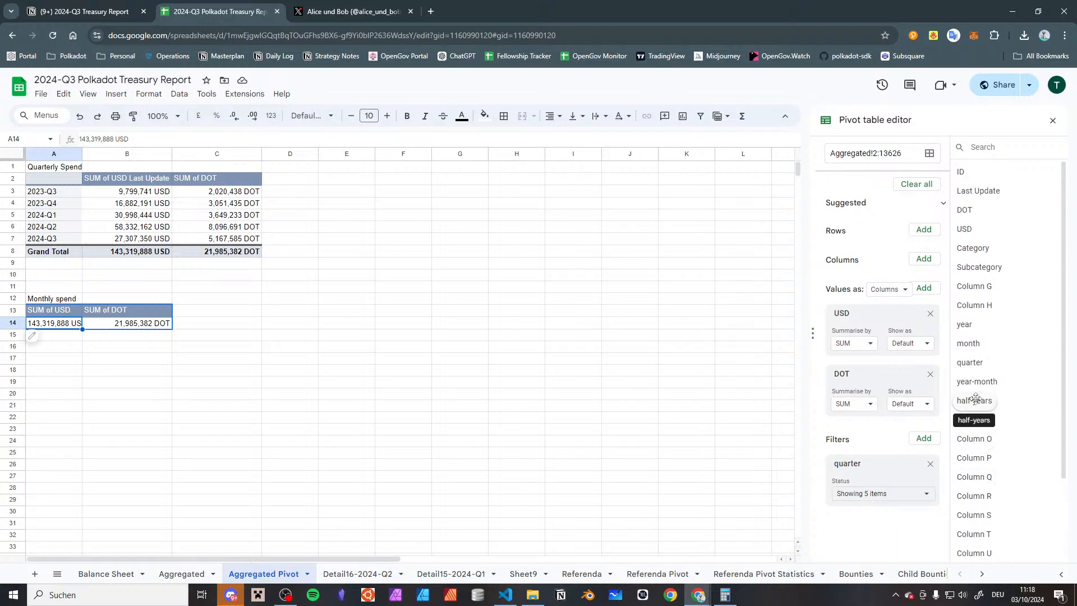
pyautogui.moveTo(976, 381); pyautogui.dragTo(878, 242)
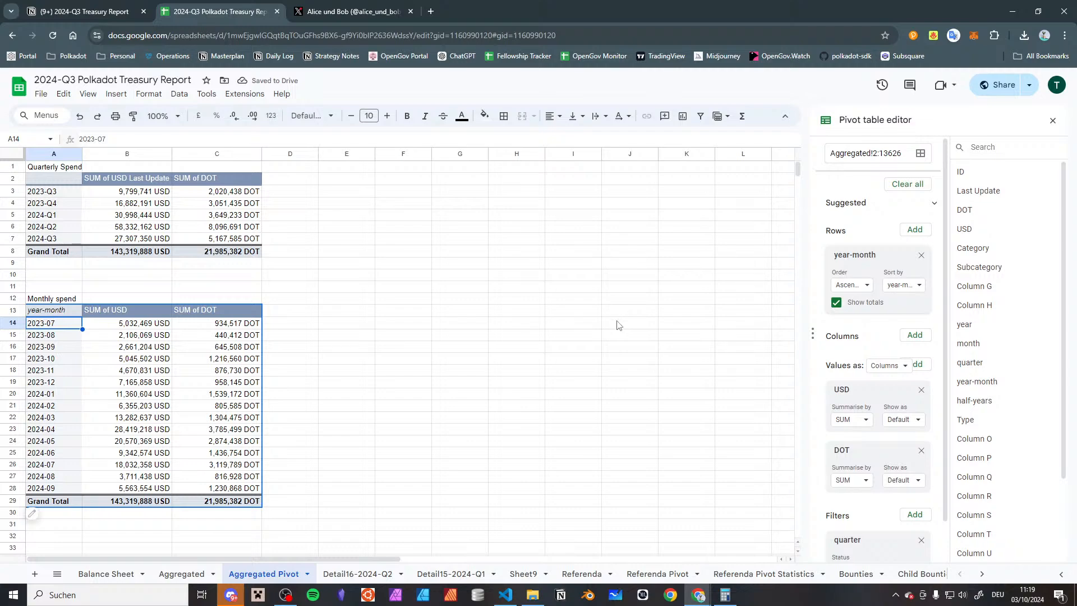
# Examine the USD and DOT sums for 2024-07 to 2024-09 in the Monthly spend pivot
pyautogui.scroll(-5, 269, 370)
pyautogui.scroll(5, 113, 437)
pyautogui.click(110, 467)
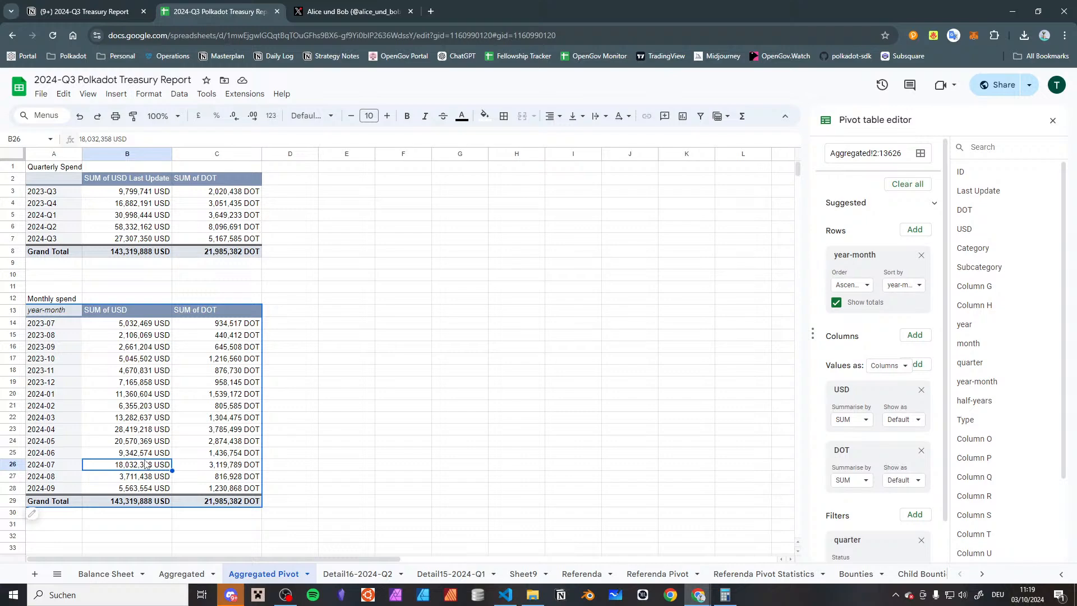
pyautogui.press('Down')
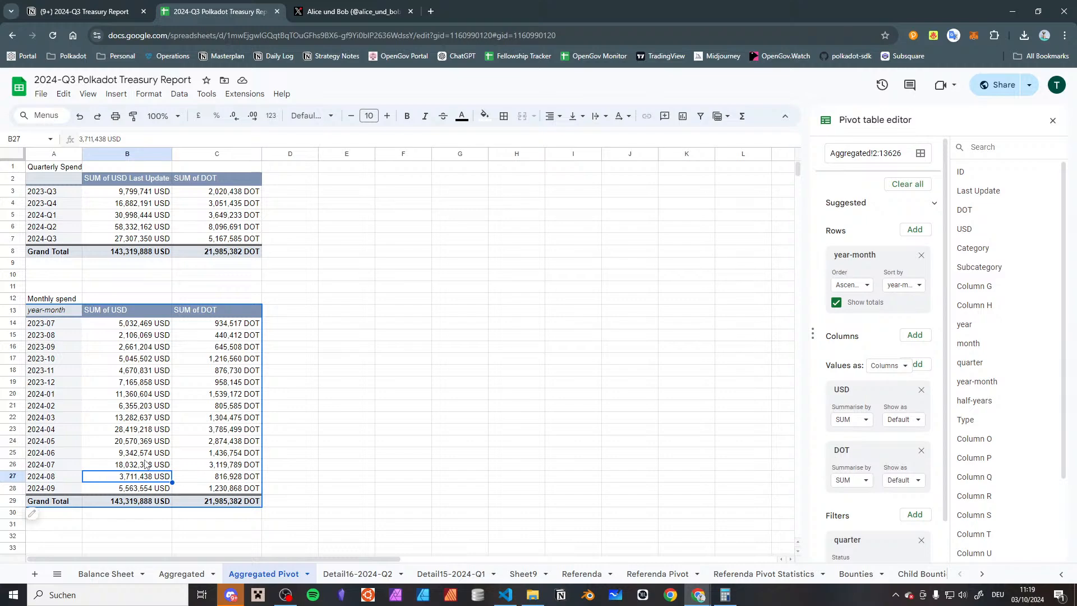
pyautogui.press('Down')
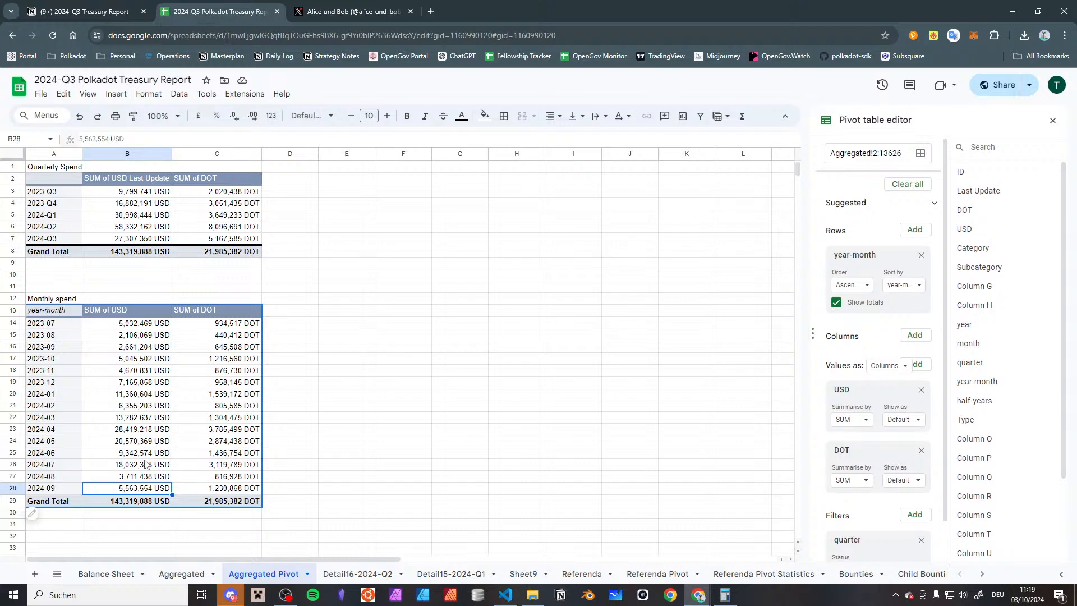
pyautogui.press('Right')
pyautogui.press('Right')
pyautogui.press('Left')
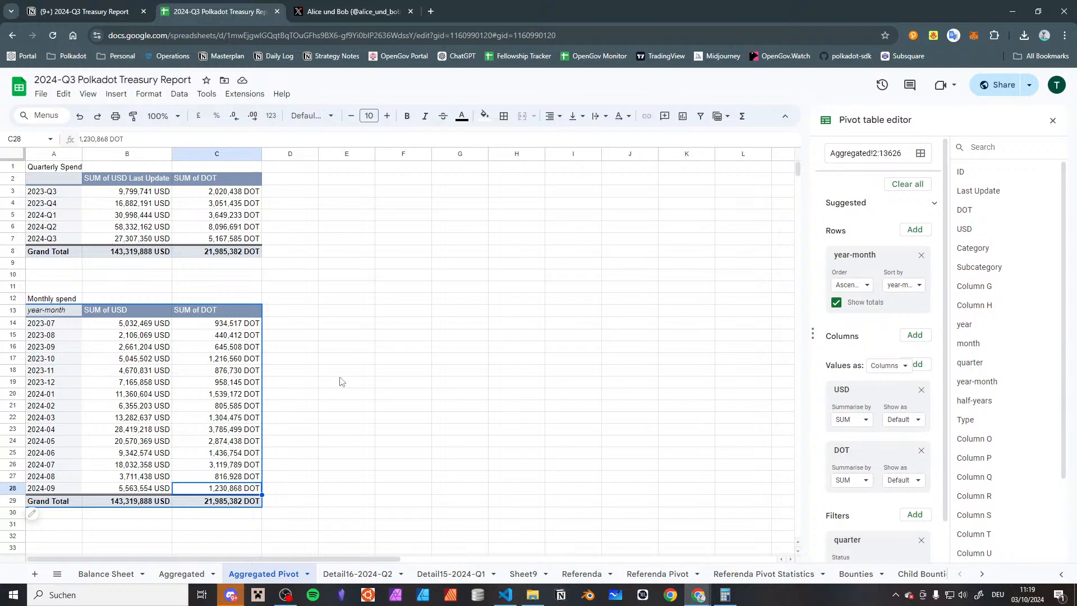
# Insert a column chart from the Quarterly Spend range A1:C7 and remove its SUM of DOT series
pyautogui.click(306, 228)
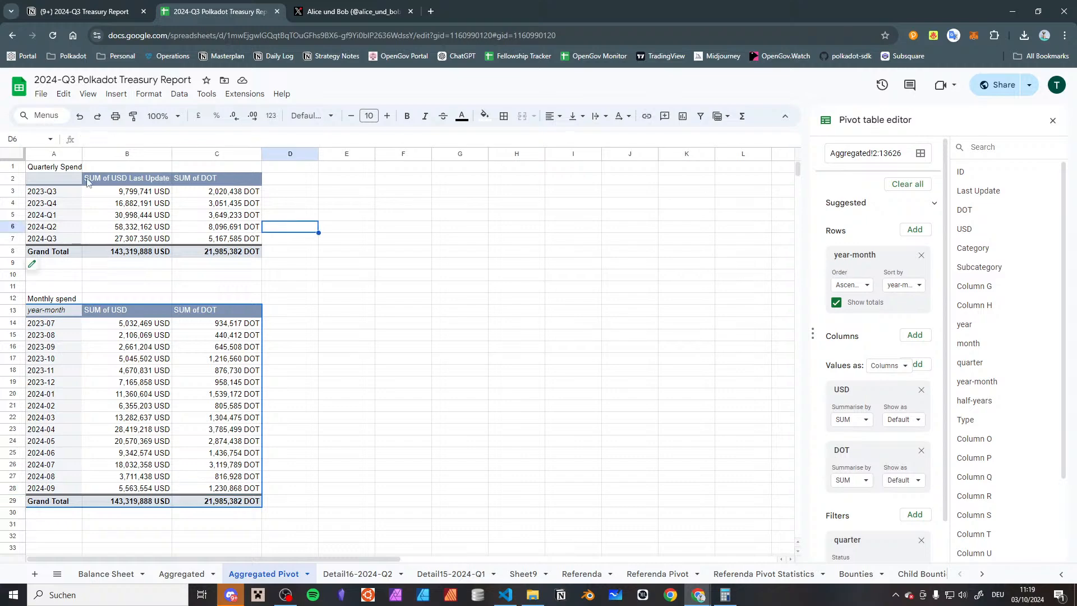
pyautogui.click(52, 180)
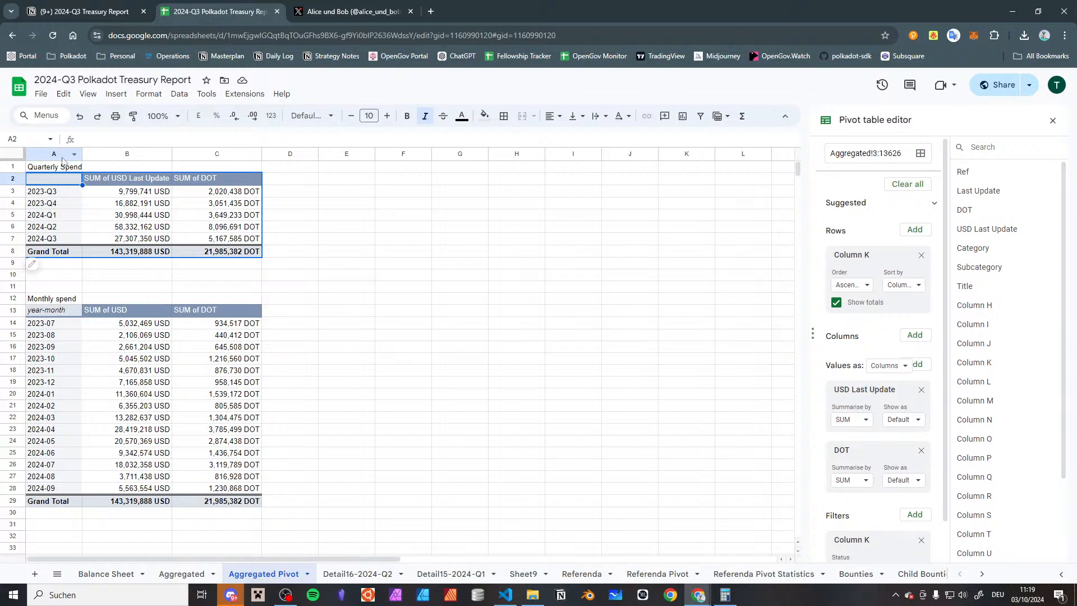
pyautogui.click(59, 167)
pyautogui.keyDown('shift'); pyautogui.click(192, 240); pyautogui.keyUp('shift')
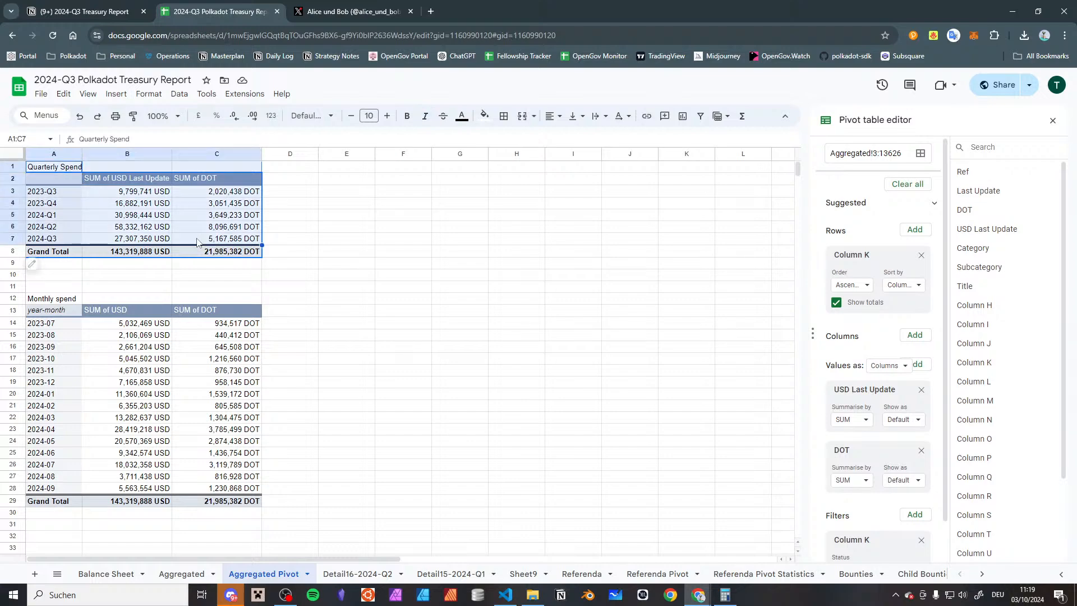
pyautogui.click(120, 95)
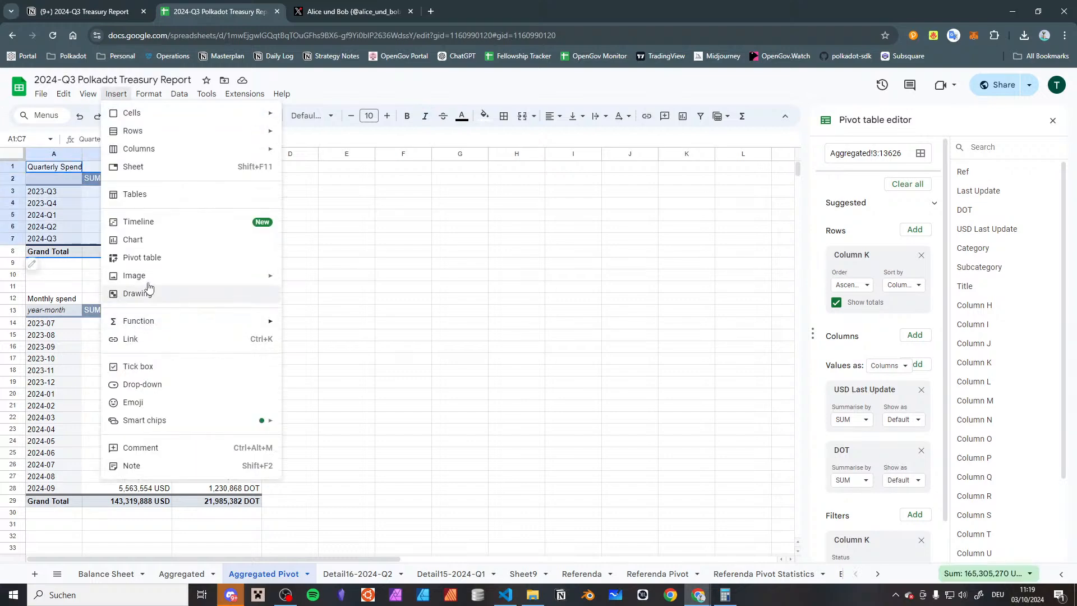
pyautogui.click(185, 240)
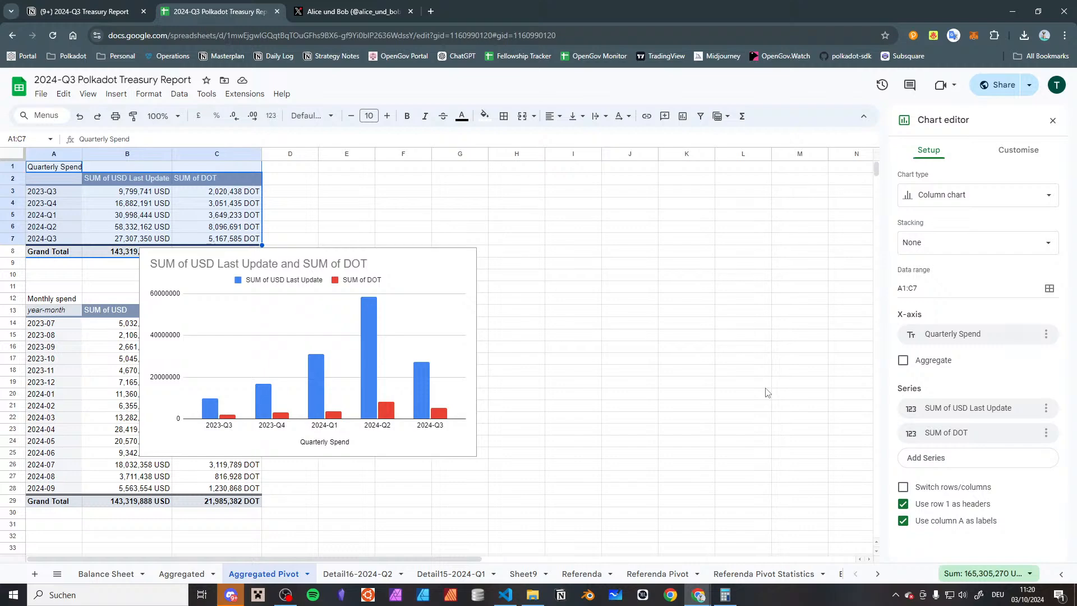
pyautogui.click(1046, 433)
pyautogui.click(1001, 455)
# Move the quarterly chart up to the first row and title it "USD spending per Quarter"
pyautogui.click(455, 269)
pyautogui.moveTo(456, 269); pyautogui.dragTo(441, 161)
pyautogui.doubleClick(249, 178)
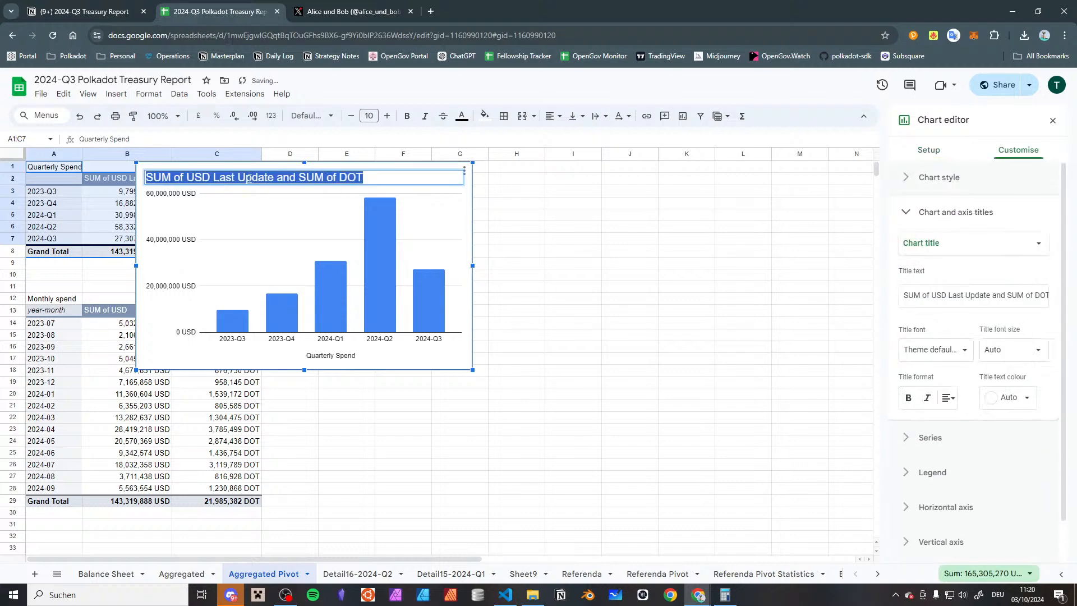
pyautogui.write('USD ')
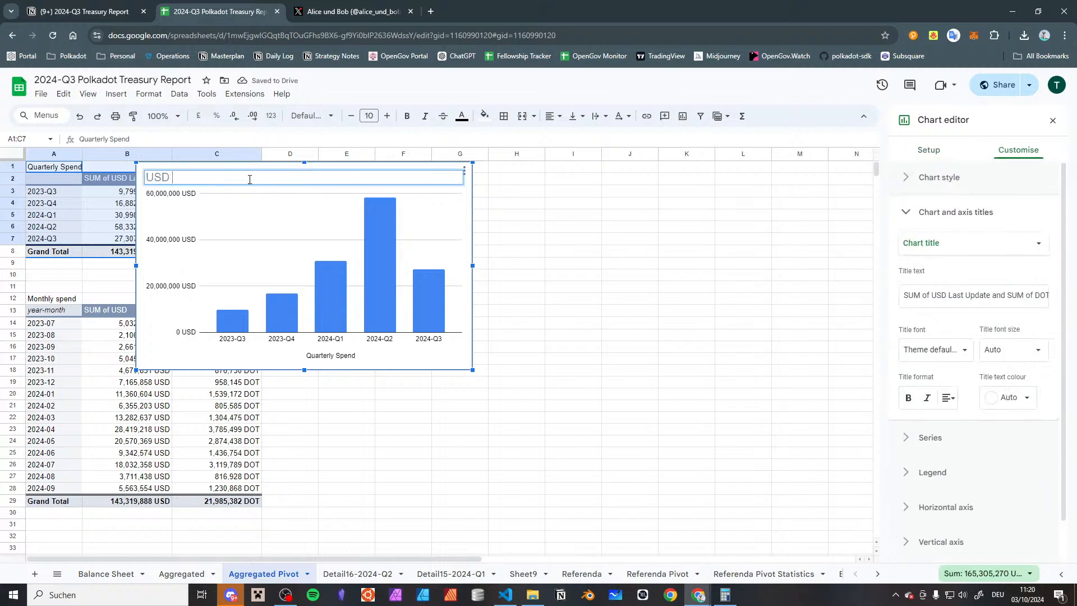
pyautogui.write('spending pe r')
pyautogui.write('r ')
pyautogui.write('Quarter')
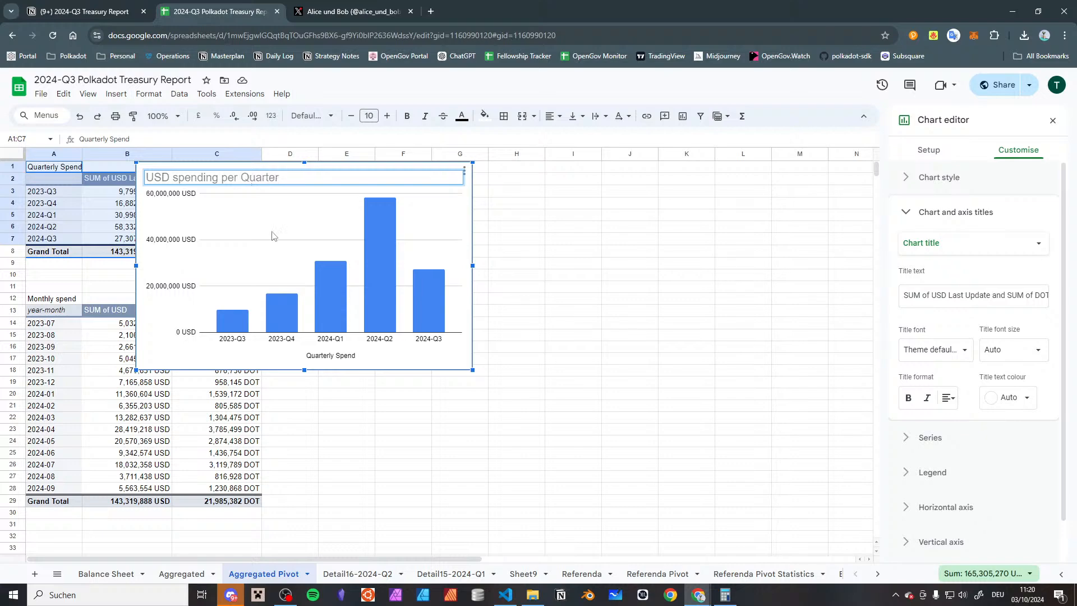
pyautogui.click(364, 404)
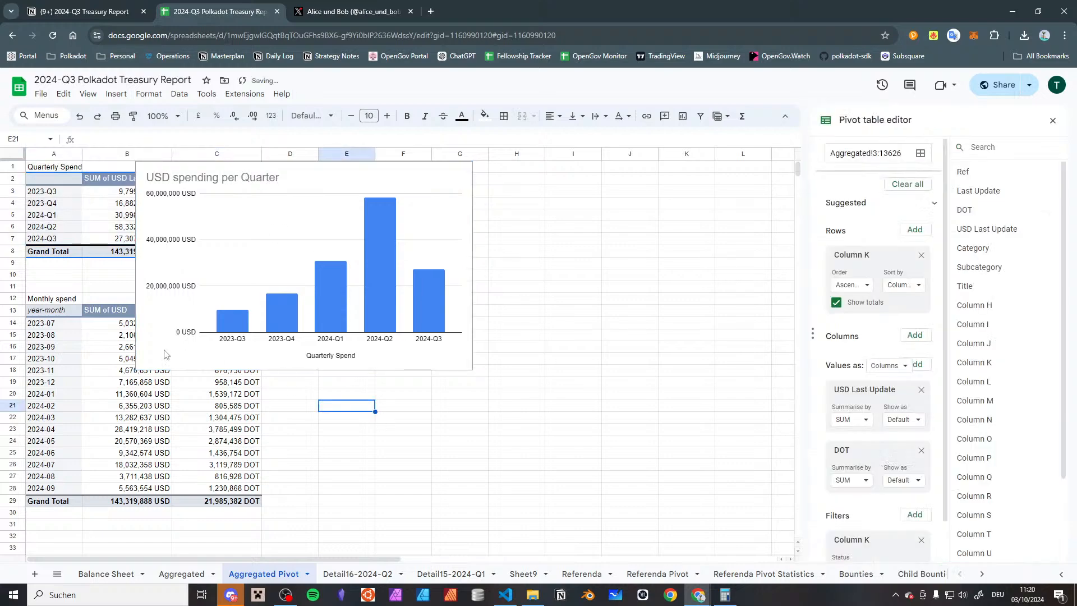
# Insert a column chart from the Monthly spend range A12:C28 and remove its SUM of DOT series
pyautogui.click(51, 298)
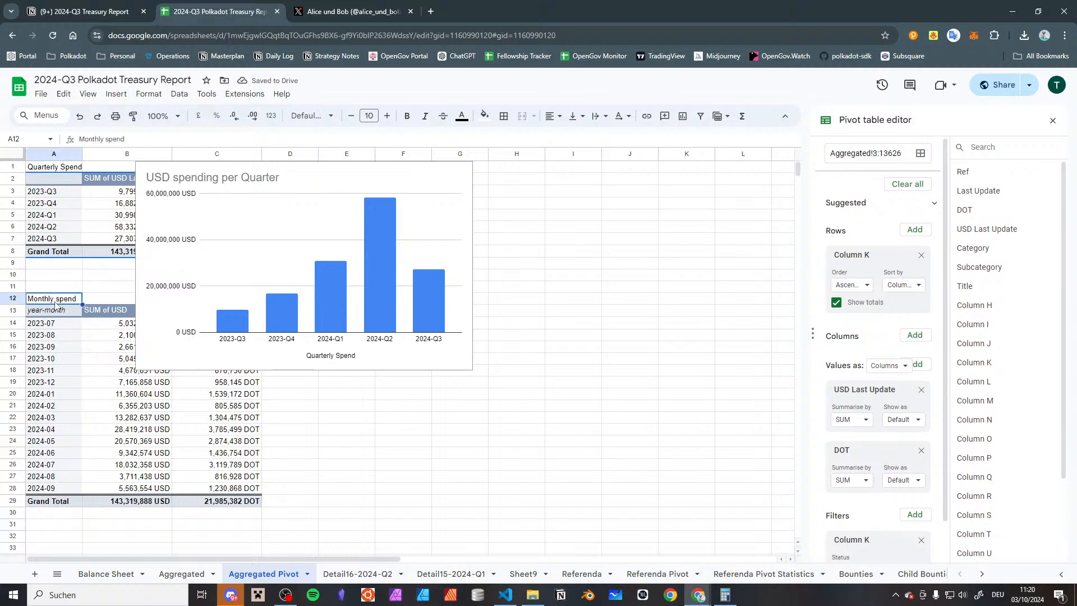
pyautogui.keyDown('shift'); pyautogui.click(230, 490); pyautogui.keyUp('shift')
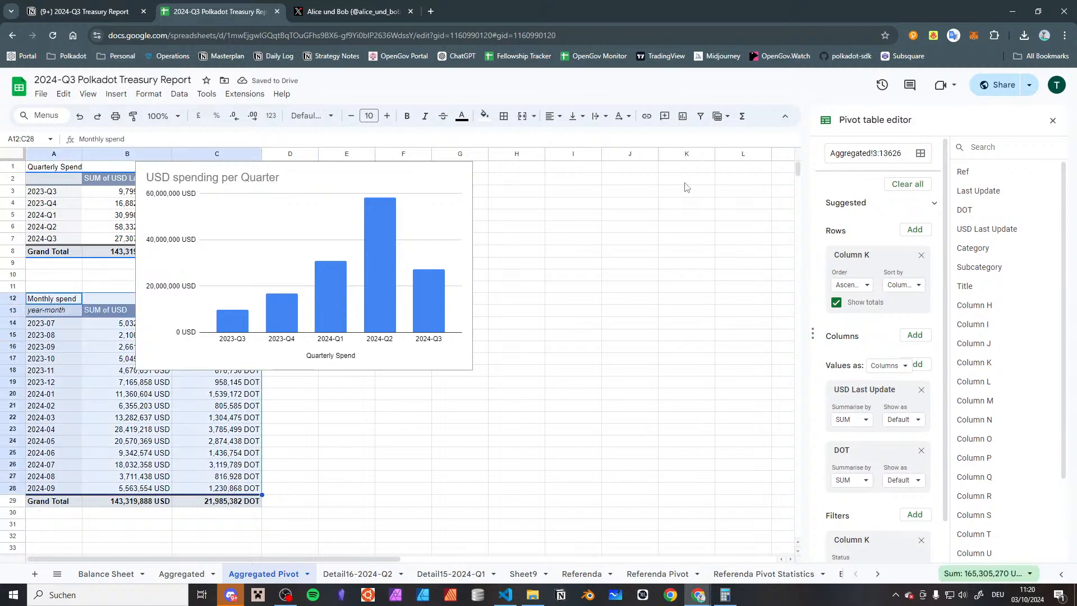
pyautogui.click(116, 94)
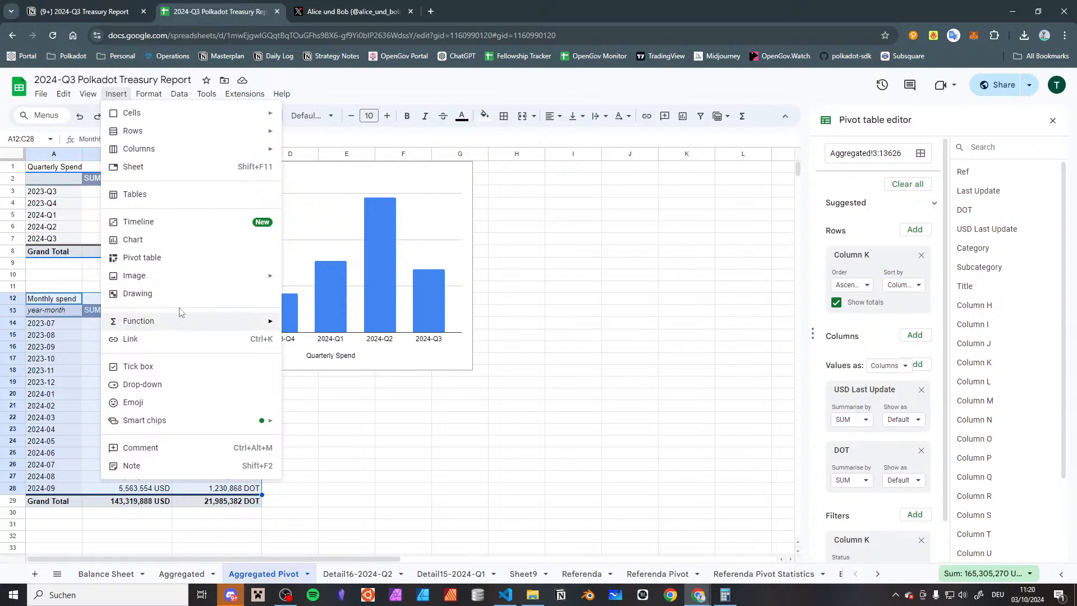
pyautogui.click(189, 241)
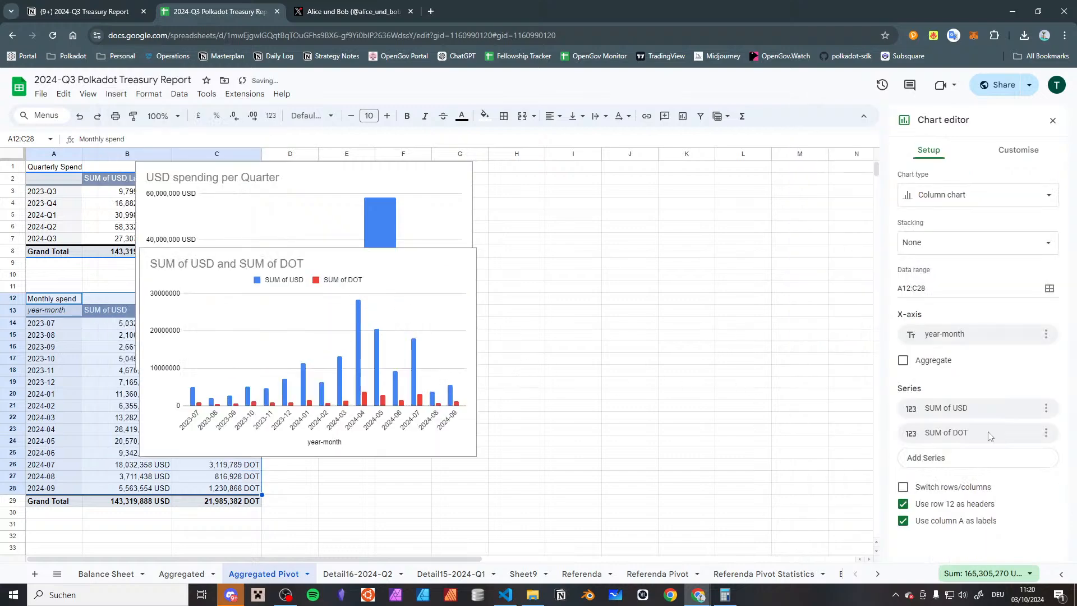
pyautogui.click(1045, 432)
pyautogui.click(1024, 458)
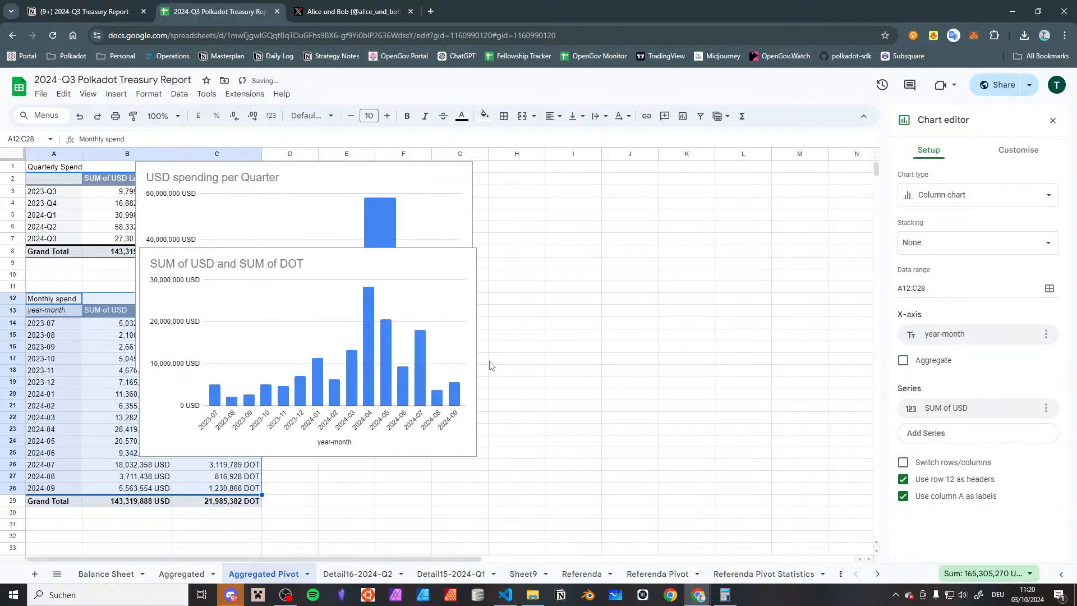
# Set the monthly chart's title to "USD spending per Month"
pyautogui.doubleClick(195, 265)
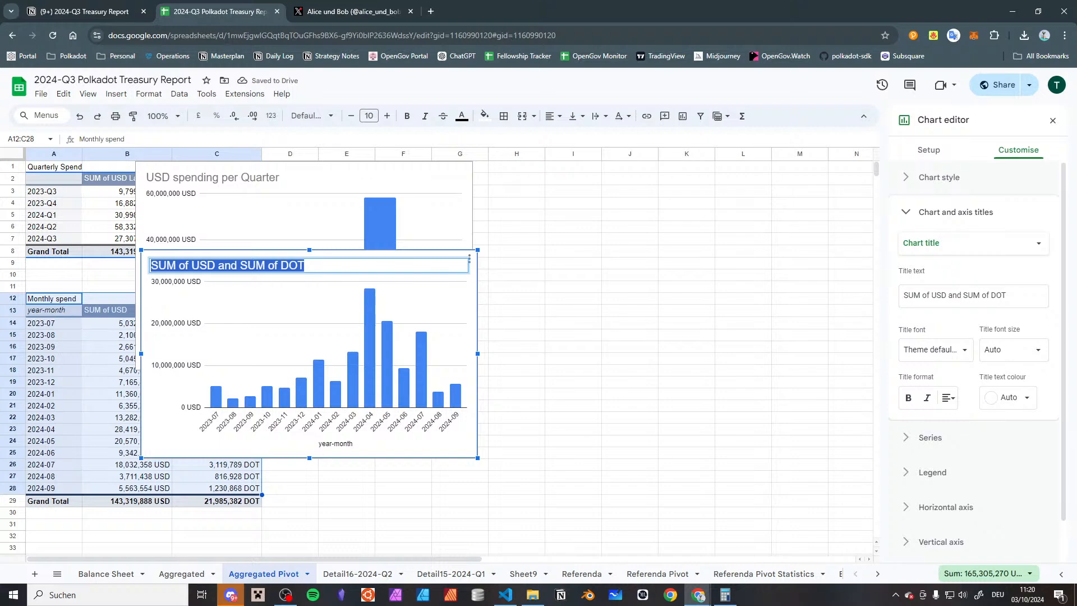
pyautogui.hotkey('alt', 'Tab')
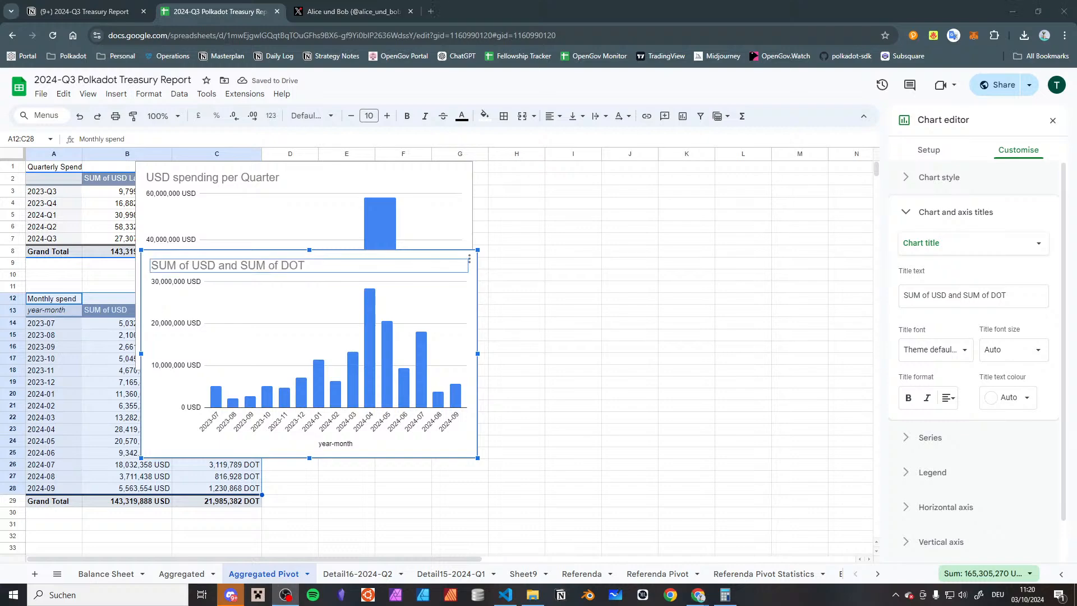
pyautogui.hotkey('alt', 'Tab')
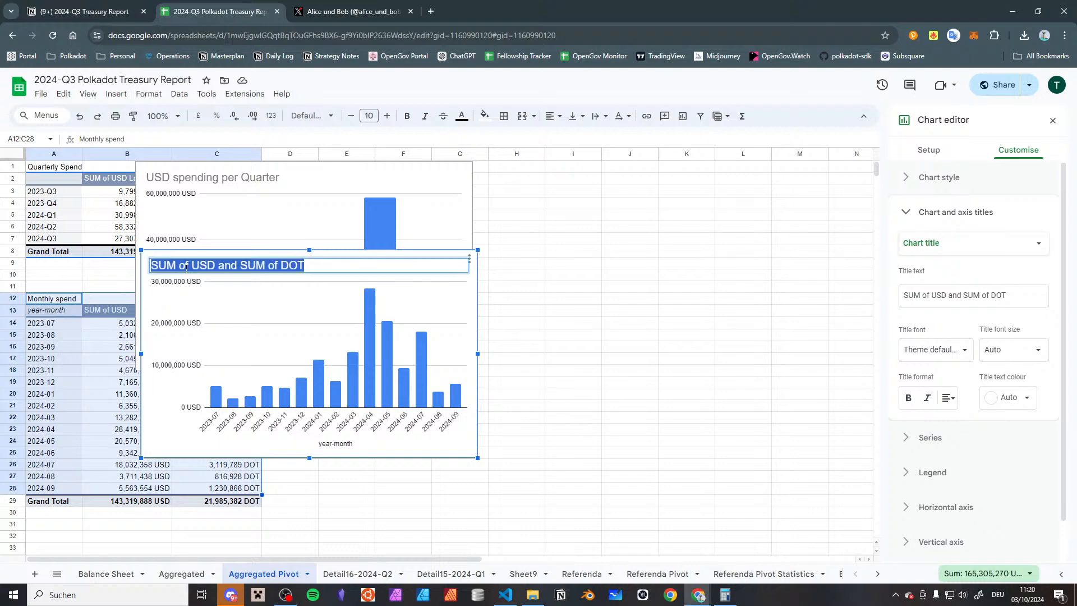
pyautogui.write('USD ')
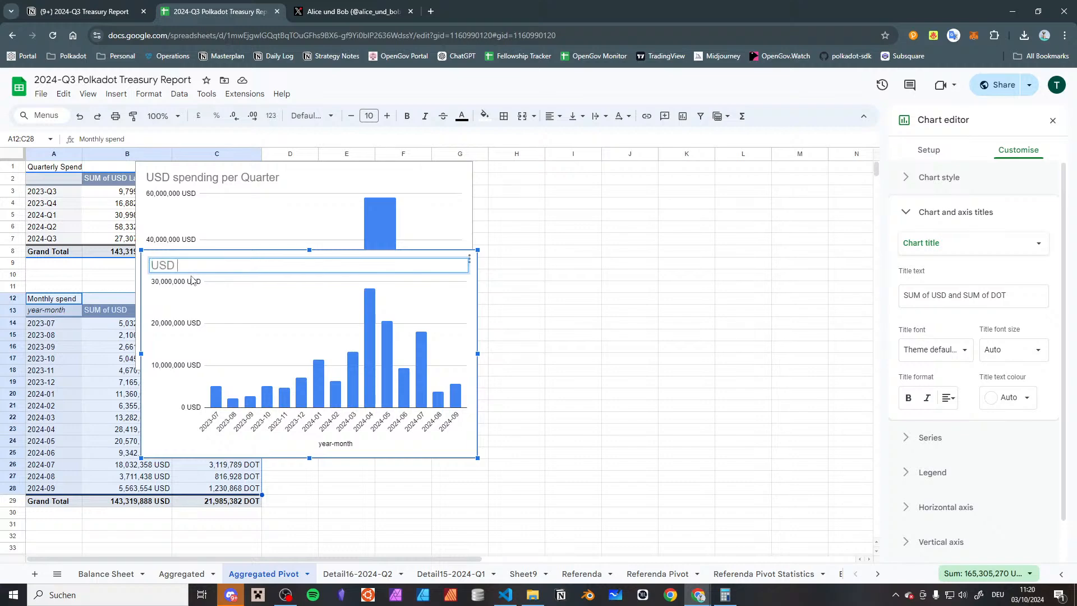
pyautogui.write('spending per Month')
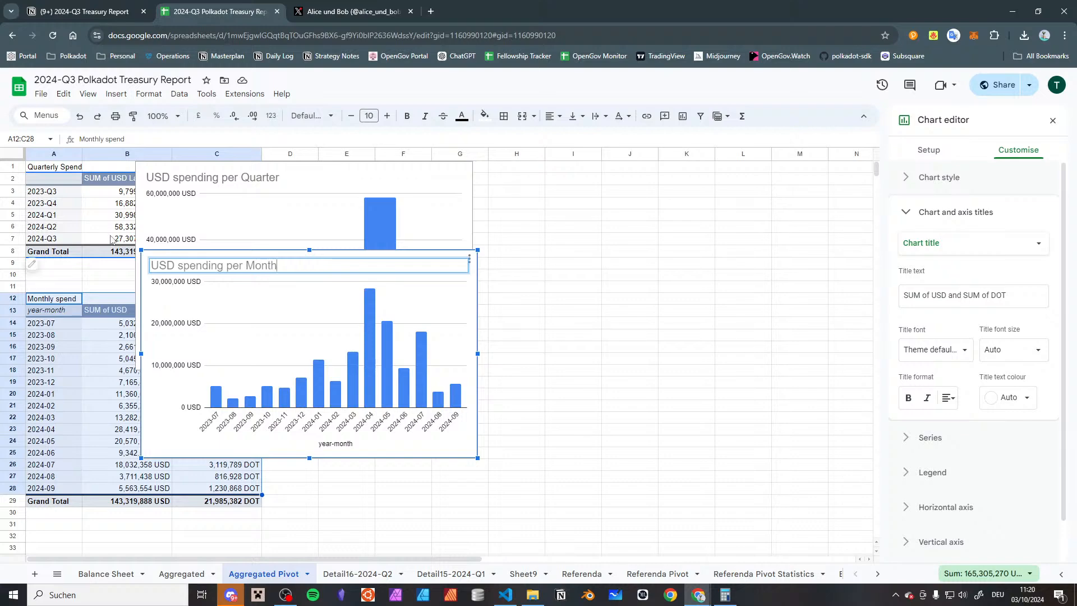
pyautogui.click(541, 348)
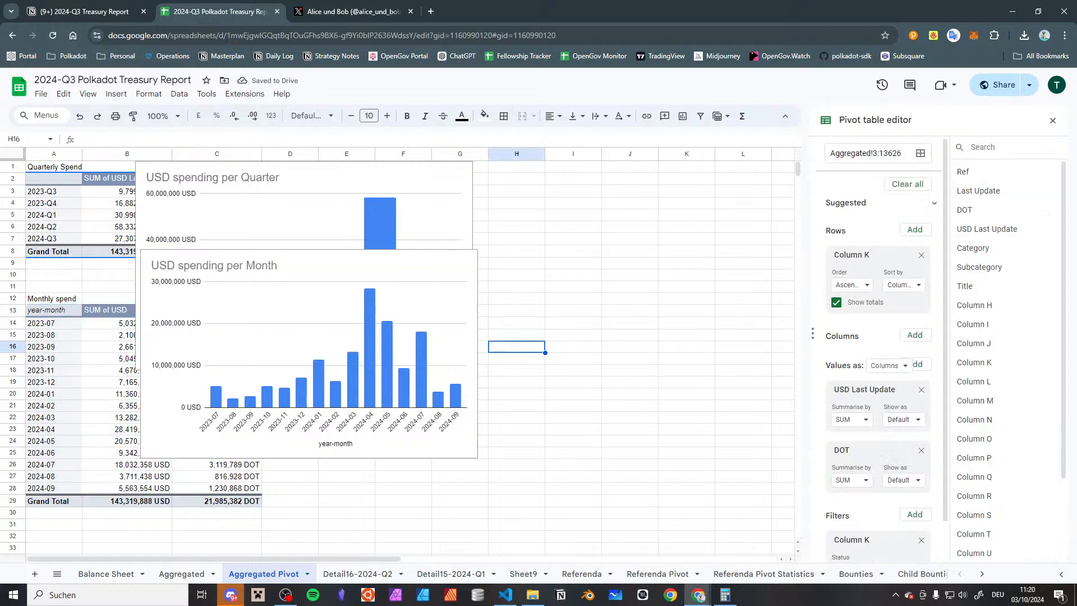
pyautogui.hotkey('alt', 'Tab')
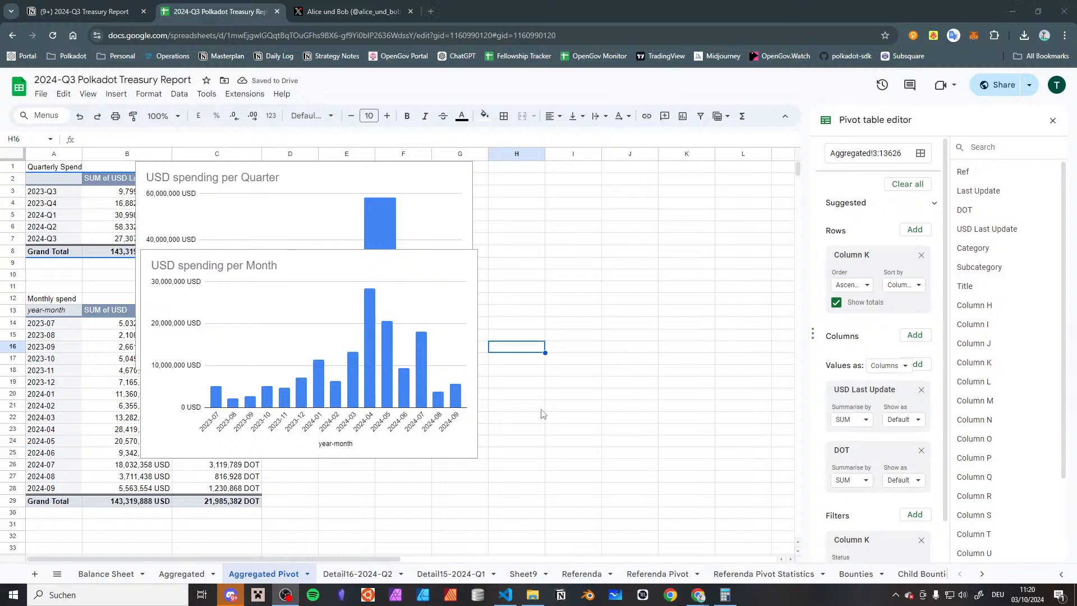
# Move the USD spending per Month chart directly beneath the USD spending per Quarter chart
pyautogui.click(326, 267)
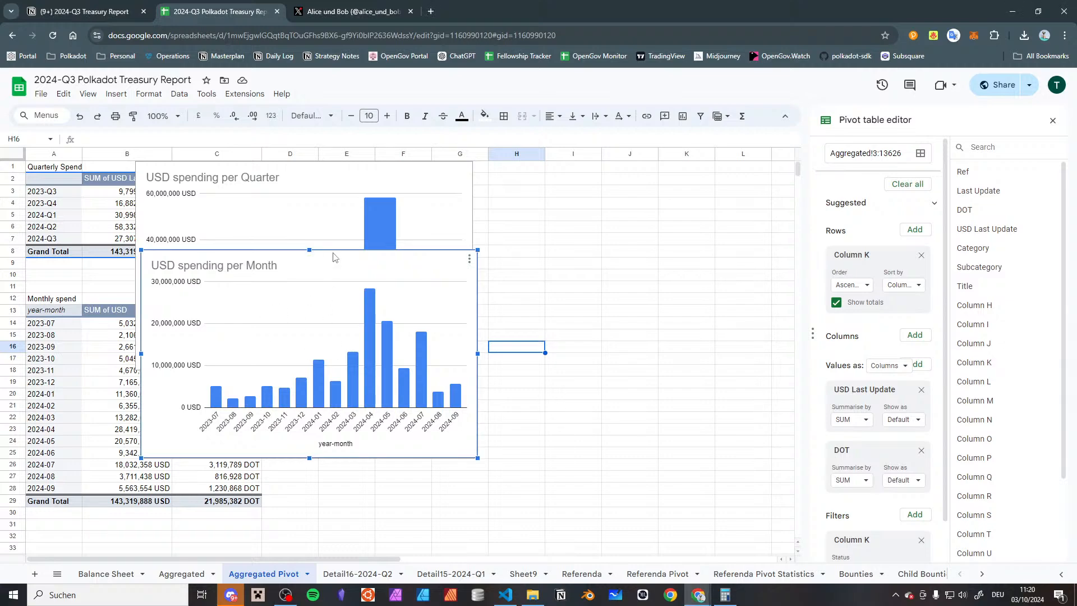
pyautogui.moveTo(334, 258); pyautogui.dragTo(339, 347)
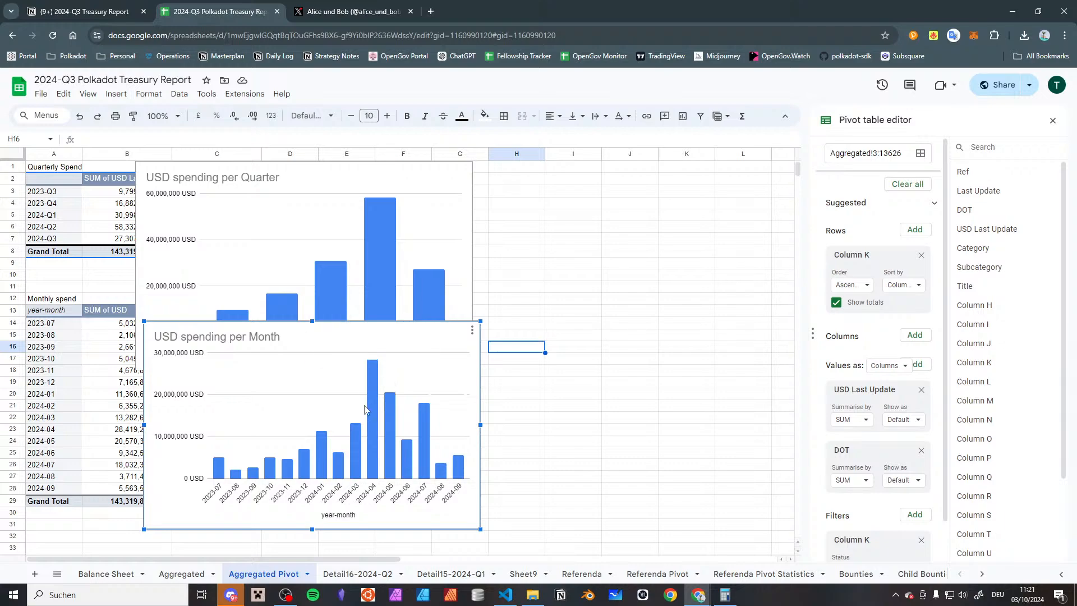
pyautogui.moveTo(370, 462)
pyautogui.moveTo(423, 415)
pyautogui.click(647, 446)
pyautogui.click(470, 339)
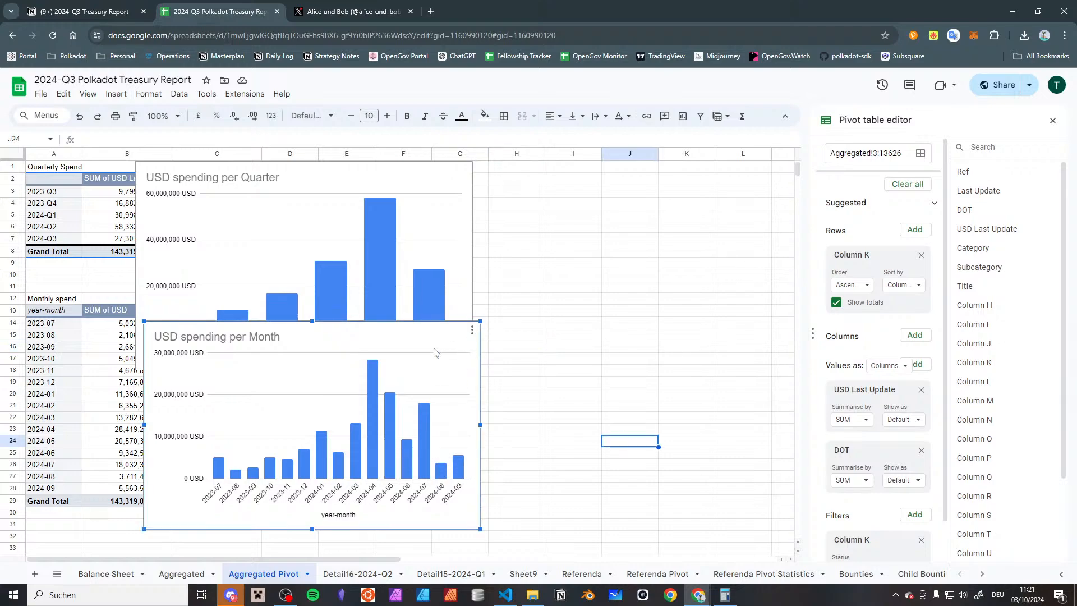
pyautogui.moveTo(445, 334); pyautogui.dragTo(437, 399)
pyautogui.scroll(-5, 526, 335)
pyautogui.scroll(5, 526, 335)
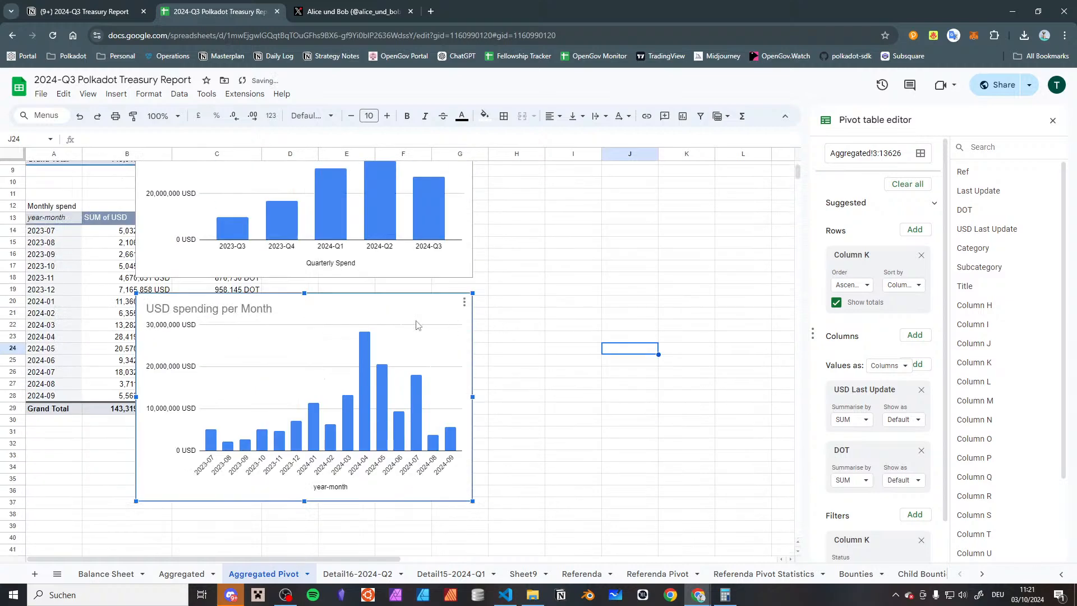
pyautogui.scroll(3, 627, 256)
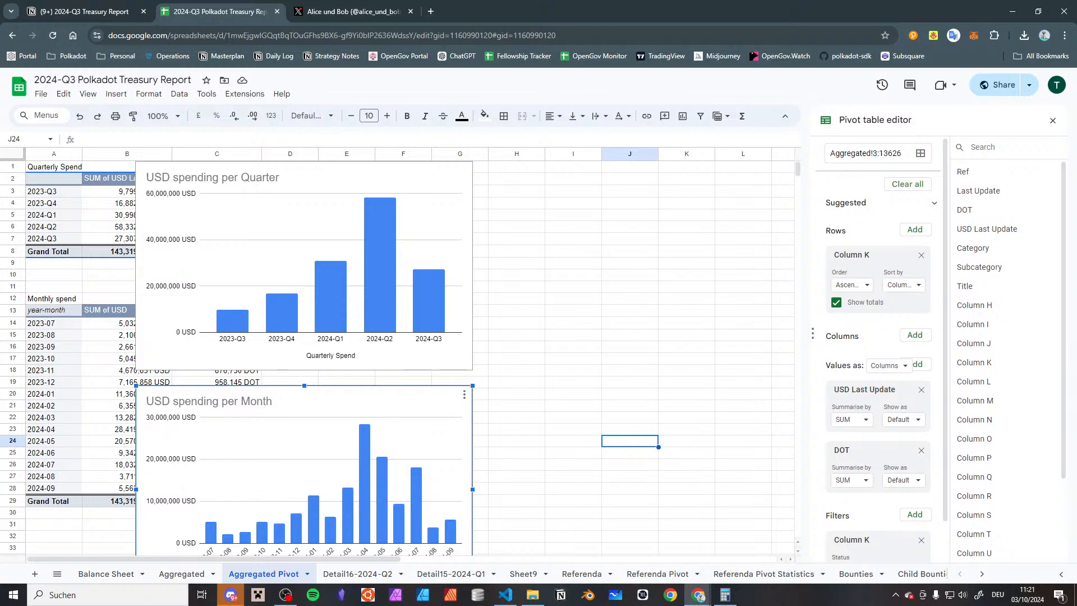
pyautogui.hotkey('alt', 'Tab')
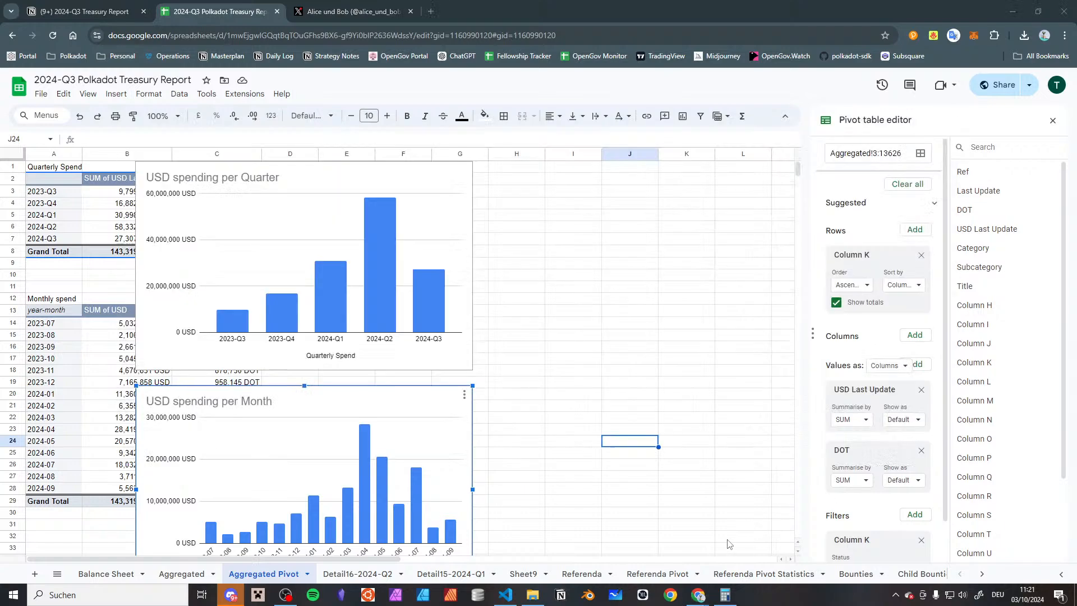
pyautogui.click(727, 539)
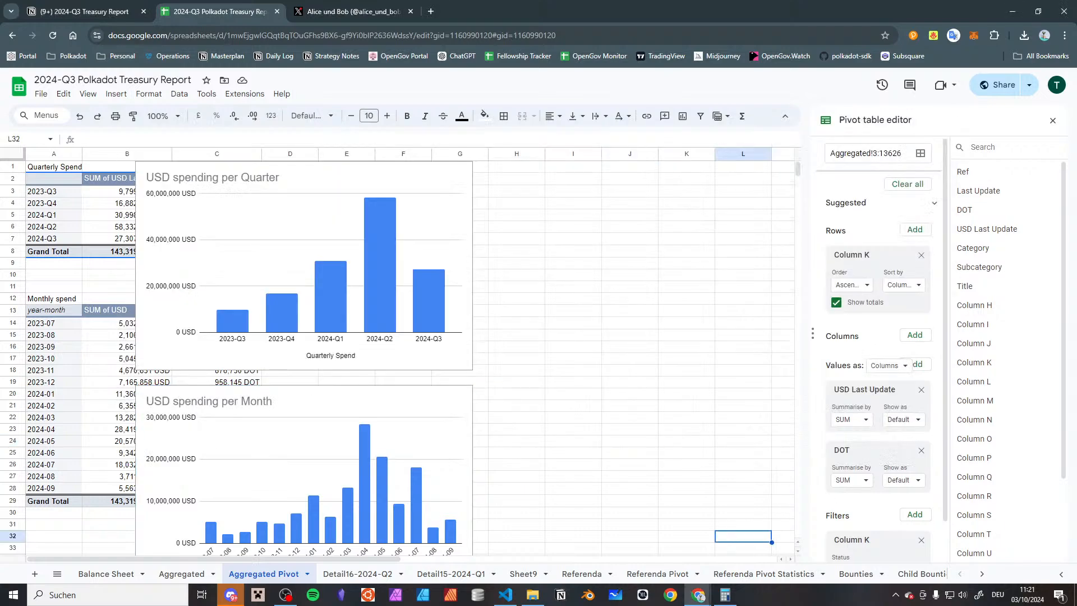
pyautogui.hotkey('alt', 'Tab')
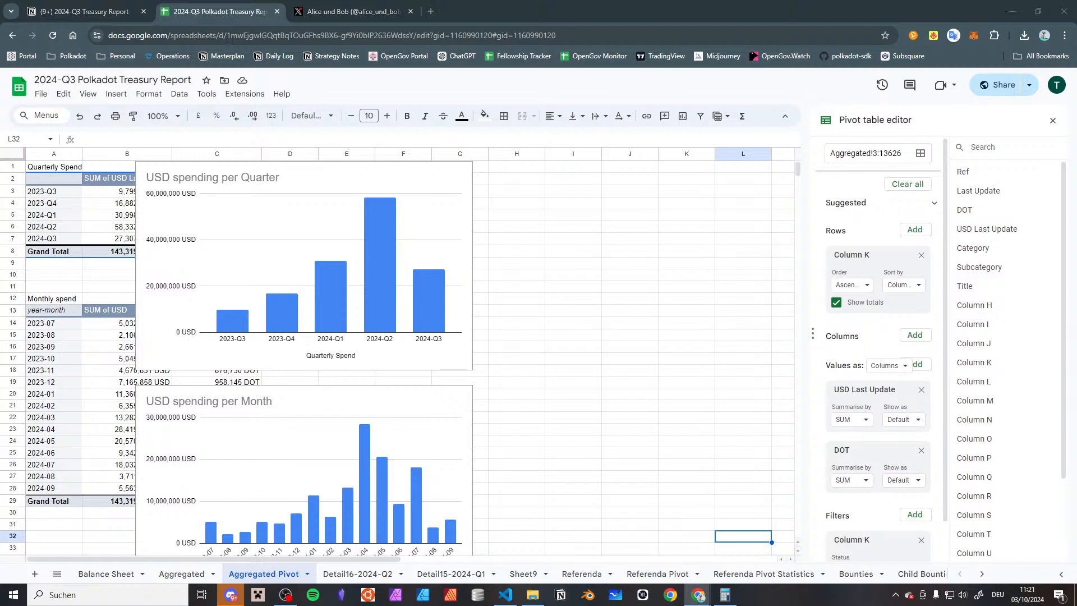
# Move both charts into the empty rows below the Monthly spend pivot, placing the quarterly chart above the monthly one
pyautogui.scroll(-5, 217, 202)
pyautogui.moveTo(310, 236); pyautogui.dragTo(272, 454)
pyautogui.scroll(-2, 294, 414)
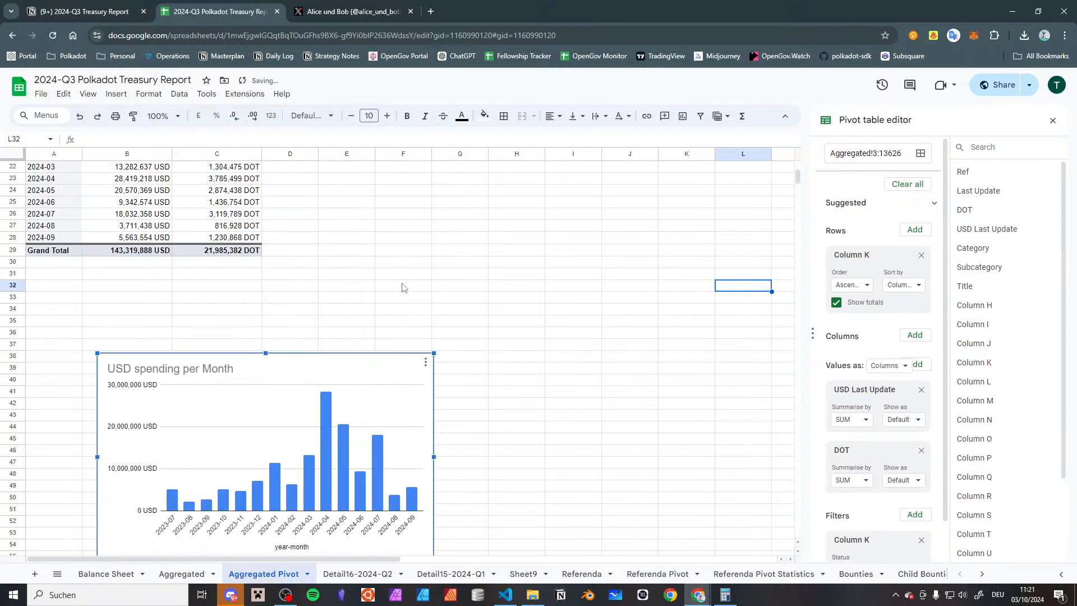
pyautogui.scroll(8, 402, 288)
pyautogui.click(425, 213)
pyautogui.moveTo(429, 183); pyautogui.dragTo(488, 524)
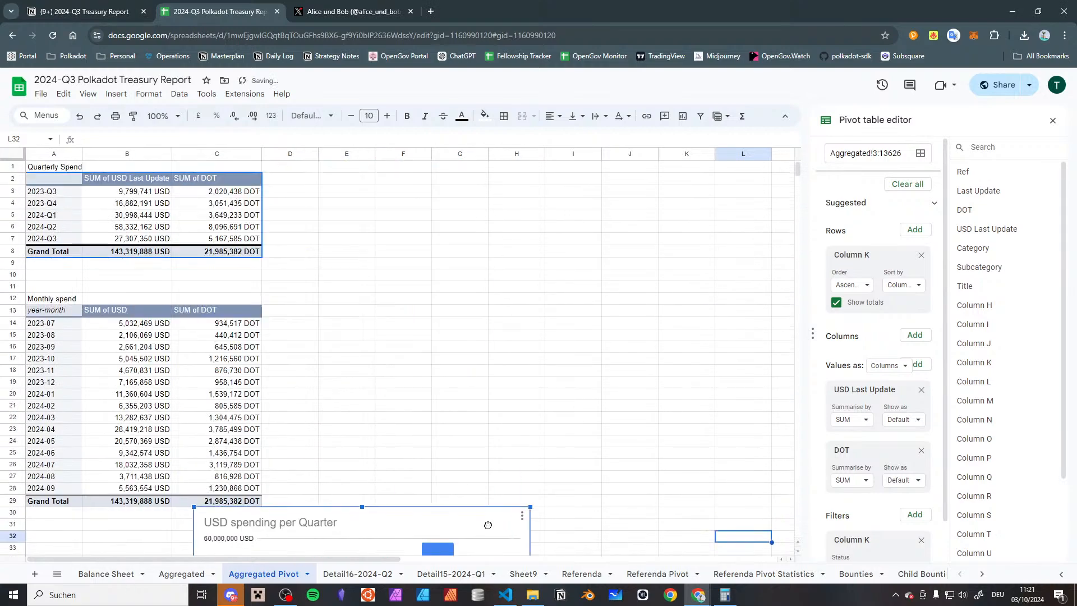
pyautogui.scroll(-10, 392, 337)
pyautogui.click(122, 262)
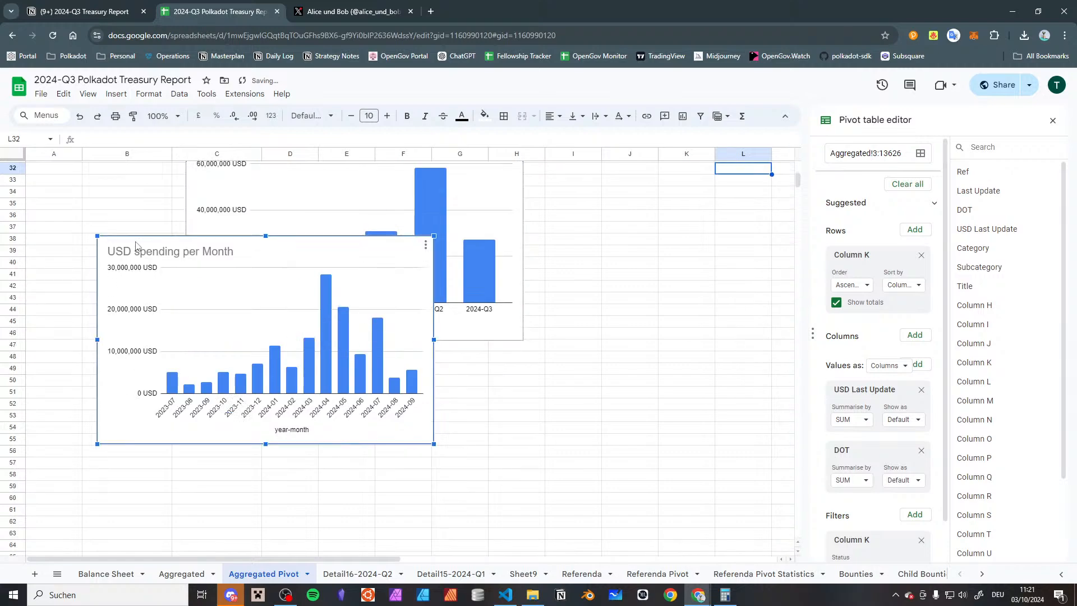
pyautogui.moveTo(131, 247); pyautogui.dragTo(103, 552)
pyautogui.moveTo(223, 335); pyautogui.dragTo(140, 431)
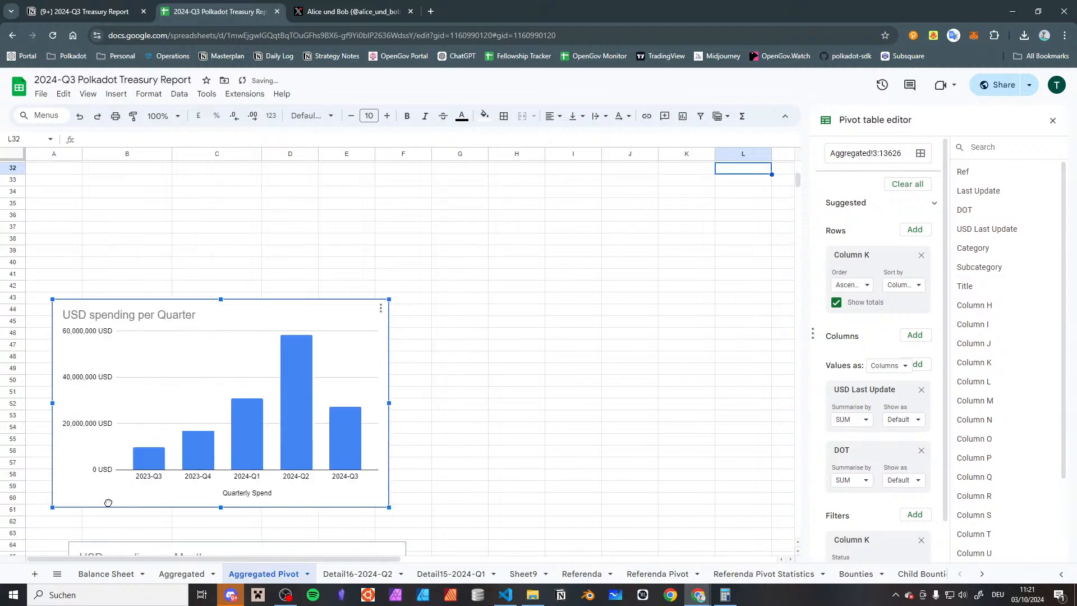
pyautogui.scroll(10, 185, 353)
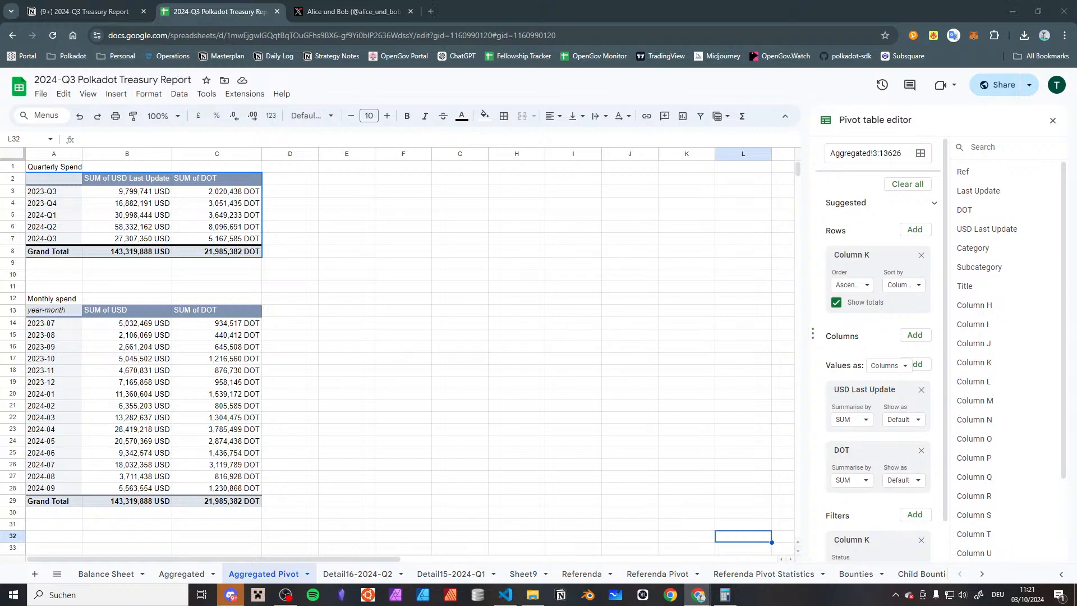
pyautogui.click(652, 334)
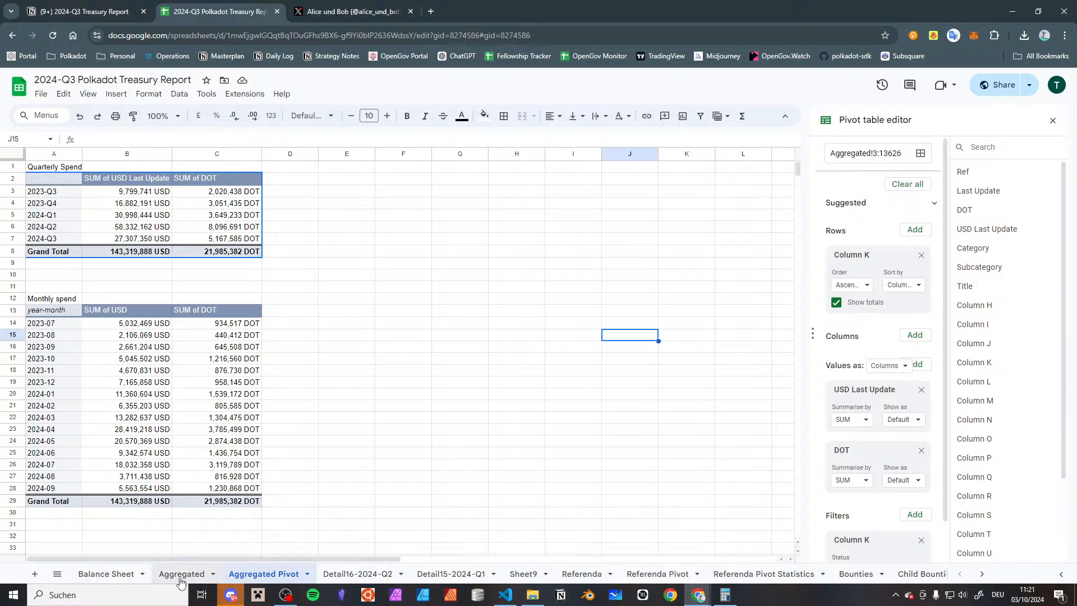
# In the Aggregated sheet, set the Type of the first Child Bounties row, N747, to Bounty
pyautogui.click(180, 575)
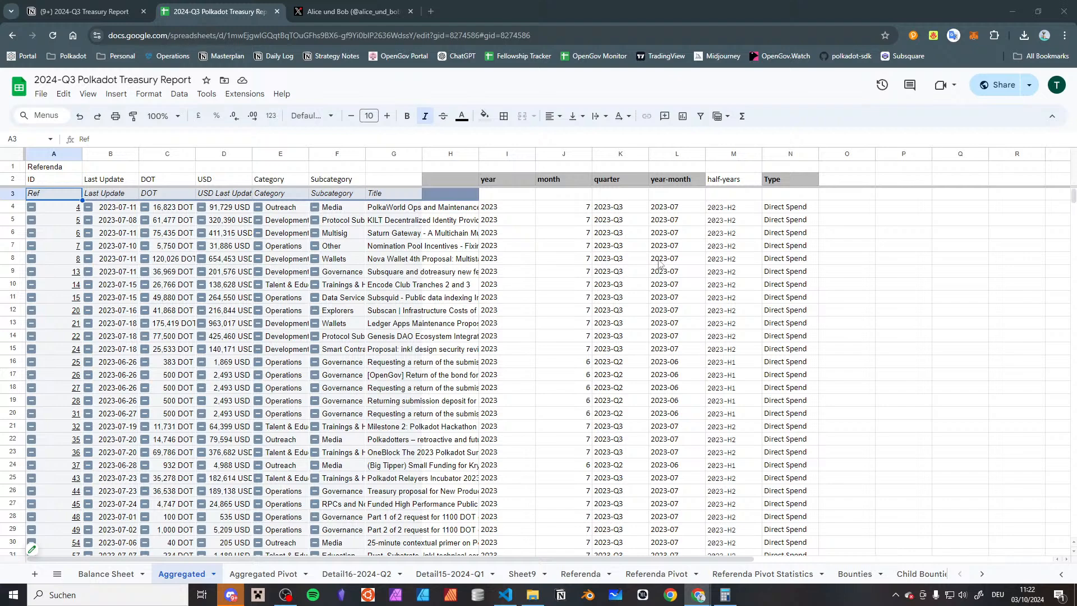
pyautogui.scroll(-20, 780, 247)
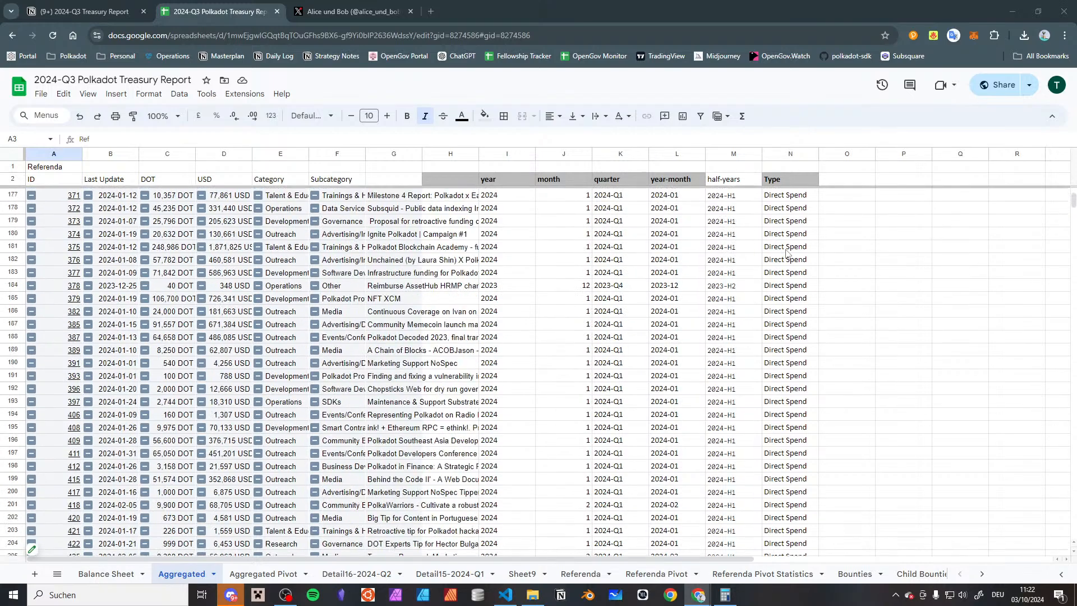
pyautogui.scroll(-3, 787, 255)
pyautogui.click(795, 264)
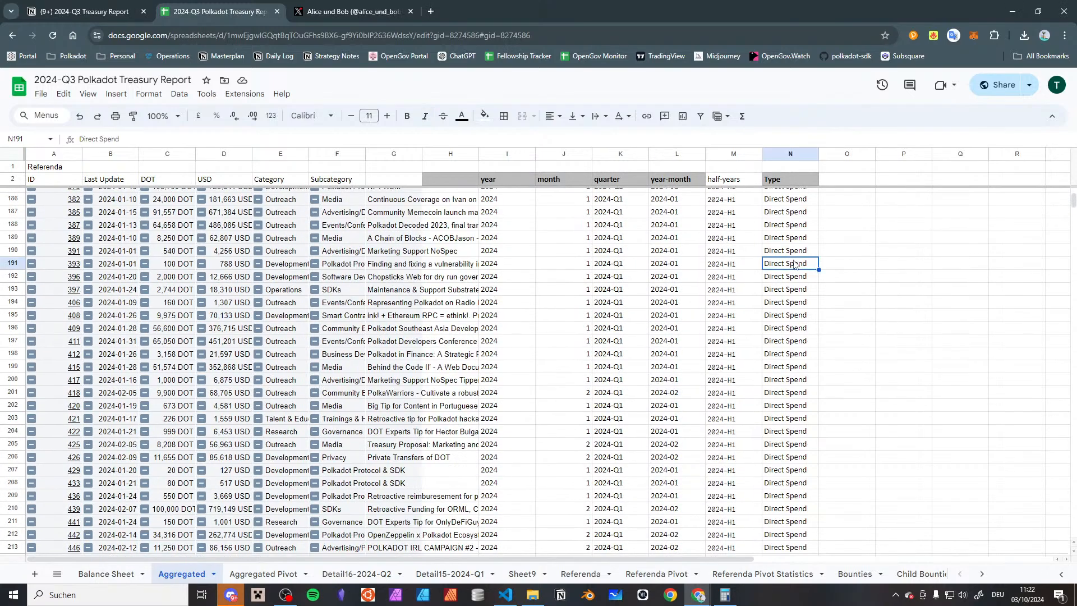
pyautogui.hotkey('ctrl', 'Down')
pyautogui.hotkey('ctrl', 'Down')
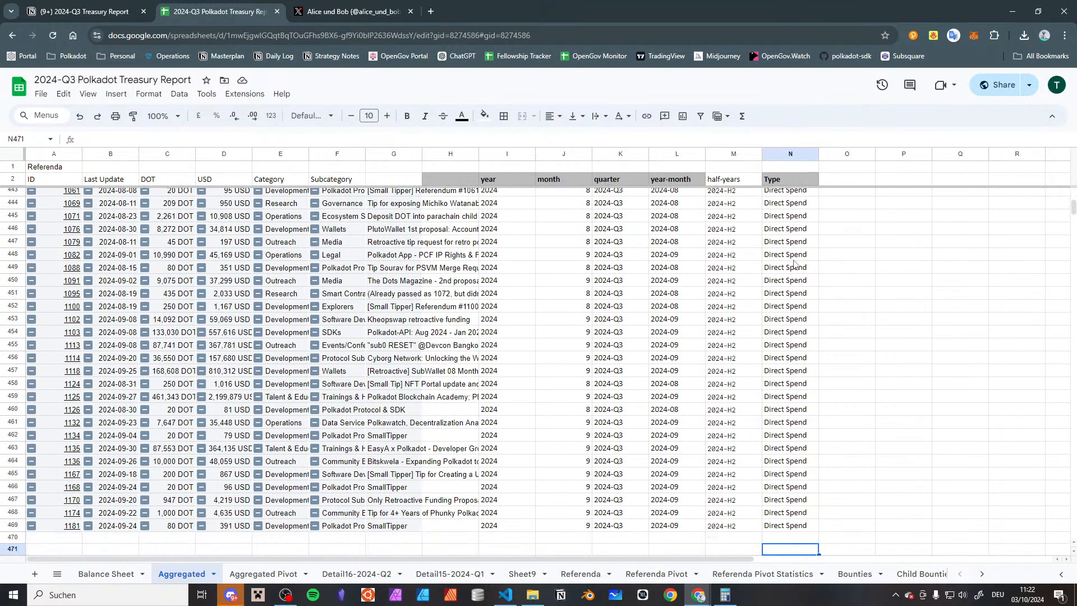
pyautogui.press('Down')
pyautogui.press('Down')
pyautogui.press('Down')
pyautogui.press('Down')
pyautogui.press('Down')
pyautogui.press('Down')
pyautogui.press('Down')
pyautogui.press('Down')
pyautogui.press('Down')
pyautogui.press('Down')
pyautogui.press('Down')
pyautogui.press('Down')
pyautogui.press('Down')
pyautogui.press('Down')
pyautogui.press('Down')
pyautogui.press('Down')
pyautogui.press('Down')
pyautogui.press('Down')
pyautogui.press('Down')
pyautogui.press('Down')
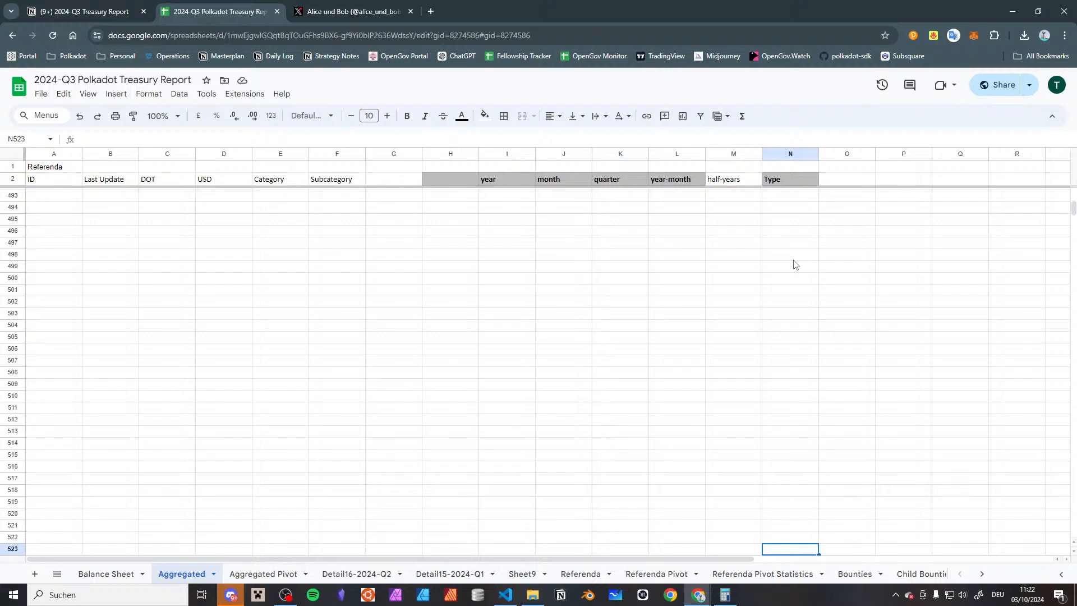
pyautogui.hotkey('ctrl', 'Down')
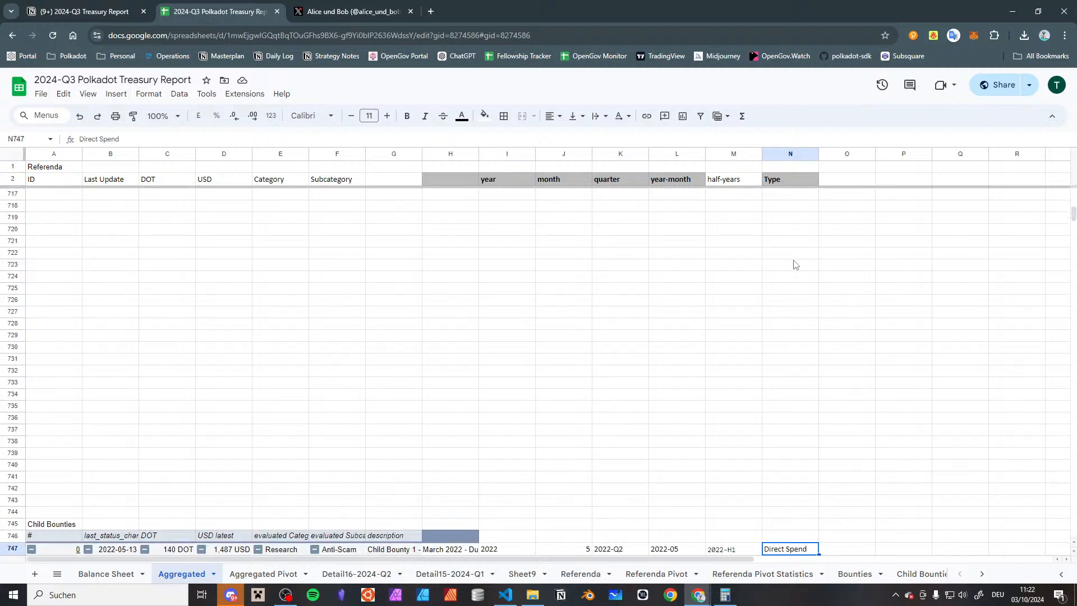
pyautogui.write('Bounty')
pyautogui.press('Return')
pyautogui.press('Up')
pyautogui.scroll(-5, 787, 345)
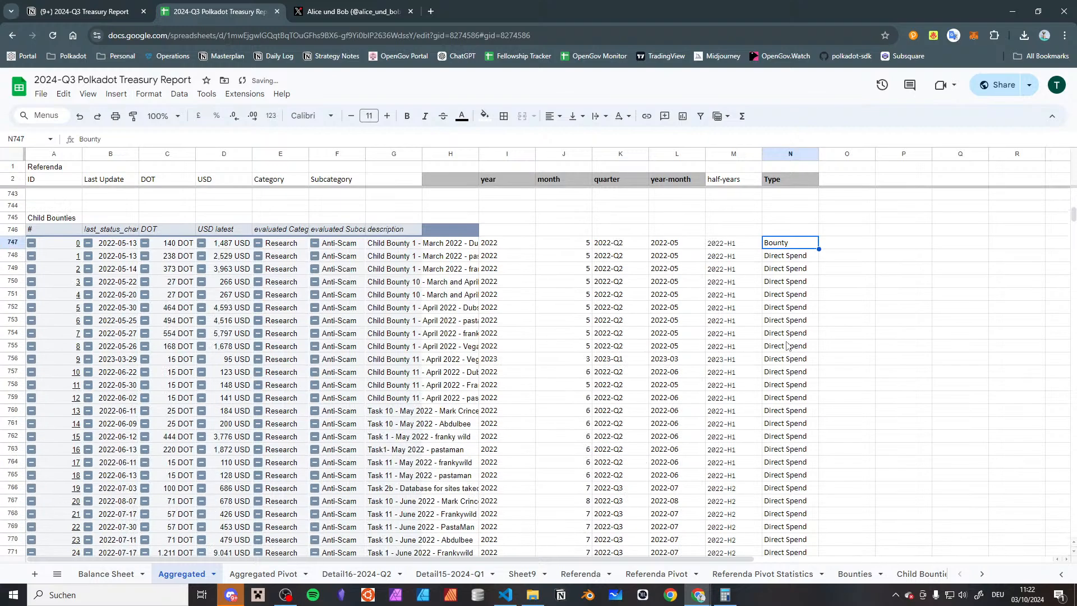
# Clear the Type values below N747 and fill Bounty down the column through the Child Bounties rows
pyautogui.press('Down')
pyautogui.hotkey('ctrl', 'shift', 'Down')
pyautogui.press('Delete')
pyautogui.hotkey('ctrl', 'Up')
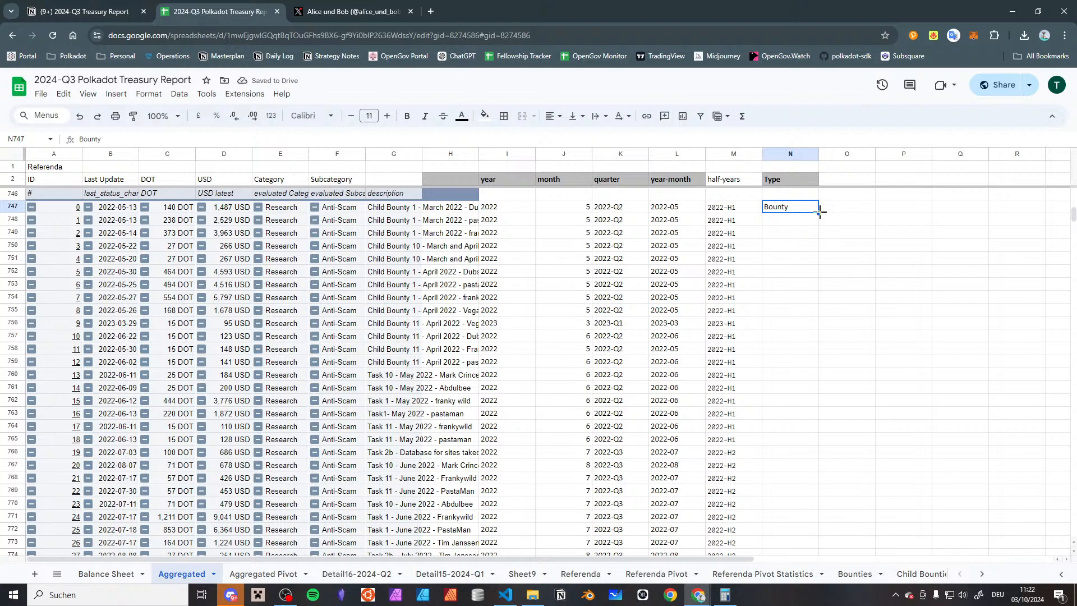
pyautogui.doubleClick(816, 212)
pyautogui.click(805, 220)
pyautogui.hotkey('ctrl', 'Down')
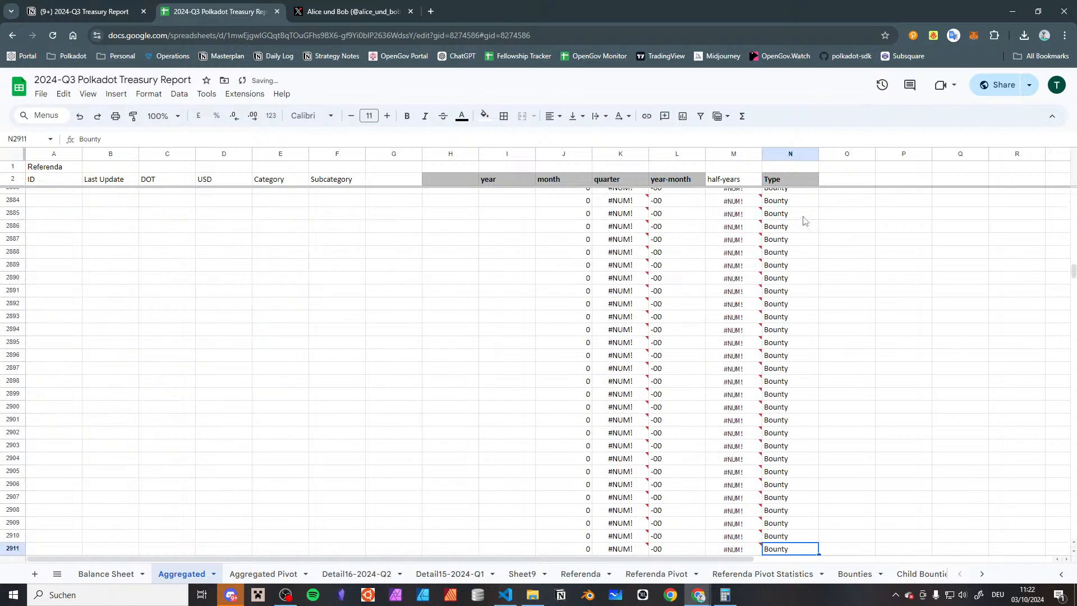
# Clear the surplus month, quarter, year-month, half-years and Type cells below the last child bounty, from J2811 to column N in row 2911
pyautogui.press('Left')
pyautogui.press('Right')
pyautogui.hotkey('shift', 'Up')
pyautogui.hotkey('shift', 'Left')
pyautogui.hotkey('shift', 'Left')
pyautogui.hotkey('shift', 'Left')
pyautogui.hotkey('shift', 'Up')
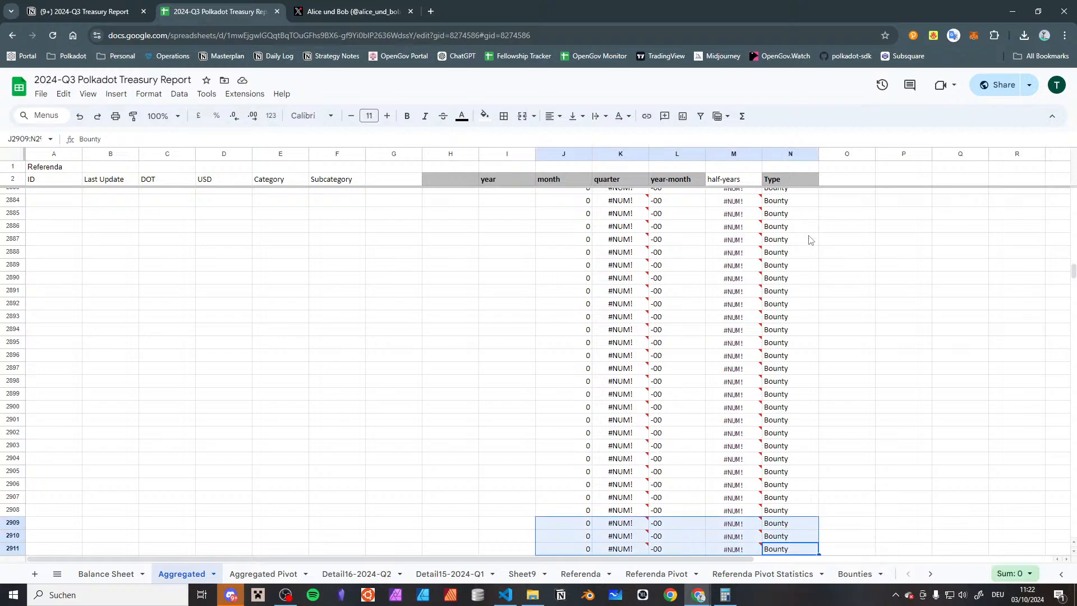
pyautogui.scroll(20, 805, 224)
pyautogui.scroll(-7, 743, 296)
pyautogui.scroll(5, 744, 296)
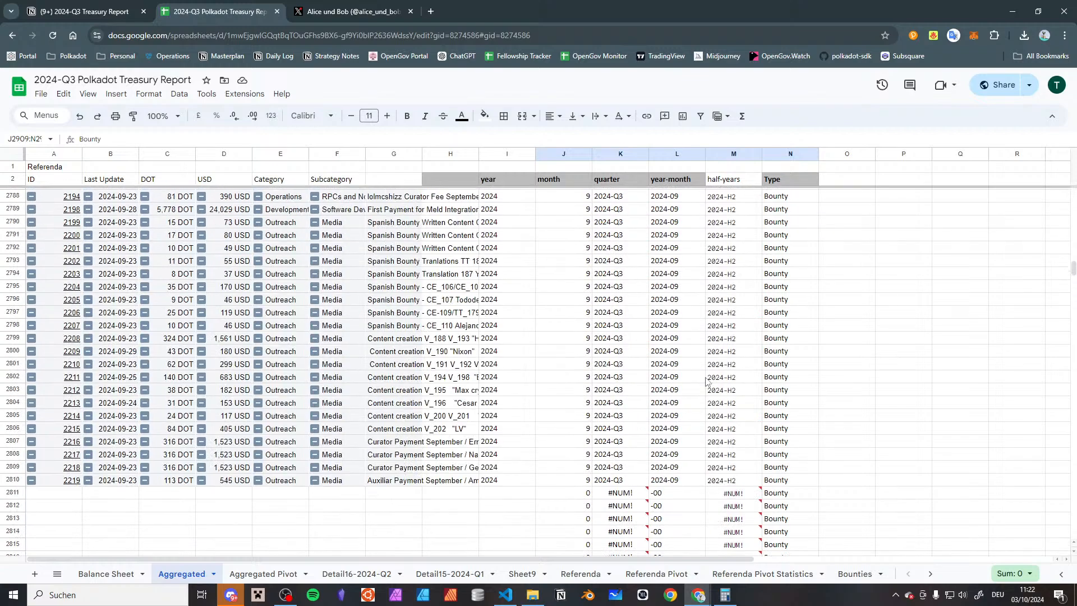
pyautogui.keyDown('shift'); pyautogui.click(572, 498); pyautogui.keyUp('shift')
pyautogui.press('Delete')
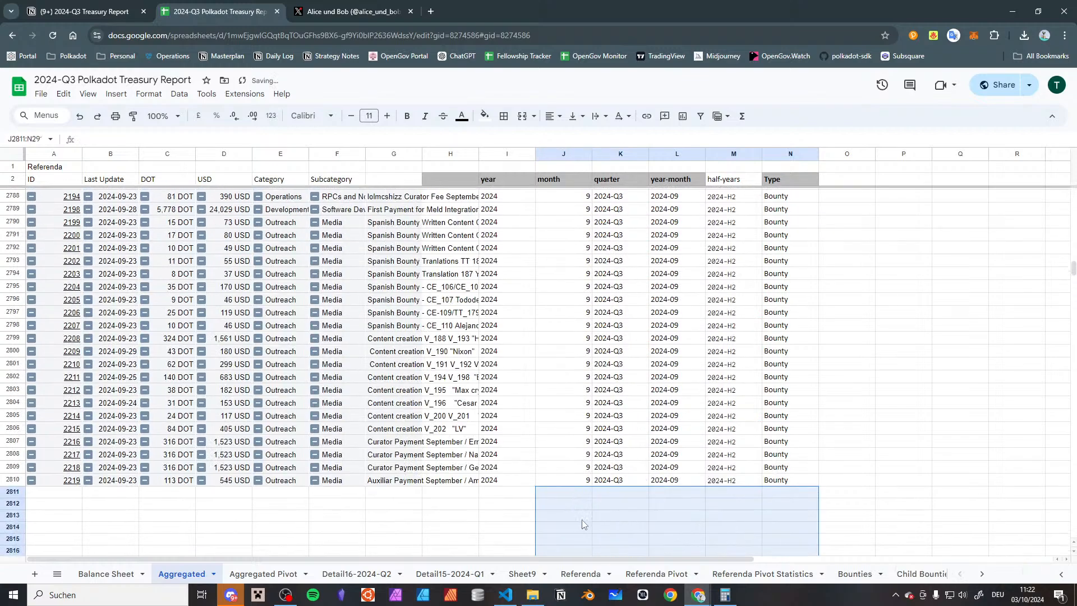
# Review the cleared rows, the Type entries of the child bounties and the empty rows down to the sheet's end
pyautogui.scroll(-10, 560, 505)
pyautogui.scroll(10, 471, 451)
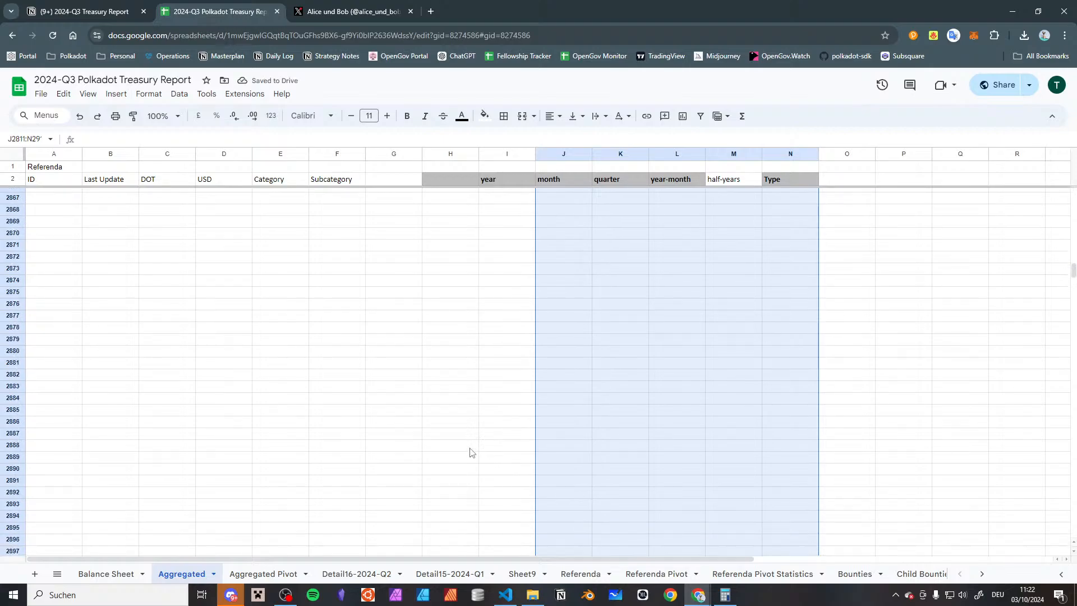
pyautogui.scroll(20, 471, 451)
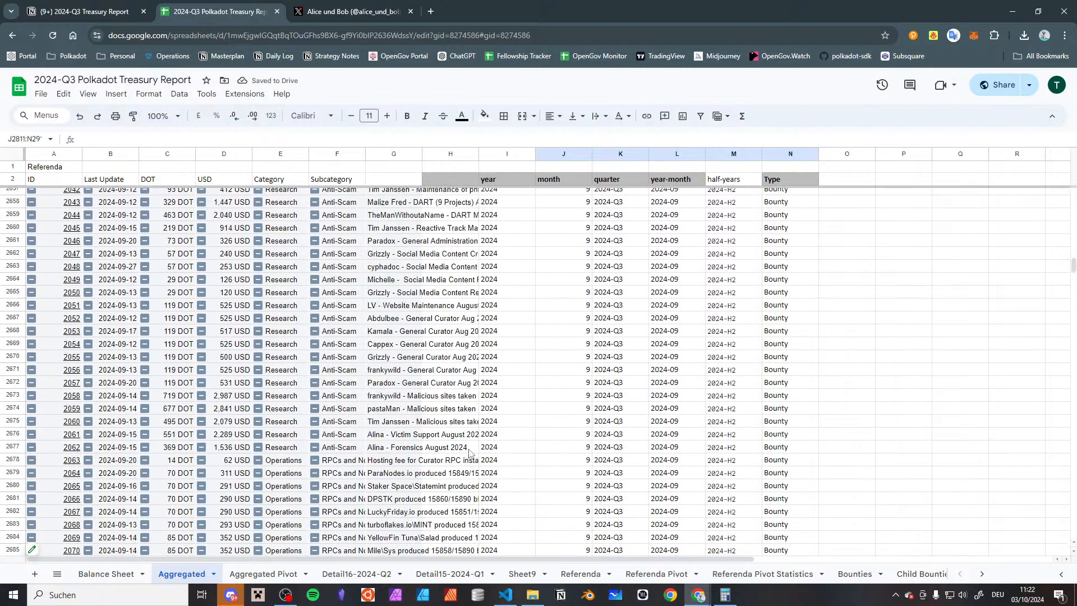
pyautogui.scroll(18, 466, 450)
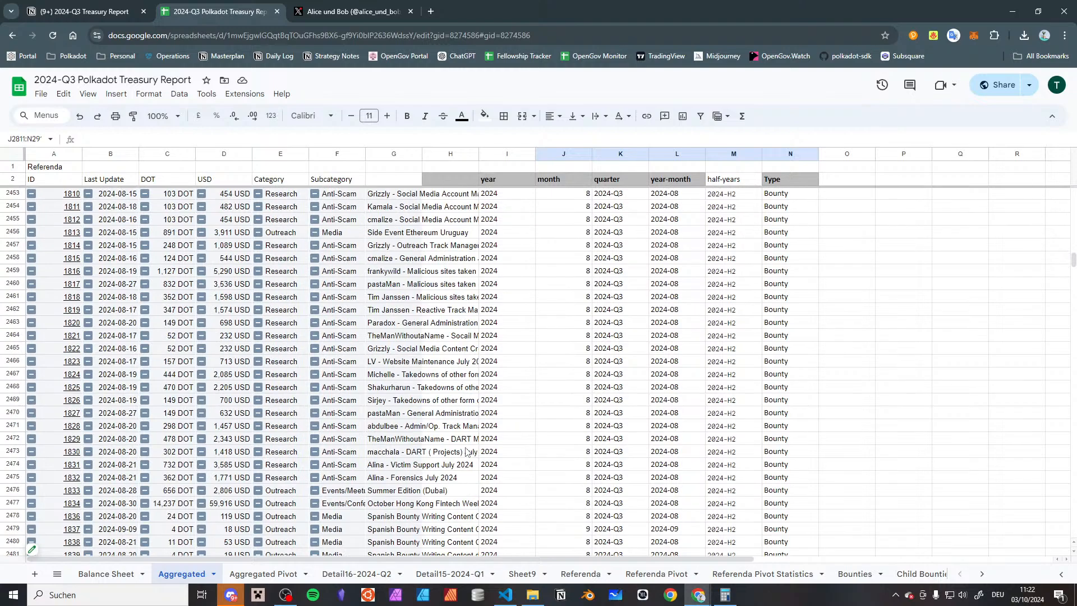
pyautogui.click(463, 447)
pyautogui.hotkey('ctrl', 'Up')
pyautogui.press('Down')
pyautogui.press('Down')
pyautogui.press('Down')
pyautogui.press('Down')
pyautogui.hotkey('ctrl', 'Down')
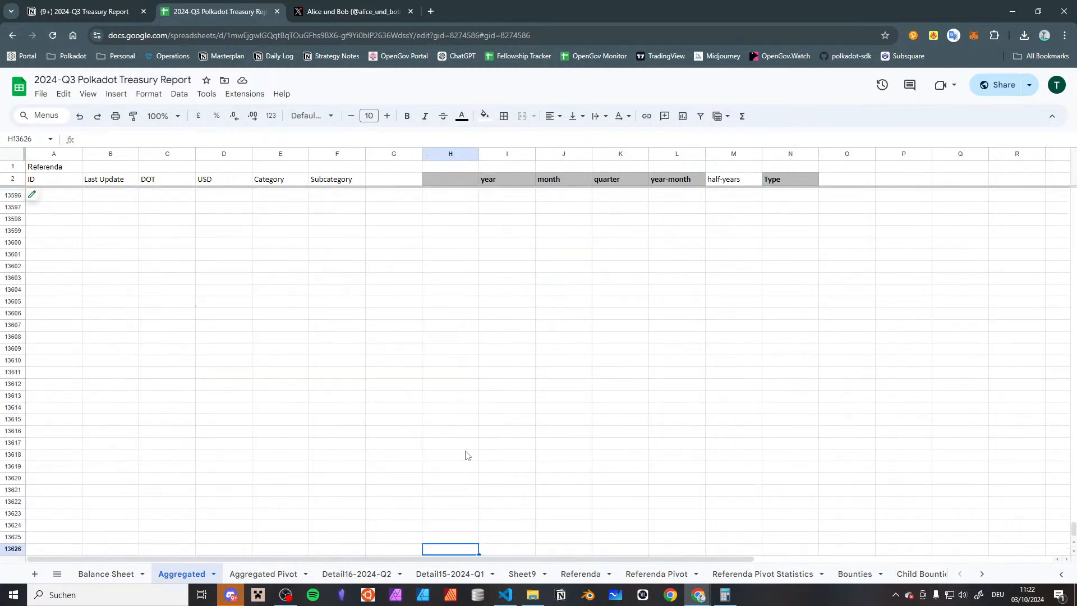
# Trace the Category column from the header down to the last child bounty row, E2810
pyautogui.press('Down')
pyautogui.hotkey('ctrl', 'Up')
pyautogui.press('Left')
pyautogui.press('Left')
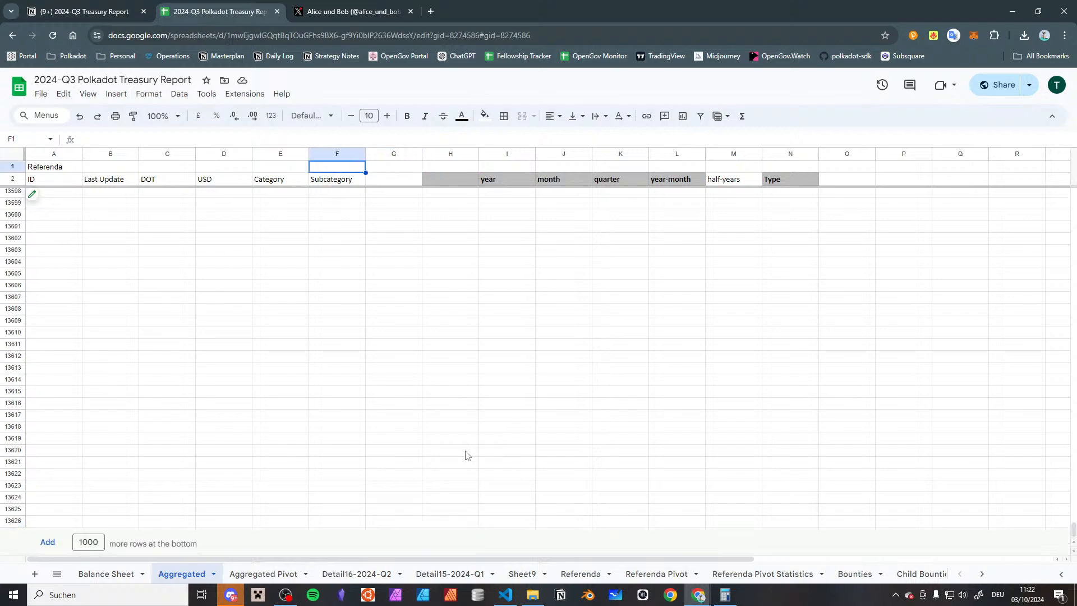
pyautogui.press('Left')
pyautogui.press('Down')
pyautogui.press('Down')
pyautogui.hotkey('ctrl', 'Down')
pyautogui.hotkey('ctrl', 'Up')
pyautogui.hotkey('ctrl', 'Down')
pyautogui.hotkey('ctrl', 'Down')
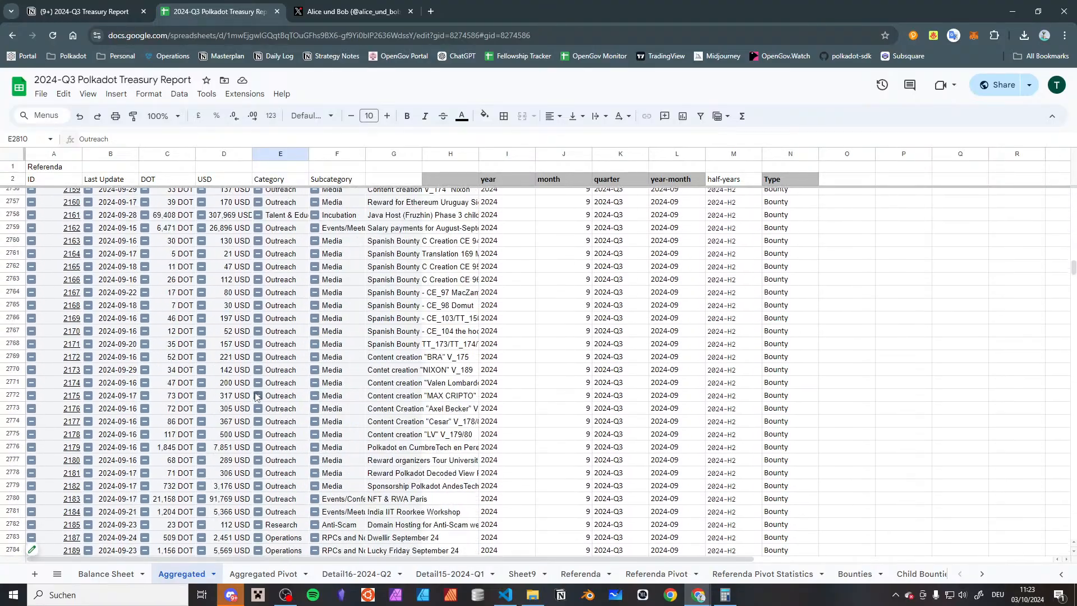
pyautogui.click(251, 577)
pyautogui.click(197, 576)
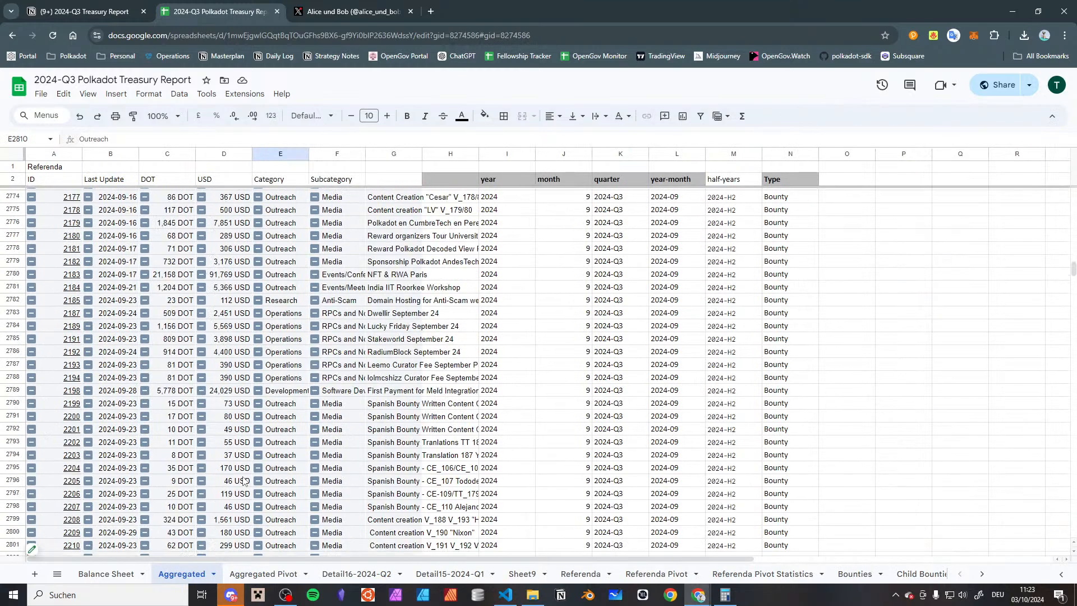
# Check the Type entries of the Full Bounty and Fellowship Salaries sections below the child bounties
pyautogui.scroll(-20, 240, 477)
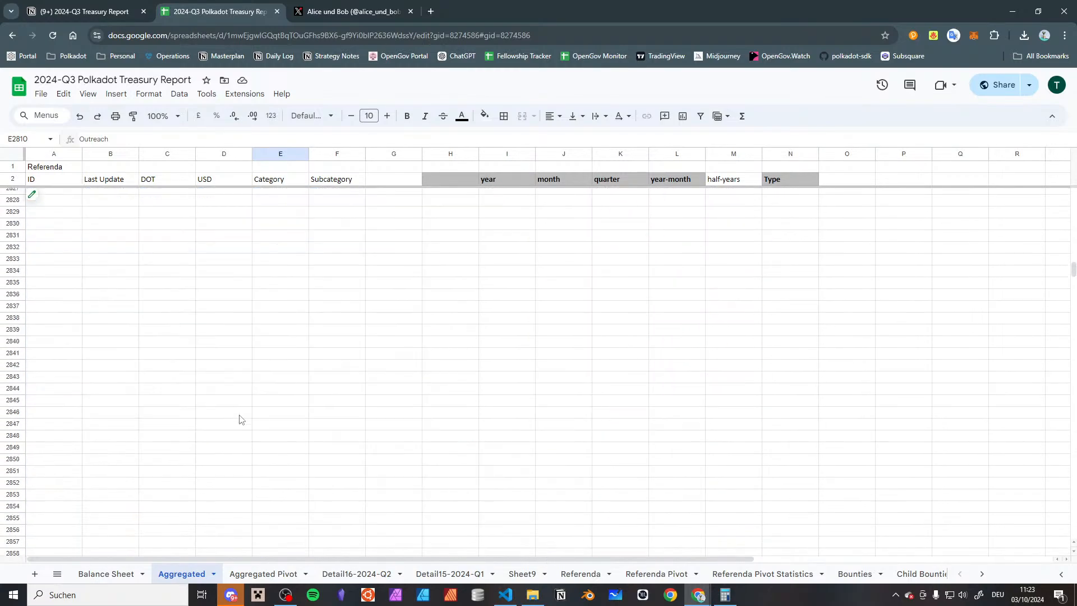
pyautogui.click(239, 420)
pyautogui.hotkey('ctrl', 'Down')
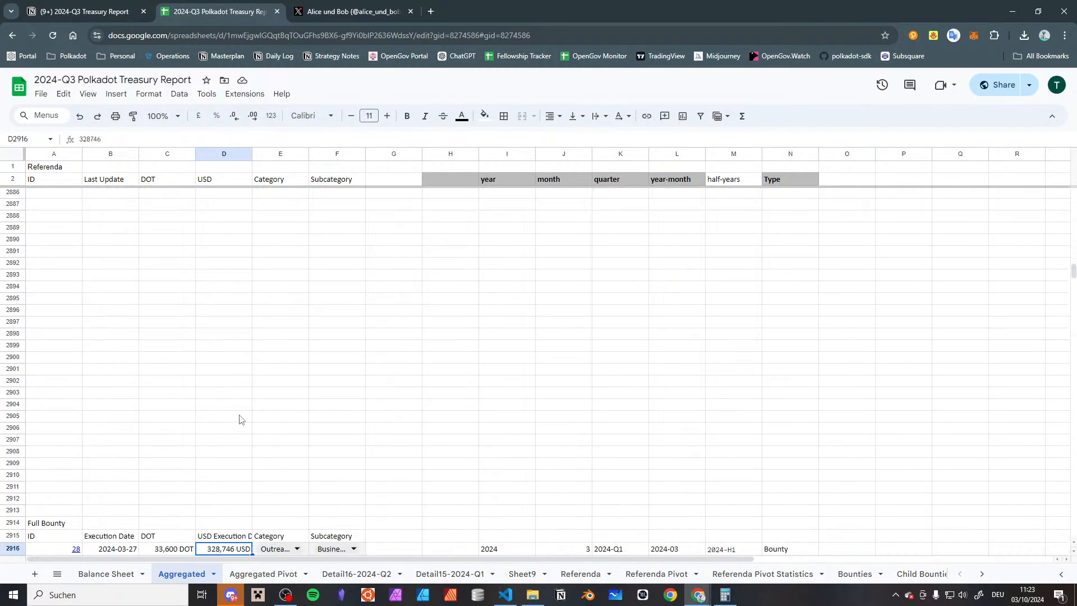
pyautogui.hotkey('ctrl', 'Down')
pyautogui.hotkey('ctrl', 'Up')
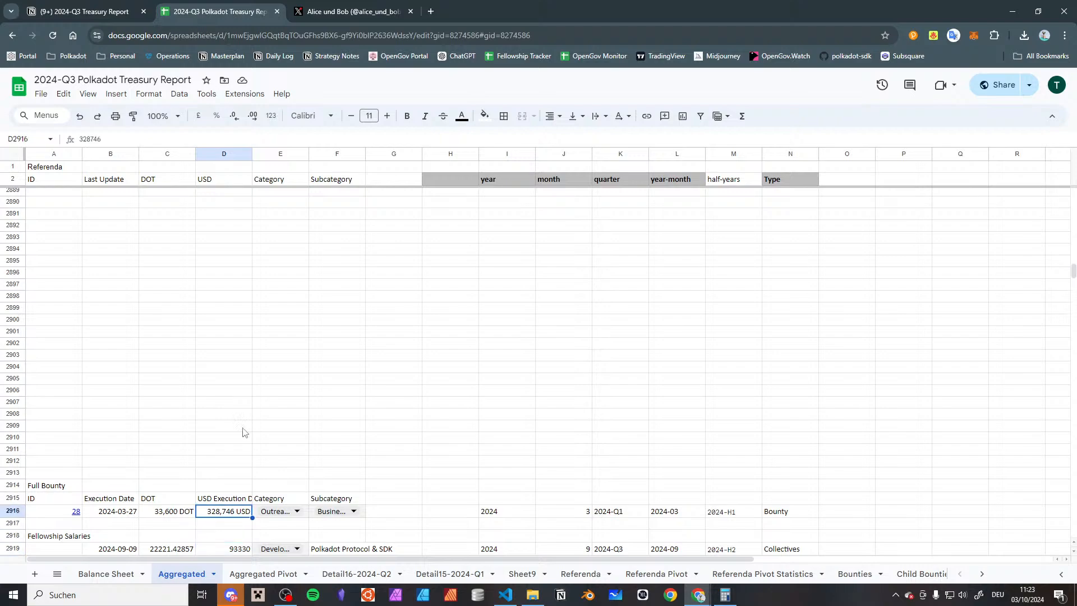
pyautogui.scroll(-10, 242, 426)
pyautogui.scroll(3, 406, 350)
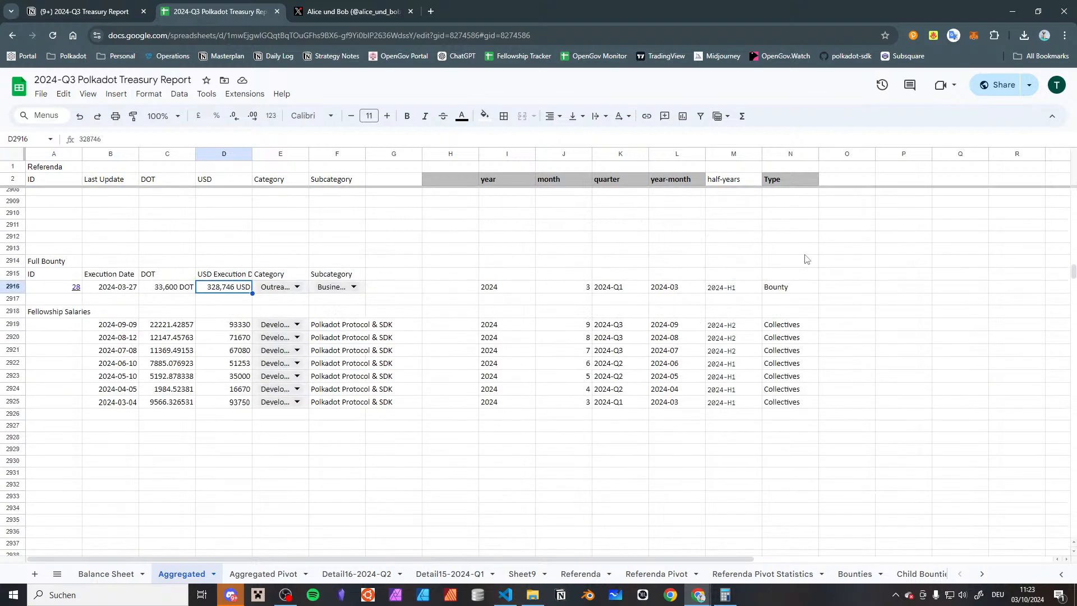
pyautogui.click(797, 289)
pyautogui.hotkey('ctrl', 'Down')
pyautogui.press('Down')
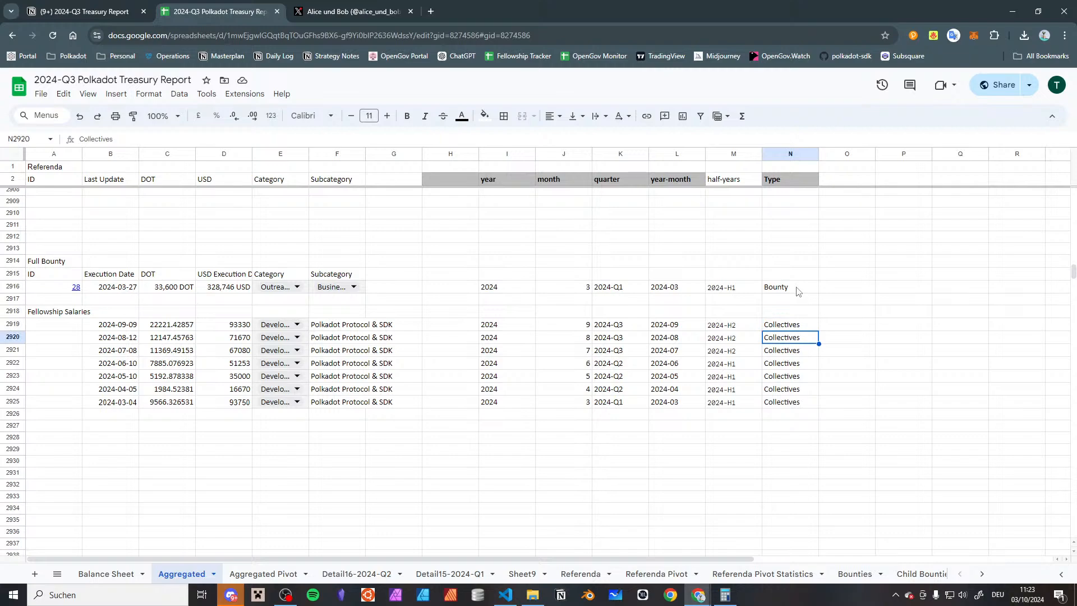
# Copy the Quarterly Spend pivot table to cell E2 of the Aggregated Pivot sheet
pyautogui.click(284, 573)
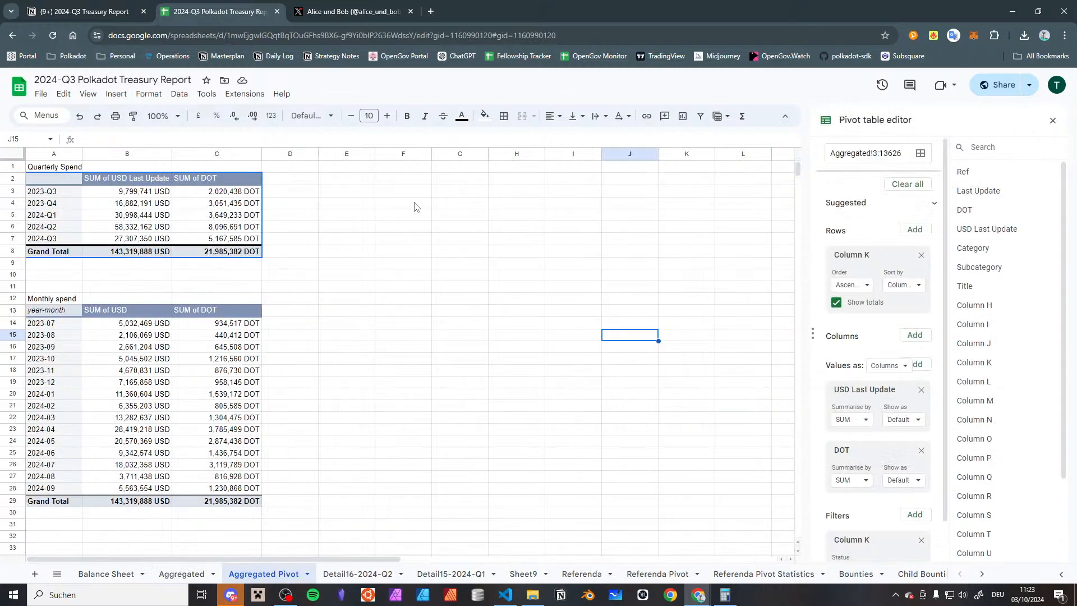
pyautogui.click(68, 184)
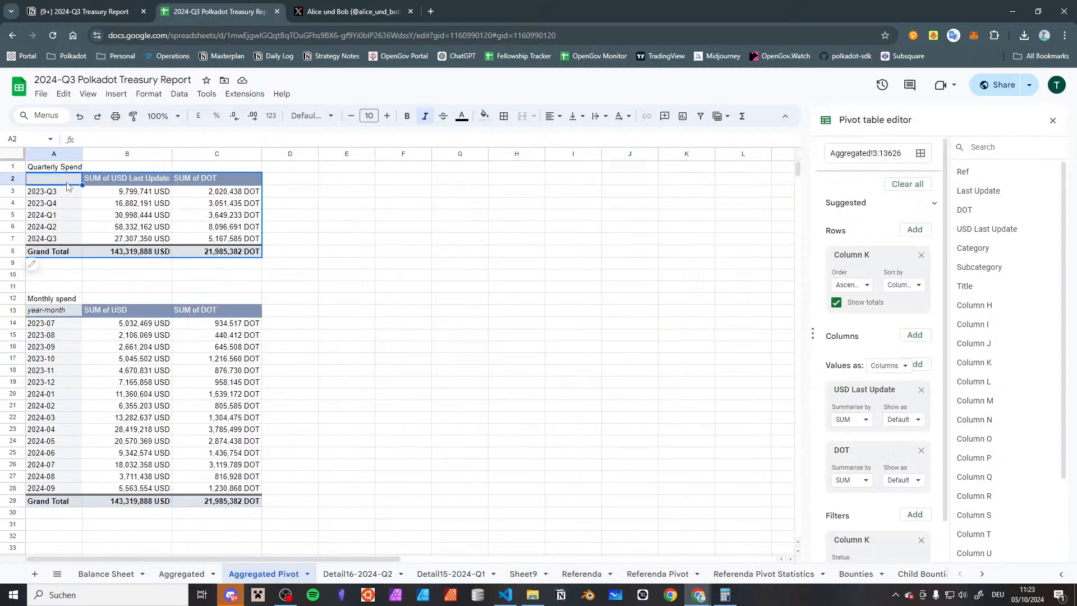
pyautogui.click(343, 180)
pyautogui.write('SUM of USD Last Update\tSUM of DOT 2023-Q3\t9,799,741 USD\t2,020,438 DOT 2023-Q4\t16,882,191 USD\t3,051,435 DOT 2024-Q1\t30,998,444 USD\t3,649,233 DOT 2024-Q2\t58,332,162 USD\t8,096,691 DOT 2024-Q3\t27,307,350 USD\t5,167,585 DOT Grand Total\t143,319,888 USD\t21,985,382 DOT')
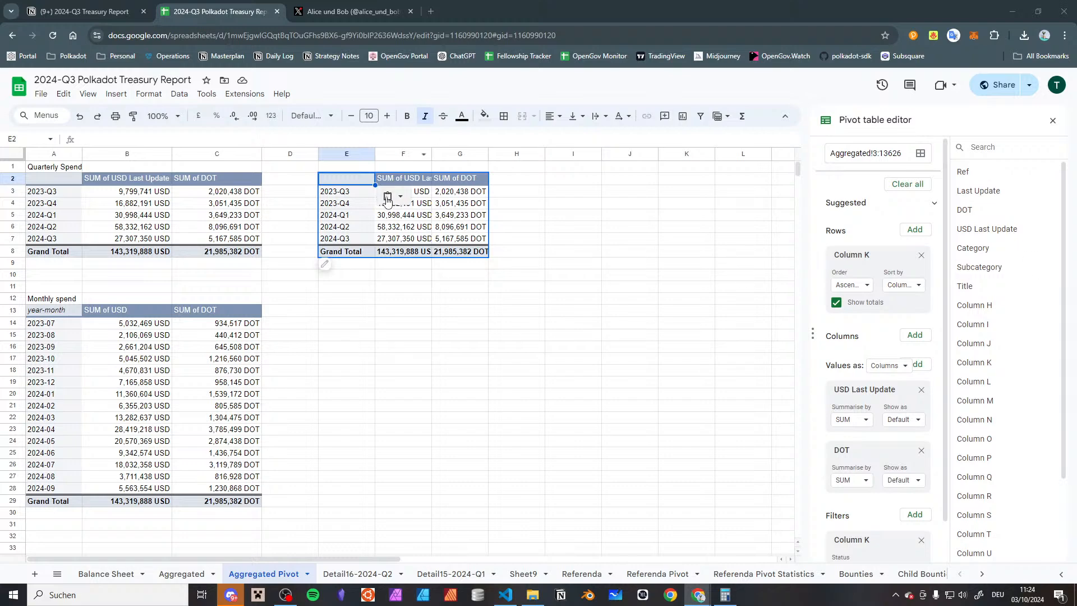
pyautogui.click(372, 168)
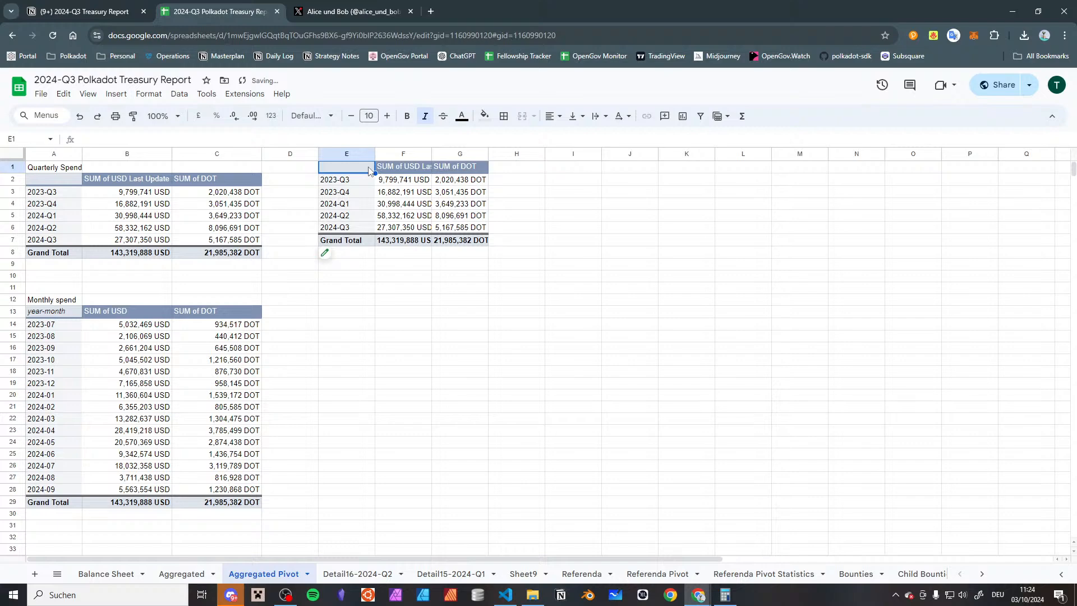
pyautogui.hotkey('ctrl', 'z')
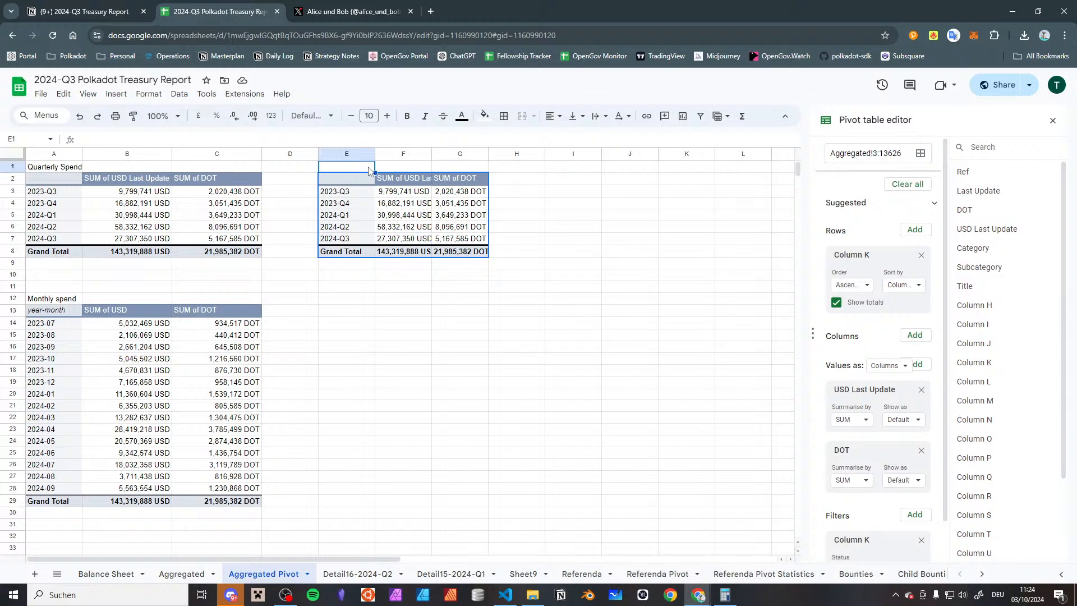
pyautogui.click(396, 271)
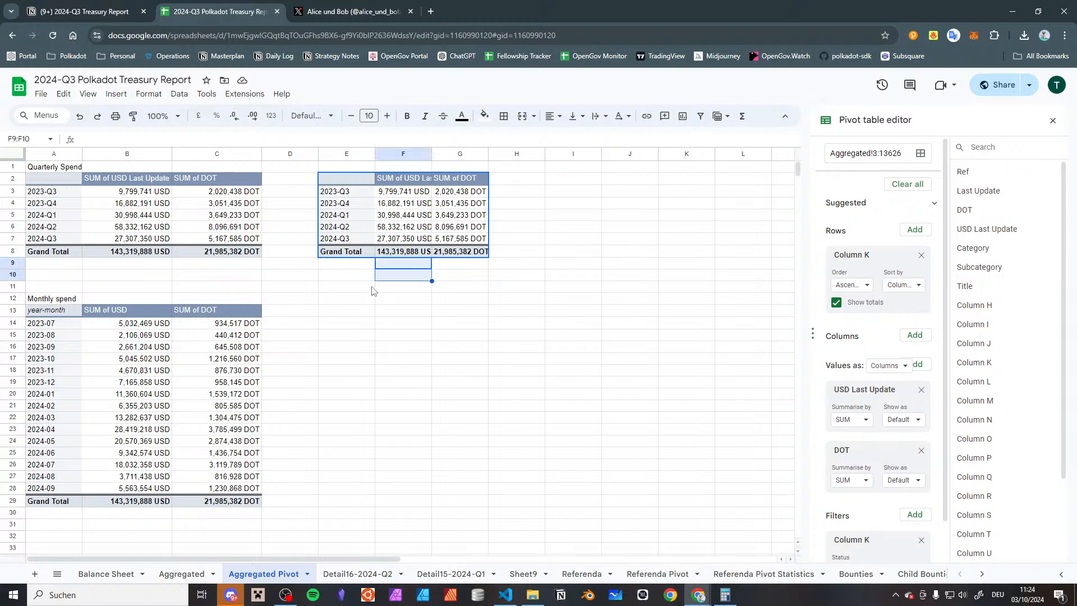
# Remove the Column K row grouping from the copied pivot table and set its source range to Aggregated!2:13626
pyautogui.click(351, 194)
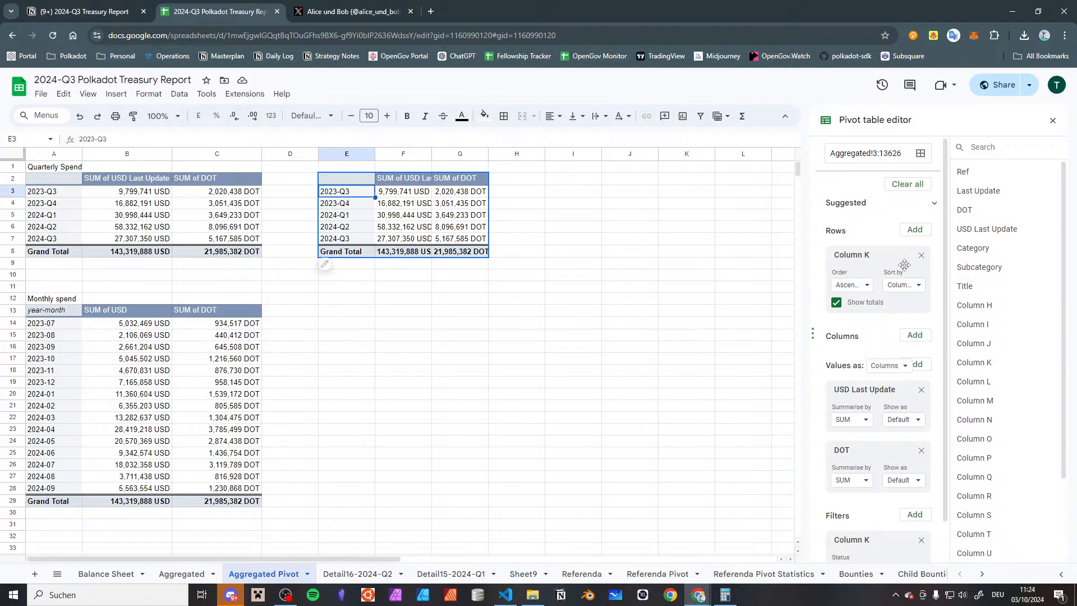
pyautogui.click(920, 256)
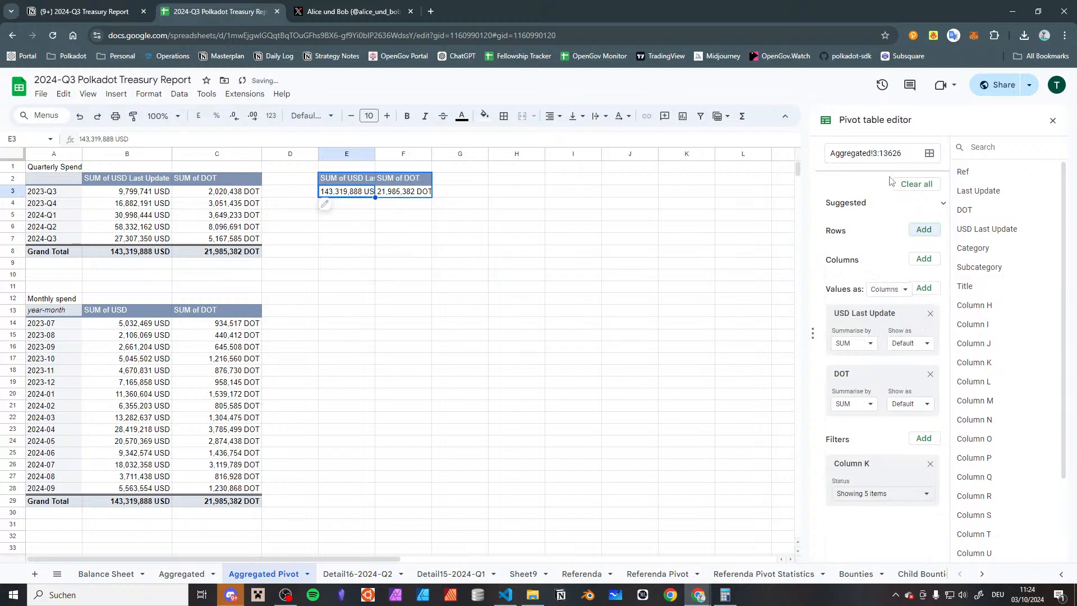
pyautogui.moveTo(879, 153); pyautogui.dragTo(860, 149)
pyautogui.click(895, 155)
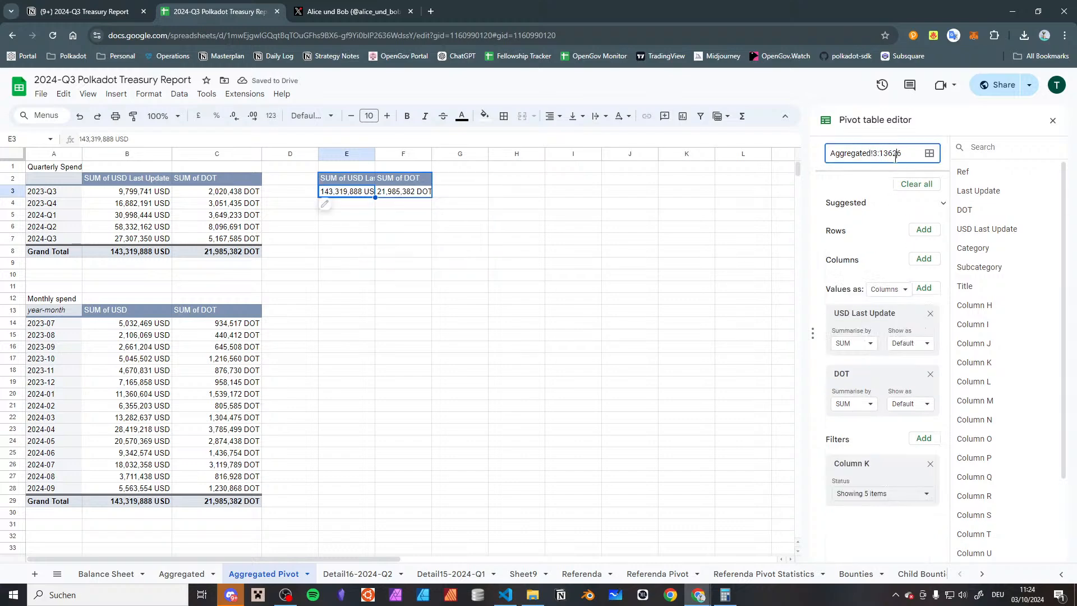
pyautogui.press('BackSpace')
pyautogui.write('2')
pyautogui.press('Return')
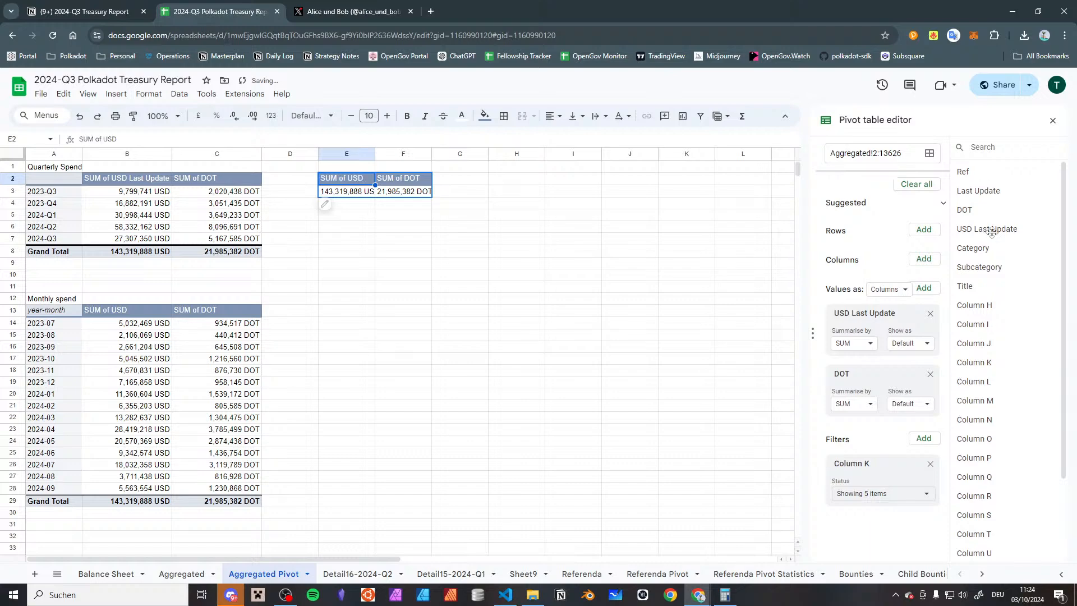
pyautogui.click(925, 232)
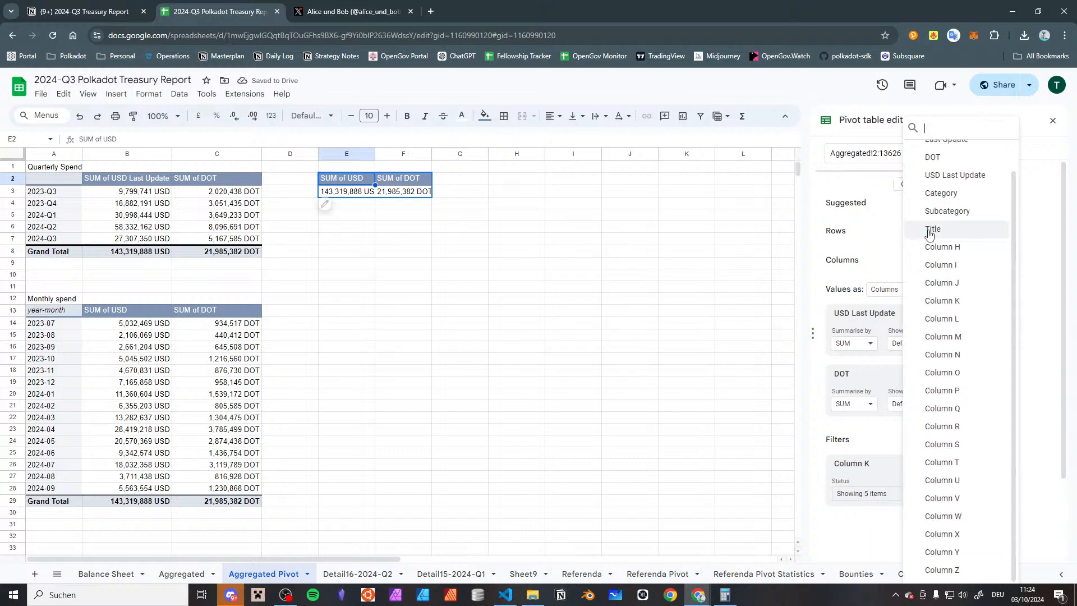
pyautogui.scroll(1, 939, 250)
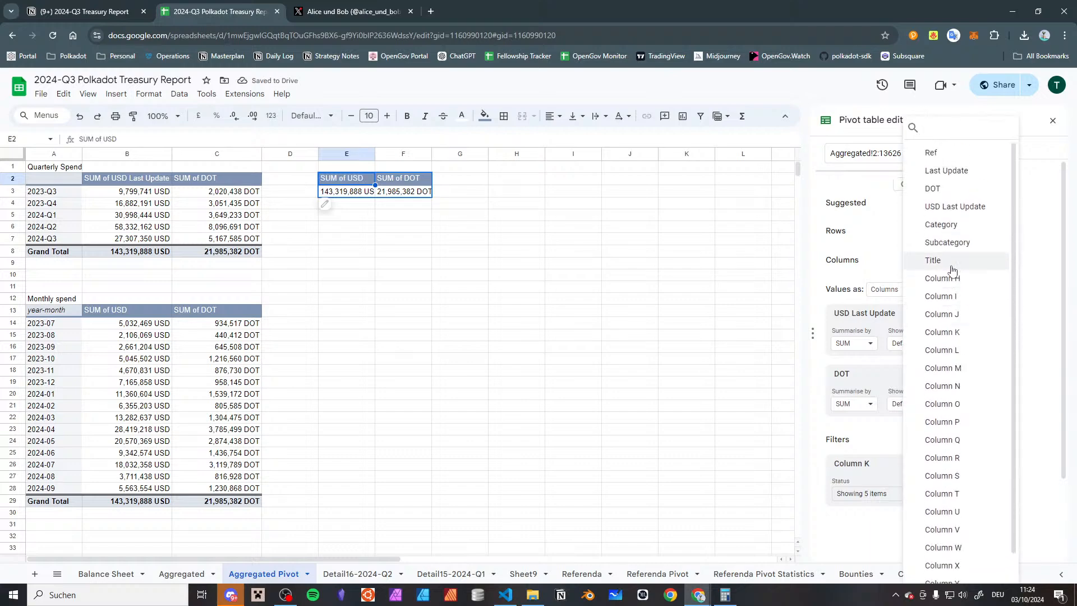
pyautogui.click(757, 283)
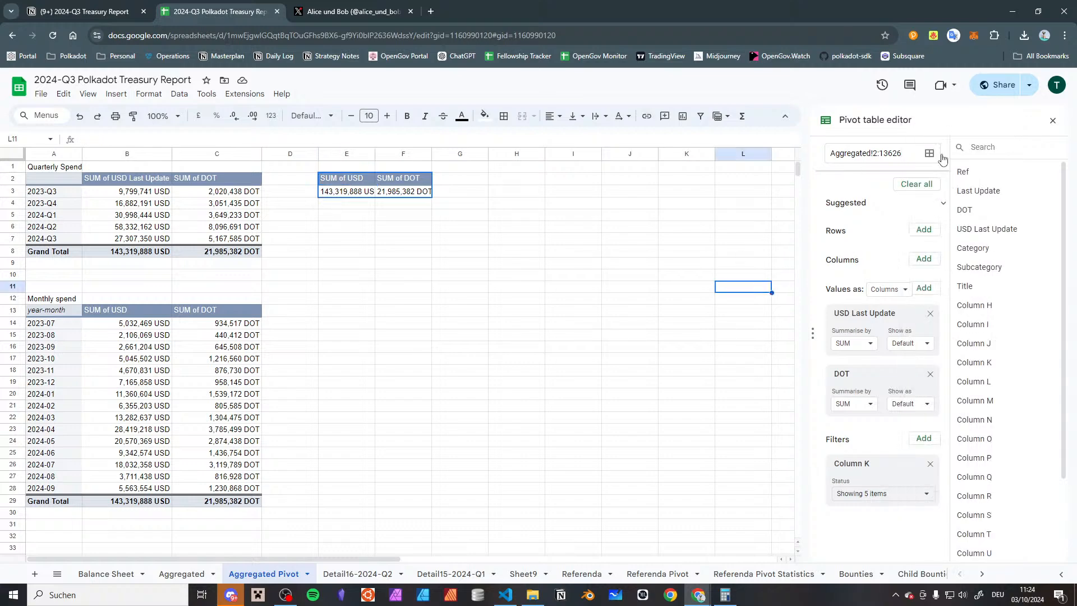
pyautogui.click(1052, 121)
pyautogui.click(336, 192)
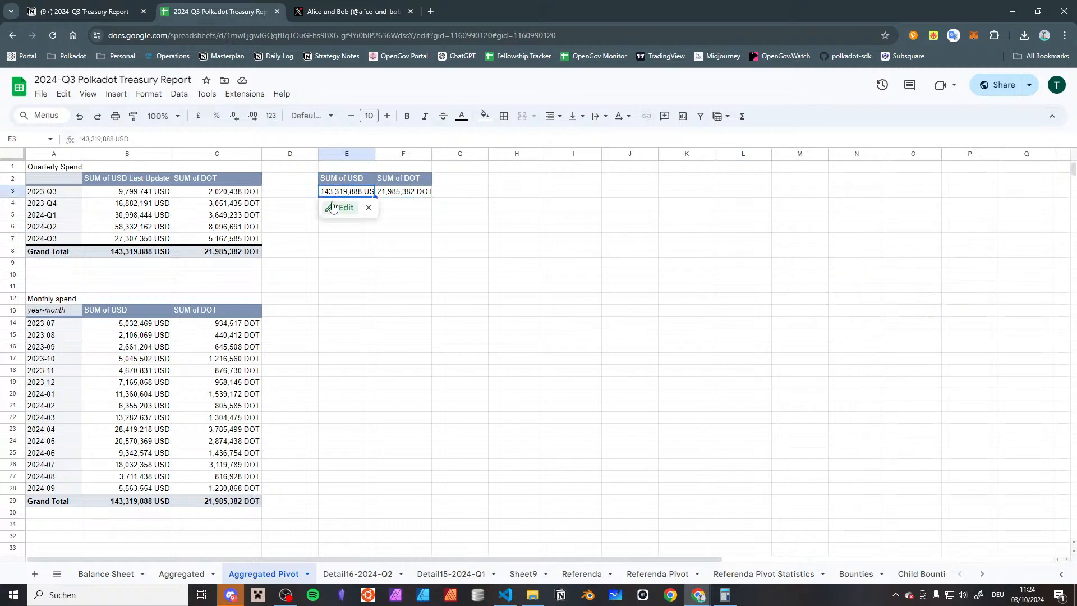
pyautogui.click(331, 205)
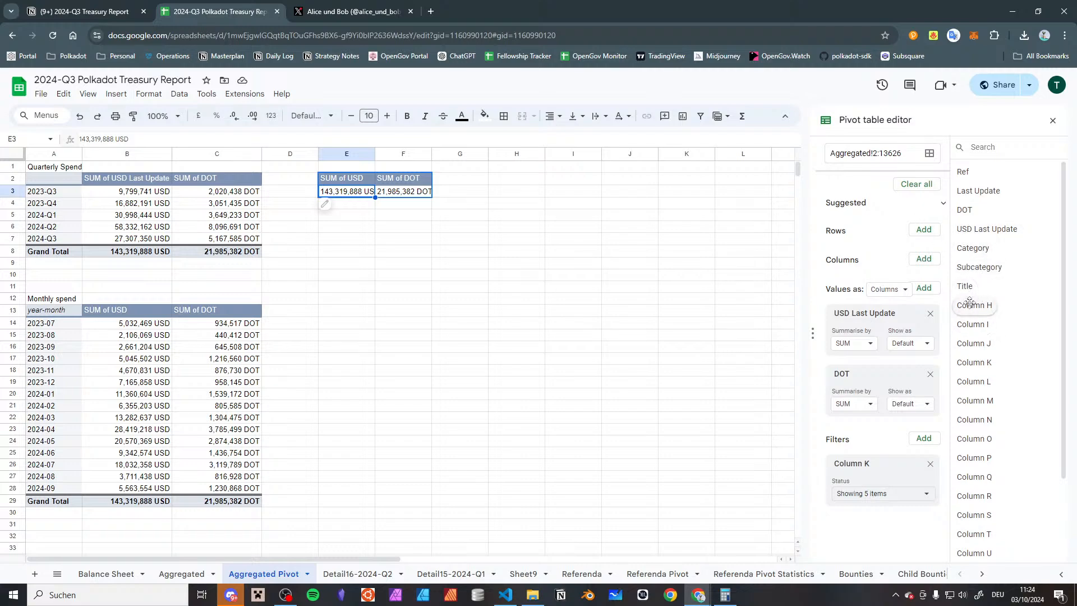
# Refresh the copied pivot's field list by briefly visiting the Aggregated sheet, and add Type as its row grouping
pyautogui.click(174, 583)
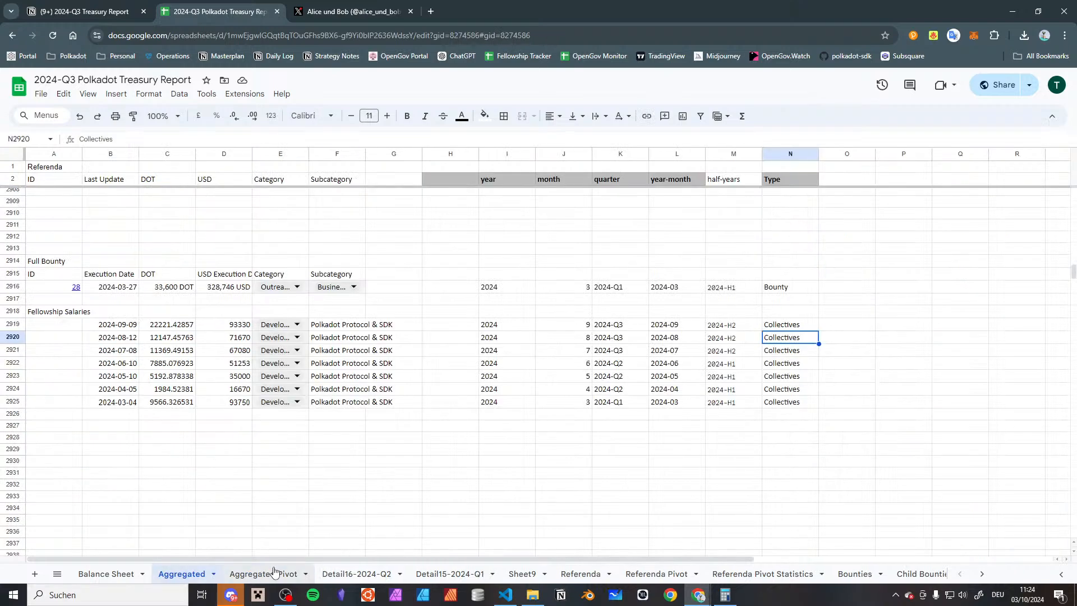
pyautogui.click(273, 576)
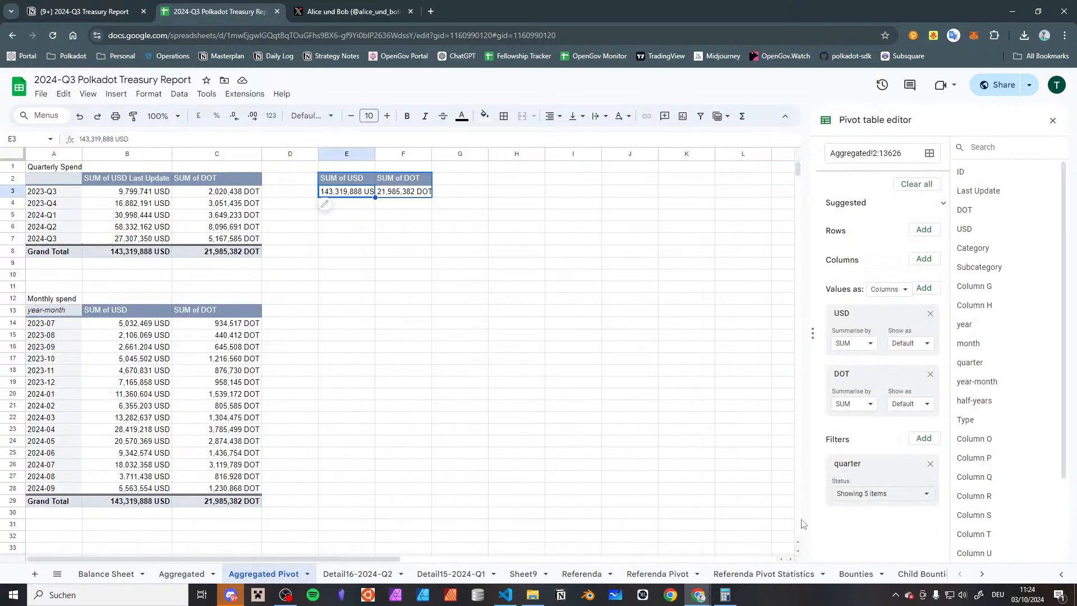
pyautogui.scroll(-2, 997, 396)
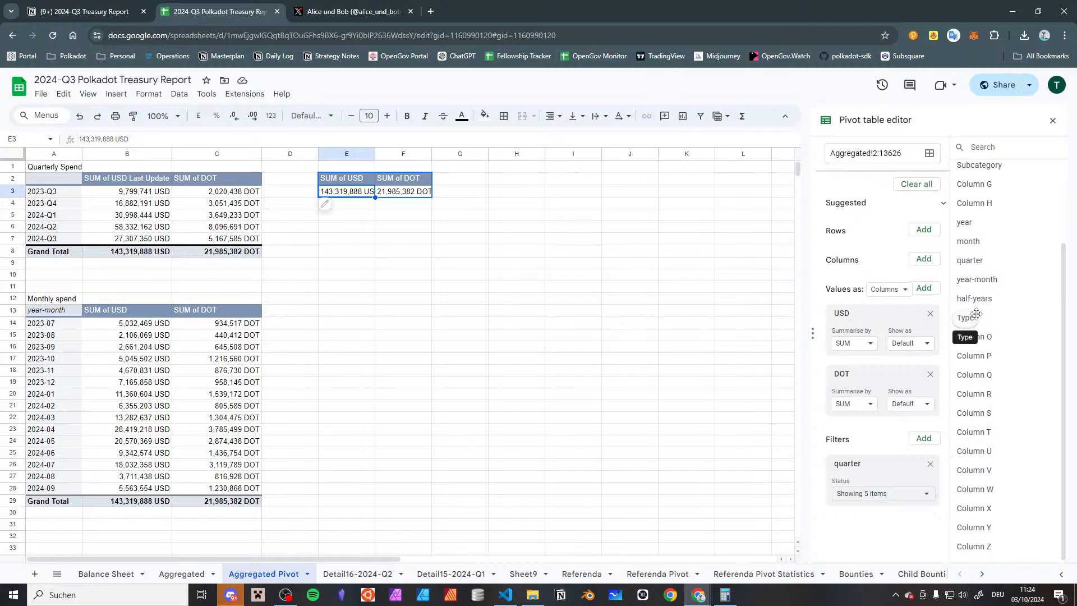
pyautogui.scroll(3, 970, 378)
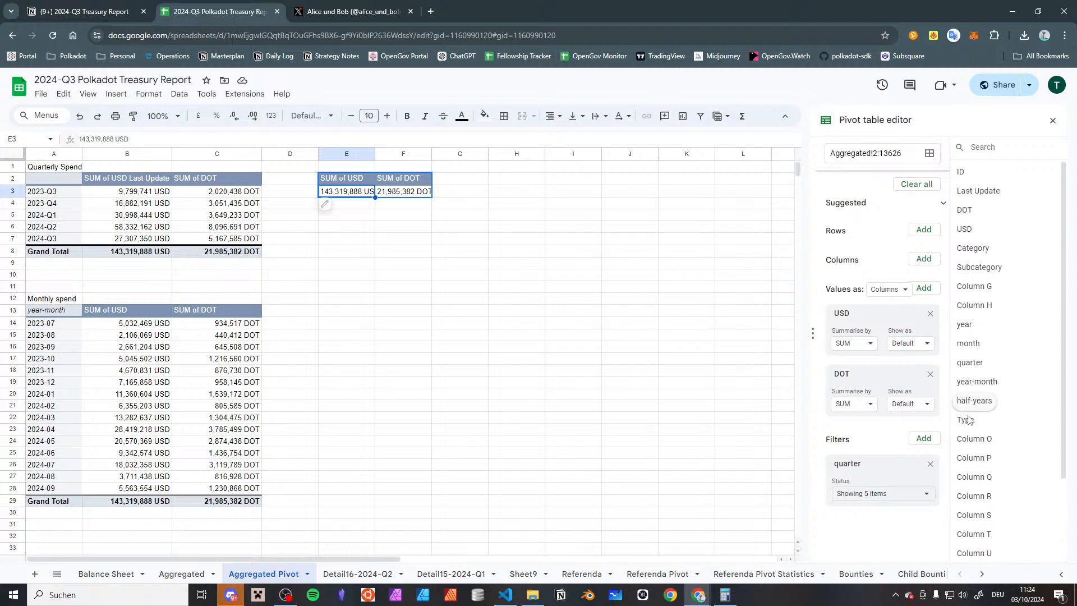
pyautogui.moveTo(965, 420); pyautogui.dragTo(863, 249)
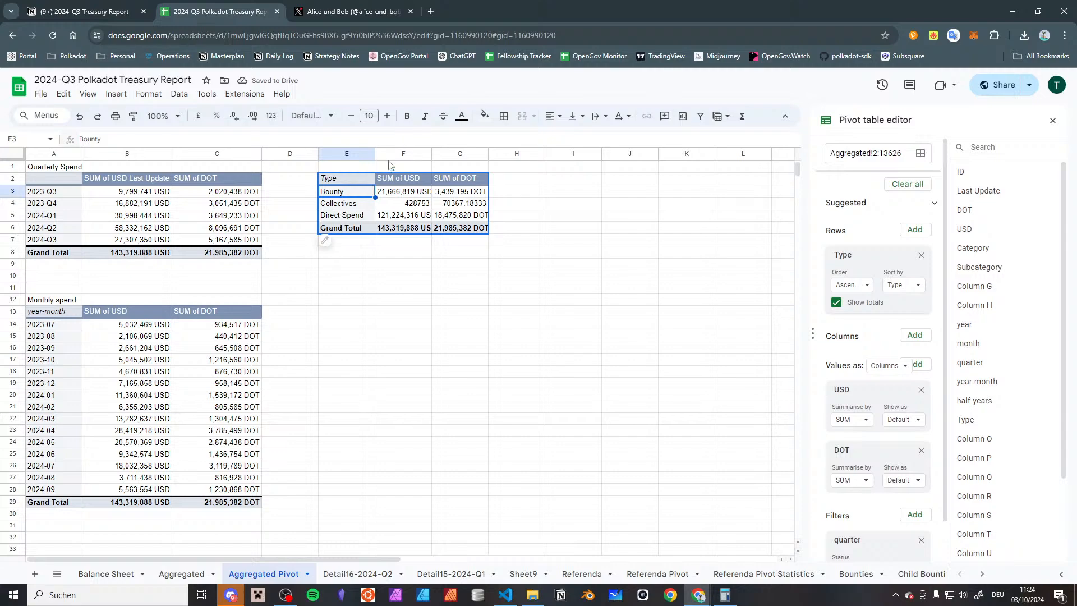
pyautogui.moveTo(403, 178); pyautogui.dragTo(403, 227)
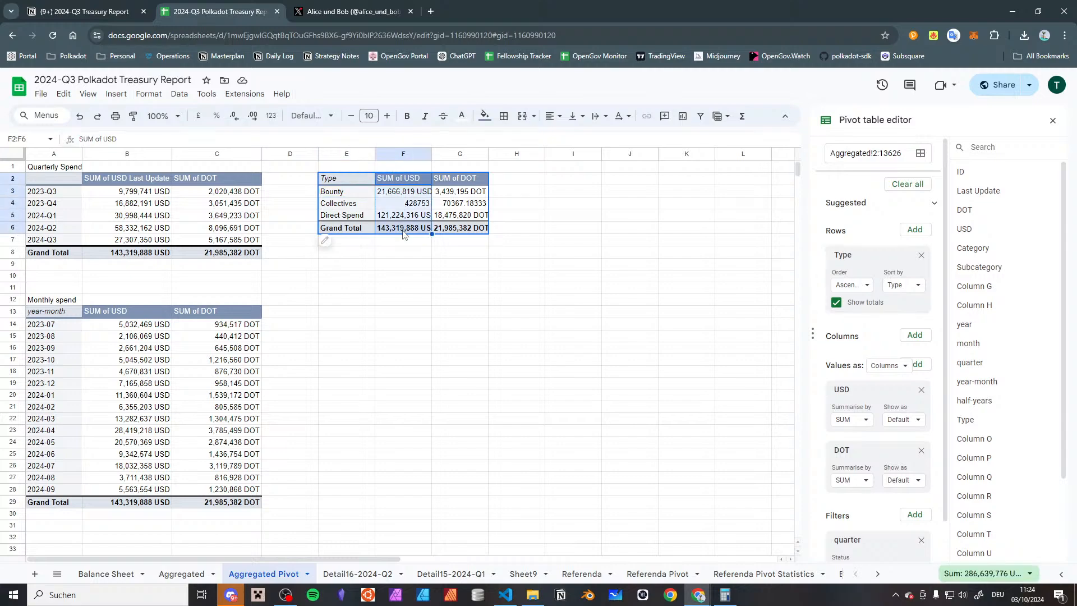
pyautogui.click(148, 93)
pyautogui.moveTo(171, 143)
pyautogui.click(576, 364)
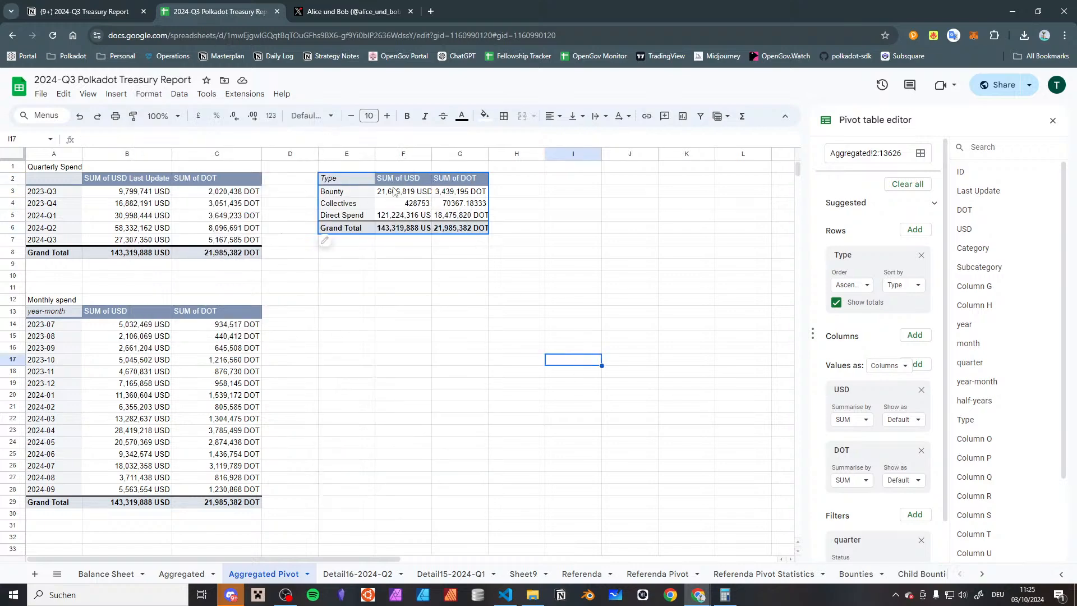
# On the Aggregated sheet, apply the #,##0 [$DOT] number format to the Fellowship Salaries DOT amounts in C2918:C2925
pyautogui.click(208, 575)
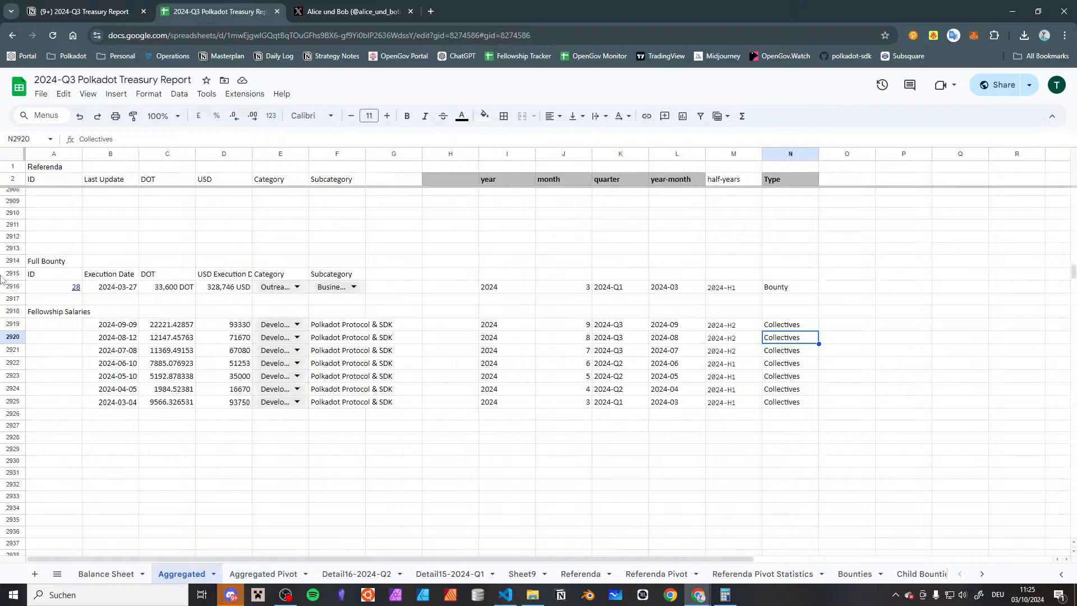
pyautogui.moveTo(169, 312); pyautogui.dragTo(169, 399)
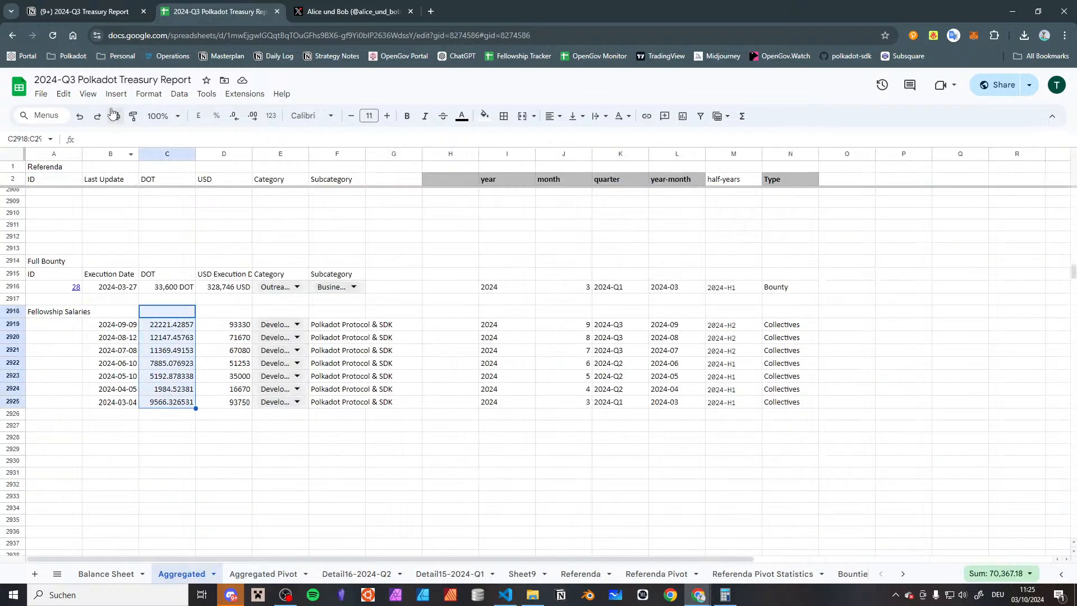
pyautogui.click(148, 93)
pyautogui.moveTo(168, 140)
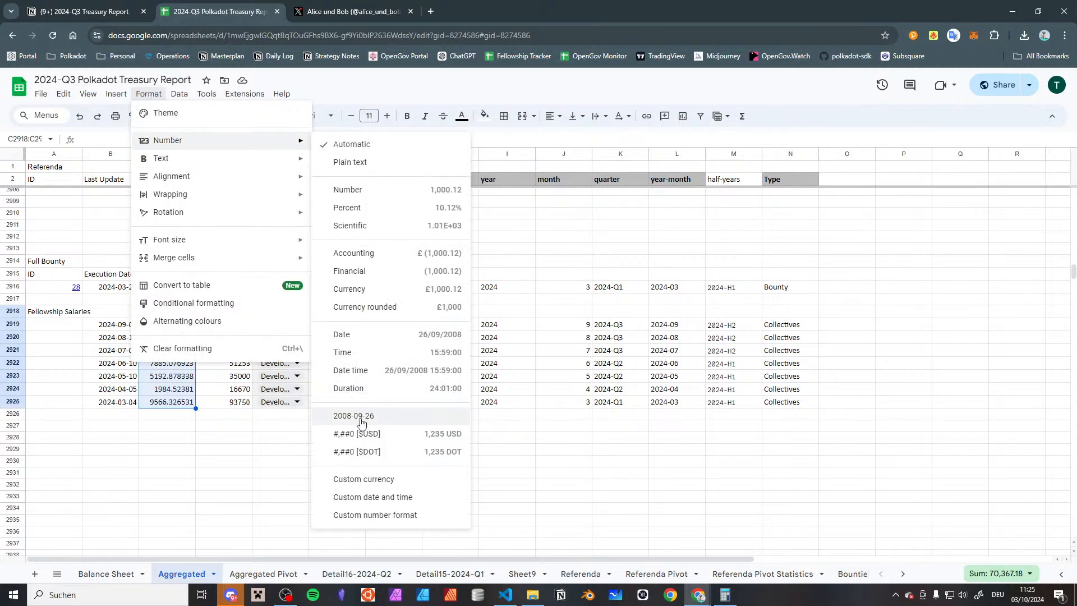
pyautogui.click(359, 451)
# Apply the #,##0 [$USD] number format to the Fellowship Salaries USD amounts in D2918:D2926
pyautogui.moveTo(234, 307); pyautogui.dragTo(232, 403)
pyautogui.moveTo(232, 413); pyautogui.dragTo(231, 424)
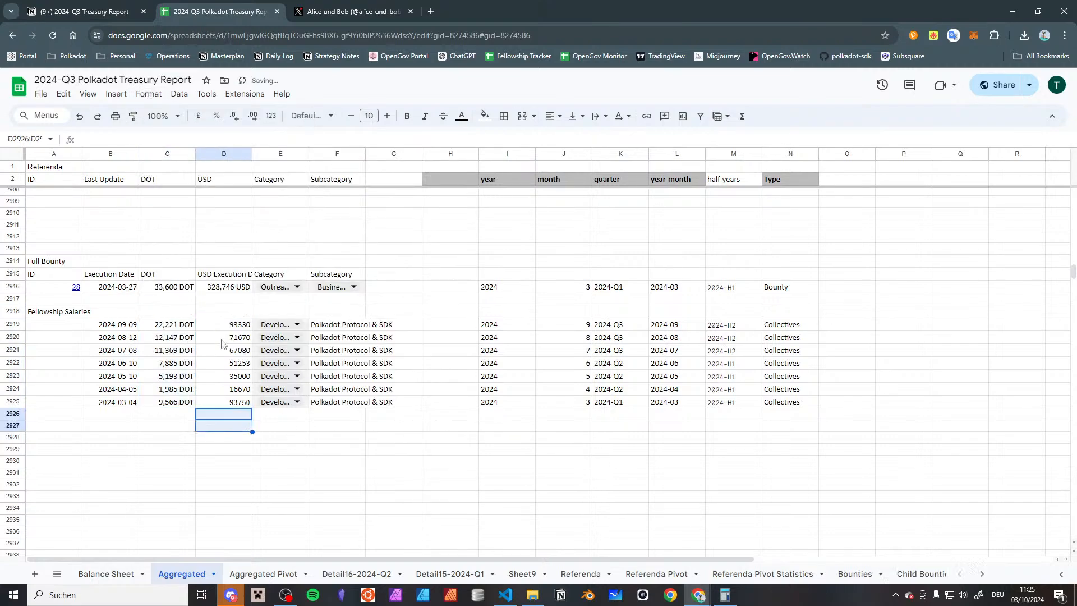
pyautogui.moveTo(223, 312); pyautogui.dragTo(231, 414)
pyautogui.click(148, 94)
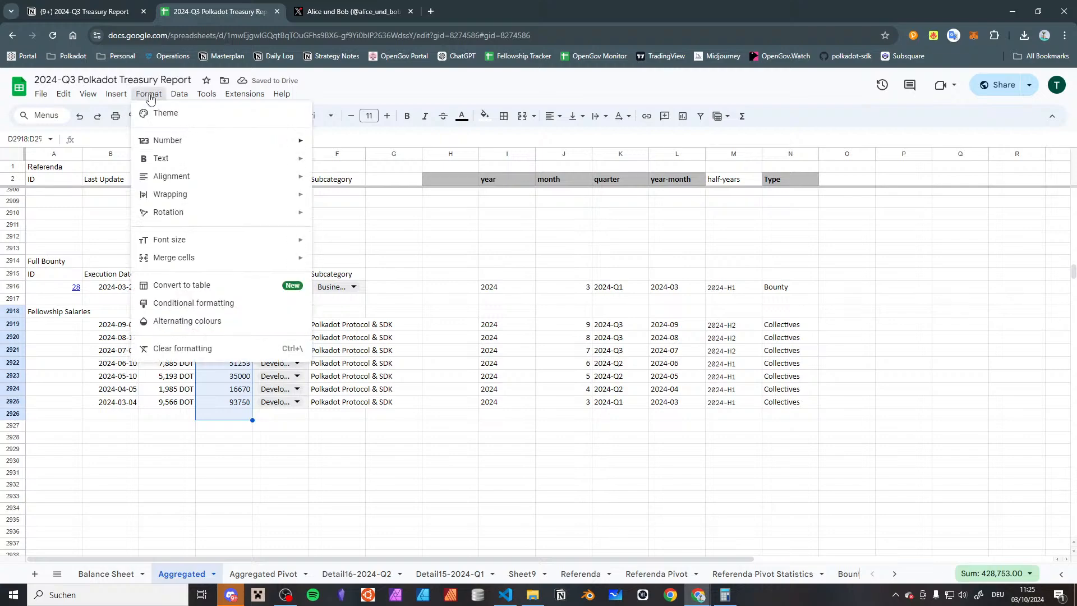
pyautogui.moveTo(169, 140)
pyautogui.click(386, 451)
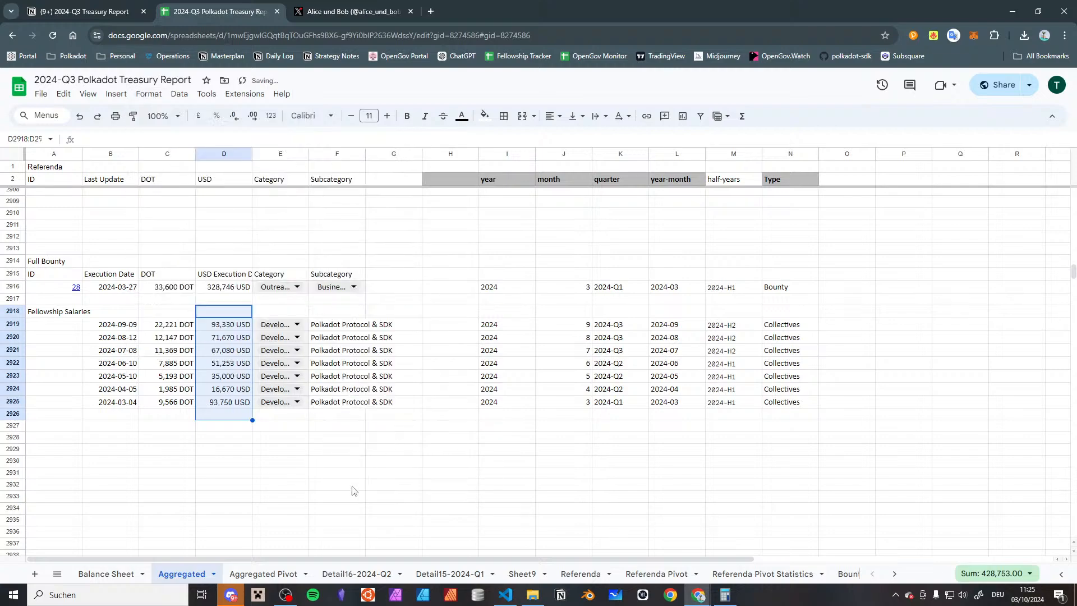
# On the Aggregated Pivot sheet, fit the widths of columns F and G to the Type pivot's contents
pyautogui.click(261, 573)
pyautogui.click(450, 304)
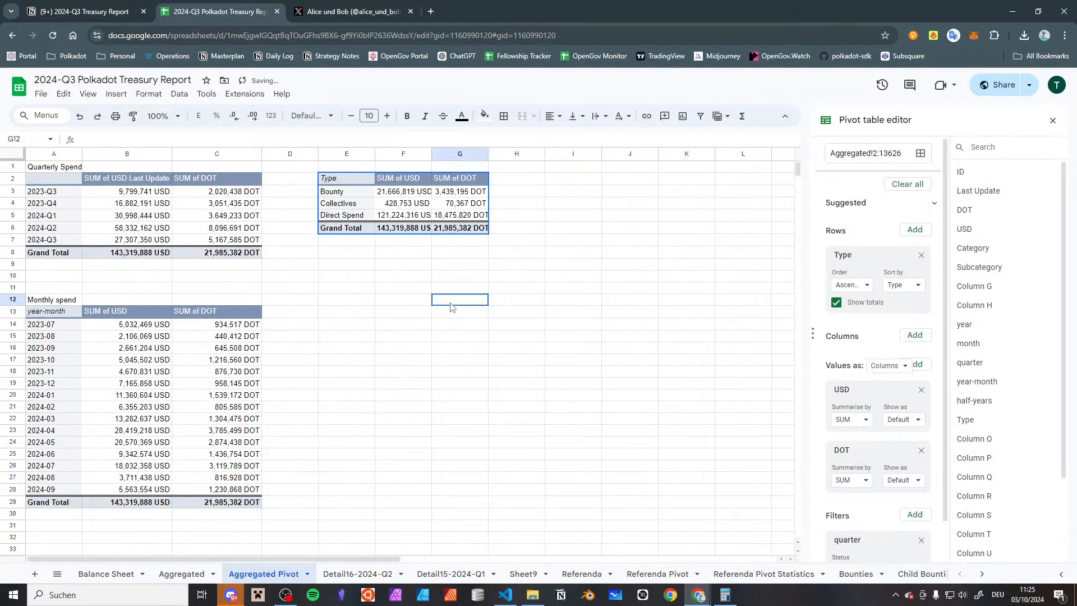
pyautogui.click(407, 203)
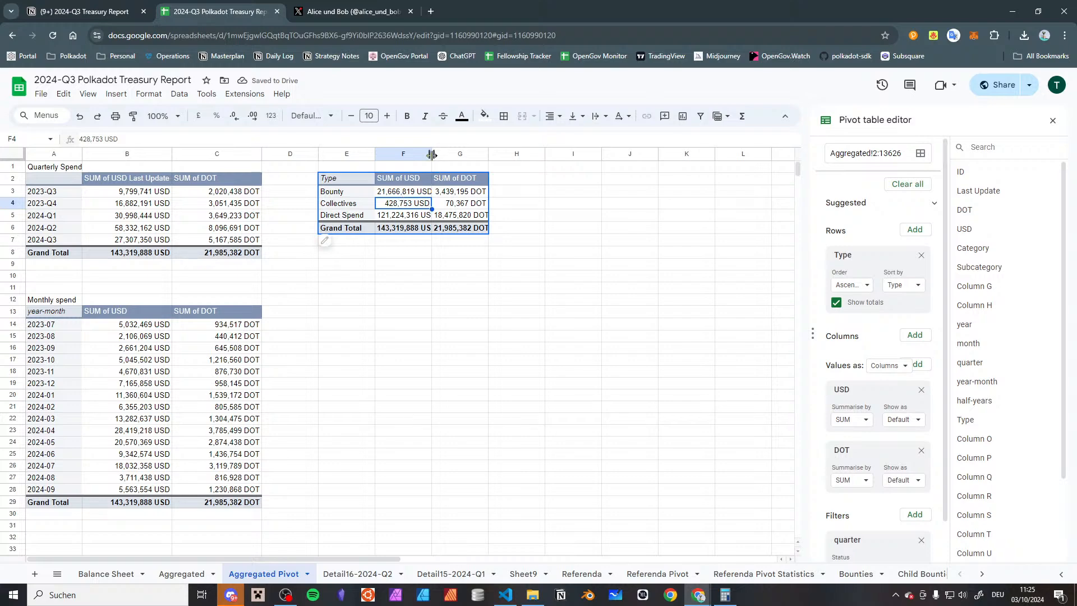
pyautogui.doubleClick(431, 153)
pyautogui.doubleClick(495, 153)
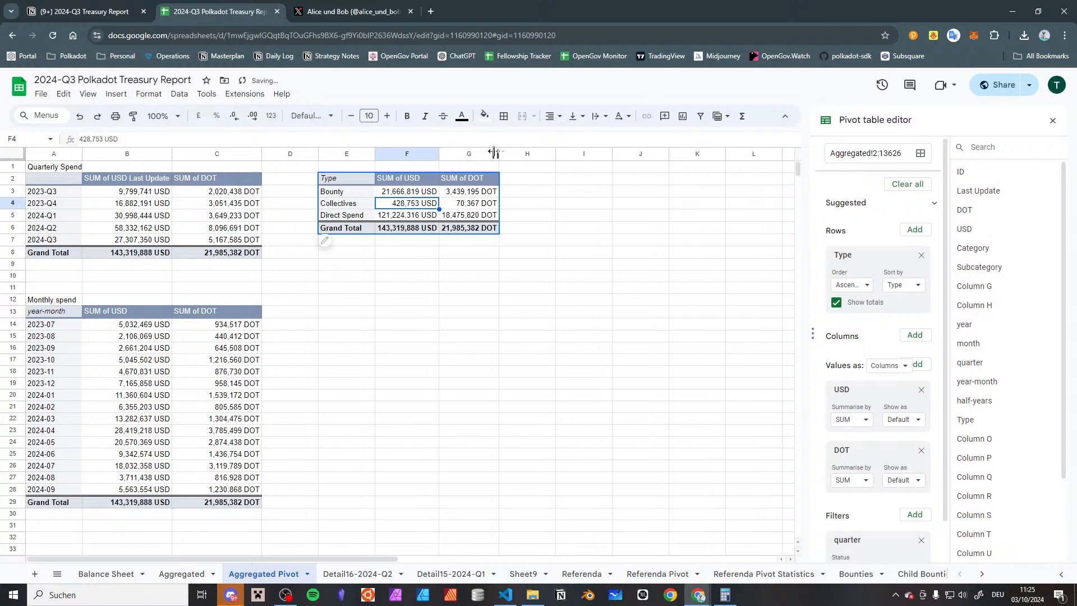
pyautogui.click(487, 314)
pyautogui.click(484, 247)
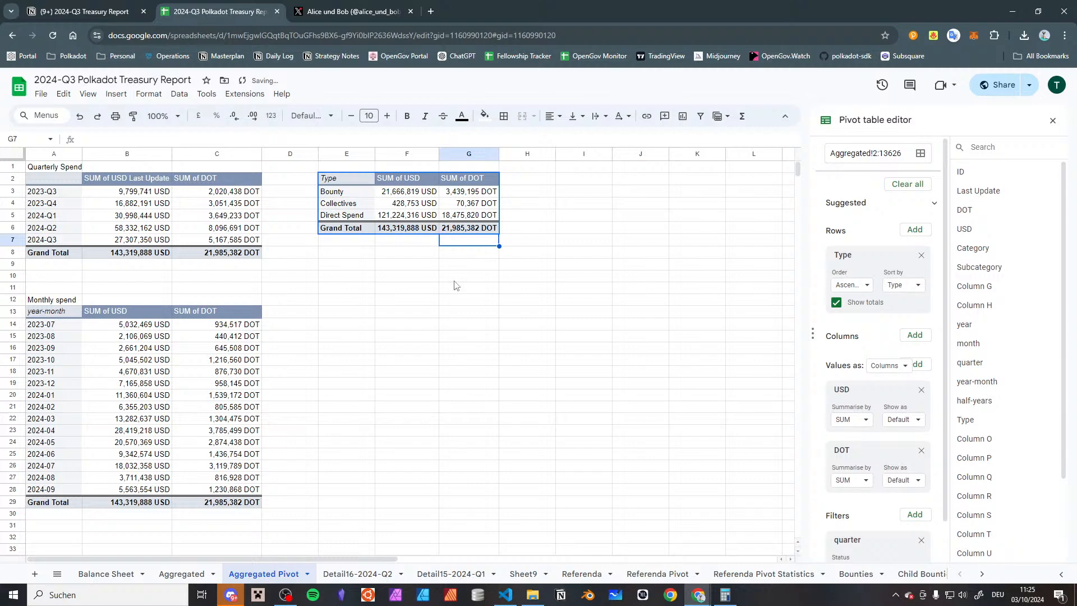
pyautogui.click(366, 262)
# Copy the Type pivot table to cell E10
pyautogui.click(402, 180)
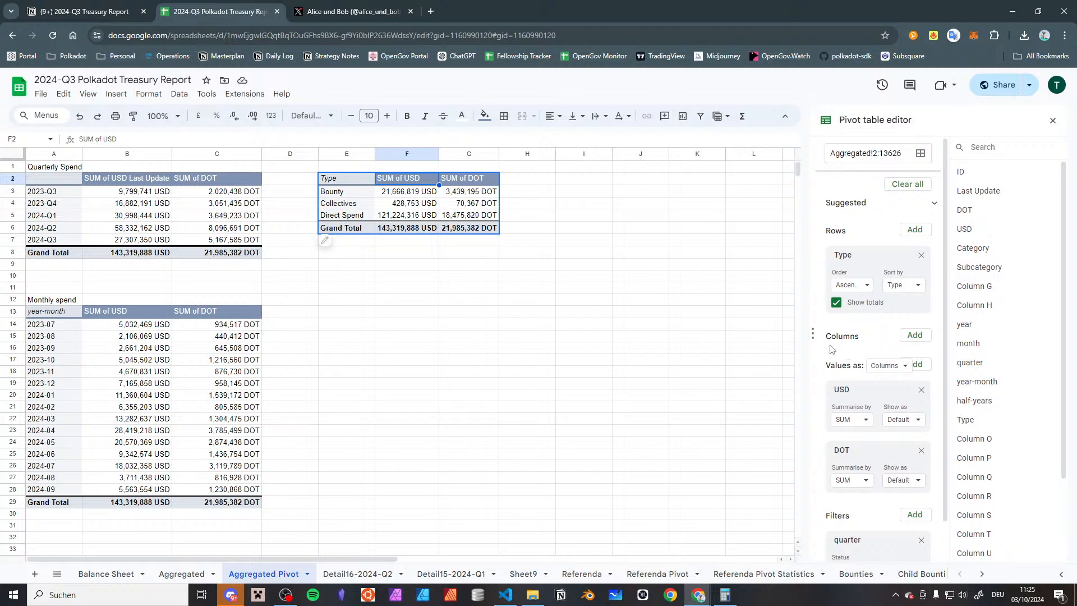
pyautogui.click(349, 182)
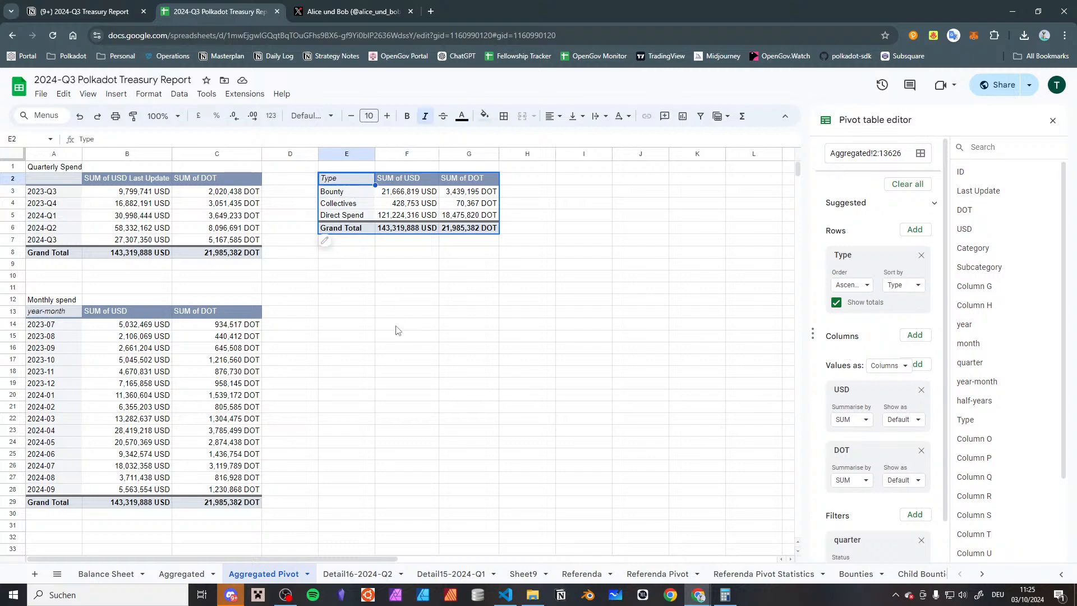
pyautogui.click(334, 276)
pyautogui.write('Type\tSUM of USD\tSUM of DOT Bounty\t21,666,819 USD\t3,439,195 DOT Collectives\t428,753 USD\t70,367 DOT Direct Spend\t121,224,316 USD\t18,475,820 DOT Grand Total\t143,319,888 USD\t21,985,382 DOT')
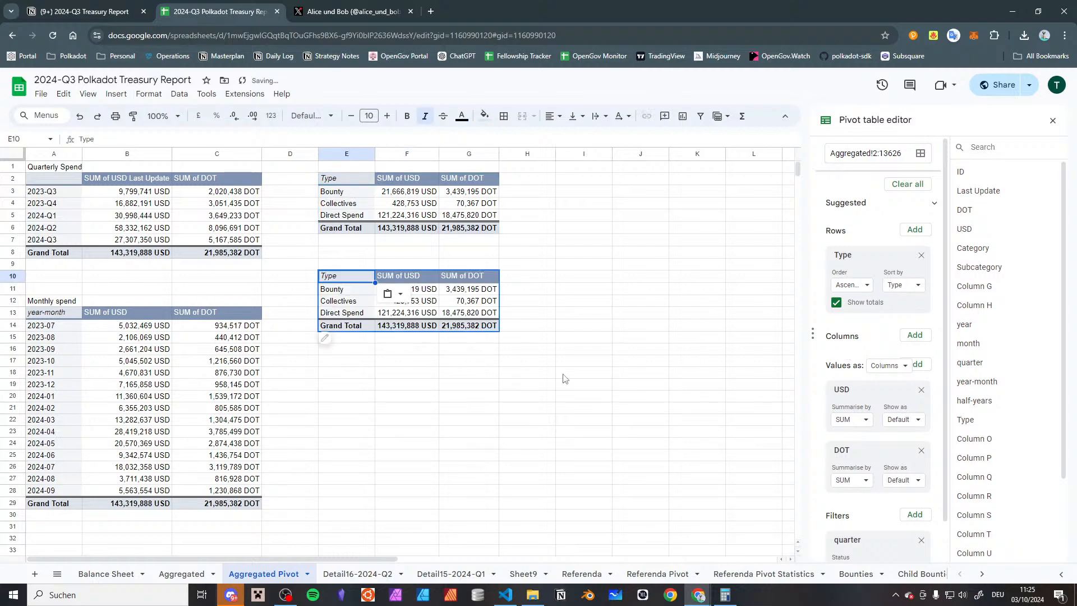
# In the pivot table at E10, remove the DOT values and add quarter as columns with column totals turned off
pyautogui.scroll(-1, 857, 335)
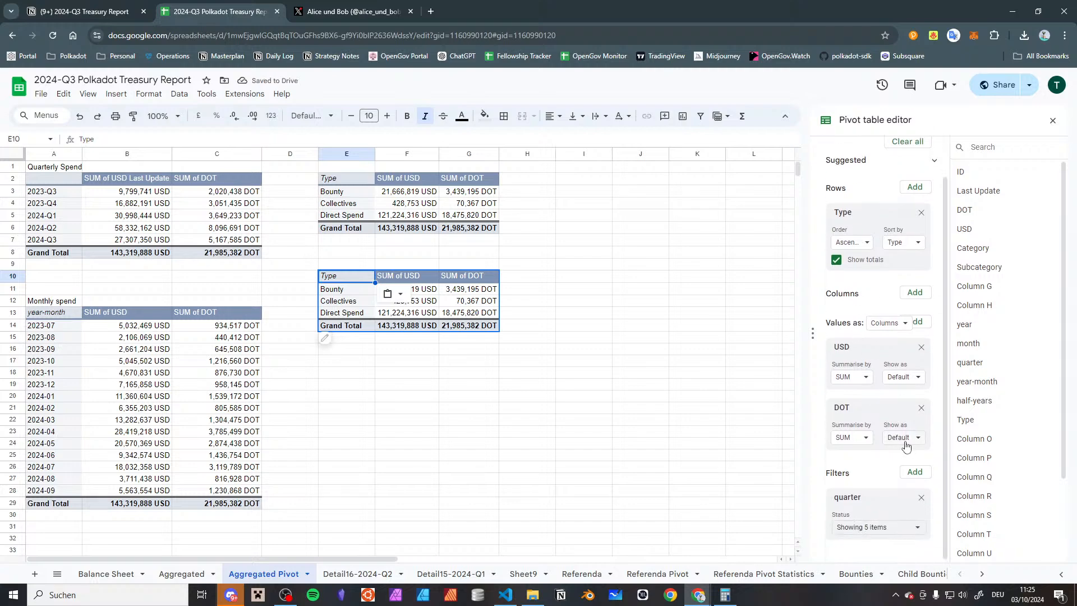
pyautogui.click(922, 408)
pyautogui.scroll(-2, 995, 314)
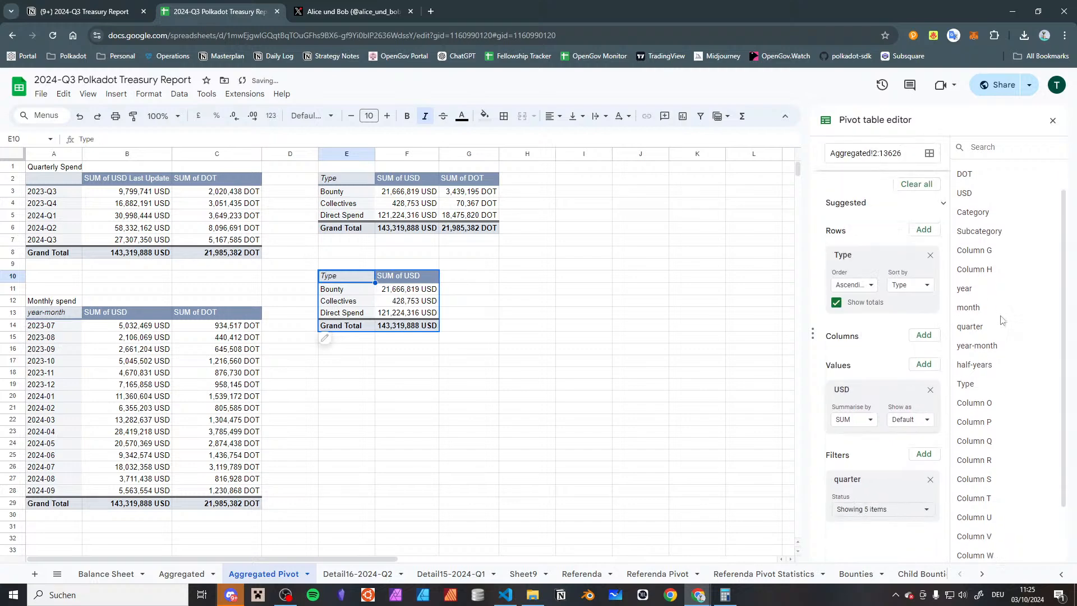
pyautogui.moveTo(970, 314); pyautogui.dragTo(875, 374)
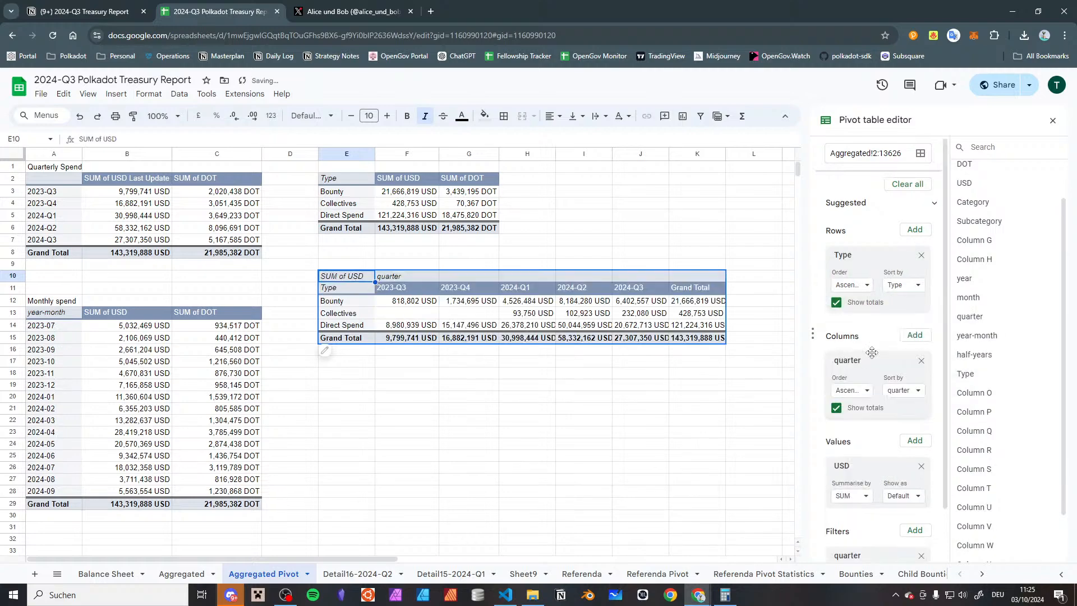
pyautogui.click(836, 408)
pyautogui.click(720, 399)
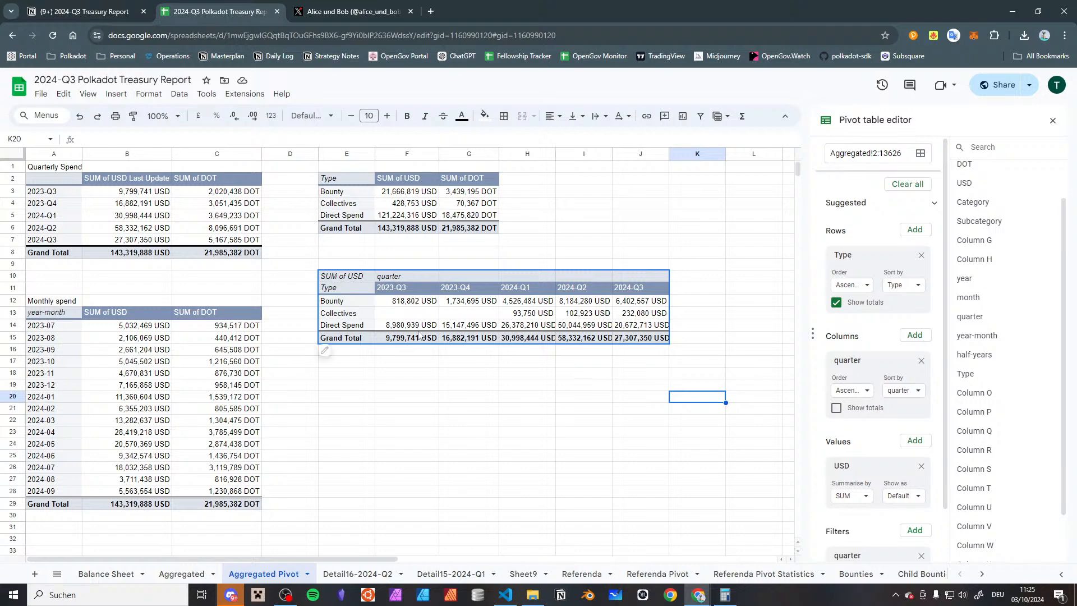
# Examine the Collectives spend for 2024-Q1 to 2024-Q3 in the Type-by-quarter pivot and the 2024-Q3 row of the Quarterly Spend table
pyautogui.click(582, 317)
pyautogui.click(525, 320)
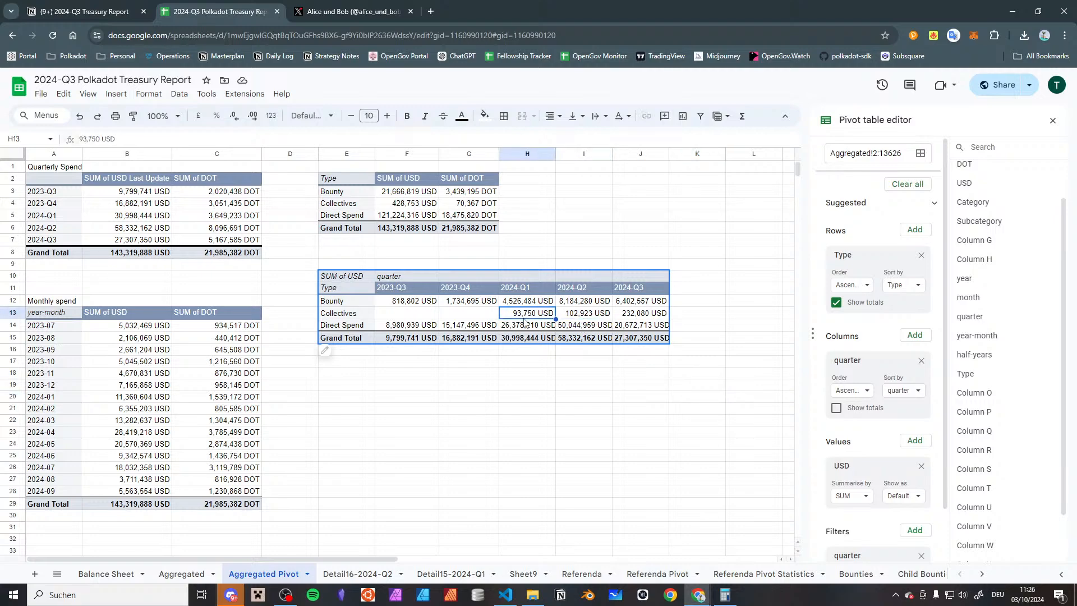
pyautogui.click(637, 318)
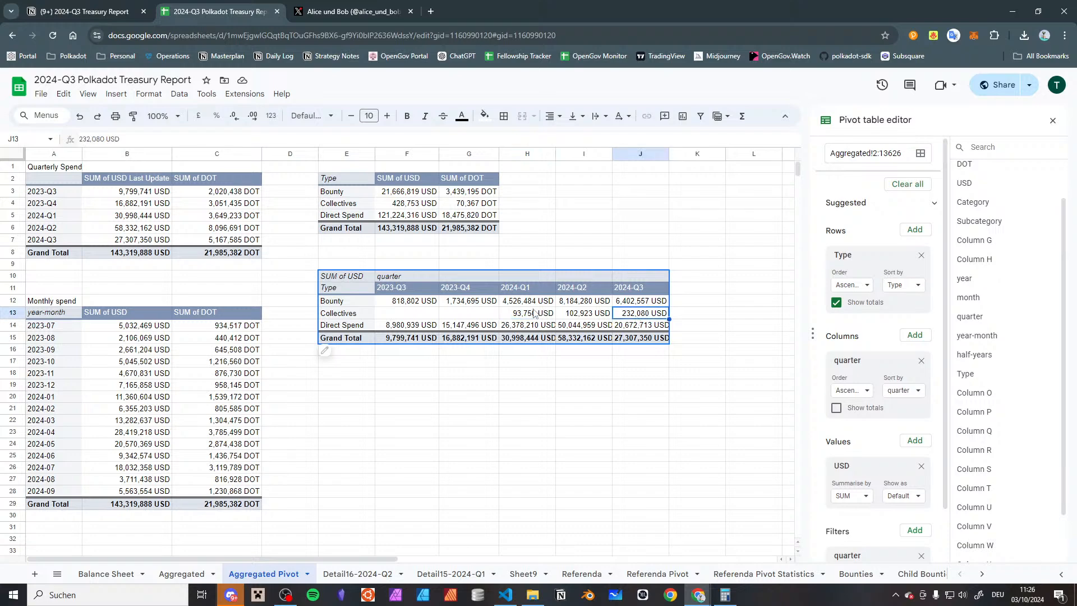
pyautogui.click(567, 311)
pyautogui.click(635, 311)
pyautogui.click(502, 422)
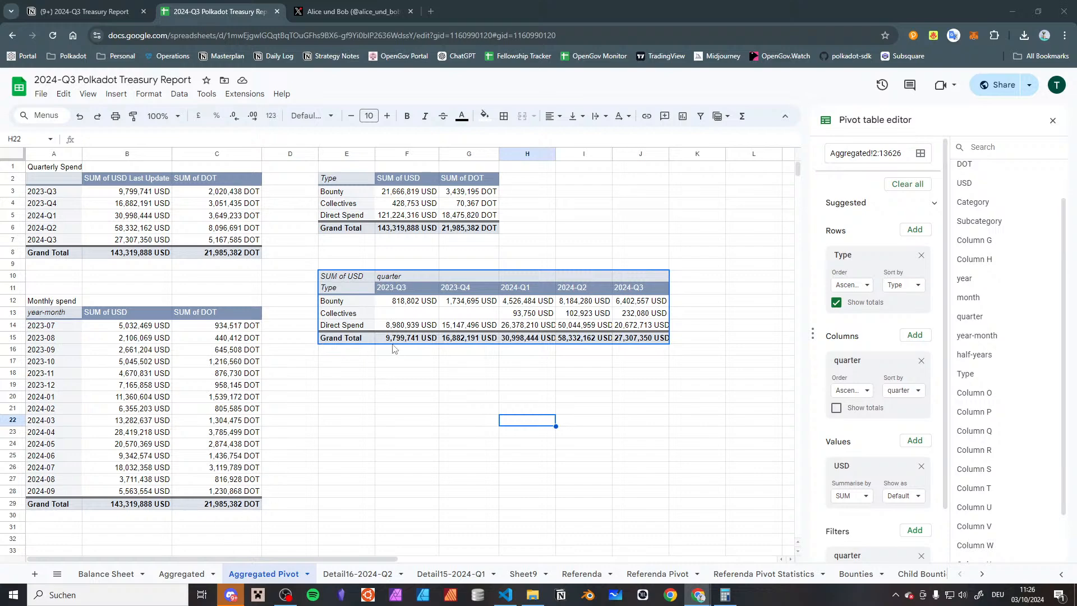
pyautogui.click(112, 241)
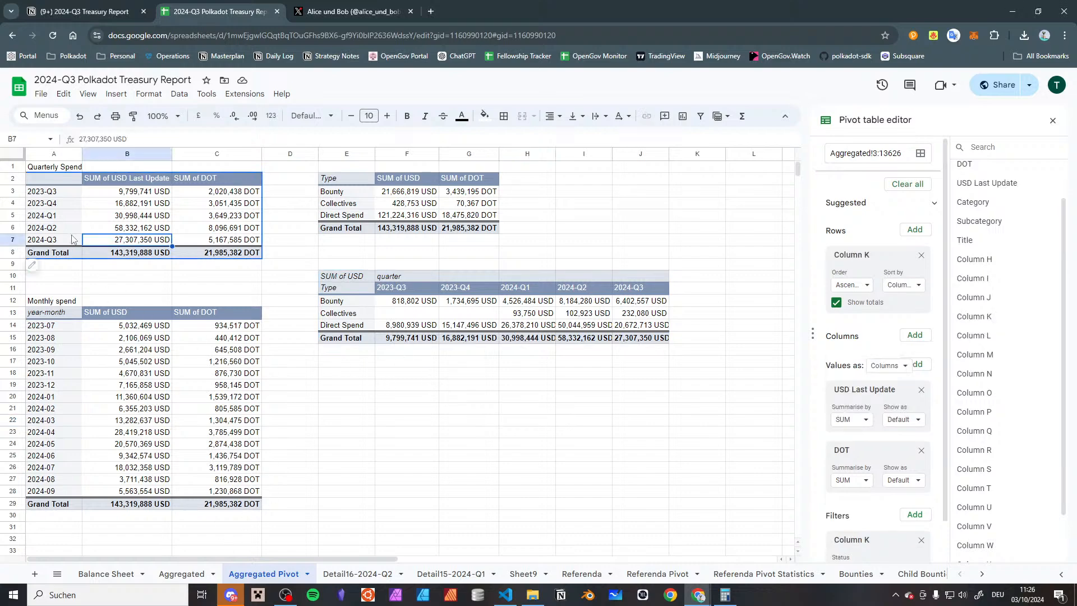
pyautogui.moveTo(70, 239); pyautogui.dragTo(223, 245)
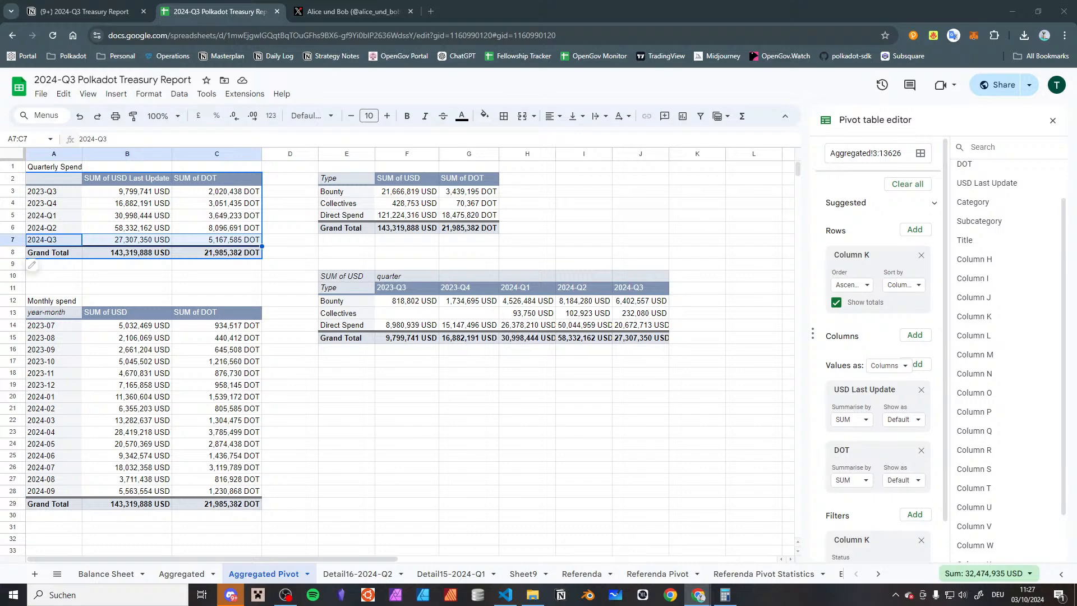
pyautogui.click(336, 362)
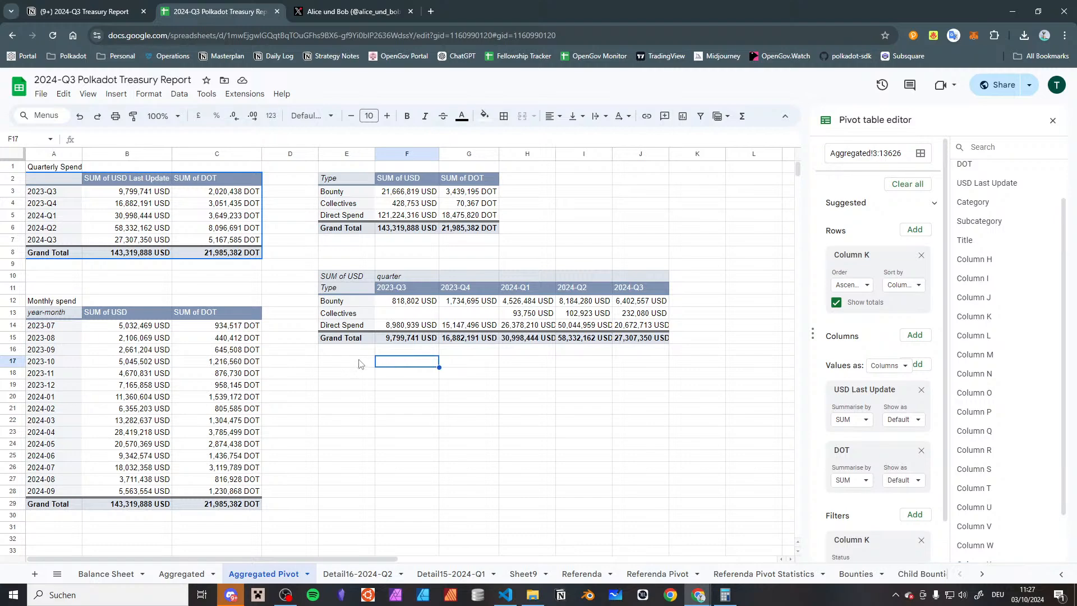
pyautogui.click(361, 374)
pyautogui.scroll(-5, 360, 374)
pyautogui.scroll(2, 364, 367)
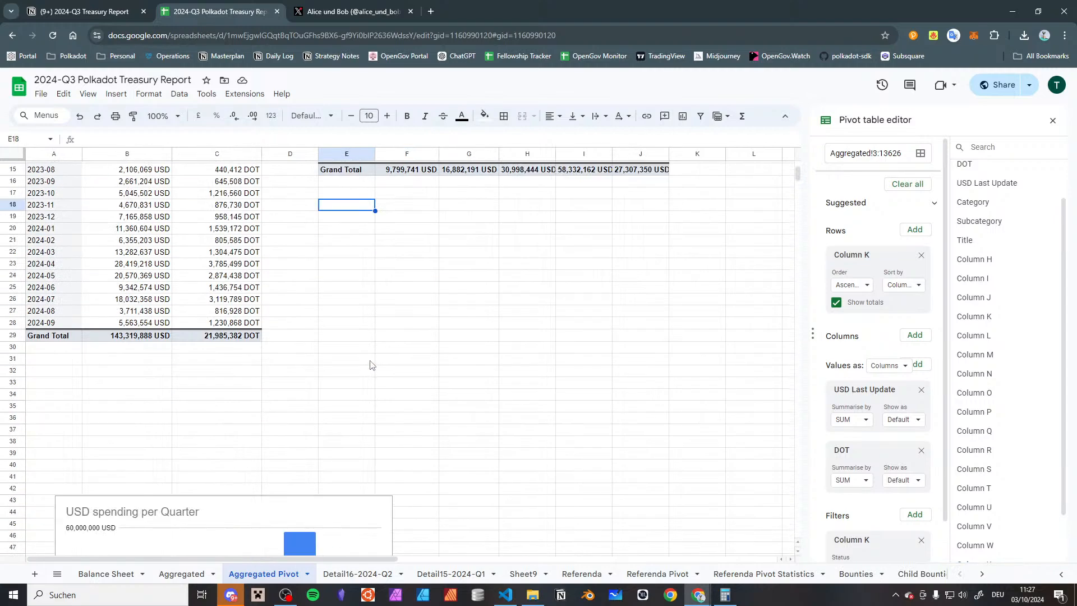
pyautogui.scroll(5, 541, 245)
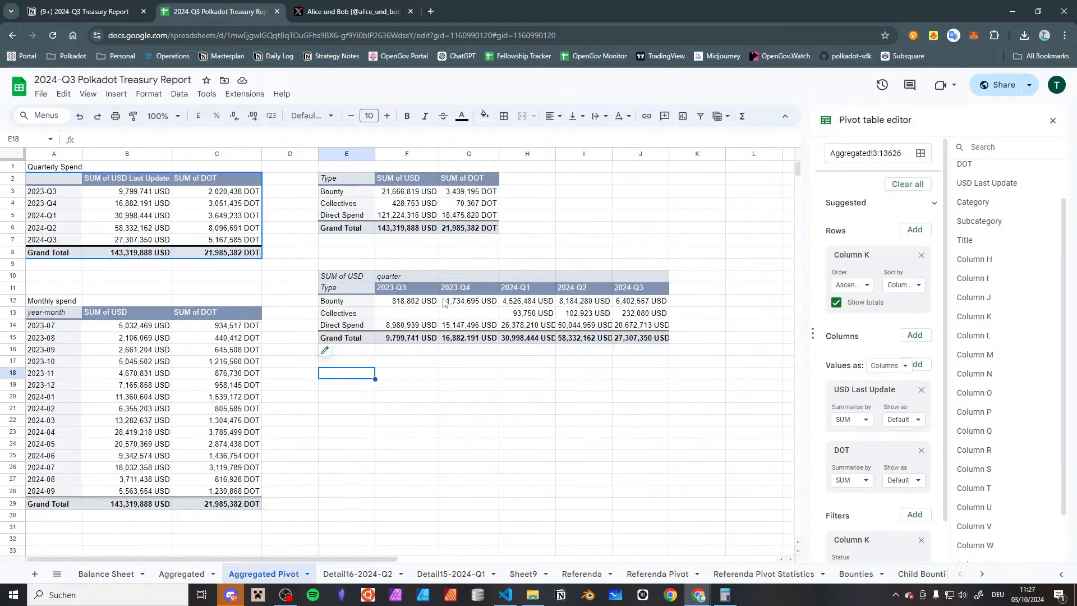
# Label the Type pivot by entering "Gov2 All Time by Type" in cell E1
pyautogui.click(346, 167)
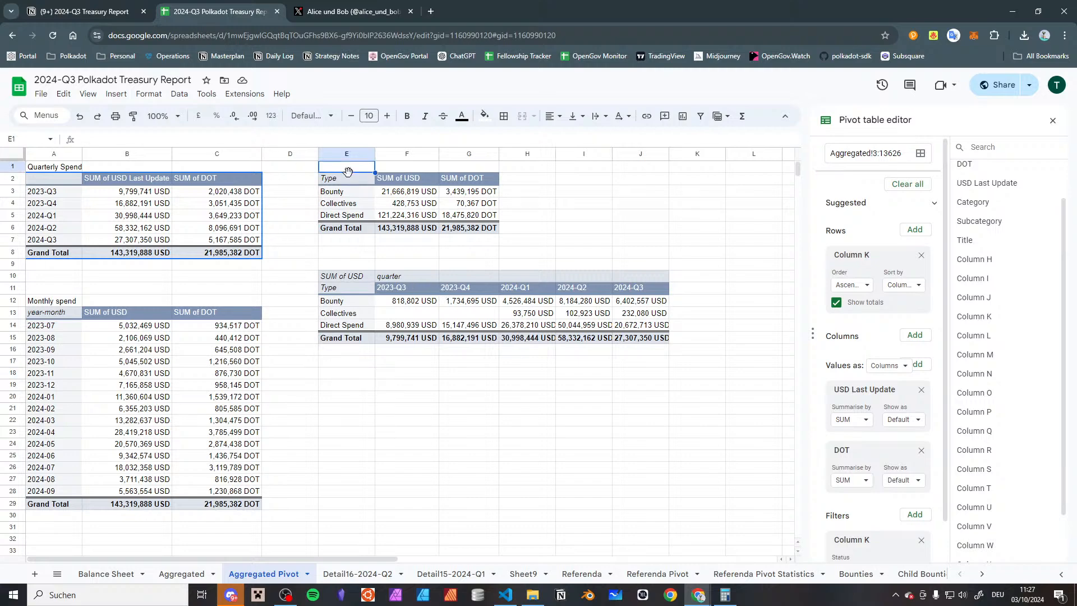
pyautogui.write('Type by')
pyautogui.press('BackSpace')
pyautogui.press('BackSpace')
pyautogui.press('BackSpace')
pyautogui.press('BackSpace')
pyautogui.write('B y')
pyautogui.press('BackSpace')
pyautogui.write('ALl Time ')
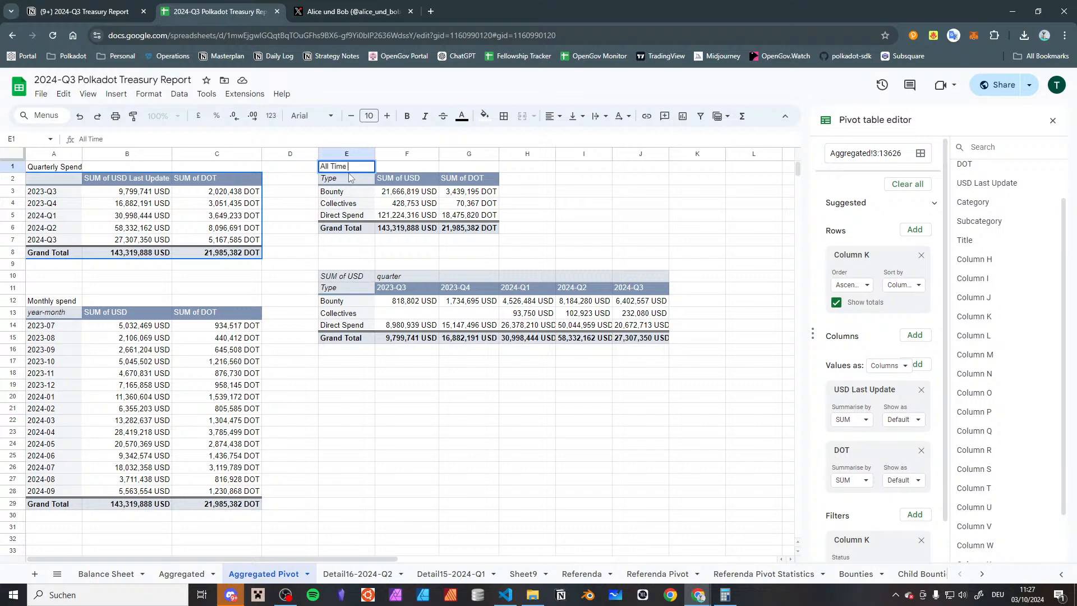
pyautogui.write('by Tim')
pyautogui.write('e')
pyautogui.write('Since')
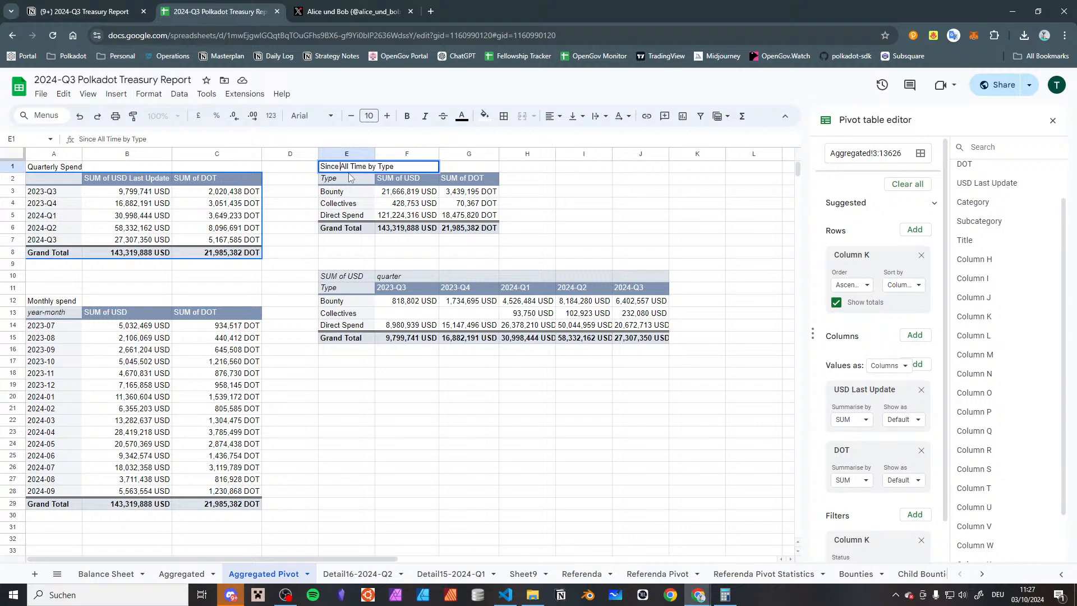
pyautogui.press('BackSpace')
pyautogui.press('BackSpace')
pyautogui.press('BackSpace')
pyautogui.press('BackSpace')
pyautogui.press('BackSpace')
pyautogui.press('BackSpace')
pyautogui.write('Gov2')
pyautogui.press('Return')
# Label the Type-by-quarter pivot by entering "Gov2 By Type and Quarter" in cell E9
pyautogui.press('Down')
pyautogui.press('Down')
pyautogui.press('Down')
pyautogui.press('Down')
pyautogui.press('Down')
pyautogui.press('Down')
pyautogui.press('Down')
pyautogui.press('Return')
pyautogui.write('Gov')
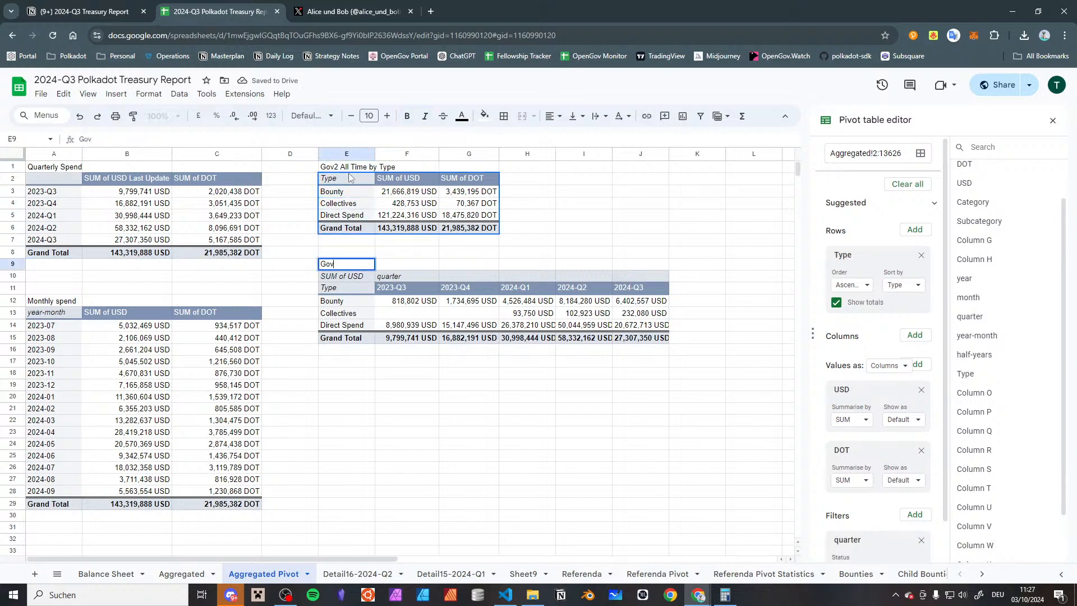
pyautogui.write('2 By Type and Quarter')
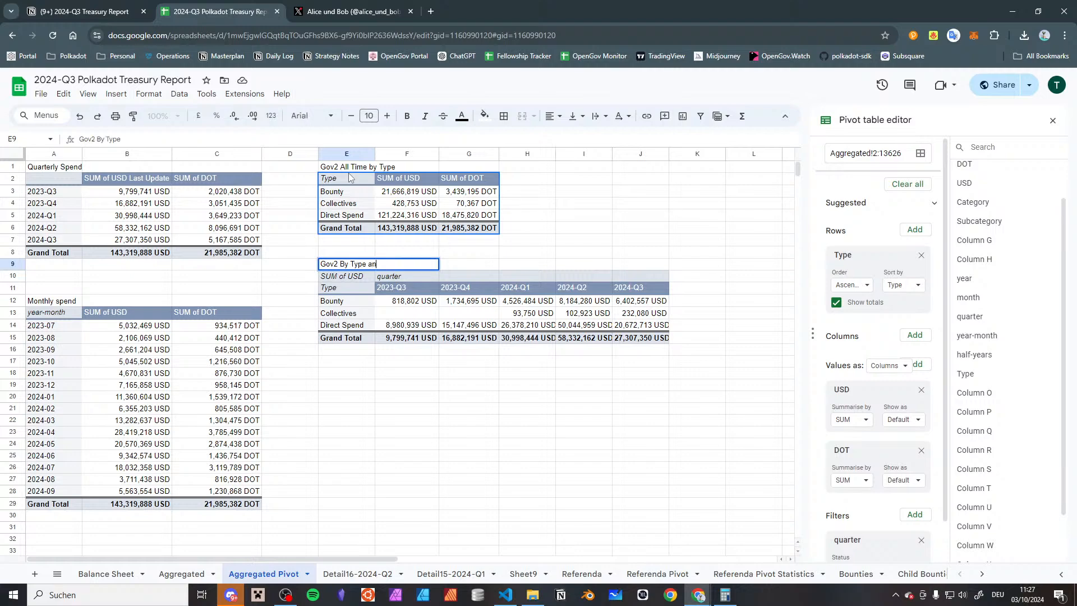
pyautogui.press('Return')
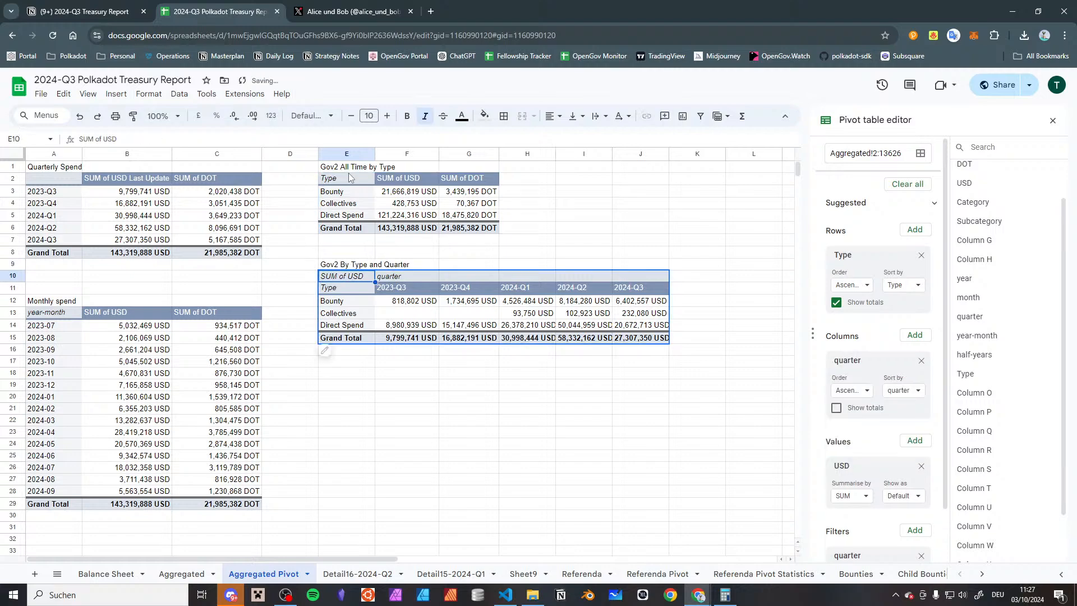
pyautogui.moveTo(362, 374); pyautogui.dragTo(343, 391)
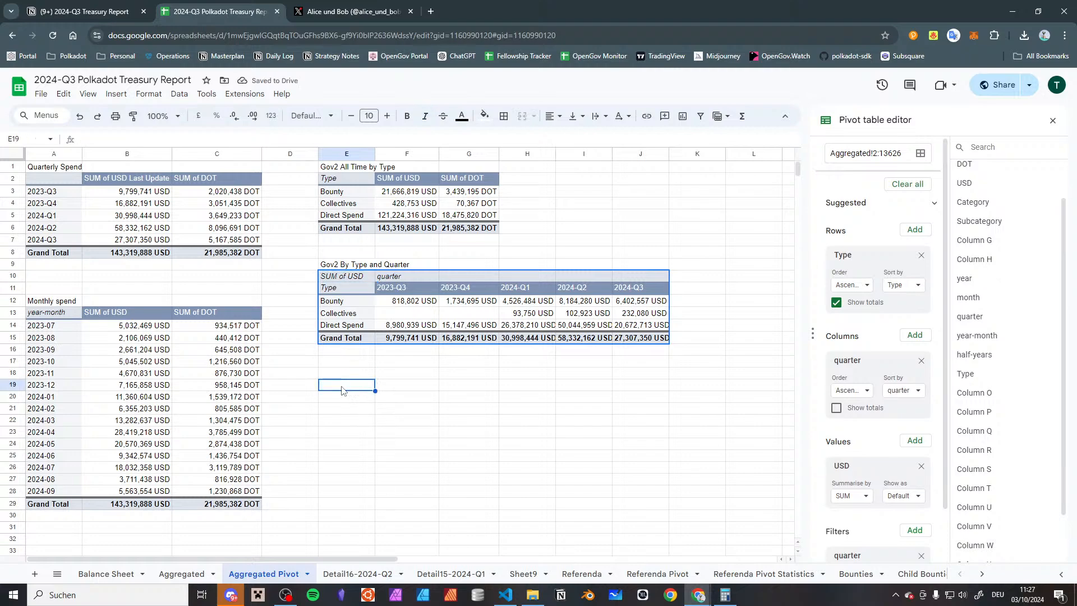
pyautogui.click(344, 277)
pyautogui.hotkey('ctrl', 'c')
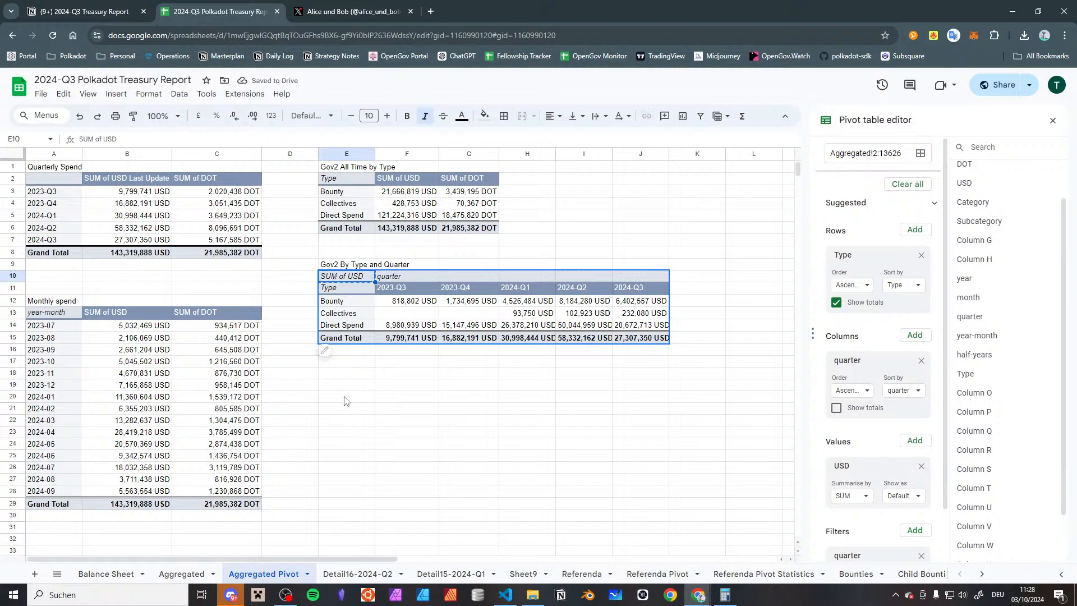
pyautogui.click(345, 386)
pyautogui.hotkey('ctrl', 'v')
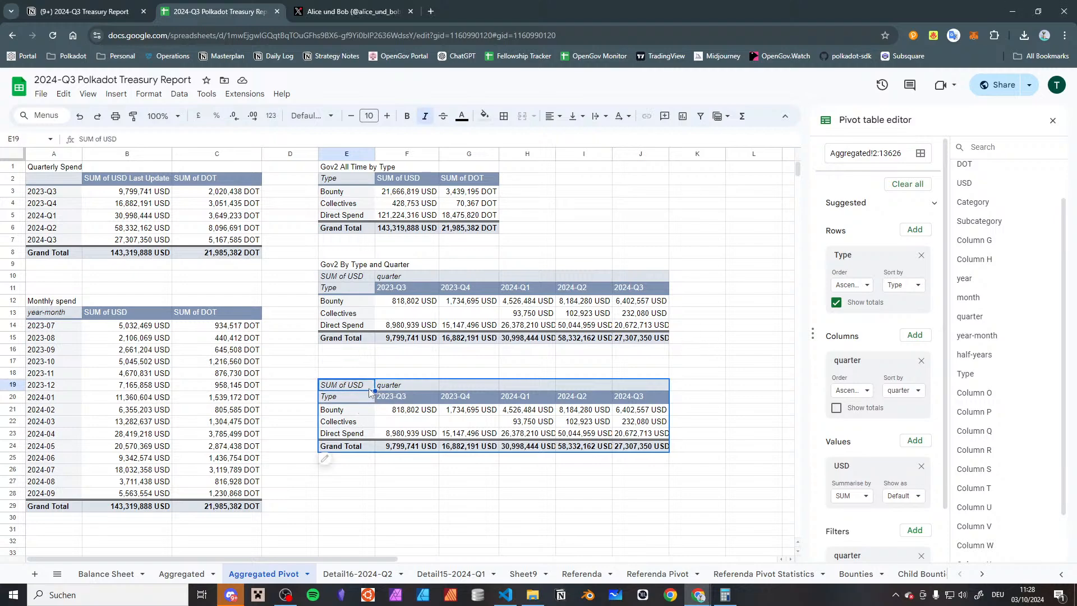
pyautogui.press('Delete')
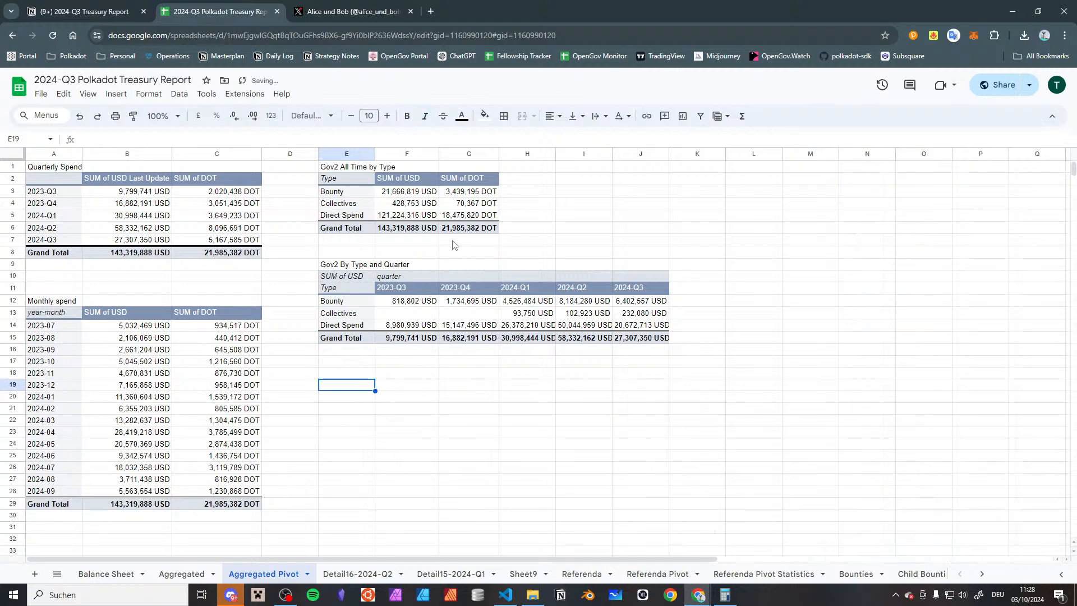
# Enter the heading "Gov2 All Time Categories" in cell L1
pyautogui.click(320, 280)
pyautogui.click(699, 179)
pyautogui.hscroll(2, 732, 177)
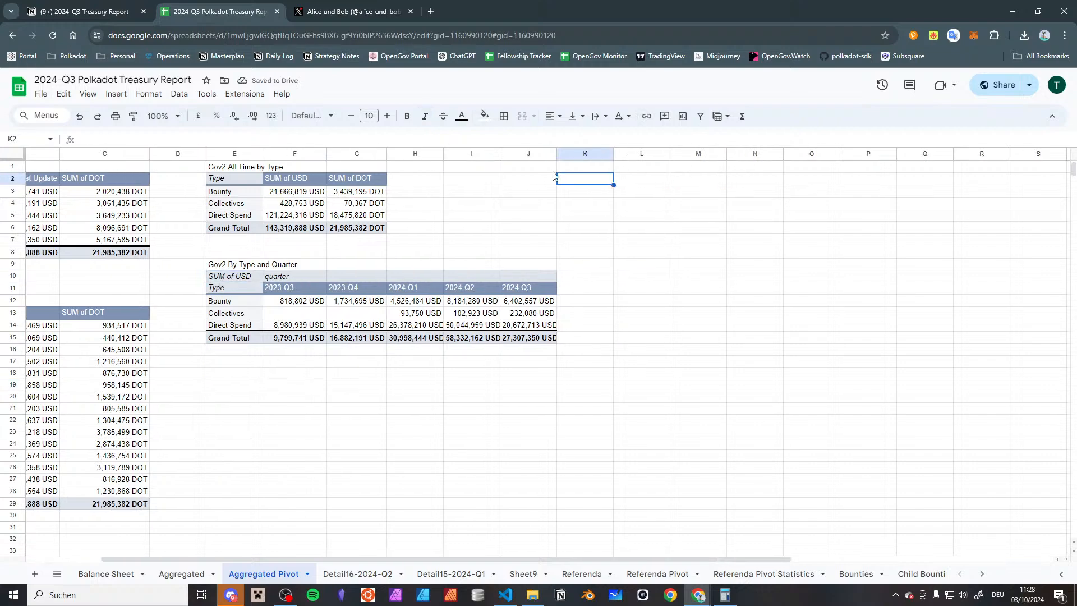
pyautogui.click(621, 177)
pyautogui.click(633, 168)
pyautogui.write('Gov2 Al')
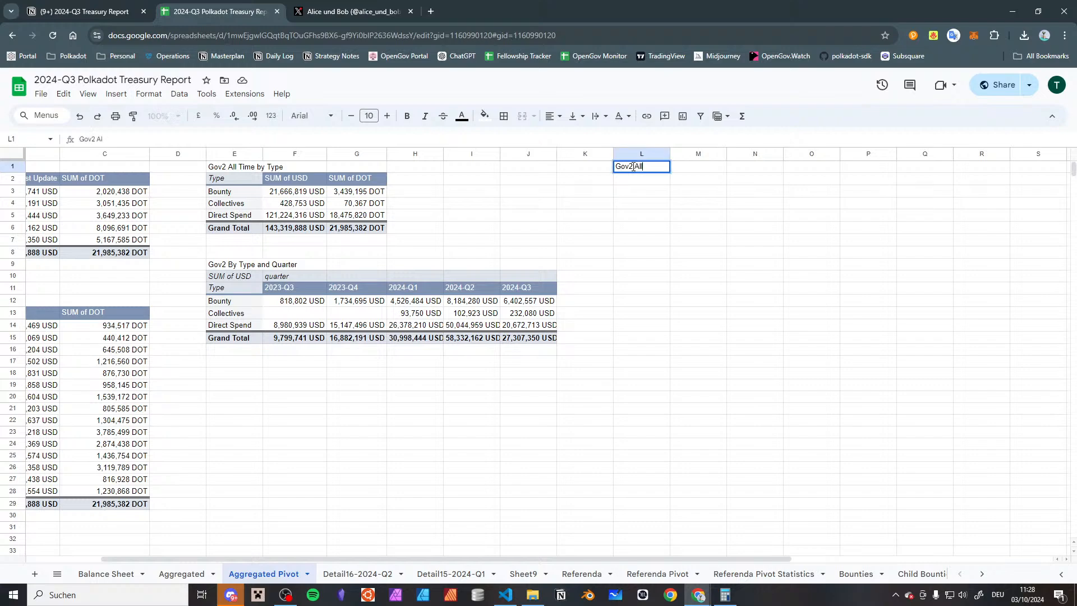
pyautogui.write('l Time Categories')
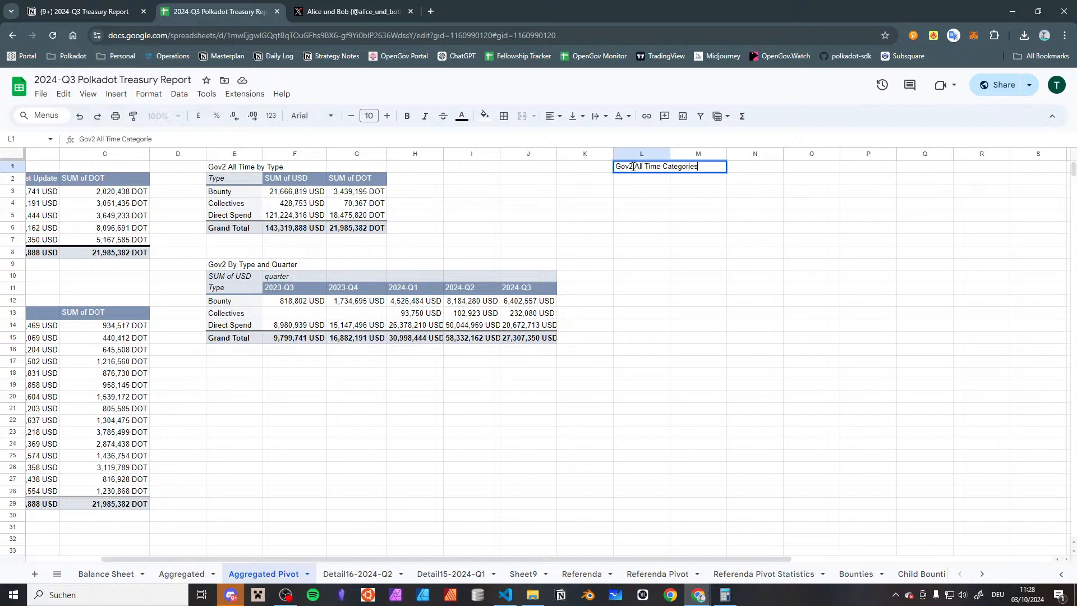
pyautogui.press('Return')
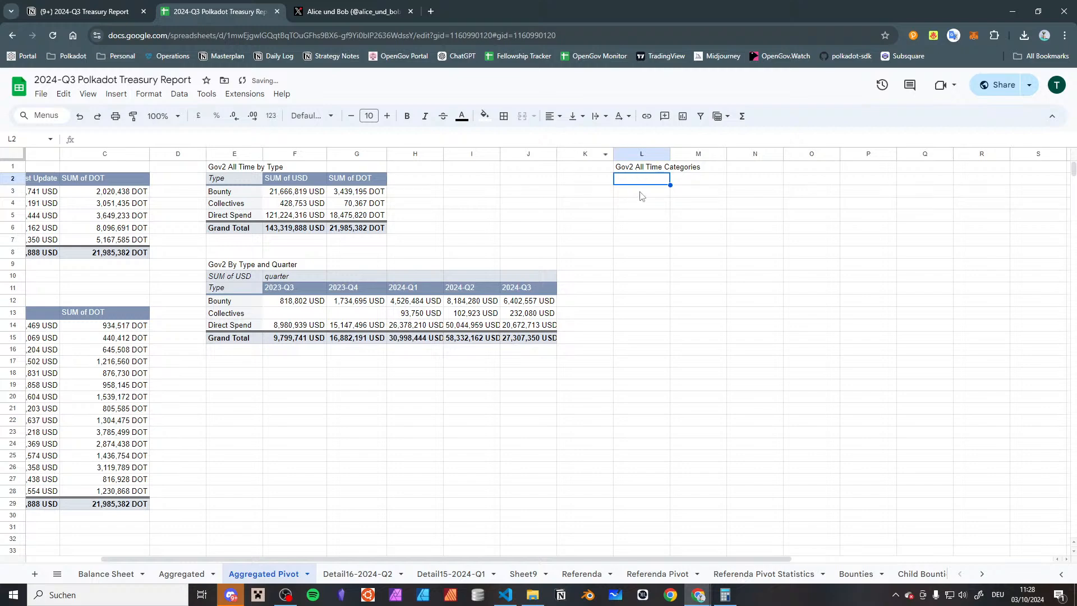
# Copy the Gov2 By Type and Quarter pivot table to cell L2
pyautogui.click(215, 279)
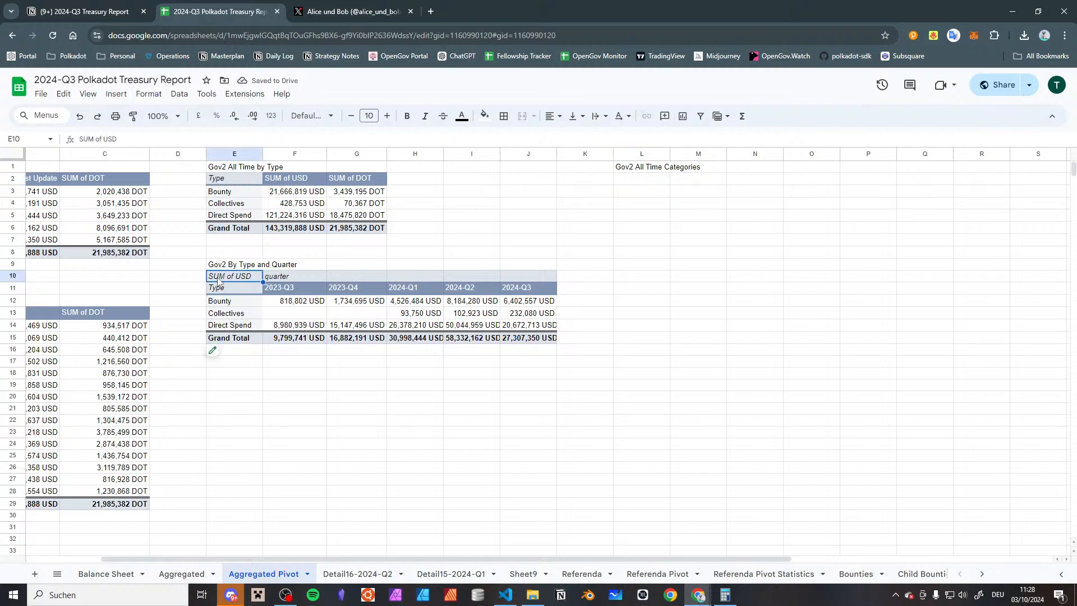
pyautogui.click(631, 181)
pyautogui.hotkey('ctrl', 'v')
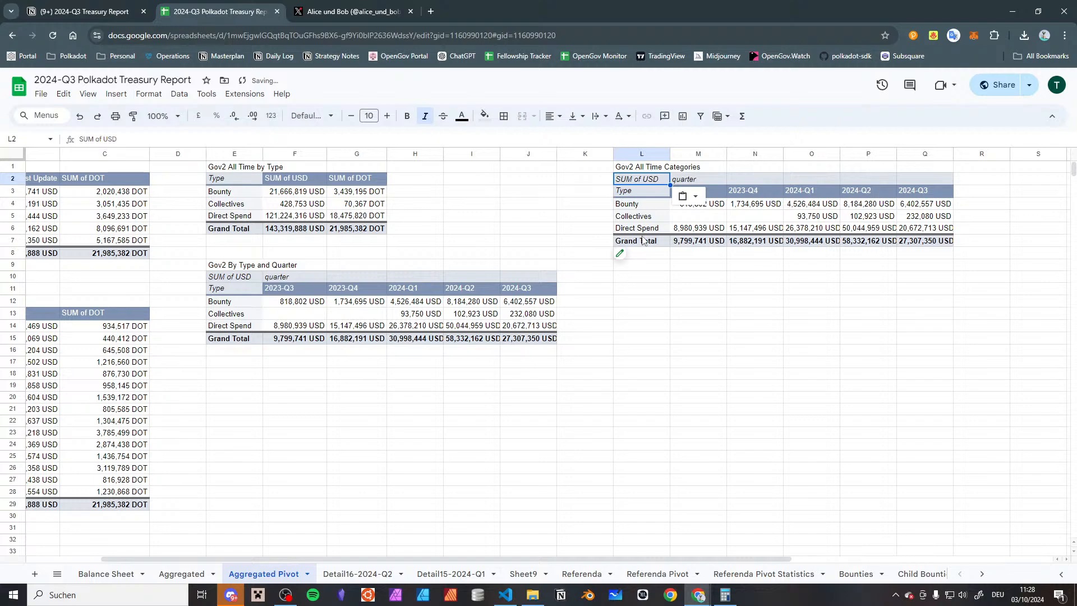
# In the pivot table at L2, replace the Type row grouping with Category
pyautogui.click(620, 253)
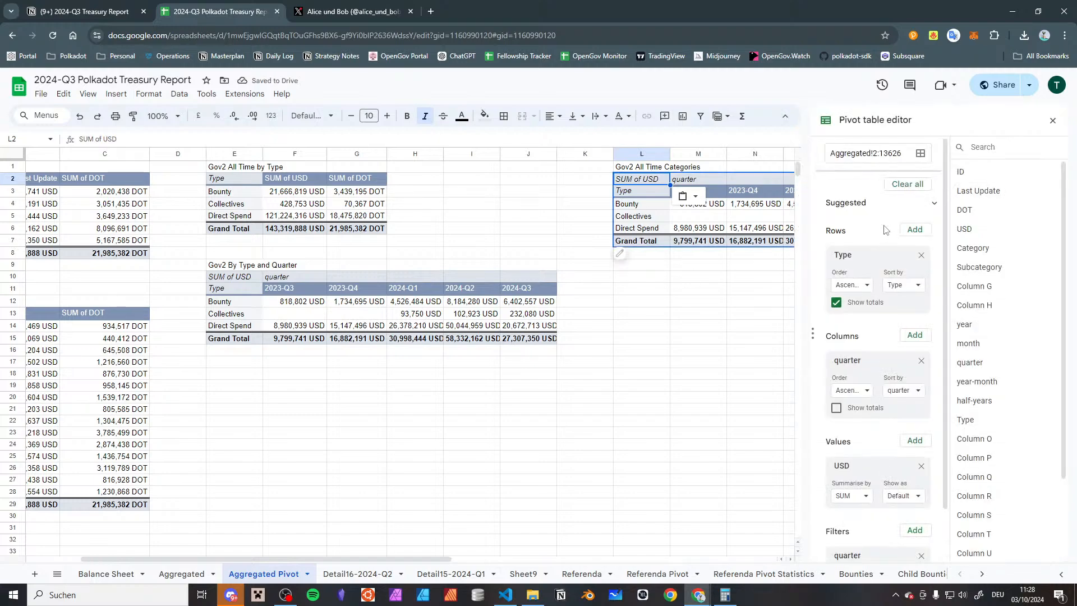
pyautogui.click(921, 255)
pyautogui.scroll(-2, 988, 361)
pyautogui.scroll(2, 986, 348)
pyautogui.moveTo(755, 240); pyautogui.dragTo(215, 386)
pyautogui.click(155, 347)
pyautogui.hscroll(-7, 204, 266)
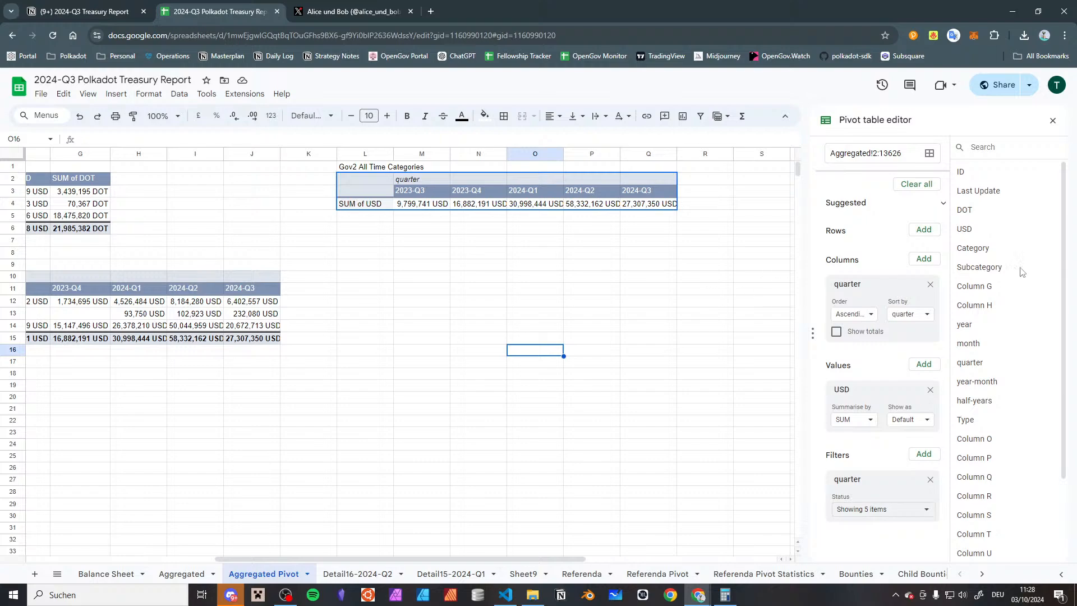
pyautogui.moveTo(973, 249); pyautogui.dragTo(877, 241)
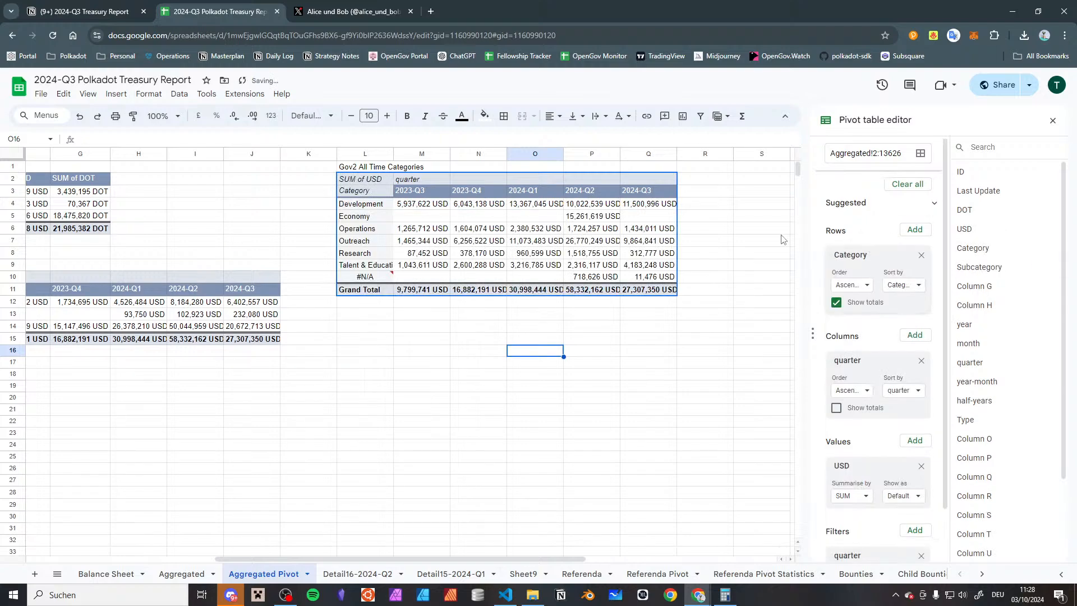
# Copy the Category-by-quarter pivot to cell S2 and remove the quarter columns from the original at L2
pyautogui.scroll(-1, 897, 301)
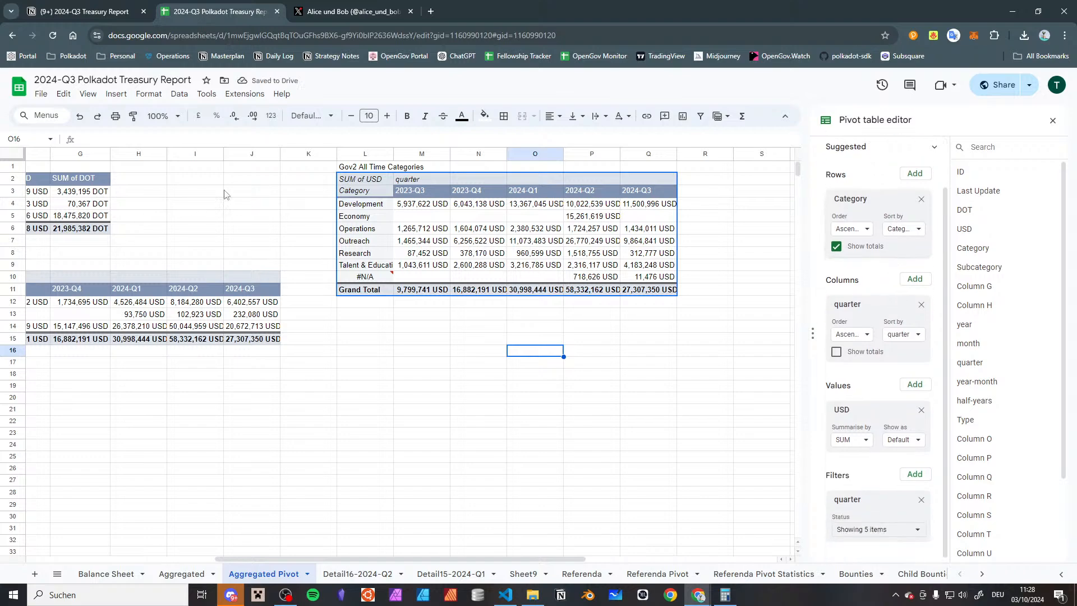
pyautogui.click(380, 177)
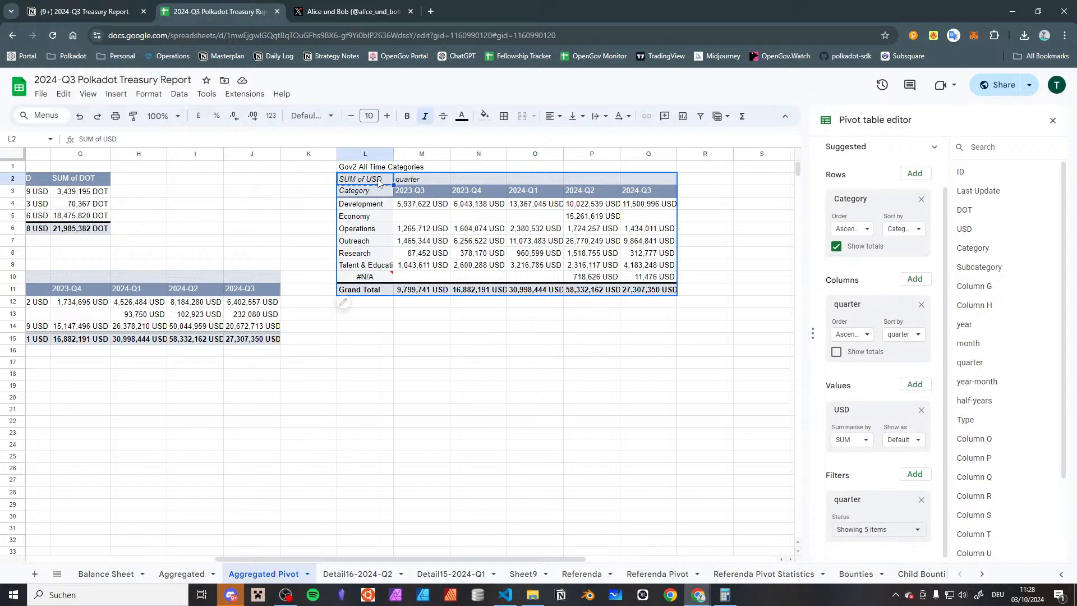
pyautogui.hscroll(5, 486, 186)
pyautogui.click(501, 183)
pyautogui.hotkey('ctrl', 'v')
pyautogui.hscroll(-5, 196, 239)
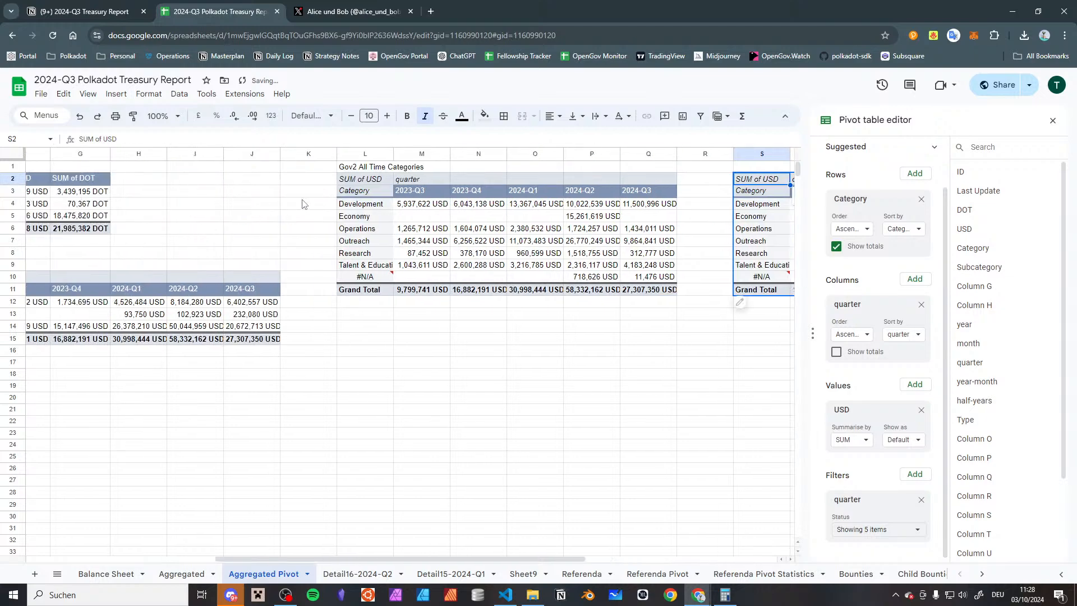
pyautogui.click(357, 182)
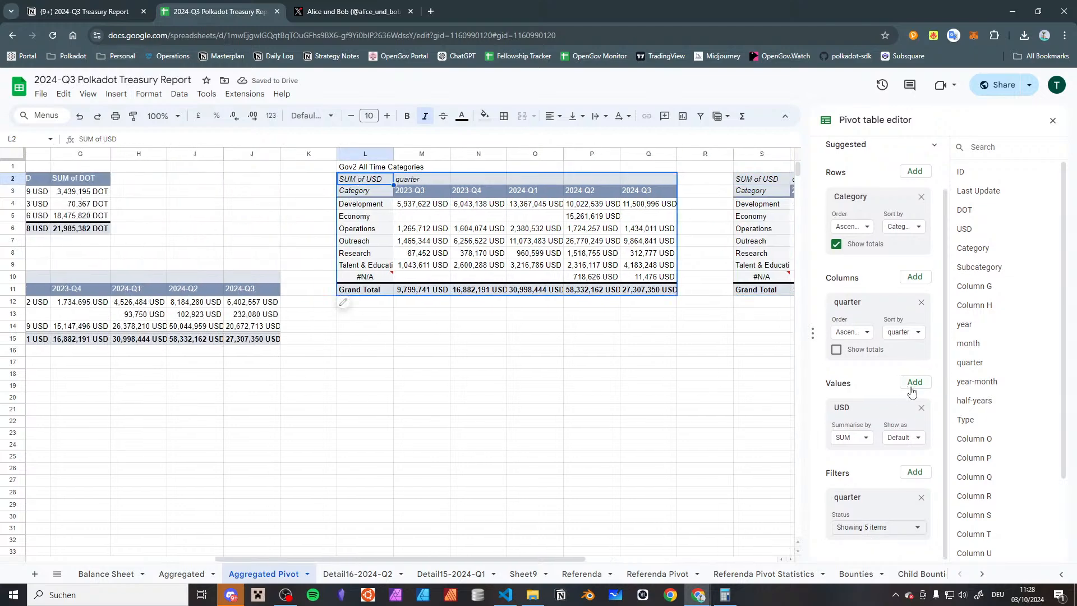
pyautogui.click(920, 301)
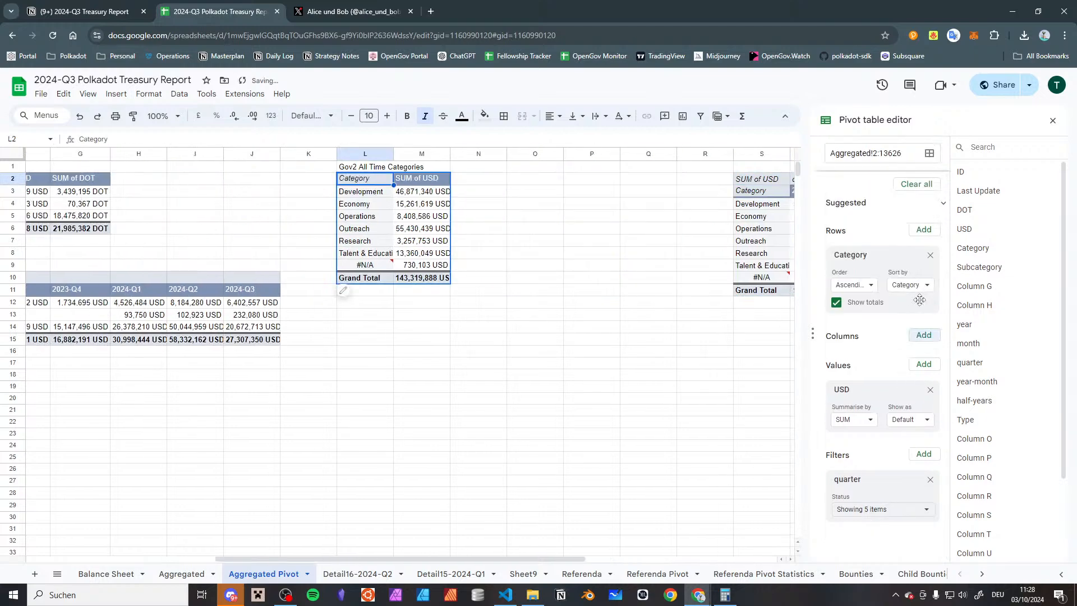
# Check the lookup error on the #N/A category row and open the records behind its USD sum in a detail sheet
pyautogui.click(446, 268)
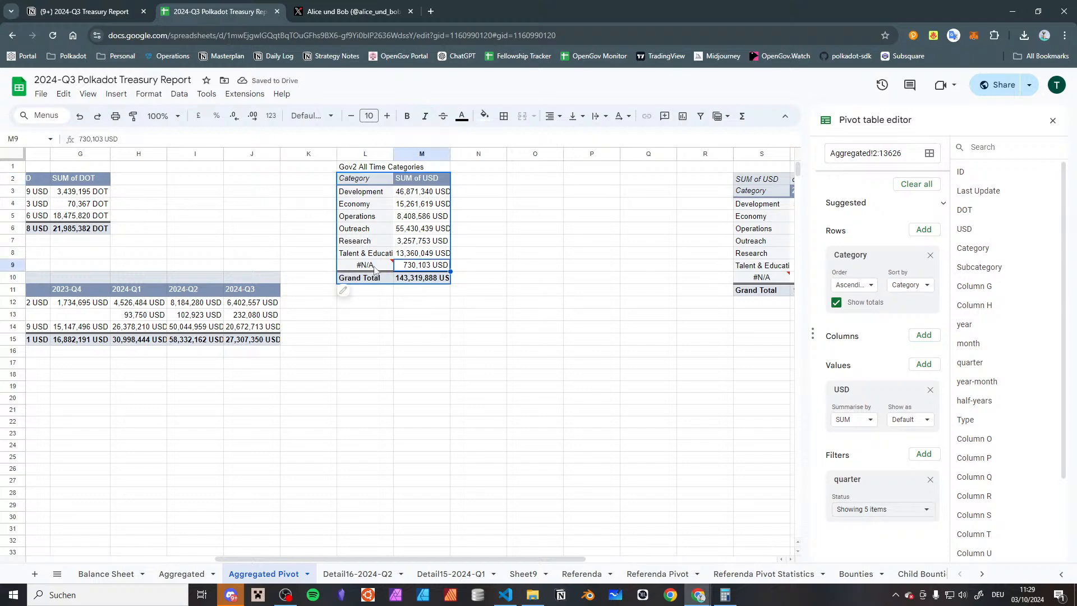
pyautogui.click(376, 266)
pyautogui.click(441, 378)
pyautogui.moveTo(387, 266)
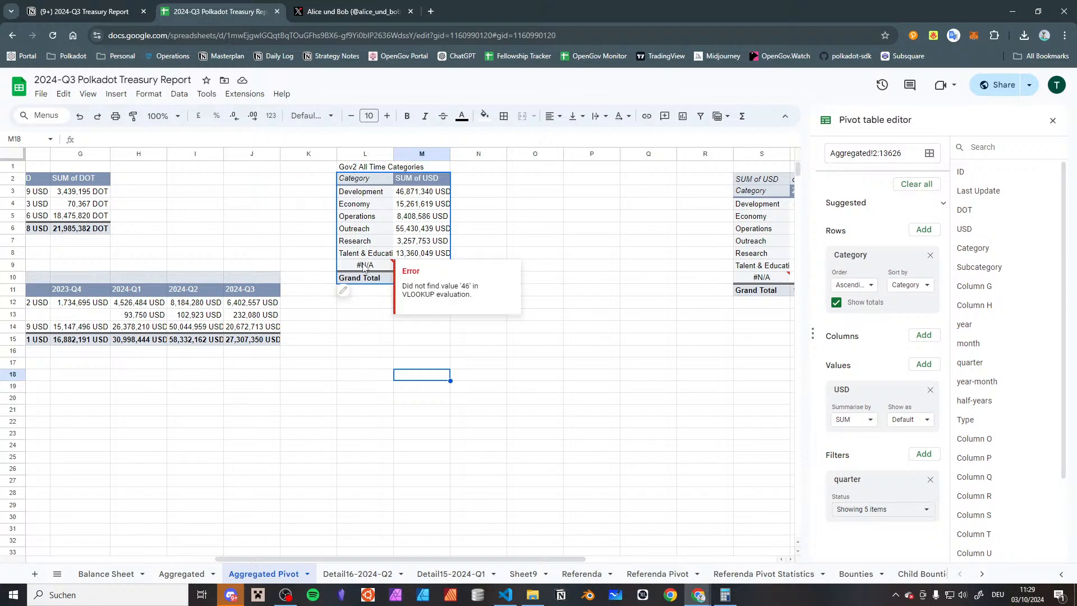
pyautogui.click(374, 258)
pyautogui.click(441, 269)
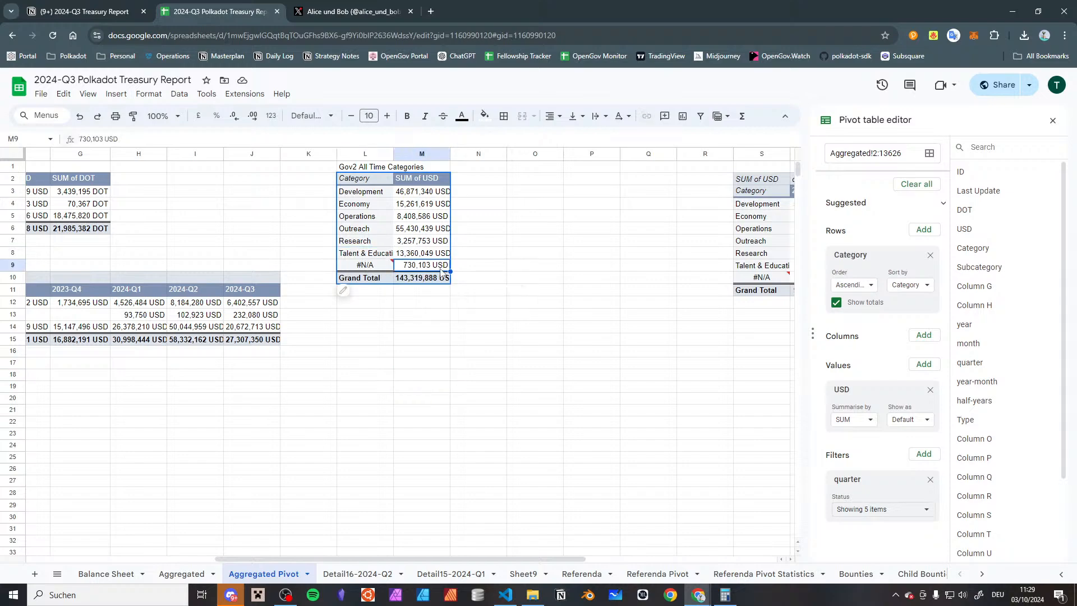
pyautogui.hscroll(-4, 424, 272)
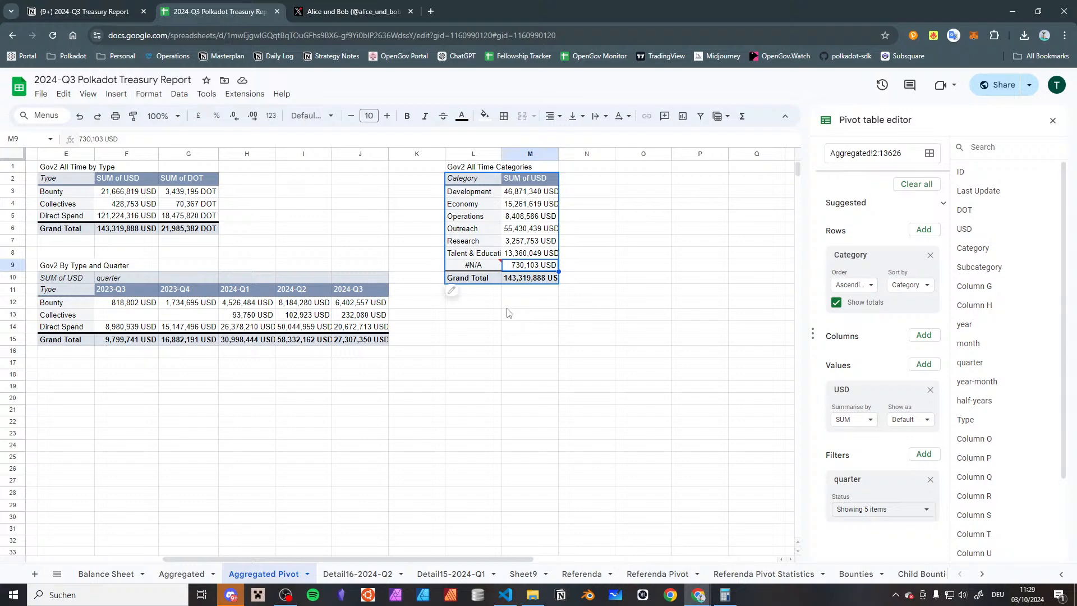
pyautogui.doubleClick(520, 268)
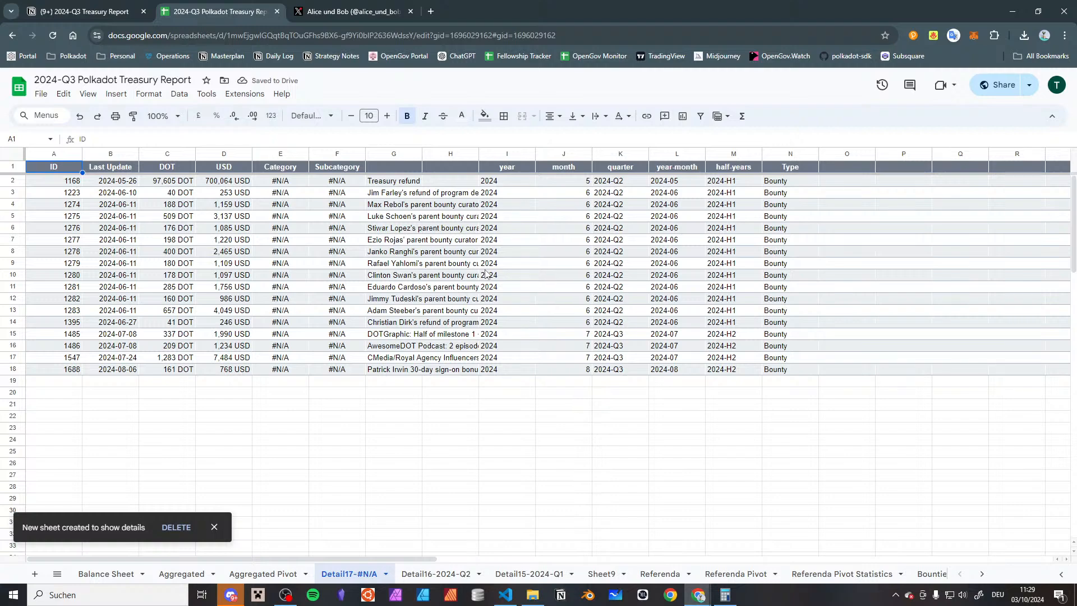
# Review the IDs and descriptions of the uncategorised records in the #N/A detail sheet, looking in on the Child Bounties and 2024-Q2 detail sheets
pyautogui.moveTo(66, 216); pyautogui.dragTo(67, 334)
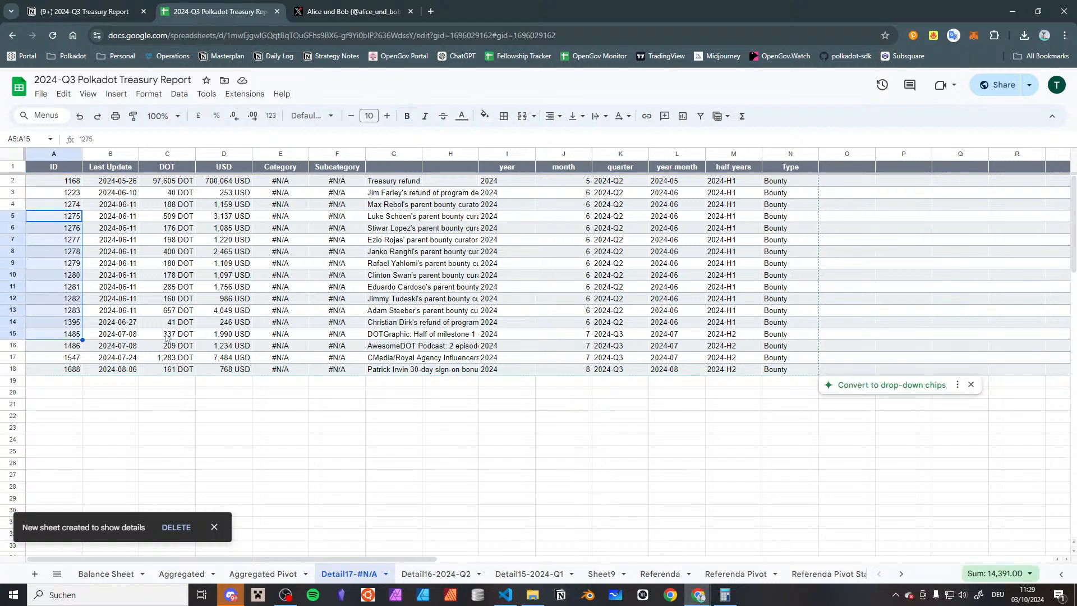
pyautogui.moveTo(401, 194); pyautogui.dragTo(401, 373)
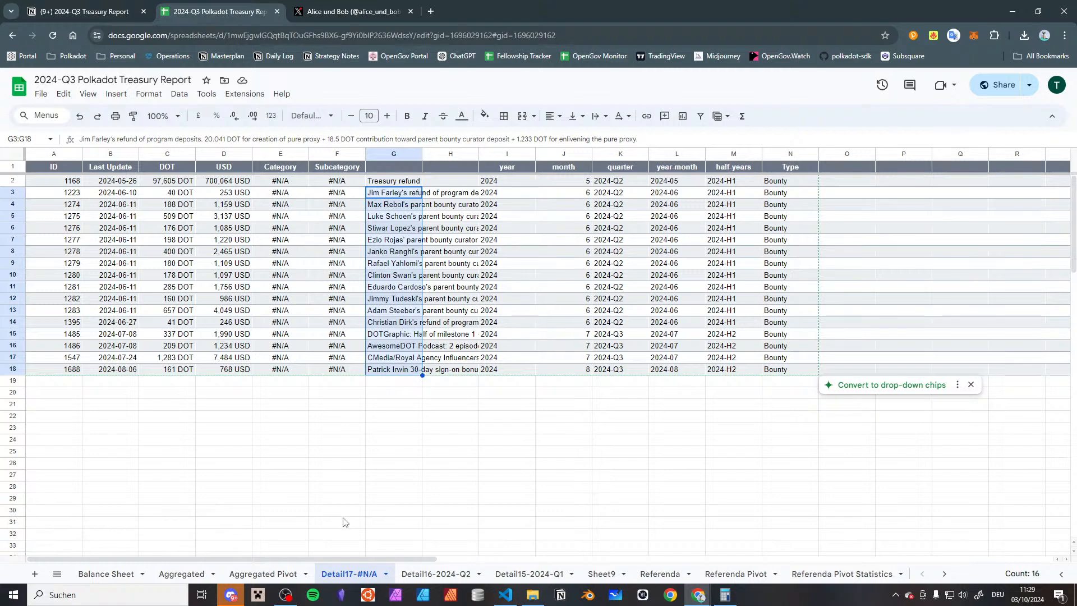
pyautogui.scroll(-5, 670, 575)
pyautogui.click(728, 574)
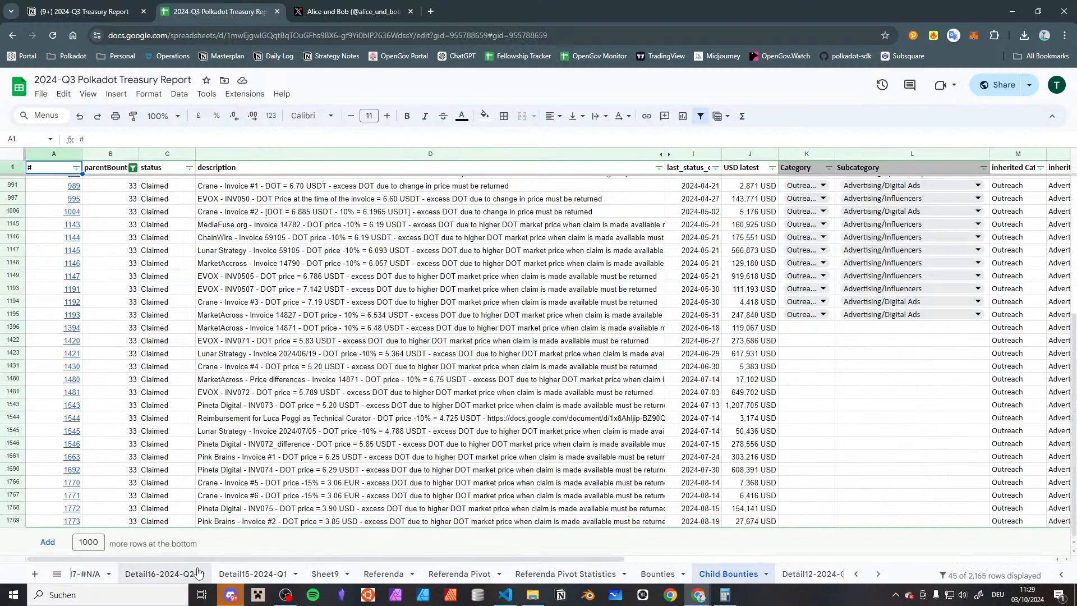
pyautogui.scroll(6, 429, 575)
pyautogui.click(431, 574)
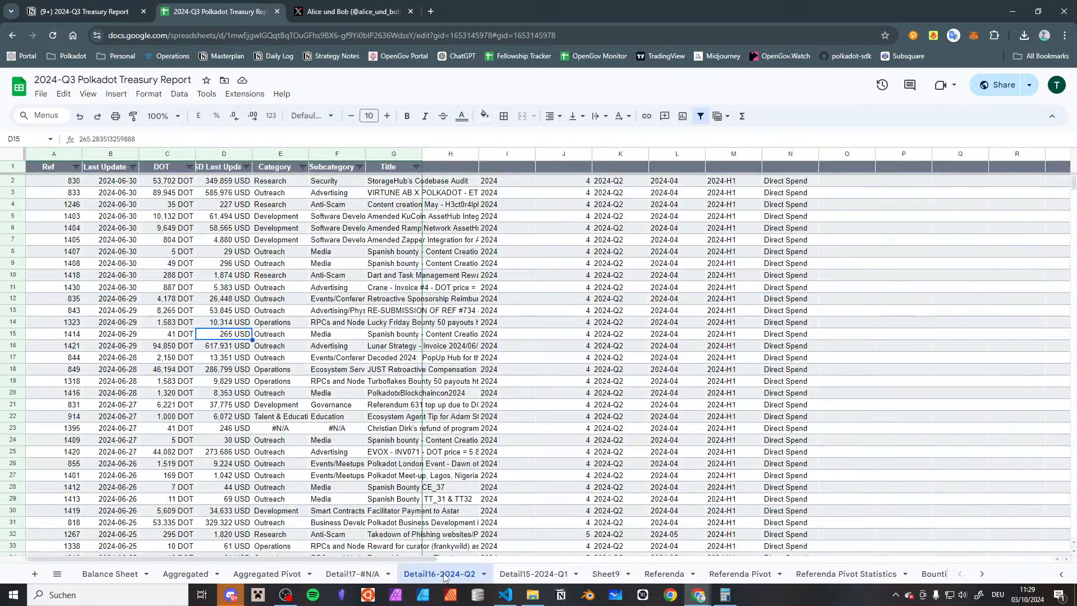
pyautogui.click(352, 573)
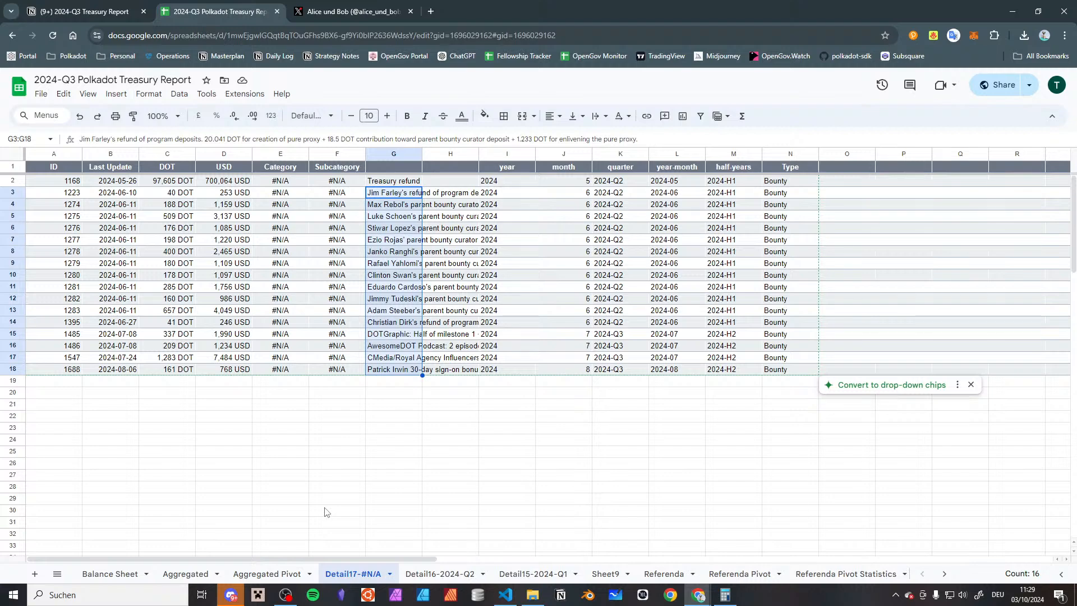
# In the Child Bounties sheet, reset the parentBountyID filter to include all values
pyautogui.scroll(-5, 393, 572)
pyautogui.click(718, 568)
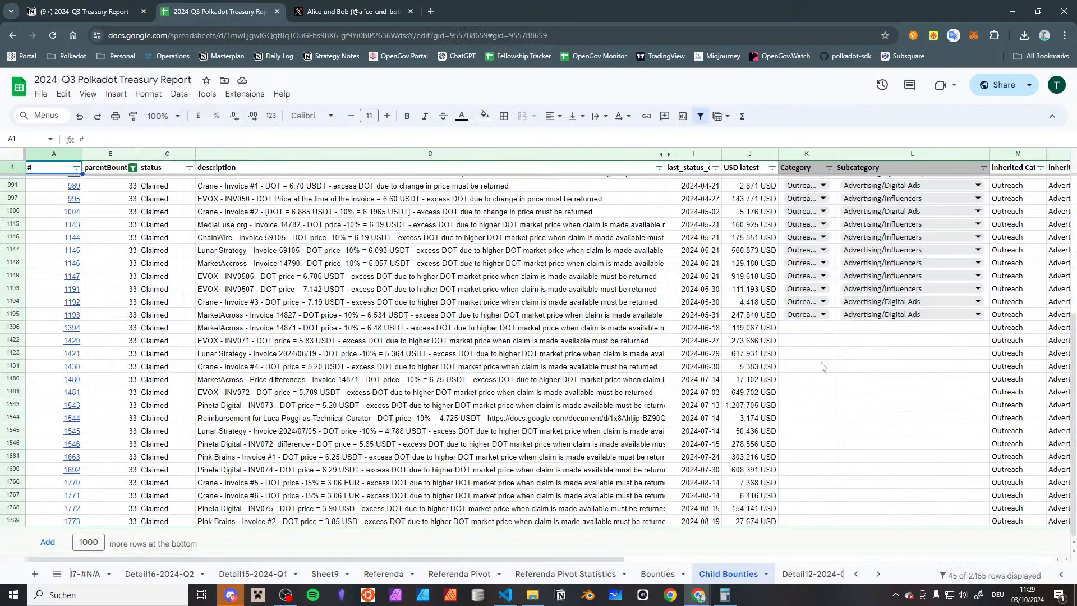
pyautogui.click(96, 287)
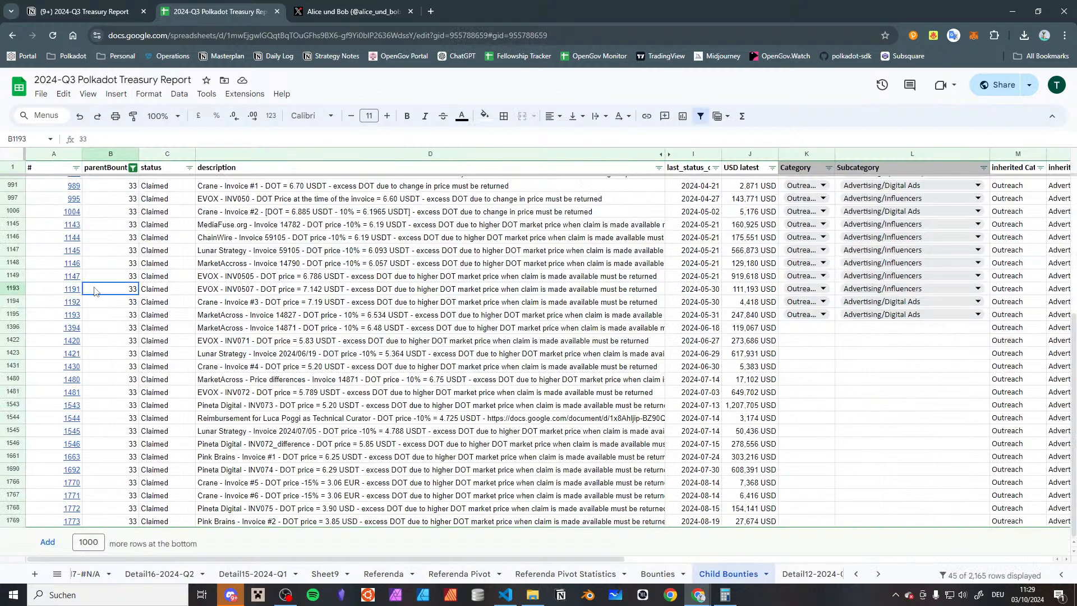
pyautogui.click(133, 167)
pyautogui.click(161, 307)
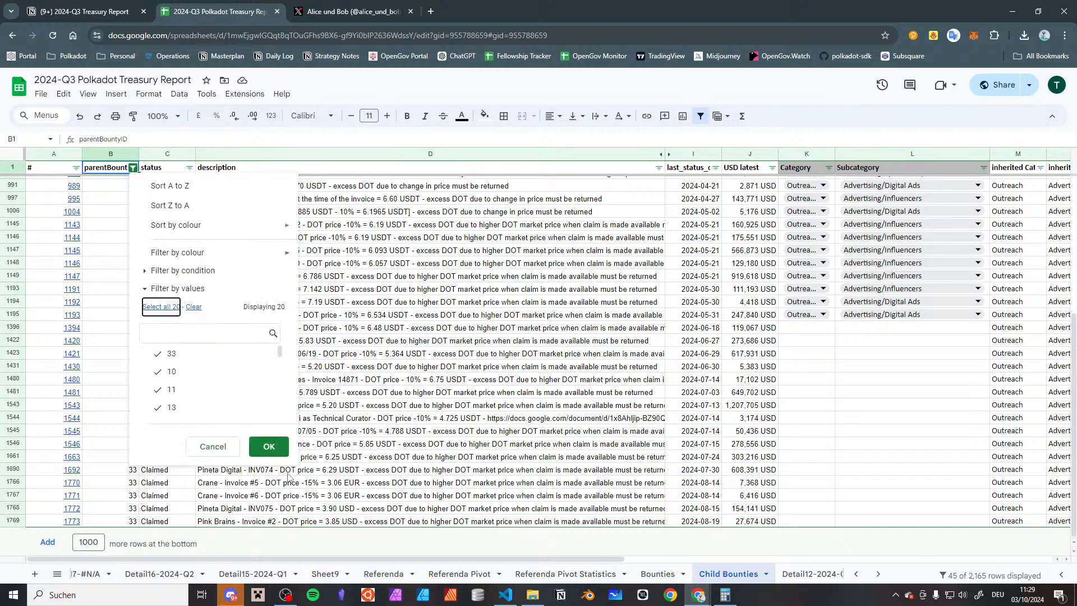
pyautogui.click(269, 446)
# Find child bounty 1168, the Treasury refund, in the Child Bounties sheet and check its parent bounty ID
pyautogui.scroll(-20, 224, 426)
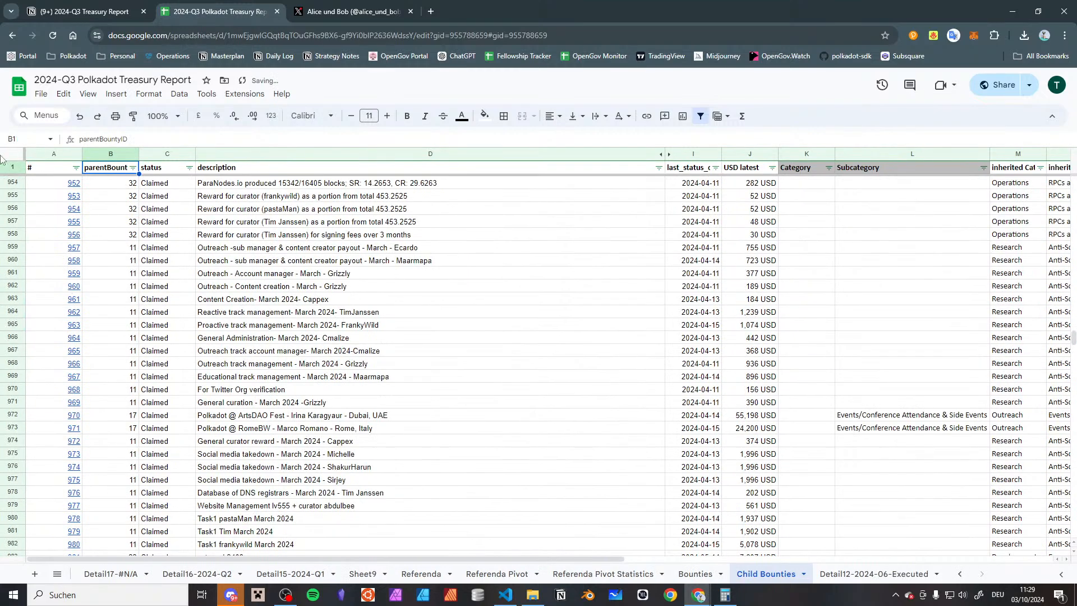
pyautogui.scroll(-8, 93, 424)
pyautogui.click(94, 418)
pyautogui.scroll(-5, 95, 421)
pyautogui.scroll(-2, 120, 482)
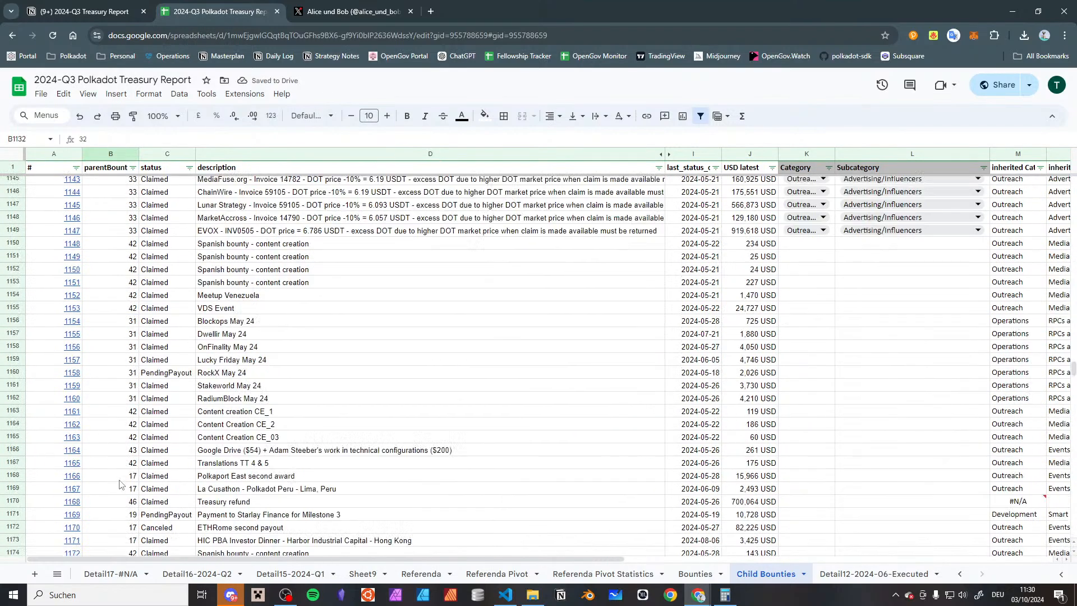
pyautogui.click(122, 453)
pyautogui.press('Down')
pyautogui.press('Down')
pyautogui.press('Down')
pyautogui.press('Down')
pyautogui.press('Right')
pyautogui.press('Right')
pyautogui.press('Right')
pyautogui.press('Right')
pyautogui.press('Right')
pyautogui.press('Right')
pyautogui.press('Right')
pyautogui.press('Right')
pyautogui.press('Right')
pyautogui.press('Right')
pyautogui.press('Right')
pyautogui.press('Right')
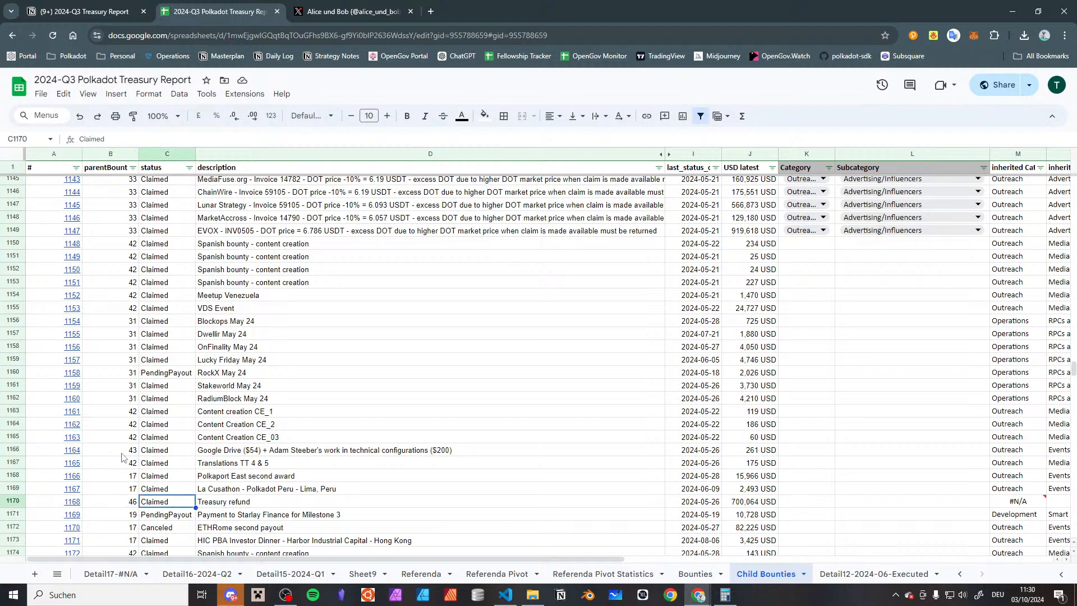
pyautogui.press('Left')
pyautogui.press('Left')
pyautogui.press('Left')
pyautogui.press('Left')
pyautogui.press('Left')
pyautogui.press('Left')
pyautogui.press('Left')
pyautogui.press('Left')
pyautogui.press('Left')
pyautogui.press('Left')
pyautogui.press('Left')
pyautogui.press('Left')
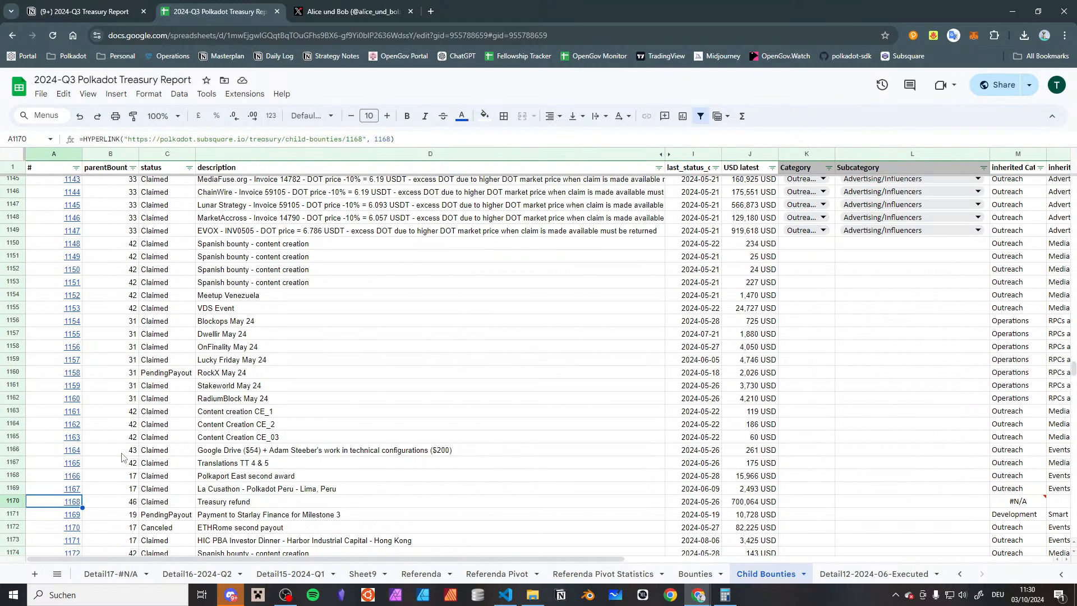
pyautogui.press('Right')
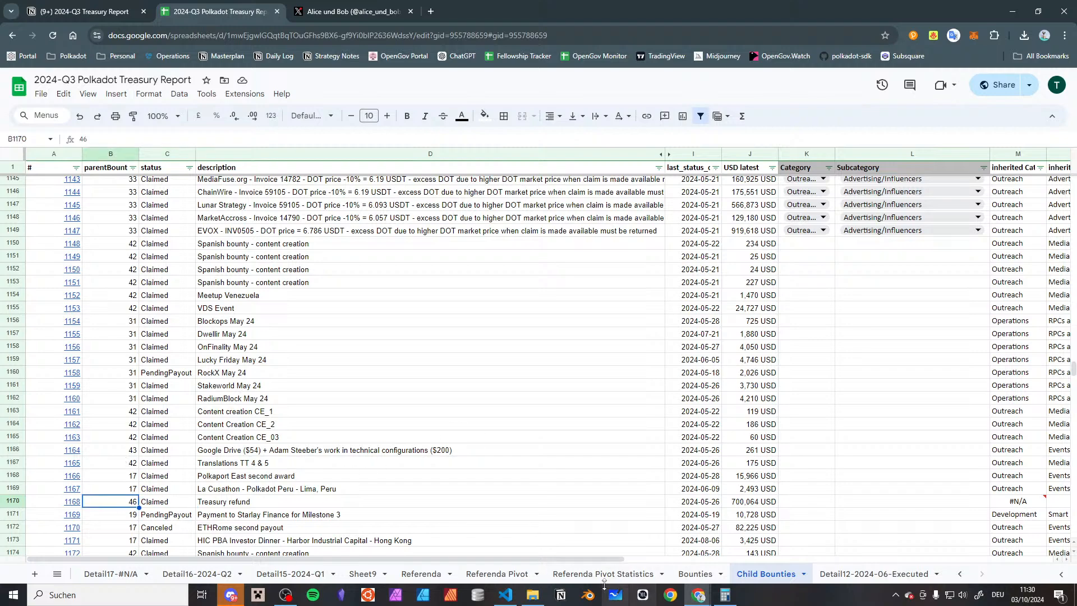
# Look for parent bounty 46 in the Bounties sheet, and open a blank browser tab before returning to the spreadsheet
pyautogui.click(700, 575)
pyautogui.click(164, 465)
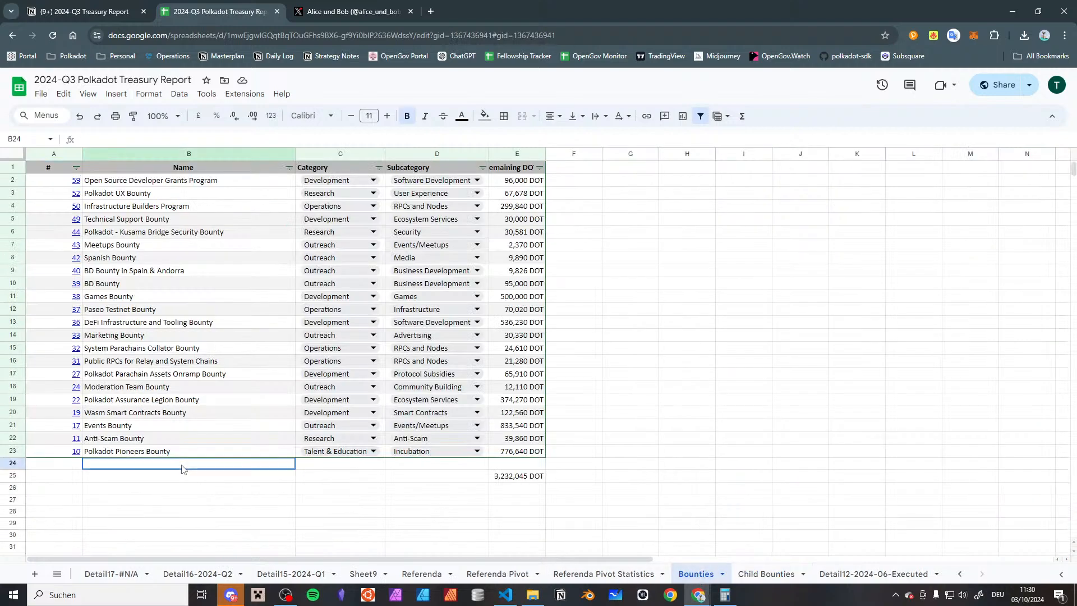
pyautogui.click(431, 14)
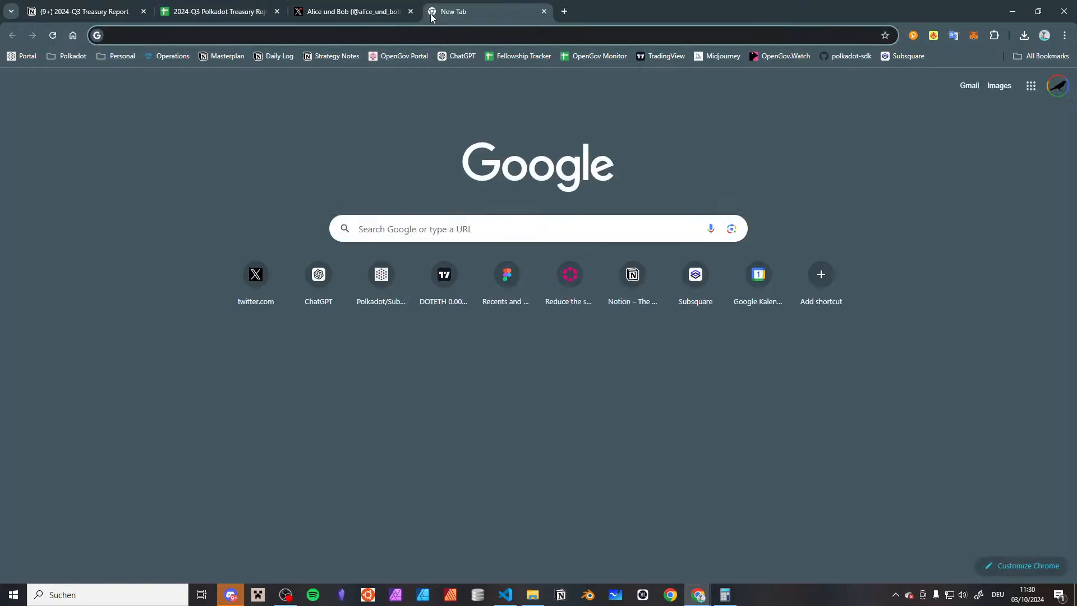
pyautogui.click(258, 9)
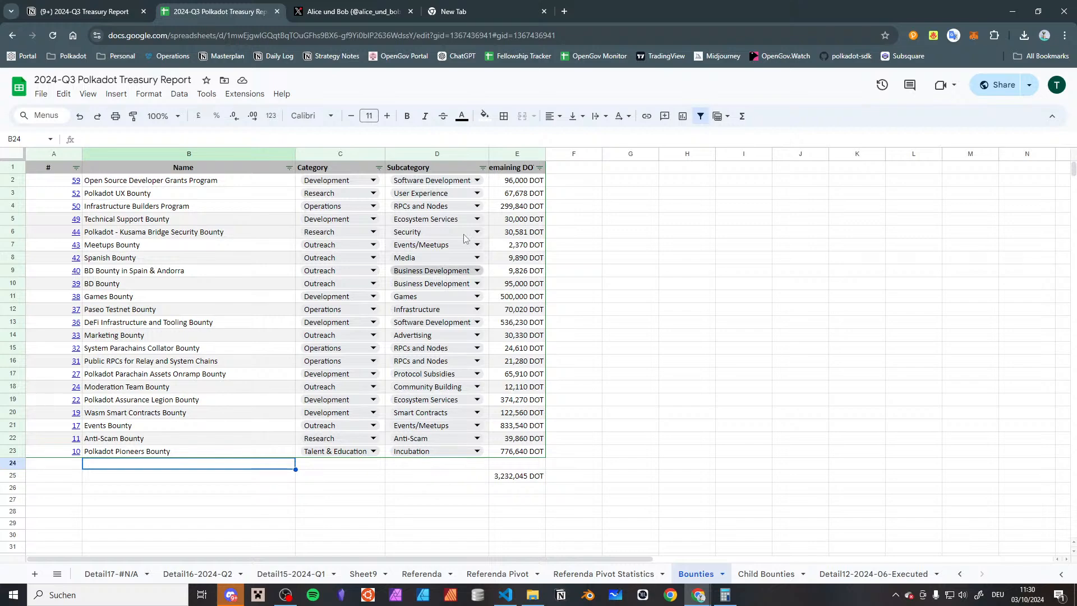
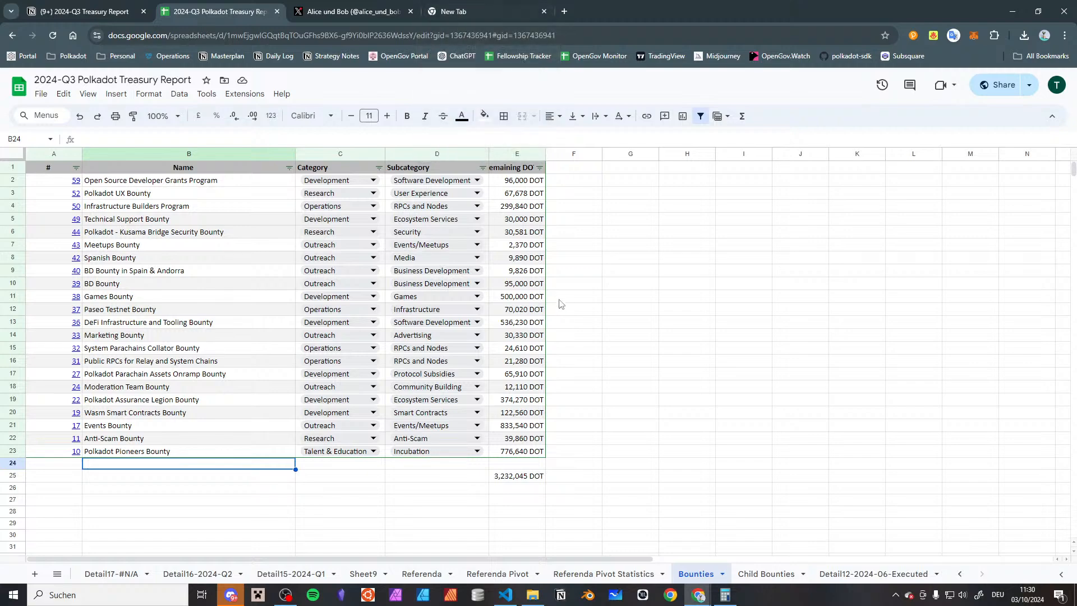
# Open Polkadot's Subsquare site (polkadot.subsquare.io) in the blank browser tab
pyautogui.click(528, 5)
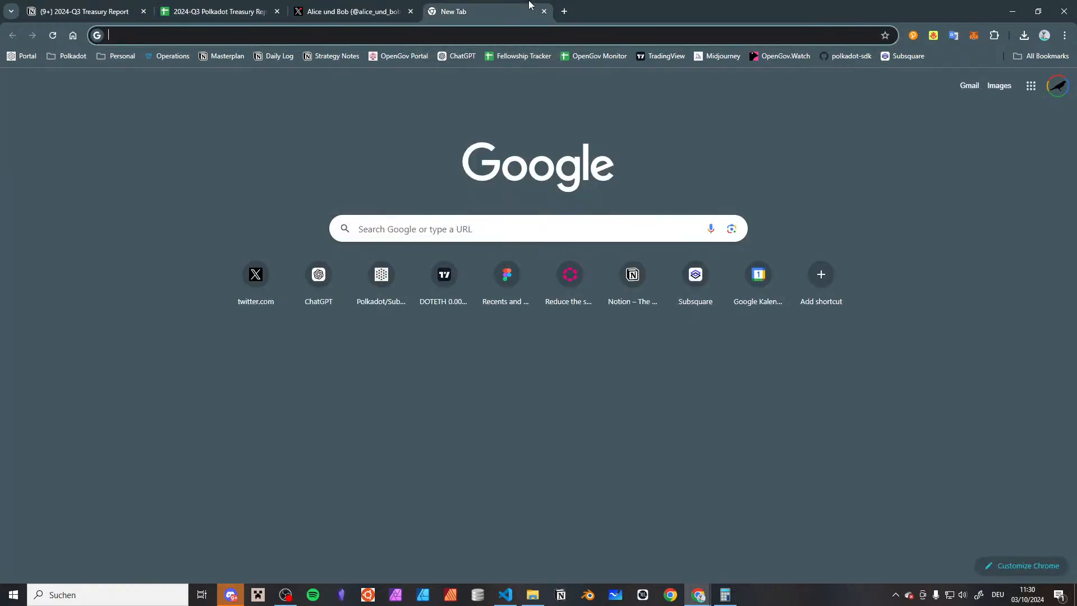
pyautogui.write('collec')
pyautogui.press('BackSpace')
pyautogui.press('BackSpace')
pyautogui.press('BackSpace')
pyautogui.press('BackSpace')
pyautogui.press('BackSpace')
pyautogui.press('BackSpace')
pyautogui.press('BackSpace')
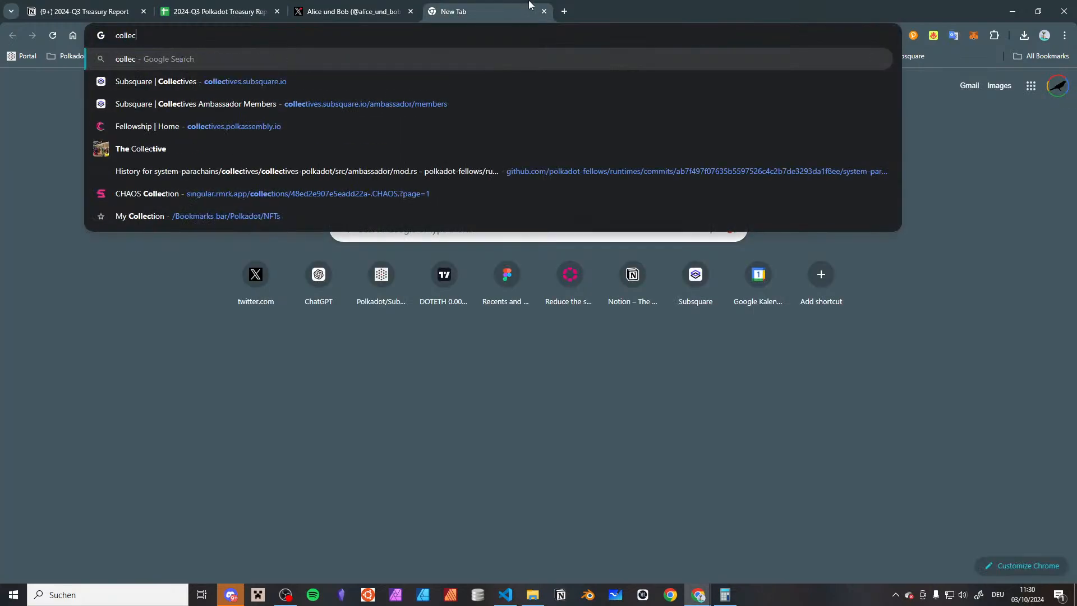
pyautogui.write('polkadot.subsquare.io')
pyautogui.press('Return')
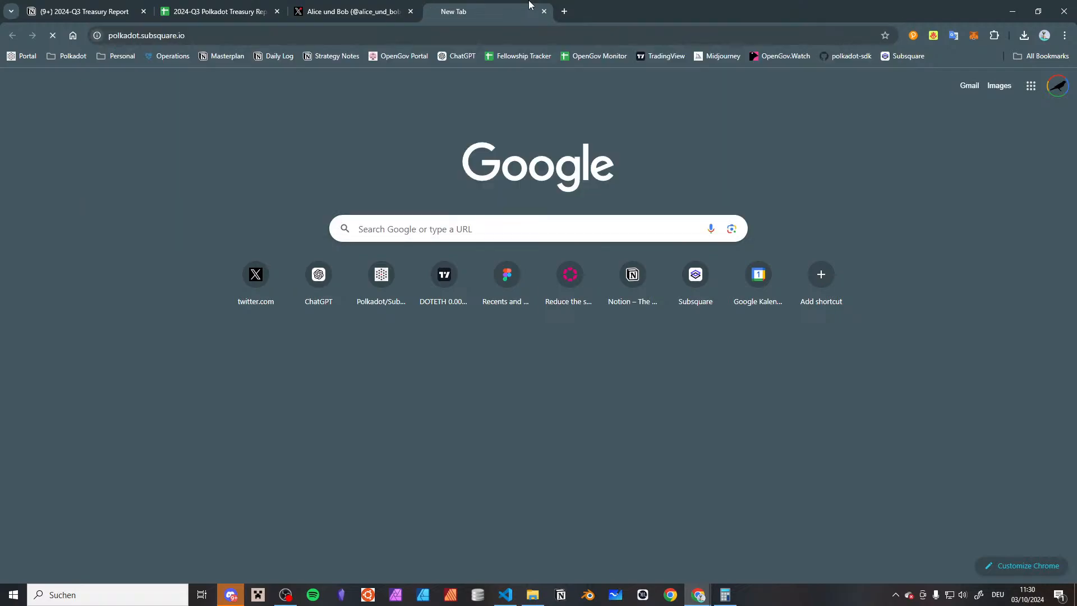
# Recheck the #N/A detail sheet and the Treasury refund's parent bounty ID in Child Bounties, then return to Subsquare
pyautogui.click(197, 5)
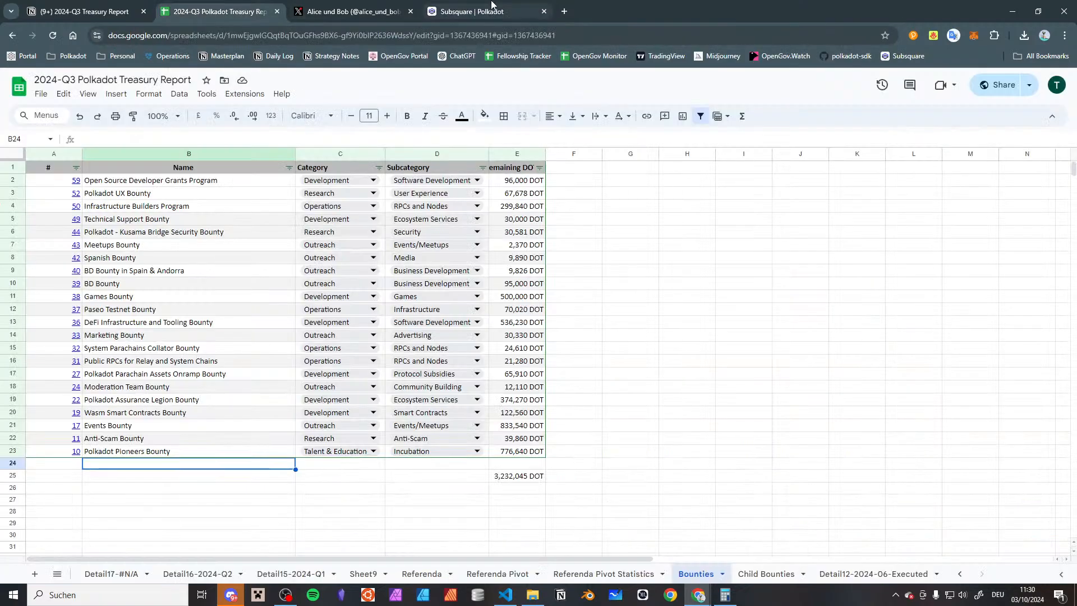
pyautogui.scroll(3, 300, 572)
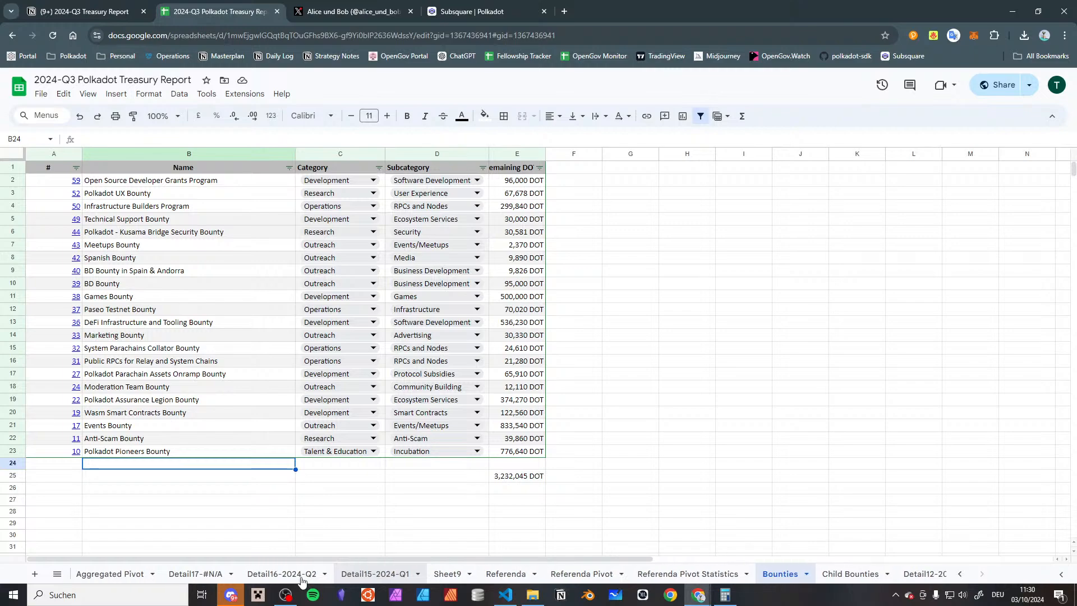
pyautogui.click(300, 572)
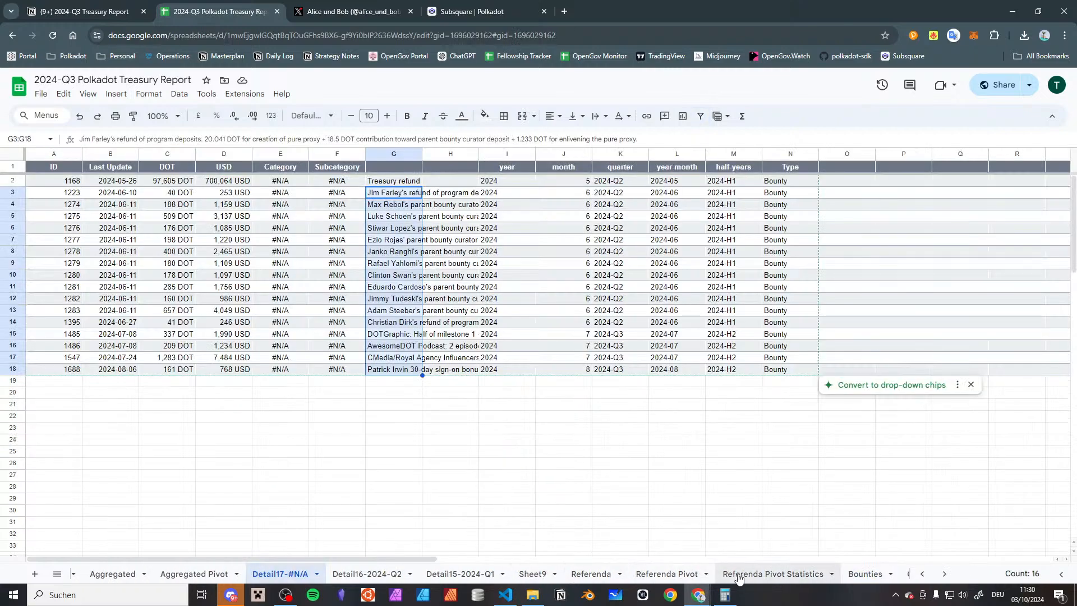
pyautogui.scroll(-1, 739, 578)
pyautogui.click(879, 573)
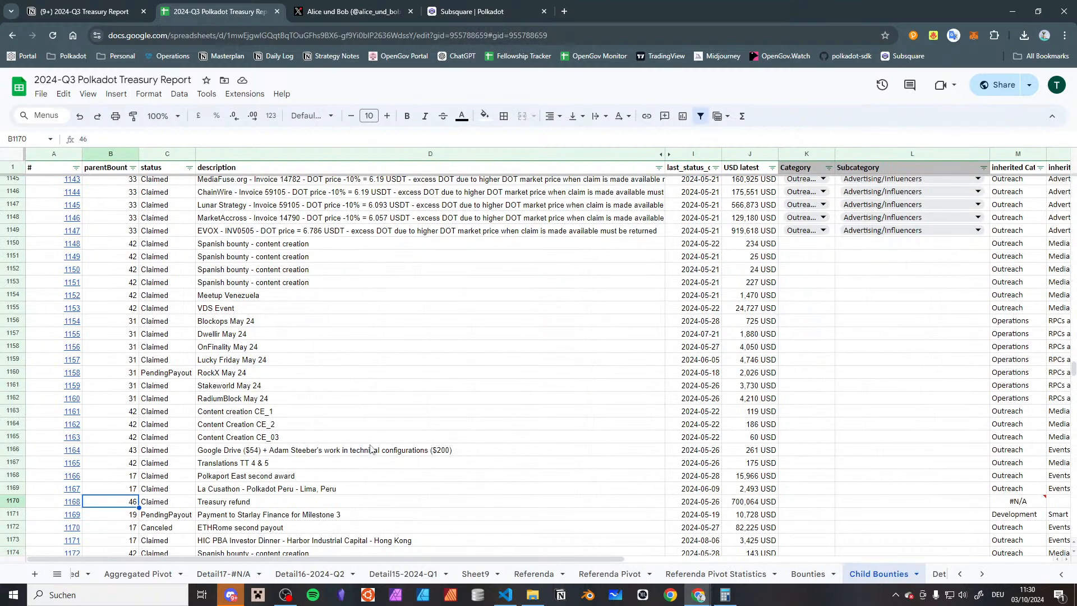
pyautogui.click(392, 8)
pyautogui.click(480, 6)
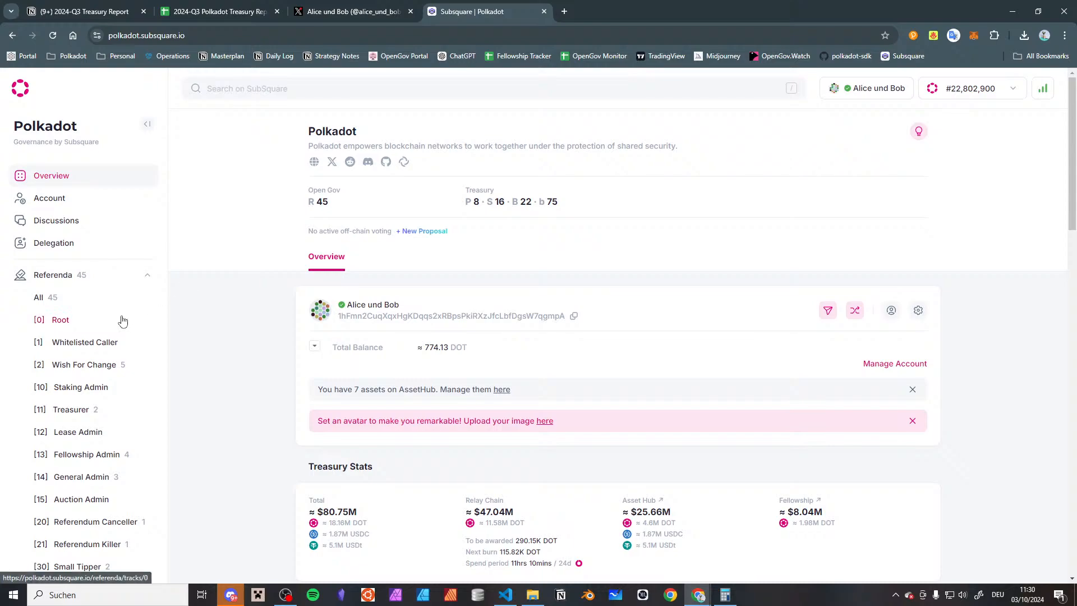
# Open the treasury bounty page for bounty 46 on Subsquare, going through the Infrastructure Builders Program bounty's address
pyautogui.scroll(-5, 120, 317)
pyautogui.click(62, 487)
pyautogui.click(342, 431)
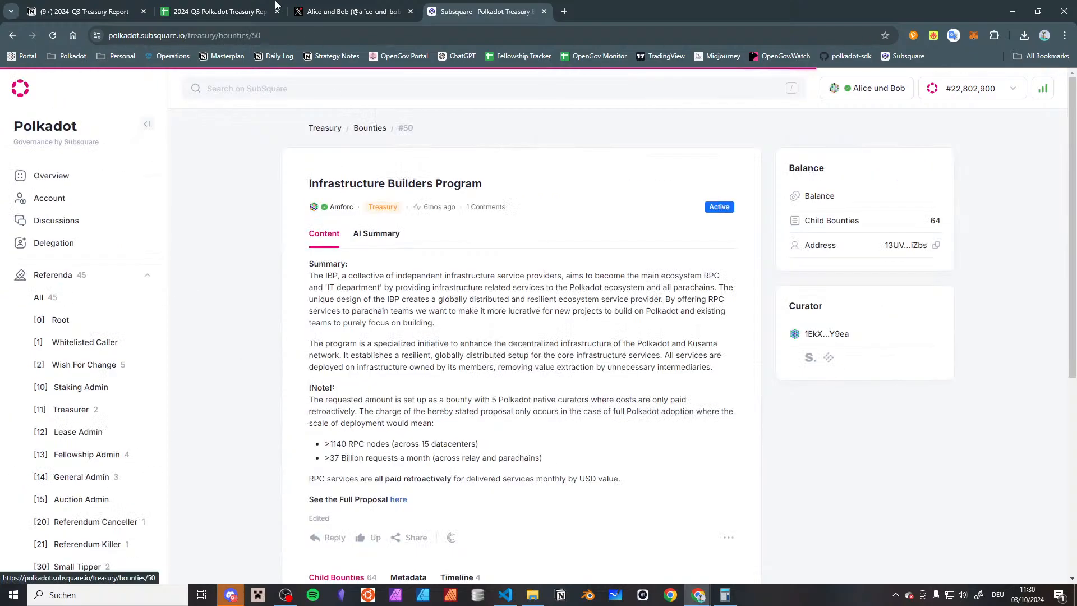
pyautogui.click(294, 36)
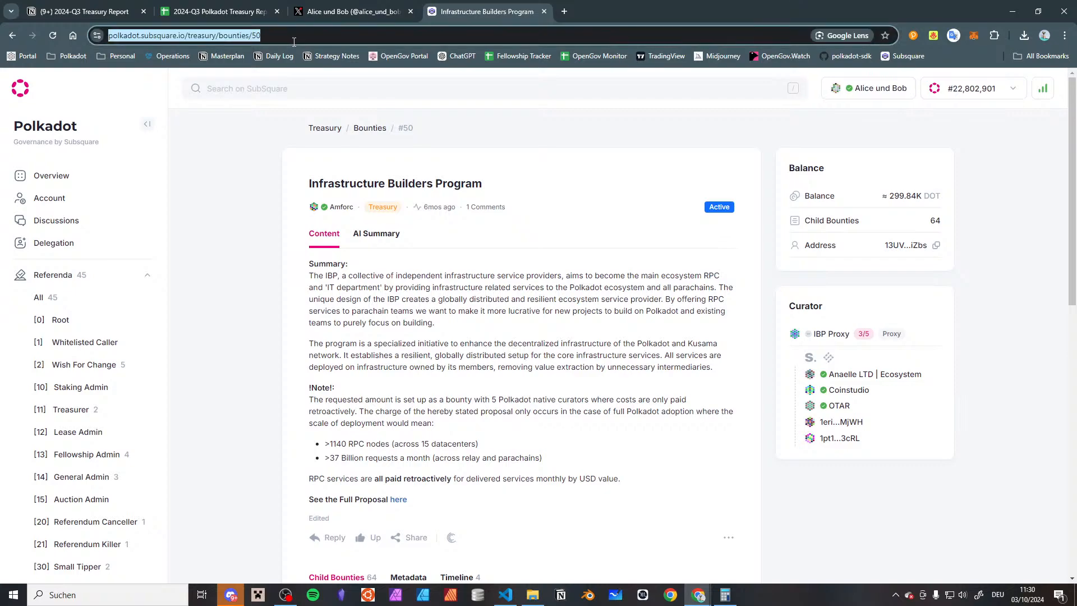
pyautogui.press('End')
pyautogui.press('BackSpace')
pyautogui.press('BackSpace')
pyautogui.write('46')
pyautogui.press('Return')
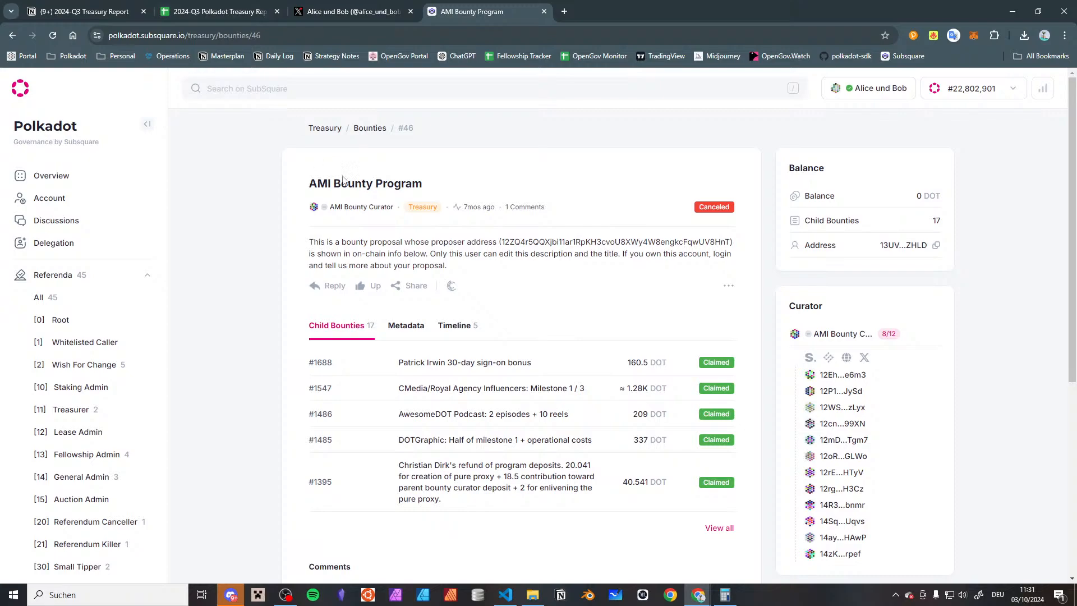
# Copy the title AMI Bounty Program into the Name column of row 24 in the Bounties sheet as plain text, and enter 46 as its number
pyautogui.tripleClick(363, 179)
pyautogui.hotkey('ctrl', 'c')
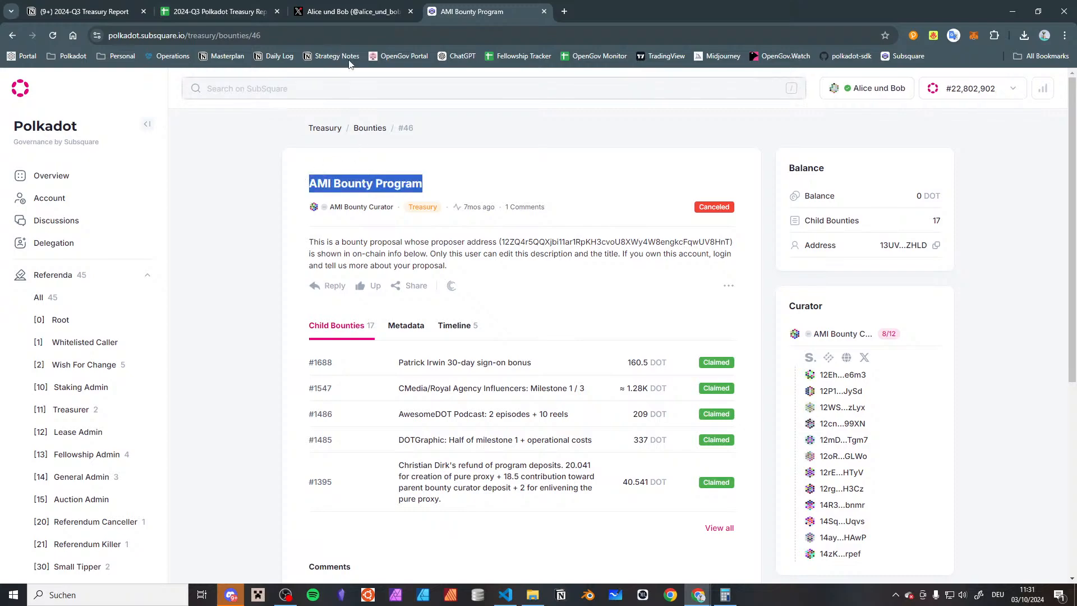
pyautogui.click(348, 11)
pyautogui.click(280, 4)
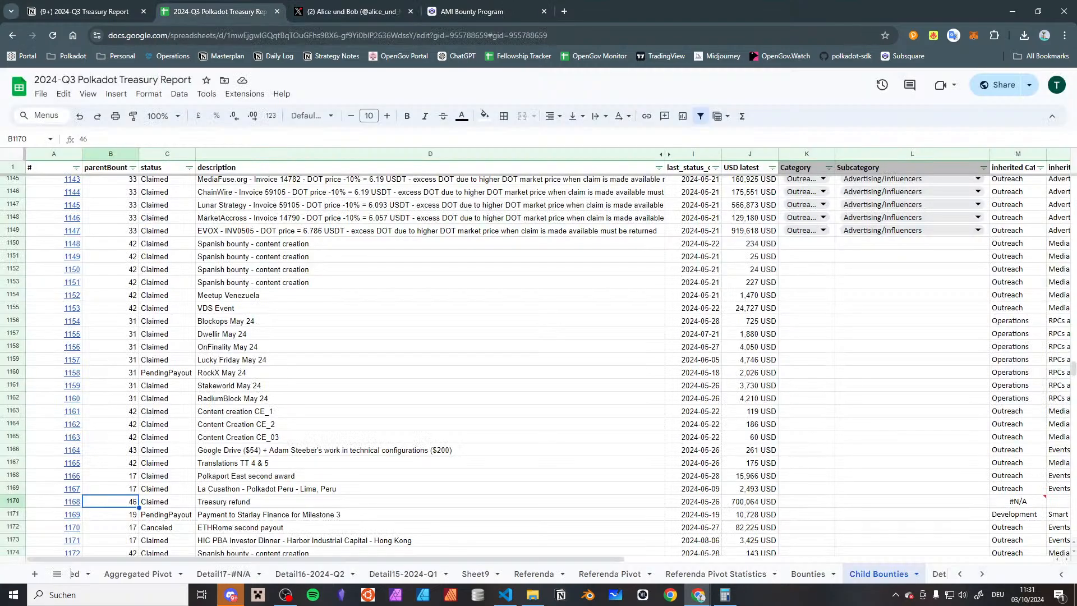
pyautogui.click(808, 573)
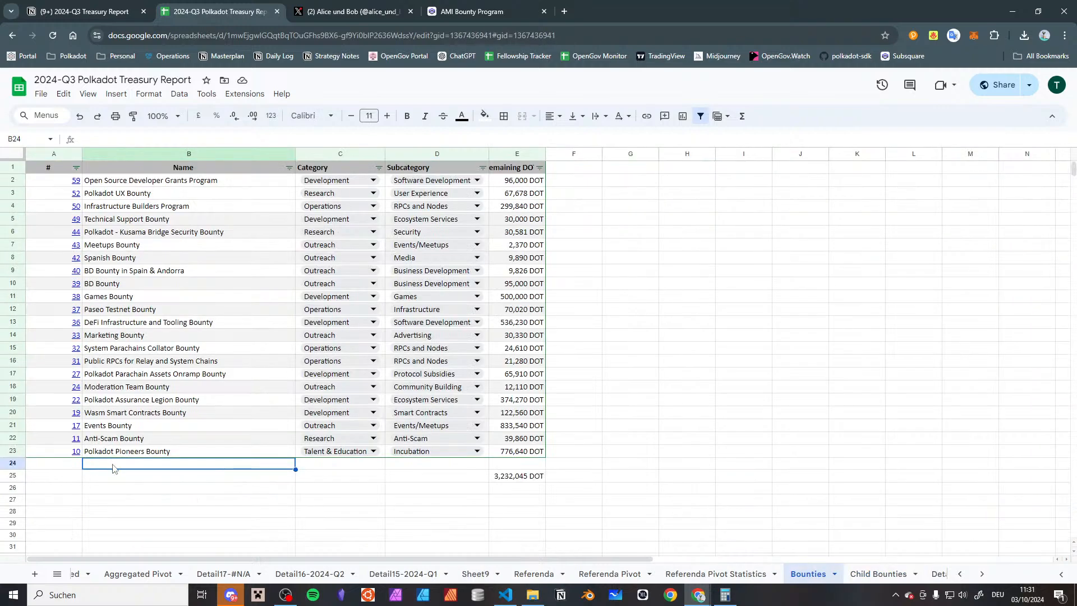
pyautogui.hotkey('ctrl', 'v')
pyautogui.hotkey('ctrl', 'z')
pyautogui.hotkey('ctrl', 'shift', 'v')
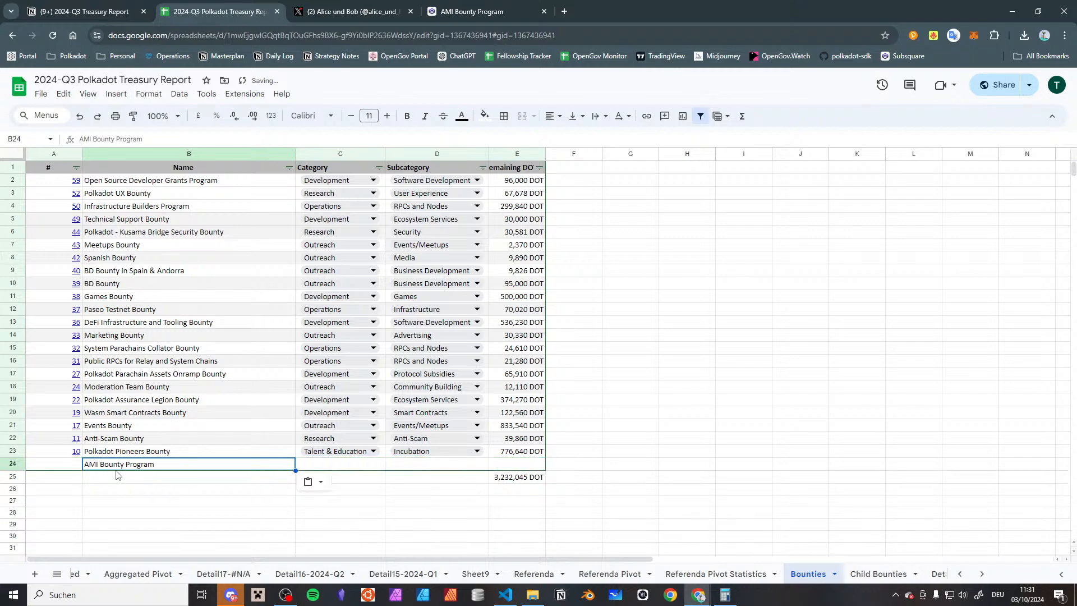
pyautogui.press('Left')
pyautogui.write('46')
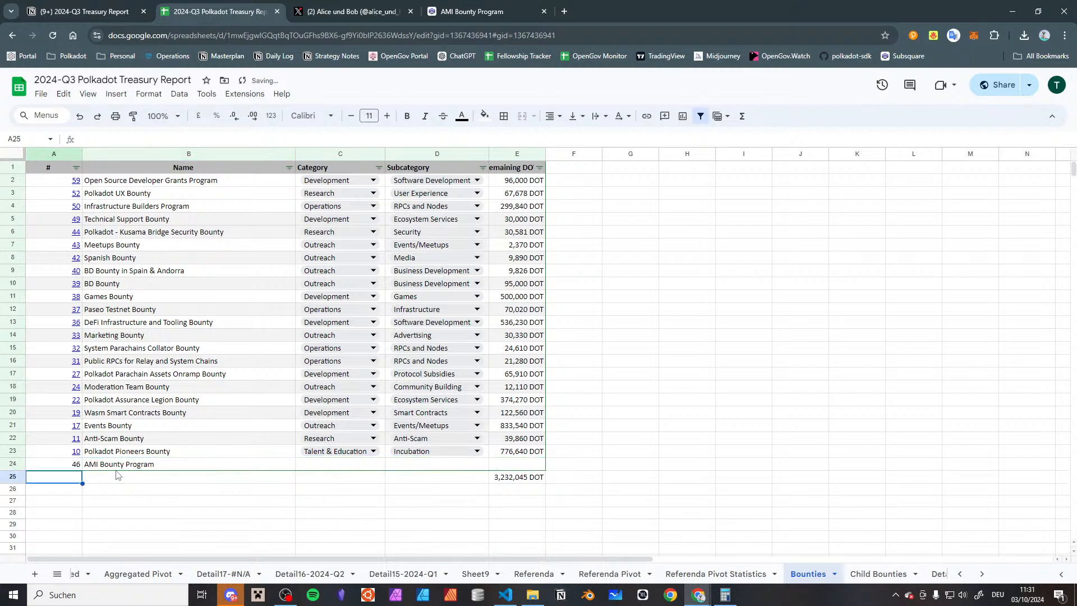
# Copy the Category and Subcategory dropdown cells from the Polkadot Pioneers Bounty row into the AMI Bounty Program row
pyautogui.press('Tab')
pyautogui.press('Tab')
pyautogui.press('Tab')
pyautogui.press('Left')
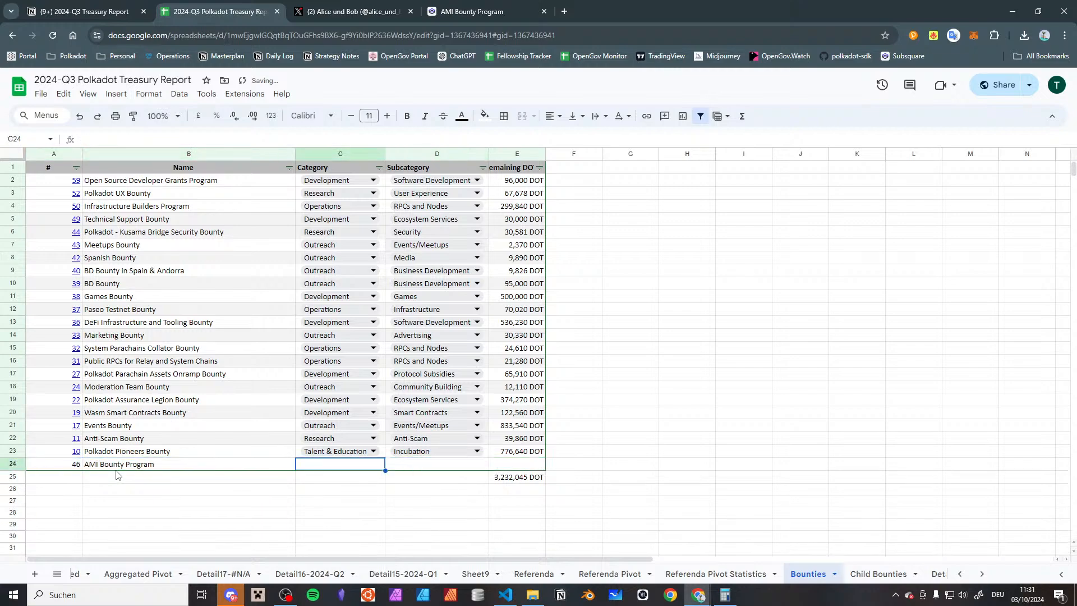
pyautogui.press('Up')
pyautogui.hotkey('shift', 'Right')
pyautogui.hotkey('ctrl', 'c')
pyautogui.press('Down')
pyautogui.hotkey('ctrl', 'v')
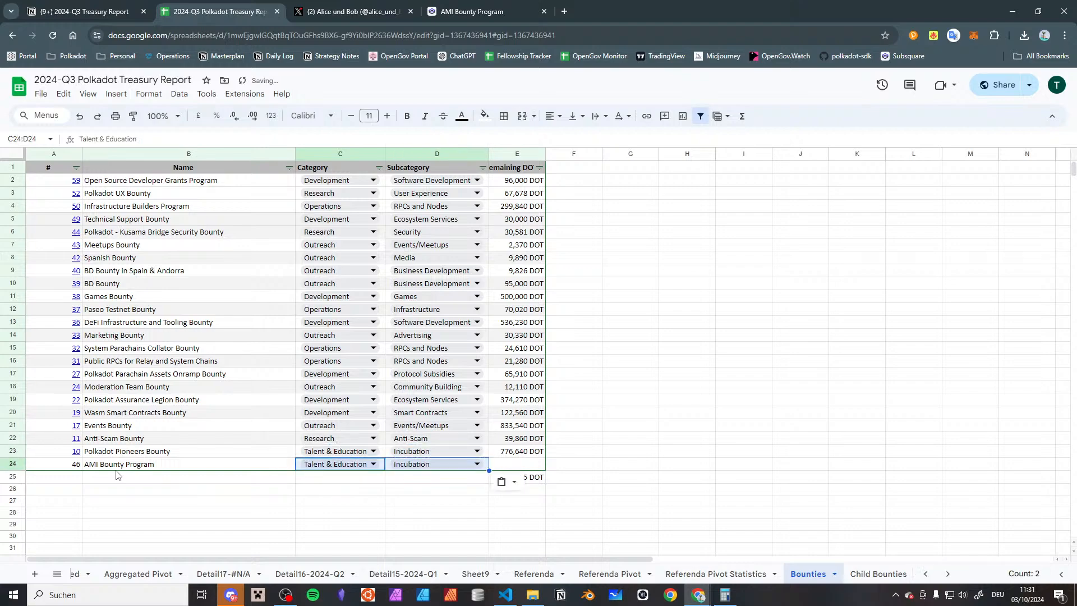
# Set the AMI Bounty Program's category to Outreach and browse its subcategory options without choosing another one
pyautogui.click(336, 464)
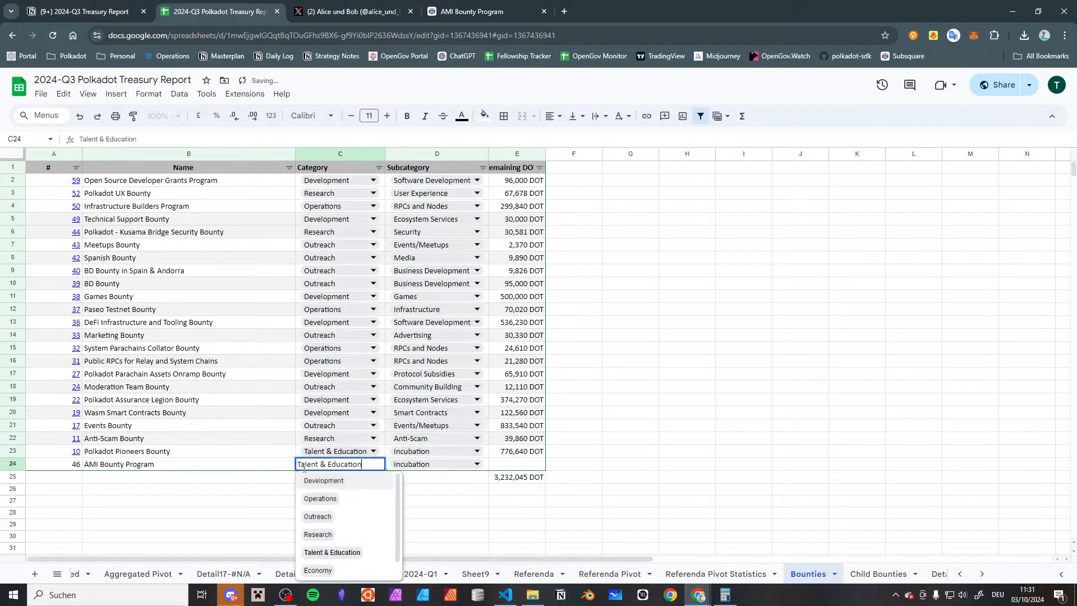
pyautogui.click(370, 516)
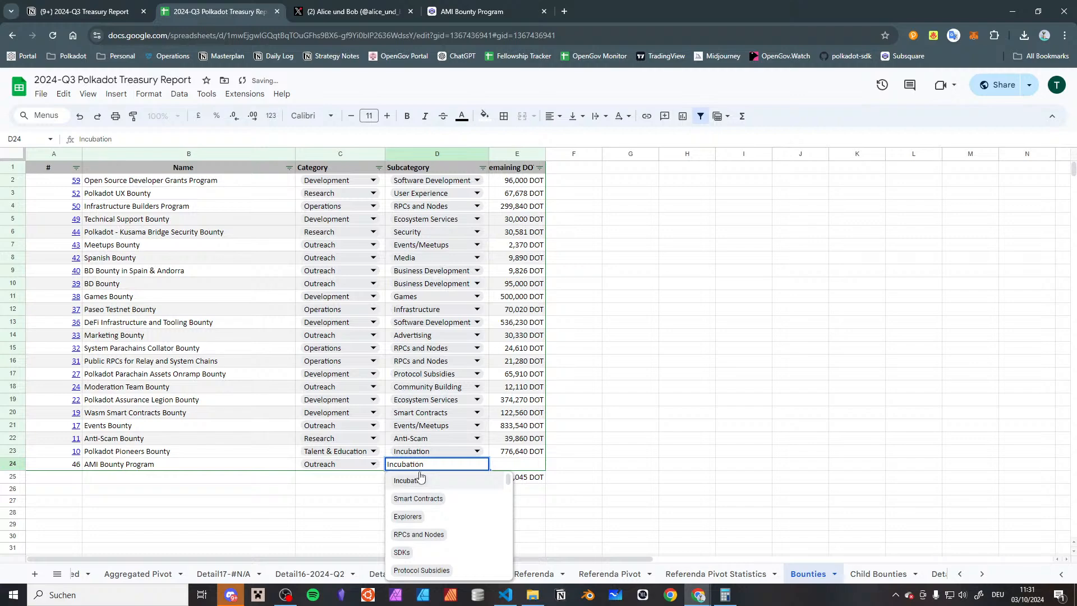
pyautogui.scroll(-1, 442, 492)
pyautogui.scroll(-2, 442, 491)
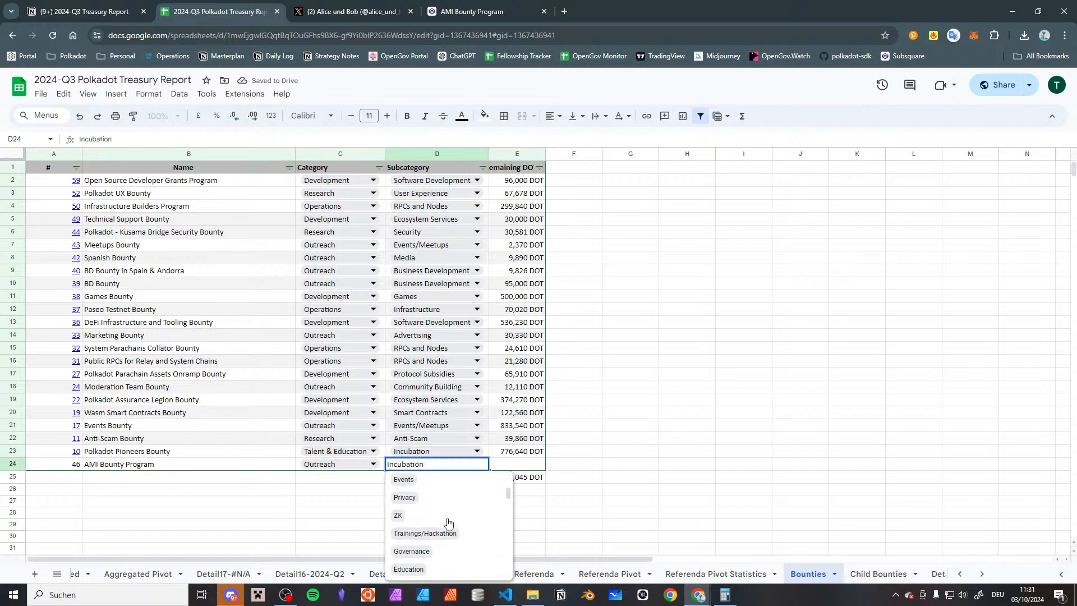
pyautogui.scroll(-2, 447, 520)
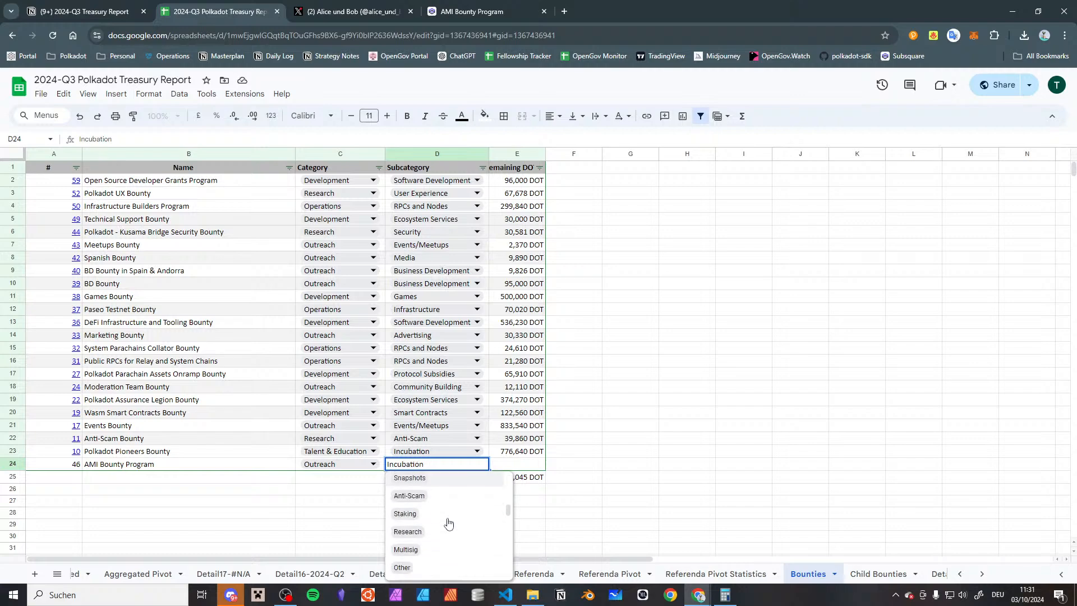
pyautogui.scroll(2, 448, 520)
pyautogui.click(305, 510)
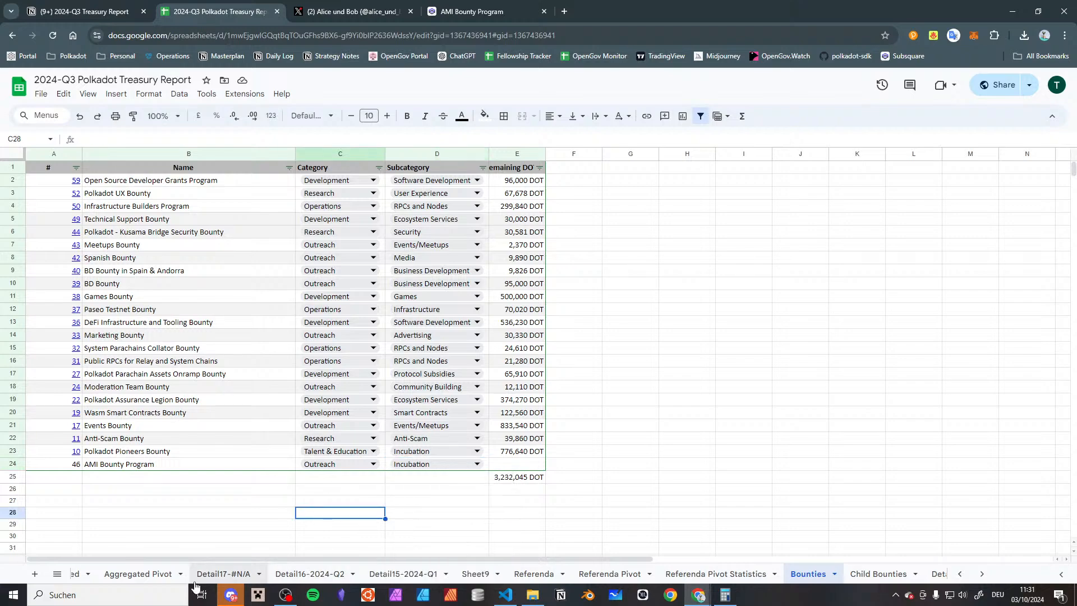
# Review the Outreach subcategories in the Referenda Pivot Statistics sheet, from the Advertising entries to Other, to find a fit for the AMI bounty
pyautogui.hscroll(3, 726, 555)
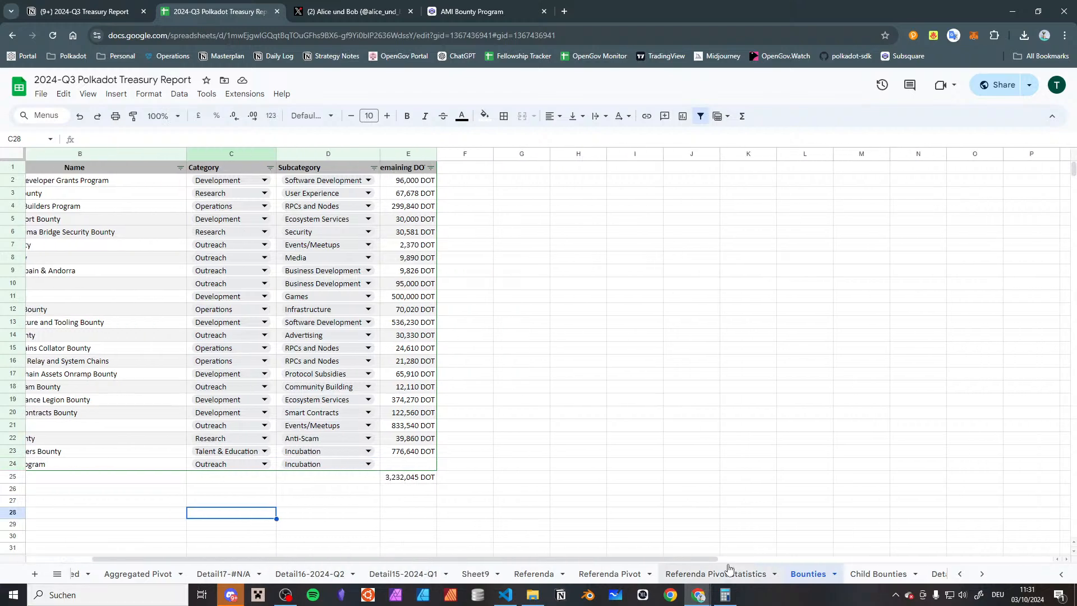
pyautogui.hscroll(2, 729, 575)
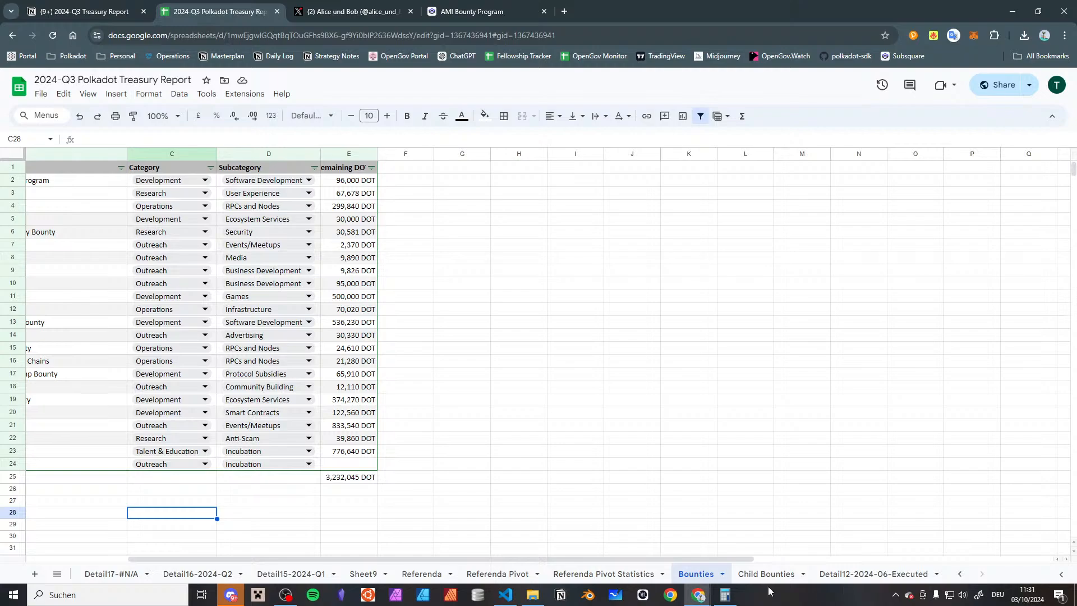
pyautogui.click(643, 575)
pyautogui.scroll(-1, 285, 470)
pyautogui.hscroll(5, 280, 457)
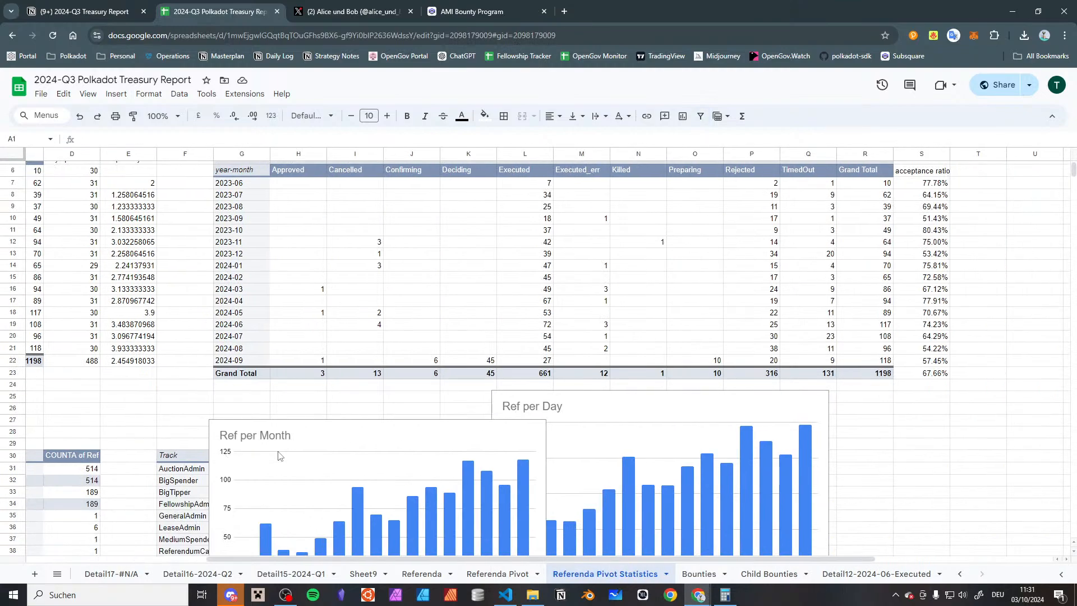
pyautogui.hscroll(-5, 279, 456)
pyautogui.scroll(-6, 235, 438)
pyautogui.scroll(-3, 188, 305)
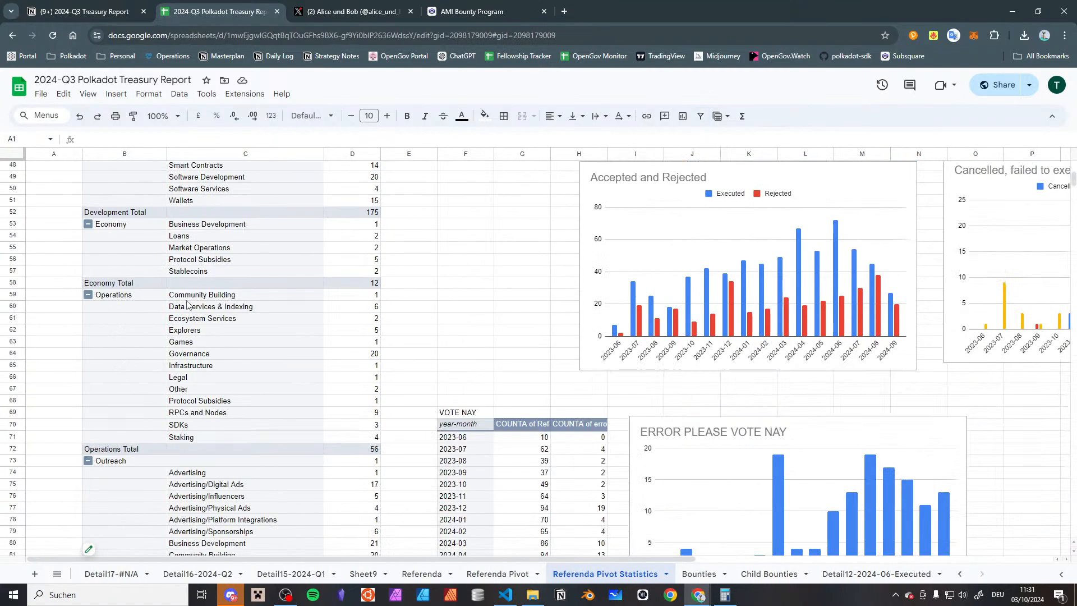
pyautogui.scroll(-1, 188, 304)
pyautogui.scroll(-5, 206, 268)
pyautogui.scroll(2, 169, 286)
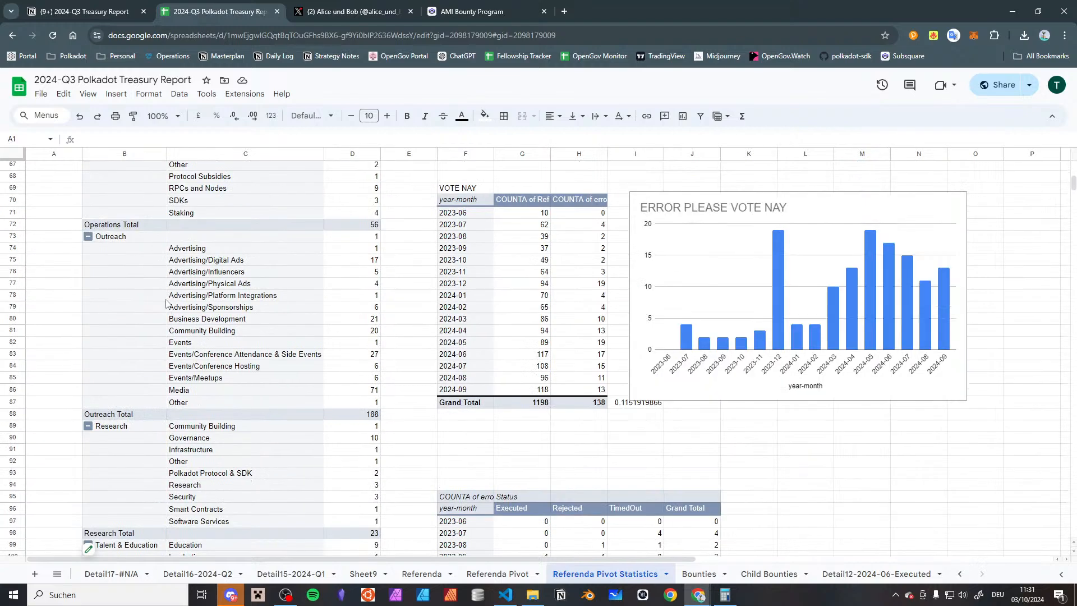
pyautogui.moveTo(220, 252); pyautogui.dragTo(229, 307)
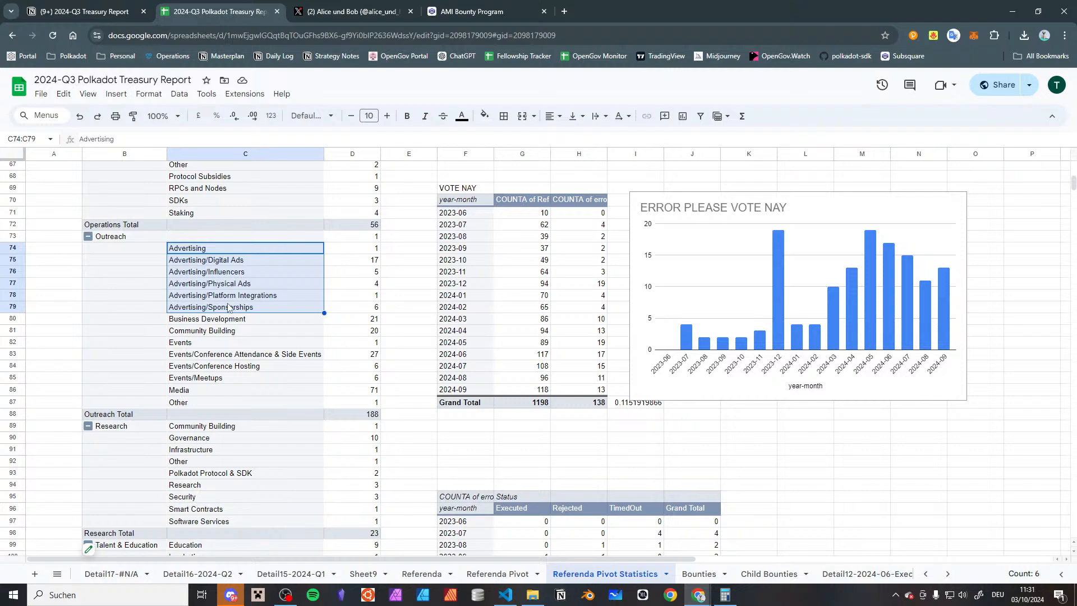
pyautogui.click(201, 404)
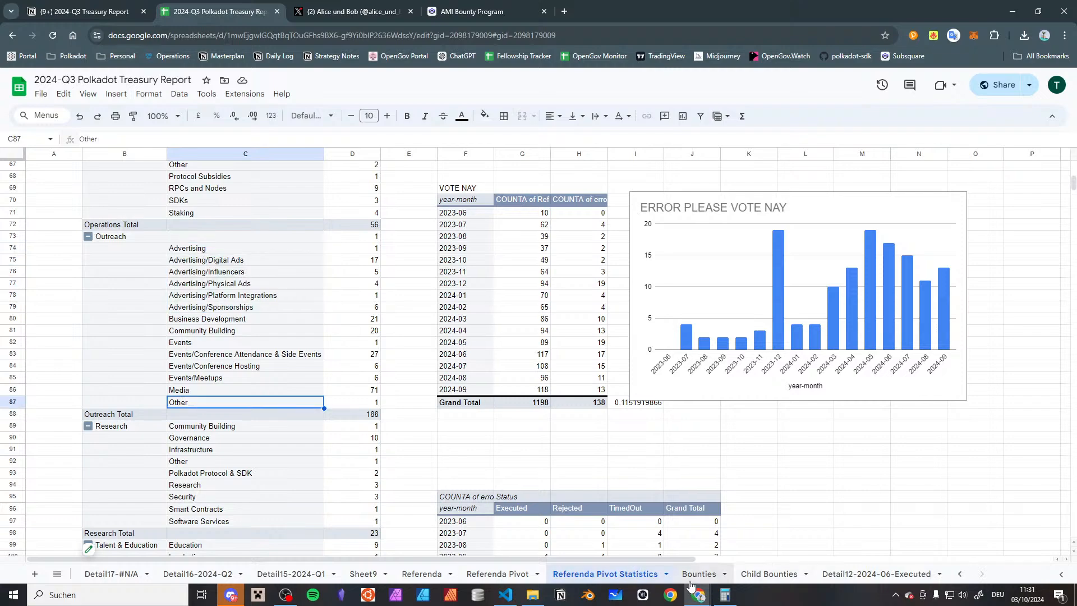
# Filter the Child Bounties sheet to show only records with parentBountyID 46
pyautogui.click(768, 573)
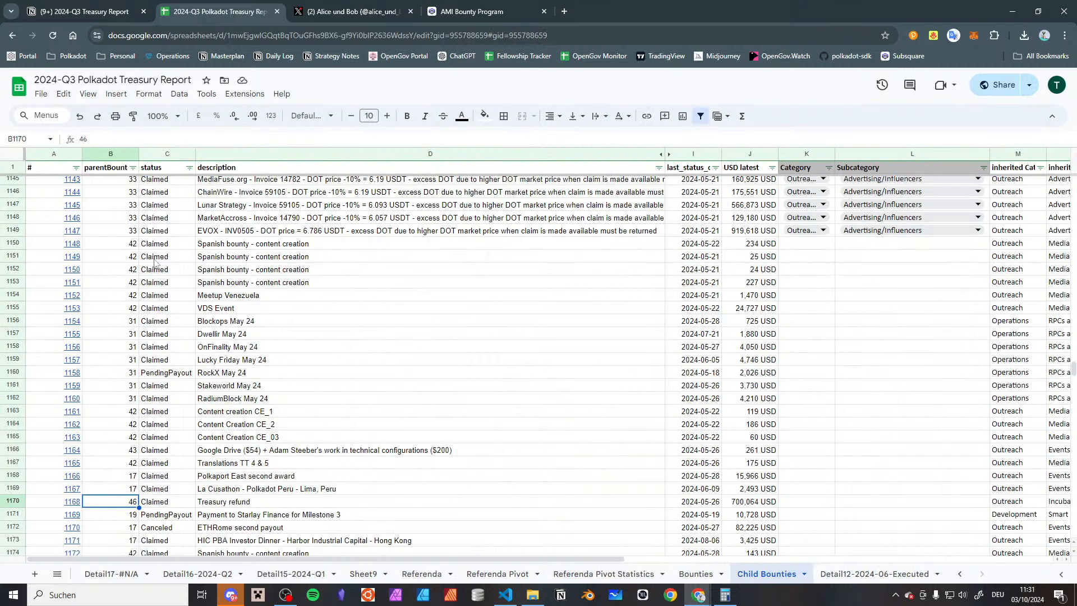
pyautogui.click(134, 168)
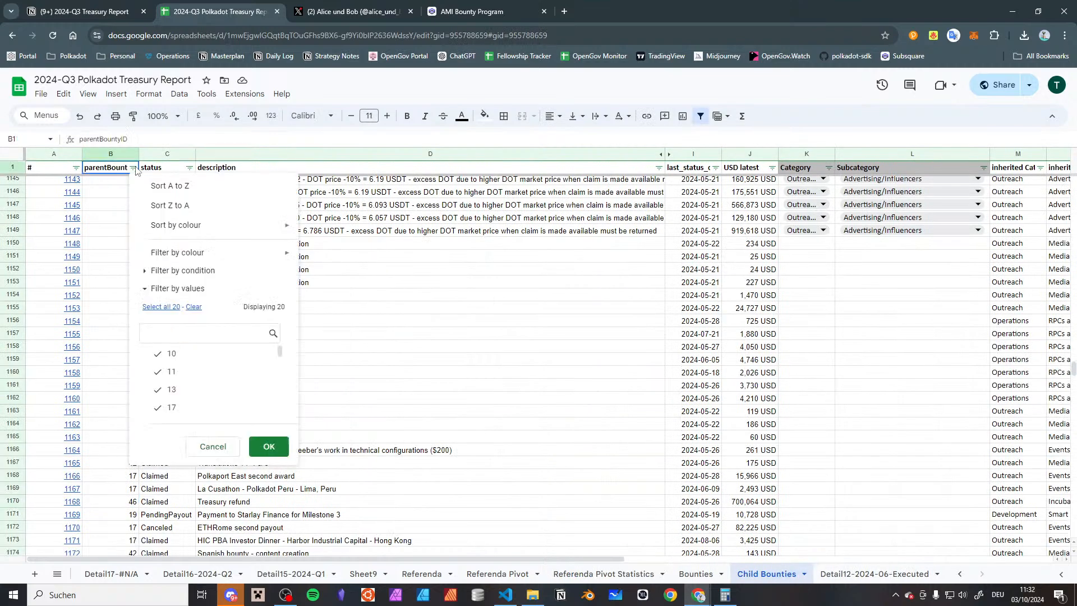
pyautogui.click(193, 307)
pyautogui.click(194, 330)
pyautogui.write('46')
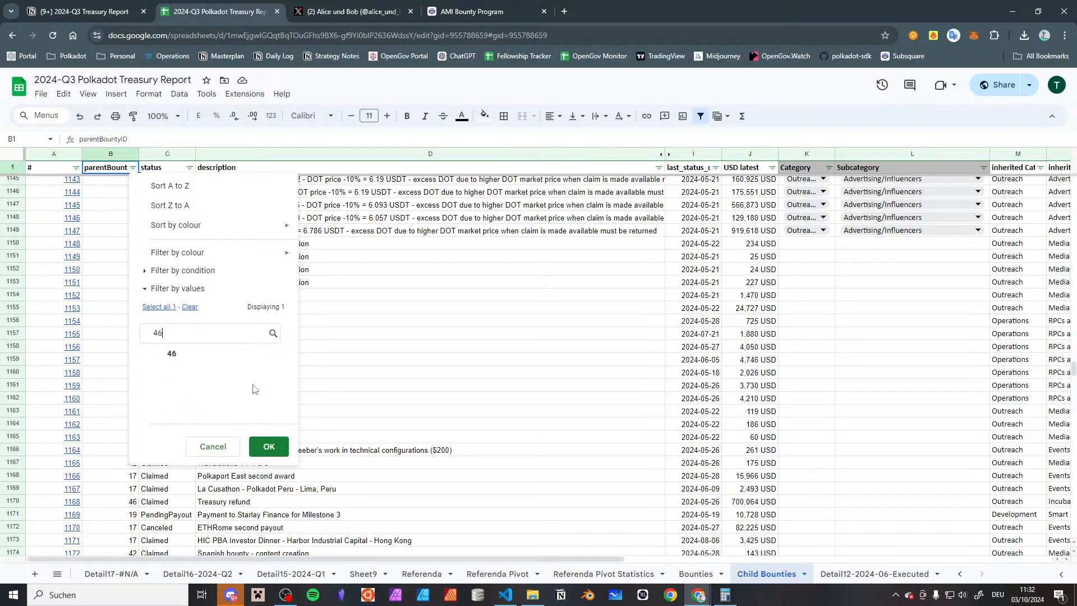
pyautogui.click(236, 355)
pyautogui.click(268, 446)
# Go through the descriptions of the filtered child bounties, from the Treasury refund down to the CMedia/Royal Agency Influencers milestone
pyautogui.click(338, 264)
pyautogui.press('Up')
pyautogui.hotkey('ctrl', 'Up')
pyautogui.press('Down')
pyautogui.press('Down')
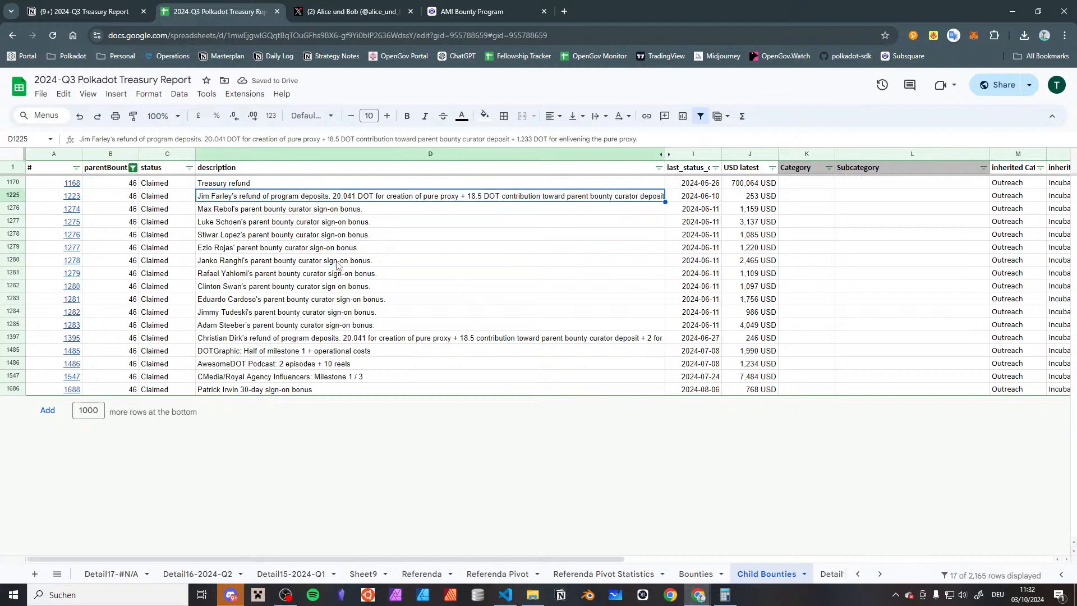
# Set the subcategory of the "AwesomeDOT Podcast: 2 episodes + 10 reels" child bounty to Media
pyautogui.press('Down')
pyautogui.press('Down')
pyautogui.press('Down')
pyautogui.press('Down')
pyautogui.press('Down')
pyautogui.press('Down')
pyautogui.press('Down')
pyautogui.press('Down')
pyautogui.press('Down')
pyautogui.press('Down')
pyautogui.press('Down')
pyautogui.press('Down')
pyautogui.press('Down')
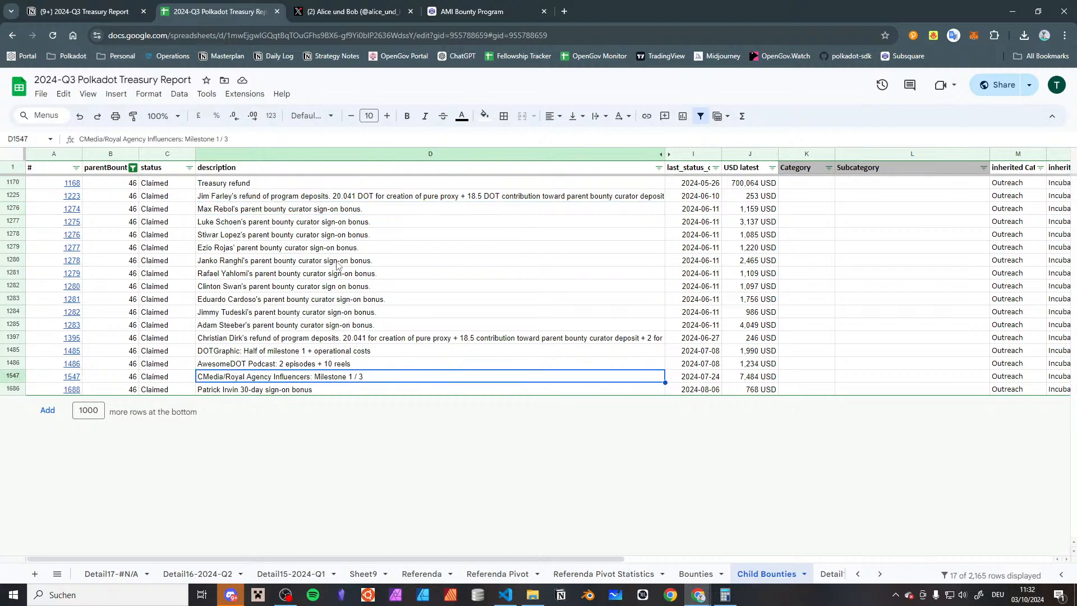
pyautogui.press('Up')
pyautogui.press('Up')
pyautogui.press('Down')
pyautogui.press('Down')
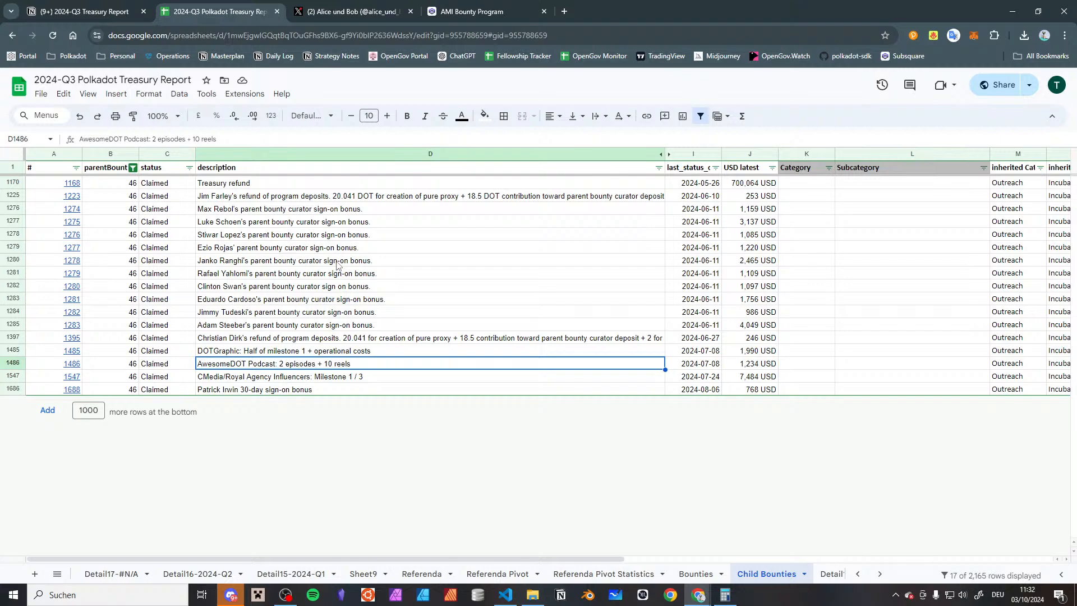
pyautogui.press('Down')
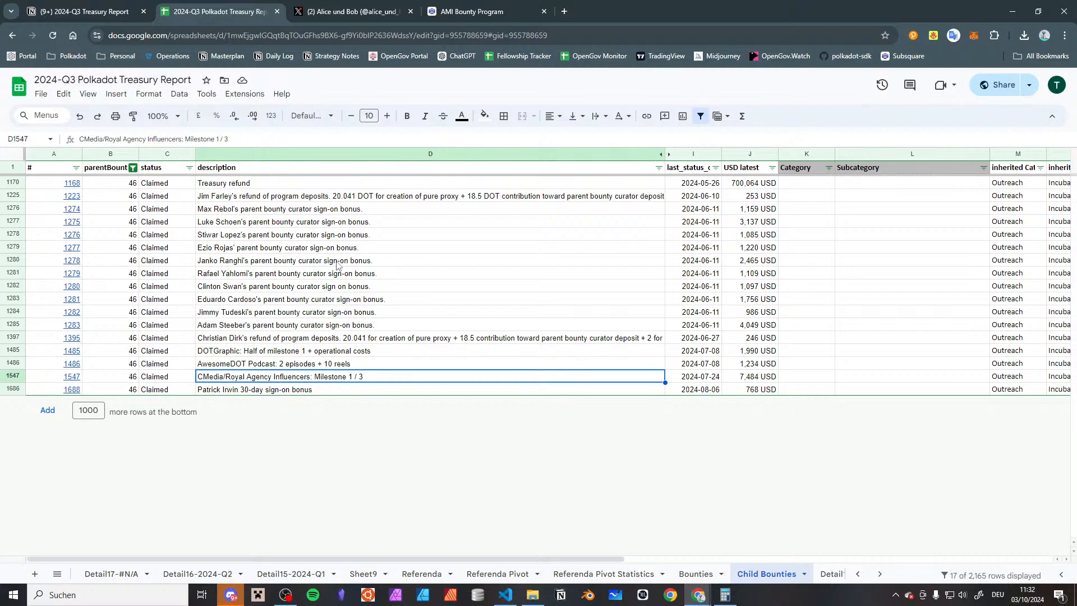
pyautogui.press('Up')
pyautogui.press('Right')
pyautogui.press('Right')
pyautogui.press('Right')
pyautogui.press('Right')
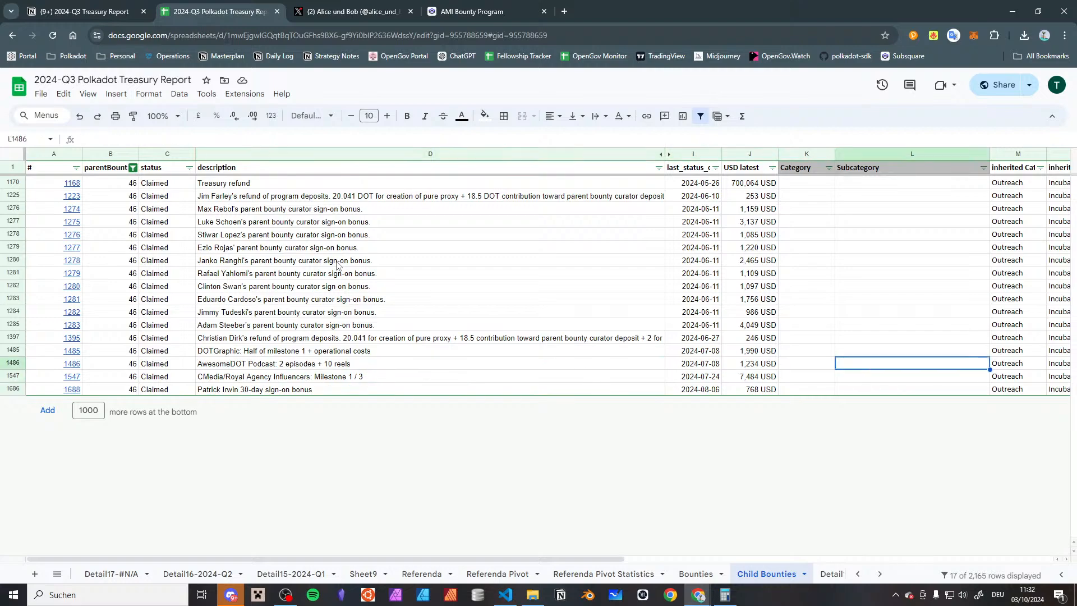
pyautogui.write('Media')
pyautogui.press('Return')
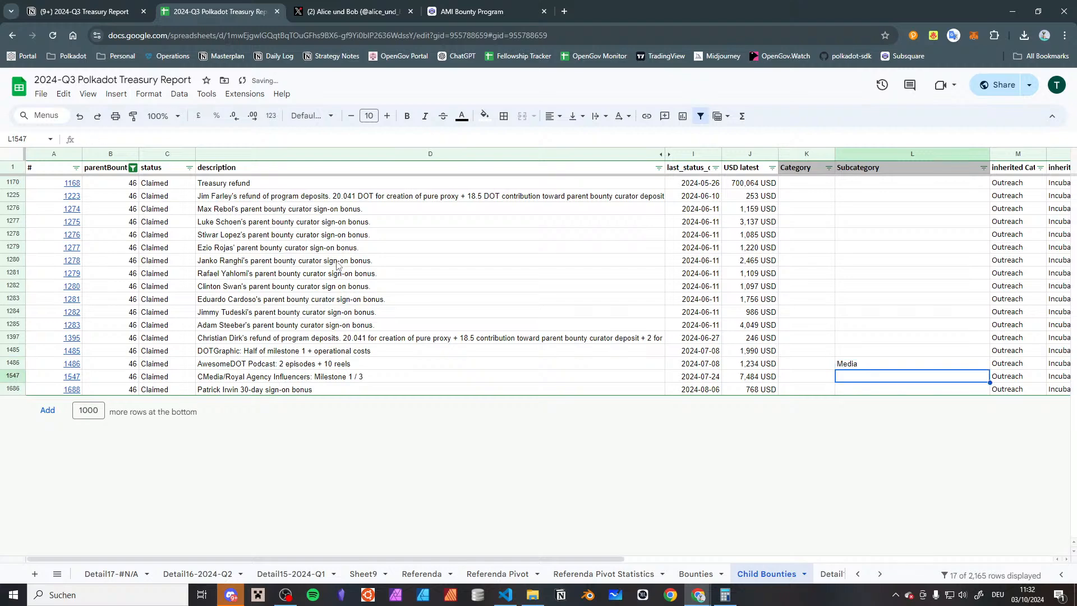
# Set the subcategory of the "CMedia/Royal Agency Influencers: Milestone 1 / 3" child bounty to Advertising and check its row
pyautogui.write('Adv')
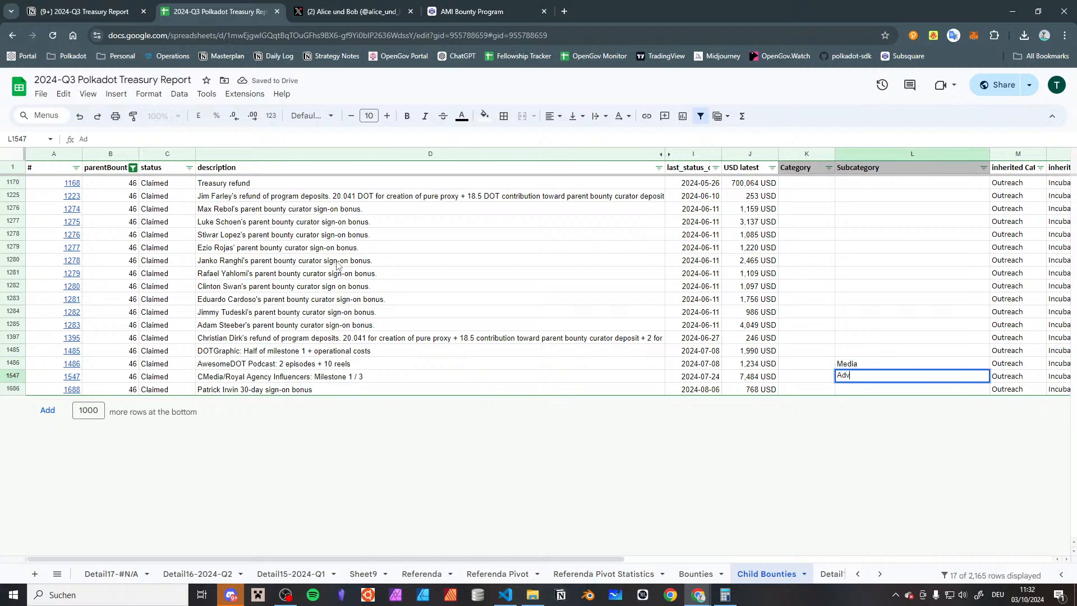
pyautogui.write('ertising')
pyautogui.press('Return')
pyautogui.press('Up')
pyautogui.press('Left')
pyautogui.press('Left')
pyautogui.press('Left')
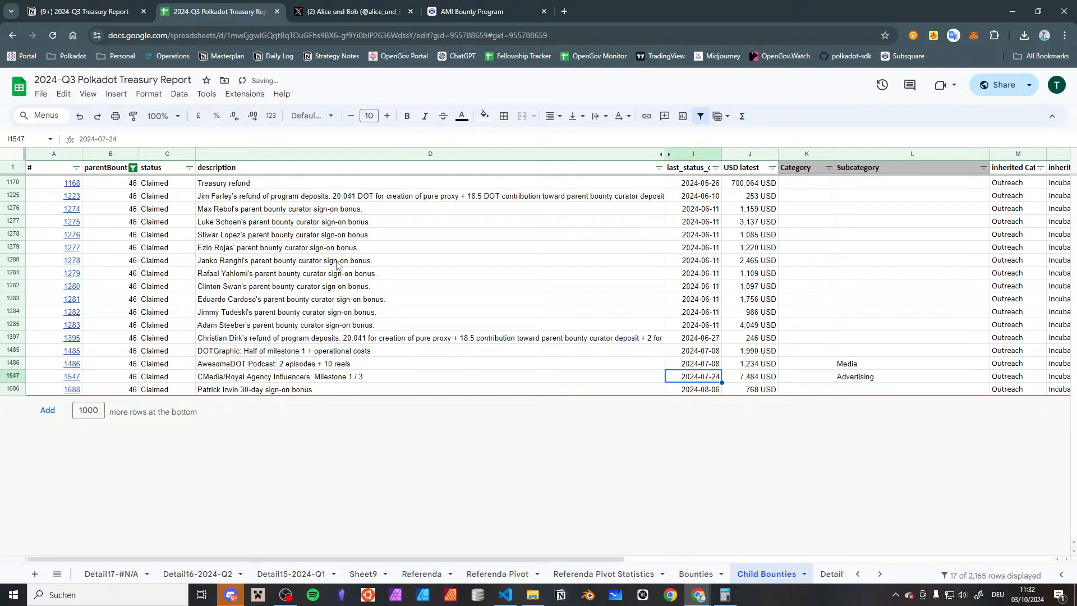
pyautogui.press('Right')
pyautogui.press('Right')
pyautogui.press('Right')
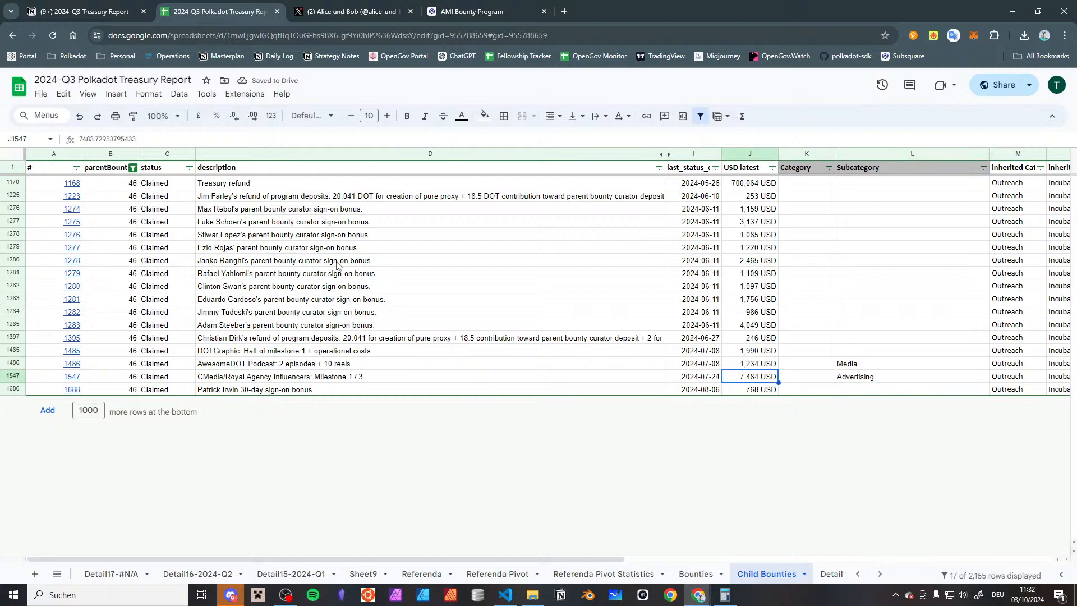
pyautogui.press('Up')
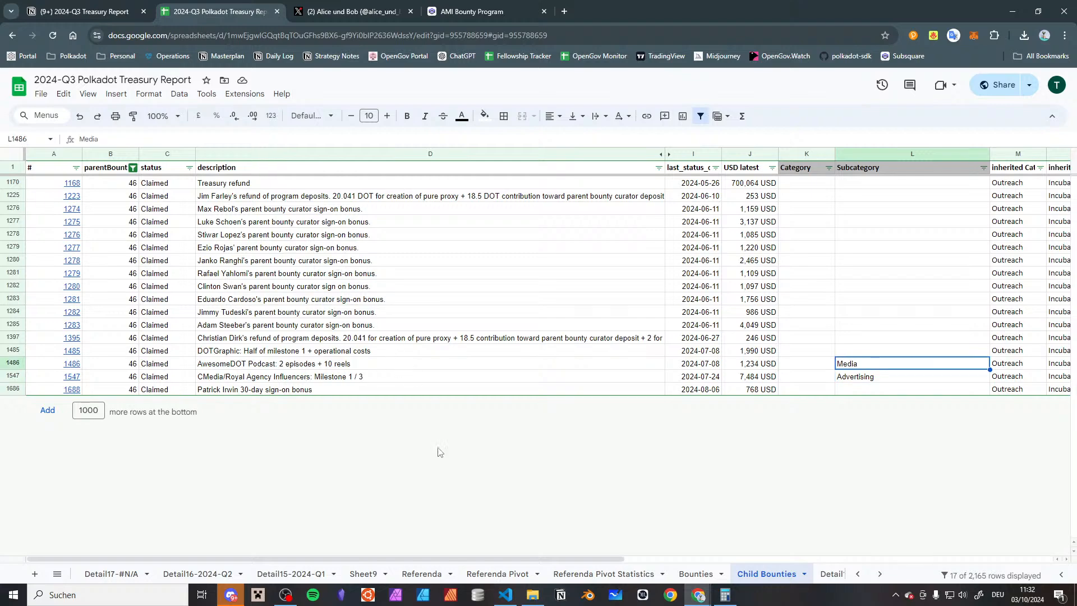
# Change the AMI Bounty Program's subcategory to Other in the Bounties sheet
pyautogui.click(684, 577)
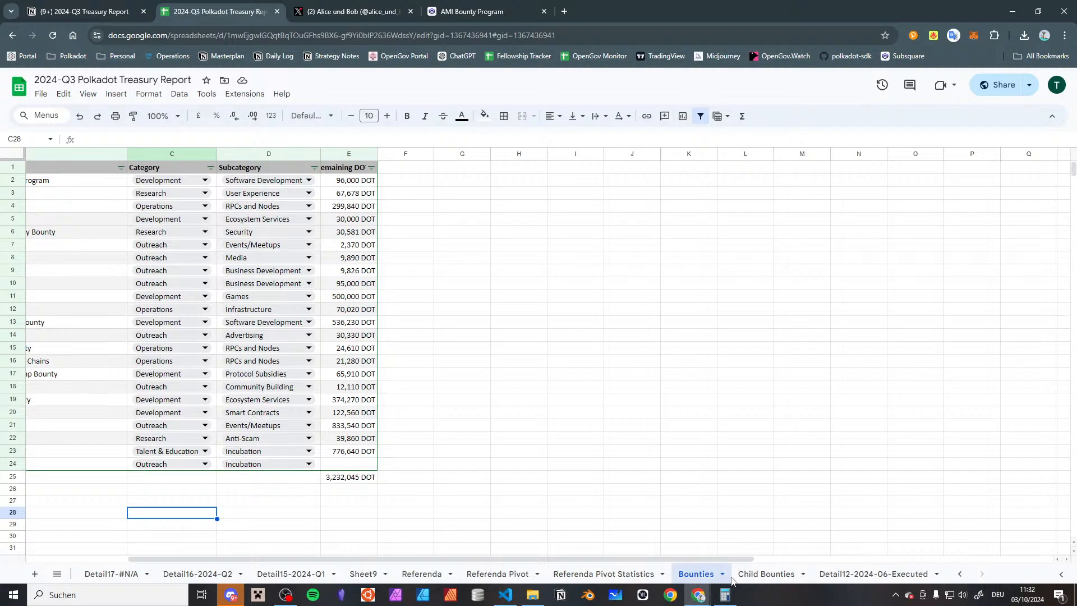
pyautogui.click(758, 576)
pyautogui.click(695, 574)
pyautogui.click(275, 465)
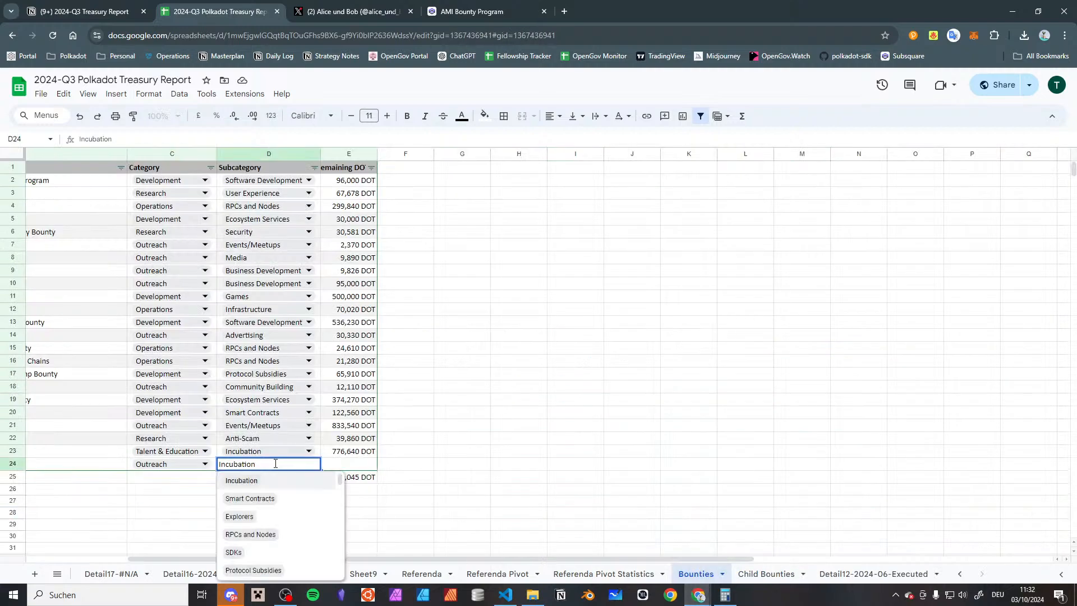
pyautogui.hotkey('ctrl', 'a')
pyautogui.write('Other')
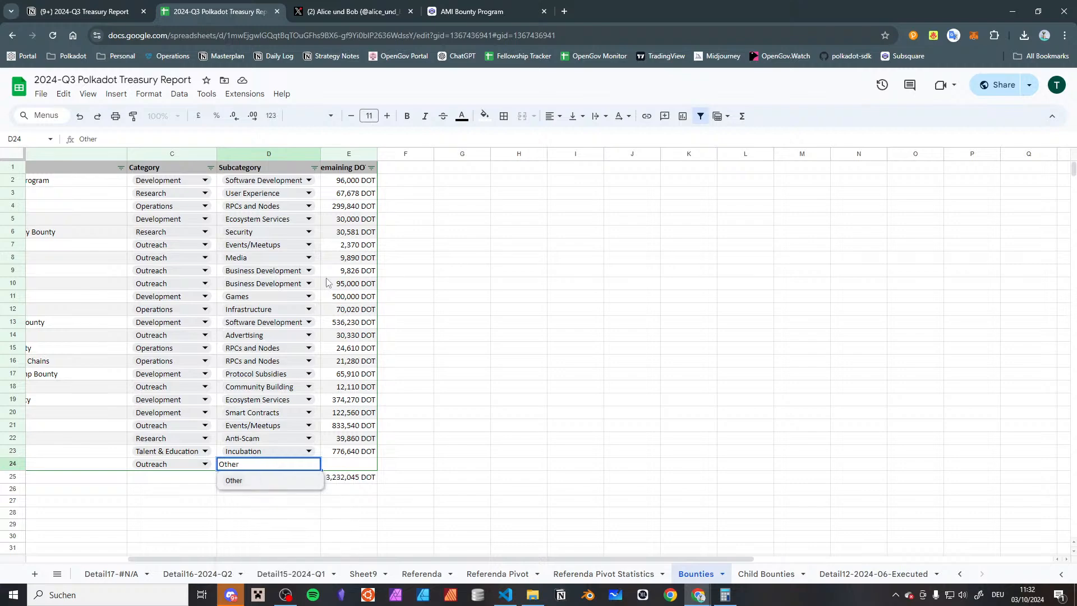
pyautogui.click(257, 485)
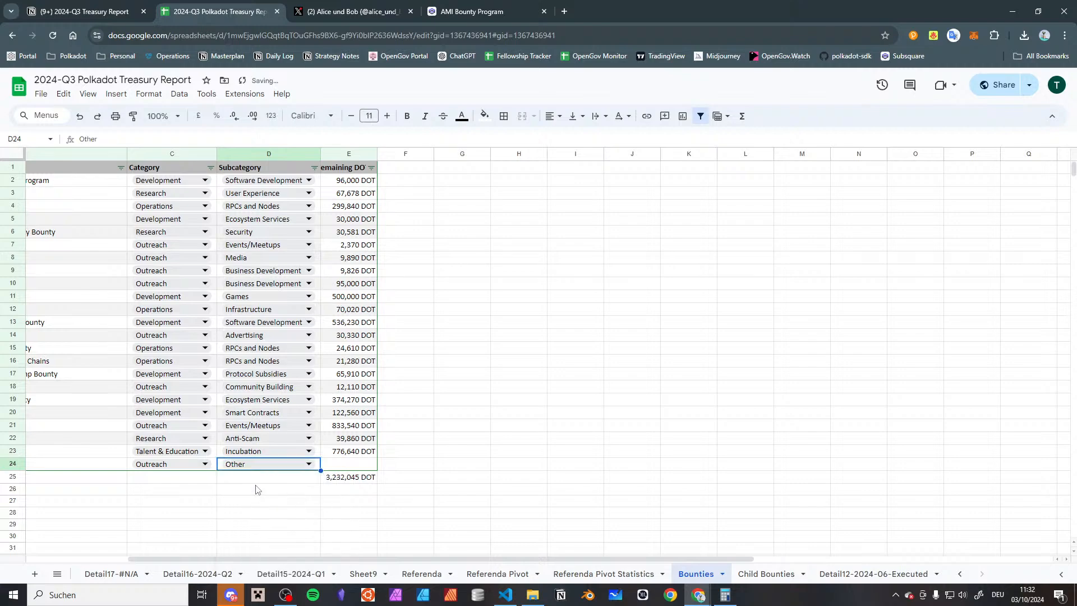
pyautogui.click(327, 492)
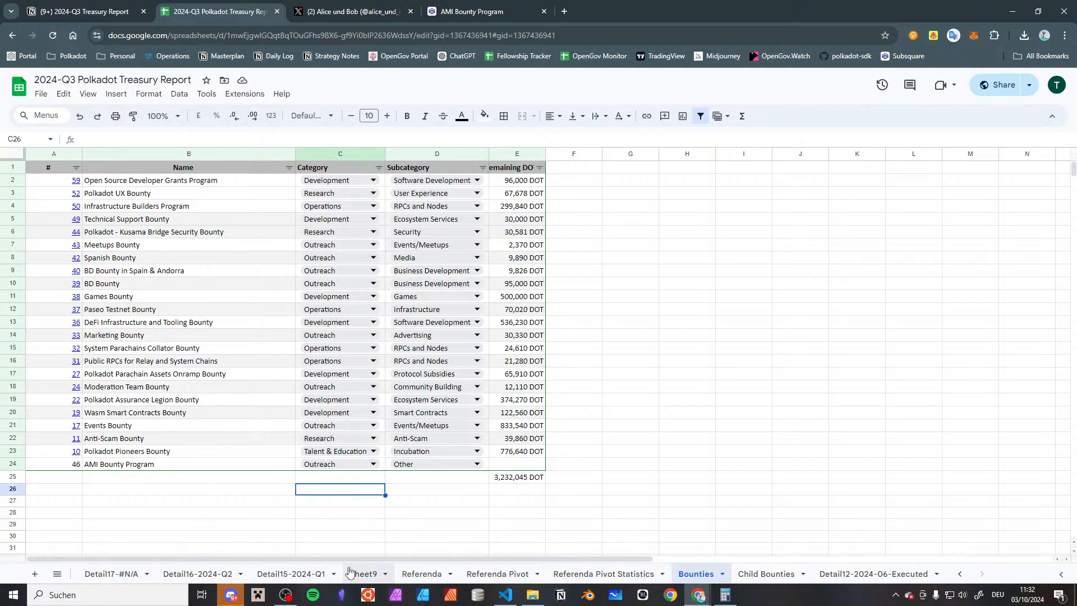
# Insert a pie chart of the Gov2 All Time Categories data, L2:M8, in the Aggregated Pivot sheet and place it below that table
pyautogui.scroll(3, 497, 573)
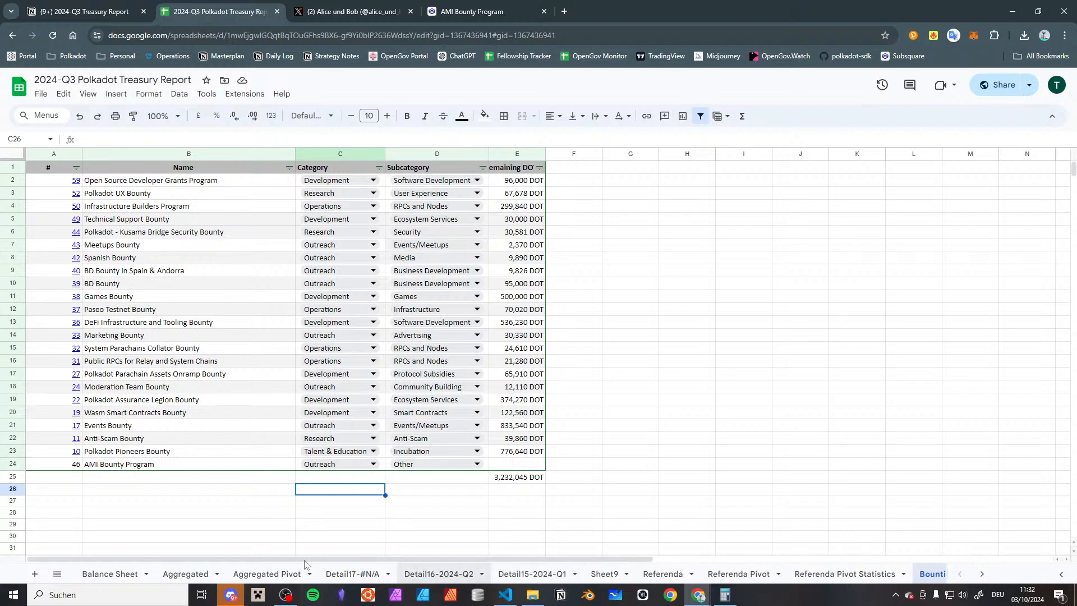
pyautogui.click(259, 573)
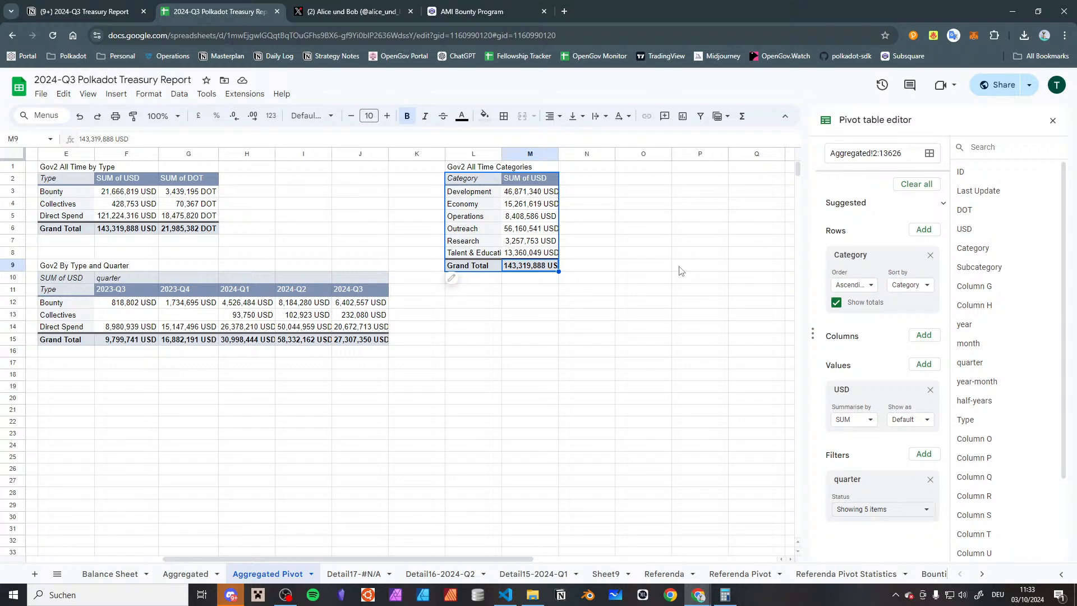
pyautogui.click(490, 305)
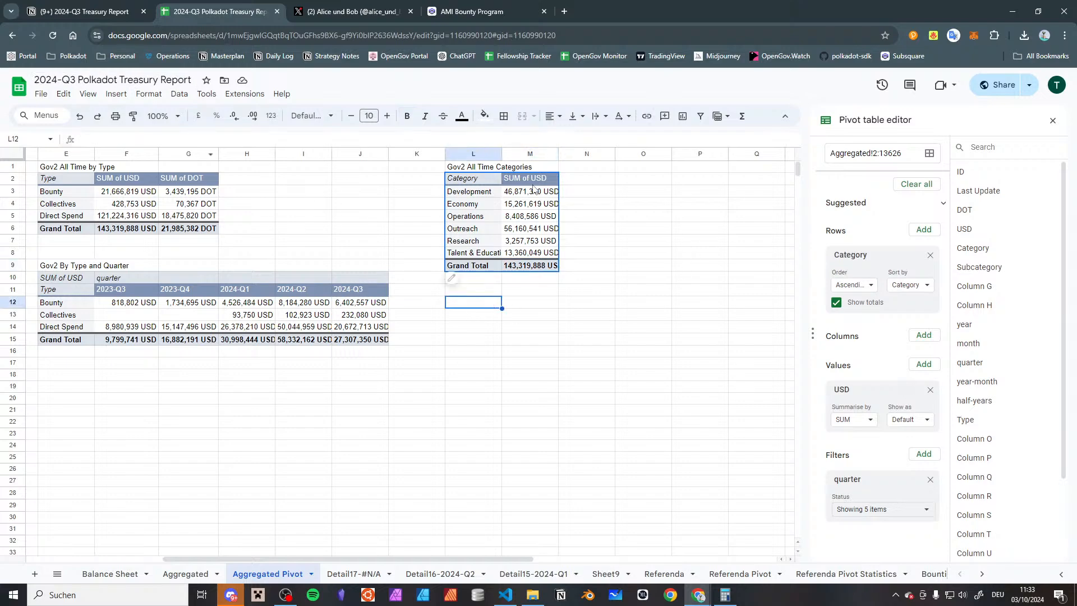
pyautogui.moveTo(481, 182); pyautogui.dragTo(533, 252)
pyautogui.click(116, 93)
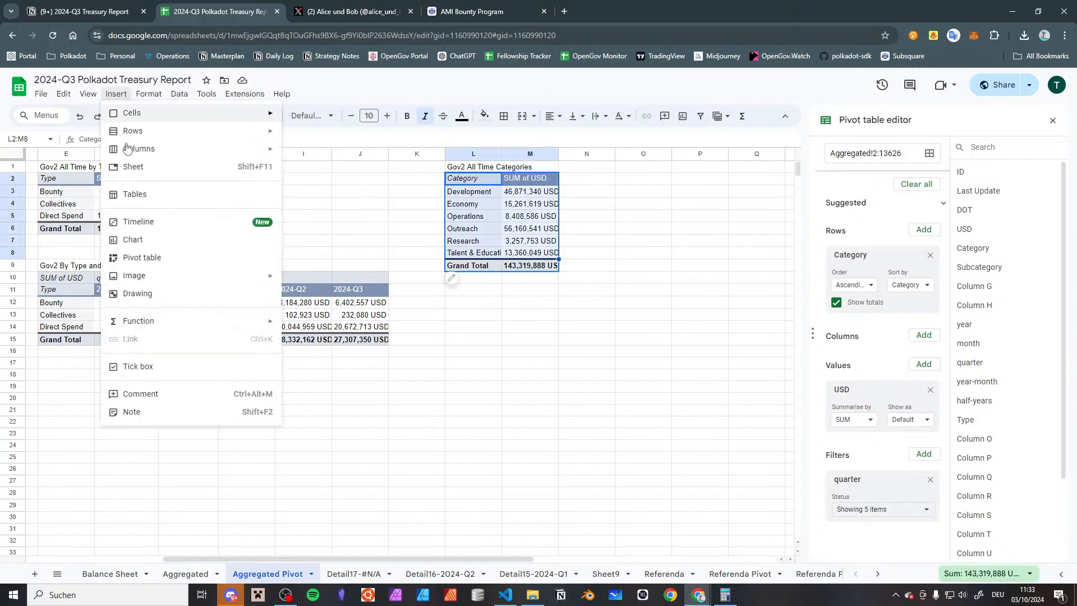
pyautogui.click(134, 241)
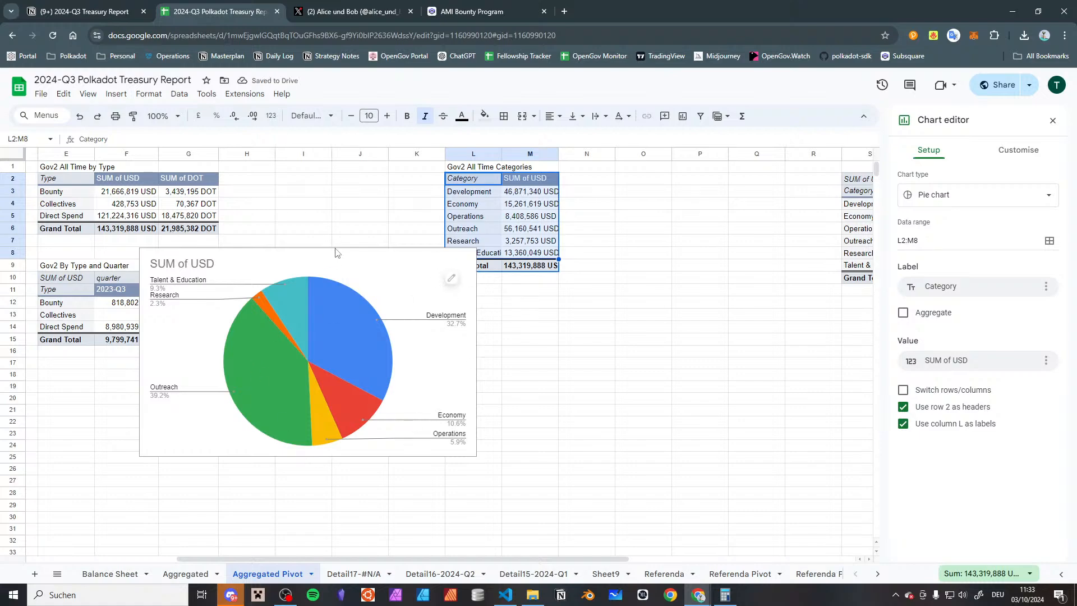
pyautogui.moveTo(346, 263); pyautogui.dragTo(515, 321)
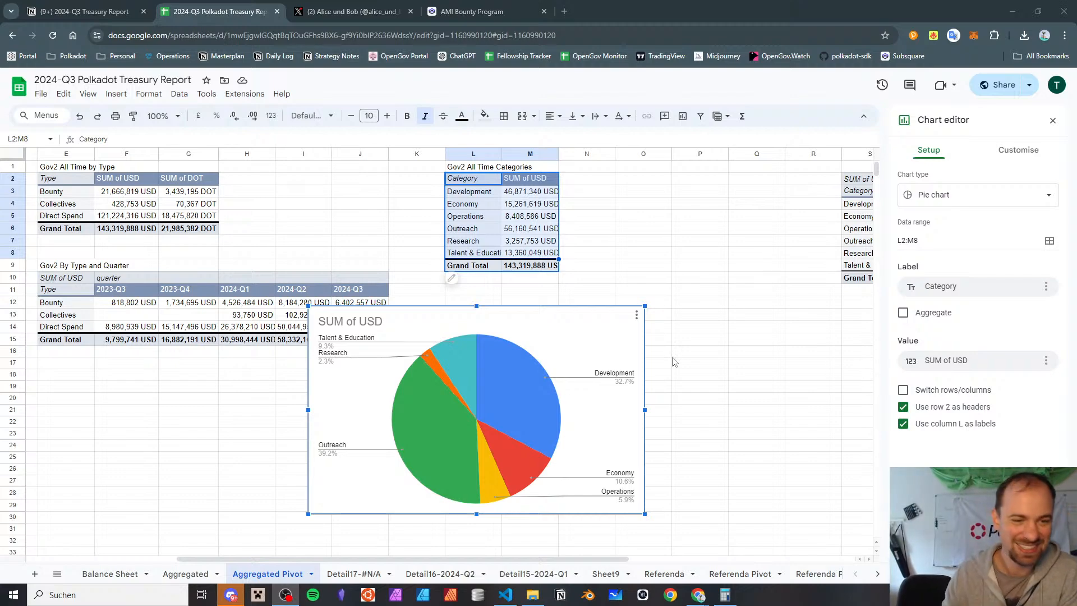
pyautogui.click(661, 331)
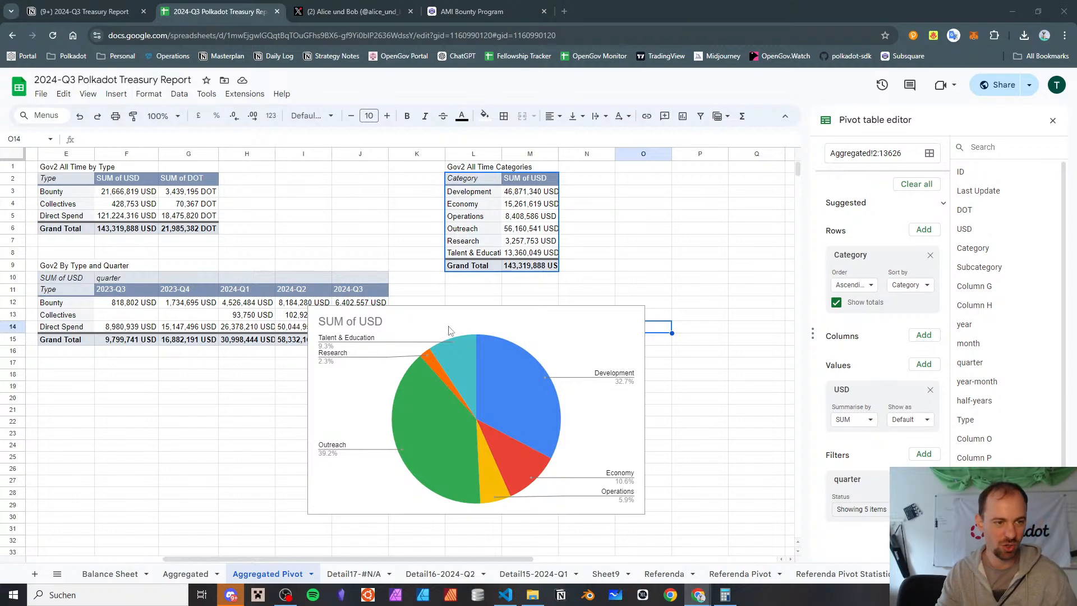
# Change the pie chart's title to "Polkadot Treasury Expenses - Gov2 All Time"
pyautogui.click(451, 312)
pyautogui.doubleClick(384, 324)
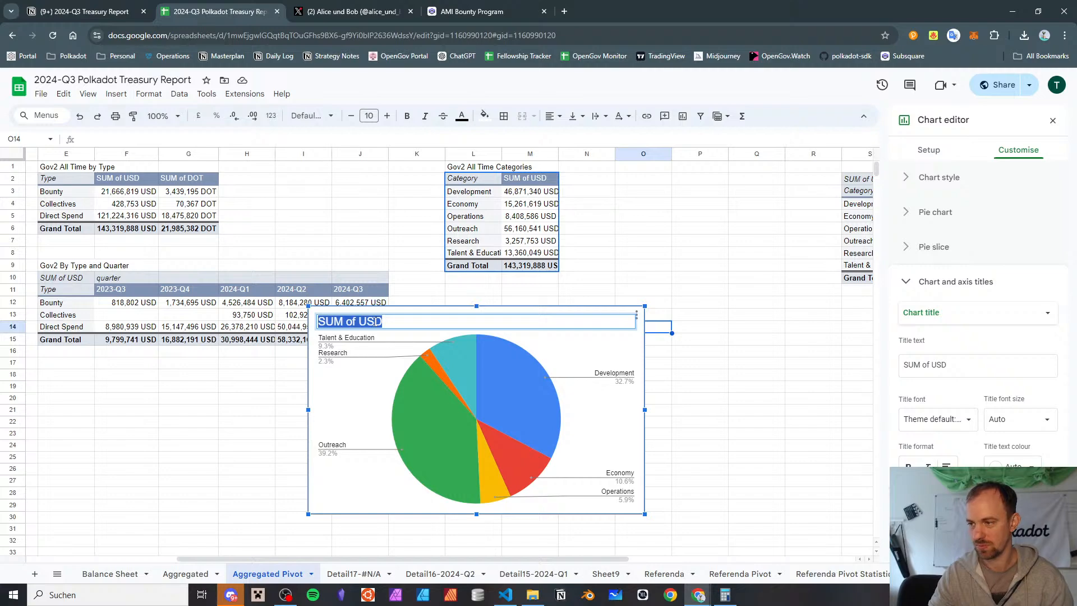
pyautogui.write('Polkadot ')
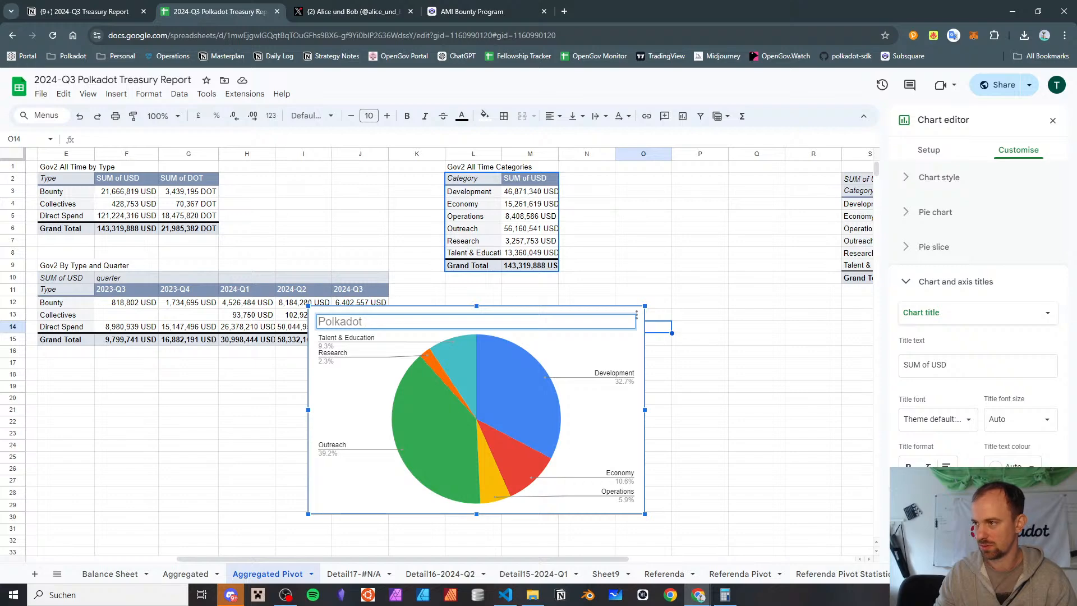
pyautogui.write('T')
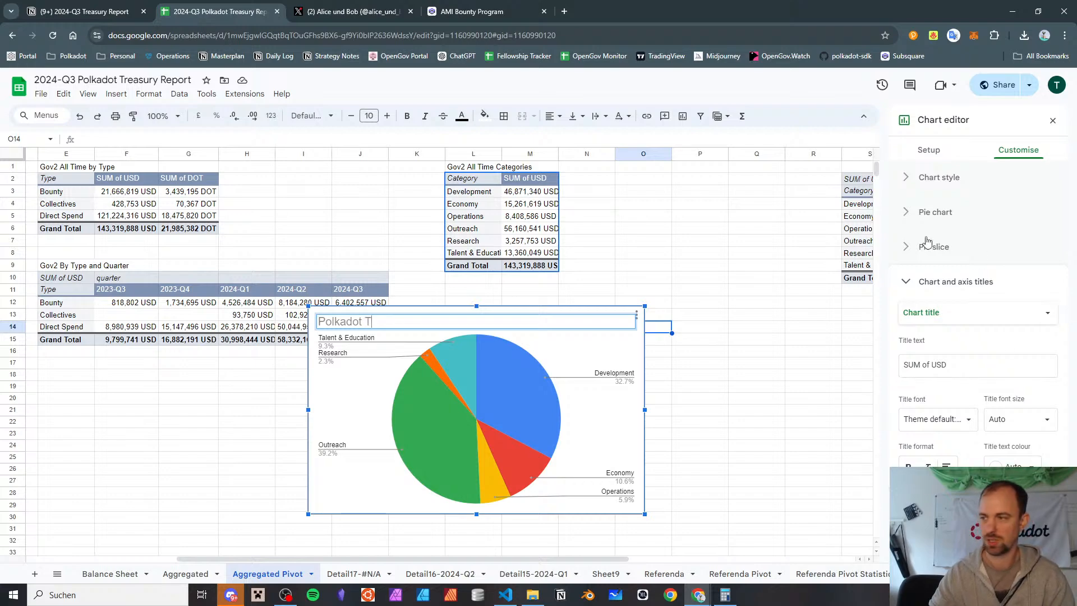
pyautogui.write('reasury Expense')
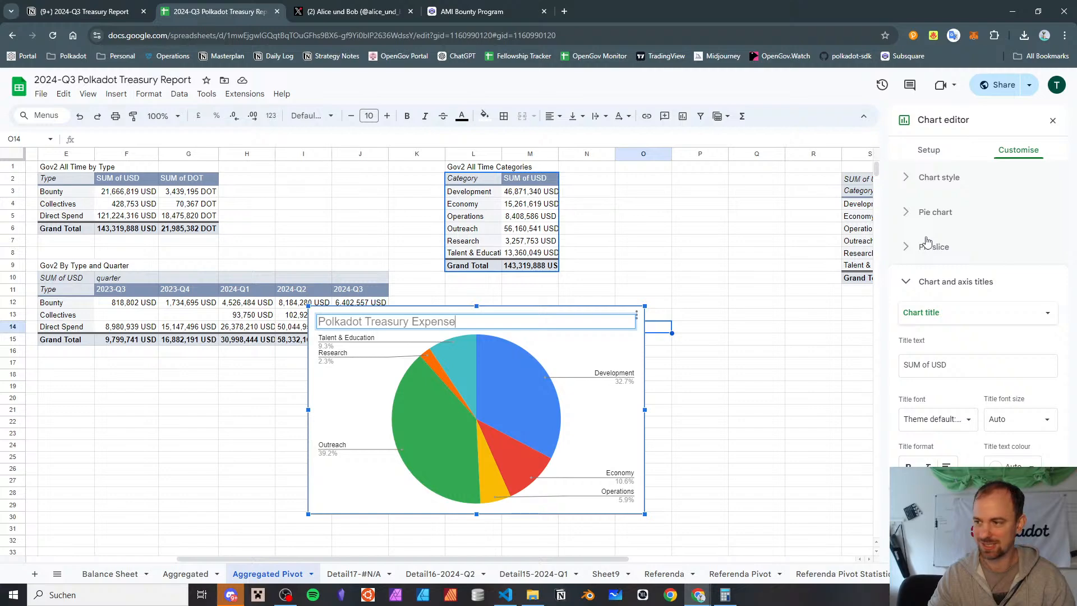
pyautogui.write('s - Gov')
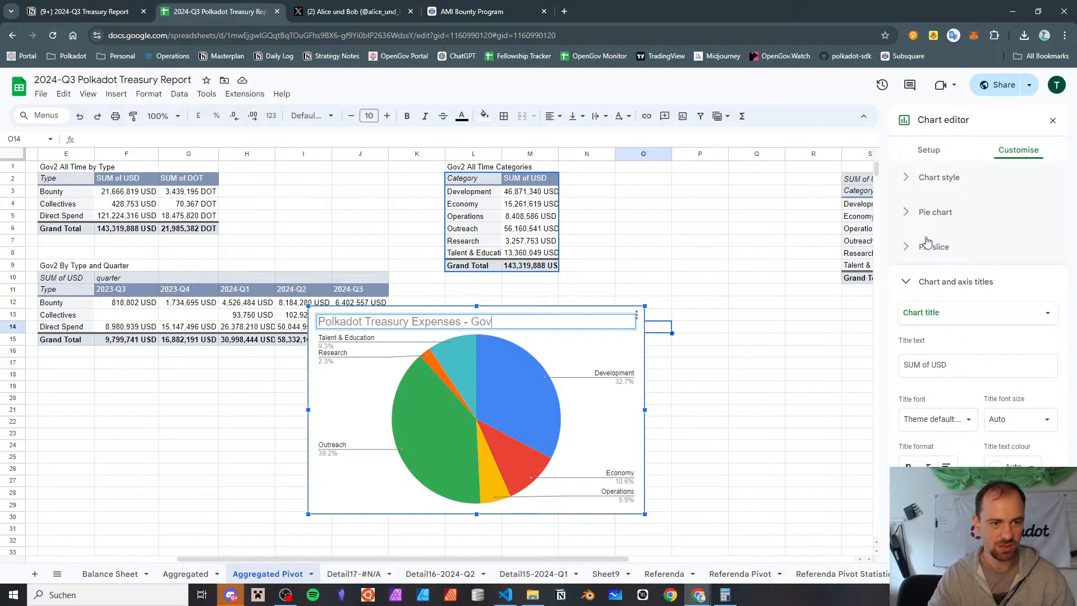
pyautogui.write('2 All Time')
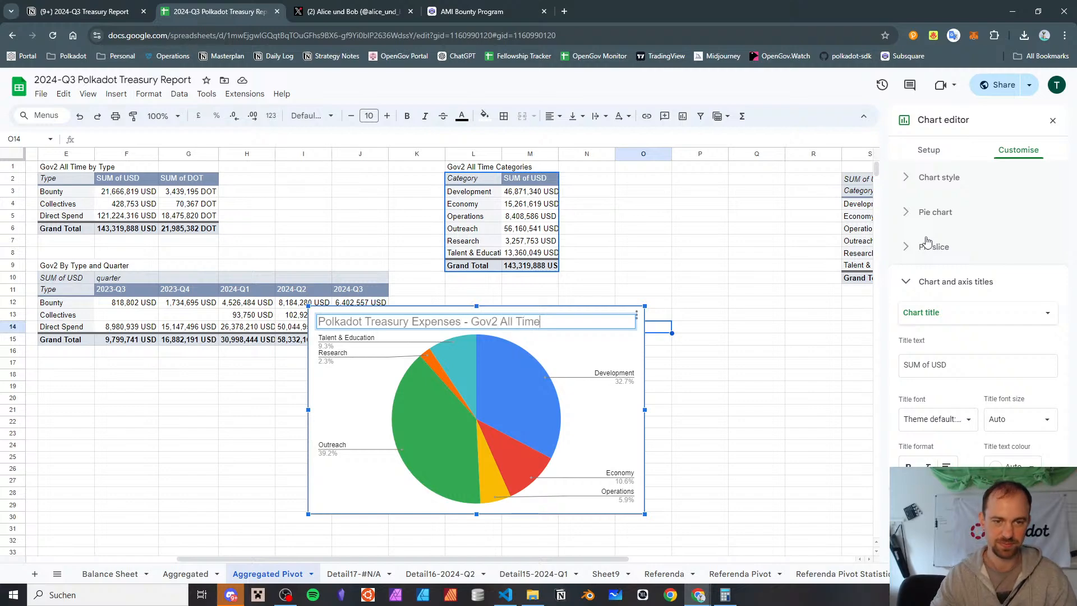
pyautogui.click(723, 434)
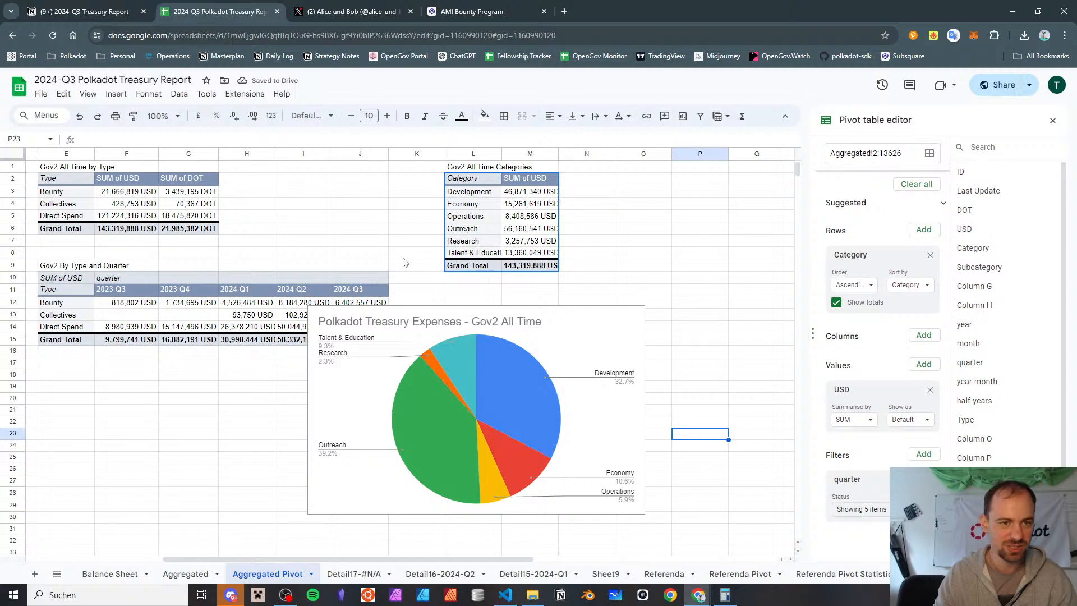
# Move the pie chart down to about row 32, clearing the space beneath the pivot tables
pyautogui.click(475, 180)
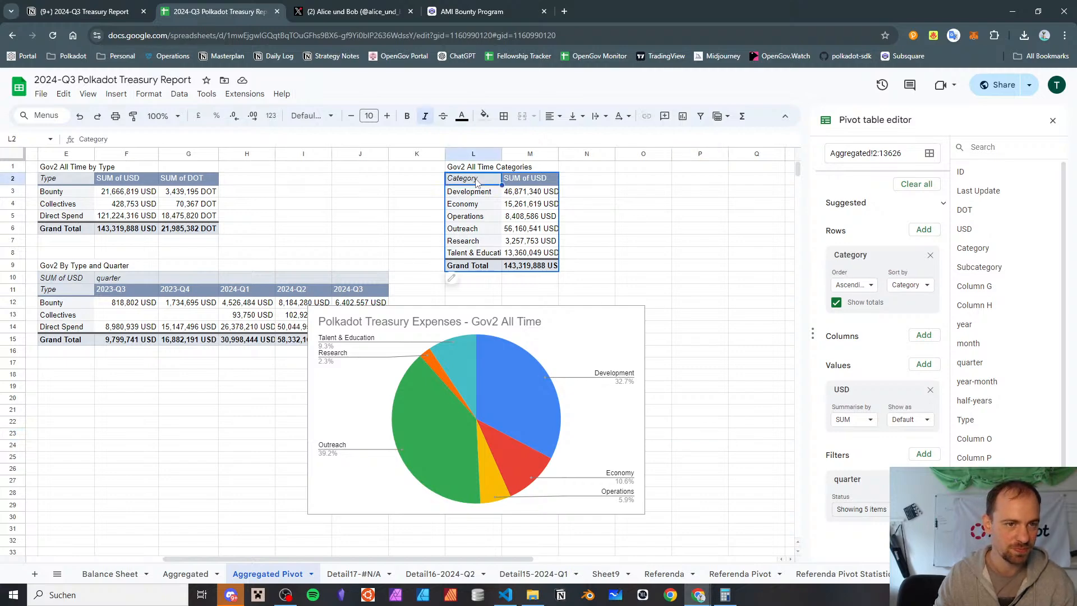
pyautogui.moveTo(611, 327); pyautogui.dragTo(594, 562)
pyautogui.scroll(-3, 503, 290)
pyautogui.scroll(5, 503, 291)
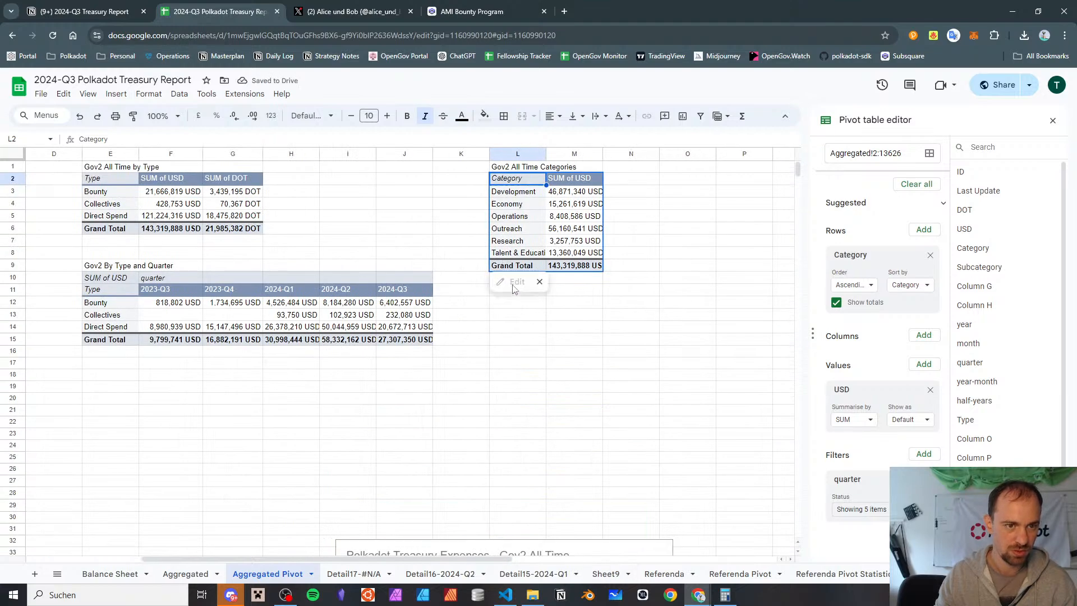
pyautogui.click(515, 305)
pyautogui.hotkey('ctrl', 'v')
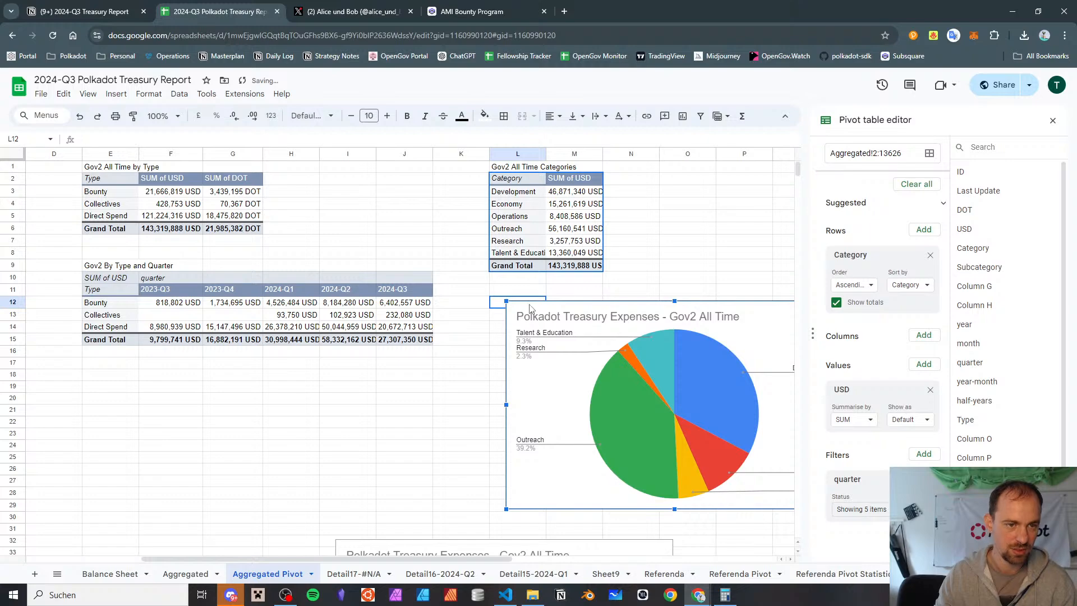
pyautogui.press('Delete')
pyautogui.scroll(-3, 553, 311)
pyautogui.scroll(3, 553, 312)
# Duplicate the Gov2 All Time Categories pivot table below the original, starting at cell L13
pyautogui.click(513, 184)
pyautogui.hotkey('ctrl', 'c')
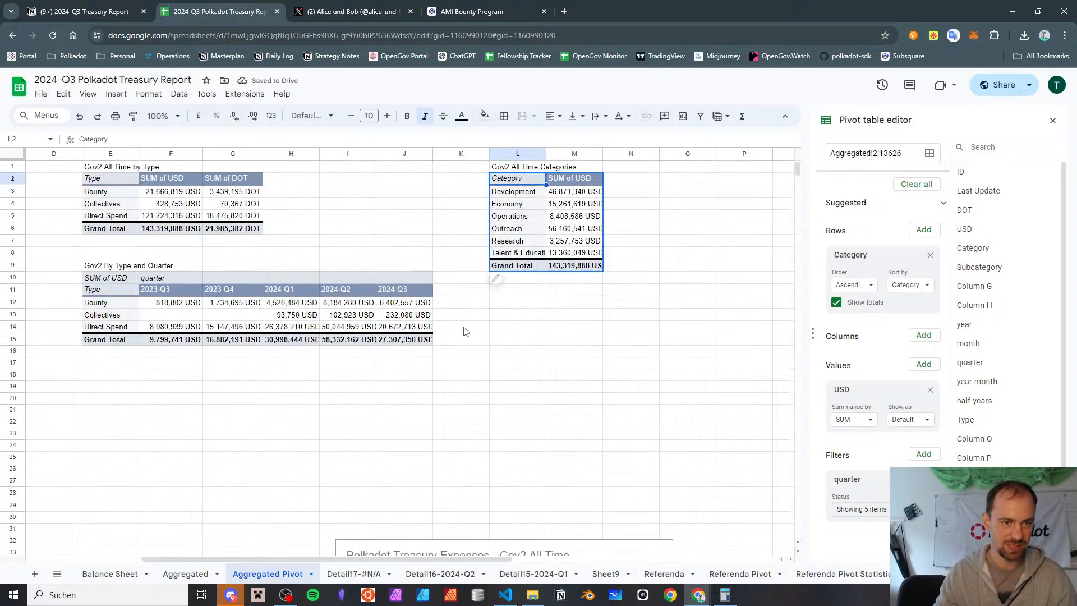
pyautogui.click(512, 315)
pyautogui.hotkey('ctrl', 'v')
# Label the duplicated pivot table "Categories by Quarter" in cell L12
pyautogui.click(512, 303)
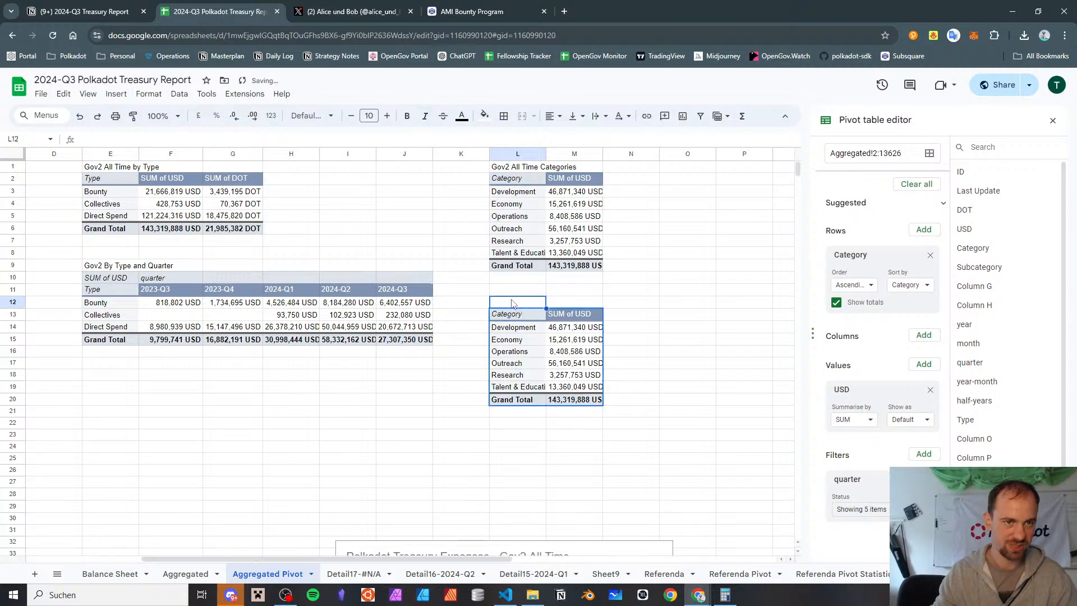
pyautogui.write('Gove')
pyautogui.press('BackSpace')
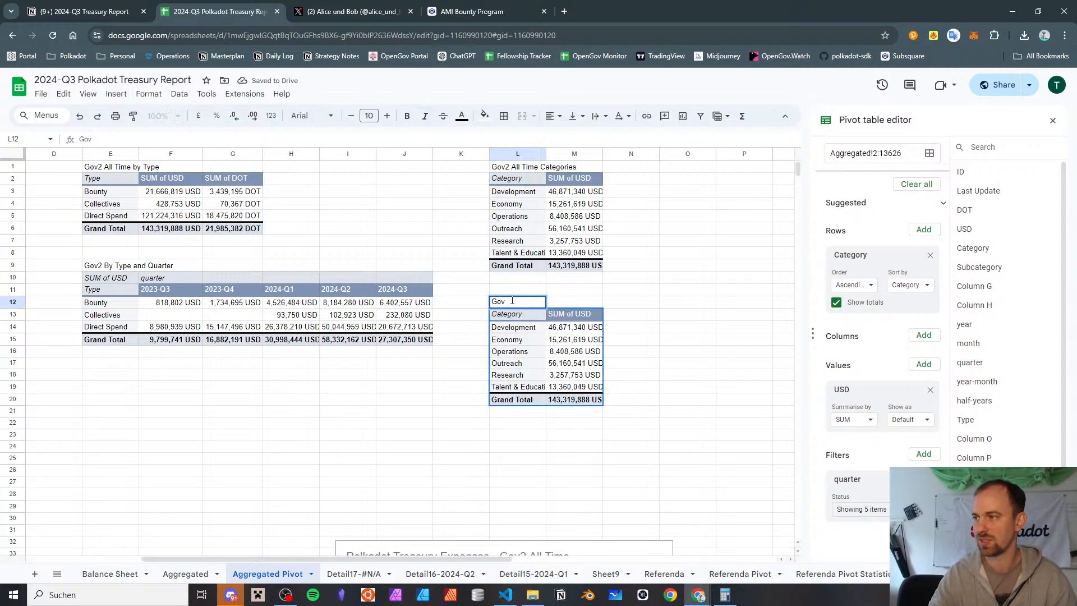
pyautogui.write('Categoriey')
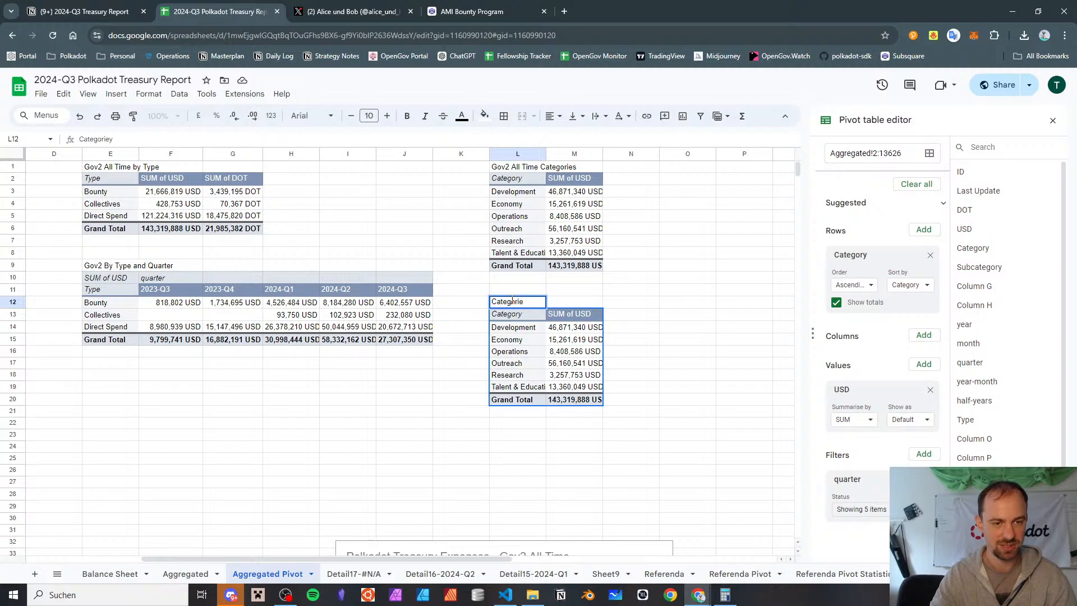
pyautogui.write(' by Quarter')
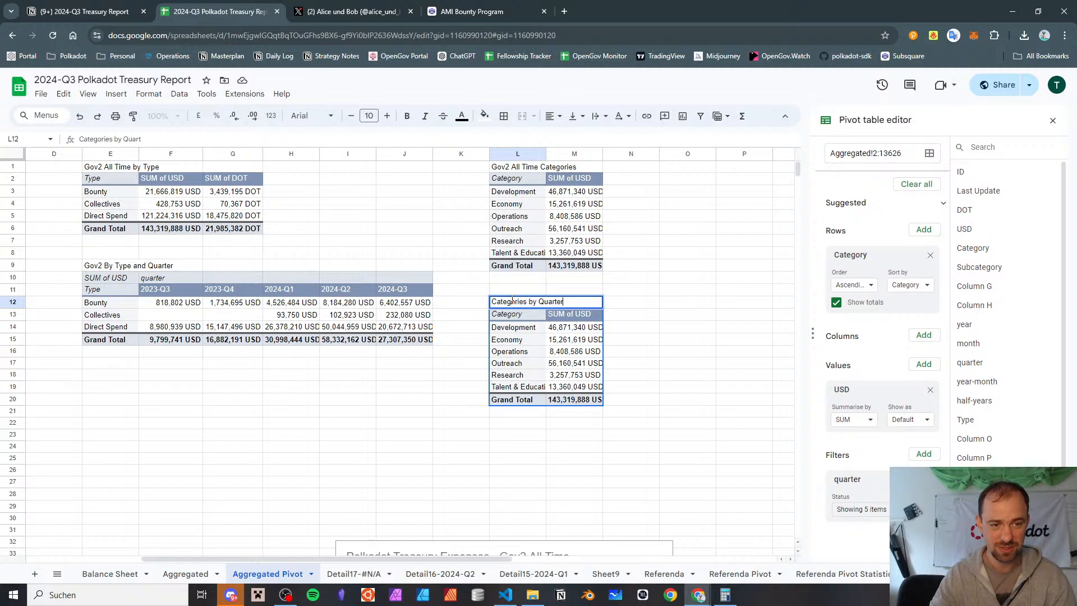
pyautogui.press('Return')
# Add the quarter field as columns to the Categories by Quarter pivot table
pyautogui.scroll(-3, 560, 325)
pyautogui.scroll(2, 561, 325)
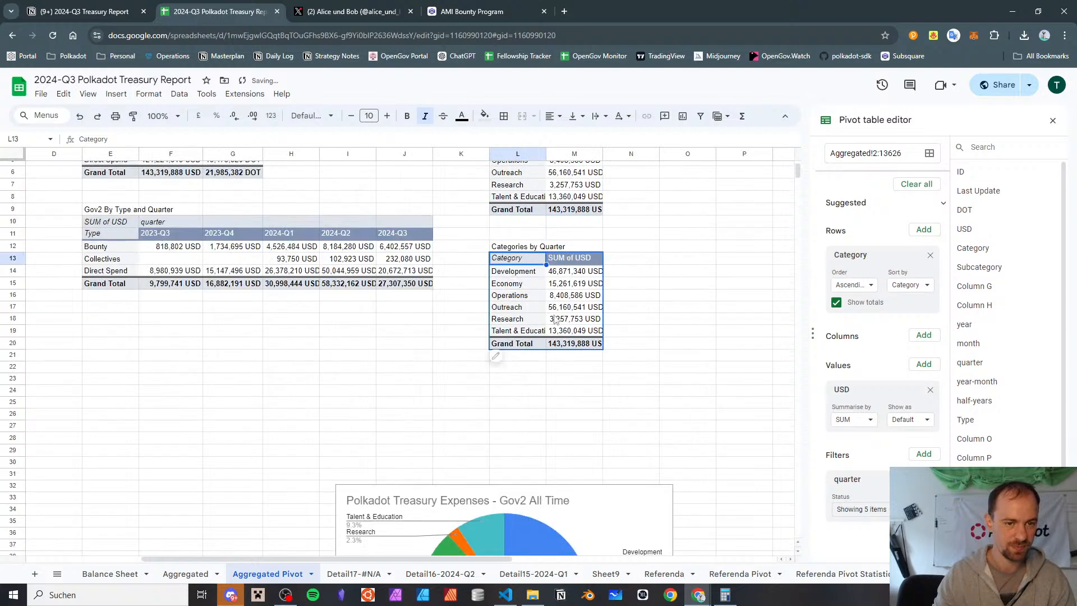
pyautogui.click(536, 274)
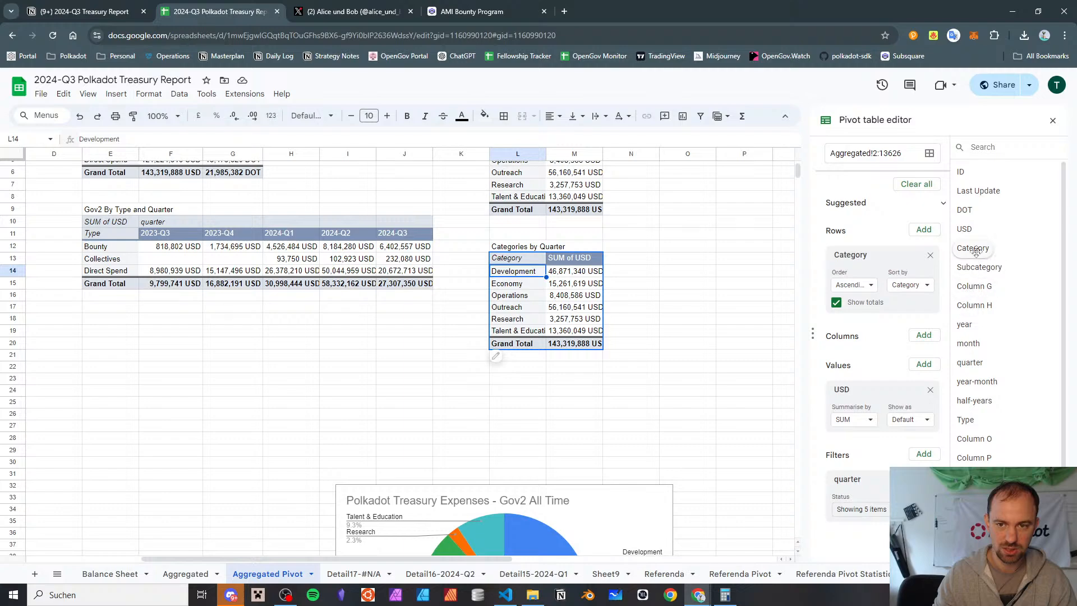
pyautogui.moveTo(964, 364); pyautogui.dragTo(833, 358)
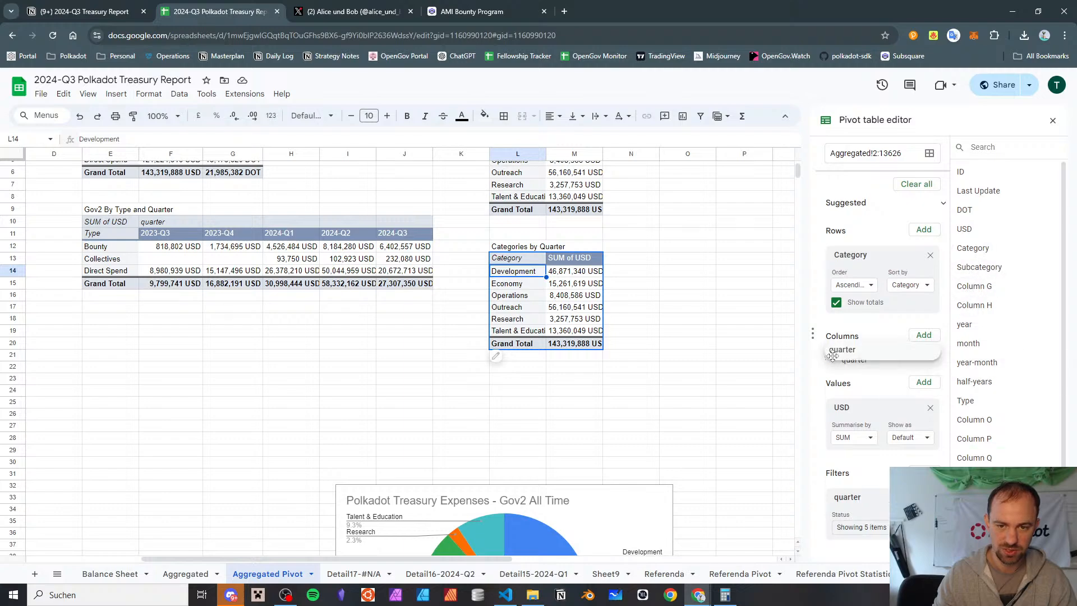
pyautogui.hscroll(3, 626, 392)
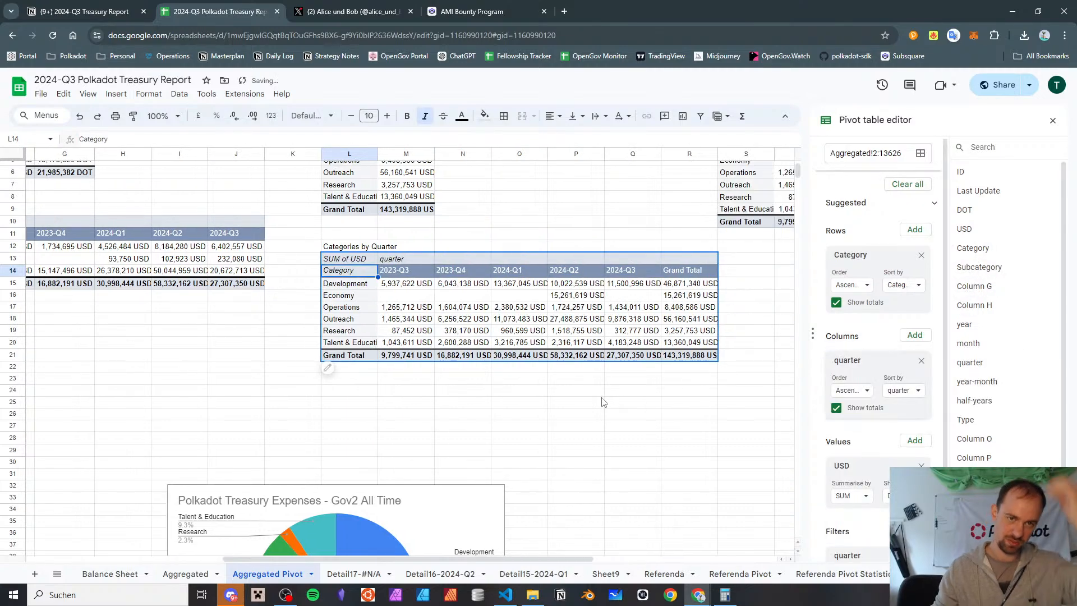
pyautogui.scroll(2, 603, 402)
pyautogui.hscroll(4, 632, 251)
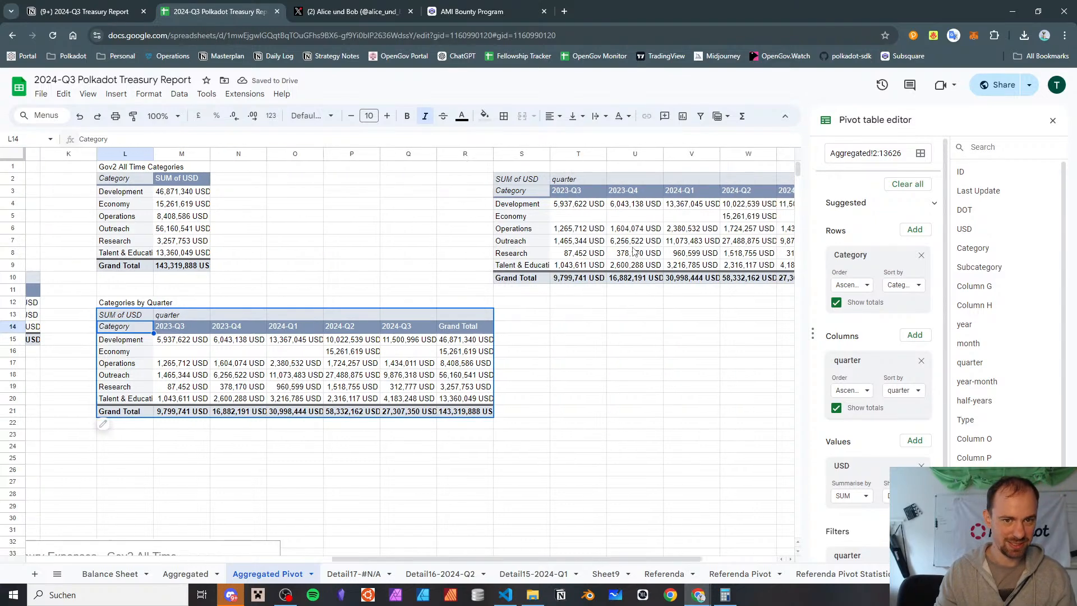
# Delete the redundant category-by-quarter pivot table at cell S2 and fit column P's width to its contents
pyautogui.click(538, 179)
pyautogui.press('Delete')
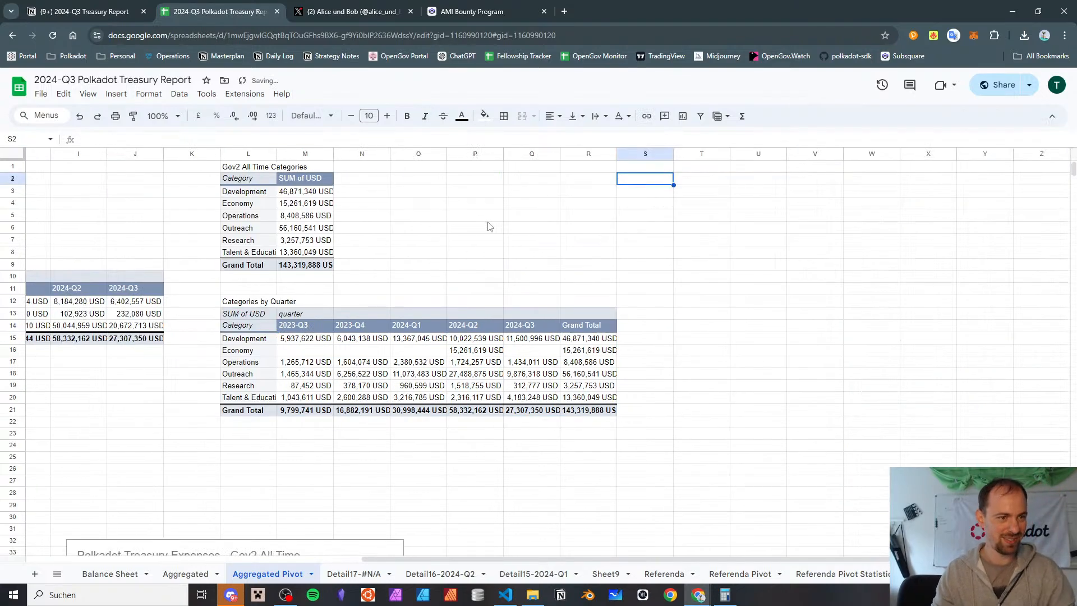
pyautogui.scroll(-2, 464, 248)
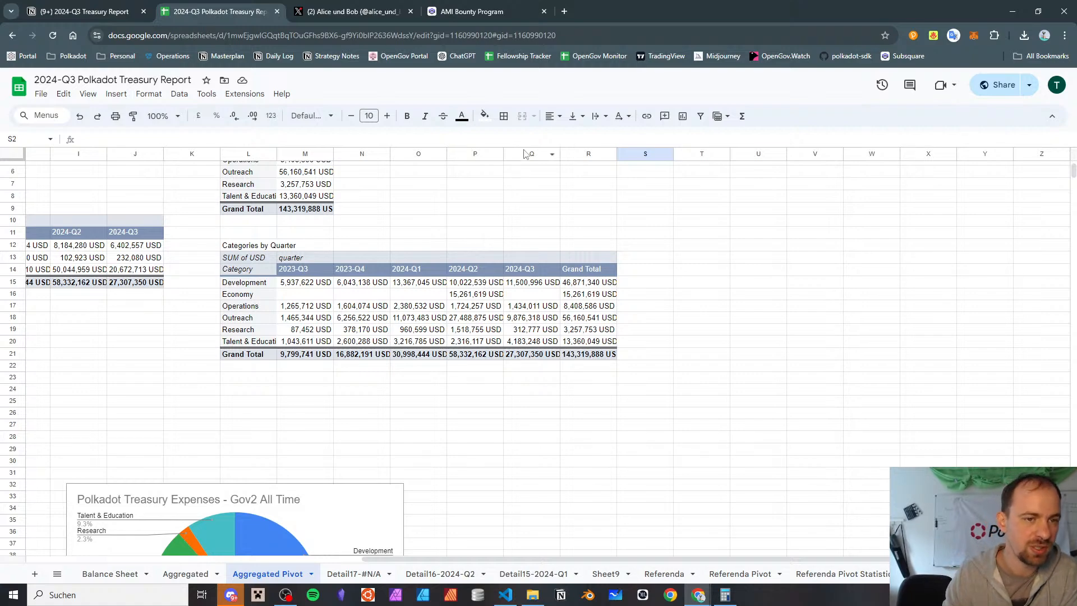
pyautogui.doubleClick(503, 154)
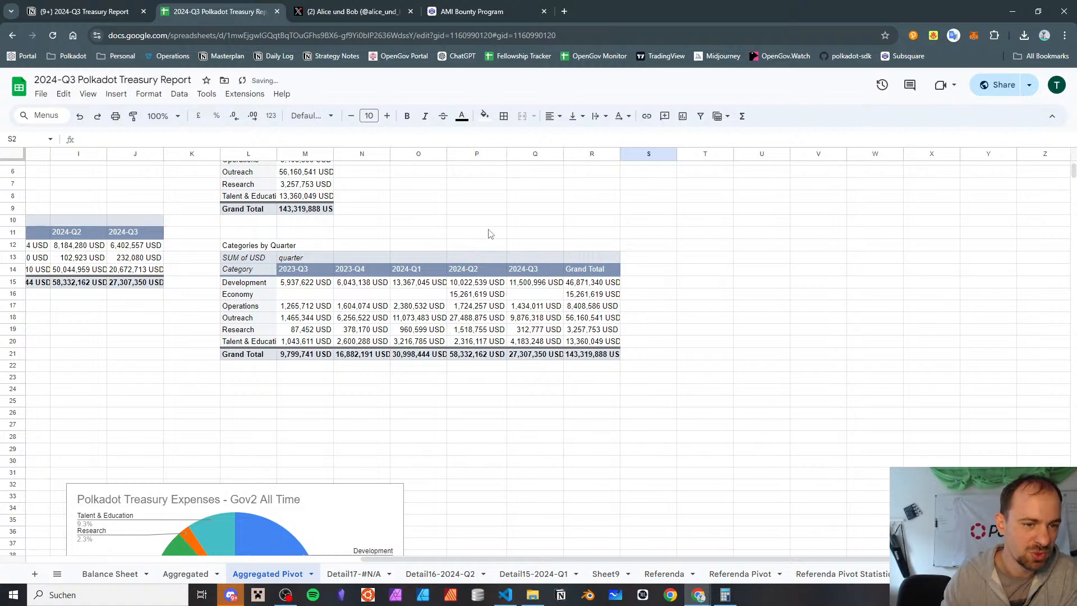
# Examine the quarterly spending in the Categories by Quarter table for Operations, Outreach, Research, Talent & Education and Economy
pyautogui.click(487, 297)
pyautogui.press('Down')
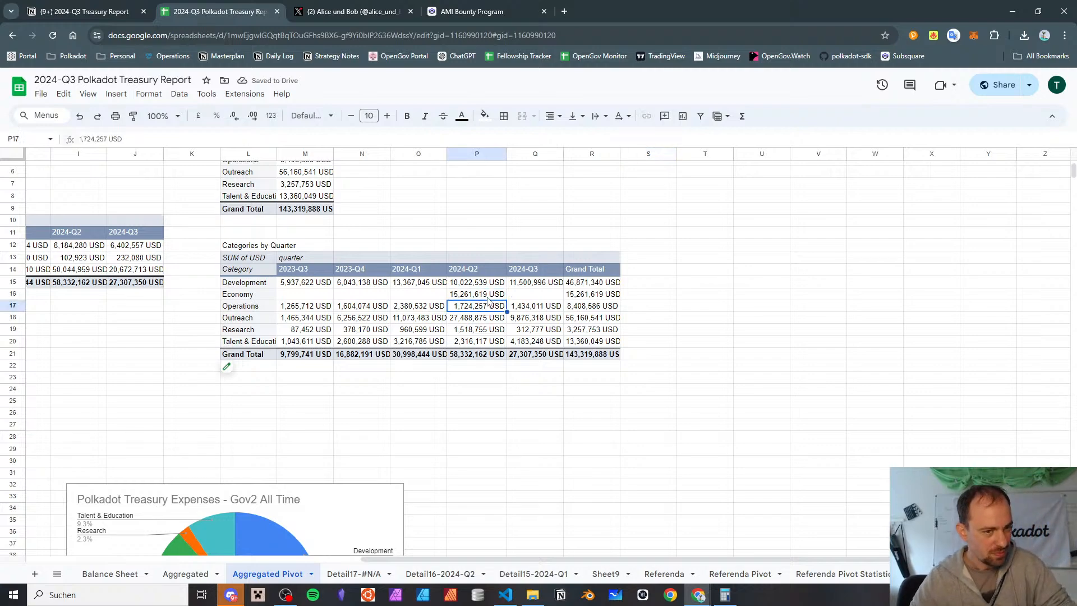
pyautogui.press('Left')
pyautogui.press('Left')
pyautogui.press('Left')
pyautogui.press('Left')
pyautogui.press('Right')
pyautogui.press('Right')
pyautogui.press('Right')
pyautogui.press('Right')
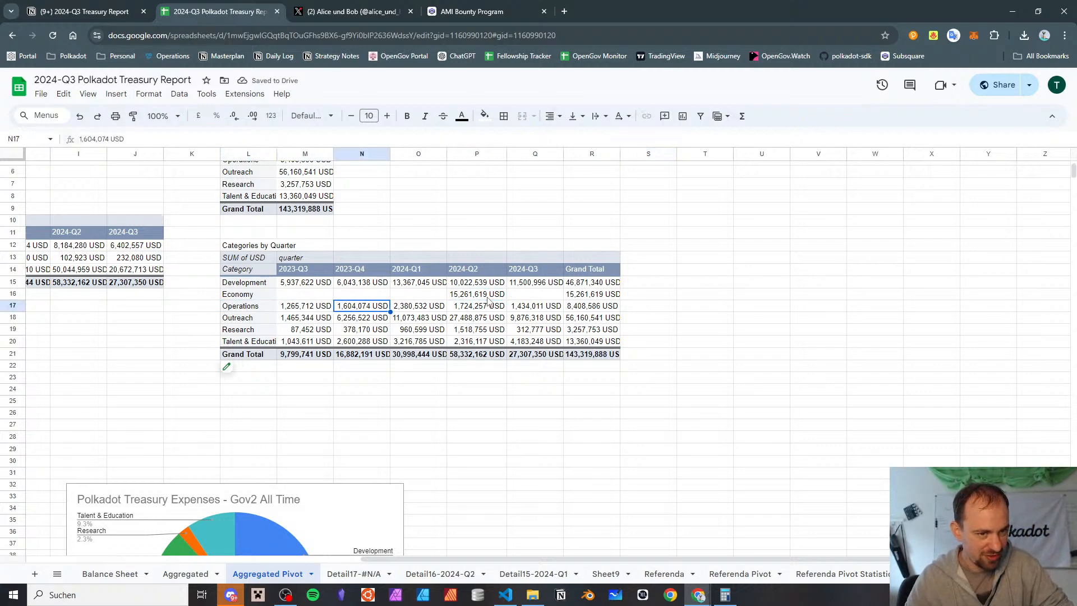
pyautogui.press('Down')
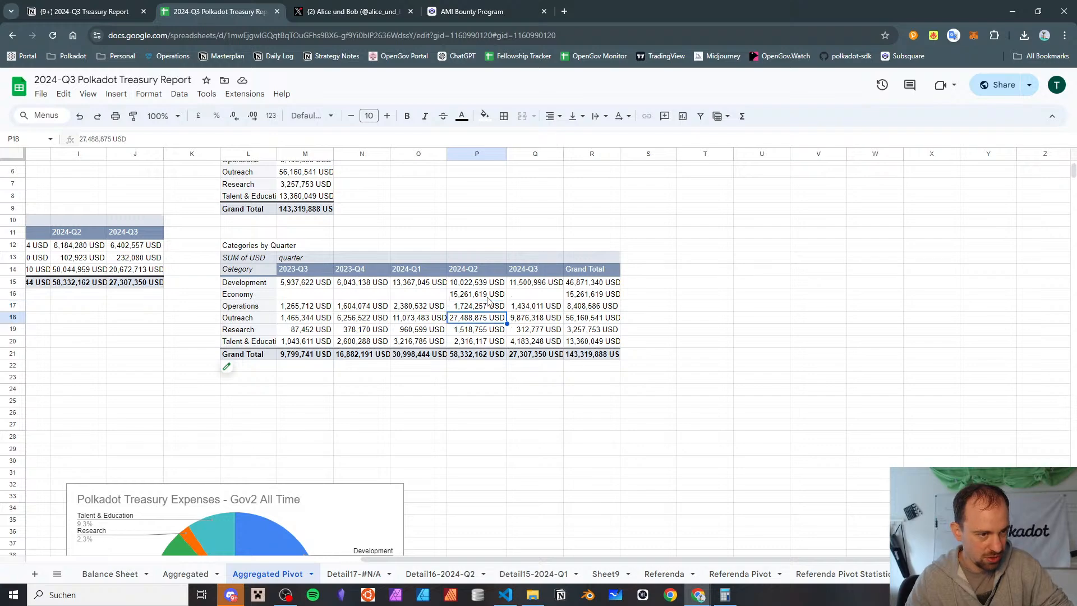
pyautogui.press('Left')
pyautogui.press('Left')
pyautogui.press('Left')
pyautogui.press('Left')
pyautogui.press('Right')
pyautogui.press('Right')
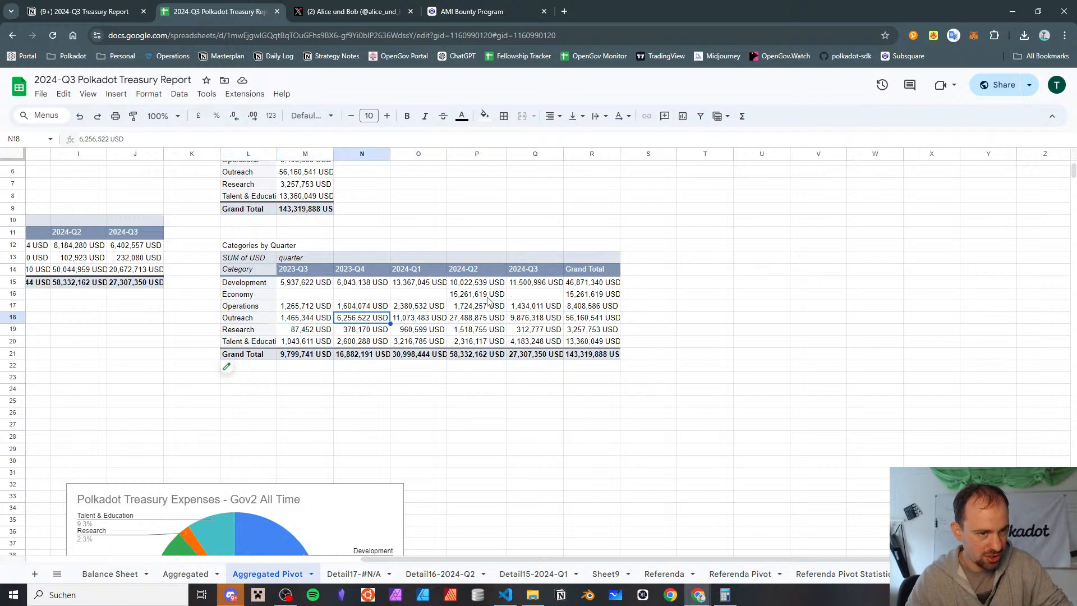
pyautogui.press('Right')
pyautogui.press('Right')
pyautogui.press('Left')
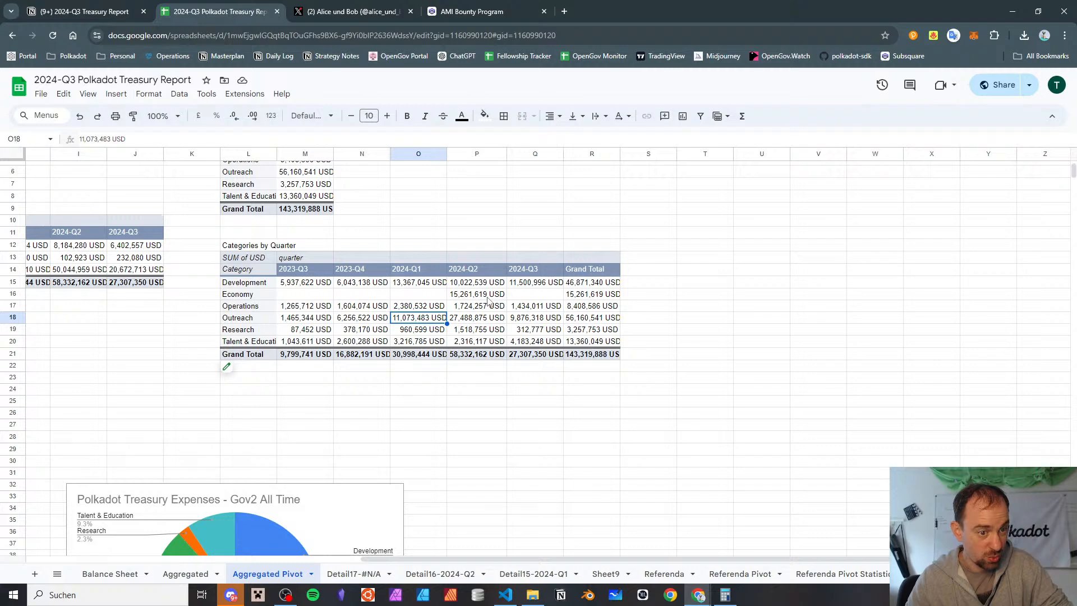
pyautogui.press('Right')
pyautogui.press('Right')
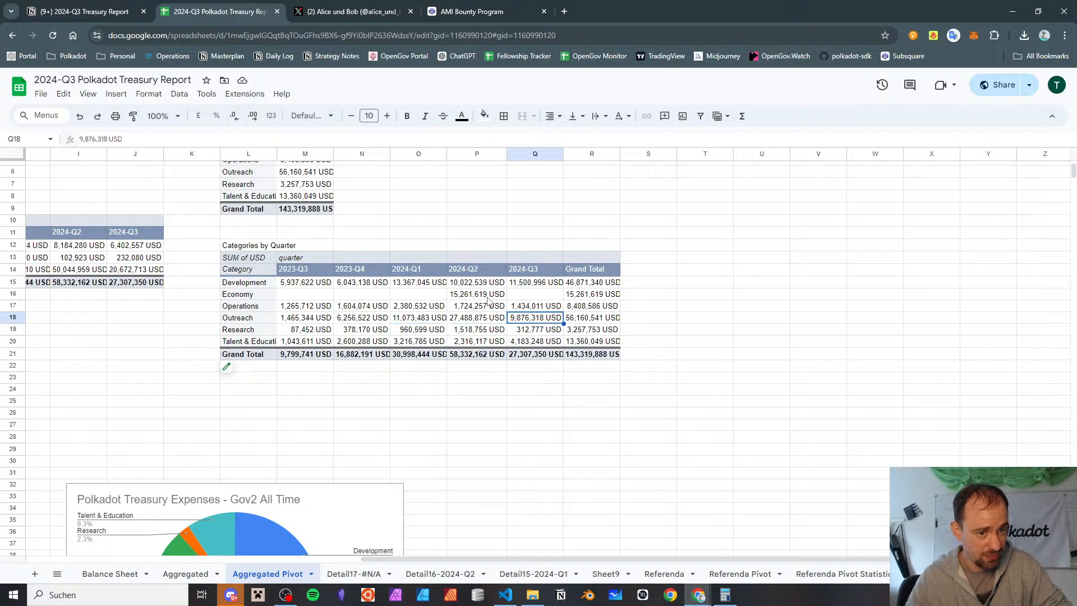
pyautogui.press('Down')
pyautogui.press('Left')
pyautogui.press('Left')
pyautogui.press('Left')
pyautogui.press('Left')
pyautogui.press('Right')
pyautogui.press('Right')
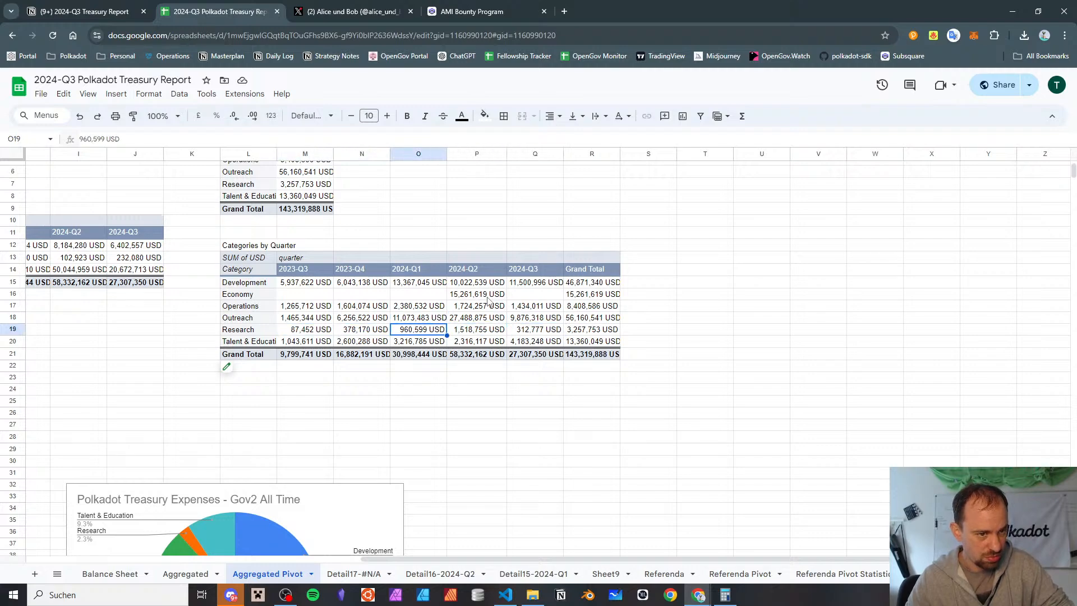
pyautogui.press('Down')
pyautogui.press('Left')
pyautogui.press('Left')
pyautogui.press('Right')
pyautogui.press('Right')
pyautogui.press('Right')
pyautogui.press('Right')
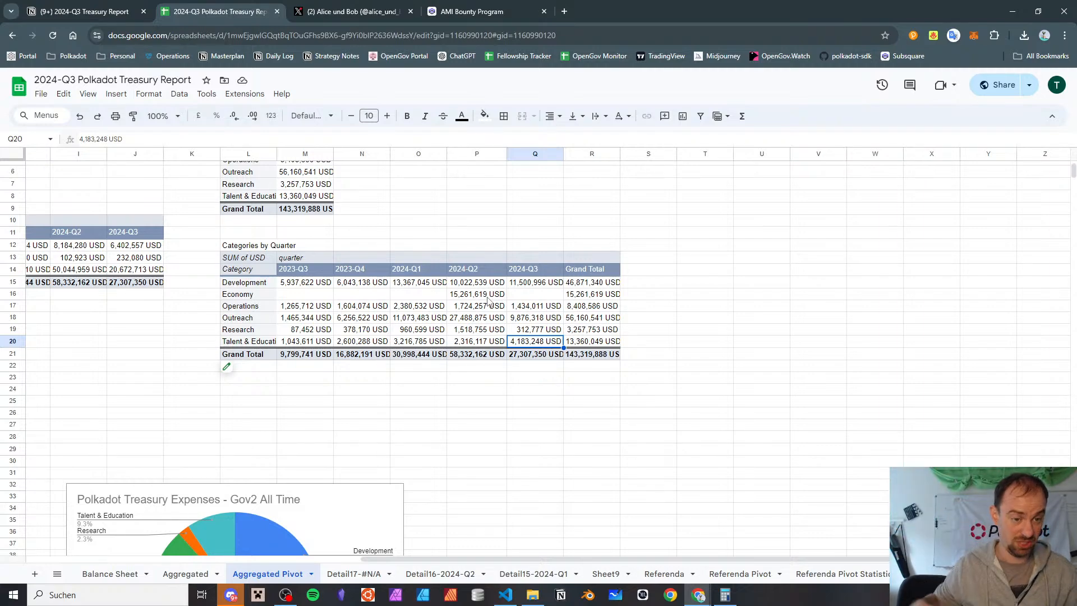
pyautogui.scroll(-1, 589, 421)
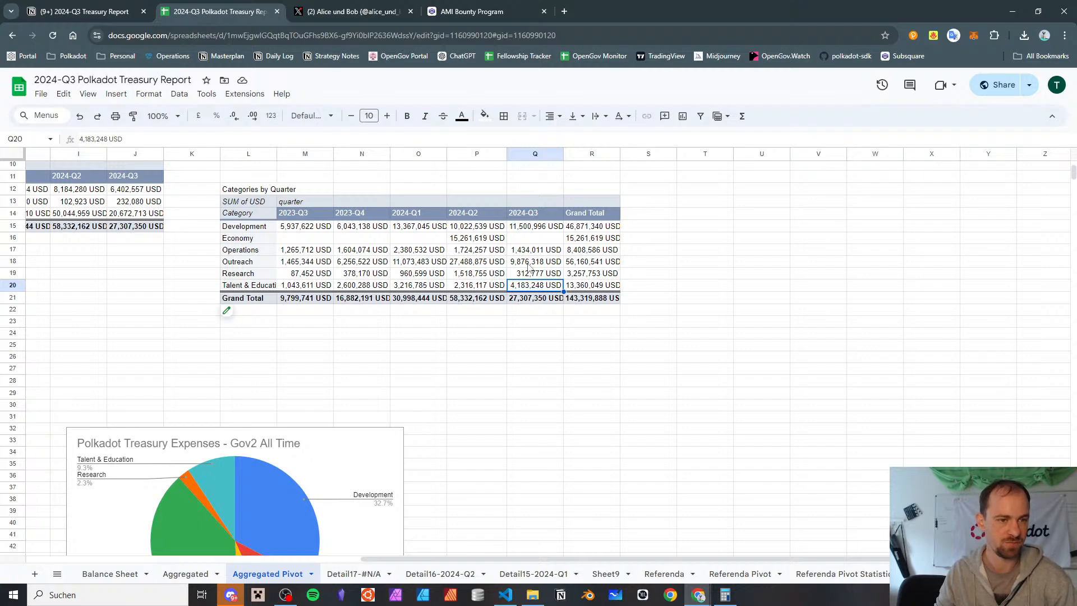
pyautogui.click(486, 241)
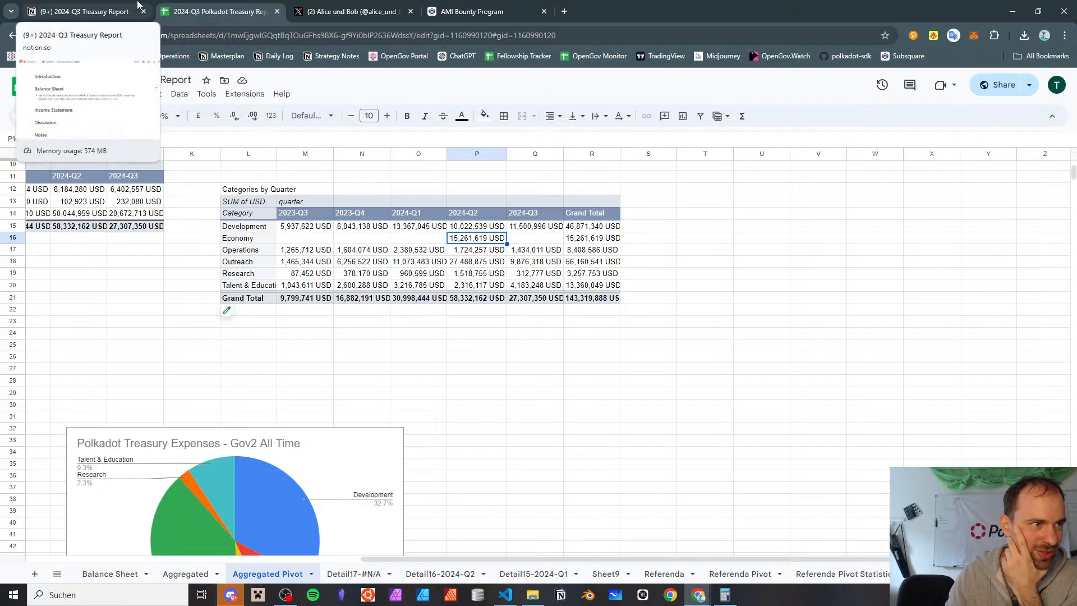
# Switch to the Notion report and add the Income Statement note "2m DOT stimulus into DEXes significant part of Q2 spending"
pyautogui.click(70, 6)
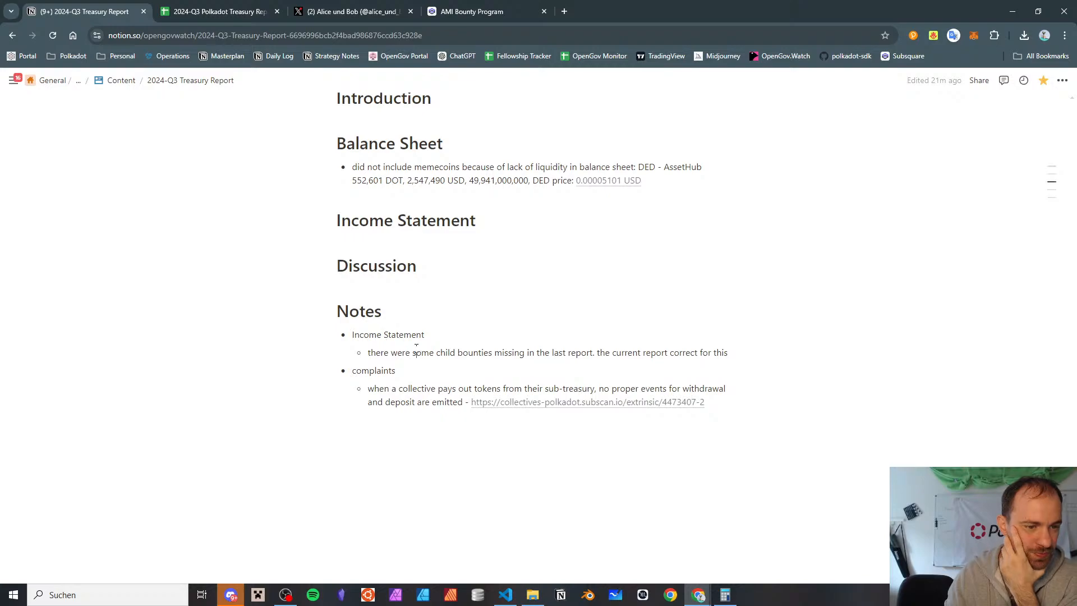
pyautogui.click(416, 352)
pyautogui.press('End')
pyautogui.press('Return')
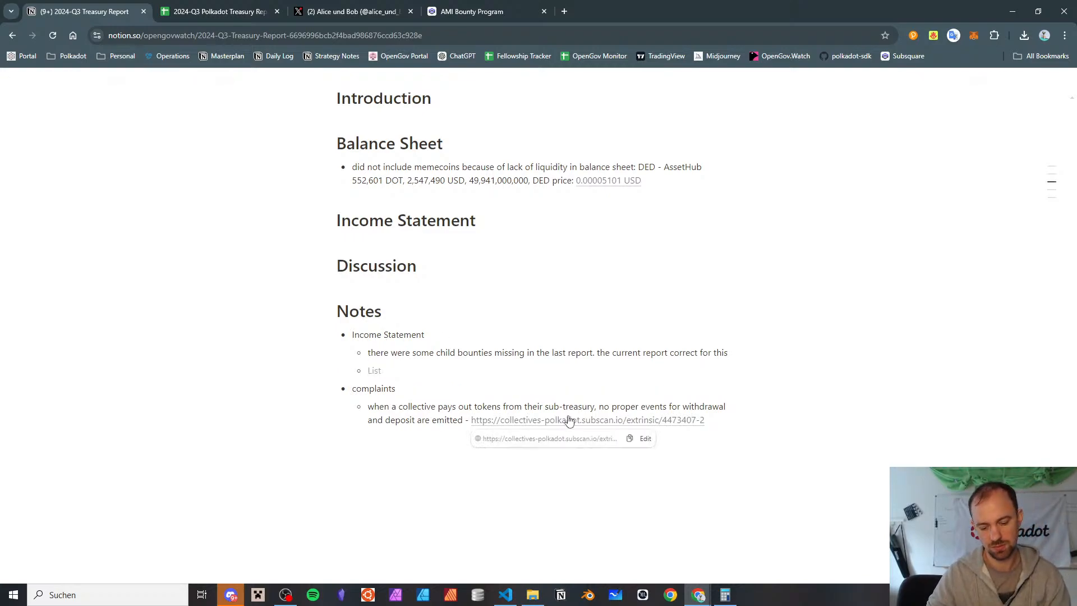
pyautogui.write('2m DOT stil')
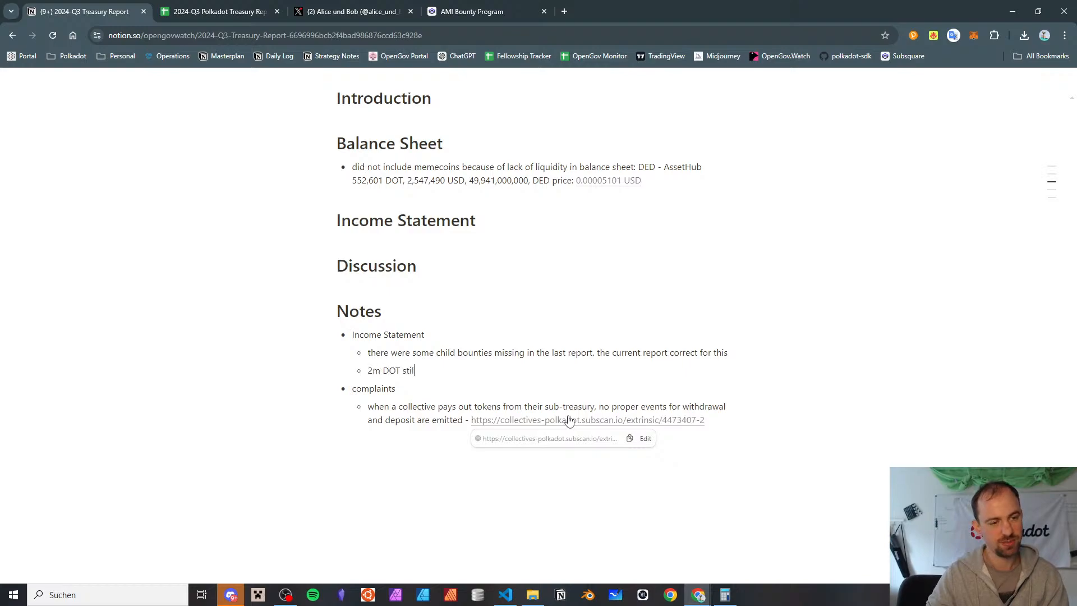
pyautogui.press('BackSpace')
pyautogui.write('mulus into DEXes significan')
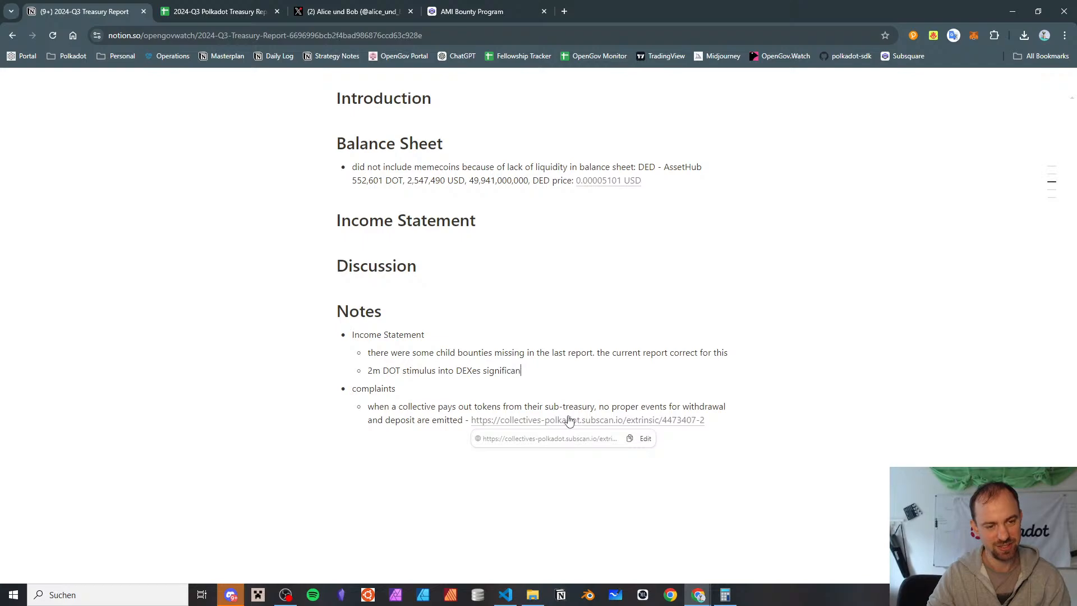
pyautogui.write('t part of Q2 spending')
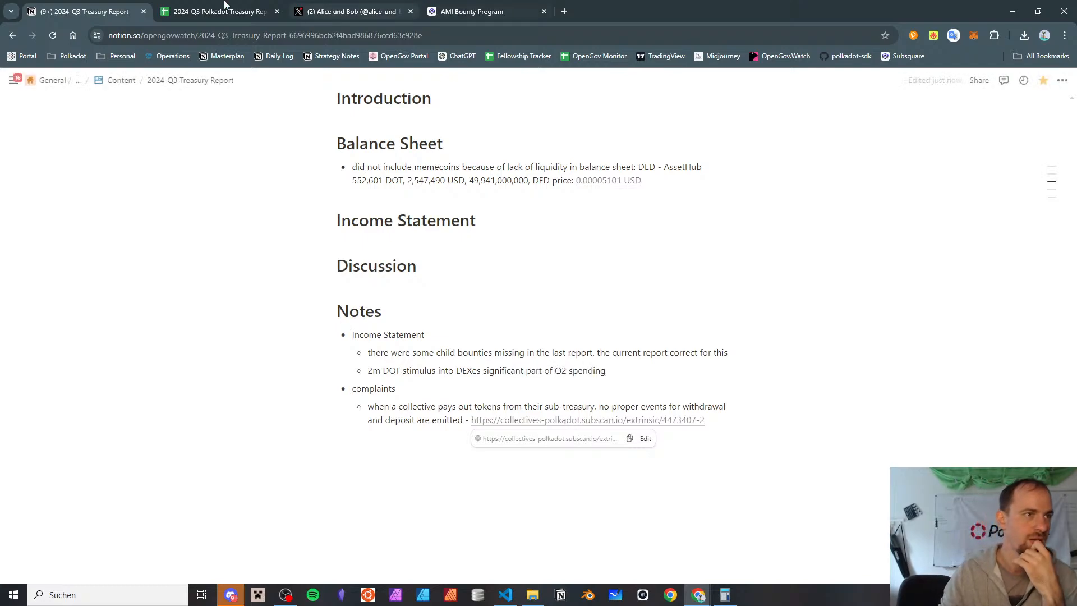
# Check the quarterly category table in Google Sheets and add the Notion note "development, operations fairly stable over time"
pyautogui.click(193, 8)
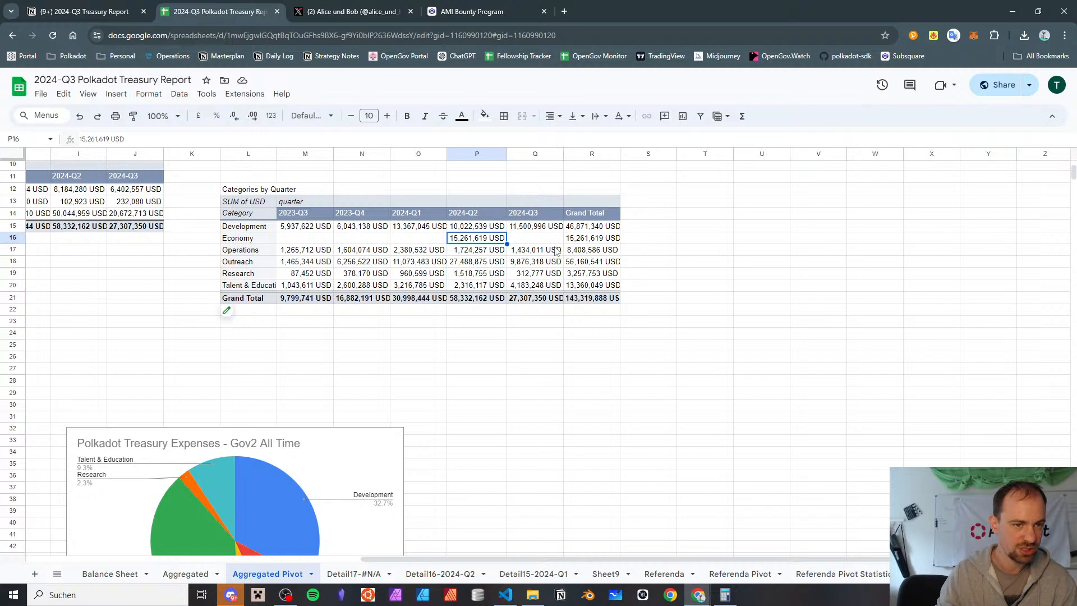
pyautogui.hotkey('ctrl', 'shift', 'Tab')
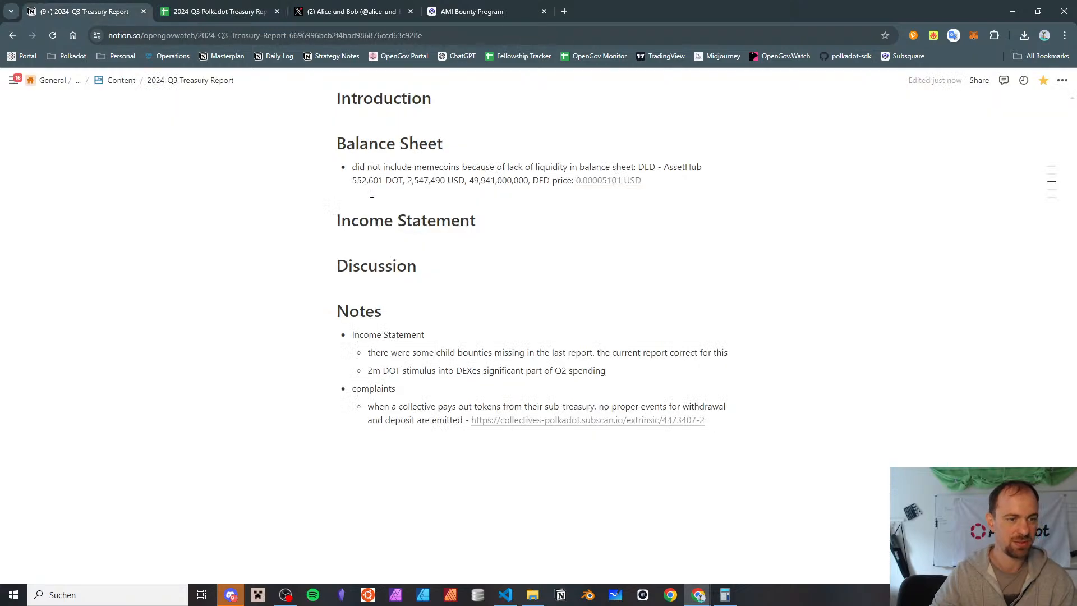
pyautogui.press('Return')
pyautogui.write('development, operations fairly stable')
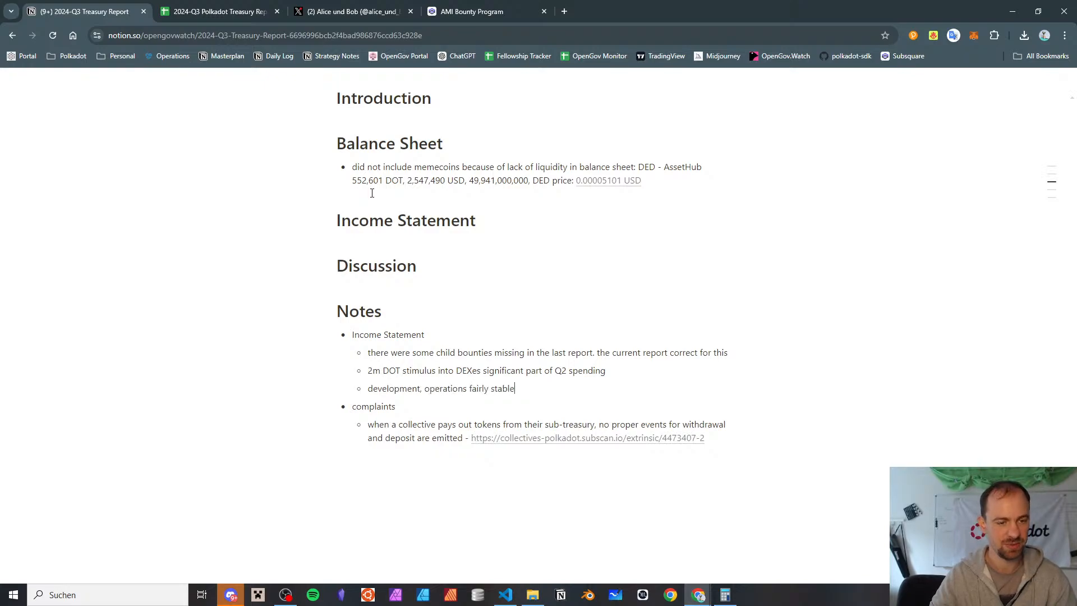
pyautogui.write(' over time')
# Add another Income Statement note reading "Marketing went down in Q3", checking it against the quarterly category table in Google Sheets
pyautogui.press('Return')
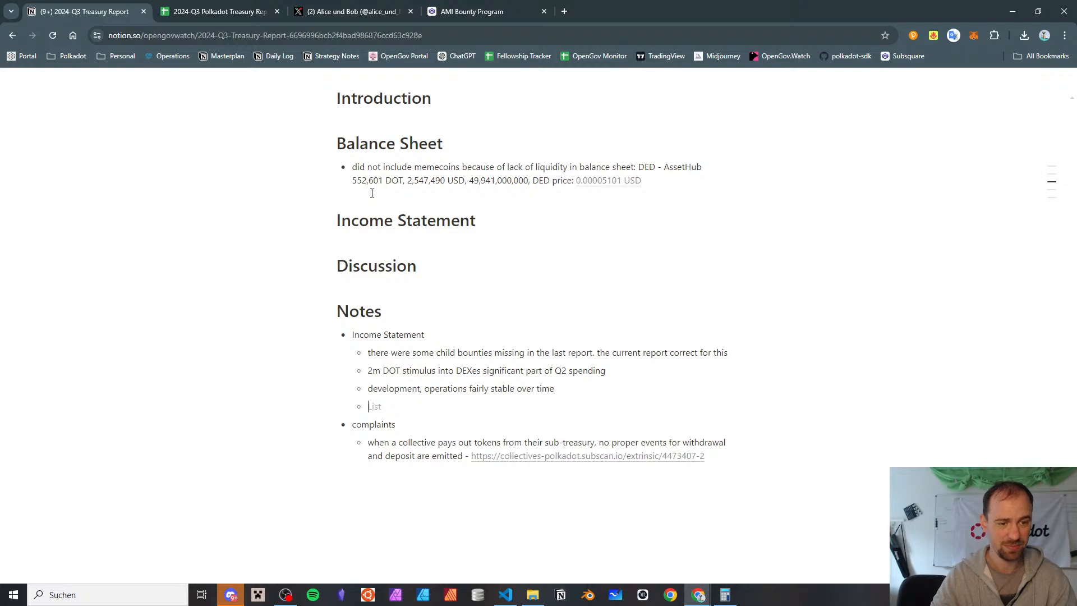
pyautogui.write('Marketing wen')
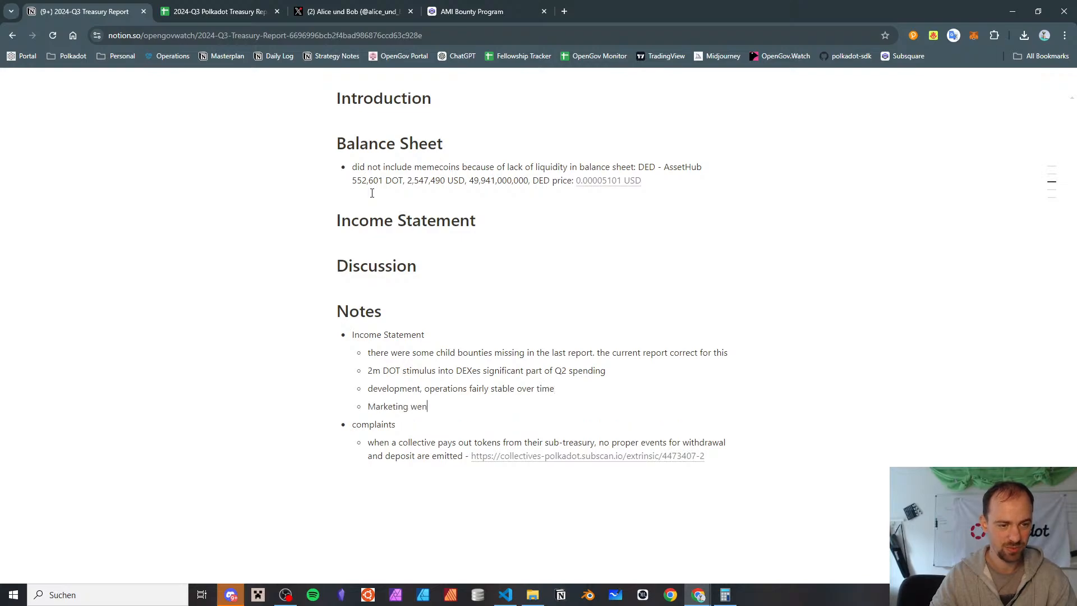
pyautogui.write('t down in Q3')
pyautogui.click(258, 11)
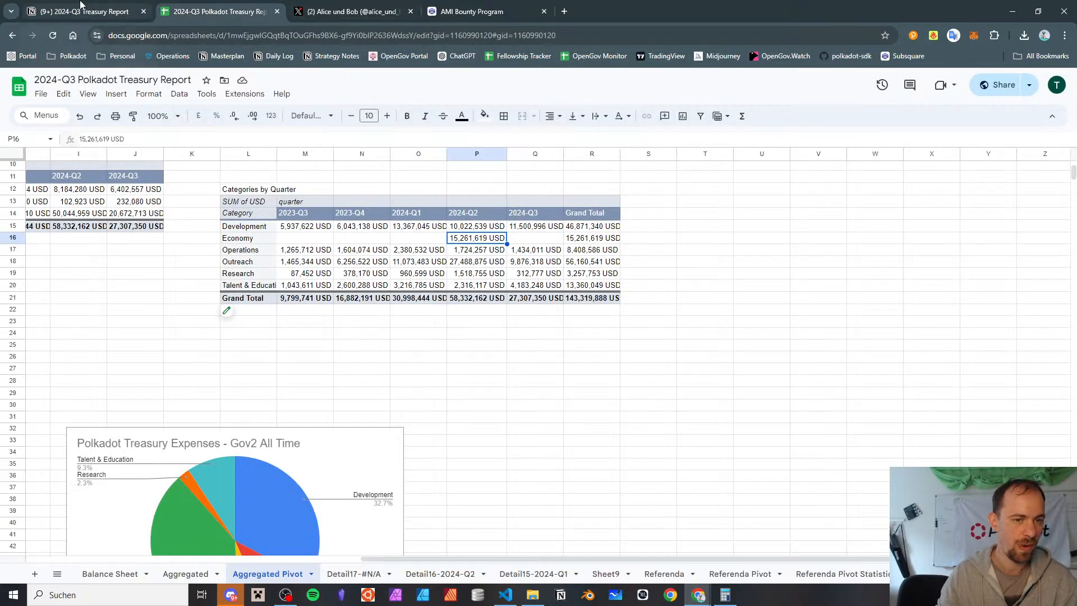
pyautogui.click(80, 8)
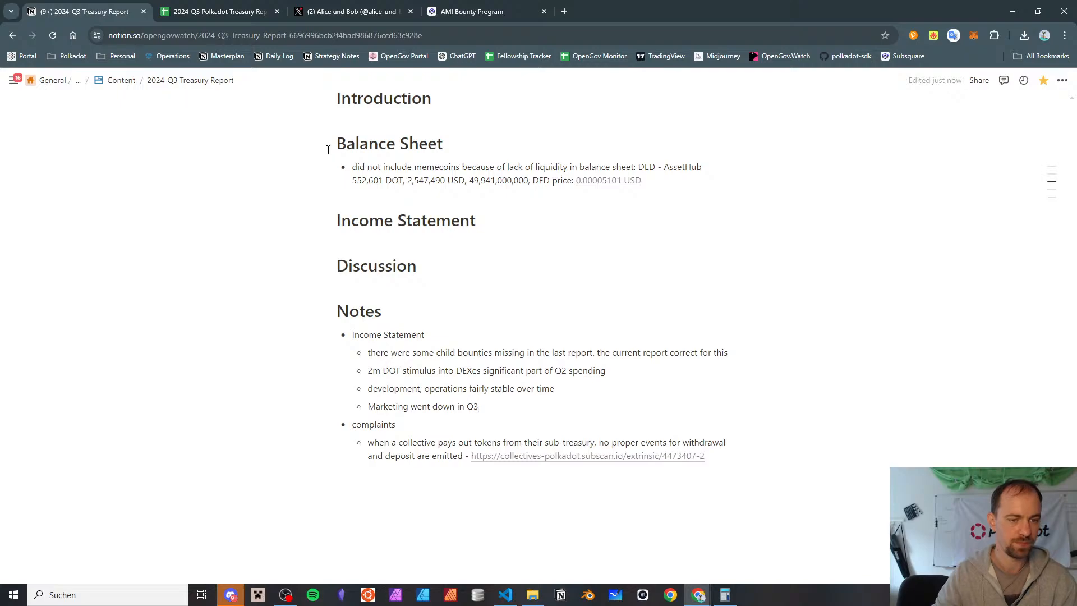
# Replace "Marketing" with "Outreach and Research" in the Income Statement note about spending that went down in Q3
pyautogui.hotkey('shift', 'Right')
pyautogui.hotkey('shift', 'Right')
pyautogui.hotkey('shift', 'Right')
pyautogui.hotkey('shift', 'Right')
pyautogui.hotkey('shift', 'Right')
pyautogui.hotkey('shift', 'Right')
pyautogui.hotkey('shift', 'Right')
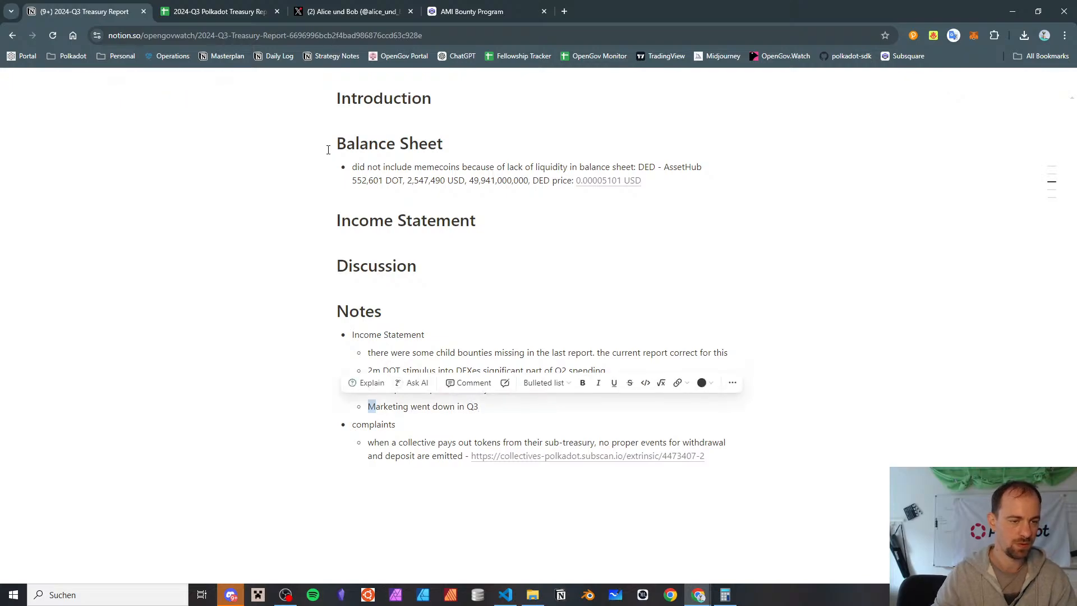
pyautogui.write('Outreach and R')
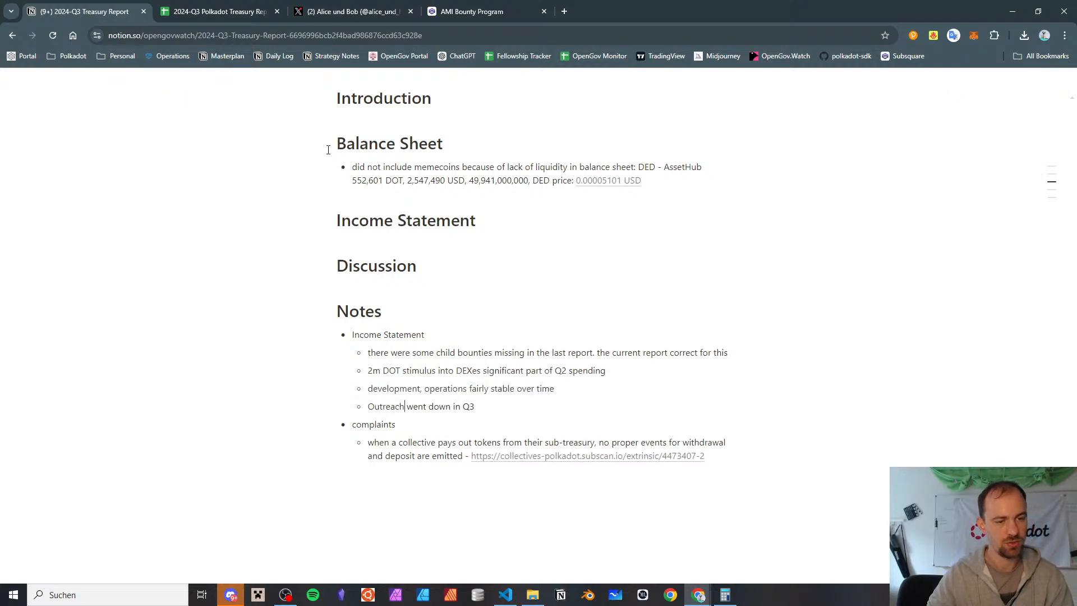
pyautogui.write('esearch')
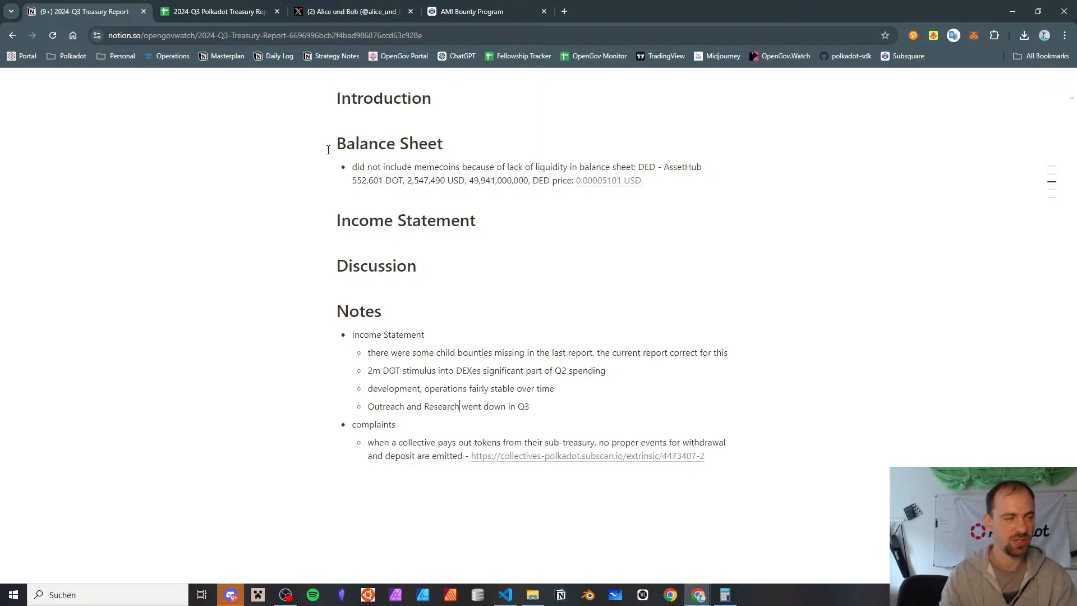
# Check the quarterly category table in Google Sheets and add the Notion note "Talent & Education is up" under Income Statement
pyautogui.click(230, 5)
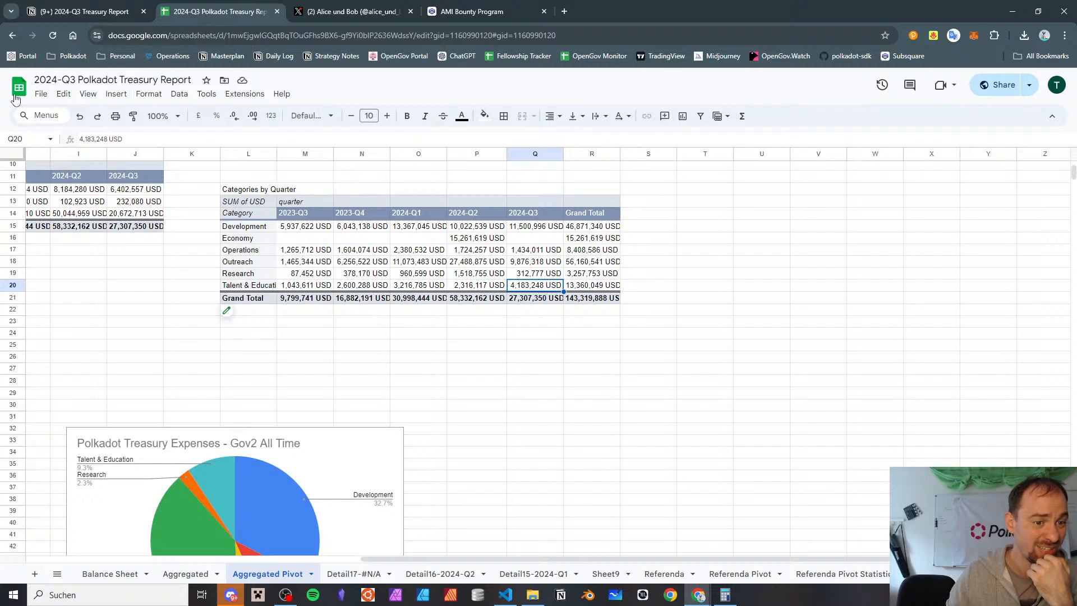
pyautogui.click(85, 11)
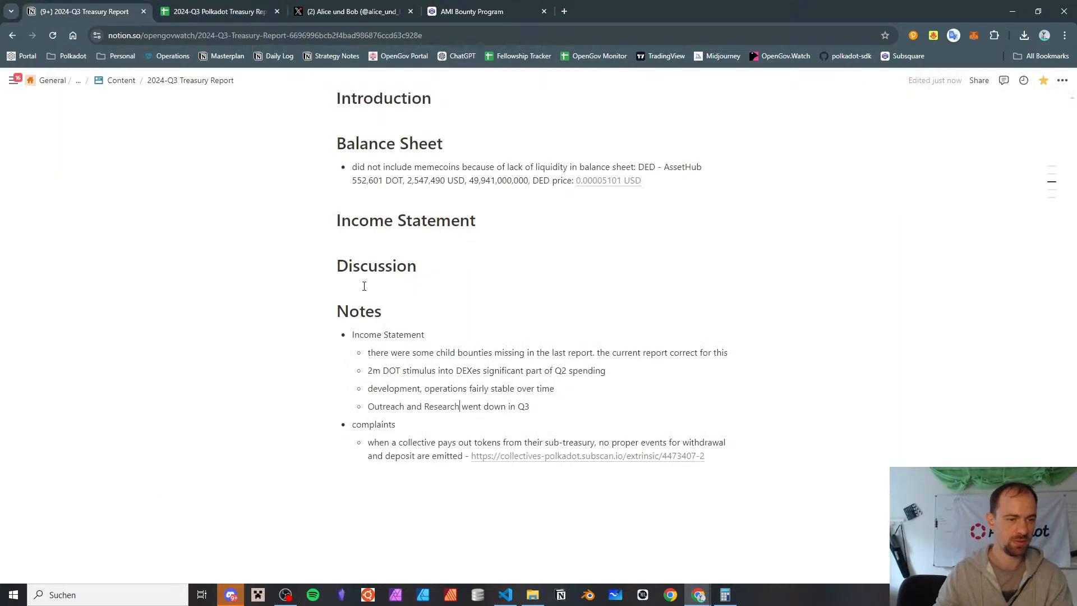
pyautogui.press('End')
pyautogui.press('Return')
pyautogui.write('Talent & Educatio')
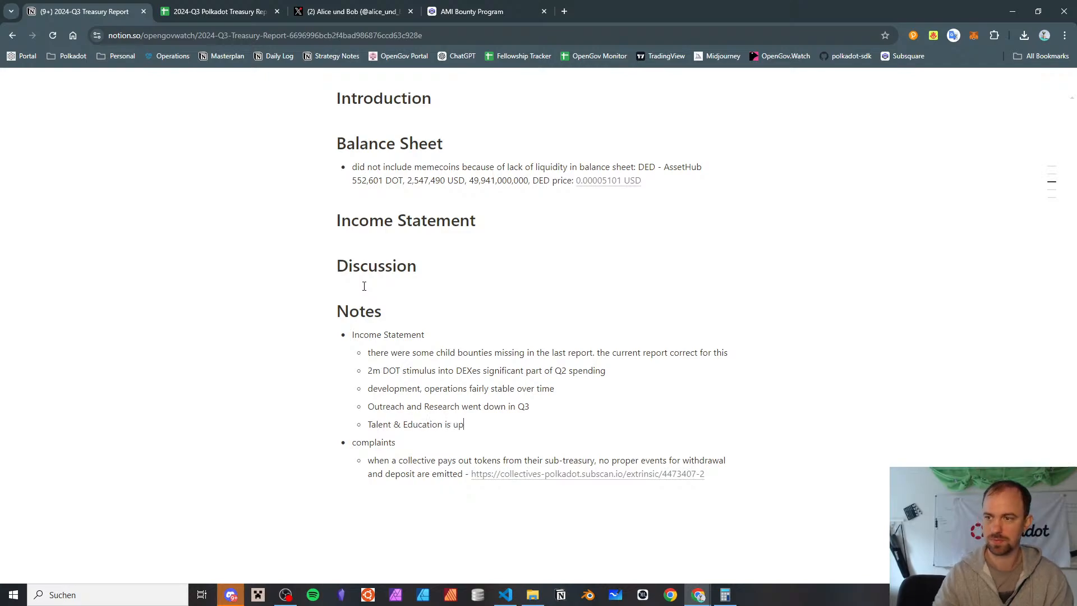
pyautogui.write('n is up')
pyautogui.hotkey('ctrl', 'Tab')
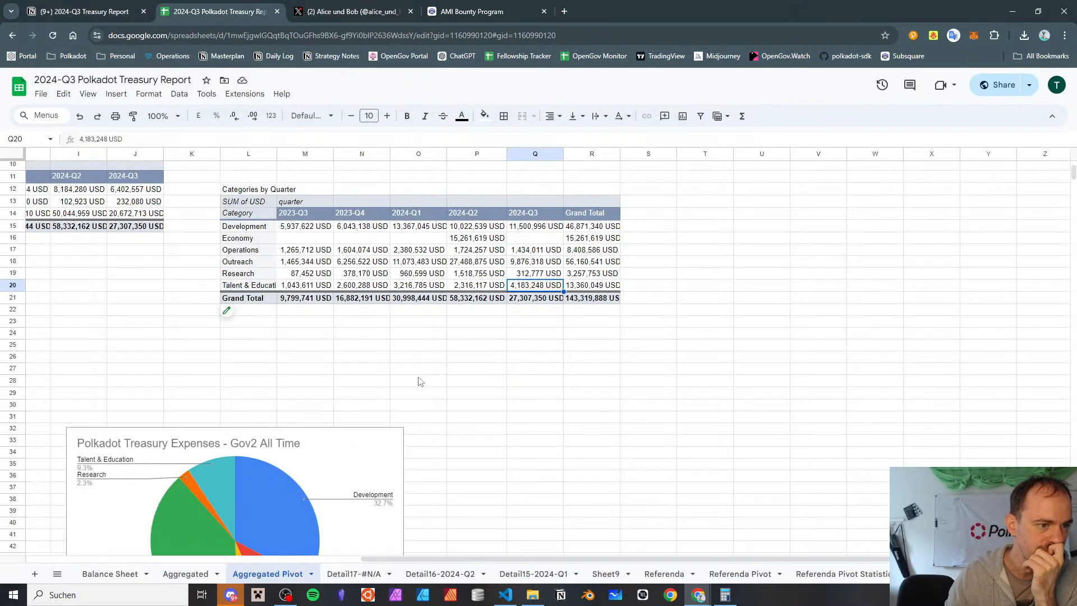
pyautogui.hscroll(-5, 403, 352)
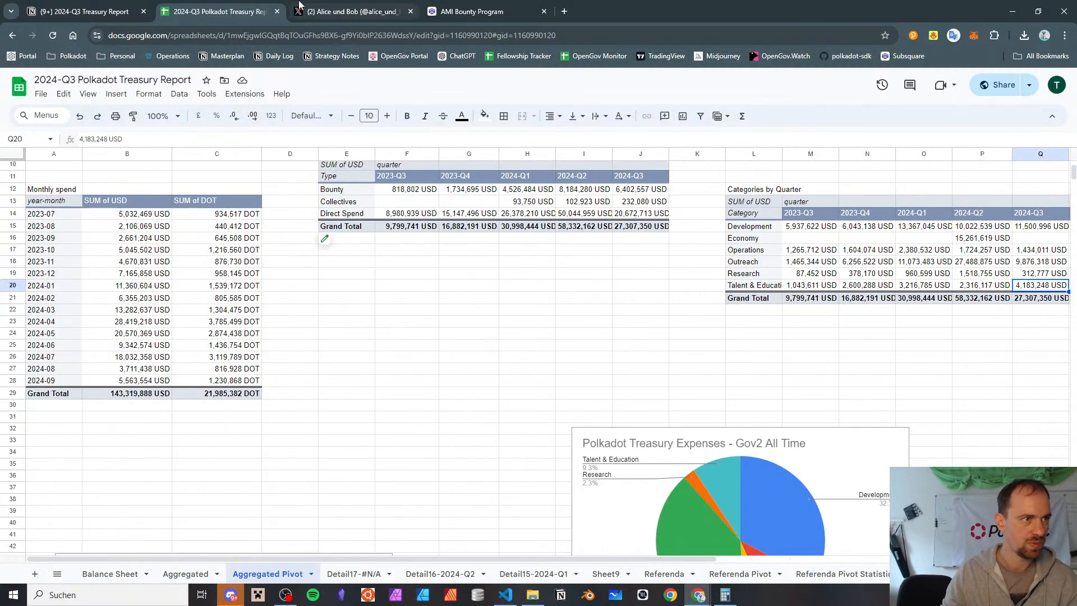
pyautogui.hotkey('ctrl', 'shift', 'Tab')
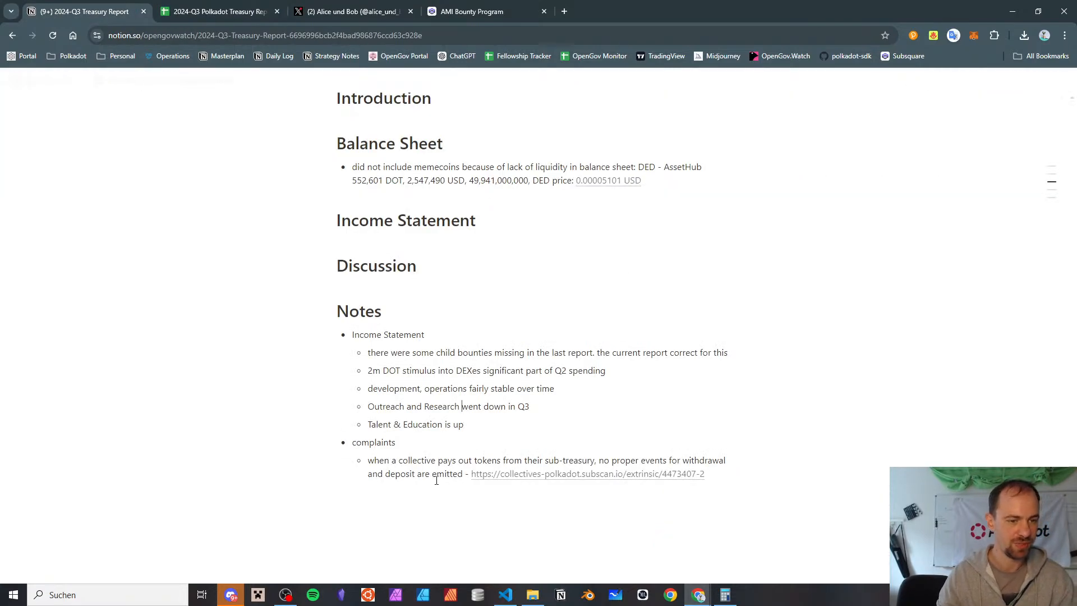
# Move the note "2m DOT stimulus into DEXes significant part of Q2 spending" to the end of the Income Statement list
pyautogui.press('Return')
pyautogui.press('BackSpace')
pyautogui.press('BackSpace')
pyautogui.press('Up')
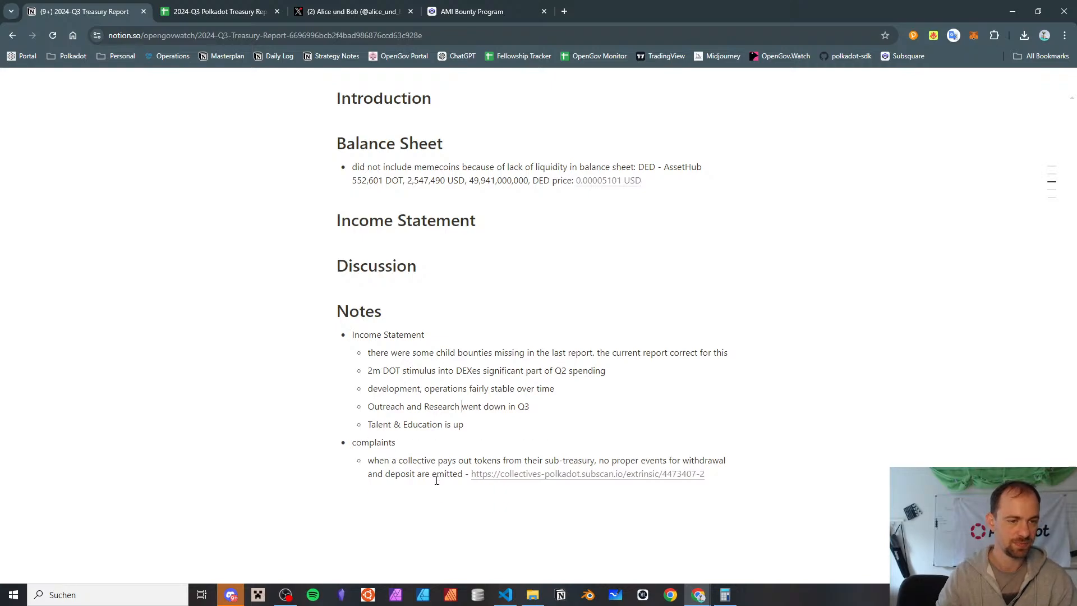
pyautogui.hotkey('ctrl', 'a')
pyautogui.press('BackSpace')
pyautogui.press('BackSpace')
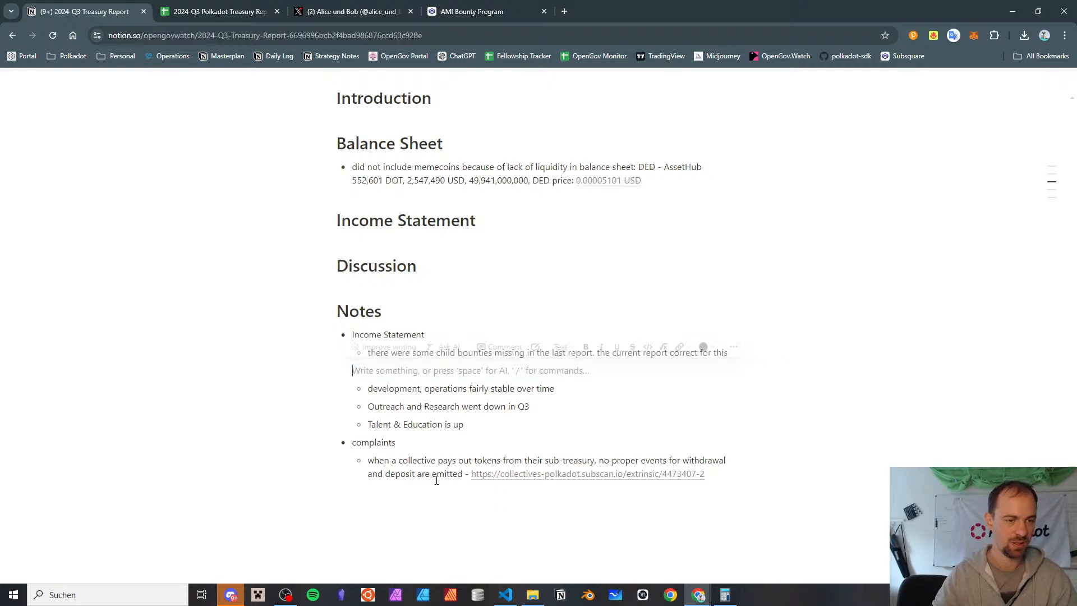
pyautogui.press('BackSpace')
pyautogui.press('Down')
pyautogui.hotkey('ctrl', 'z')
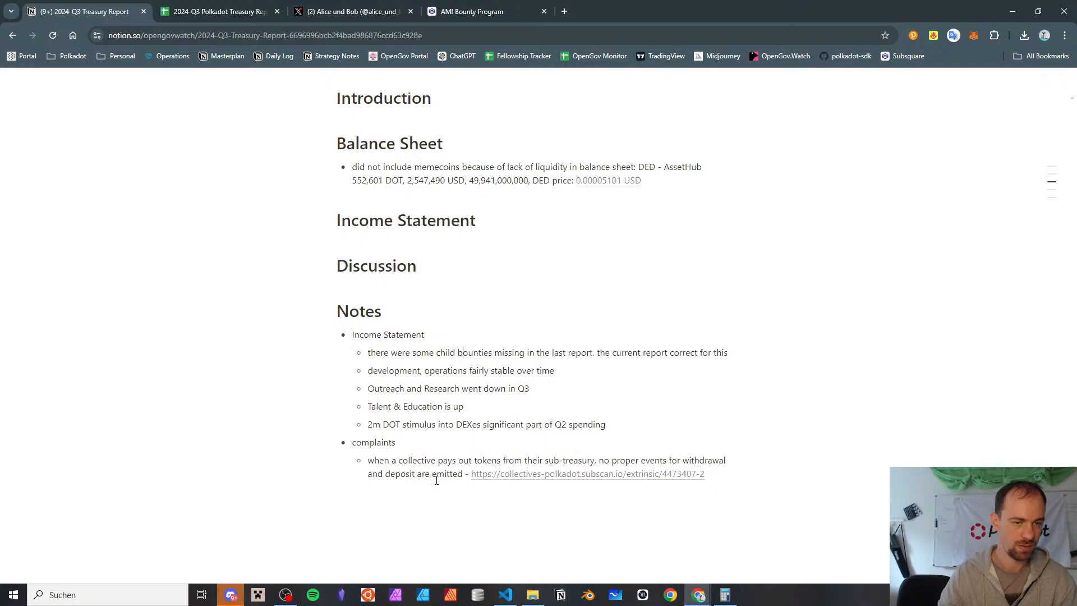
# Add the note "Q3 USD-equivalent spending halved and is now at Q1 level" below the Income Statement note on missing child bounties
pyautogui.press('Return')
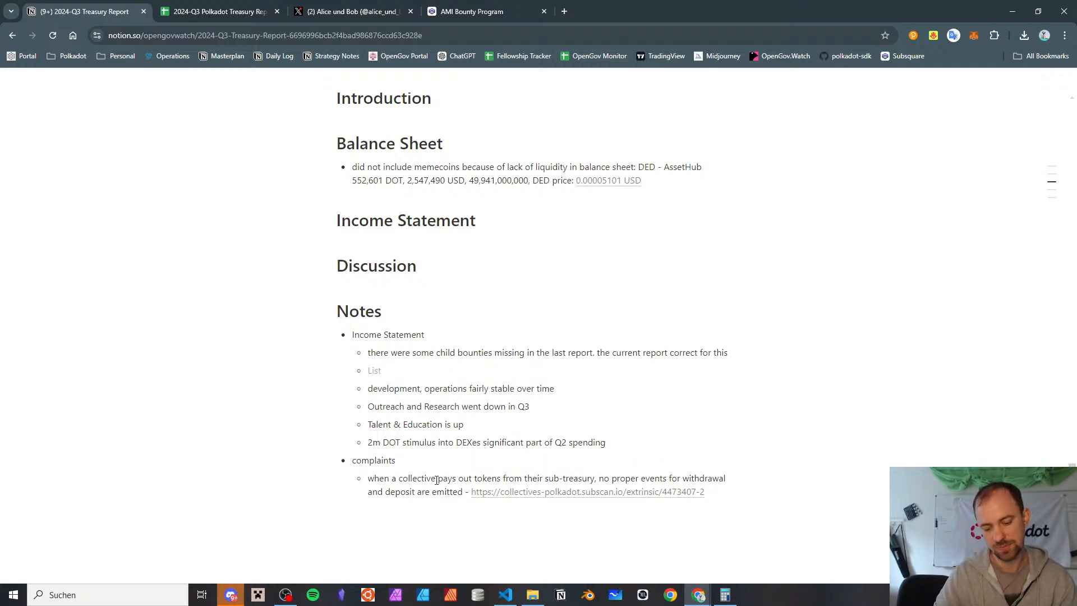
pyautogui.write('Q3 USD-equivalent spending hal')
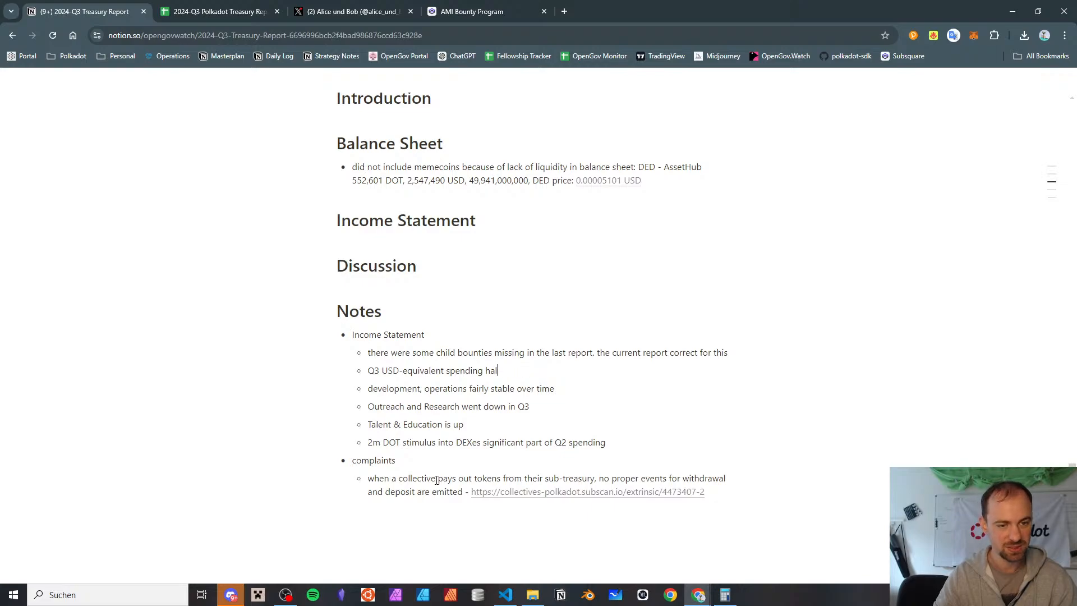
pyautogui.write('ved and is now at Q1 level')
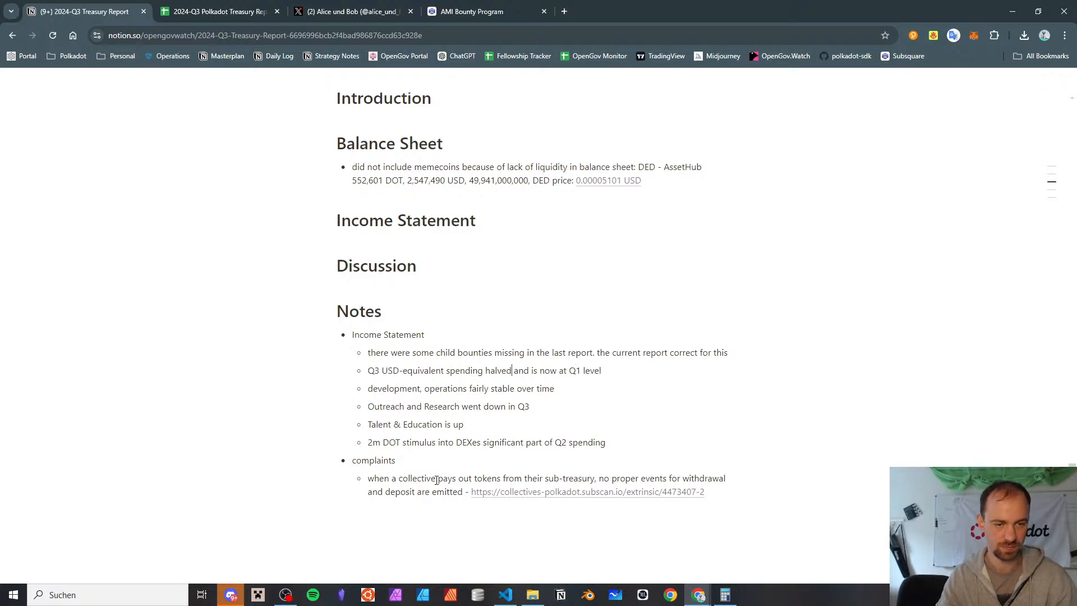
# Switch to the Google Sheets report and move the Gov2 All Time expenses pie chart closer below the Gov2 By Type and Quarter table
pyautogui.click(219, 11)
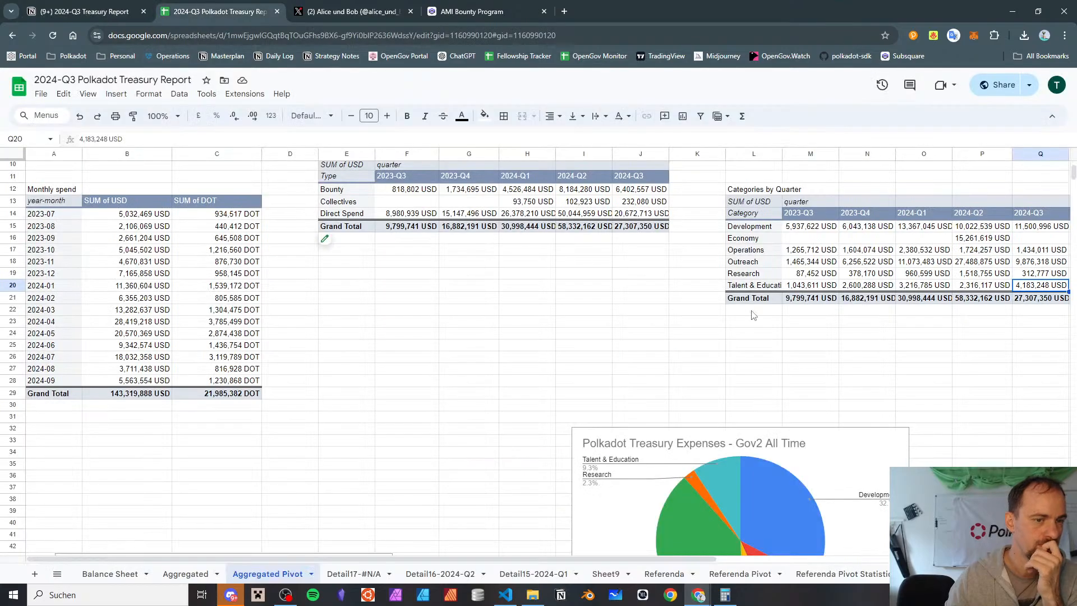
pyautogui.scroll(-5, 632, 354)
pyautogui.scroll(8, 632, 295)
pyautogui.hscroll(3, 632, 296)
pyautogui.scroll(-5, 632, 296)
pyautogui.scroll(5, 409, 272)
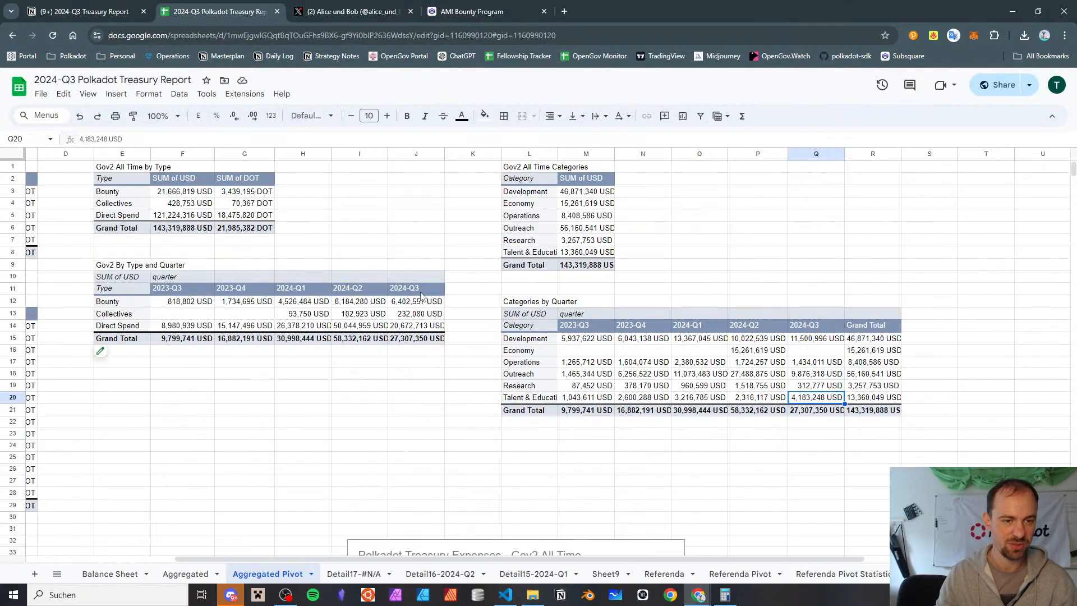
pyautogui.scroll(-3, 421, 294)
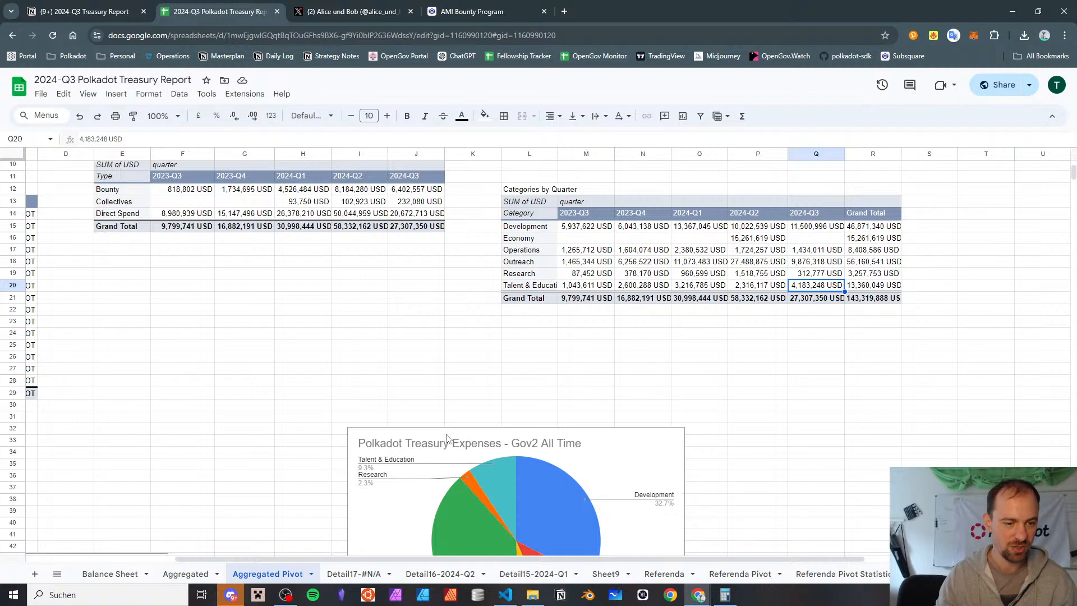
pyautogui.click(502, 436)
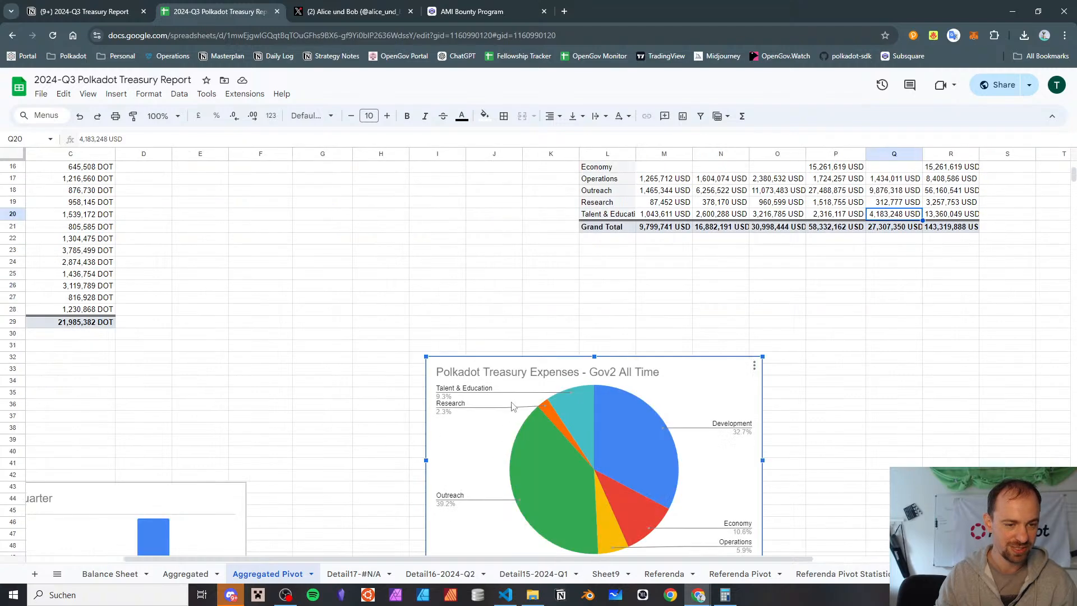
pyautogui.moveTo(599, 362); pyautogui.dragTo(480, 308)
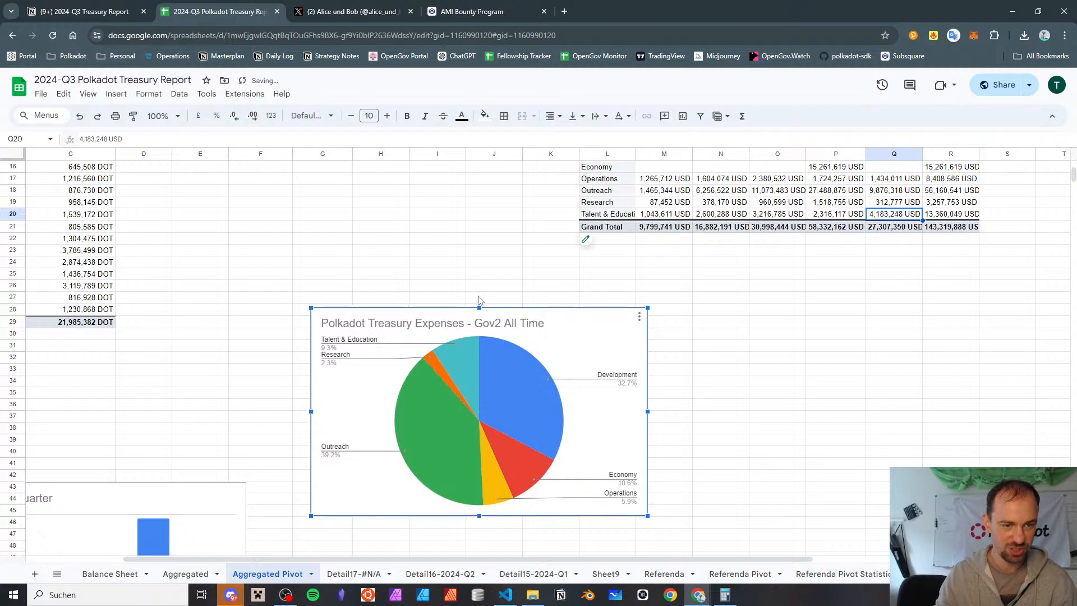
pyautogui.hscroll(2, 476, 281)
pyautogui.hscroll(-3, 463, 279)
pyautogui.scroll(5, 463, 279)
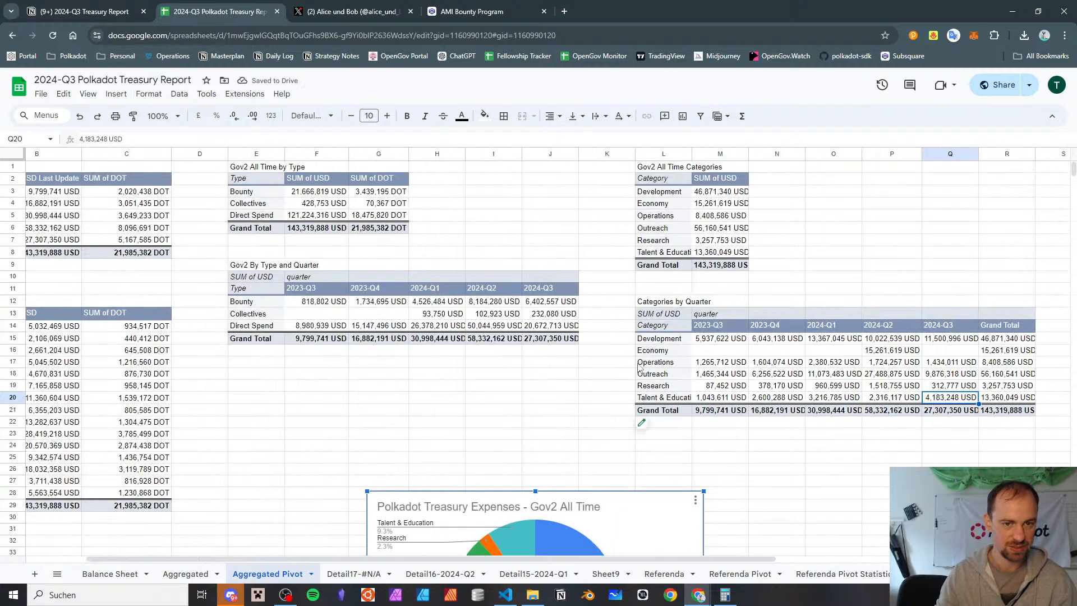
# Insert a chart from the Categories by Quarter pivot table range L13:R20
pyautogui.hscroll(3, 387, 323)
pyautogui.click(443, 303)
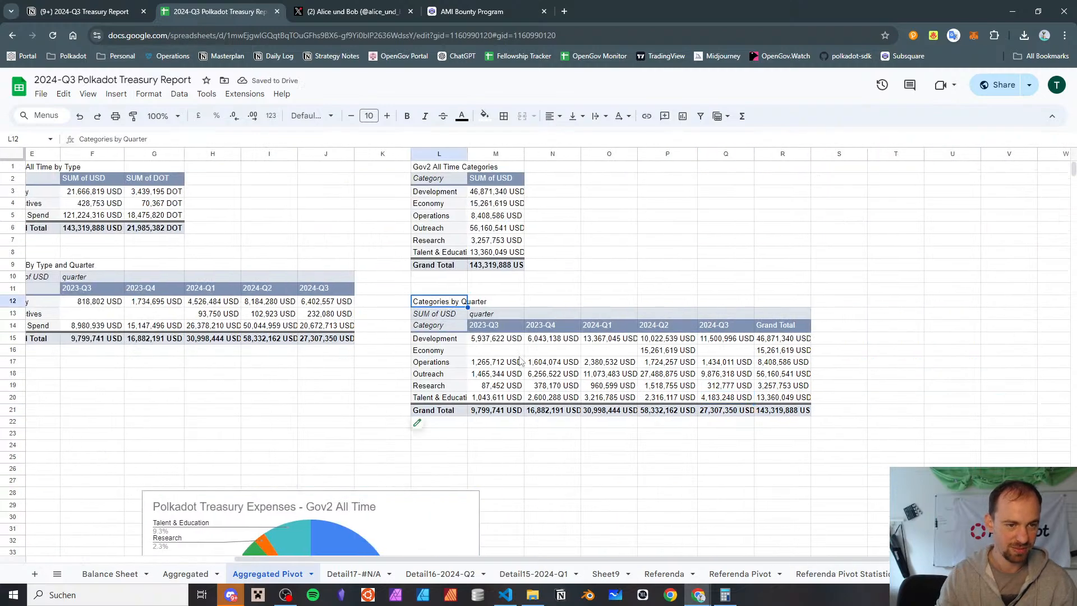
pyautogui.click(443, 316)
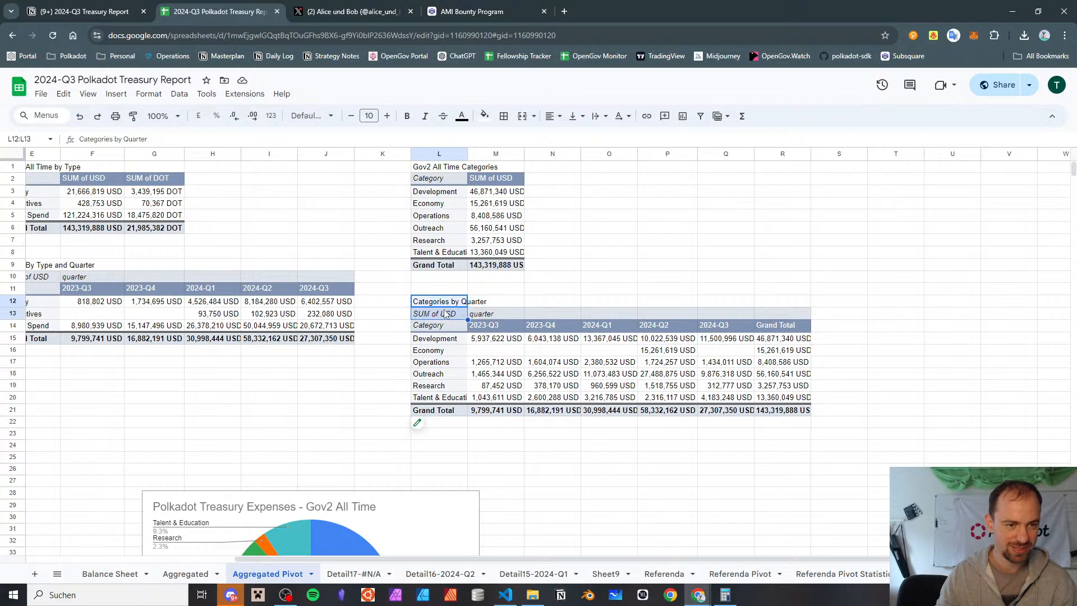
pyautogui.keyDown('shift'); pyautogui.click(796, 399); pyautogui.keyUp('shift')
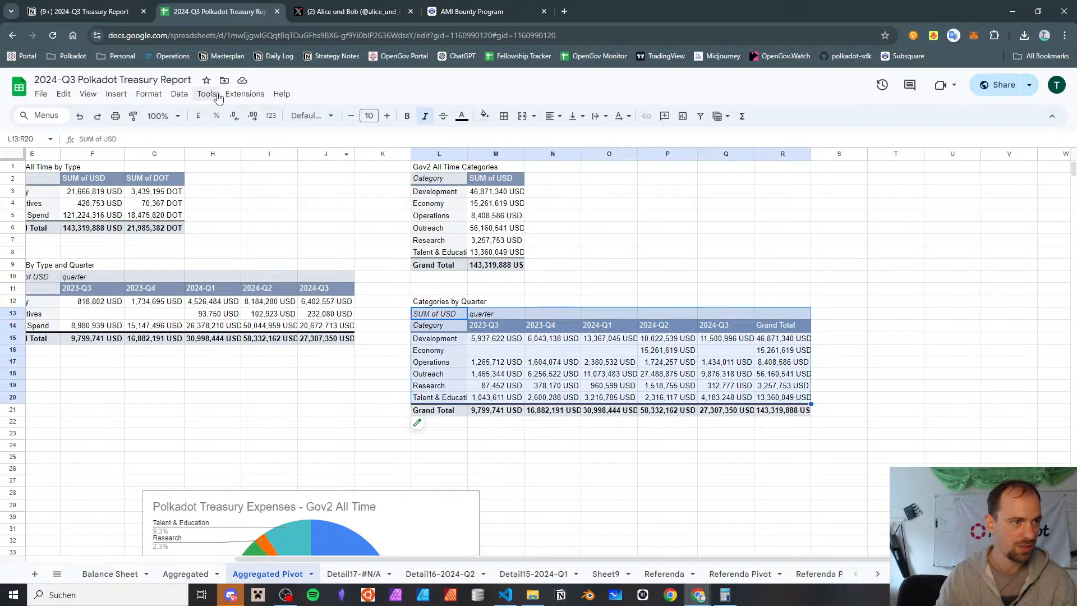
pyautogui.click(115, 94)
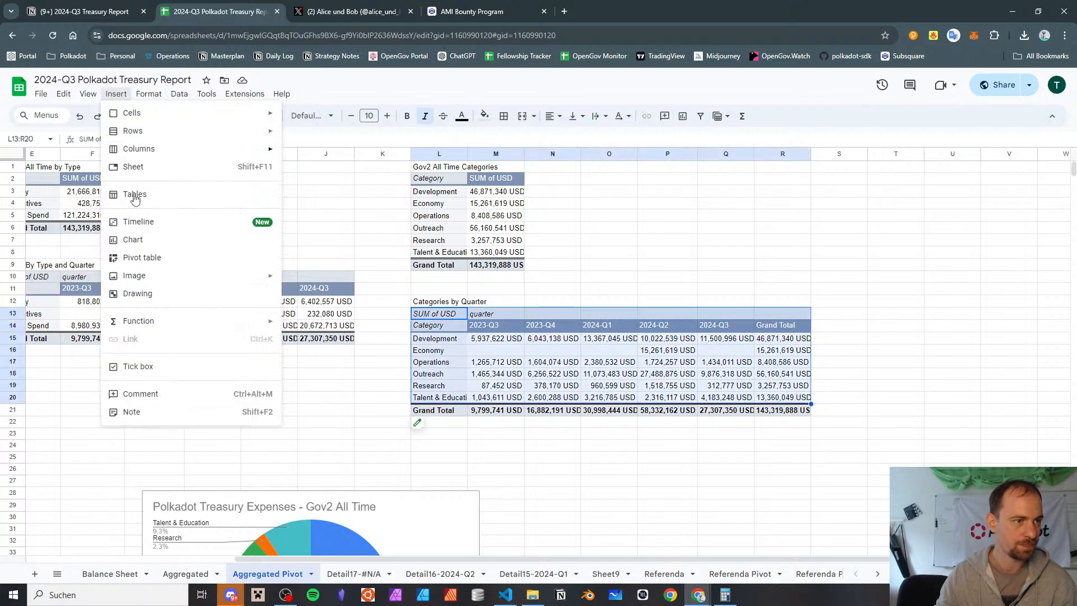
pyautogui.click(159, 238)
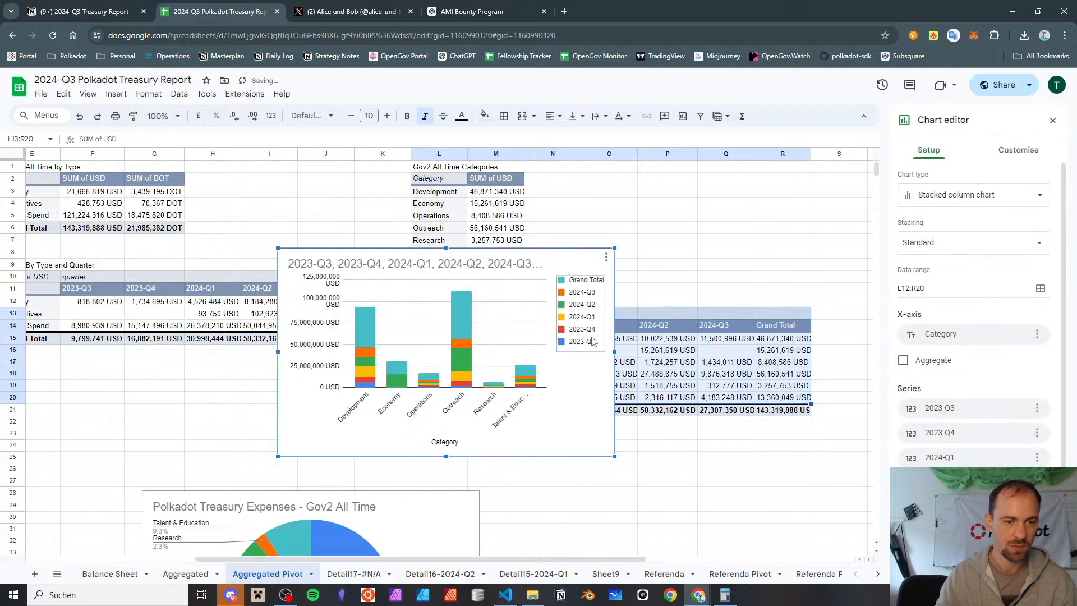
# Move the new stacked column chart below the Categories by Quarter table, beside the expenses pie chart
pyautogui.scroll(-2, 578, 368)
pyautogui.moveTo(553, 324); pyautogui.dragTo(759, 519)
pyautogui.scroll(-2, 746, 446)
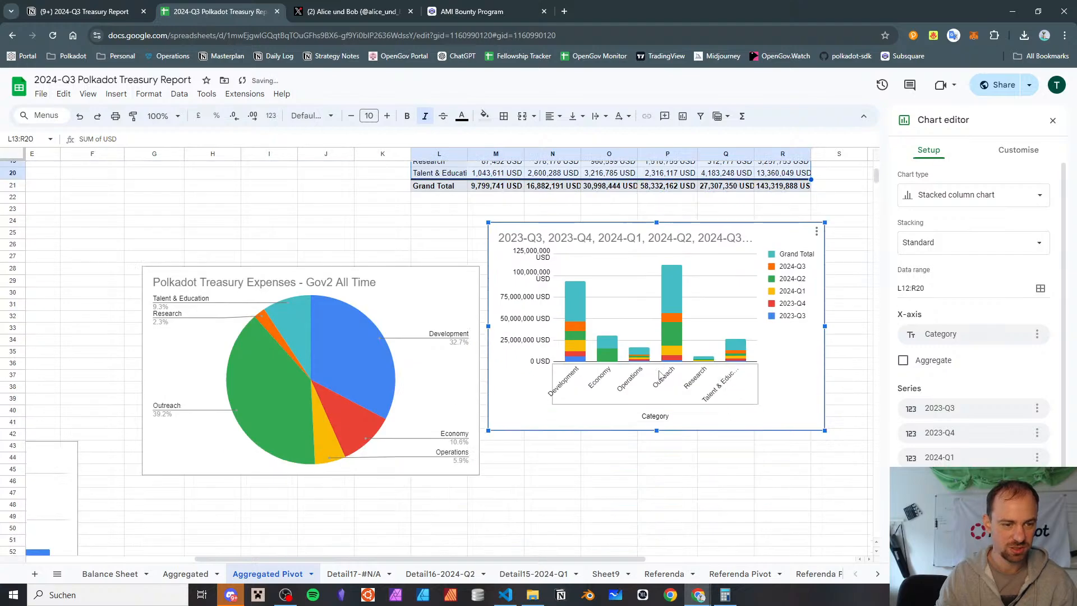
pyautogui.hscroll(2, 665, 376)
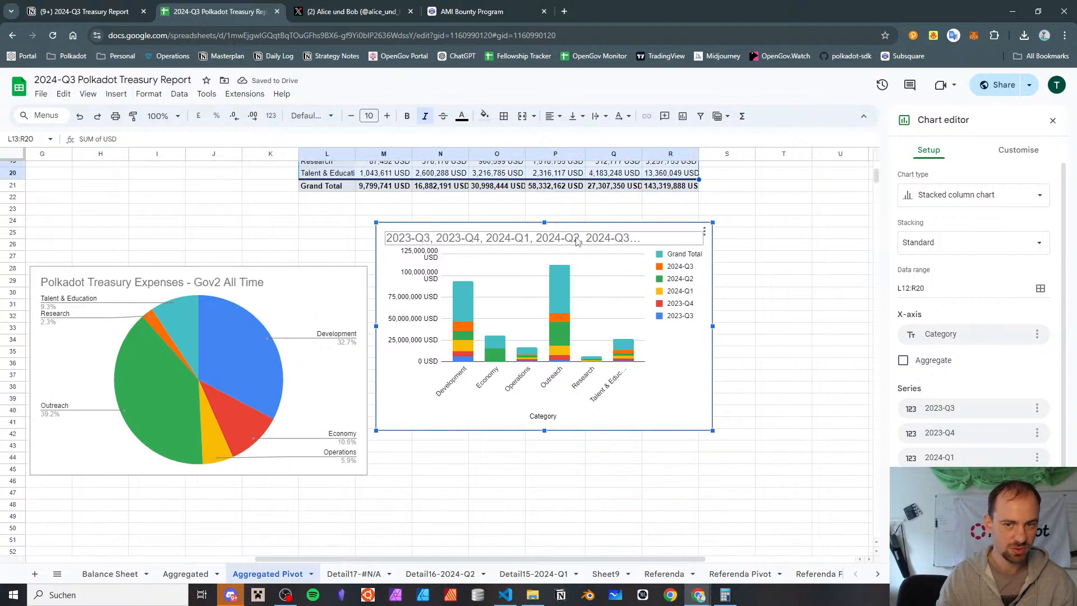
# Change the stacked column chart's data range to L12:Q20 to exclude the Grand Total column
pyautogui.scroll(5, 645, 309)
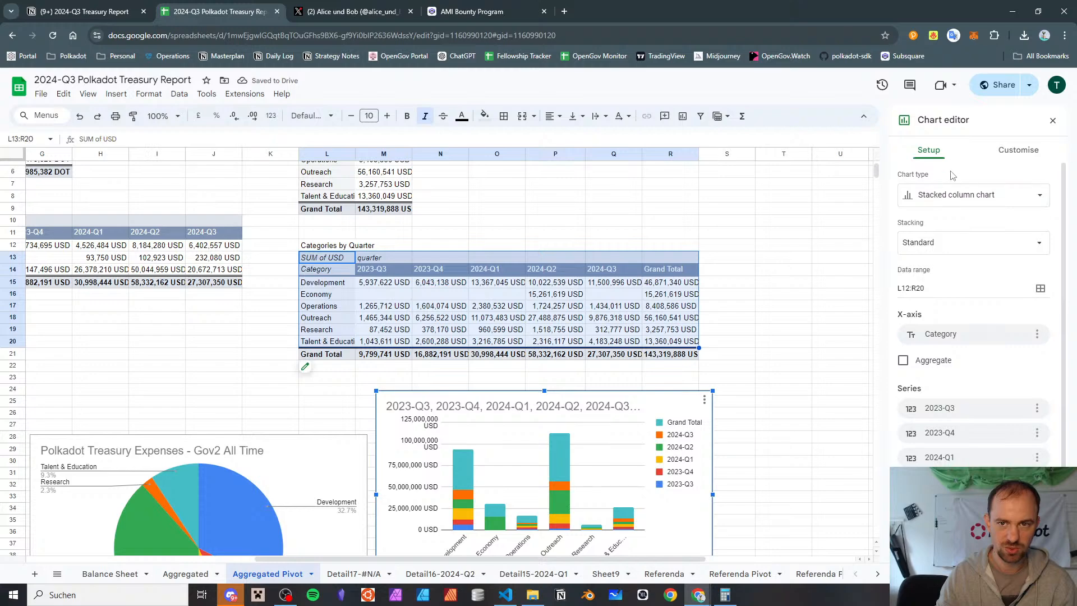
pyautogui.click(953, 292)
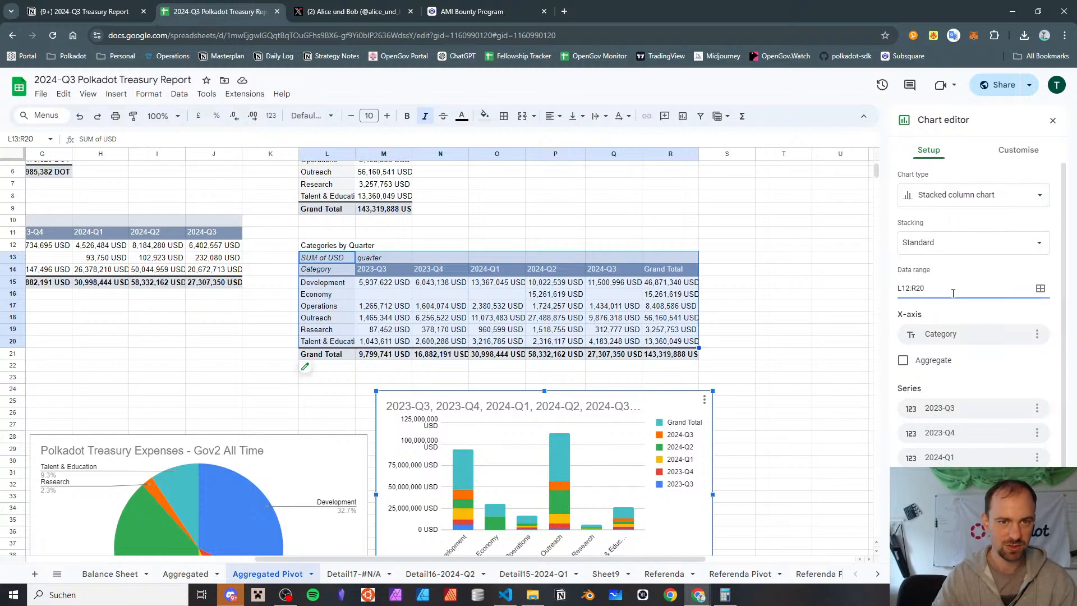
pyautogui.press('BackSpace')
pyautogui.press('BackSpace')
pyautogui.press('BackSpace')
pyautogui.write('Q20')
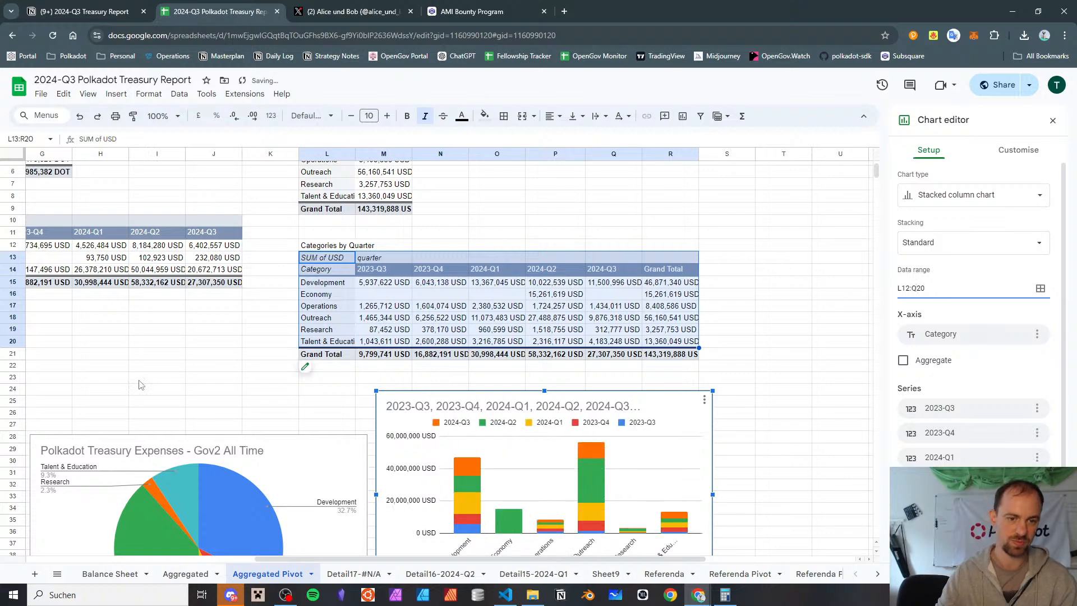
# Switch the rows and columns of the stacked column chart
pyautogui.scroll(-5, 501, 286)
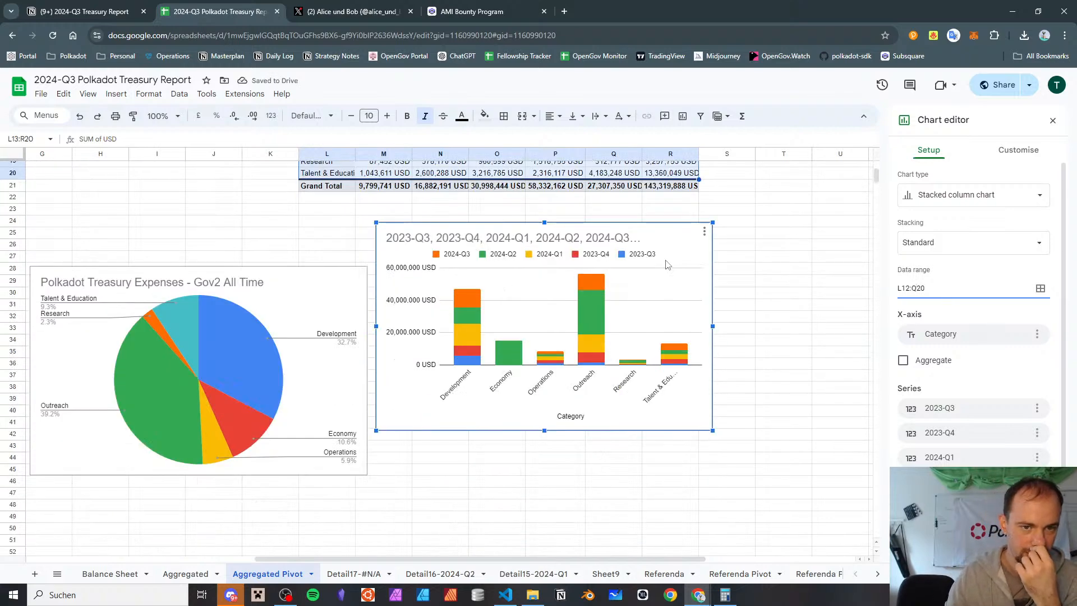
pyautogui.scroll(3, 667, 268)
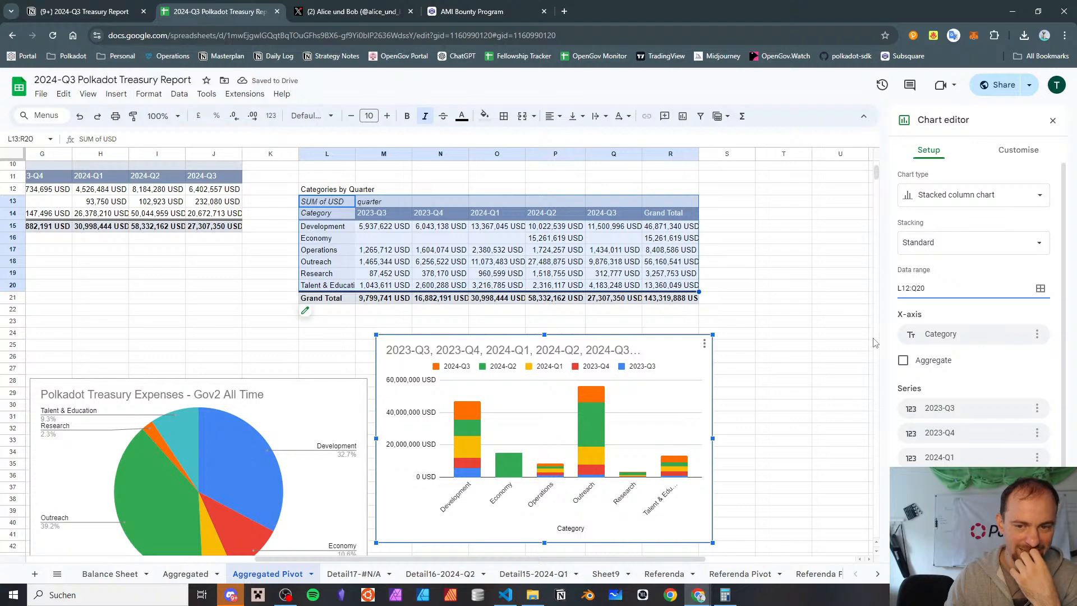
pyautogui.scroll(-1, 872, 342)
pyautogui.scroll(-1, 933, 330)
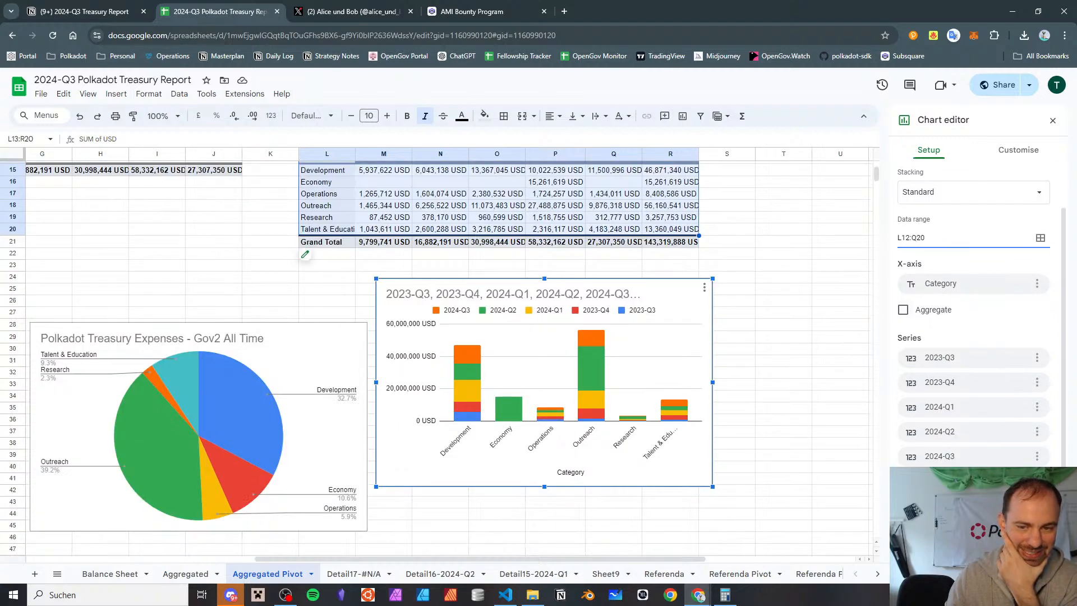
pyautogui.click(978, 381)
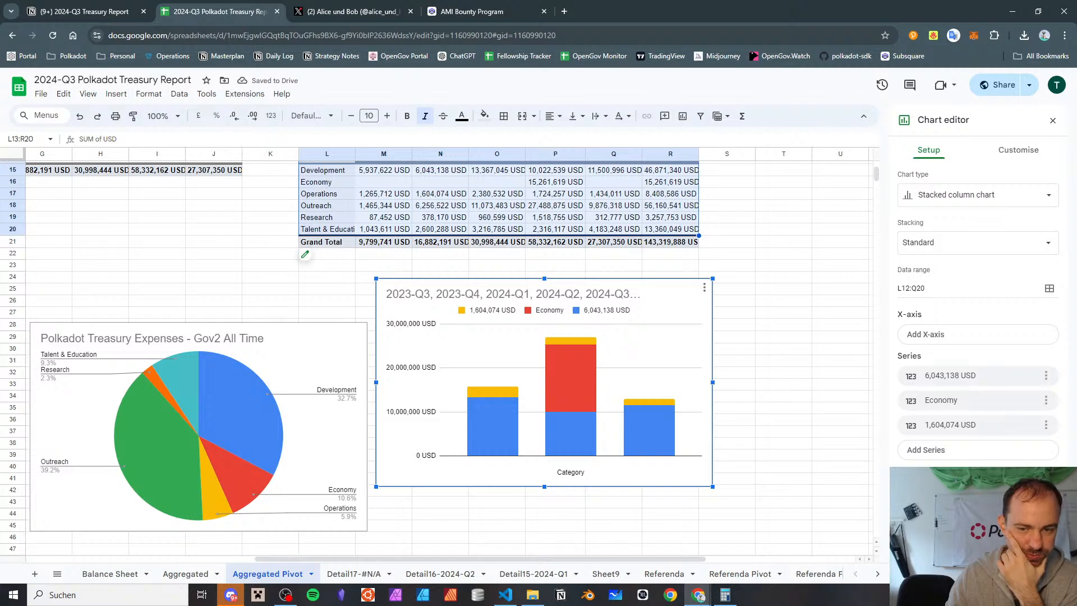
# Switch the stacked column chart's rows and columns again and set its data range to L14:Q20
pyautogui.scroll(2, 720, 315)
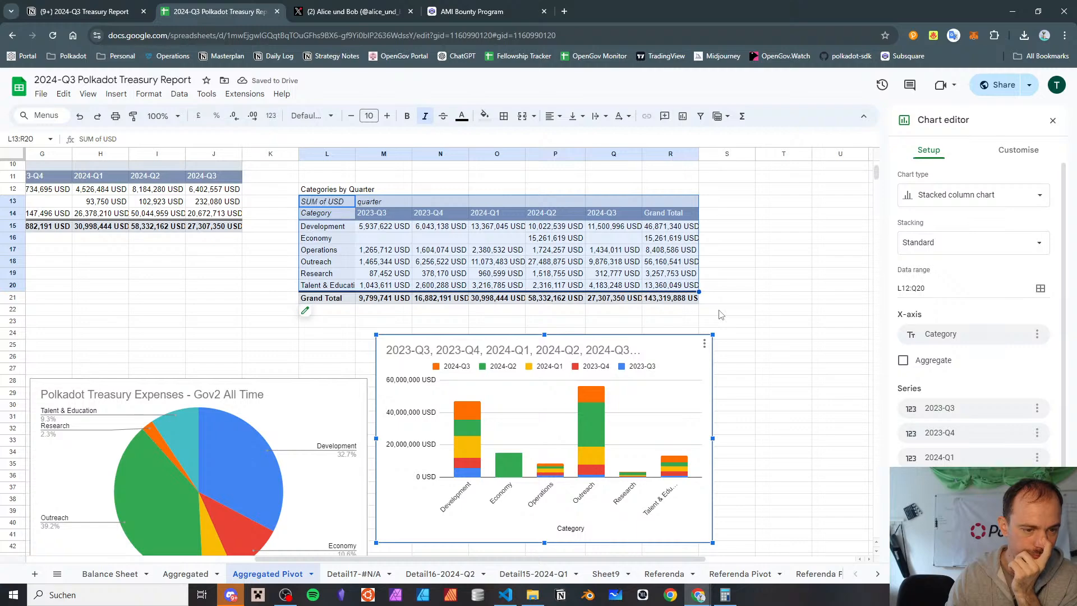
pyautogui.scroll(-1, 987, 419)
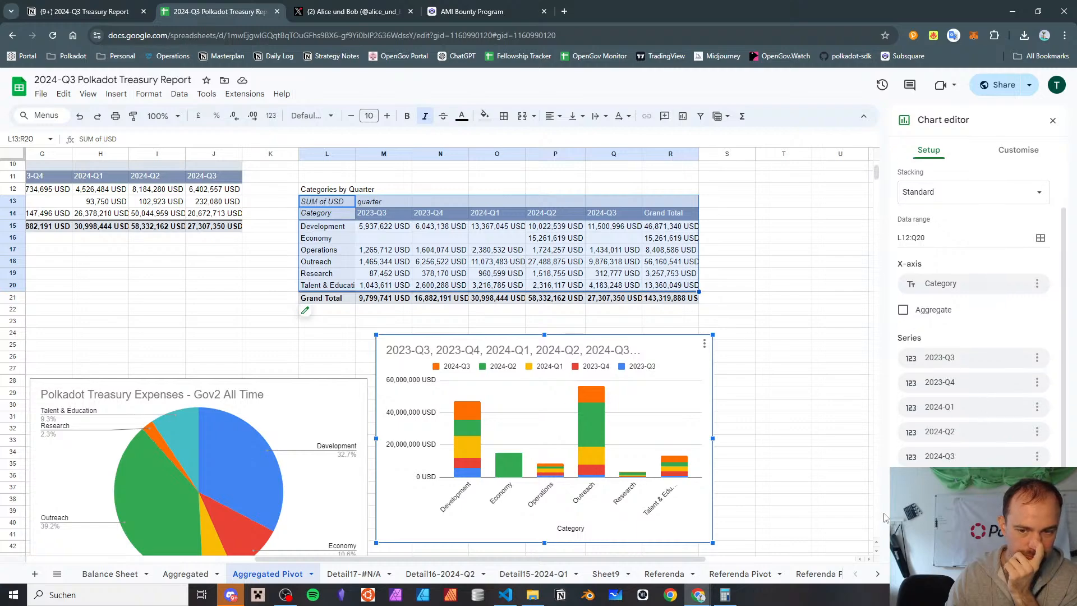
pyautogui.click(903, 509)
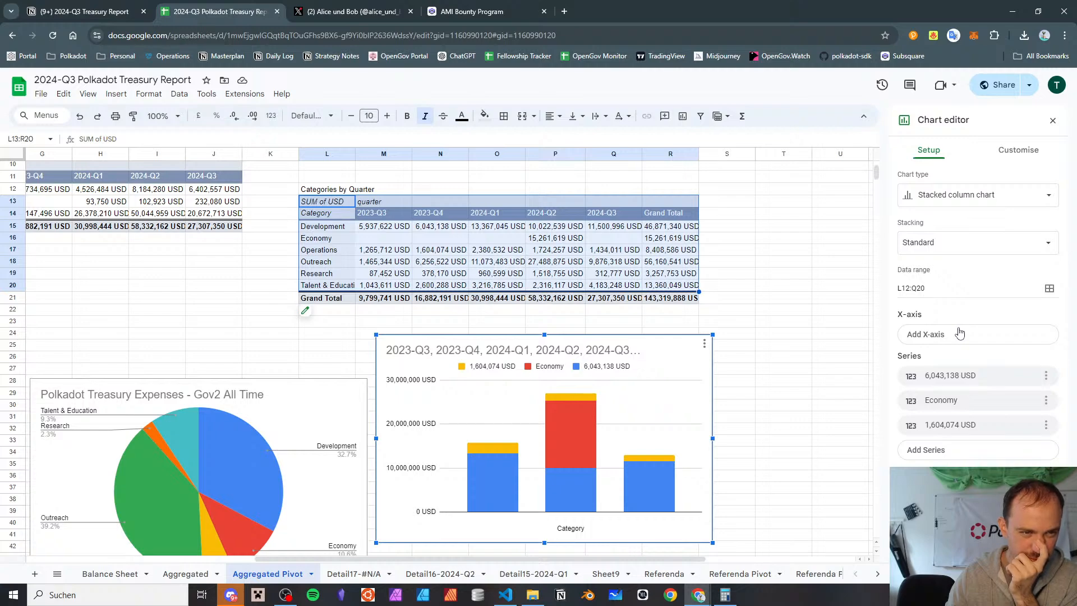
pyautogui.click(934, 297)
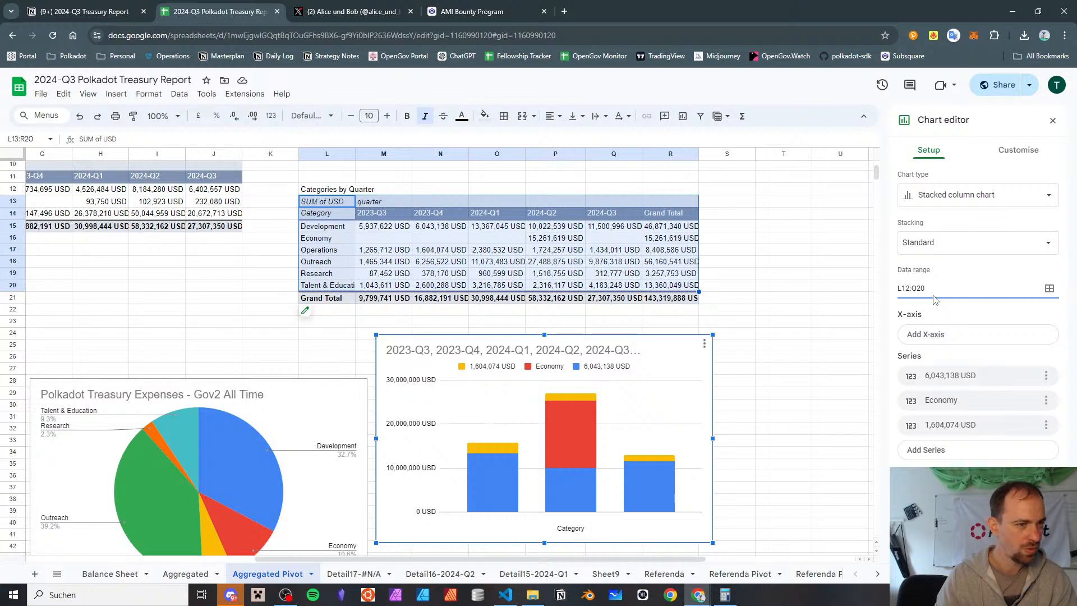
pyautogui.press('BackSpace')
pyautogui.write('4')
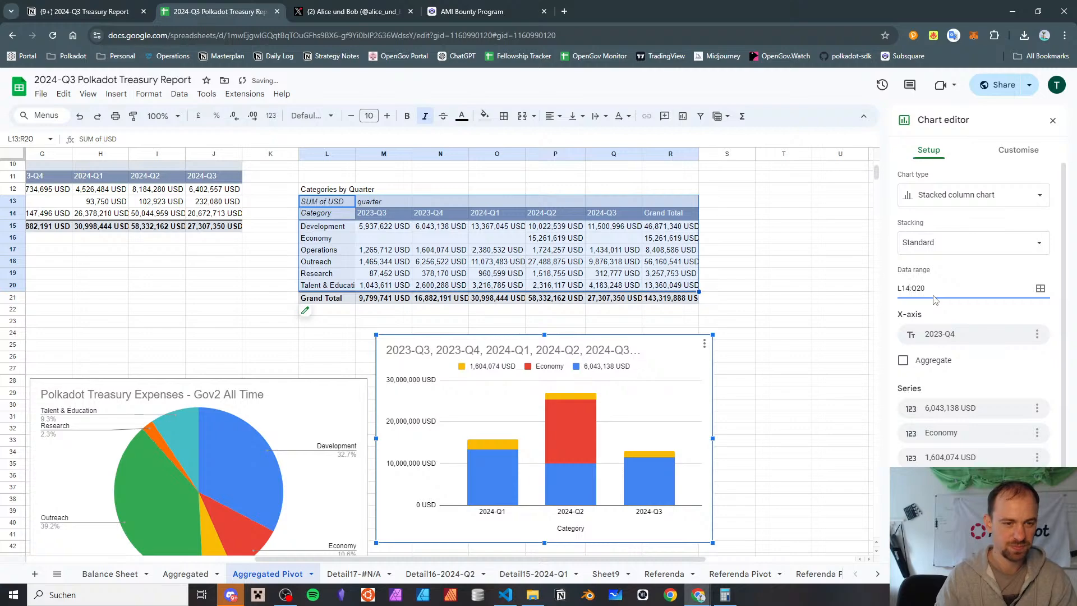
# Remove the x-axis field and all three existing series from the stacked column chart
pyautogui.click(1037, 334)
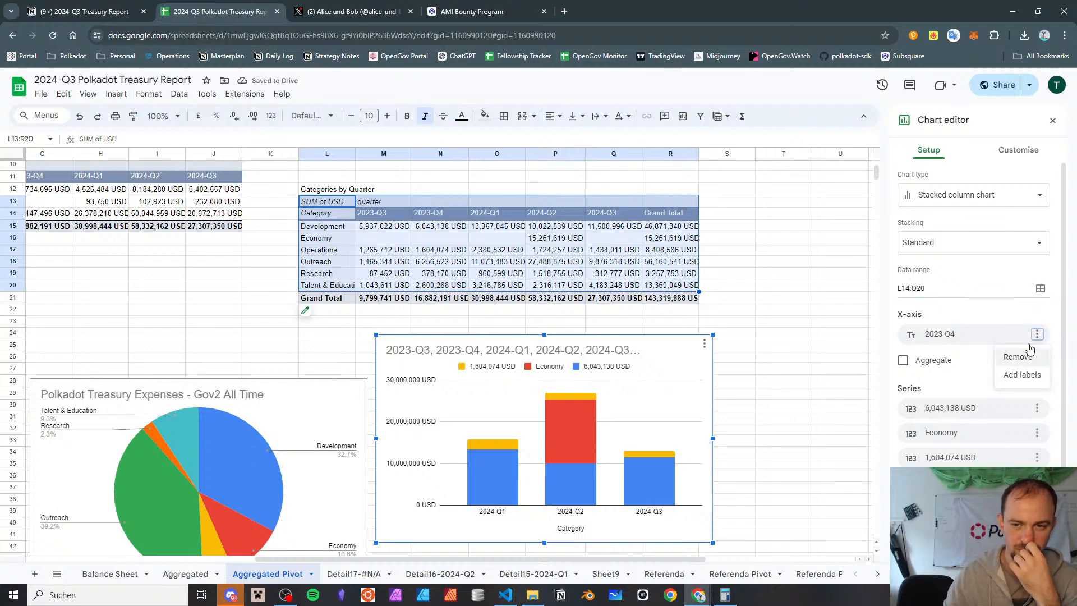
pyautogui.click(1012, 358)
pyautogui.click(1045, 376)
pyautogui.click(1029, 400)
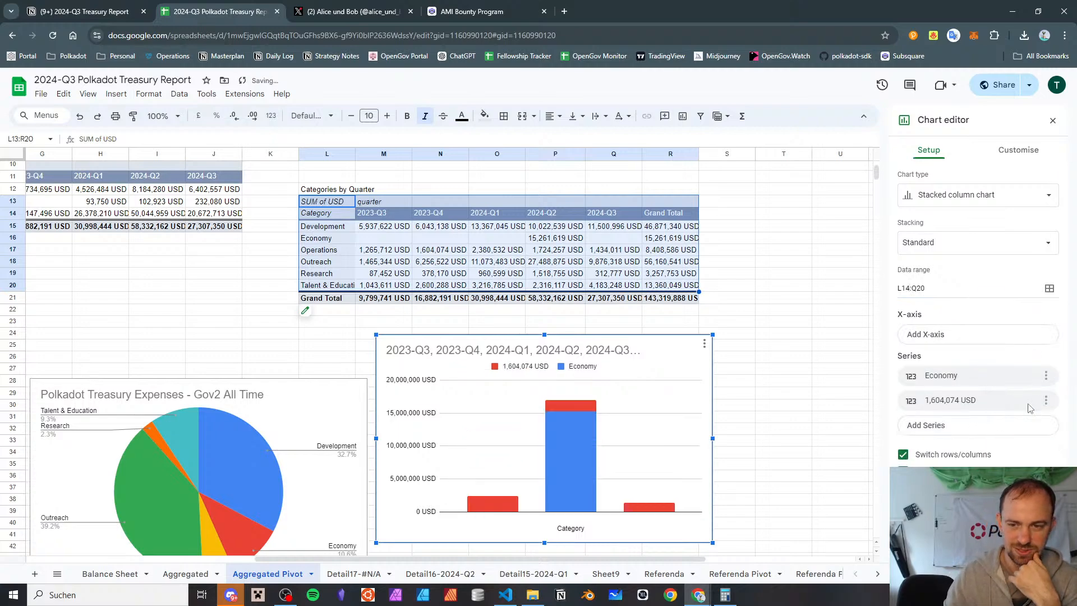
pyautogui.click(1046, 375)
pyautogui.click(1033, 399)
pyautogui.click(1045, 375)
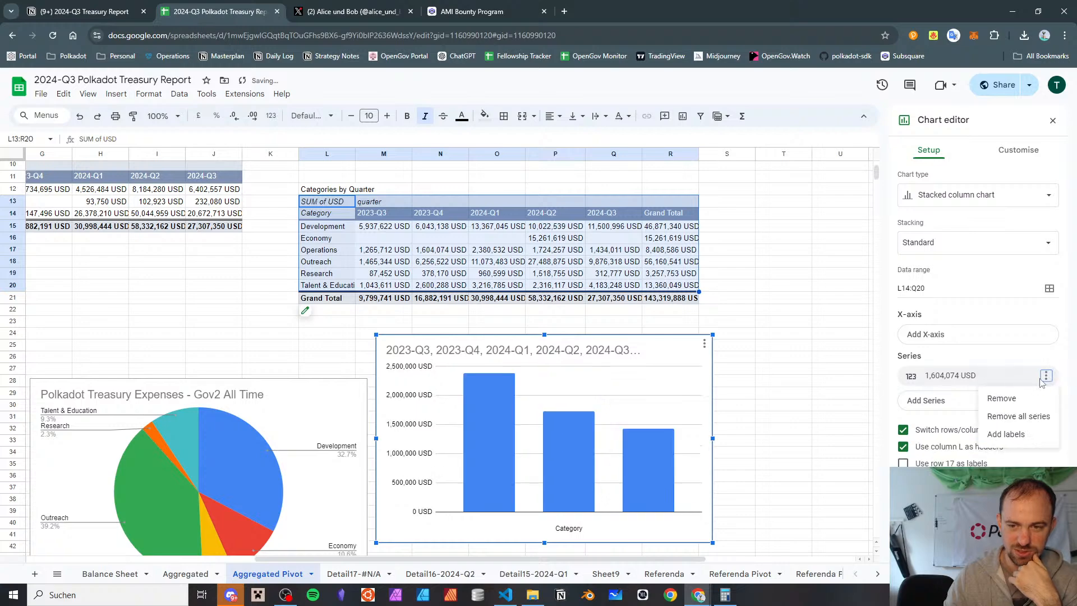
pyautogui.click(1001, 398)
# Compare the x-axis choices offered with the chart's rows and columns switched and unswitched
pyautogui.click(1001, 336)
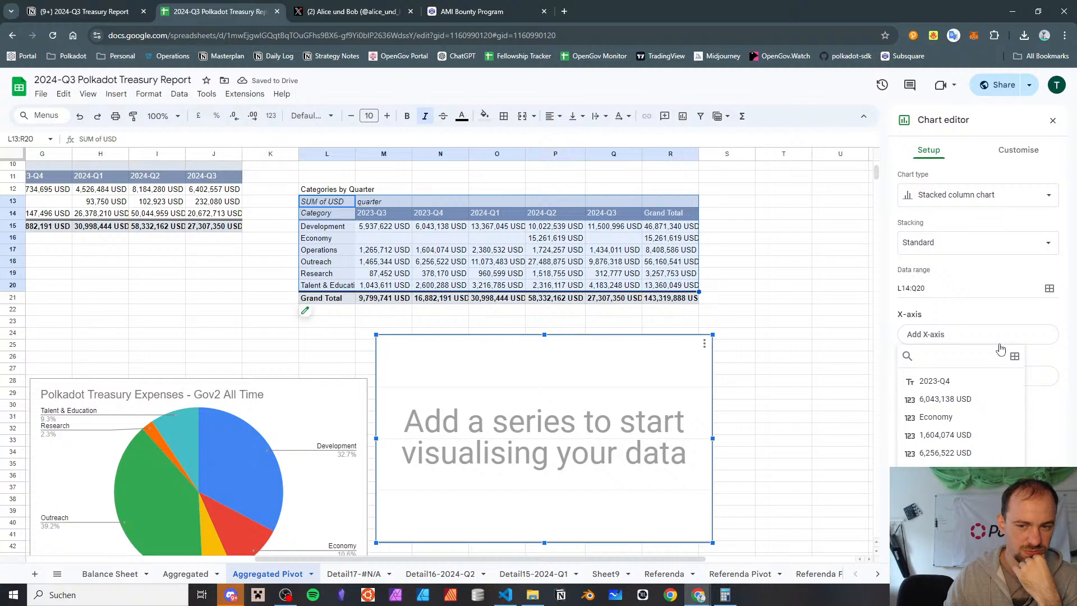
pyautogui.click(1053, 445)
pyautogui.click(1000, 336)
pyautogui.click(1048, 474)
pyautogui.click(902, 405)
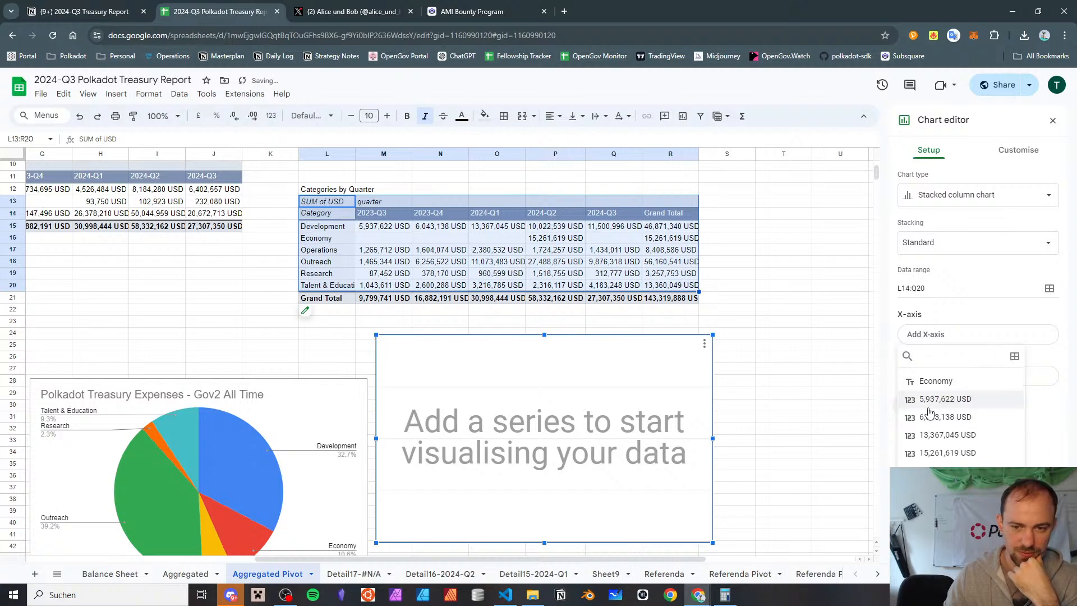
pyautogui.click(935, 339)
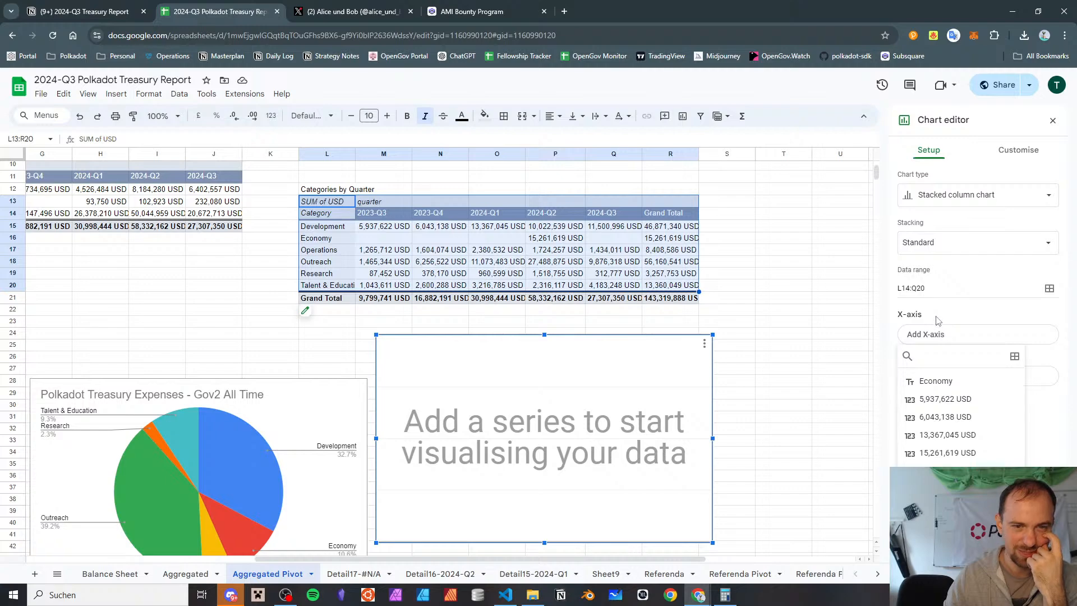
pyautogui.click(937, 320)
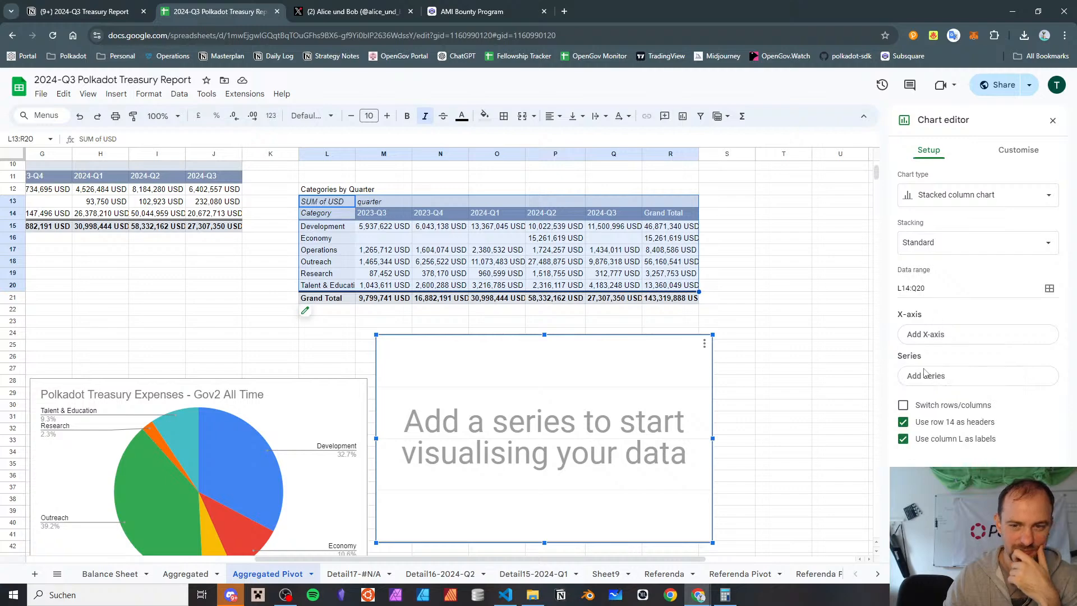
pyautogui.click(922, 406)
# Try the chart without column L as headers and row 14 as labels, then re-enable both options
pyautogui.click(945, 320)
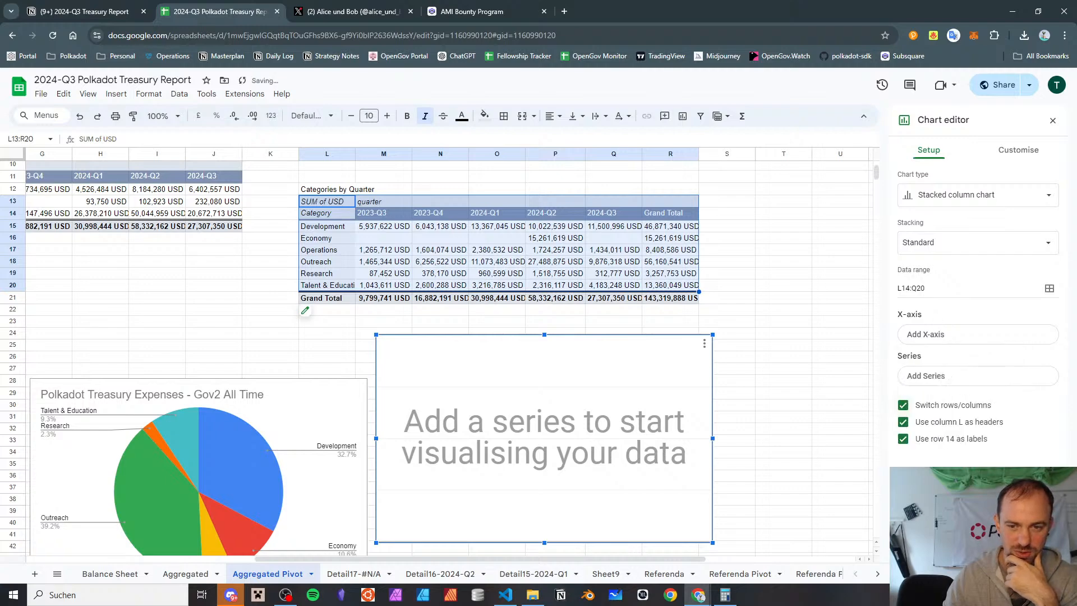
pyautogui.click(917, 426)
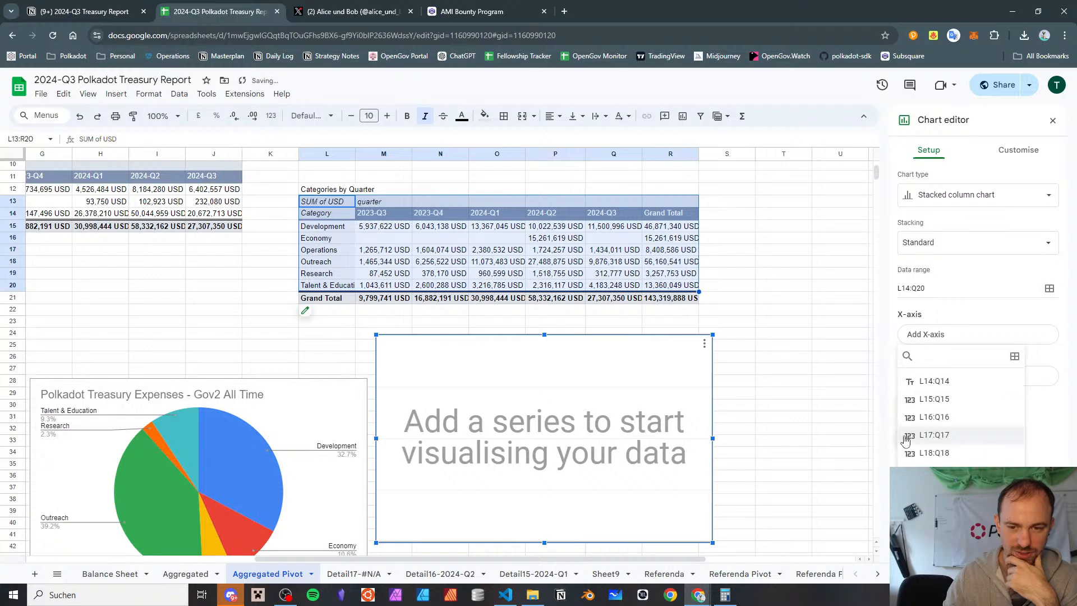
pyautogui.press('Escape')
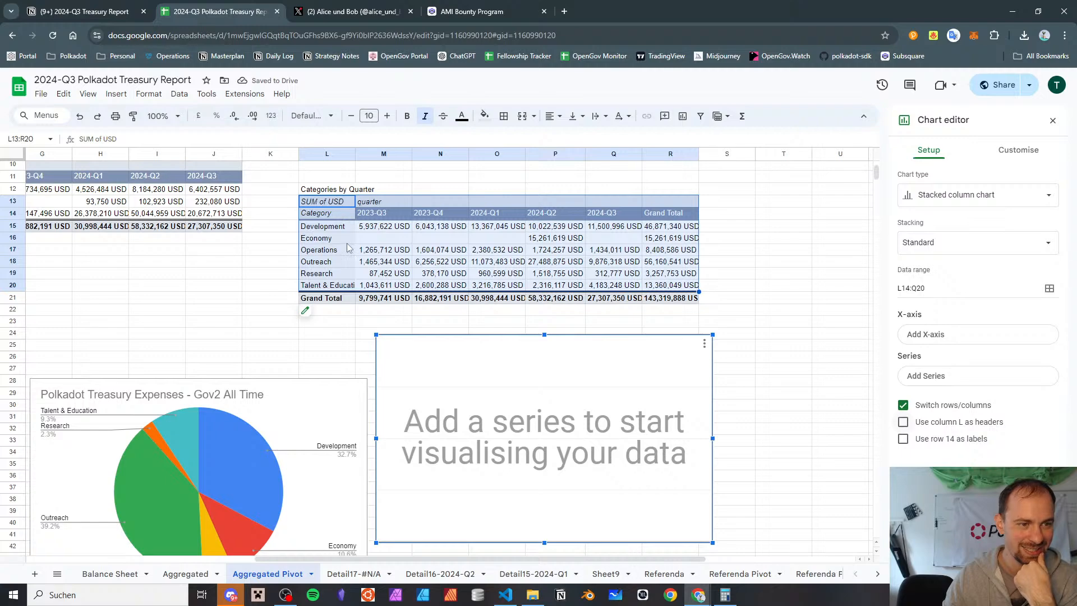
pyautogui.click(901, 424)
pyautogui.click(897, 455)
pyautogui.click(900, 444)
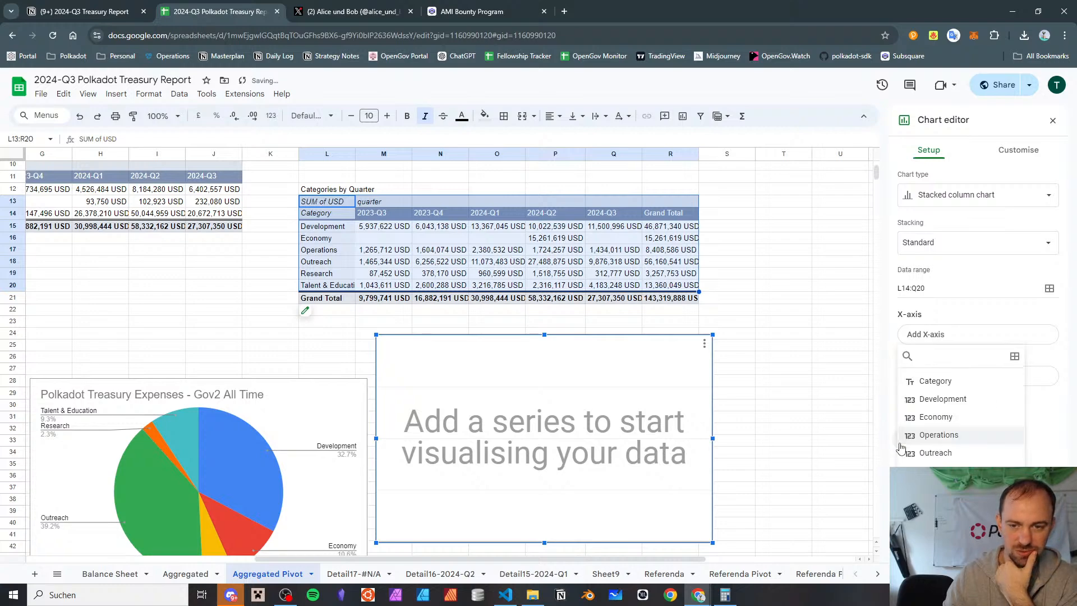
pyautogui.press('Escape')
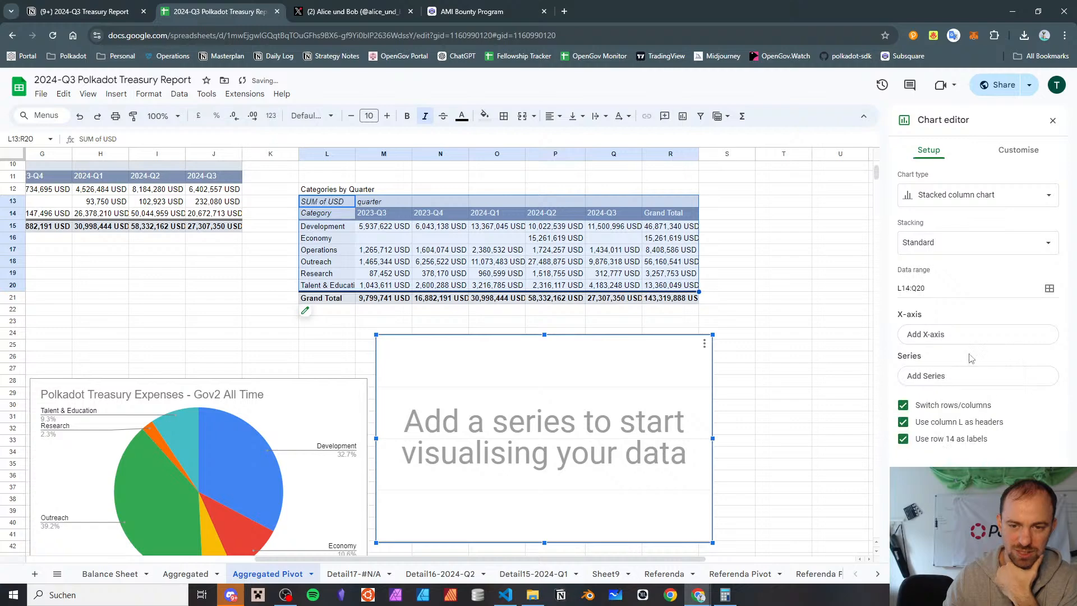
# Try Category as the chart's x-axis, then remove it
pyautogui.click(960, 377)
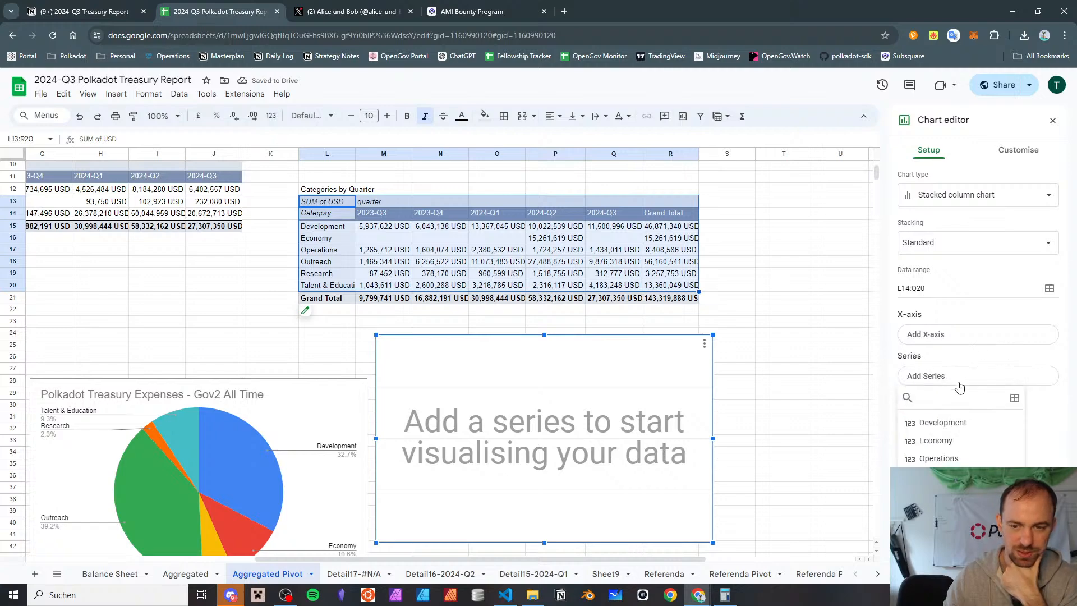
pyautogui.press('Escape')
pyautogui.click(960, 337)
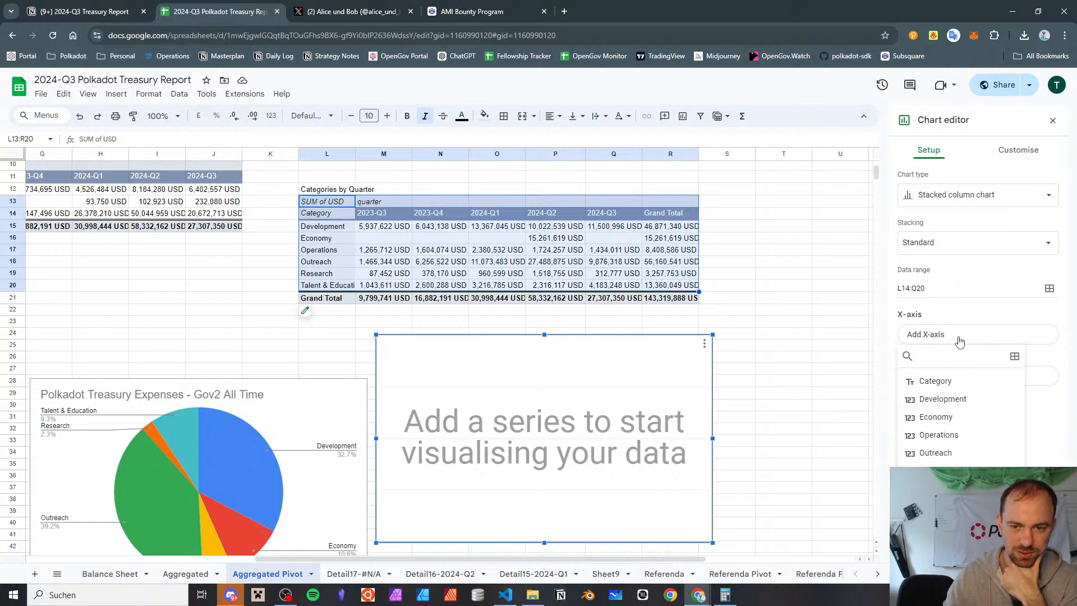
pyautogui.click(960, 339)
pyautogui.click(957, 339)
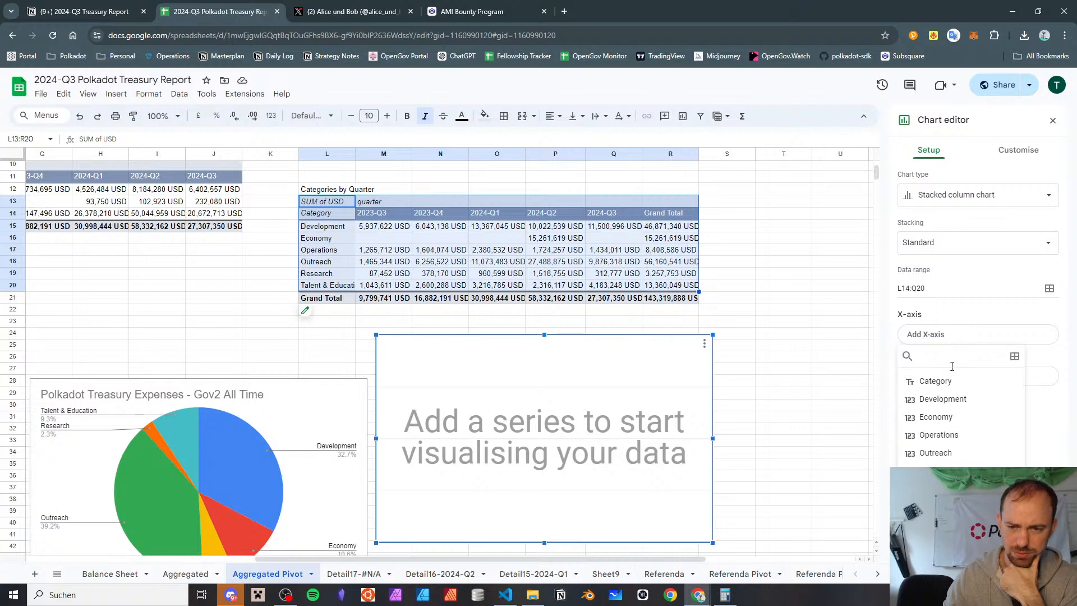
pyautogui.click(951, 380)
pyautogui.click(1045, 334)
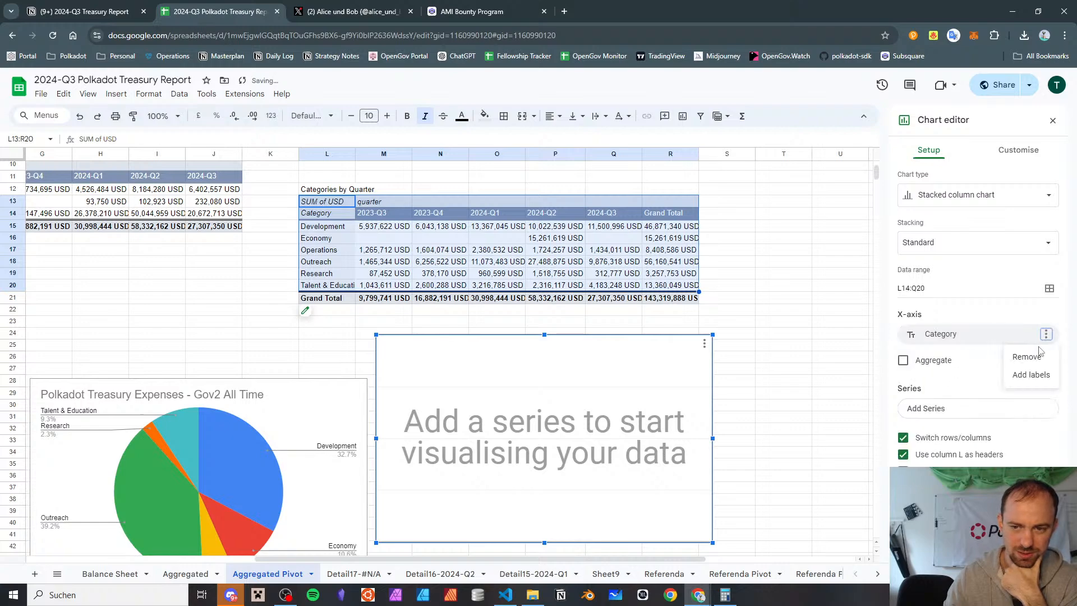
pyautogui.click(1035, 361)
pyautogui.click(1036, 357)
# Add Development, Economy and Operations as series of the stacked column chart
pyautogui.click(1000, 380)
pyautogui.click(974, 424)
pyautogui.scroll(-2, 853, 420)
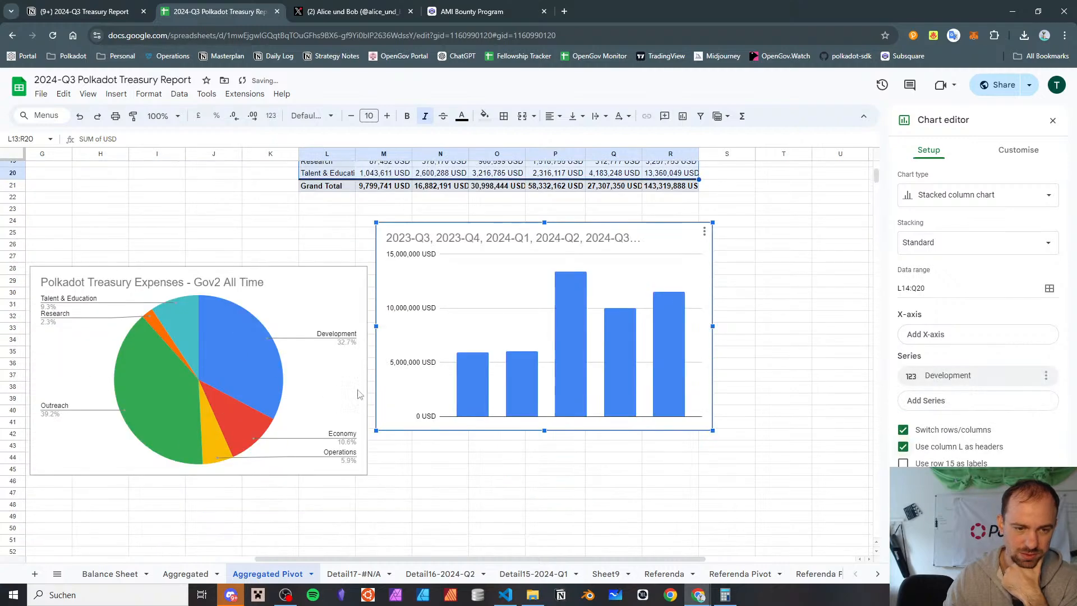
pyautogui.scroll(1, 853, 421)
pyautogui.click(947, 400)
pyautogui.click(936, 459)
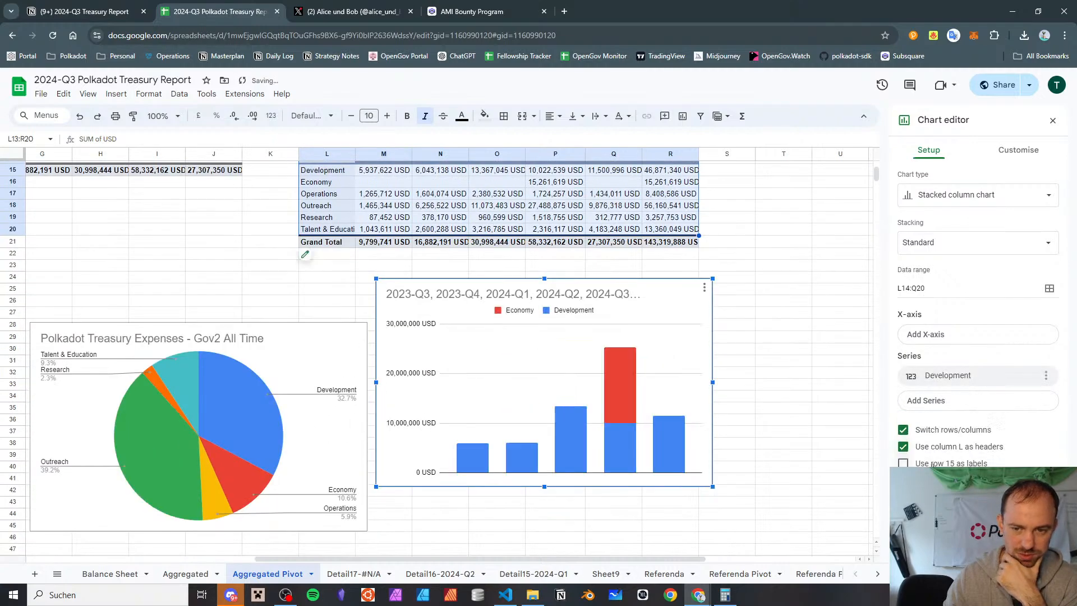
pyautogui.click(939, 426)
pyautogui.click(938, 347)
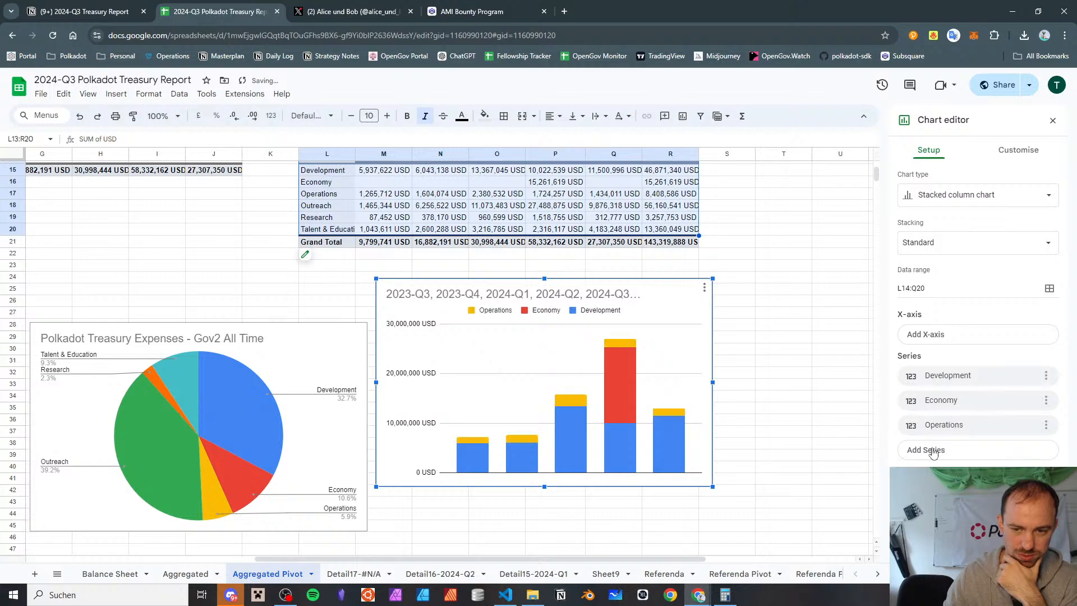
# Add Outreach, Research and Talent & Education as further series of the stacked column chart
pyautogui.click(932, 449)
pyautogui.click(935, 391)
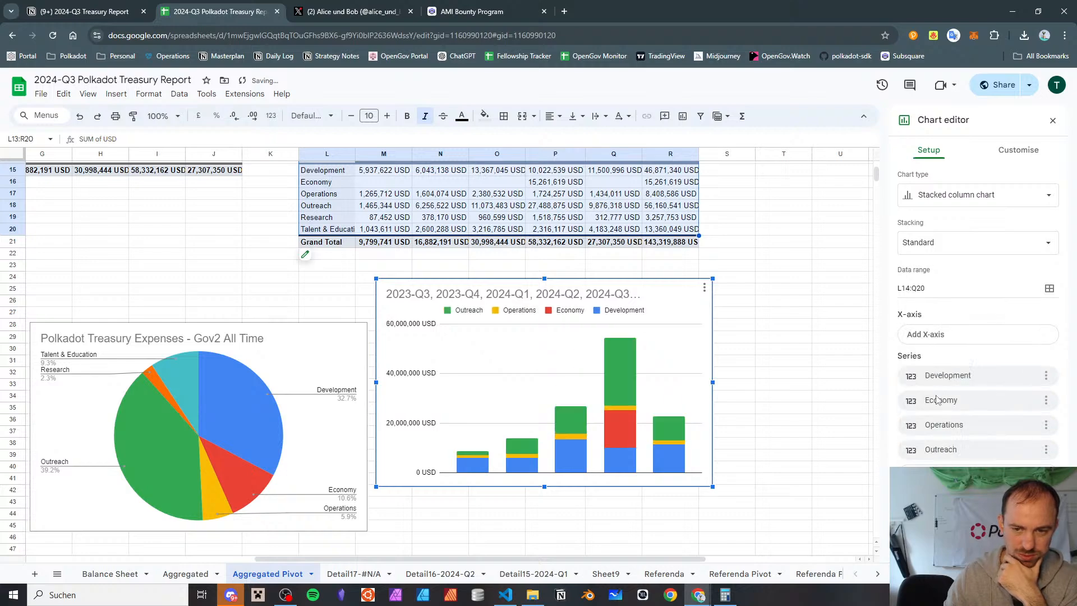
pyautogui.click(933, 473)
pyautogui.click(933, 434)
pyautogui.click(933, 498)
pyautogui.click(933, 475)
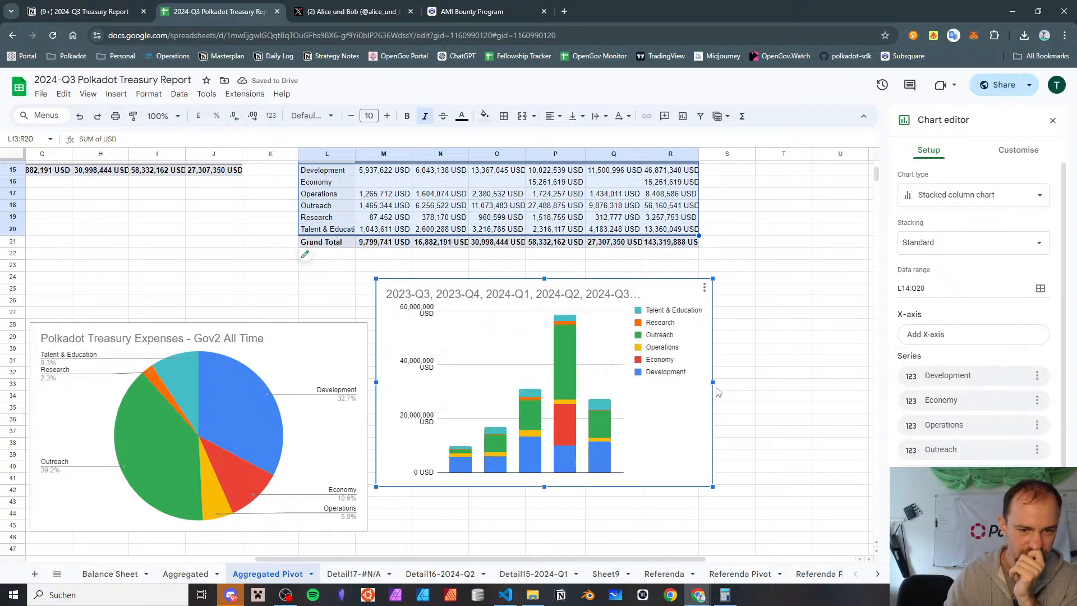
# Widen the stacked column chart by extending its right edge, and compare it with the Categories by Quarter table
pyautogui.moveTo(712, 382); pyautogui.dragTo(767, 382)
pyautogui.scroll(-2, 617, 449)
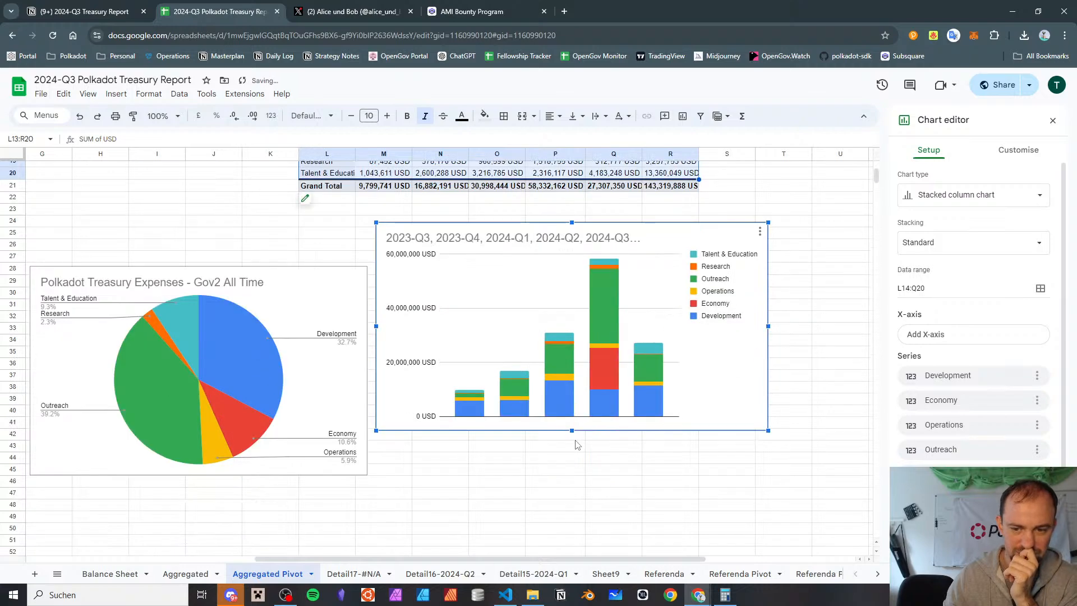
pyautogui.scroll(-1, 963, 312)
pyautogui.scroll(1, 963, 312)
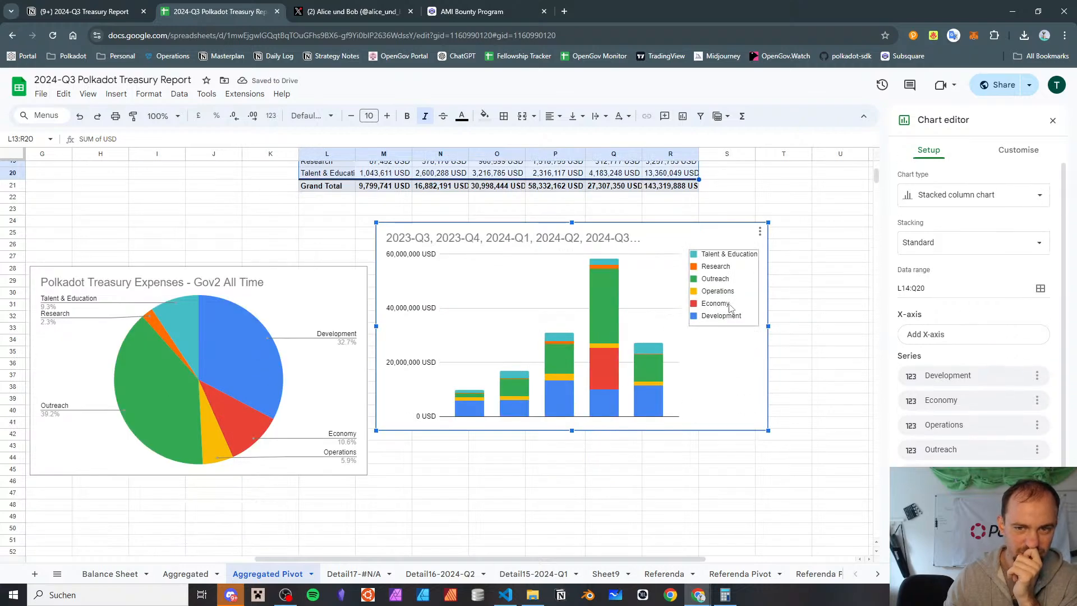
pyautogui.scroll(2, 640, 301)
pyautogui.scroll(-4, 639, 301)
pyautogui.scroll(4, 640, 301)
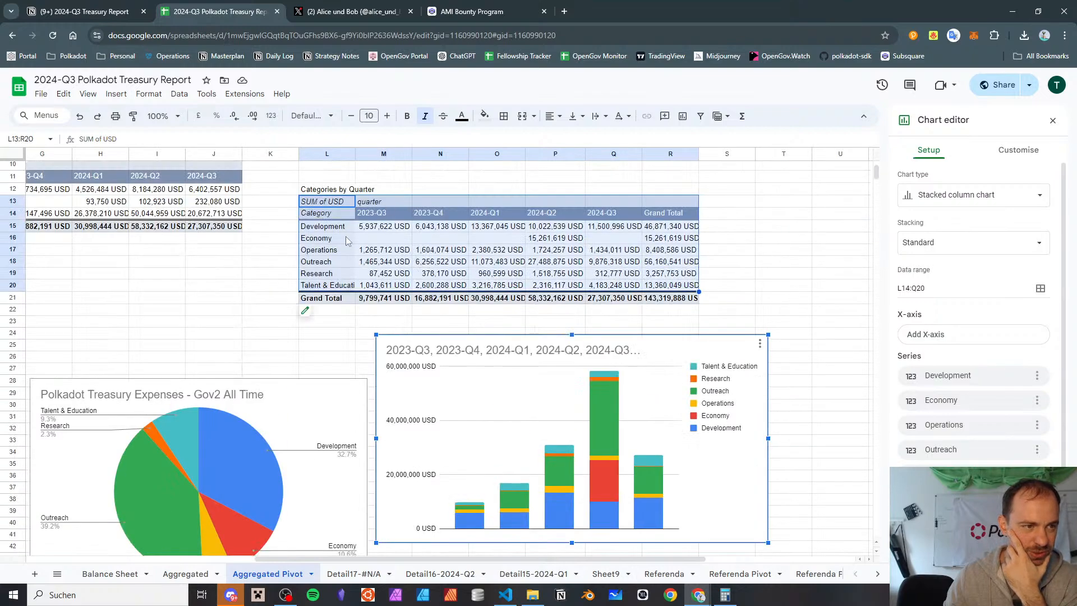
# Set the stacked column chart's data range to L13:Q20, with no row used as labels
pyautogui.scroll(-1, 929, 367)
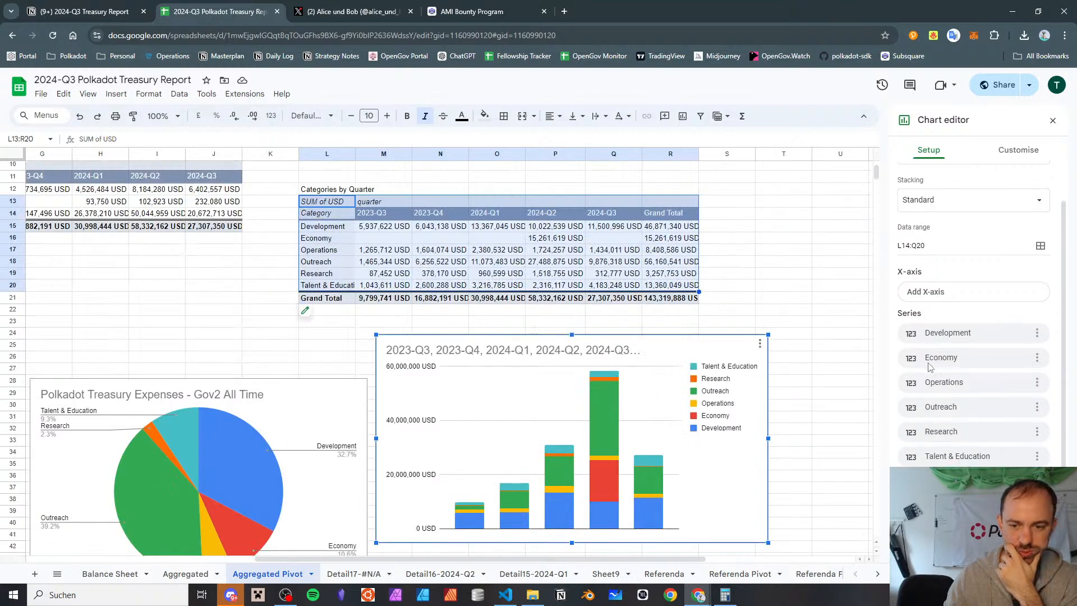
pyautogui.scroll(1, 940, 428)
pyautogui.scroll(-1, 940, 427)
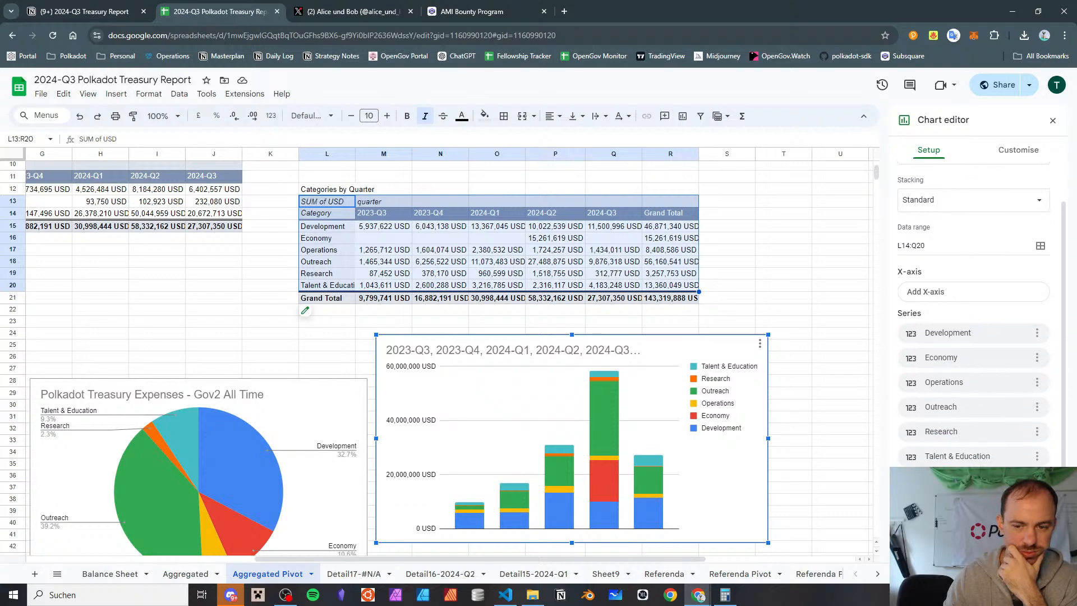
pyautogui.click(904, 551)
pyautogui.click(908, 247)
pyautogui.write('3')
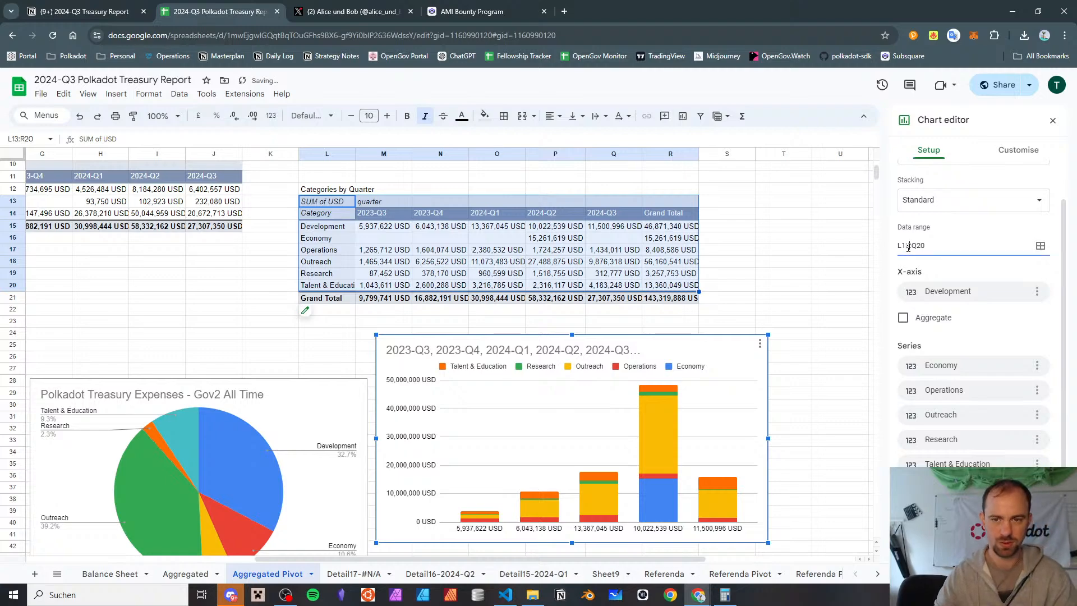
pyautogui.scroll(-1, 911, 415)
pyautogui.press('Return')
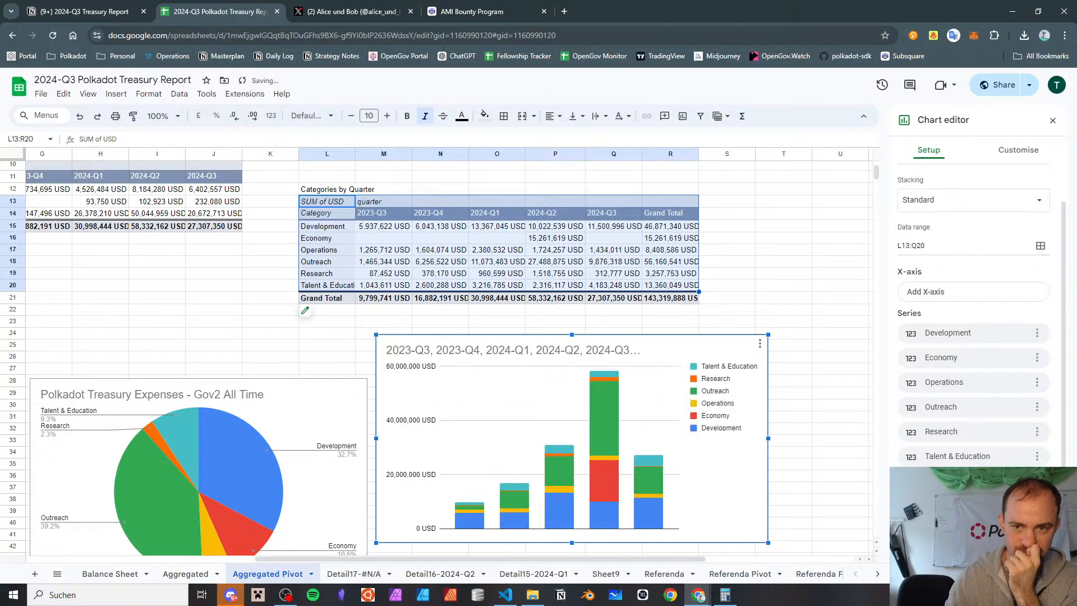
# Select the pivot table's corner cell L13, and reopen the stacked column chart for editing
pyautogui.click(787, 368)
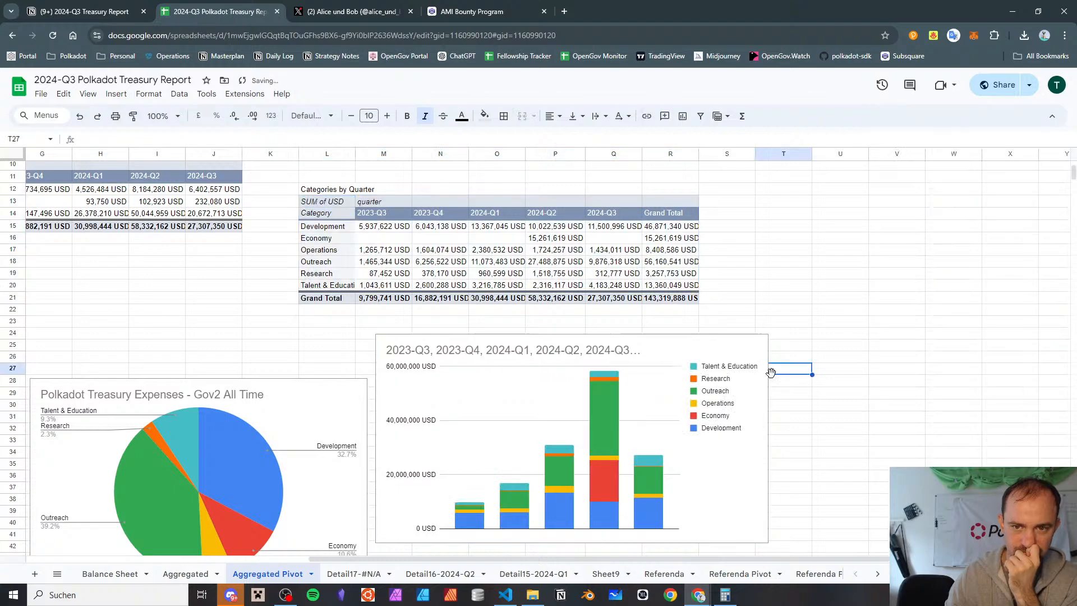
pyautogui.click(306, 201)
pyautogui.click(679, 351)
pyautogui.doubleClick(684, 345)
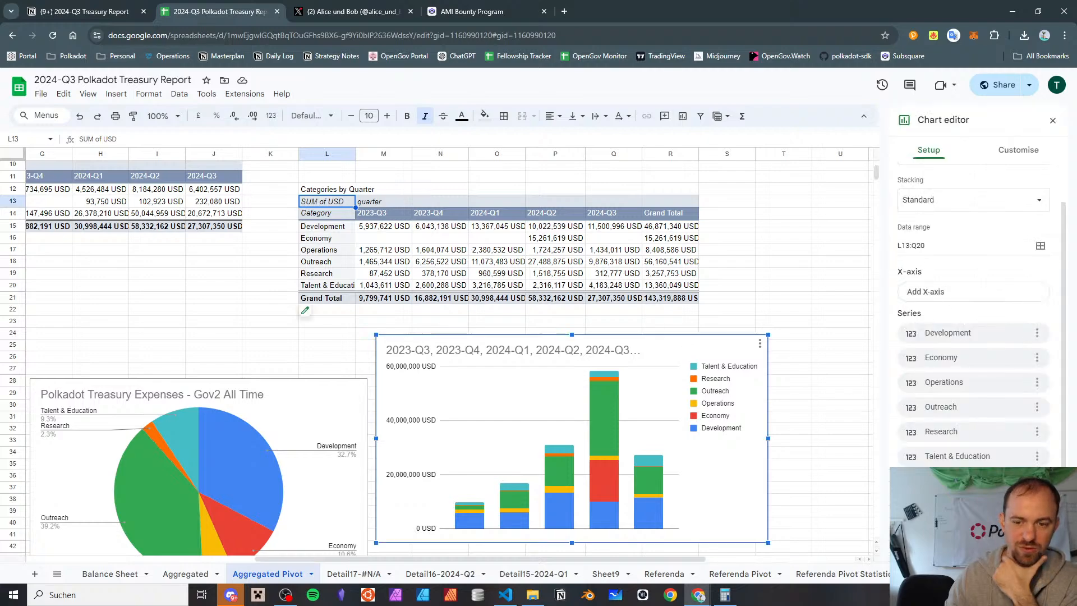
pyautogui.click(903, 545)
pyautogui.scroll(-1, 902, 545)
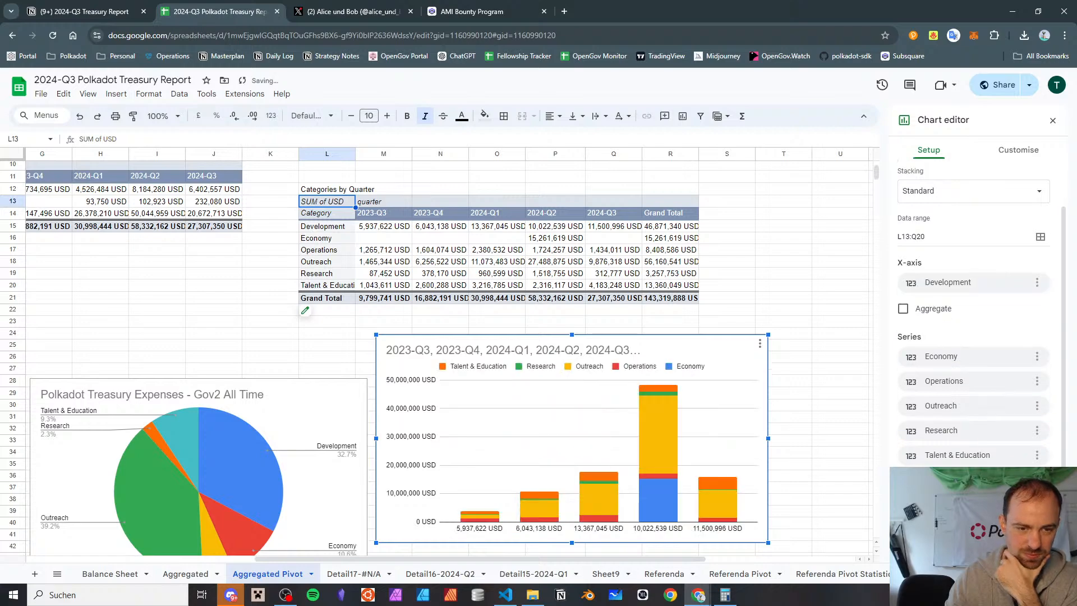
pyautogui.hotkey('ctrl', 'z')
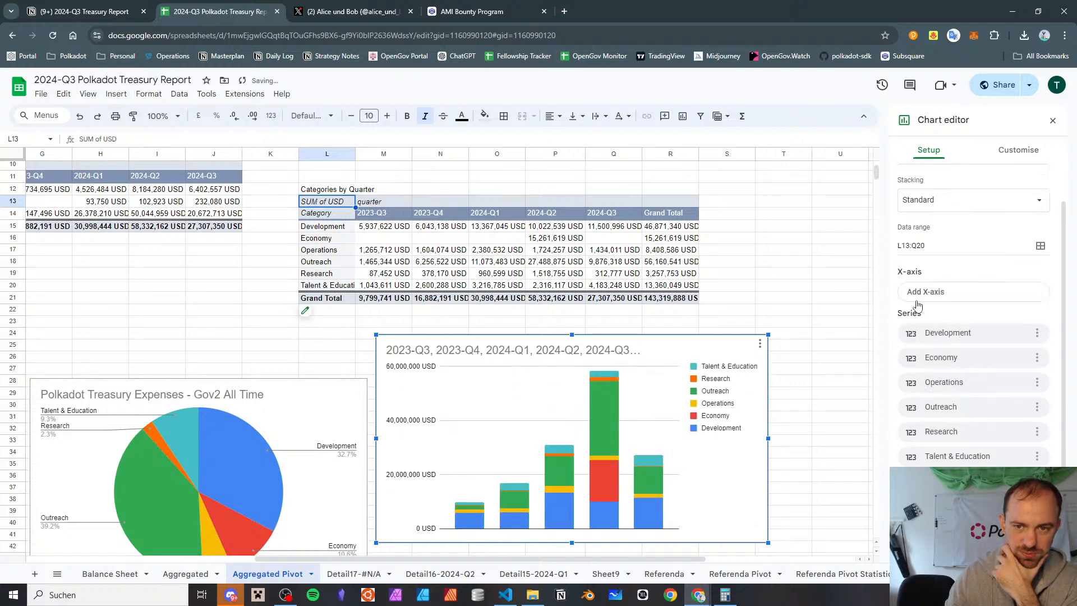
# Remove all series from the stacked column chart and set its data range to L14:Q20
pyautogui.click(1036, 334)
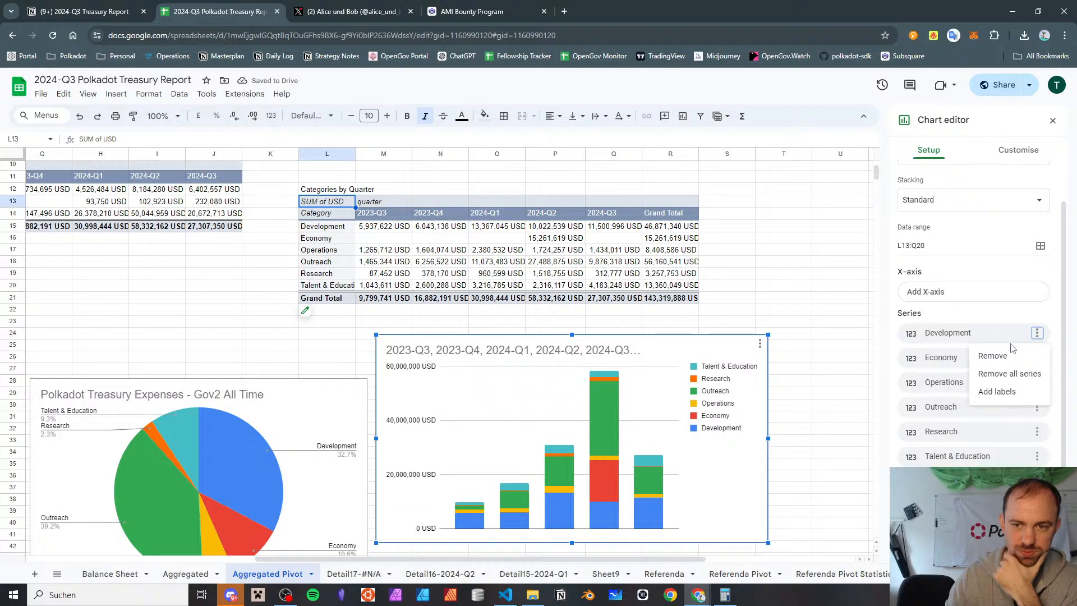
pyautogui.click(994, 371)
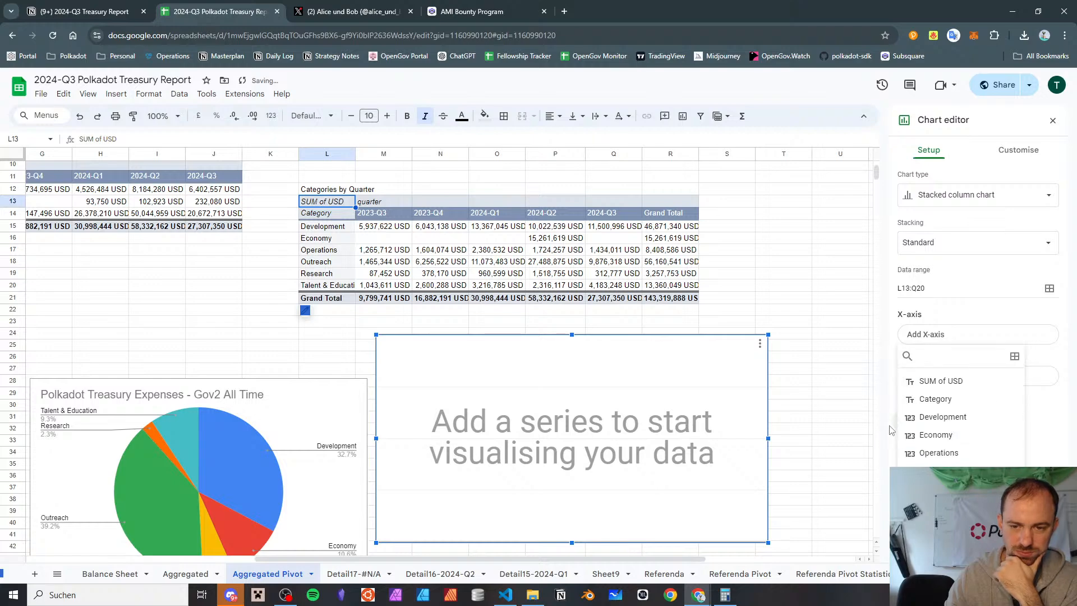
pyautogui.click(891, 430)
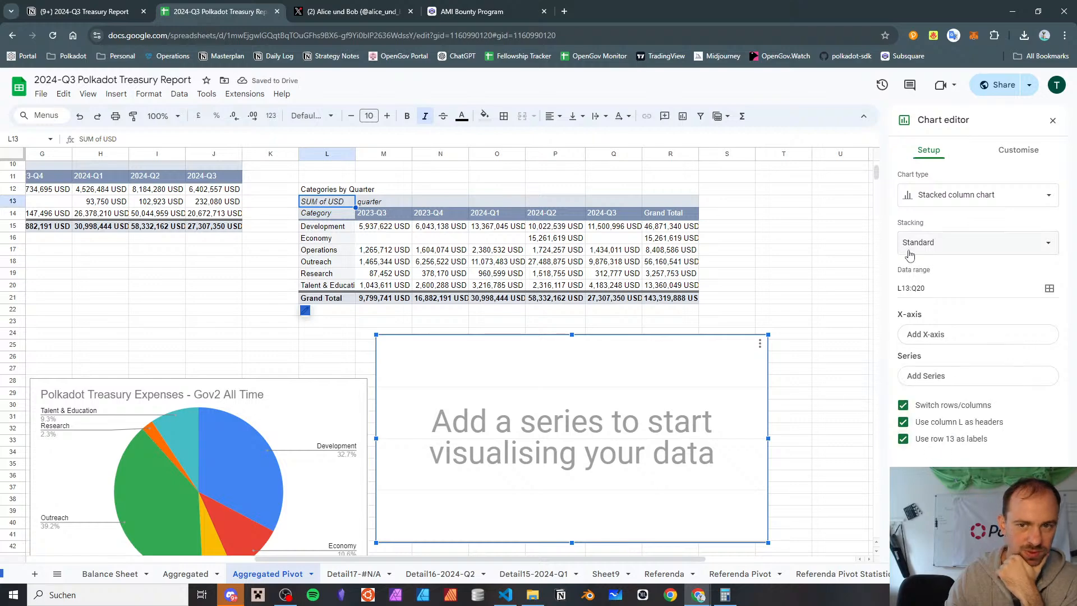
pyautogui.click(909, 286)
pyautogui.press('BackSpace')
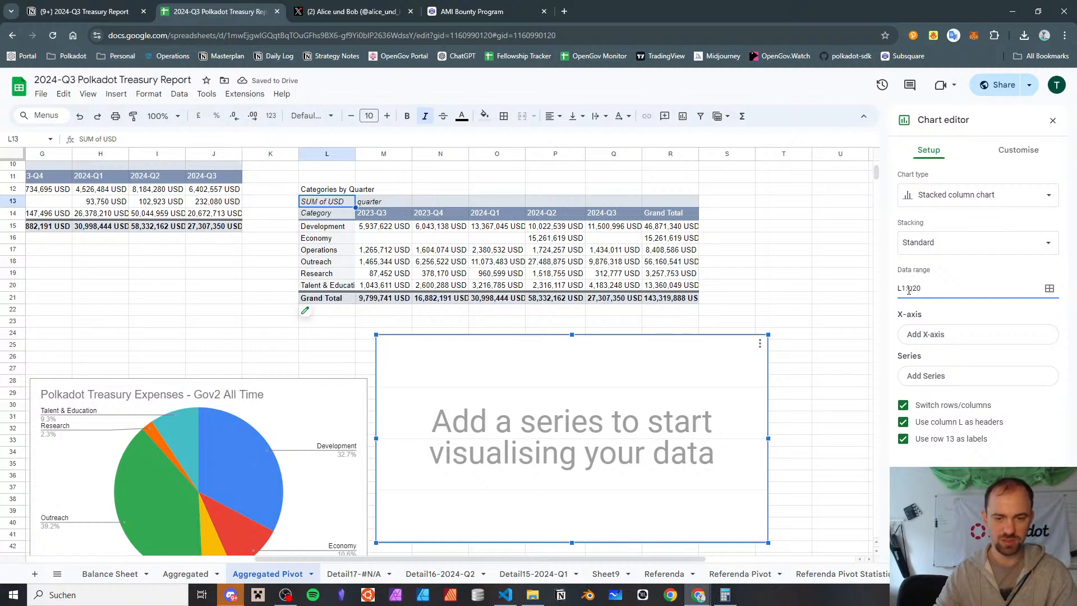
pyautogui.write('4')
pyautogui.press('Return')
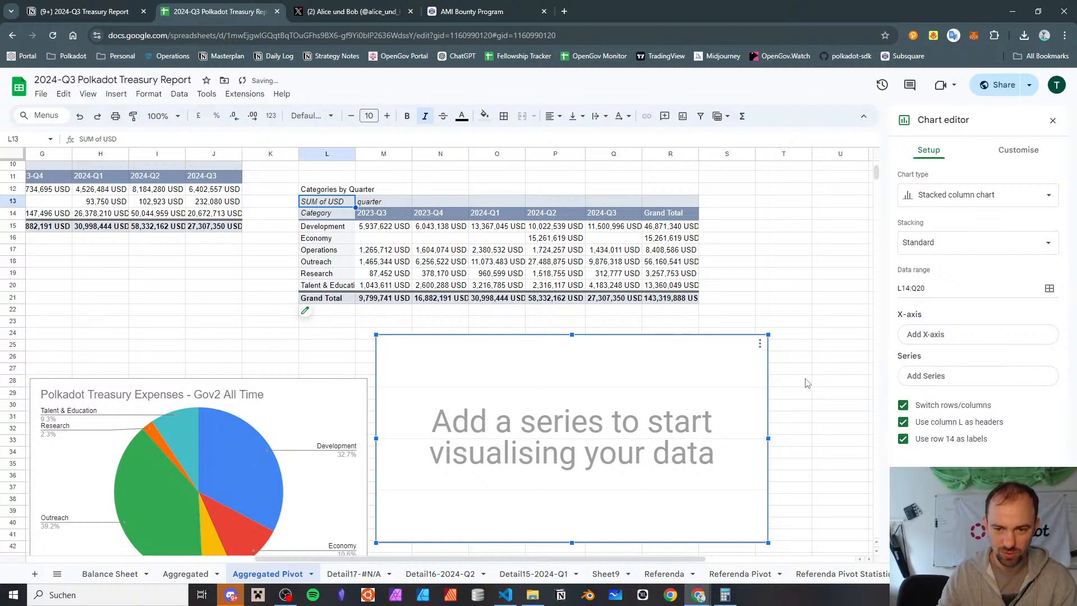
# Try to add Development as the first series of the emptied chart, and remove it from the X-axis
pyautogui.click(930, 377)
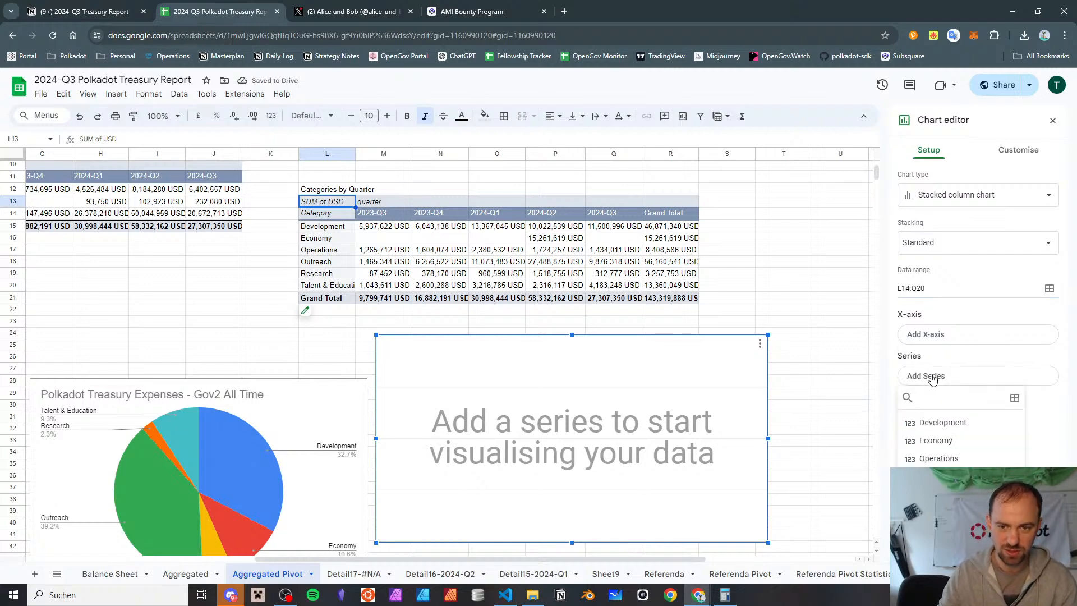
pyautogui.click(924, 425)
pyautogui.click(926, 410)
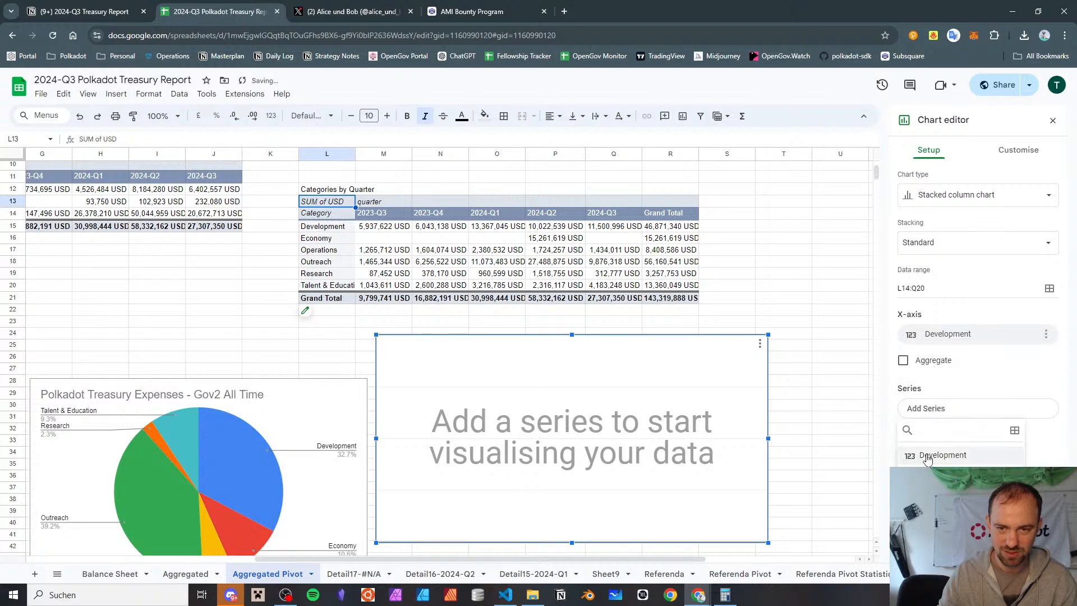
pyautogui.click(1045, 334)
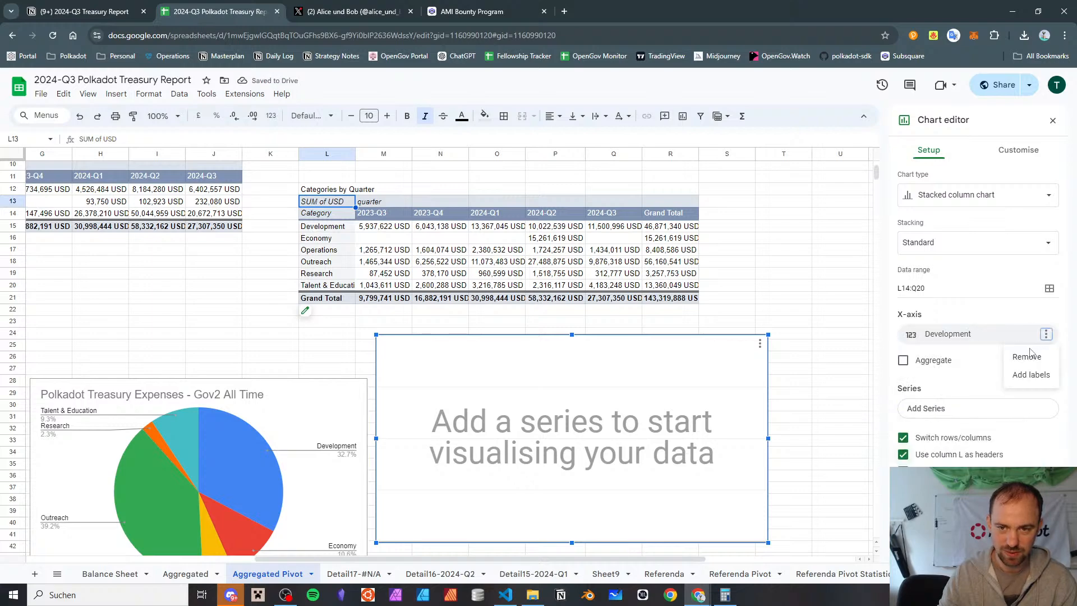
pyautogui.click(1030, 356)
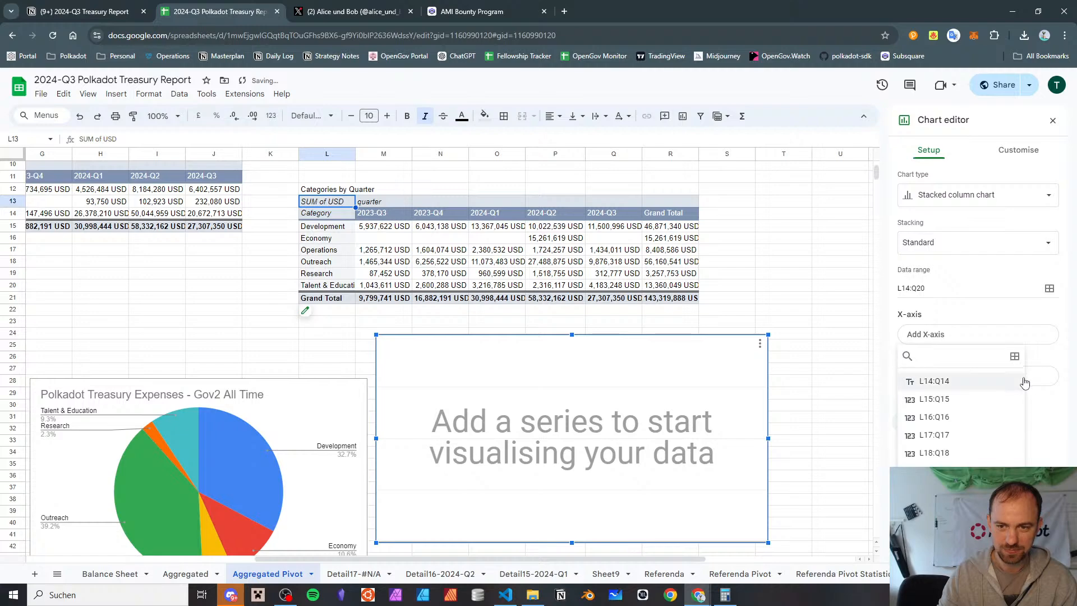
# Restore the use of column L as headers and row 14 as labels for the emptied chart
pyautogui.click(1044, 375)
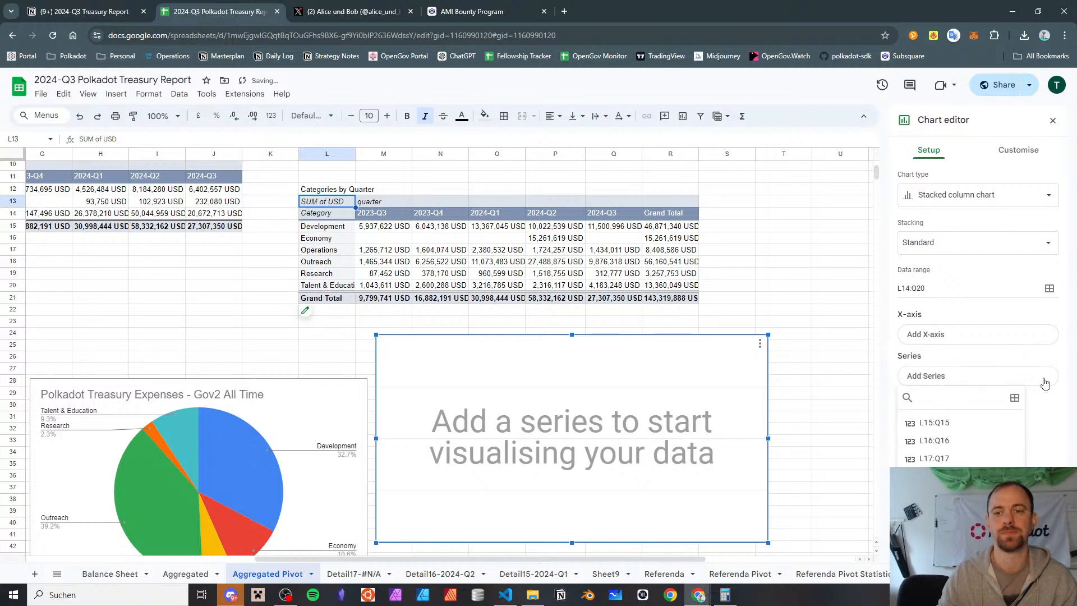
pyautogui.click(1063, 457)
pyautogui.click(903, 421)
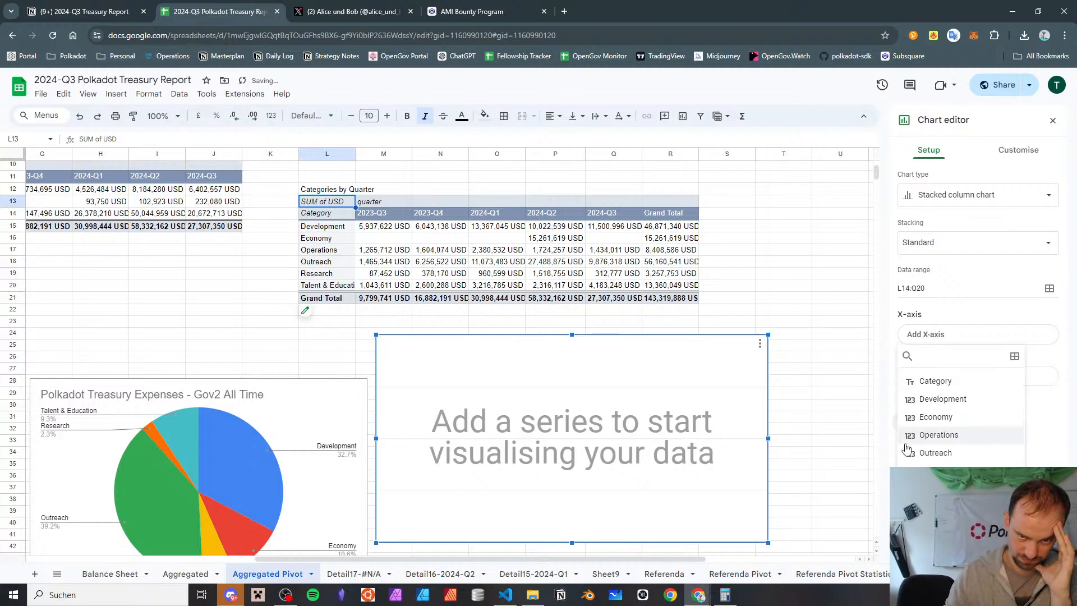
pyautogui.click(902, 438)
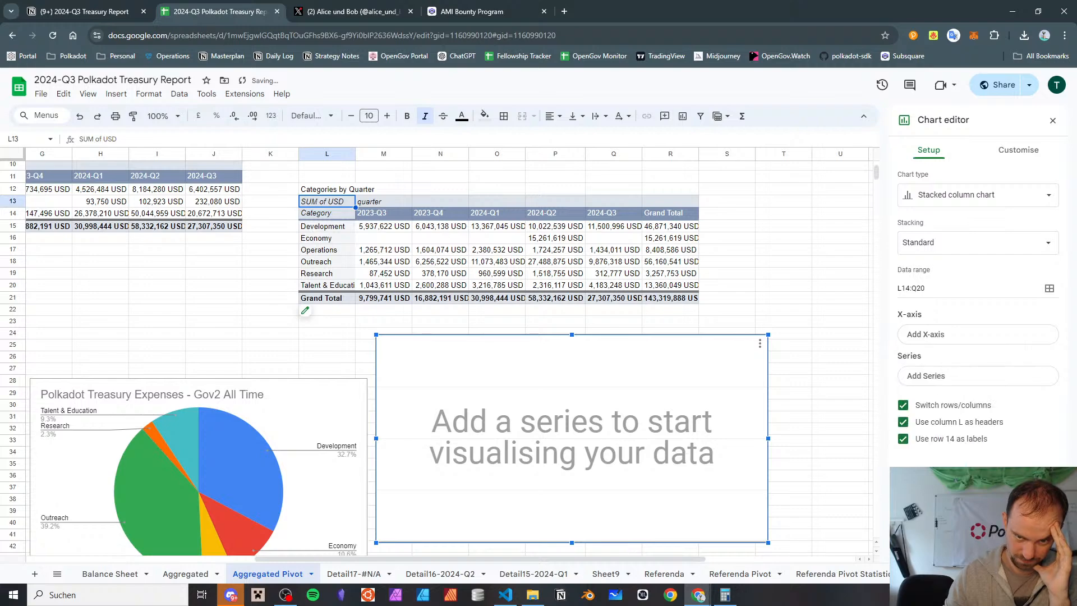
# Add Development and Economy as series of the stacked column chart
pyautogui.click(945, 386)
pyautogui.click(946, 422)
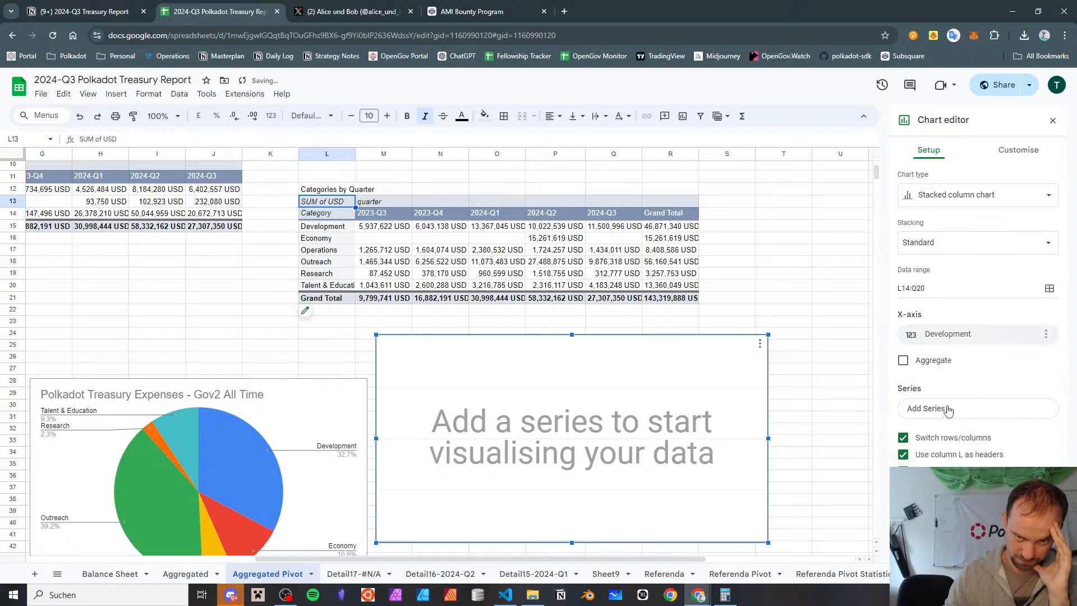
pyautogui.click(947, 419)
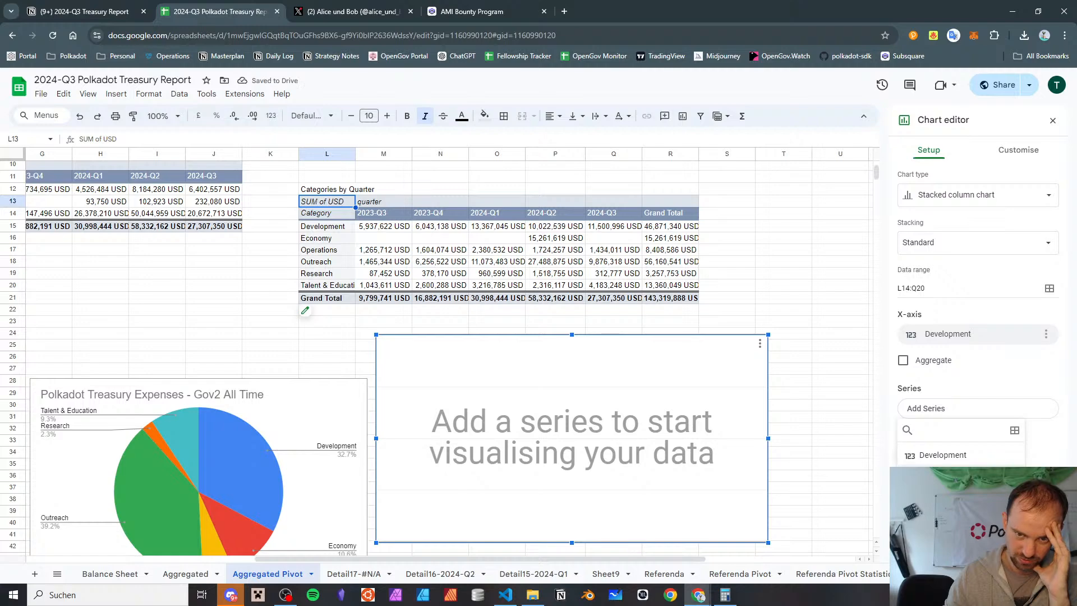
pyautogui.click(942, 455)
pyautogui.click(941, 431)
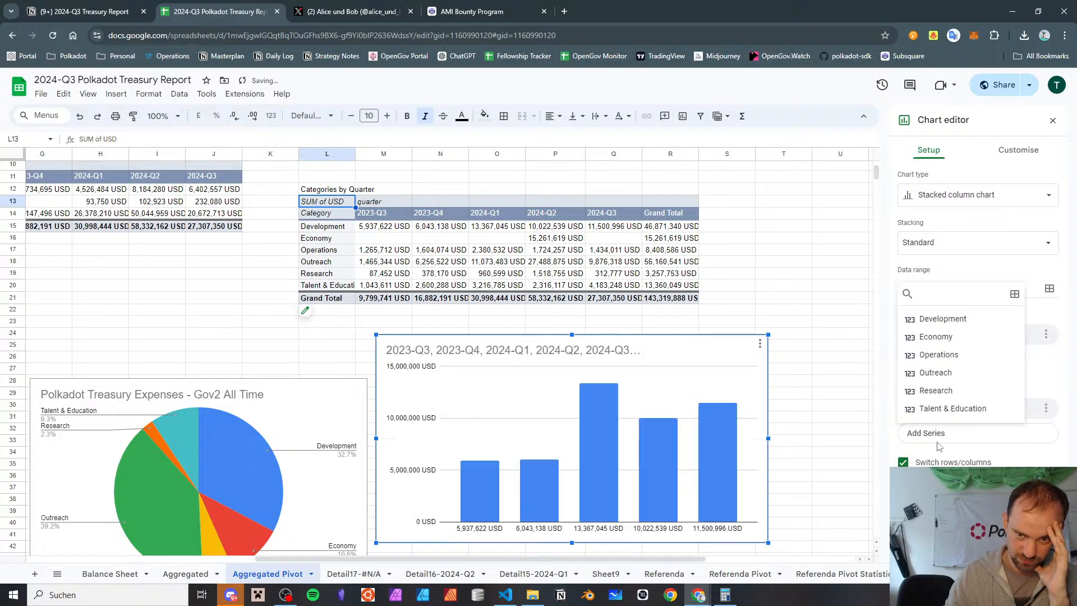
pyautogui.click(943, 338)
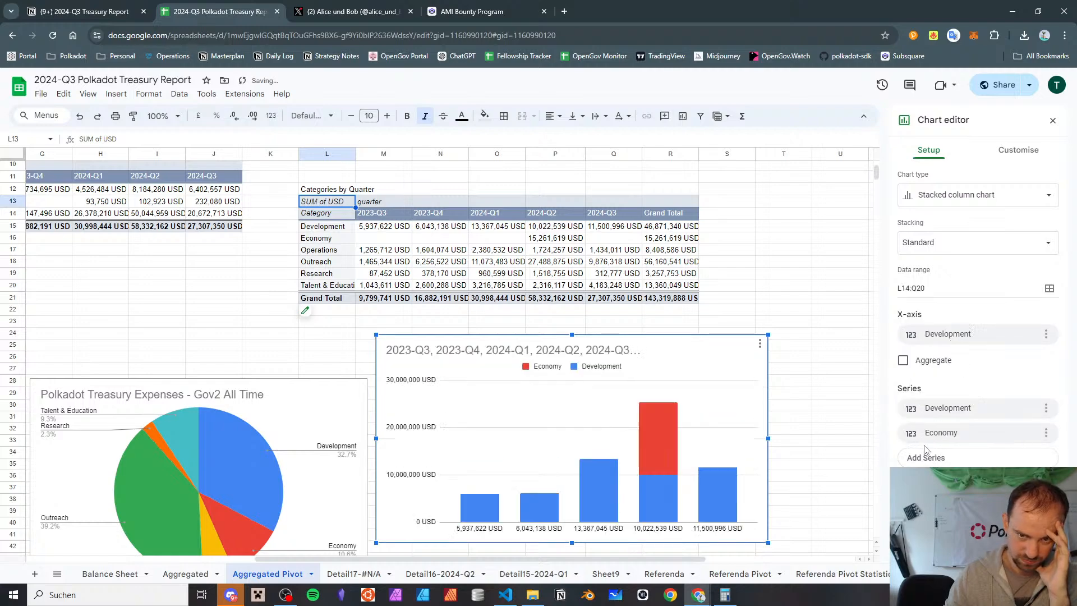
# Add Operations, Outreach, Research and Talent & Education as further series of the chart on range L14:Q20
pyautogui.click(931, 457)
pyautogui.click(938, 377)
pyautogui.click(925, 481)
pyautogui.click(935, 421)
pyautogui.click(926, 505)
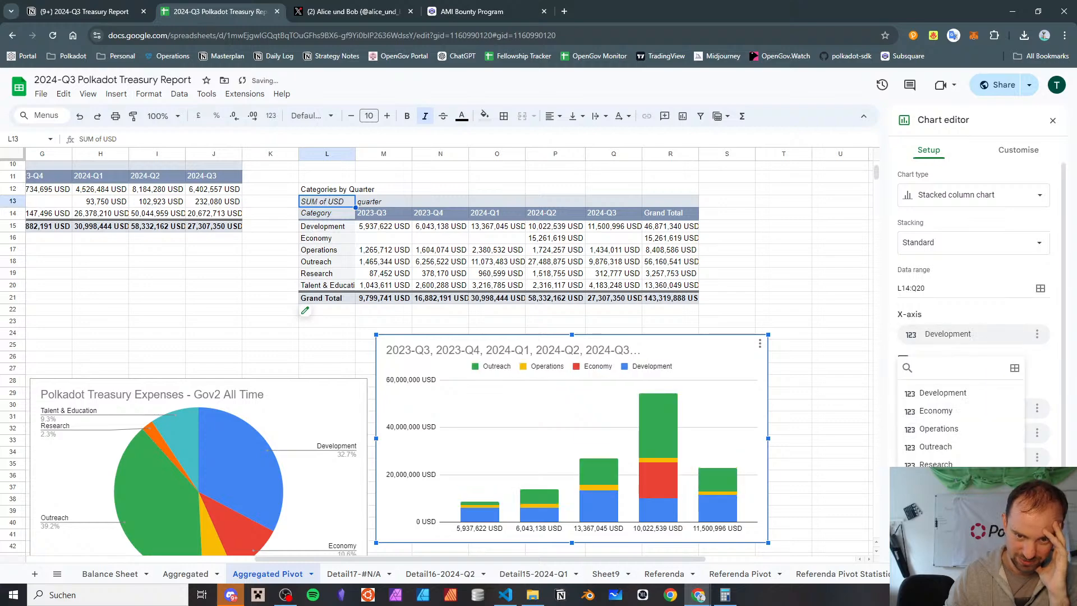
pyautogui.click(935, 463)
pyautogui.click(926, 528)
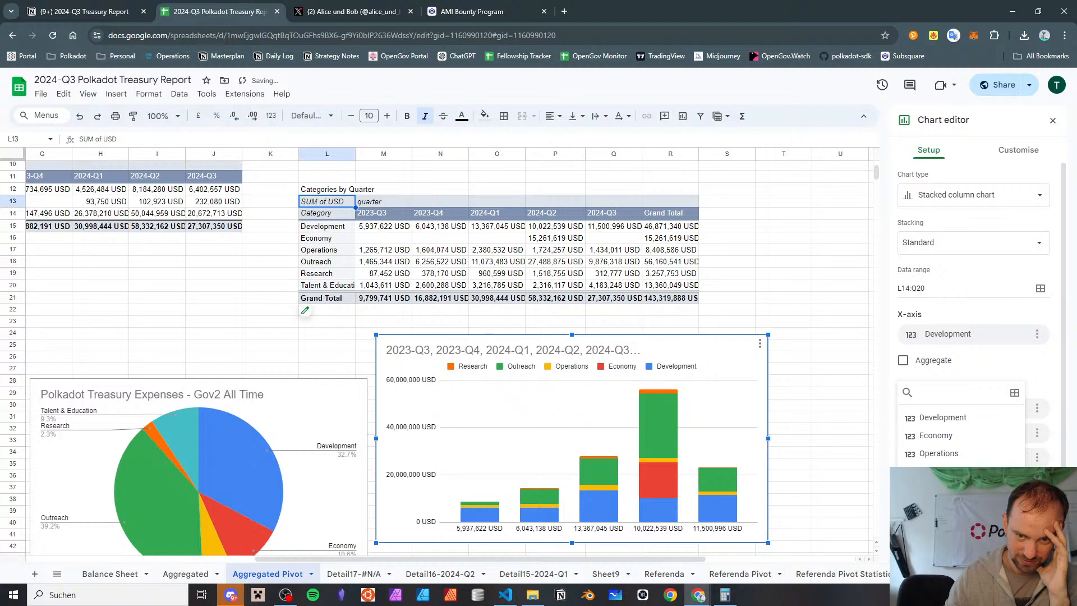
pyautogui.click(948, 507)
# Clear Development from the chart's X-axis, and delete the stacked column chart from the sheet
pyautogui.click(1036, 333)
pyautogui.click(1012, 356)
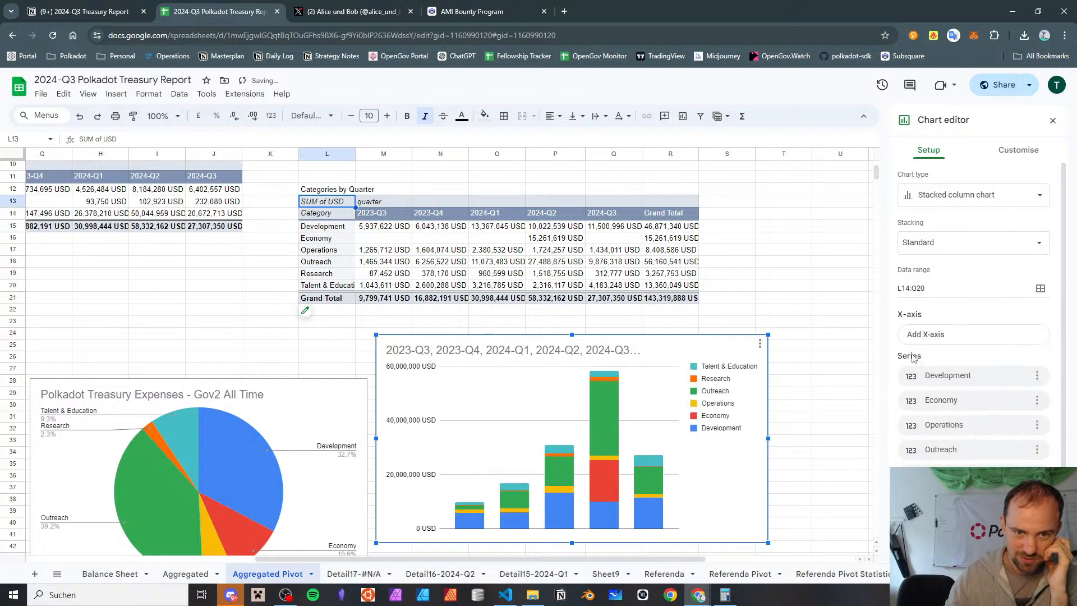
pyautogui.scroll(-2, 762, 331)
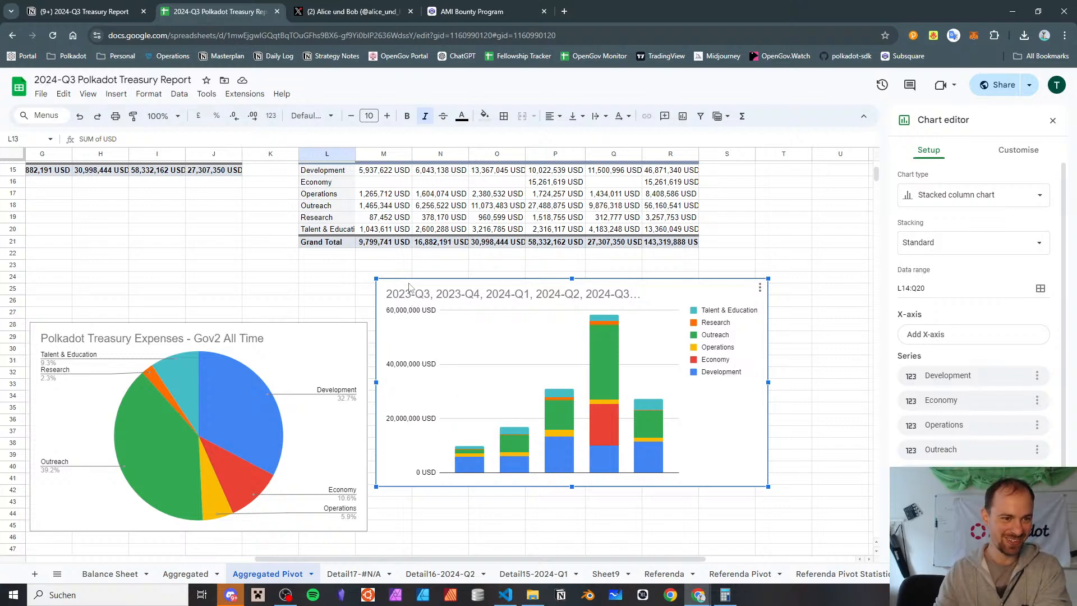
pyautogui.click(431, 517)
# Copy the Categories by Quarter pivot table from L13 and paste the duplicate at L24
pyautogui.scroll(3, 474, 269)
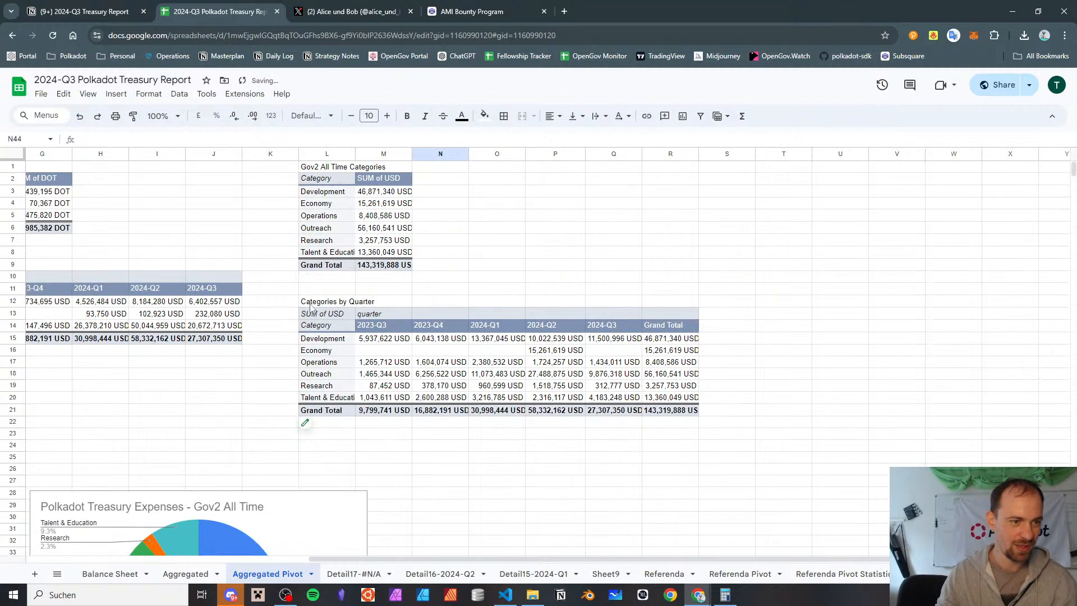
pyautogui.click(327, 315)
pyautogui.hotkey('ctrl', 'c')
pyautogui.click(341, 445)
pyautogui.hotkey('ctrl', 'v')
# Move the Gov2 All Time pie chart down so it no longer covers the duplicated pivot table
pyautogui.scroll(-3, 341, 445)
pyautogui.click(330, 338)
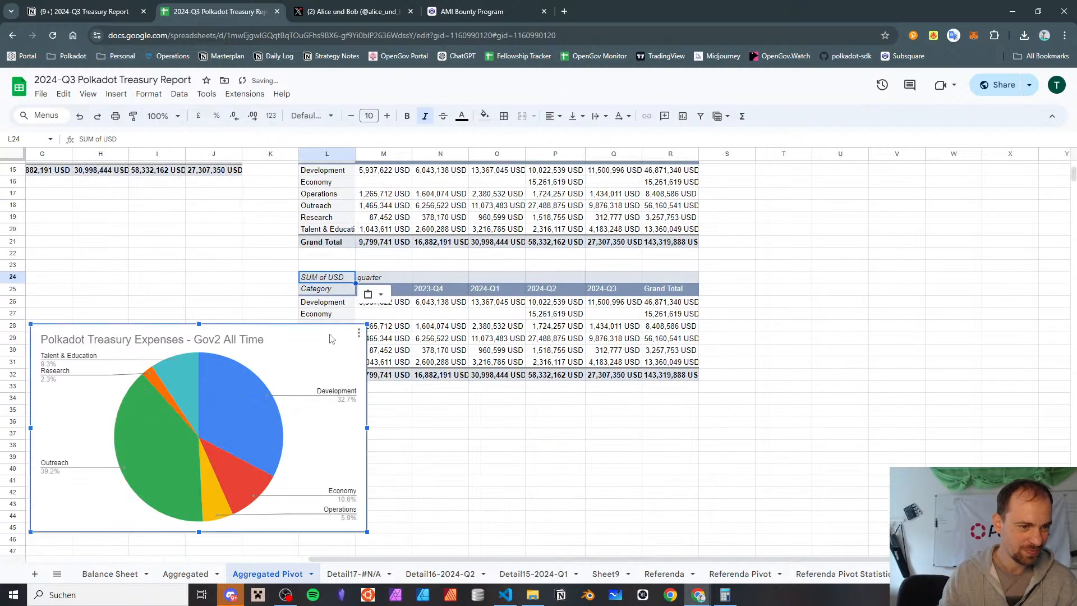
pyautogui.moveTo(330, 339); pyautogui.dragTo(245, 511)
# Swap the fields of the duplicated pivot table so quarter forms the rows and Category the columns
pyautogui.scroll(5, 353, 280)
pyautogui.click(345, 301)
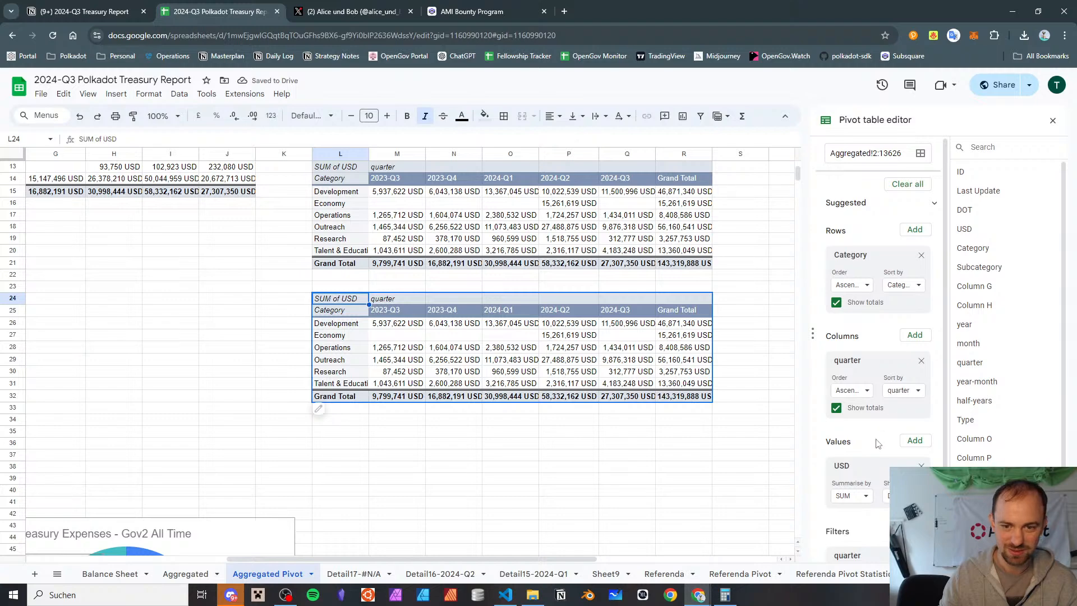
pyautogui.moveTo(862, 368); pyautogui.dragTo(858, 259)
pyautogui.moveTo(855, 346); pyautogui.dragTo(851, 361)
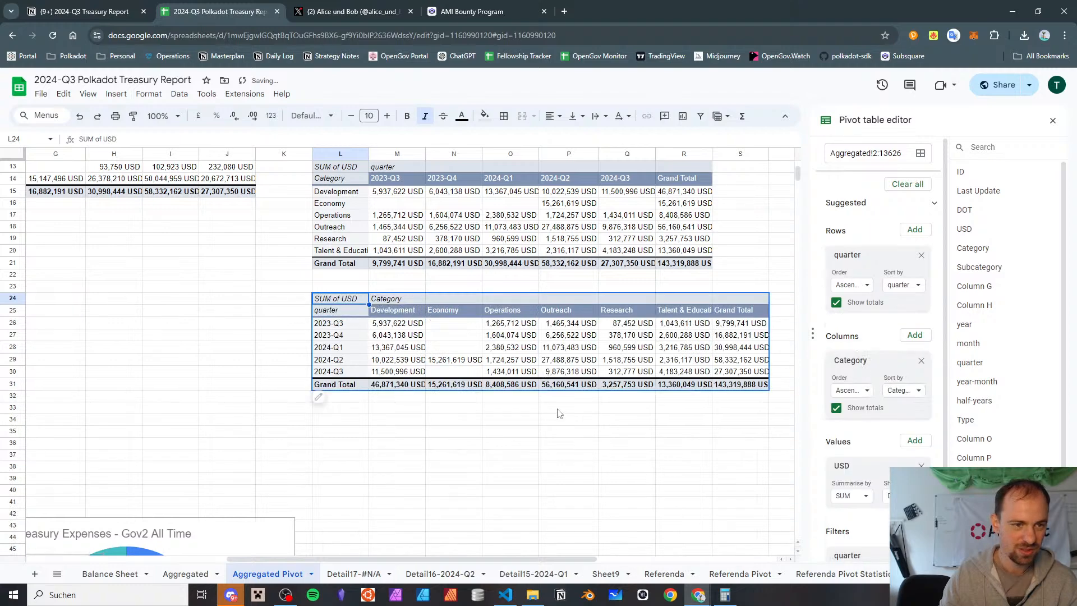
# Insert a new chart, place it below the duplicated pivot table, and set its data range to L25:R30
pyautogui.click(359, 420)
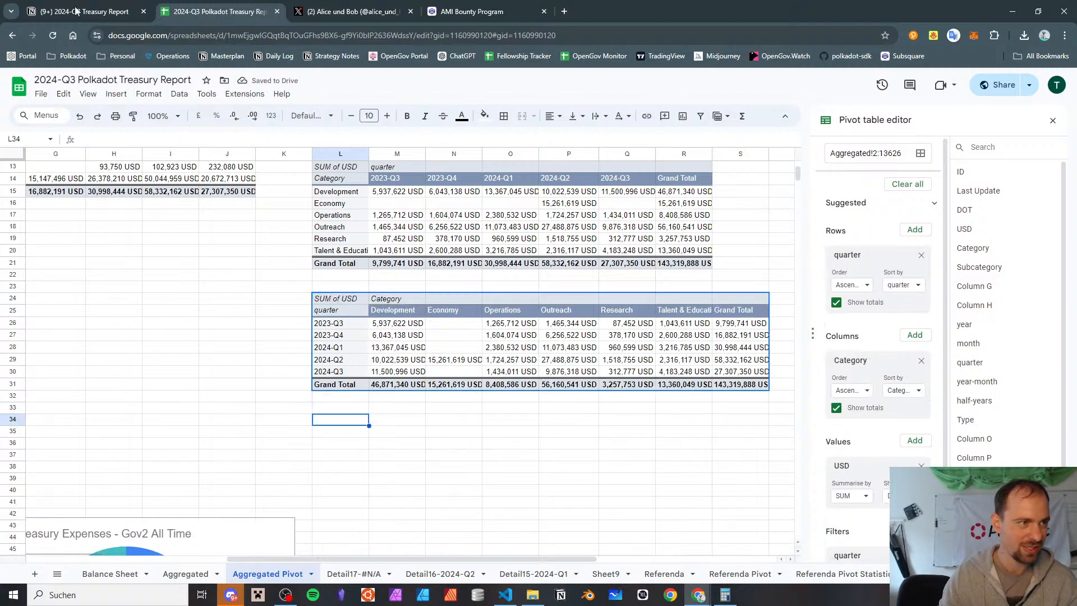
pyautogui.click(116, 93)
pyautogui.click(149, 241)
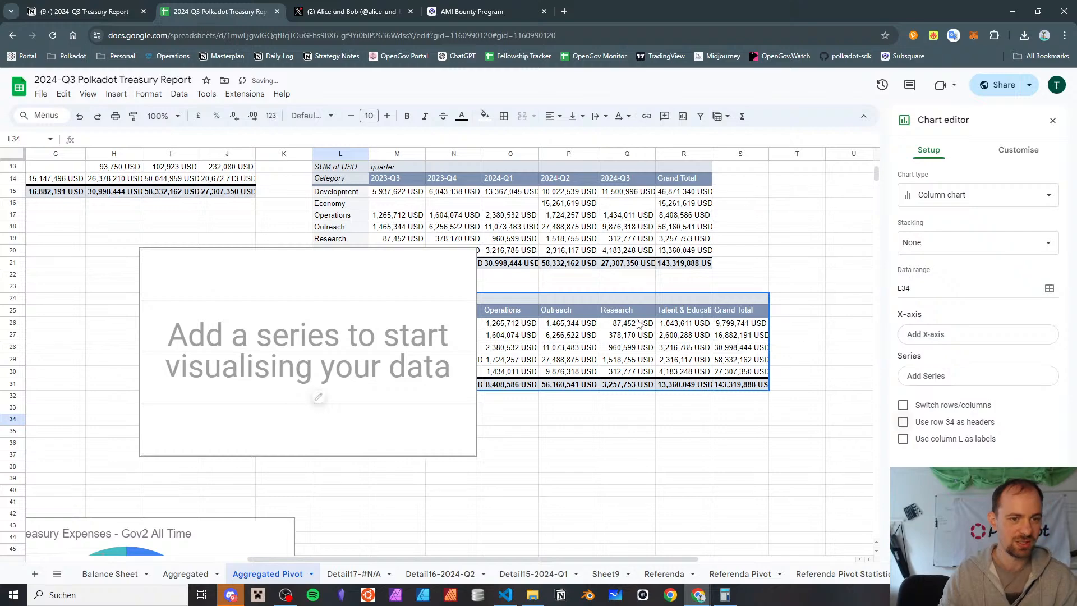
pyautogui.moveTo(320, 256); pyautogui.dragTo(225, 426)
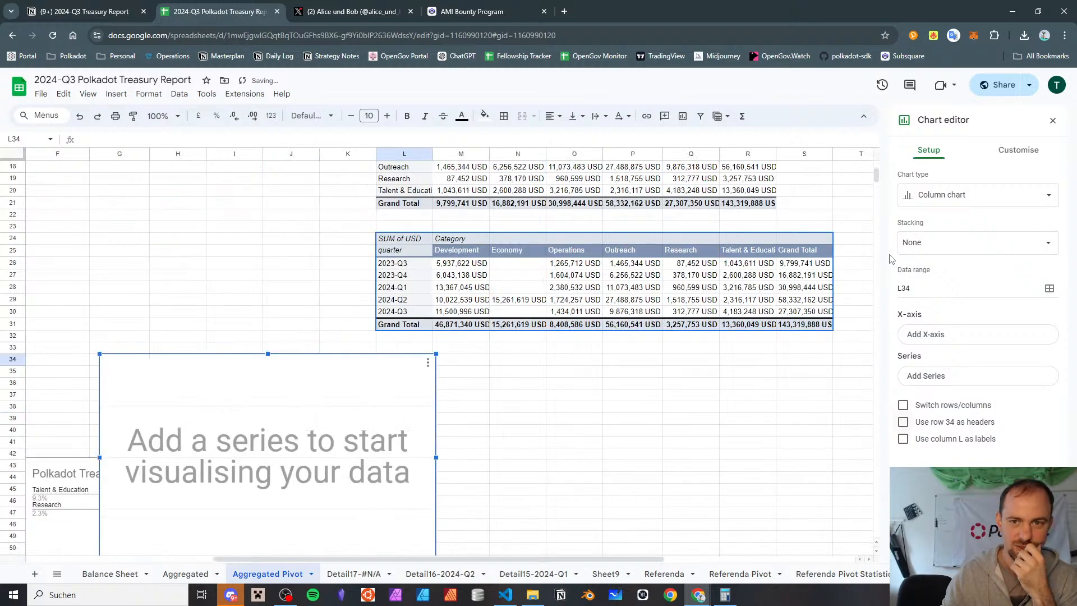
pyautogui.click(1049, 287)
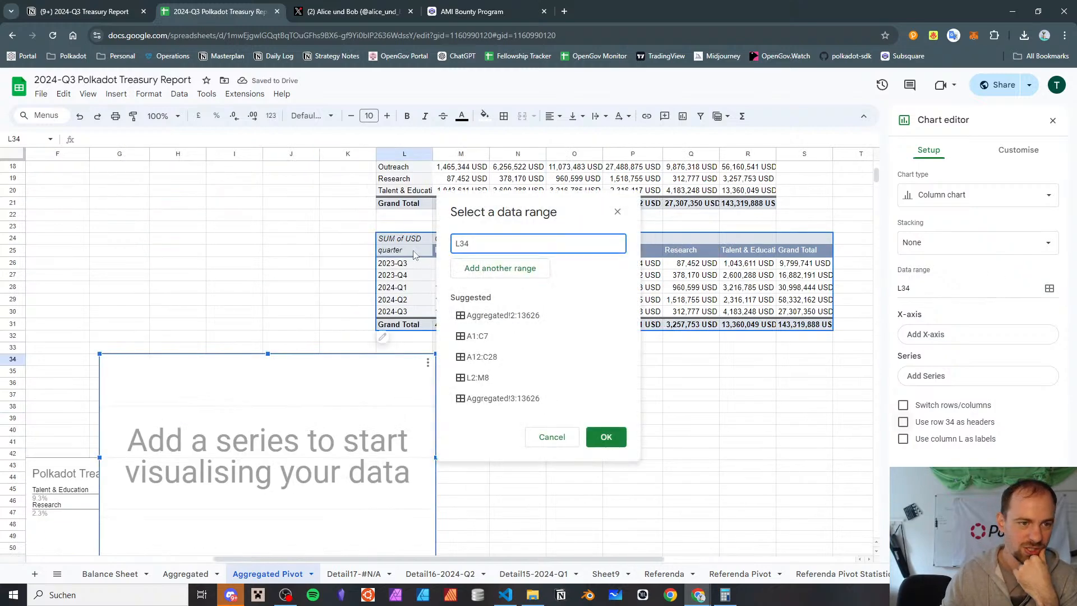
pyautogui.moveTo(413, 254); pyautogui.dragTo(751, 314)
pyautogui.click(607, 437)
# Move the new chart up beside its data, widen it, and change it to a stacked column chart
pyautogui.hscroll(-1, 374, 480)
pyautogui.moveTo(374, 479); pyautogui.dragTo(496, 396)
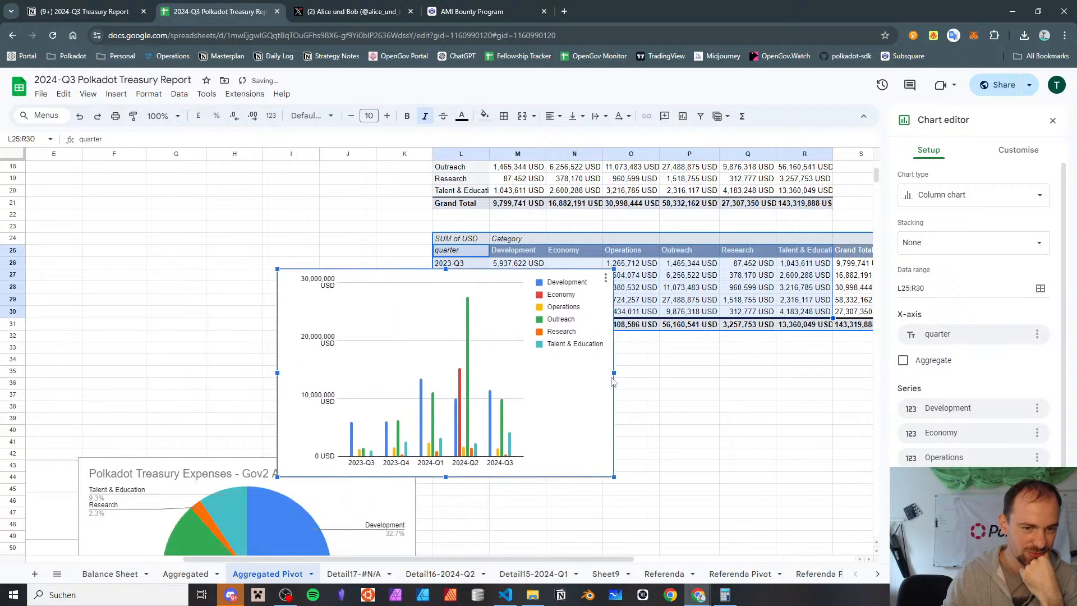
pyautogui.moveTo(613, 373); pyautogui.dragTo(704, 372)
pyautogui.click(948, 195)
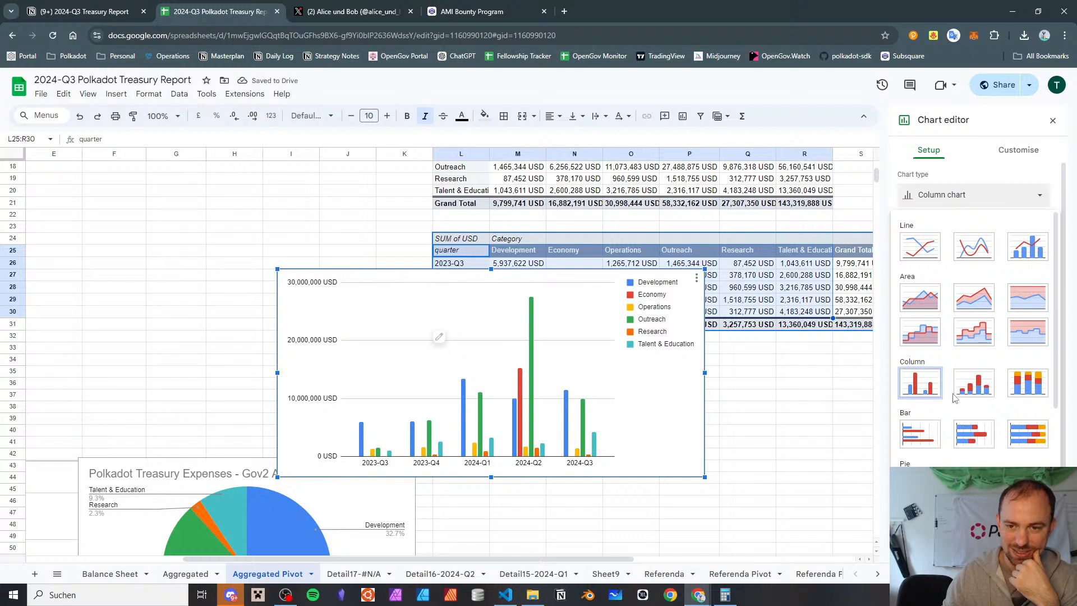
pyautogui.click(974, 383)
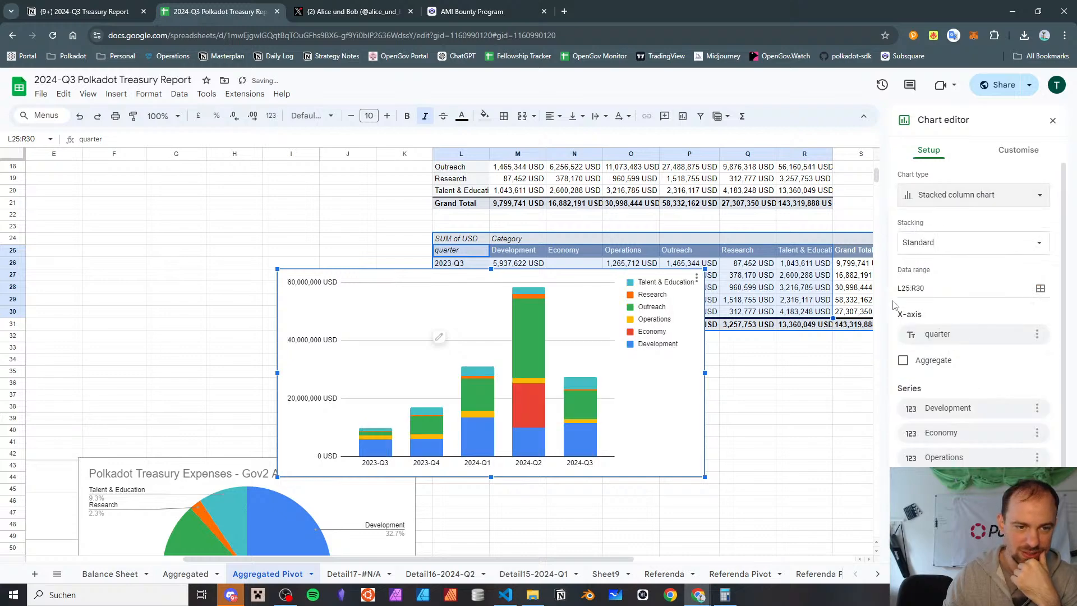
# Title the stacked column chart "Categories by Quarter" and leave the chart editor
pyautogui.click(1018, 150)
pyautogui.click(959, 216)
pyautogui.click(949, 295)
pyautogui.write('Categories by Quarter')
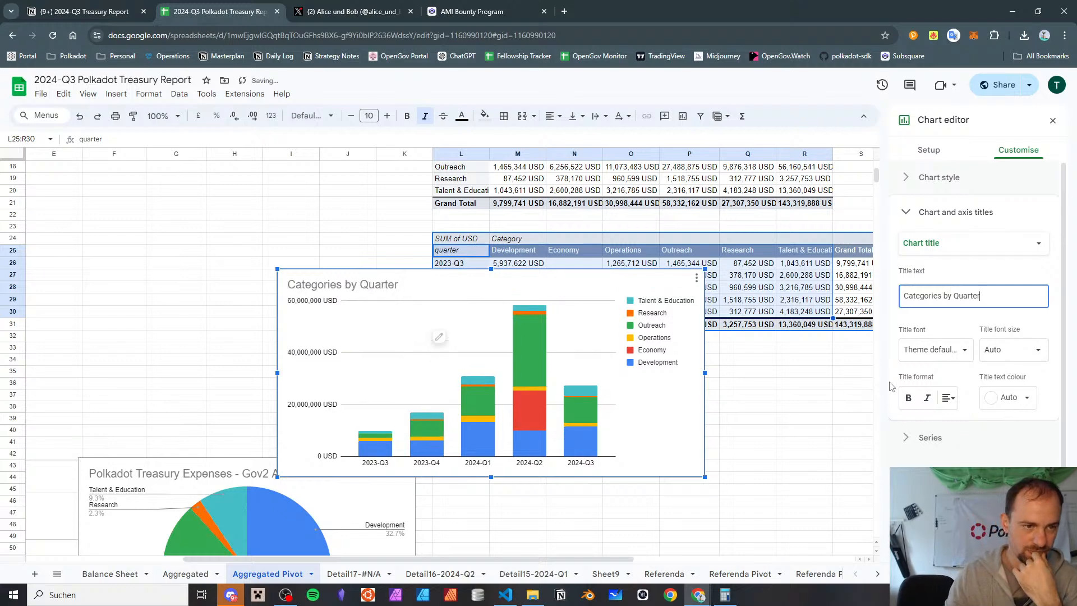
pyautogui.click(829, 394)
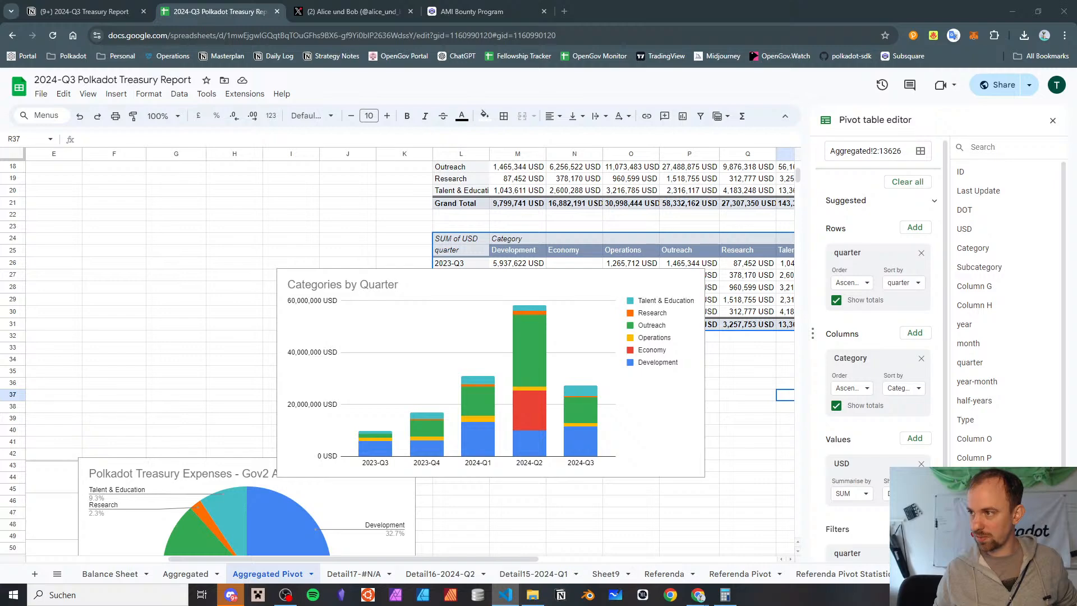
# Bring up the Polkadot Treasury Report 2024-H1 spreadsheet window with its "2023-H2 and 2024-H1" chart over the current sheet
pyautogui.moveTo(1076, 129)
pyautogui.mouseDown()
pyautogui.moveTo(668, 129)
pyautogui.moveTo(661, 142)
pyautogui.moveTo(1076, 143)
pyautogui.mouseUp()
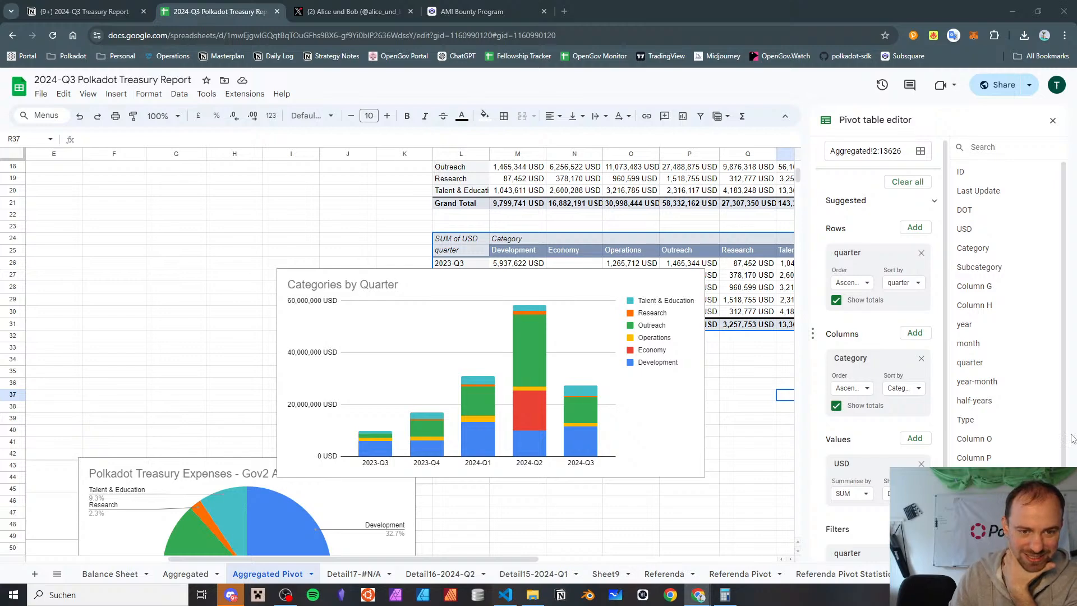
pyautogui.scroll(-1, 851, 458)
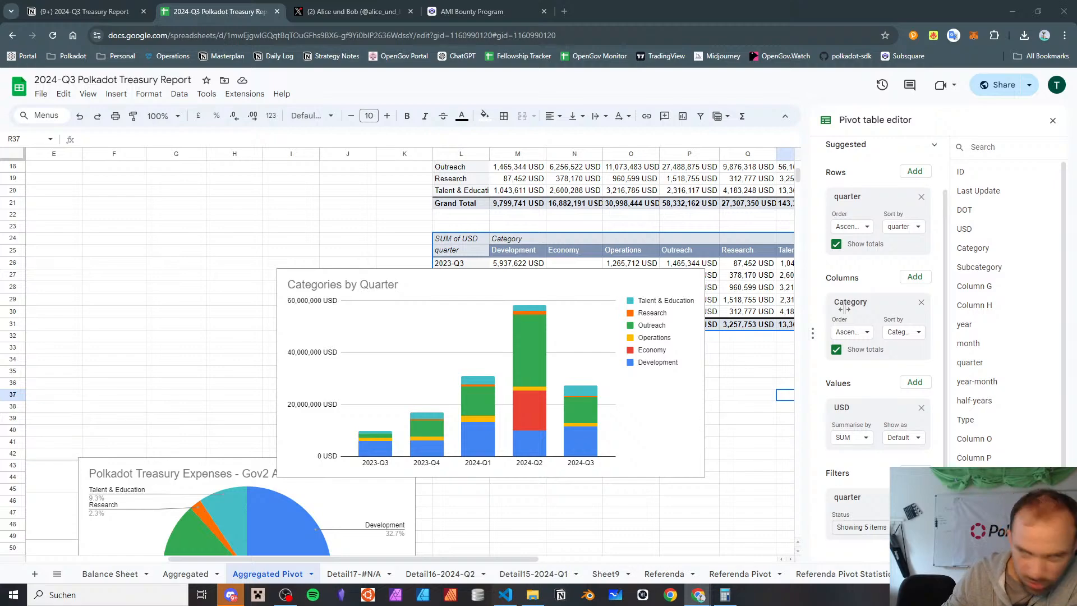
pyautogui.moveTo(1076, 224); pyautogui.dragTo(256, 126)
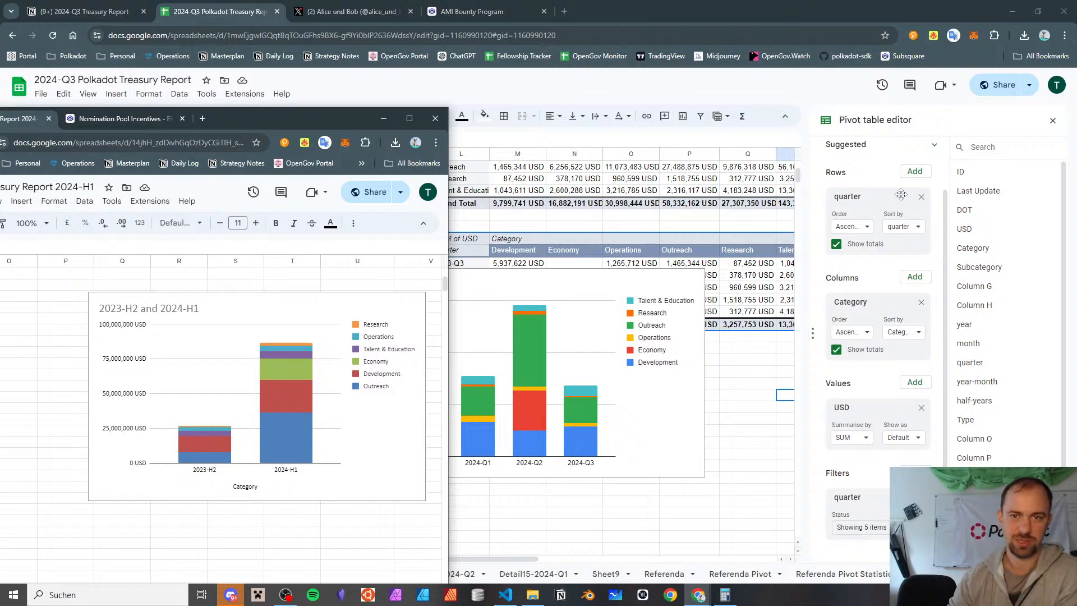
pyautogui.scroll(1, 859, 265)
pyautogui.scroll(-1, 858, 265)
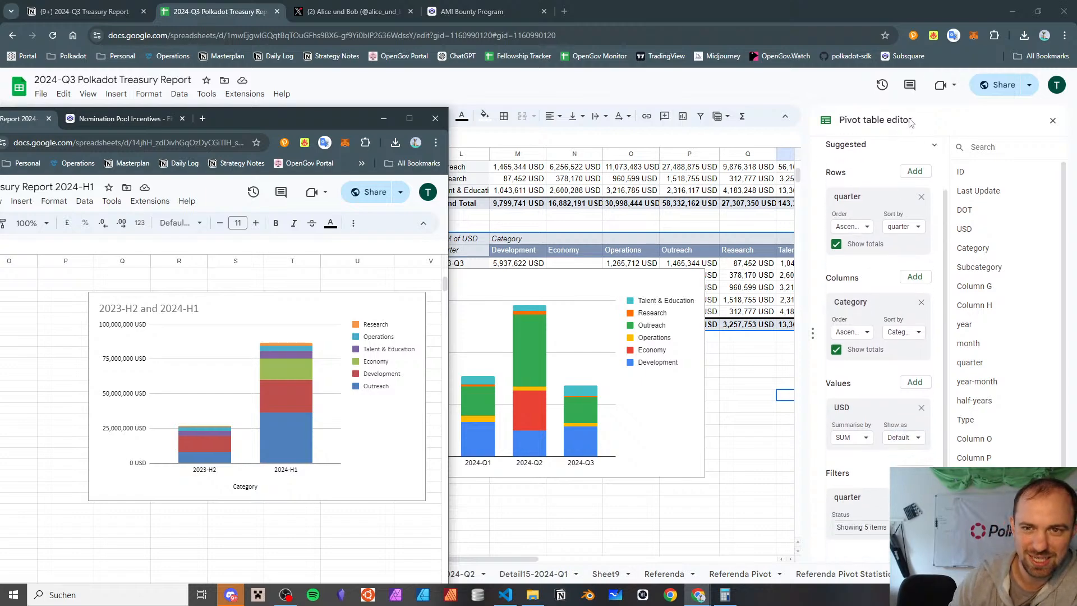
# Close the pivot table editor and open the title settings of the "Categories by Quarter" chart
pyautogui.click(1052, 120)
pyautogui.click(429, 284)
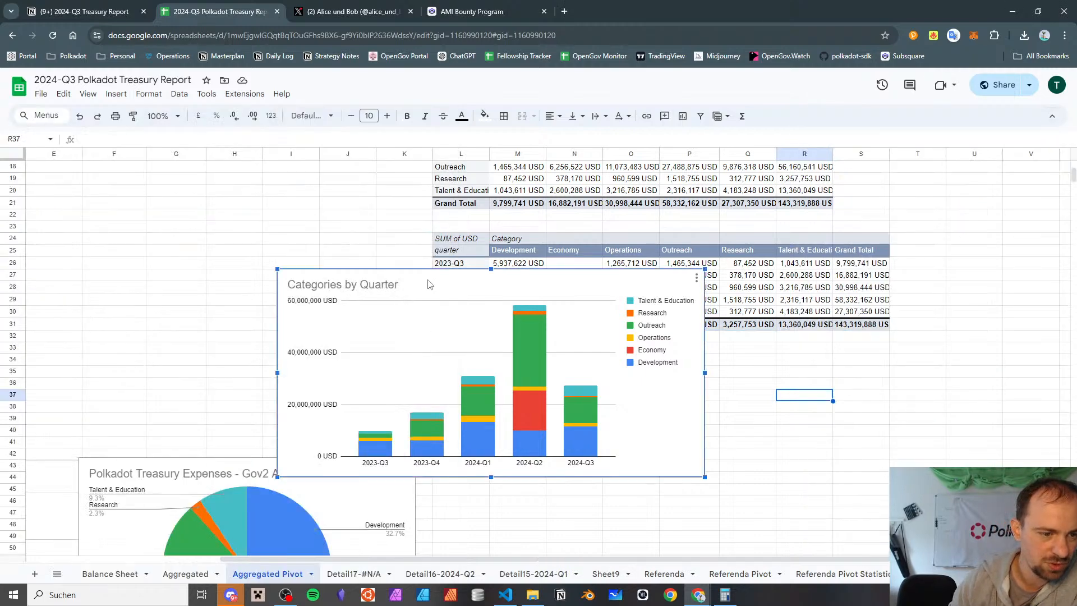
pyautogui.doubleClick(430, 284)
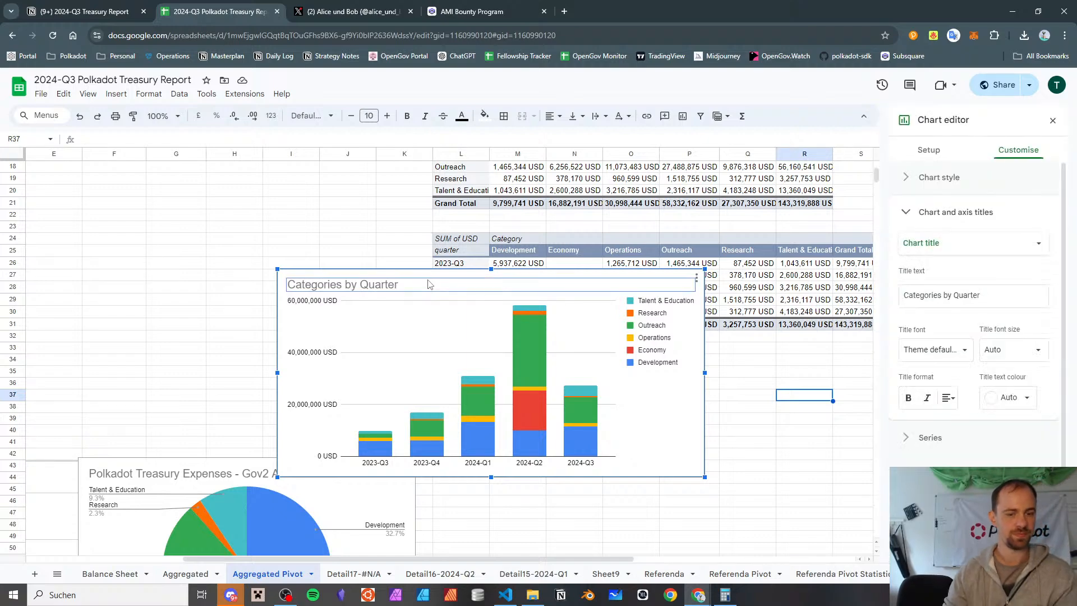
# Arrange the 2024-H1 report window side by side with the 2024-Q3 report window, giving the Q3 window more width
pyautogui.hotkey('alt', 'Tab')
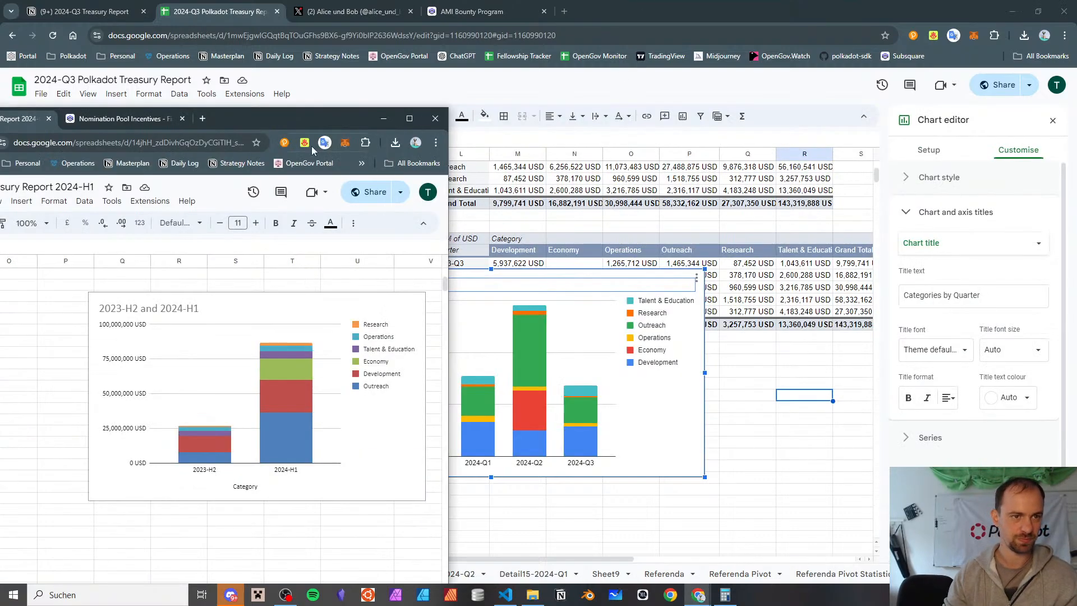
pyautogui.moveTo(303, 115); pyautogui.dragTo(3, 117)
pyautogui.click(570, 213)
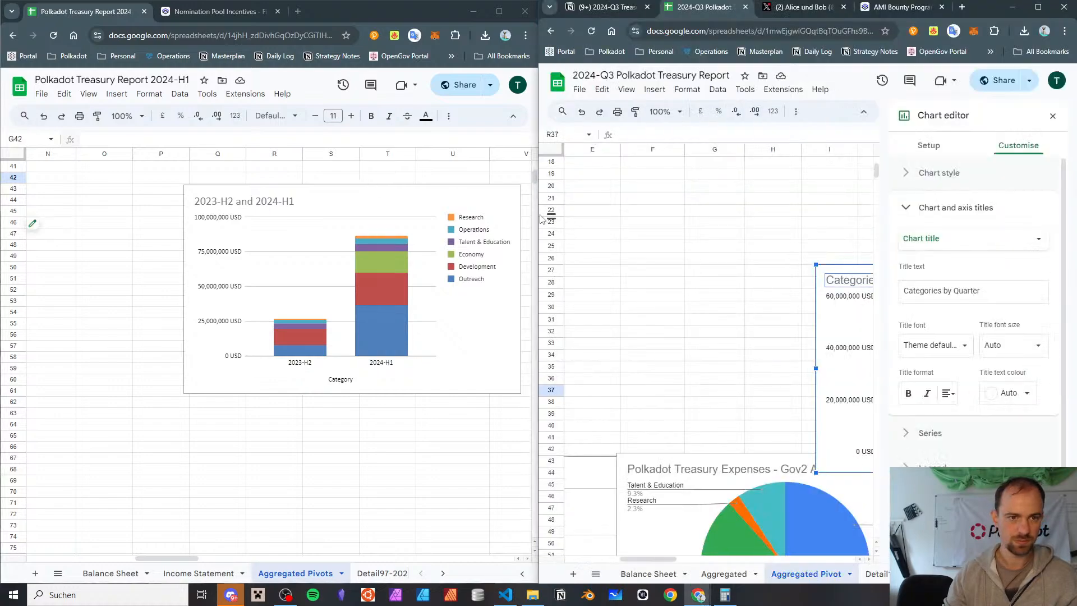
pyautogui.moveTo(538, 212); pyautogui.dragTo(414, 213)
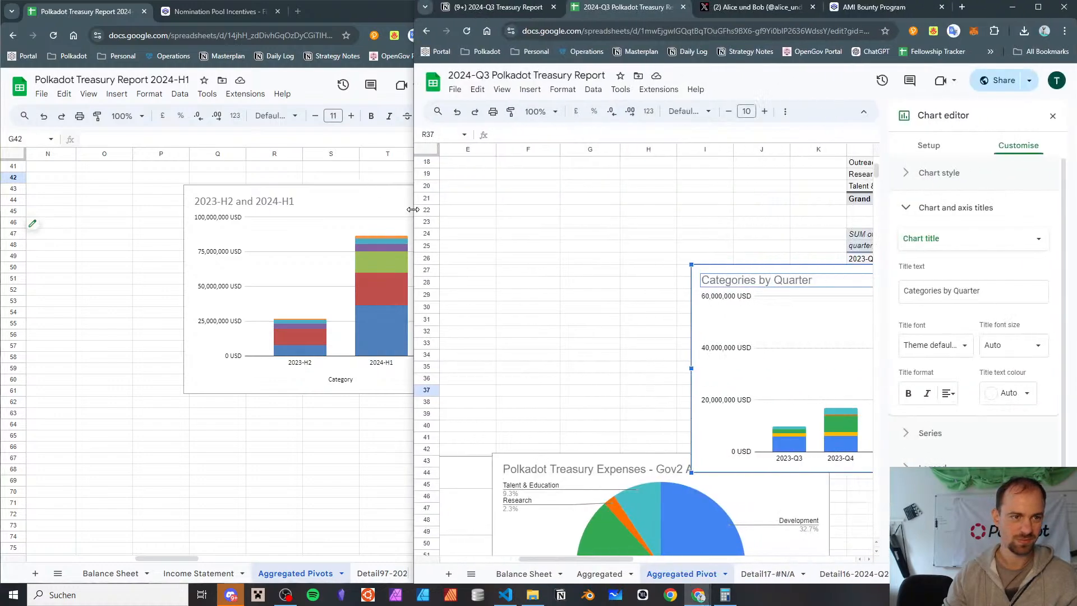
pyautogui.click(46, 259)
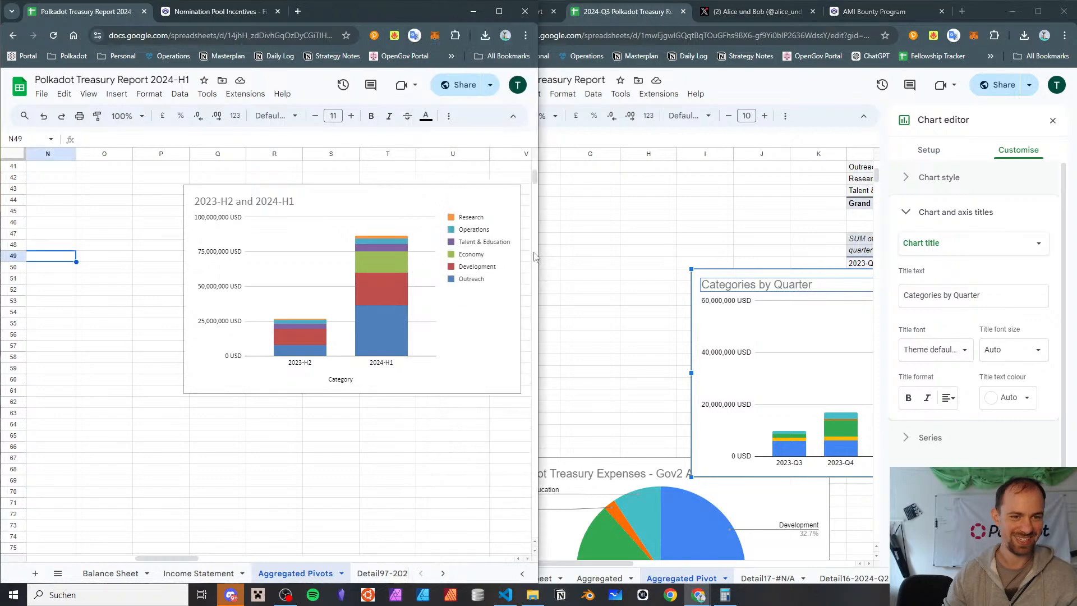
pyautogui.moveTo(540, 251); pyautogui.dragTo(420, 268)
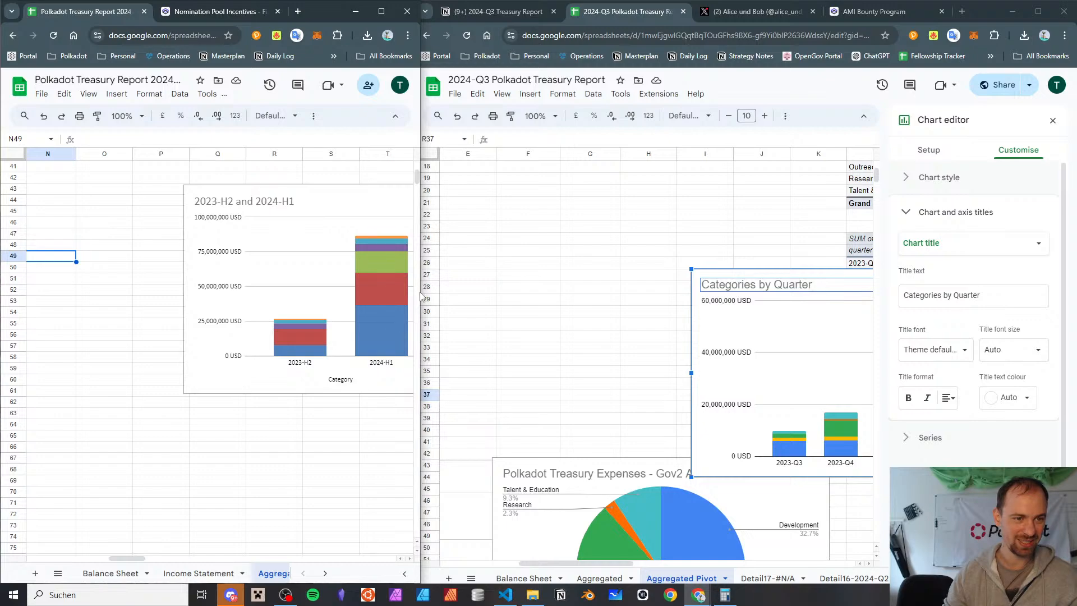
pyautogui.moveTo(421, 289); pyautogui.dragTo(417, 288)
# Narrow the 2024-H1 window to its chart's legend and bring the whole "Categories by Quarter" chart into view beside it
pyautogui.hscroll(3, 312, 314)
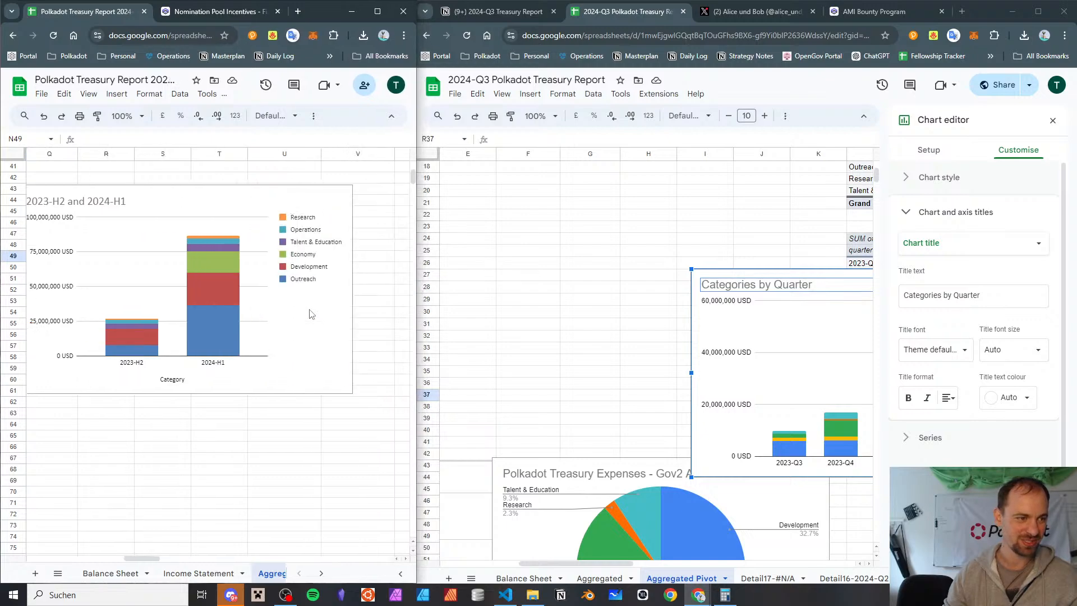
pyautogui.hscroll(2, 312, 314)
pyautogui.moveTo(417, 297); pyautogui.dragTo(259, 301)
pyautogui.moveTo(414, 297); pyautogui.dragTo(235, 310)
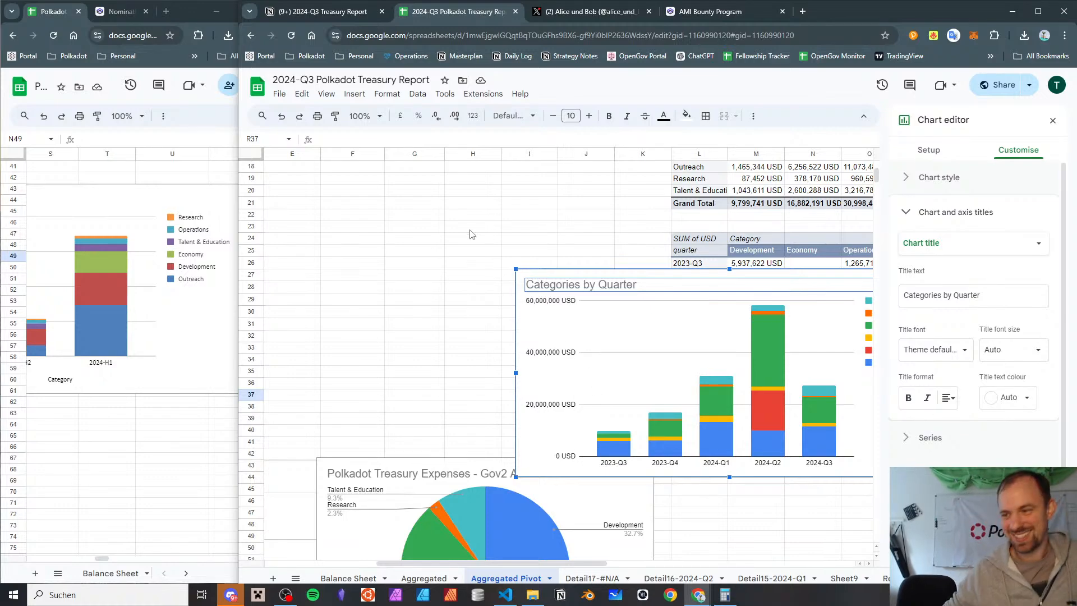
pyautogui.scroll(-2, 483, 308)
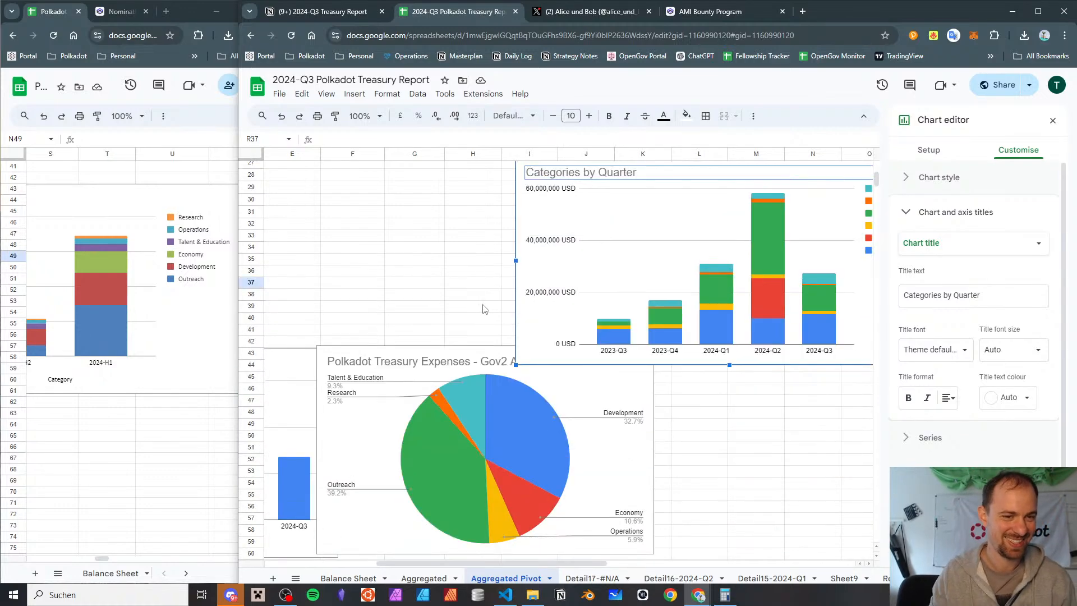
pyautogui.hscroll(5, 482, 304)
pyautogui.hscroll(-2, 483, 304)
pyautogui.scroll(2, 482, 304)
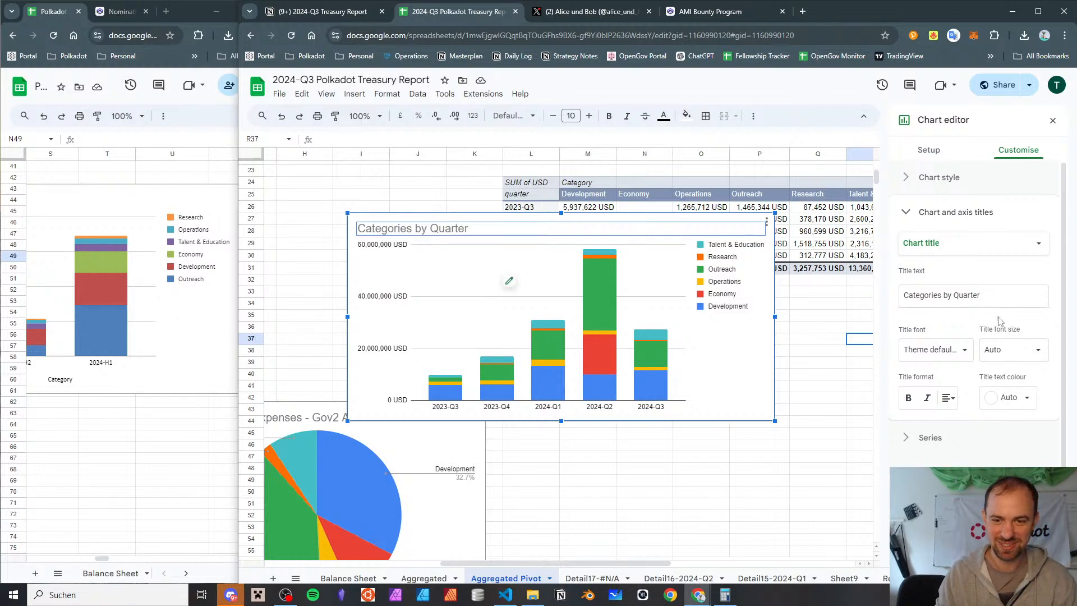
# Set the fill colour of the Development series in the "Categories by Quarter" chart to standard red
pyautogui.click(913, 438)
pyautogui.scroll(-3, 919, 416)
pyautogui.scroll(2, 953, 235)
pyautogui.click(957, 227)
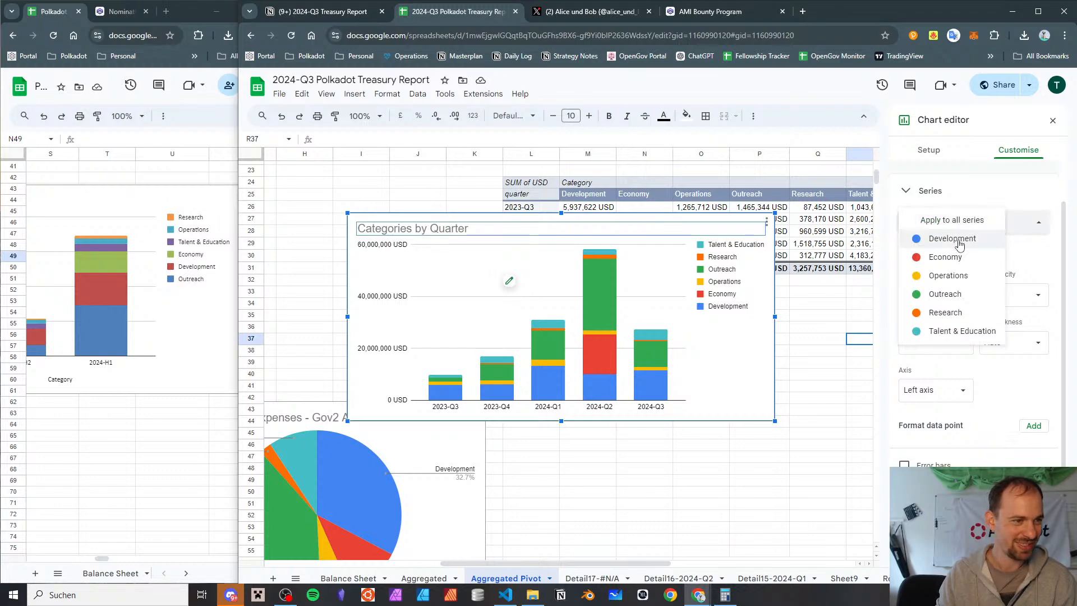
pyautogui.click(959, 242)
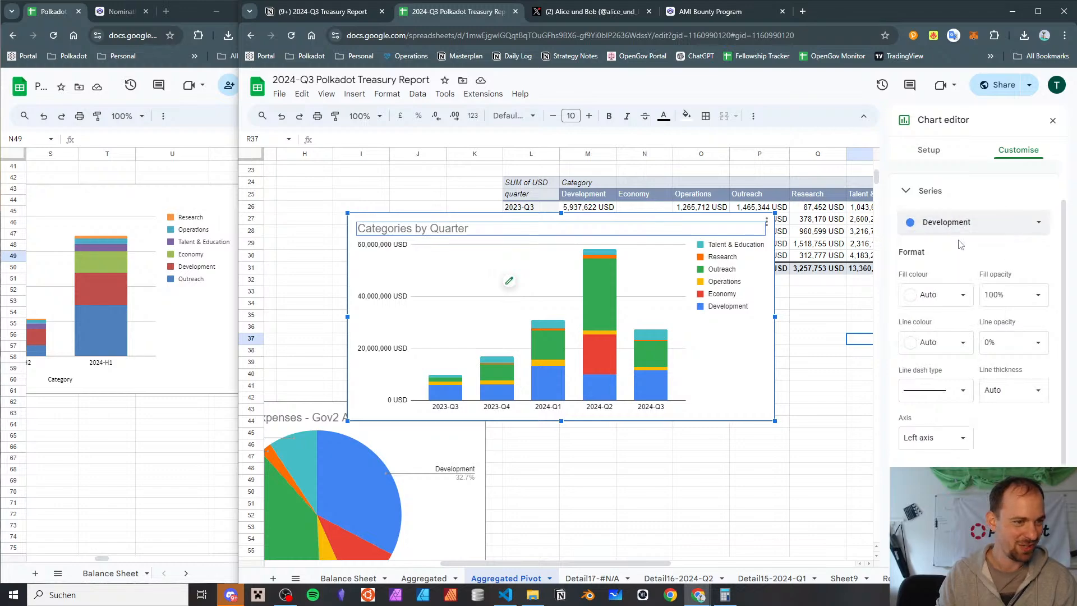
pyautogui.click(914, 228)
pyautogui.click(926, 222)
pyautogui.scroll(-2, 939, 241)
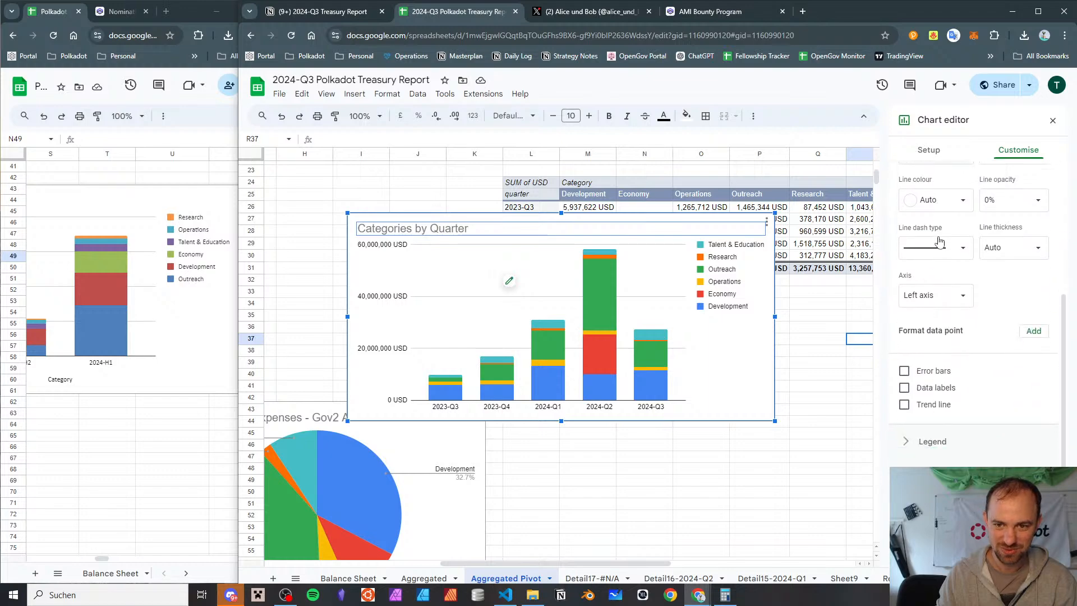
pyautogui.scroll(2, 940, 242)
pyautogui.click(948, 261)
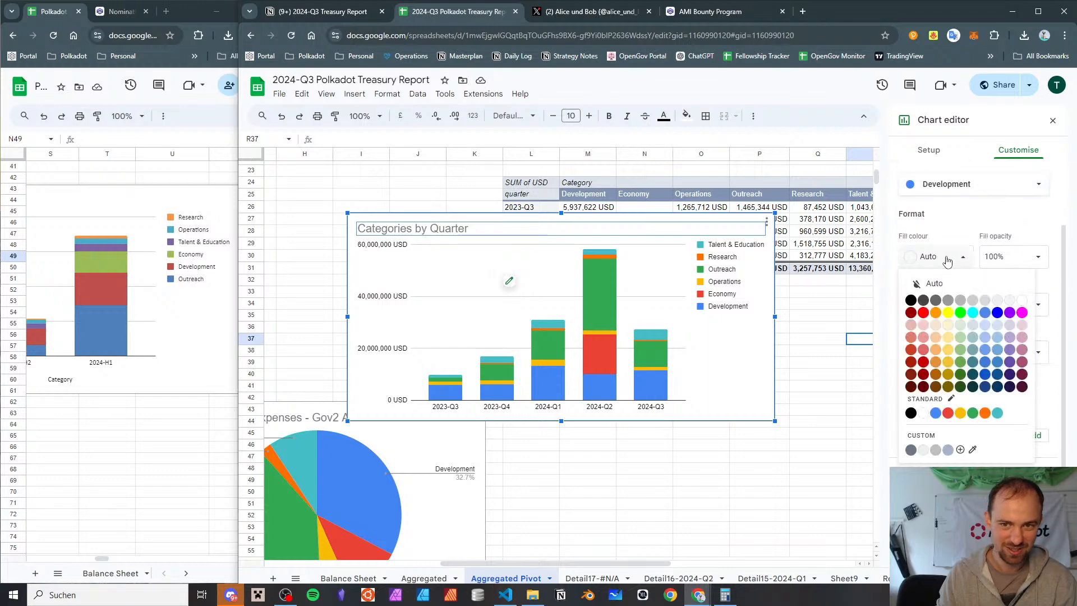
pyautogui.click(947, 414)
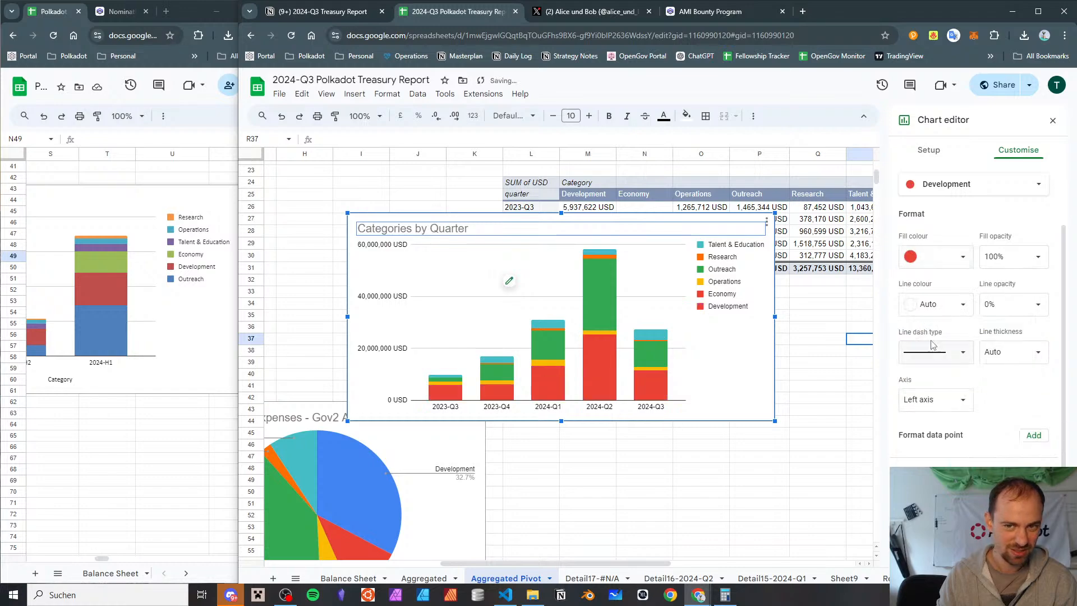
# Set the Economy series' fill colour to standard green
pyautogui.click(926, 188)
pyautogui.click(945, 202)
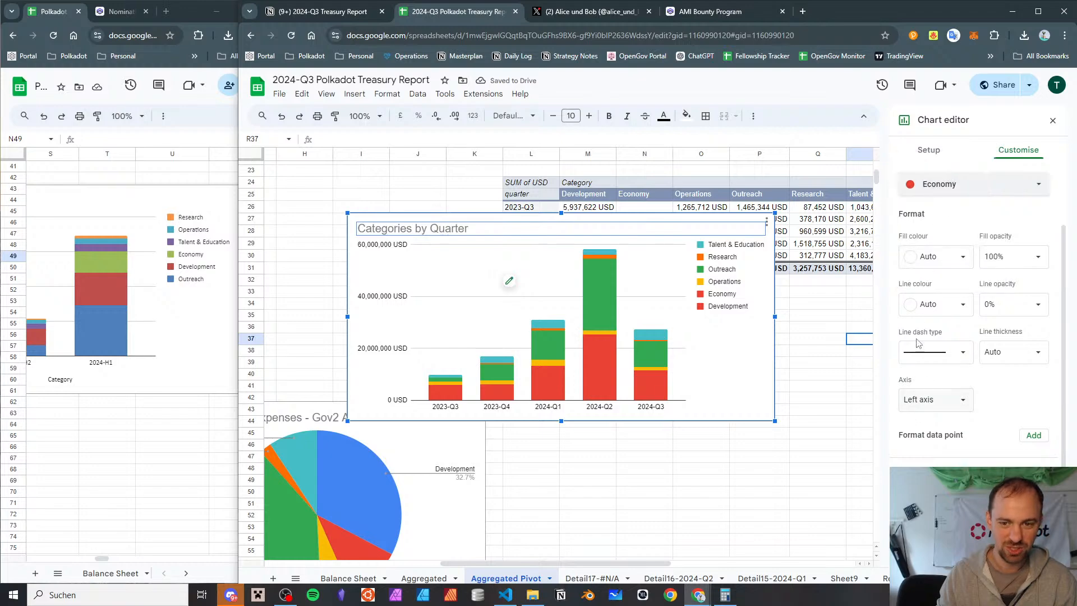
pyautogui.click(927, 261)
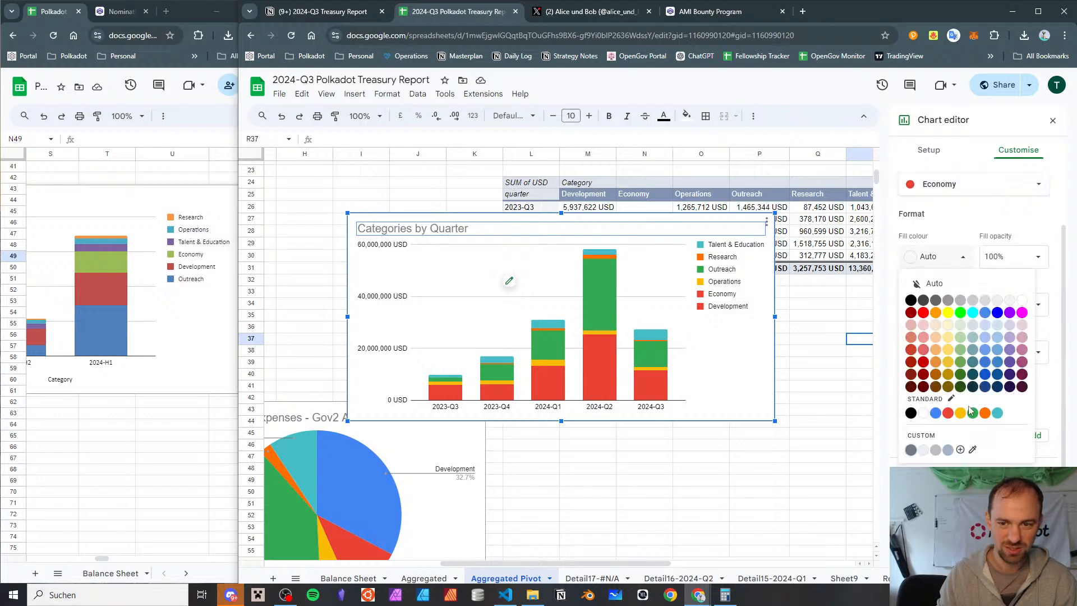
pyautogui.click(971, 413)
# Set the Operations series' fill colour to standard teal
pyautogui.click(944, 189)
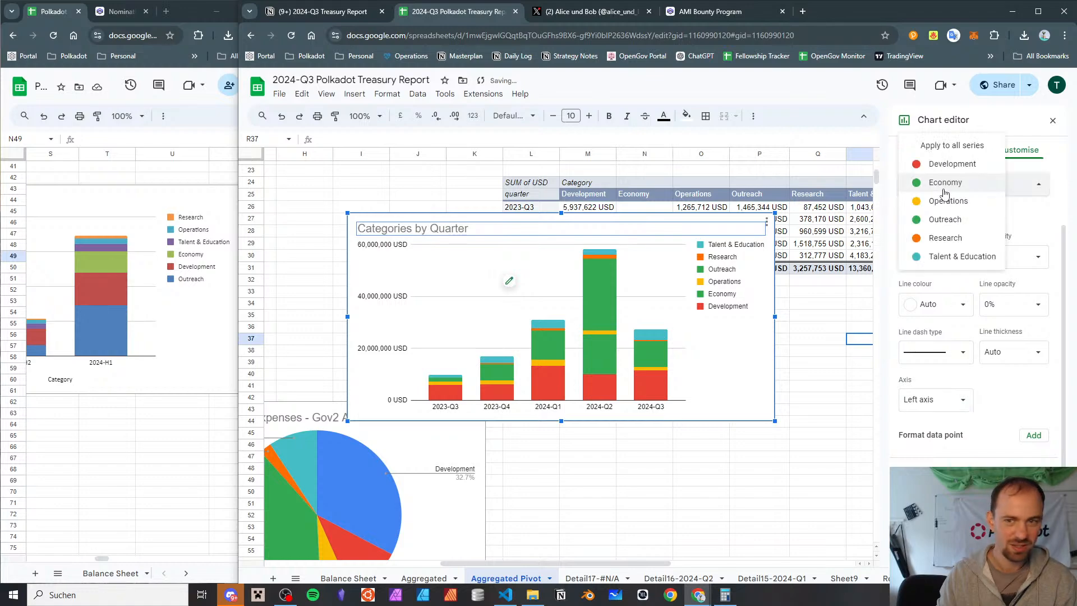
pyautogui.click(950, 201)
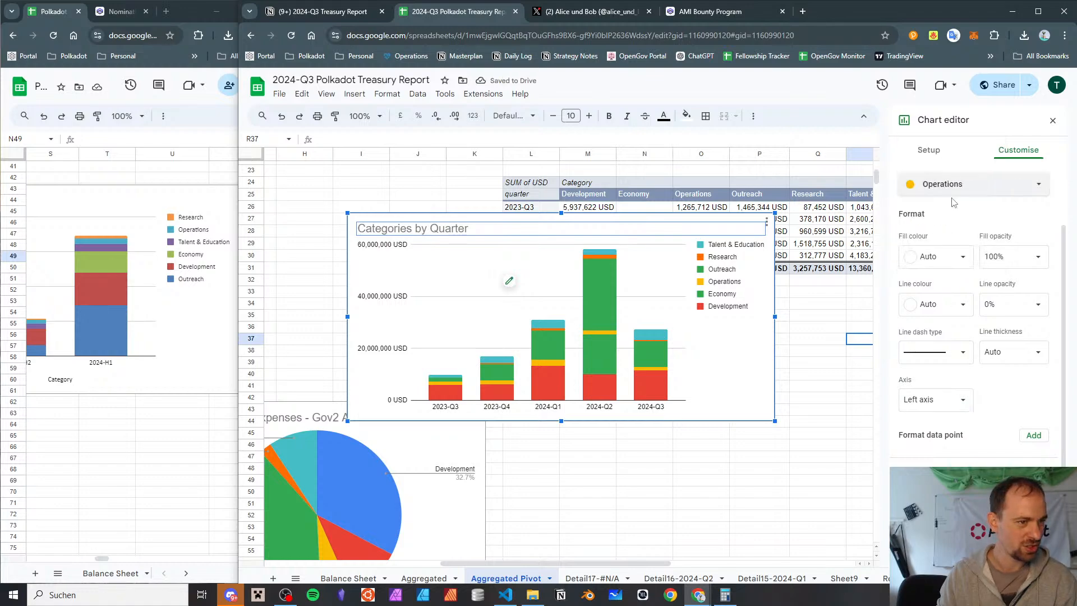
pyautogui.click(935, 259)
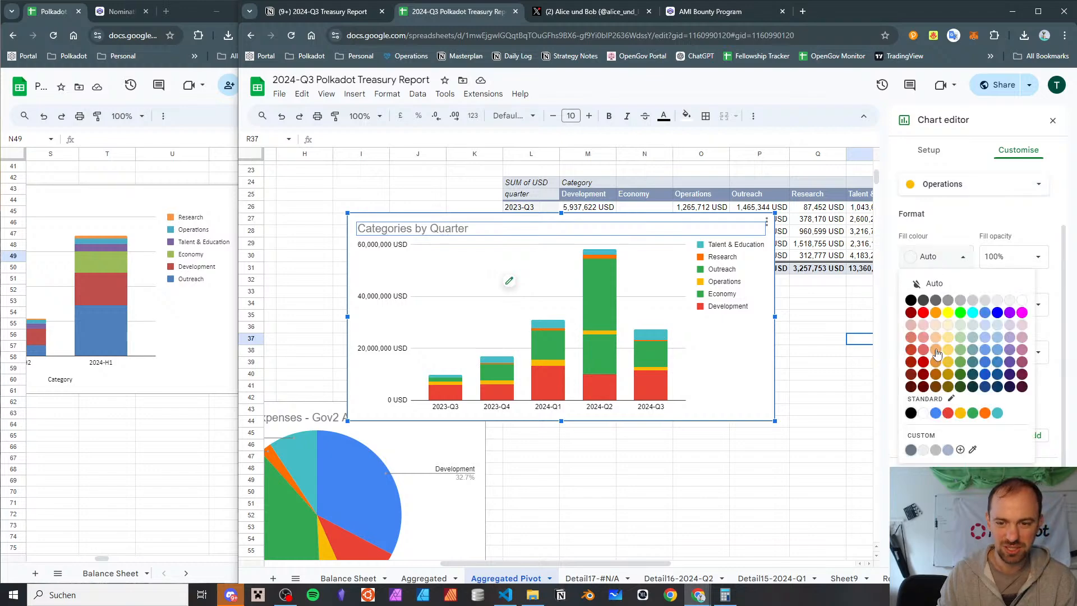
pyautogui.click(997, 413)
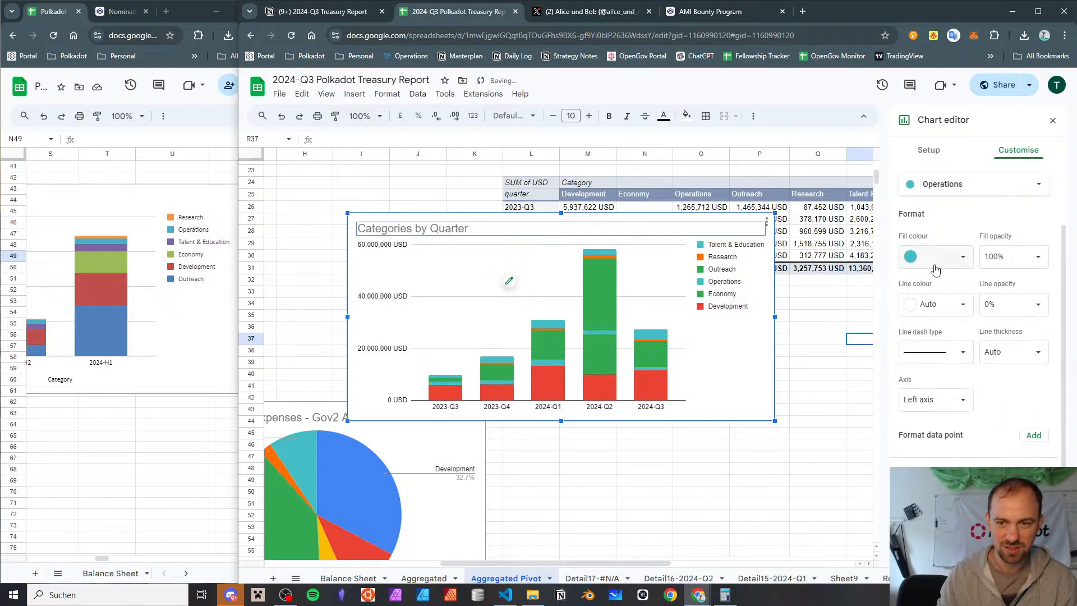
# Set the Outreach series' fill colour to standard blue
pyautogui.click(949, 187)
pyautogui.click(947, 201)
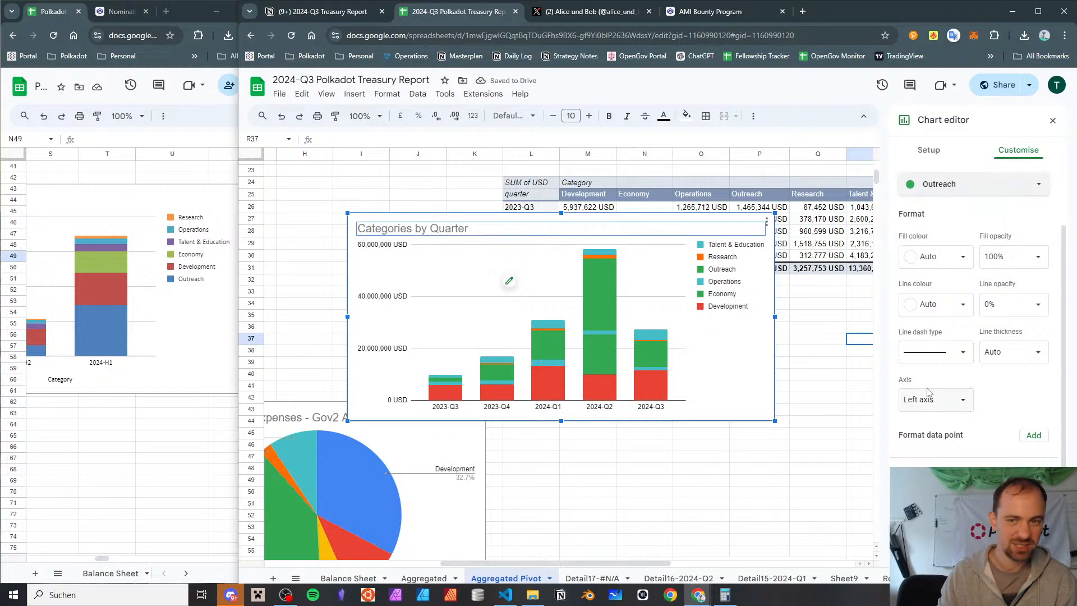
pyautogui.click(933, 267)
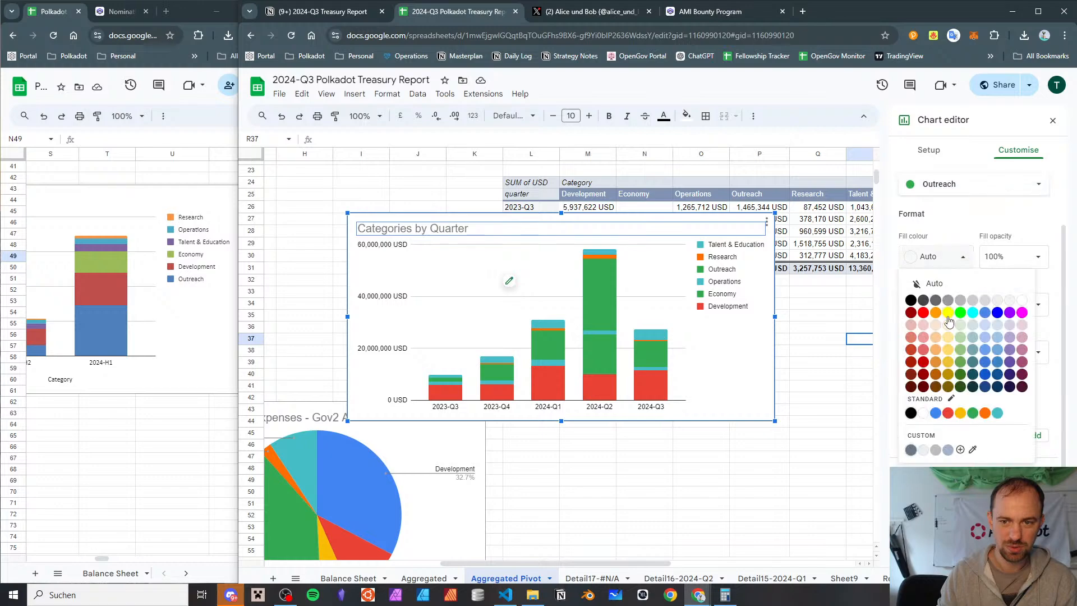
pyautogui.click(935, 413)
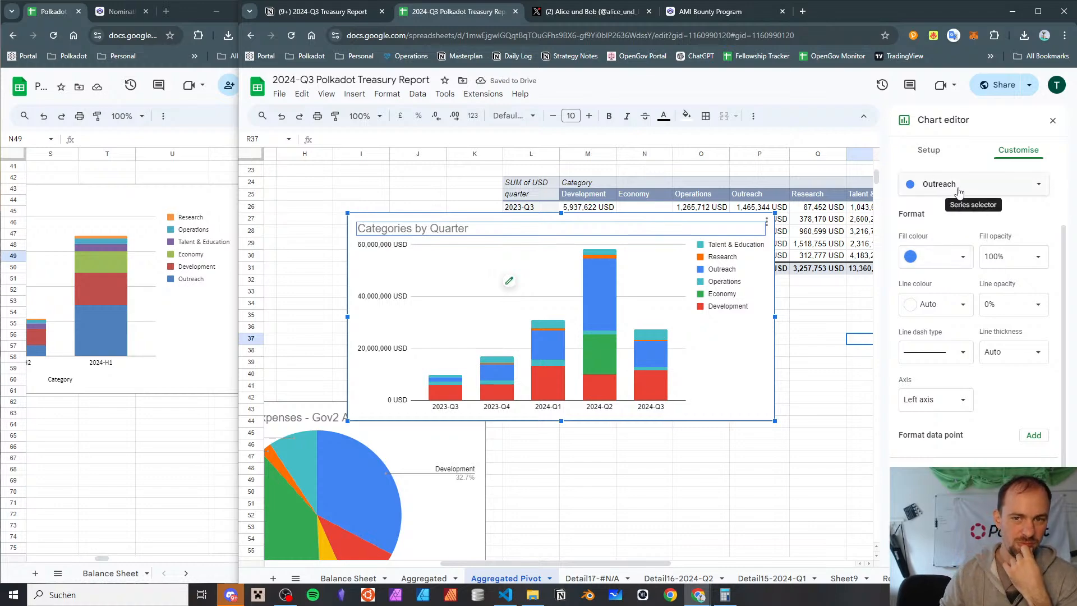
# Check the Research series' colour settings and select the Talent & Education series for formatting
pyautogui.click(959, 192)
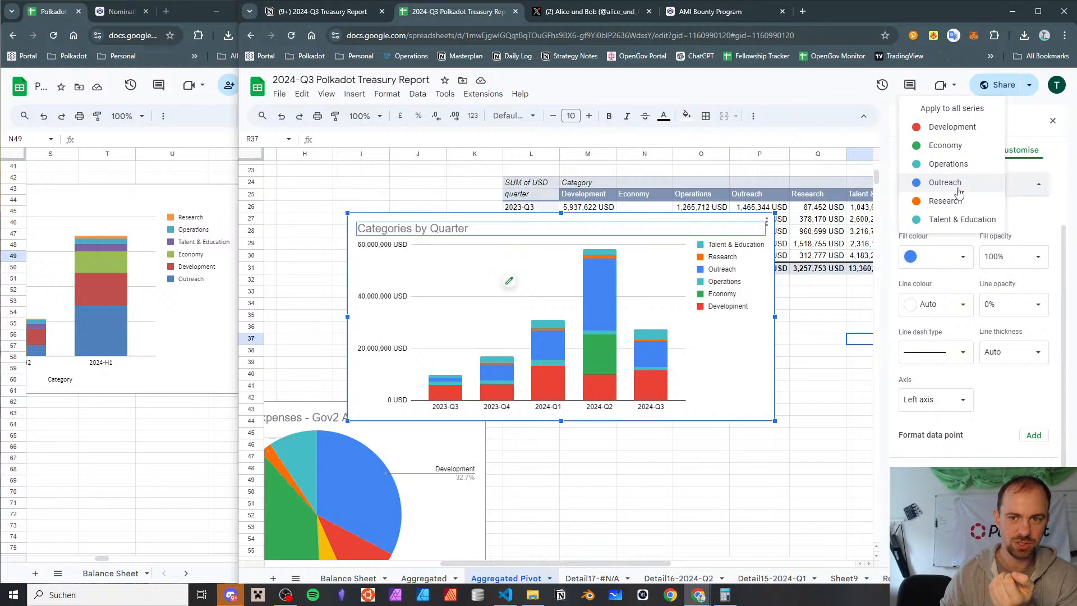
pyautogui.click(944, 201)
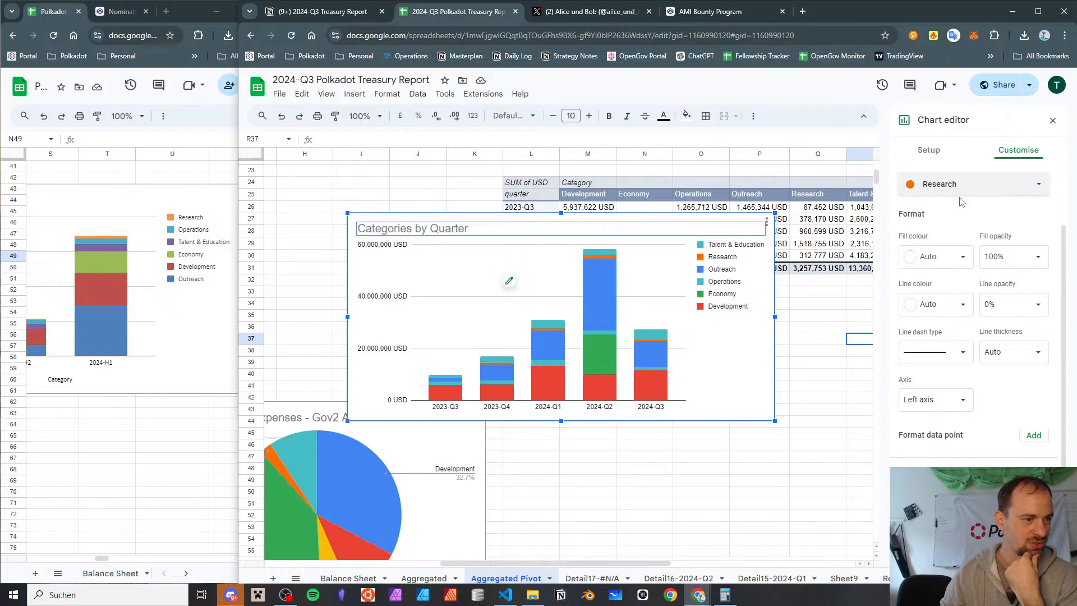
pyautogui.click(960, 192)
pyautogui.click(958, 184)
pyautogui.click(956, 190)
pyautogui.click(956, 202)
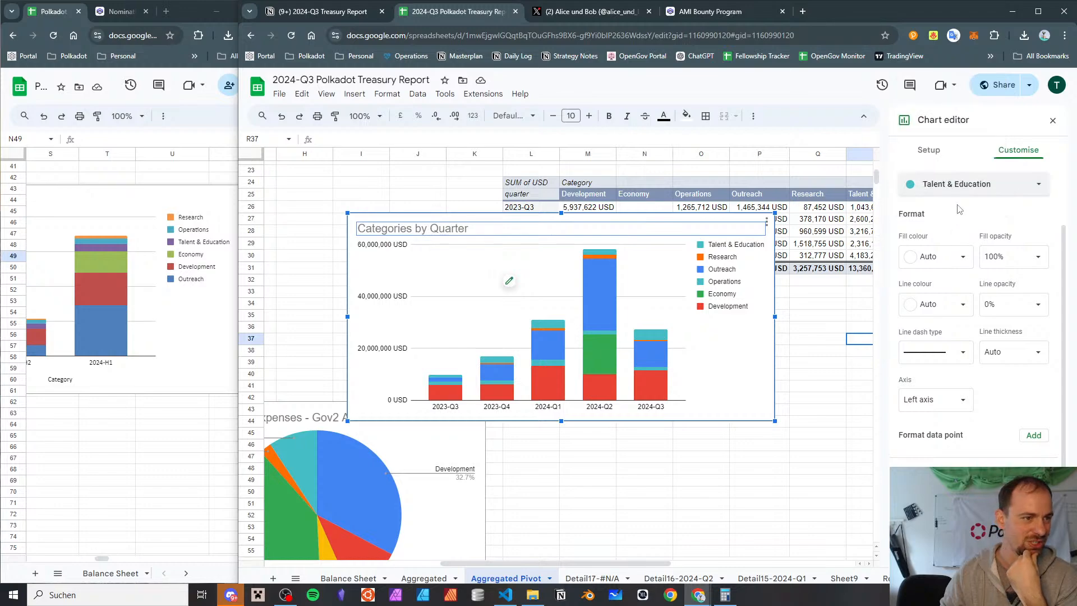
# Try a dark purple and a lighter purple as the Talent & Education series' fill colour
pyautogui.click(948, 260)
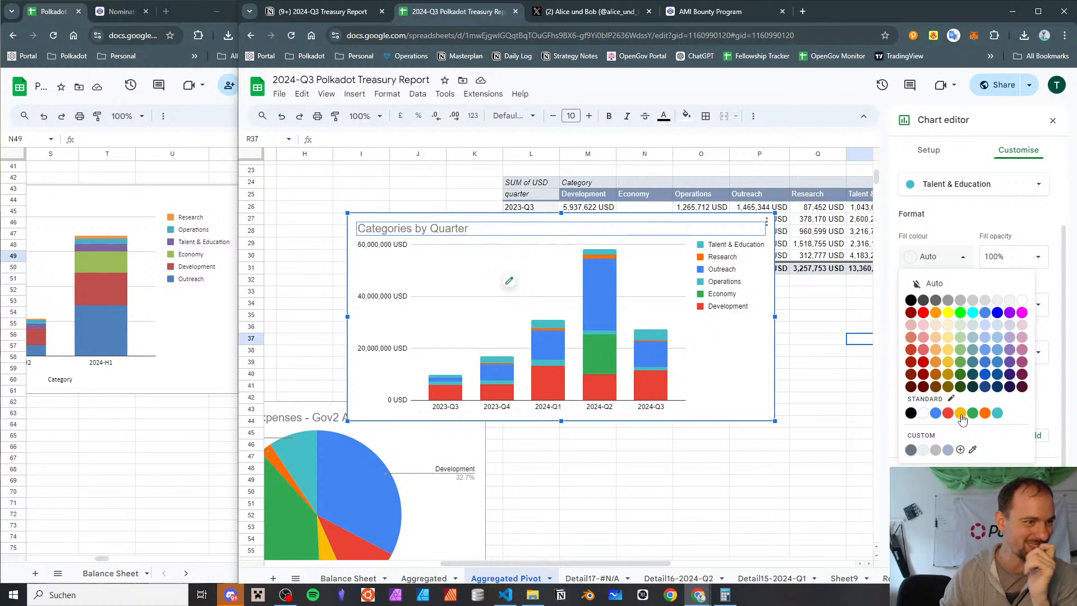
pyautogui.click(1011, 361)
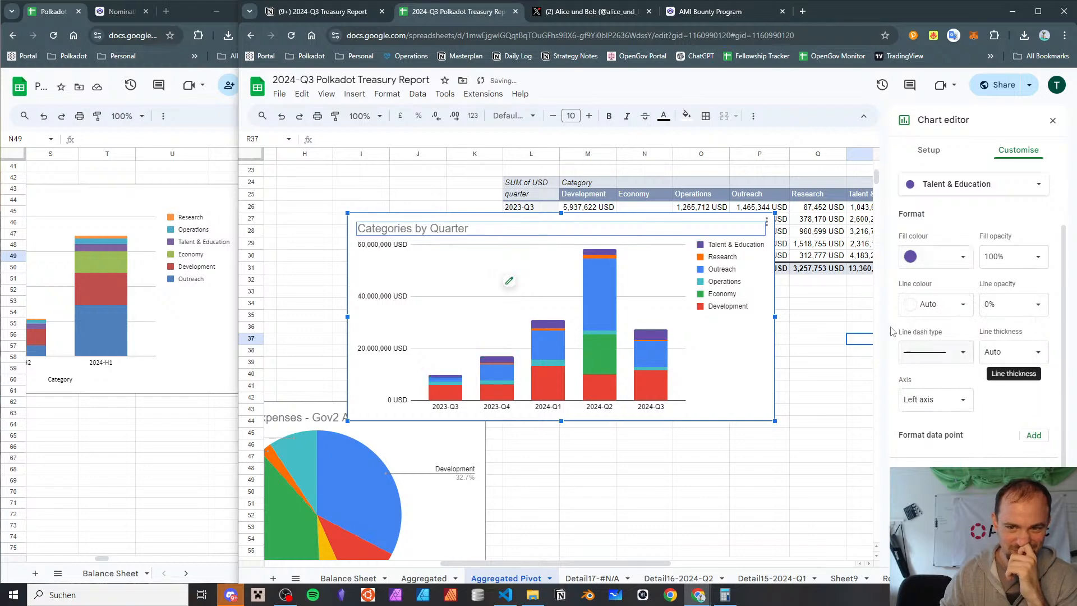
pyautogui.click(918, 256)
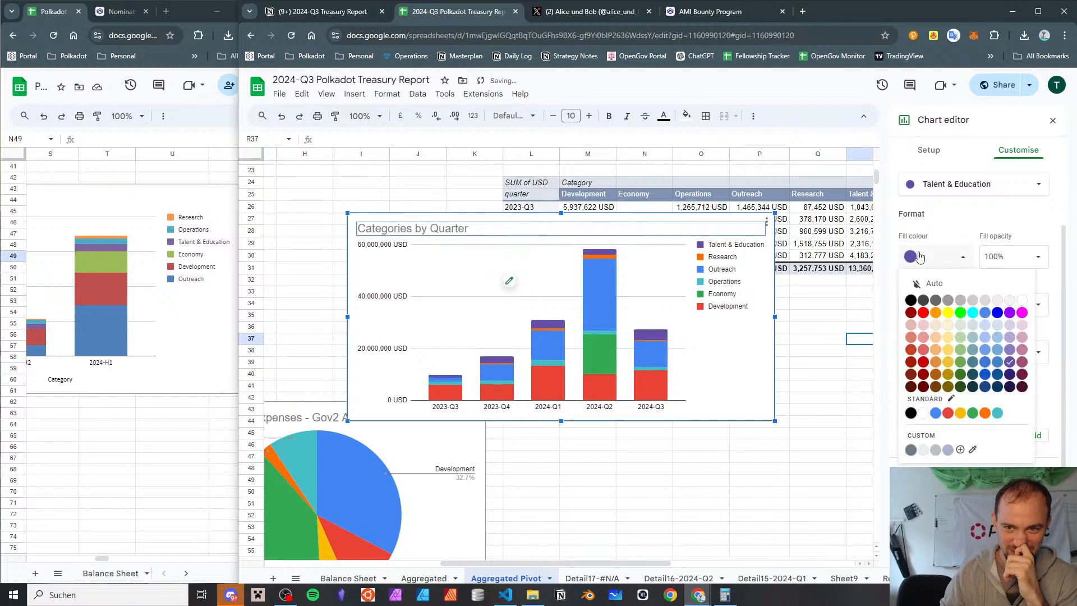
pyautogui.click(1009, 349)
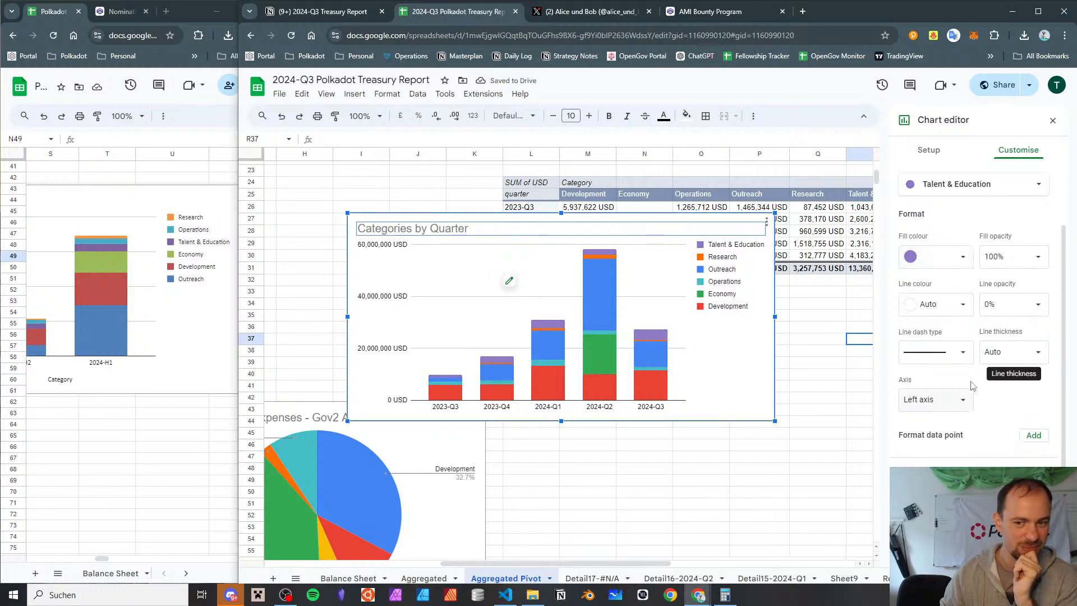
# Set the Talent & Education series' fill colour to standard yellow
pyautogui.click(935, 257)
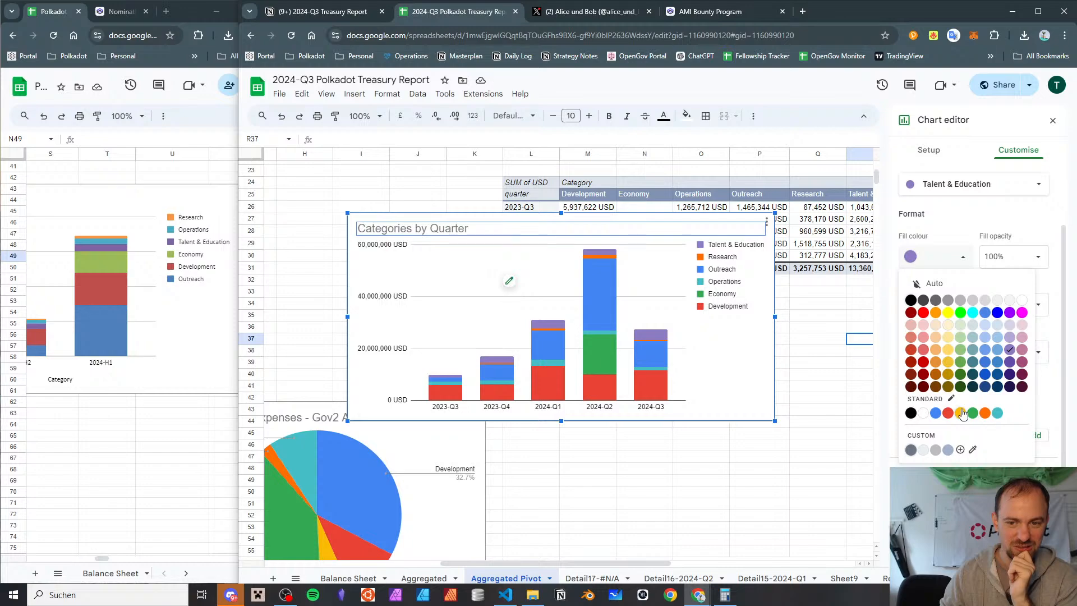
pyautogui.click(960, 413)
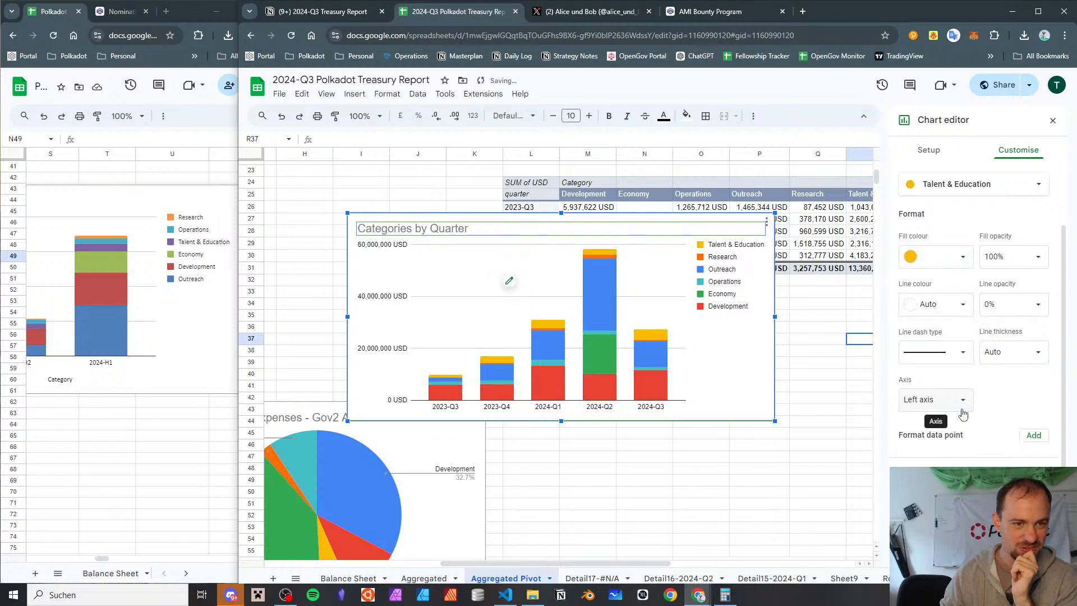
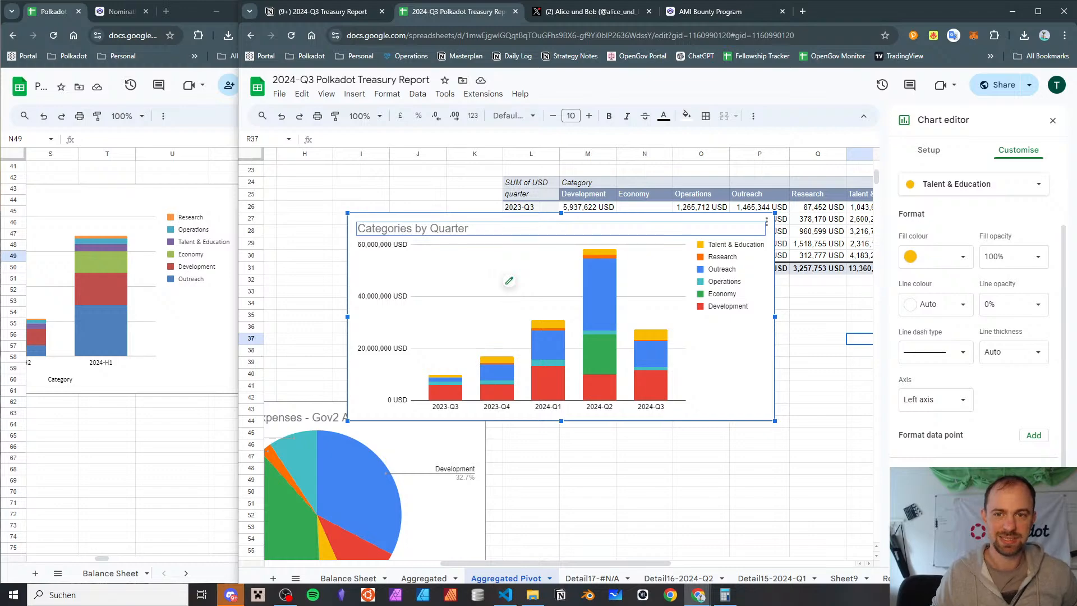
# Remove every data series from the Categories by Quarter chart: Development, Economy, Operations, Outreach, Research and Talent & Education
pyautogui.click(925, 150)
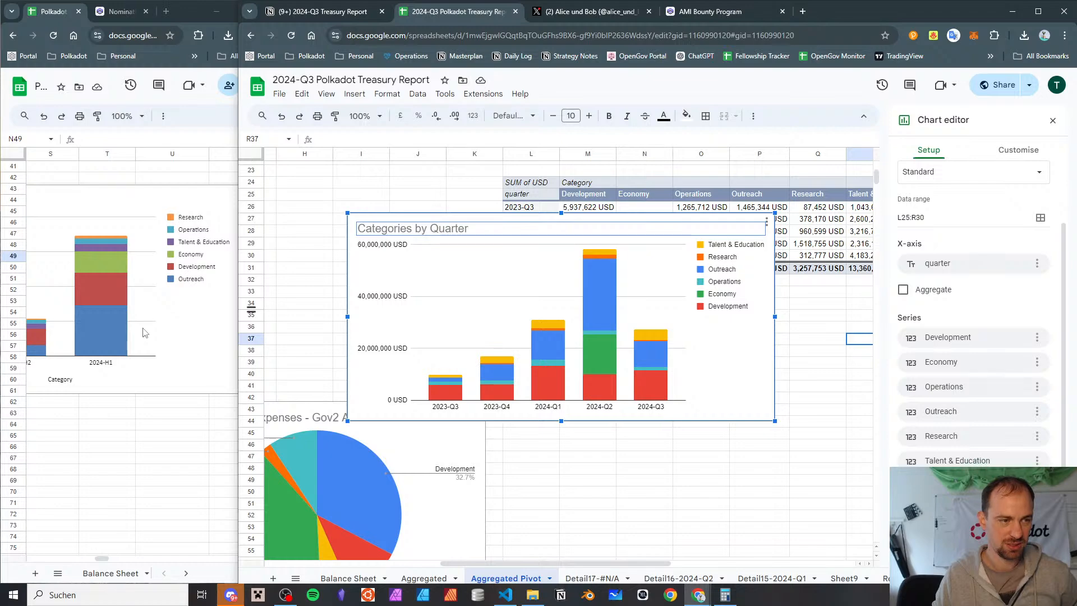
pyautogui.click(1037, 337)
pyautogui.click(999, 365)
pyautogui.click(1037, 361)
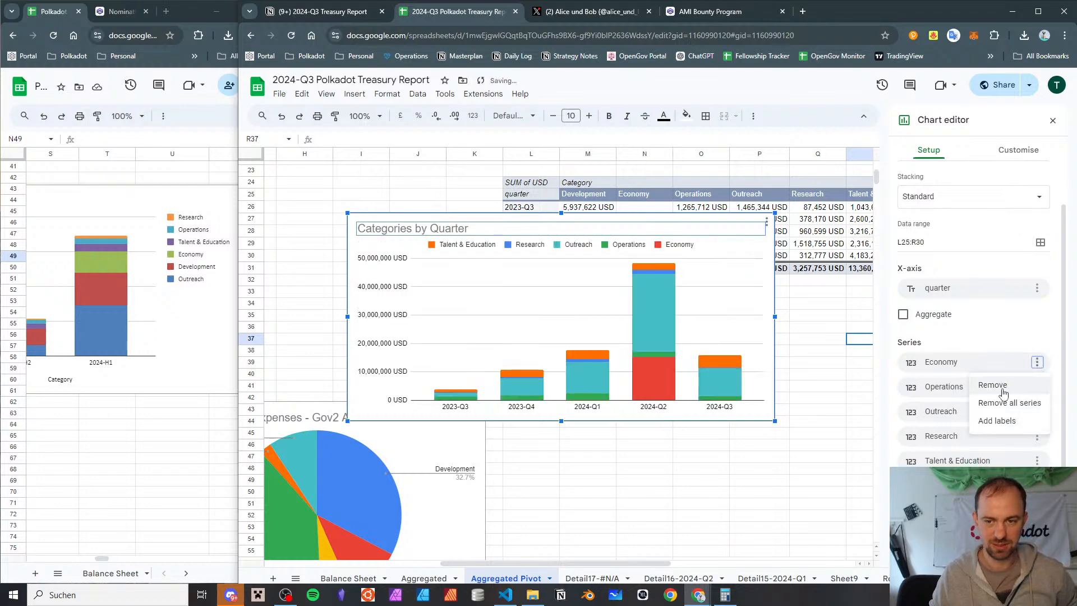
pyautogui.click(1038, 386)
pyautogui.click(1001, 415)
pyautogui.click(1045, 408)
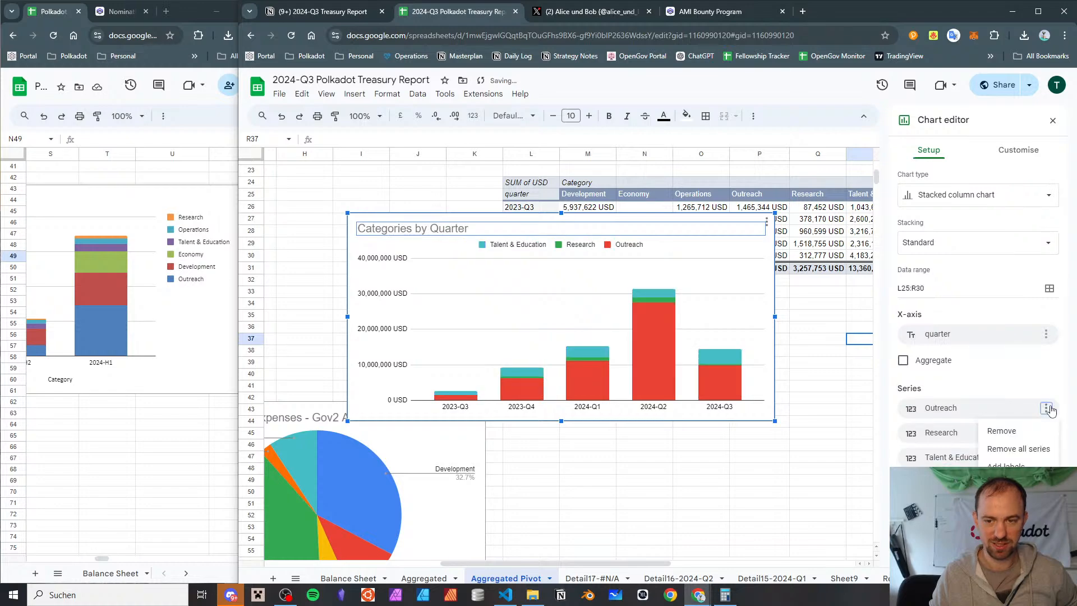
pyautogui.click(1009, 430)
pyautogui.click(1046, 408)
pyautogui.click(1018, 430)
pyautogui.click(1045, 408)
pyautogui.click(1020, 430)
# Add the Outreach, Development and Economy series to the emptied chart in that order
pyautogui.click(949, 408)
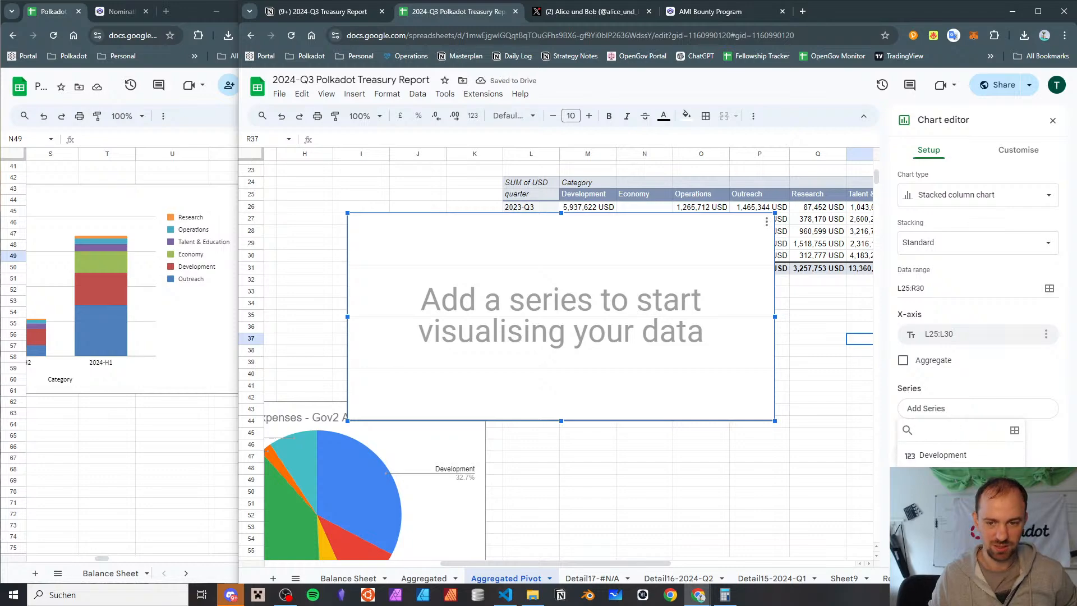
pyautogui.click(956, 508)
pyautogui.click(973, 434)
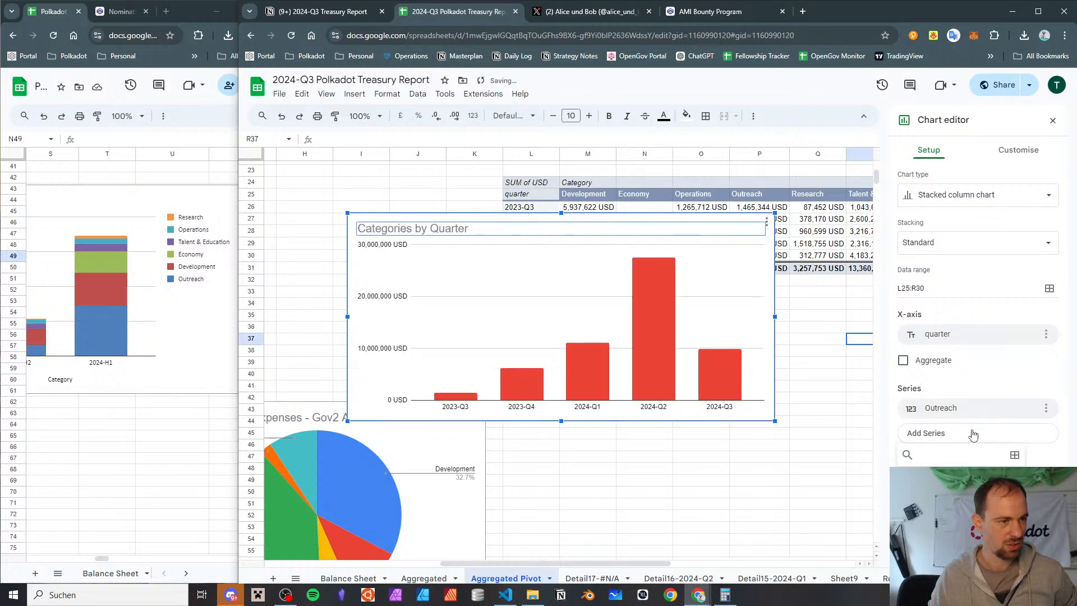
pyautogui.click(954, 483)
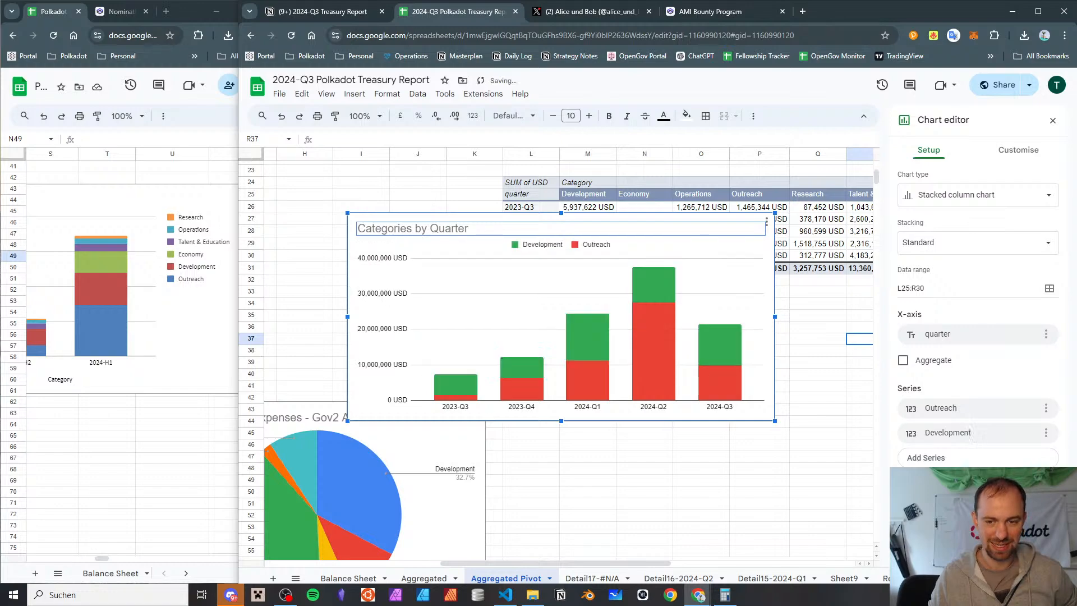
pyautogui.click(957, 458)
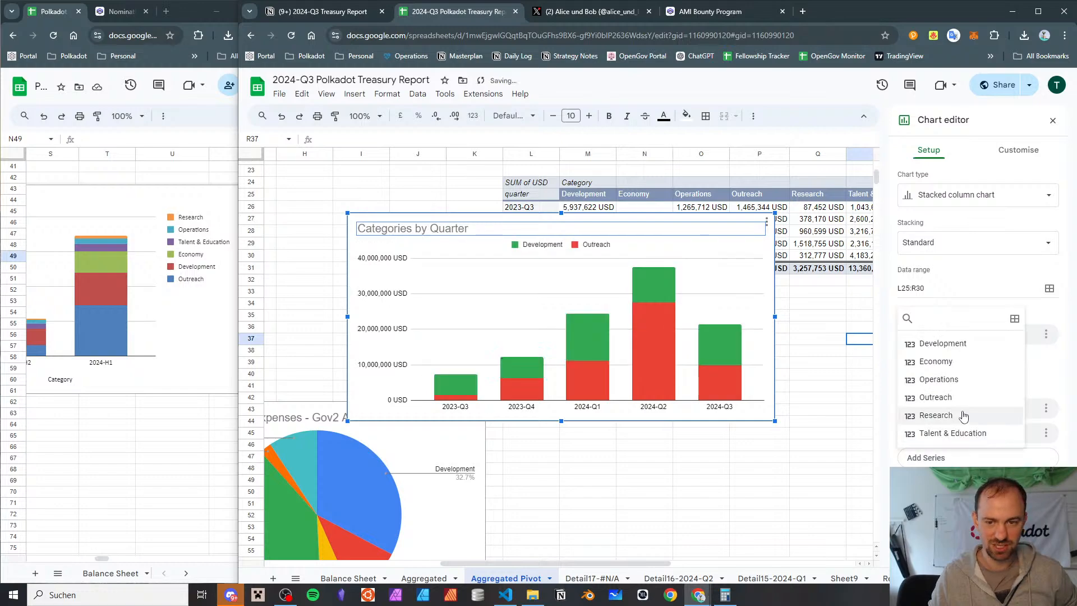
pyautogui.click(948, 362)
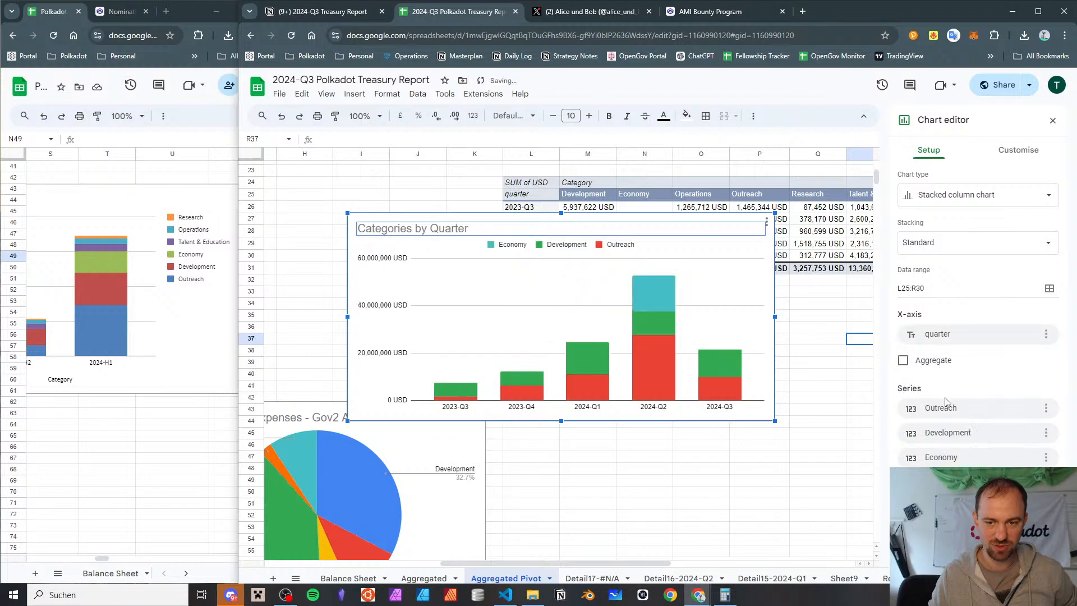
# Add the Talent & Education, Operations and Research series after Economy in that order
pyautogui.click(953, 483)
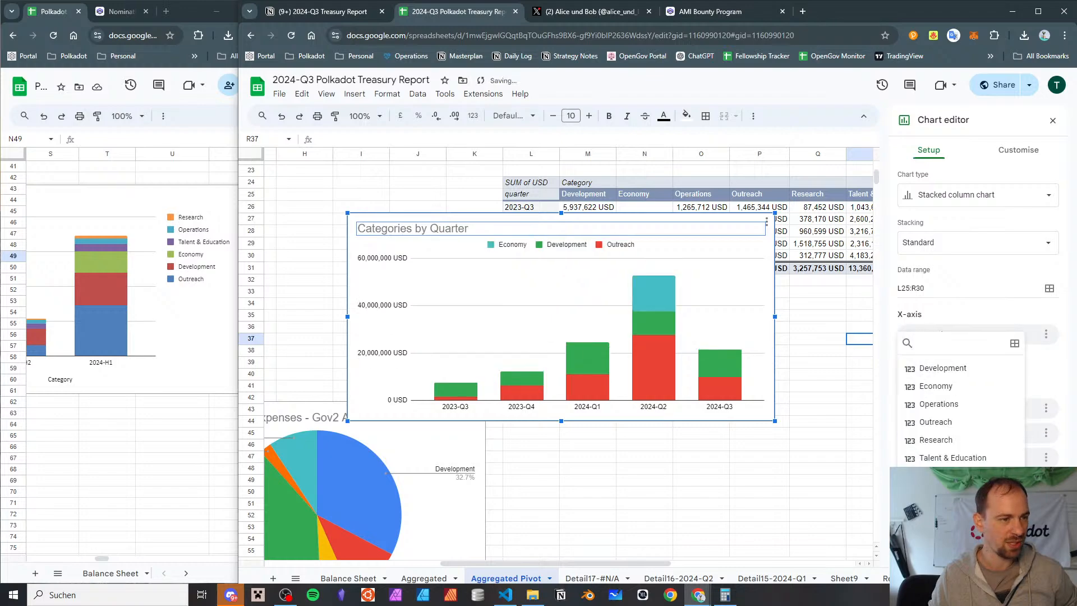
pyautogui.click(954, 457)
pyautogui.click(960, 506)
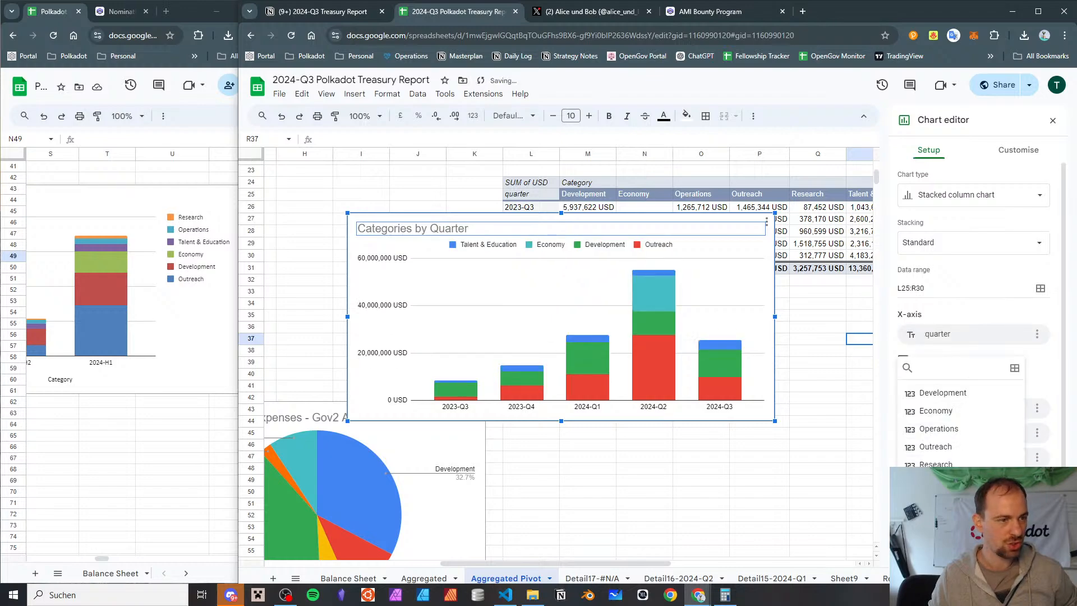
pyautogui.click(947, 429)
pyautogui.click(960, 531)
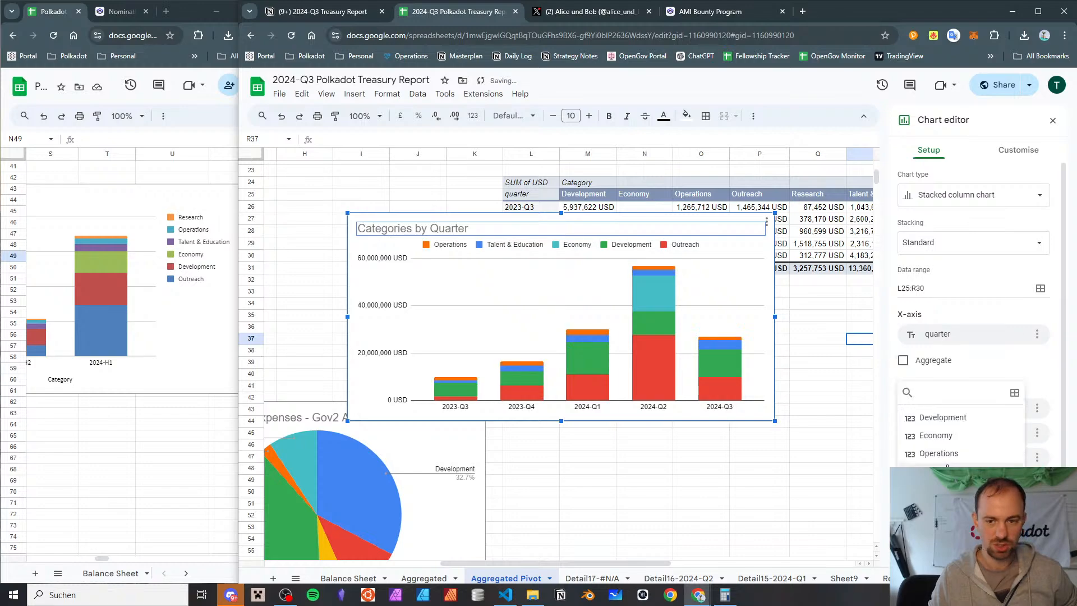
pyautogui.click(945, 489)
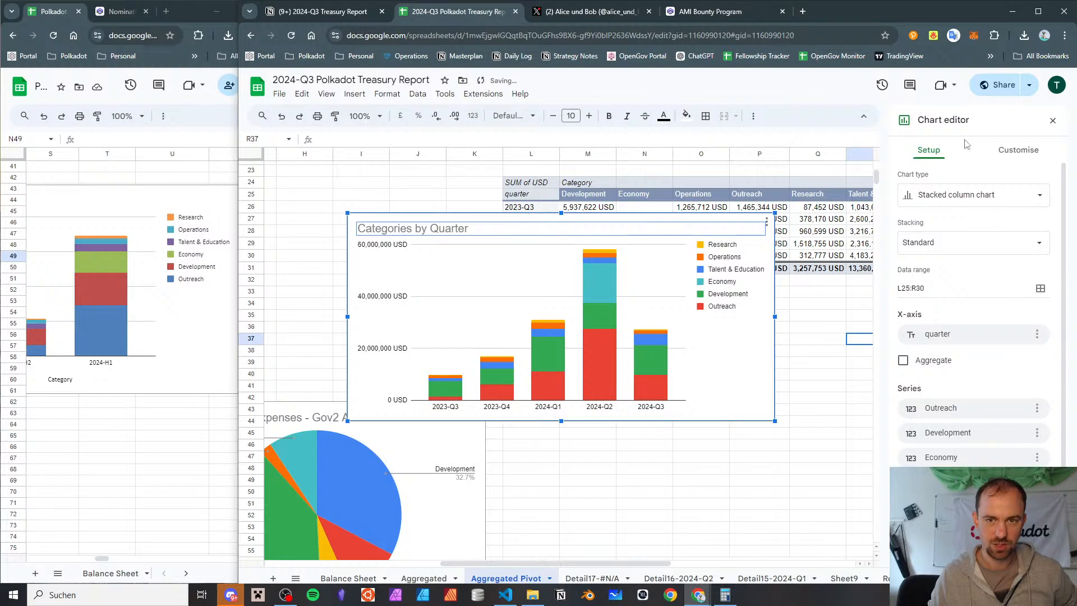
# Set the re-added Outreach series' fill colour to blue
pyautogui.click(1014, 157)
pyautogui.click(931, 278)
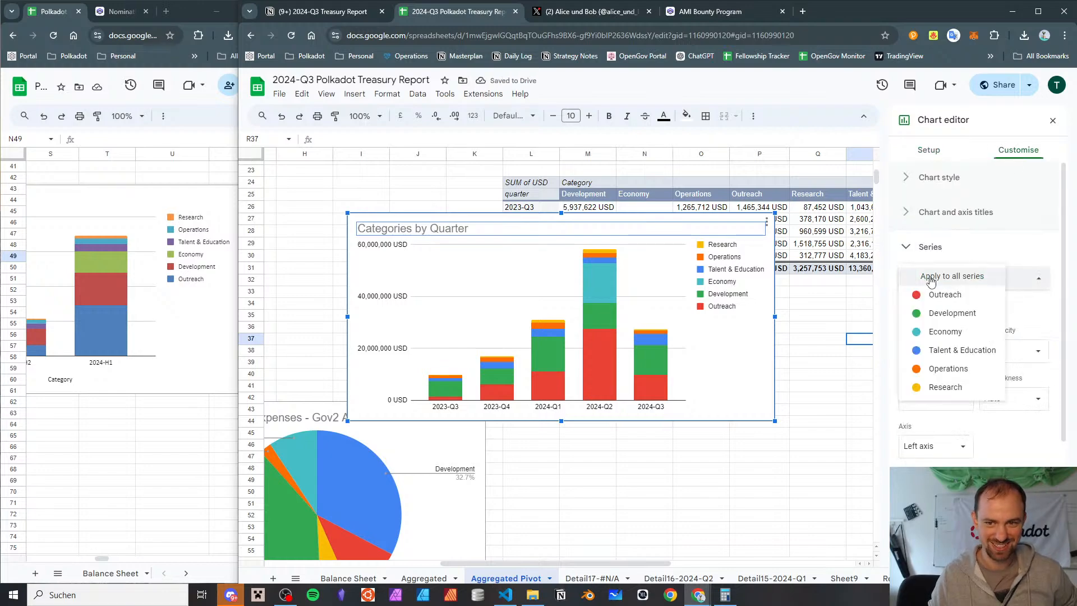
pyautogui.click(934, 296)
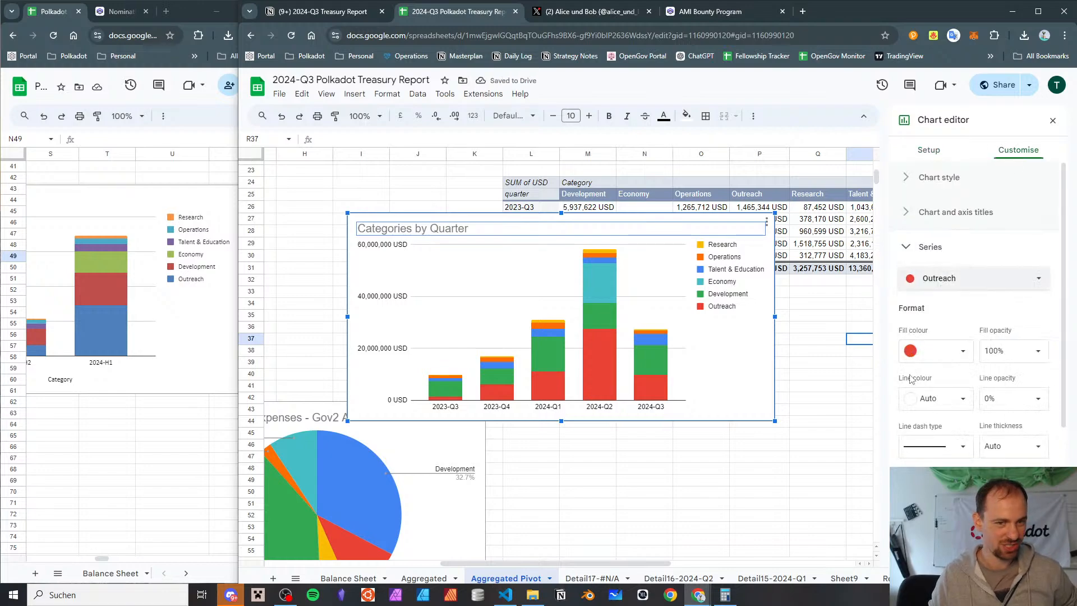
pyautogui.click(930, 350)
pyautogui.click(985, 407)
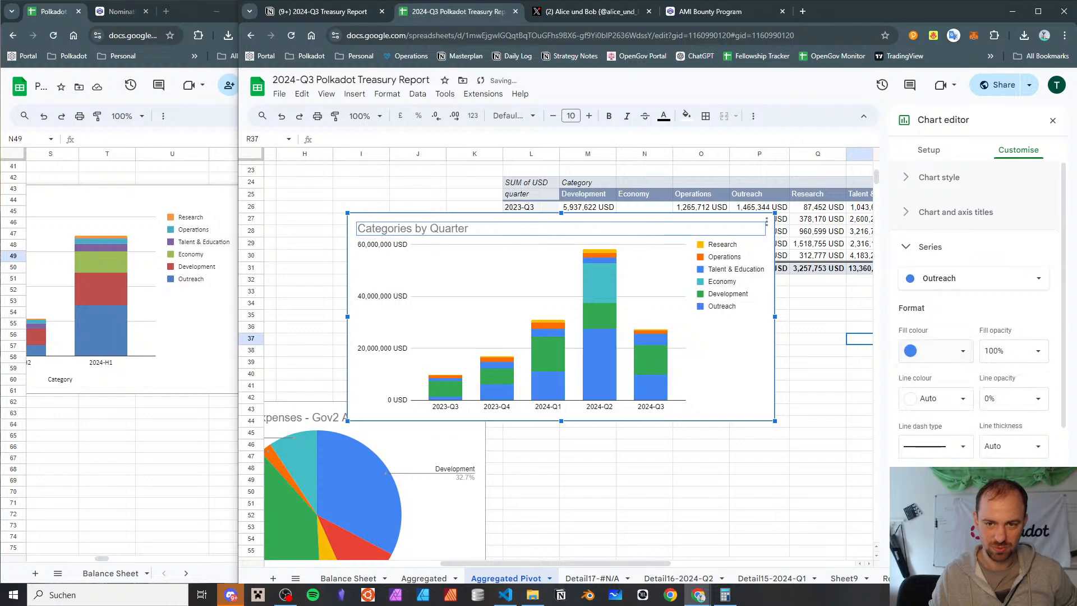
# Set the Development series' fill colour to red
pyautogui.click(943, 278)
pyautogui.click(946, 307)
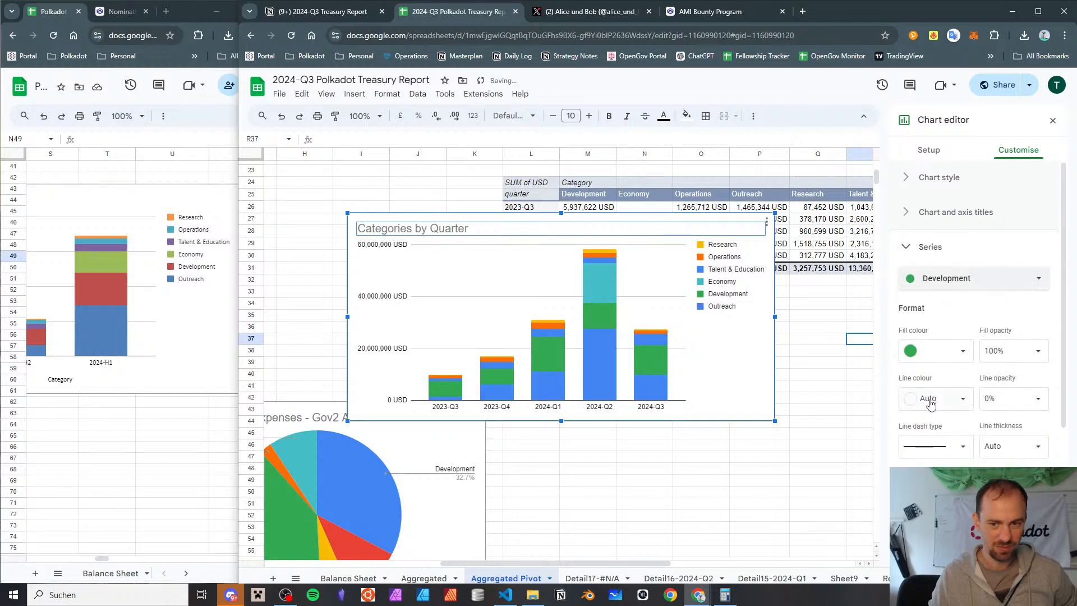
pyautogui.click(941, 355)
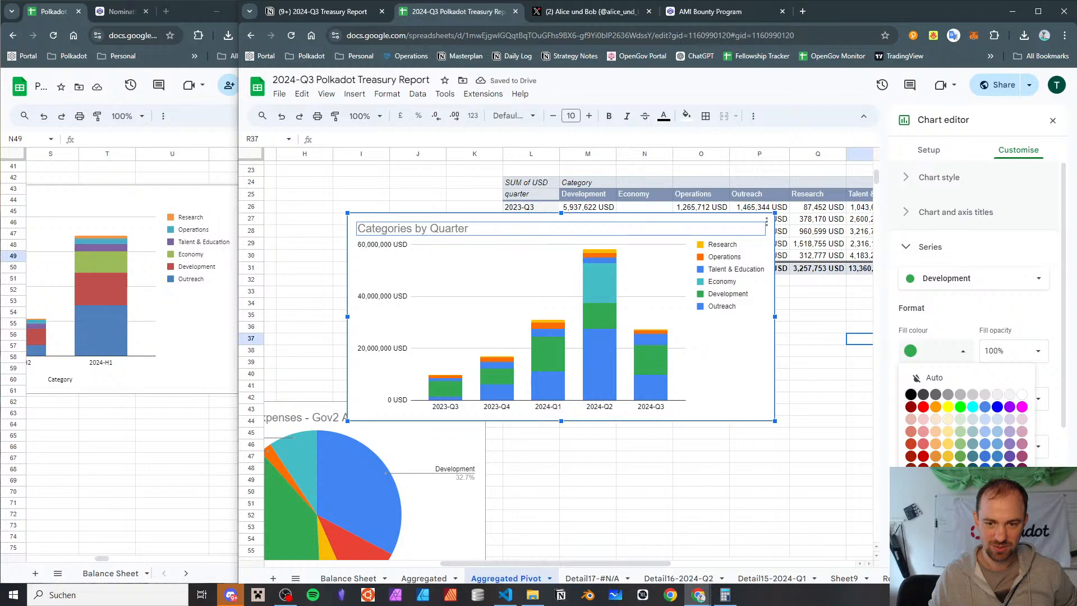
pyautogui.click(923, 406)
# Set the Economy series' fill colour to standard green
pyautogui.click(945, 283)
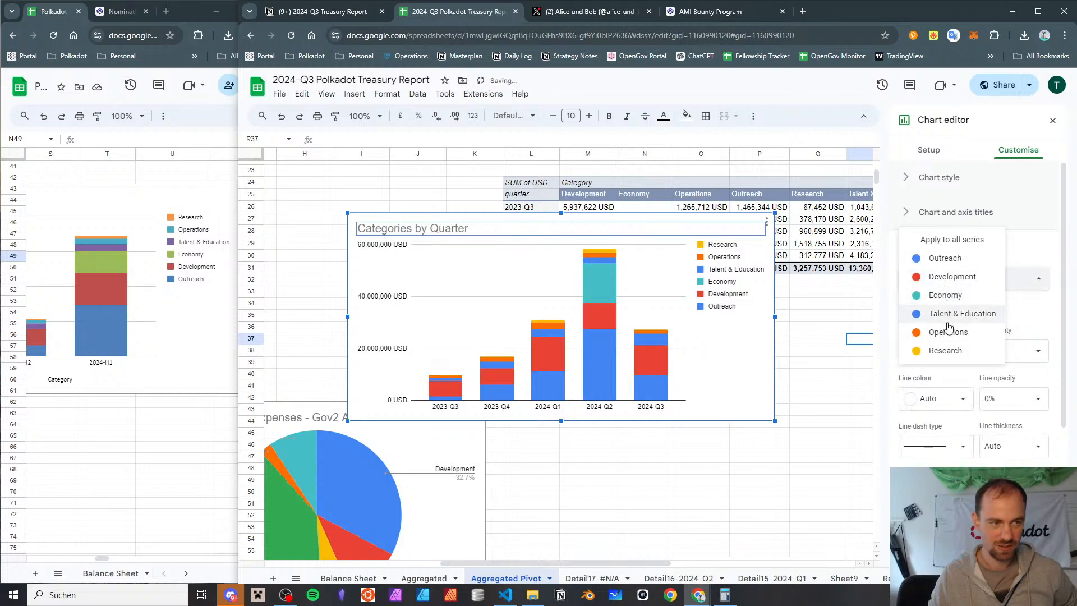
pyautogui.click(948, 295)
pyautogui.click(932, 357)
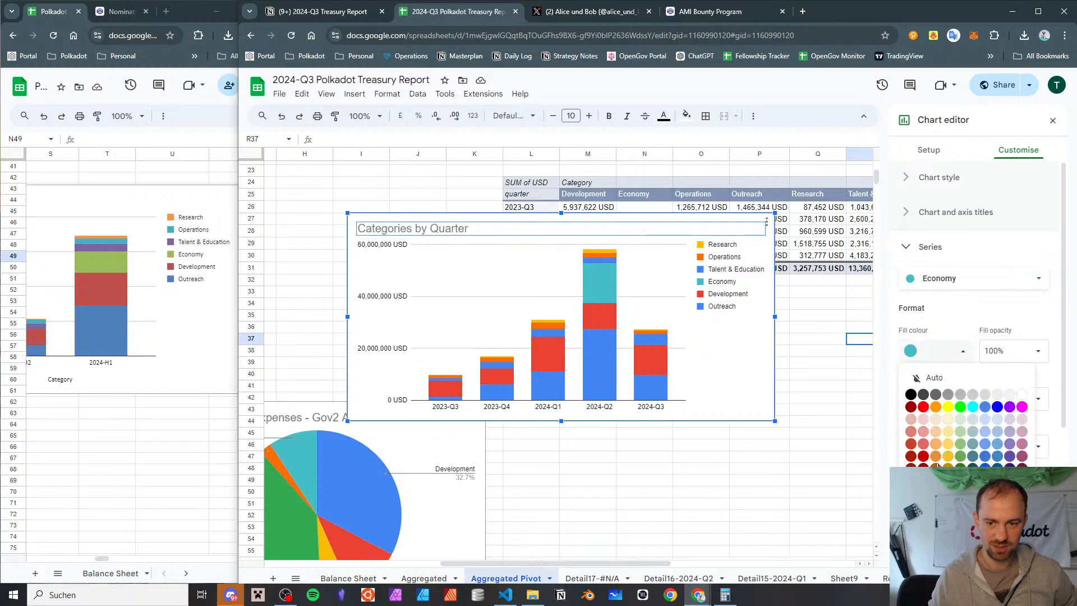
pyautogui.click(974, 511)
# Set the re-added Talent & Education series' fill colour to standard yellow
pyautogui.click(956, 279)
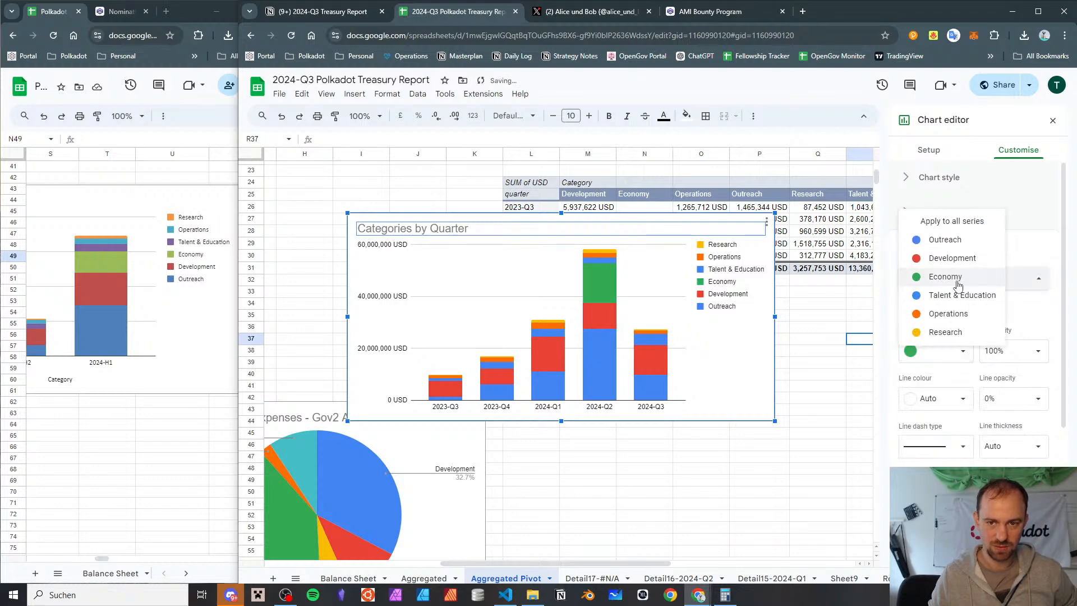
pyautogui.click(958, 301)
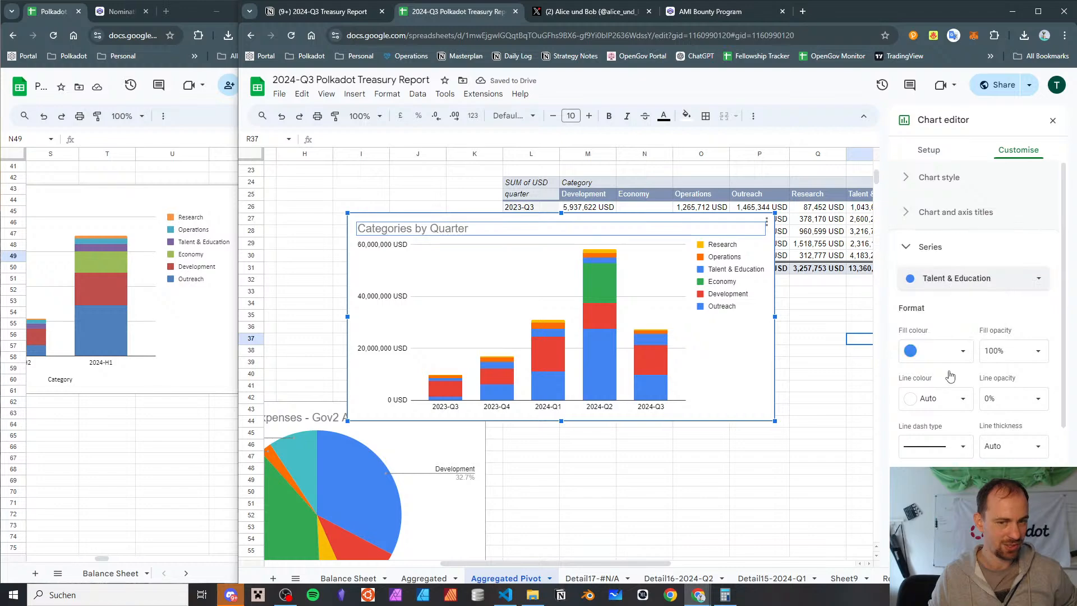
pyautogui.click(935, 353)
pyautogui.click(960, 508)
# Set the Operations series' fill colour to standard teal
pyautogui.click(940, 287)
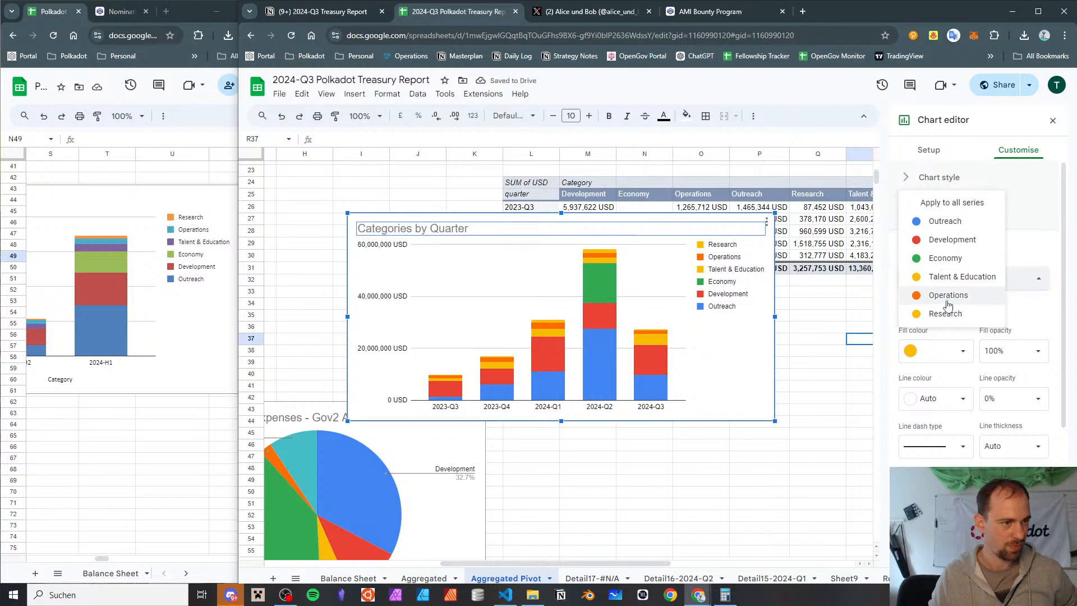
pyautogui.click(948, 296)
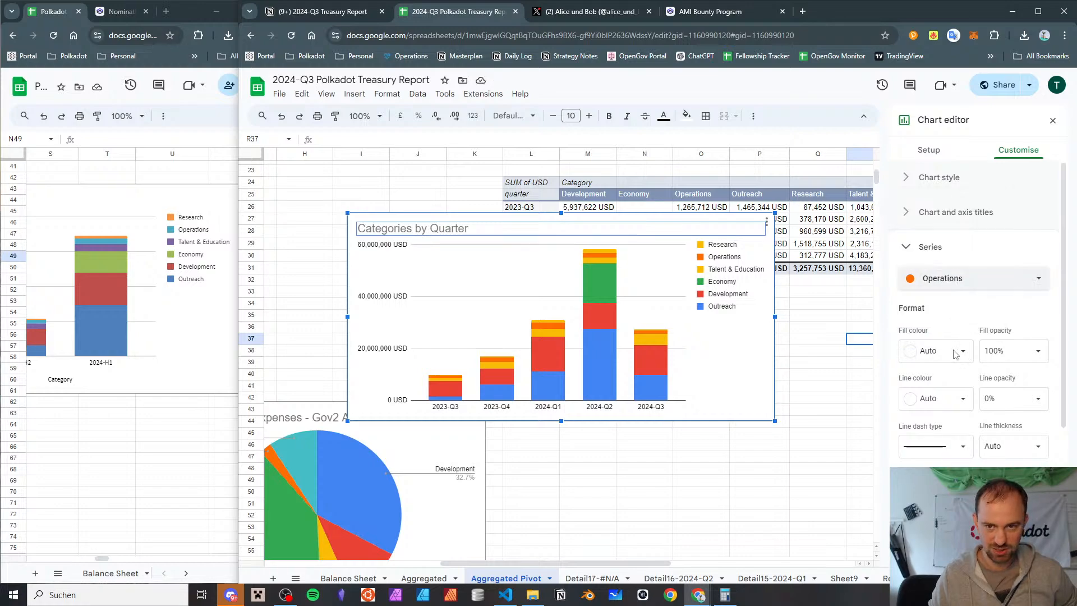
pyautogui.scroll(-2, 942, 400)
pyautogui.click(947, 239)
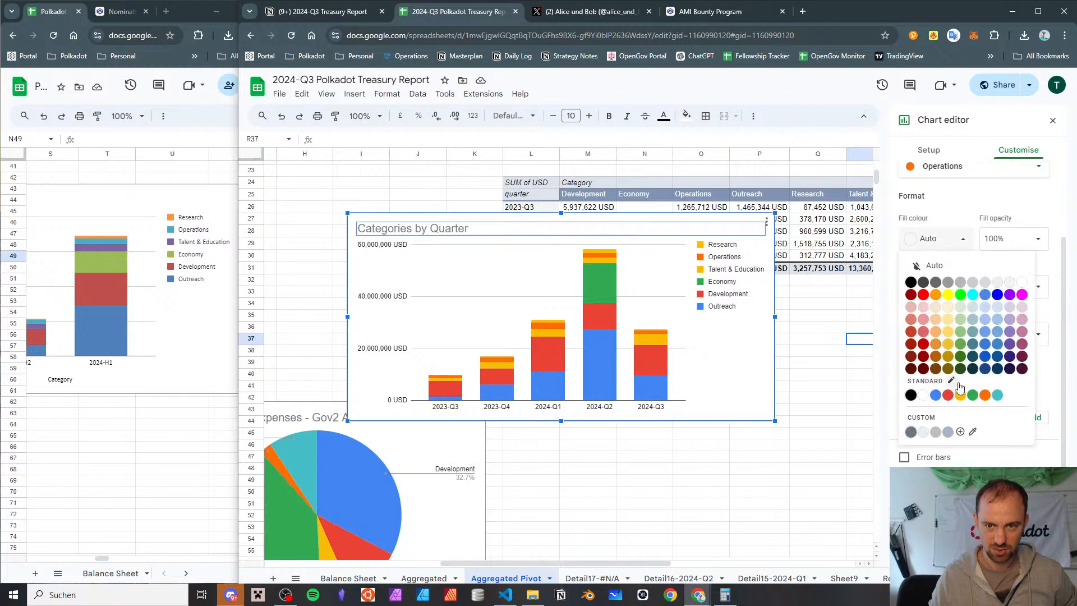
pyautogui.click(996, 397)
# Set the Research series' fill colour to orange
pyautogui.scroll(1, 968, 276)
pyautogui.click(957, 283)
pyautogui.click(953, 294)
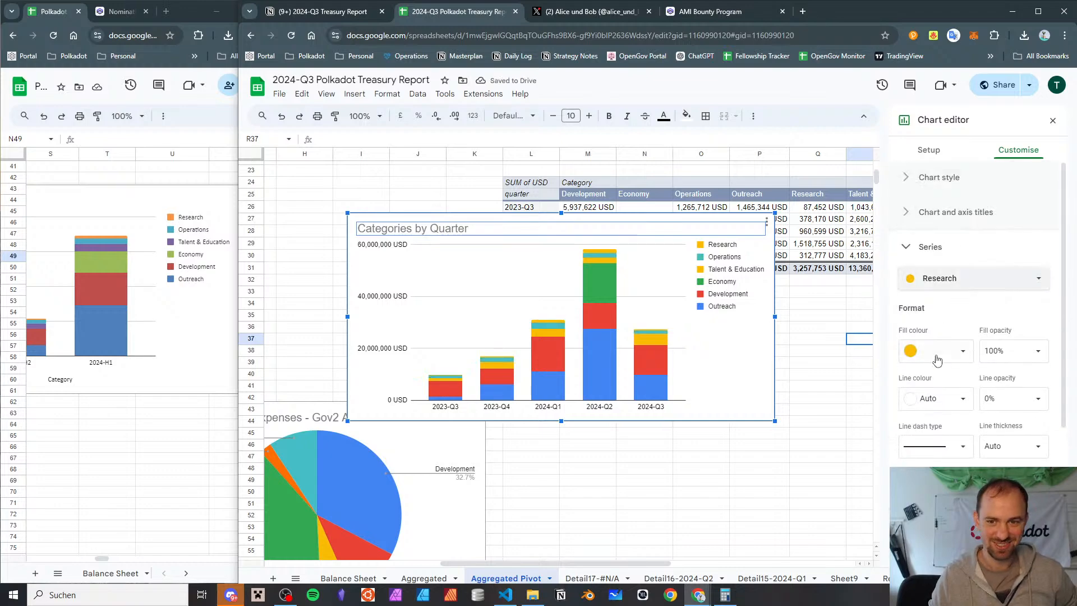
pyautogui.click(936, 357)
pyautogui.click(936, 406)
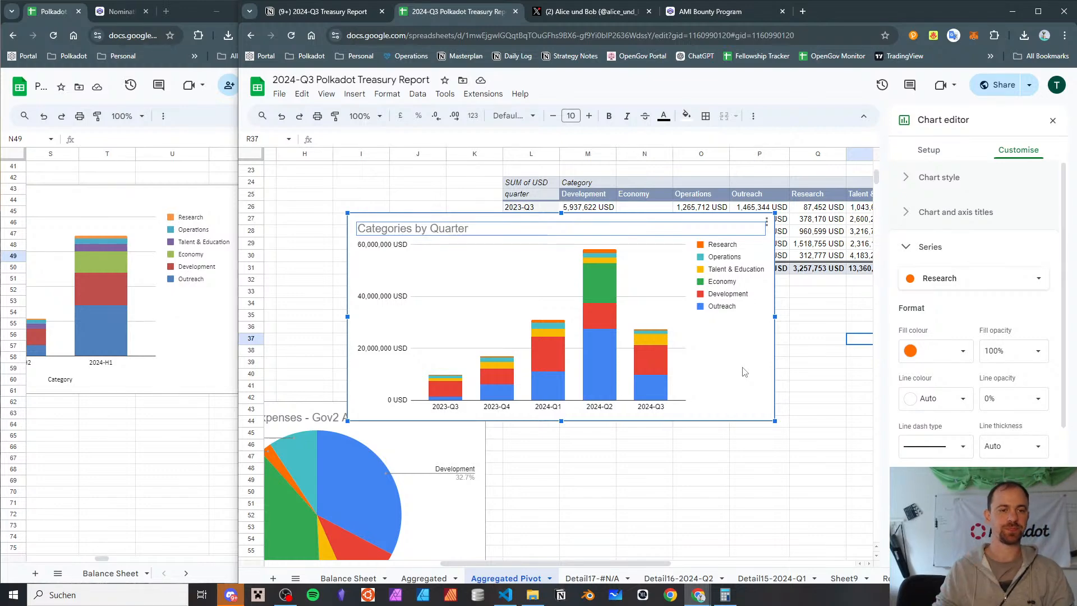
# Move the Gov2 pie chart further down the sheet and place the Categories by Quarter chart below the pivot tables
pyautogui.moveTo(738, 379); pyautogui.dragTo(747, 433)
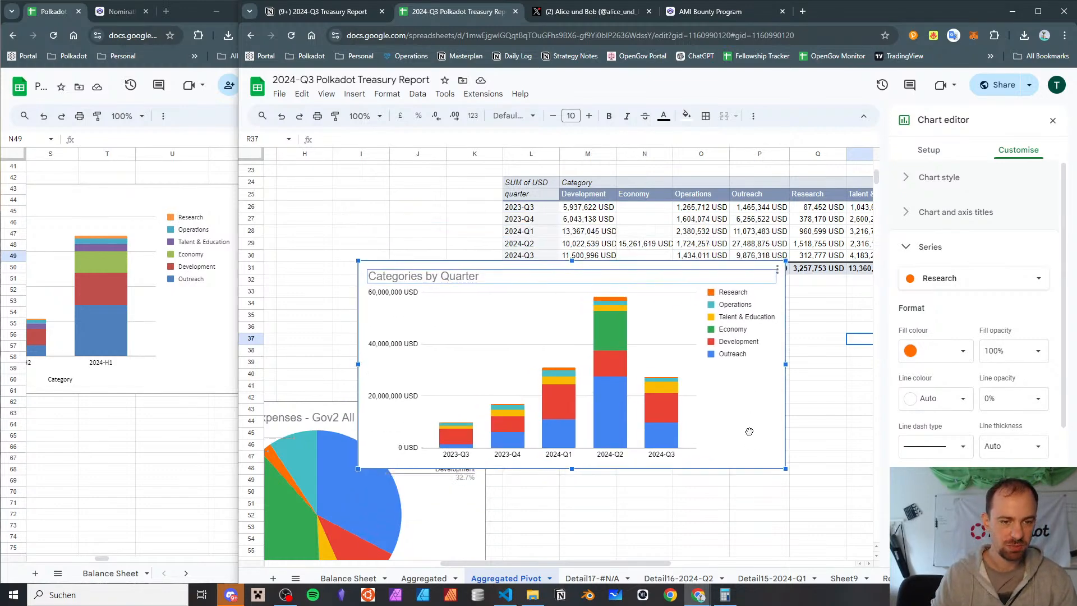
pyautogui.scroll(-5, 713, 390)
pyautogui.scroll(4, 713, 389)
pyautogui.scroll(-2, 690, 433)
pyautogui.scroll(2, 690, 434)
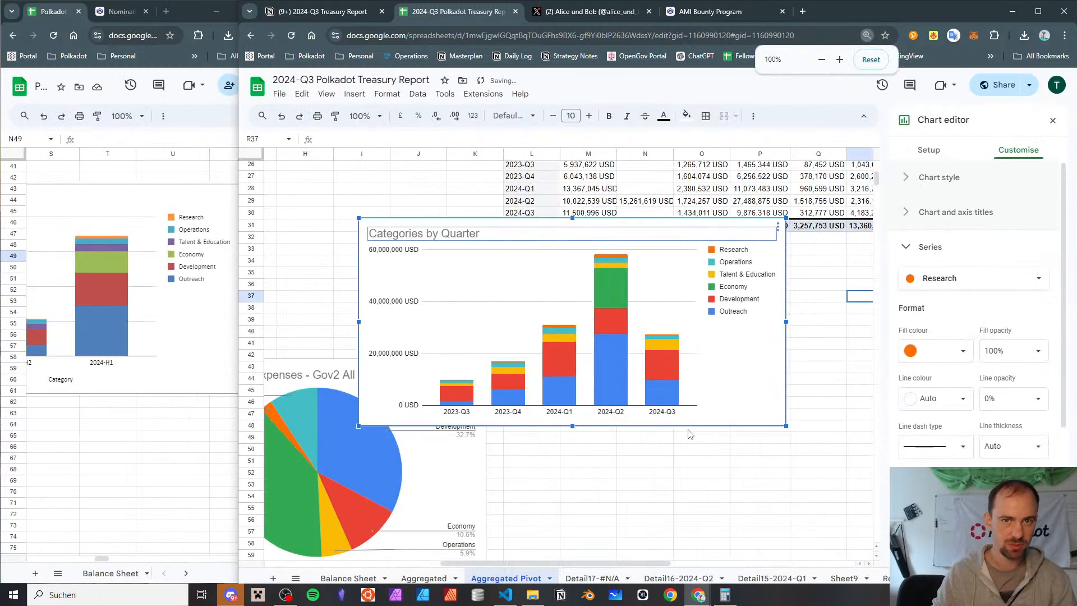
pyautogui.scroll(-2, 527, 443)
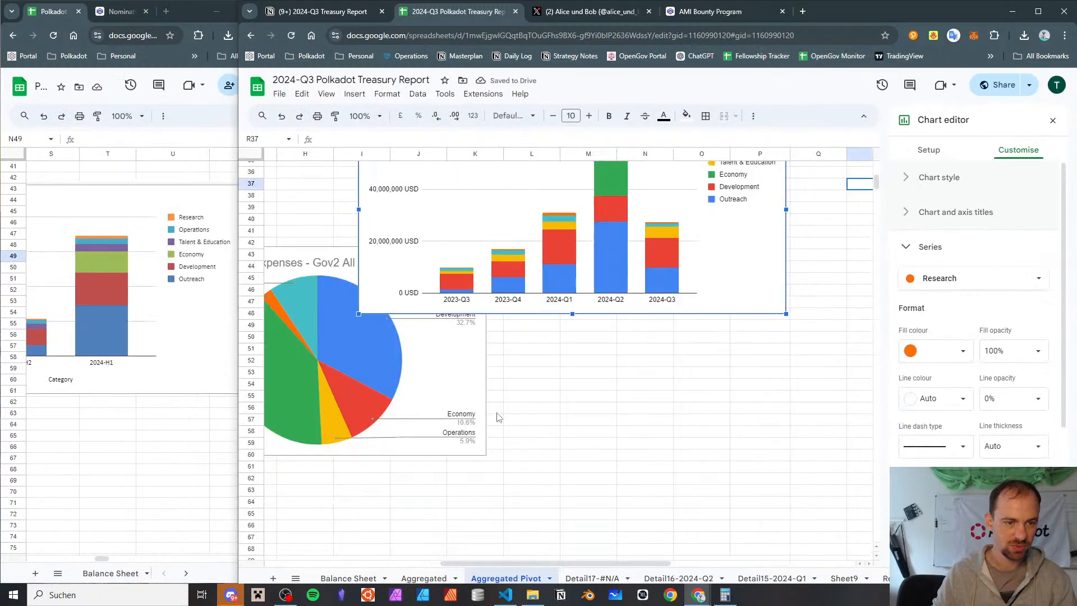
pyautogui.click(456, 365)
pyautogui.moveTo(469, 370); pyautogui.dragTo(422, 542)
pyautogui.moveTo(772, 274); pyautogui.dragTo(775, 322)
# Look over the category pivot tables and the Categories by Quarter chart below them
pyautogui.scroll(3, 754, 338)
pyautogui.scroll(-3, 743, 332)
pyautogui.scroll(7, 441, 487)
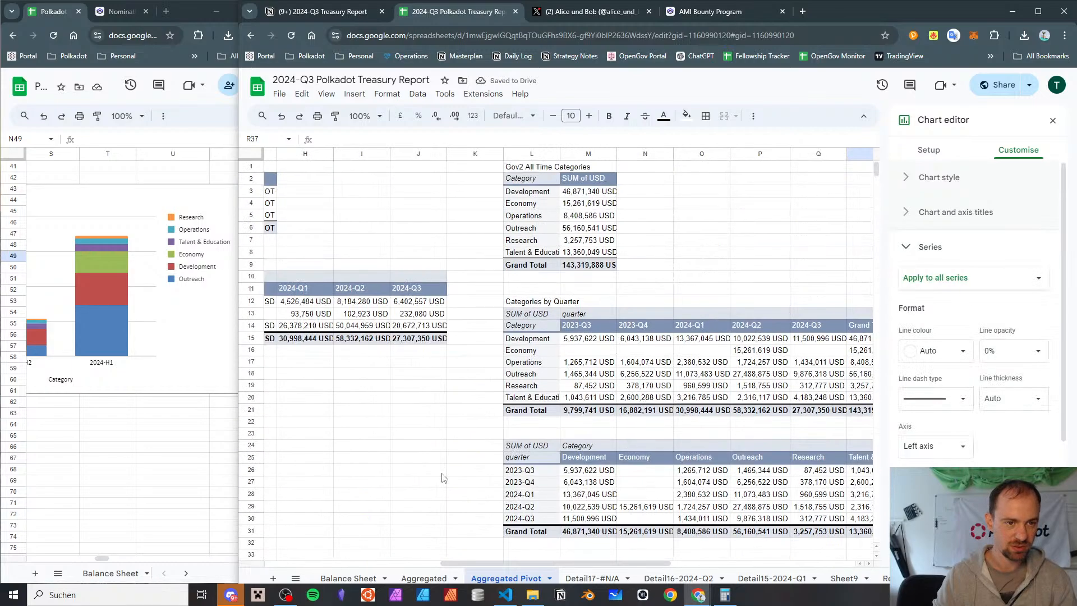
pyautogui.scroll(-4, 442, 473)
pyautogui.scroll(2, 440, 445)
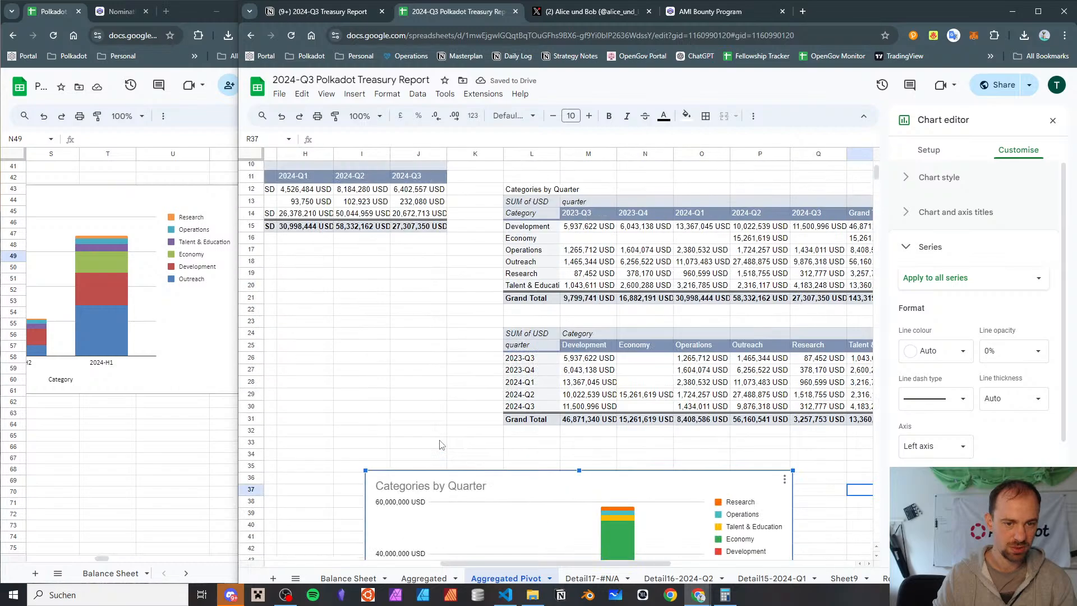
pyautogui.scroll(-3, 440, 444)
pyautogui.scroll(4, 560, 309)
pyautogui.scroll(-5, 560, 310)
pyautogui.scroll(-5, 513, 315)
pyautogui.scroll(3, 503, 332)
pyautogui.scroll(7, 503, 332)
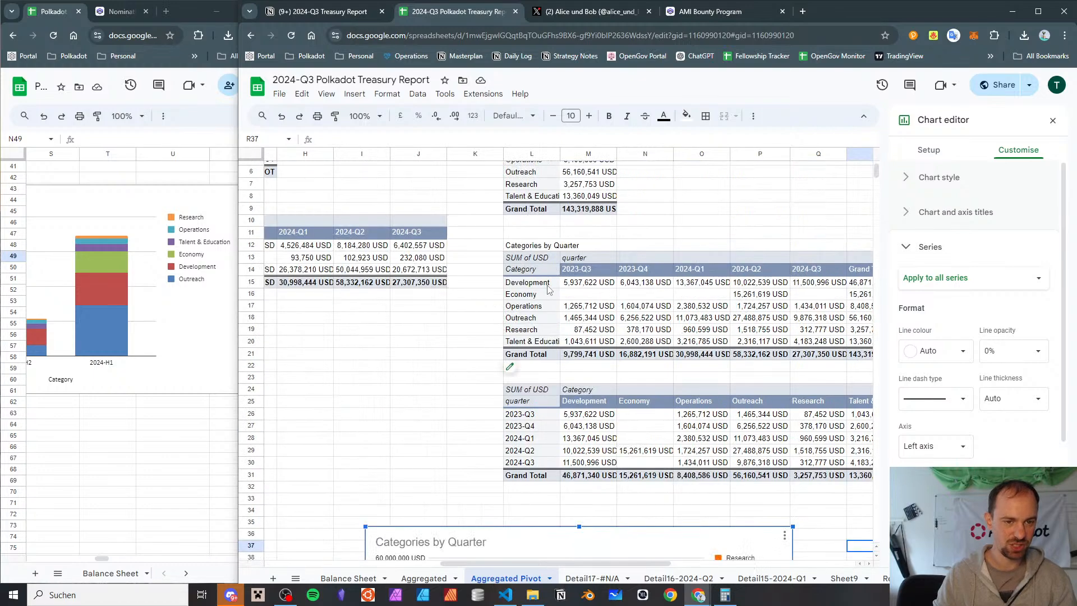
# Insert a chart from the Categories by Quarter pivot table range L14:Q21, leaving out the Grand Total column
pyautogui.click(537, 272)
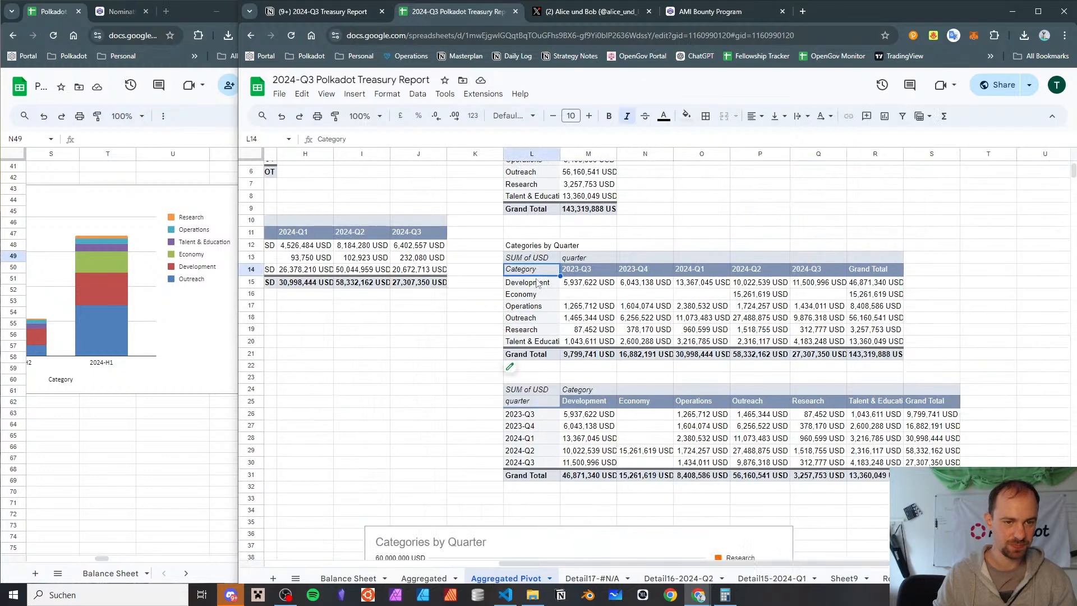
pyautogui.keyDown('shift'); pyautogui.click(827, 356); pyautogui.keyUp('shift')
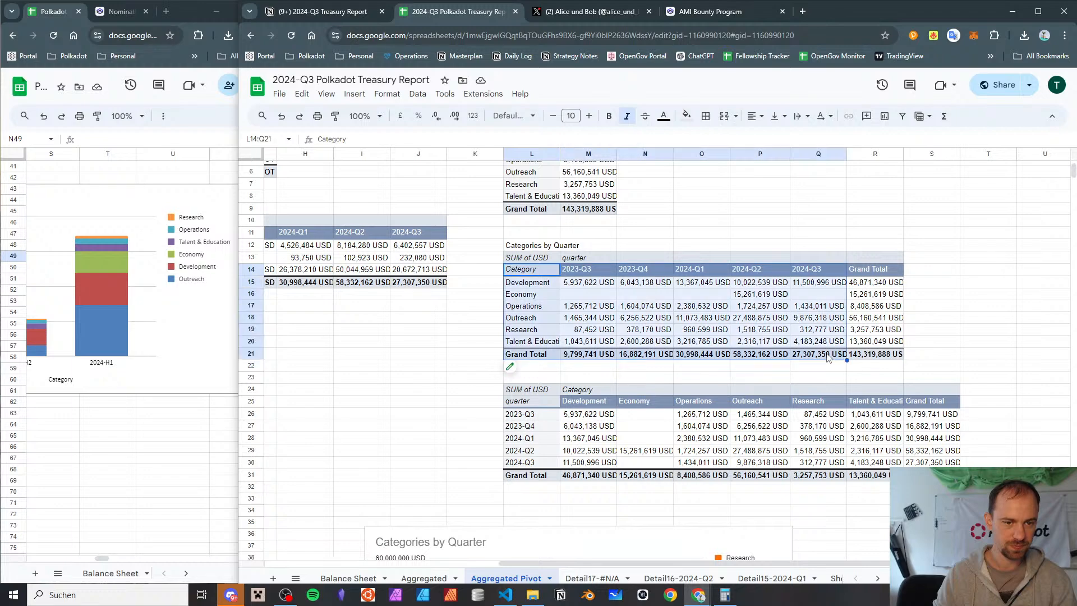
pyautogui.scroll(-5, 727, 320)
pyautogui.scroll(3, 710, 312)
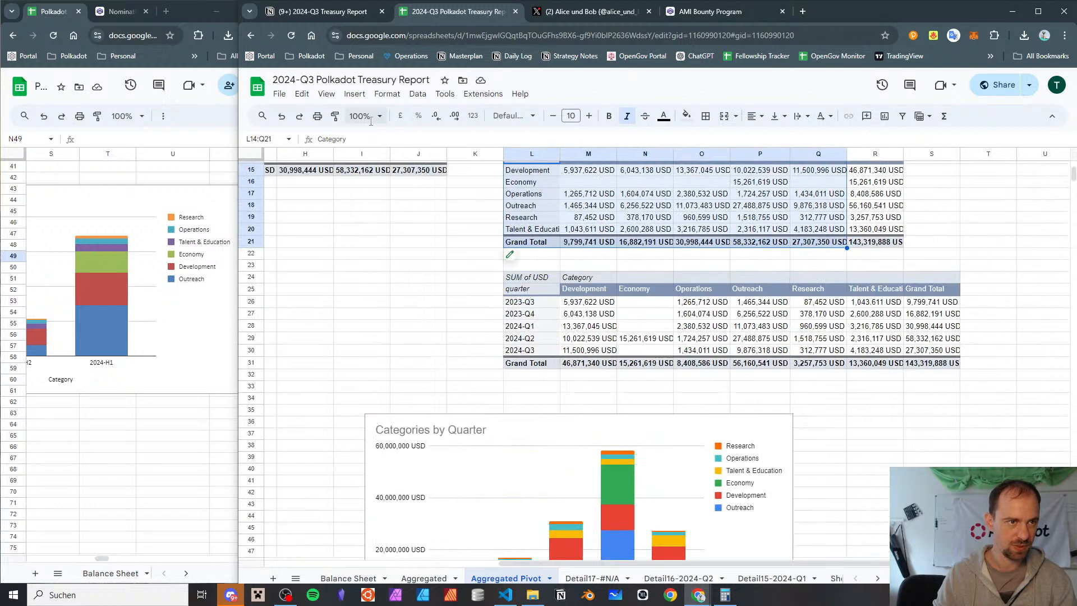
pyautogui.click(352, 94)
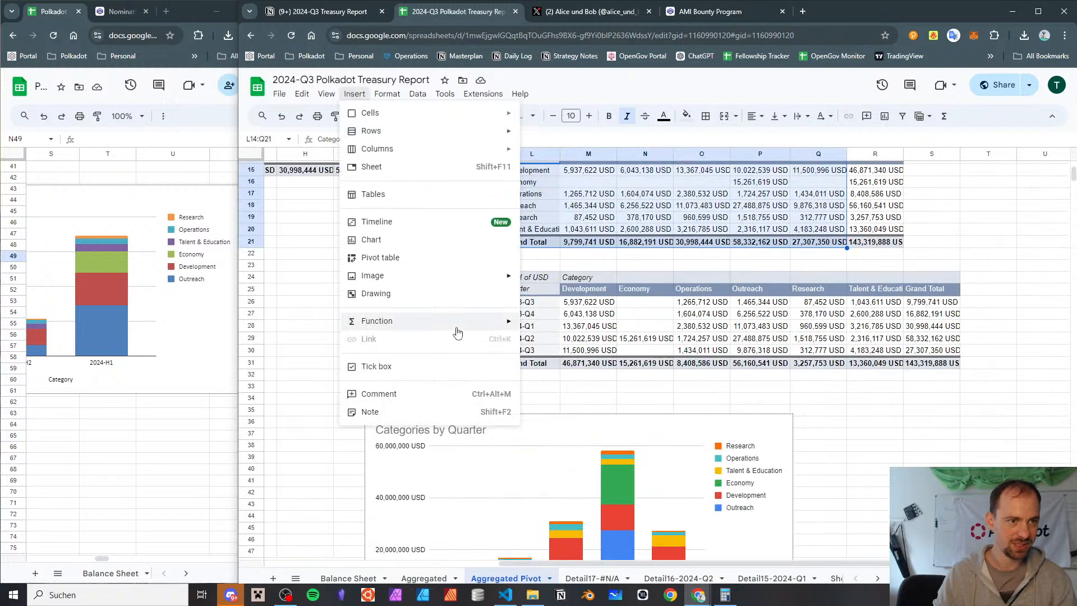
pyautogui.click(427, 245)
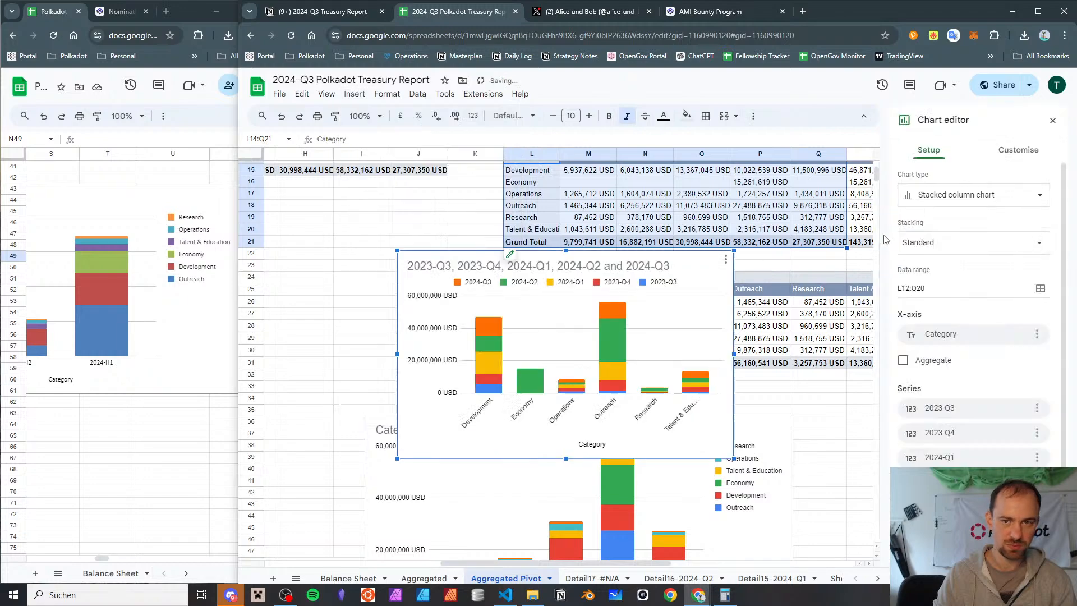
# Change the new chart to a pie chart and place it below the Categories by Quarter chart, beside the Gov2 All Time pie
pyautogui.click(937, 196)
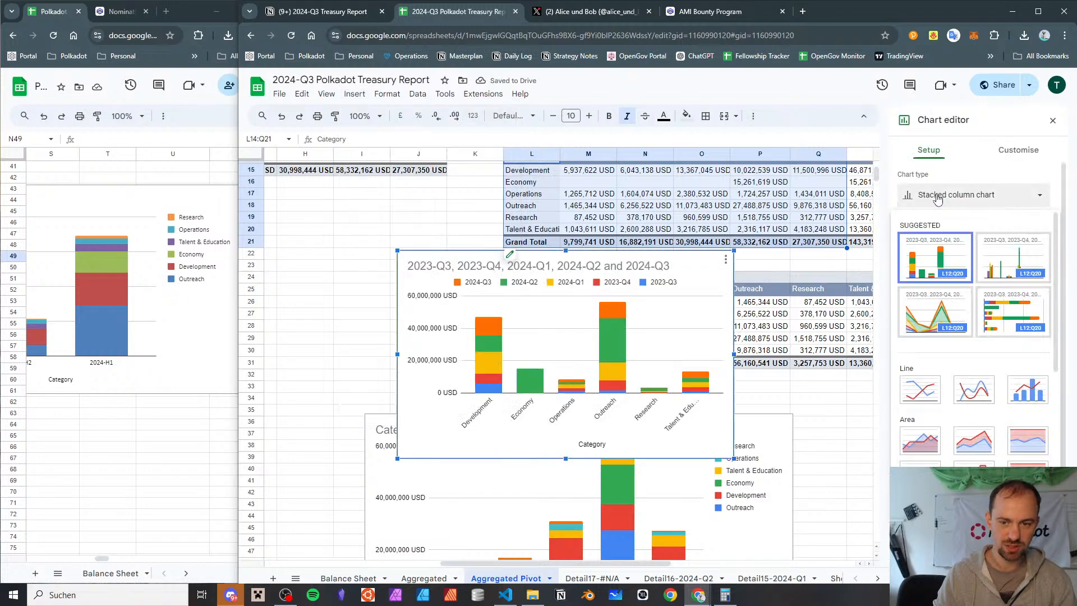
pyautogui.scroll(-5, 947, 336)
pyautogui.click(932, 348)
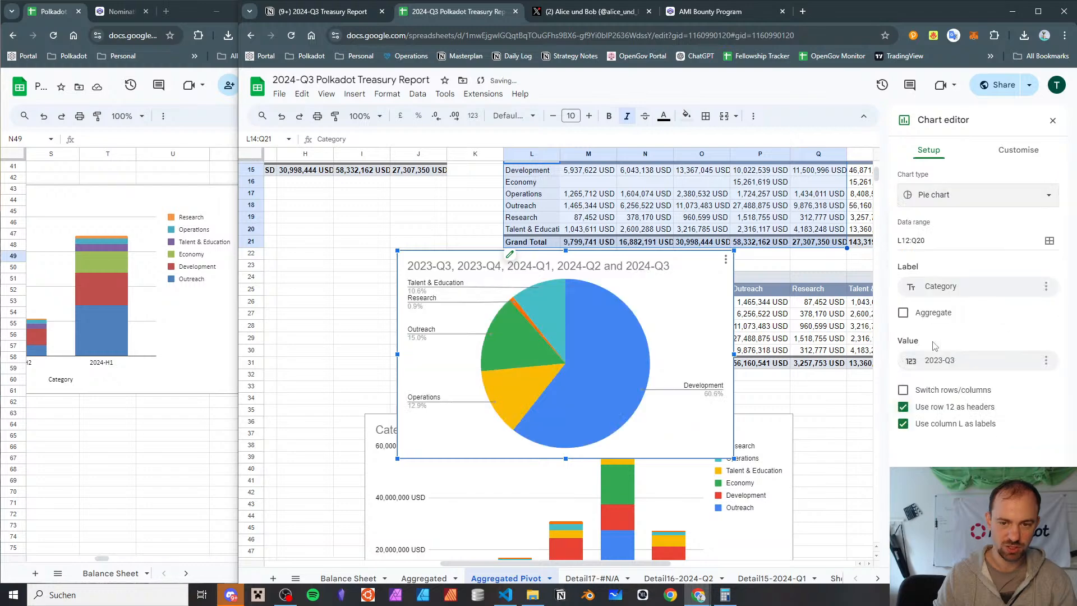
pyautogui.moveTo(721, 286); pyautogui.dragTo(779, 435)
pyautogui.scroll(-5, 759, 340)
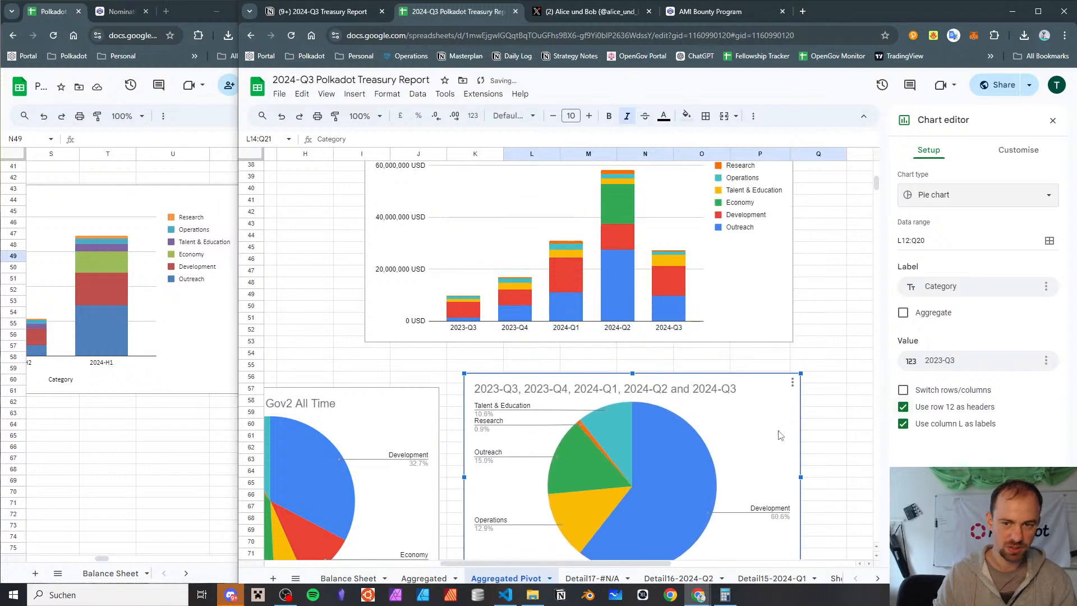
pyautogui.scroll(-2, 743, 337)
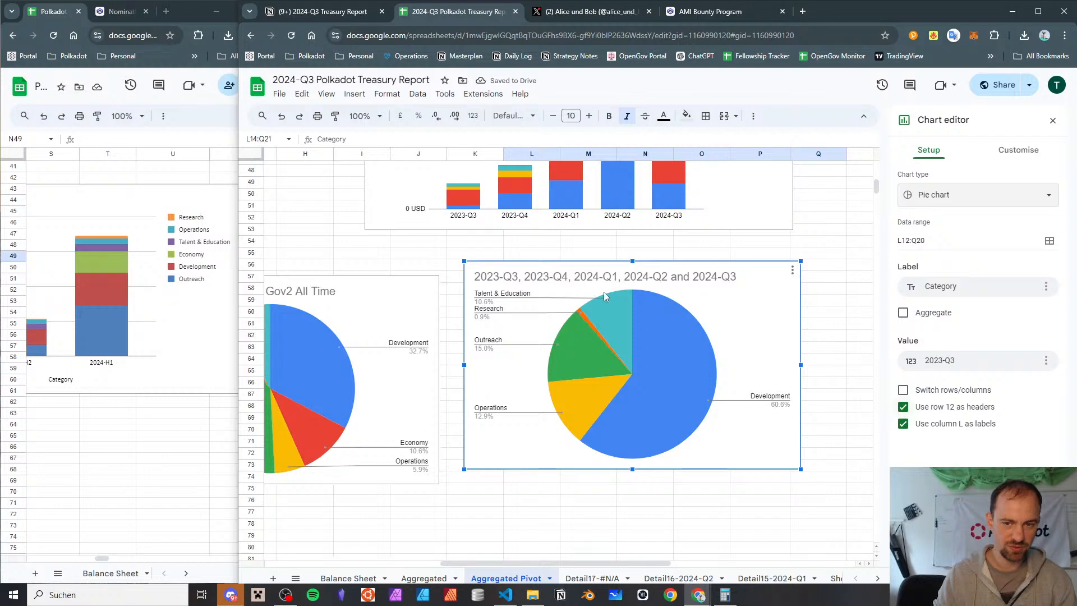
# Set the new pie chart's value to 2024-Q1 and title the chart "2024-Q1"
pyautogui.hscroll(2, 603, 291)
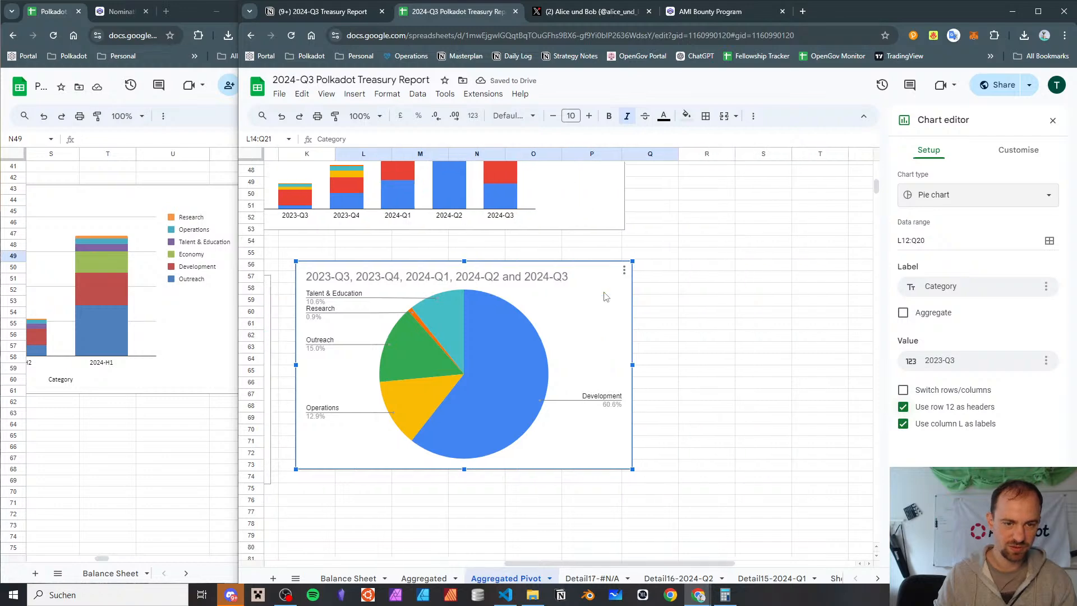
pyautogui.click(1015, 366)
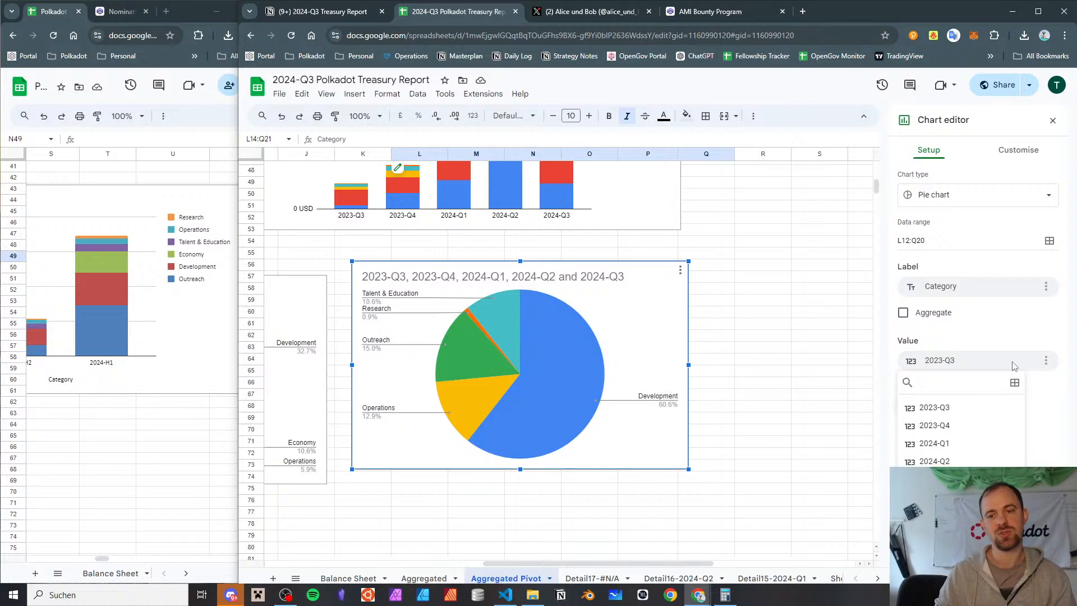
pyautogui.click(976, 444)
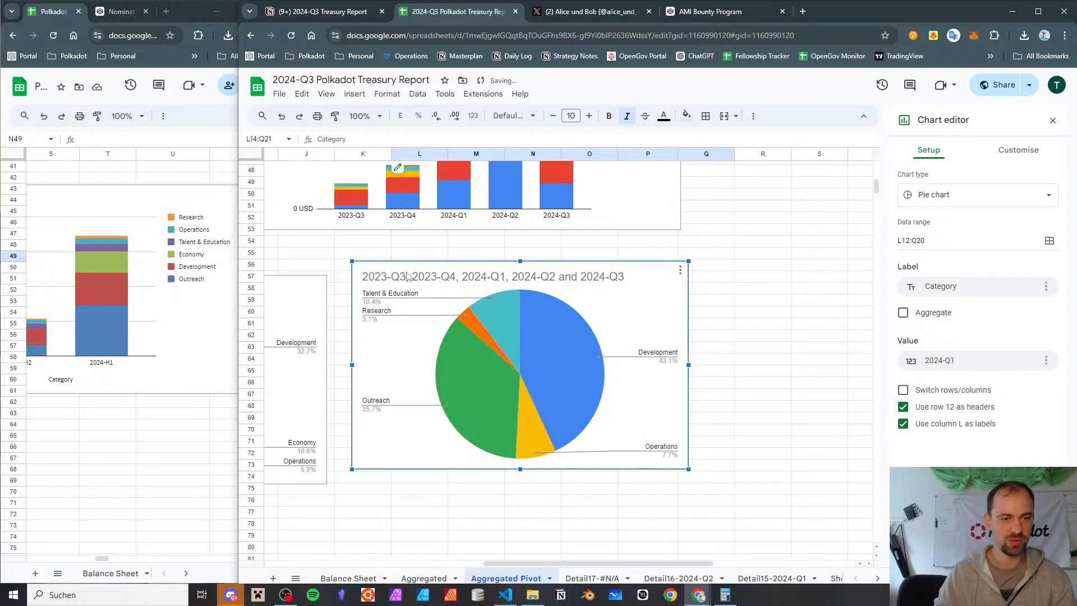
pyautogui.doubleClick(445, 275)
pyautogui.write('2024-Q1')
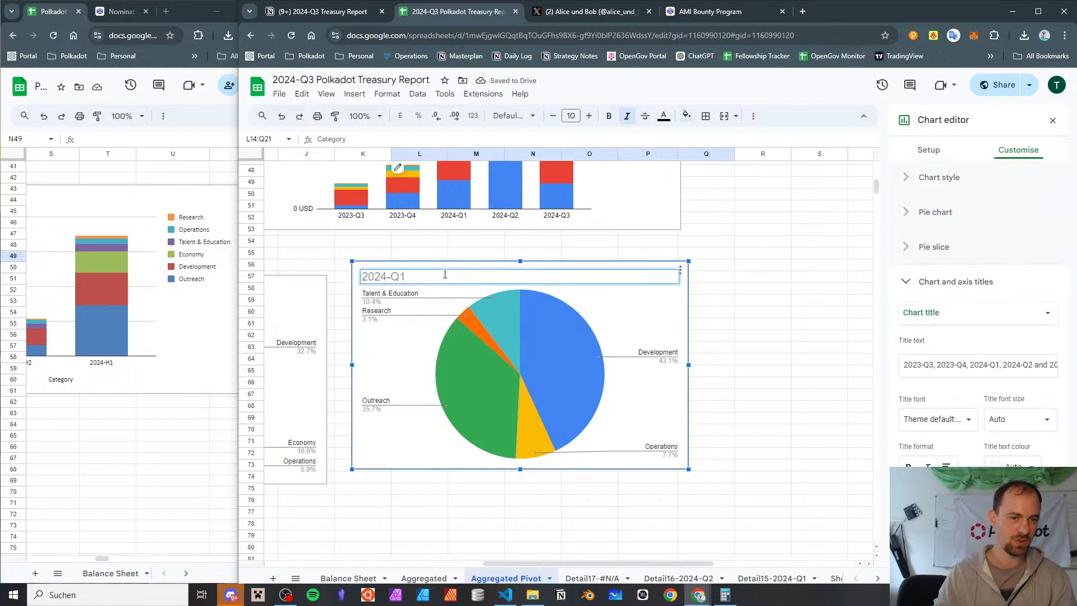
pyautogui.click(814, 254)
# Duplicate the 2024-Q1 pie chart and place the copy directly below the original
pyautogui.click(438, 274)
pyautogui.click(445, 269)
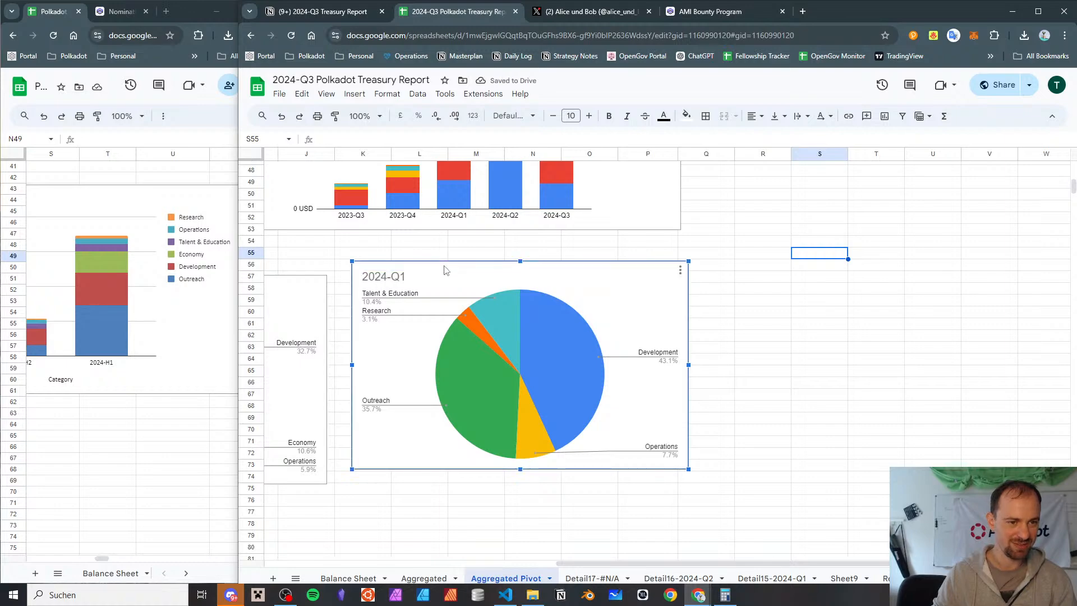
pyautogui.hotkey('ctrl', 'c')
pyautogui.hotkey('ctrl', 'v')
pyautogui.click(906, 258)
pyautogui.moveTo(906, 258); pyautogui.dragTo(449, 490)
pyautogui.scroll(-5, 454, 466)
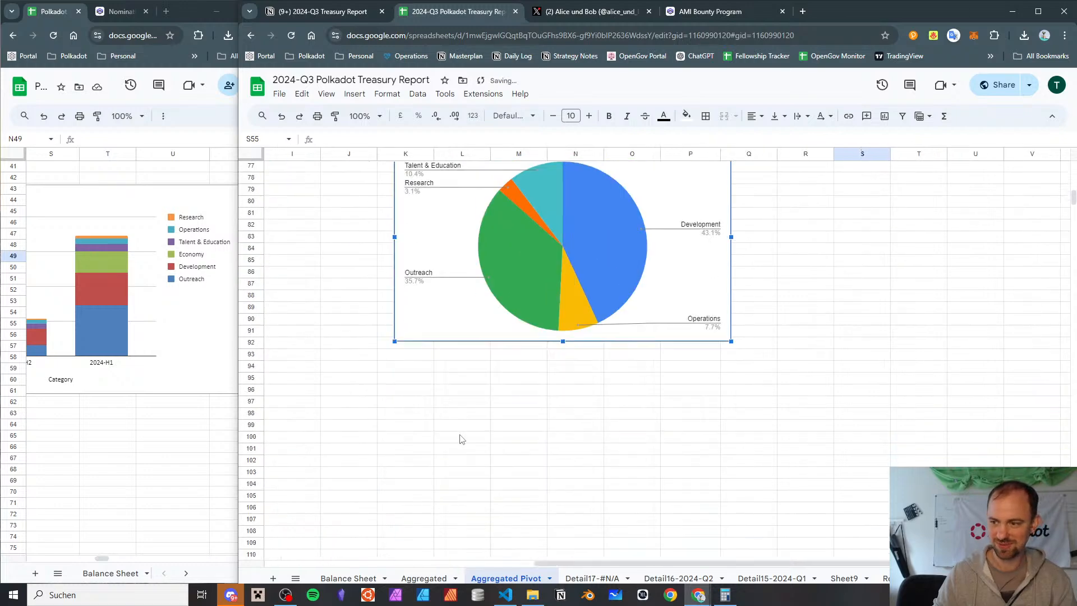
pyautogui.scroll(3, 460, 436)
# Retitle the copied pie chart "2024-Q2" and set its value to 2024-Q2
pyautogui.doubleClick(456, 371)
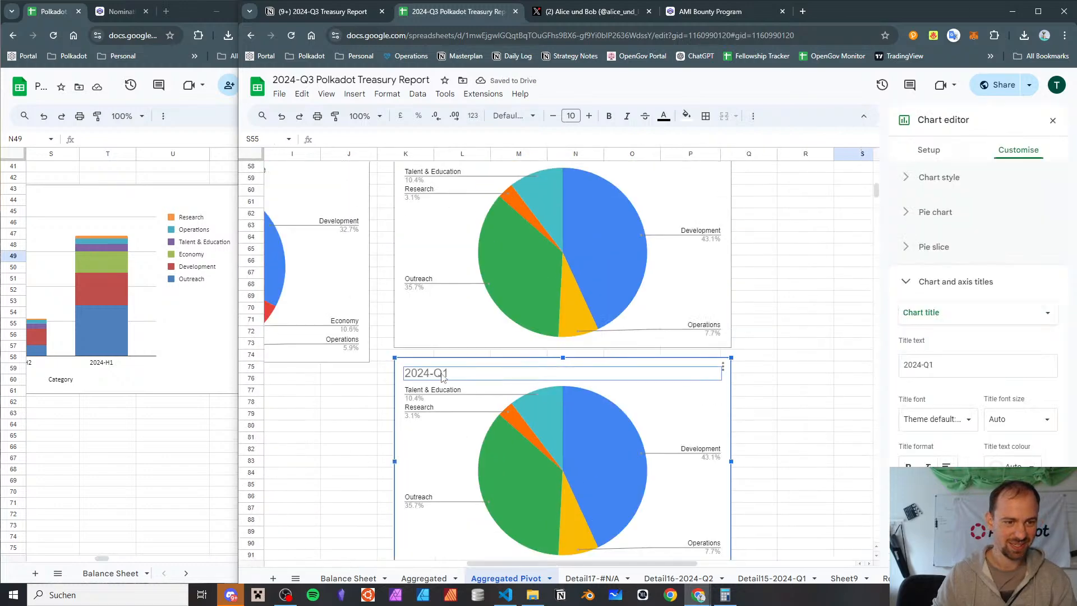
pyautogui.press('Right')
pyautogui.press('BackSpace')
pyautogui.write('2')
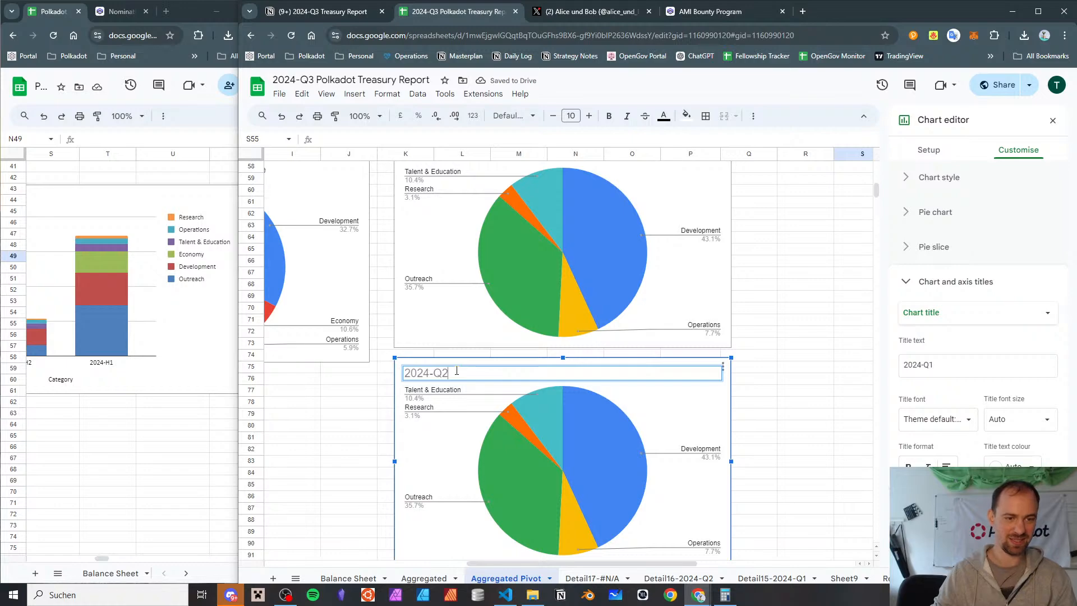
pyautogui.hscroll(-2, 653, 402)
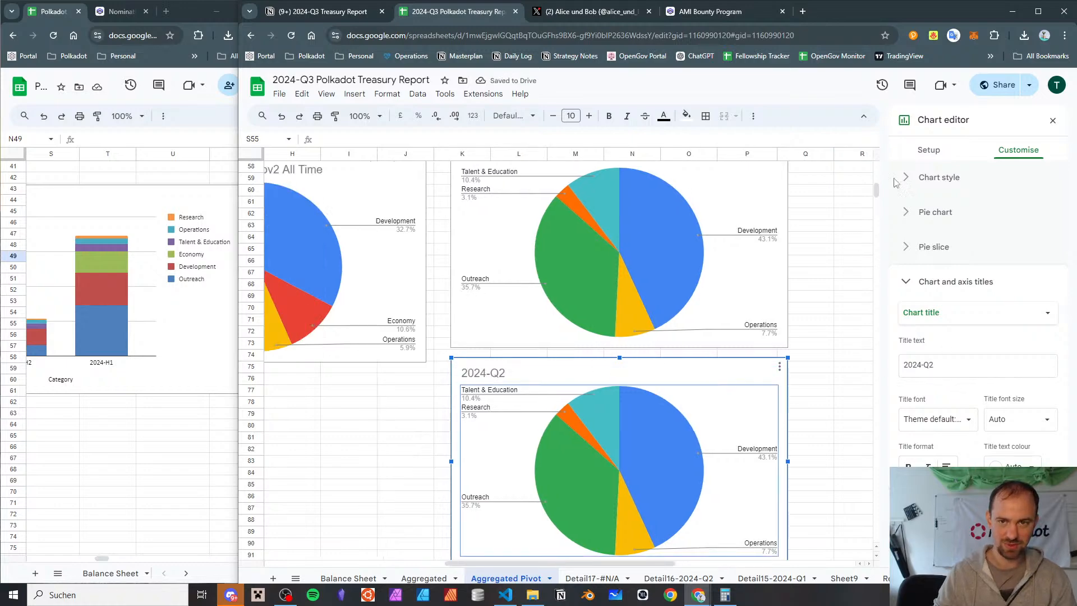
pyautogui.click(928, 151)
pyautogui.click(1003, 356)
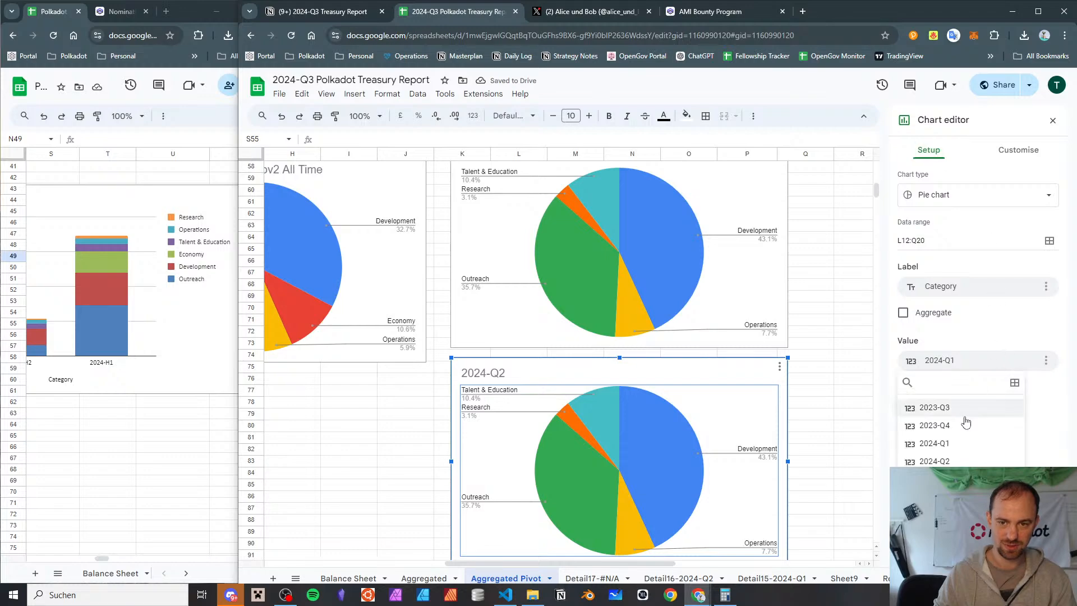
pyautogui.click(961, 459)
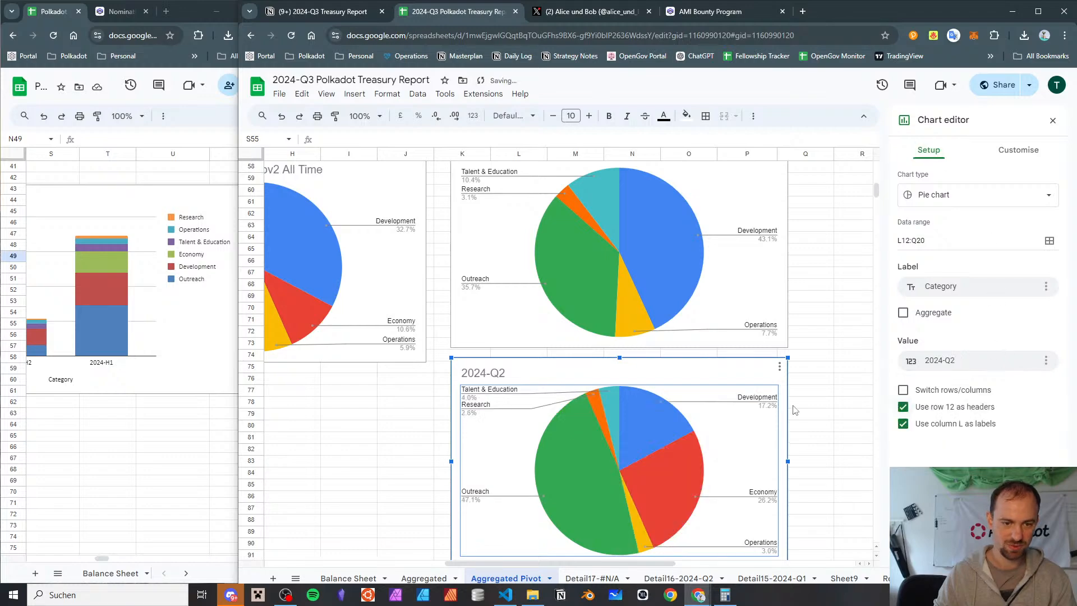
# Paste another copy of the 2024-Q1 pie chart and place it directly below the 2024-Q2 pie chart
pyautogui.scroll(-1, 794, 410)
pyautogui.scroll(3, 794, 410)
pyautogui.scroll(-3, 794, 410)
pyautogui.click(634, 318)
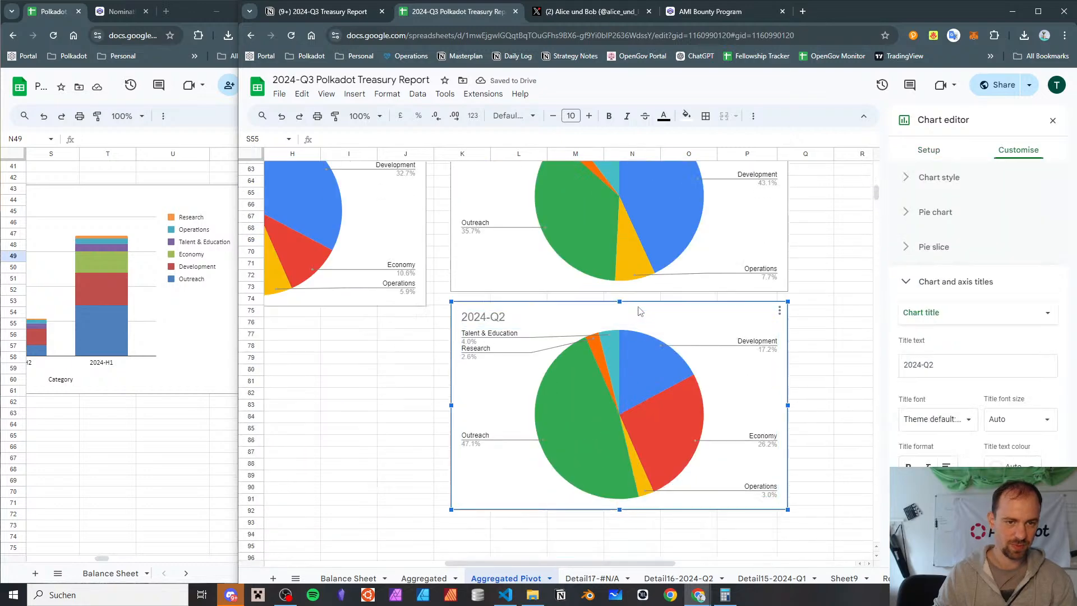
pyautogui.hscroll(5, 634, 336)
pyautogui.scroll(4, 632, 334)
pyautogui.scroll(-2, 631, 331)
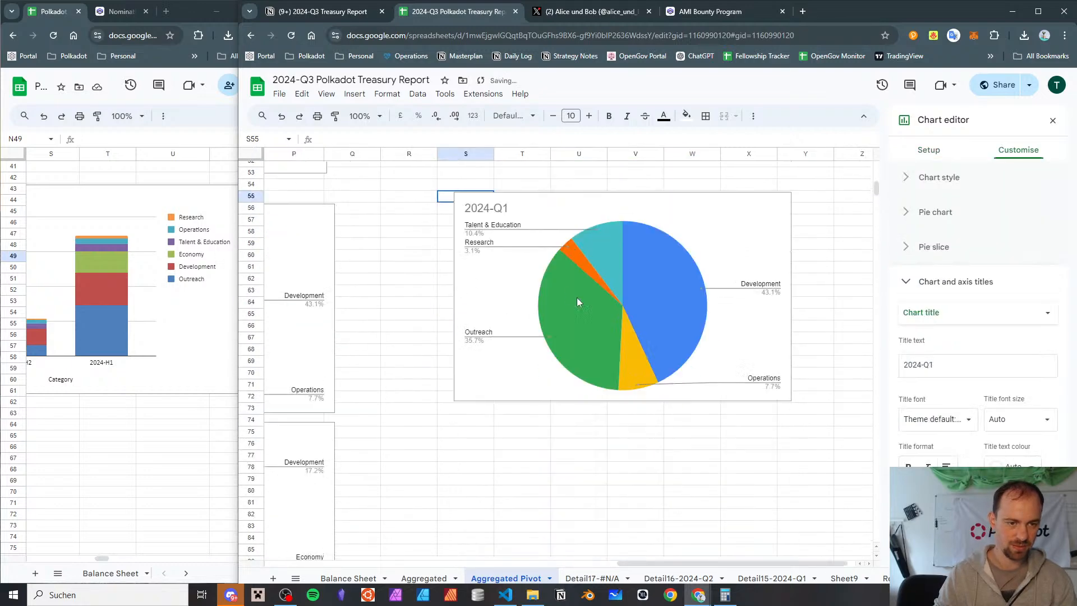
pyautogui.click(520, 243)
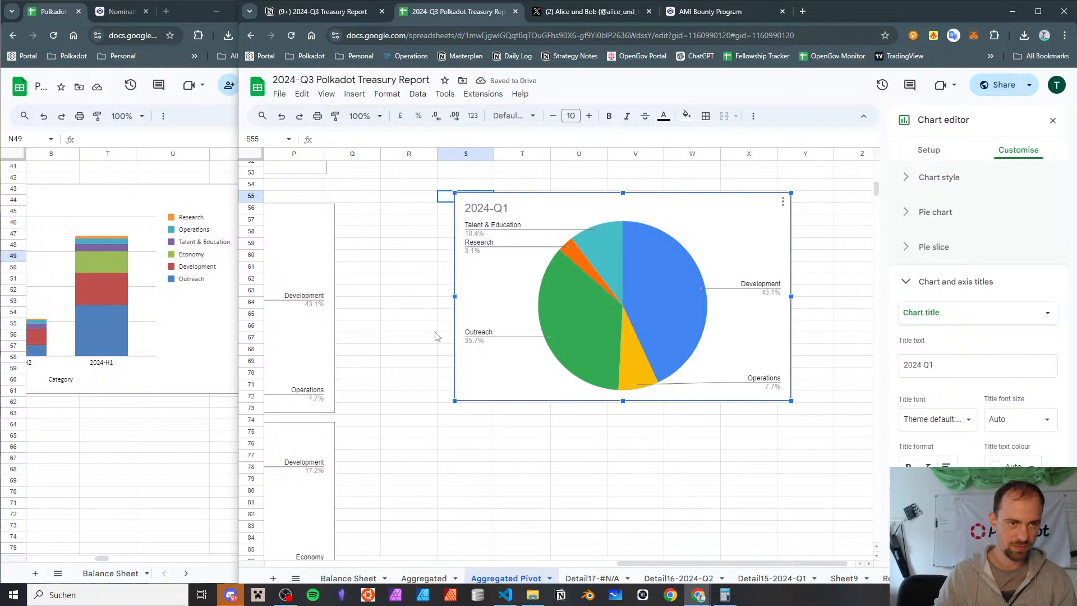
pyautogui.moveTo(568, 210); pyautogui.dragTo(462, 419)
pyautogui.scroll(-3, 462, 420)
pyautogui.hscroll(-2, 462, 419)
pyautogui.hscroll(-5, 463, 424)
pyautogui.moveTo(820, 259); pyautogui.dragTo(471, 504)
pyautogui.scroll(-5, 482, 439)
pyautogui.scroll(3, 487, 376)
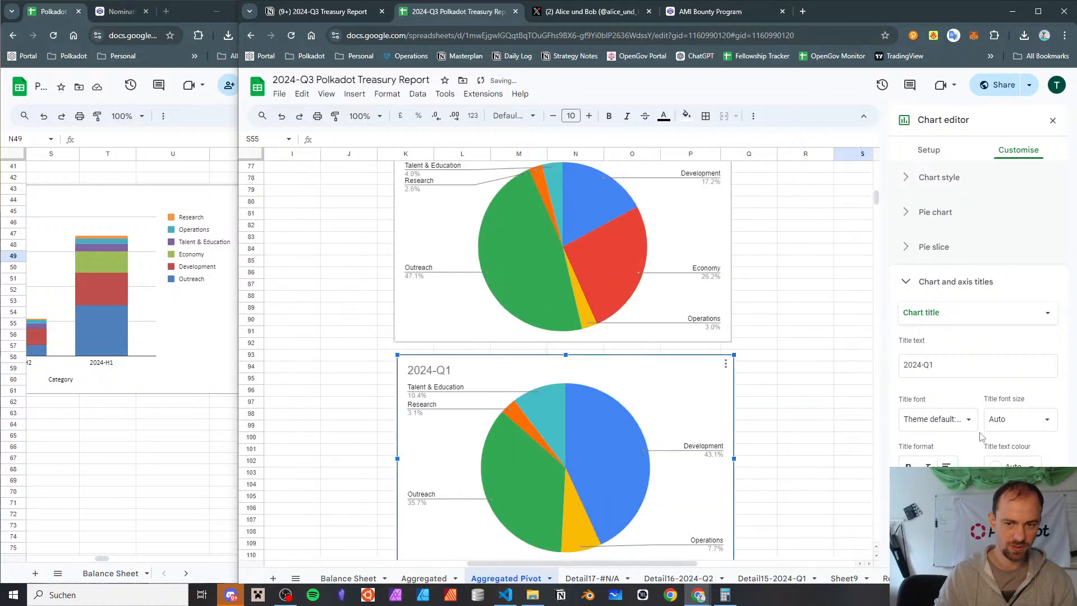
# Retitle the lowest pie chart "2024-Q3" and set its value to 2024-Q3
pyautogui.click(960, 373)
pyautogui.press('BackSpace')
pyautogui.write('3')
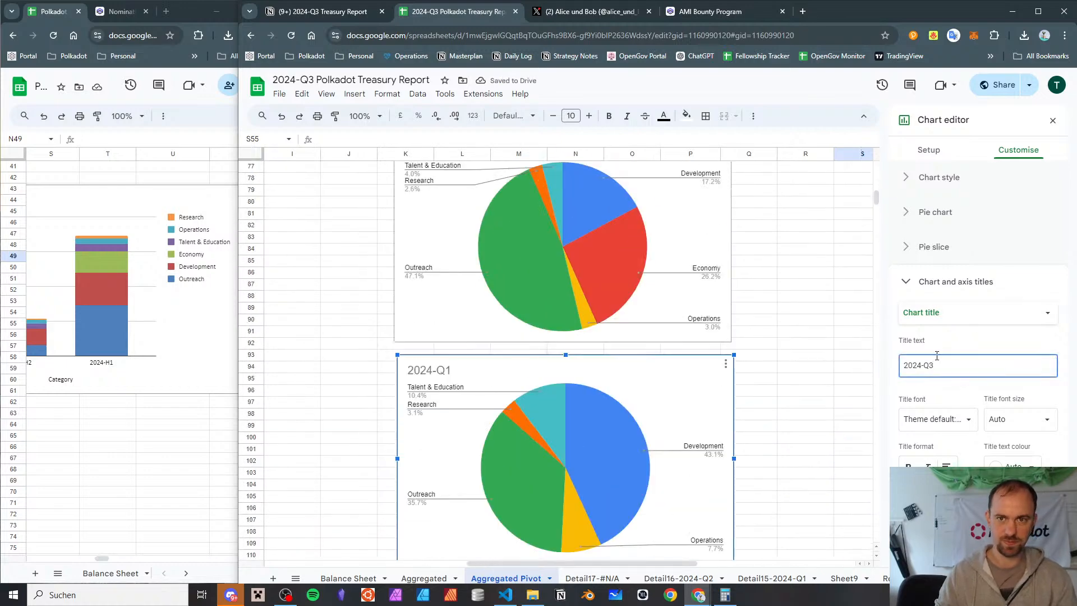
pyautogui.click(929, 150)
pyautogui.click(994, 366)
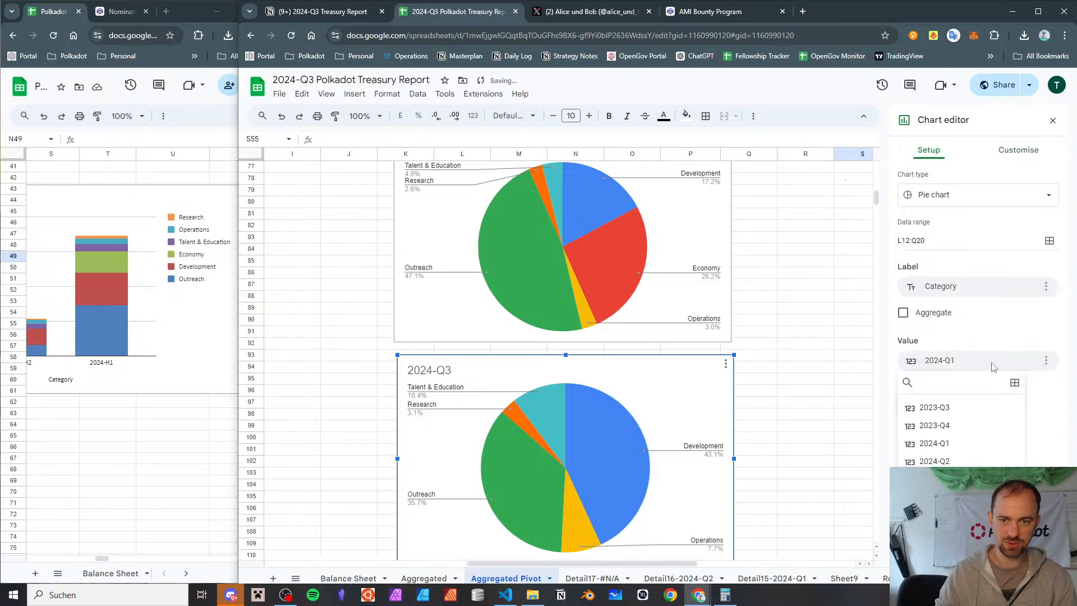
pyautogui.click(950, 477)
pyautogui.click(774, 415)
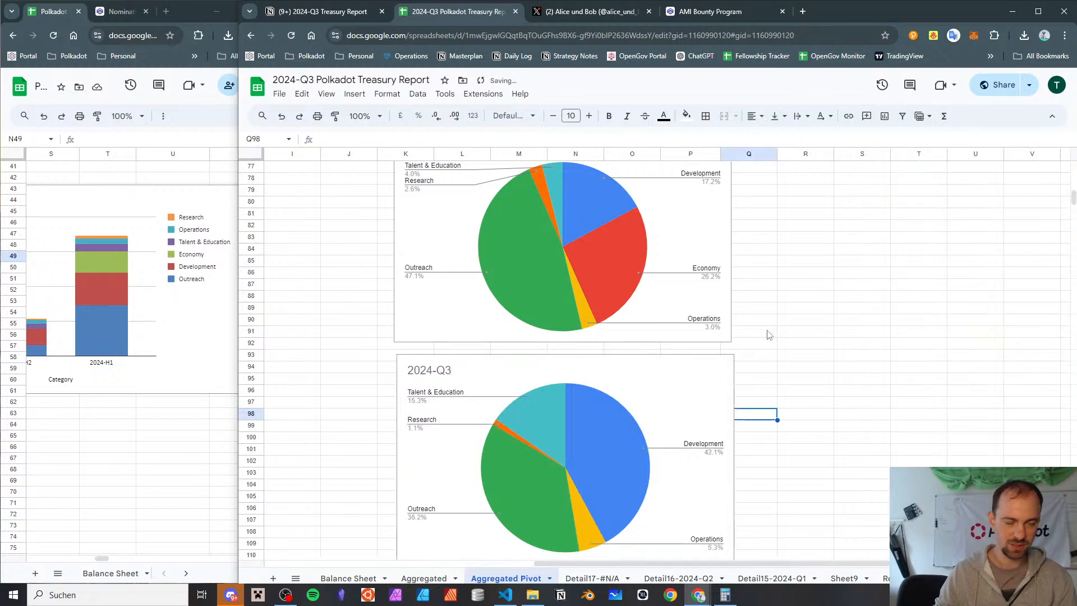
# Compare the category shares in the three quarterly pie charts with the stacked Categories by Quarter chart
pyautogui.scroll(5, 865, 300)
pyautogui.scroll(-7, 866, 301)
pyautogui.scroll(10, 865, 301)
pyautogui.scroll(-10, 865, 300)
pyautogui.scroll(11, 865, 300)
pyautogui.scroll(-11, 865, 300)
pyautogui.scroll(6, 865, 301)
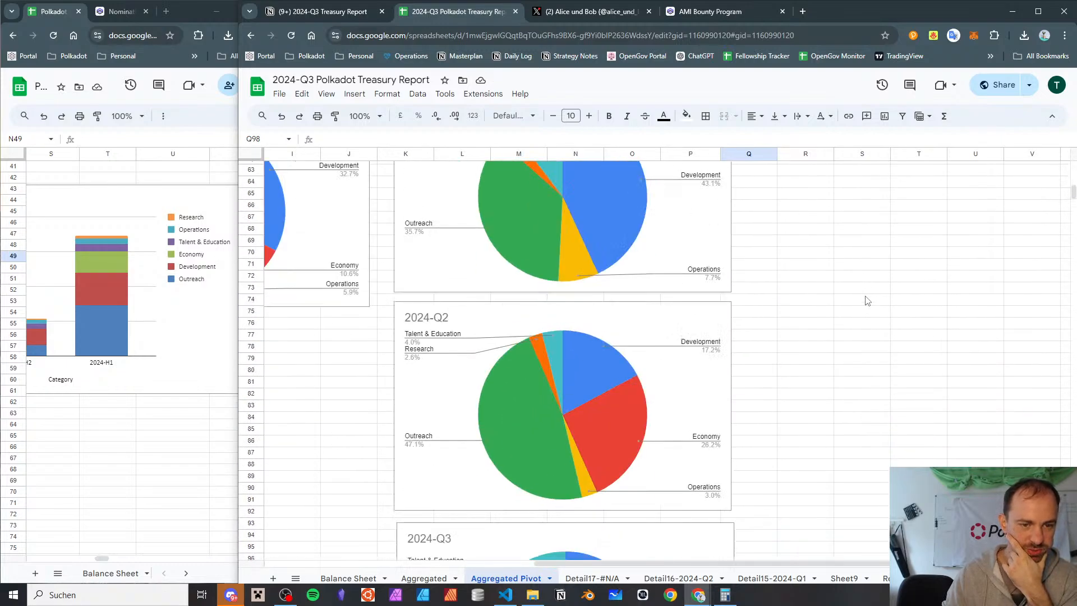
pyautogui.scroll(5, 865, 301)
pyautogui.scroll(-5, 865, 300)
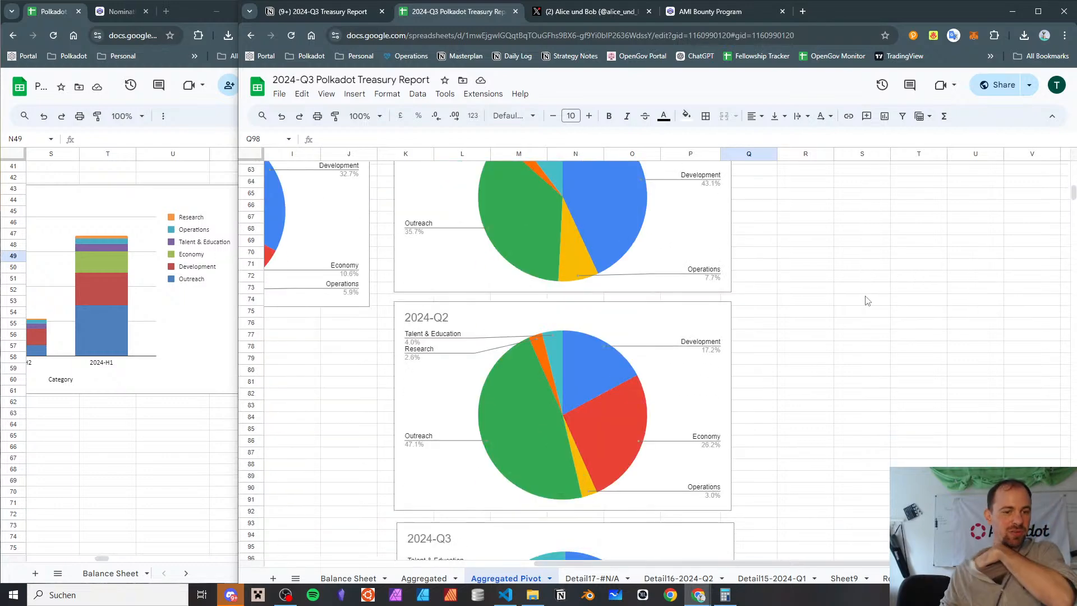
pyautogui.scroll(12, 865, 301)
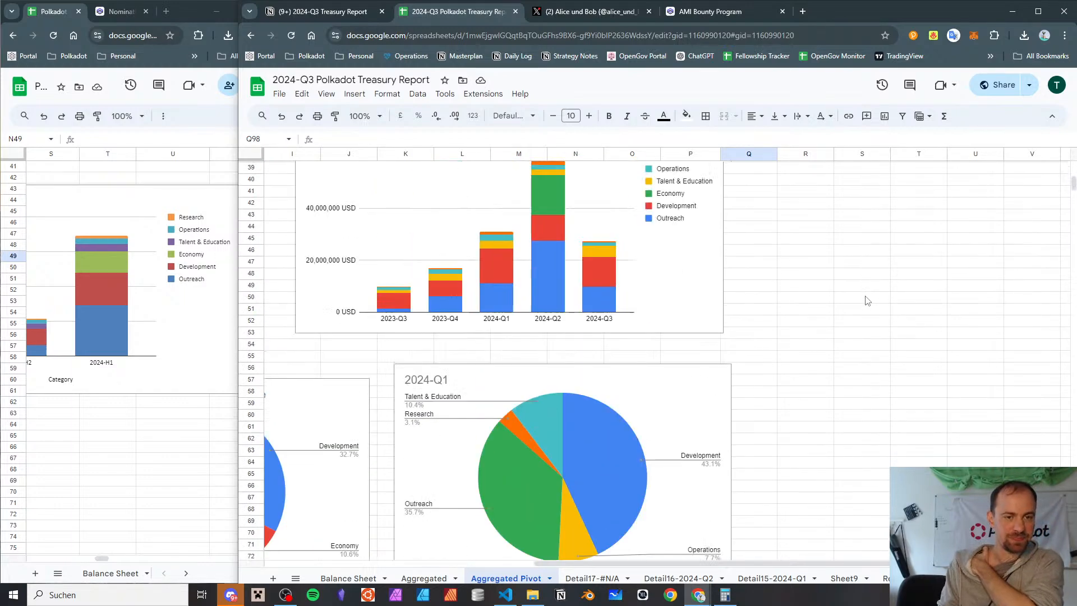
pyautogui.scroll(-3, 865, 301)
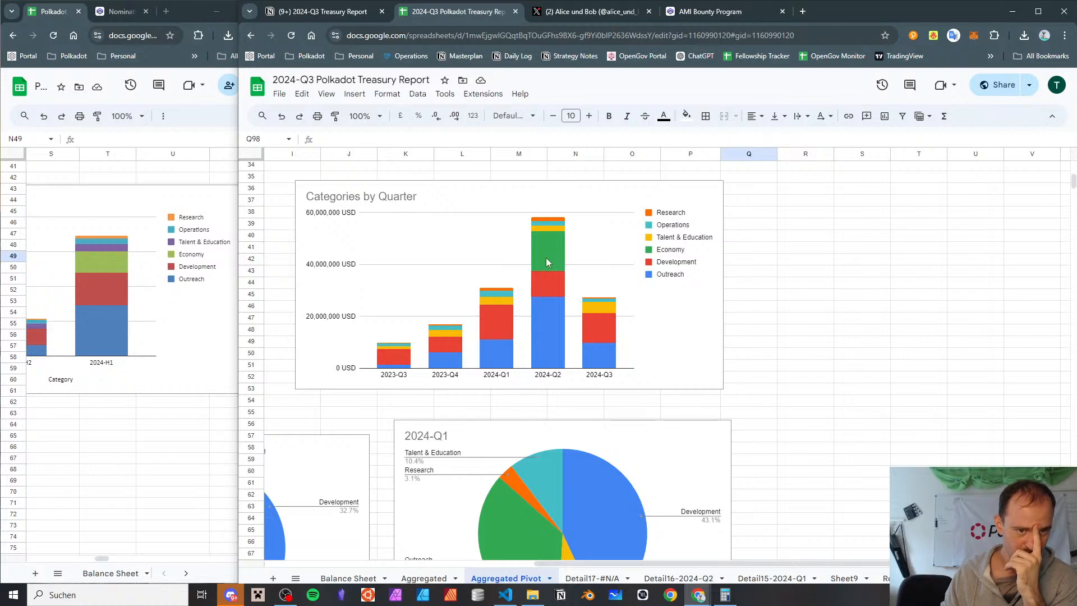
# Remove the Economy series from the stacked Categories by Quarter chart and add it back as the last series
pyautogui.click(716, 367)
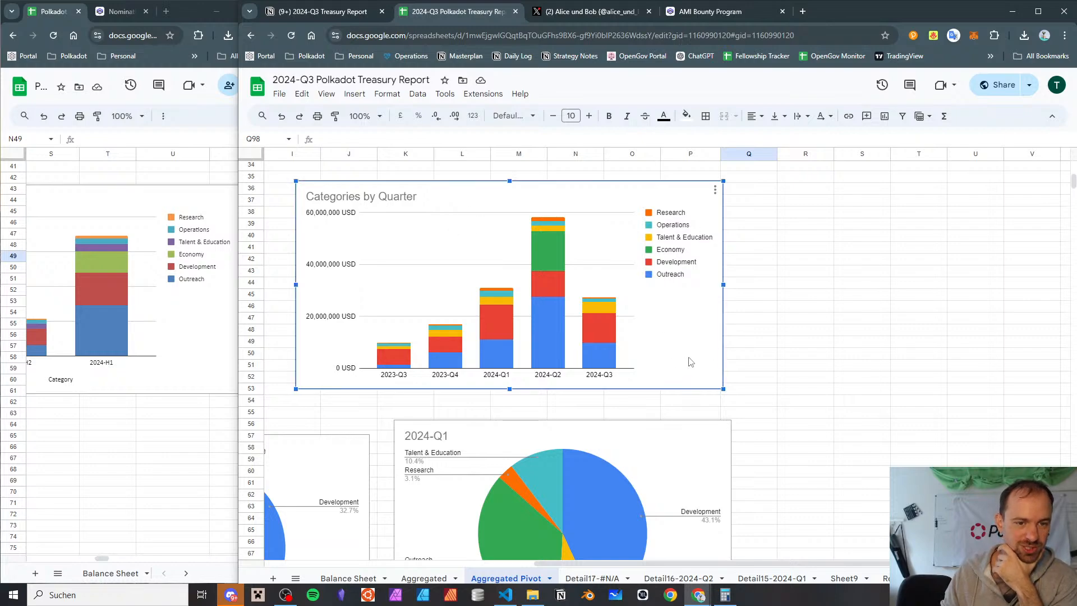
pyautogui.doubleClick(690, 362)
pyautogui.scroll(-2, 1040, 463)
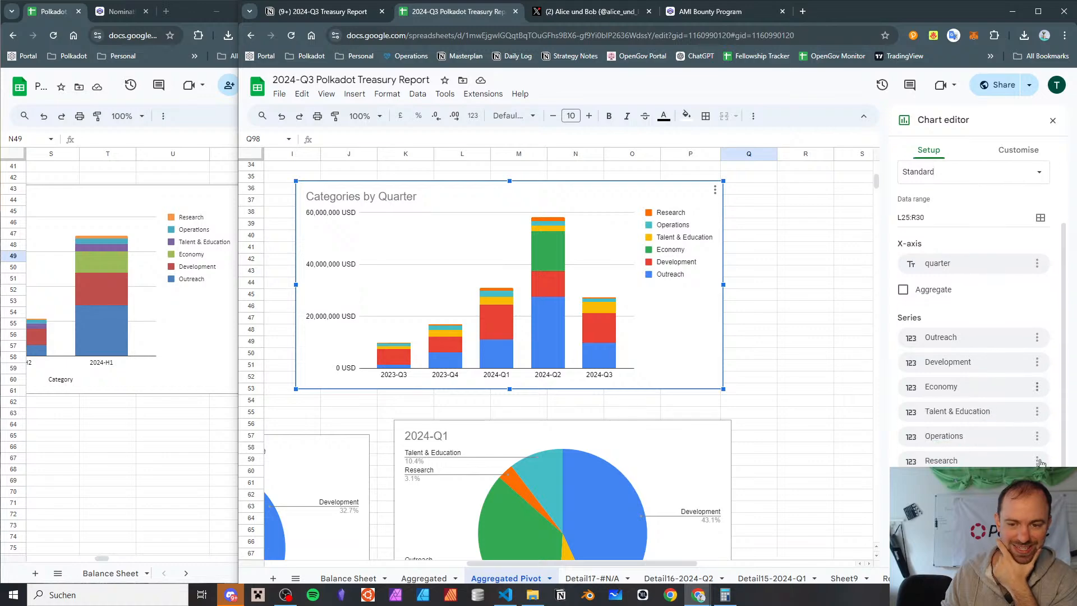
pyautogui.click(1036, 387)
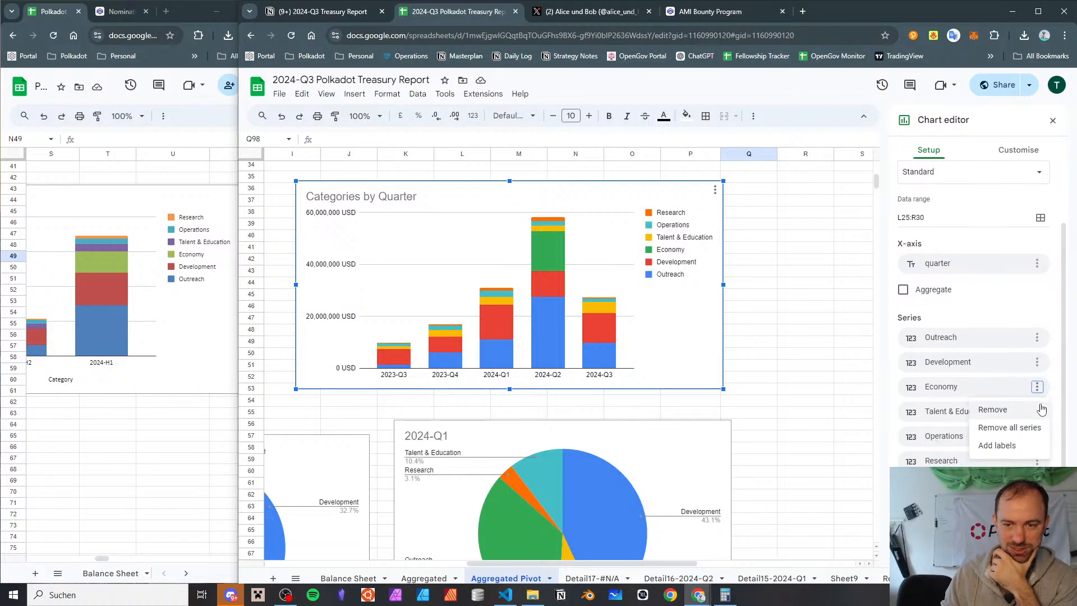
pyautogui.click(1042, 409)
pyautogui.click(942, 460)
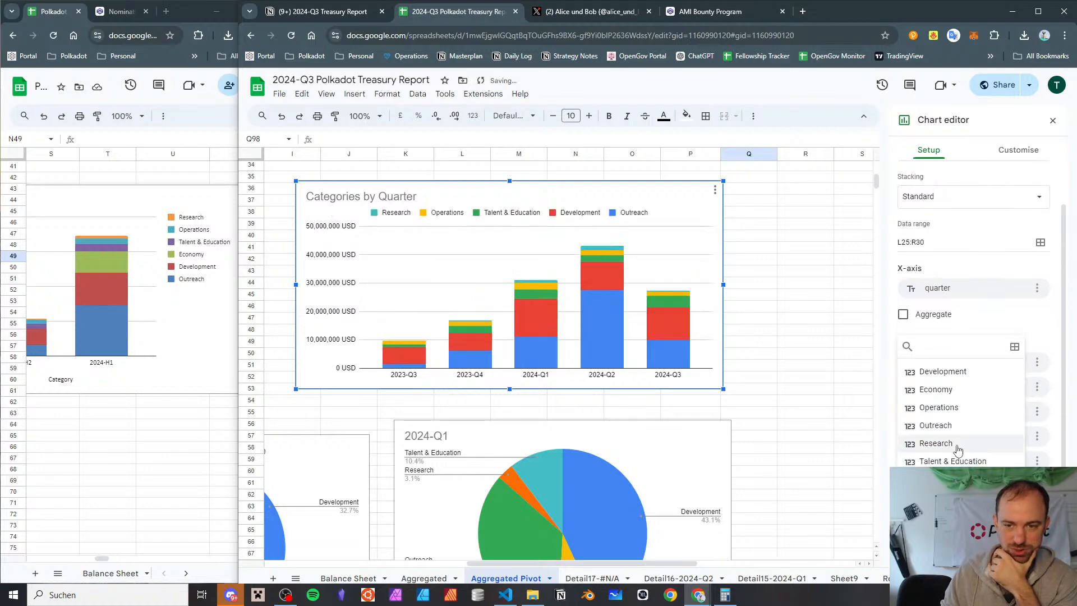
pyautogui.click(965, 389)
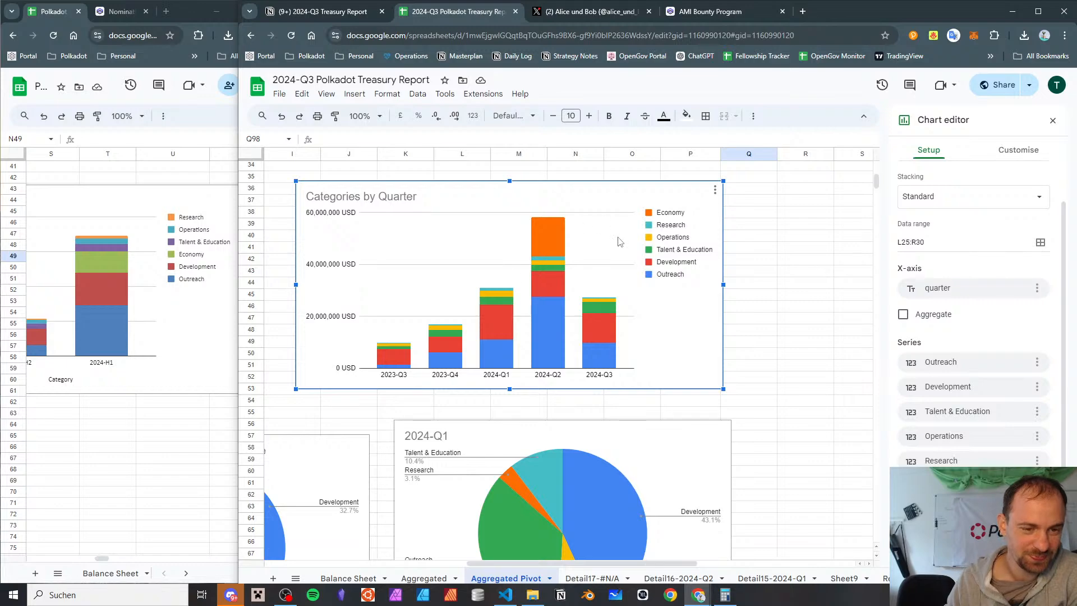
# Check the reordered Categories by Quarter chart against the pivot table above and the quarterly pie charts below
pyautogui.scroll(-5, 618, 237)
pyautogui.scroll(7, 619, 241)
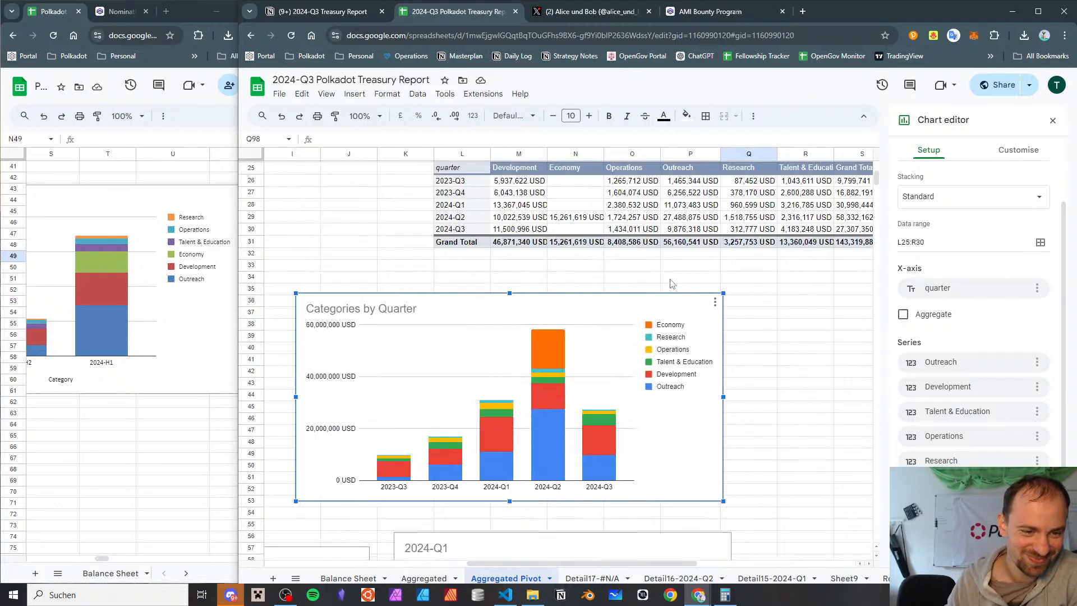
pyautogui.scroll(-4, 672, 283)
pyautogui.scroll(1, 672, 283)
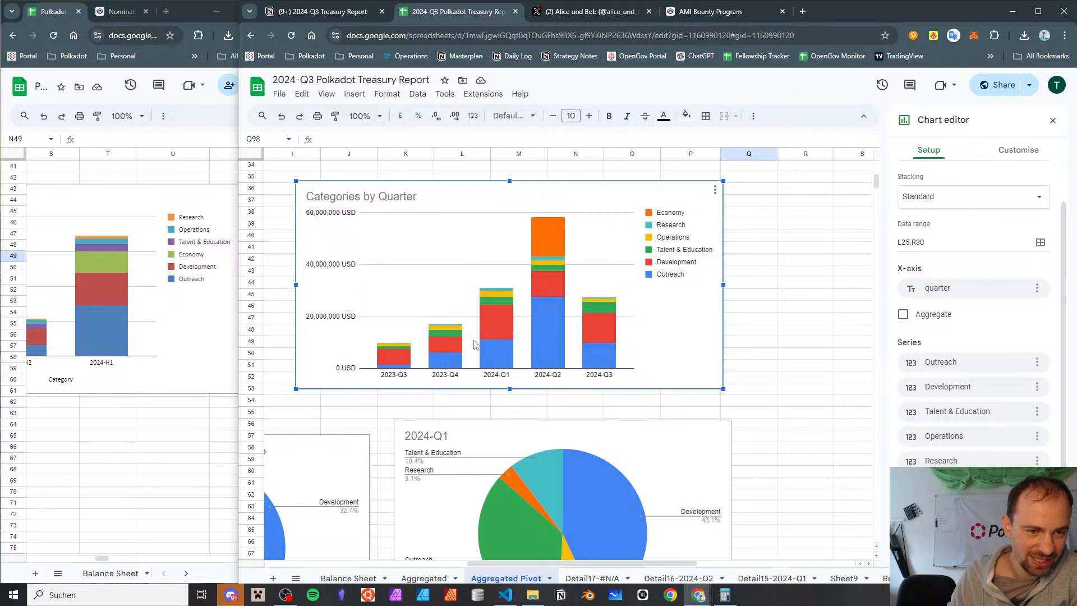
pyautogui.scroll(-7, 757, 299)
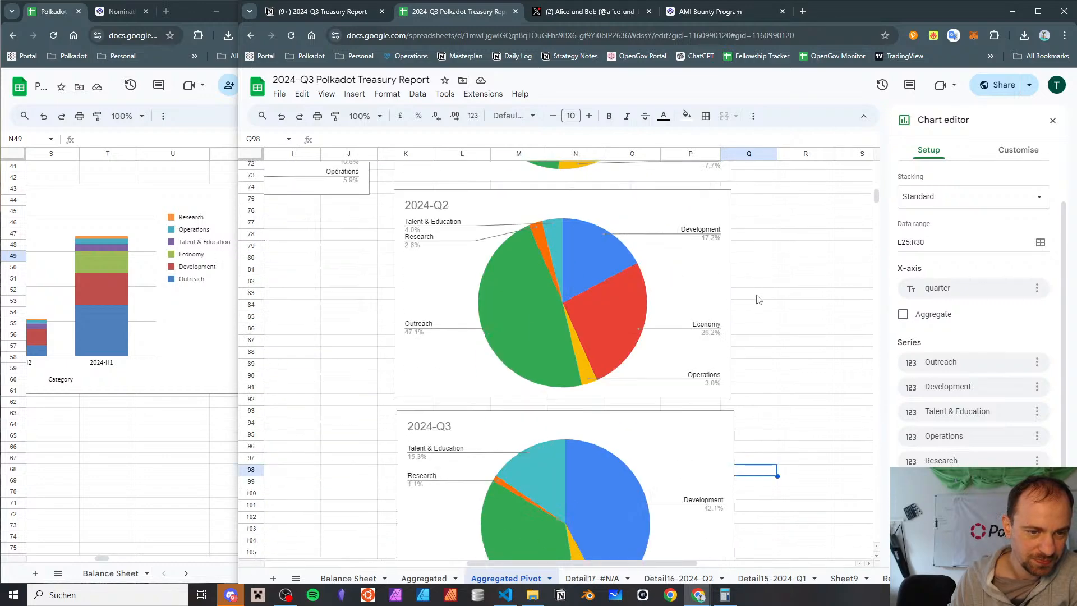
pyautogui.scroll(4, 757, 299)
pyautogui.scroll(-6, 757, 299)
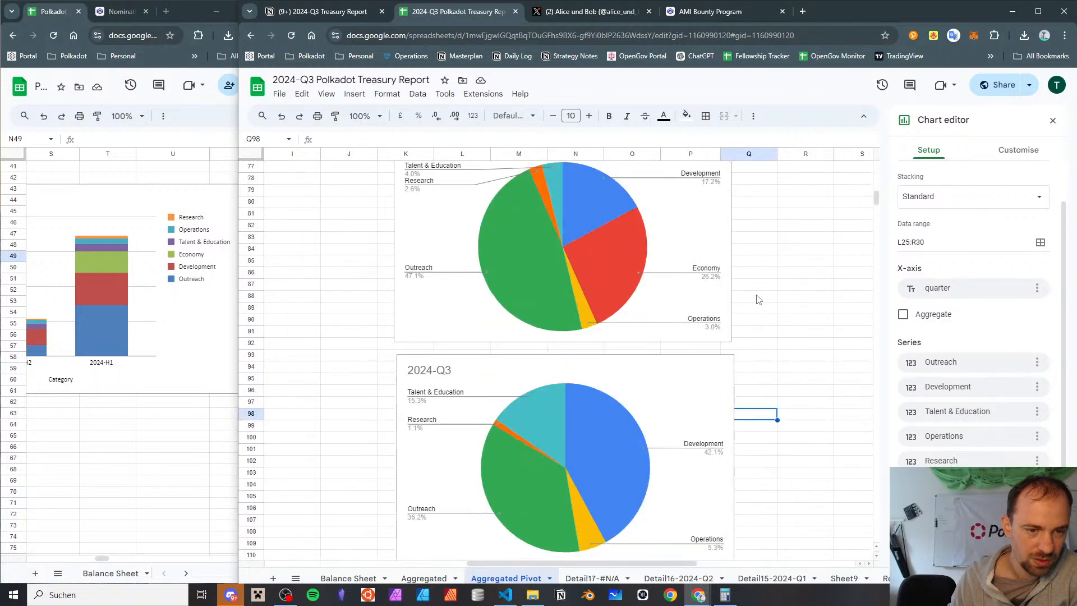
pyautogui.scroll(2, 757, 299)
pyautogui.scroll(5, 757, 299)
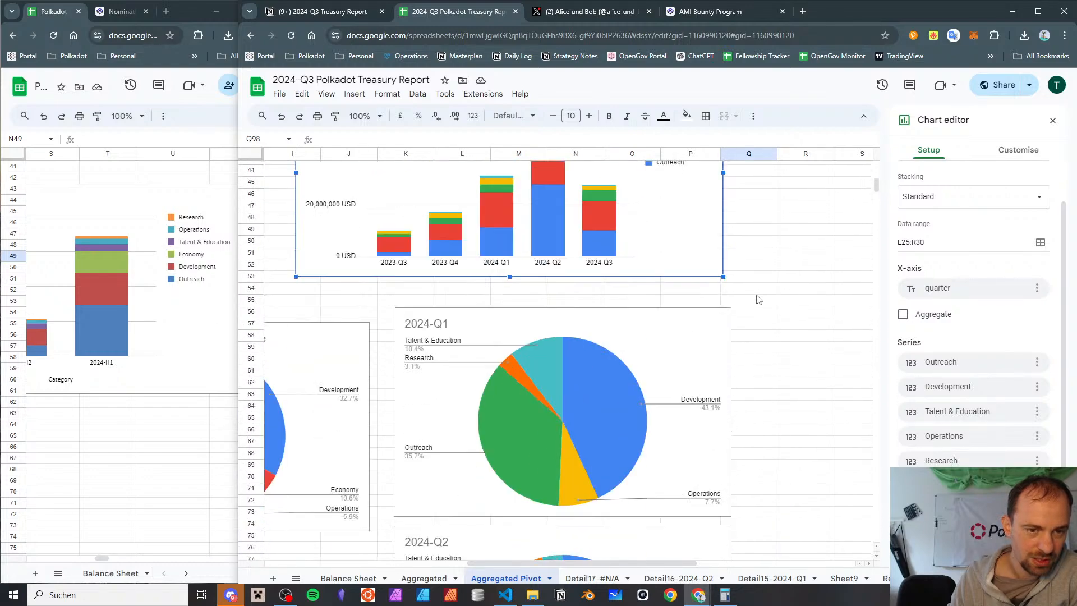
pyautogui.scroll(2, 757, 299)
pyautogui.scroll(-5, 757, 299)
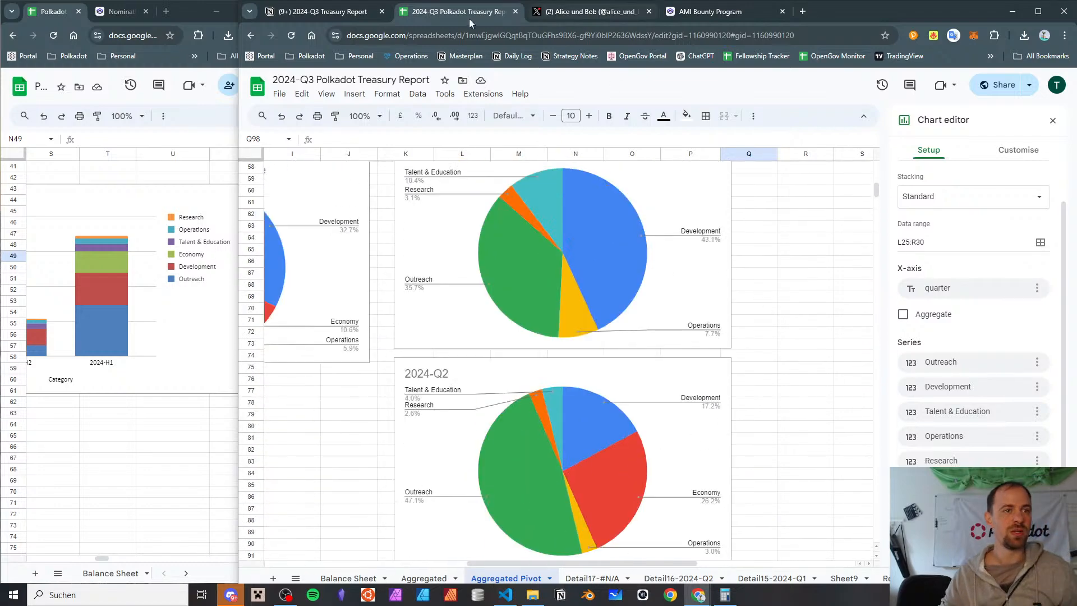
# Switch to the 2024-Q3 Treasury Report notes in Notion and add the to-do "finalize the colors" under graphics
pyautogui.click(325, 13)
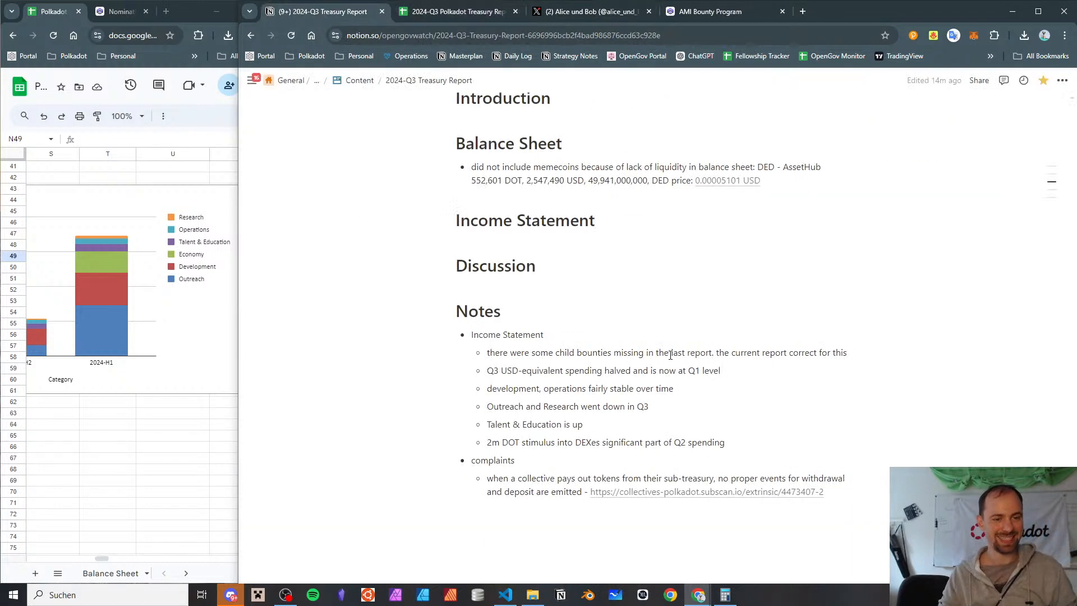
pyautogui.scroll(8, 670, 354)
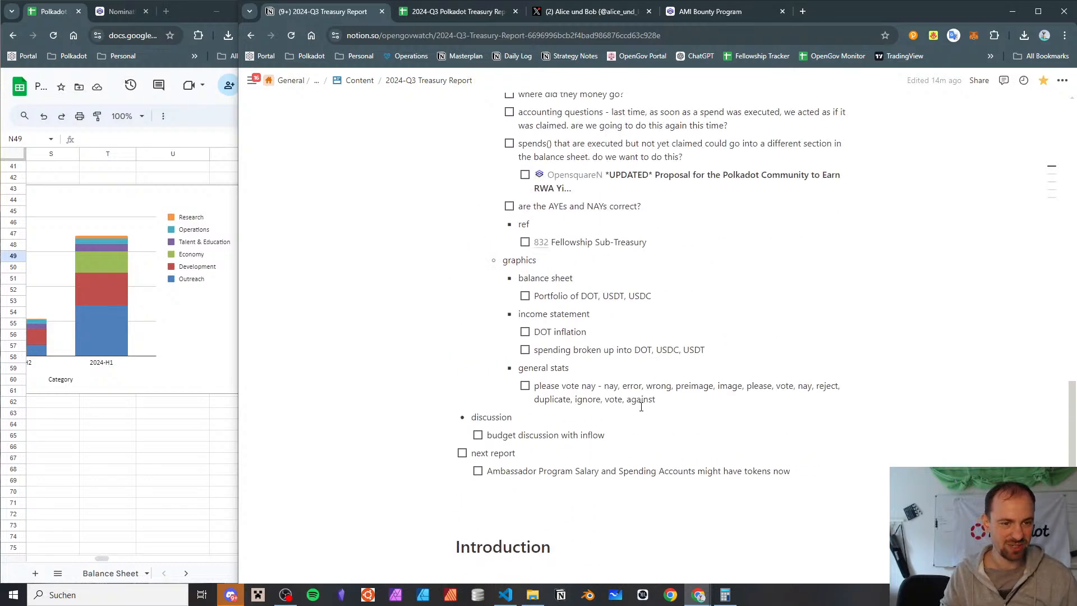
pyautogui.press('Return')
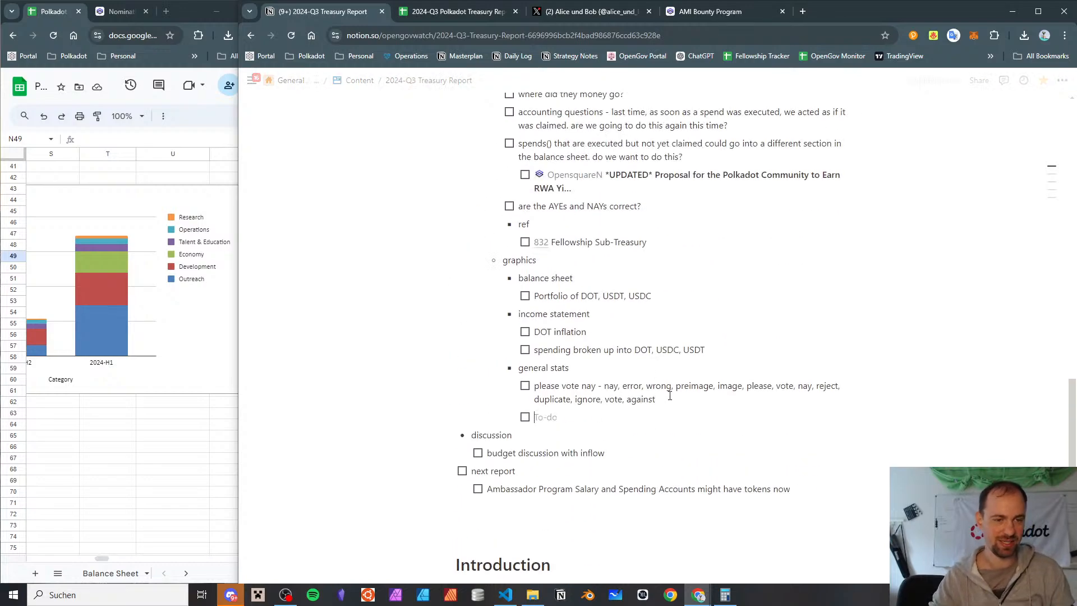
pyautogui.write('f')
pyautogui.write('ze the colors')
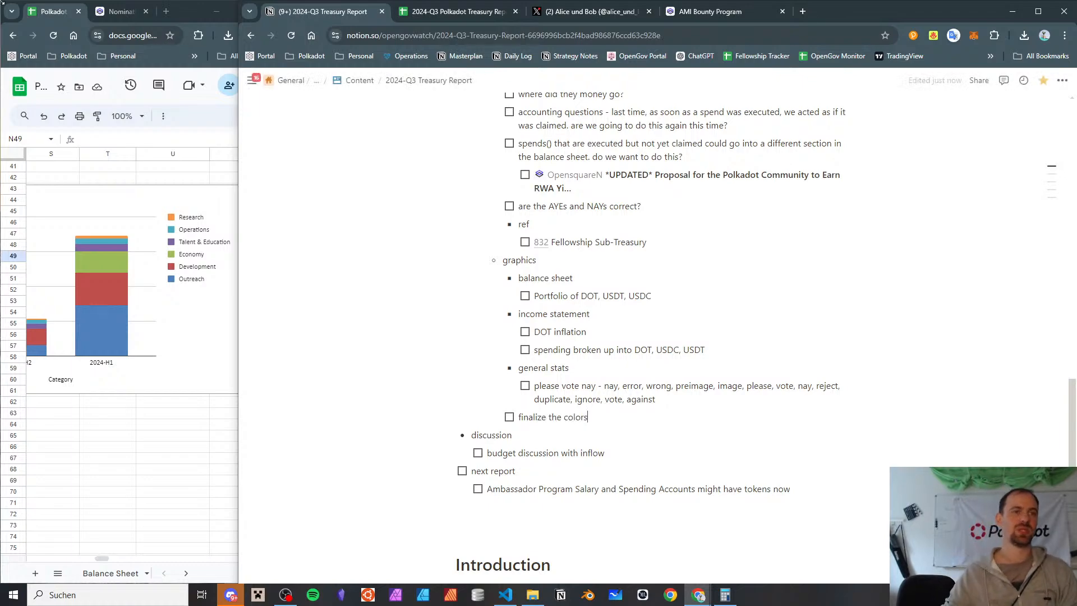
# Return to the 2024-Q3 Polkadot Treasury Report spreadsheet and compare category shares and colours across the 2024-Q1, 2024-Q2 and 2024-Q3 pie charts
pyautogui.click(495, 12)
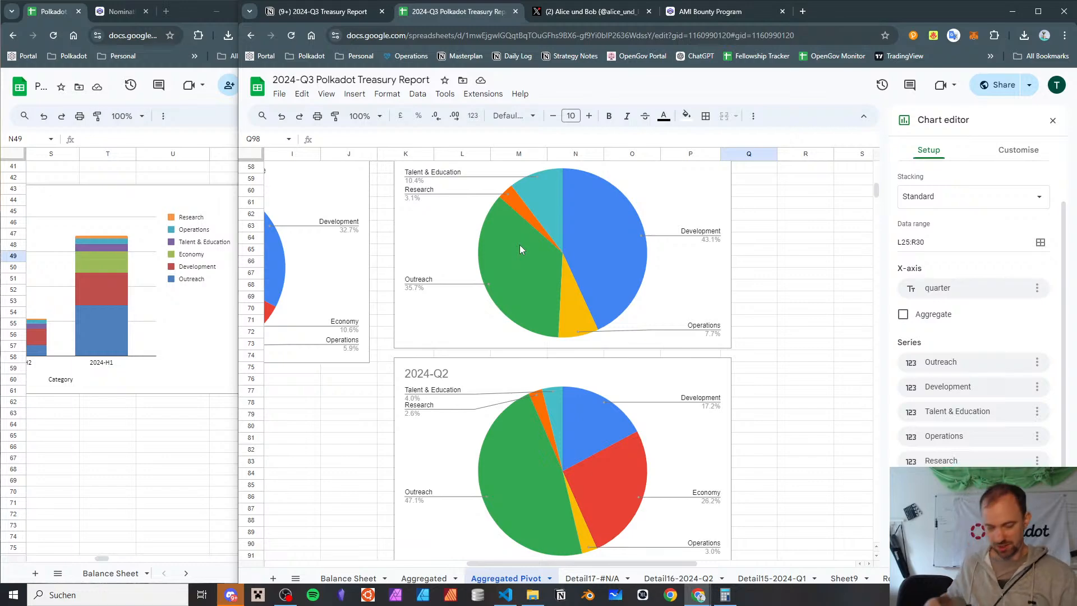
pyautogui.scroll(-6, 766, 385)
pyautogui.scroll(6, 766, 385)
pyautogui.scroll(-4, 767, 387)
pyautogui.scroll(4, 767, 387)
pyautogui.scroll(-10, 767, 386)
pyautogui.scroll(11, 767, 386)
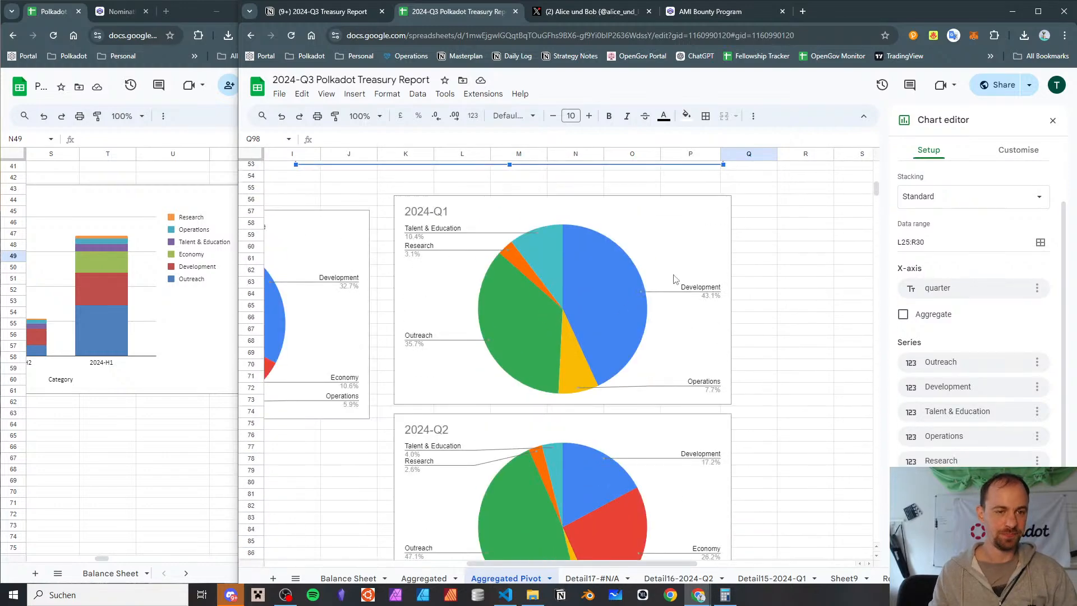
pyautogui.scroll(-8, 547, 254)
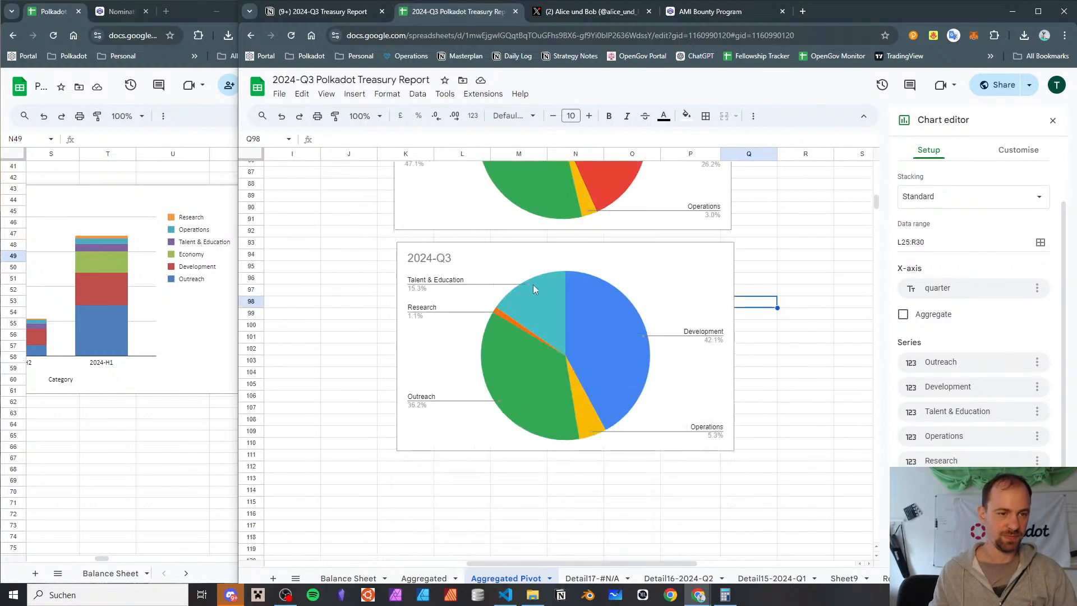
pyautogui.click(516, 307)
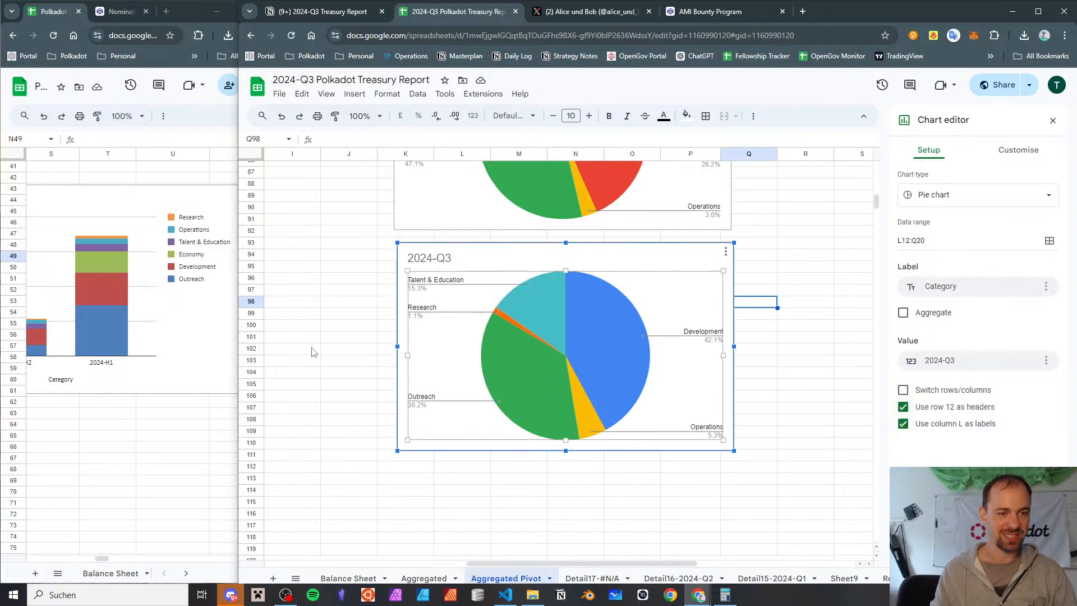
pyautogui.click(362, 317)
pyautogui.scroll(4, 314, 322)
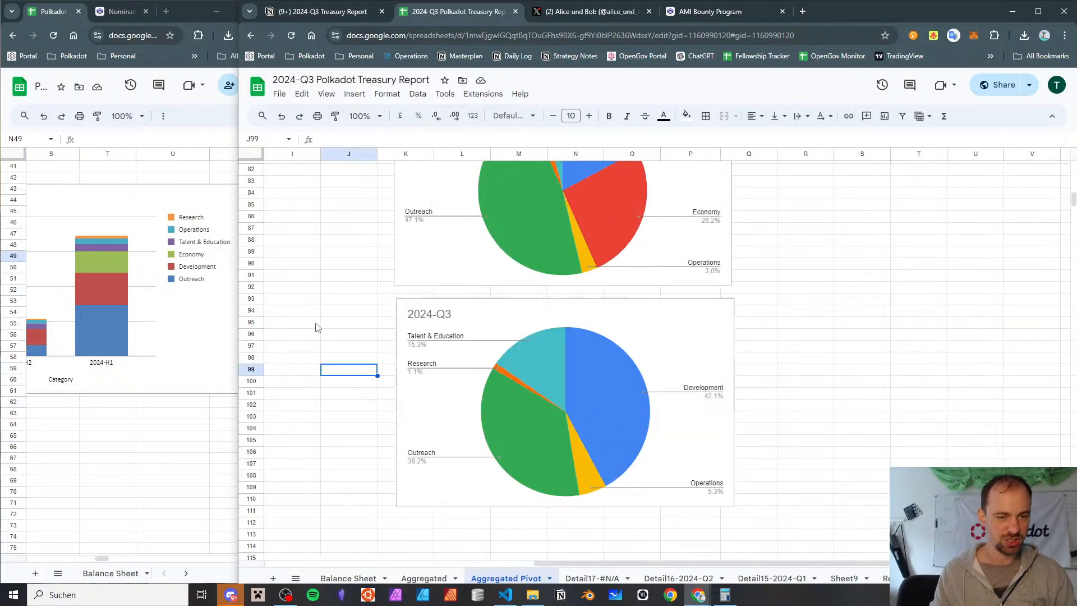
pyautogui.scroll(-4, 312, 318)
pyautogui.scroll(5, 312, 314)
pyautogui.scroll(-6, 312, 315)
pyautogui.scroll(3, 312, 315)
pyautogui.scroll(12, 313, 314)
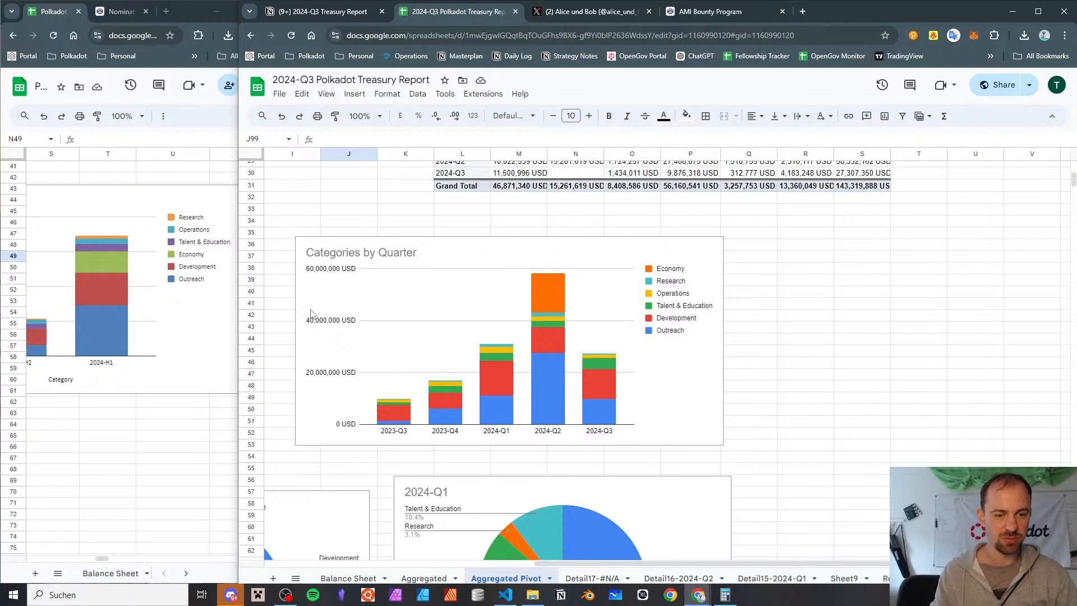
# Compare the quarterly pie charts with the category amounts in the Categories by Quarter pivot tables, including Development in 2024-Q3
pyautogui.scroll(5, 735, 361)
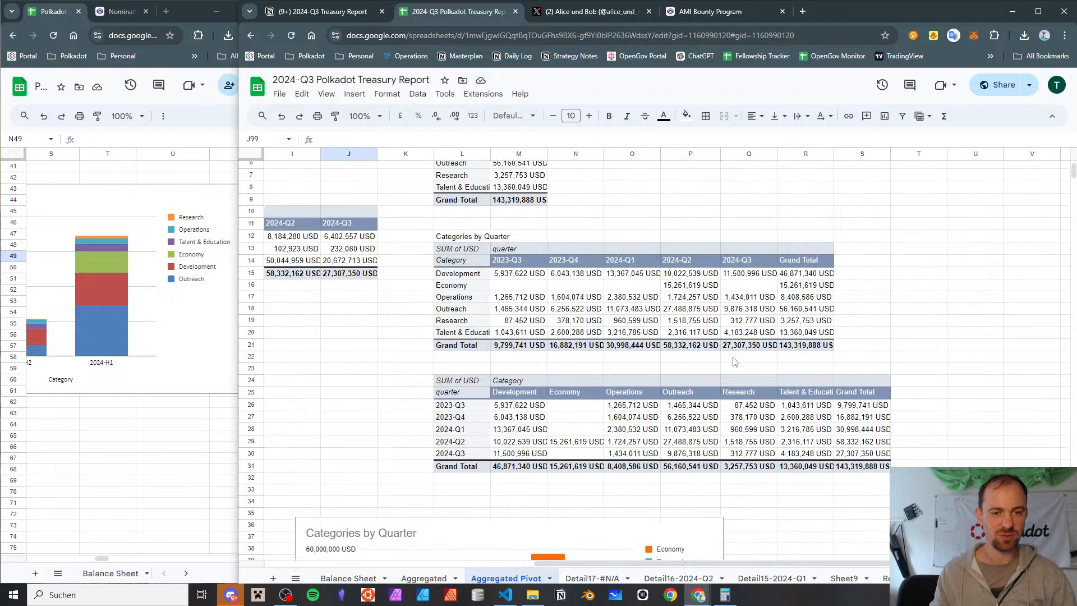
pyautogui.scroll(-15, 734, 362)
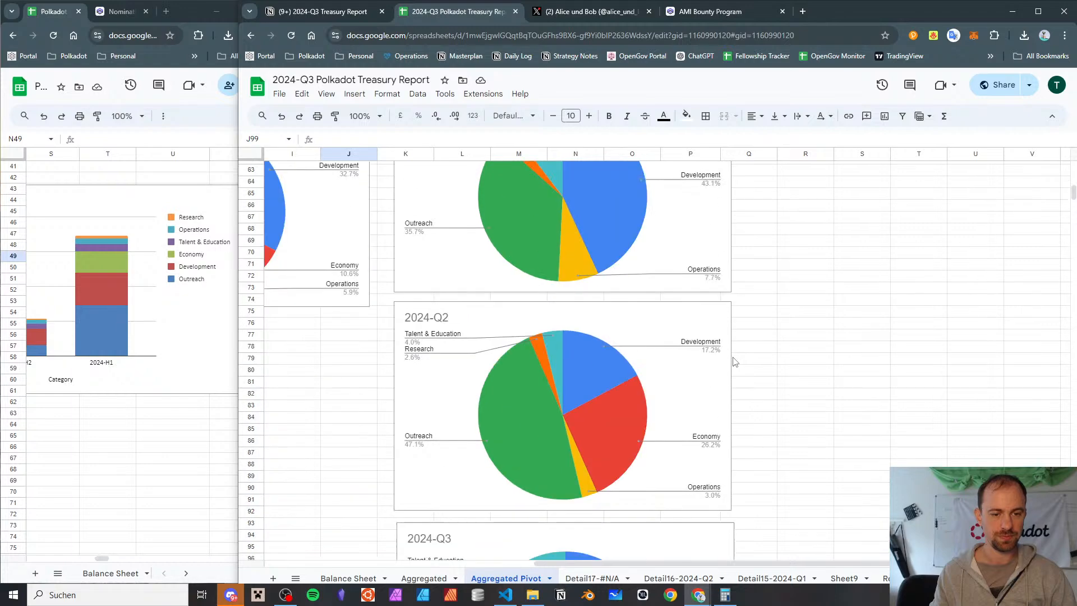
pyautogui.scroll(2, 734, 362)
pyautogui.scroll(3, 734, 361)
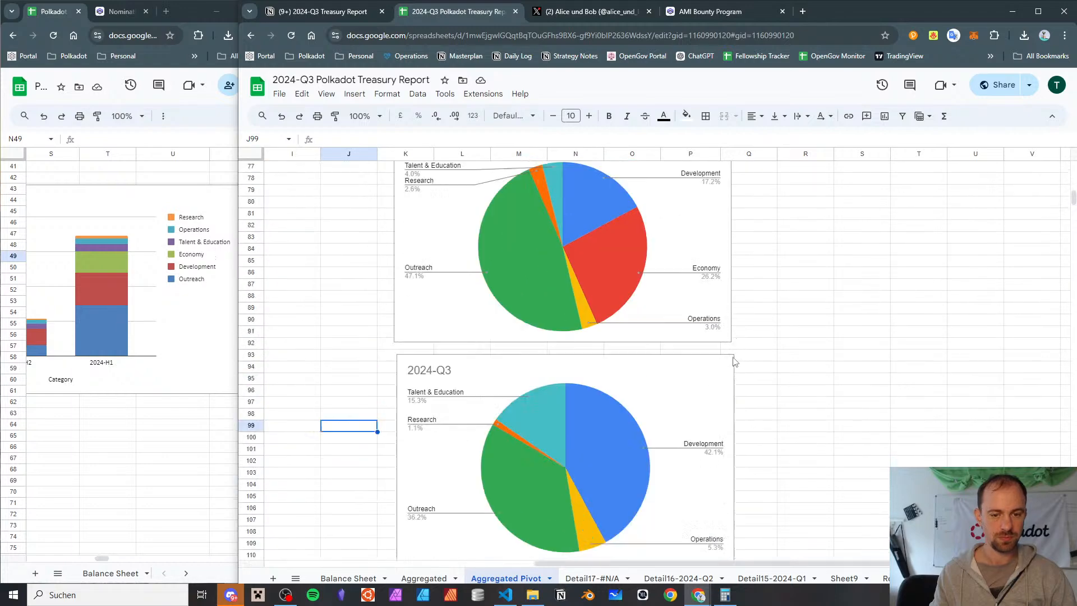
pyautogui.scroll(1, 735, 361)
pyautogui.scroll(-5, 735, 362)
pyautogui.scroll(4, 734, 362)
pyautogui.scroll(-5, 734, 361)
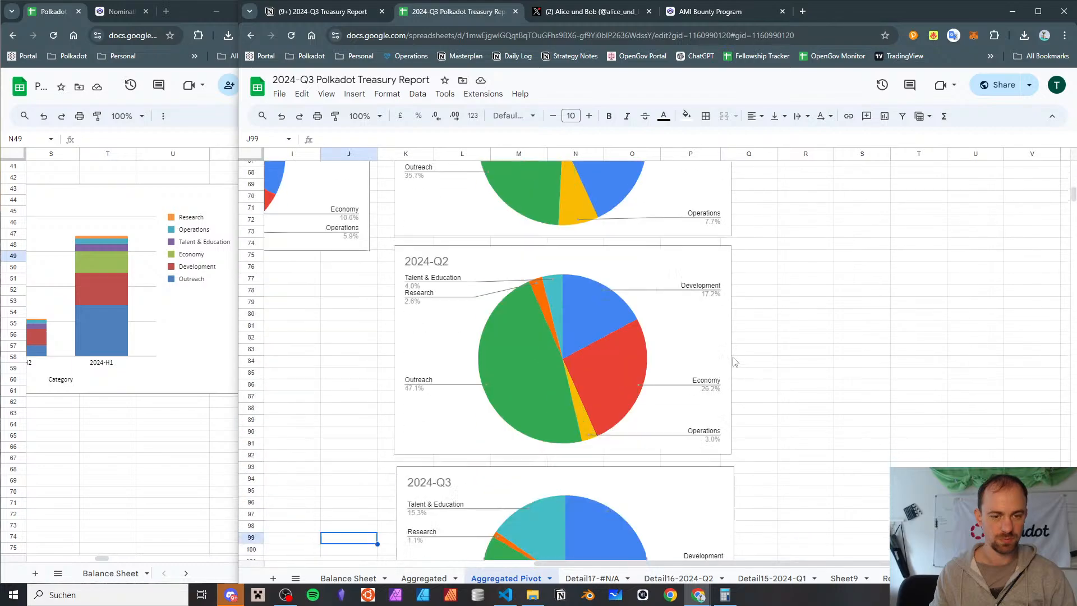
pyautogui.scroll(1, 735, 348)
pyautogui.scroll(2, 734, 349)
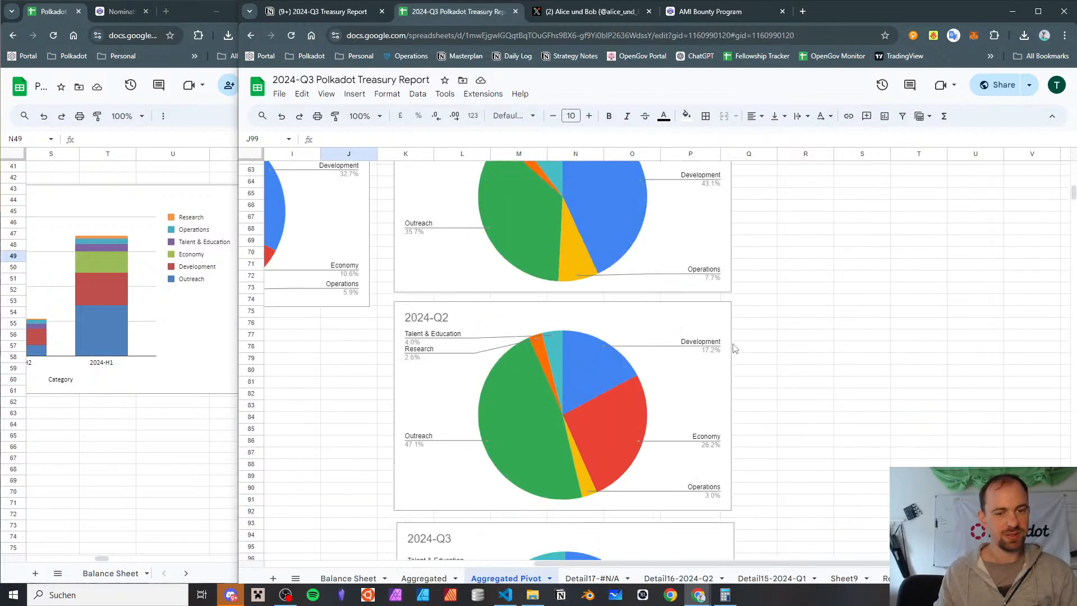
pyautogui.scroll(9, 734, 349)
pyautogui.scroll(3, 735, 348)
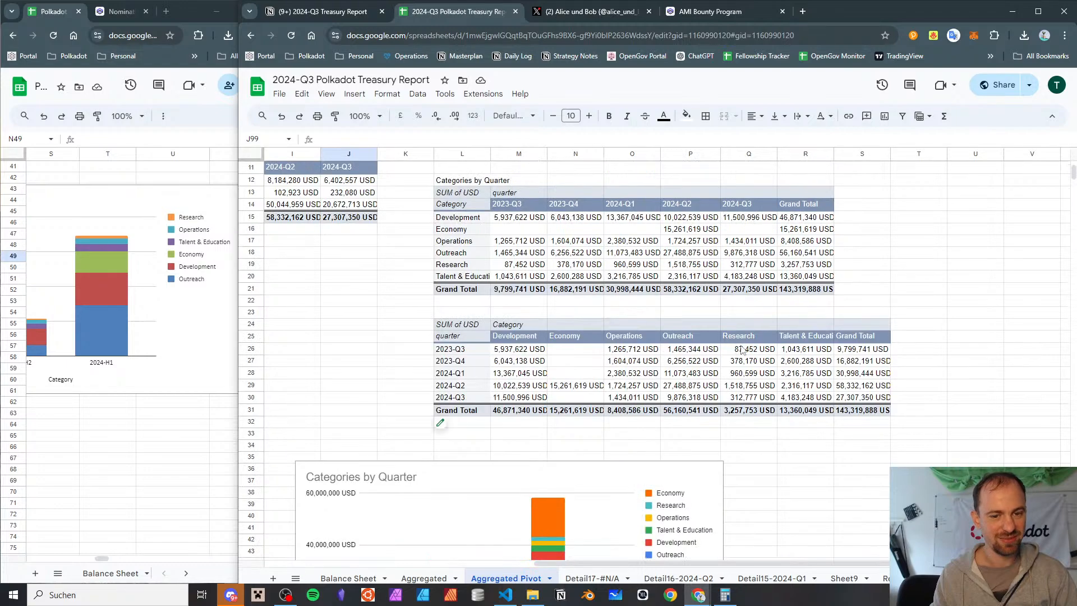
pyautogui.scroll(3, 803, 353)
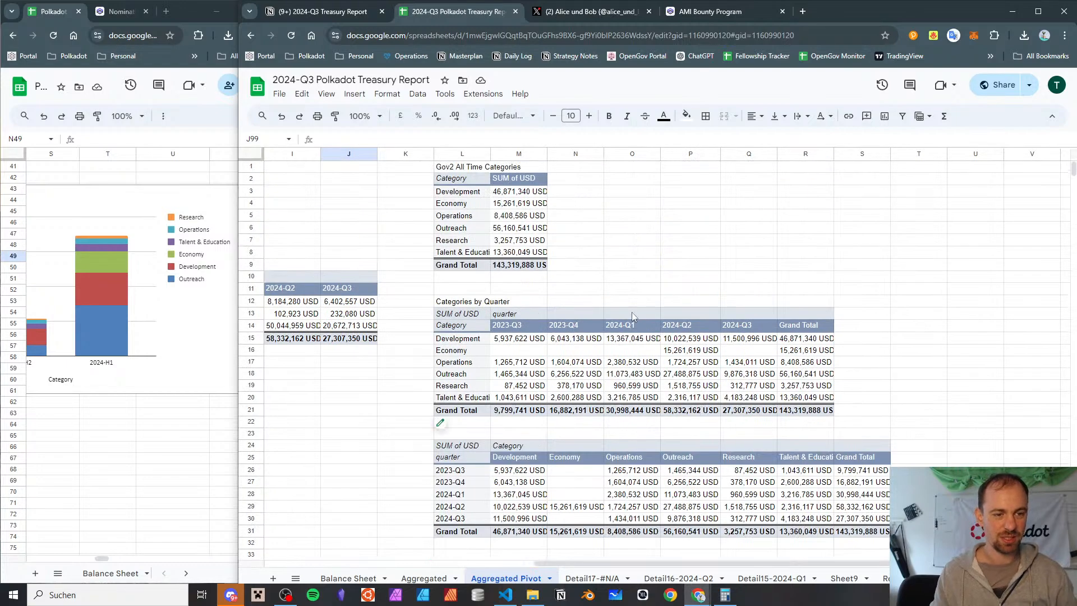
pyautogui.click(765, 340)
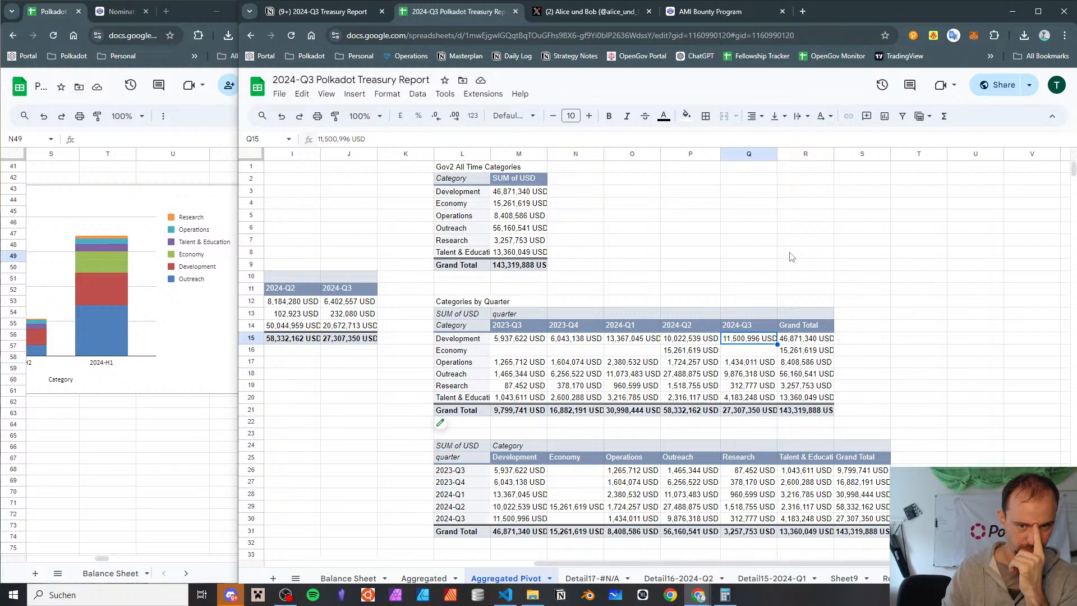
# Copy the upper Categories by Quarter pivot table from its SUM of USD corner cell L13
pyautogui.click(480, 315)
pyautogui.hscroll(3, 479, 314)
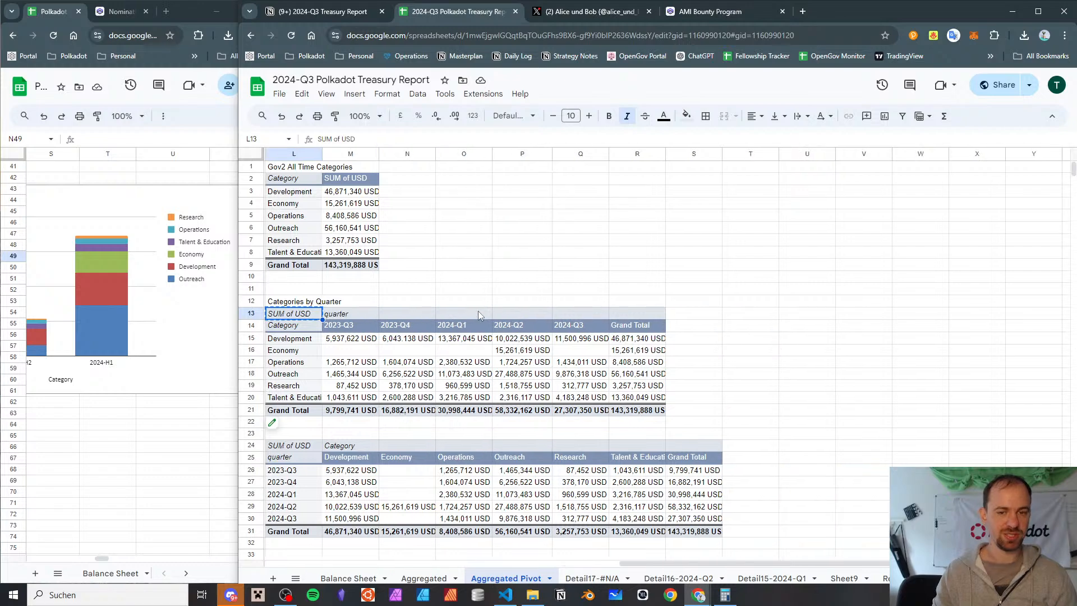
pyautogui.scroll(-4, 365, 370)
pyautogui.scroll(2, 365, 370)
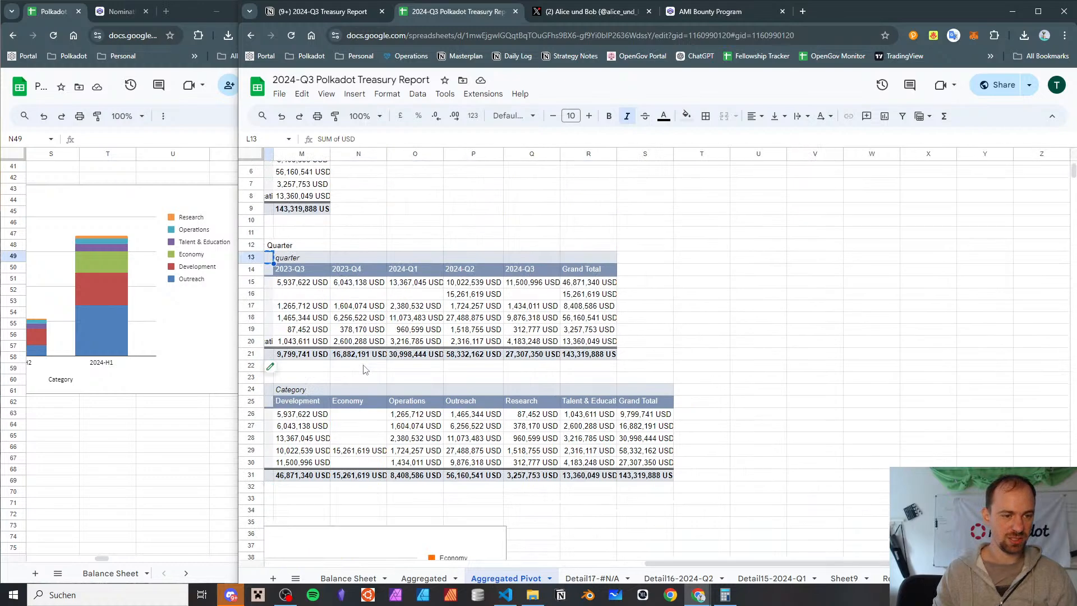
pyautogui.hscroll(-3, 364, 370)
# Try inserting ten blank rows below row 32, beneath the lower Categories by Quarter pivot table
pyautogui.click(519, 391)
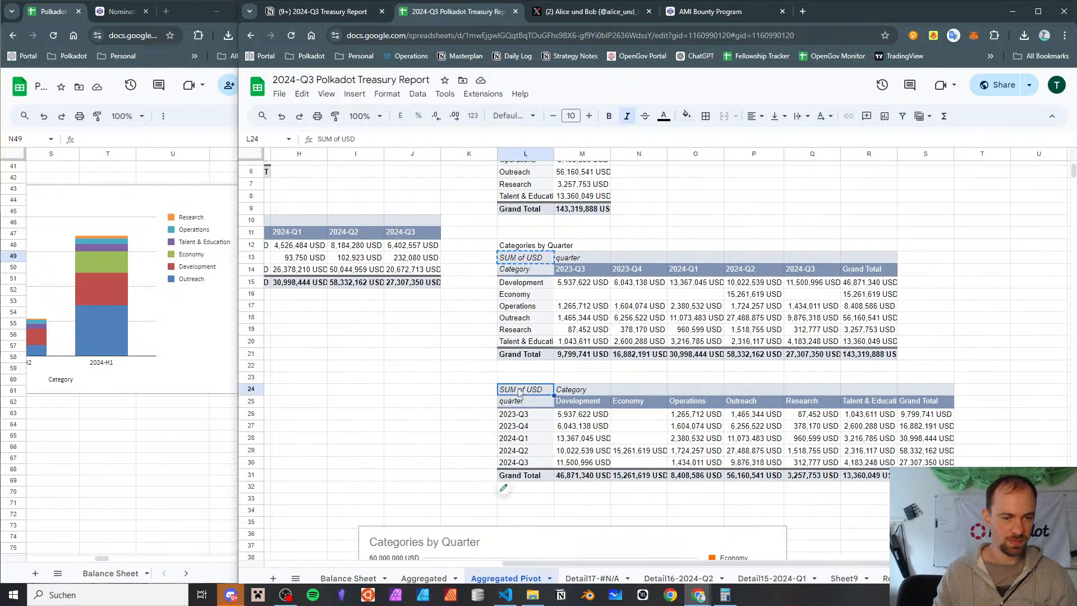
pyautogui.scroll(-5, 519, 391)
pyautogui.scroll(3, 392, 347)
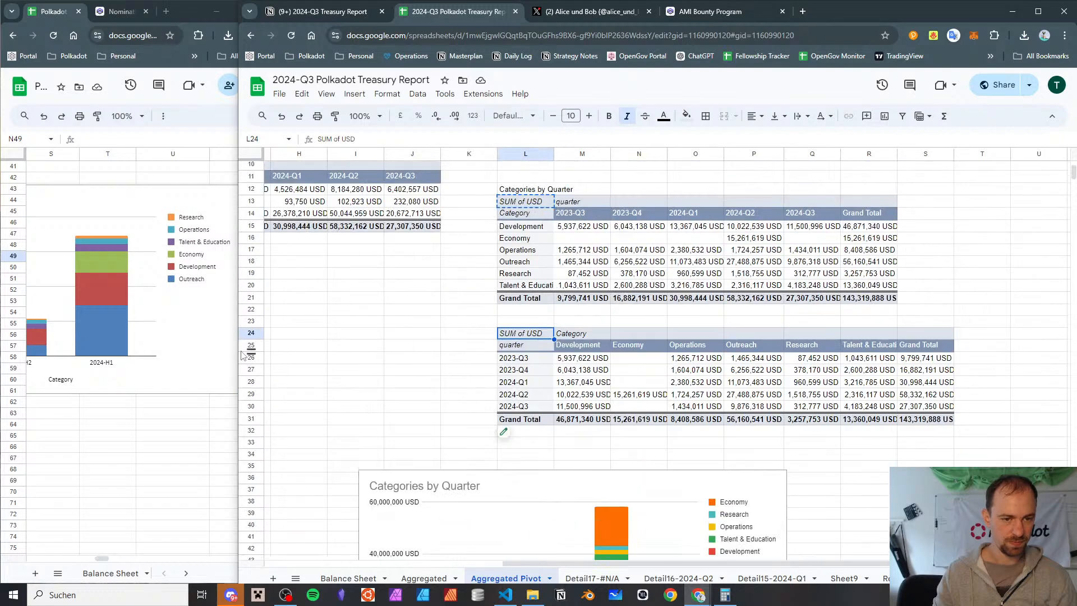
pyautogui.click(248, 318)
pyautogui.keyDown('shift'); pyautogui.click(252, 429); pyautogui.keyUp('shift')
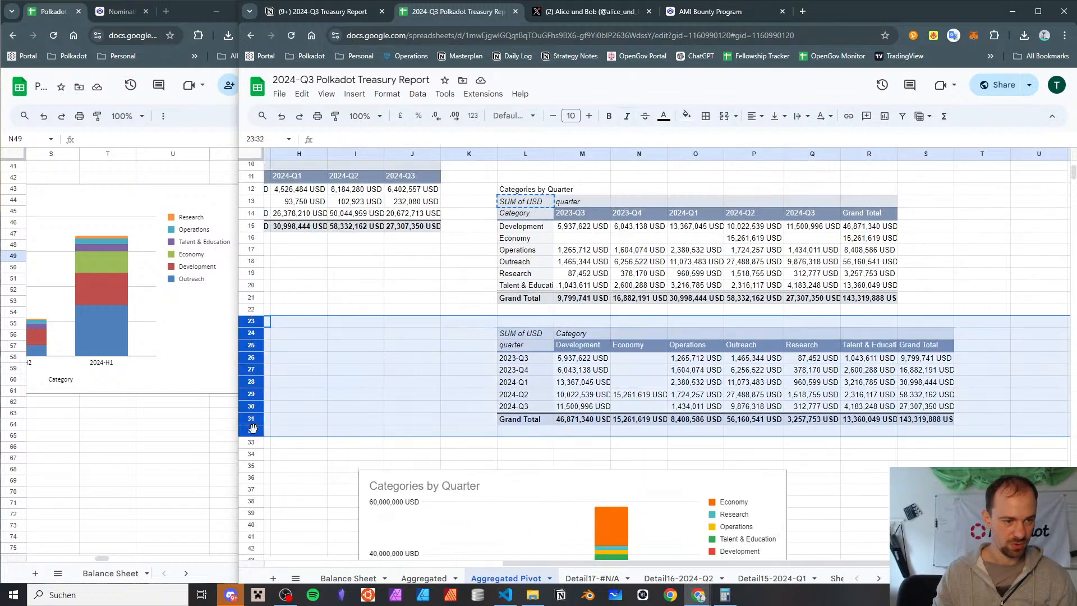
pyautogui.rightClick(253, 429)
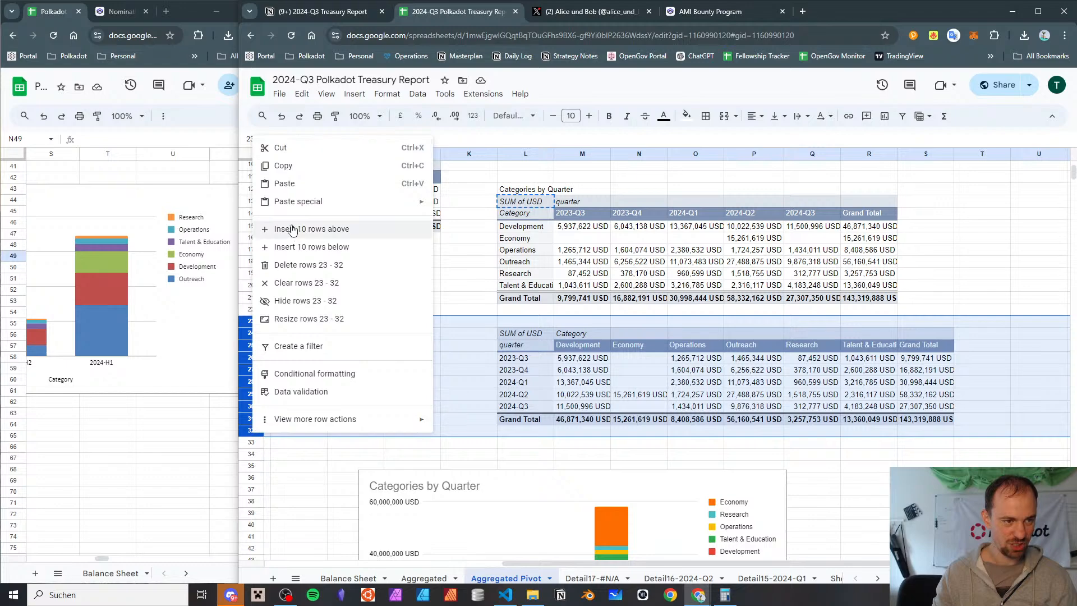
pyautogui.click(276, 245)
pyautogui.hscroll(6, 623, 355)
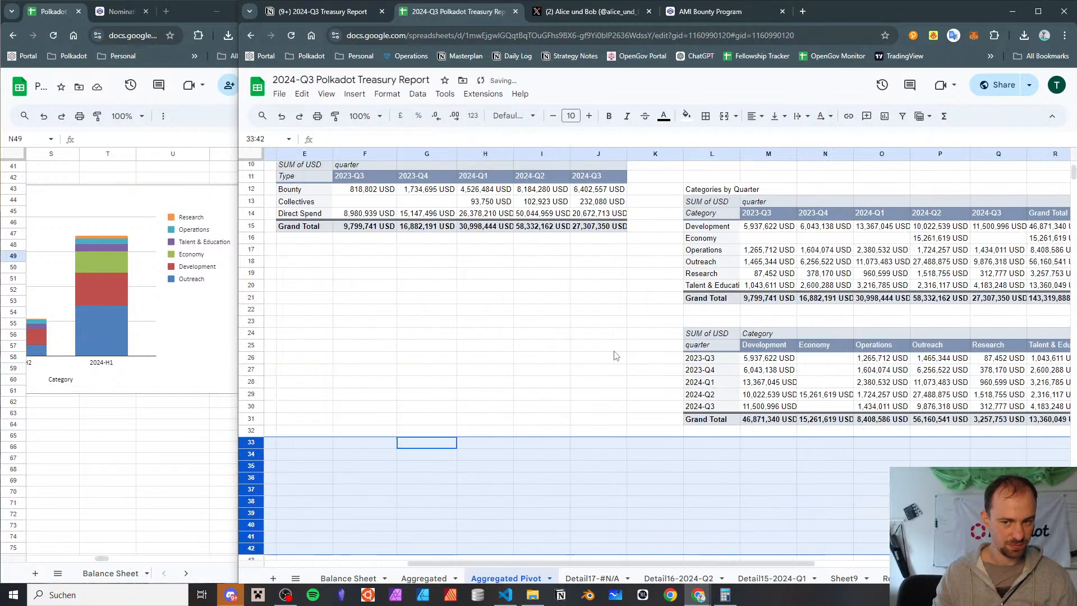
# Try pasting a copy of the quarter-by-category pivot table at L34, and undo the paste and the row insertion
pyautogui.click(659, 340)
pyautogui.hotkey('ctrl', 'c')
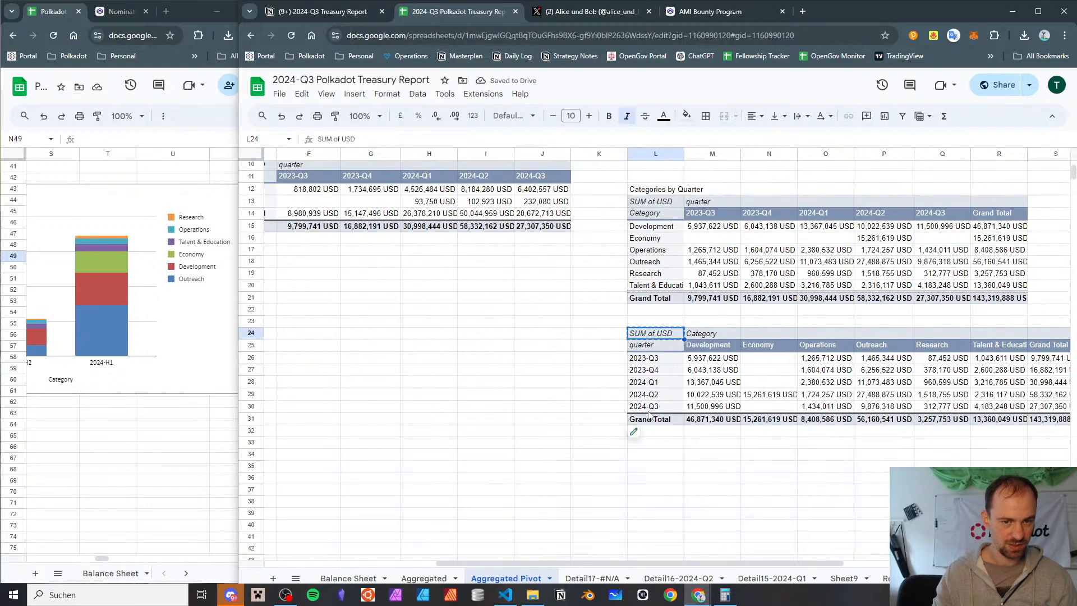
pyautogui.click(651, 456)
pyautogui.hotkey('ctrl', 'v')
pyautogui.hscroll(3, 621, 408)
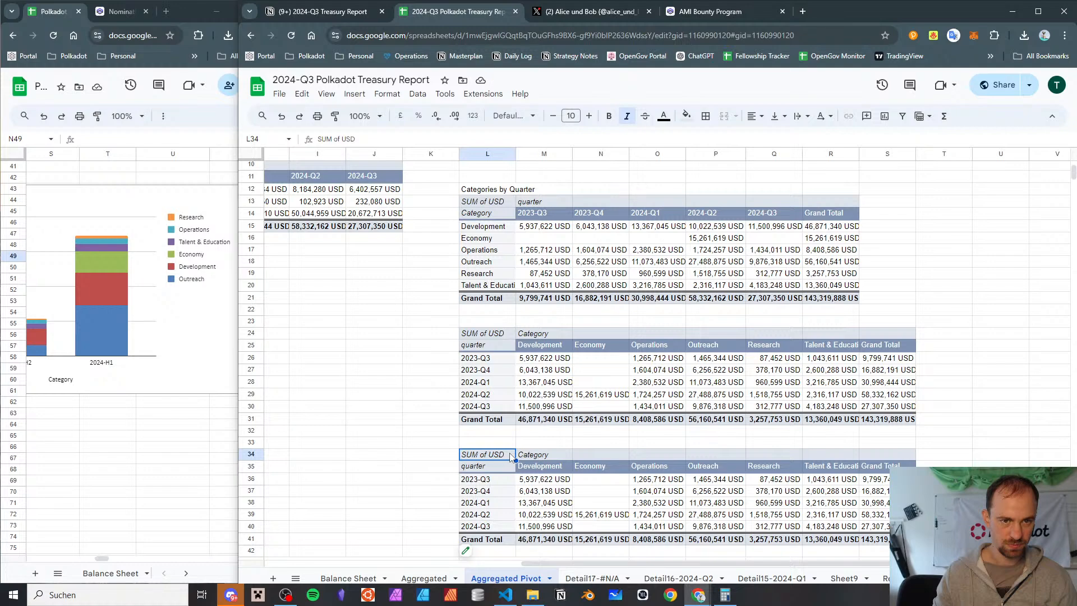
pyautogui.press('Delete')
pyautogui.hotkey('ctrl', 'z')
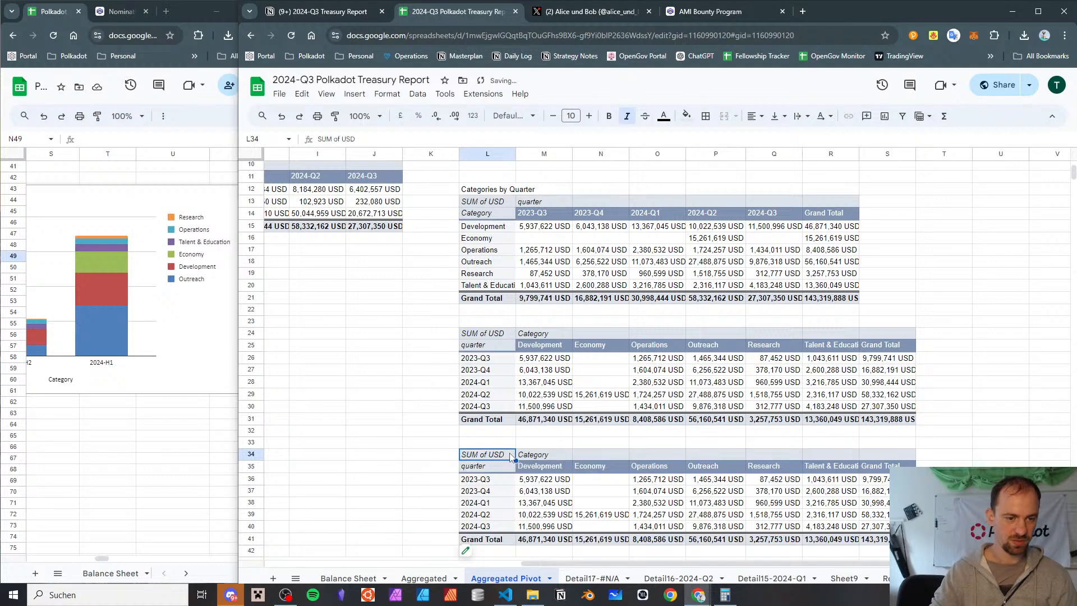
pyautogui.hotkey('ctrl', 'z')
pyautogui.hotkey('ctrl', 'z')
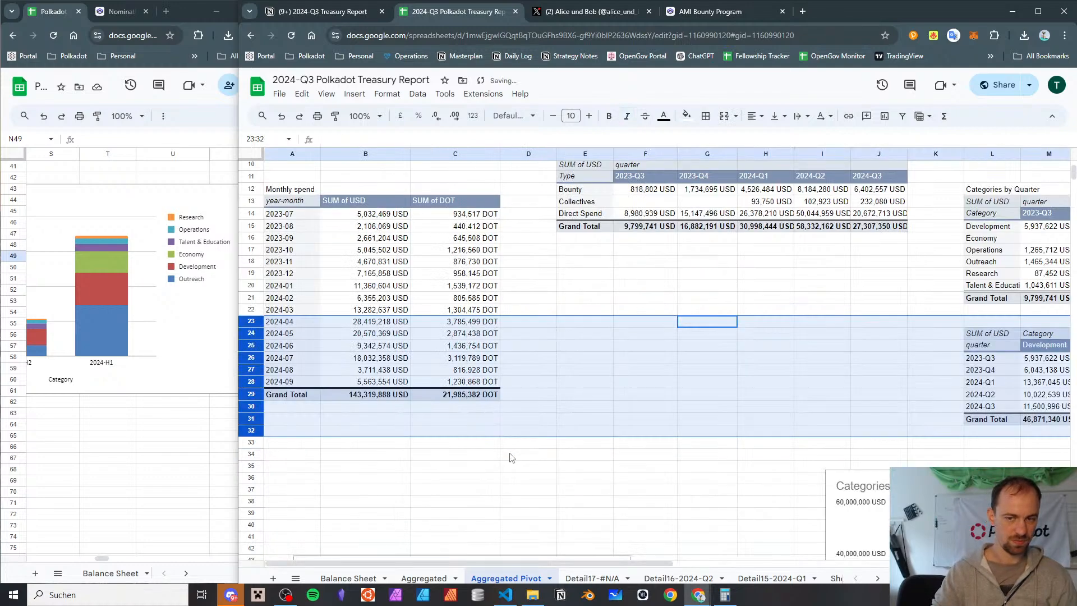
# Insert ten rows above row 23 and paste a copy of the upper Categories by Quarter pivot table at L24
pyautogui.rightClick(253, 328)
pyautogui.click(287, 447)
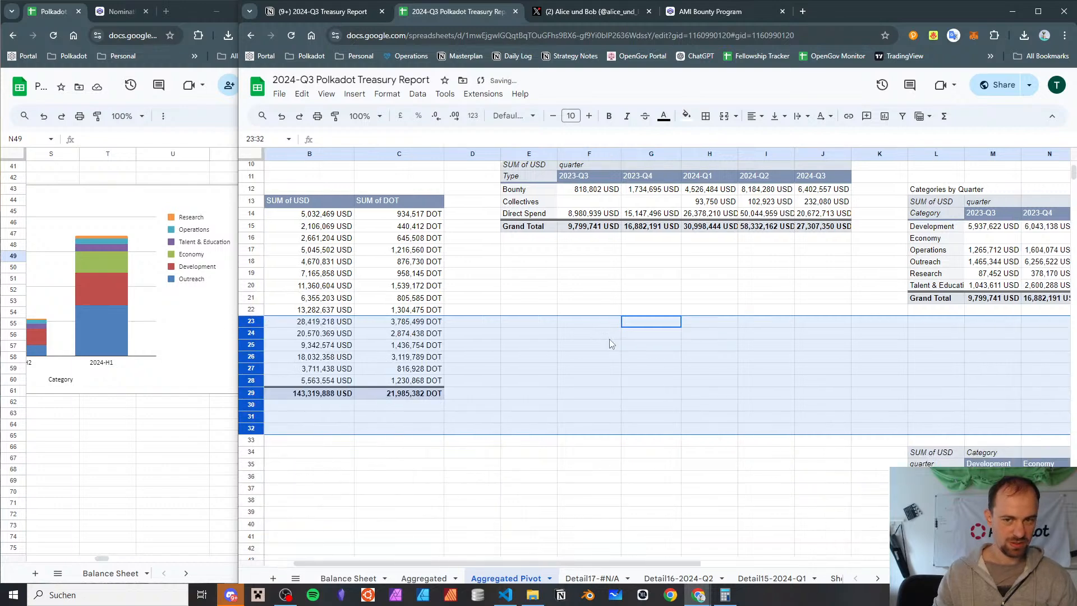
pyautogui.click(681, 199)
pyautogui.hotkey('ctrl', 'c')
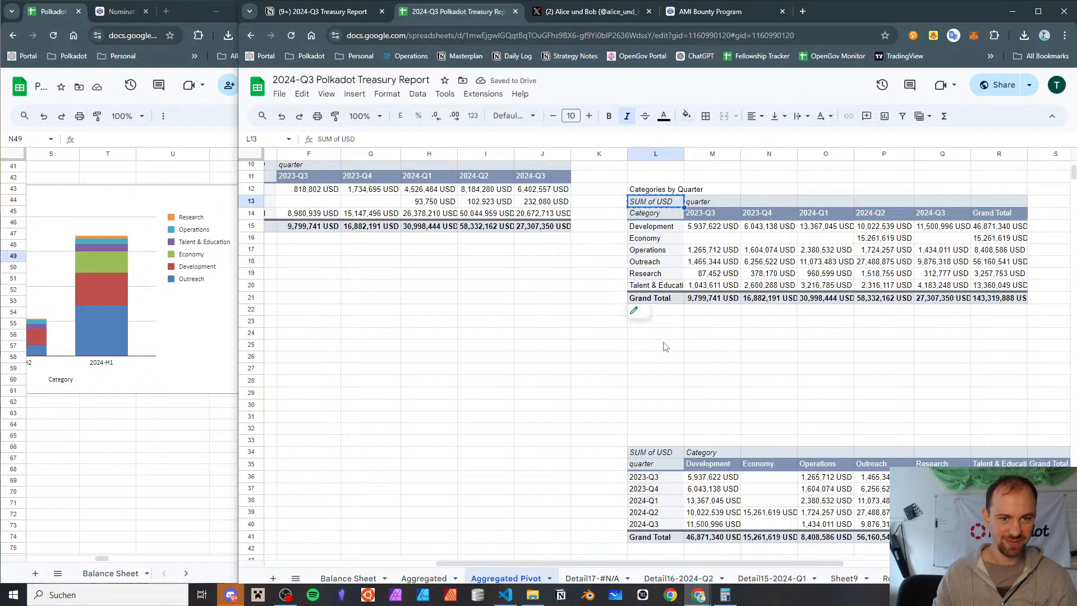
pyautogui.click(655, 333)
pyautogui.hotkey('ctrl', 'v')
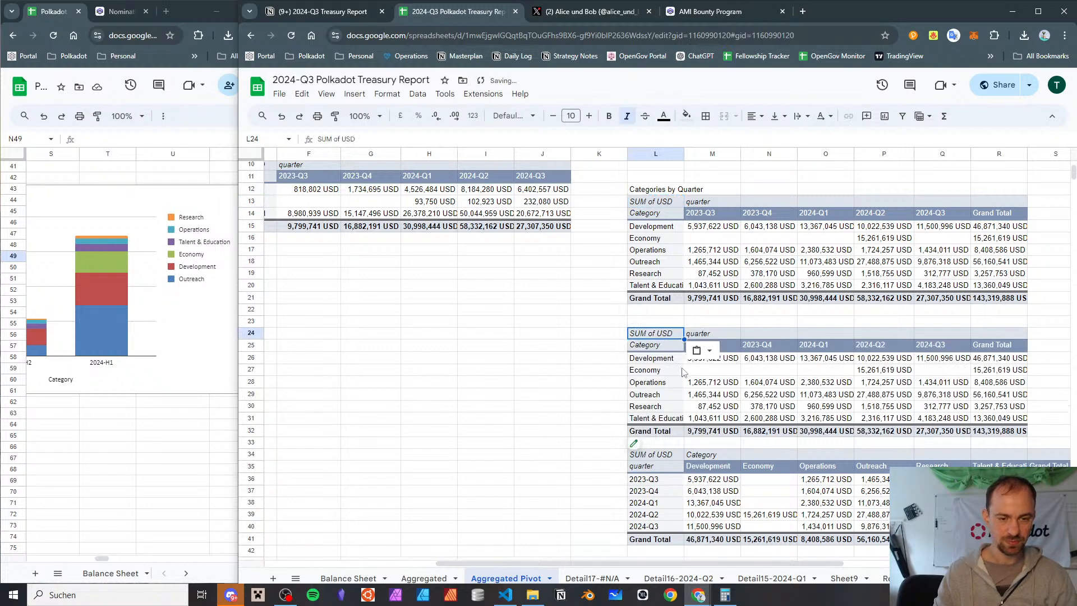
# Insert four blank rows below row 33 to separate the copied pivot table from the one beneath it
pyautogui.moveTo(250, 446); pyautogui.dragTo(257, 408)
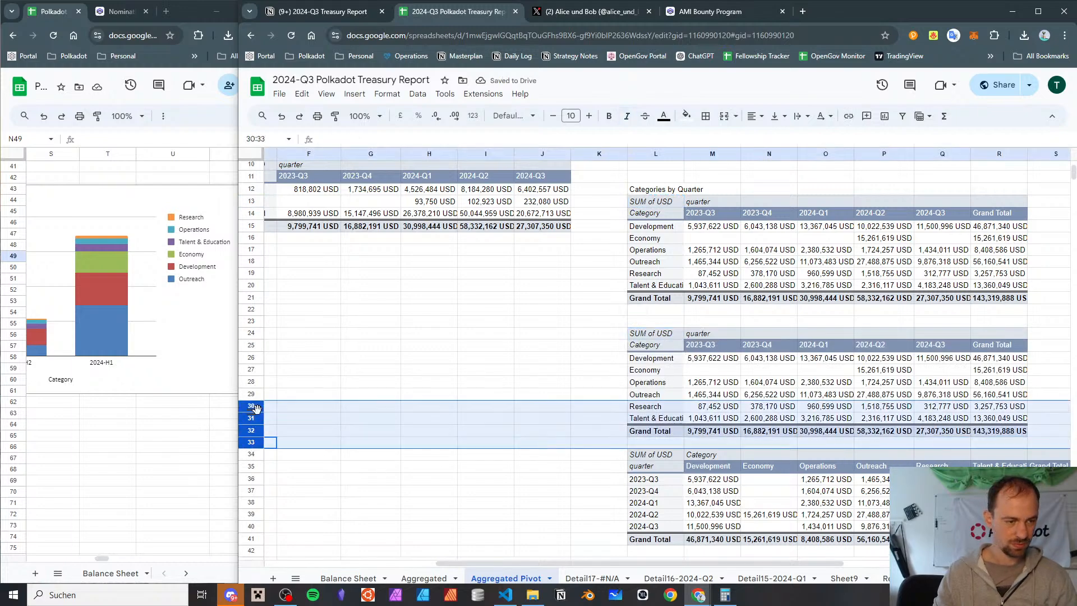
pyautogui.rightClick(257, 408)
pyautogui.click(314, 224)
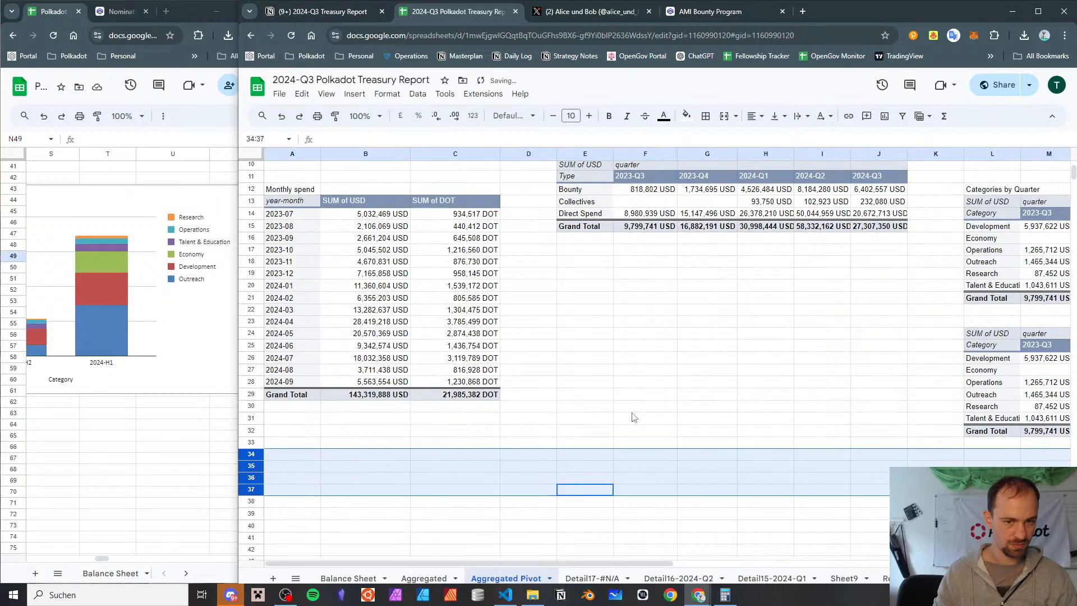
# Replace the USD value in the copied pivot table at L24 with DOT, summarised by SUM
pyautogui.click(595, 333)
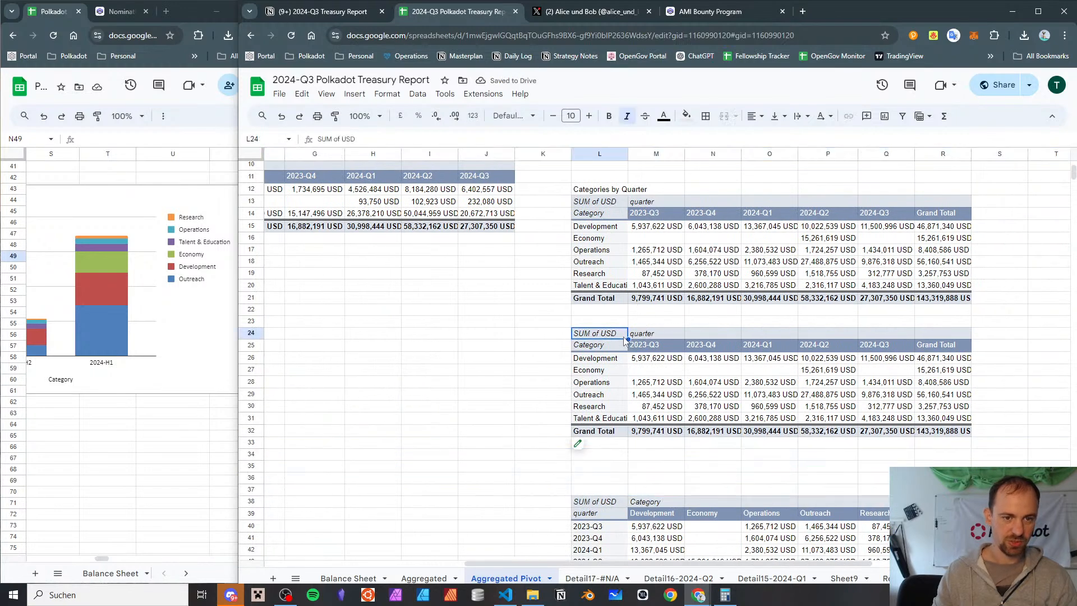
pyautogui.click(578, 443)
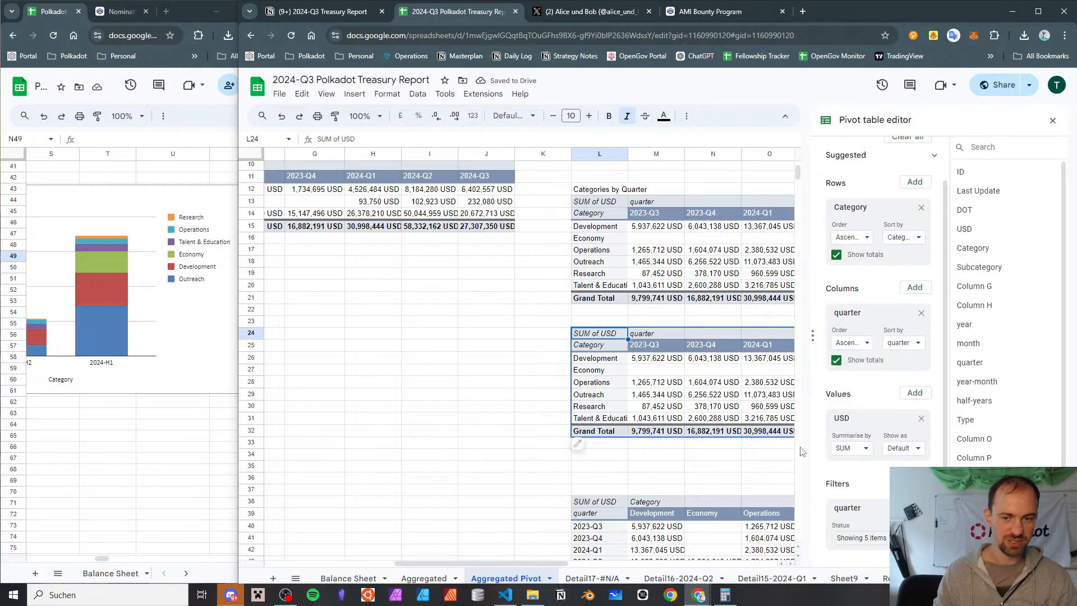
pyautogui.hscroll(5, 703, 383)
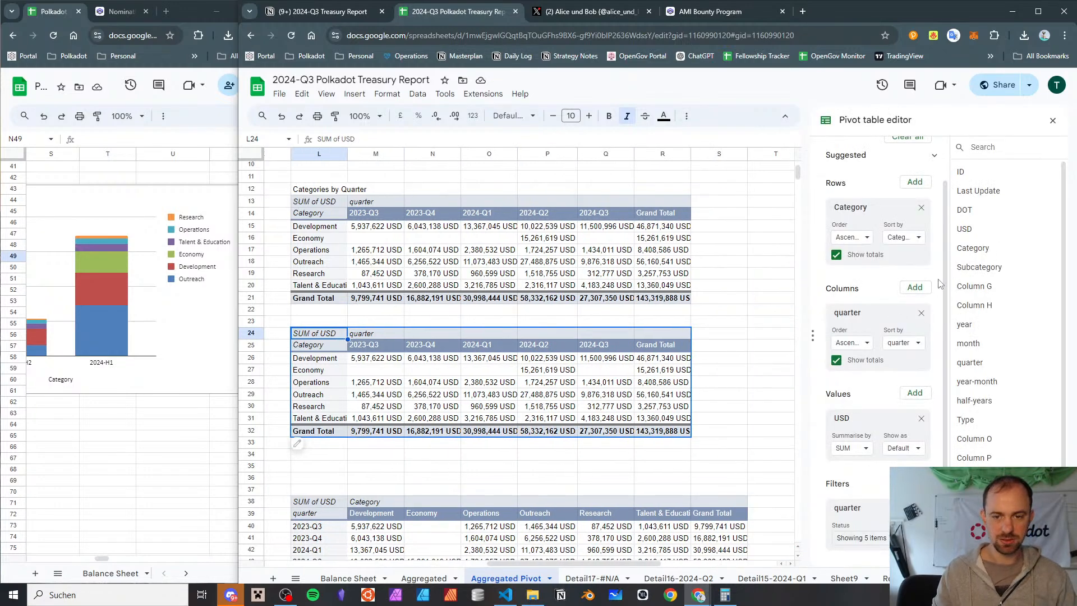
pyautogui.moveTo(962, 210); pyautogui.dragTo(875, 424)
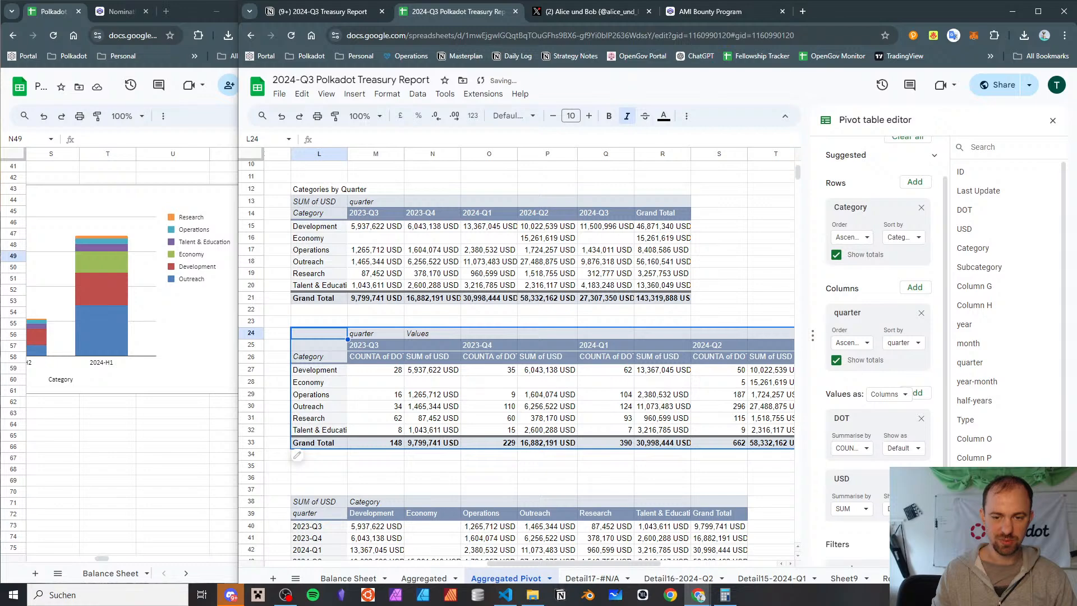
pyautogui.click(921, 479)
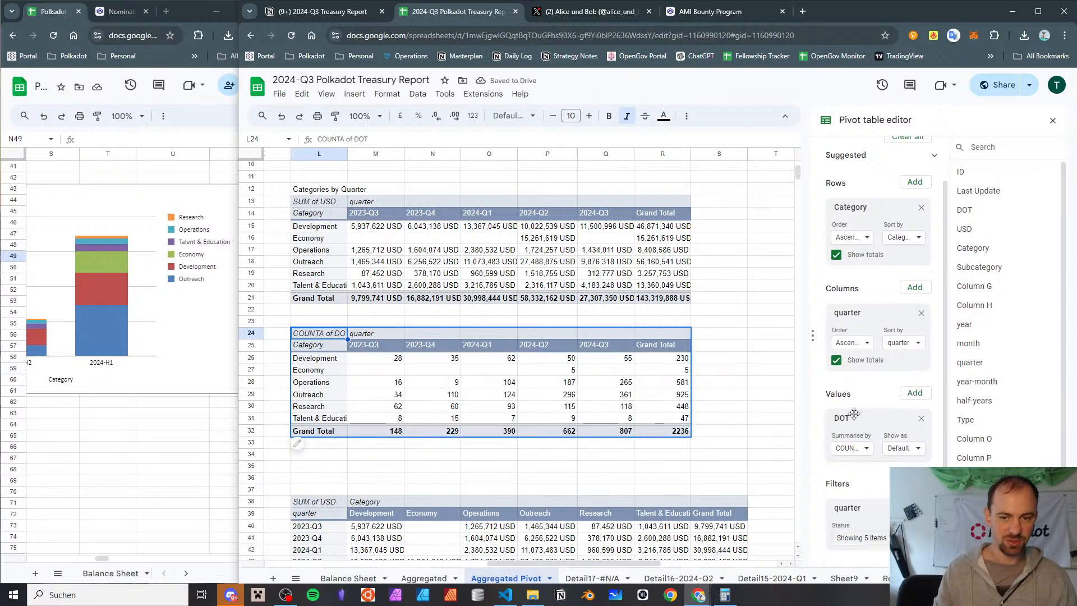
pyautogui.click(857, 452)
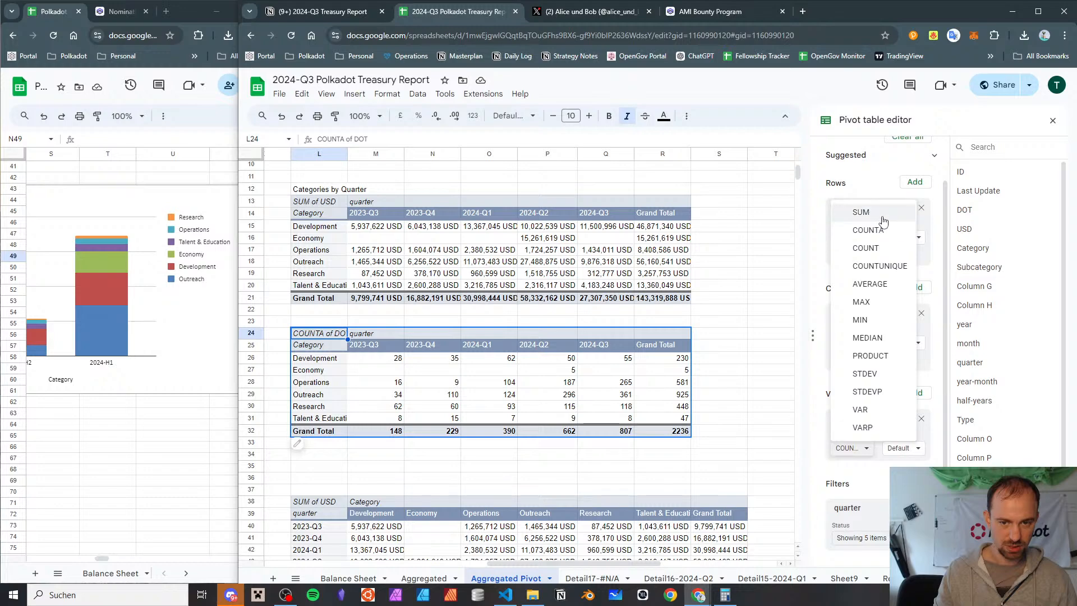
pyautogui.click(861, 212)
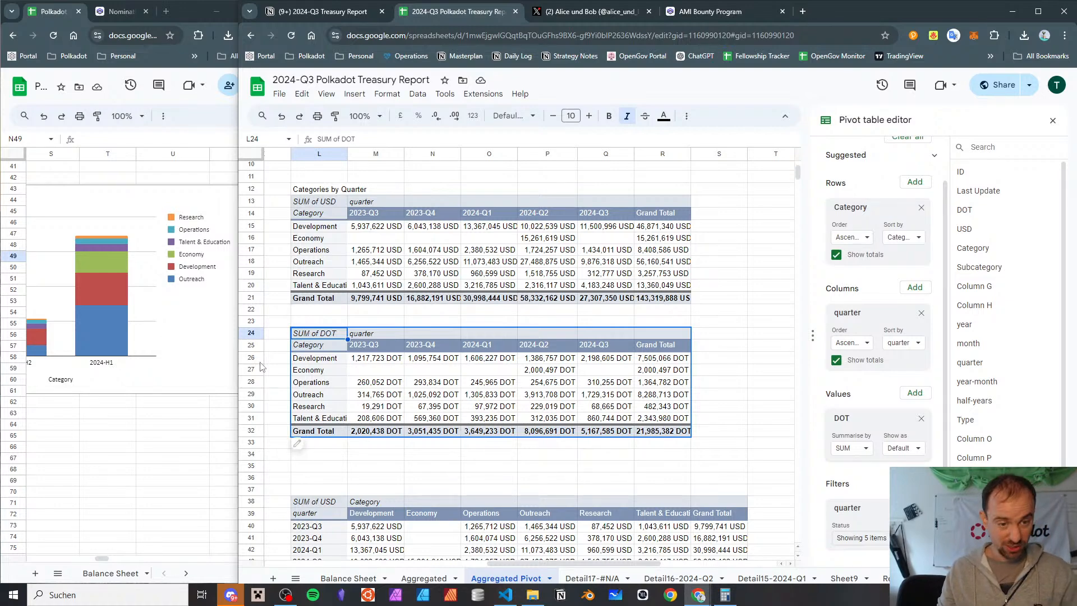
# Compare Development's 2024-Q1 to 2024-Q3 amounts in DOT and USD, and review the quarterly and all-time category charts
pyautogui.moveTo(476, 359); pyautogui.dragTo(606, 360)
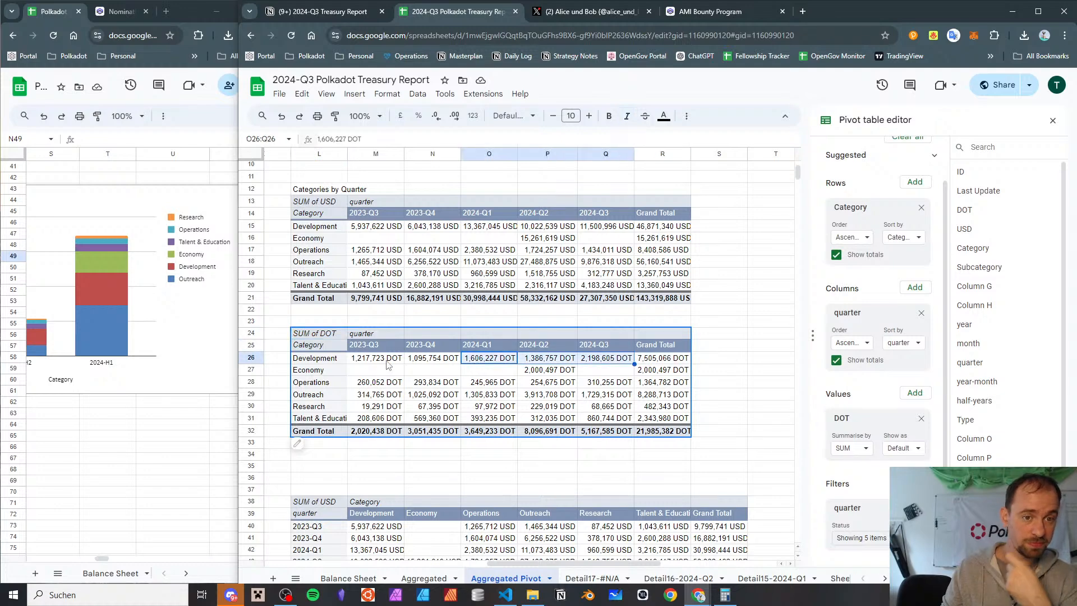
pyautogui.moveTo(606, 226); pyautogui.dragTo(482, 231)
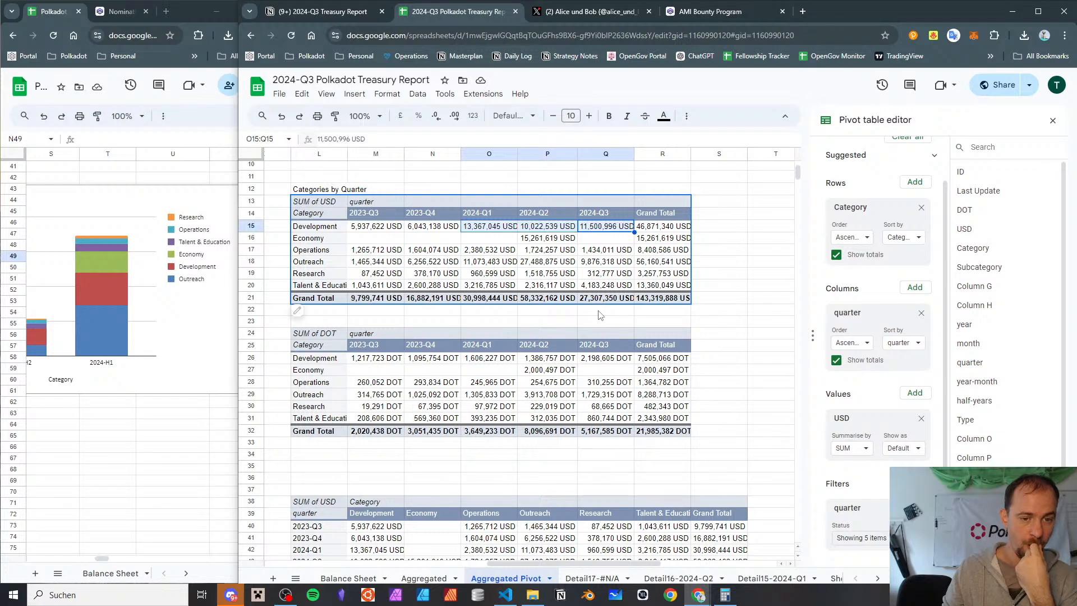
pyautogui.scroll(-2, 599, 315)
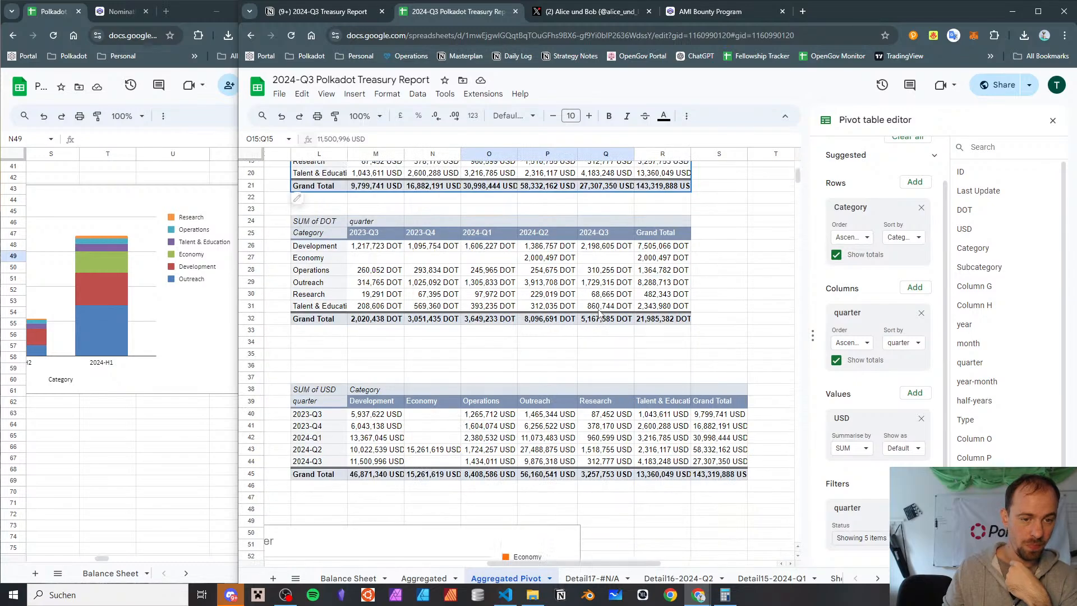
pyautogui.scroll(-10, 596, 313)
pyautogui.scroll(3, 596, 313)
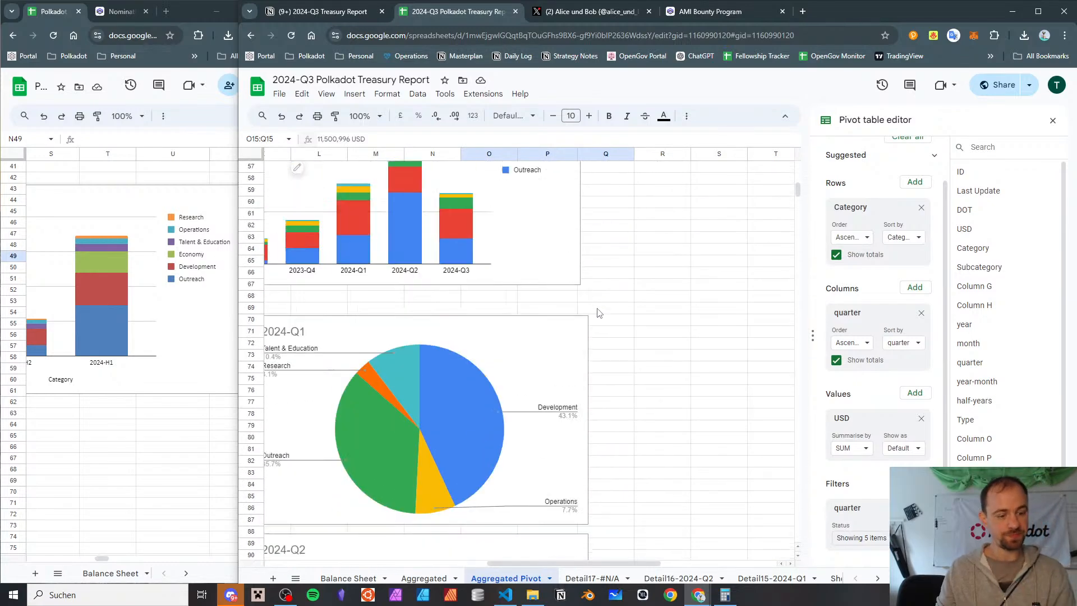
pyautogui.hscroll(-2, 519, 341)
pyautogui.scroll(-3, 510, 322)
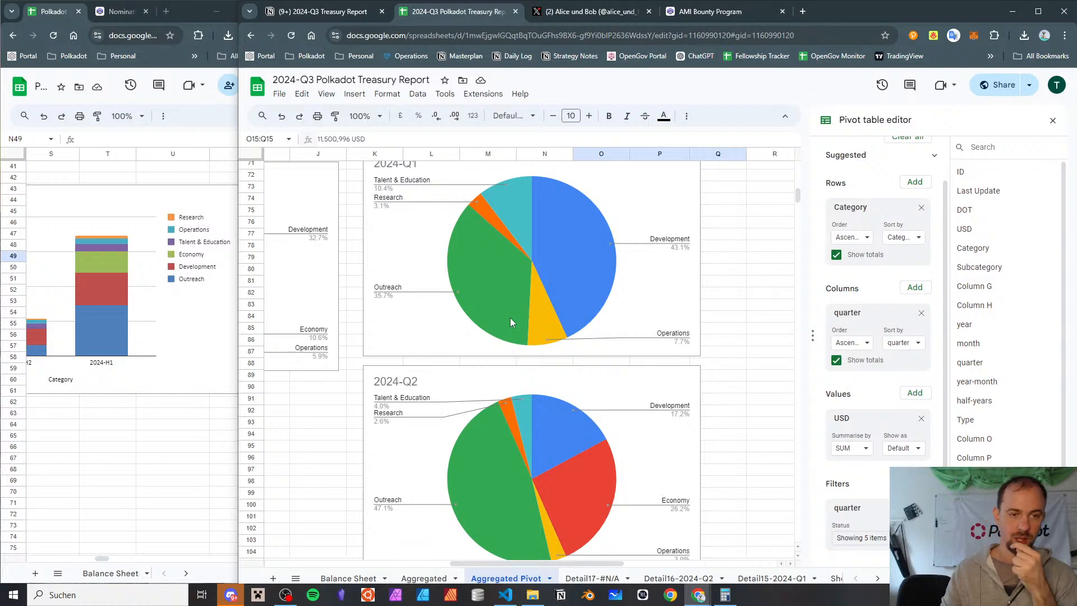
pyautogui.scroll(3, 511, 321)
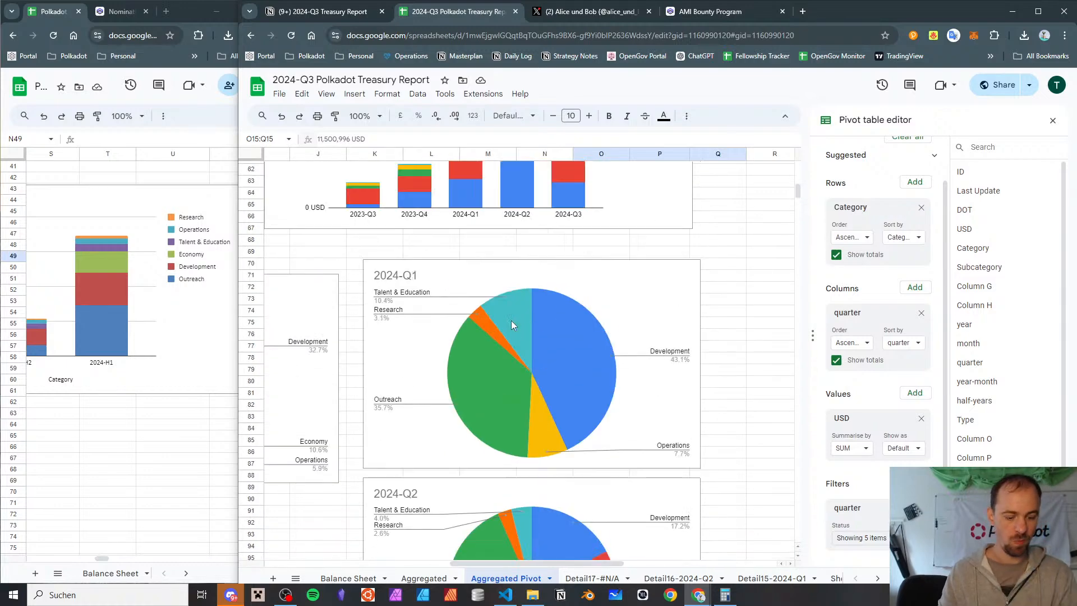
pyautogui.hscroll(-5, 511, 322)
pyautogui.hscroll(-1, 510, 325)
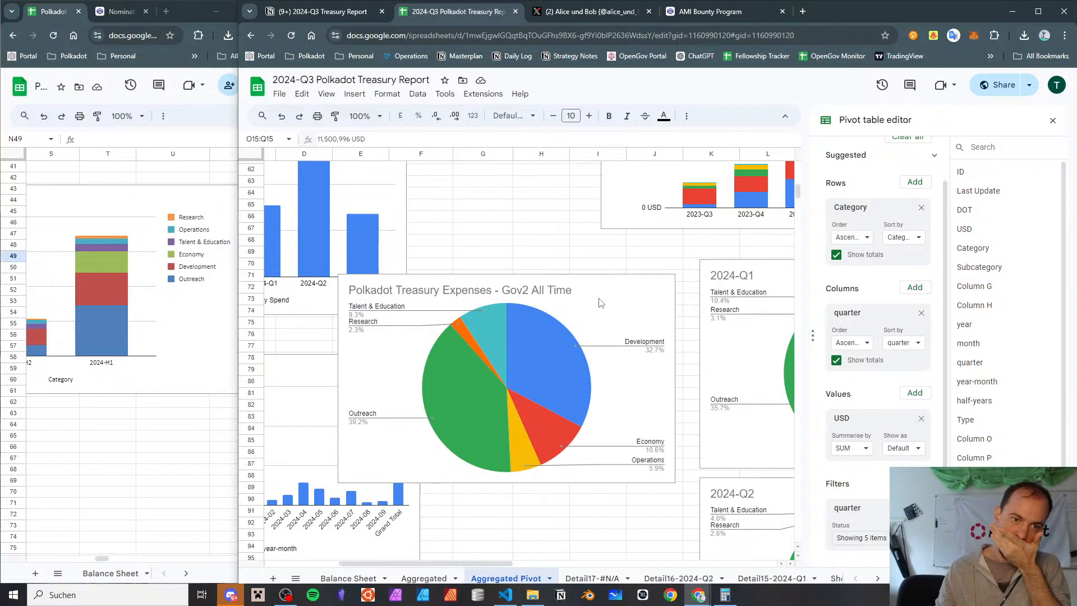
# Add DOT summarised by SUM as a second value in the Gov2 All Time Categories pivot table
pyautogui.scroll(15, 600, 303)
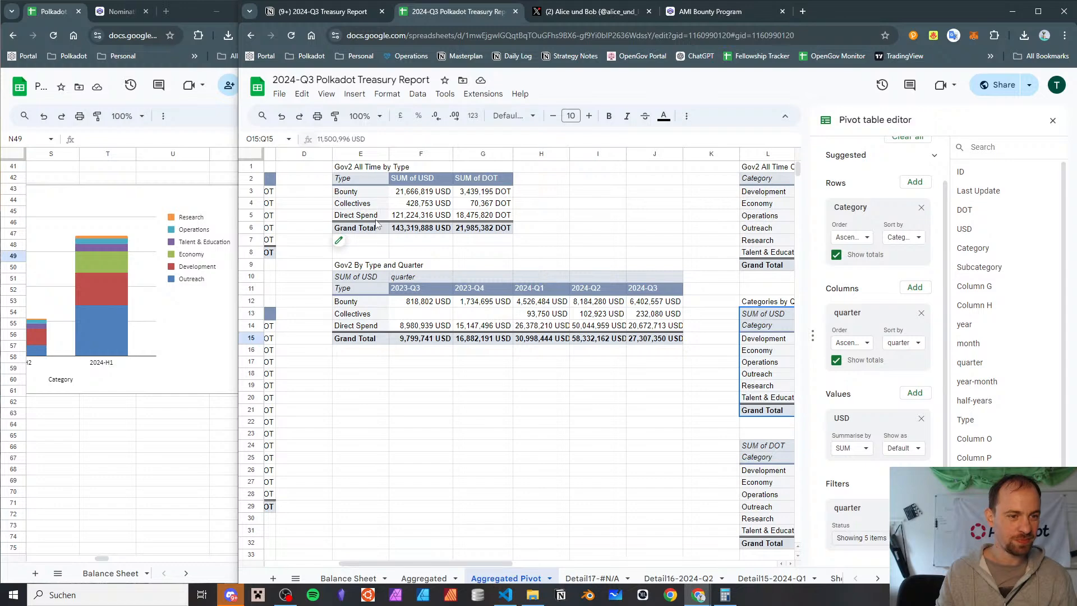
pyautogui.scroll(-10, 375, 218)
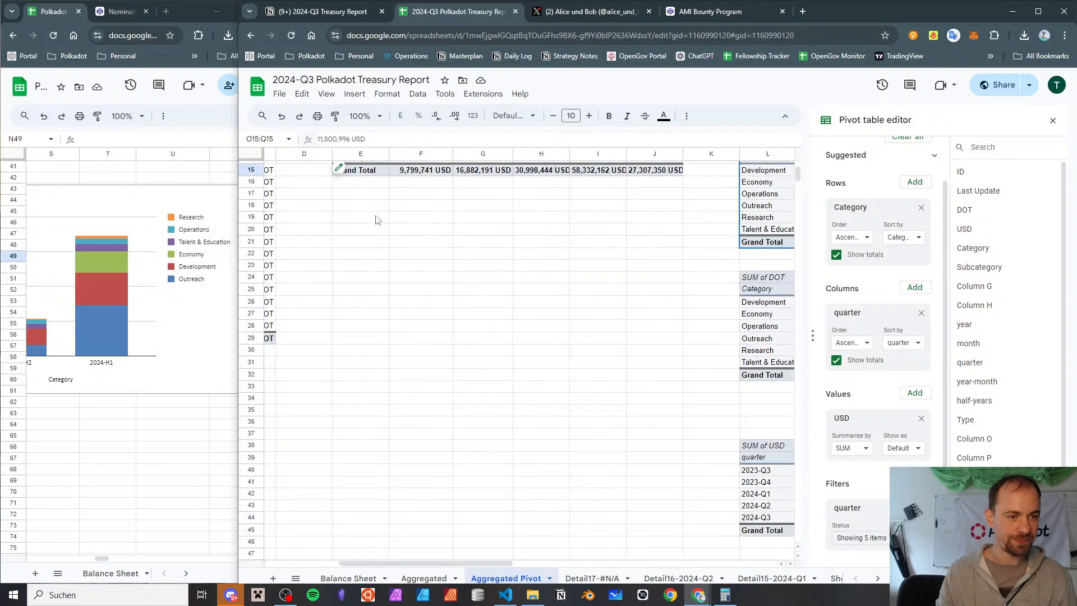
pyautogui.scroll(10, 504, 258)
pyautogui.hscroll(5, 587, 297)
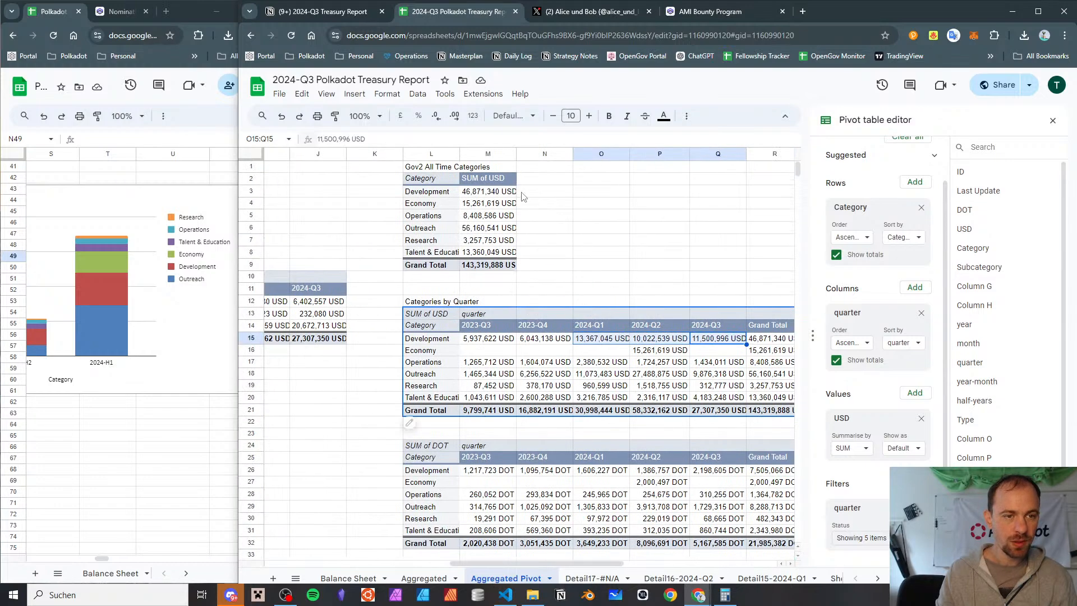
pyautogui.click(486, 178)
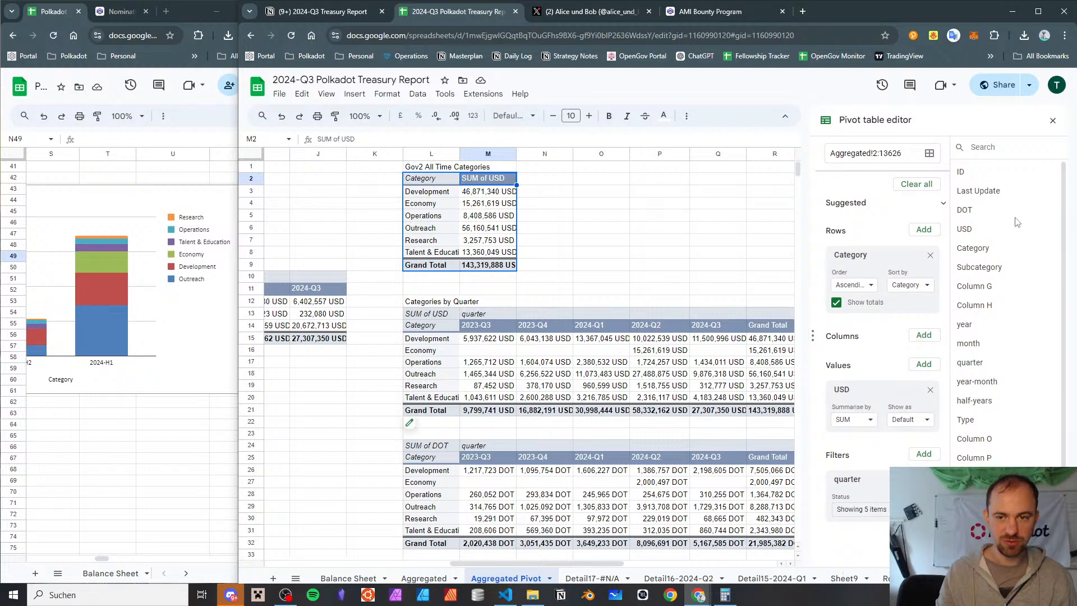
pyautogui.moveTo(963, 214); pyautogui.dragTo(884, 446)
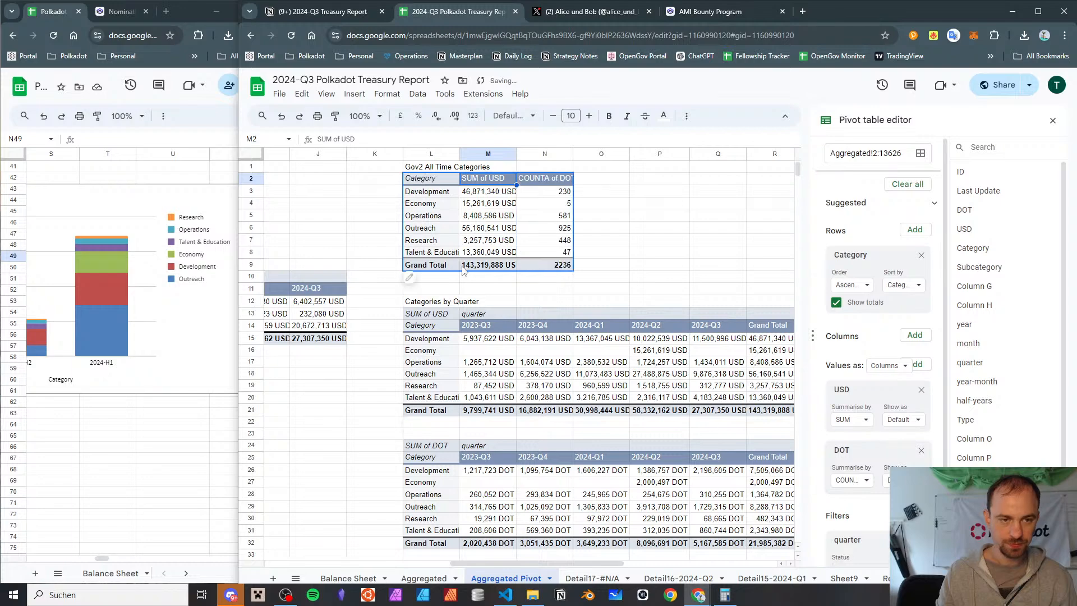
pyautogui.click(854, 480)
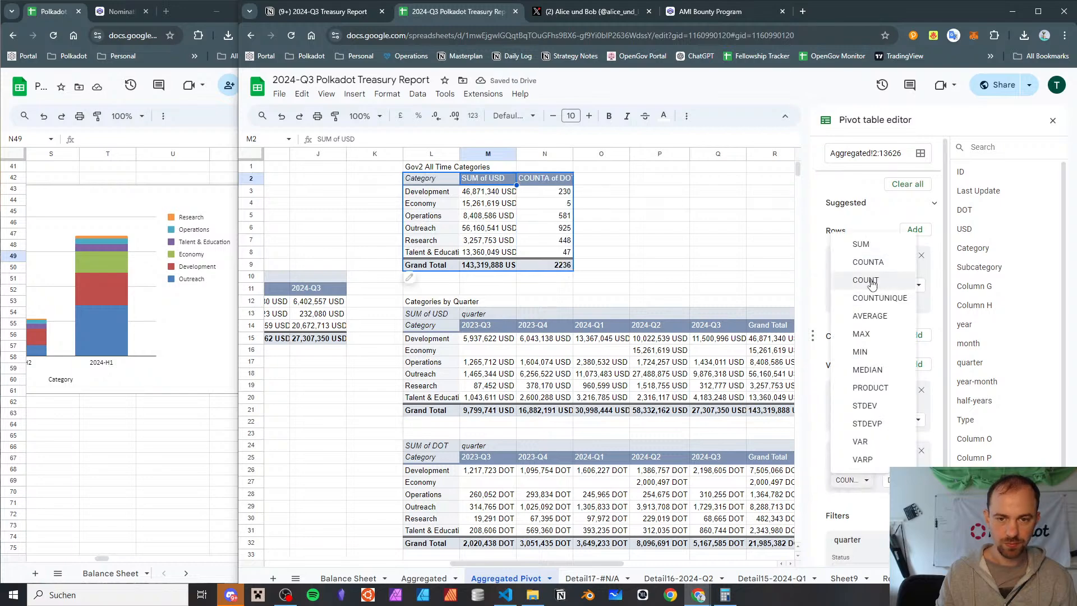
pyautogui.click(863, 245)
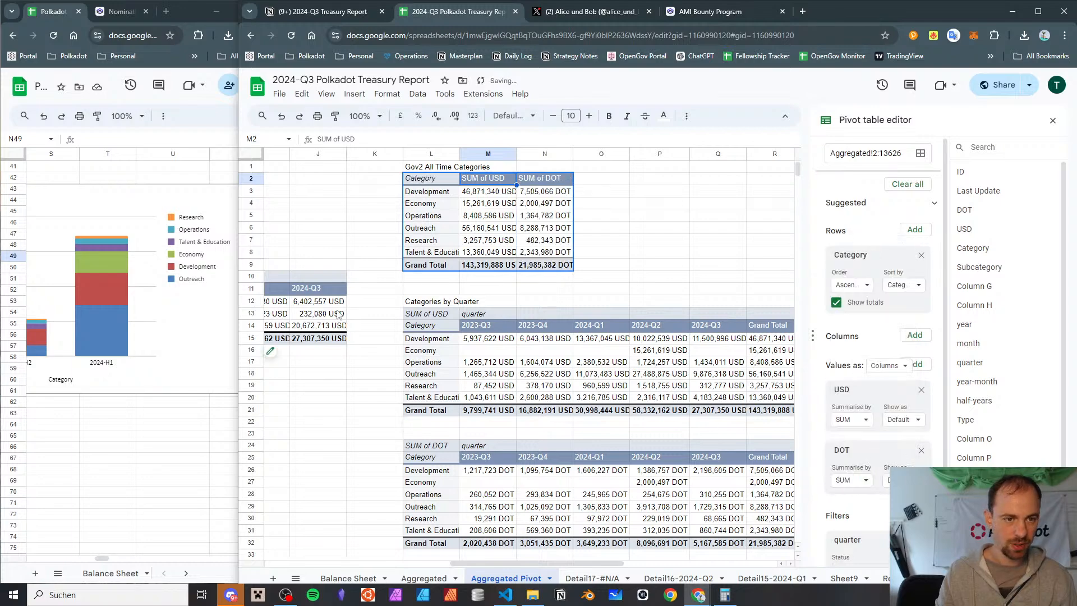
# Append "in USD" to the title of the Polkadot Treasury Expenses - Gov2 All Time pie chart
pyautogui.scroll(-12, 584, 280)
pyautogui.hscroll(-5, 600, 274)
pyautogui.doubleClick(607, 283)
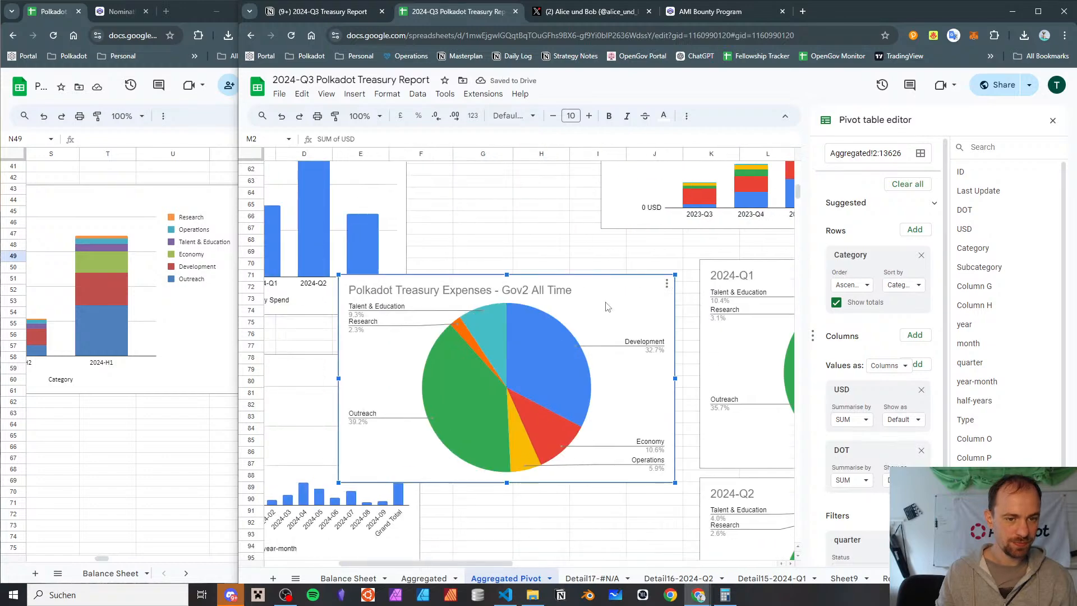
pyautogui.click(605, 287)
pyautogui.click(606, 290)
pyautogui.click(648, 351)
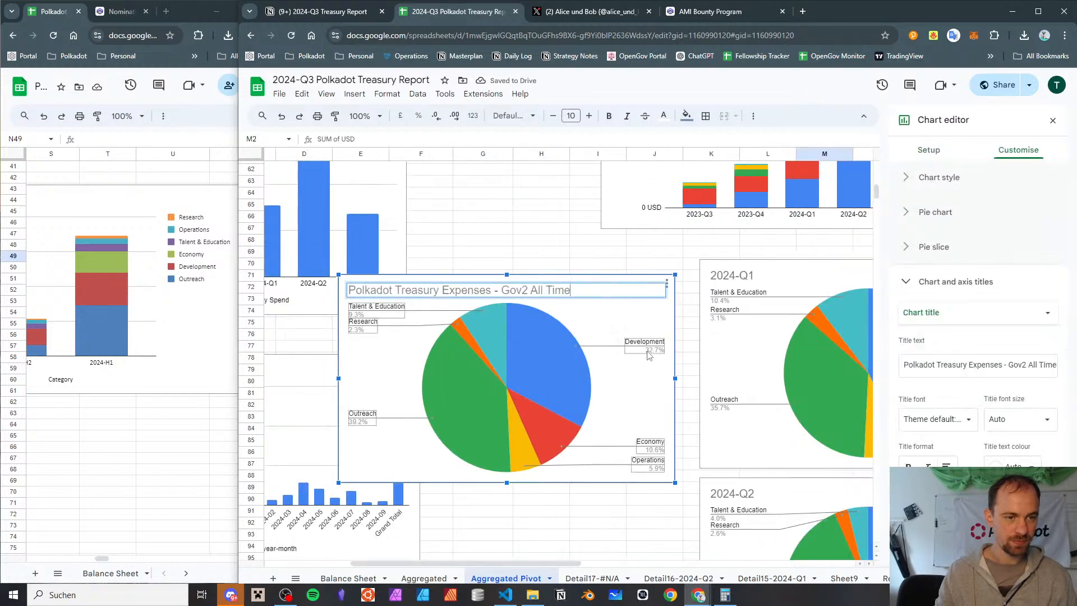
pyautogui.write('USD')
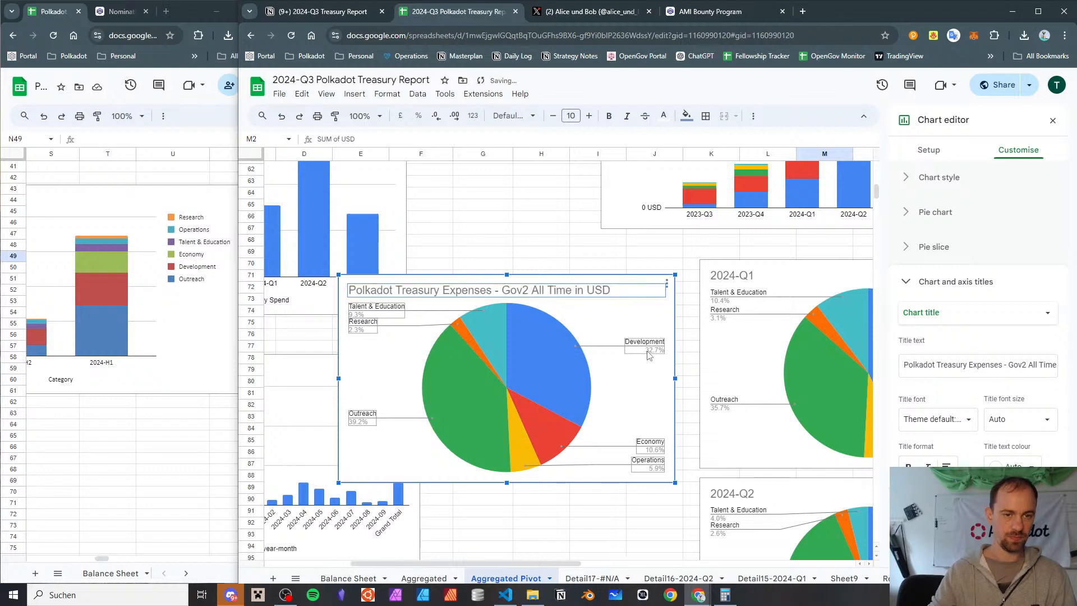
pyautogui.click(537, 231)
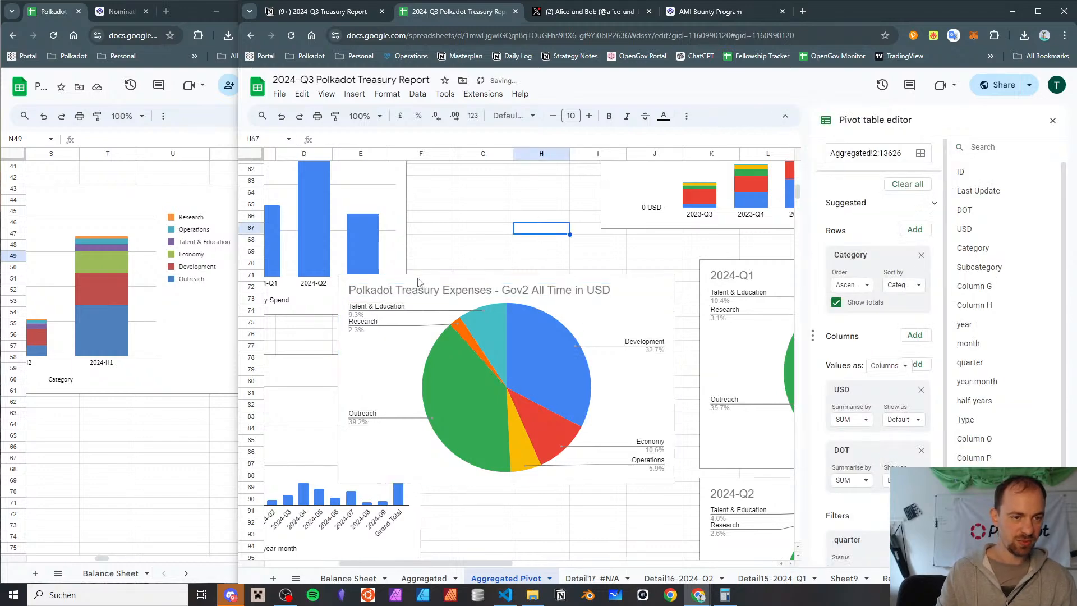
# Paste a duplicate of the Gov2 All Time pie chart and place it directly below the original
pyautogui.hotkey('ctrl', 'v')
pyautogui.click(606, 245)
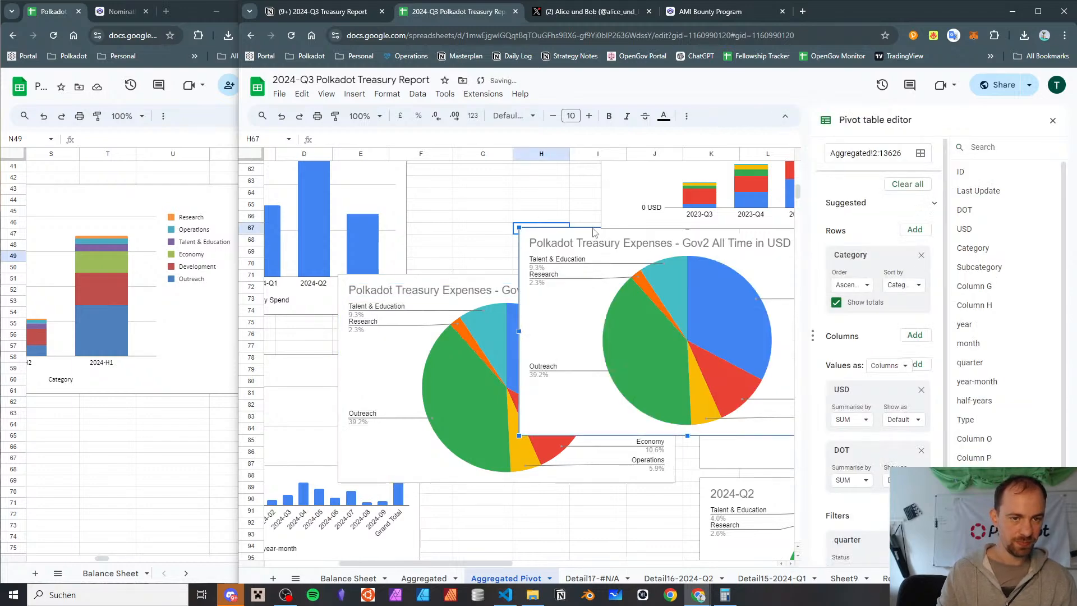
pyautogui.moveTo(593, 231); pyautogui.dragTo(415, 499)
pyautogui.scroll(-5, 414, 499)
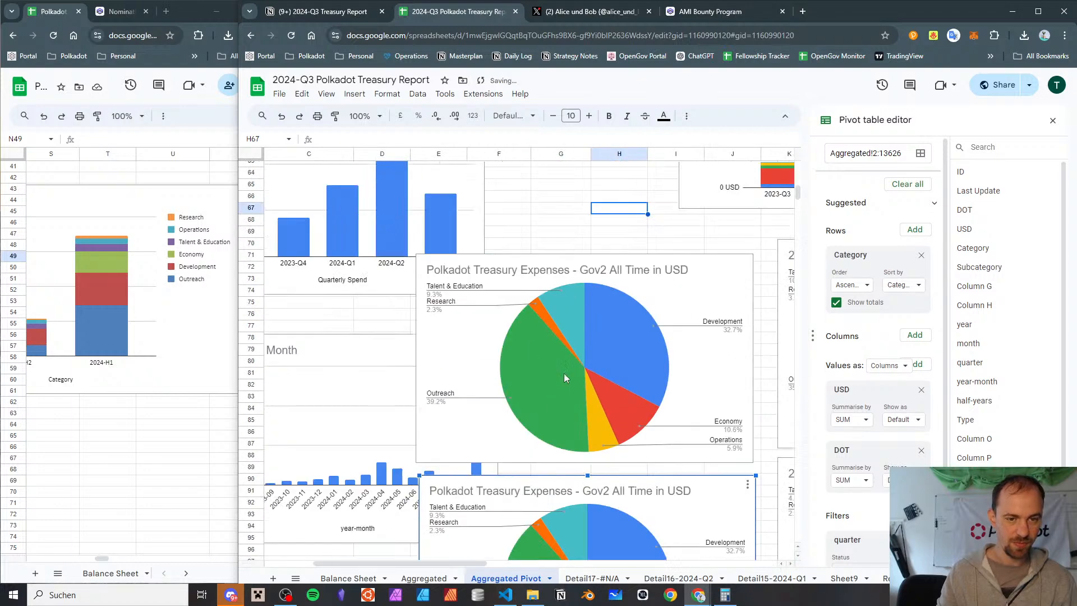
pyautogui.scroll(2, 684, 297)
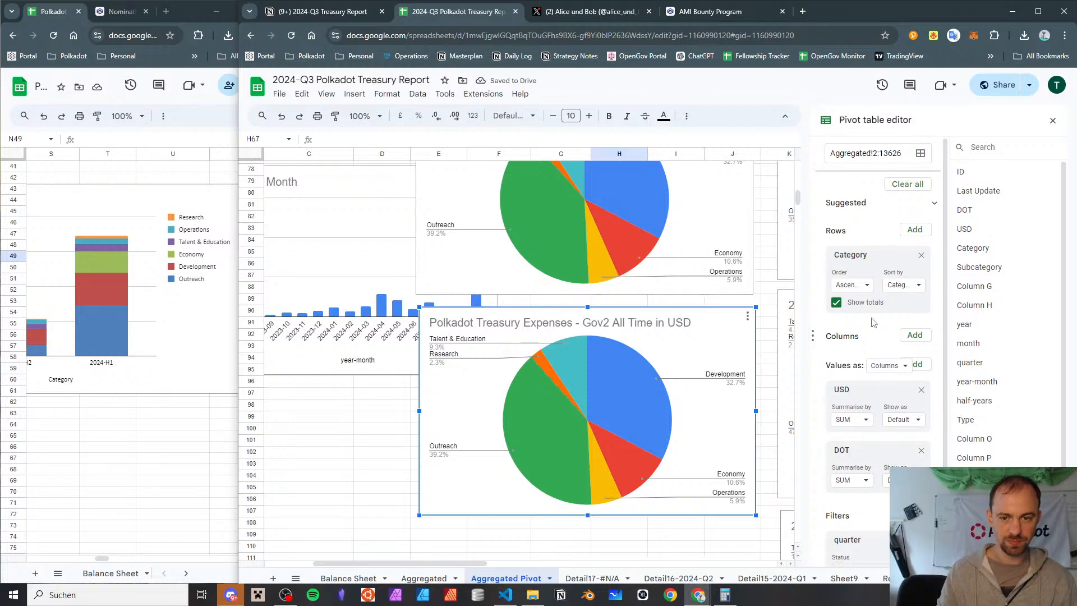
# Extend the duplicate pie chart's data range to L2:N8 and set its value to SUM of DOT
pyautogui.doubleClick(709, 314)
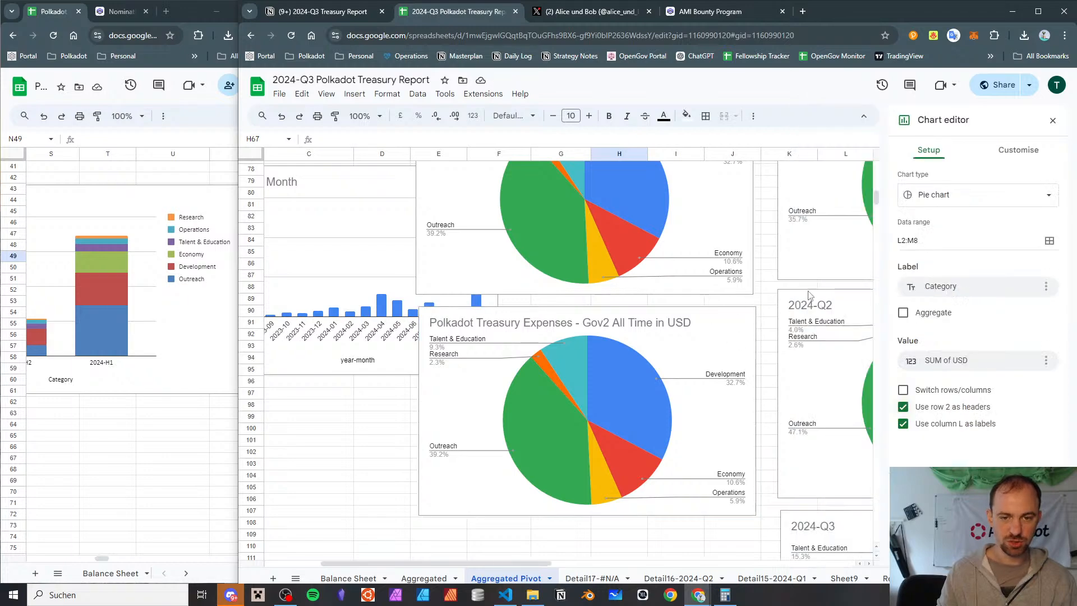
pyautogui.click(968, 359)
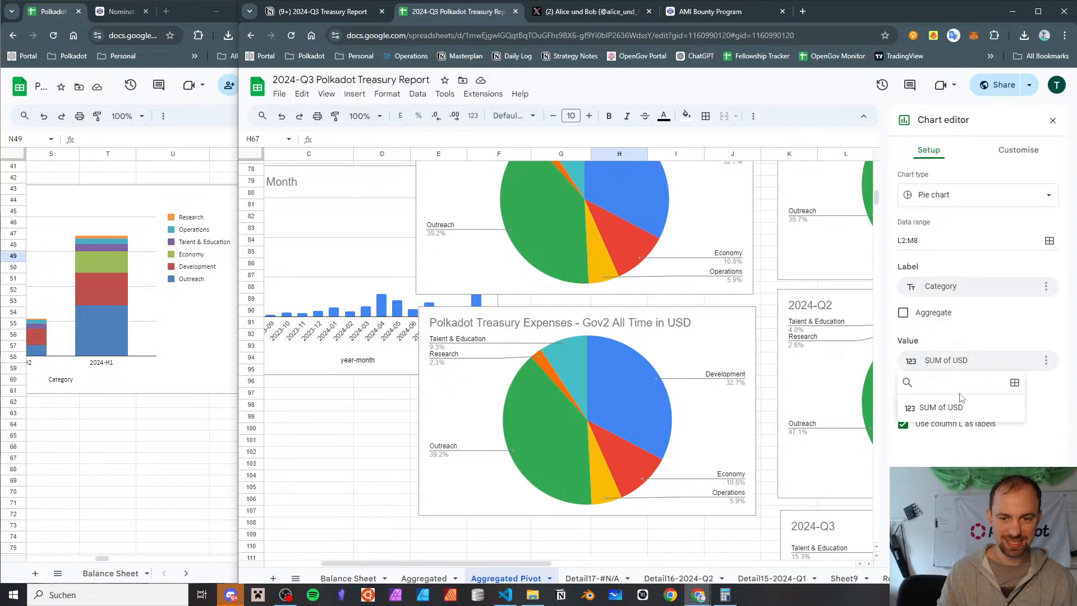
pyautogui.click(959, 240)
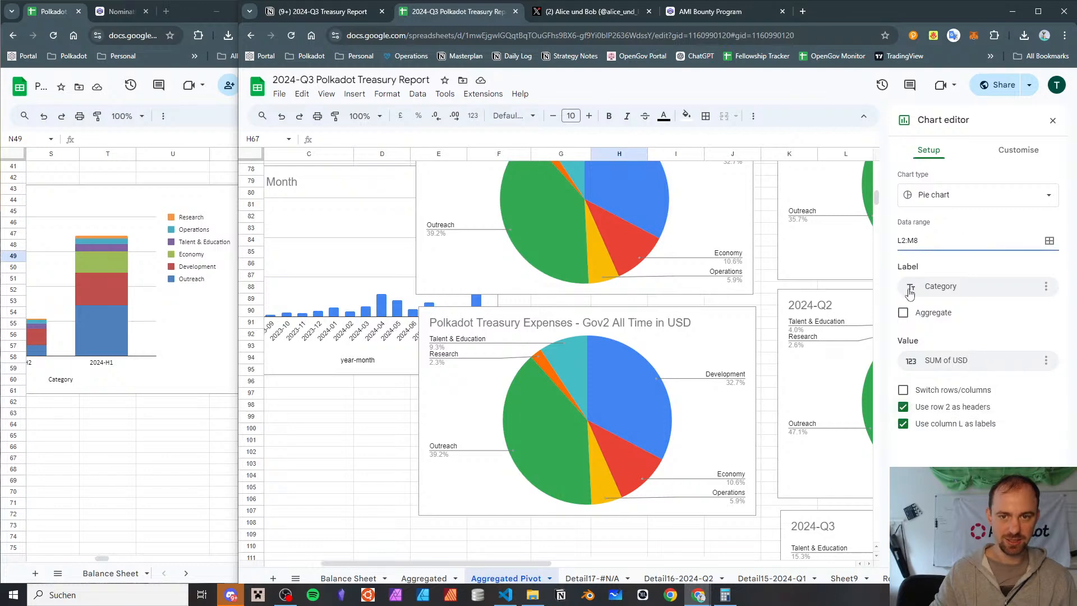
pyautogui.press('BackSpace')
pyautogui.write('N')
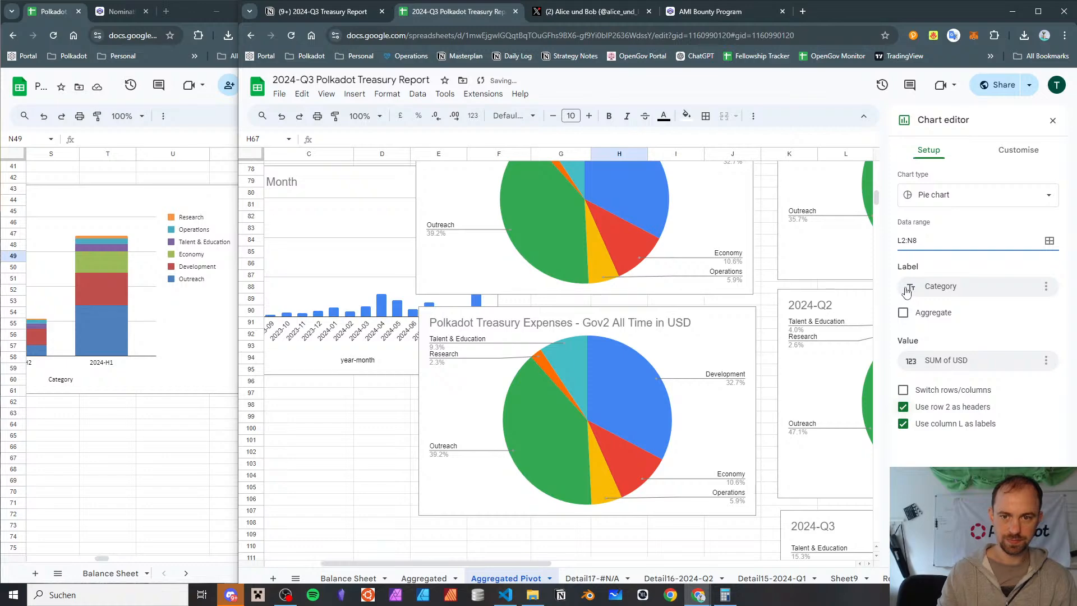
pyautogui.click(992, 358)
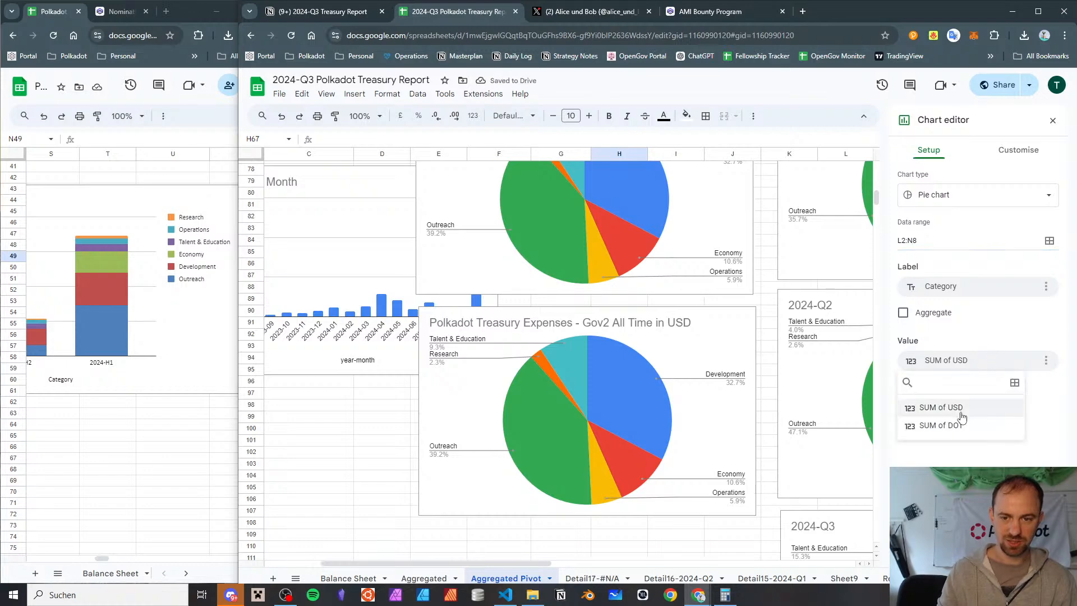
pyautogui.click(963, 421)
pyautogui.click(968, 359)
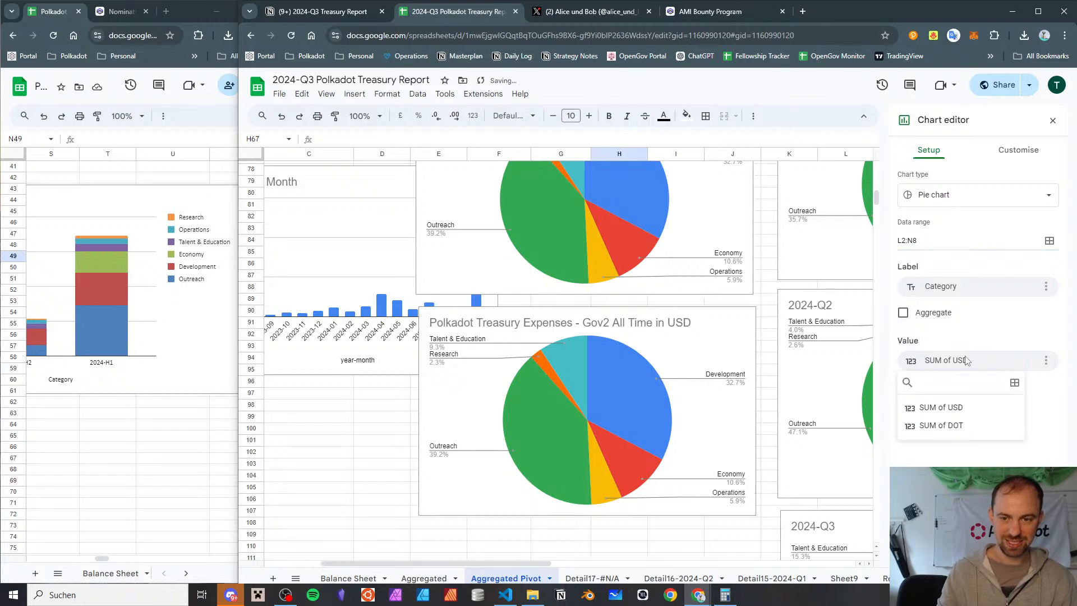
pyautogui.click(960, 427)
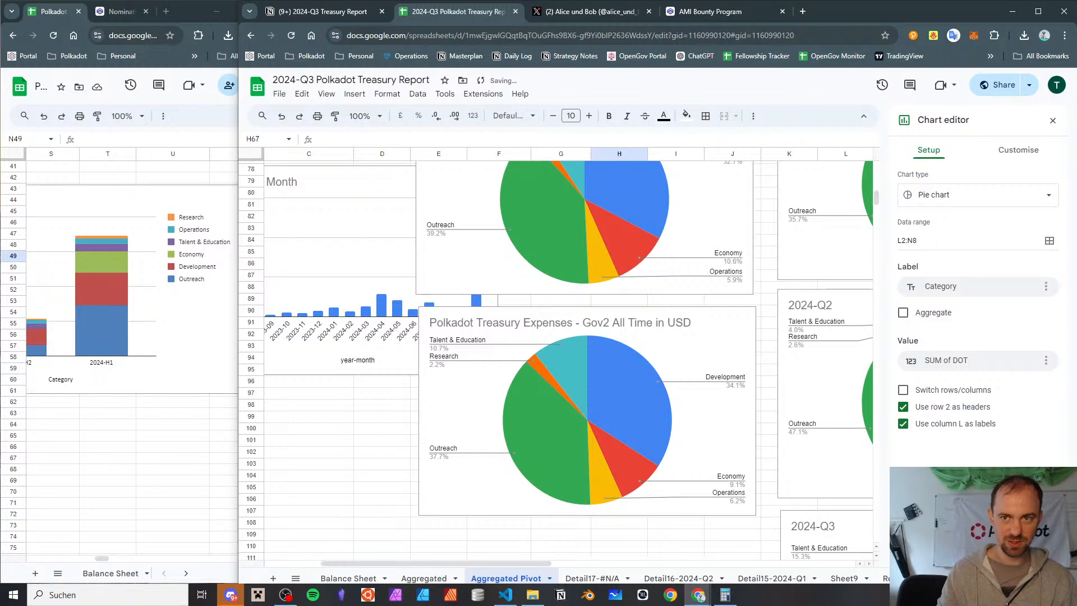
pyautogui.click(1052, 120)
# Delete the duplicate Gov2 All Time pie chart that shows DOT shares
pyautogui.scroll(3, 516, 258)
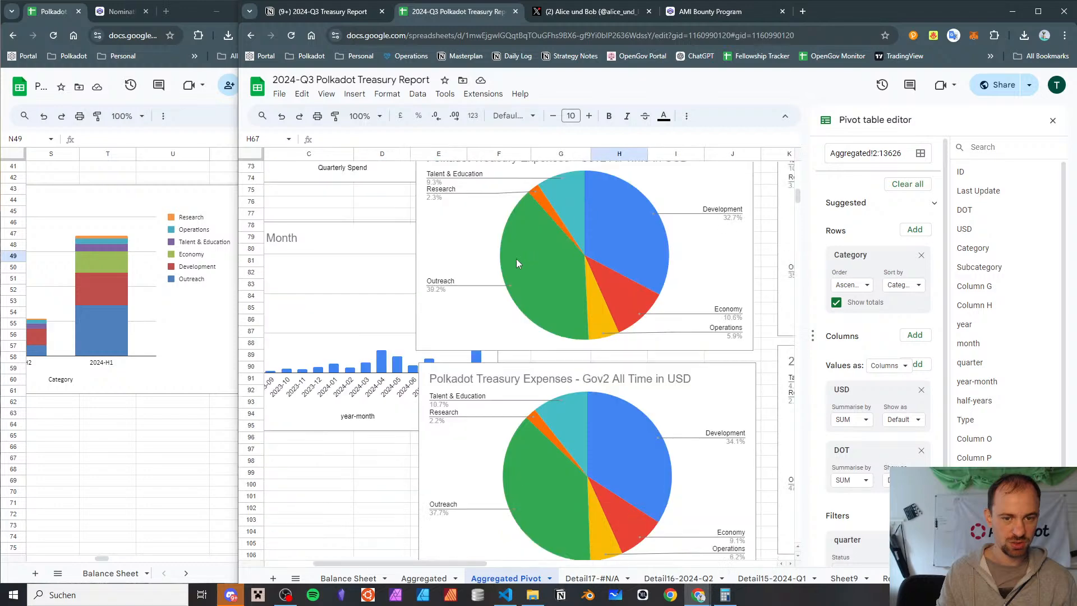
pyautogui.click(749, 380)
pyautogui.hscroll(-2, 748, 380)
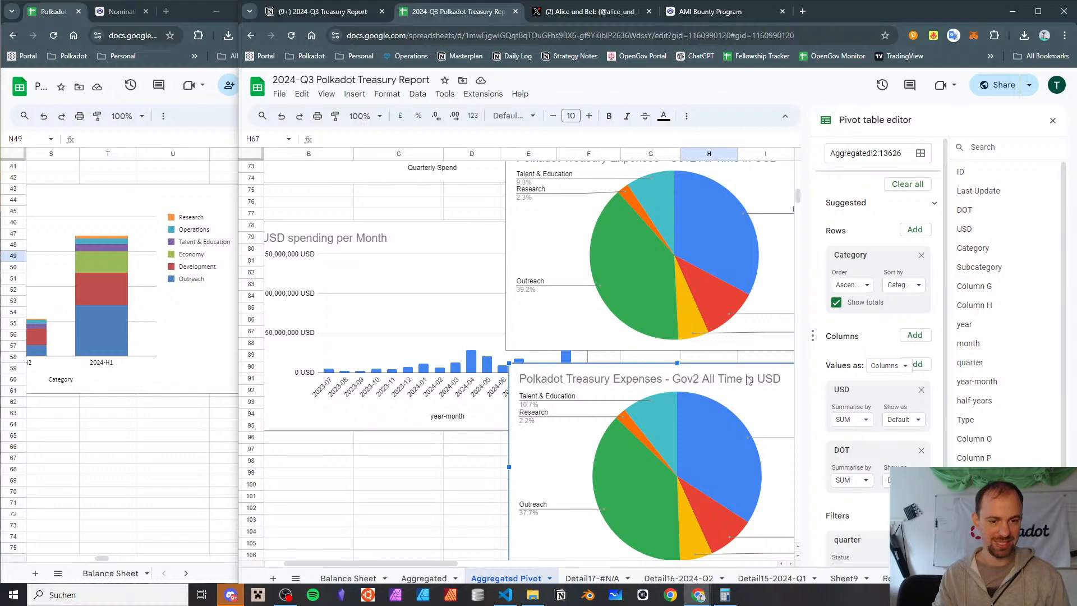
pyautogui.press('Delete')
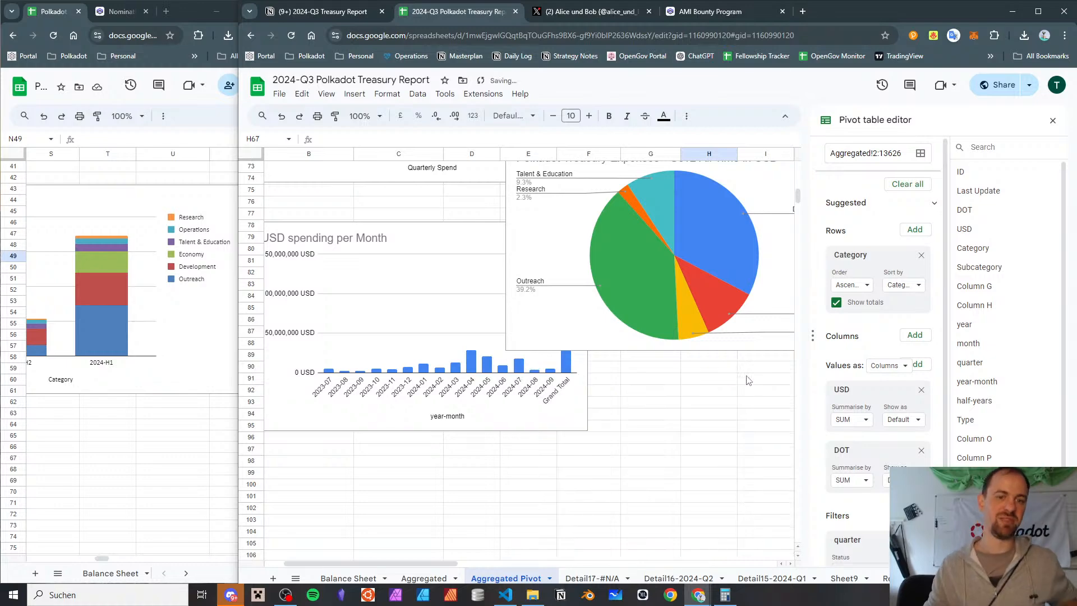
# Remove "in USD" from the remaining pie chart's title so it reads "Polkadot Treasury Expenses - Gov2 All Time"
pyautogui.scroll(7, 645, 234)
pyautogui.scroll(-5, 633, 269)
pyautogui.hscroll(1, 634, 269)
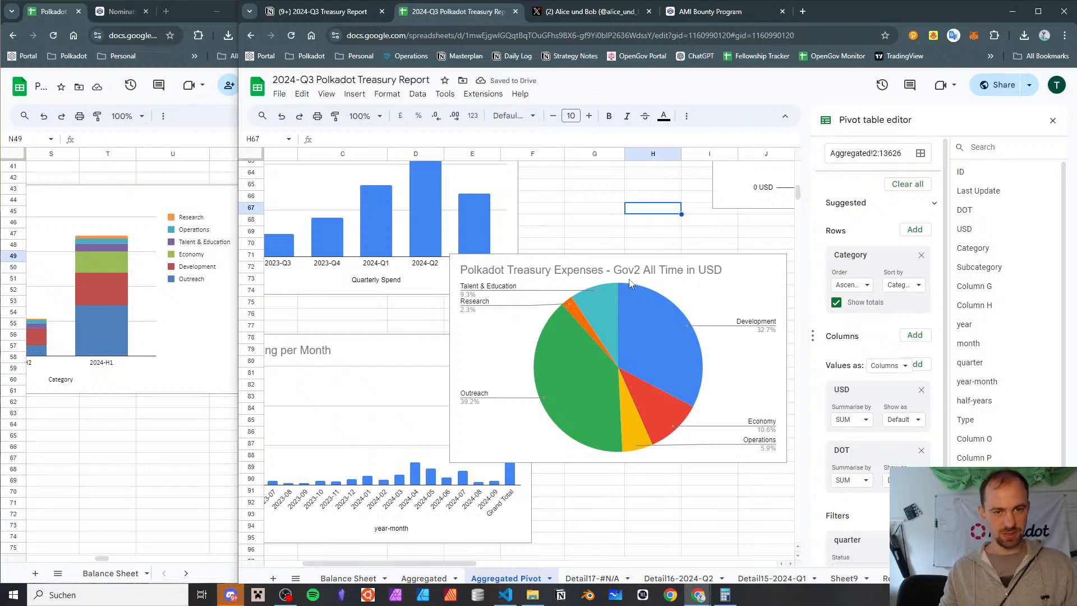
pyautogui.doubleClick(679, 276)
pyautogui.doubleClick(702, 273)
pyautogui.doubleClick(706, 270)
pyautogui.click(706, 272)
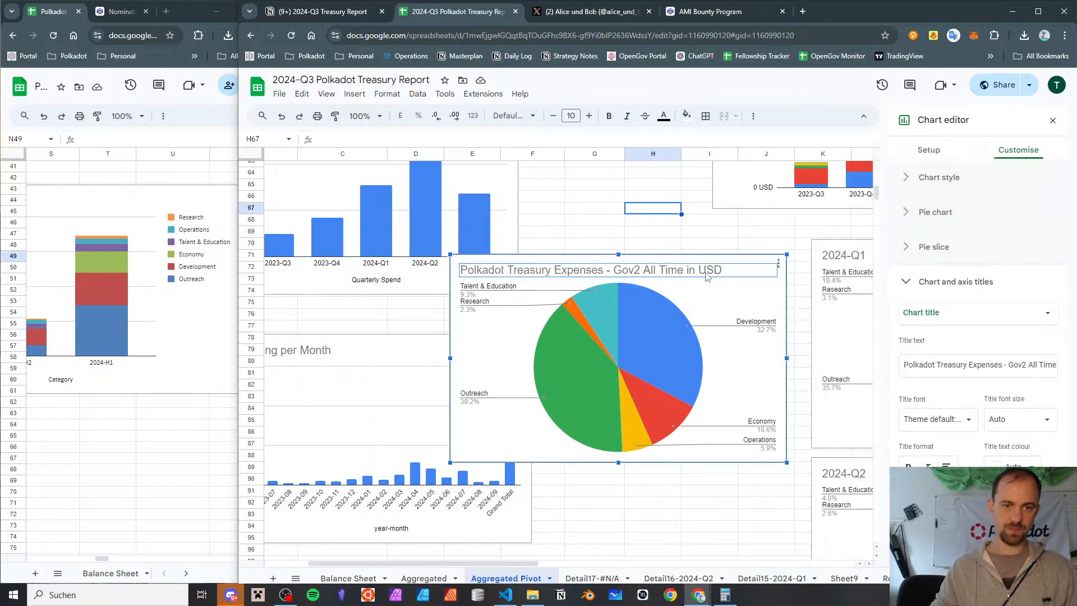
pyautogui.doubleClick(705, 273)
pyautogui.click(762, 280)
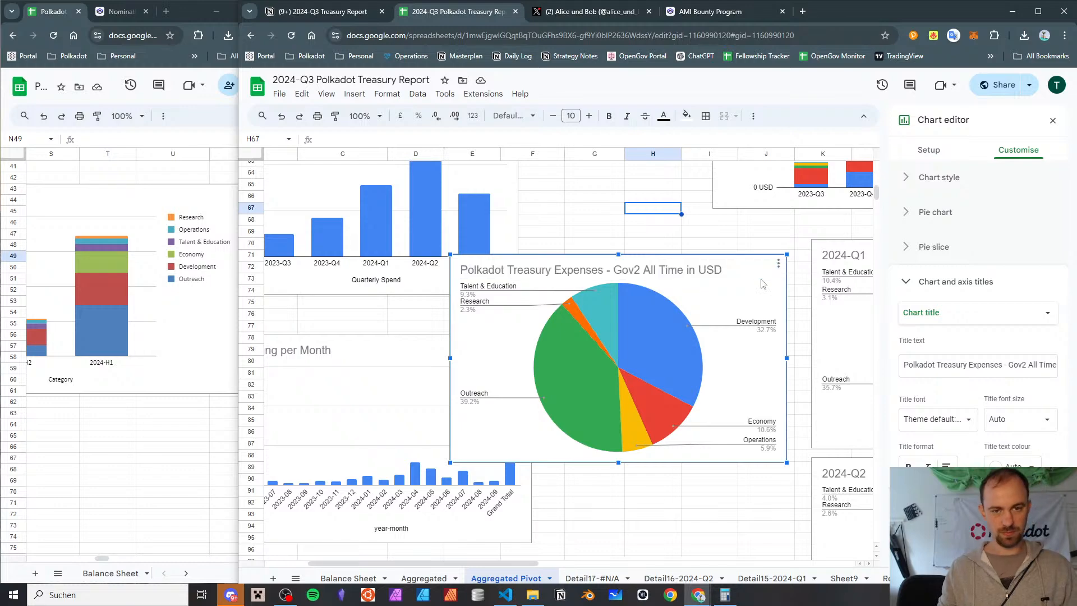
pyautogui.doubleClick(762, 269)
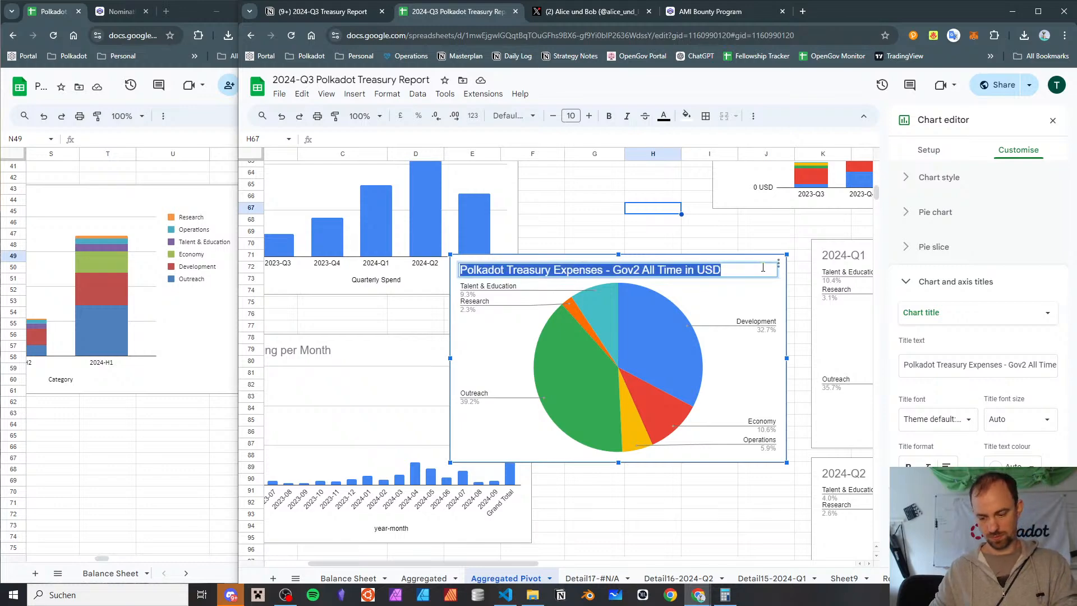
pyautogui.write('0')
pyautogui.hotkey('ctrl', 'z')
pyautogui.click(762, 268)
pyautogui.press('BackSpace')
pyautogui.press('BackSpace')
pyautogui.press('BackSpace')
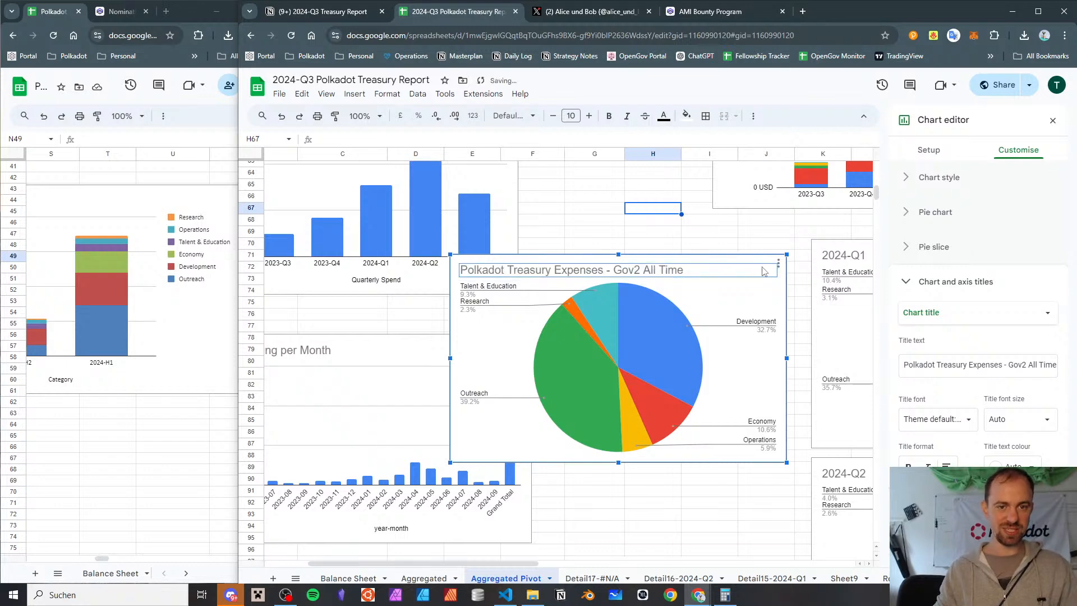
pyautogui.click(741, 228)
# Compare the category shares in the 2024-Q1, 2024-Q2 and 2024-Q3 pie charts with the Gov2 All Time chart
pyautogui.hscroll(5, 723, 278)
pyautogui.scroll(-8, 724, 277)
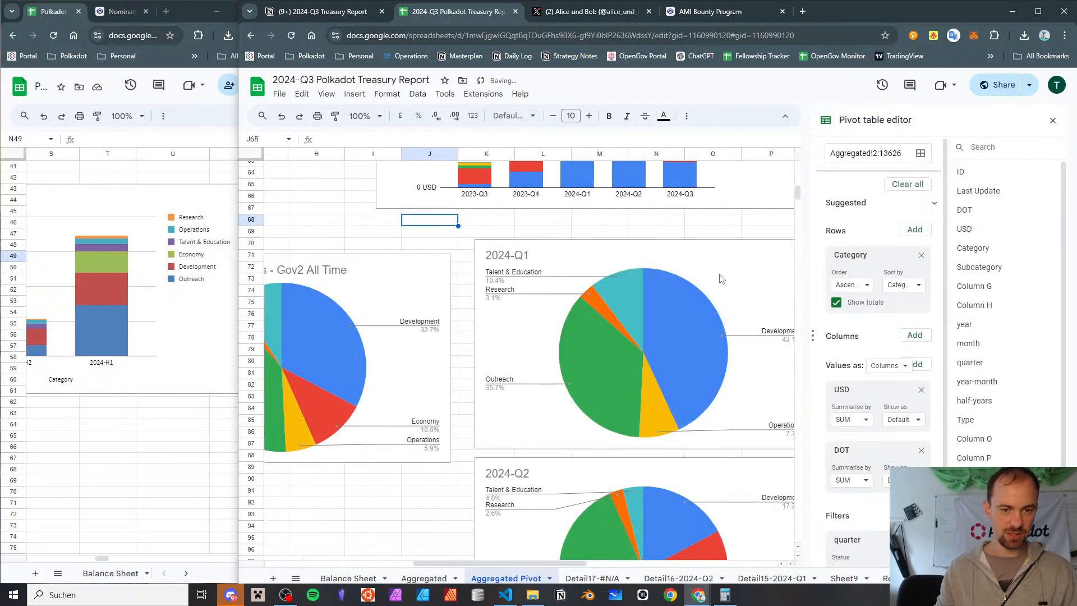
pyautogui.scroll(5, 681, 283)
pyautogui.scroll(-5, 682, 283)
pyautogui.scroll(7, 682, 283)
pyautogui.scroll(-4, 682, 284)
pyautogui.scroll(7, 682, 283)
pyautogui.scroll(-7, 683, 277)
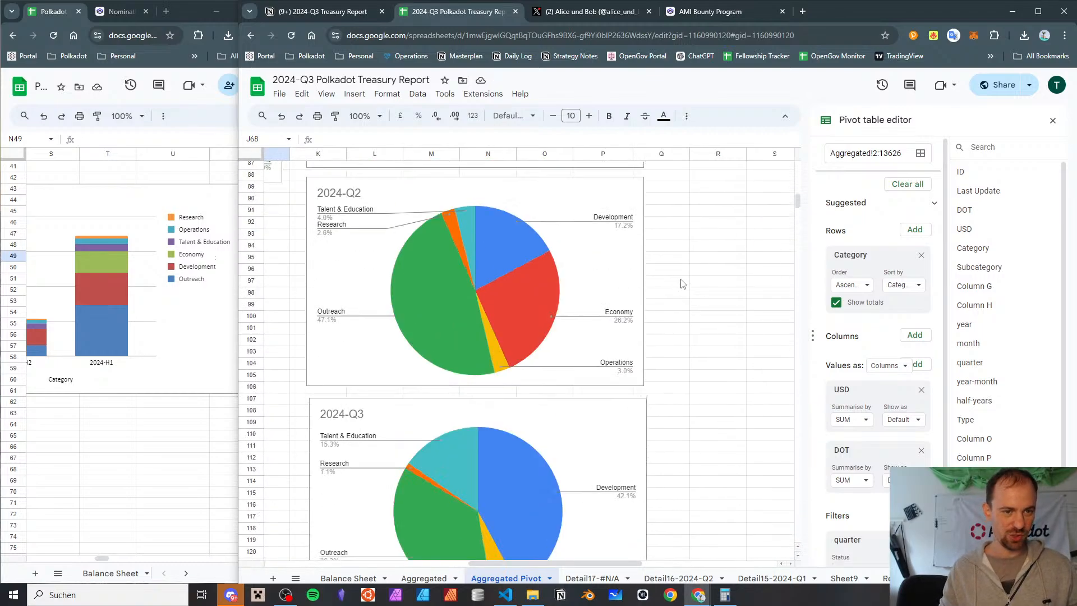
pyautogui.scroll(7, 684, 269)
pyautogui.scroll(-8, 685, 261)
pyautogui.scroll(10, 685, 255)
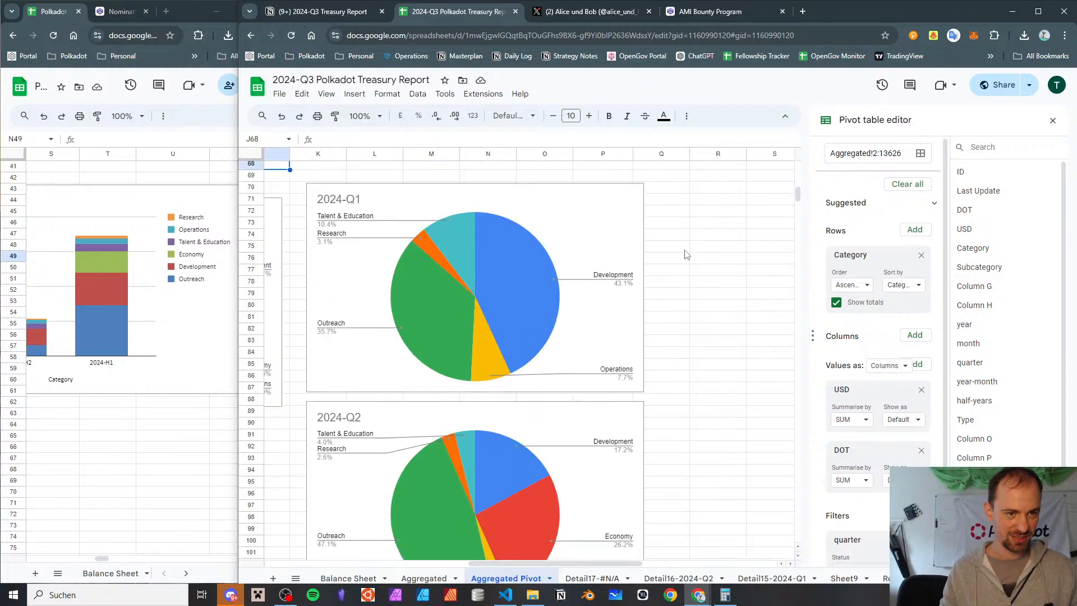
pyautogui.scroll(-16, 686, 255)
pyautogui.scroll(9, 688, 254)
pyautogui.scroll(-4, 687, 254)
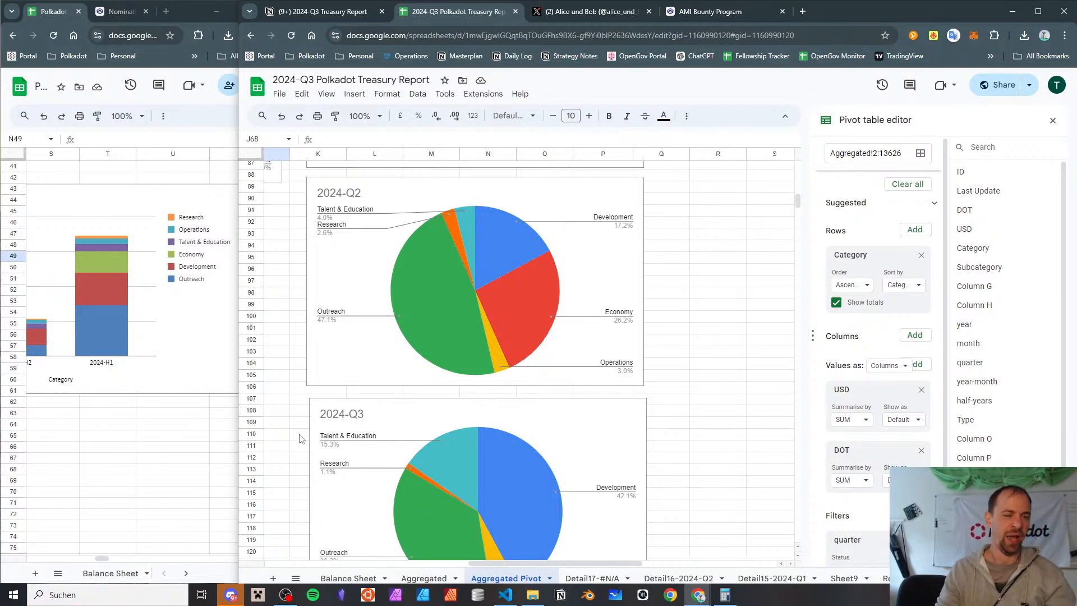
pyautogui.scroll(-3, 344, 344)
pyautogui.scroll(7, 344, 344)
pyautogui.hscroll(-5, 344, 343)
pyautogui.scroll(-9, 344, 343)
pyautogui.scroll(10, 346, 347)
pyautogui.scroll(-5, 345, 344)
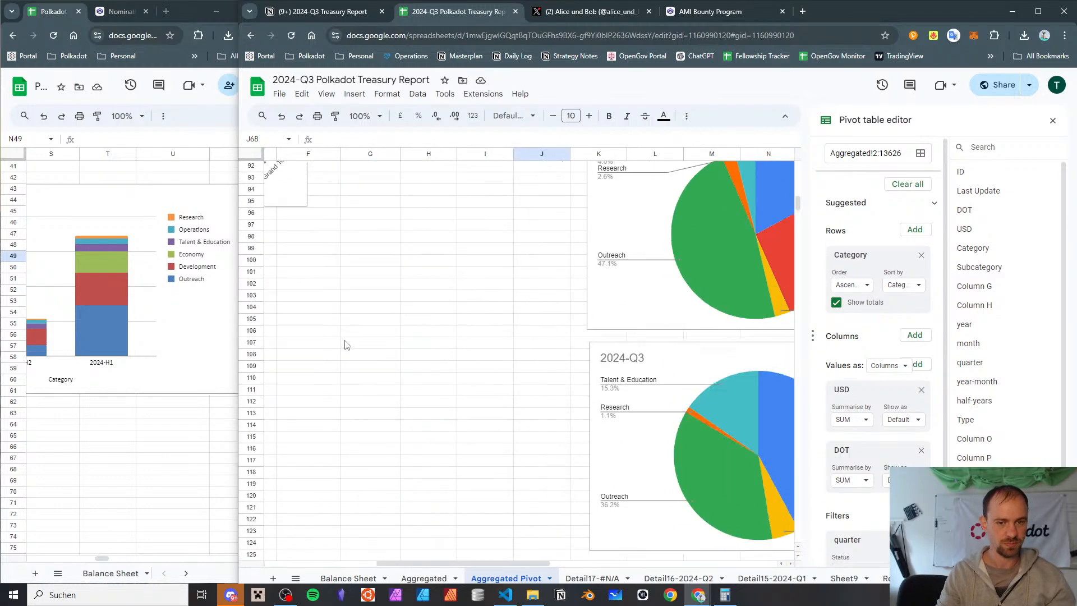
pyautogui.scroll(5, 345, 344)
pyautogui.hscroll(-1, 345, 344)
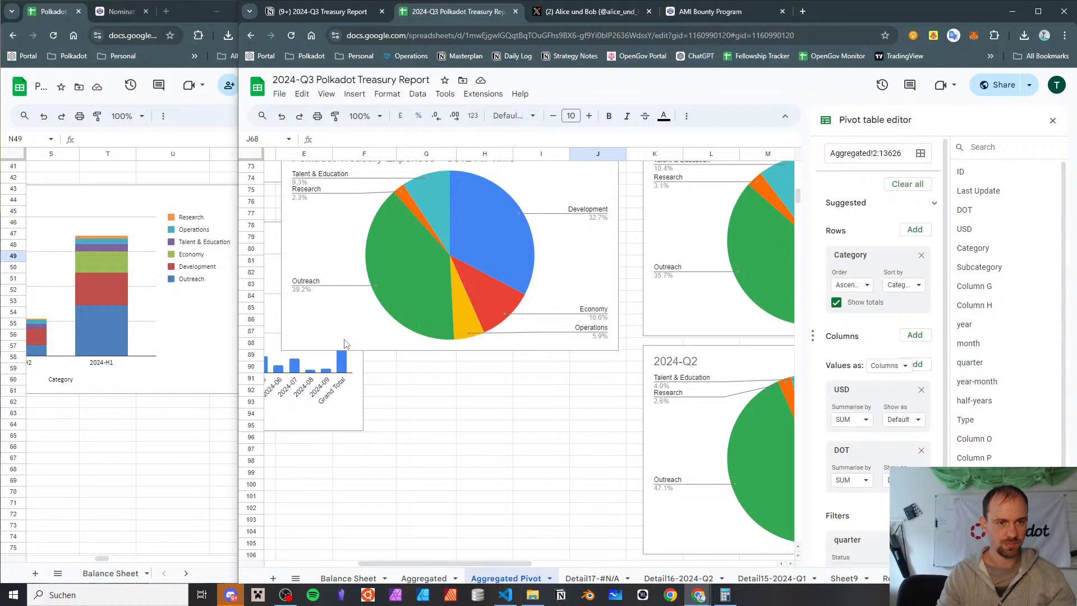
pyautogui.scroll(-9, 344, 344)
pyautogui.hscroll(4, 346, 344)
pyautogui.hscroll(-4, 346, 343)
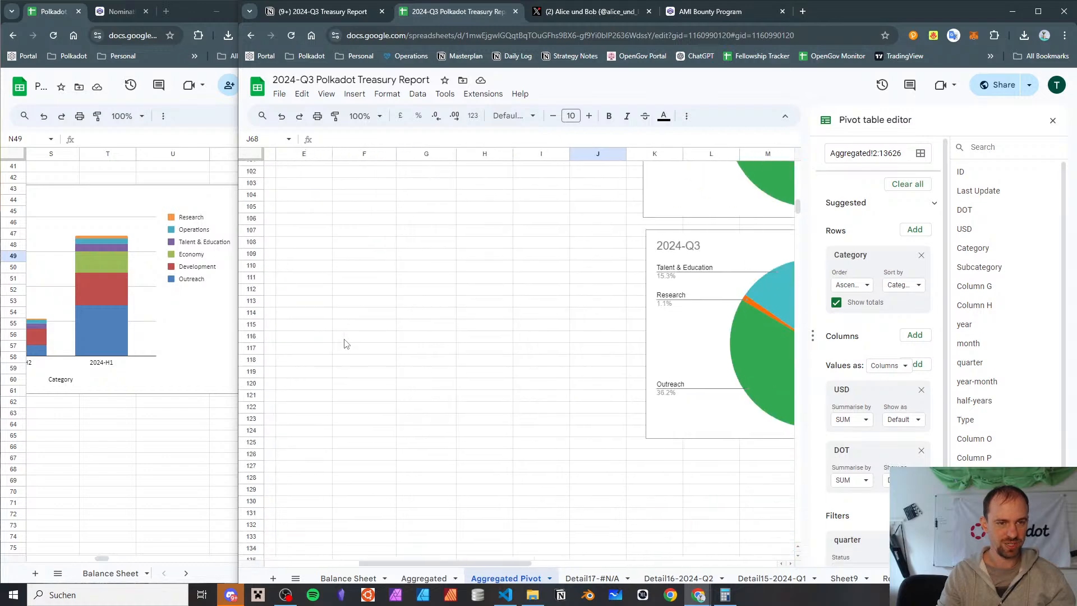
pyautogui.scroll(6, 346, 344)
pyautogui.scroll(-6, 346, 344)
pyautogui.hscroll(5, 346, 344)
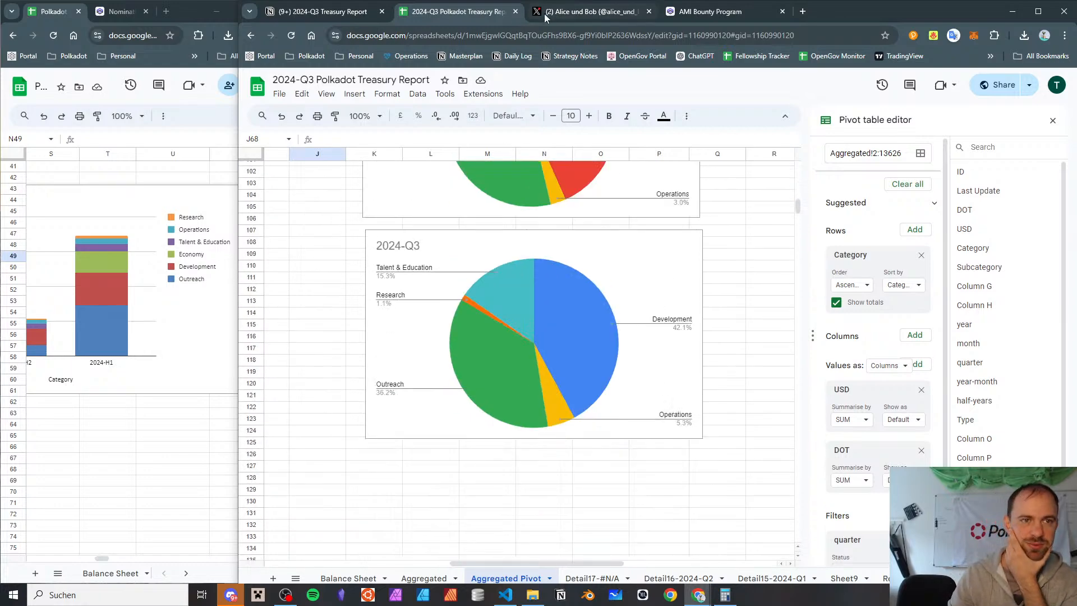
# Switch to the Polkadot Treasury Report 2024-H1 window, widened, and examine its half-year expense charts
pyautogui.click(59, 16)
pyautogui.moveTo(284, 84); pyautogui.dragTo(646, 128)
pyautogui.click(333, 402)
pyautogui.scroll(10, 444, 501)
pyautogui.hscroll(-2, 445, 500)
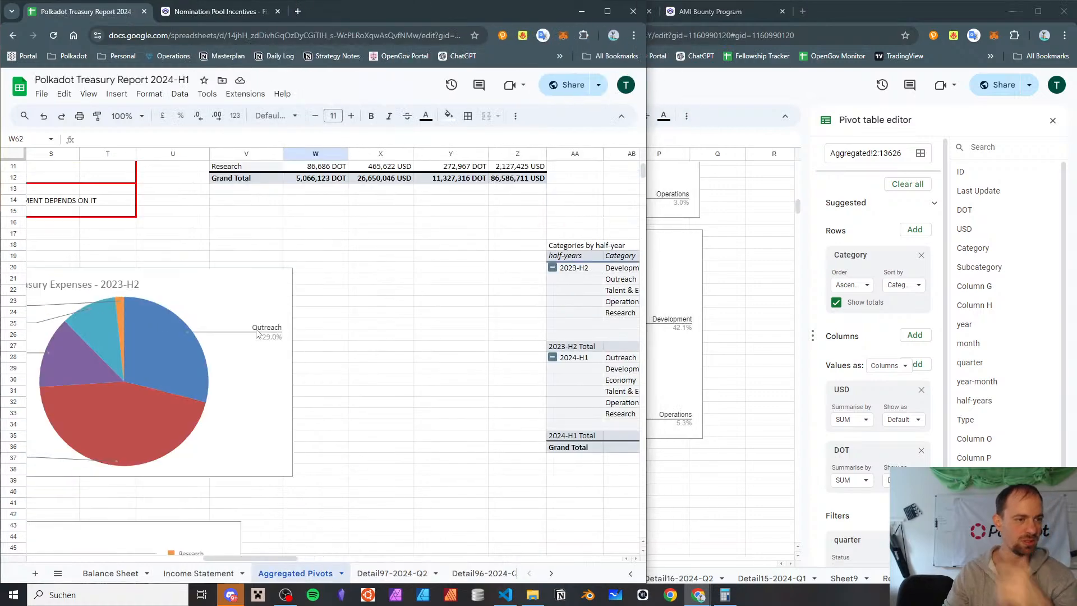
pyautogui.scroll(-5, 381, 337)
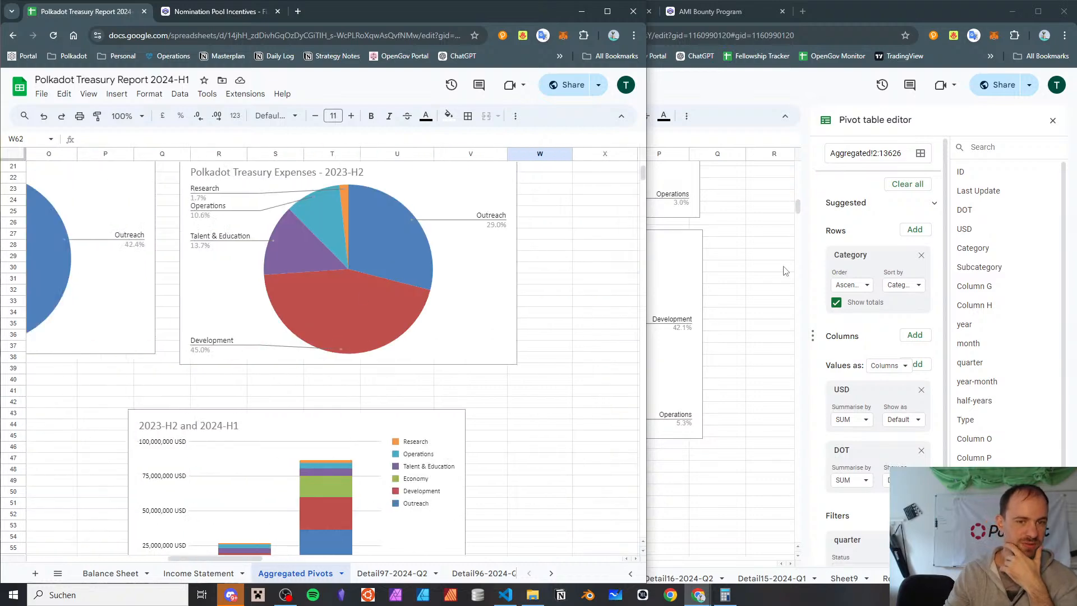
# Narrow the 2024-Q3 report window to sit beside the 2024-H1 report and close its pivot table editor
pyautogui.hotkey('alt', 'Tab')
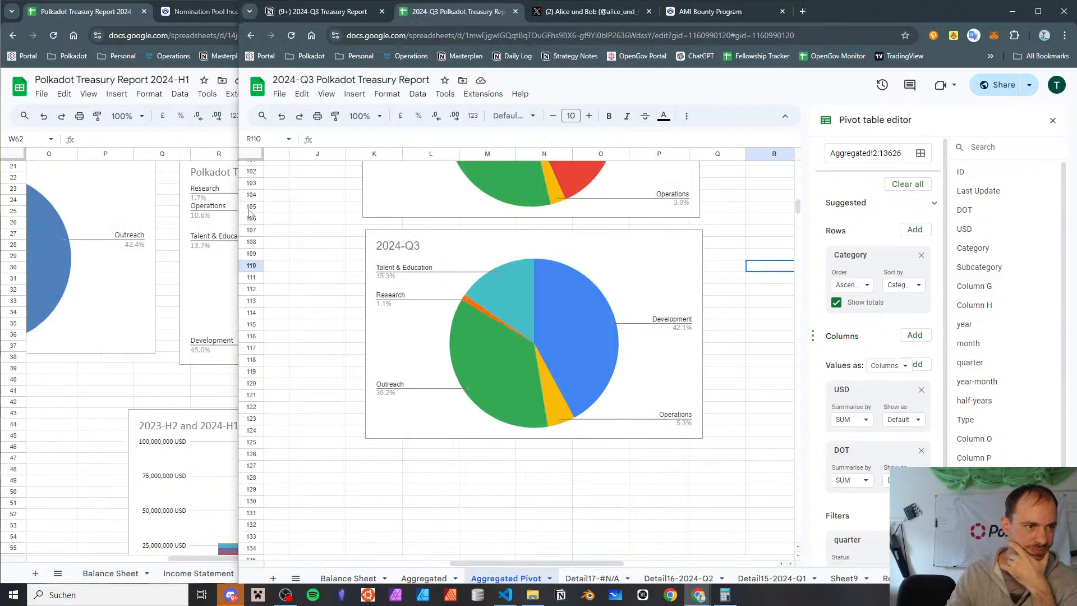
pyautogui.moveTo(239, 218); pyautogui.dragTo(487, 234)
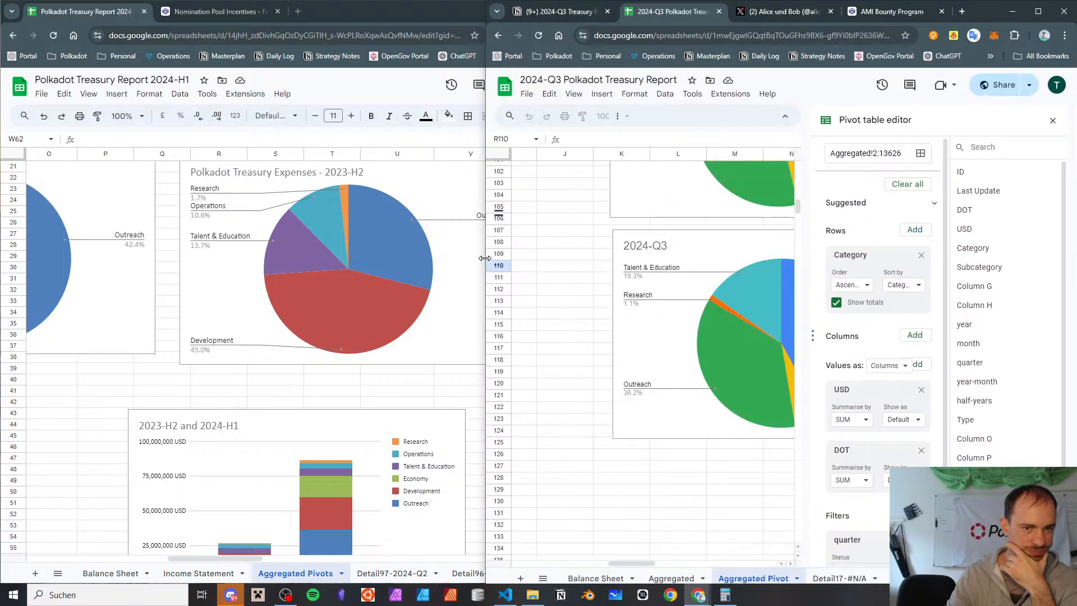
pyautogui.click(1052, 121)
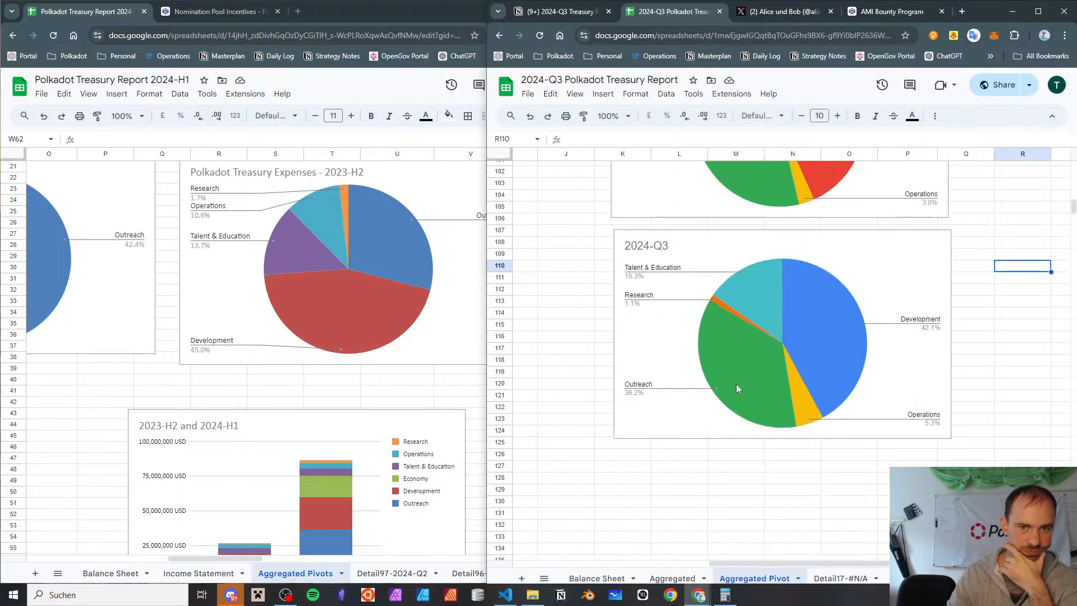
# Sort the Gov2 All Time Categories pivot table's rows in descending order, trying SUM of USD before switching to SUM of DOT
pyautogui.scroll(5, 740, 381)
pyautogui.scroll(3, 342, 292)
pyautogui.scroll(-2, 339, 311)
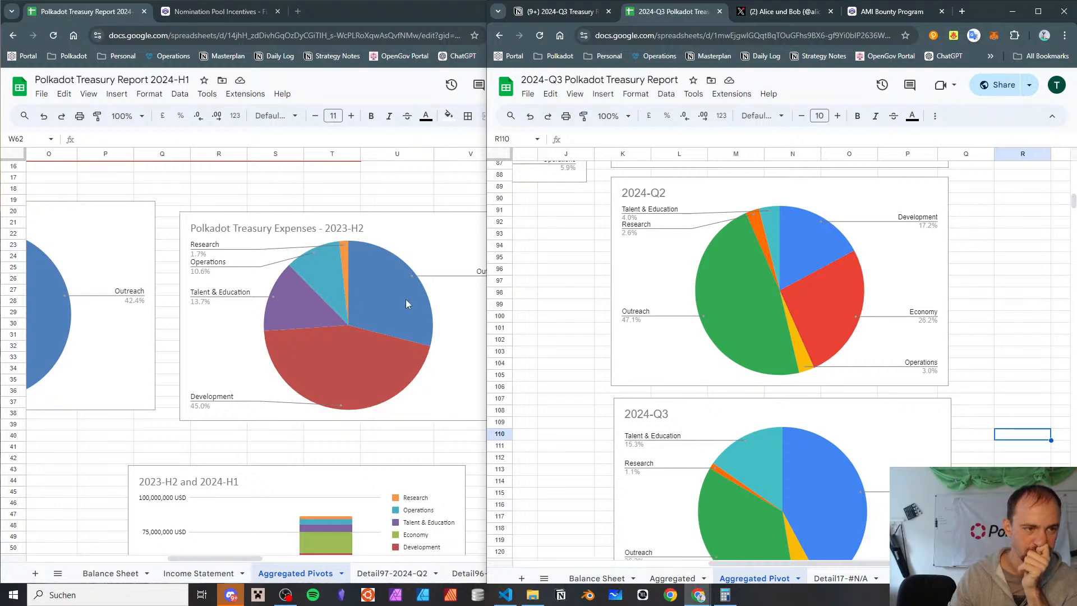
pyautogui.scroll(5, 405, 303)
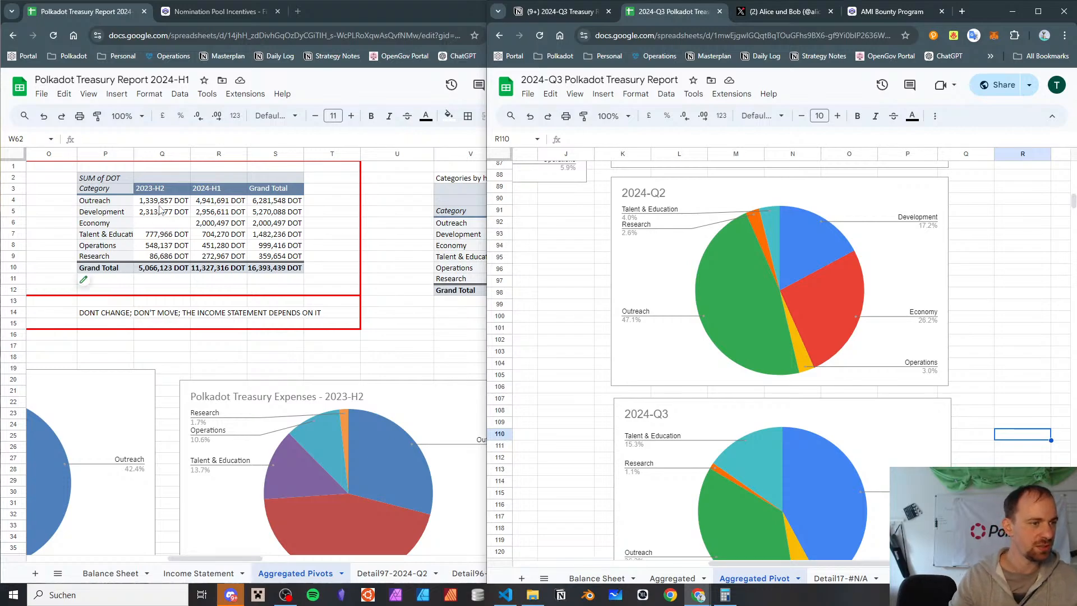
pyautogui.scroll(20, 627, 247)
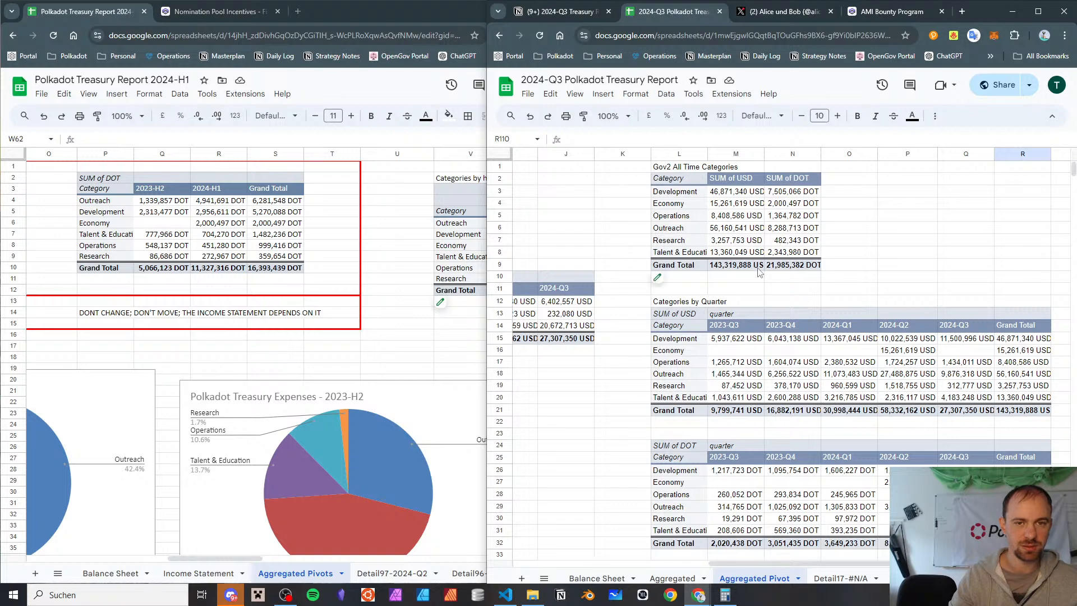
pyautogui.click(758, 267)
pyautogui.click(684, 176)
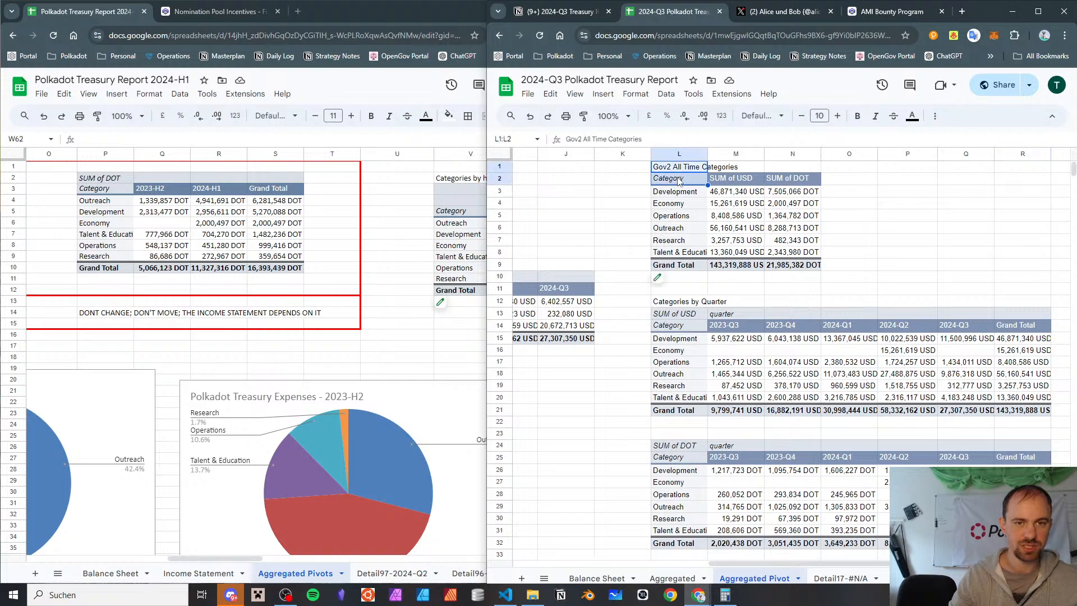
pyautogui.click(673, 280)
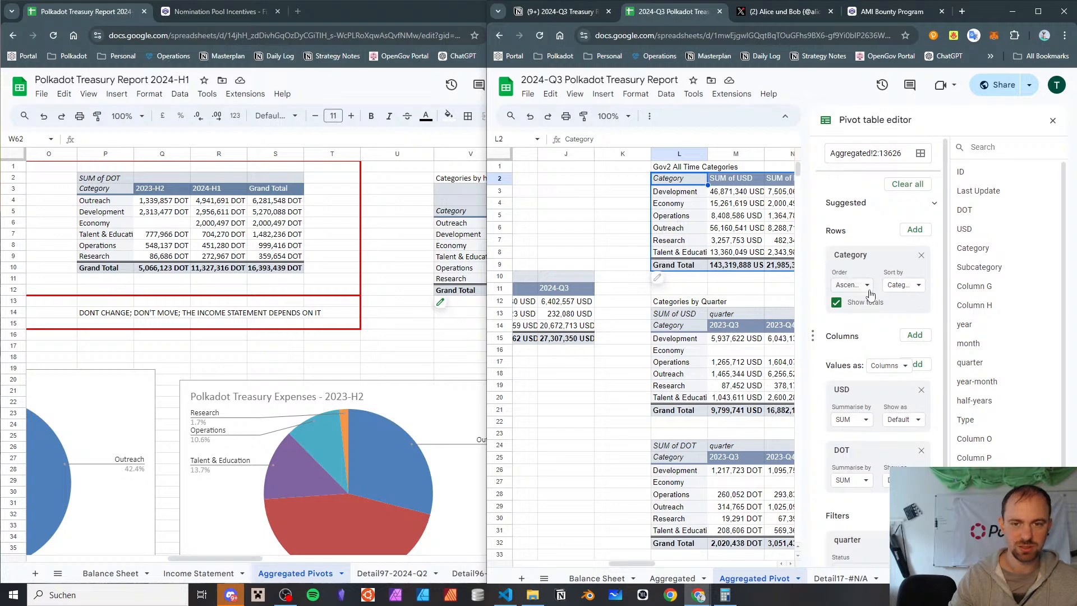
pyautogui.click(912, 287)
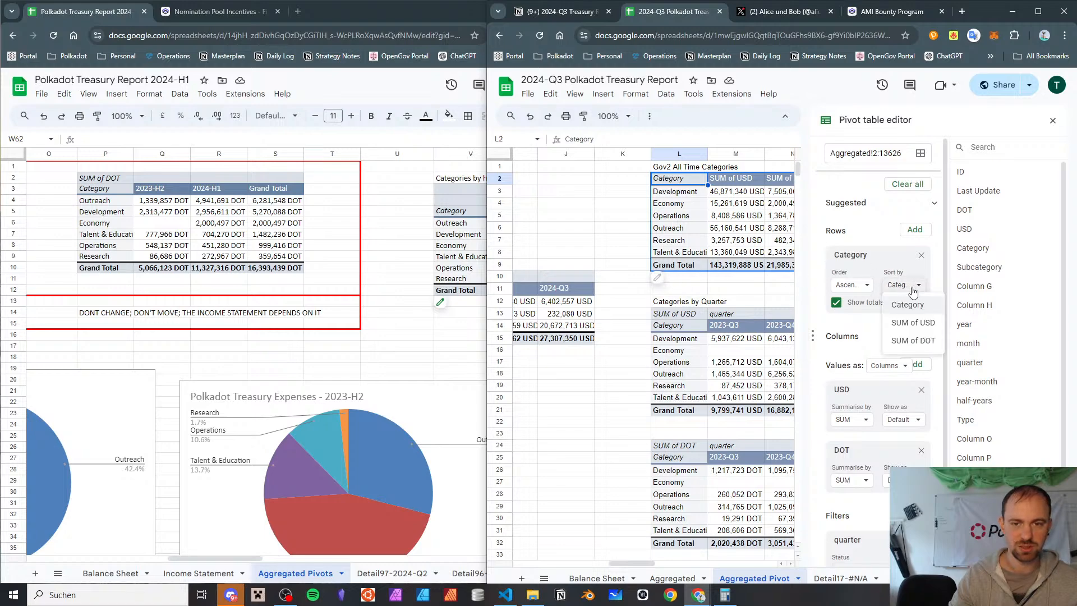
pyautogui.click(912, 322)
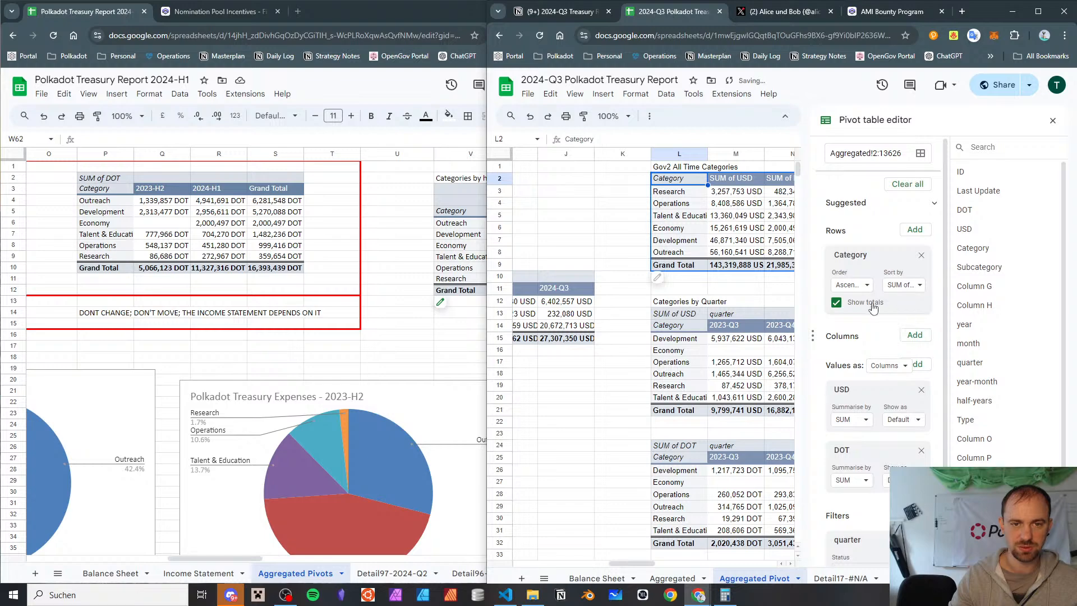
pyautogui.click(864, 285)
pyautogui.click(860, 322)
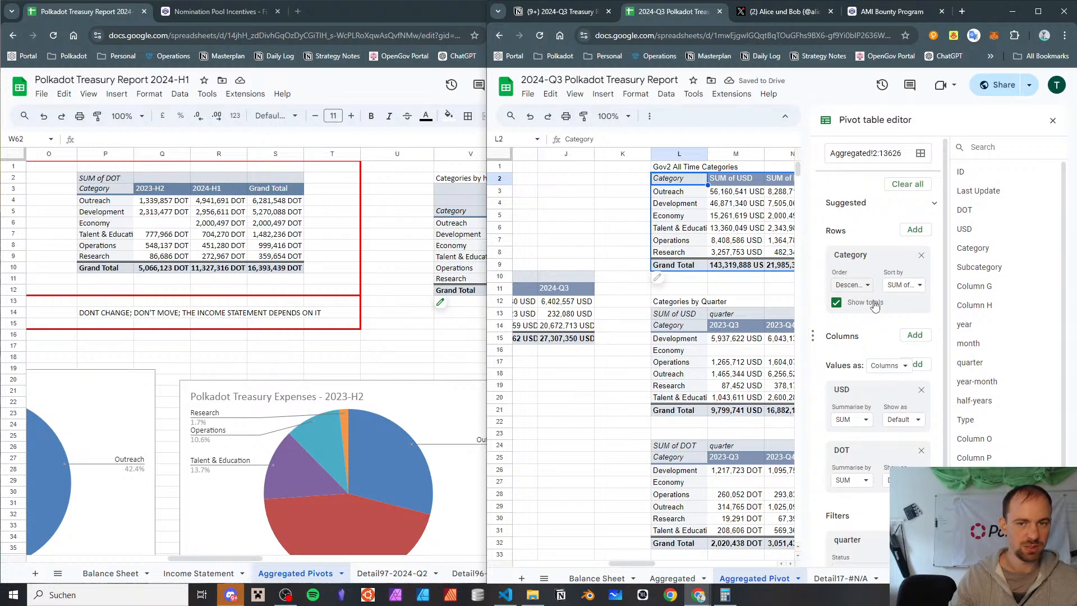
pyautogui.click(903, 285)
pyautogui.click(912, 340)
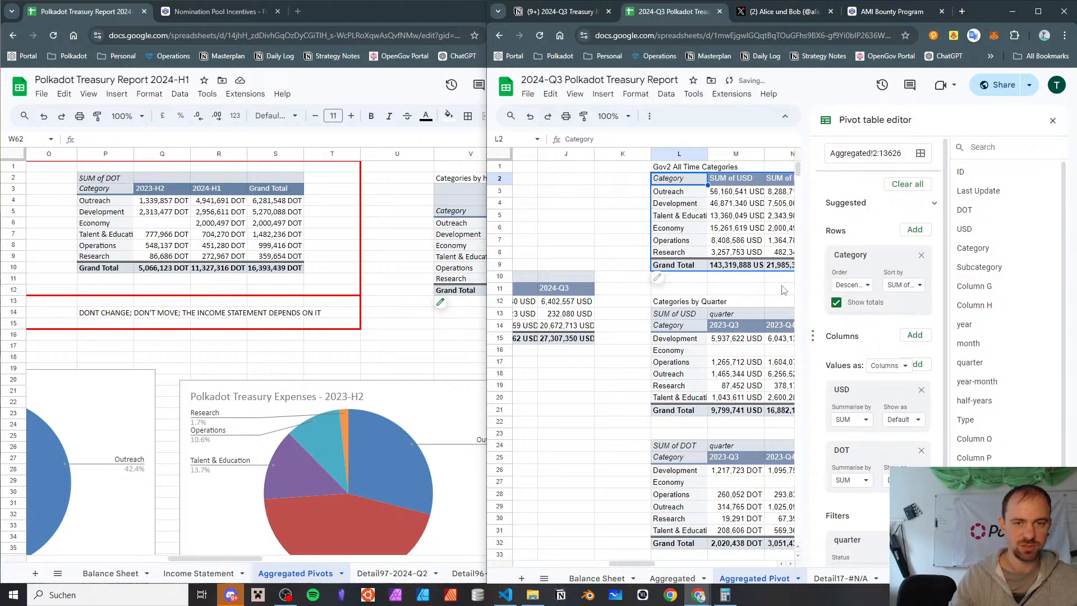
# Compare the Gov2 All Time pie chart's category order, shares and colours with the 2023-H2 and 2024-H1 pie charts in the other report
pyautogui.hscroll(1, 647, 275)
pyautogui.hscroll(-3, 647, 275)
pyautogui.scroll(-12, 647, 275)
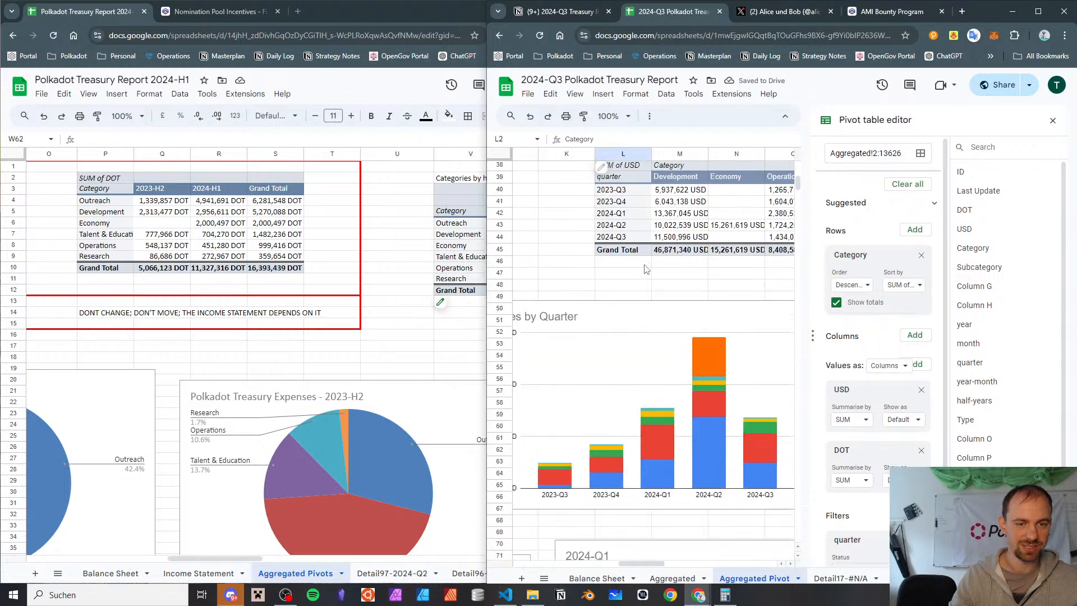
pyautogui.hscroll(8, 645, 267)
pyautogui.scroll(-6, 645, 262)
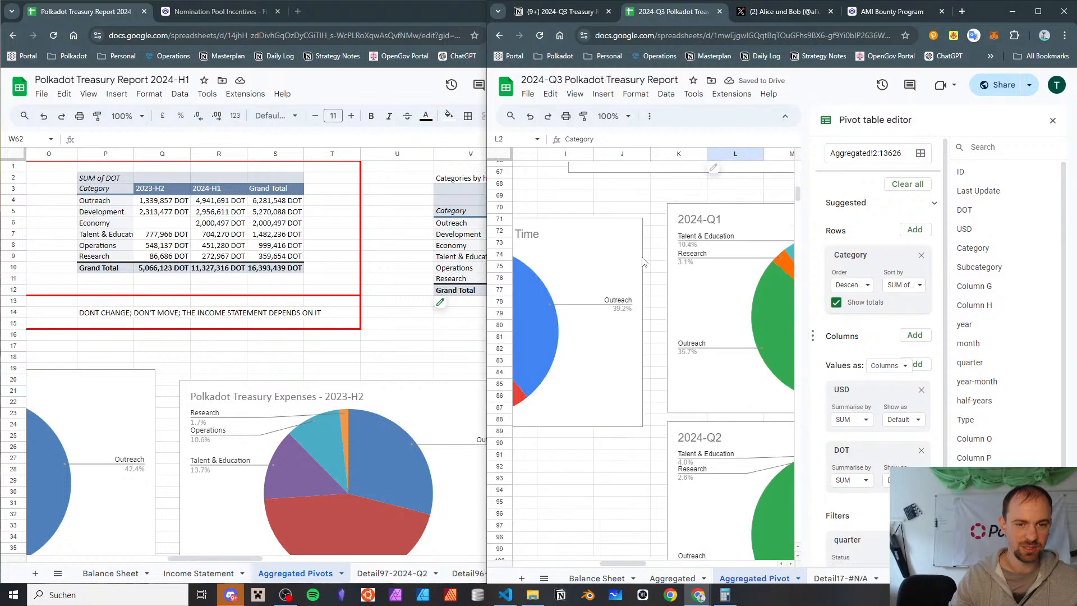
pyautogui.hscroll(-5, 644, 262)
pyautogui.hscroll(2, 644, 262)
pyautogui.hscroll(-1, 645, 262)
pyautogui.hscroll(4, 642, 260)
pyautogui.hscroll(-4, 642, 259)
pyautogui.hscroll(2, 643, 261)
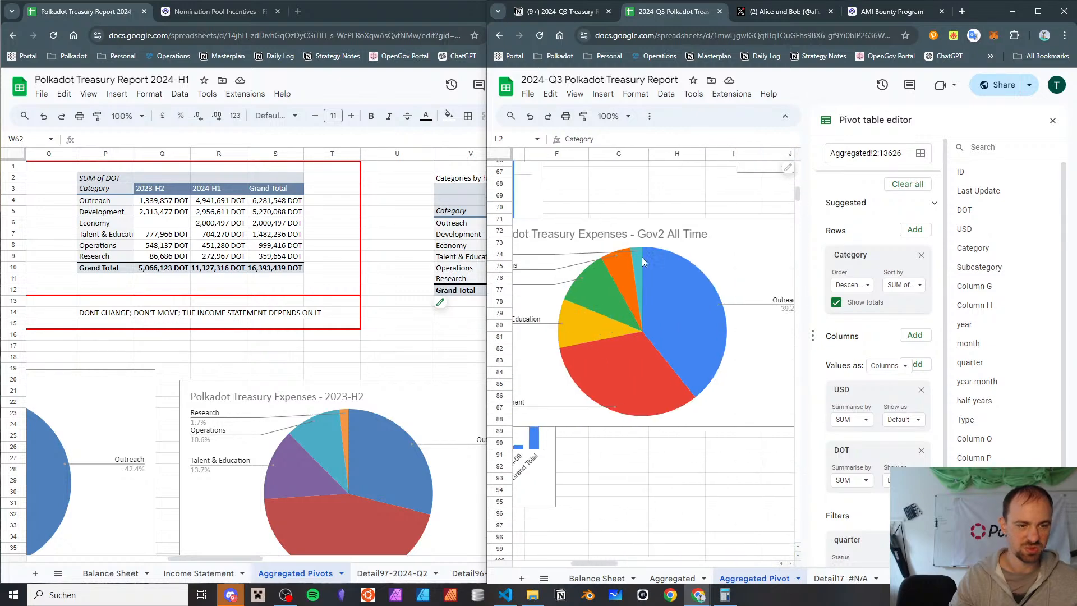
pyautogui.scroll(-3, 321, 294)
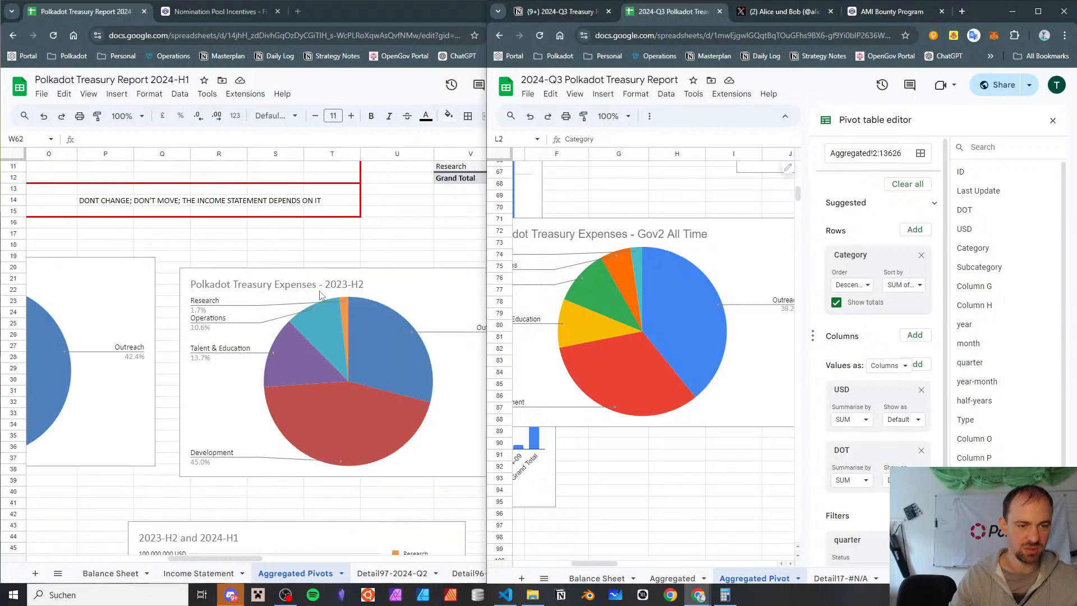
pyautogui.hscroll(2, 315, 317)
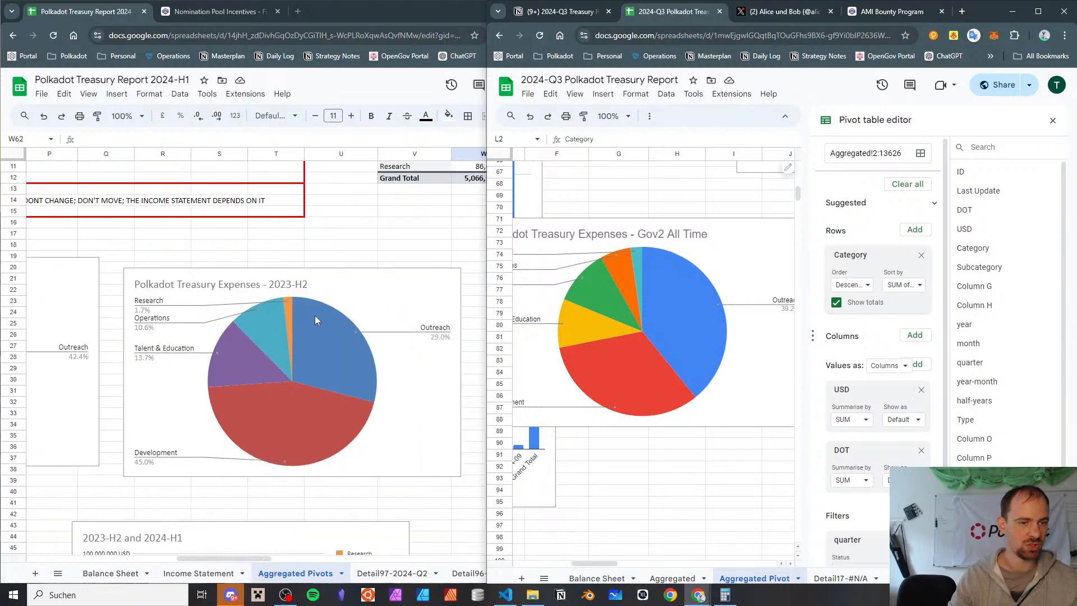
pyautogui.hscroll(-8, 314, 317)
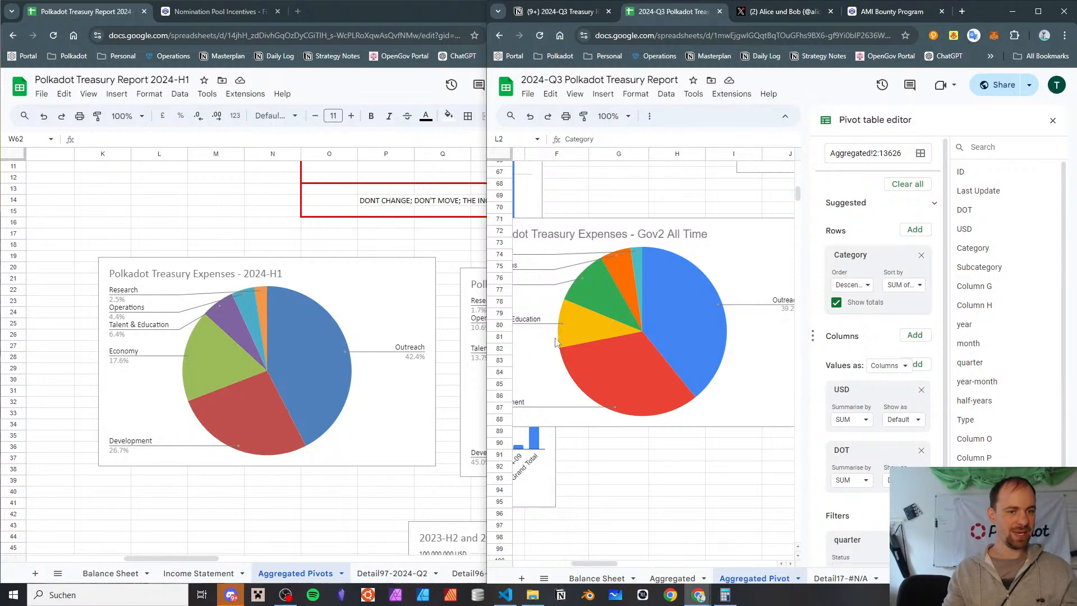
pyautogui.hscroll(-2, 585, 352)
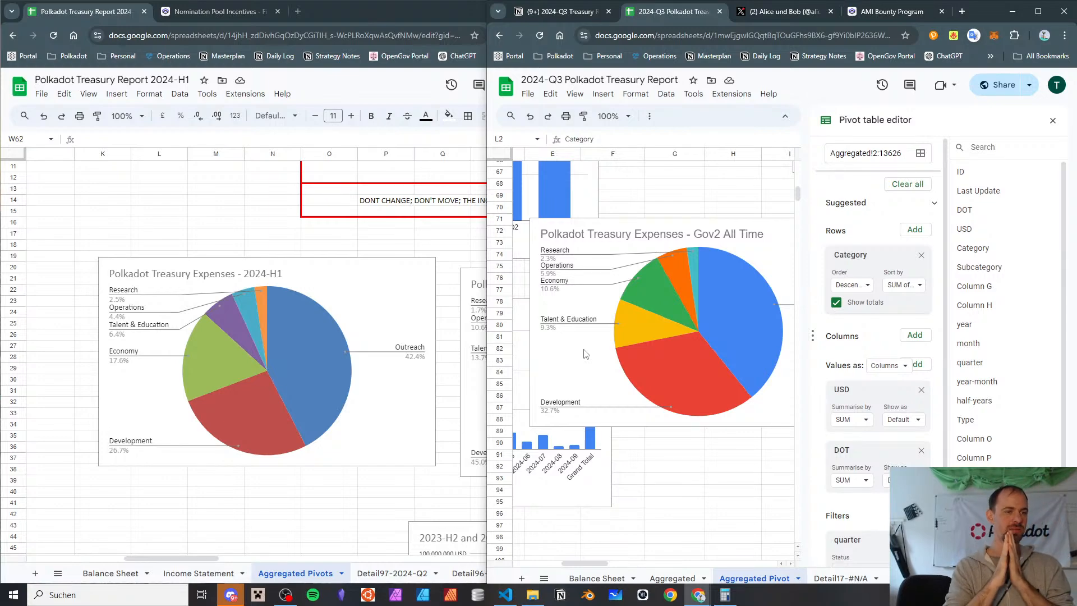
pyautogui.click(217, 349)
pyautogui.click(777, 225)
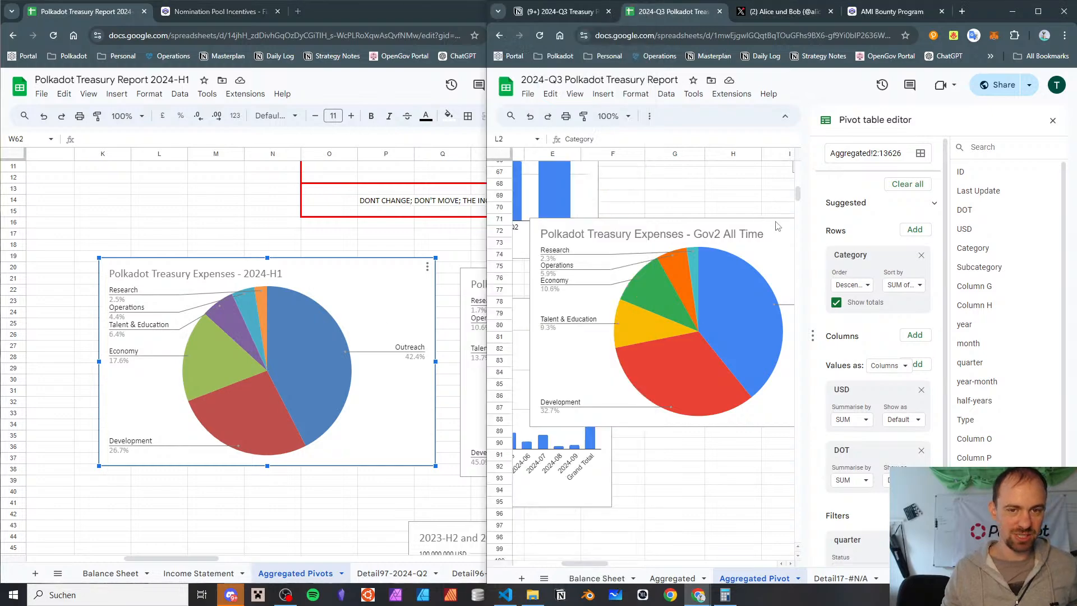
pyautogui.moveTo(658, 303)
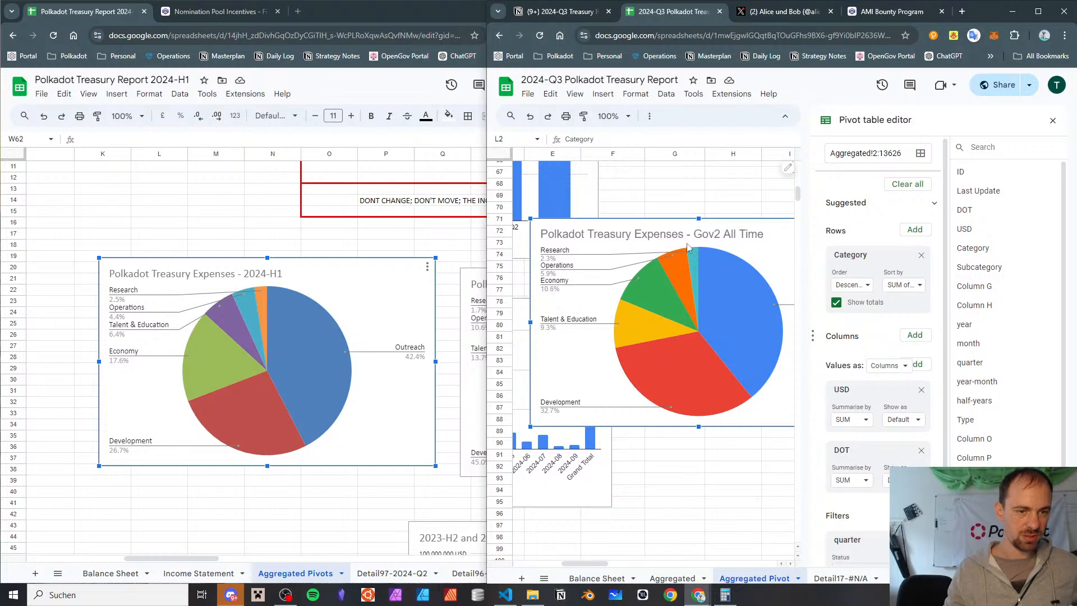
pyautogui.moveTo(656, 330)
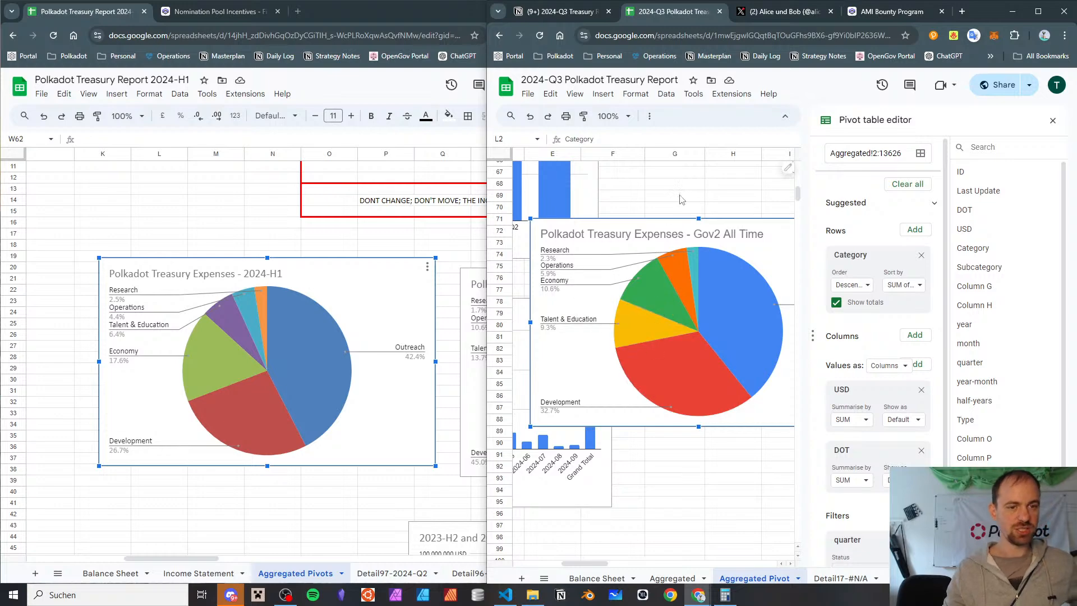
pyautogui.moveTo(627, 395)
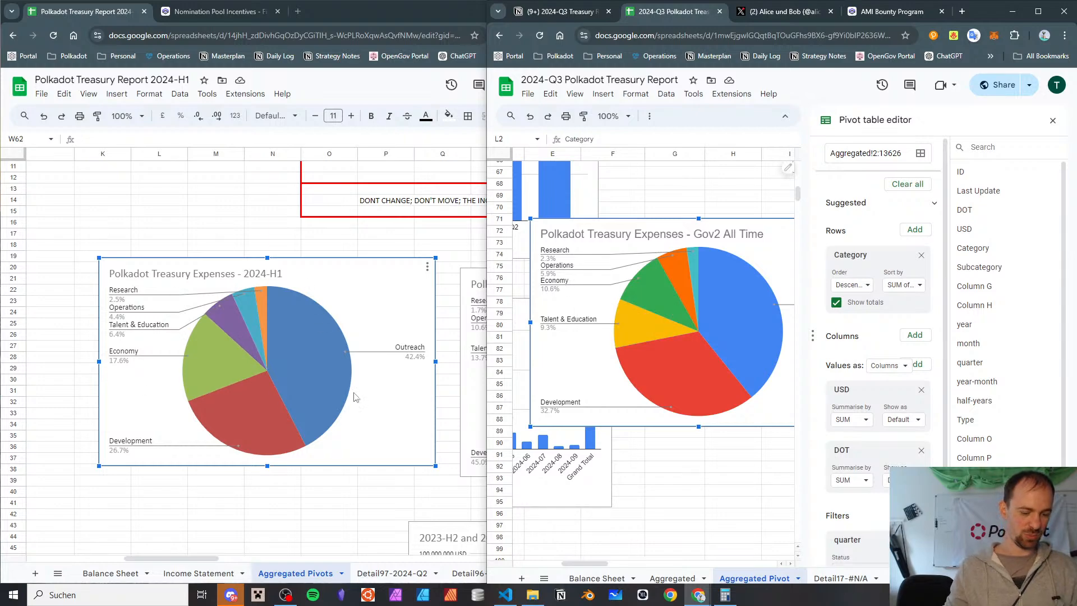
# Examine the 2024-Q1, 2024-Q2 and 2024-Q3 pie charts and the stacked quarterly chart beside the 2023-H2 pie chart
pyautogui.hscroll(5, 355, 397)
pyautogui.hscroll(-3, 353, 392)
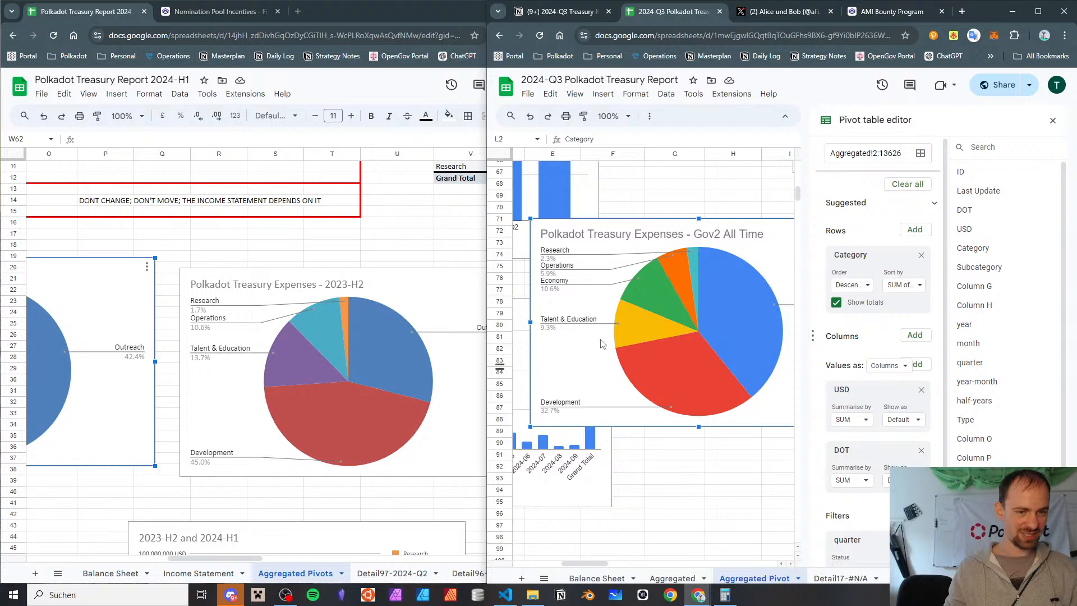
pyautogui.hscroll(5, 602, 344)
pyautogui.hscroll(-4, 601, 344)
pyautogui.hscroll(4, 601, 343)
pyautogui.hscroll(-4, 601, 343)
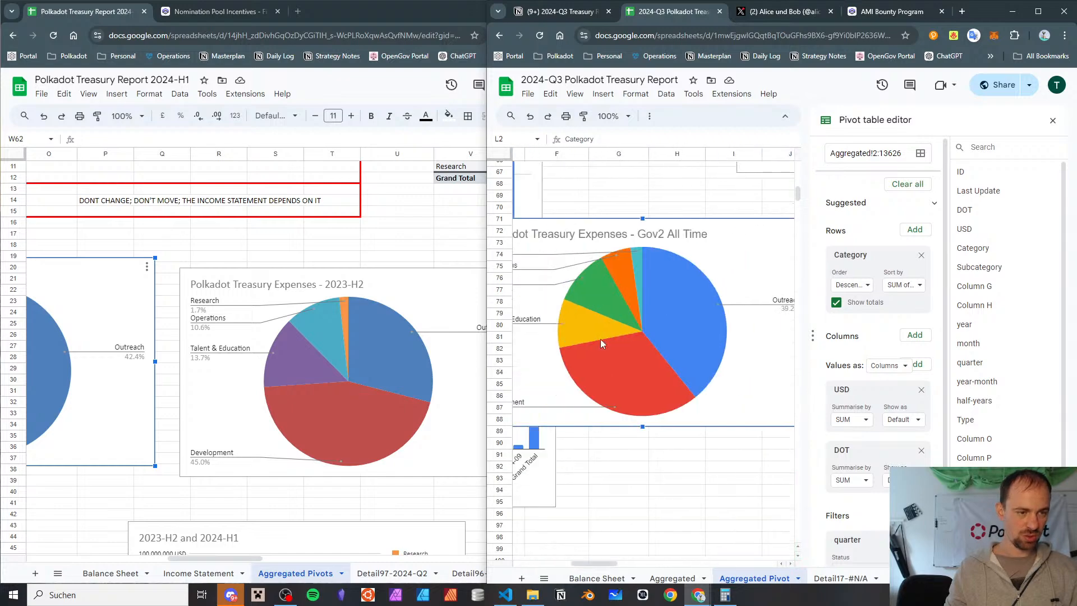
pyautogui.hscroll(5, 600, 339)
pyautogui.scroll(-3, 600, 338)
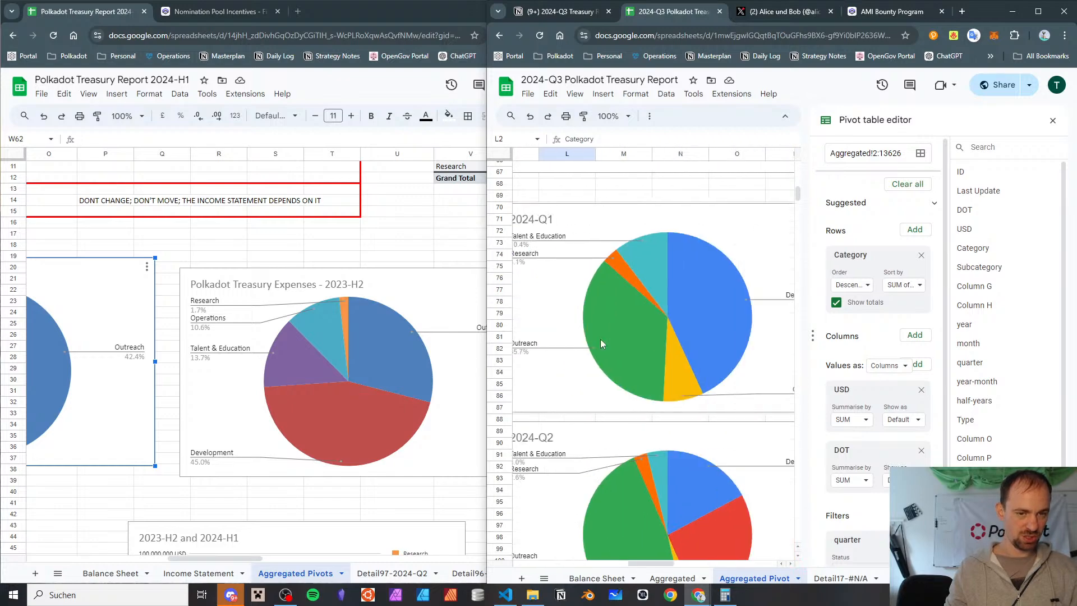
pyautogui.scroll(-2, 600, 343)
pyautogui.scroll(5, 600, 343)
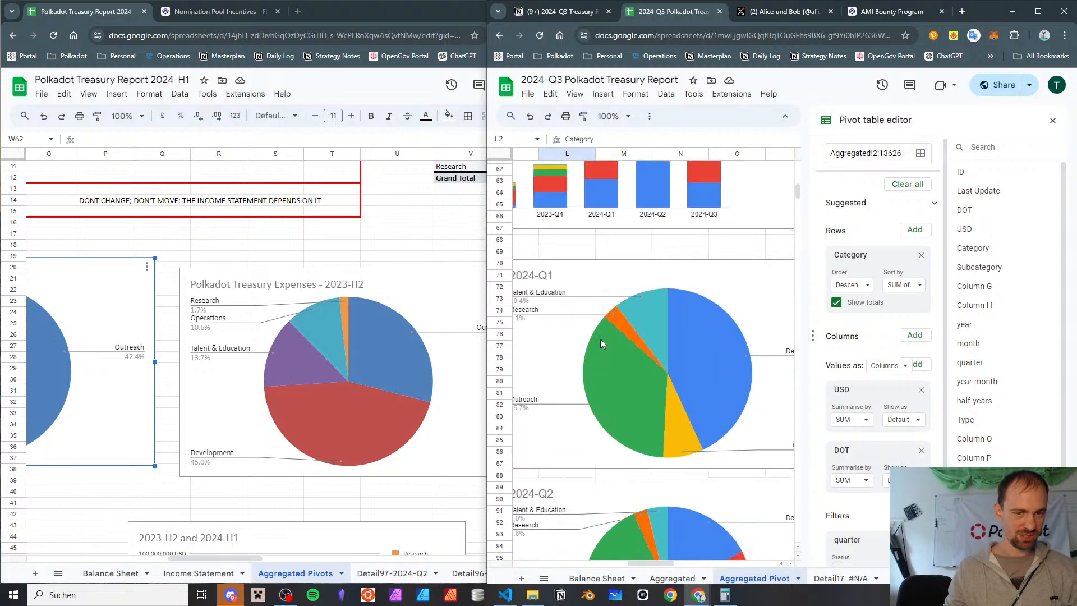
pyautogui.hscroll(2, 600, 343)
pyautogui.hscroll(-3, 600, 339)
pyautogui.scroll(-8, 599, 339)
pyautogui.scroll(4, 601, 341)
pyautogui.scroll(1, 601, 341)
pyautogui.hscroll(1, 681, 367)
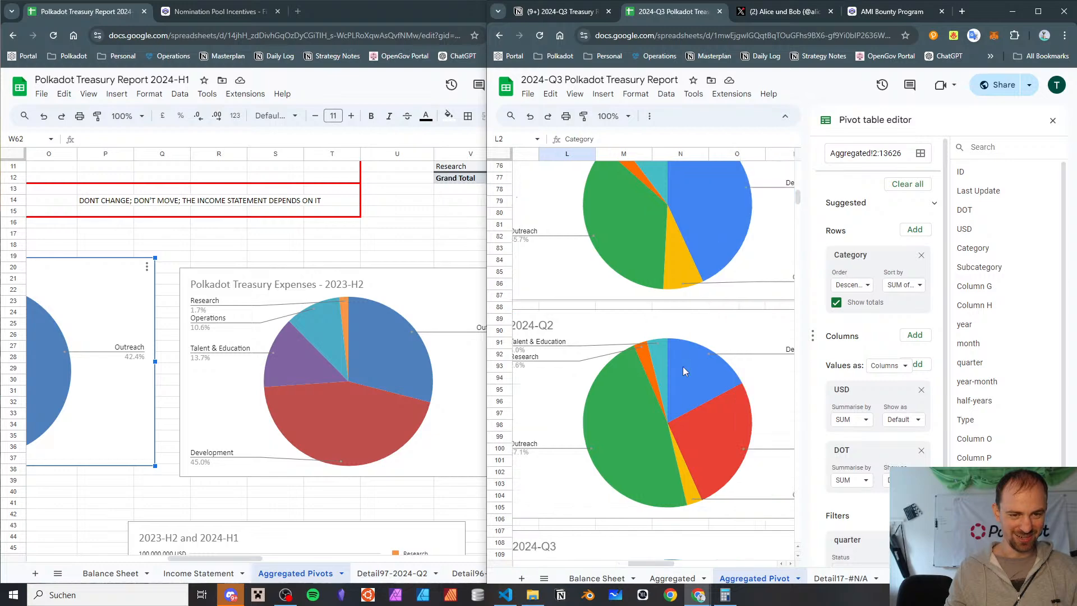
pyautogui.scroll(3, 682, 365)
pyautogui.scroll(-3, 682, 366)
pyautogui.scroll(-3, 683, 370)
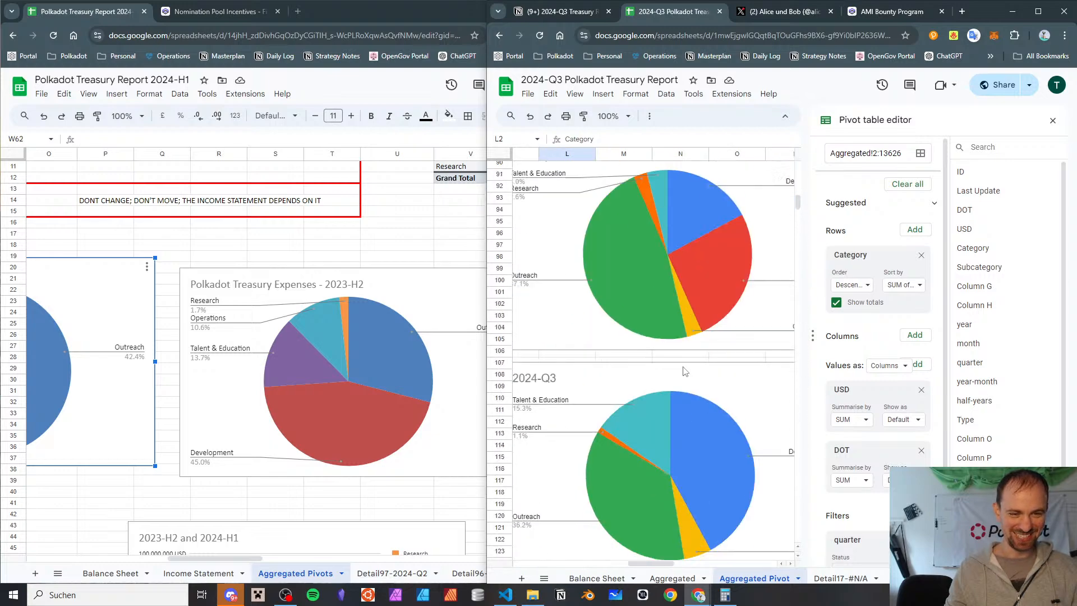
pyautogui.scroll(10, 683, 370)
pyautogui.hscroll(-1, 683, 369)
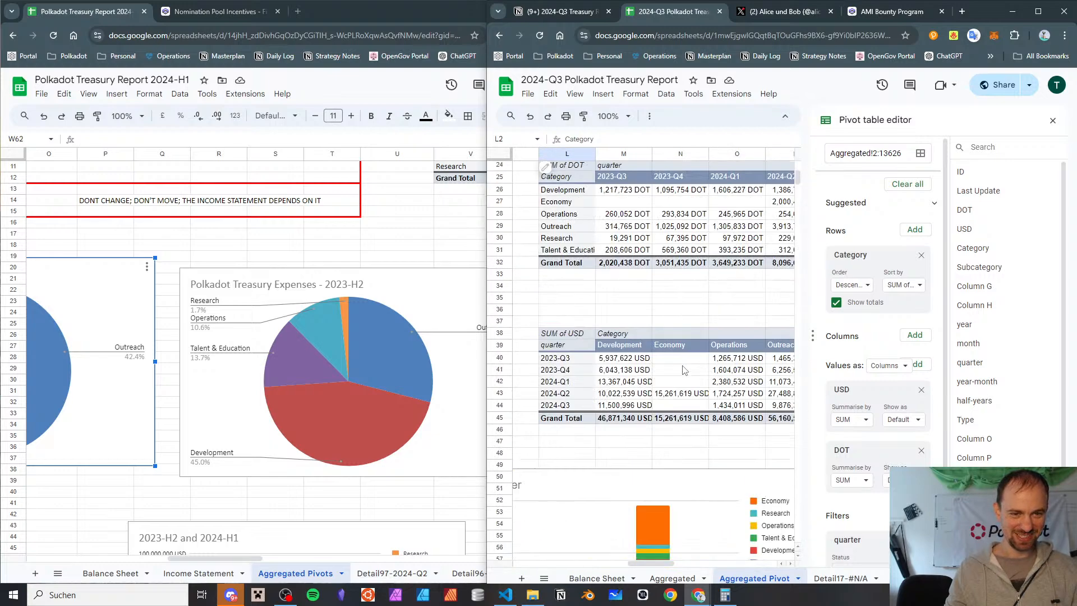
pyautogui.scroll(-4, 683, 369)
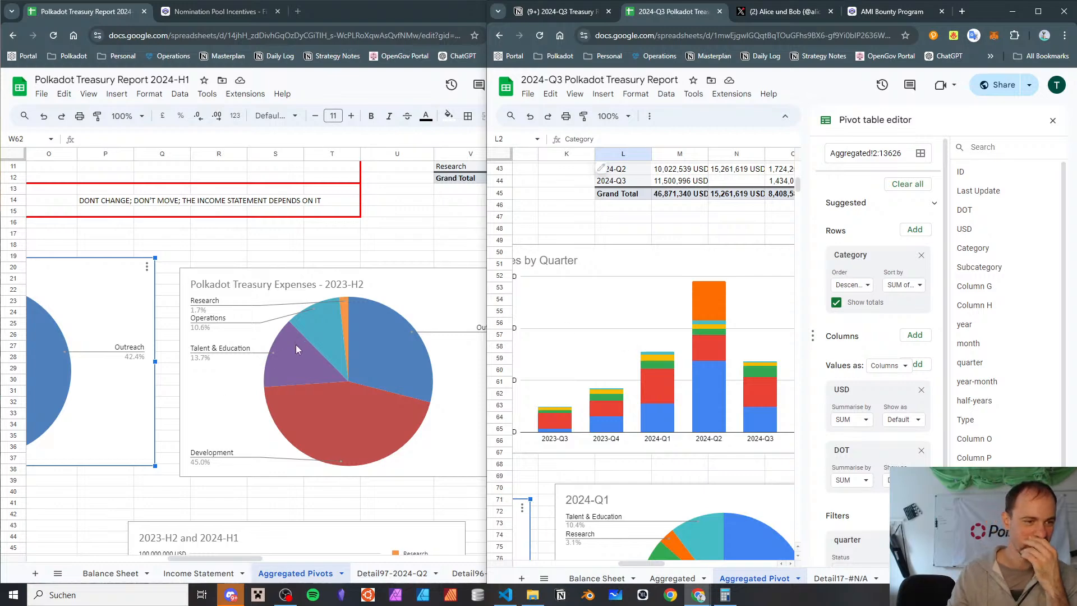
# Maximize the 2024-Q3 report window and move the 2024-H1 report window off this screen
pyautogui.press('capslock')
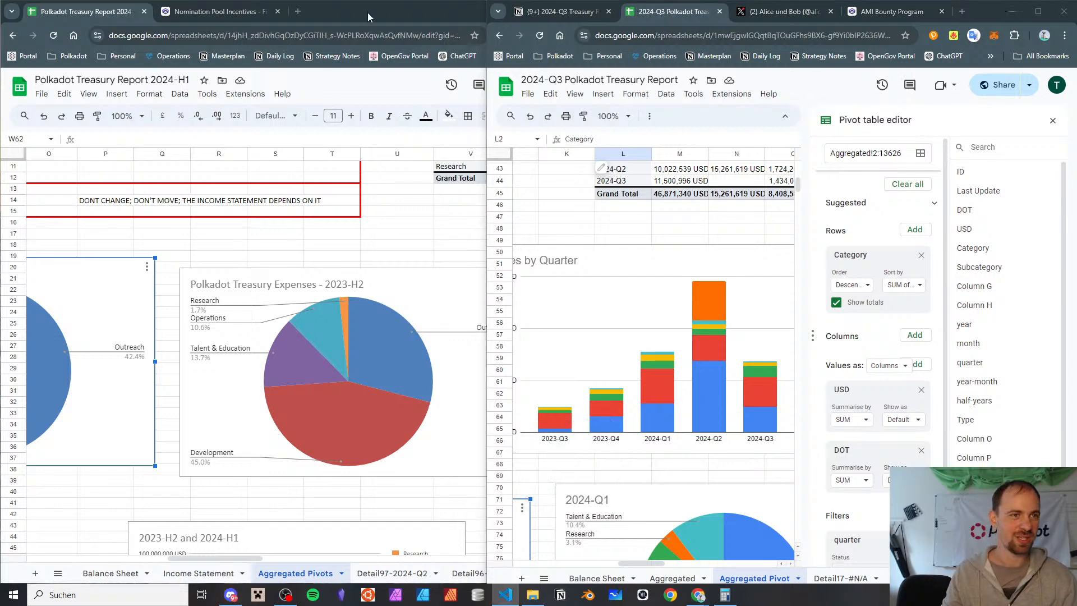
pyautogui.click(1038, 11)
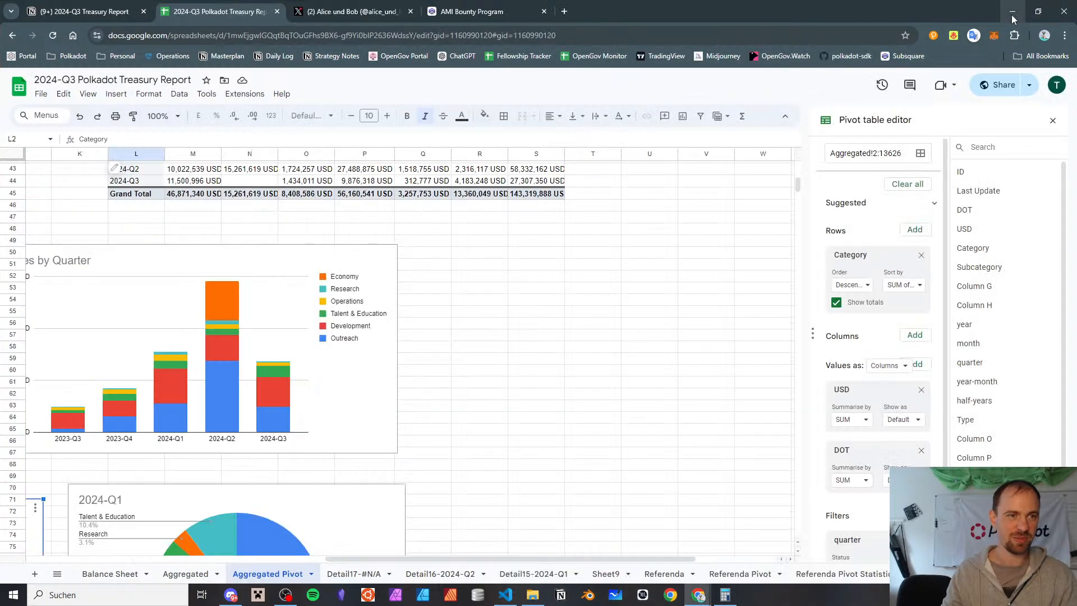
pyautogui.hotkey('alt', 'Tab')
pyautogui.hotkey('alt', 'Tab')
pyautogui.hotkey('alt', 'Tab')
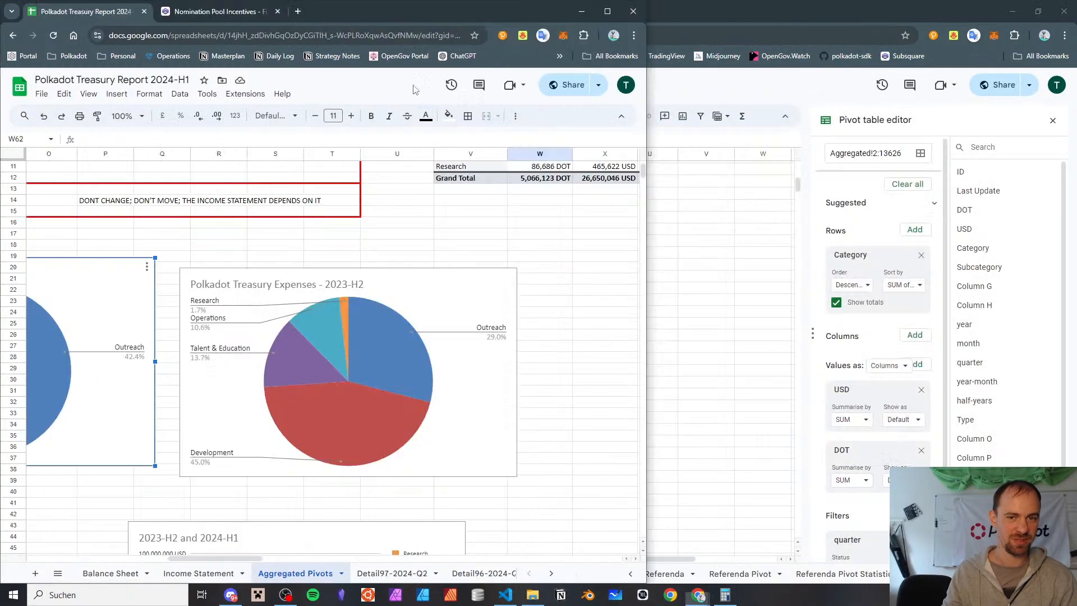
pyautogui.moveTo(475, 17); pyautogui.dragTo(1076, 121)
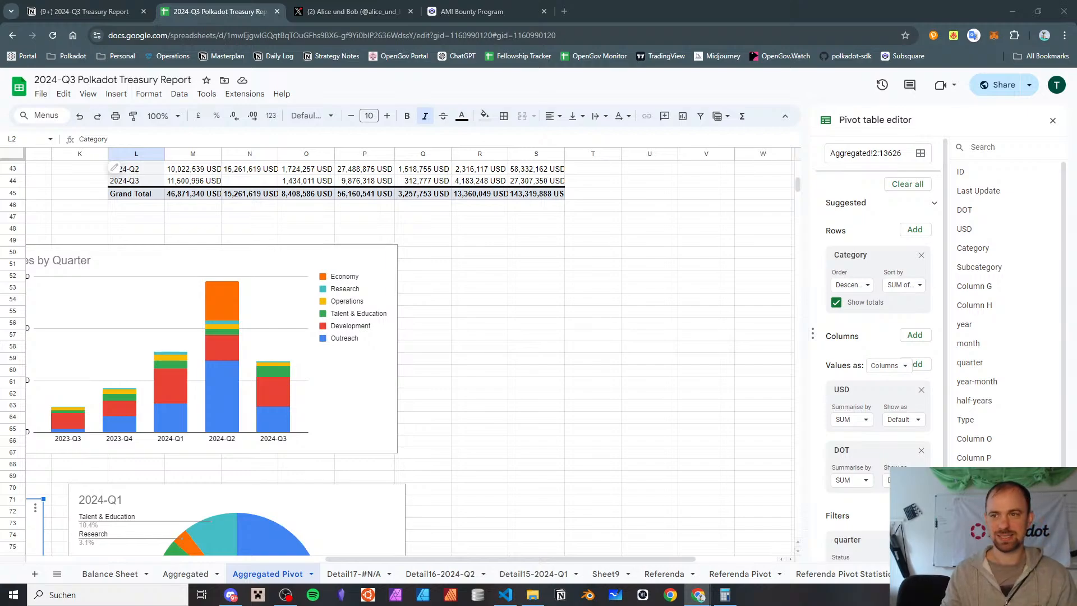
# Review the 2024-Q3 report's category pivot tables, expense charts, and the monthly and by-type spend tables
pyautogui.scroll(6, 619, 309)
pyautogui.scroll(3, 619, 309)
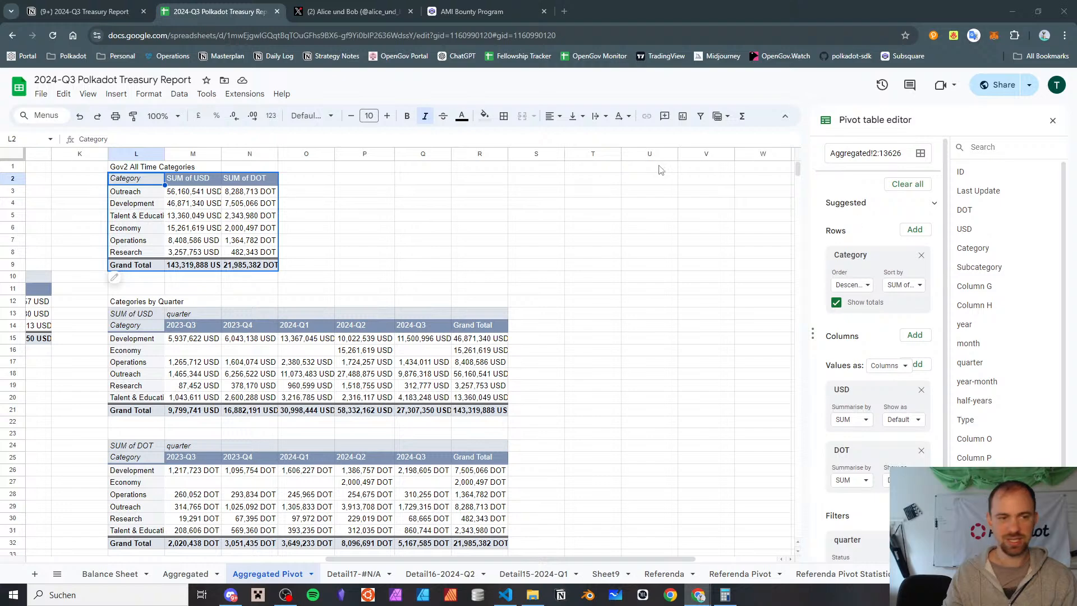
pyautogui.scroll(-7, 455, 326)
pyautogui.hscroll(-6, 455, 326)
pyautogui.scroll(-5, 456, 326)
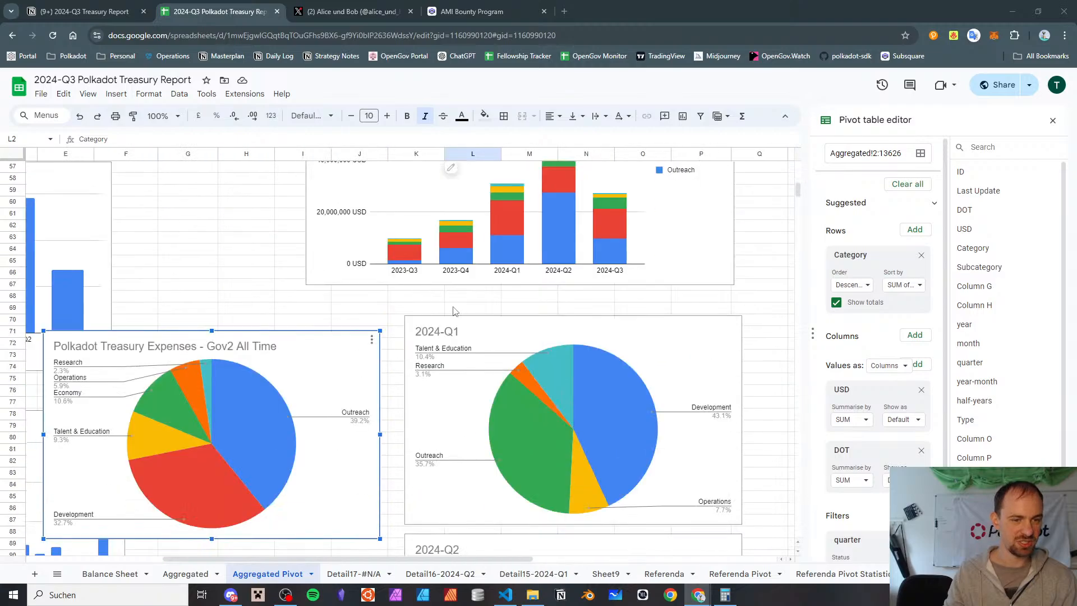
pyautogui.scroll(12, 455, 314)
pyautogui.scroll(-7, 454, 311)
pyautogui.hscroll(-6, 454, 311)
pyautogui.scroll(5, 454, 309)
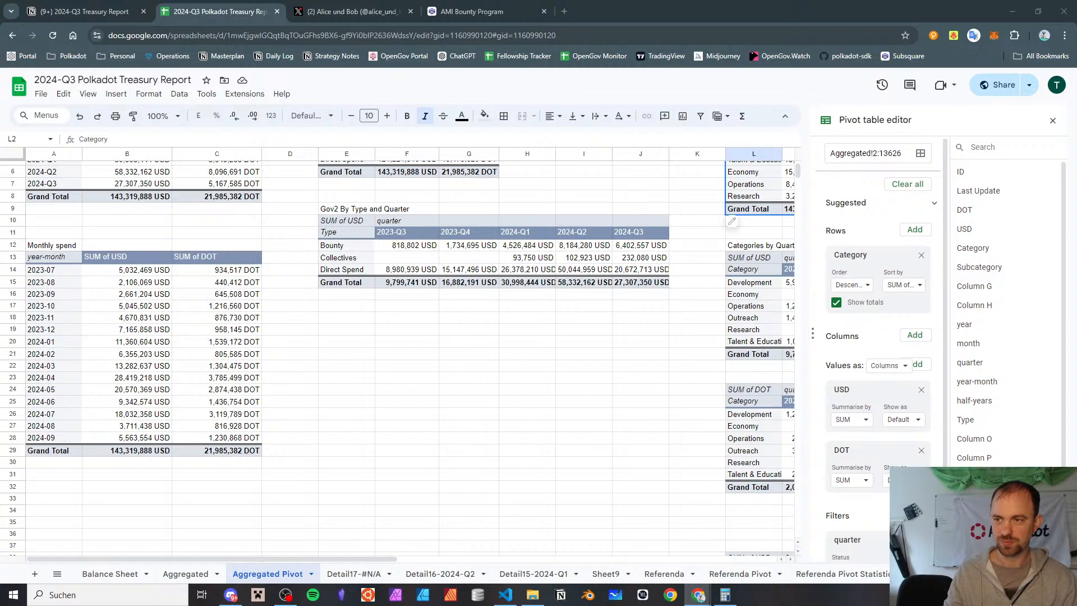
pyautogui.click(373, 389)
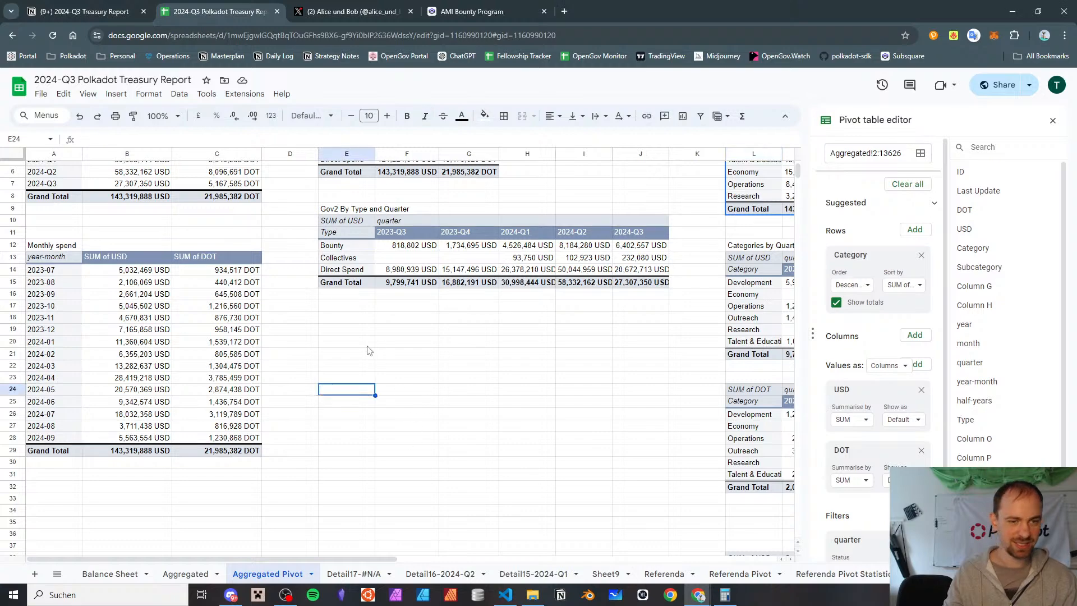
pyautogui.click(368, 343)
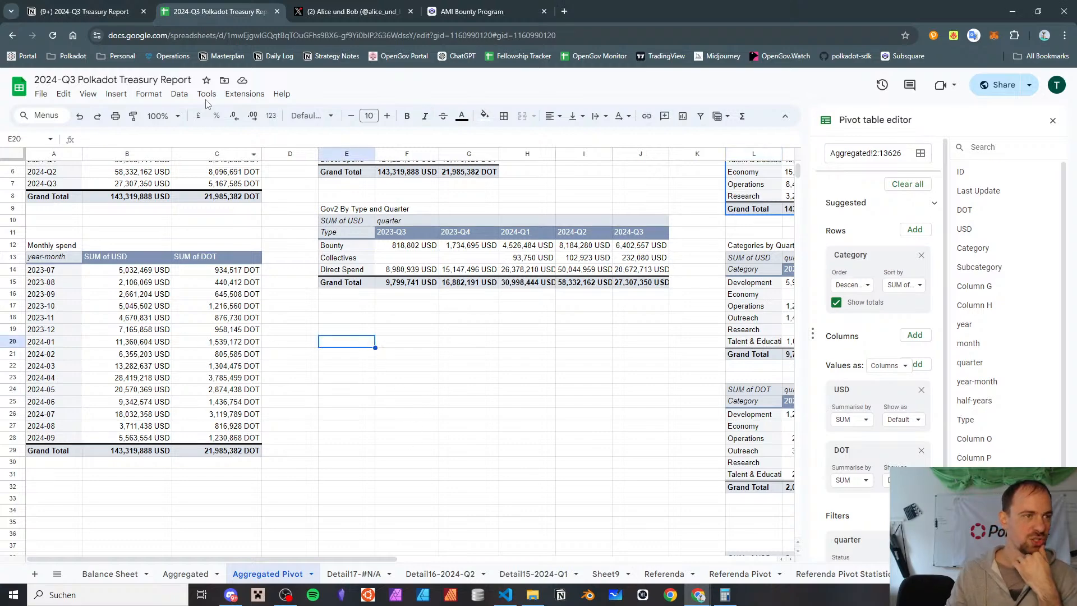
pyautogui.click(116, 94)
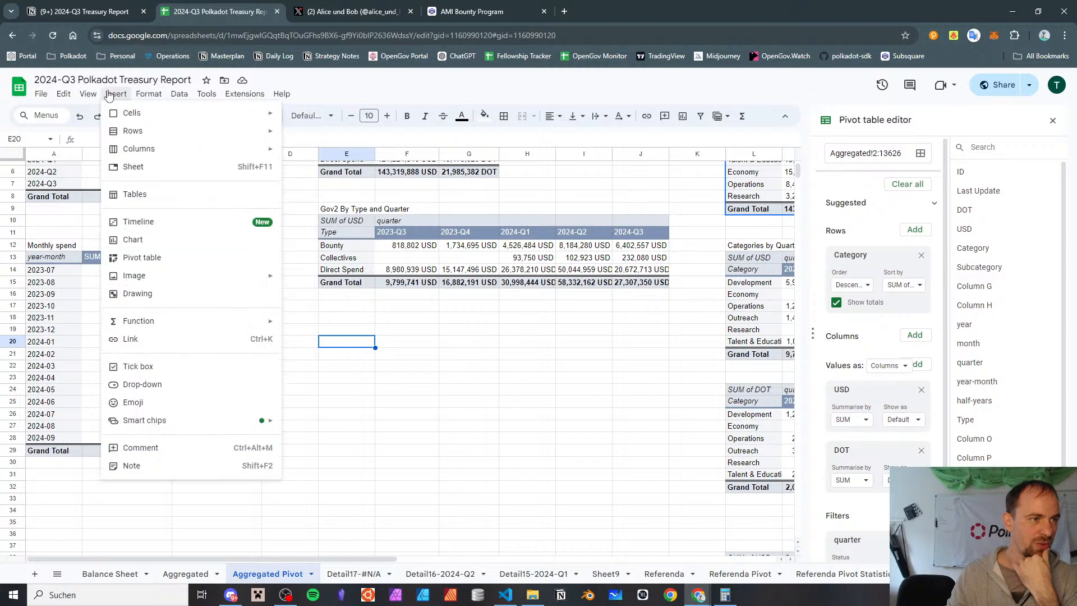
pyautogui.click(142, 258)
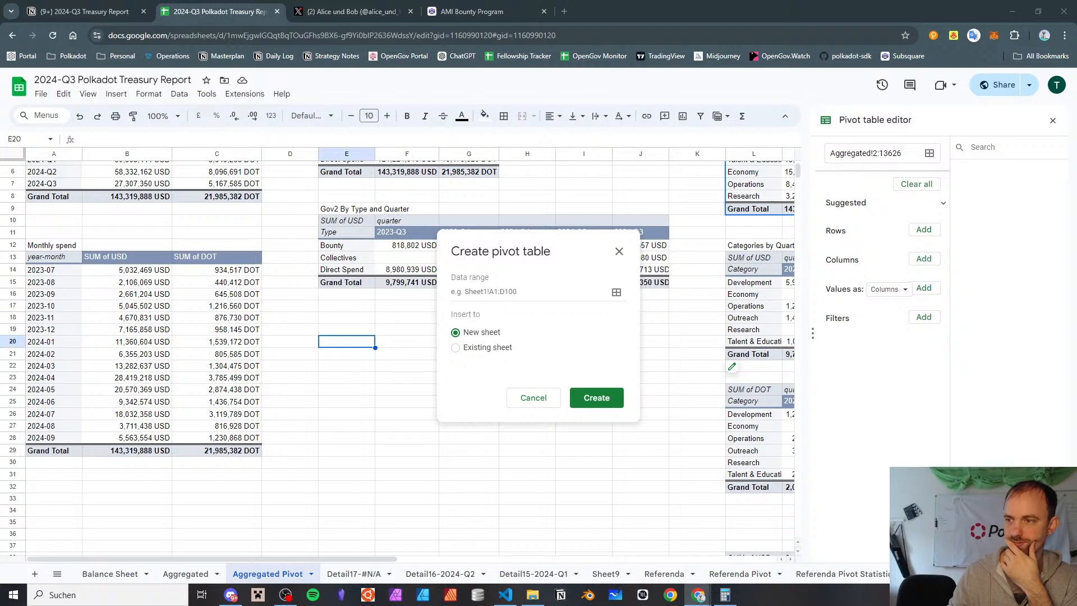
pyautogui.click(616, 294)
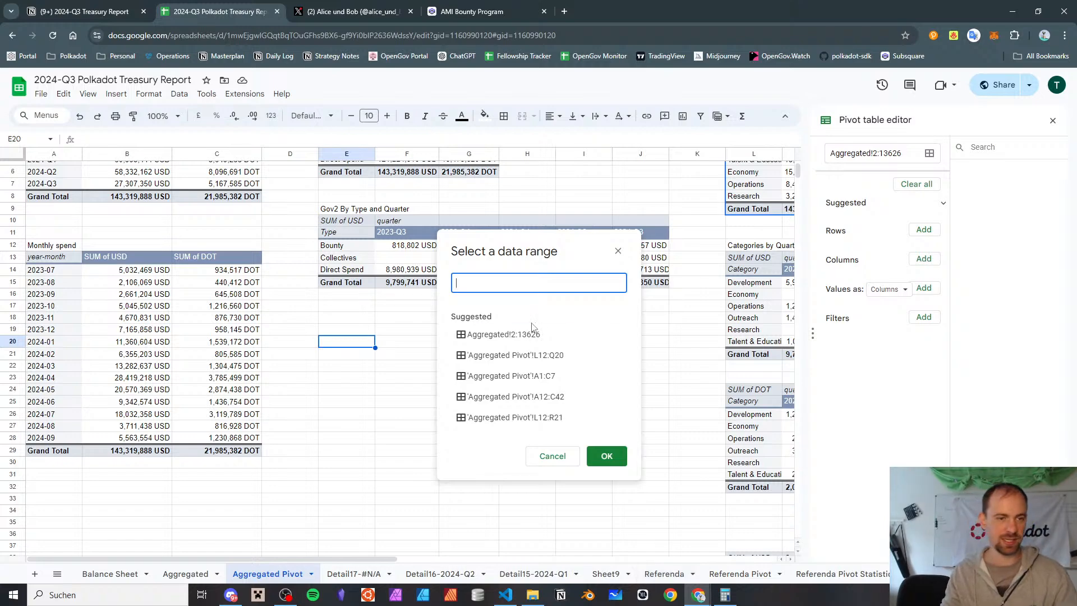
pyautogui.click(549, 458)
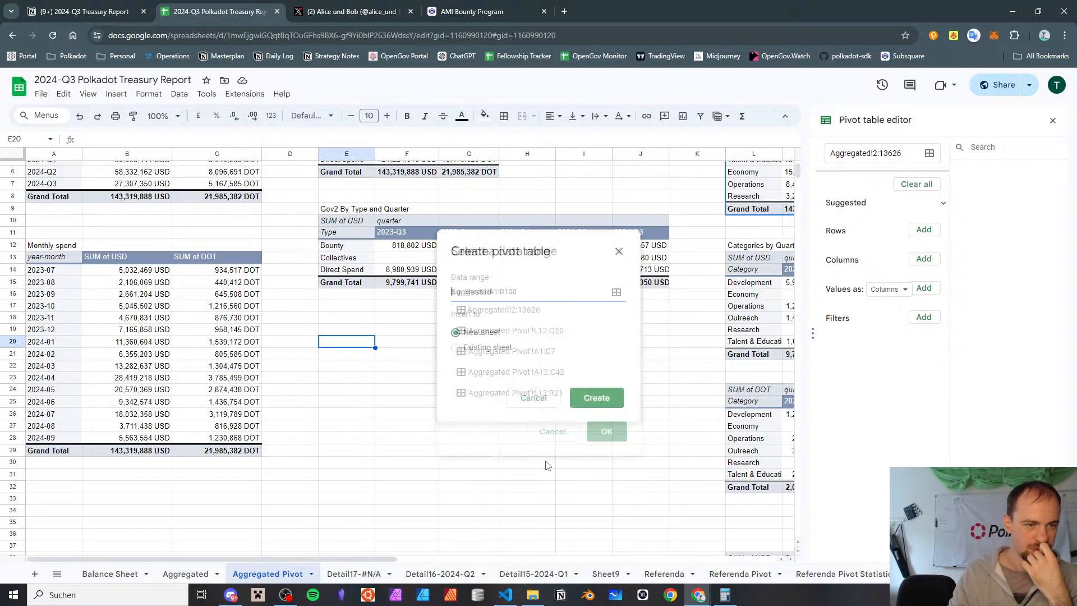
pyautogui.click(548, 400)
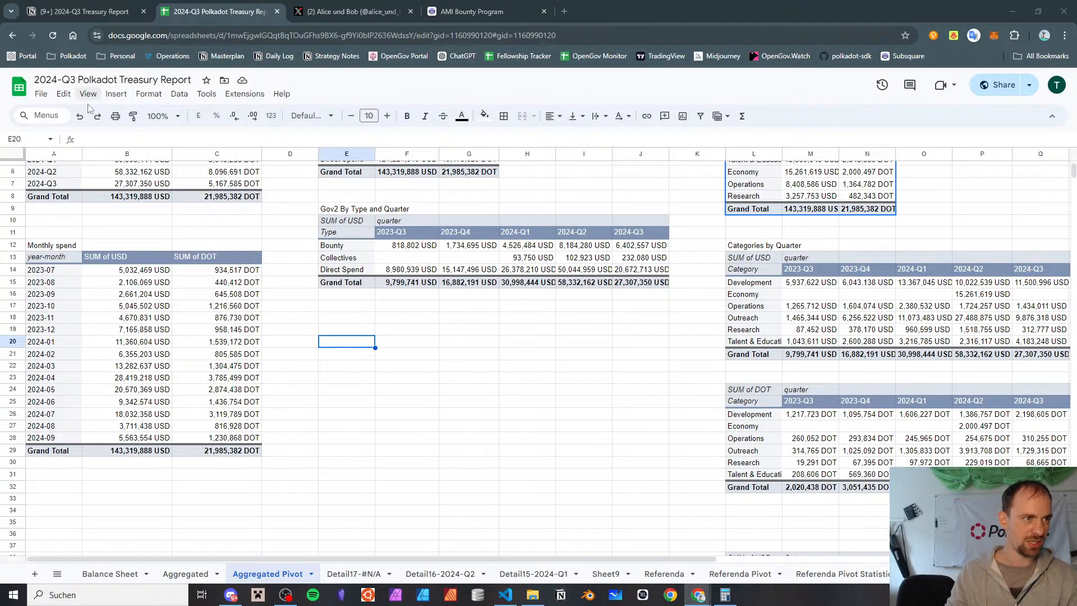
pyautogui.click(117, 94)
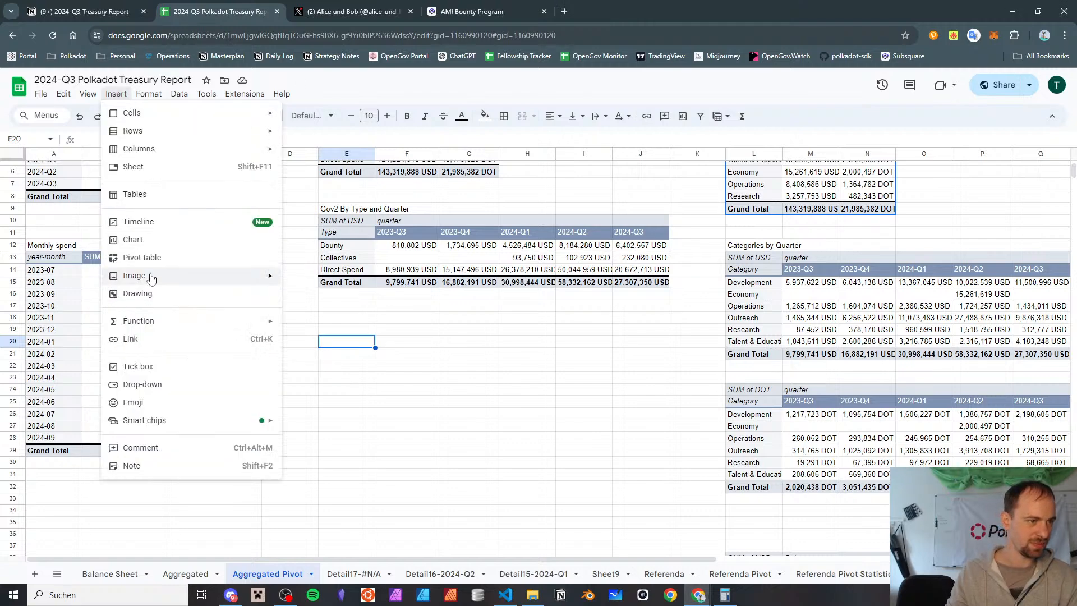
pyautogui.click(153, 249)
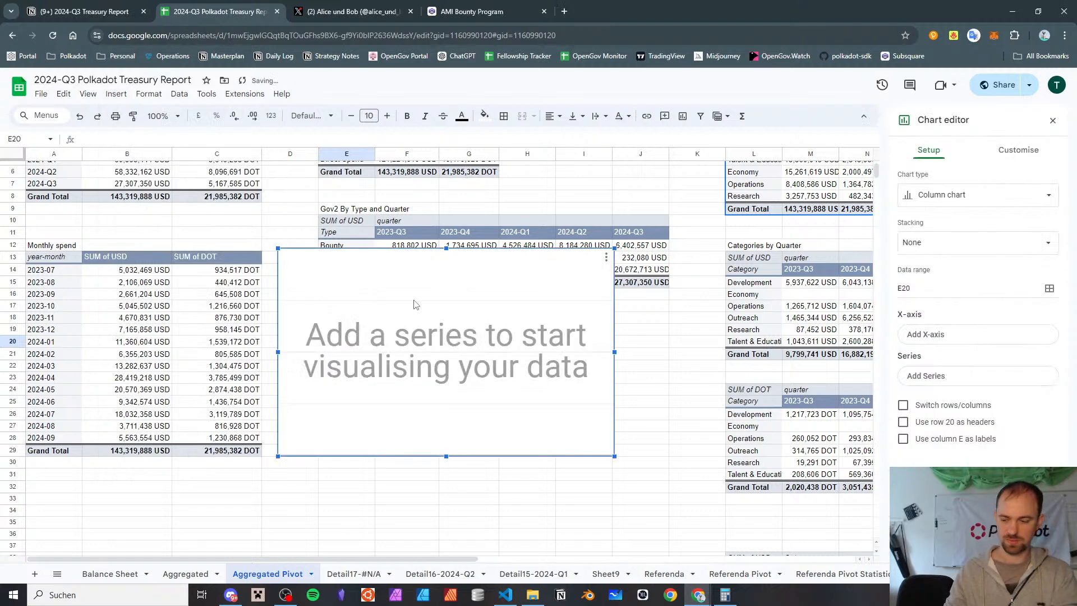
pyautogui.hotkey('ctrl', 'z')
# Start creating a new pivot table and open its data range for selection
pyautogui.click(117, 94)
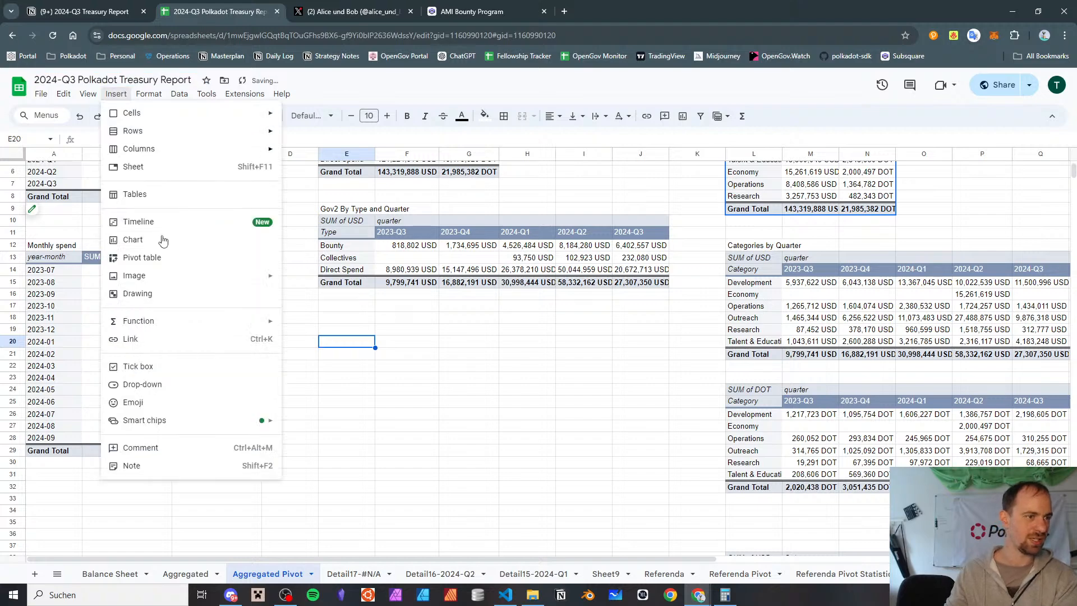
pyautogui.click(170, 262)
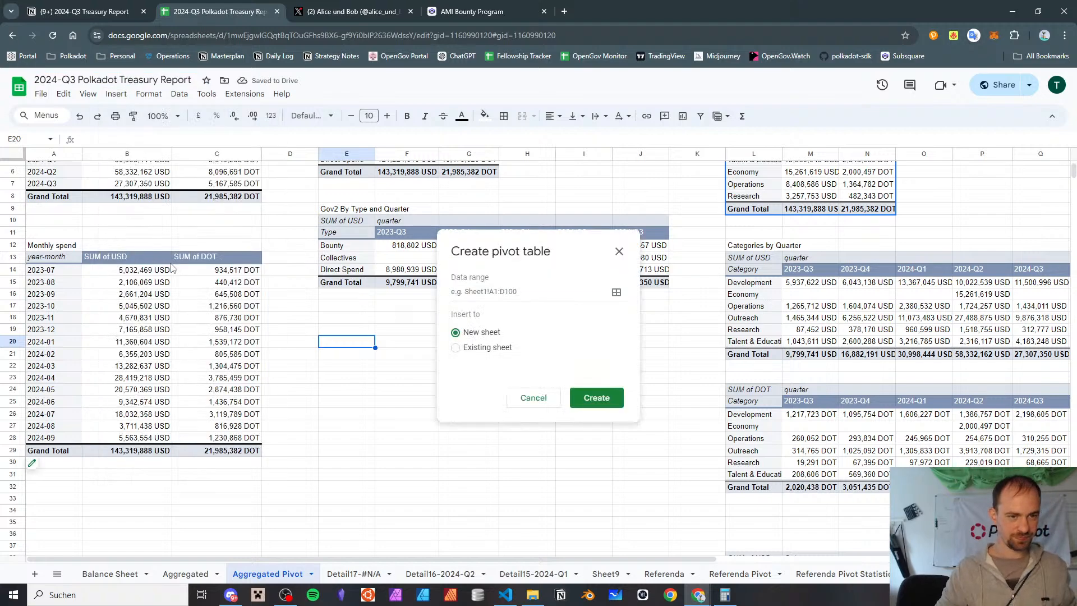
pyautogui.click(616, 292)
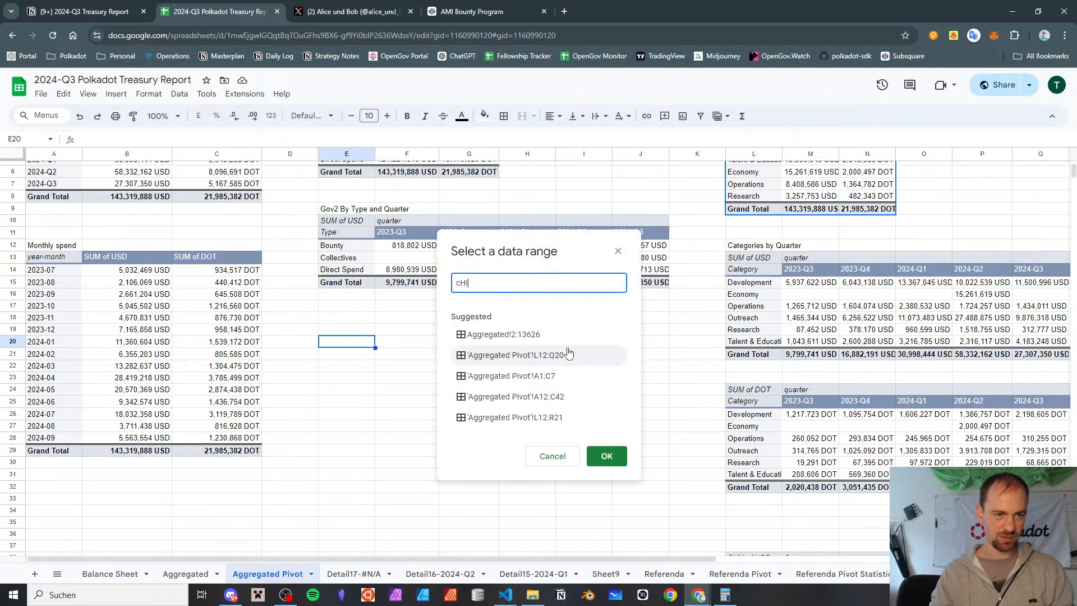
pyautogui.press('BackSpace')
pyautogui.press('capslock')
pyautogui.write('Cat')
pyautogui.press('BackSpace')
pyautogui.press('BackSpace')
pyautogui.press('BackSpace')
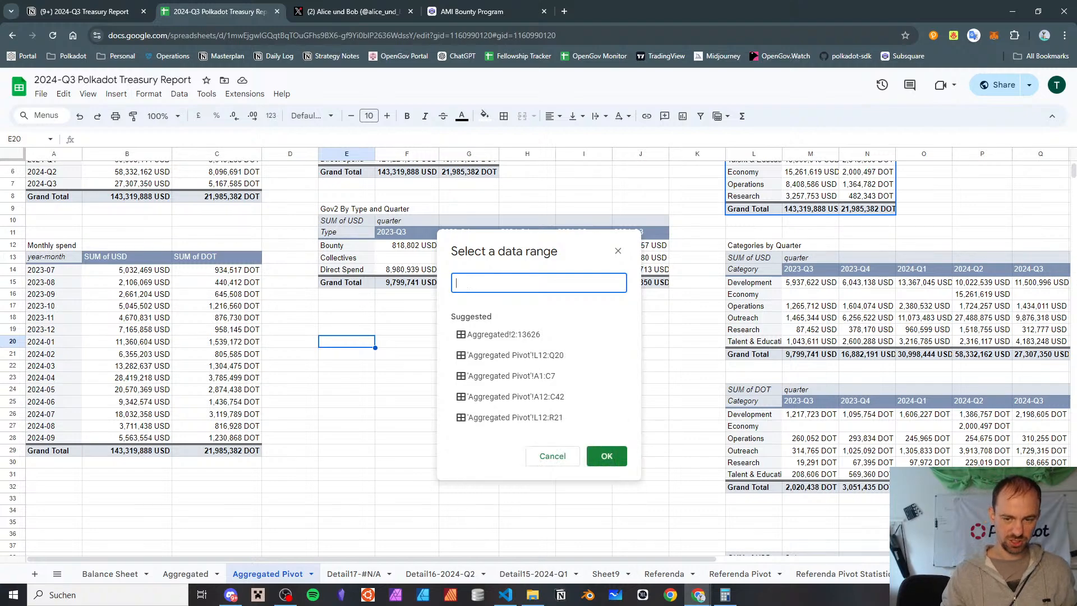
# Set the pivot table's data range to the whole columns A:V of the Child Bounties sheet
pyautogui.click(1031, 574)
pyautogui.click(752, 572)
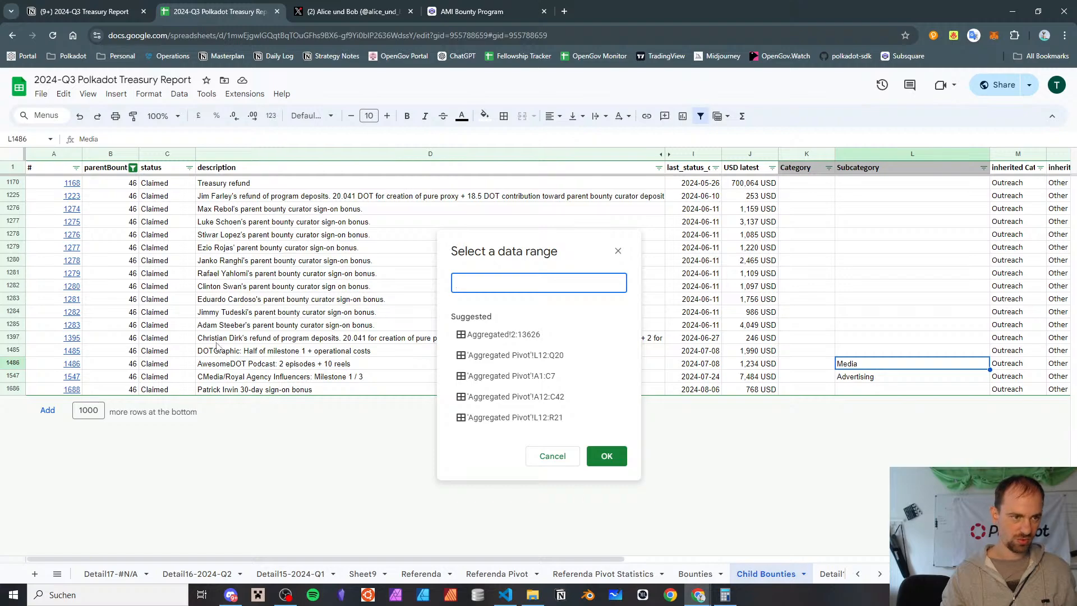
pyautogui.click(251, 339)
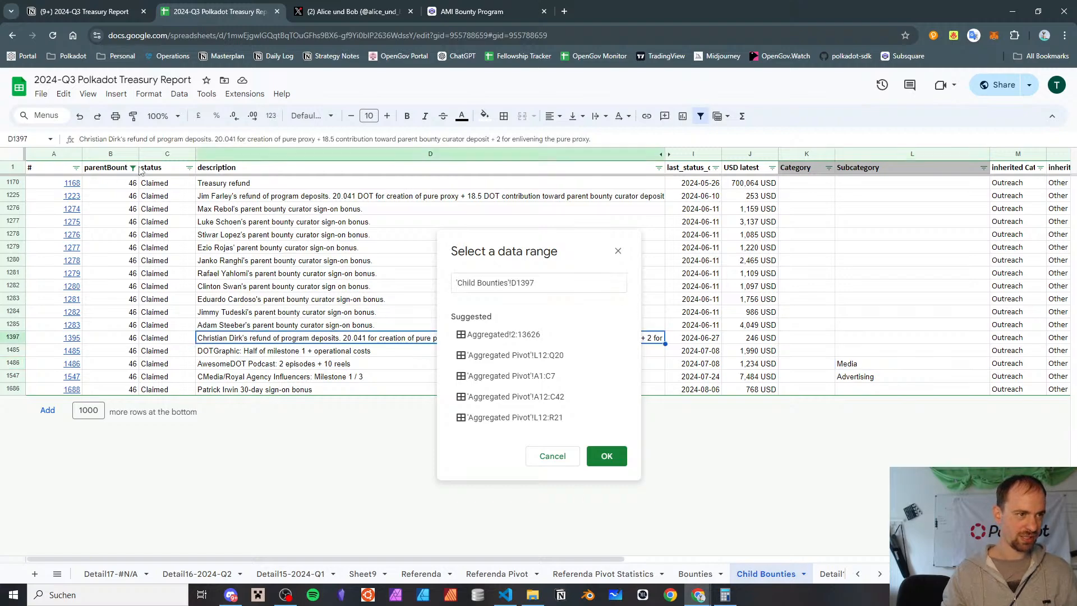
pyautogui.click(332, 273)
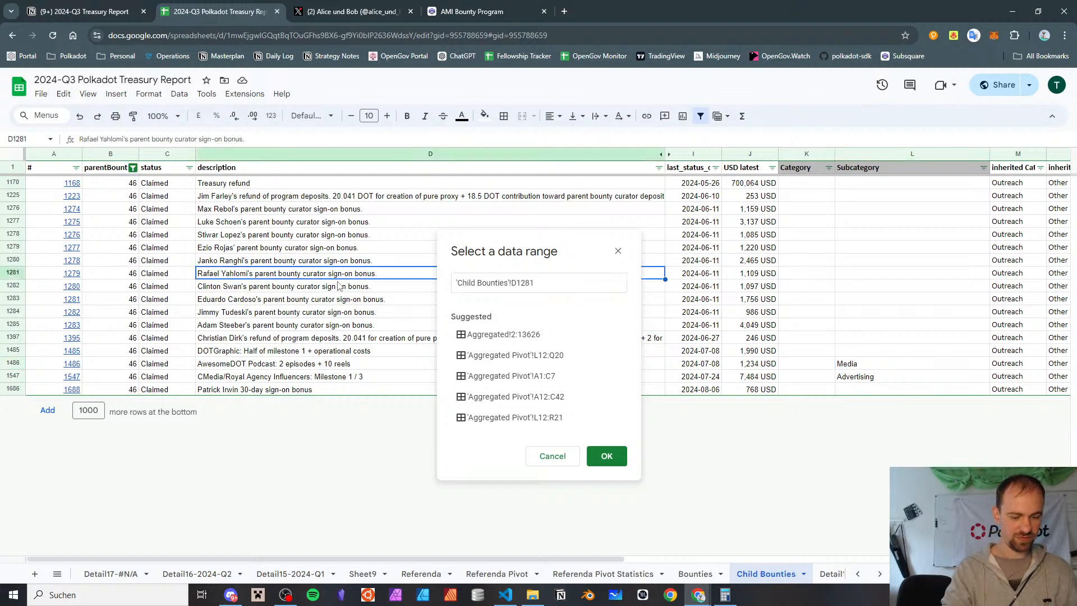
pyautogui.hotkey('ctrl', 'a')
pyautogui.click(518, 285)
pyautogui.press('BackSpace')
pyautogui.press('Right')
pyautogui.press('Right')
pyautogui.hotkey('shift', 'End')
pyautogui.press('Delete')
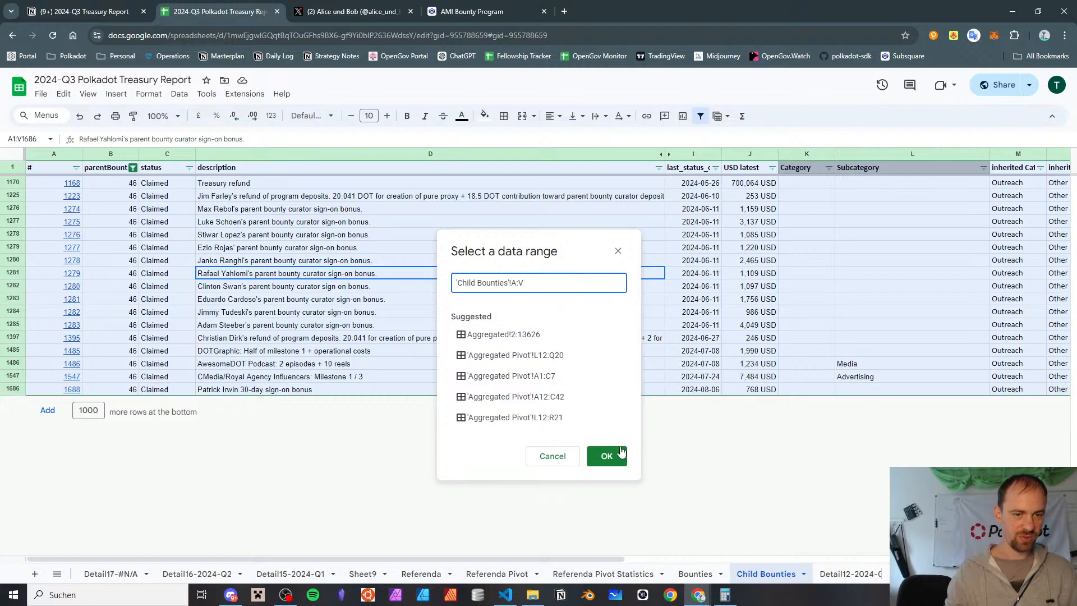
pyautogui.click(606, 459)
# Create the pivot table in the existing Aggregated Pivot sheet at cell E20
pyautogui.click(455, 348)
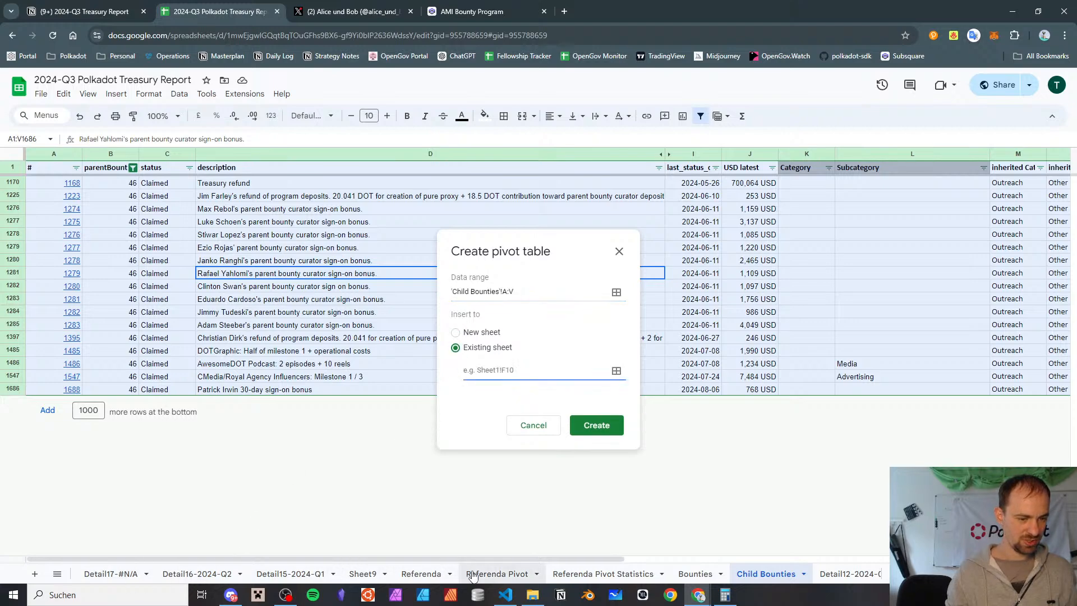
pyautogui.scroll(3, 852, 573)
pyautogui.click(263, 573)
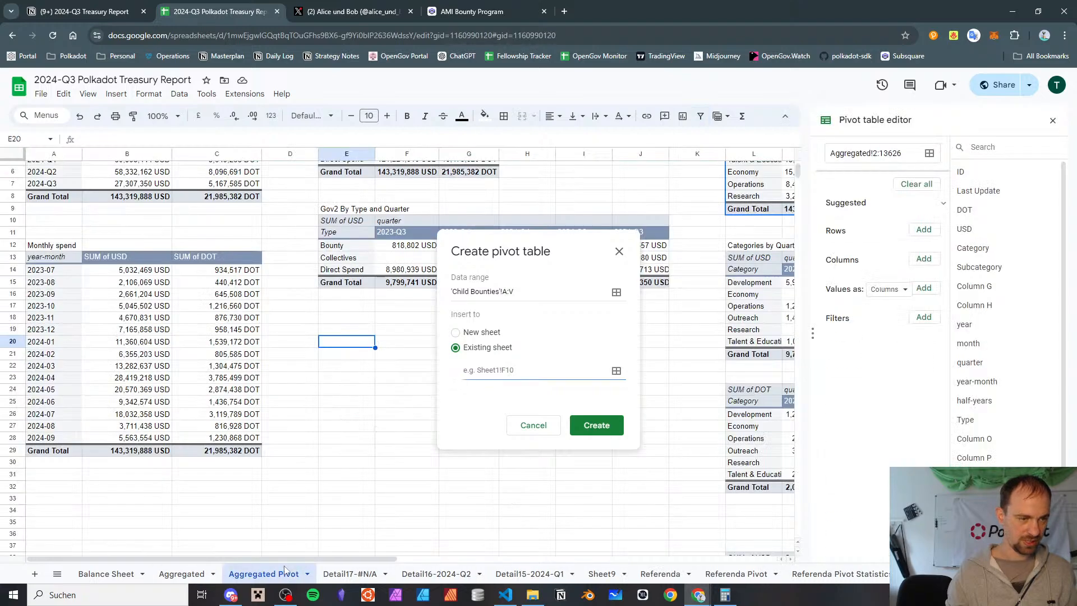
pyautogui.click(616, 370)
pyautogui.click(353, 344)
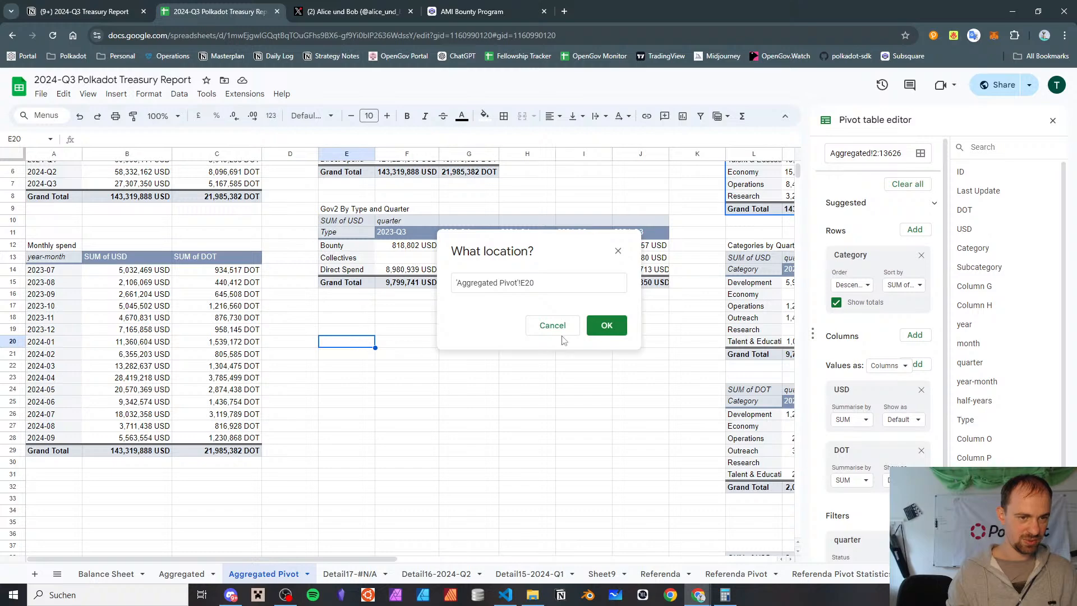
pyautogui.click(606, 325)
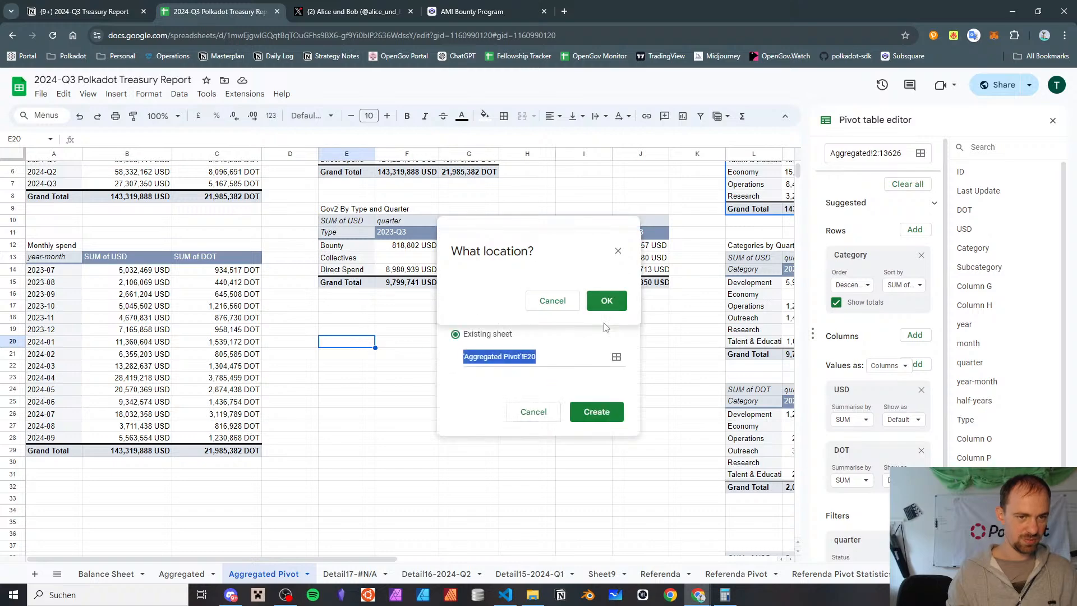
pyautogui.click(596, 412)
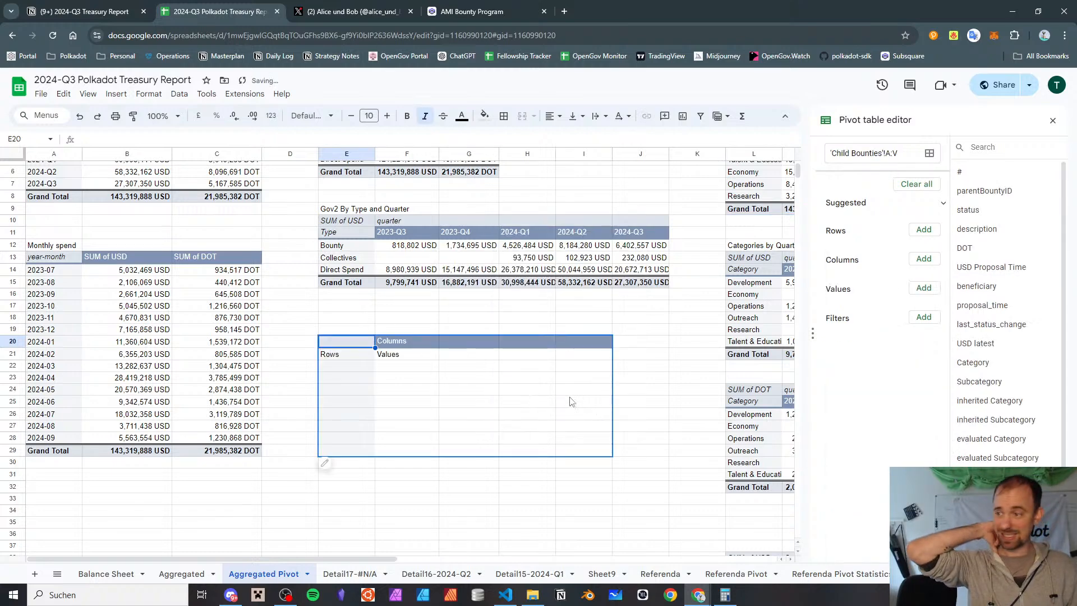
# Add parentBountyID and bounty name as row groups of the new pivot table, both without totals
pyautogui.click(924, 230)
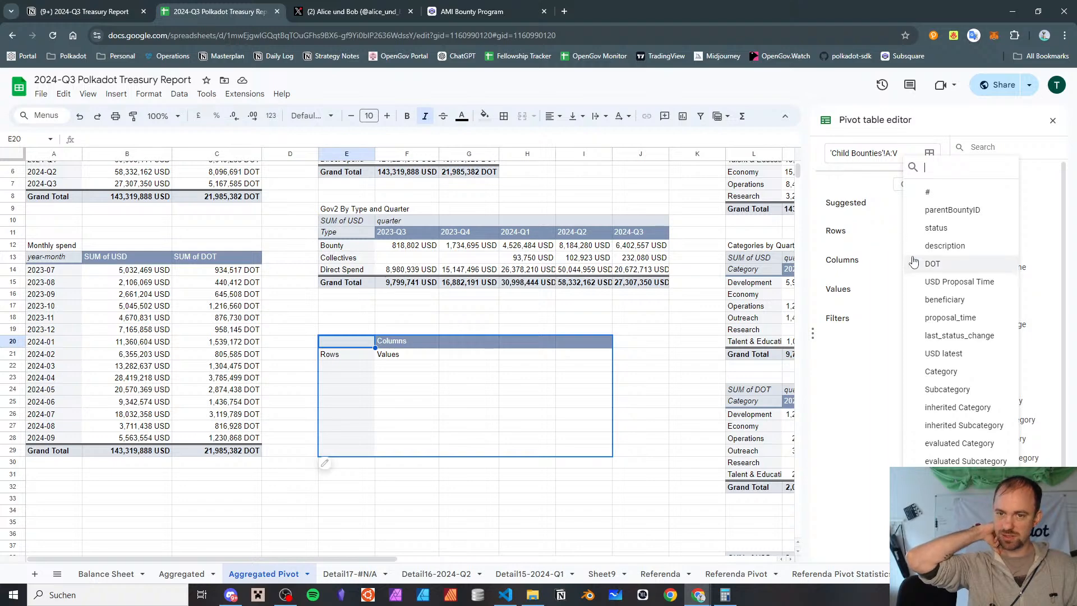
pyautogui.click(938, 211)
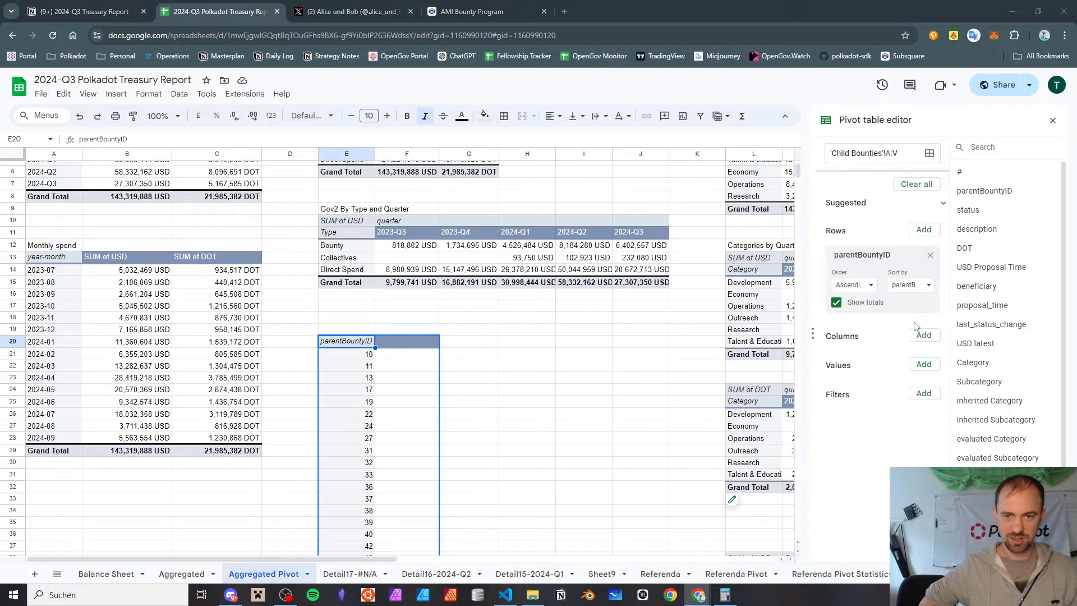
pyautogui.click(835, 303)
pyautogui.click(835, 303)
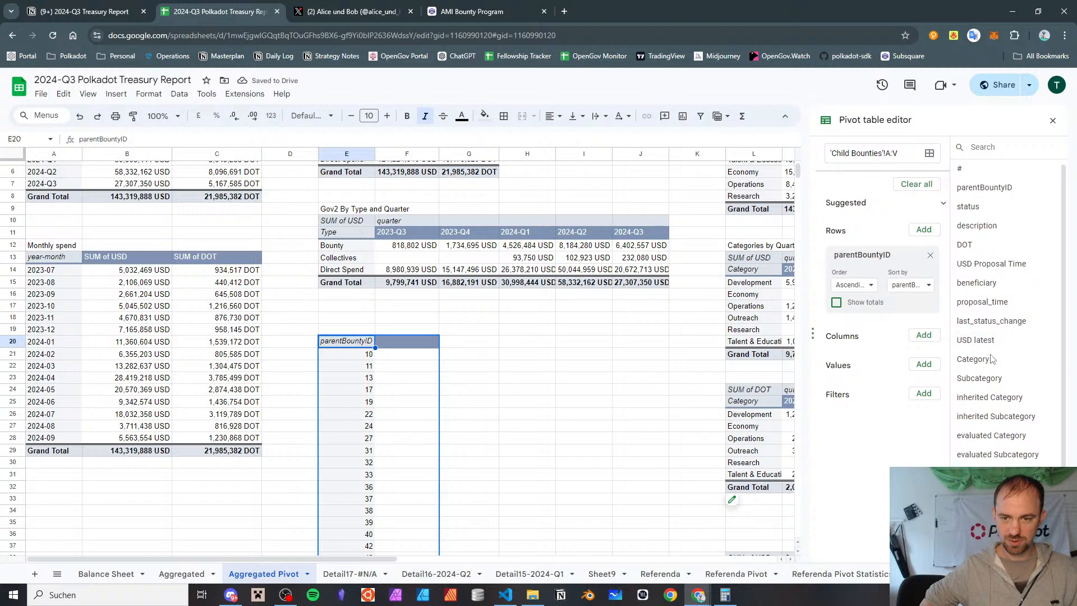
pyautogui.scroll(-1, 990, 359)
pyautogui.moveTo(979, 546); pyautogui.dragTo(872, 332)
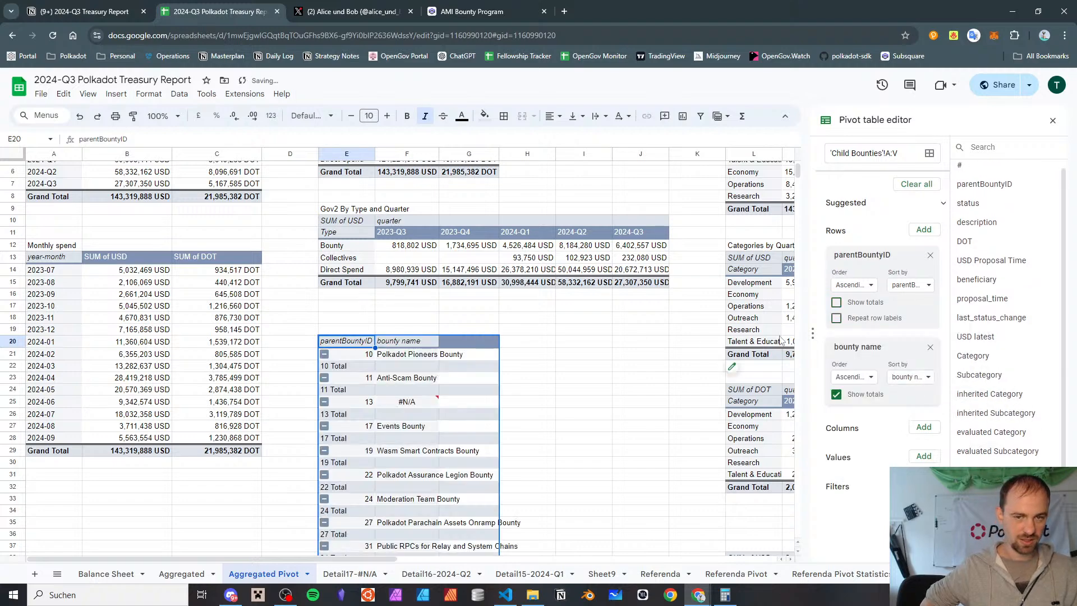
pyautogui.click(836, 394)
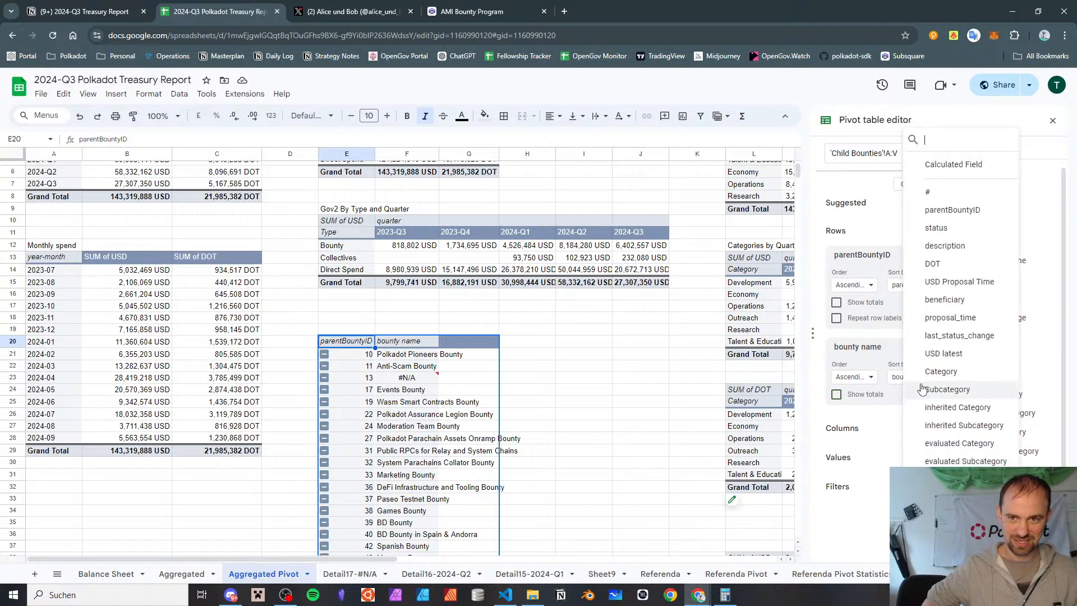
# Add DOT and USD latest as summed values of the bounty pivot table
pyautogui.click(941, 270)
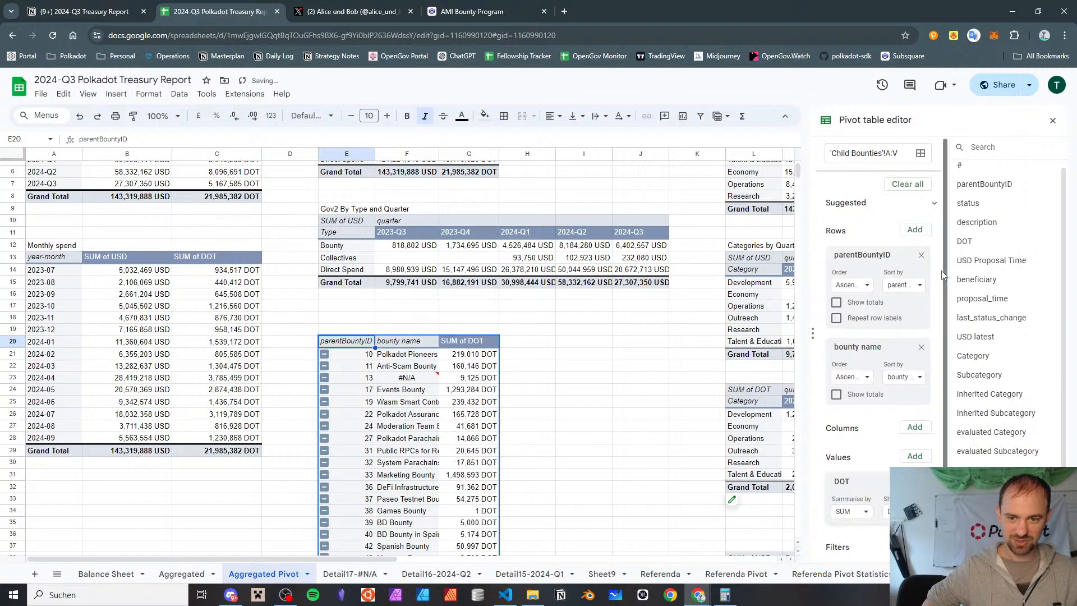
pyautogui.click(914, 457)
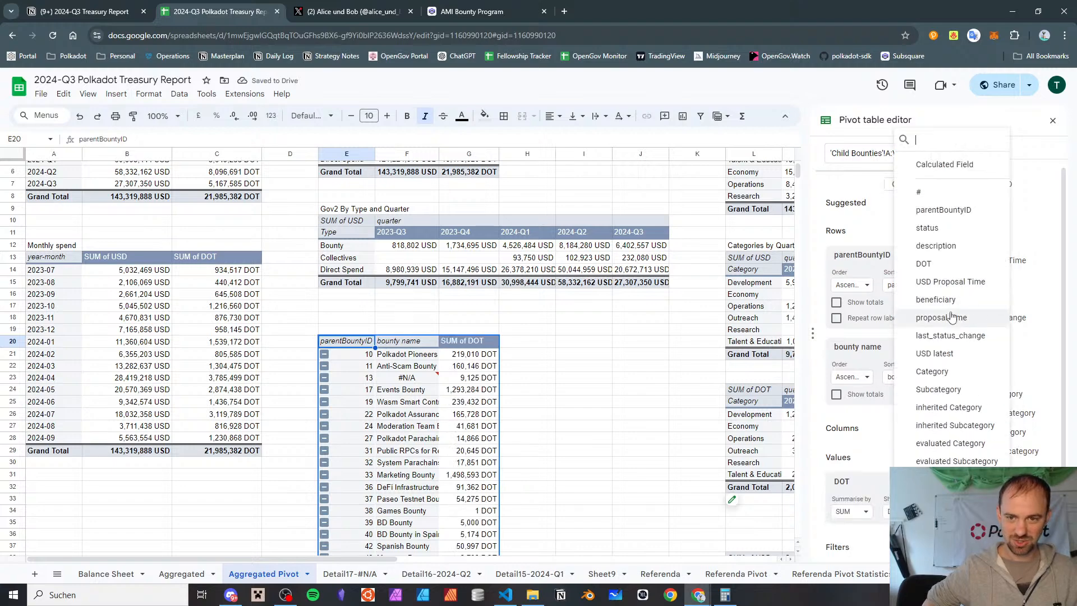
pyautogui.click(950, 353)
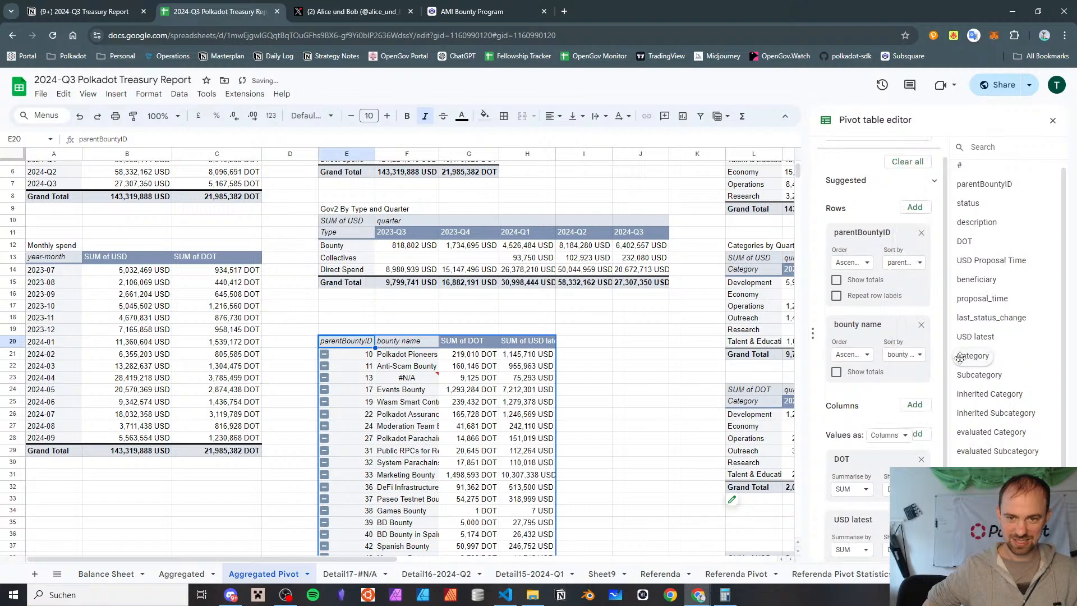
# Filter the bounty pivot table by status so that only claimed child bounties are included
pyautogui.scroll(-1, 914, 414)
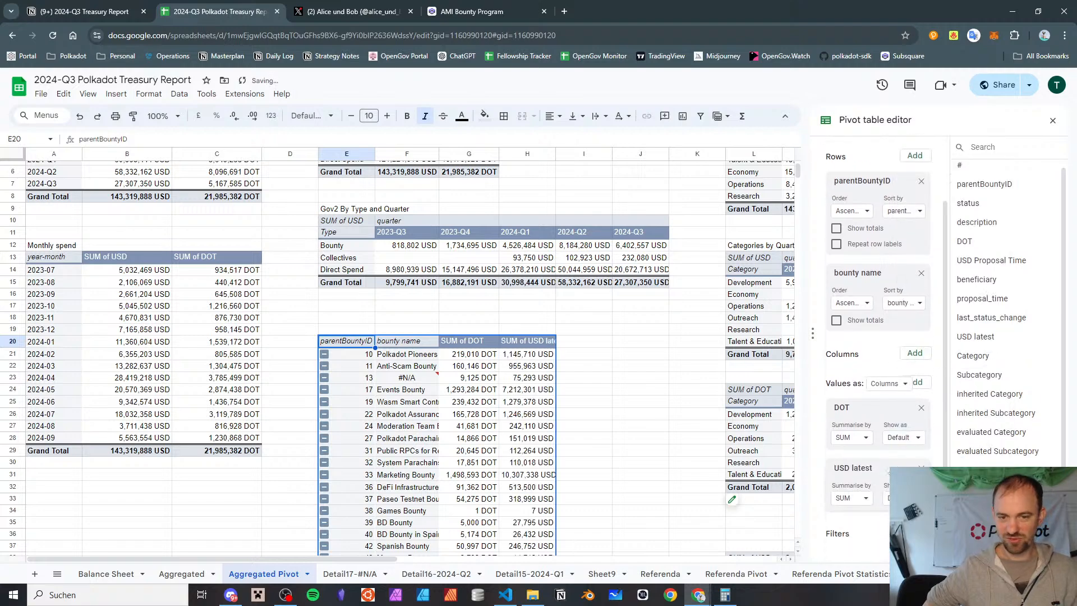
pyautogui.click(914, 532)
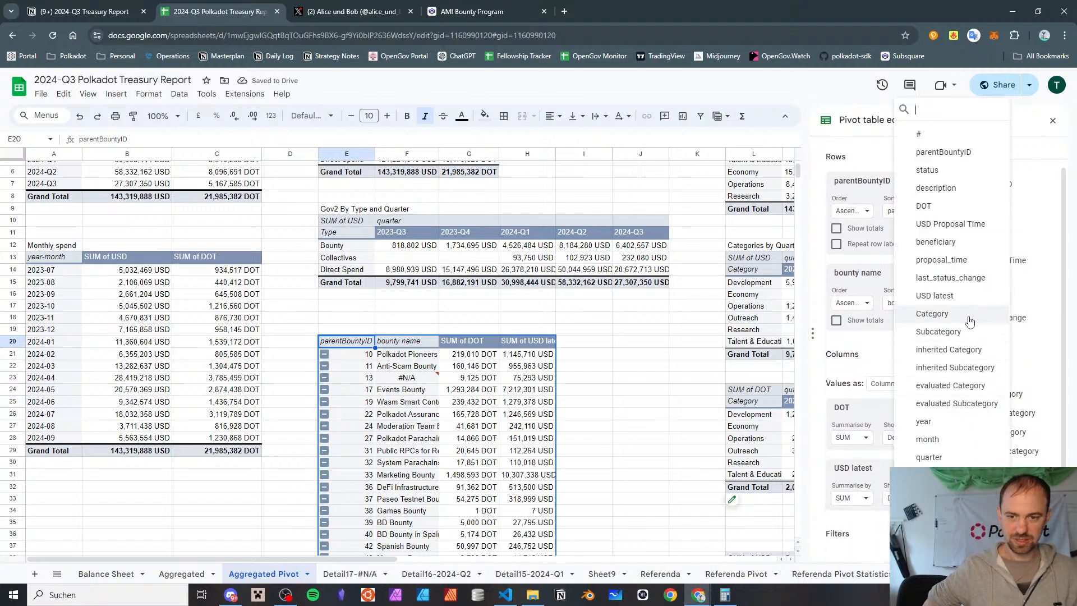
pyautogui.click(947, 171)
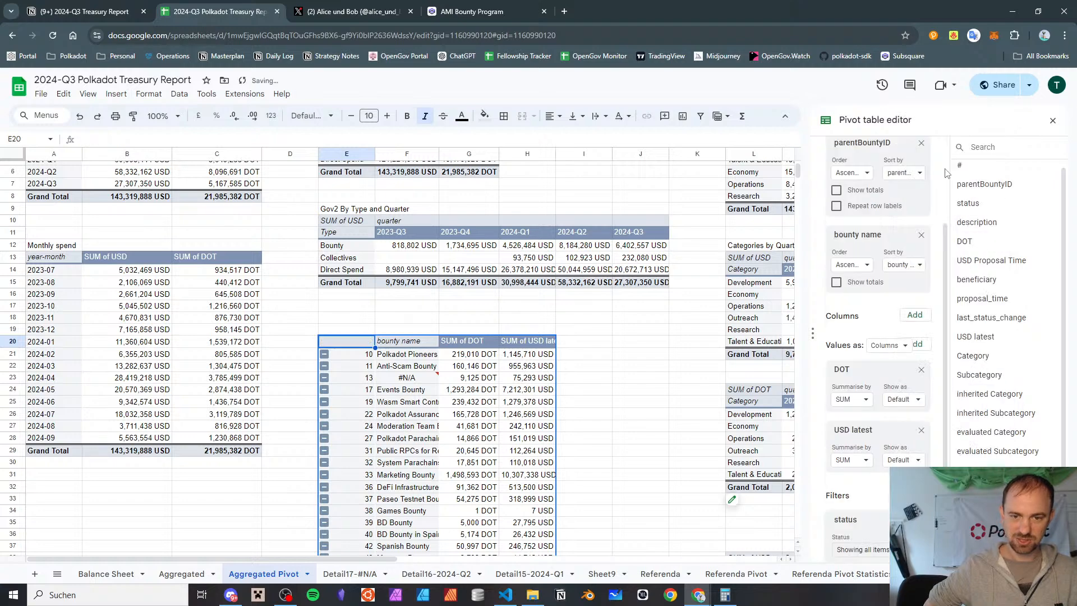
pyautogui.click(858, 549)
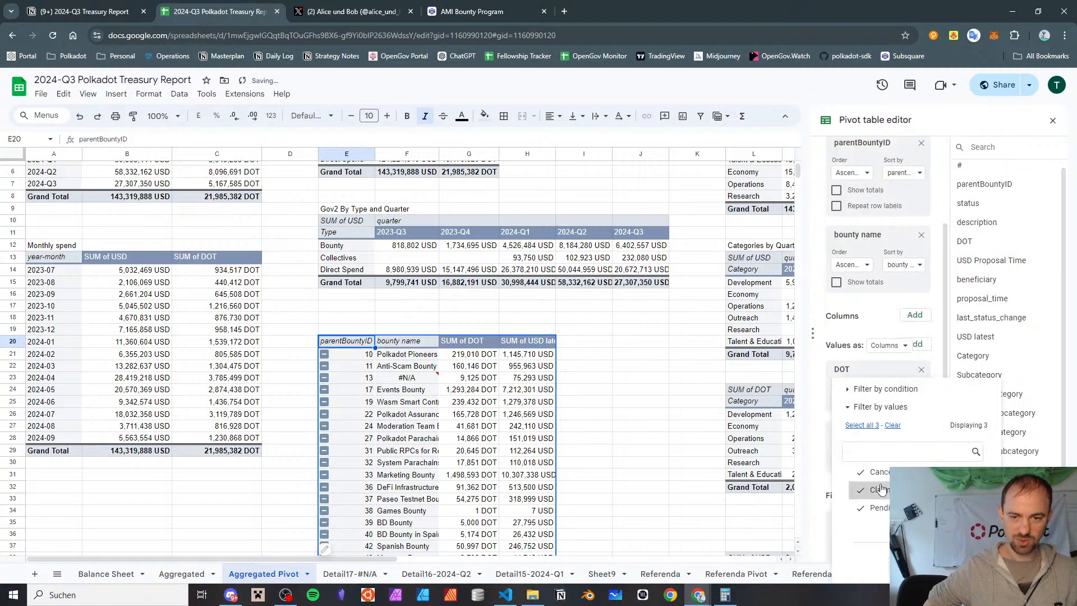
pyautogui.click(892, 426)
pyautogui.click(876, 494)
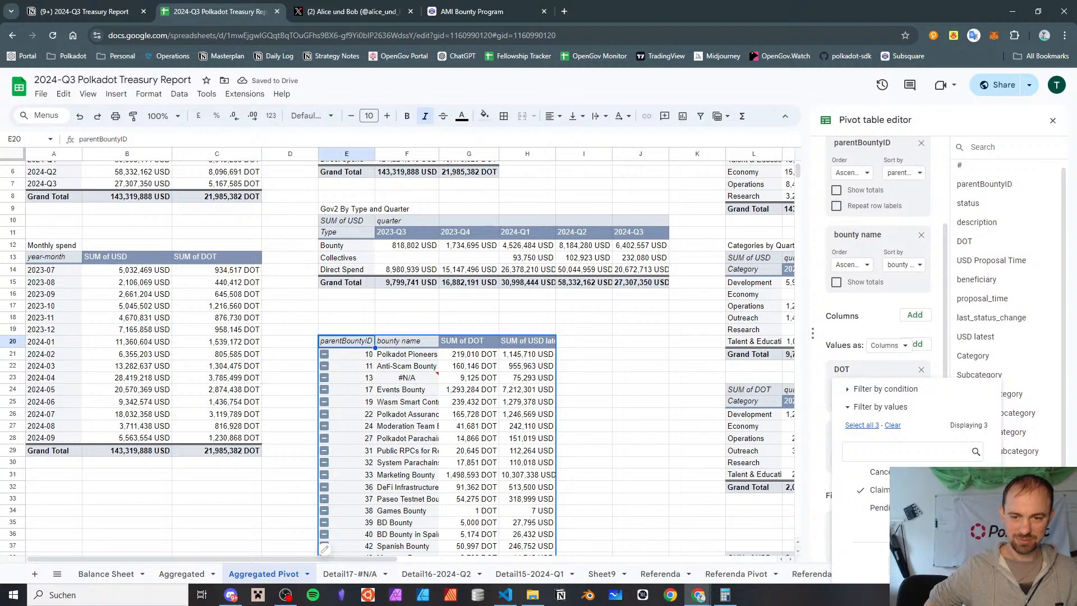
pyautogui.click(969, 565)
pyautogui.scroll(-2, 644, 436)
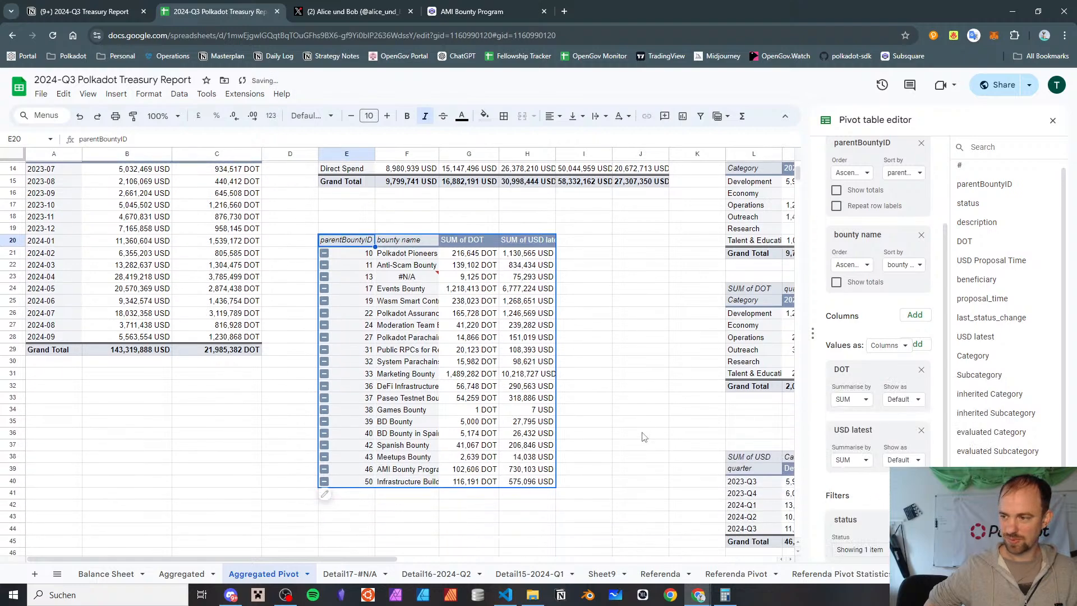
pyautogui.scroll(-2, 666, 421)
pyautogui.scroll(2, 665, 422)
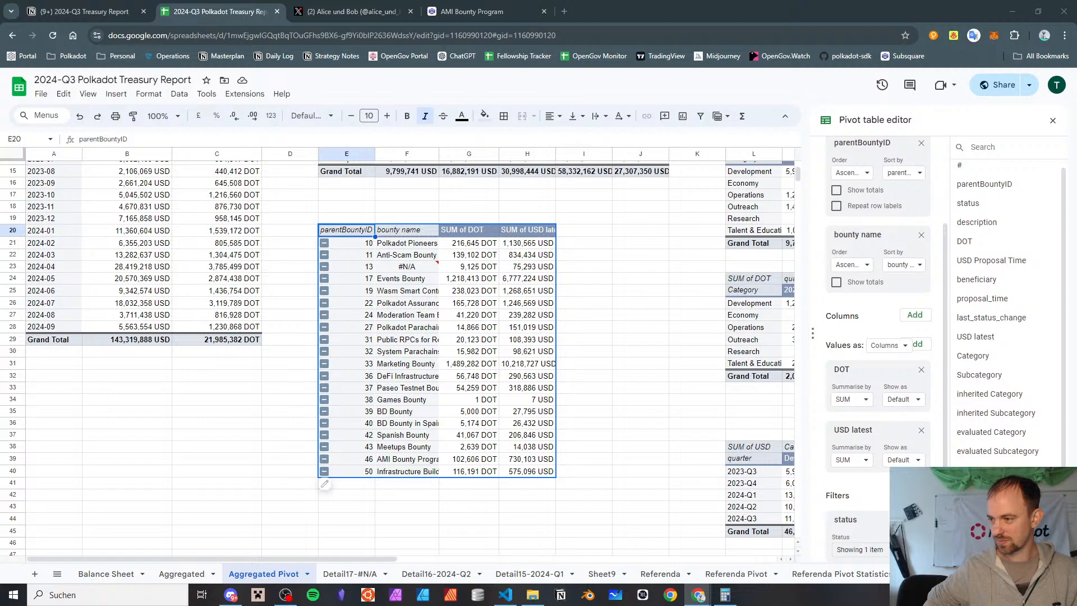
pyautogui.moveTo(640, 351); pyautogui.dragTo(640, 363)
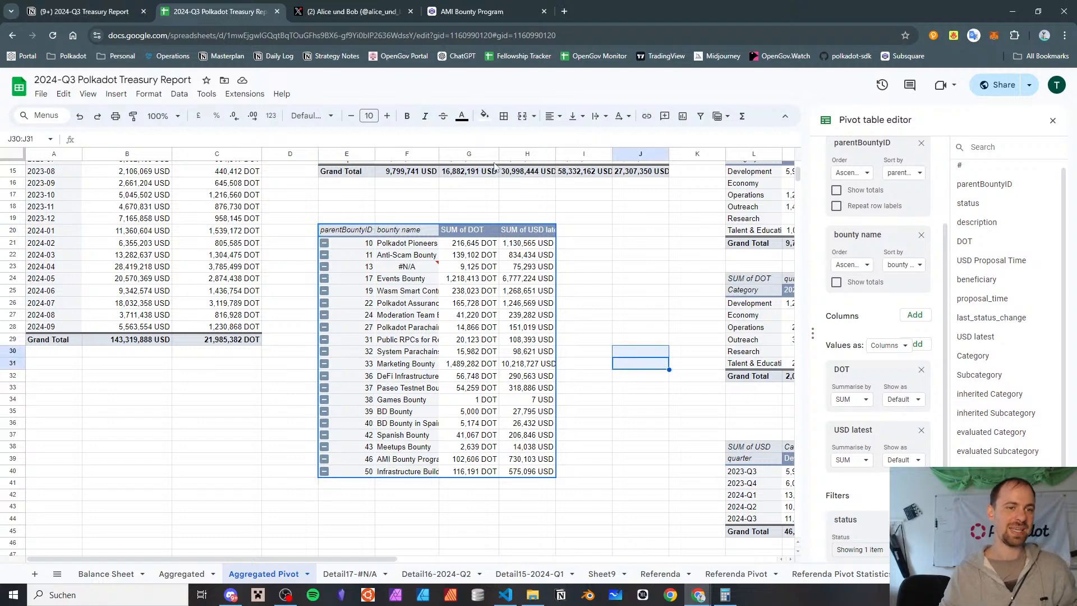
pyautogui.scroll(2, 392, 224)
pyautogui.scroll(-3, 378, 244)
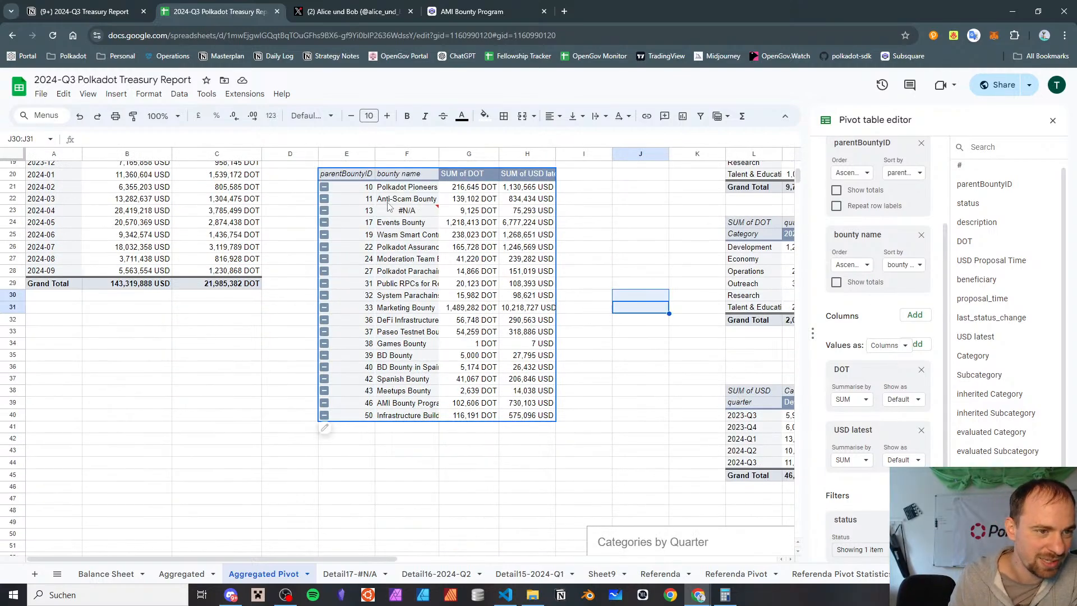
# Enter the missing bounty's ID 13 in cell A25 of the Bounties sheet, below AMI Bounty Program
pyautogui.click(405, 211)
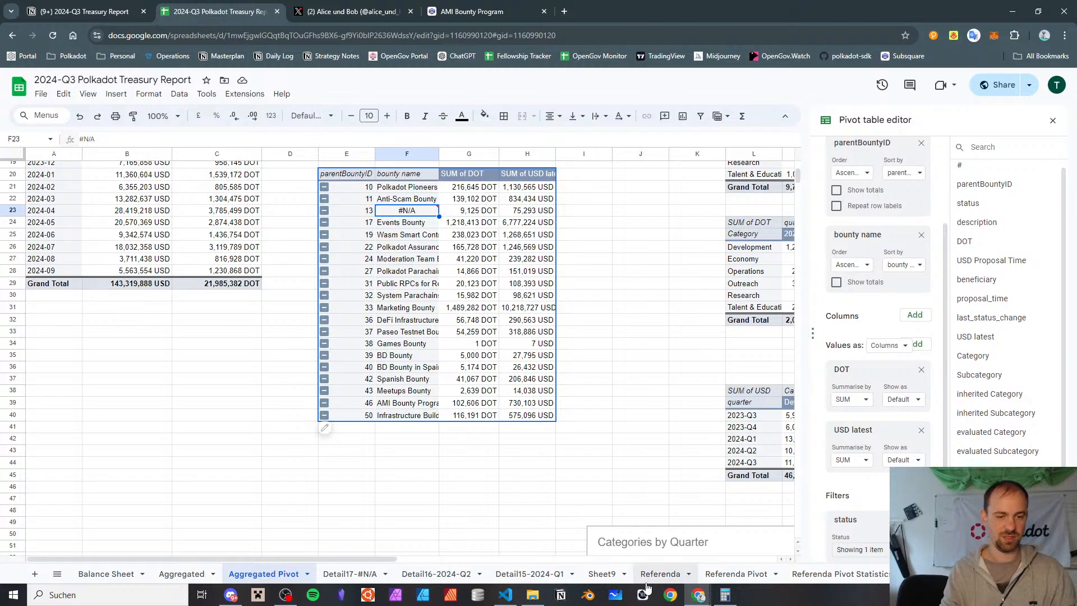
pyautogui.scroll(-3, 647, 583)
pyautogui.click(766, 573)
pyautogui.hscroll(10, 709, 363)
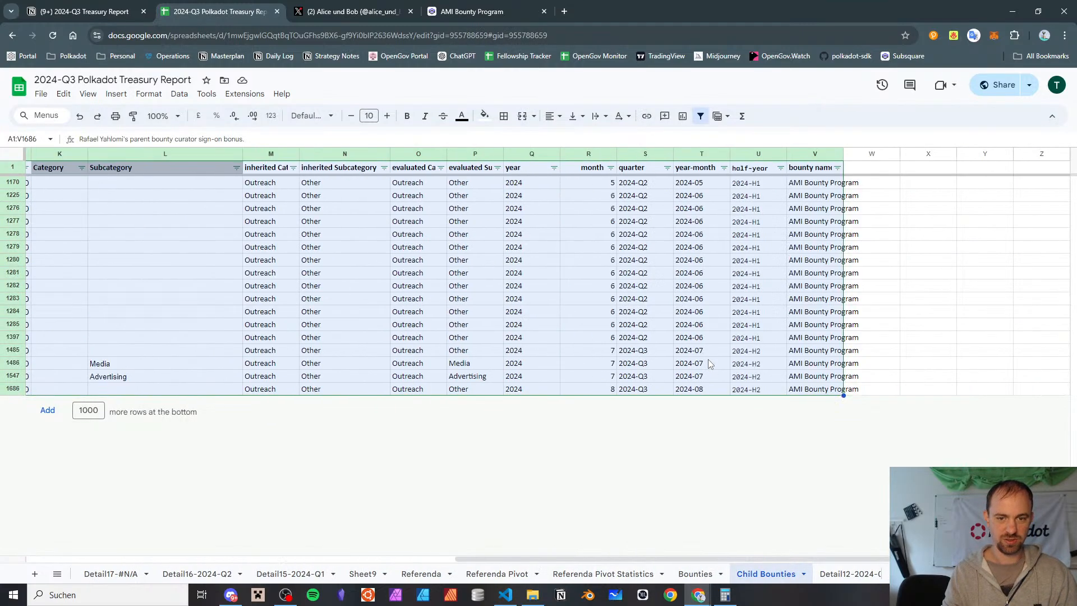
pyautogui.click(695, 573)
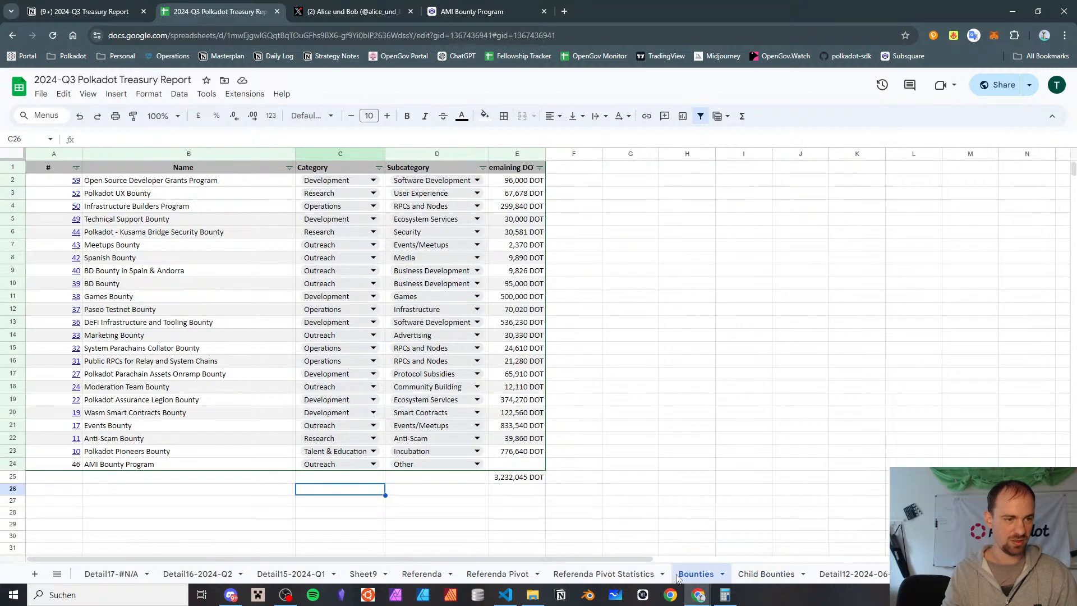
pyautogui.click(68, 483)
pyautogui.write('13')
pyautogui.hotkey('ctrl', 'Return')
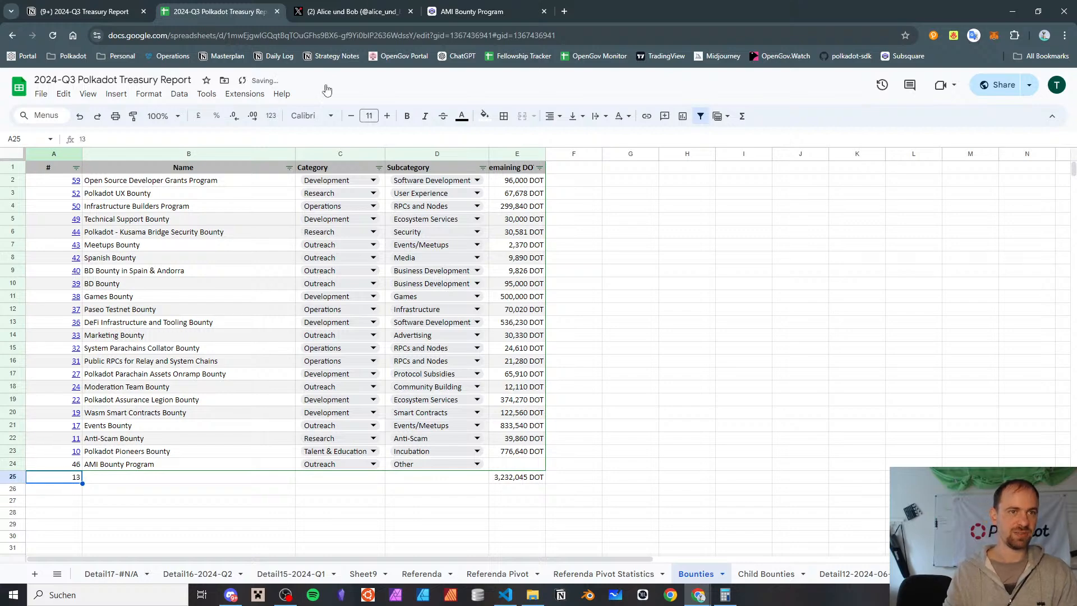
# Switch to Subsquare, open treasury bounty 13 and copy its title
pyautogui.click(471, 12)
pyautogui.click(260, 34)
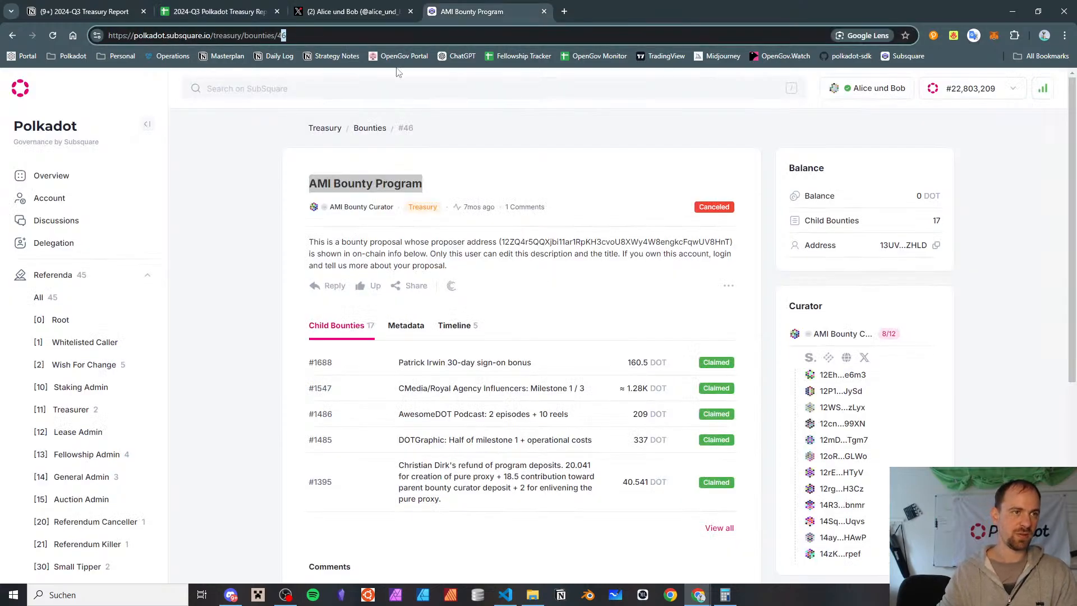
pyautogui.write('13')
pyautogui.press('Return')
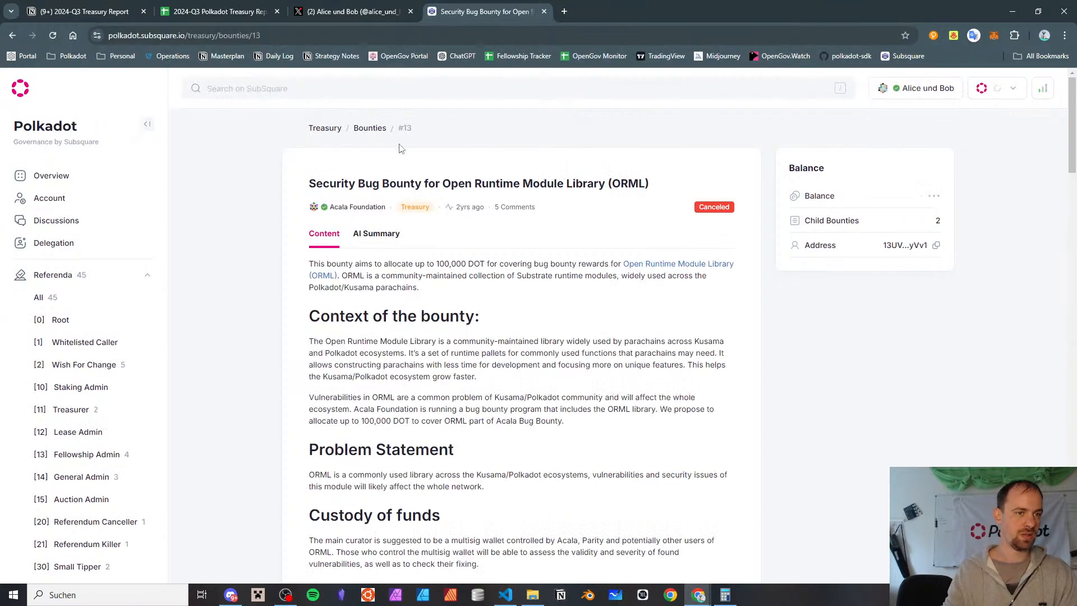
pyautogui.tripleClick(382, 189)
pyautogui.hotkey('ctrl', 'c')
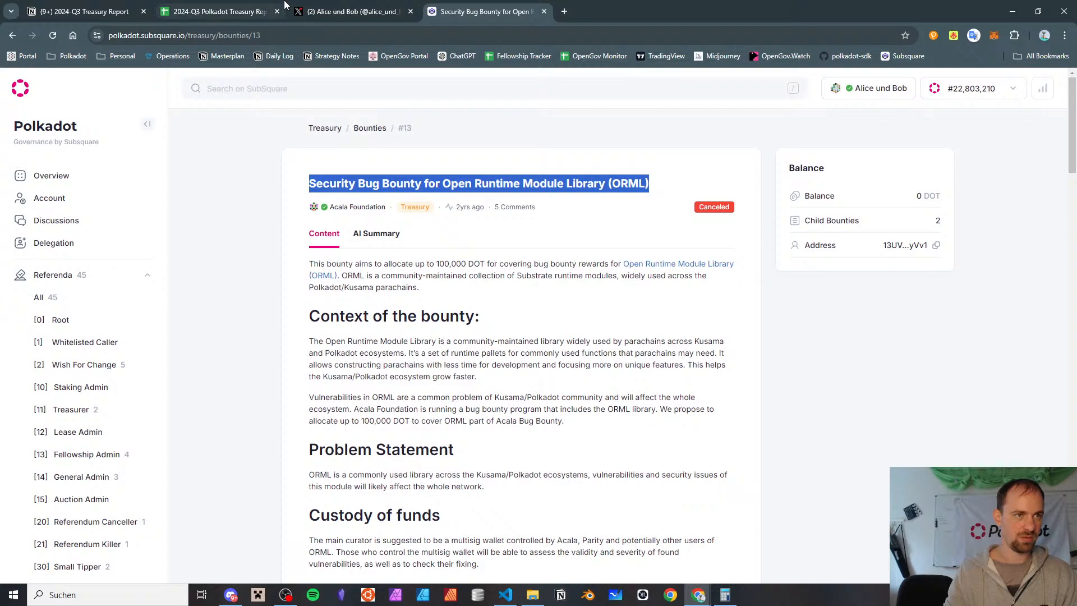
# Back in the report spreadsheet, paste the copied title as the bounty name in B25 and clear the remaining DOT total from E25
pyautogui.click(251, 5)
pyautogui.press('Tab')
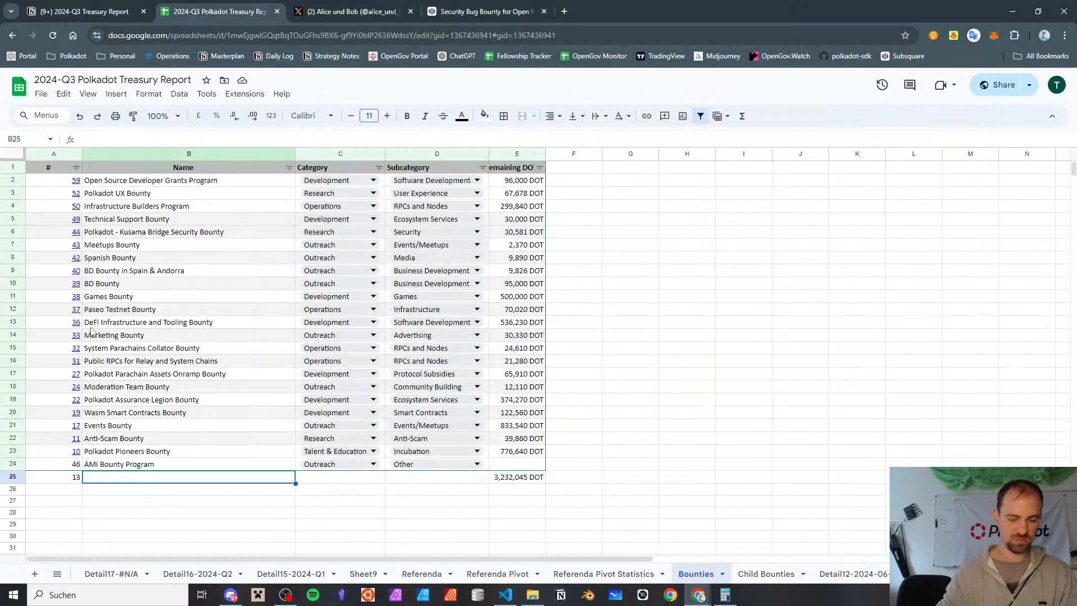
pyautogui.hotkey('ctrl', 'v')
pyautogui.press('Tab')
pyautogui.press('Tab')
pyautogui.press('Tab')
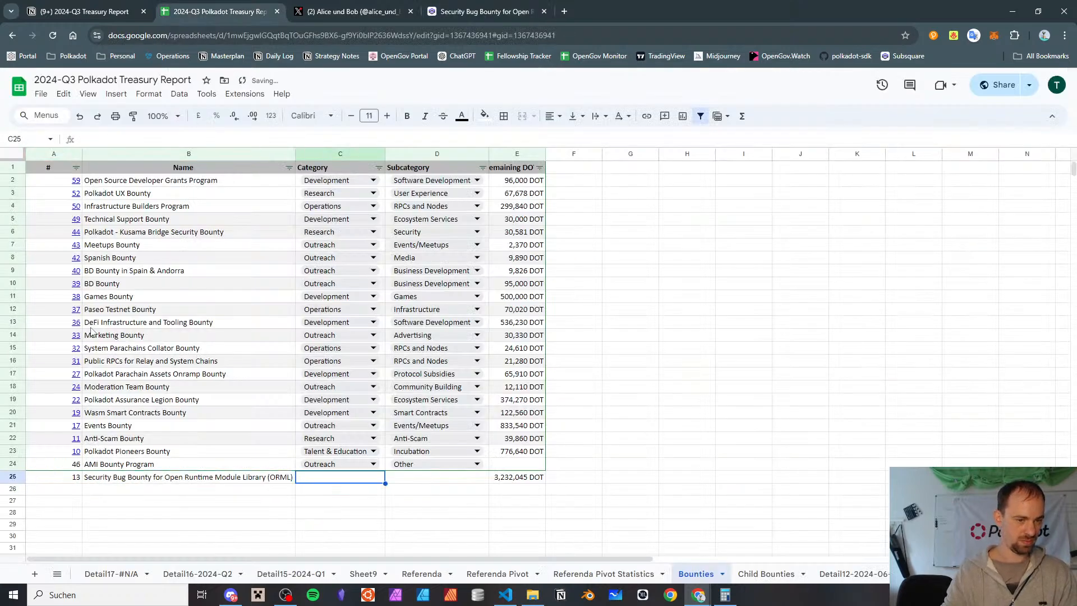
pyautogui.press('Down')
pyautogui.press('Up')
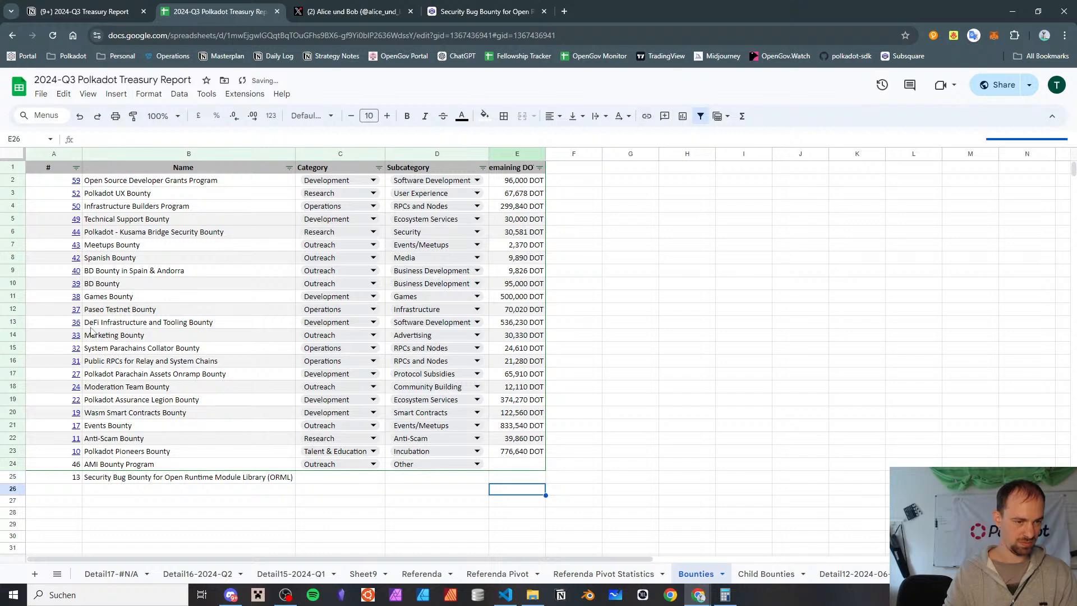
# Copy the bounty's ID and name from row 25 to row 27 of the Bounties sheet
pyautogui.press('Left')
pyautogui.press('Left')
pyautogui.press('Left')
pyautogui.hotkey('shift', 'Left')
pyautogui.hotkey('ctrl', 'c')
pyautogui.press('Left')
pyautogui.press('Down')
pyautogui.press('Down')
pyautogui.hotkey('ctrl', 'v')
# Re-enter ID 13 in A25, directly beneath the bounties table, and move the bounty name from B27 back to B25
pyautogui.press('Up')
pyautogui.press('Up')
pyautogui.write('13')
pyautogui.press('Return')
pyautogui.press('Down')
pyautogui.press('Right')
pyautogui.hotkey('ctrl', 'x')
pyautogui.press('Up')
pyautogui.press('Up')
pyautogui.hotkey('ctrl', 'v')
# Clear the leftover bounty ID from cell A27
pyautogui.press('Down')
pyautogui.press('Down')
pyautogui.press('Left')
pyautogui.press('Delete')
pyautogui.press('Right')
pyautogui.press('Right')
pyautogui.press('Right')
pyautogui.press('Up')
pyautogui.press('Up')
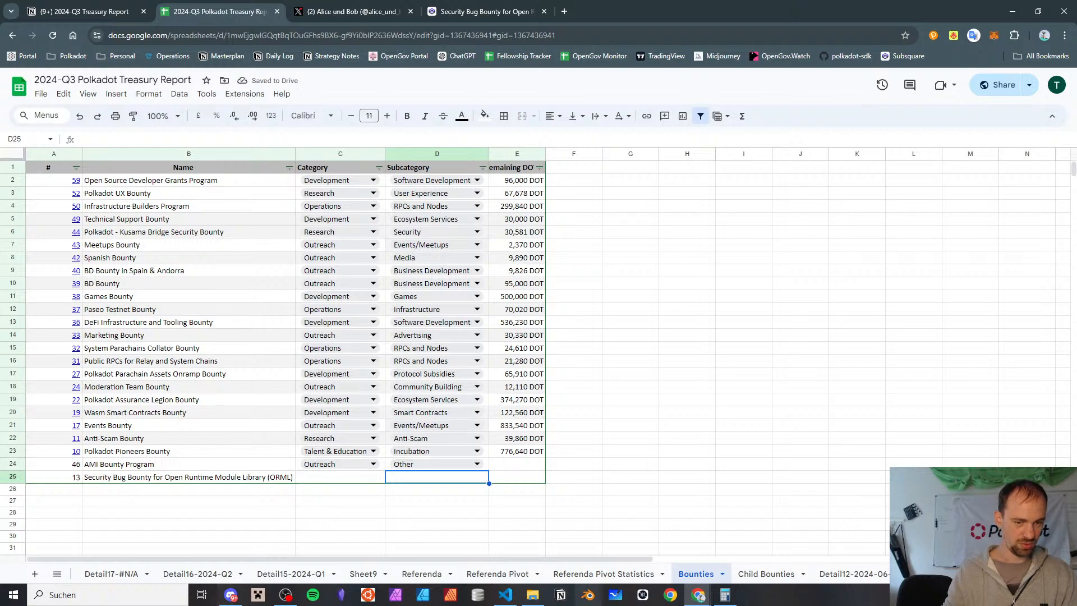
# In the Aggregated Pivot sheet, sort the bounty pivot table's parentBountyID rows by SUM of USD latest in descending order
pyautogui.scroll(3, 254, 576)
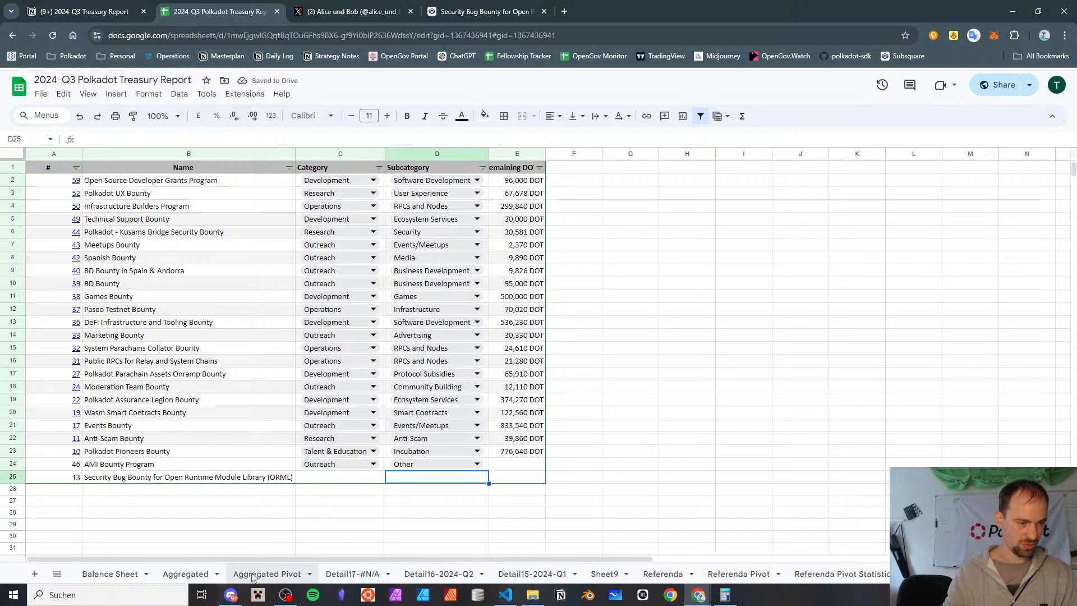
pyautogui.click(253, 575)
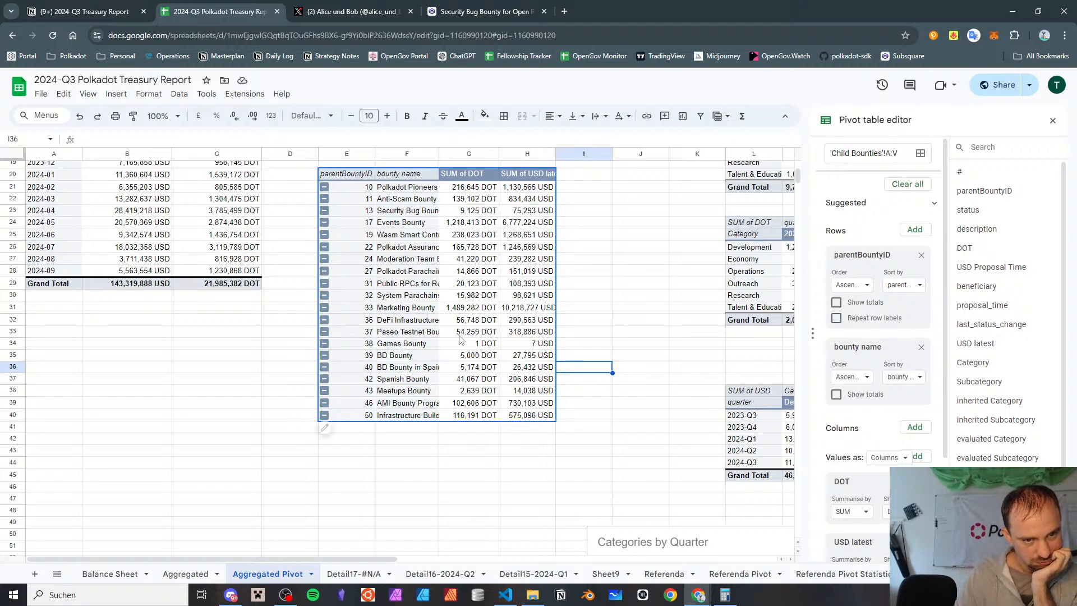
pyautogui.scroll(2, 485, 443)
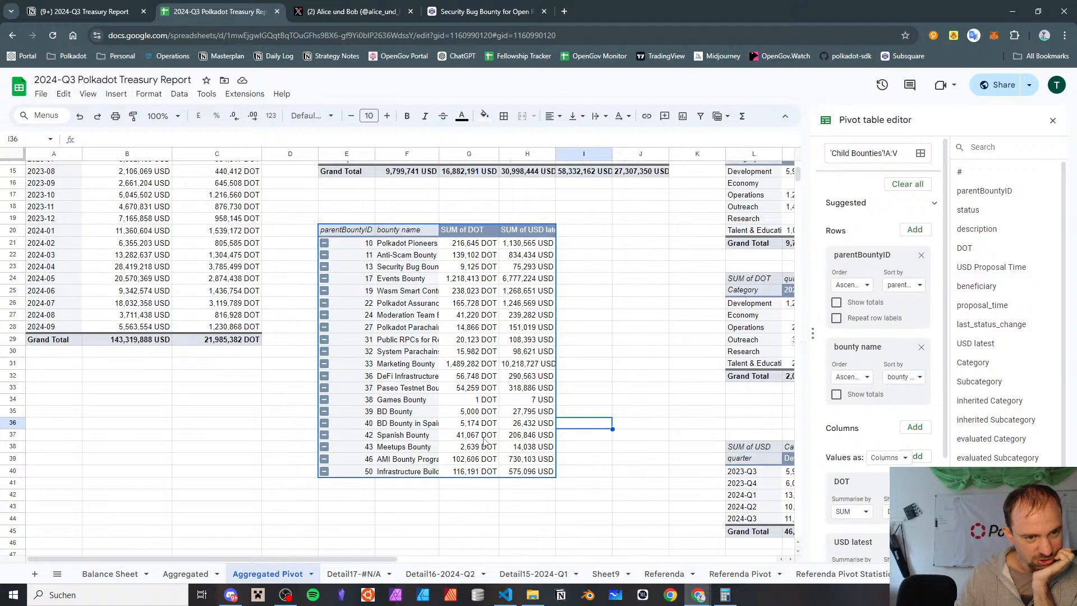
pyautogui.click(481, 399)
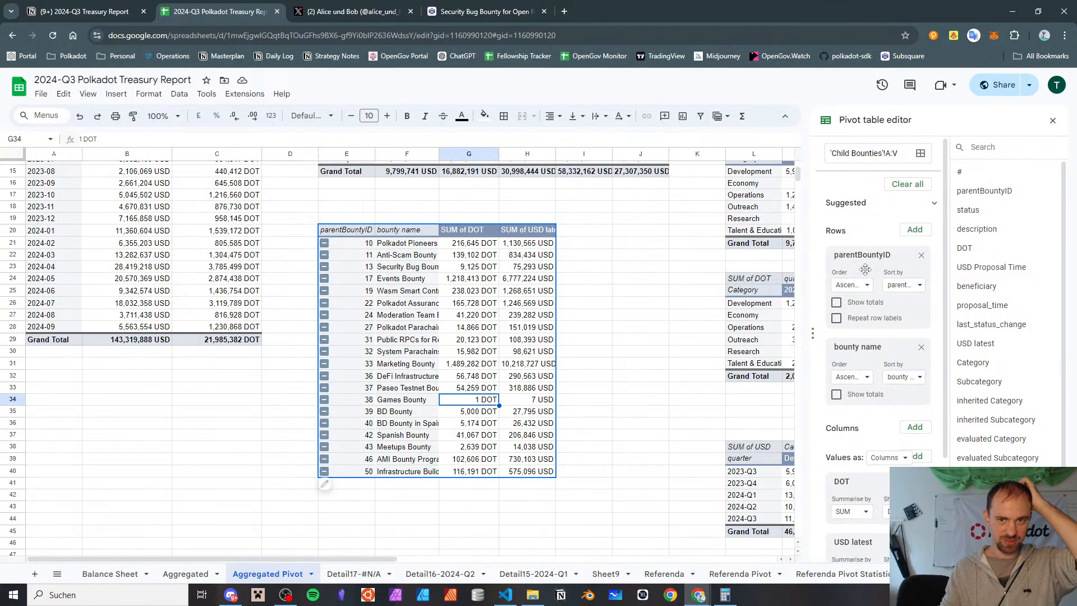
pyautogui.scroll(-2, 859, 293)
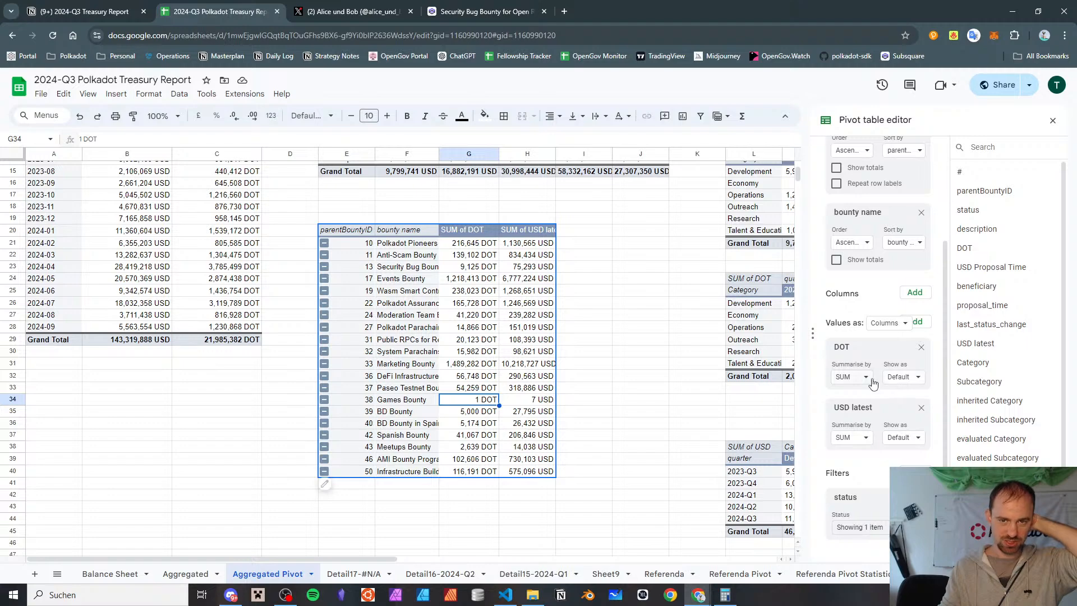
pyautogui.scroll(2, 861, 381)
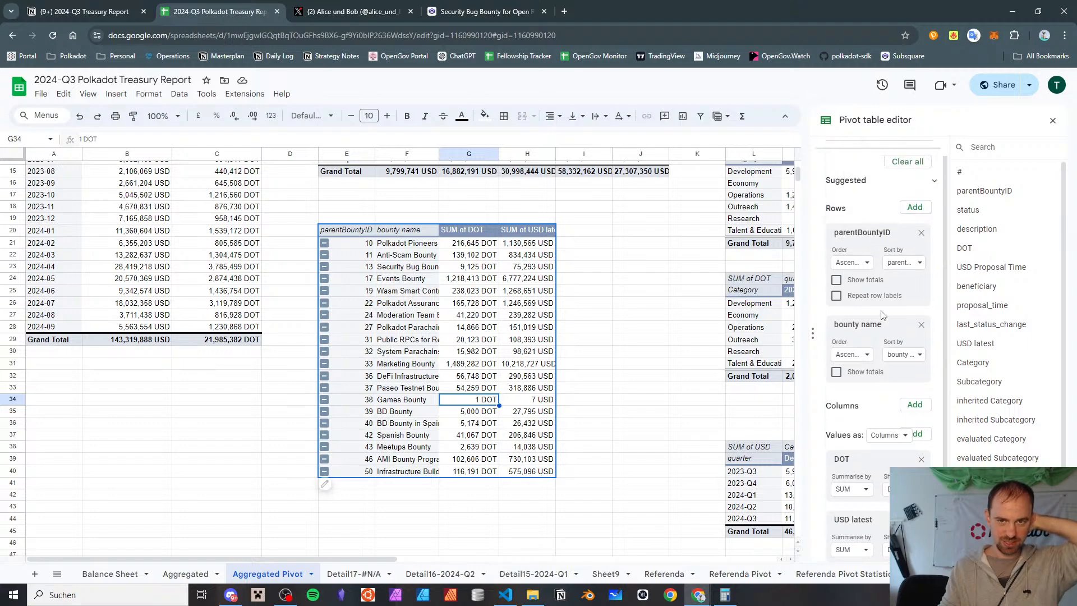
pyautogui.click(901, 268)
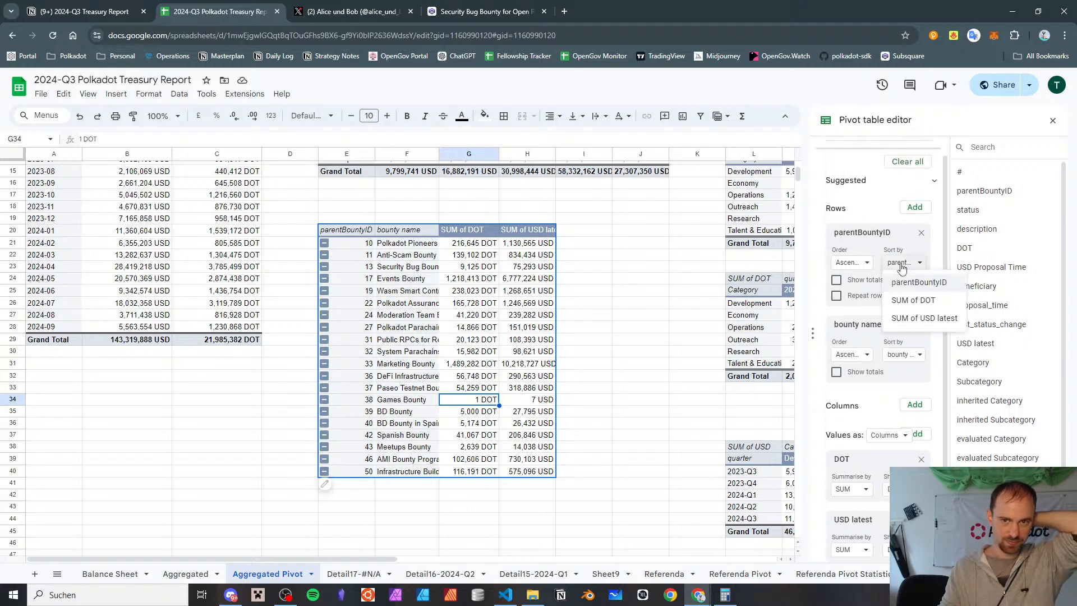
pyautogui.click(903, 317)
pyautogui.click(867, 264)
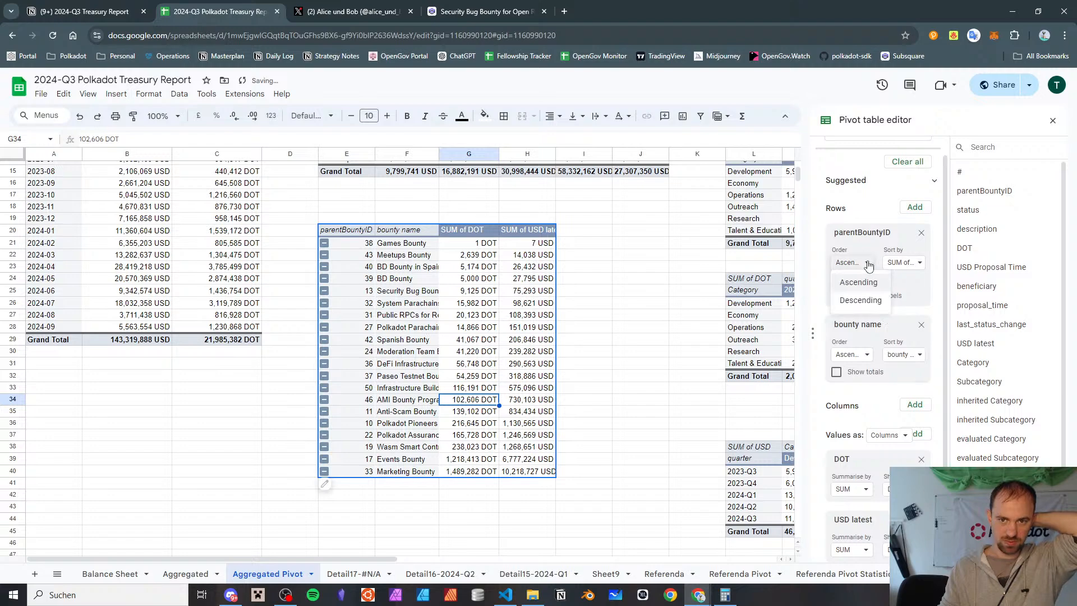
pyautogui.click(853, 301)
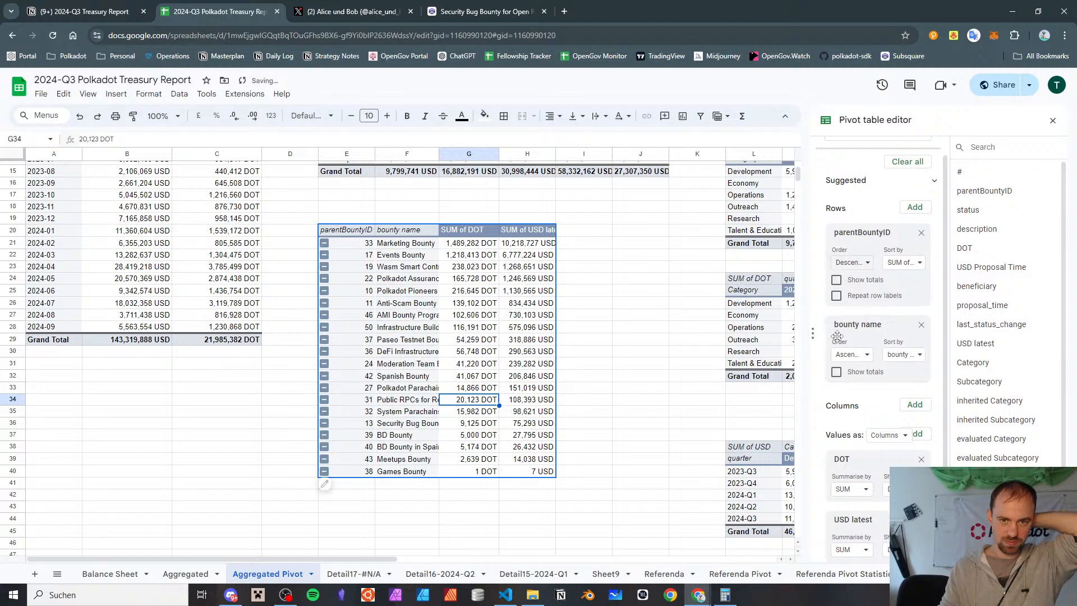
# Turn on totals for the parentBountyID row group of the bounty pivot table
pyautogui.click(841, 284)
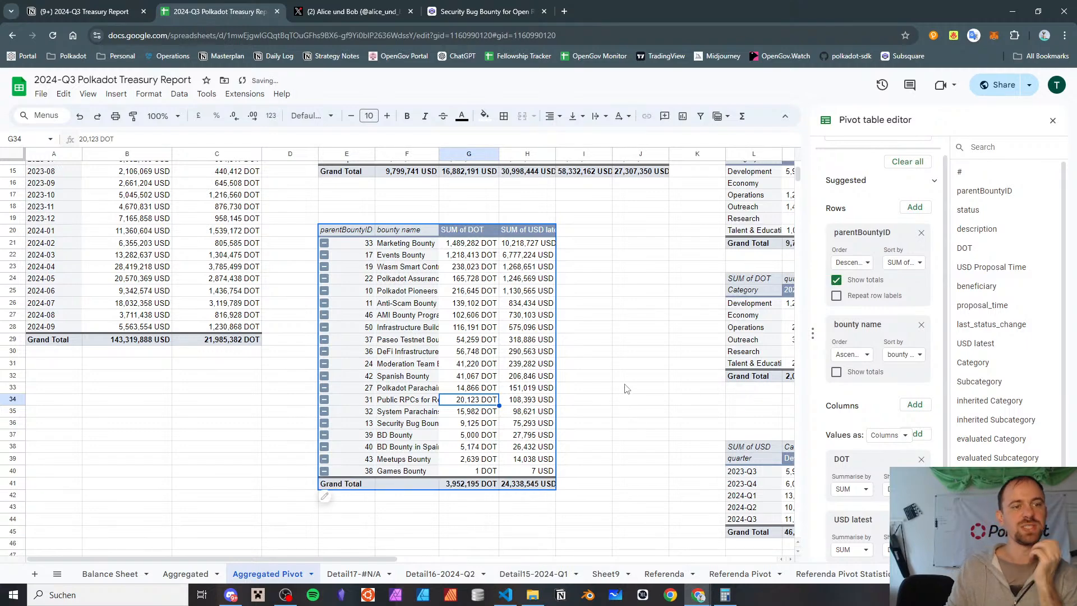
pyautogui.scroll(-3, 627, 389)
pyautogui.scroll(1, 626, 389)
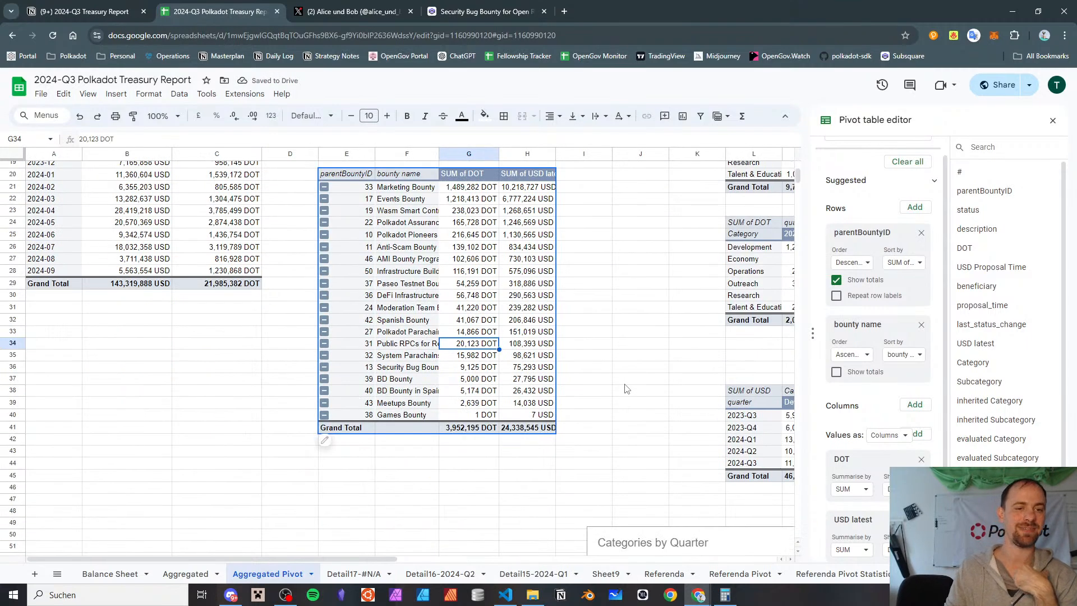
pyautogui.scroll(2, 626, 388)
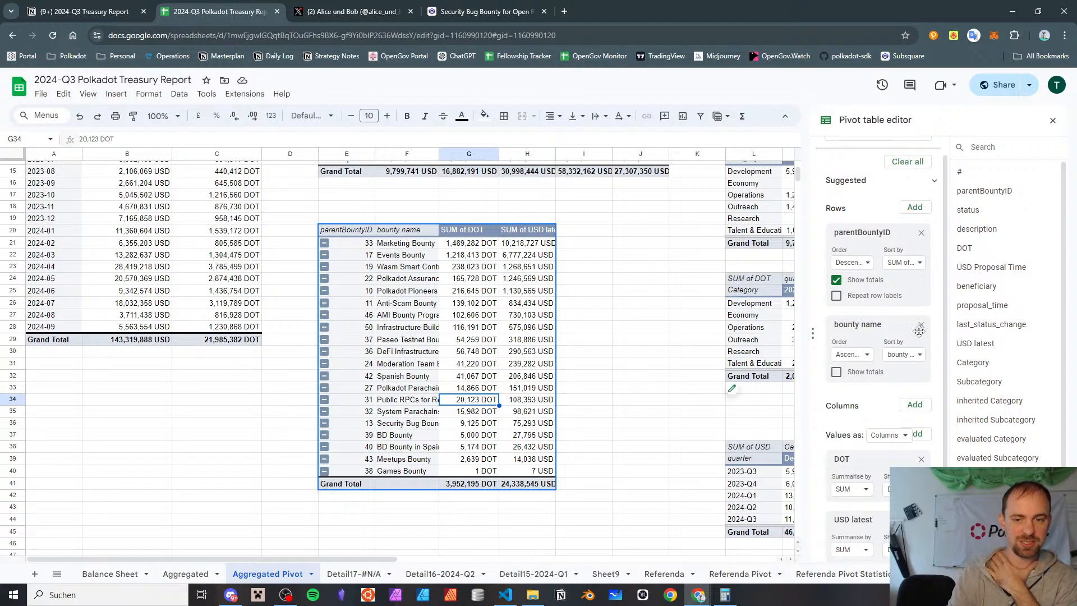
pyautogui.scroll(-2, 881, 302)
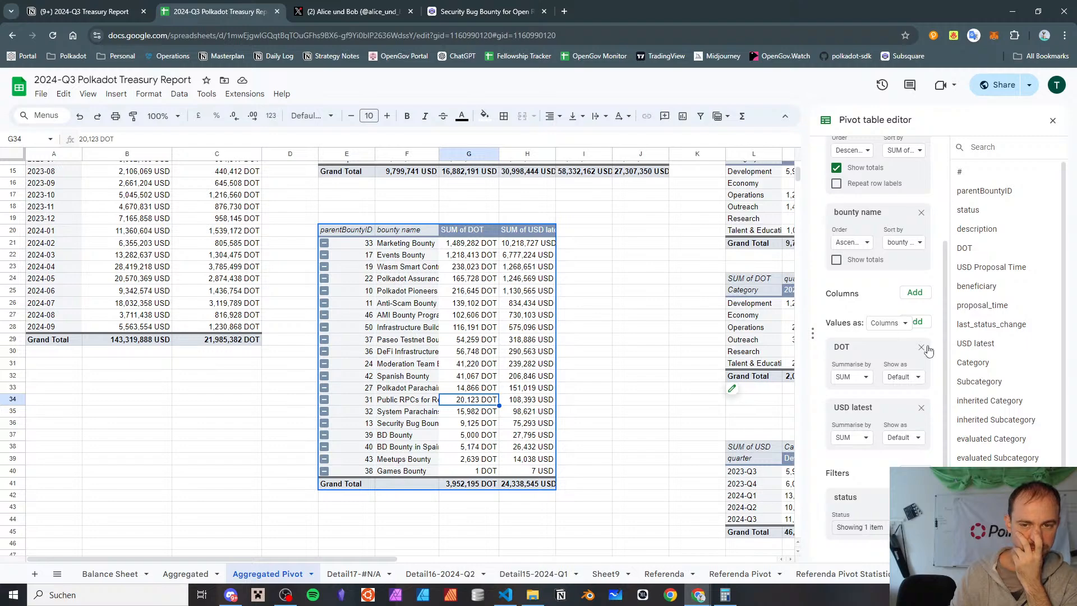
# Duplicate the bounty pivot table from E20 to cell E44, below the original
pyautogui.click(353, 230)
pyautogui.scroll(-5, 359, 238)
pyautogui.click(359, 239)
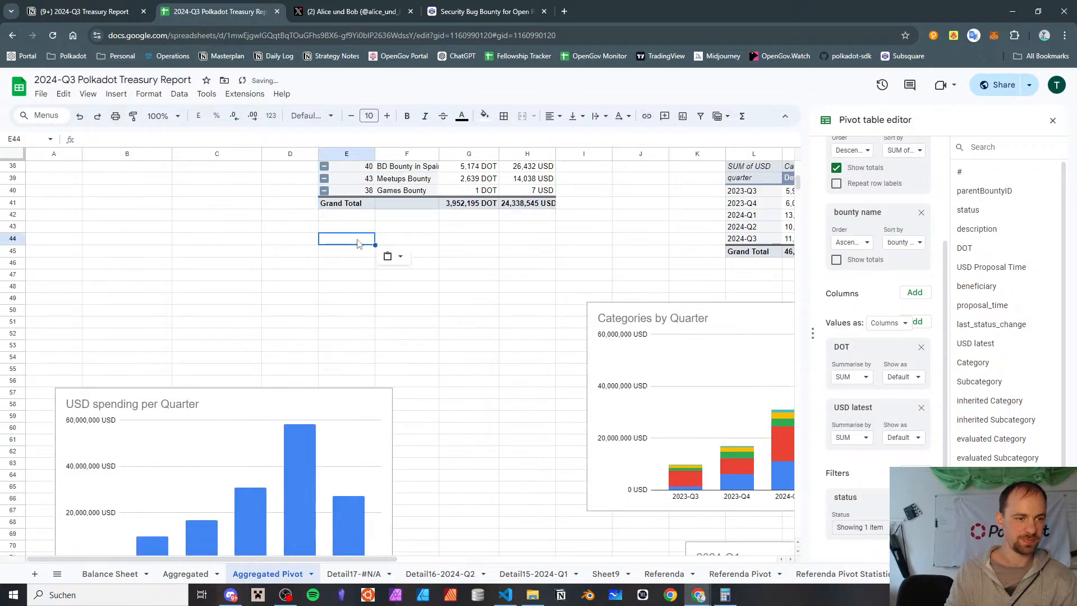
pyautogui.hotkey('ctrl', 'v')
pyautogui.scroll(-5, 174, 437)
pyautogui.scroll(10, 192, 289)
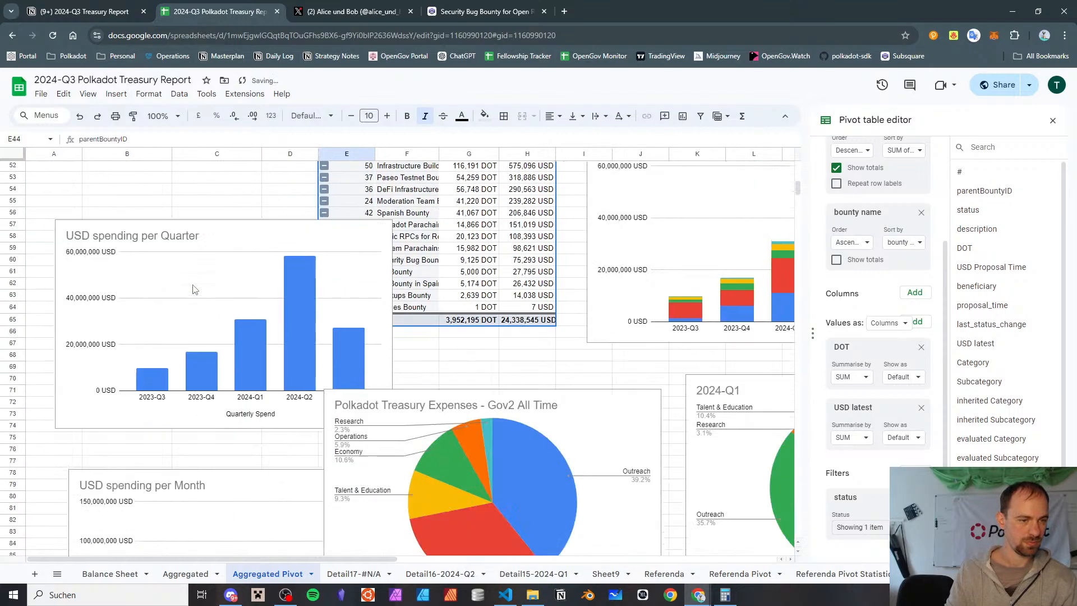
# Move the USD spending per Quarter chart down so it clears the duplicated bounty pivot table
pyautogui.scroll(-7, 193, 289)
pyautogui.click(269, 241)
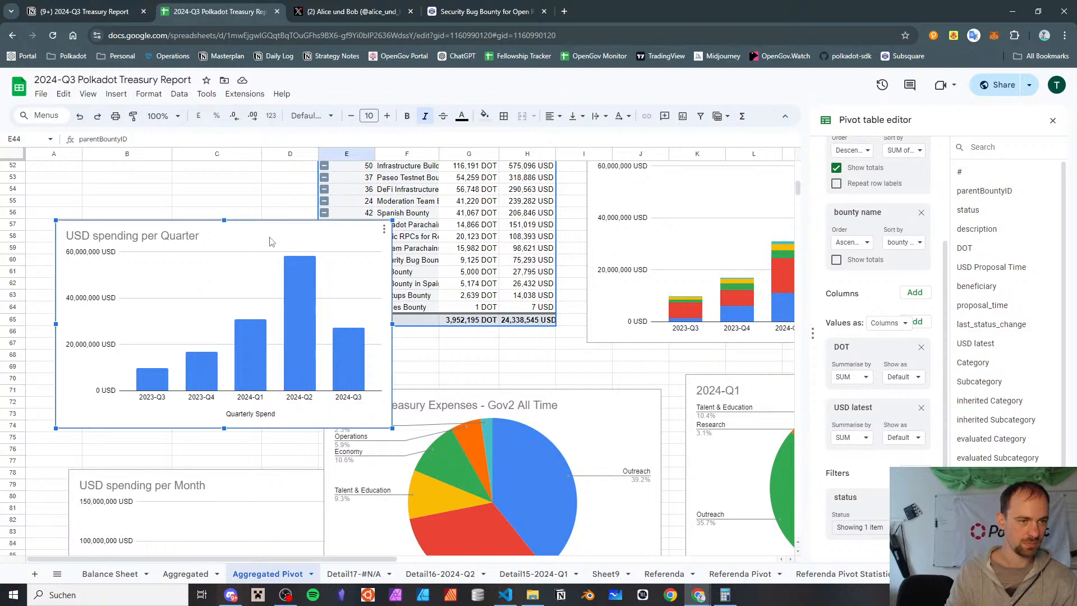
pyautogui.moveTo(268, 246); pyautogui.dragTo(268, 432)
# In the pivot table at E44, remove the DOT values and add quarter as the column grouping
pyautogui.scroll(3, 227, 260)
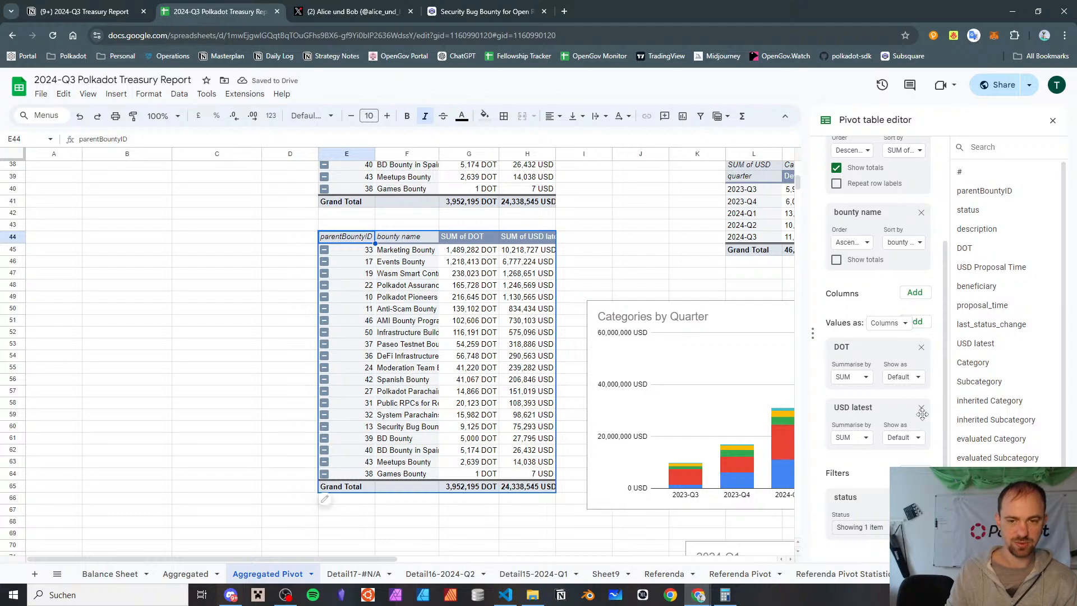
pyautogui.click(922, 349)
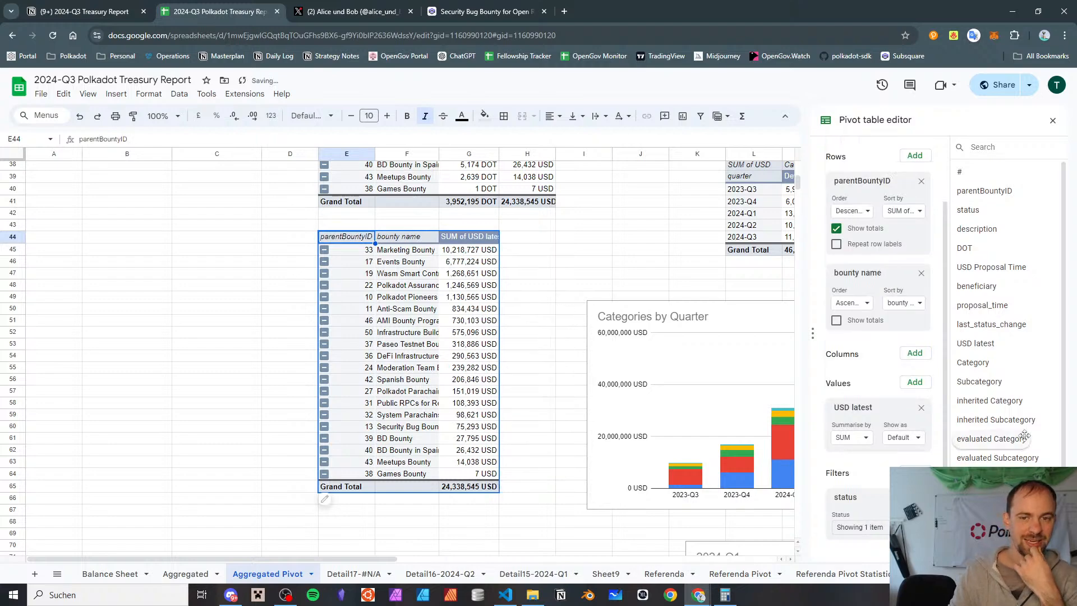
pyautogui.click(914, 353)
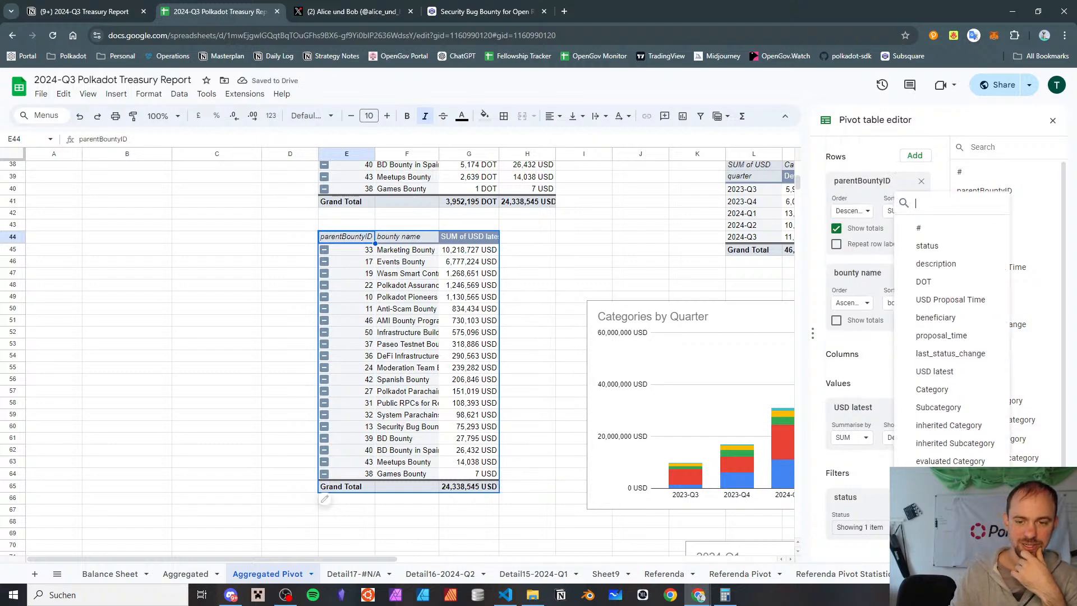
pyautogui.click(929, 497)
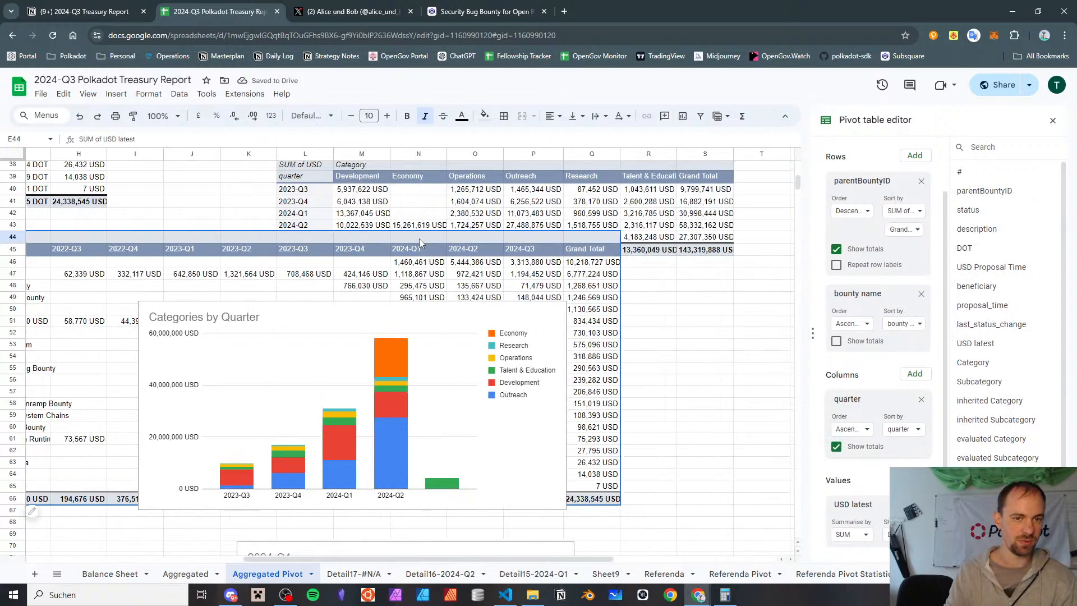
# Move the quarterly bounty pivot table from E44 to cell A45
pyautogui.hotkey('ctrl', 'c')
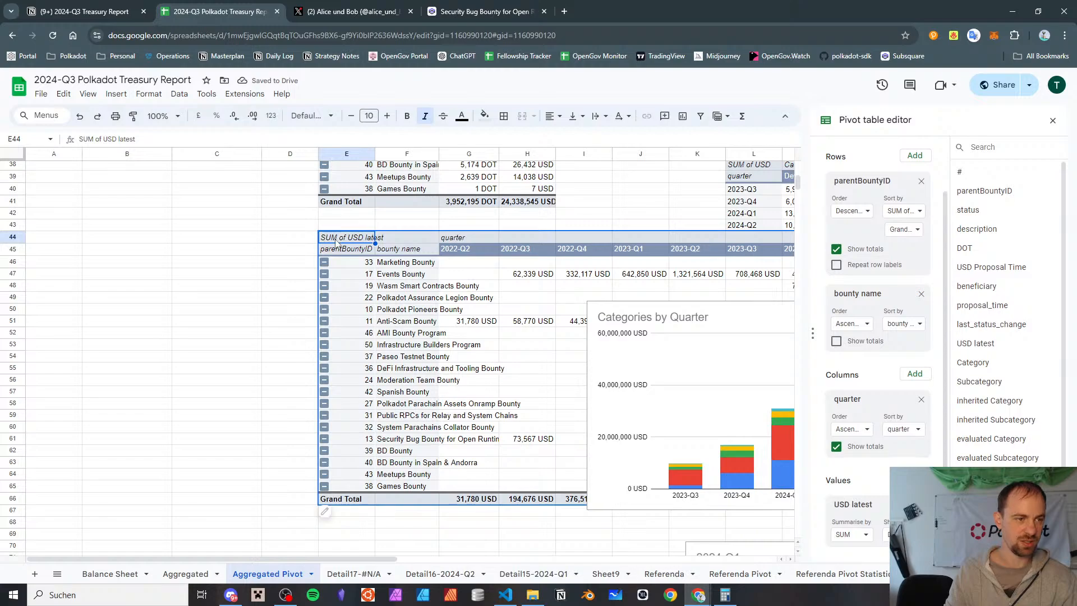
pyautogui.click(55, 244)
pyautogui.hotkey('ctrl', 'v')
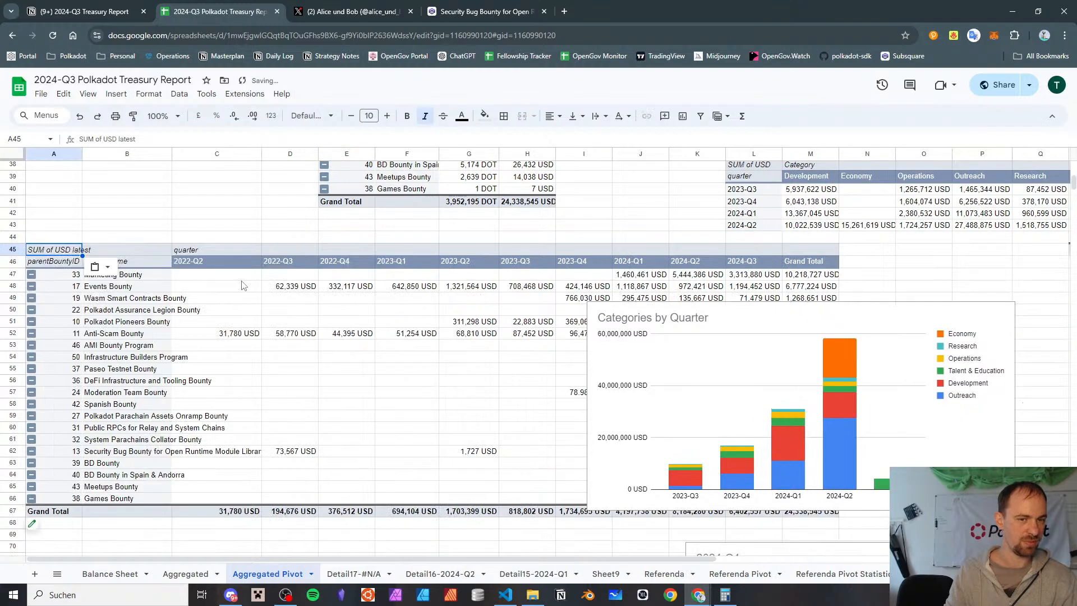
pyautogui.hscroll(5, 382, 217)
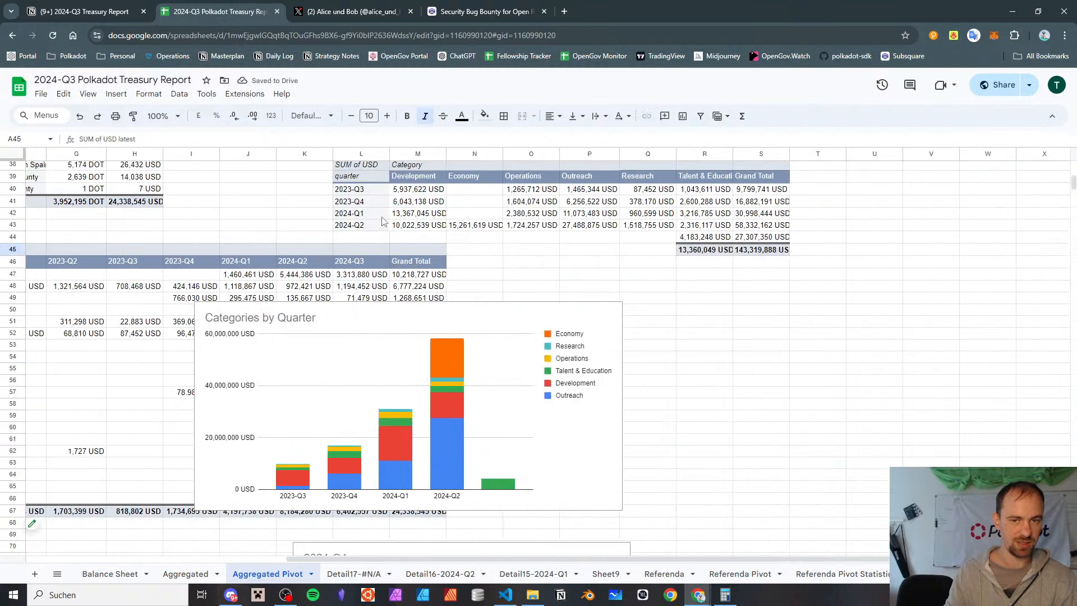
pyautogui.hscroll(-5, 381, 220)
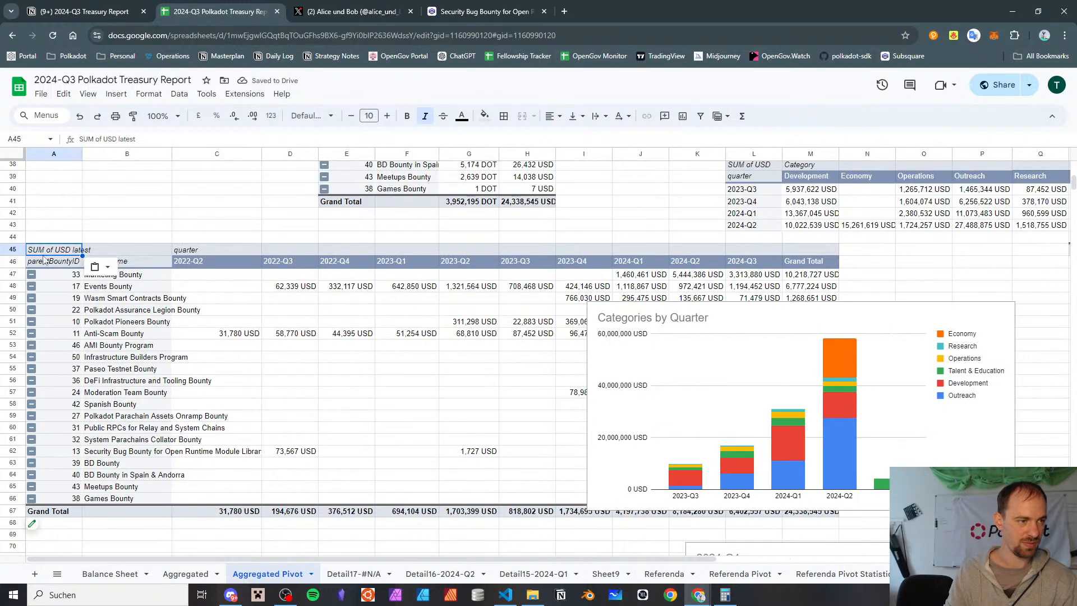
# Move the quarterly bounty pivot table from A45 to cell B51
pyautogui.click(118, 323)
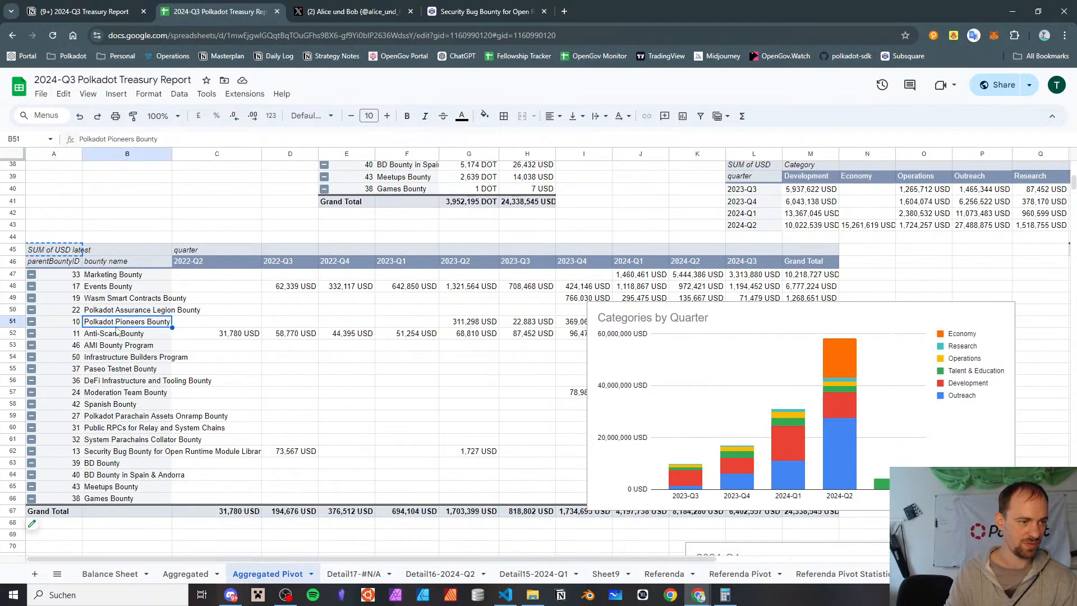
pyautogui.hotkey('ctrl', 'v')
pyautogui.scroll(-2, 355, 276)
pyautogui.hscroll(5, 380, 228)
pyautogui.scroll(5, 503, 367)
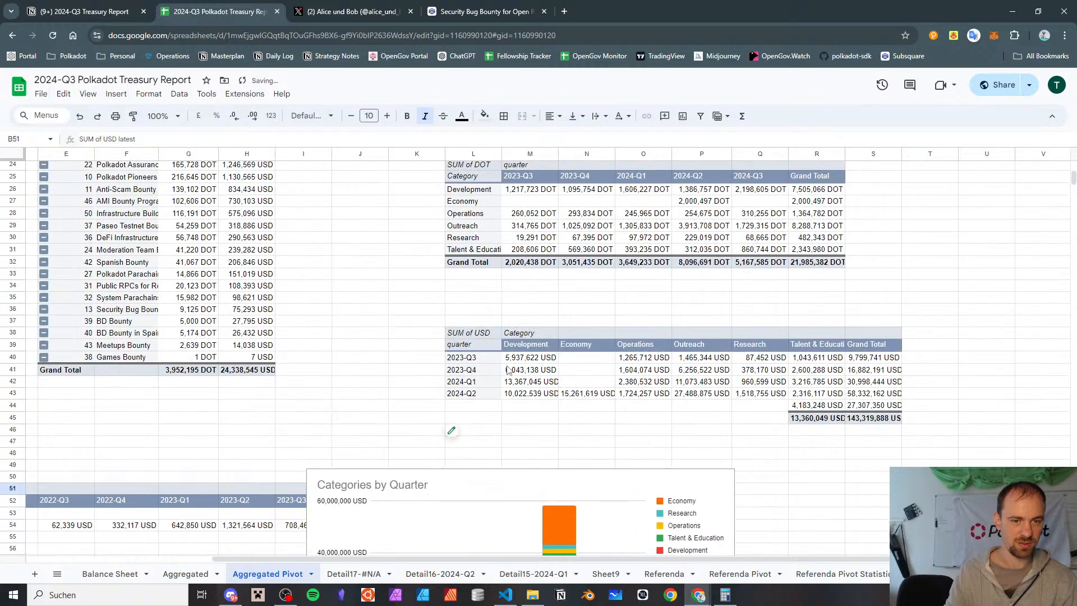
# Cut the SUM of USD category pivot table at L38 and paste it back into the same cell
pyautogui.click(485, 334)
pyautogui.hotkey('ctrl', 'v')
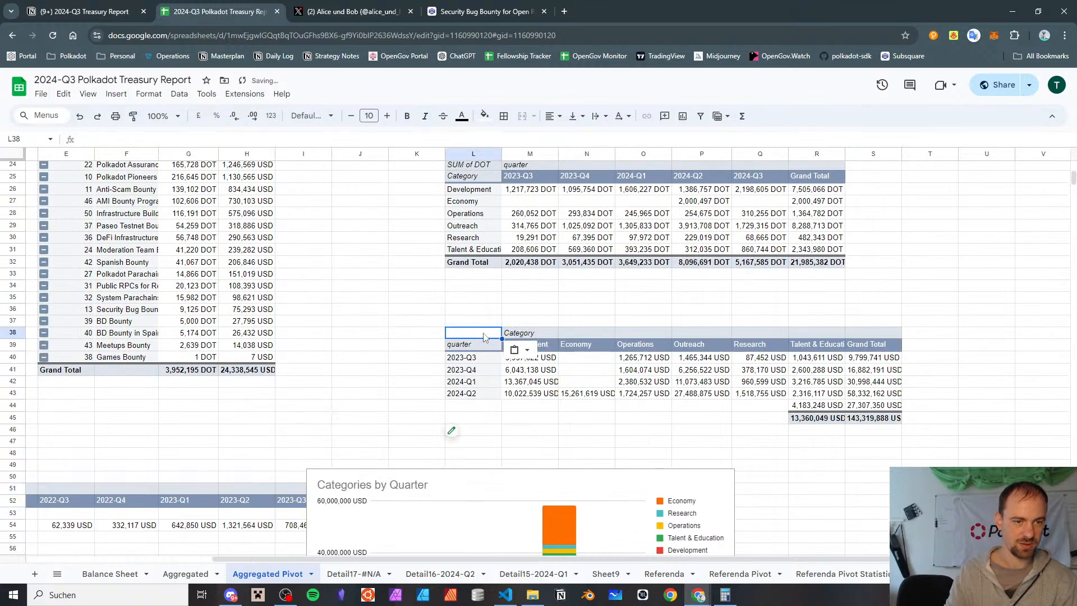
pyautogui.scroll(-3, 480, 346)
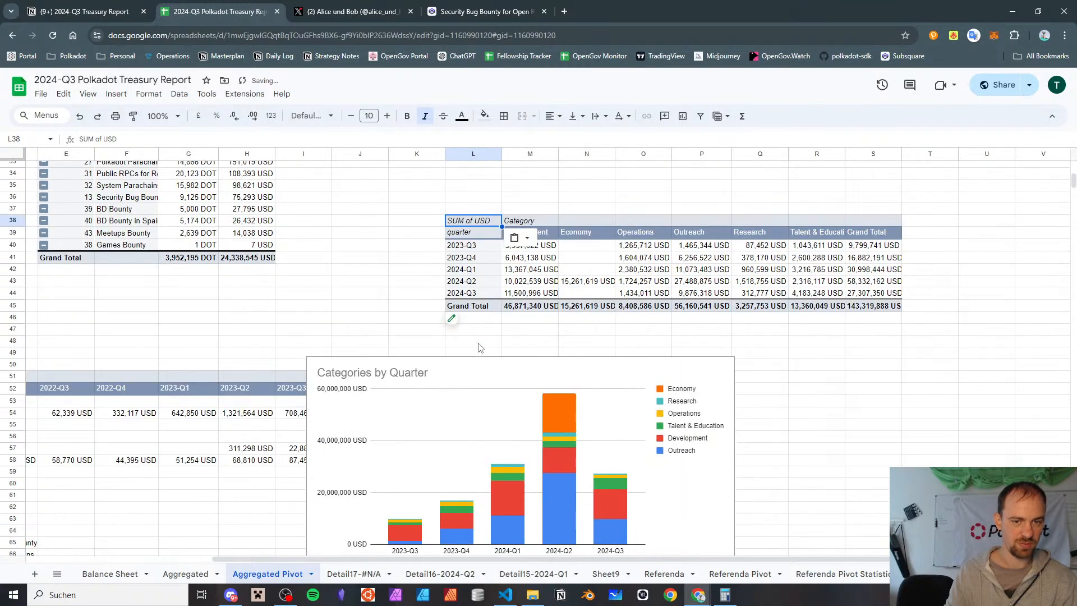
# Move the Categories by Quarter chart to just below the SUM of USD category pivot table, starting around column M
pyautogui.scroll(-5, 477, 341)
pyautogui.hscroll(-3, 437, 258)
pyautogui.scroll(3, 443, 255)
pyautogui.click(705, 307)
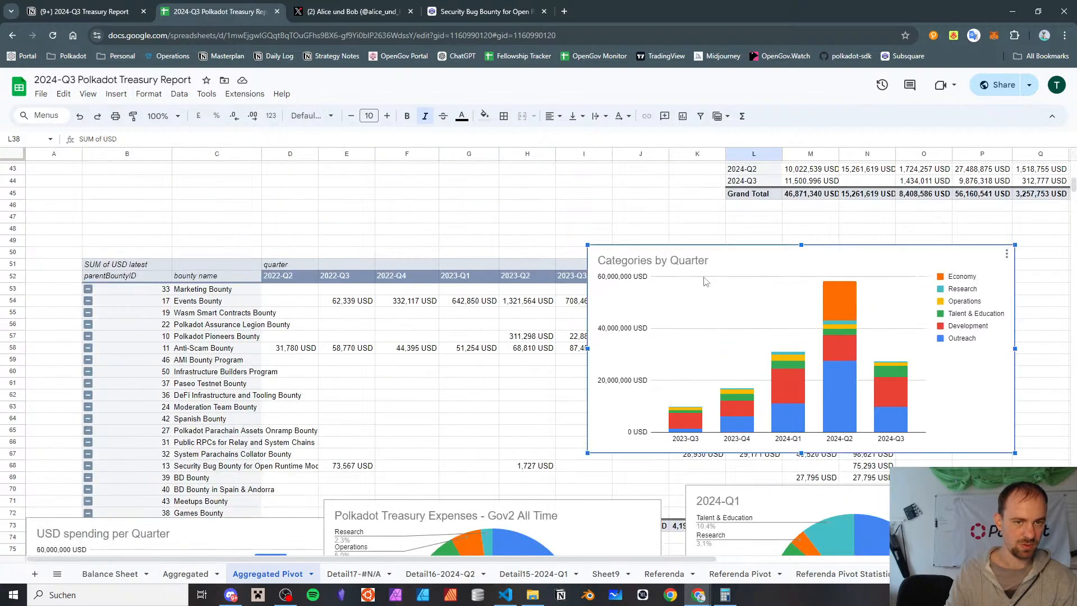
pyautogui.moveTo(691, 281); pyautogui.dragTo(868, 244)
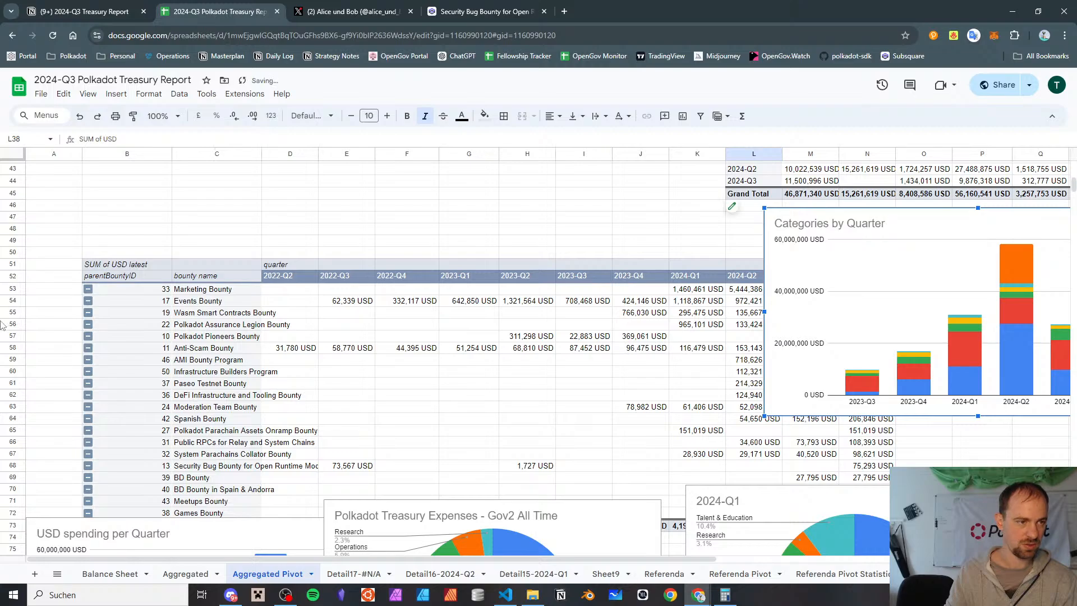
# Move the quarterly bounty pivot table from B51 to cell W1, beside the category pivot tables
pyautogui.click(122, 264)
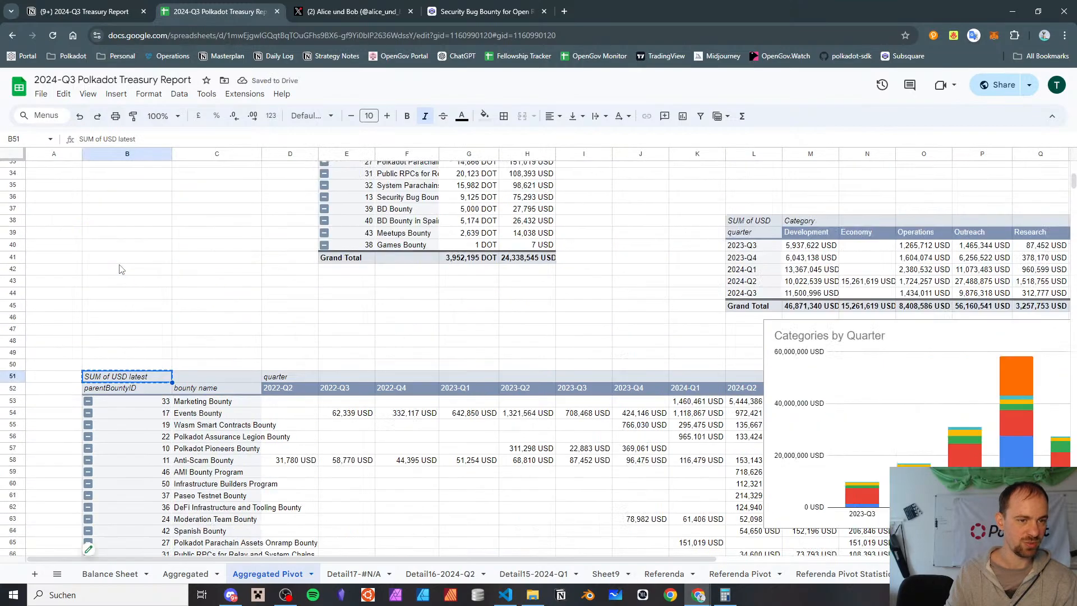
pyautogui.hscroll(5, 120, 275)
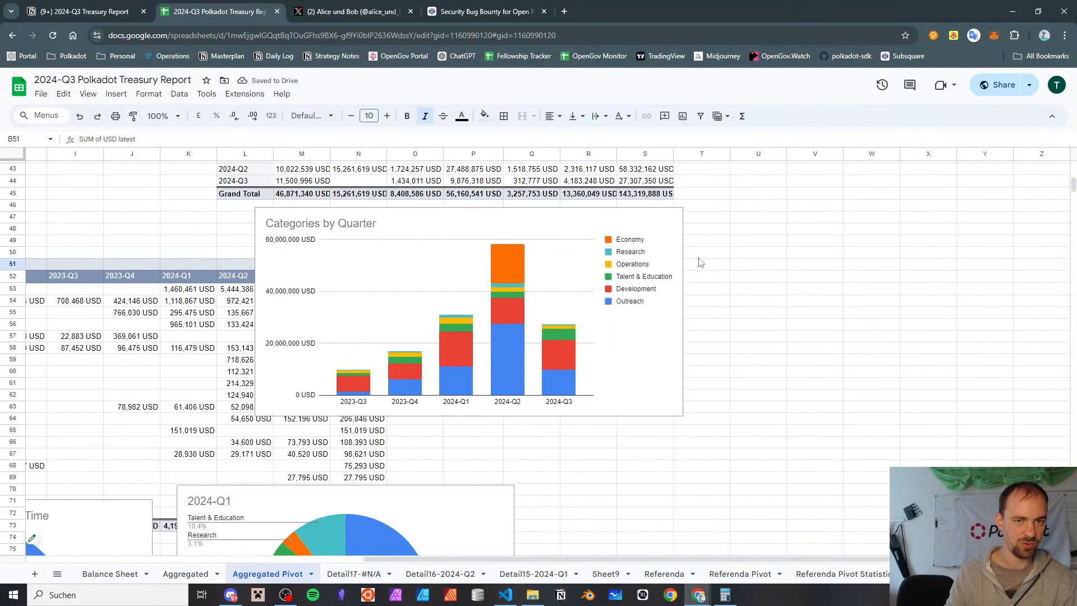
pyautogui.scroll(10, 698, 260)
pyautogui.click(878, 170)
pyautogui.hotkey('ctrl', 'v')
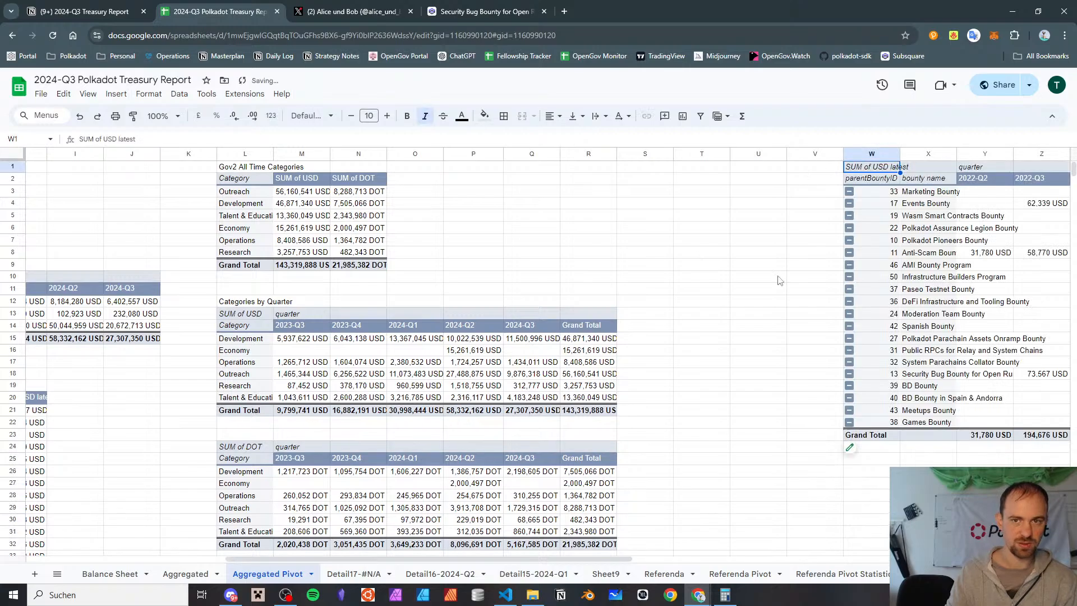
pyautogui.hscroll(4, 677, 311)
pyautogui.hscroll(-8, 677, 309)
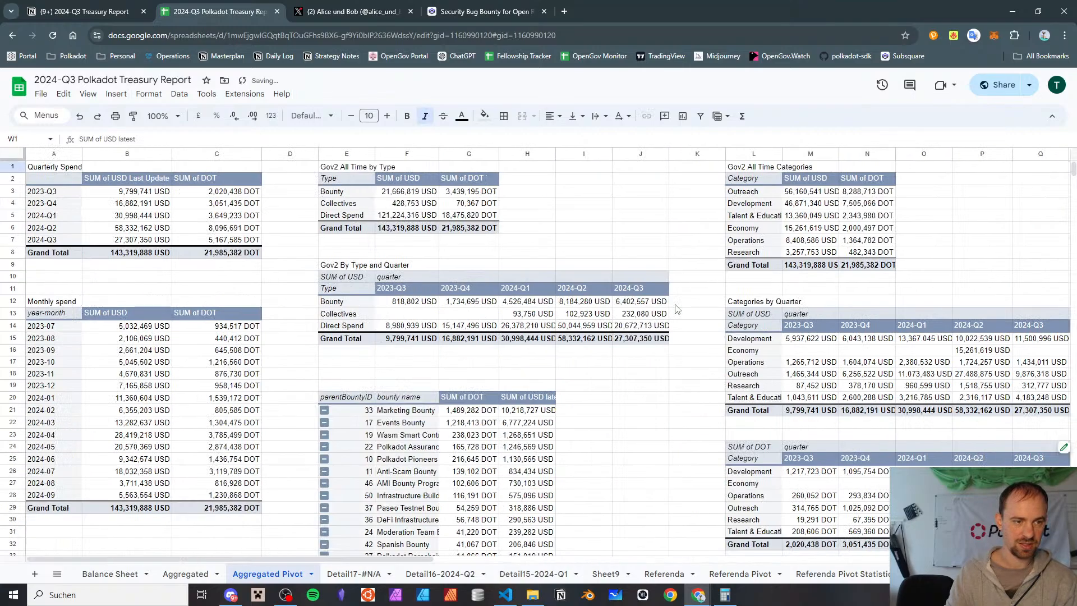
# Move the bounty pivot table with DOT and USD sums from E20 to cell W26, below the quarterly bounty pivot
pyautogui.scroll(-2, 379, 265)
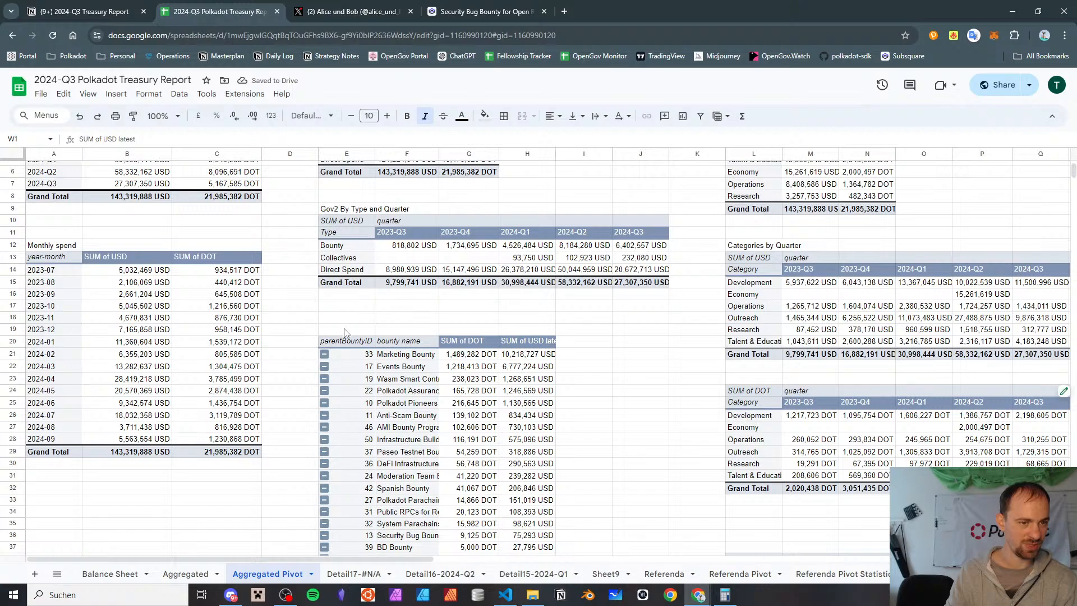
pyautogui.click(347, 343)
pyautogui.hscroll(8, 347, 346)
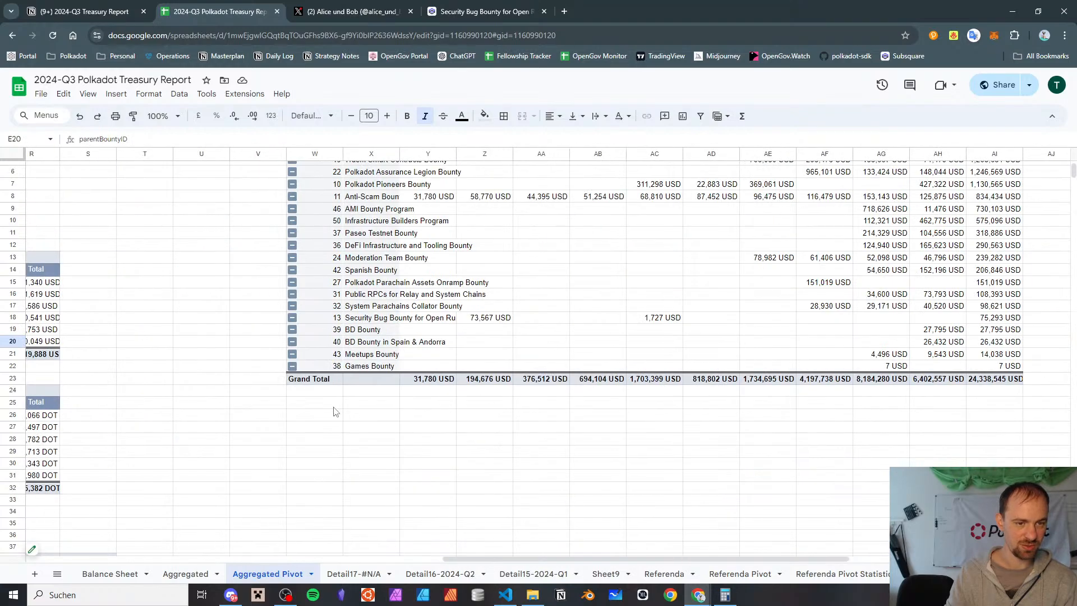
pyautogui.click(318, 417)
pyautogui.hotkey('ctrl', 'v')
pyautogui.scroll(-8, 322, 425)
pyautogui.hscroll(1, 322, 425)
pyautogui.scroll(10, 322, 425)
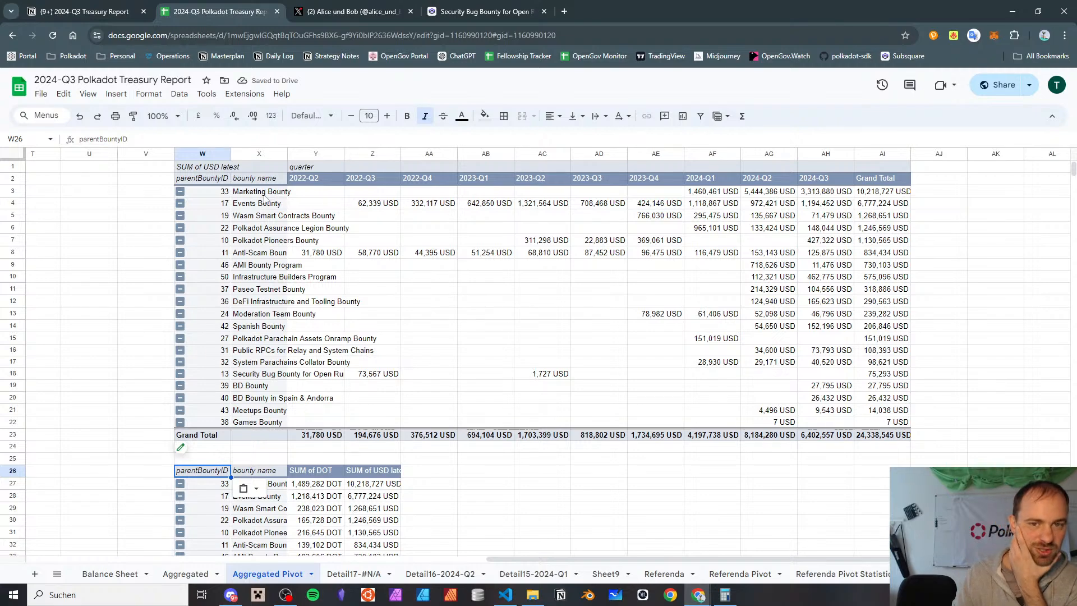
pyautogui.click(807, 195)
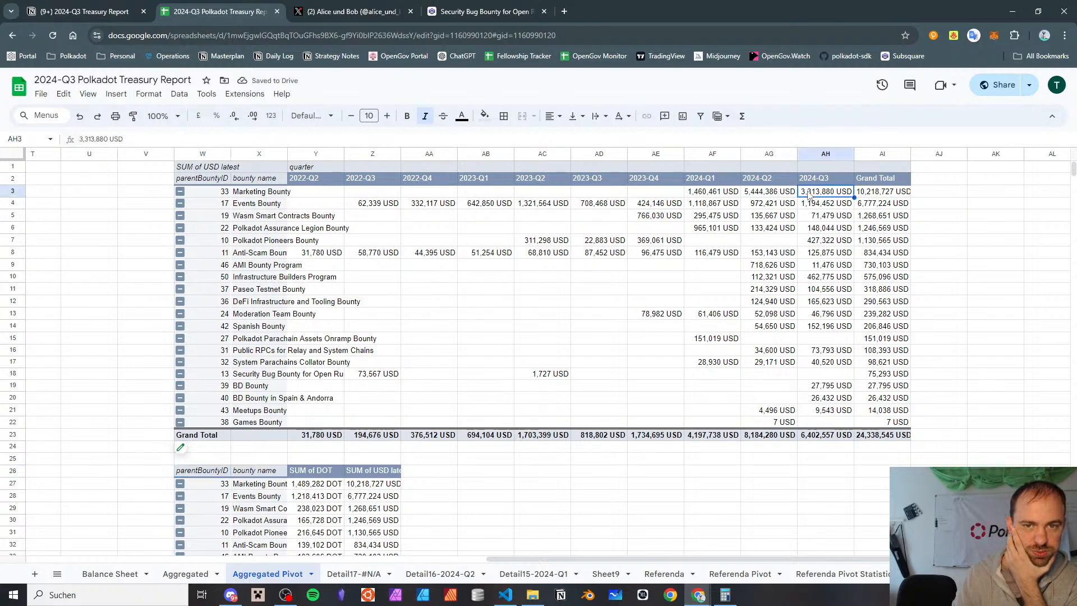
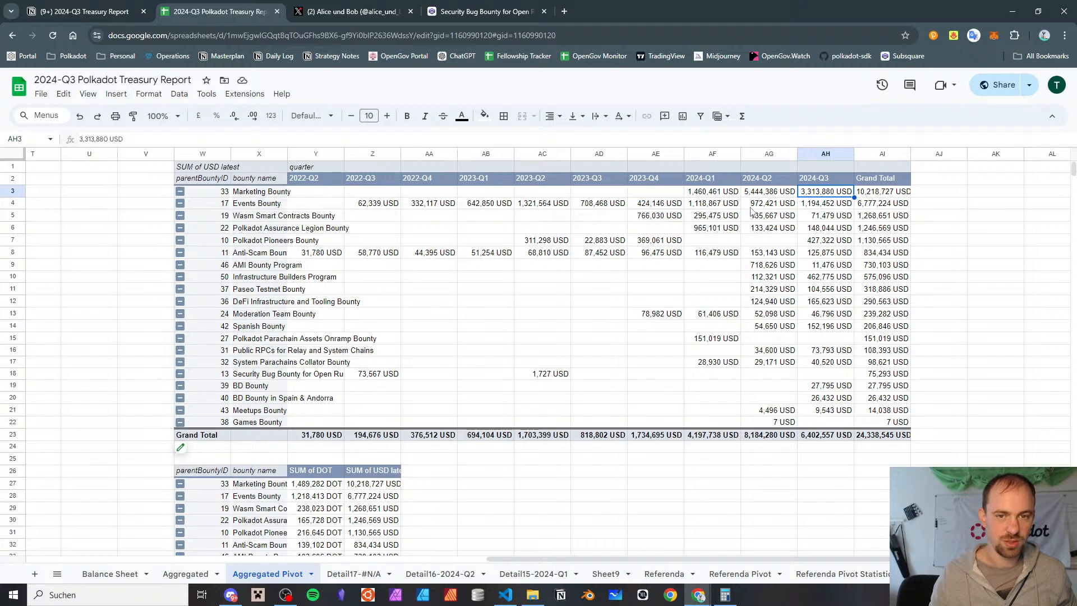
# Review the quarterly USD spending per bounty in the Aggregated Pivot sheet, focusing on 2024-Q1 through 2024-Q3
pyautogui.moveTo(808, 204); pyautogui.dragTo(565, 201)
pyautogui.click(637, 243)
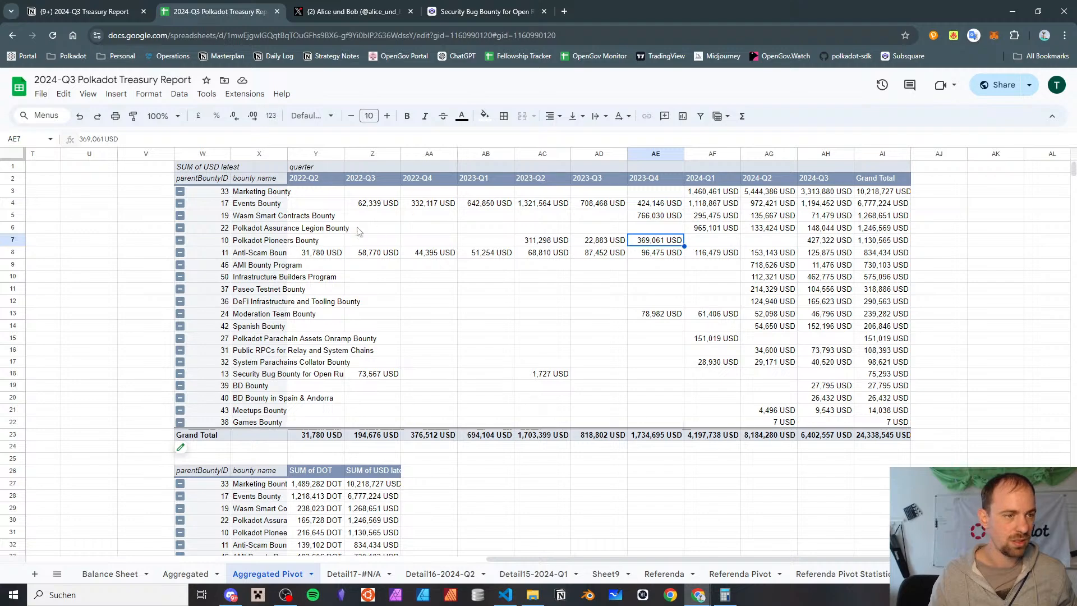
pyautogui.click(820, 219)
pyautogui.moveTo(819, 232); pyautogui.dragTo(710, 233)
pyautogui.moveTo(729, 193); pyautogui.dragTo(837, 412)
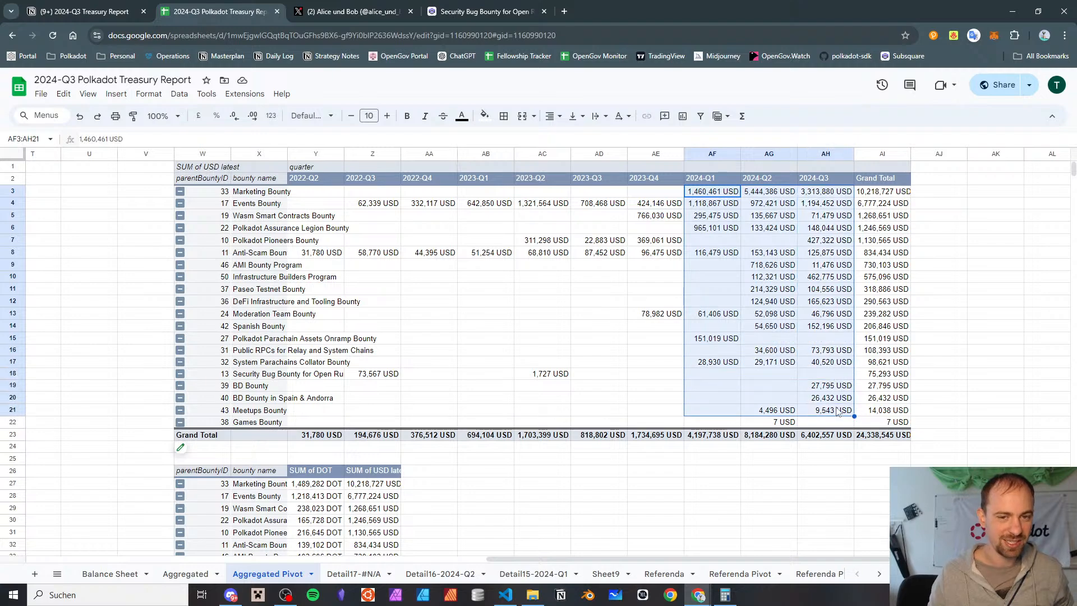
pyautogui.click(406, 280)
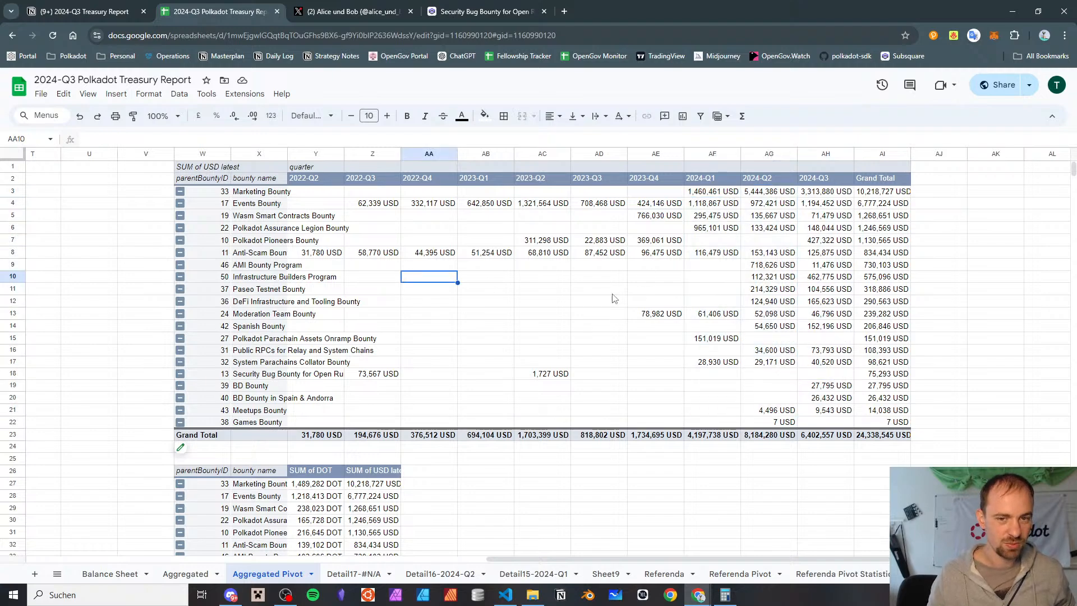
# Open the underlying records of the AMI Bounty Program's 2024-Q2 spending and inspect the DOT amount of the treasury refund
pyautogui.click(759, 270)
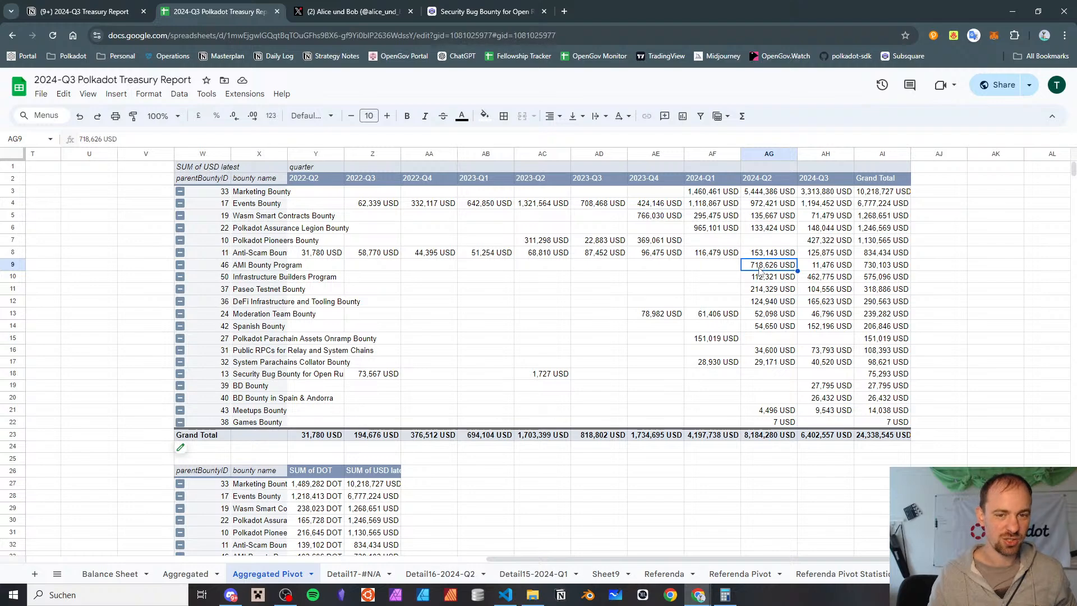
pyautogui.doubleClick(758, 270)
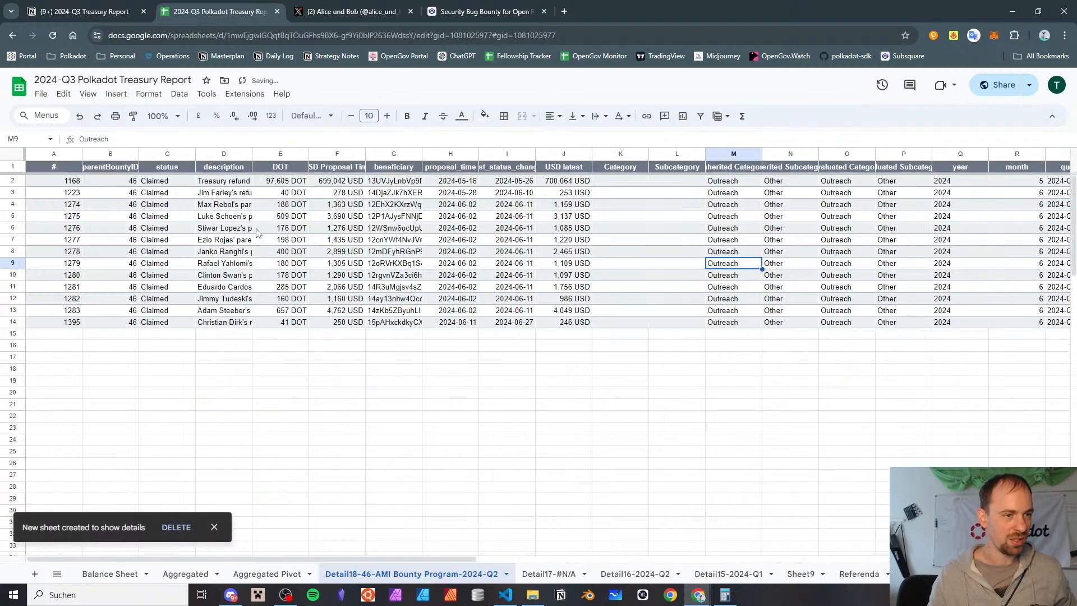
pyautogui.click(291, 181)
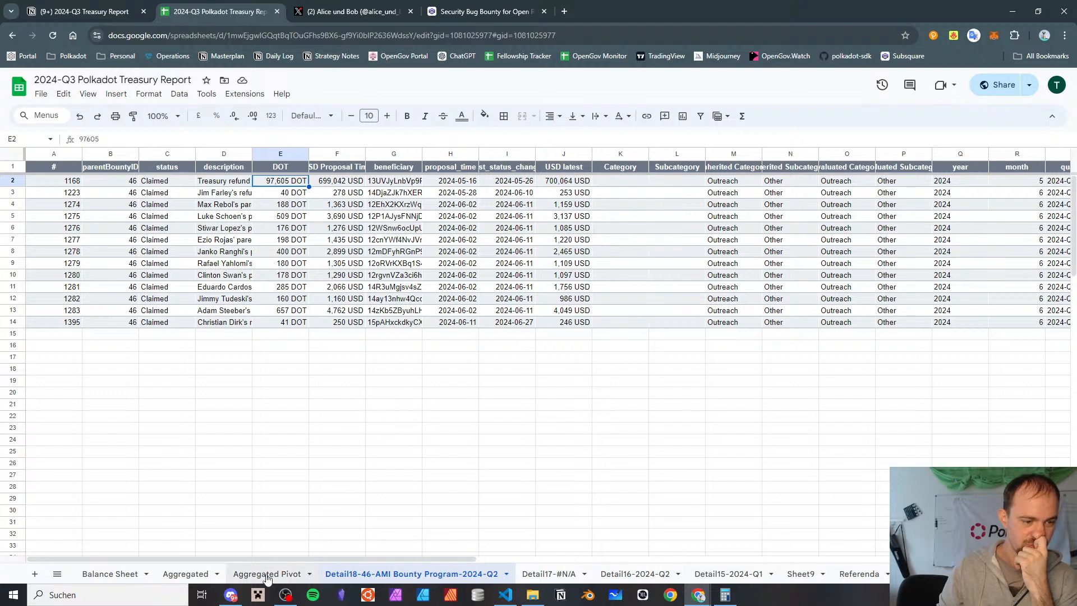
# Remove the filter from the Child Bounties sheet so that records of all bounties are listed
pyautogui.scroll(-3, 582, 569)
pyautogui.scroll(-4, 582, 569)
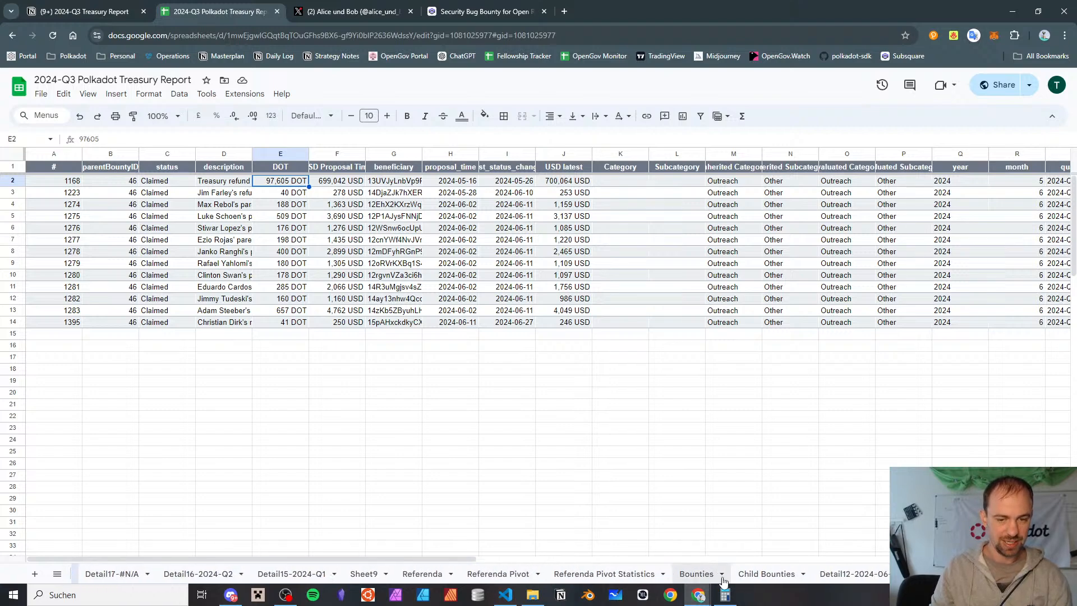
pyautogui.click(769, 573)
pyautogui.hscroll(-6, 574, 270)
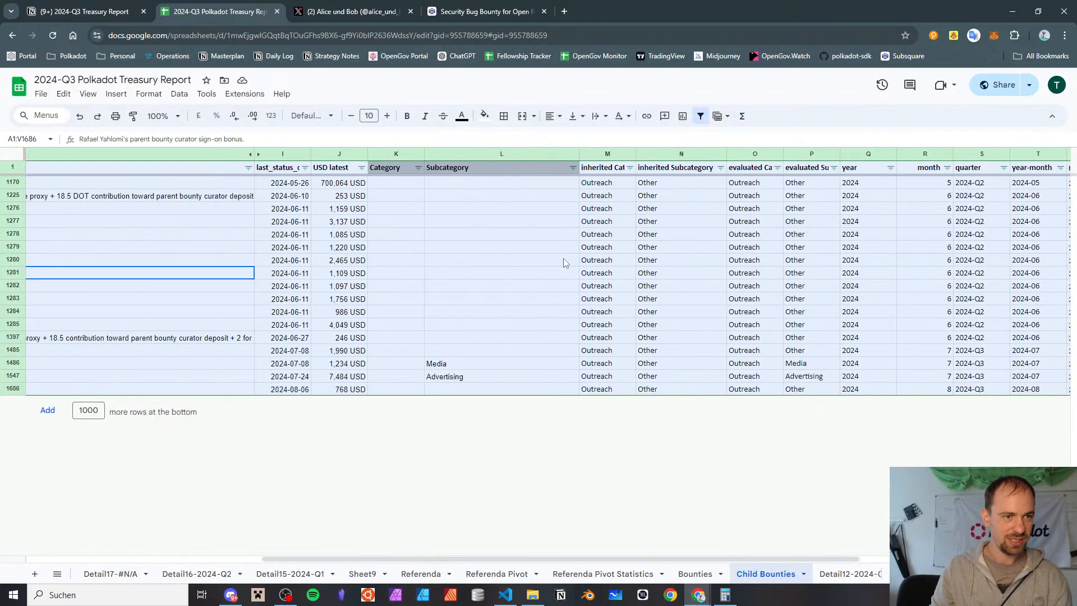
pyautogui.hscroll(-5, 563, 260)
pyautogui.hscroll(10, 561, 258)
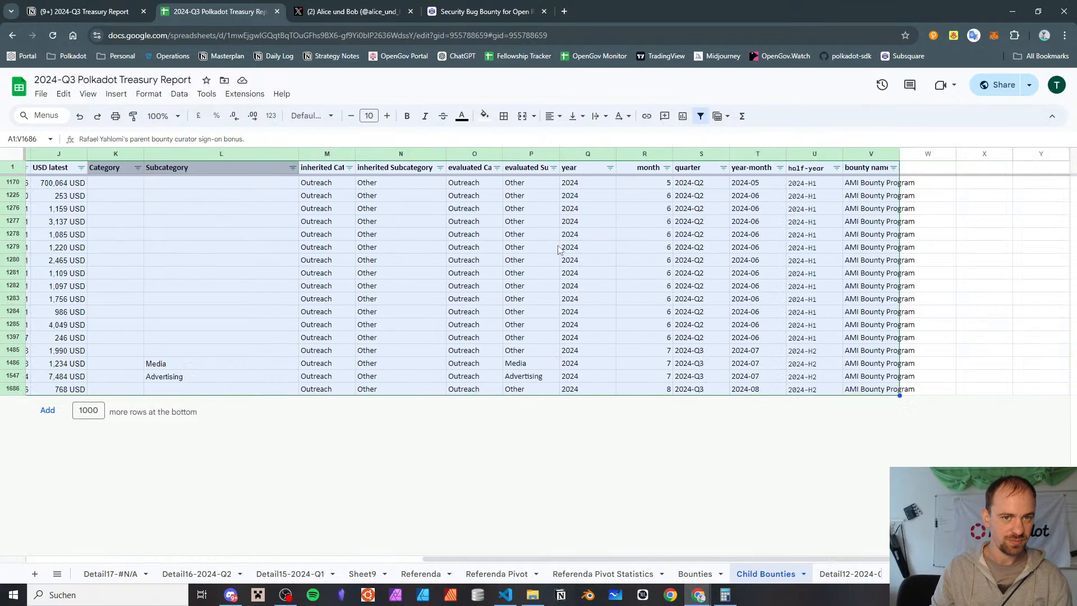
pyautogui.click(753, 273)
pyautogui.click(801, 223)
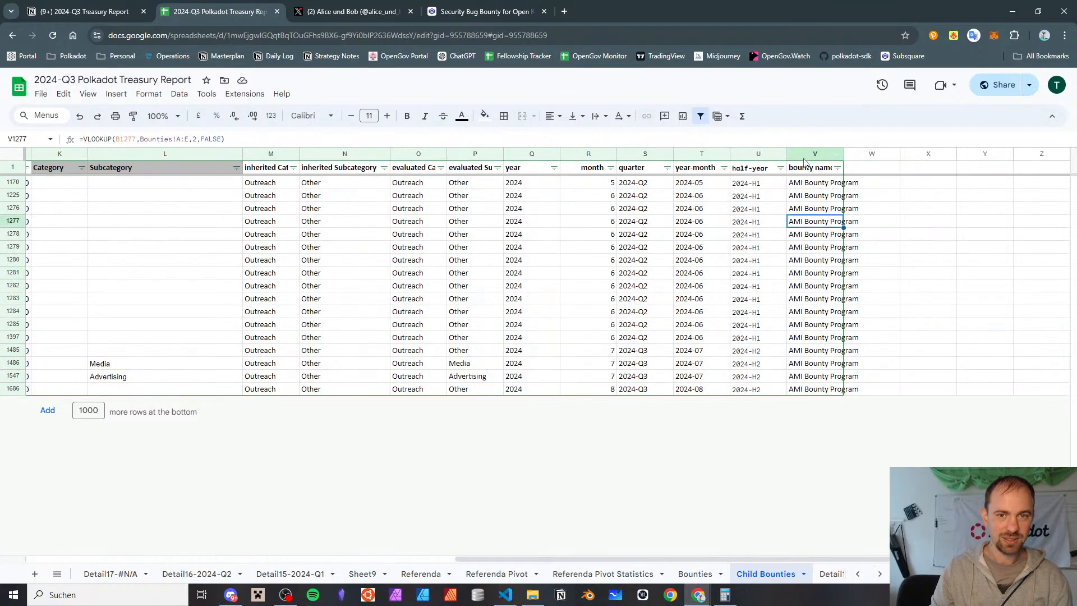
pyautogui.click(806, 168)
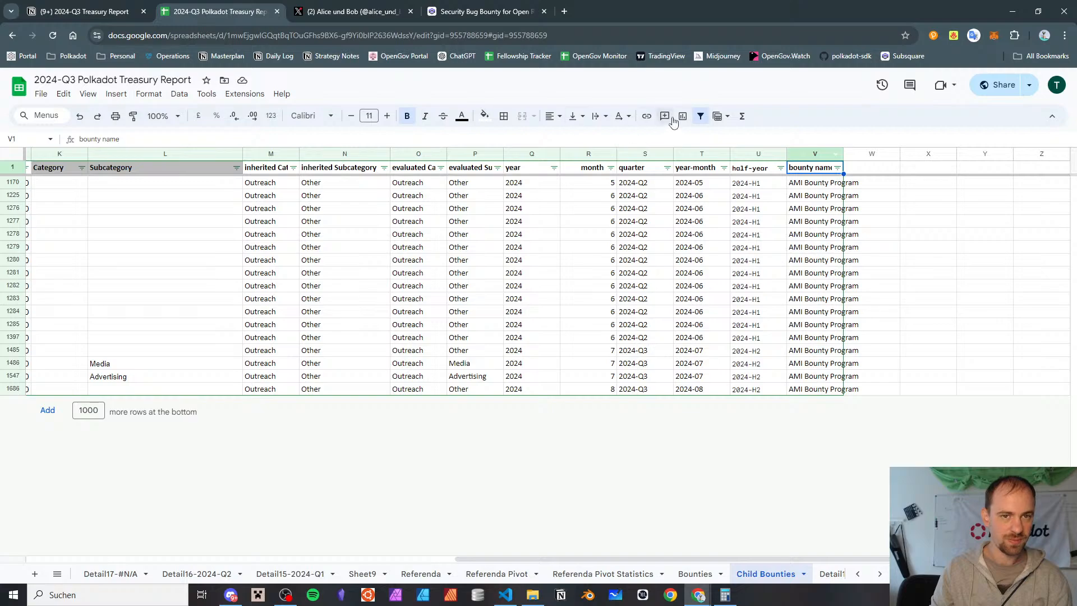
pyautogui.click(699, 116)
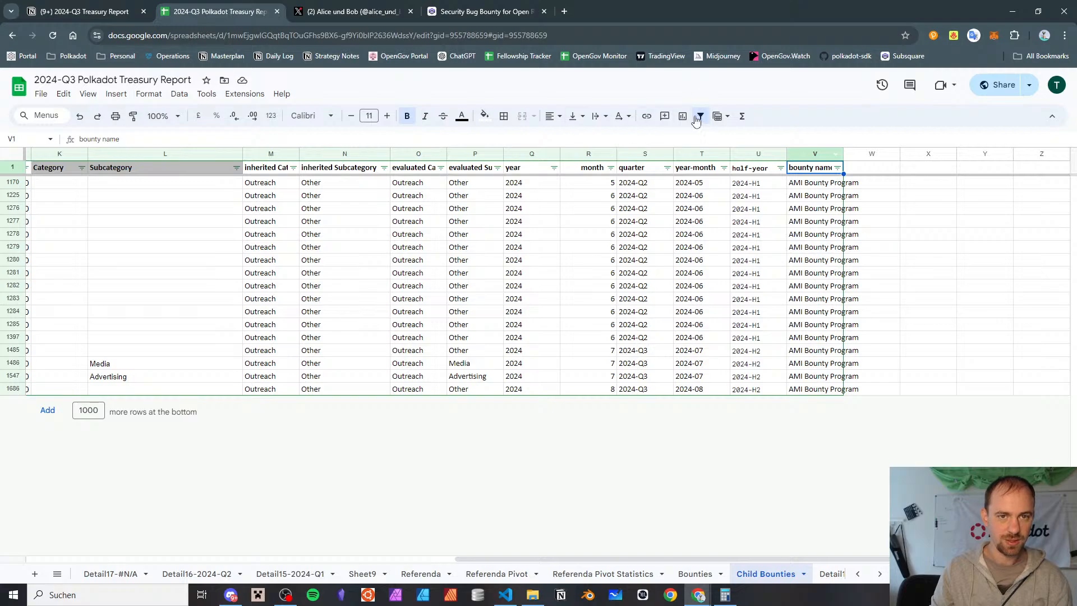
# Add the header "hide from income statement" in W1 of the Child Bounties sheet, directly after the bounty name column
pyautogui.scroll(12, 827, 202)
pyautogui.hscroll(-4, 827, 223)
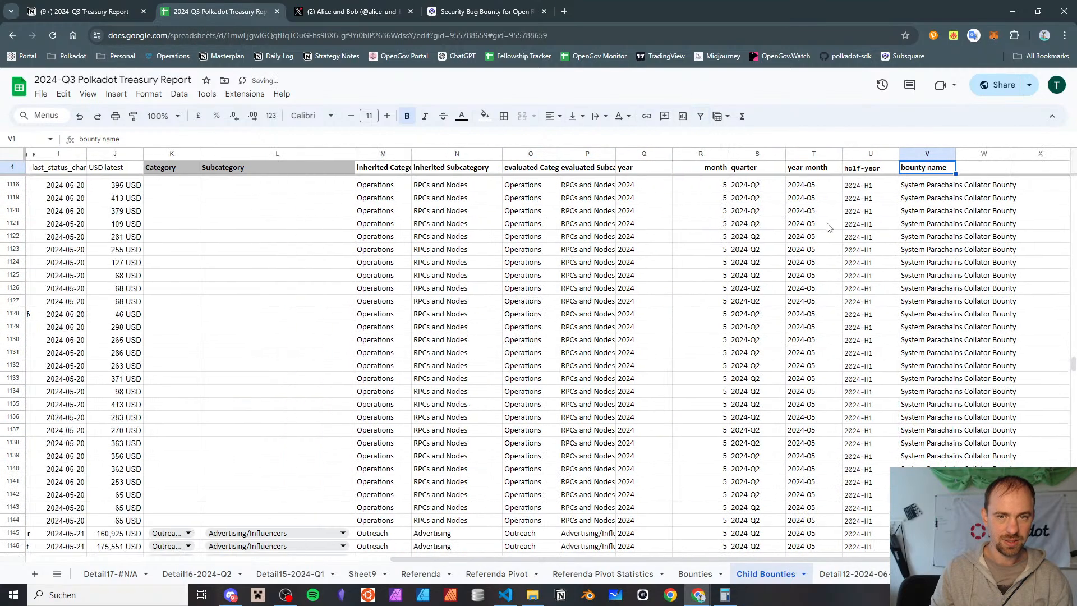
pyautogui.hscroll(4, 826, 223)
pyautogui.scroll(8, 828, 226)
pyautogui.scroll(-3, 828, 226)
pyautogui.click(815, 212)
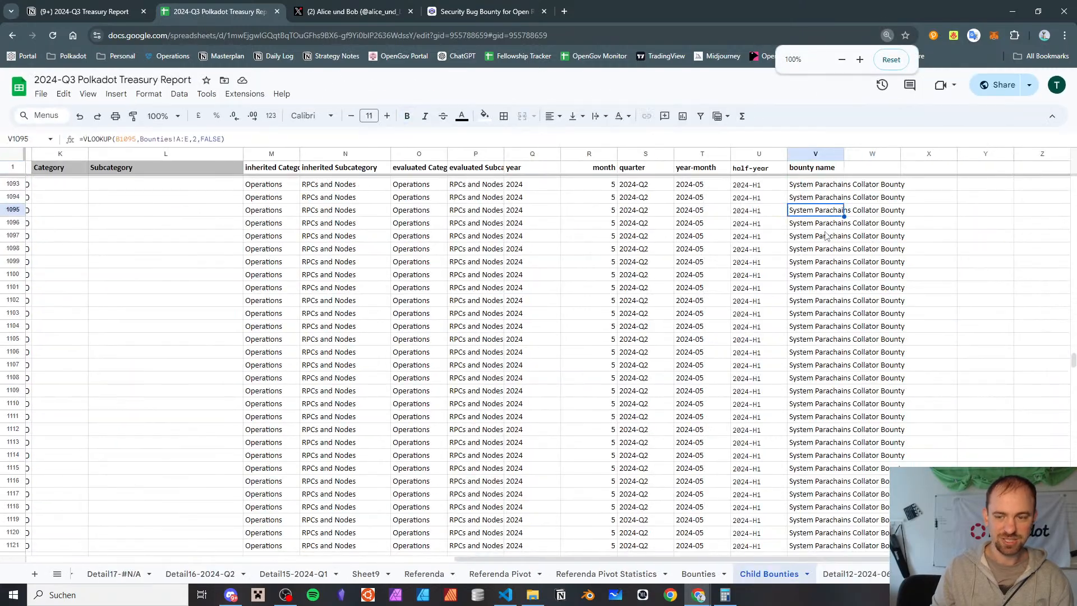
pyautogui.hotkey('ctrl', 'Home')
pyautogui.press('Right')
pyautogui.press('Right')
pyautogui.press('Right')
pyautogui.press('Right')
pyautogui.press('Right')
pyautogui.press('Right')
pyautogui.press('Right')
pyautogui.press('Right')
pyautogui.press('Right')
pyautogui.press('Right')
pyautogui.press('Right')
pyautogui.press('Right')
pyautogui.press('Right')
pyautogui.press('Right')
pyautogui.press('Right')
pyautogui.press('Right')
pyautogui.press('Right')
pyautogui.press('Right')
pyautogui.press('Right')
pyautogui.press('Right')
pyautogui.press('Right')
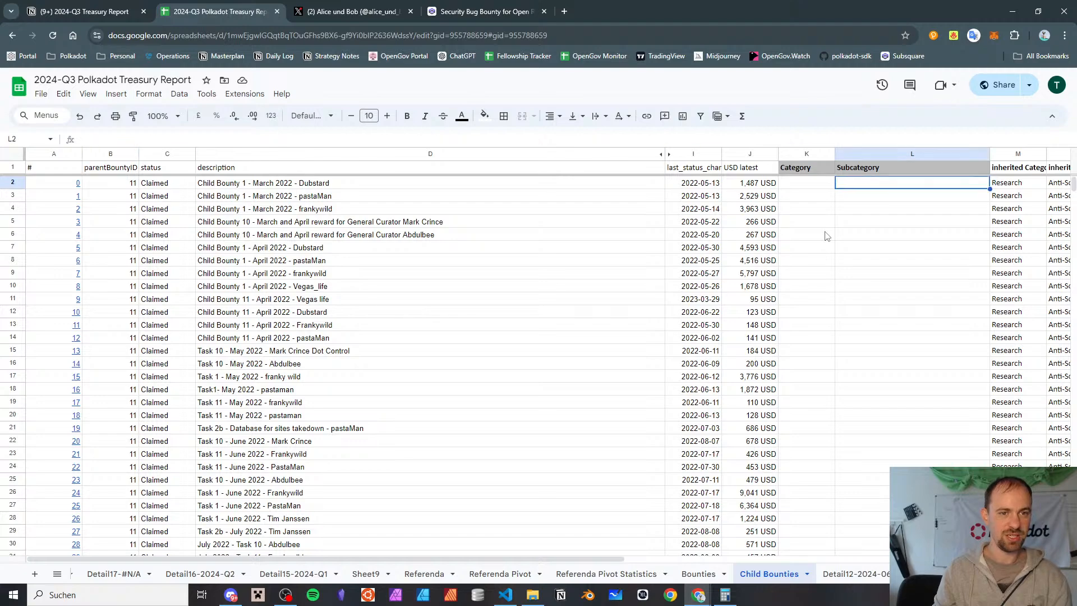
pyautogui.press('Up')
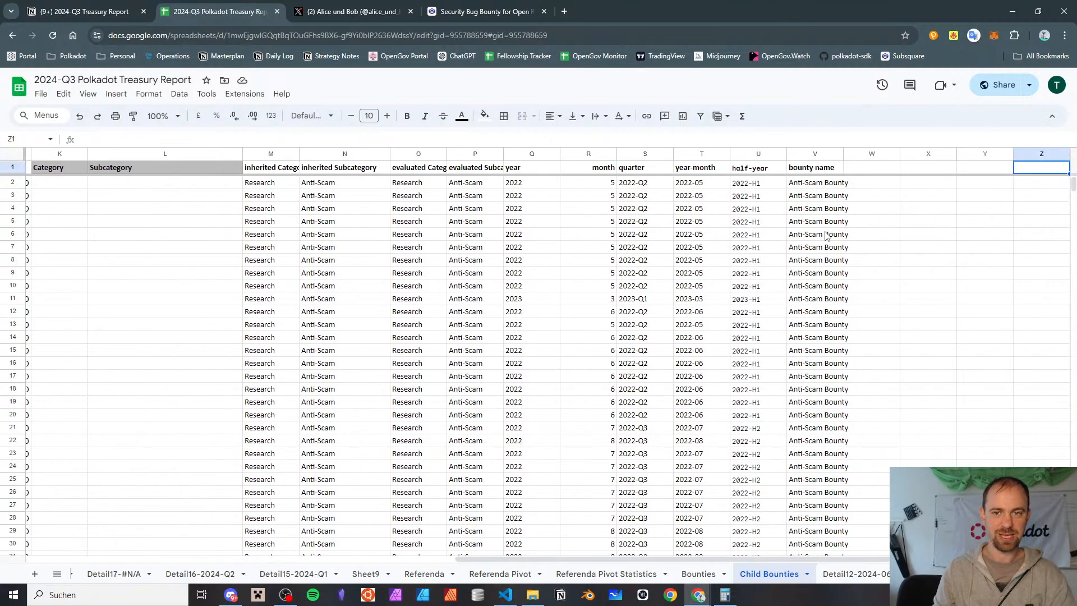
pyautogui.press('Left')
pyautogui.press('Left')
pyautogui.press('Left')
pyautogui.write('hide ')
pyautogui.write('from income ctatement')
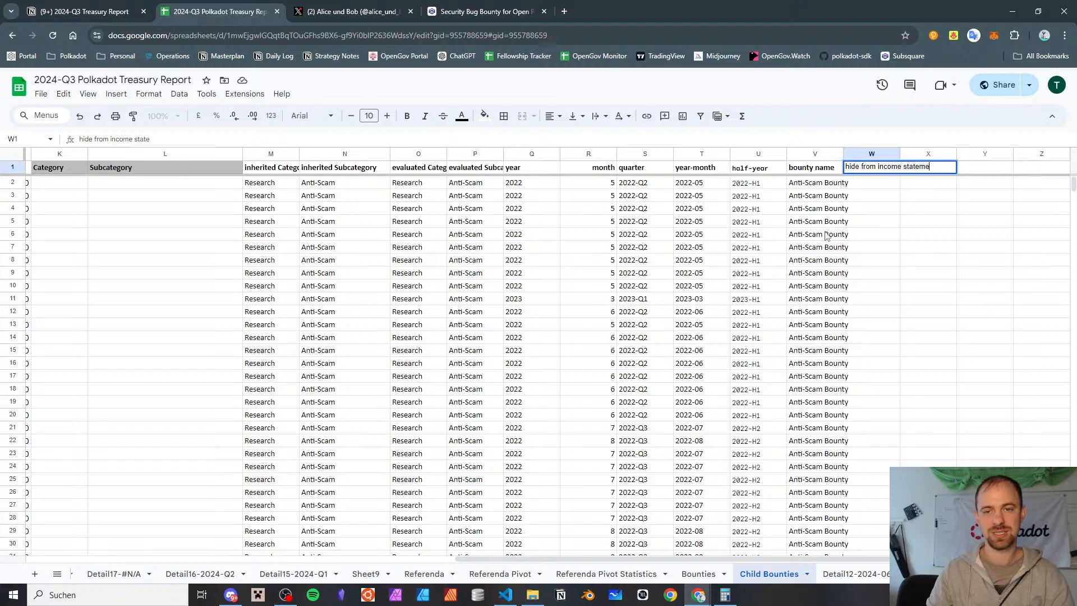
# Add the header "NOTE" in X1, beside the new income statement header
pyautogui.press('Tab')
pyautogui.write('NO')
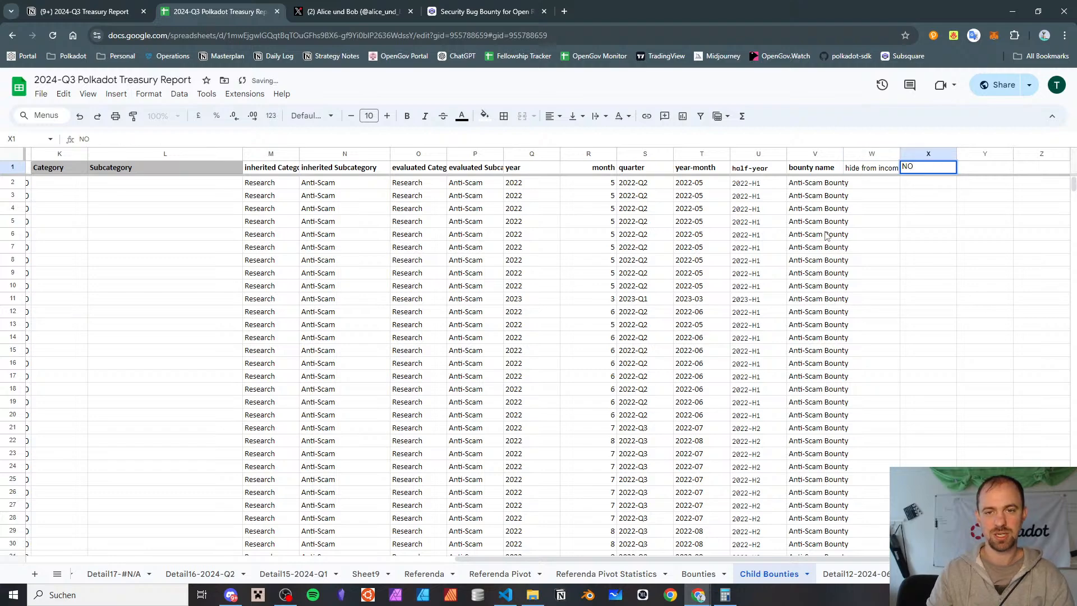
pyautogui.write('TE')
pyautogui.press('Return')
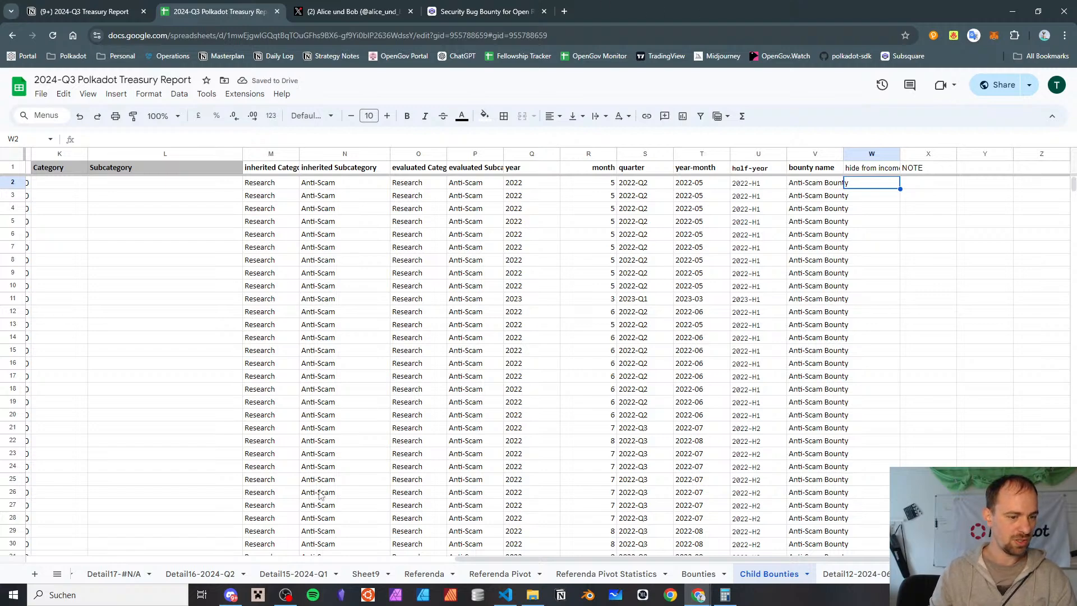
# Delete the Detail15-2024-Q1 sheet from the workbook
pyautogui.click(853, 573)
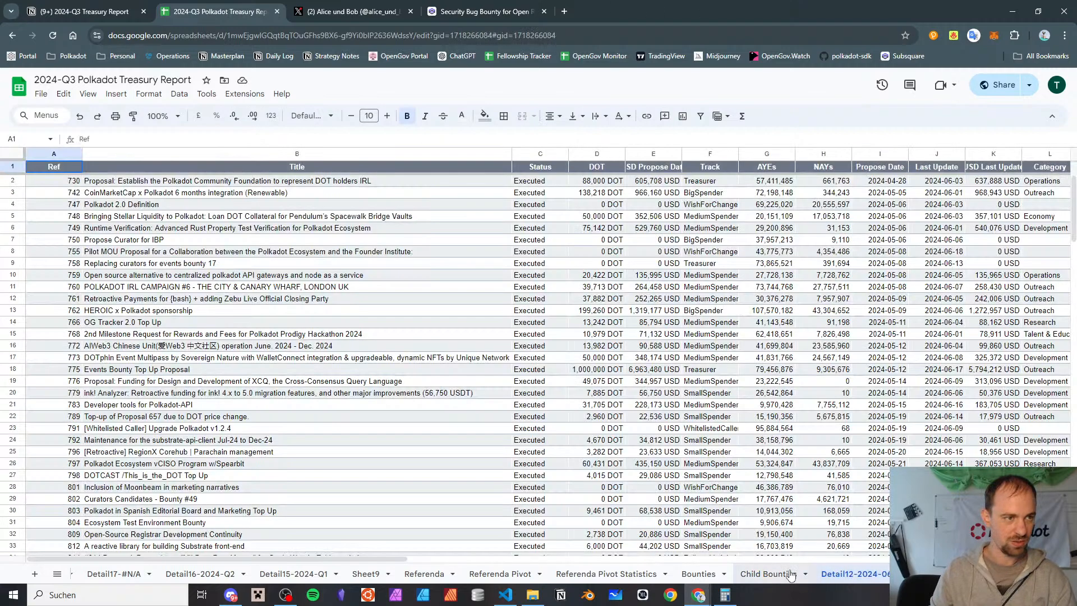
pyautogui.click(789, 573)
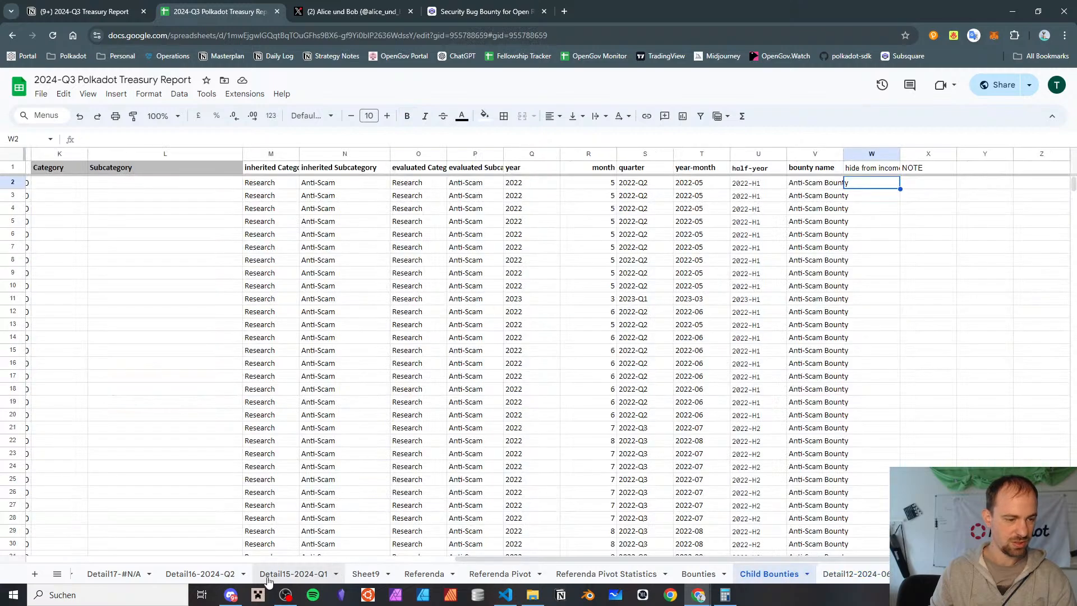
pyautogui.click(291, 573)
pyautogui.click(338, 573)
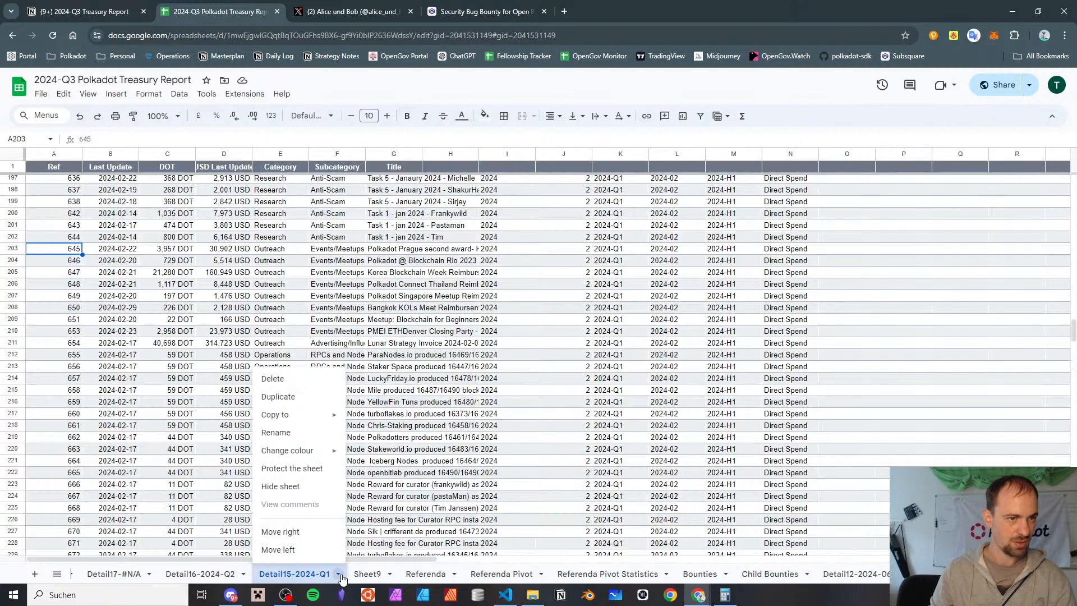
pyautogui.click(269, 387)
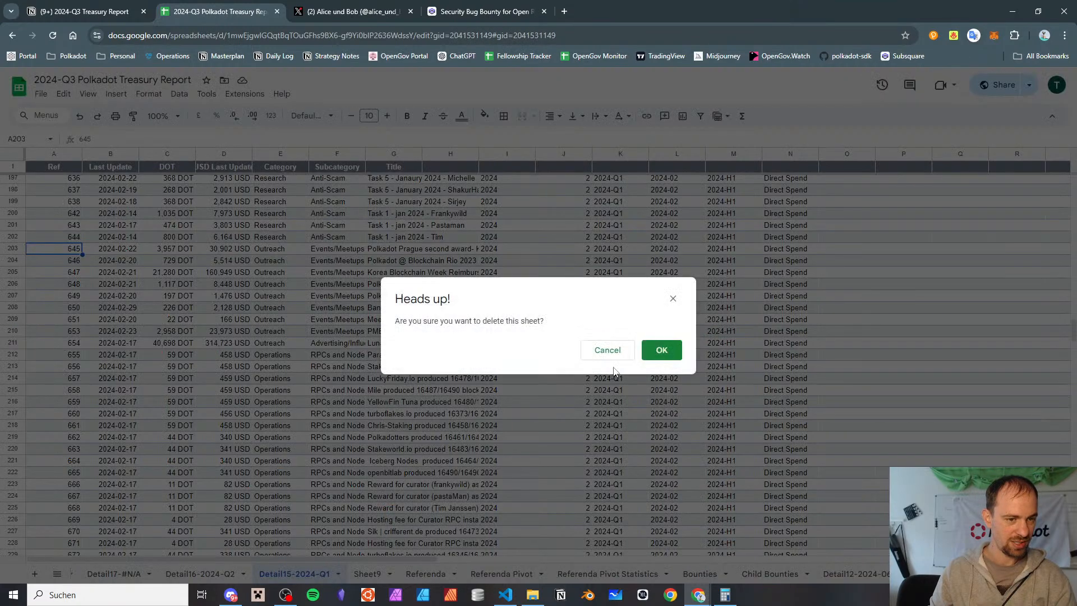
pyautogui.click(661, 350)
# Delete the Detail16-2024-Q2 and Detail18-46-AMI Bounty Program-2024-Q2 sheets
pyautogui.click(335, 573)
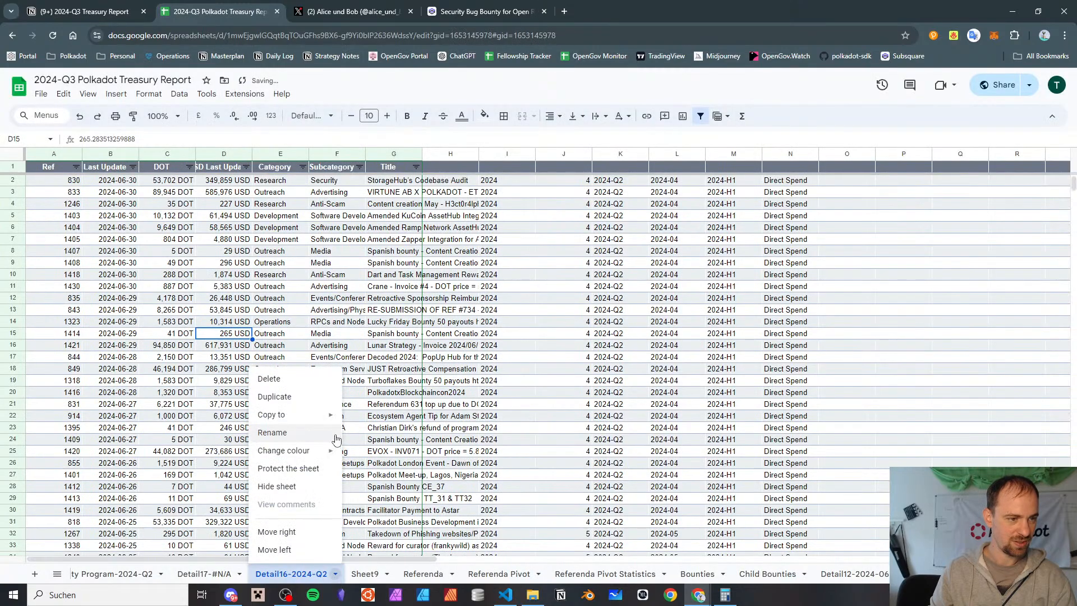
pyautogui.click(314, 379)
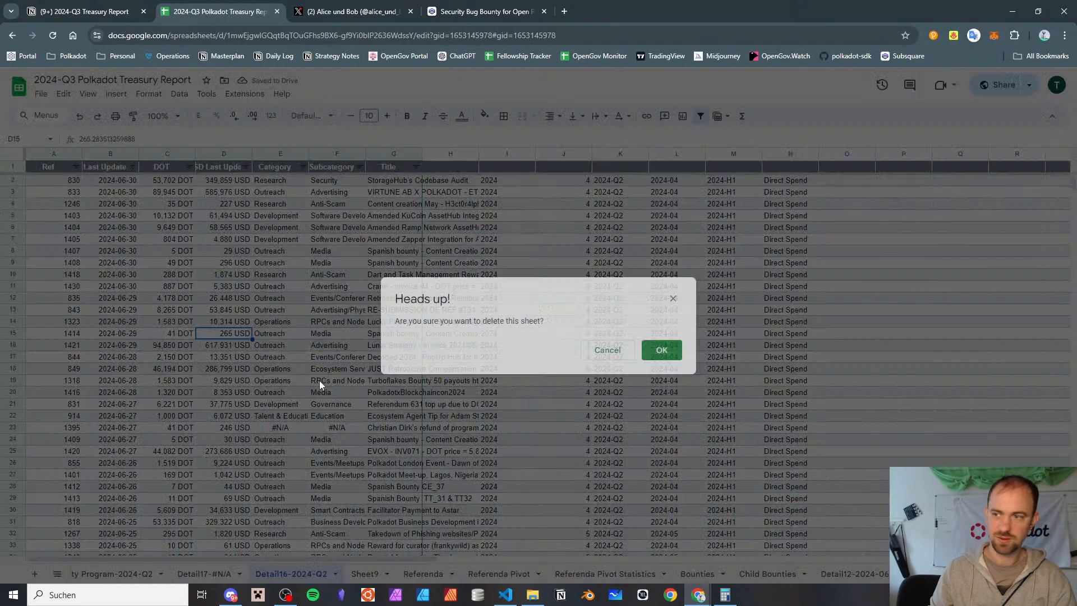
pyautogui.click(660, 347)
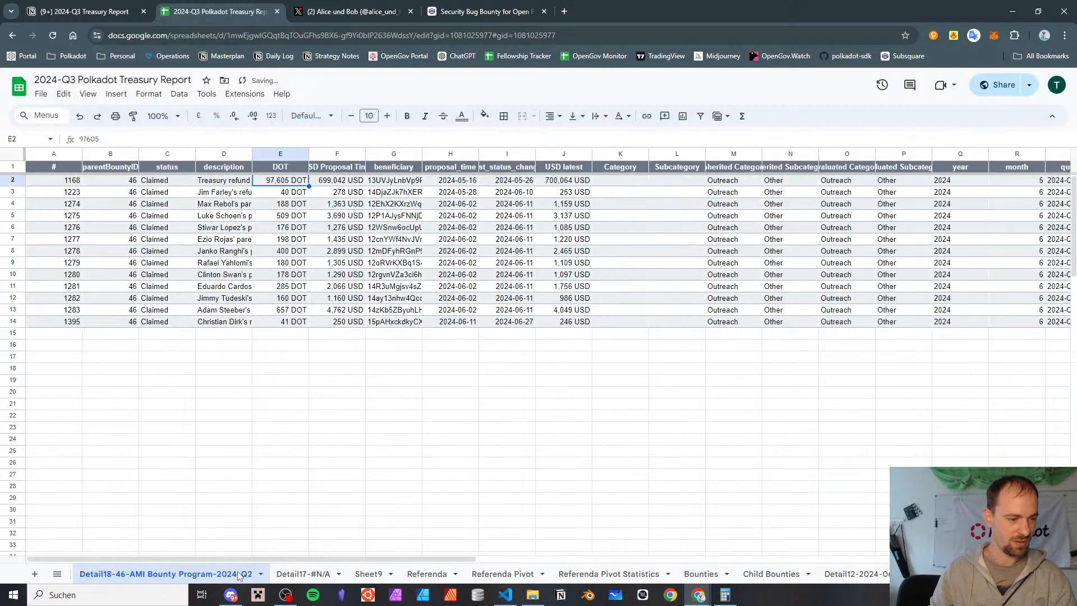
pyautogui.click(262, 574)
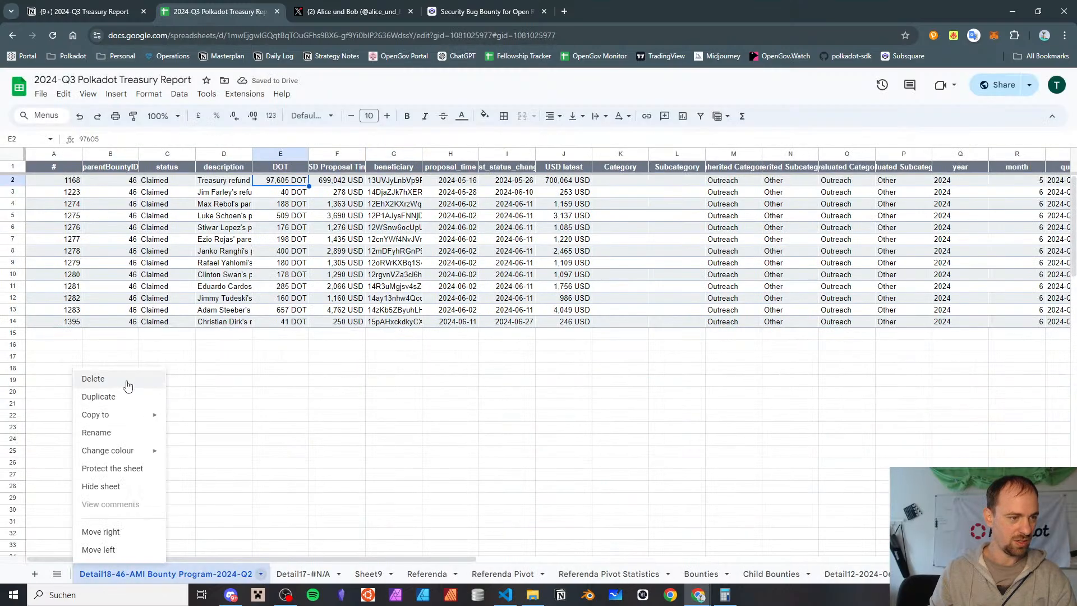
pyautogui.click(127, 379)
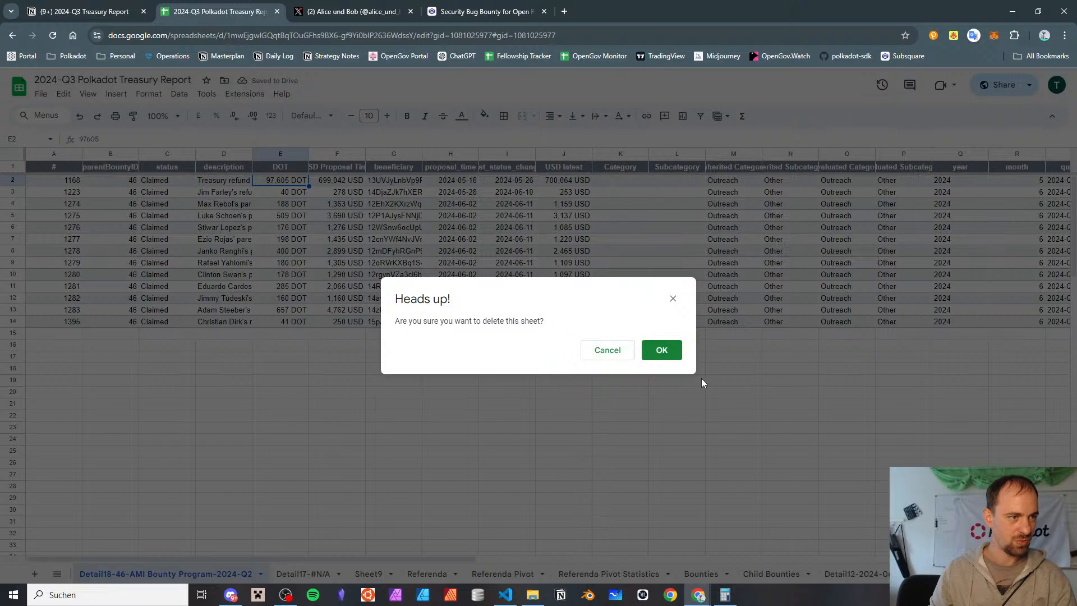
pyautogui.click(676, 360)
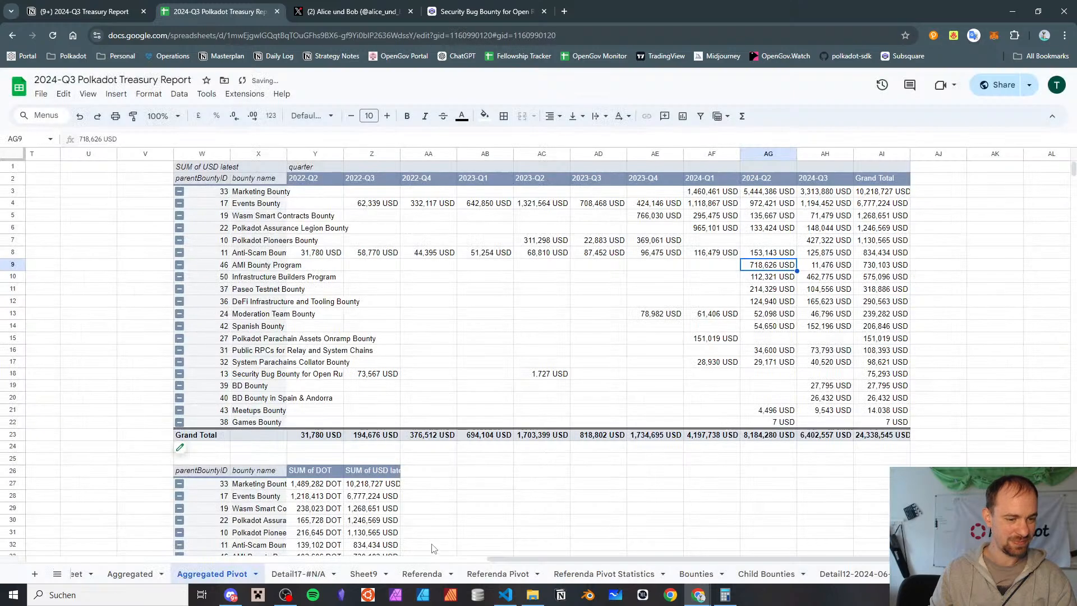
# Freeze the first column of the Child Bounties sheet
pyautogui.click(766, 574)
pyautogui.scroll(-3, 782, 229)
pyautogui.hscroll(-5, 779, 245)
pyautogui.hscroll(-3, 778, 244)
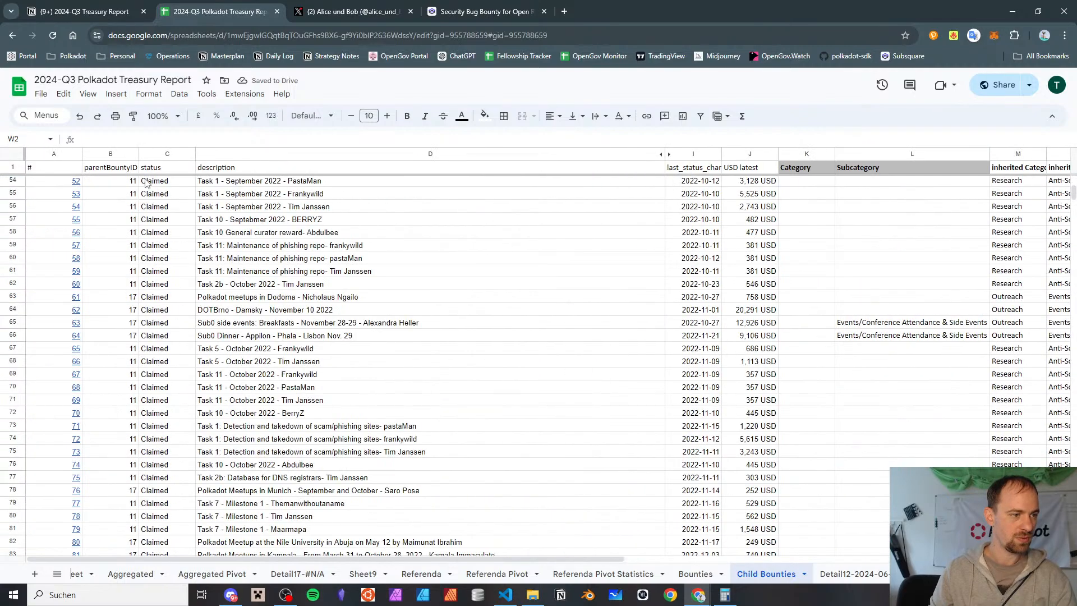
pyautogui.click(122, 94)
pyautogui.moveTo(93, 99)
pyautogui.moveTo(140, 131)
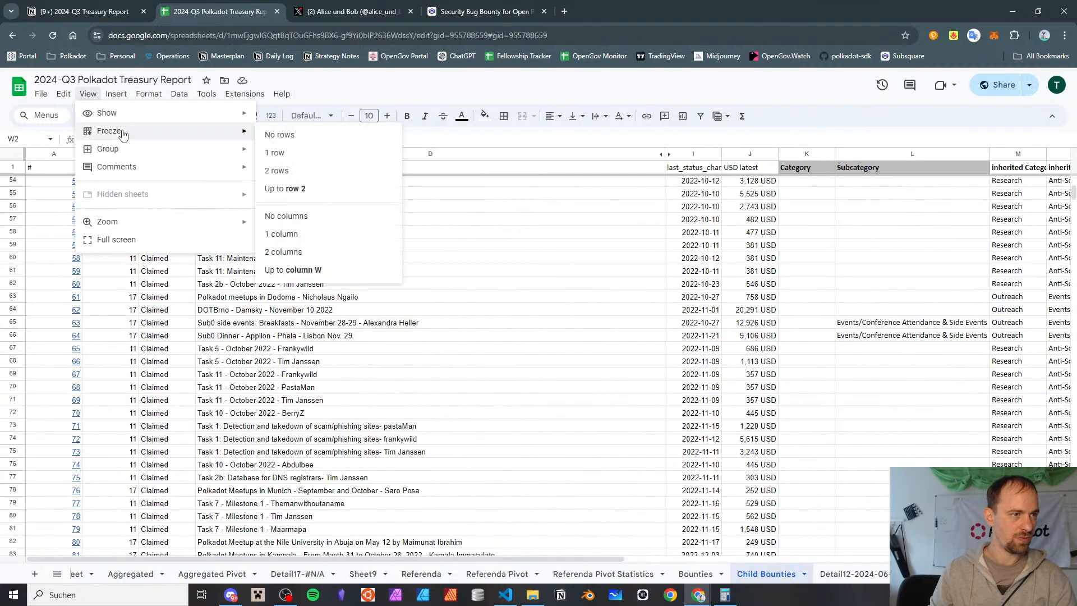
pyautogui.click(292, 252)
# Mark the AMI Bounty Program's "Treasury refund" record in row 1170 with "x" in the "hide from income statement" column
pyautogui.scroll(-20, 306, 267)
pyautogui.scroll(-20, 306, 268)
pyautogui.scroll(-20, 308, 337)
pyautogui.scroll(-20, 521, 454)
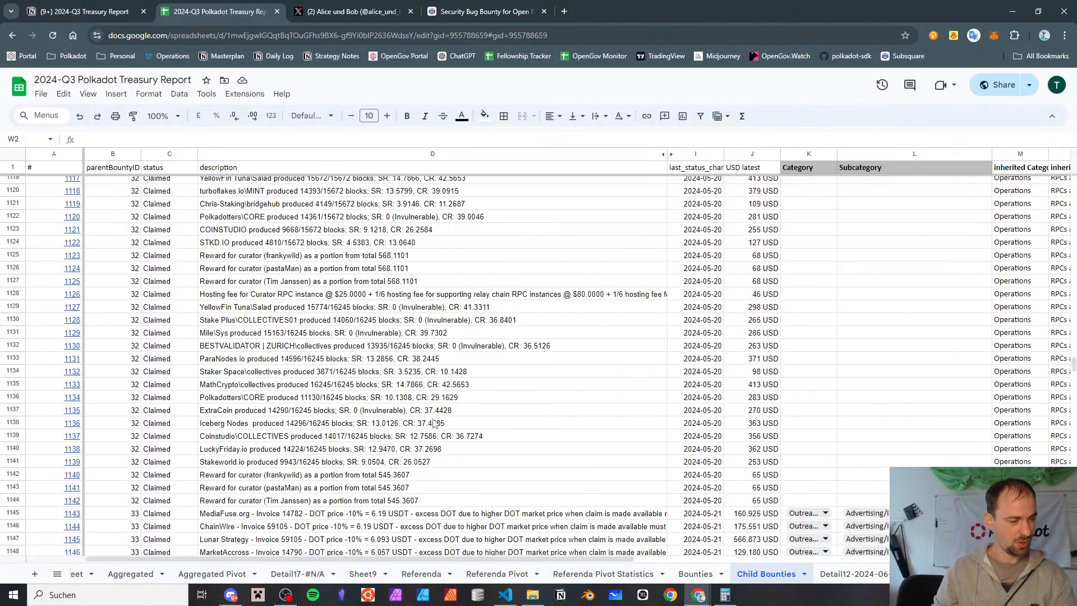
pyautogui.scroll(-3, 432, 423)
pyautogui.click(293, 453)
pyautogui.scroll(-3, 294, 453)
pyautogui.click(293, 449)
pyautogui.click(325, 357)
pyautogui.click(326, 443)
pyautogui.hscroll(8, 375, 436)
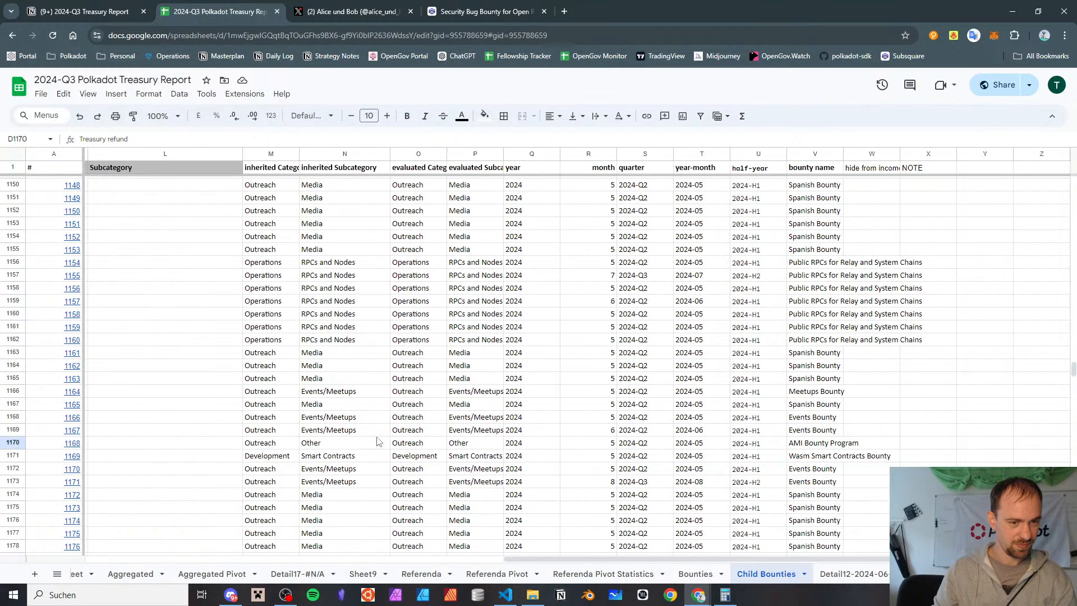
pyautogui.click(879, 446)
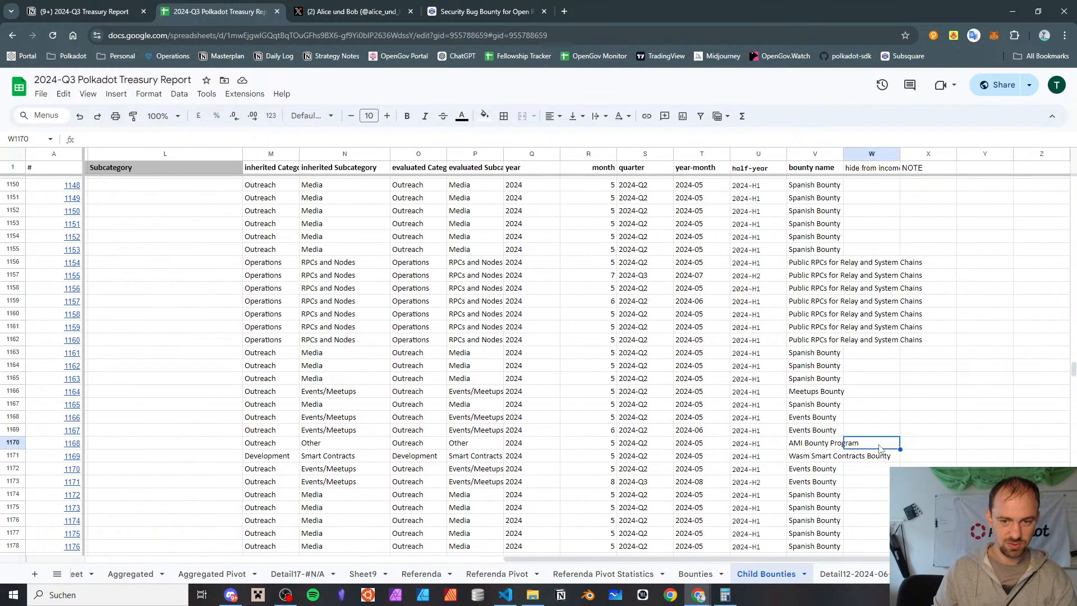
pyautogui.write('x')
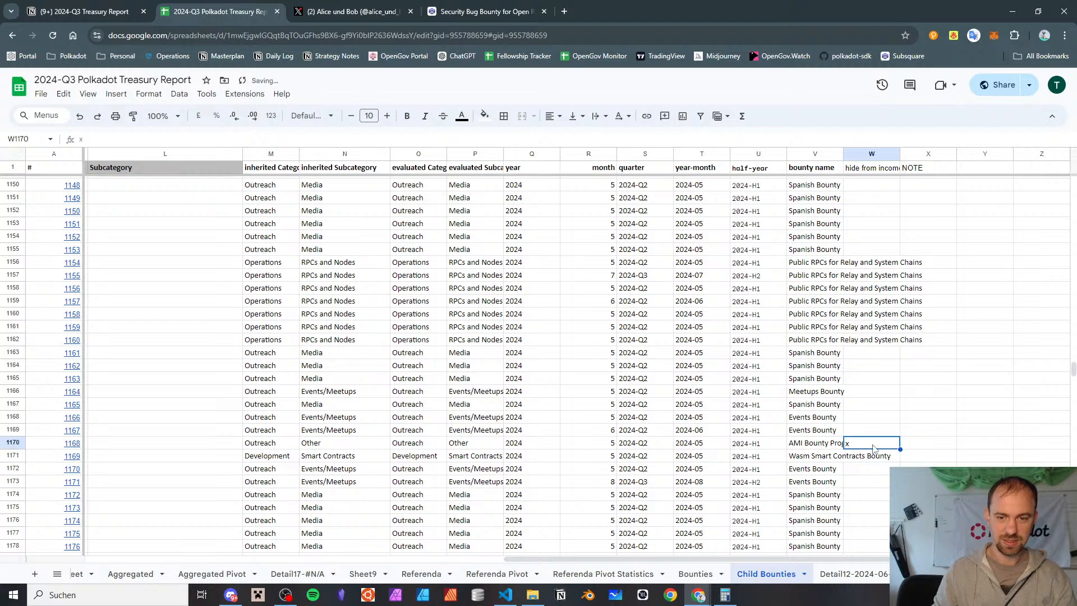
# Enter "Treasury refund" in the NOTE column for the AMI Bounty Program record in row 1170
pyautogui.press('Tab')
pyautogui.write('Treasu')
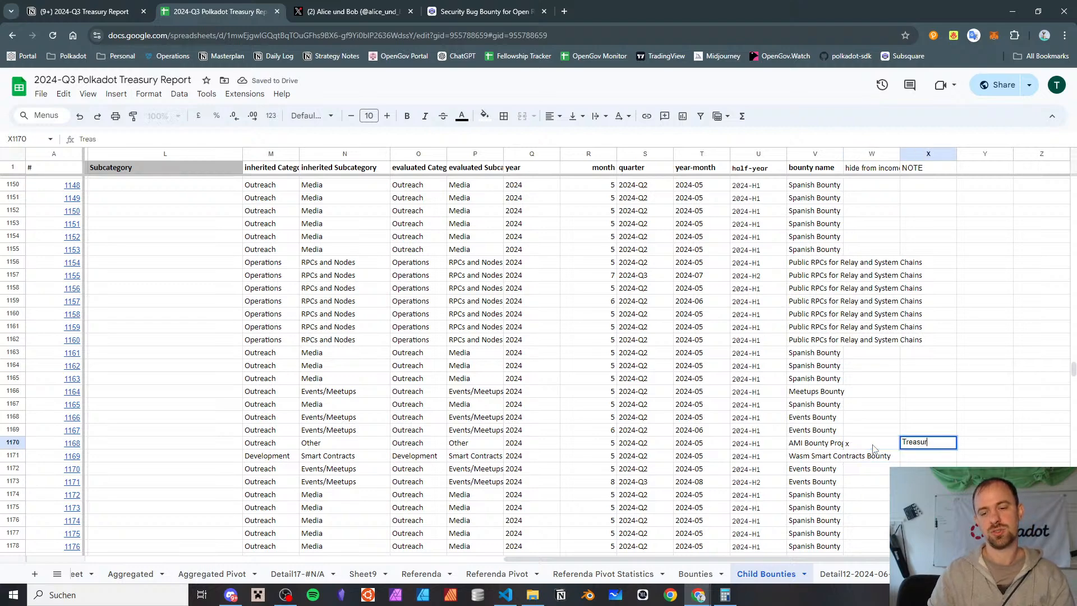
pyautogui.write('ry refund')
pyautogui.press('Return')
# Search the Child Bounties sheet for "refund" and review each matching description for other treasury refunds
pyautogui.hotkey('ctrl', 'f')
pyautogui.write('refund')
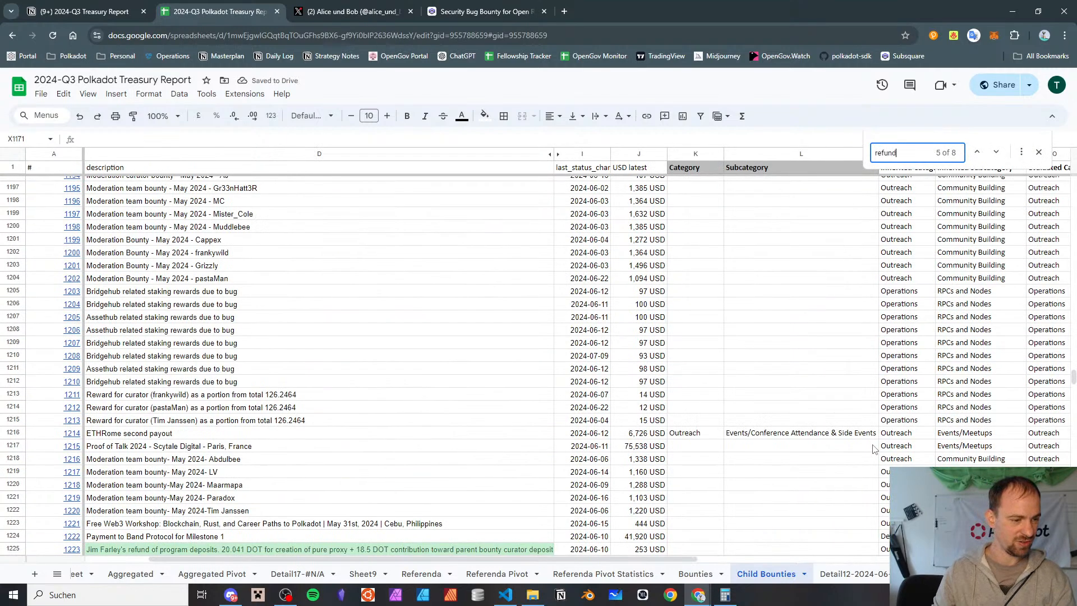
pyautogui.scroll(-1, 242, 344)
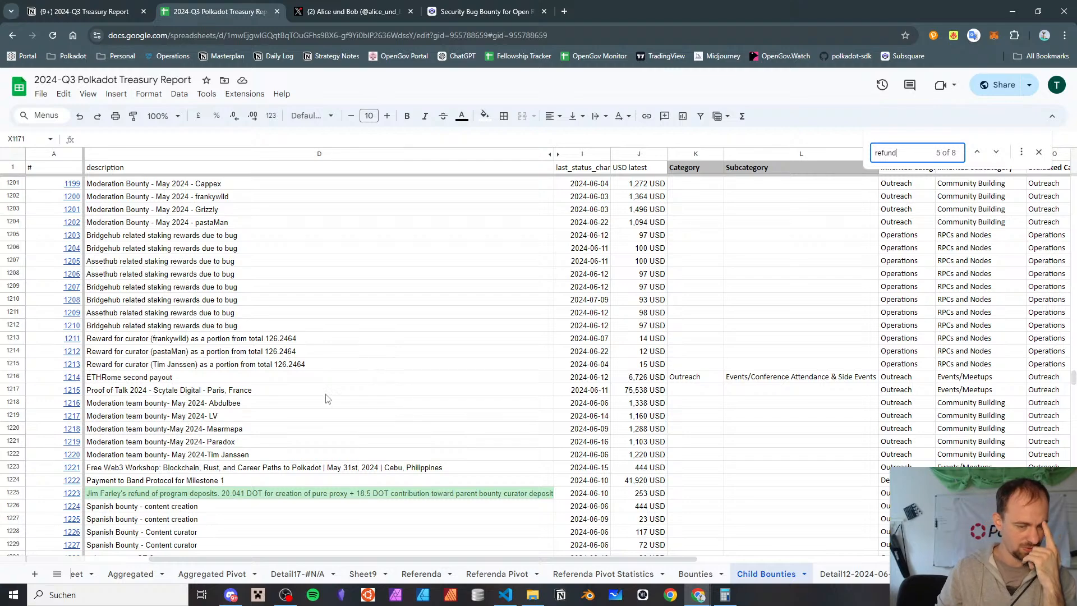
pyautogui.click(324, 498)
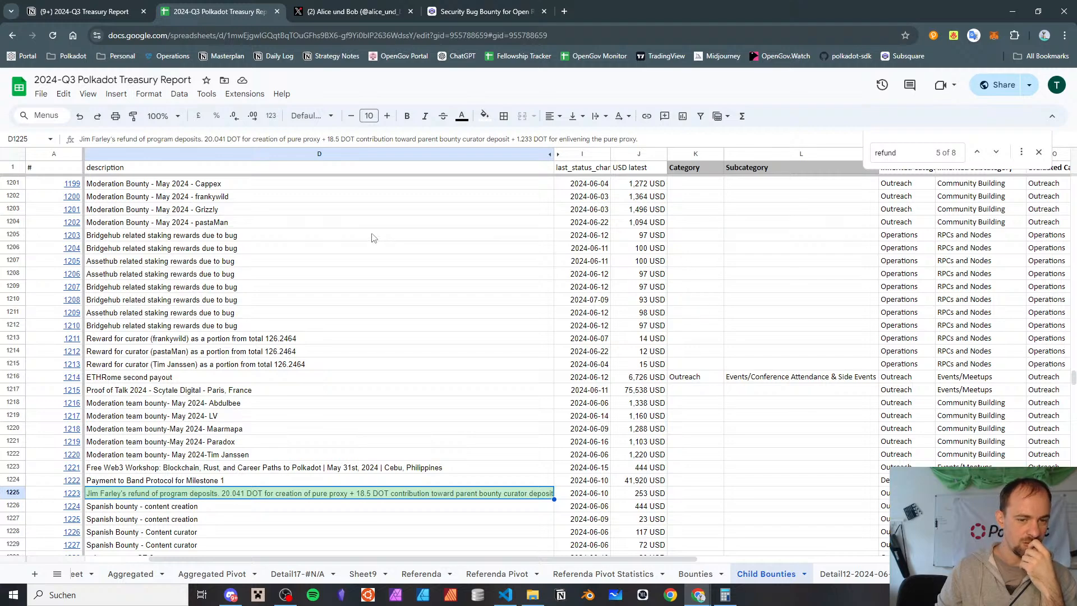
pyautogui.click(995, 151)
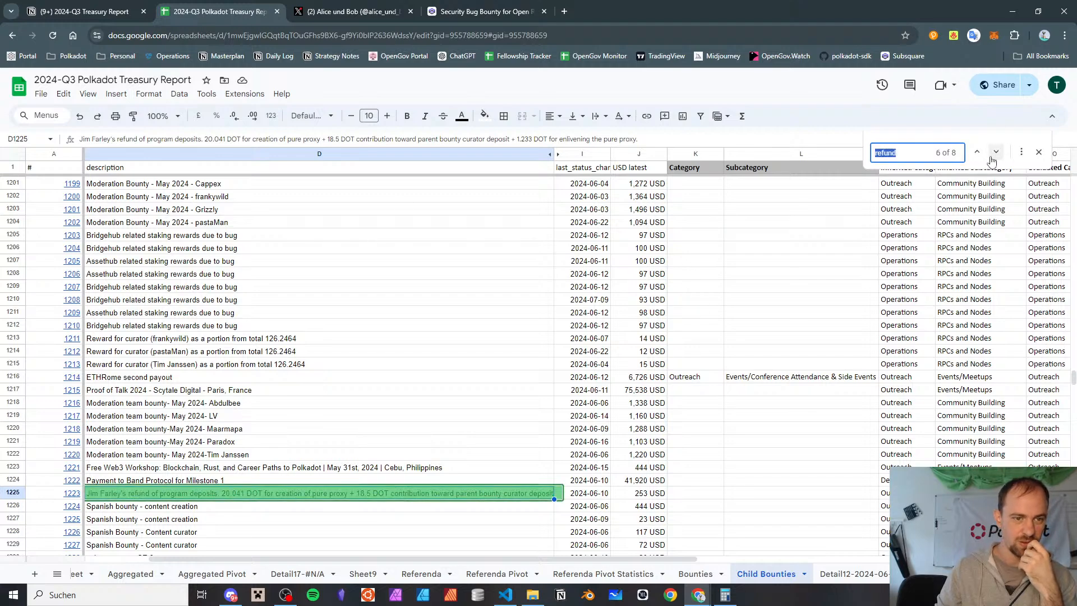
pyautogui.click(996, 152)
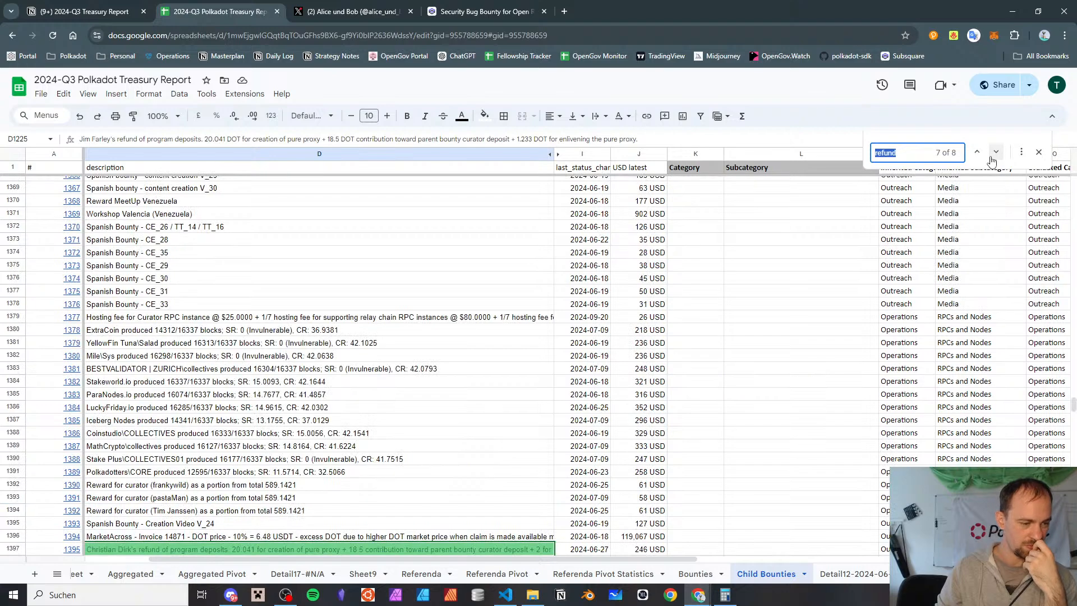
pyautogui.click(992, 157)
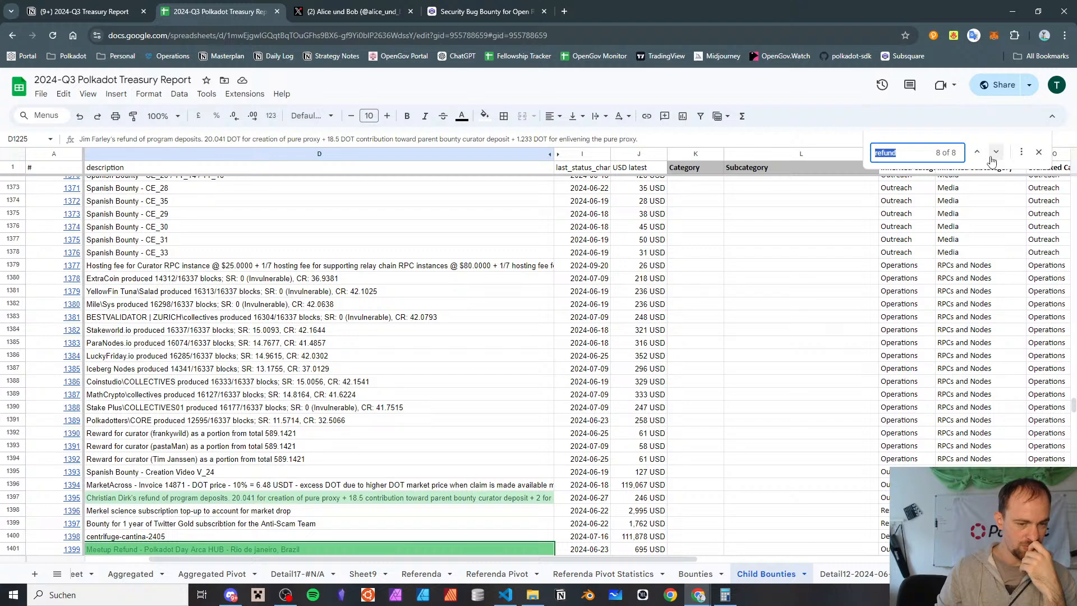
pyautogui.click(992, 157)
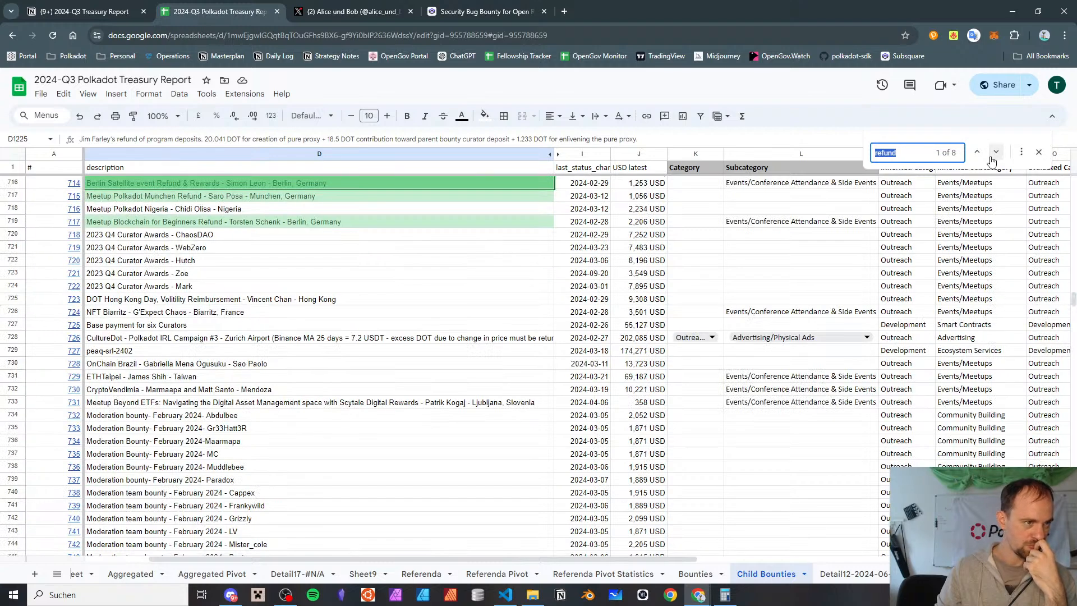
pyautogui.click(992, 158)
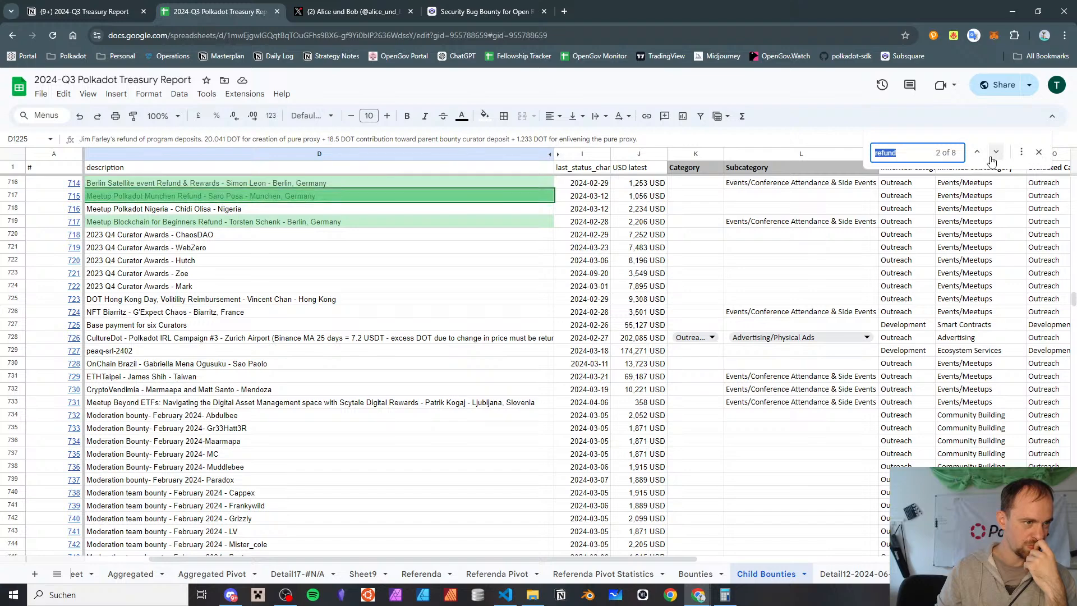
pyautogui.click(994, 157)
pyautogui.rightClick(859, 172)
pyautogui.click(808, 199)
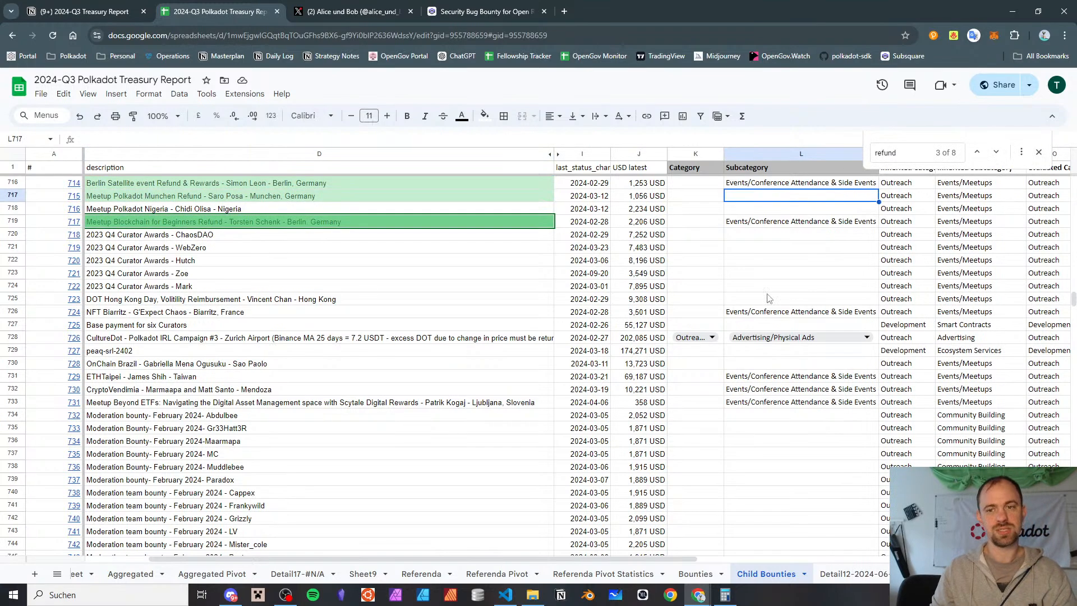
pyautogui.click(1039, 157)
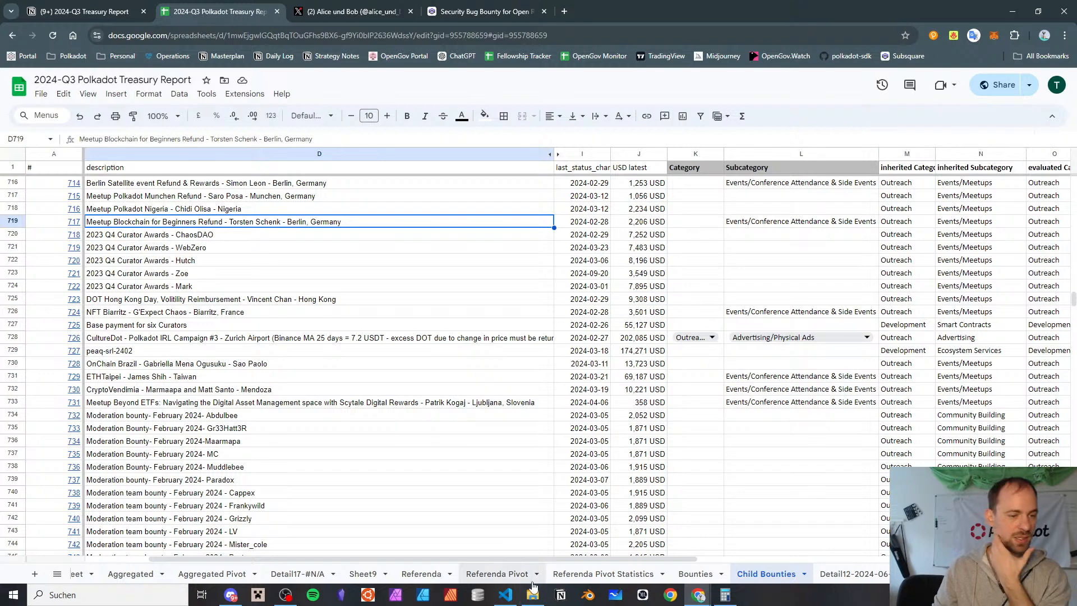
# Examine the last bounty rows of the pivot data on the Aggregated sheet
pyautogui.moveTo(357, 559); pyautogui.dragTo(294, 561)
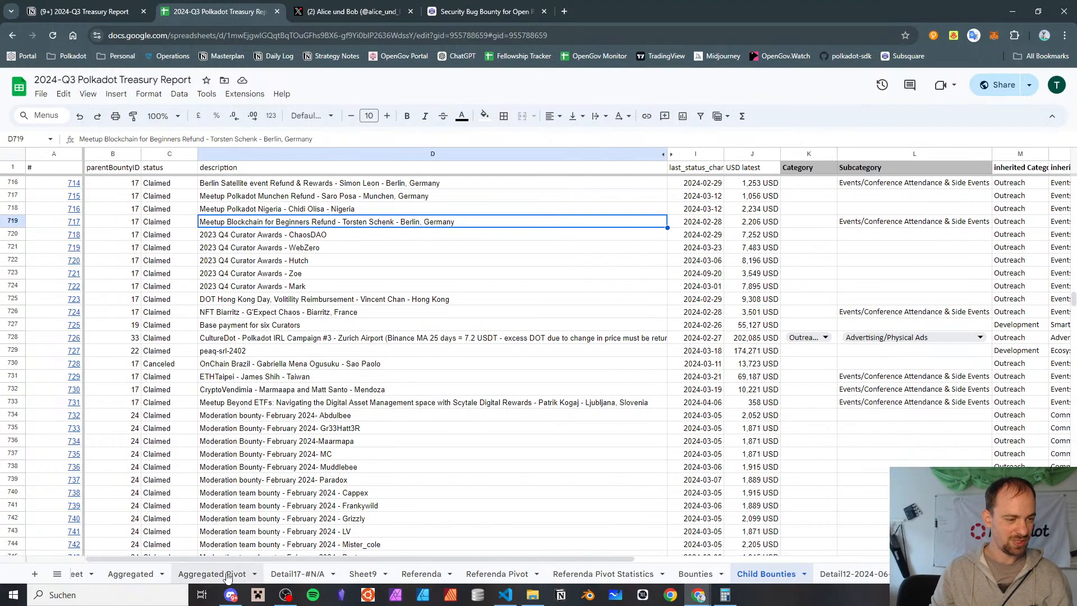
pyautogui.click(115, 574)
pyautogui.scroll(15, 373, 306)
pyautogui.scroll(-5, 373, 306)
pyautogui.click(392, 257)
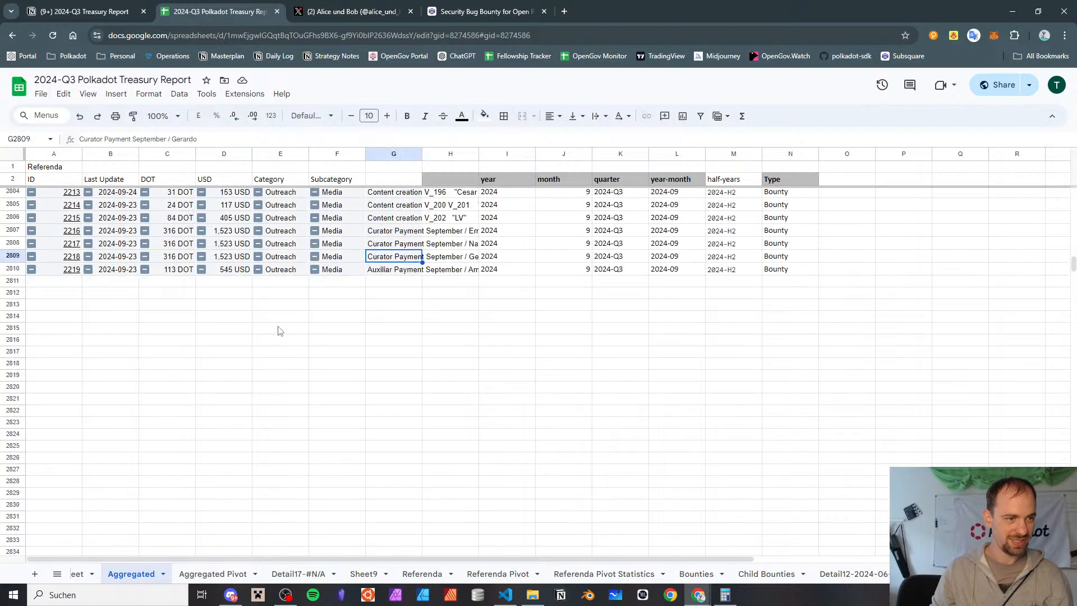
pyautogui.click(50, 272)
pyautogui.click(112, 363)
pyautogui.click(54, 275)
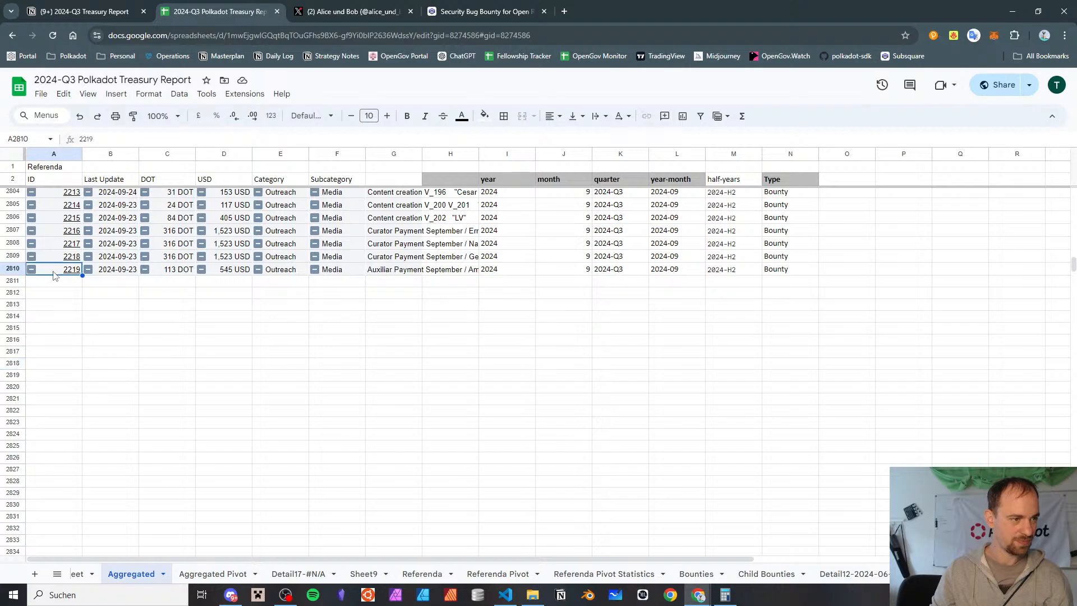
pyautogui.scroll(20, 52, 282)
pyautogui.click(52, 279)
pyautogui.scroll(20, 52, 275)
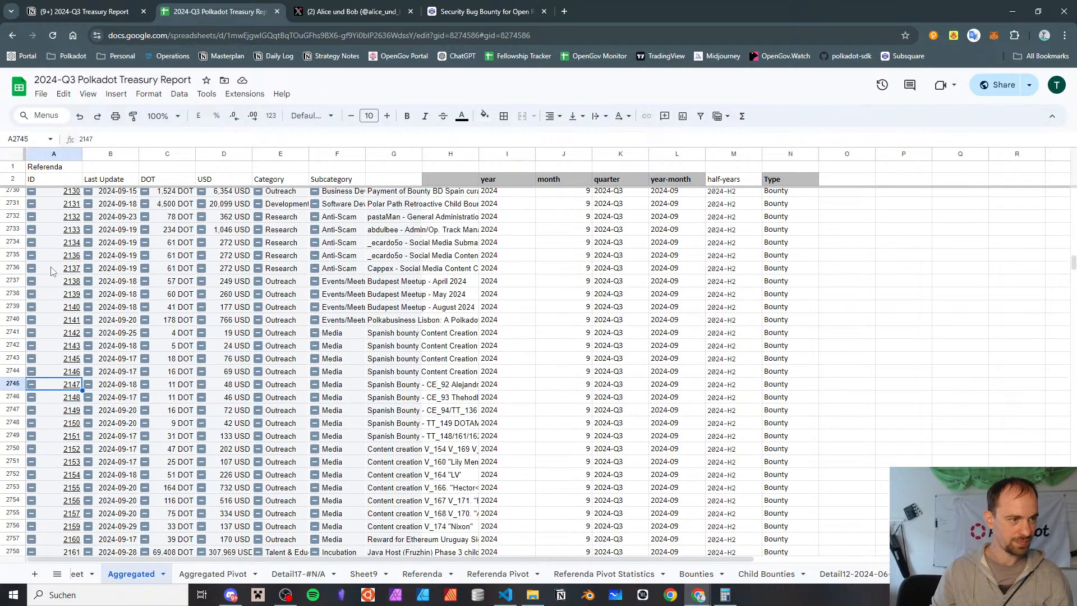
pyautogui.scroll(-20, 52, 277)
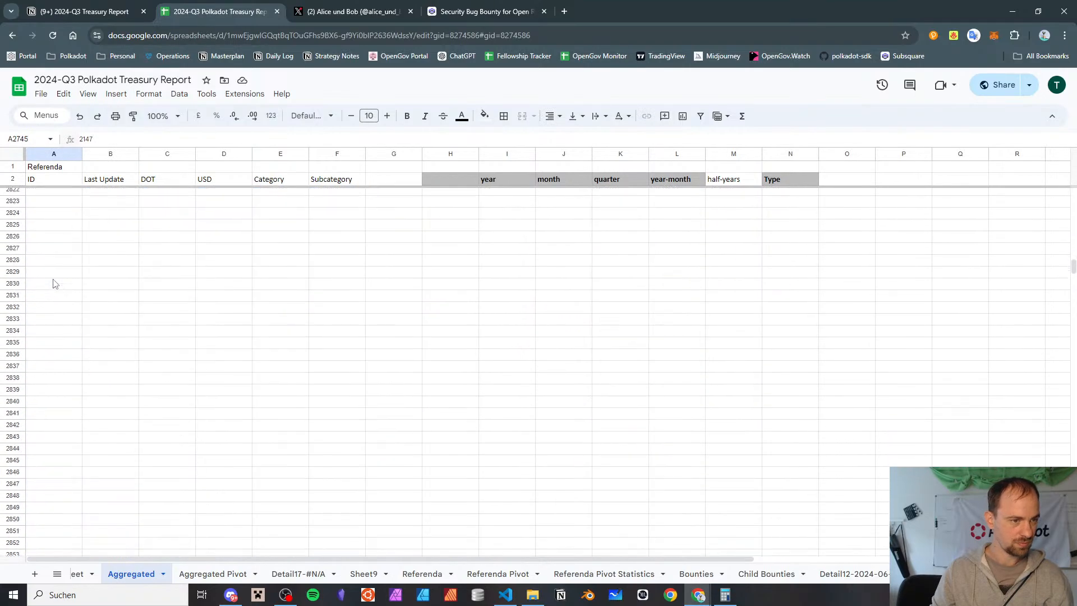
pyautogui.click(54, 386)
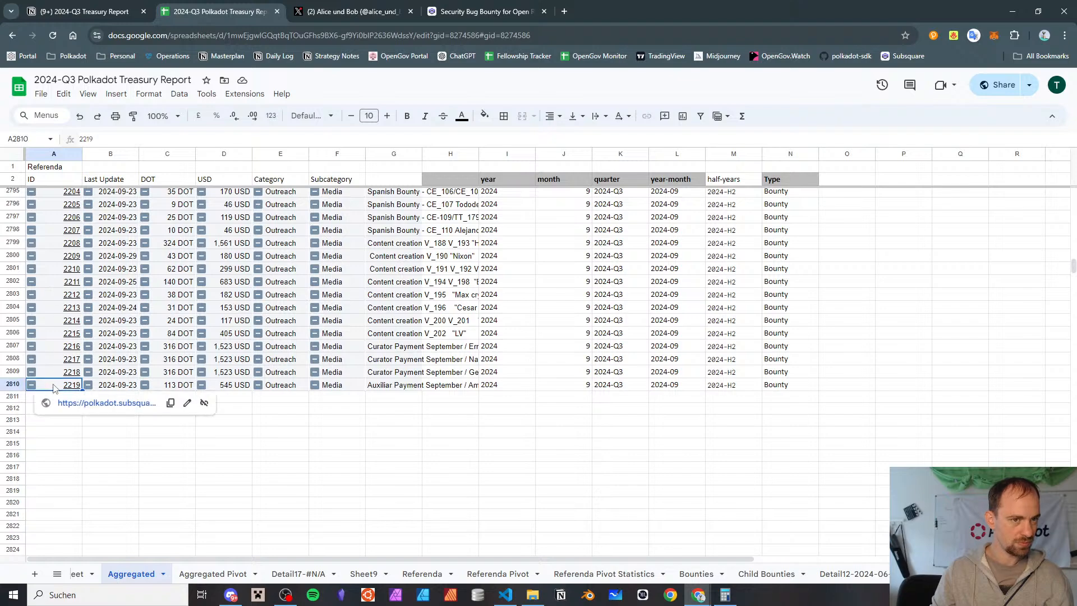
pyautogui.click(64, 503)
pyautogui.click(166, 442)
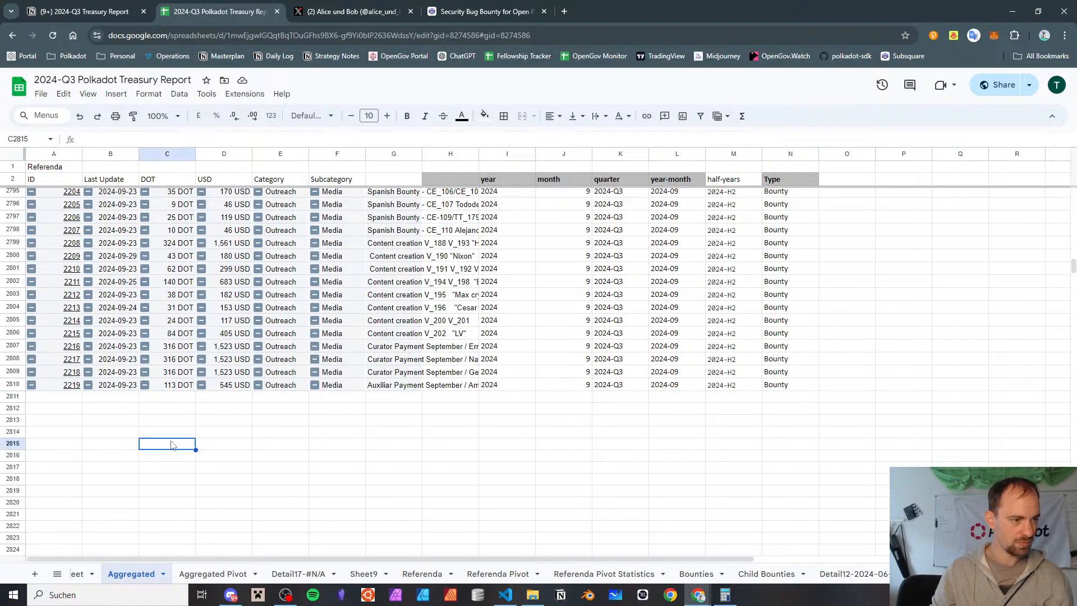
# Reload the workbook and extend the source range of the Aggregated sheet's child bounty pivot table to 'Child Bounties'!A:W
pyautogui.click(53, 36)
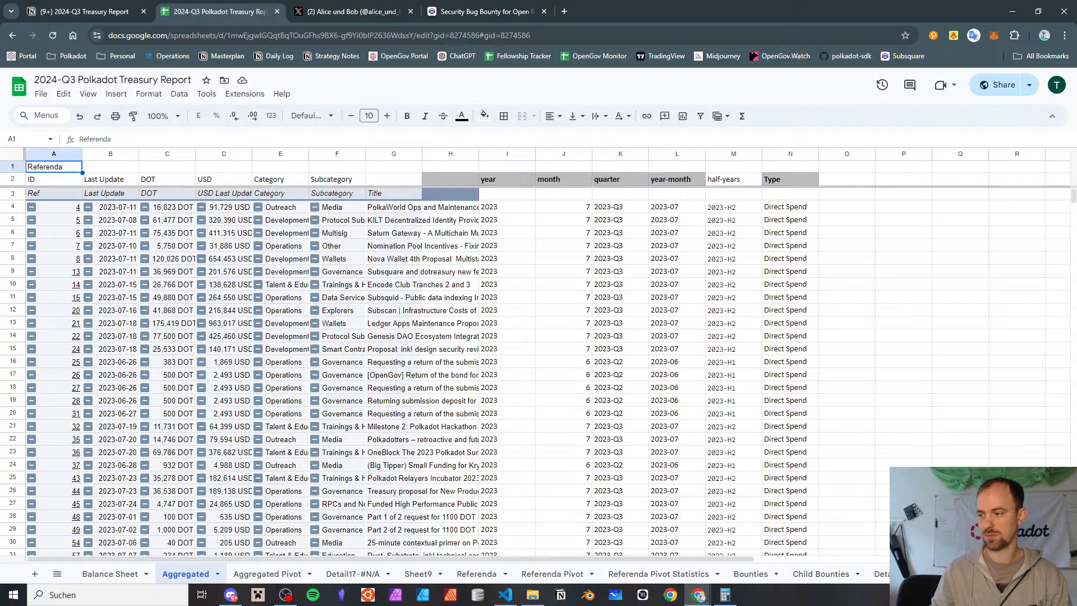
pyautogui.scroll(-20, 238, 318)
pyautogui.scroll(-20, 238, 318)
pyautogui.scroll(-20, 148, 353)
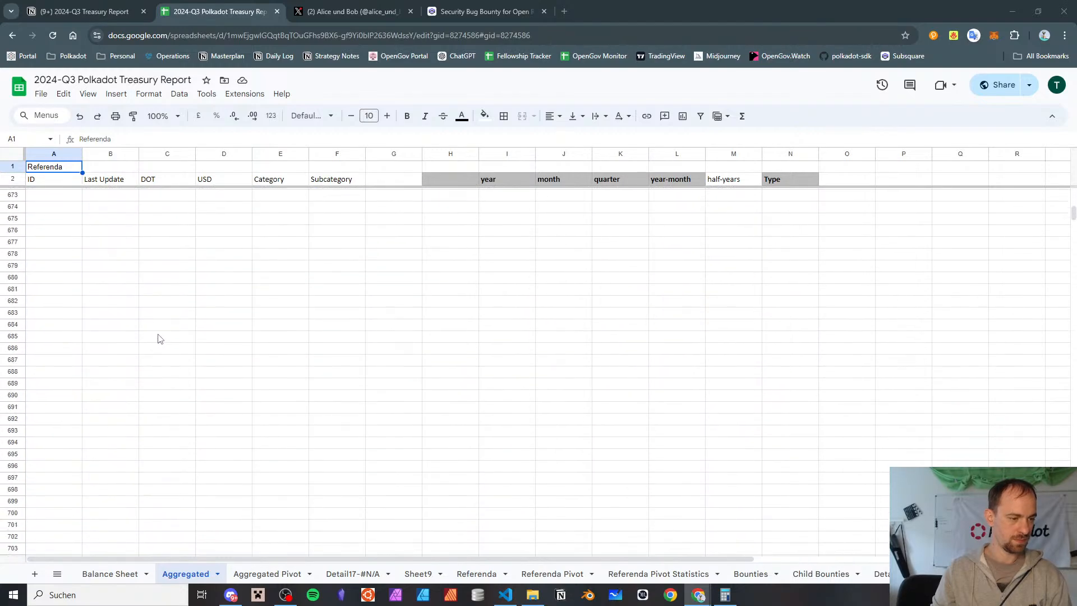
pyautogui.scroll(-20, 158, 338)
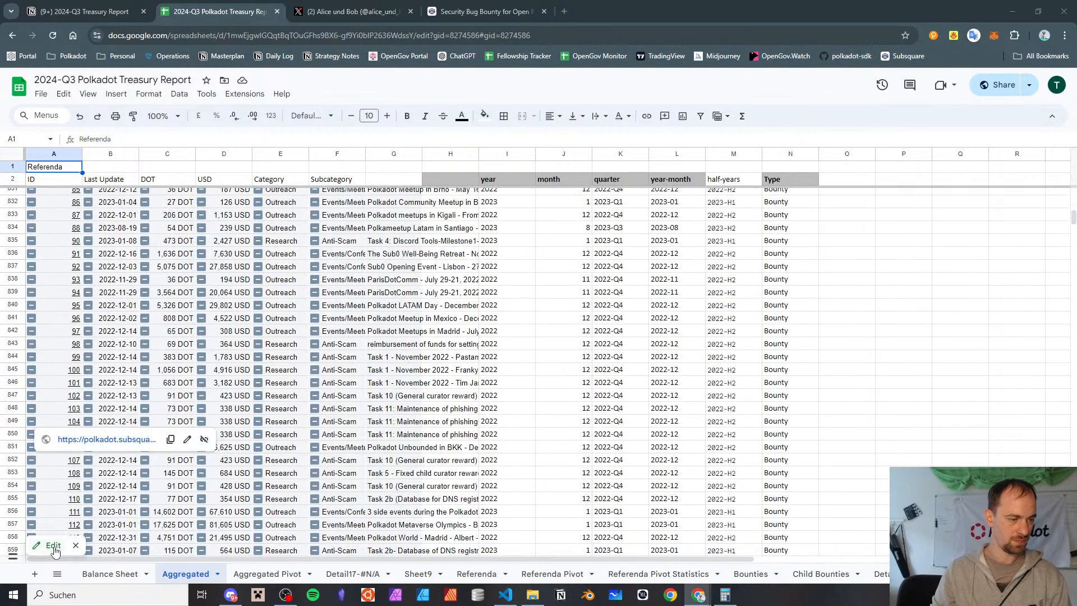
pyautogui.click(53, 546)
pyautogui.scroll(-5, 886, 337)
pyautogui.scroll(6, 904, 359)
pyautogui.click(908, 153)
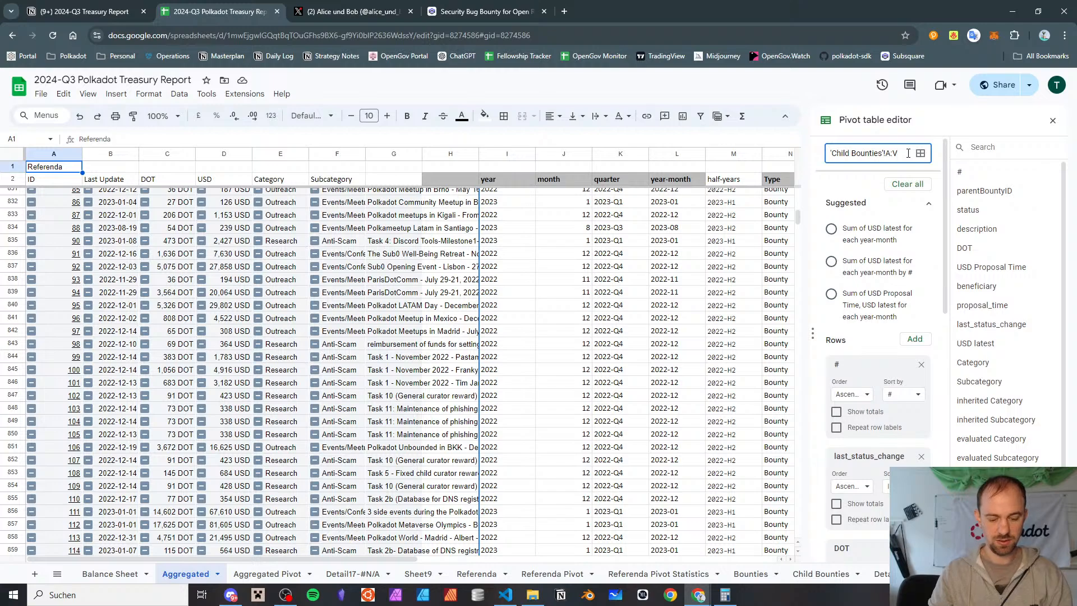
pyautogui.press('Return')
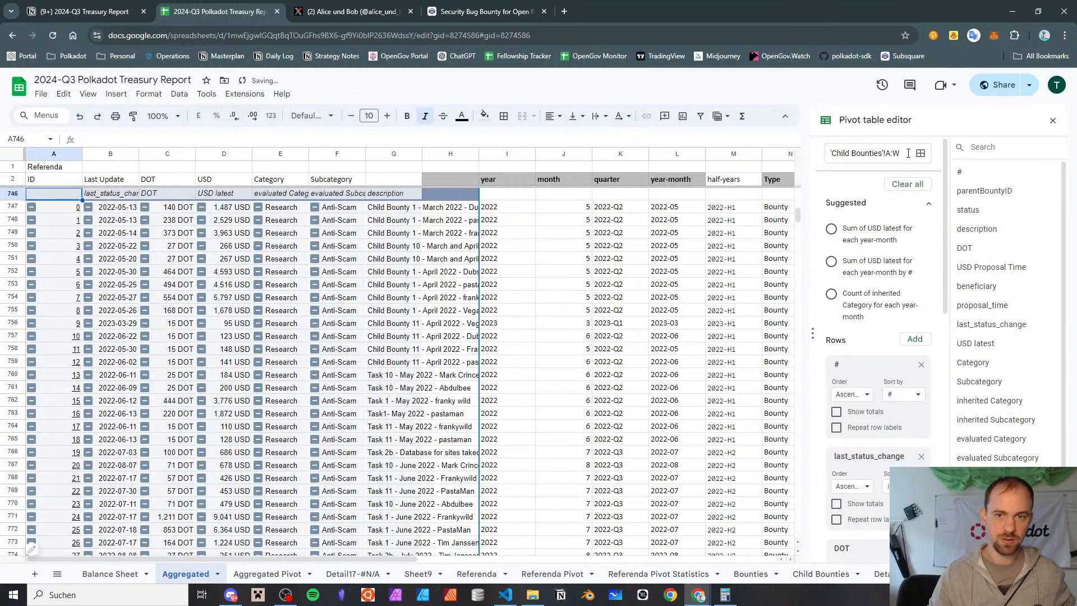
# Add a "hide from income statement" filter to the child bounty pivot table, keeping only blanks and excluding "x"
pyautogui.scroll(-5, 875, 252)
pyautogui.scroll(1, 869, 259)
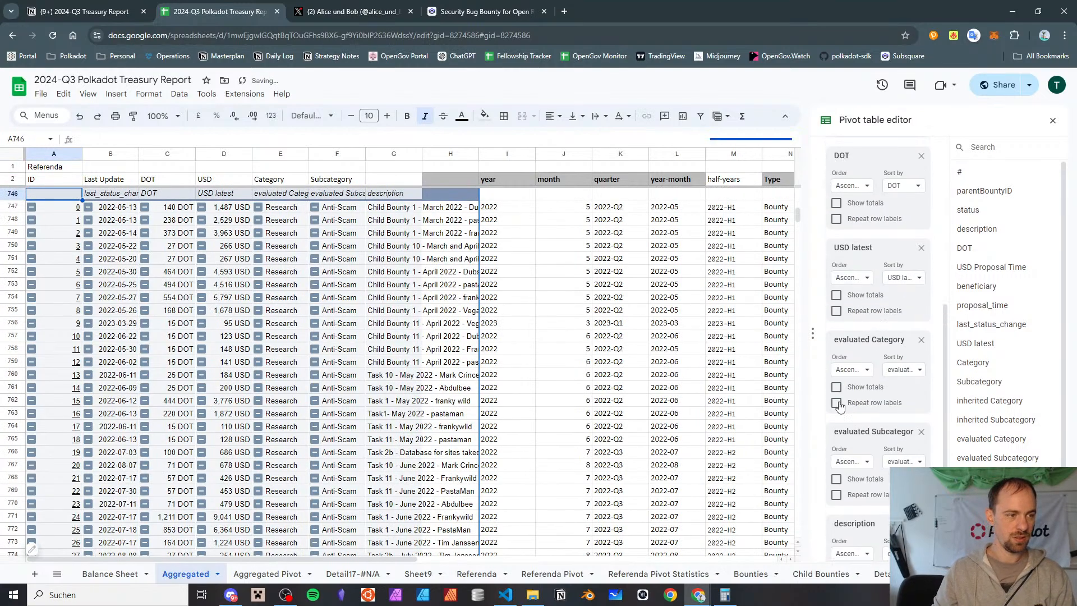
pyautogui.scroll(-4, 844, 398)
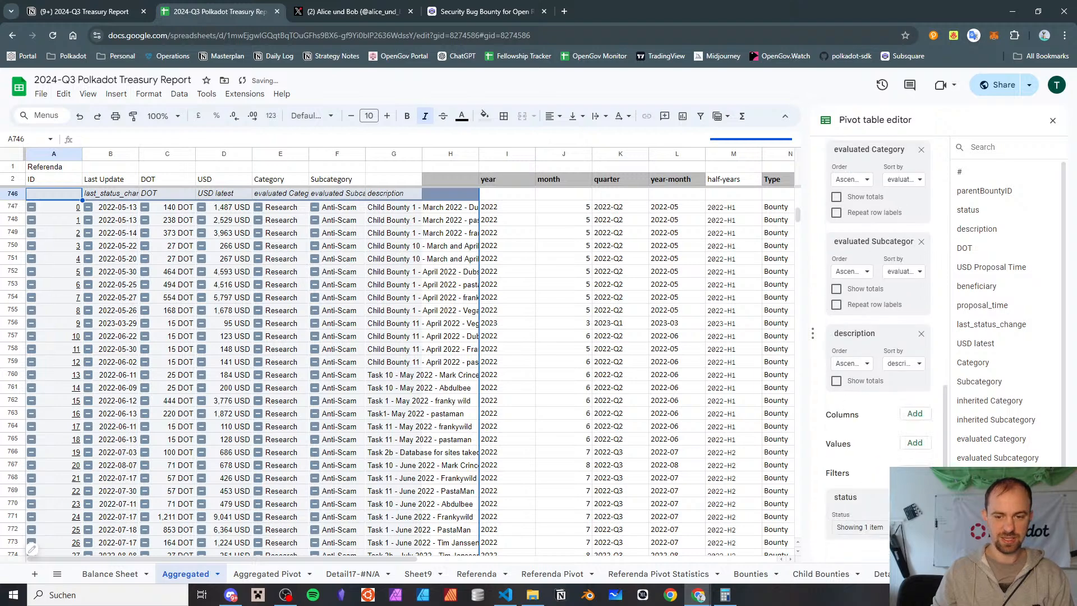
pyautogui.click(914, 473)
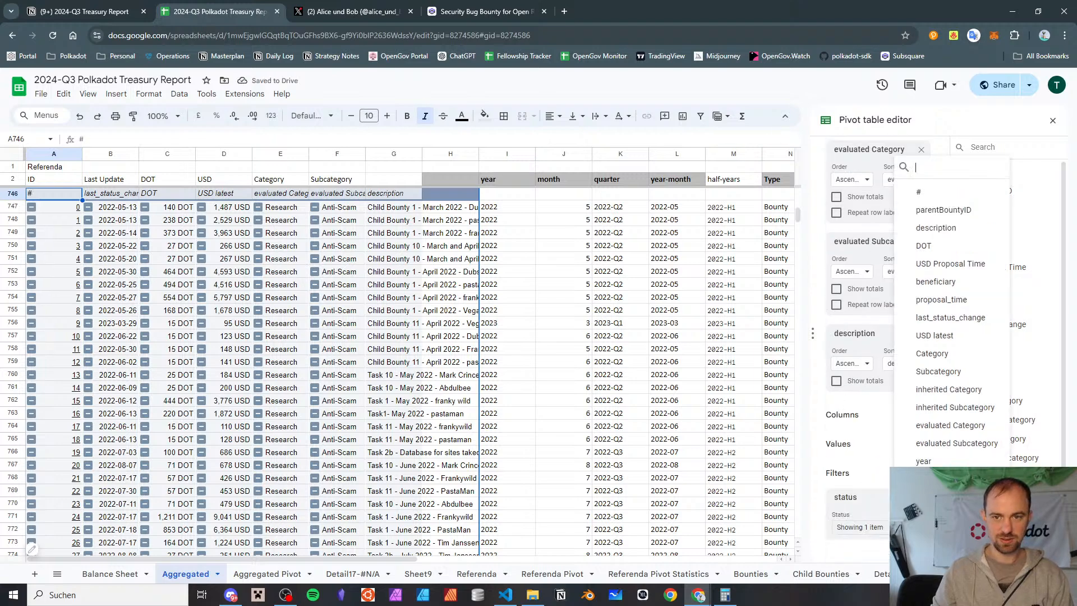
pyautogui.click(946, 551)
pyautogui.scroll(-1, 871, 450)
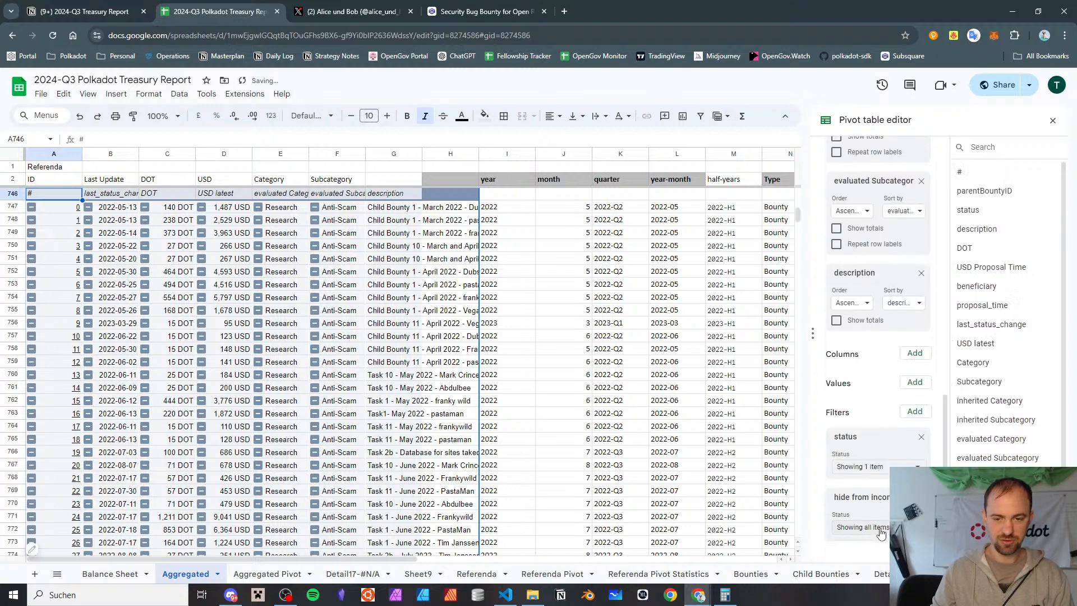
pyautogui.click(879, 537)
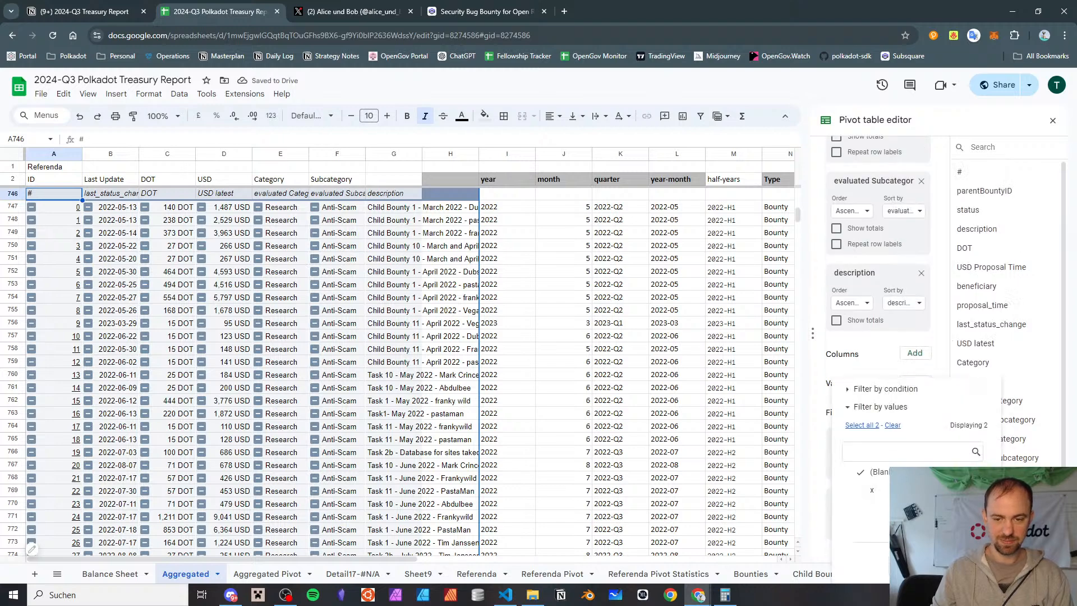
pyautogui.click(964, 561)
pyautogui.scroll(-5, 403, 379)
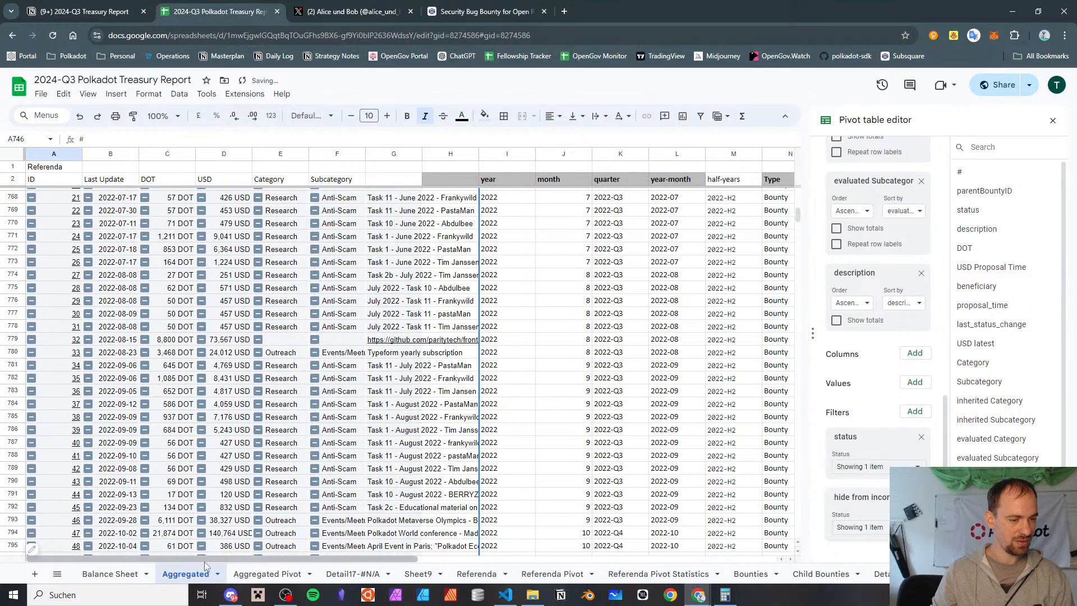
# On the Aggregated Pivot sheet, create a detail sheet of the records behind the AMI Bounty Program's 2024-Q2 USD sum
pyautogui.click(267, 573)
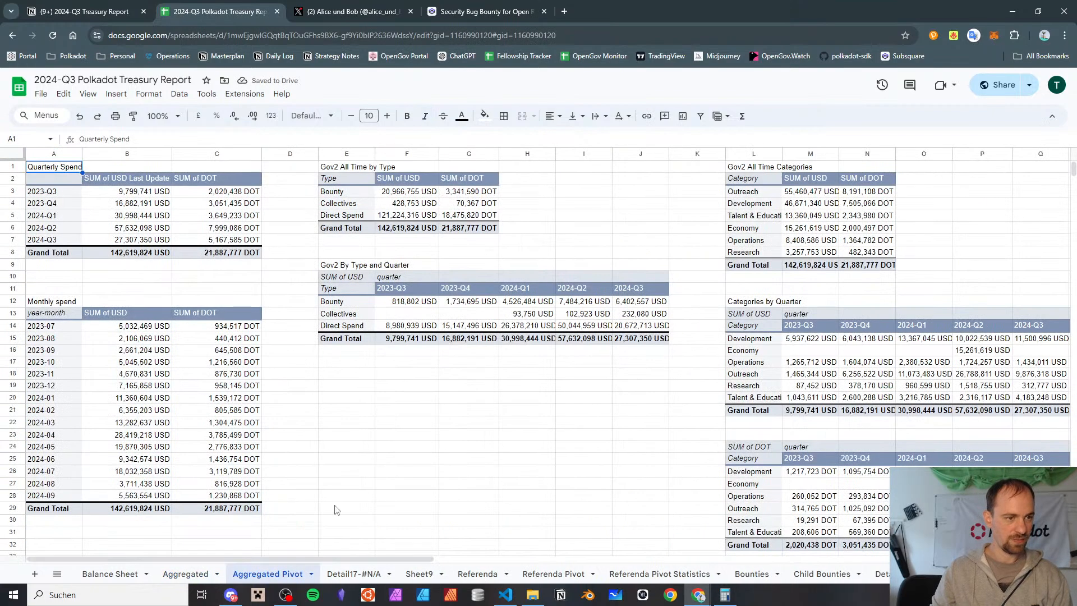
pyautogui.scroll(-17, 335, 509)
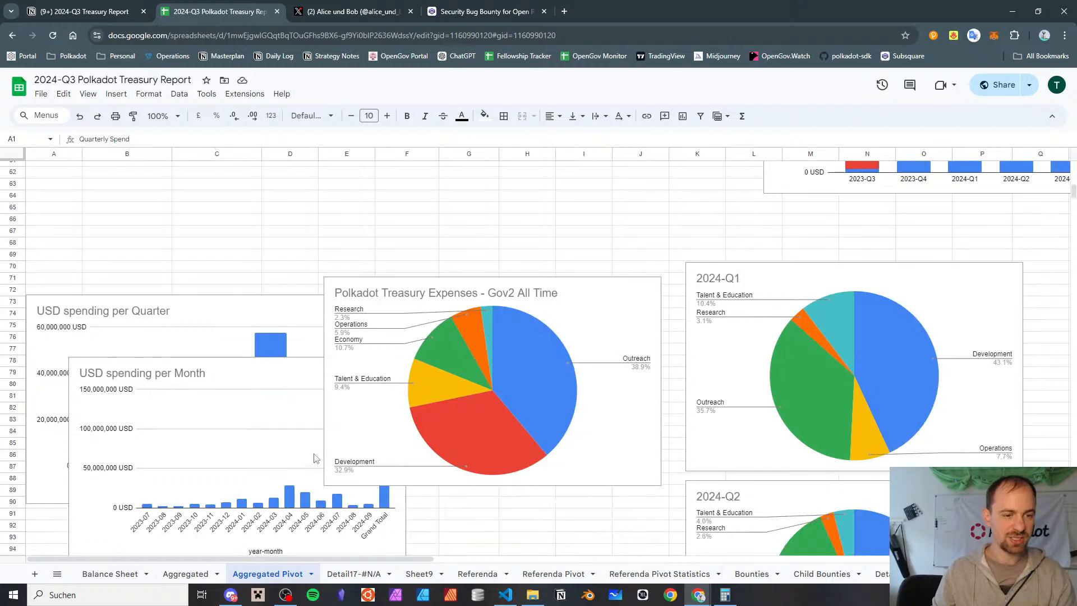
pyautogui.scroll(4, 314, 452)
pyautogui.hscroll(8, 320, 392)
pyautogui.scroll(13, 320, 392)
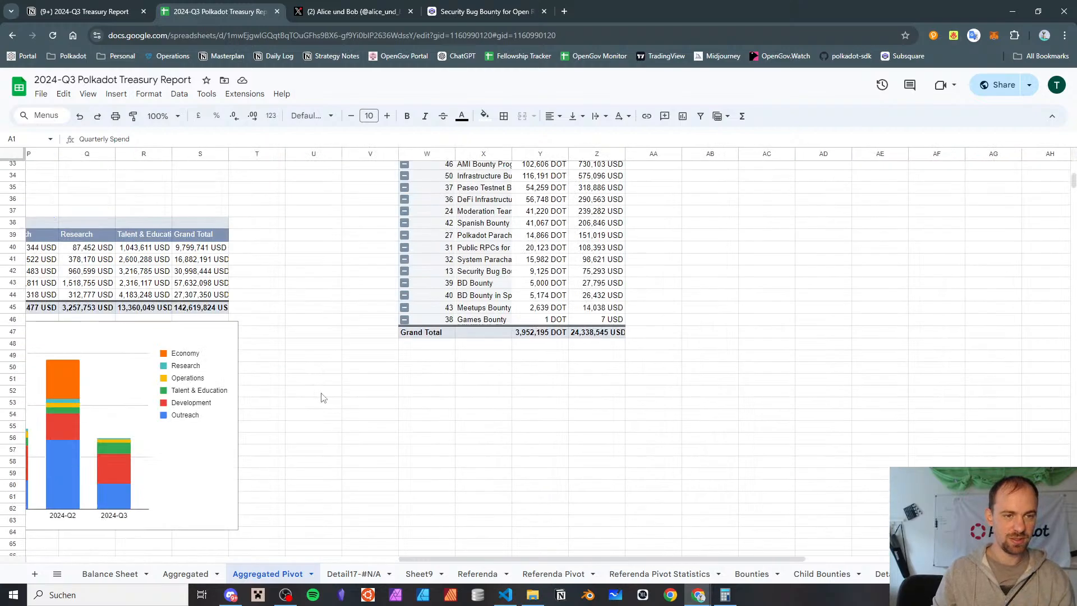
pyautogui.hscroll(3, 321, 399)
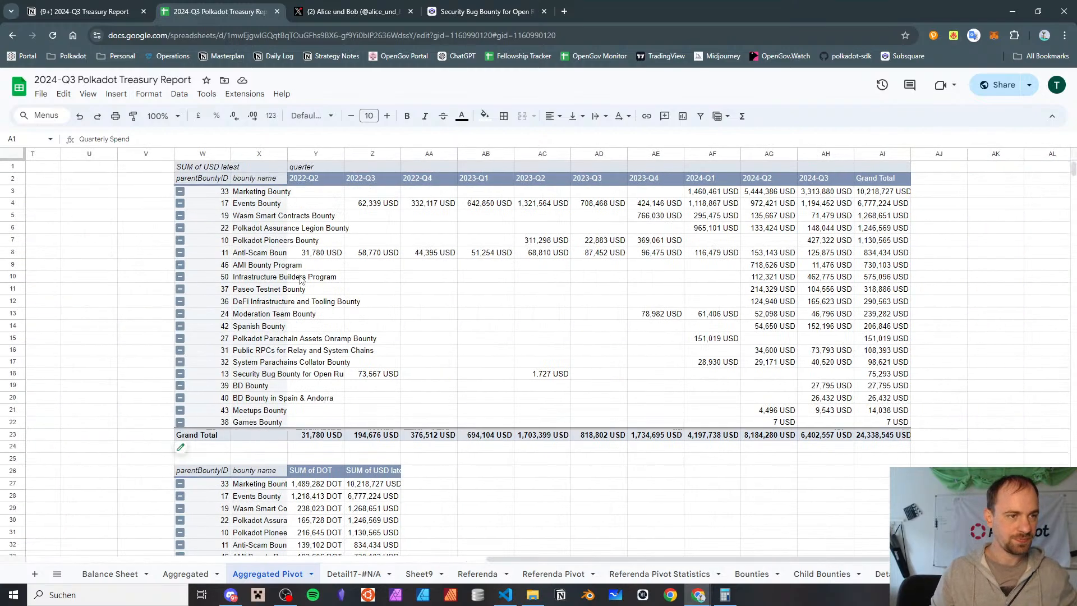
pyautogui.click(314, 215)
pyautogui.press('Down')
pyautogui.press('Down')
pyautogui.press('Down')
pyautogui.press('Down')
pyautogui.press('Right')
pyautogui.press('Right')
pyautogui.press('Right')
pyautogui.press('Right')
pyautogui.press('Right')
pyautogui.press('Right')
pyautogui.press('Right')
pyautogui.press('Right')
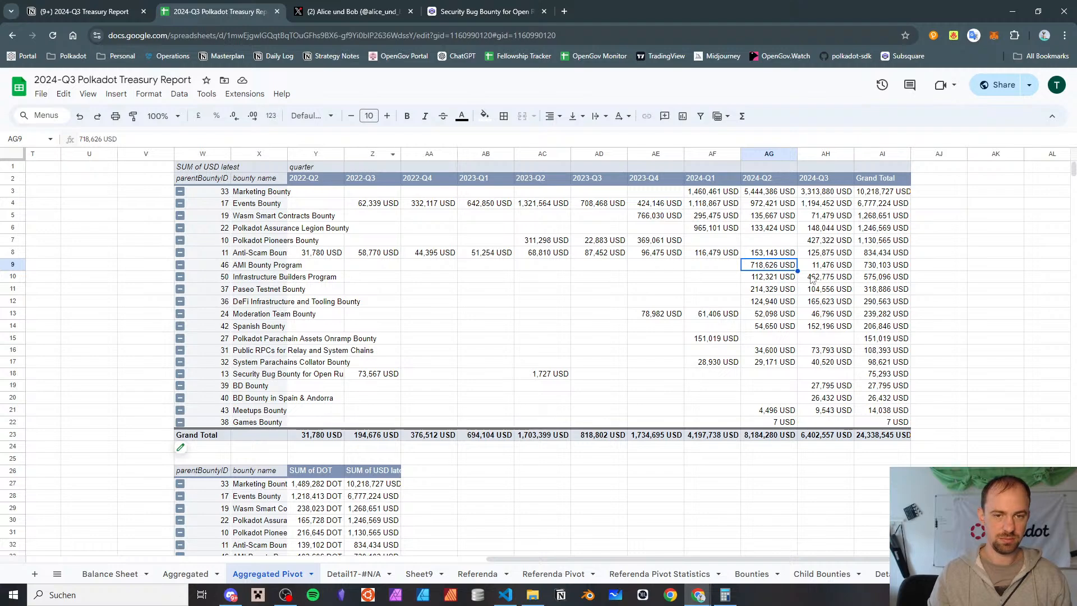
pyautogui.doubleClick(761, 266)
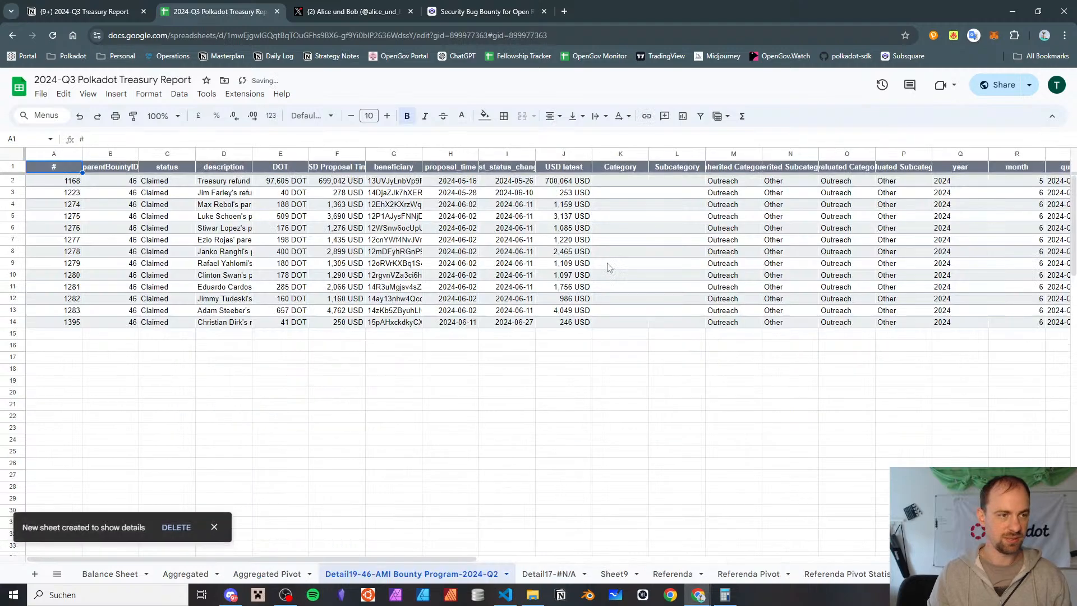
# Check whether the AMI treasury refund, child bounty 1168, is still listed among the bounty rows of the Aggregated sheet
pyautogui.click(206, 181)
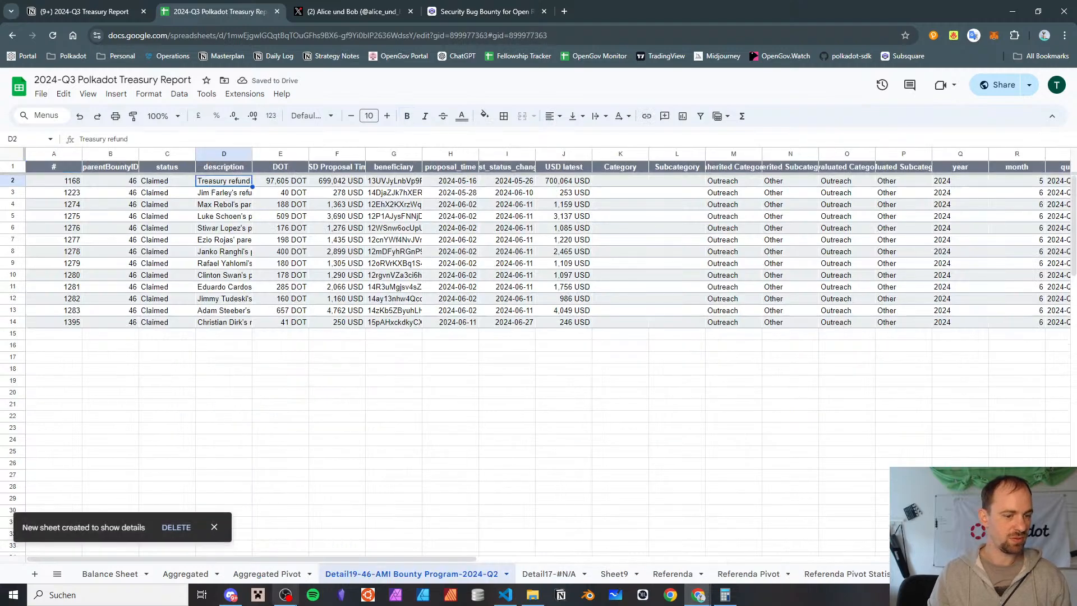
pyautogui.click(282, 577)
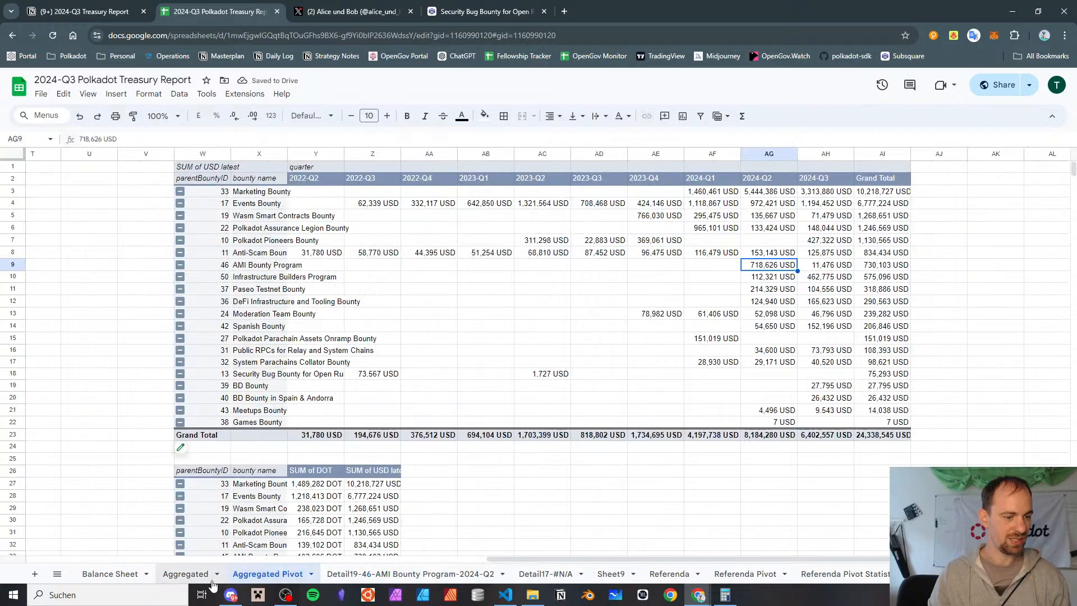
pyautogui.click(173, 573)
pyautogui.scroll(-20, 64, 373)
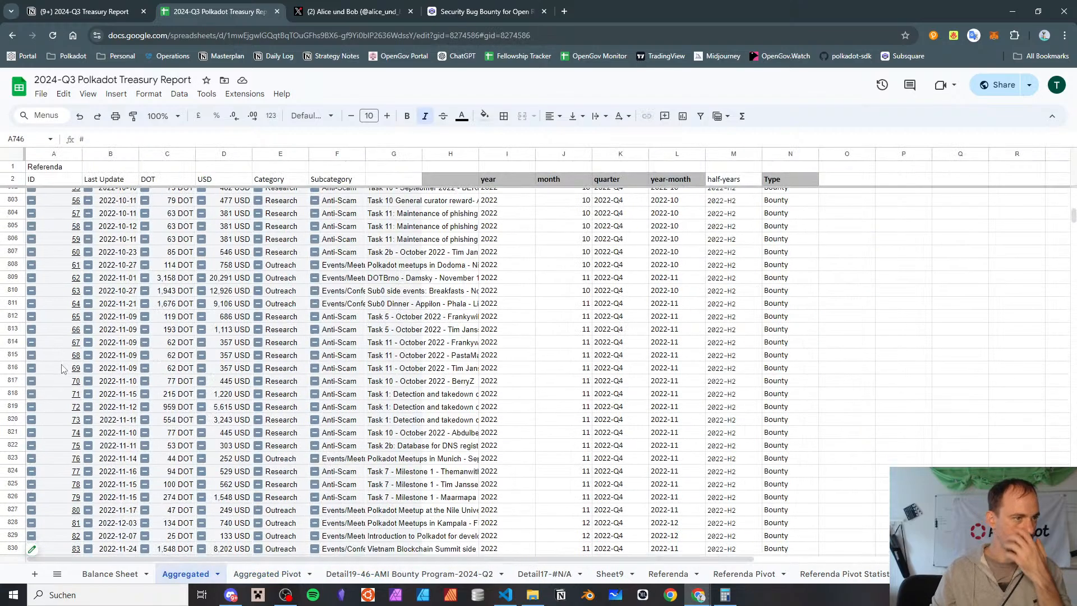
pyautogui.scroll(-20, 63, 367)
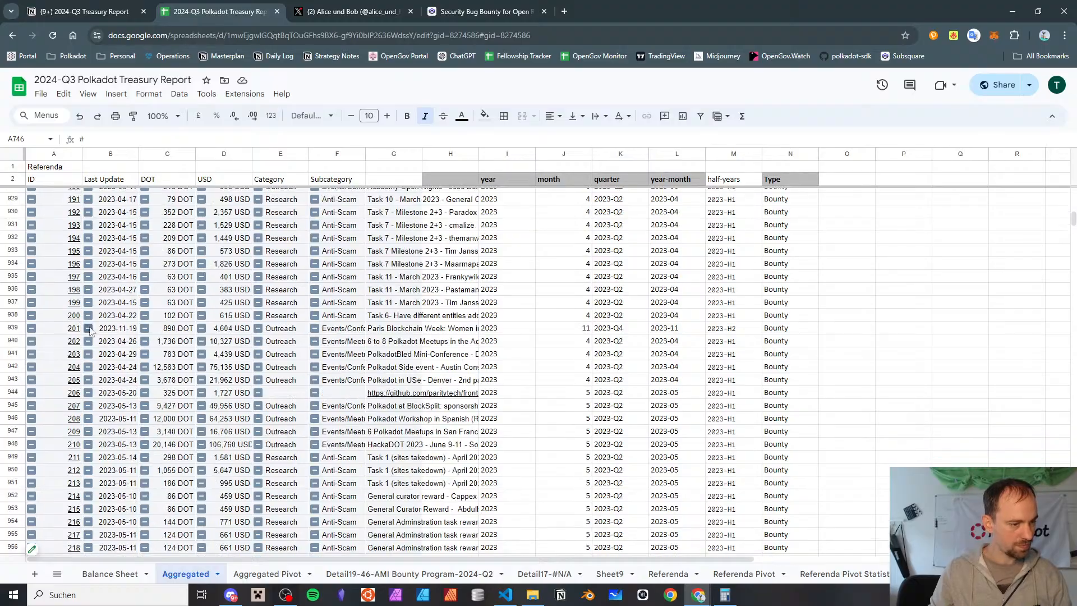
pyautogui.scroll(-20, 98, 365)
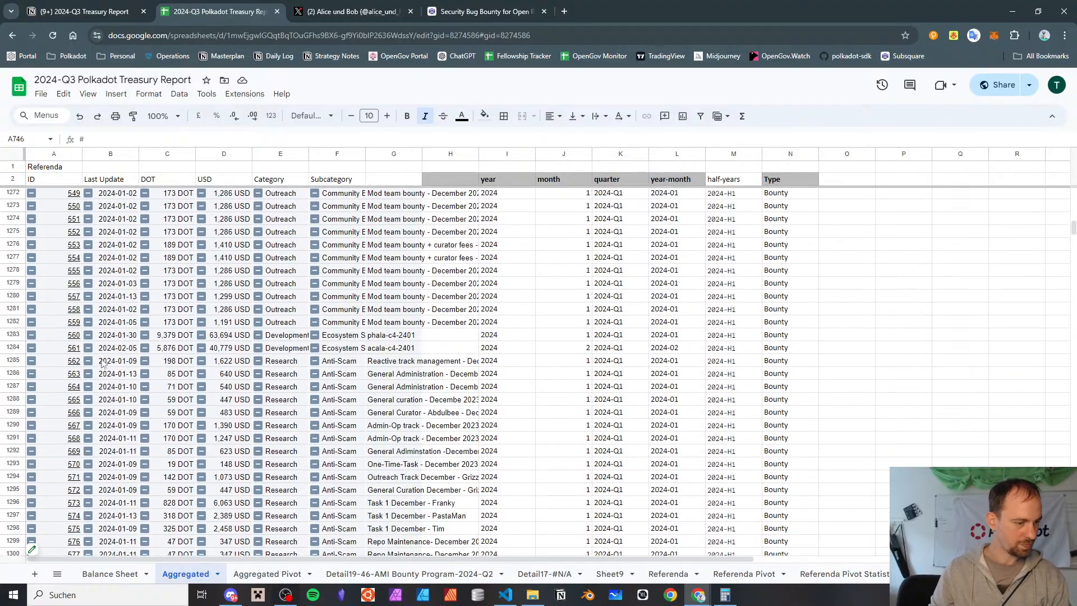
pyautogui.scroll(-20, 91, 398)
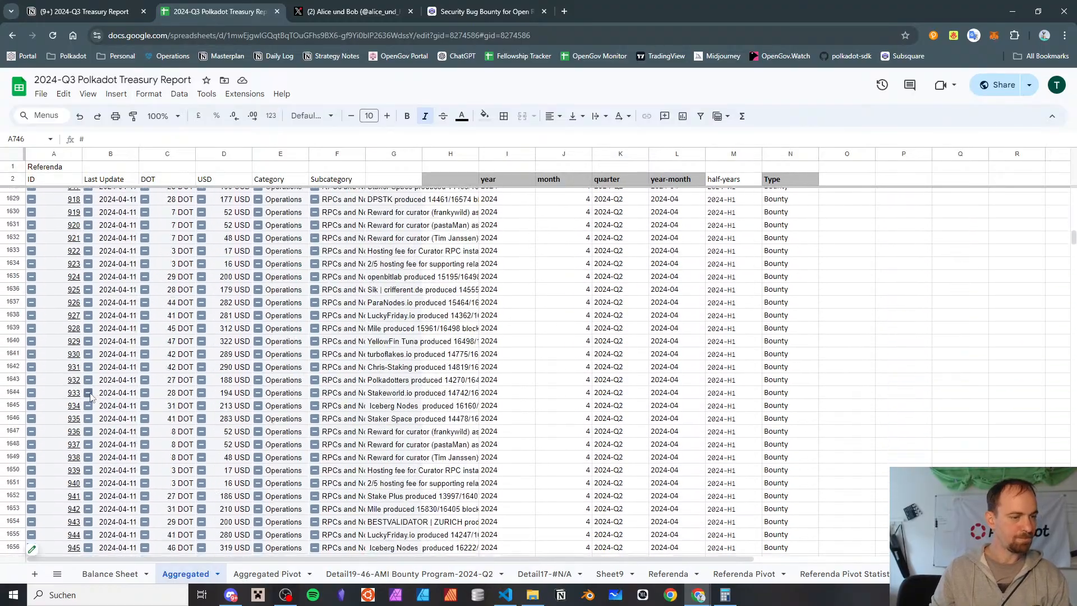
pyautogui.scroll(-20, 88, 394)
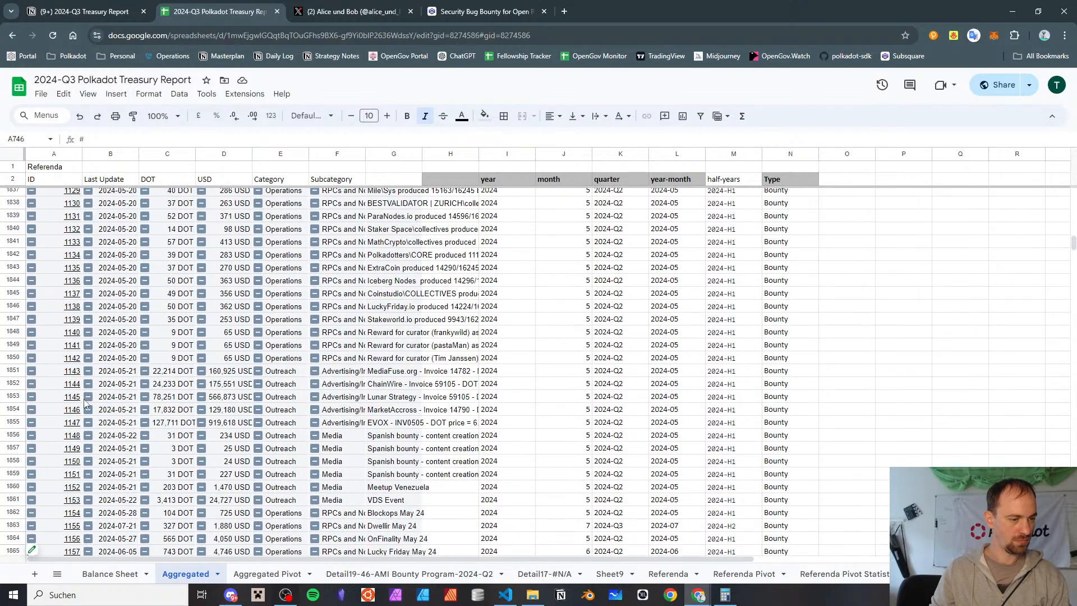
pyautogui.scroll(5, 85, 402)
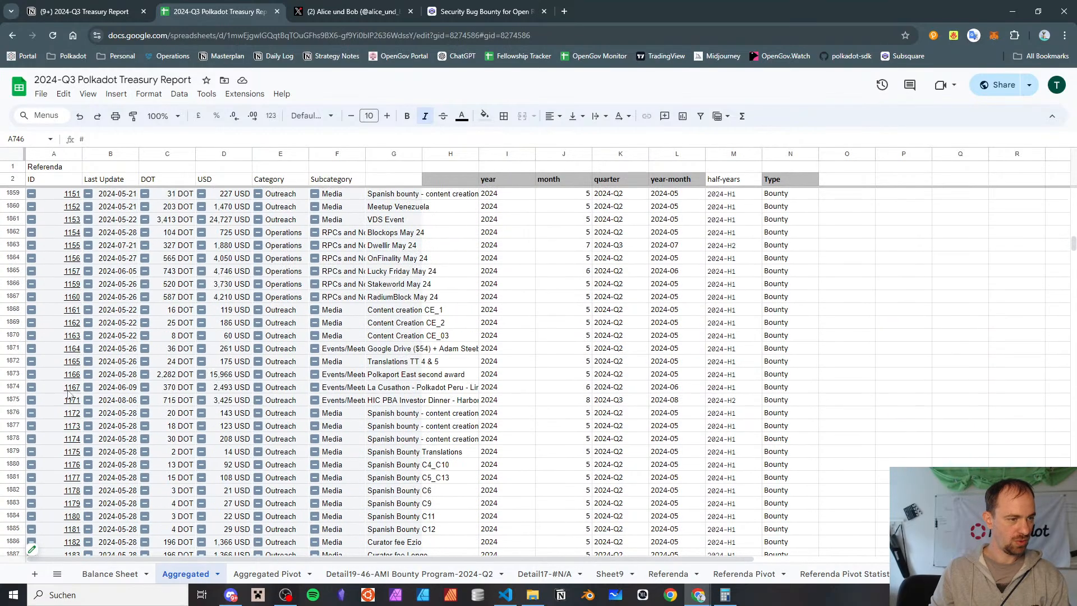
pyautogui.click(57, 400)
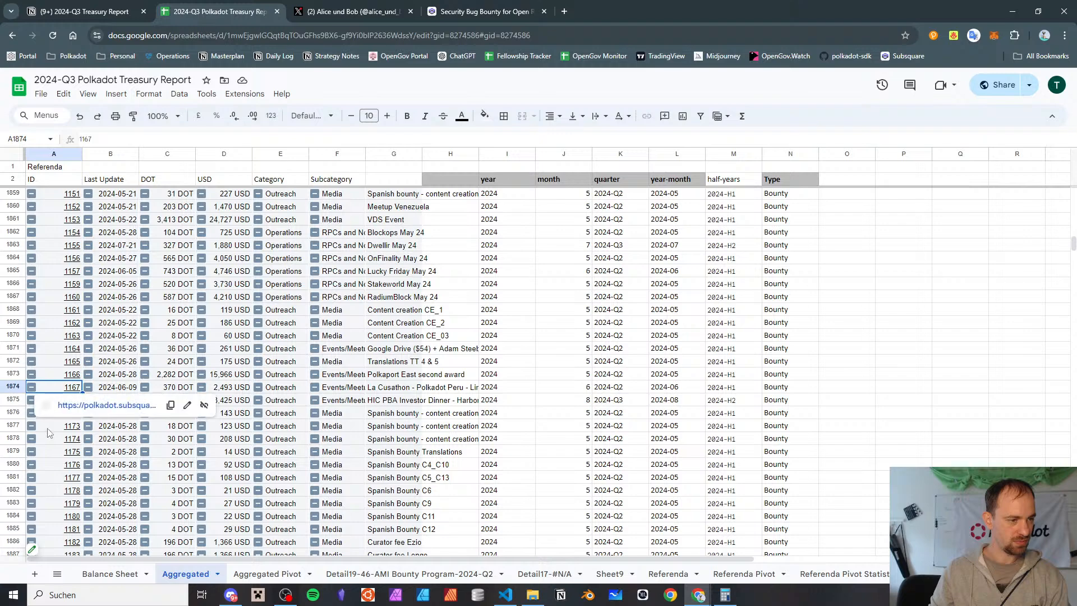
pyautogui.click(49, 477)
pyautogui.click(59, 394)
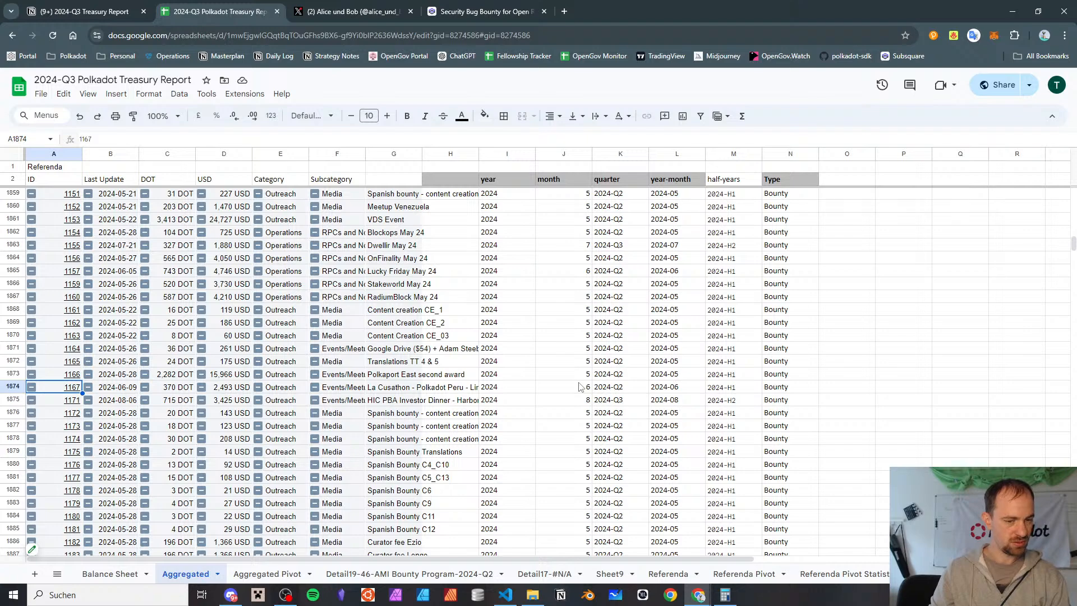
# Delete the detail sheet holding the AMI Bounty Program's 2024-Q2 records
pyautogui.click(486, 574)
pyautogui.click(504, 574)
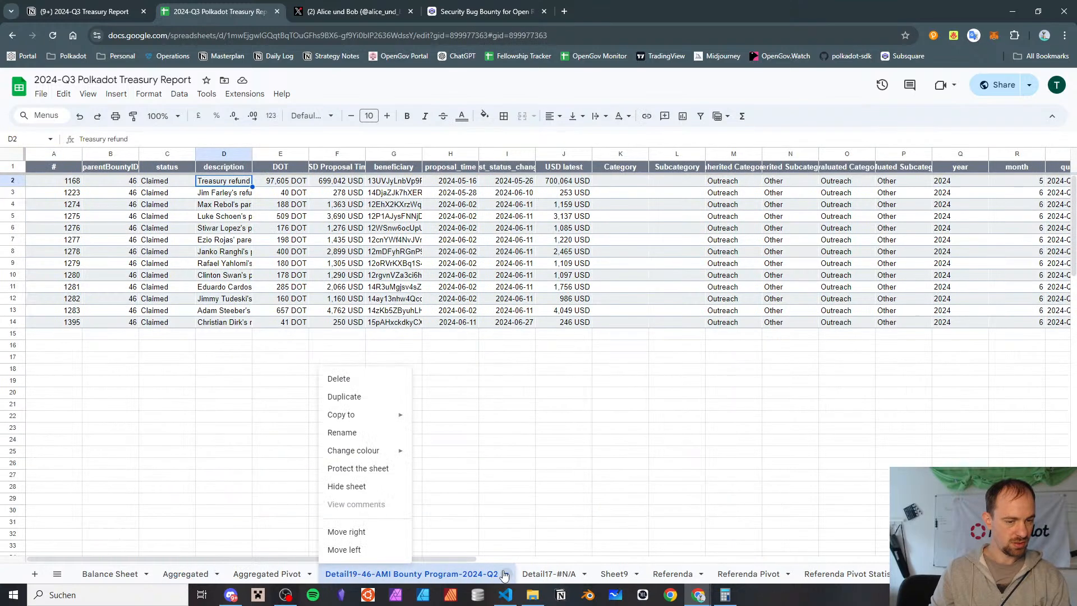
pyautogui.click(339, 380)
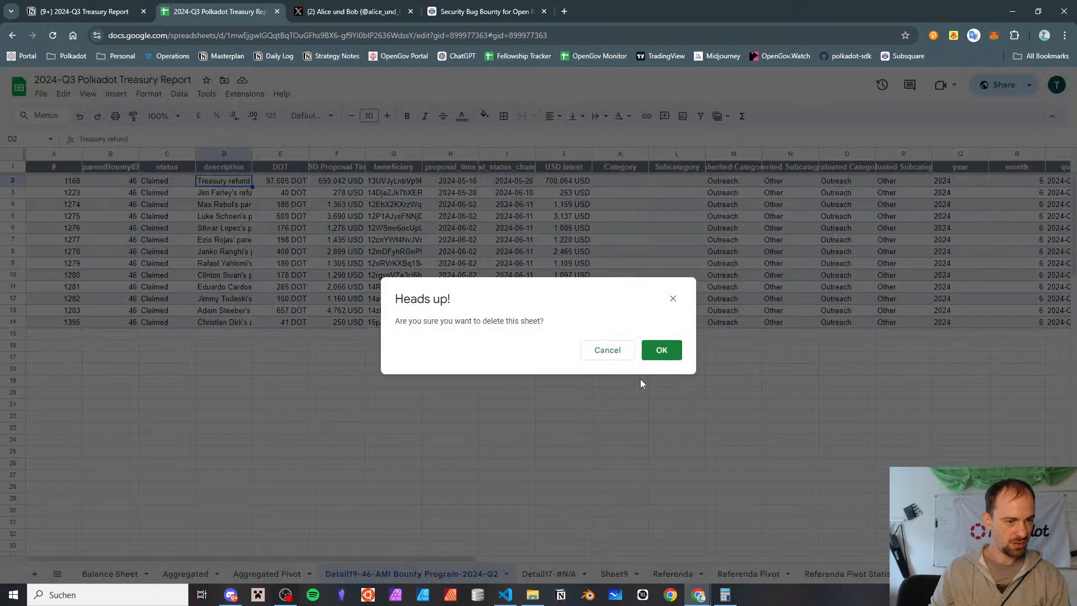
pyautogui.click(655, 349)
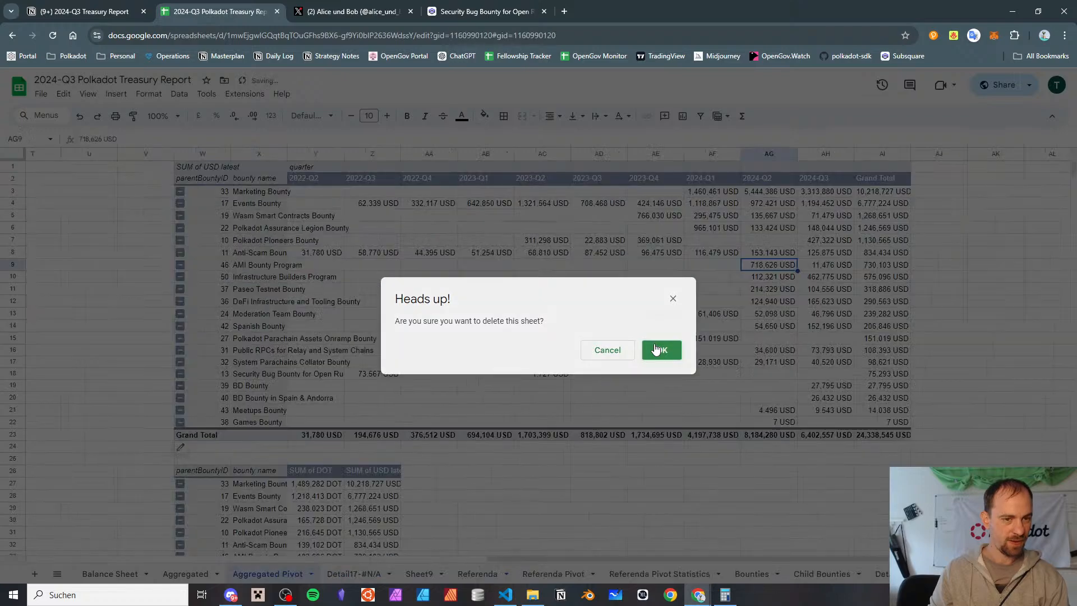
# Extend the source range of the bounty-by-quarter pivot table on the Aggregated Pivot sheet to 'Child Bounties'!A:W
pyautogui.click(197, 451)
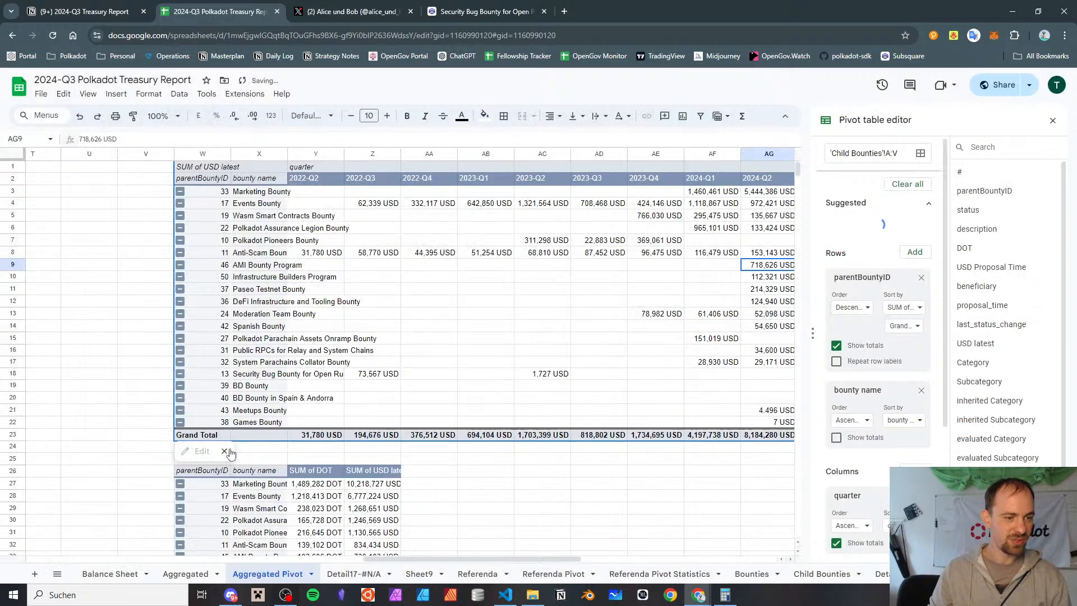
pyautogui.scroll(-3, 875, 392)
pyautogui.click(914, 473)
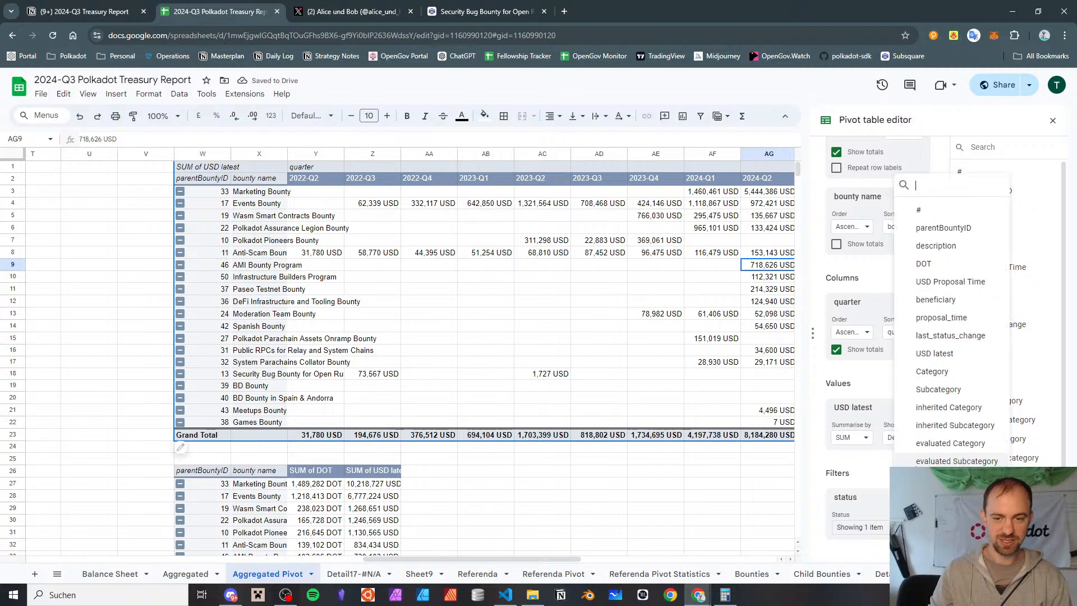
pyautogui.click(939, 152)
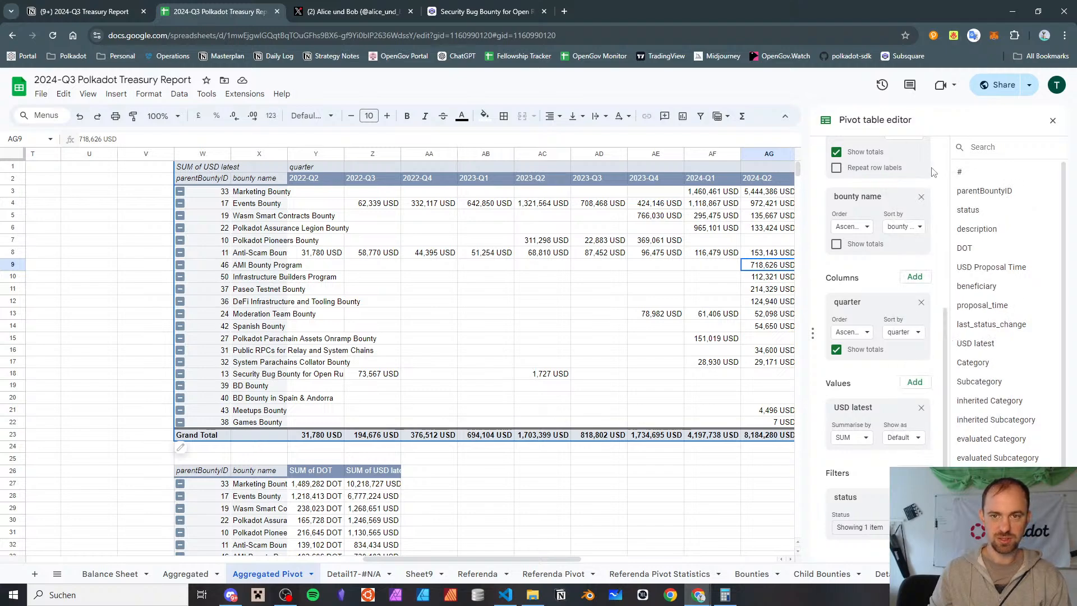
pyautogui.scroll(5, 933, 163)
pyautogui.click(909, 155)
pyautogui.press('BackSpace')
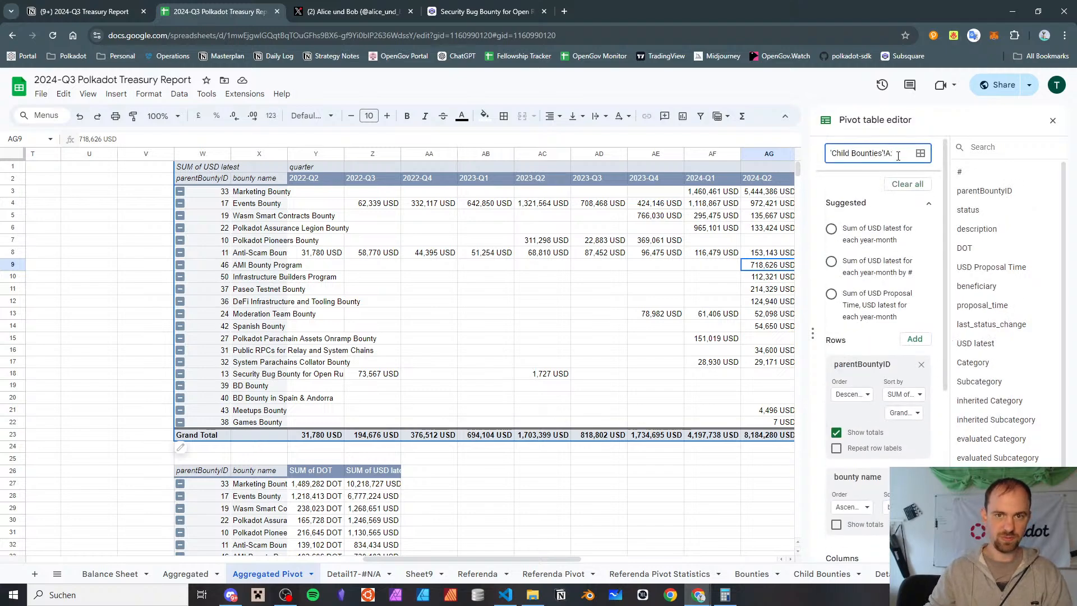
pyautogui.write('W')
pyautogui.press('Return')
# Add a "hide from income statement" filter to the bounty-by-quarter pivot table, keeping blanks and excluding "x"
pyautogui.scroll(-1, 922, 319)
pyautogui.scroll(-4, 920, 319)
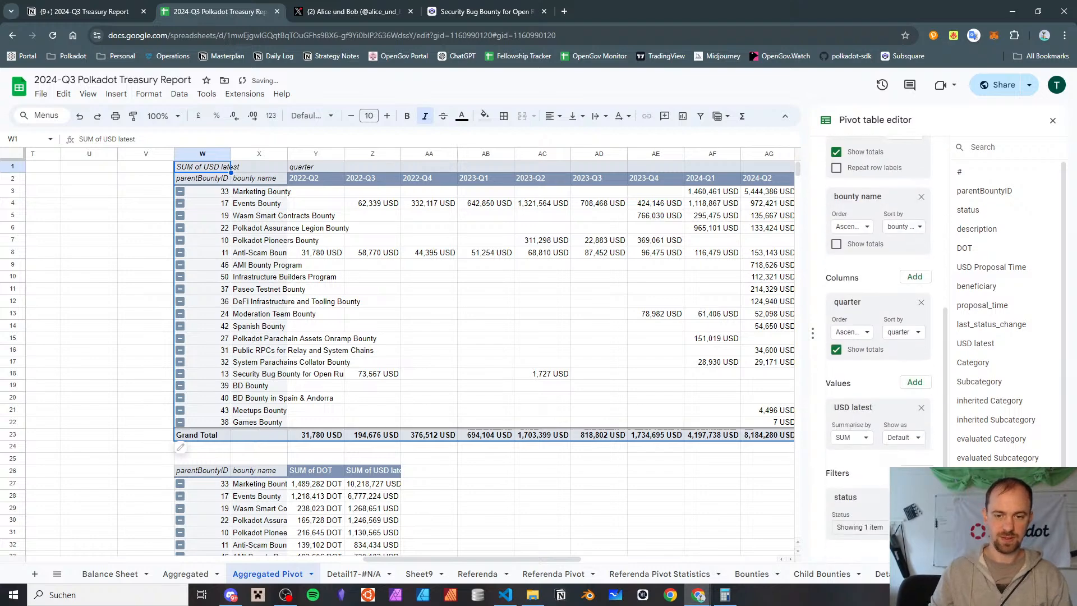
pyautogui.click(915, 472)
pyautogui.scroll(-1, 956, 336)
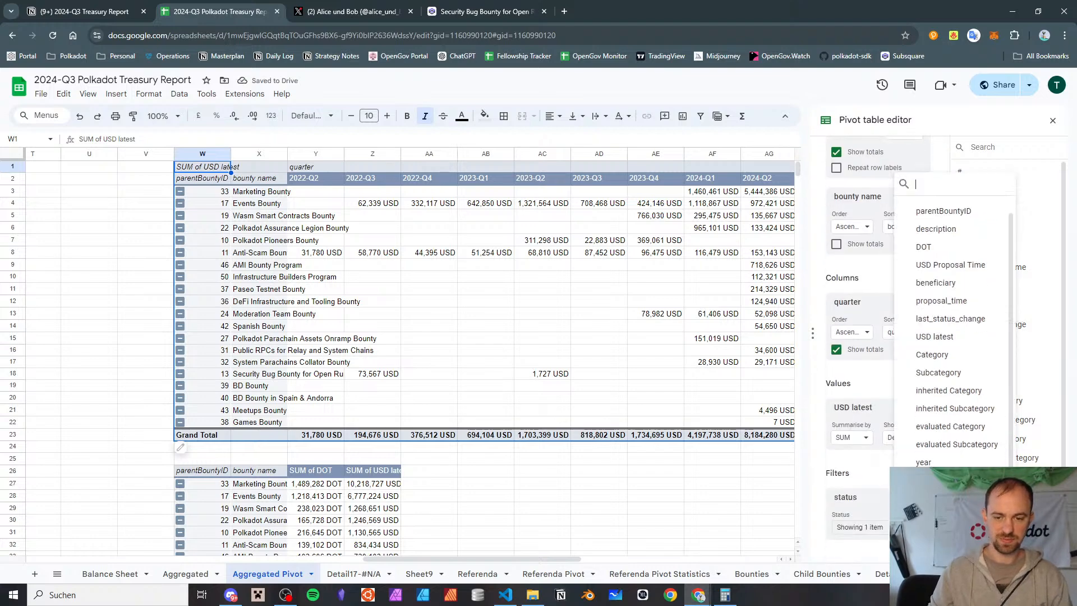
pyautogui.click(942, 515)
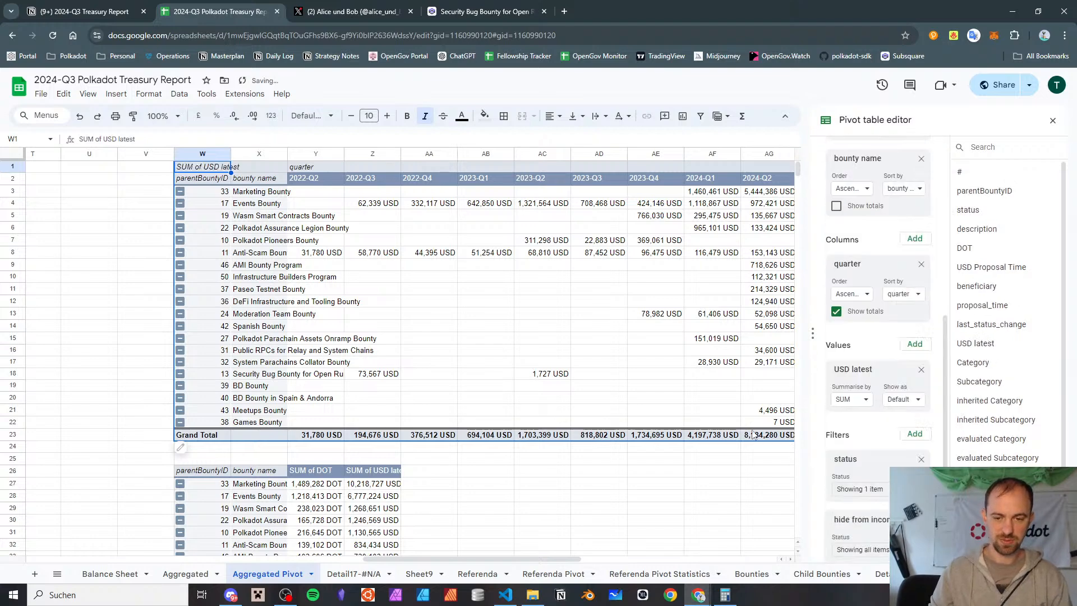
pyautogui.click(858, 549)
pyautogui.click(868, 490)
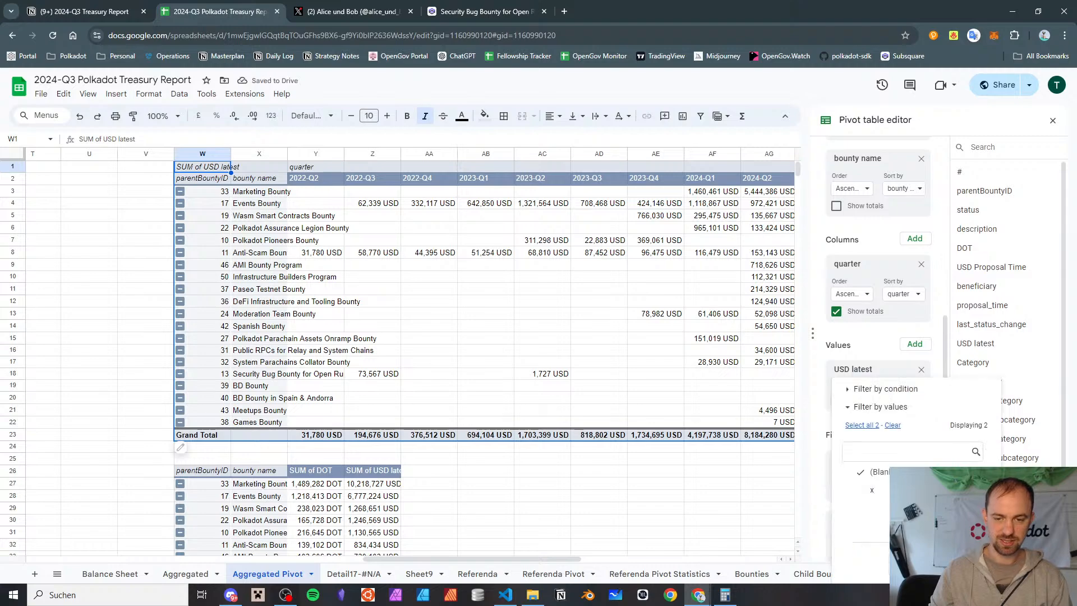
pyautogui.click(968, 562)
# Extend the source range of the bounty totals pivot table below, with DOT and USD sums, to 'Child Bounties'!A:W
pyautogui.scroll(-4, 572, 403)
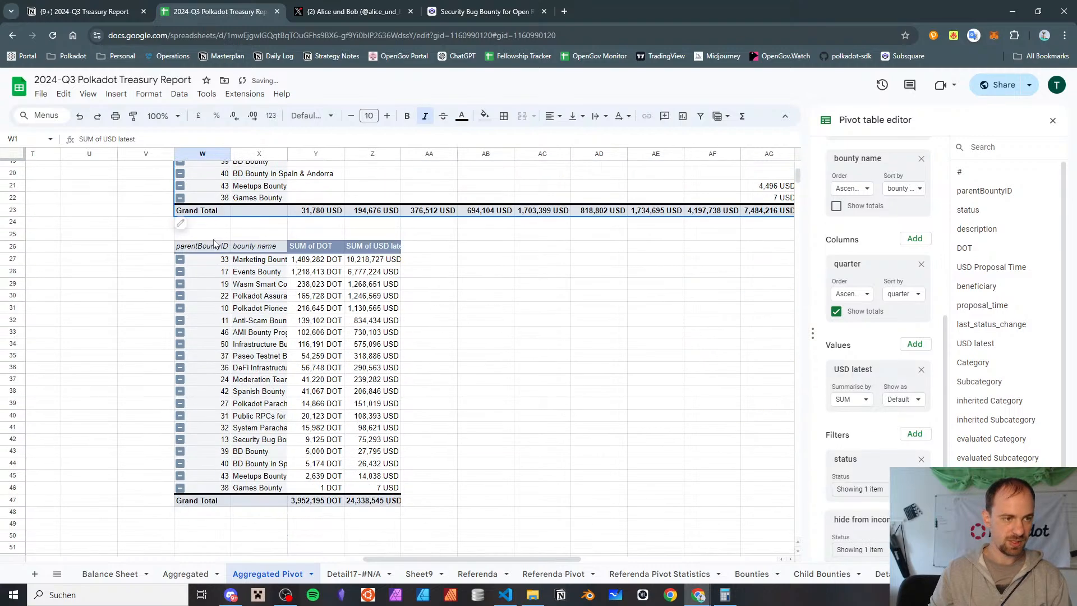
pyautogui.click(214, 242)
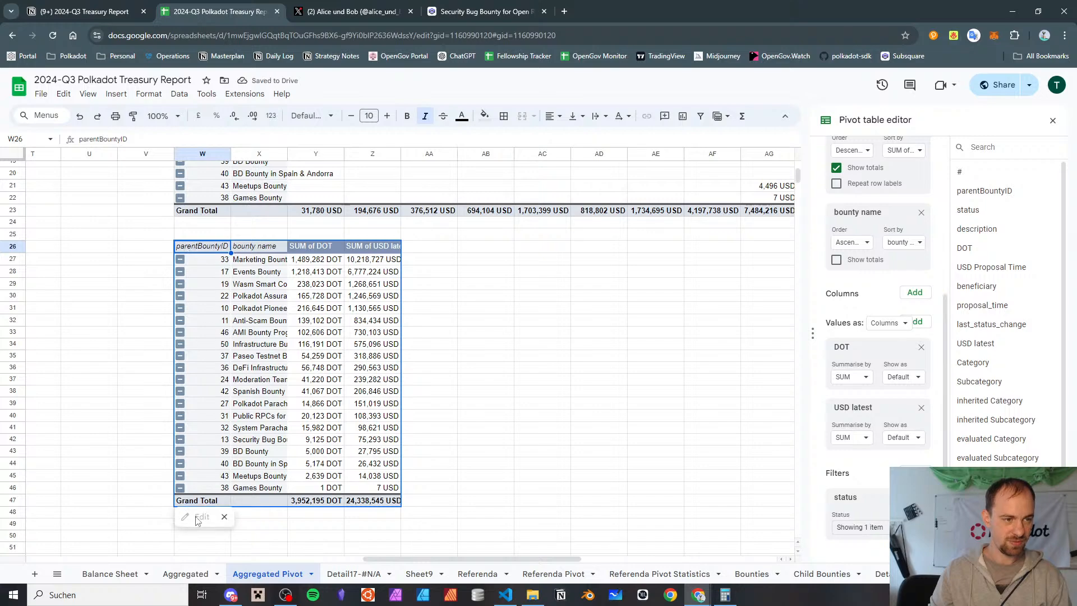
pyautogui.scroll(5, 908, 175)
pyautogui.click(900, 157)
pyautogui.write('Z')
pyautogui.press('Return')
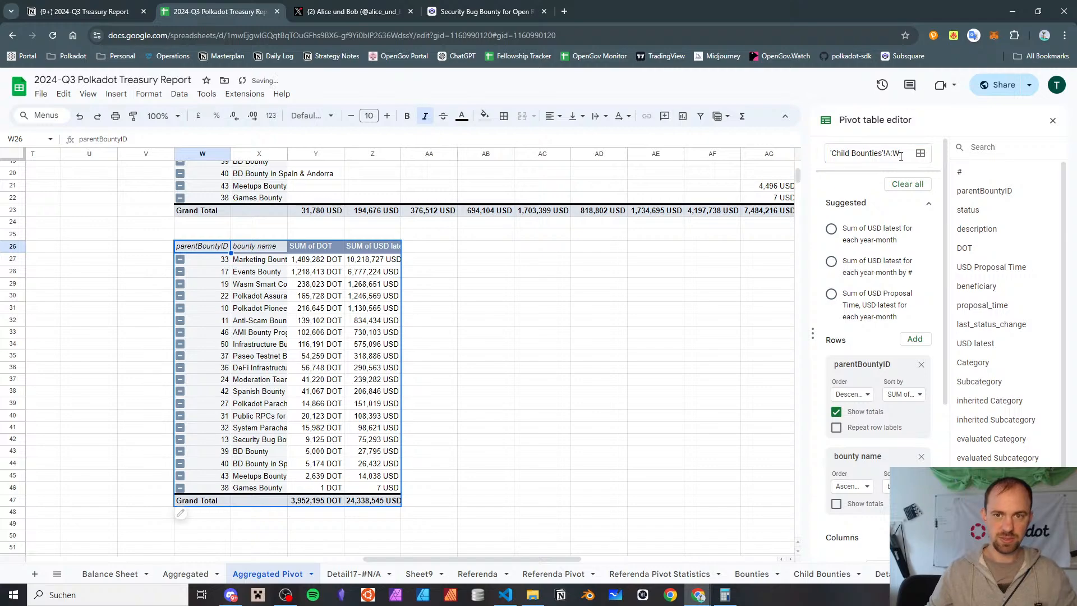
# Filter the DOT and USD bounty totals pivot table by "hide from income statement", keeping blanks and excluding "x"
pyautogui.scroll(-5, 906, 219)
pyautogui.click(914, 472)
pyautogui.scroll(-1, 914, 472)
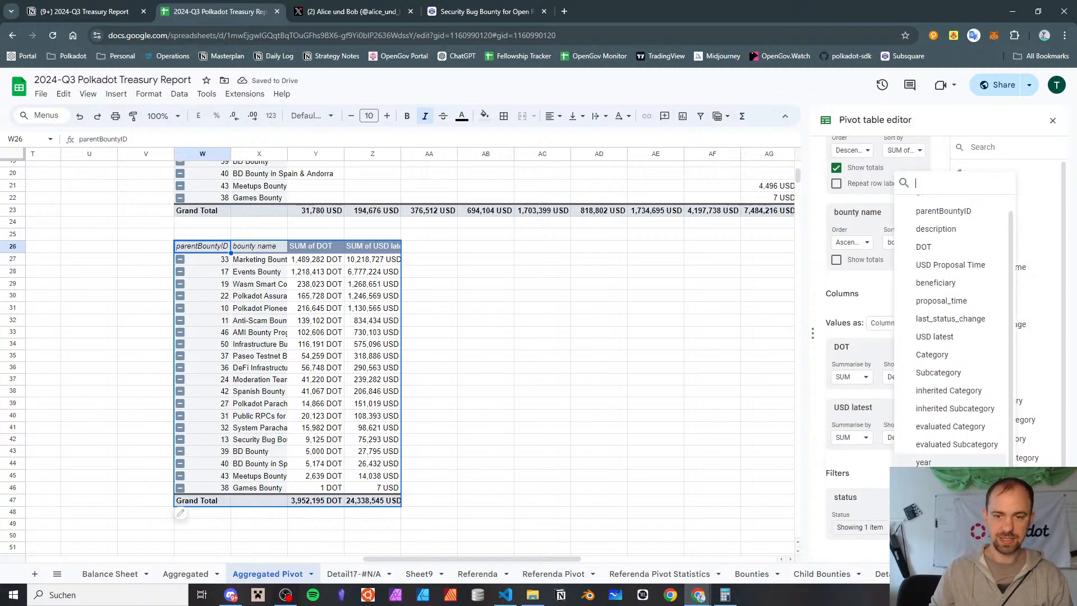
pyautogui.click(943, 498)
pyautogui.click(886, 546)
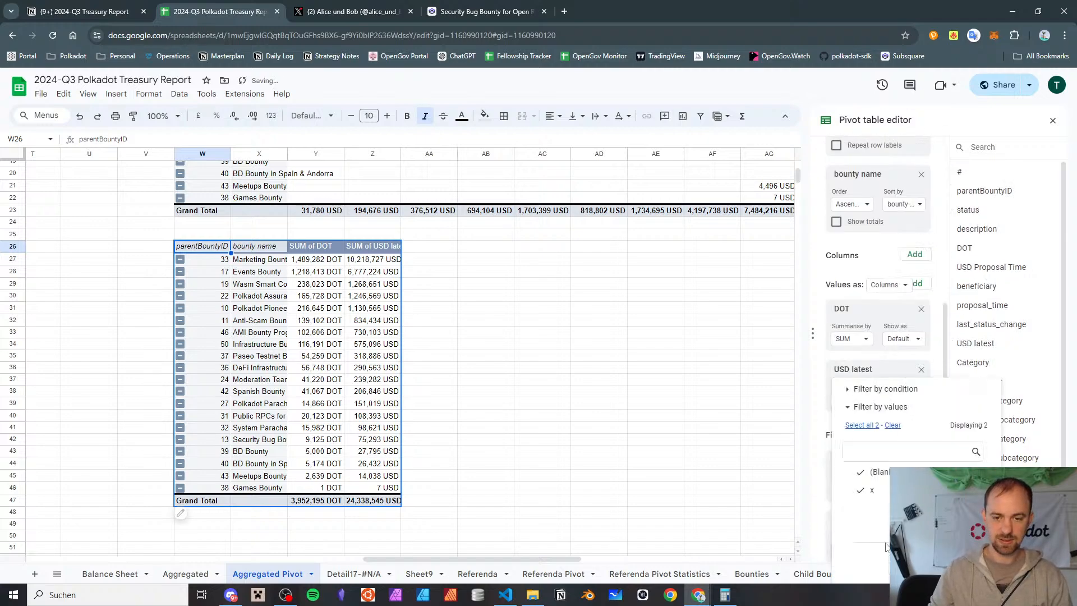
pyautogui.click(873, 491)
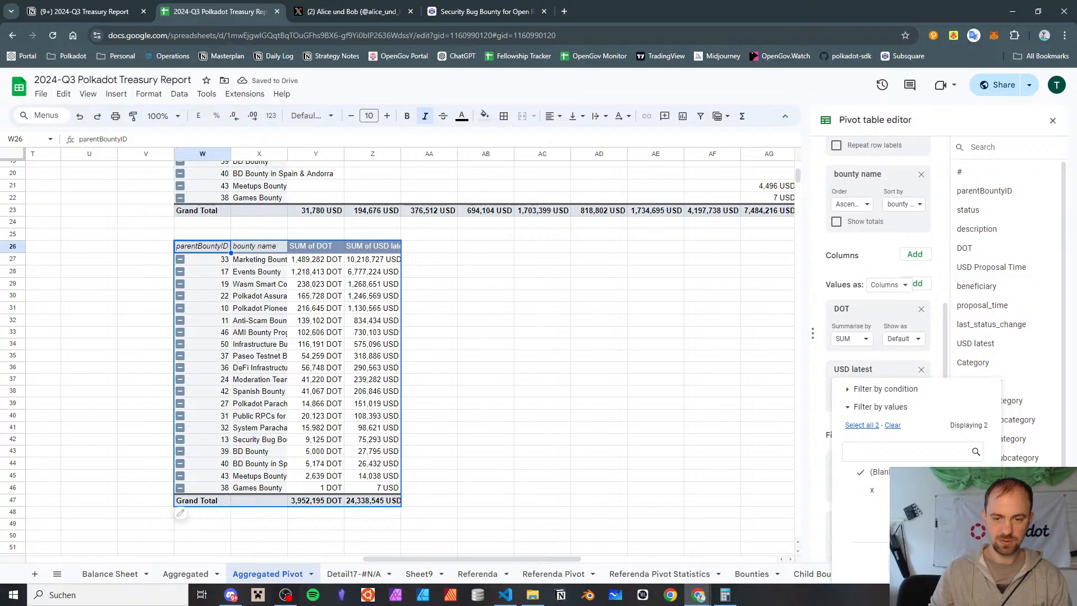
pyautogui.click(599, 344)
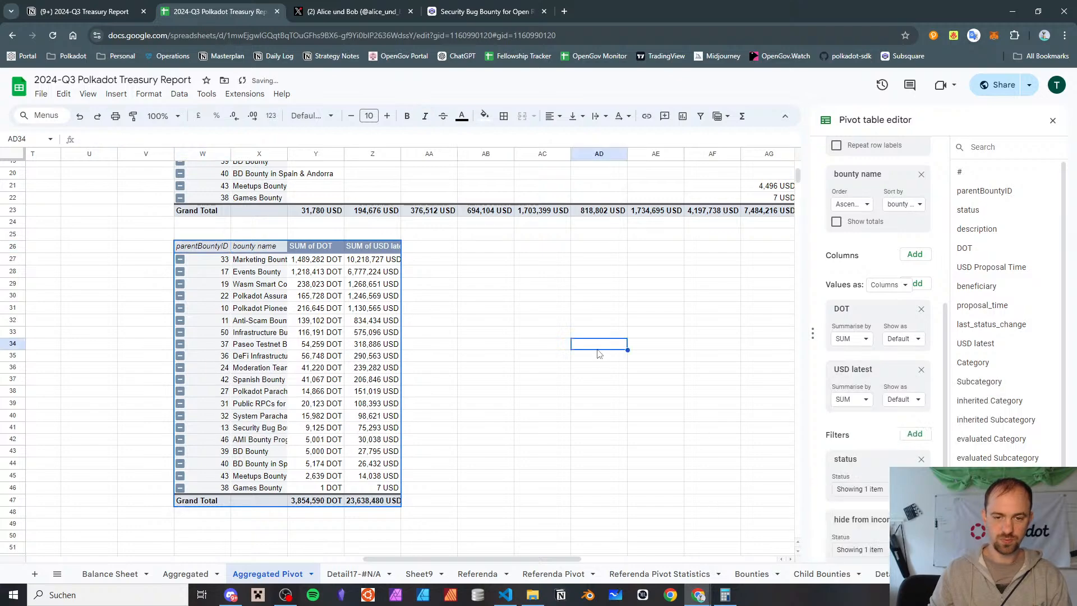
# Examine the AMI Bounty Program row of the bounty-by-quarter pivot table across to its grand total
pyautogui.scroll(5, 614, 235)
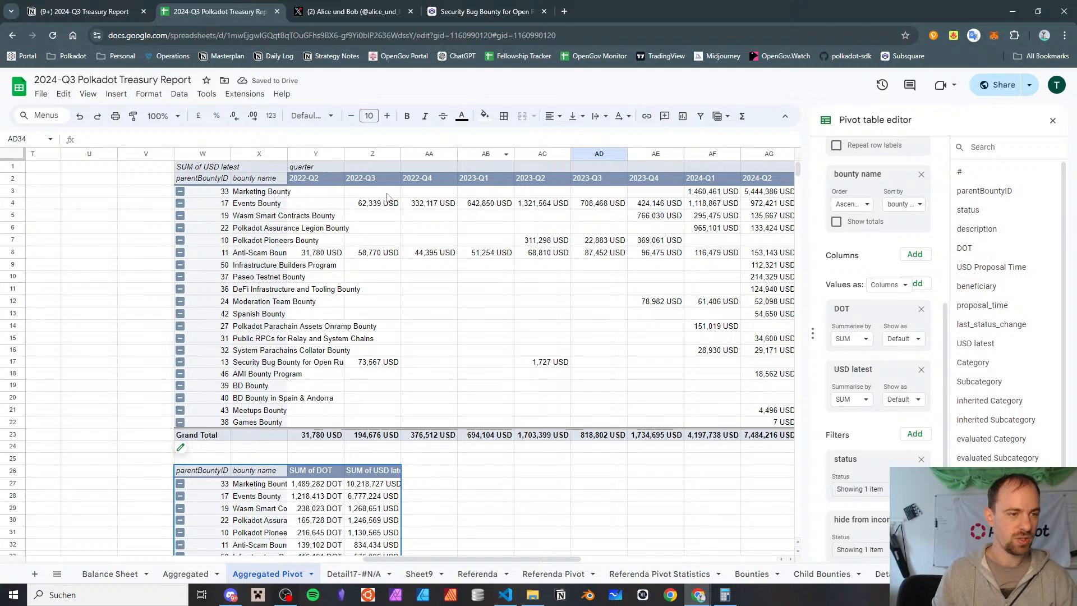
pyautogui.click(326, 240)
pyautogui.press('Left')
pyautogui.press('Left')
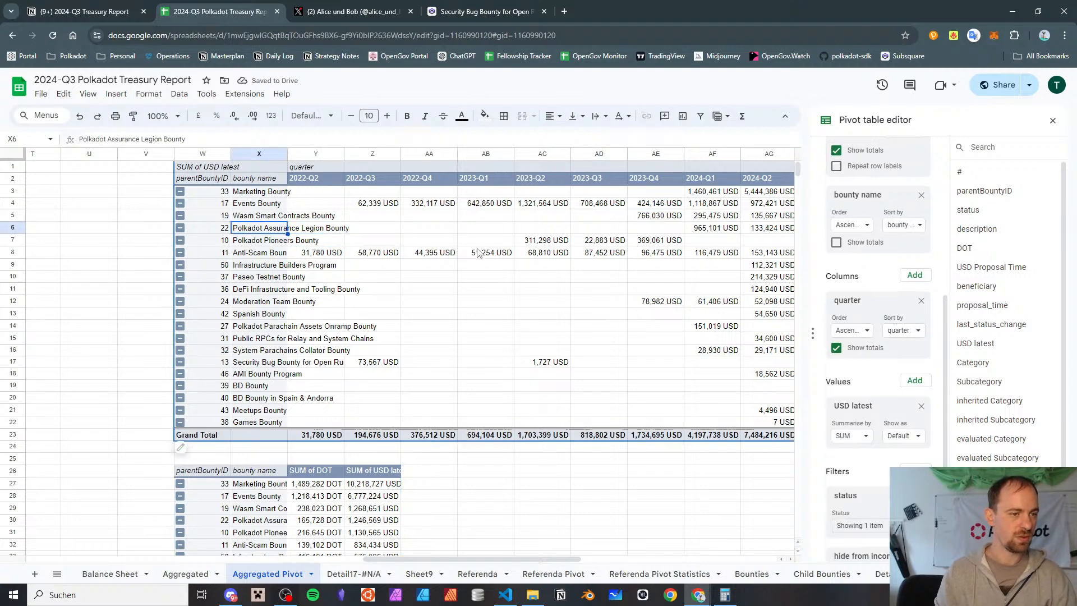
pyautogui.press('Down')
pyautogui.press('Down')
pyautogui.press('Down')
pyautogui.press('Down')
pyautogui.press('Down')
pyautogui.press('Down')
pyautogui.press('Down')
pyautogui.press('Down')
pyautogui.press('Down')
pyautogui.press('Down')
pyautogui.press('Down')
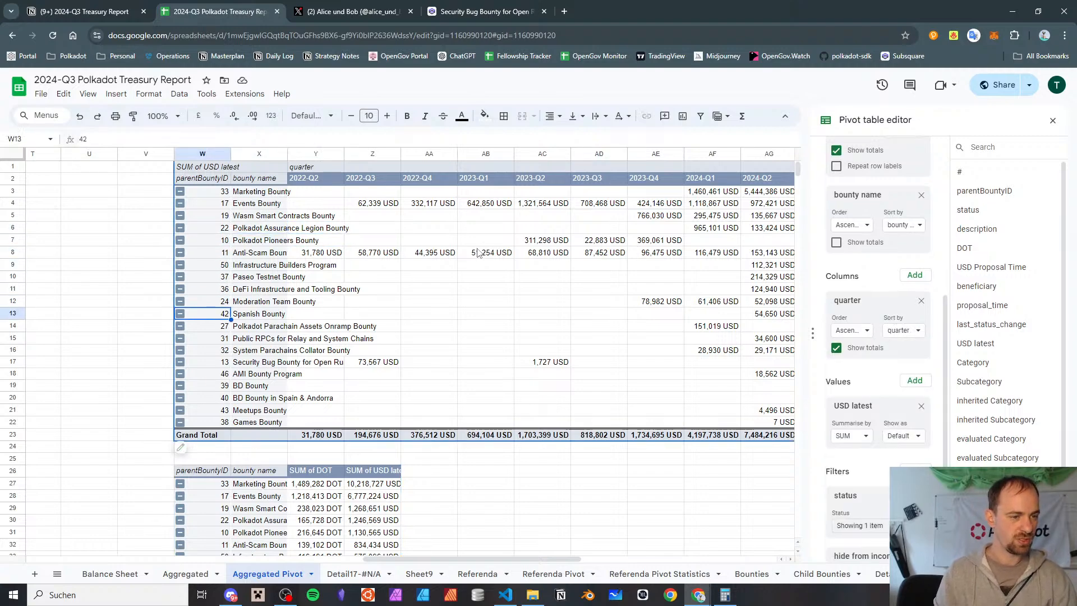
pyautogui.press('Right')
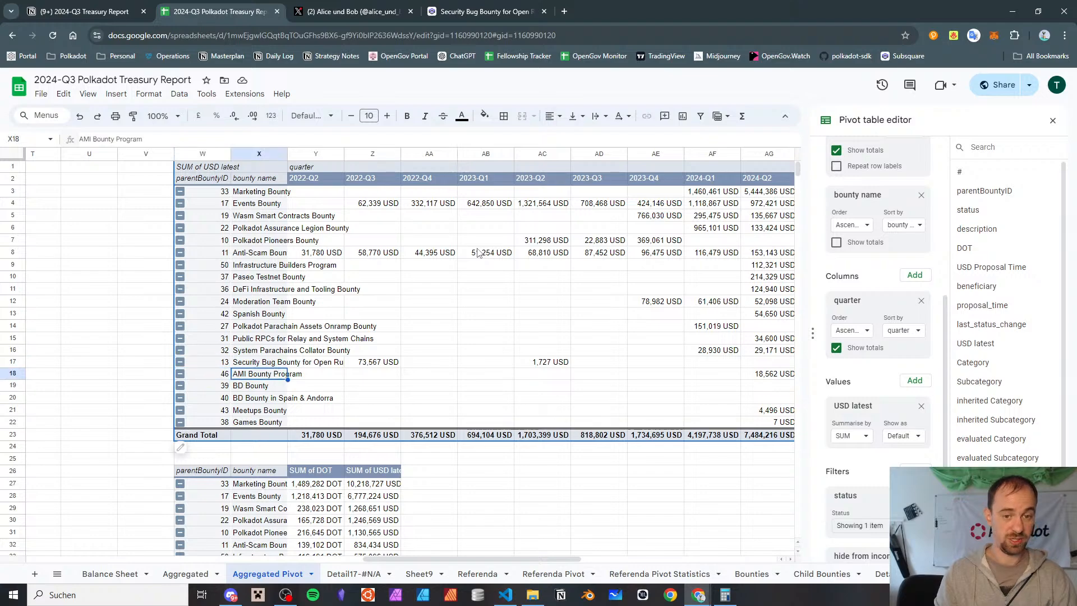
pyautogui.press('Right')
pyautogui.press('Right')
pyautogui.press('Right')
pyautogui.press('Right')
pyautogui.press('Right')
pyautogui.press('Right')
pyautogui.press('Right')
pyautogui.press('Right')
pyautogui.press('Right')
pyautogui.press('Right')
pyautogui.press('Right')
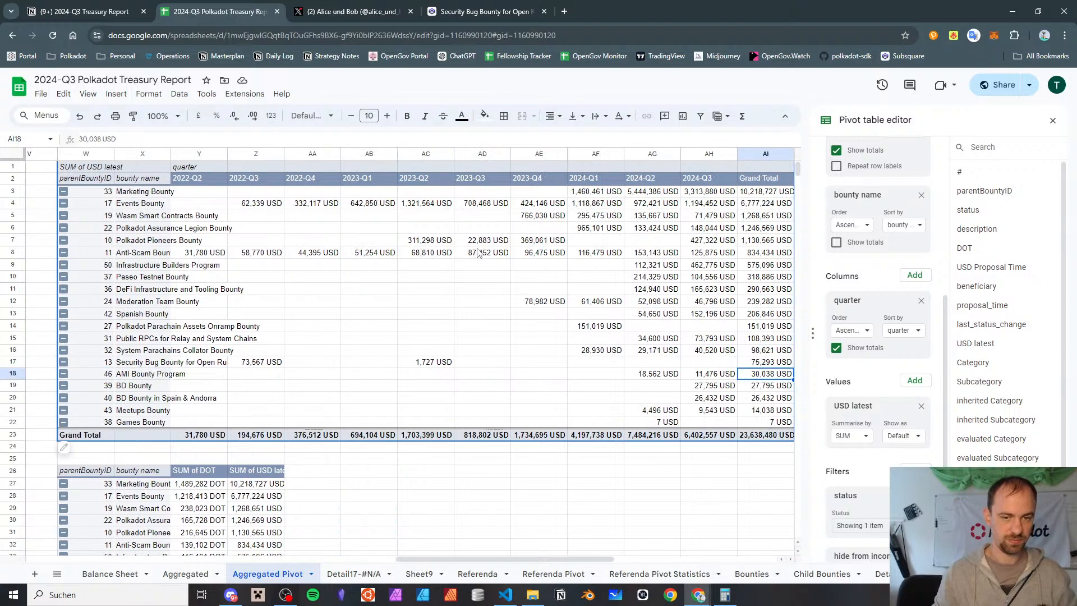
# Review the 2024-Q3 amounts per bounty in the bounty-by-quarter pivot table and return to the Quarterly Spend pivot table
pyautogui.press('Up')
pyautogui.press('Left')
pyautogui.press('Up')
pyautogui.press('Up')
pyautogui.press('Up')
pyautogui.press('Up')
pyautogui.press('Up')
pyautogui.press('Up')
pyautogui.press('Up')
pyautogui.press('Up')
pyautogui.press('Up')
pyautogui.press('Up')
pyautogui.press('Up')
pyautogui.press('Up')
pyautogui.press('Up')
pyautogui.press('Up')
pyautogui.press('Up')
pyautogui.press('Up')
pyautogui.press('Down')
pyautogui.press('Down')
pyautogui.press('Down')
pyautogui.press('Down')
pyautogui.press('Down')
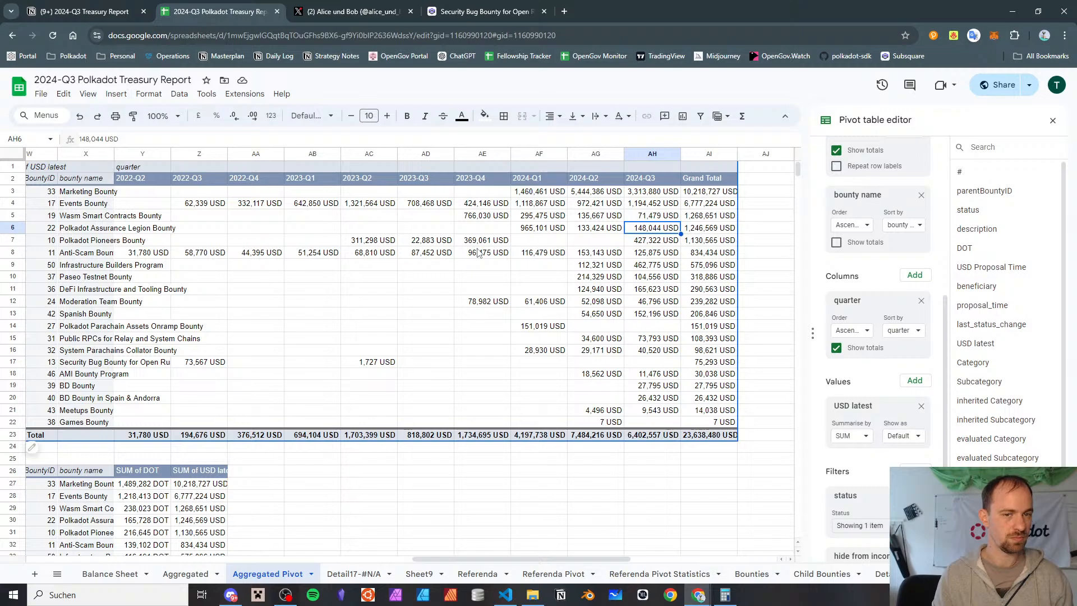
pyautogui.press('Down')
pyautogui.press('Left')
pyautogui.press('Left')
pyautogui.press('Left')
pyautogui.press('Left')
pyautogui.press('Left')
pyautogui.press('Left')
pyautogui.press('Left')
pyautogui.press('Left')
pyautogui.press('Left')
pyautogui.press('Left')
pyautogui.press('Left')
pyautogui.press('Left')
pyautogui.press('Left')
pyautogui.press('Left')
pyautogui.press('Left')
pyautogui.press('Left')
pyautogui.press('Left')
pyautogui.press('Left')
pyautogui.press('Left')
pyautogui.press('Left')
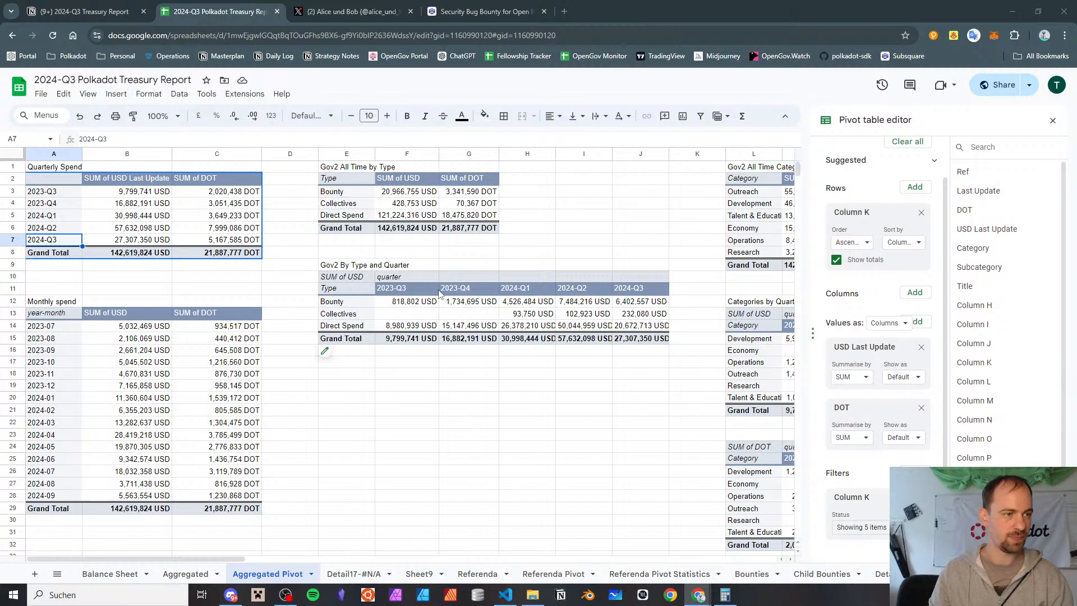
# Review the spending-by-type pivot tables and the USD and DOT category pivot tables by quarter
pyautogui.scroll(-3, 439, 292)
pyautogui.scroll(3, 439, 292)
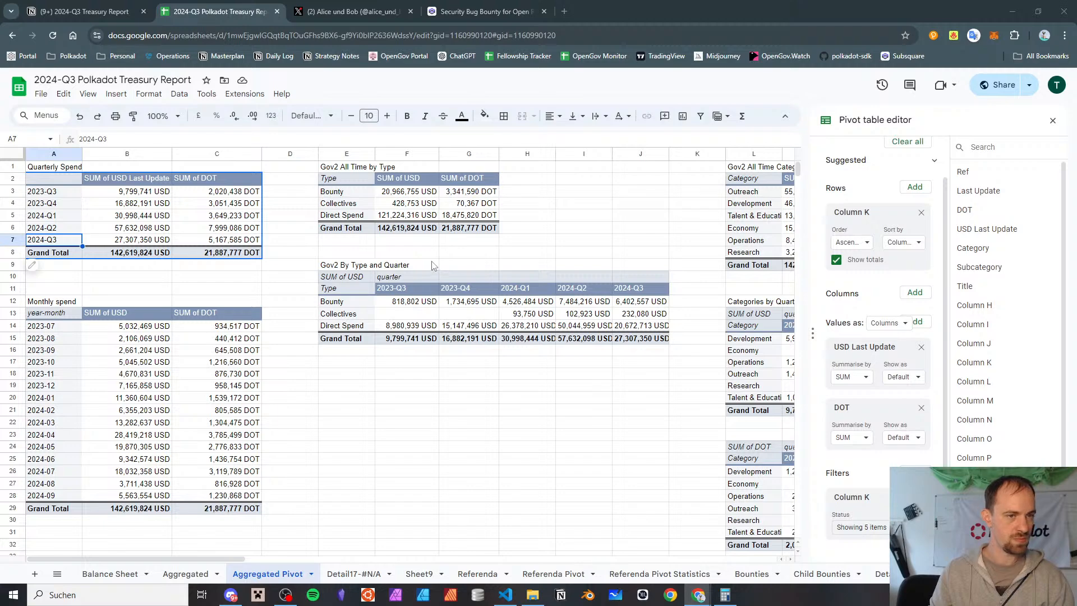
pyautogui.hscroll(5, 434, 265)
pyautogui.hscroll(-2, 434, 265)
pyautogui.scroll(-3, 433, 265)
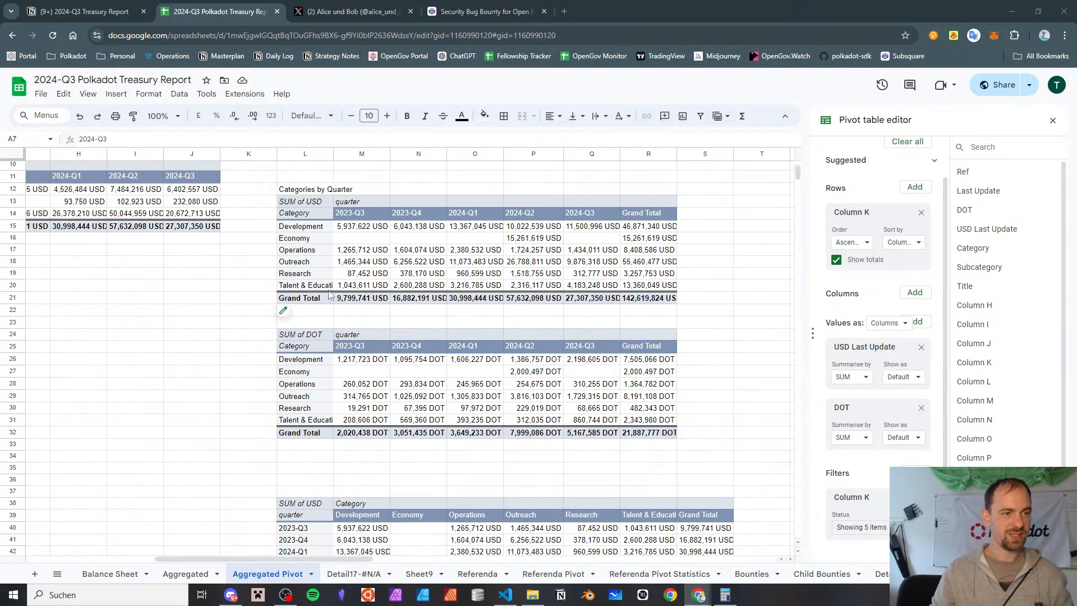
pyautogui.scroll(-6, 407, 238)
pyautogui.scroll(7, 408, 237)
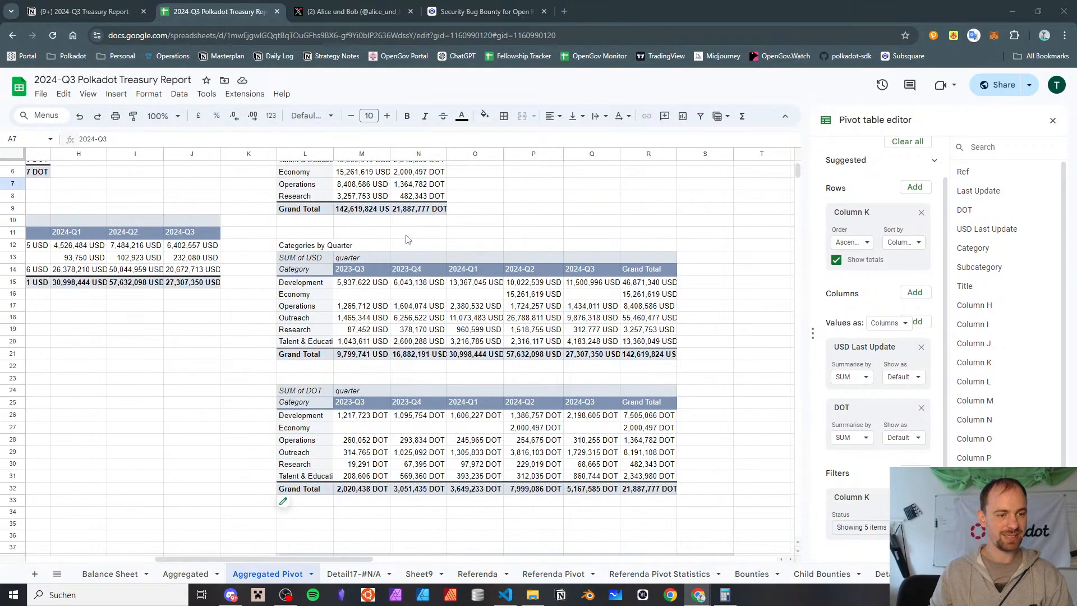
# Examine the Categories by Quarter USD pivot table together with the stacked chart and pie charts below it
pyautogui.click(317, 259)
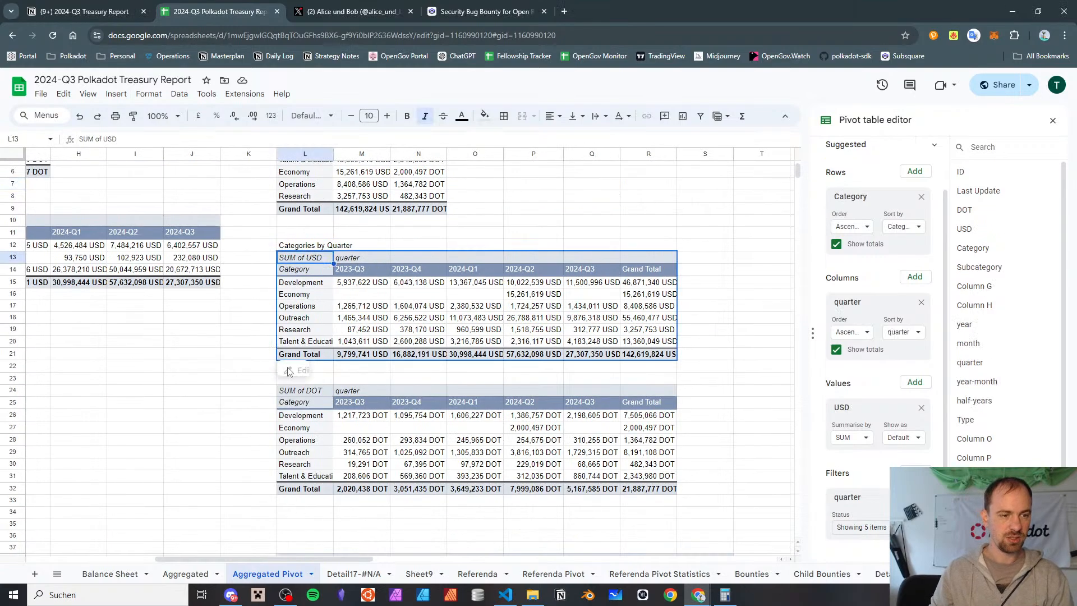
pyautogui.scroll(-15, 391, 307)
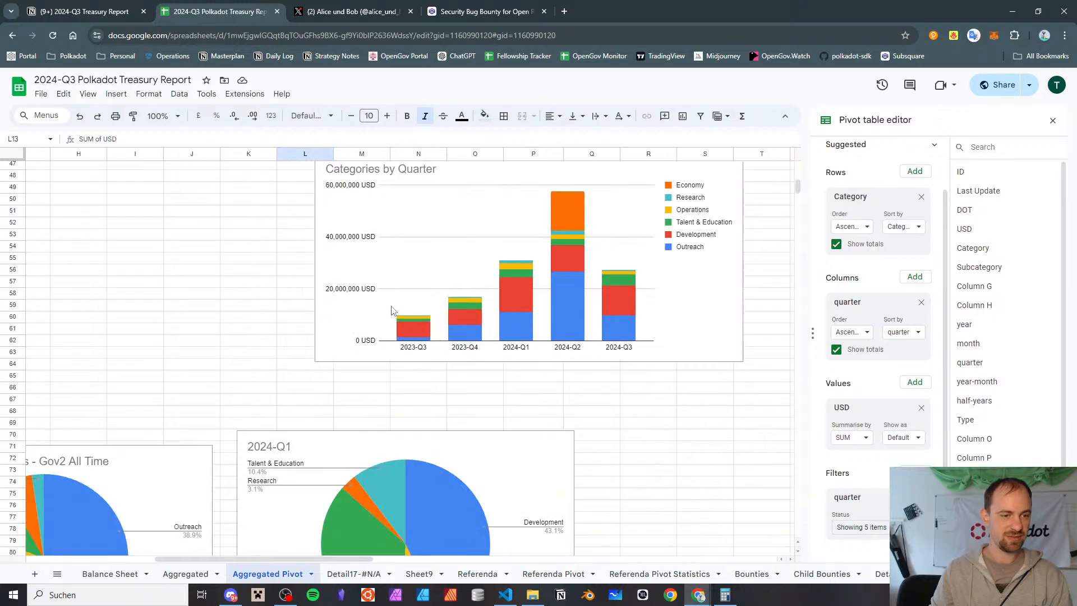
pyautogui.scroll(15, 390, 302)
pyautogui.scroll(-16, 387, 297)
pyautogui.scroll(3, 384, 290)
pyautogui.scroll(-4, 385, 290)
pyautogui.scroll(13, 386, 296)
pyautogui.scroll(6, 386, 295)
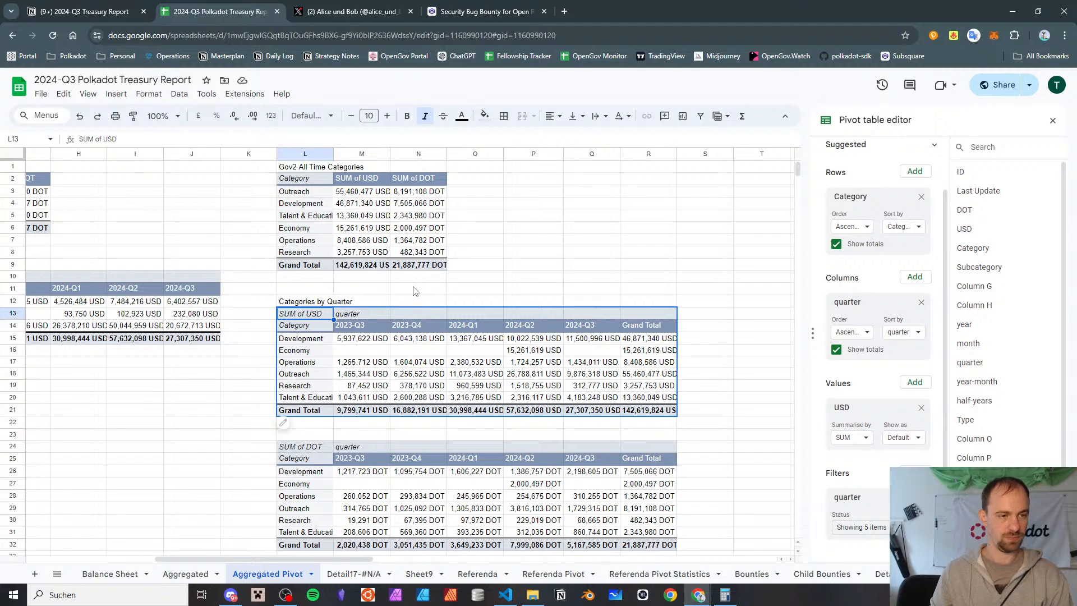
pyautogui.click(487, 283)
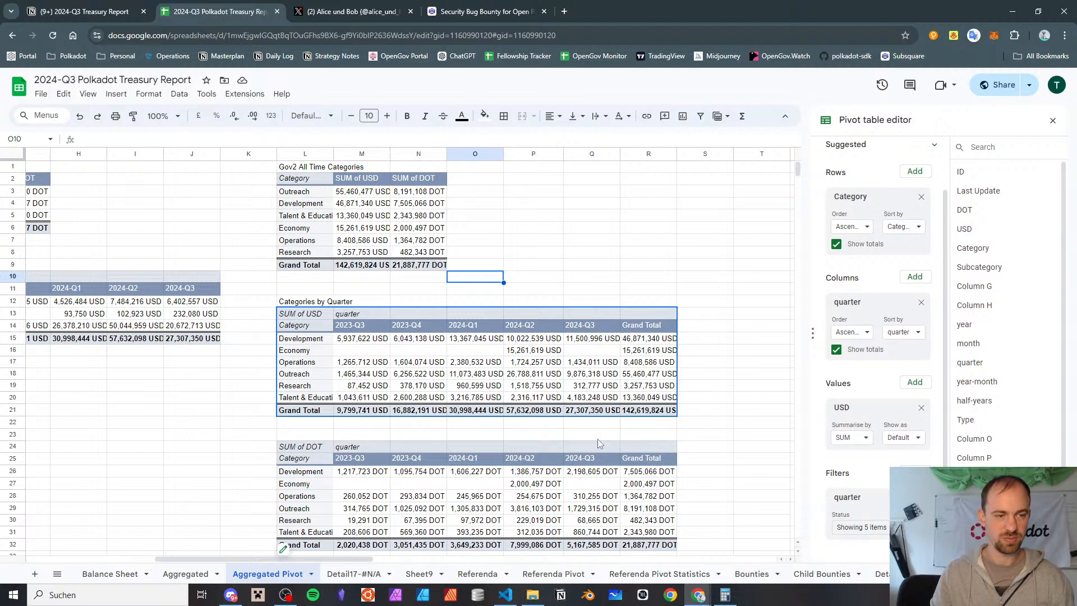
# Copy the Gov2 All Time Categories pivot table into the empty area at cell AL2, beyond the bounty-by-quarter pivot table
pyautogui.scroll(-2, 596, 360)
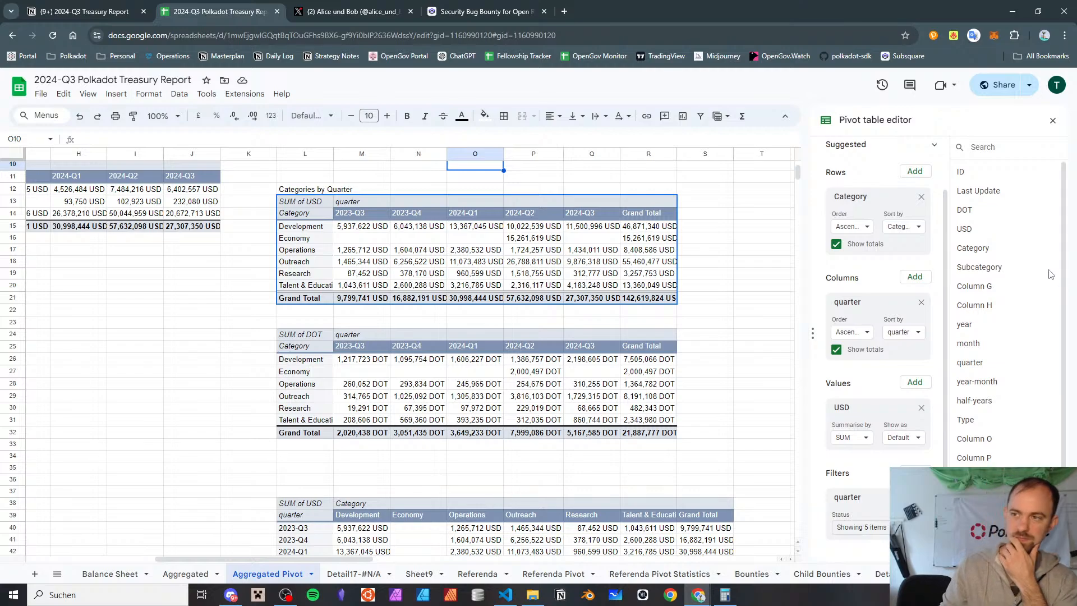
pyautogui.scroll(-5, 393, 336)
pyautogui.scroll(7, 364, 331)
pyautogui.hscroll(1, 337, 330)
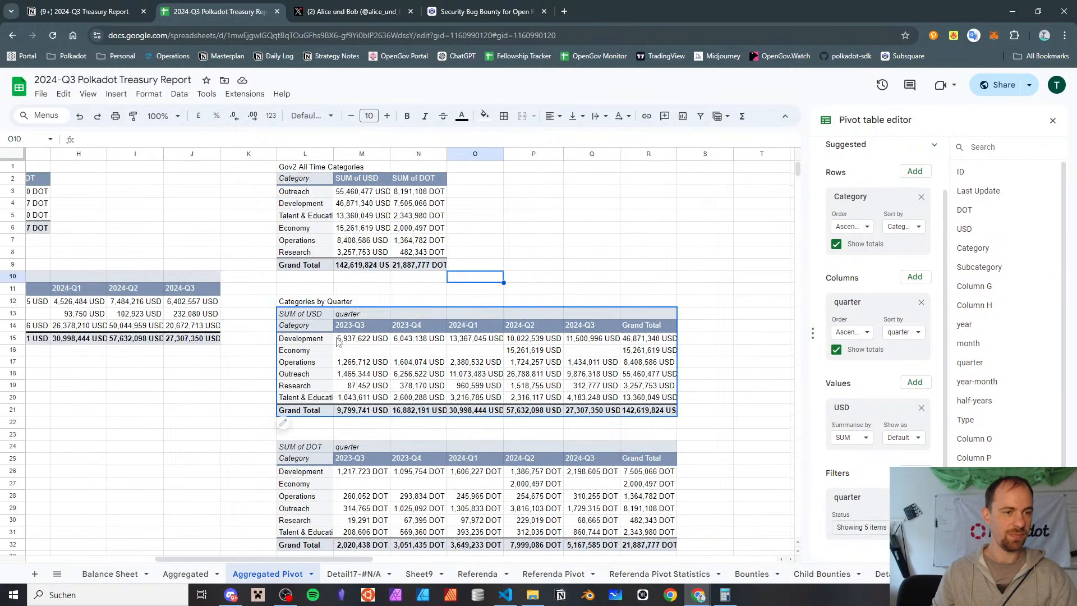
pyautogui.hscroll(15, 335, 329)
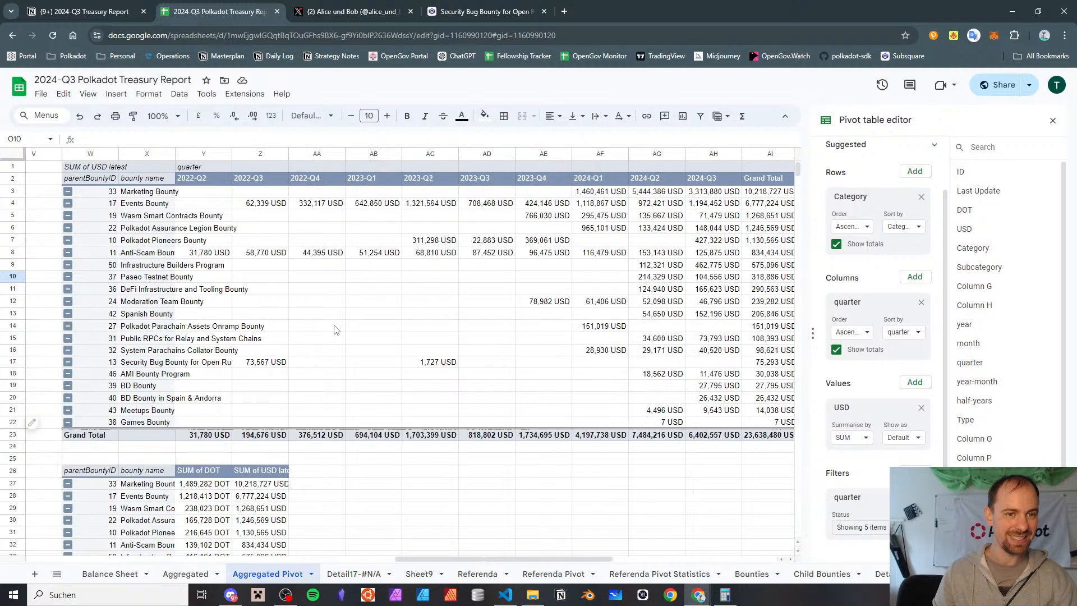
pyautogui.hscroll(3, 334, 329)
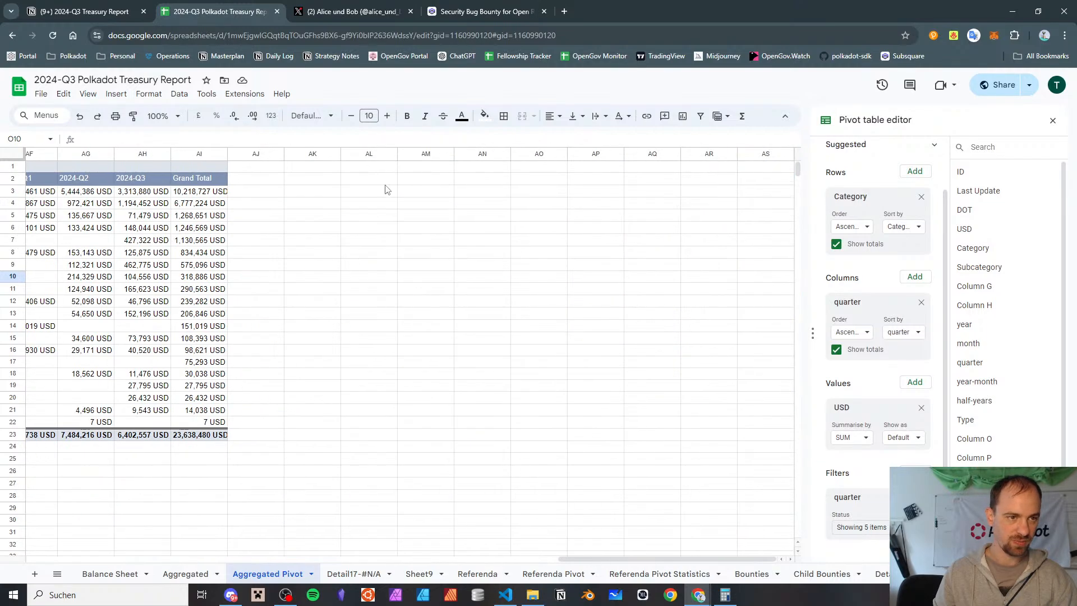
pyautogui.click(393, 167)
pyautogui.hscroll(-20, 396, 225)
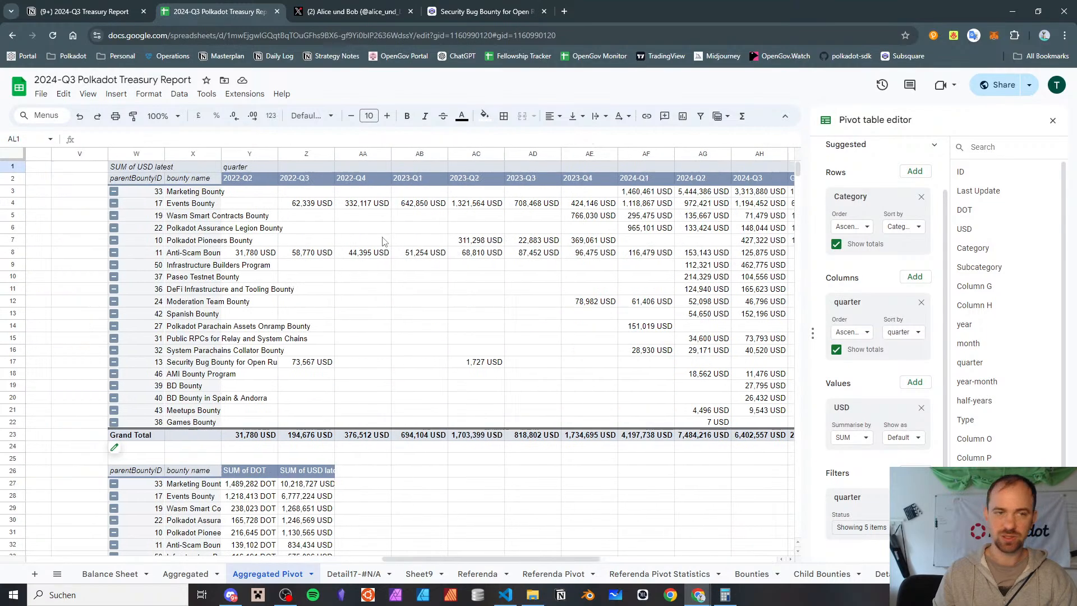
pyautogui.hscroll(-3, 382, 244)
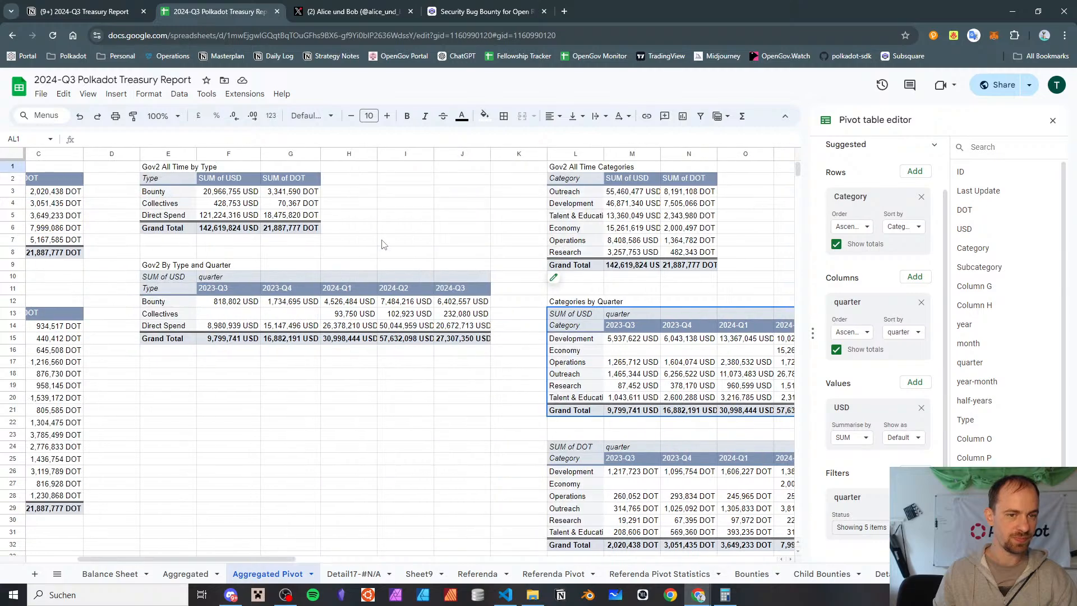
pyautogui.click(580, 180)
pyautogui.hscroll(20, 580, 182)
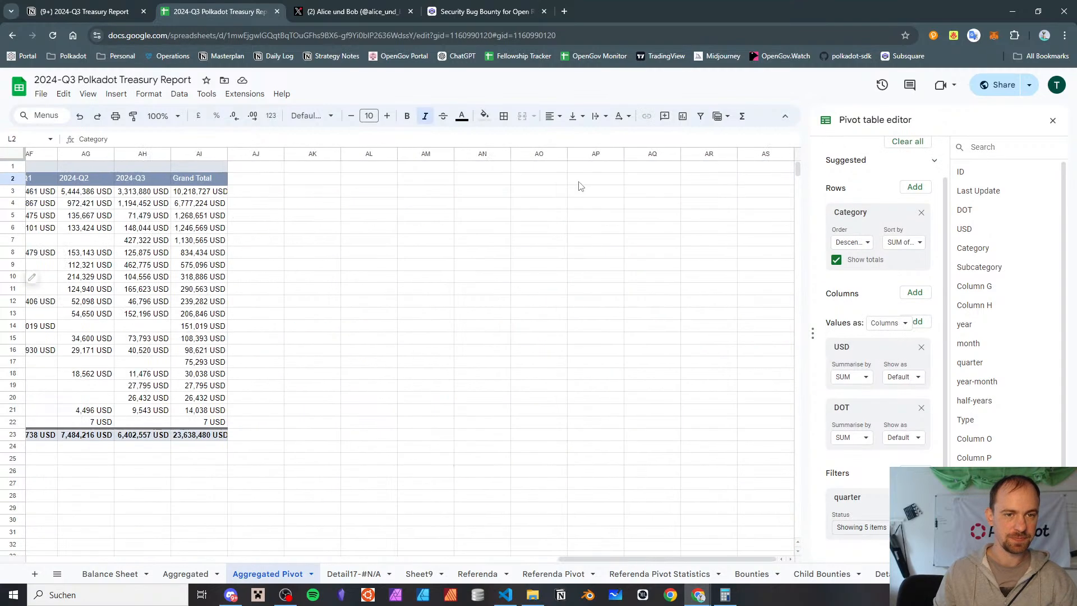
pyautogui.click(361, 188)
pyautogui.click(373, 177)
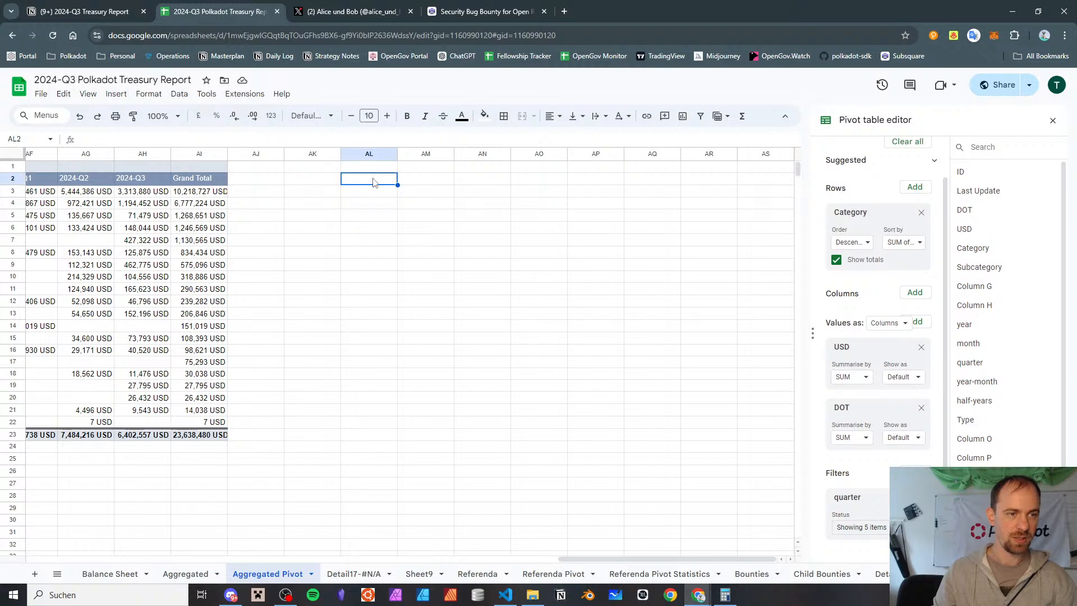
pyautogui.hotkey('ctrl', 'v')
# Title the copied pivot table "Gov2 2024-Q3 Categories & Subcategories" in cell AL1
pyautogui.click(382, 168)
pyautogui.write('Gov2 ')
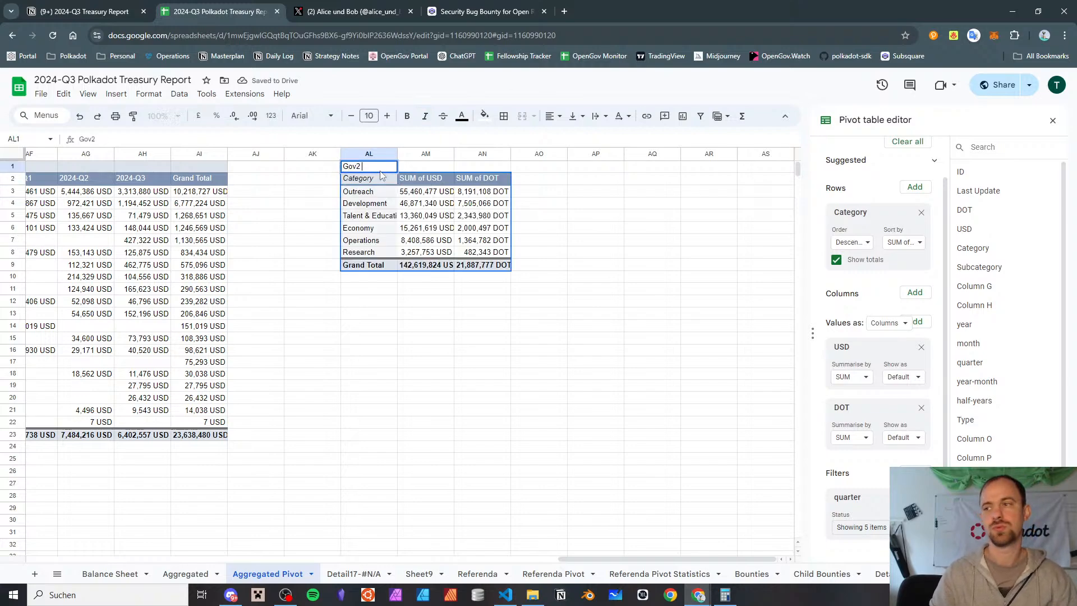
pyautogui.write('2024-')
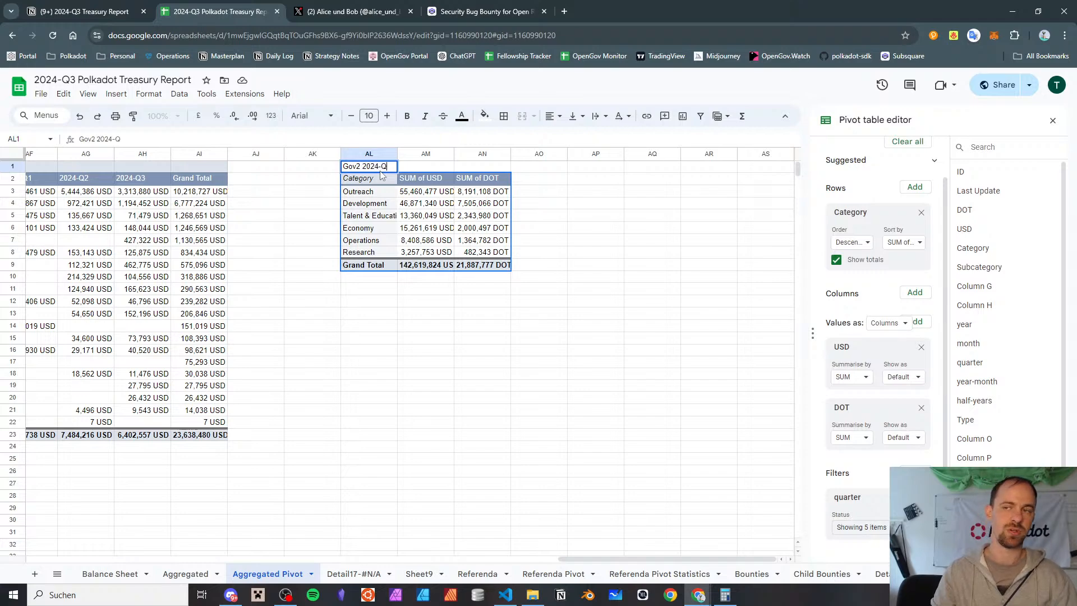
pyautogui.write('Q3 Categories')
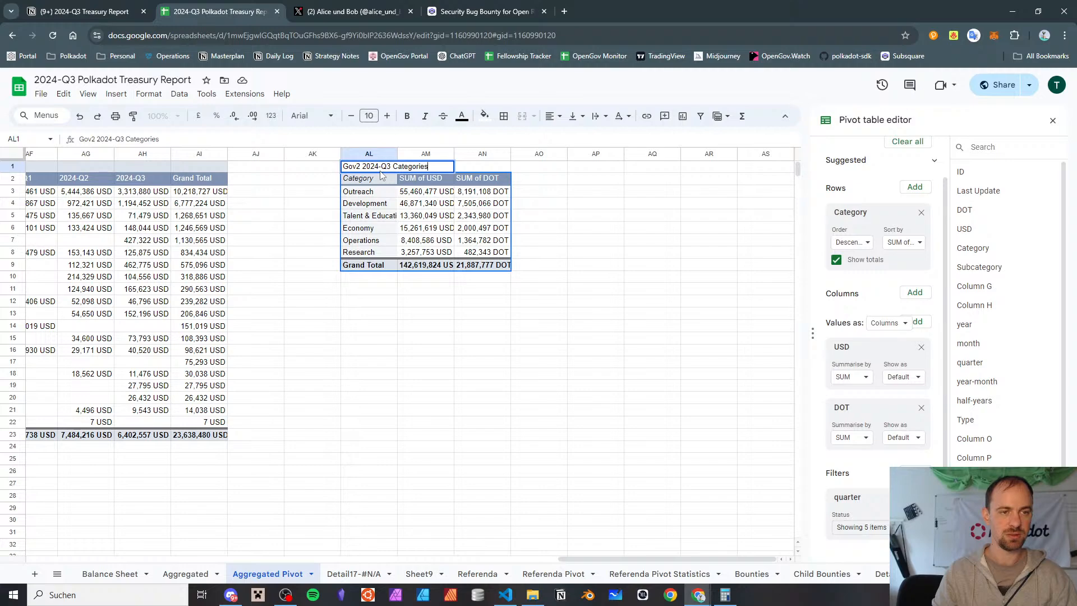
pyautogui.write('& Subcc')
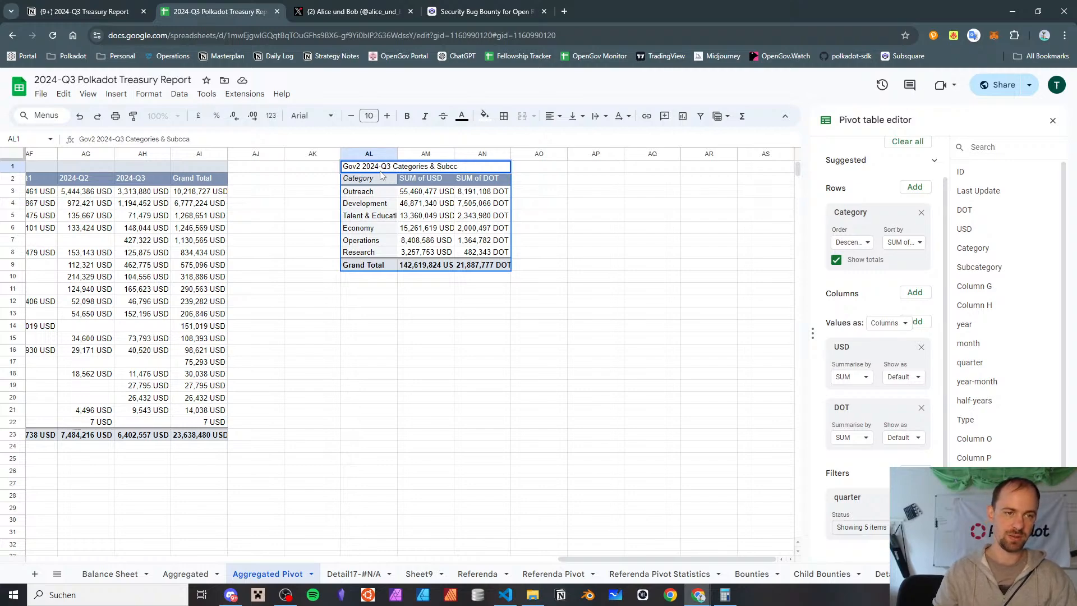
pyautogui.press('BackSpace')
pyautogui.write('ategori')
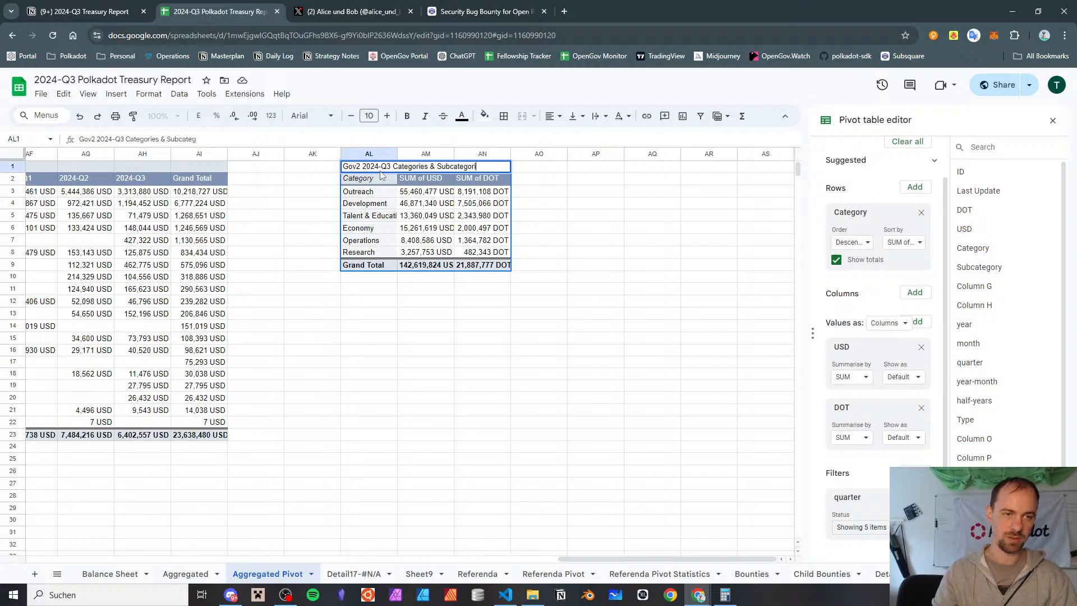
pyautogui.write('y')
pyautogui.press('Return')
# Restrict the quarter filter of the copied categories pivot table to 2024-Q3 only
pyautogui.scroll(-1, 375, 296)
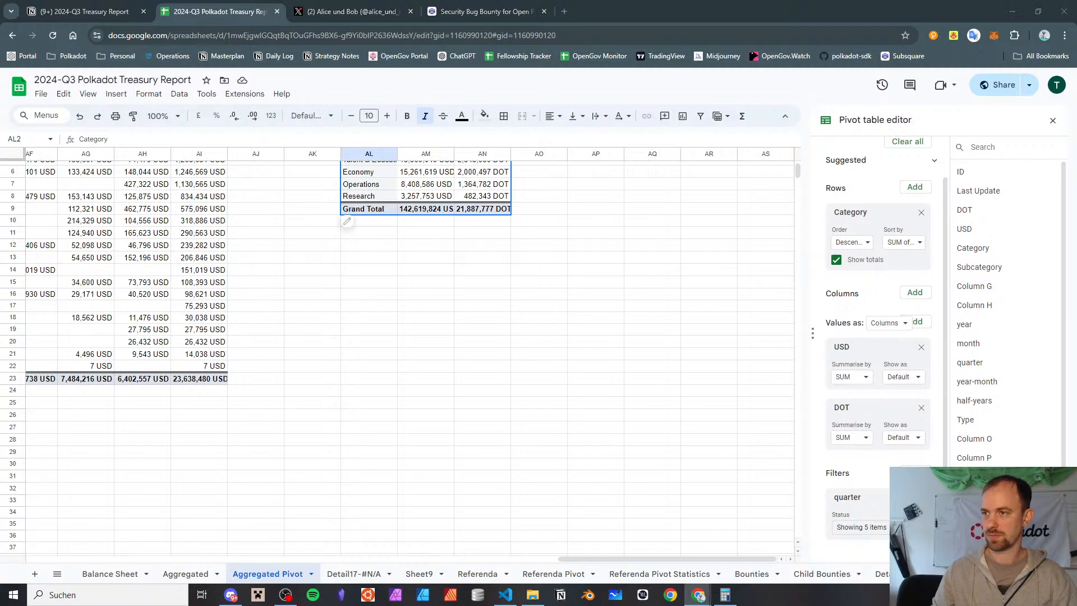
pyautogui.scroll(2, 390, 192)
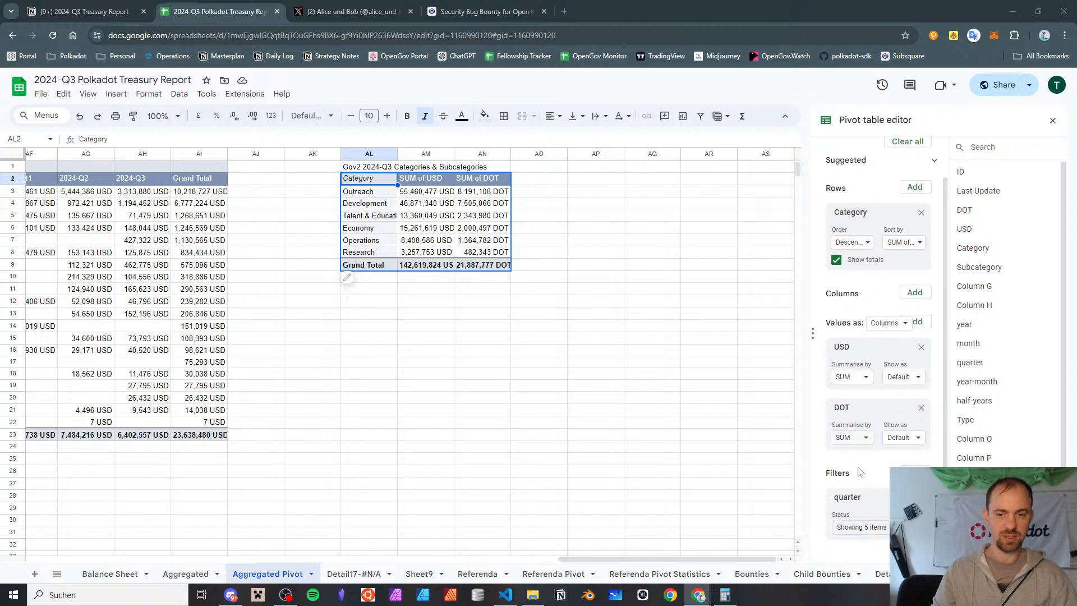
pyautogui.click(866, 527)
pyautogui.click(898, 426)
pyautogui.scroll(-3, 898, 480)
pyautogui.click(875, 527)
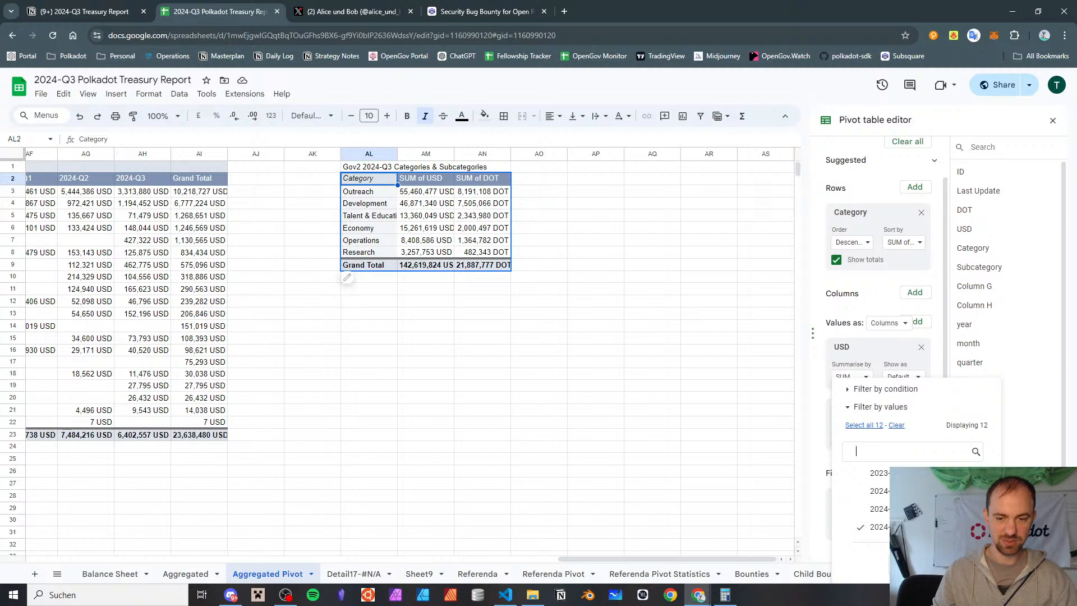
pyautogui.click(961, 565)
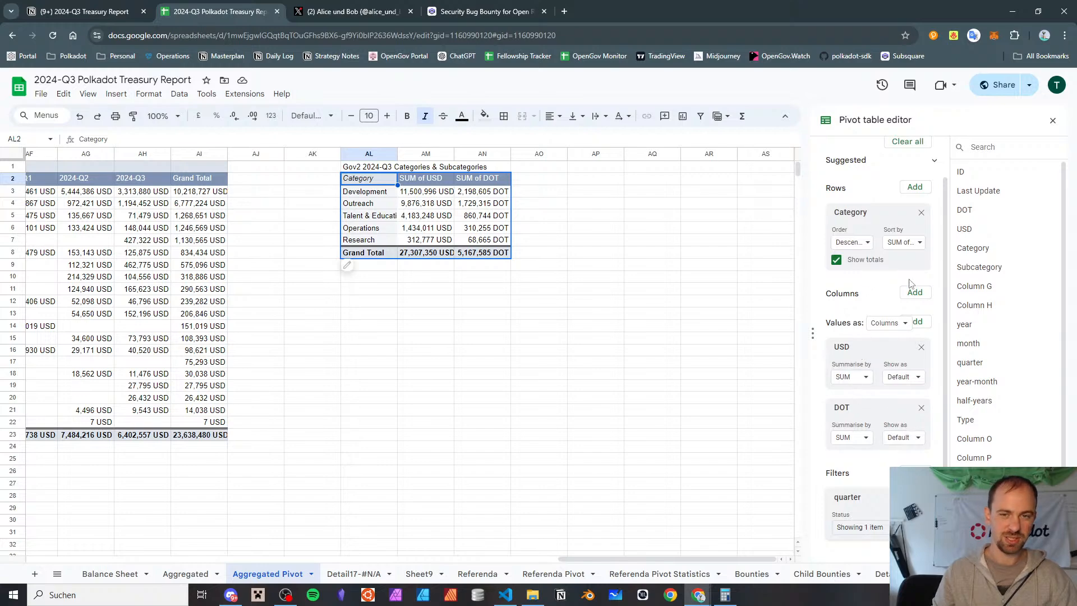
# Add Subcategory as a second row grouping beneath Category in the 2024-Q3 pivot table and look over the resulting rows
pyautogui.moveTo(991, 267); pyautogui.dragTo(852, 289)
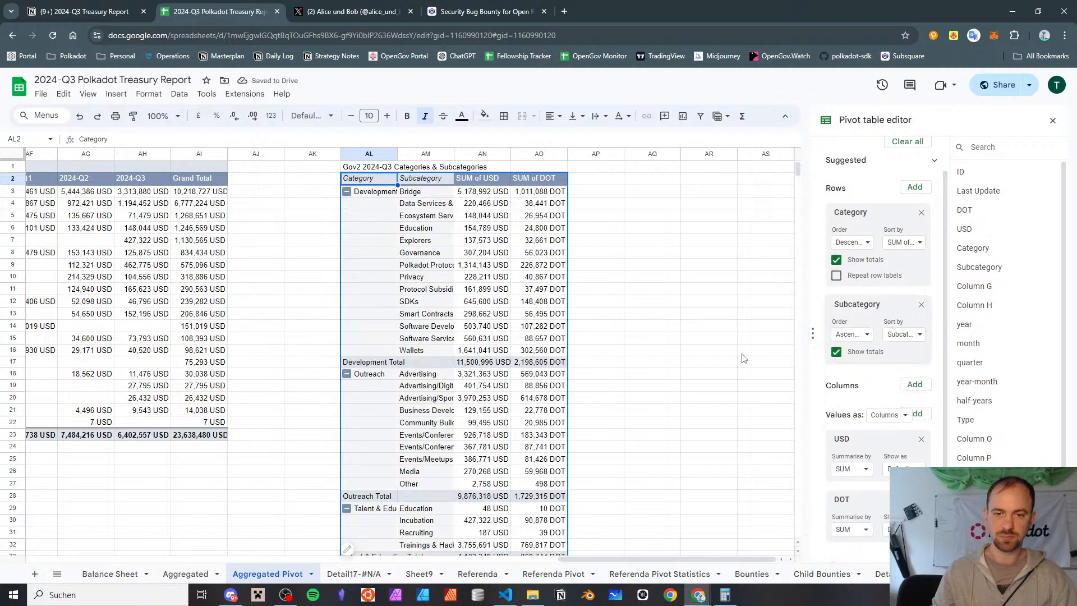
pyautogui.scroll(-8, 701, 340)
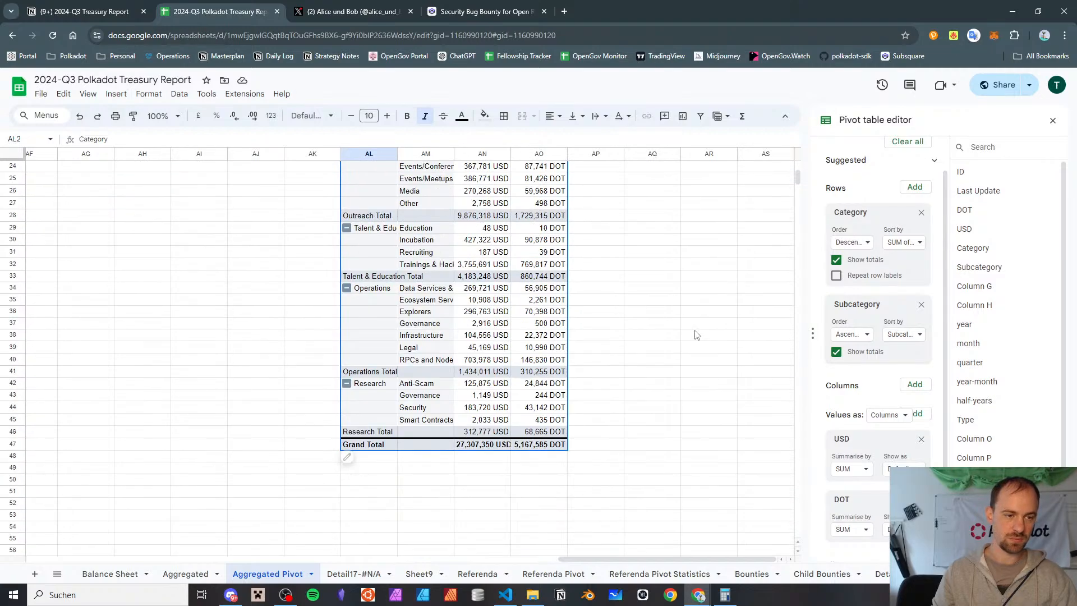
pyautogui.scroll(8, 695, 335)
pyautogui.scroll(-8, 694, 330)
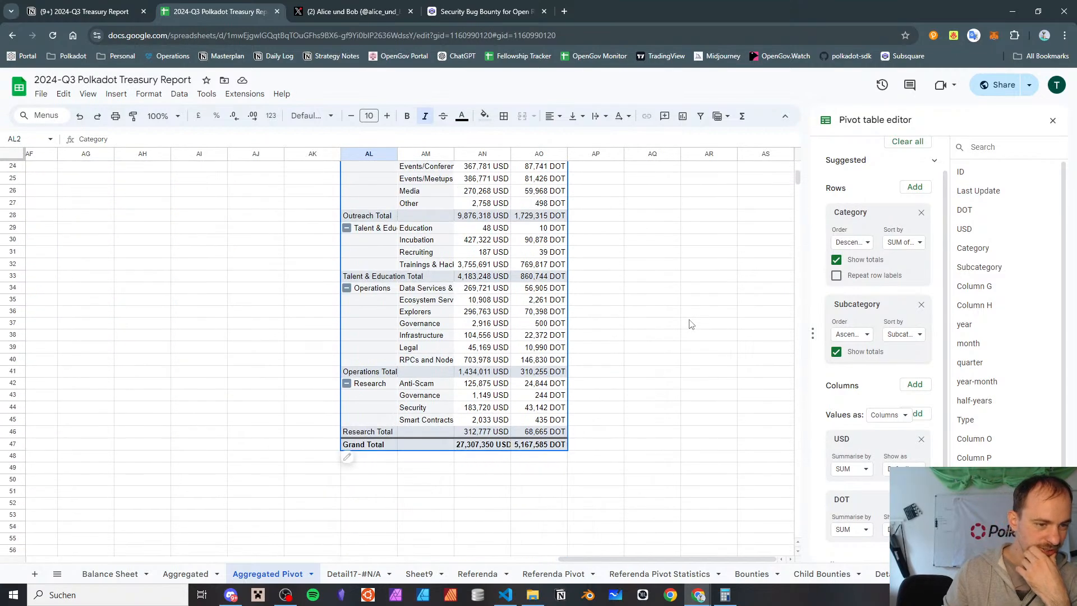
pyautogui.scroll(8, 689, 324)
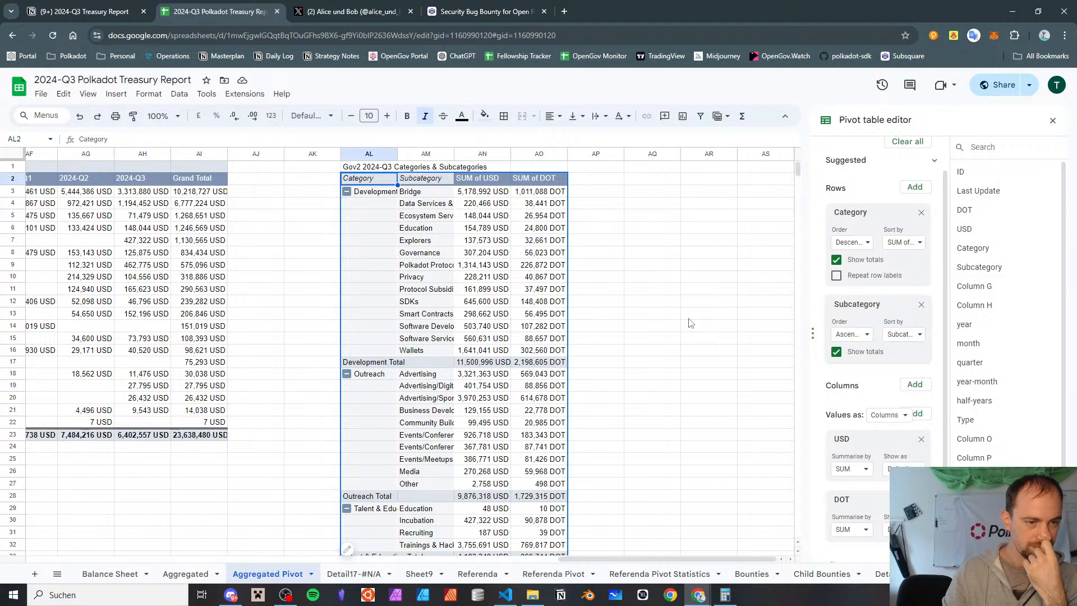
# Fit the width of column AM to the subcategory names and check the pivot table down to its grand total
pyautogui.click(452, 154)
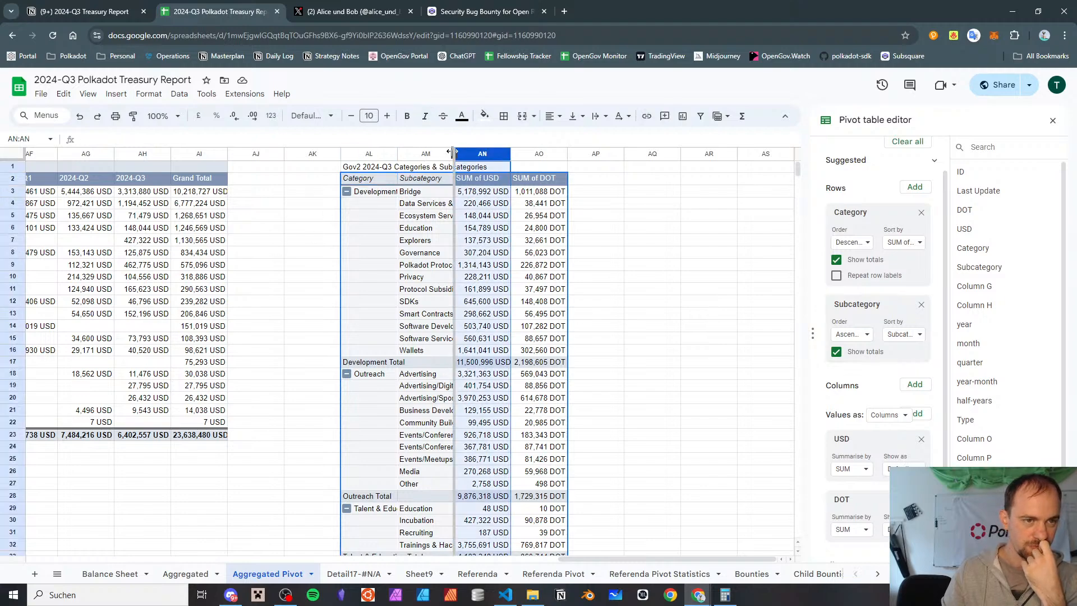
pyautogui.doubleClick(453, 154)
pyautogui.click(735, 224)
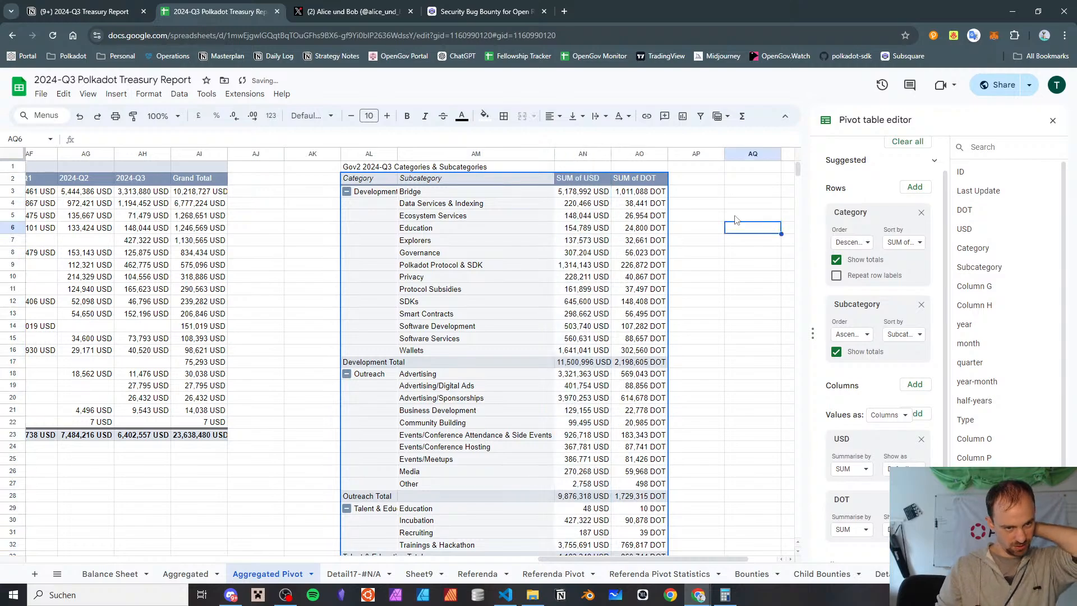
pyautogui.scroll(-3, 735, 223)
pyautogui.scroll(-5, 735, 223)
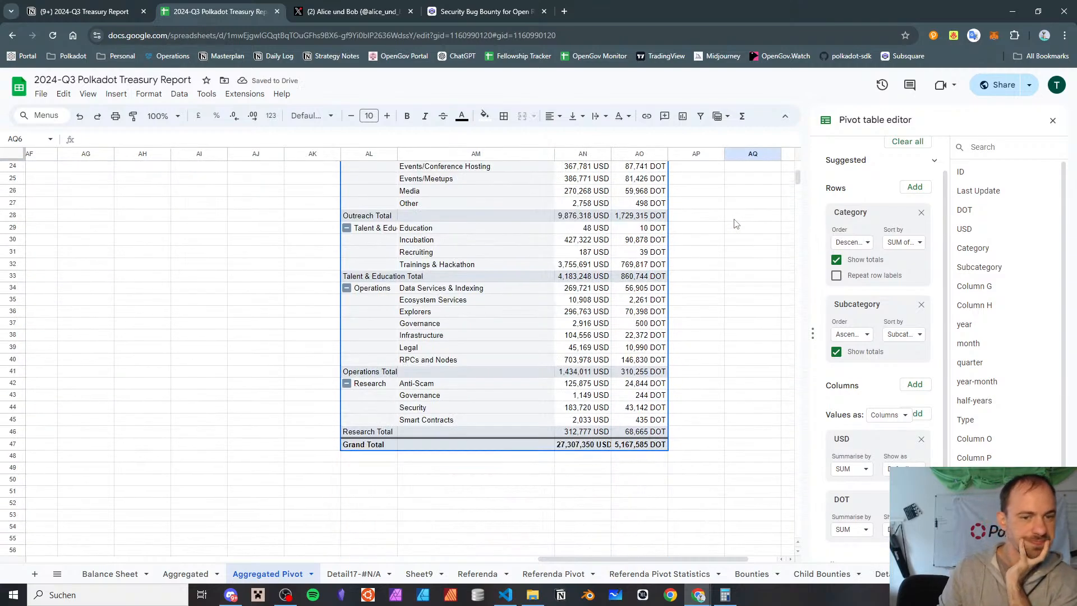
pyautogui.scroll(8, 735, 223)
# Order the pivot table's subcategories descending and keep the categories descending, sorted by SUM of USD
pyautogui.click(857, 245)
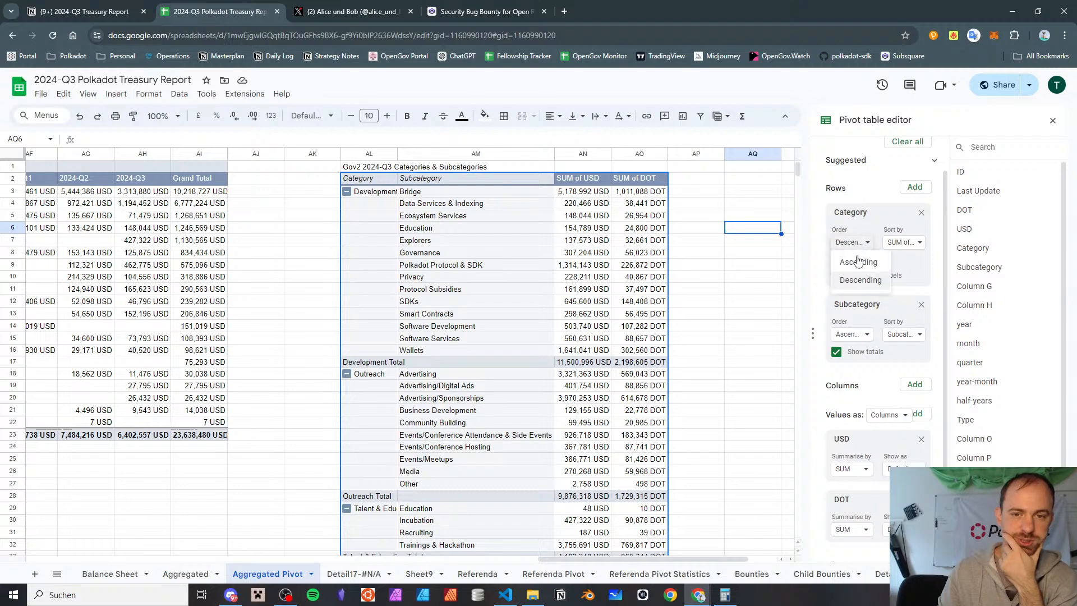
pyautogui.click(860, 280)
pyautogui.click(856, 336)
pyautogui.click(855, 372)
pyautogui.click(897, 244)
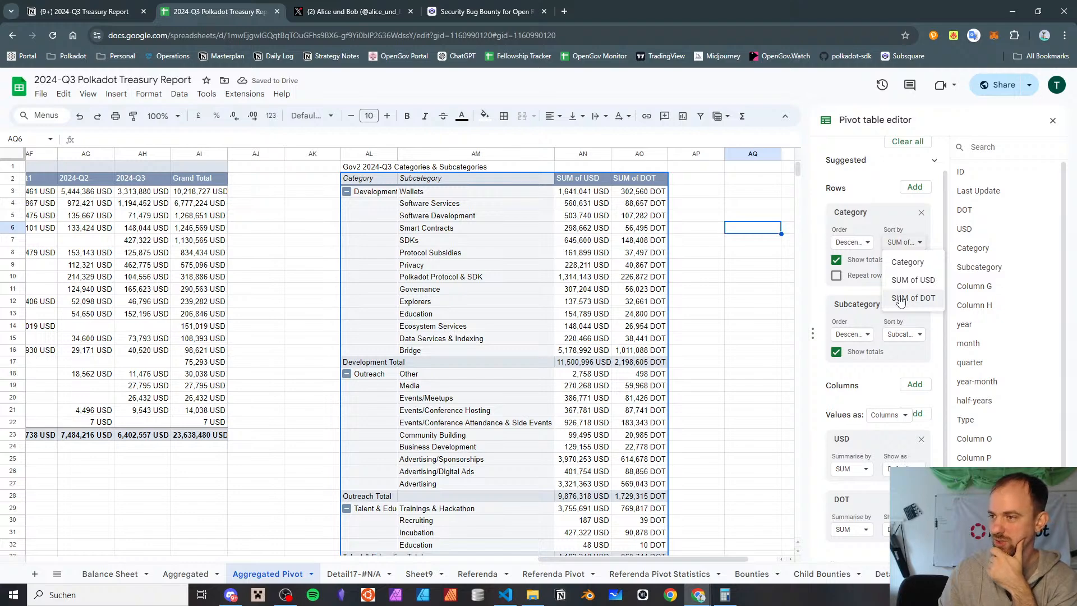
pyautogui.click(900, 301)
pyautogui.click(894, 246)
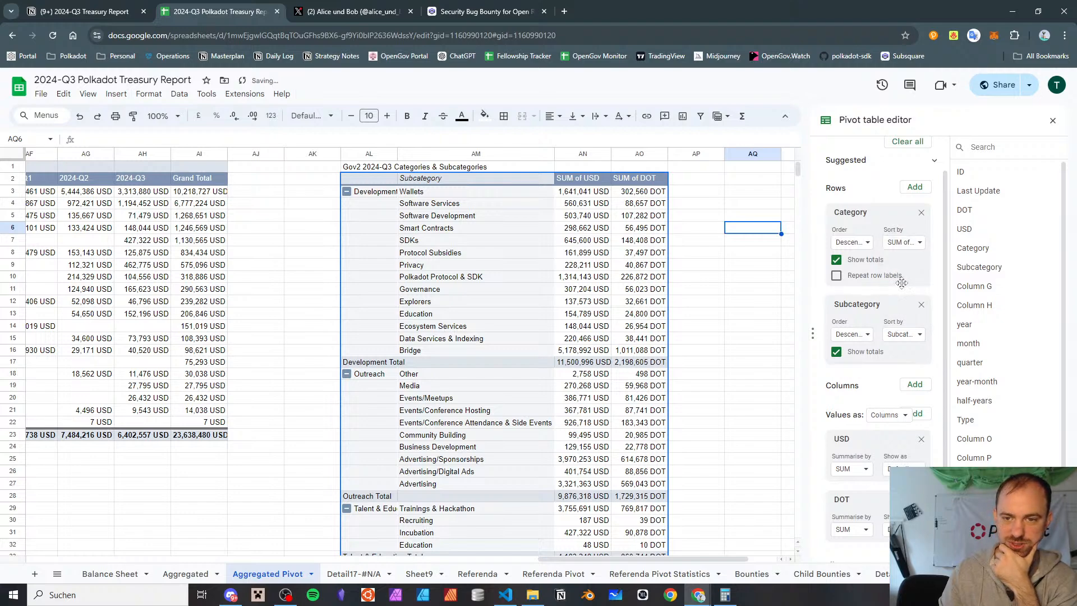
pyautogui.click(899, 284)
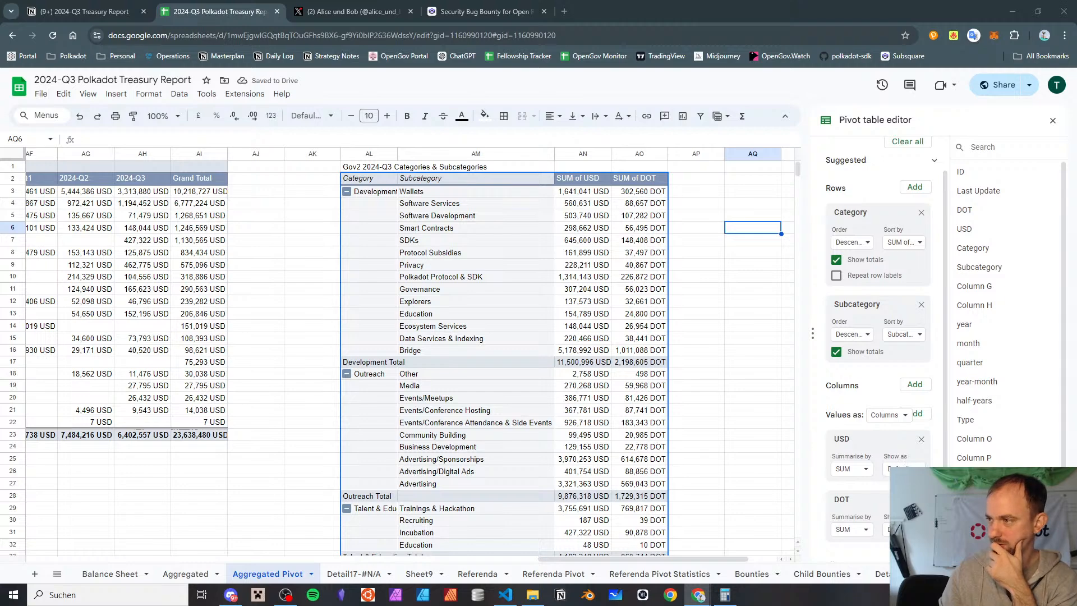
# Sort the Subcategory rows of the 2024-Q3 pivot table by SUM of USD in descending order
pyautogui.click(751, 228)
pyautogui.click(905, 249)
pyautogui.click(904, 249)
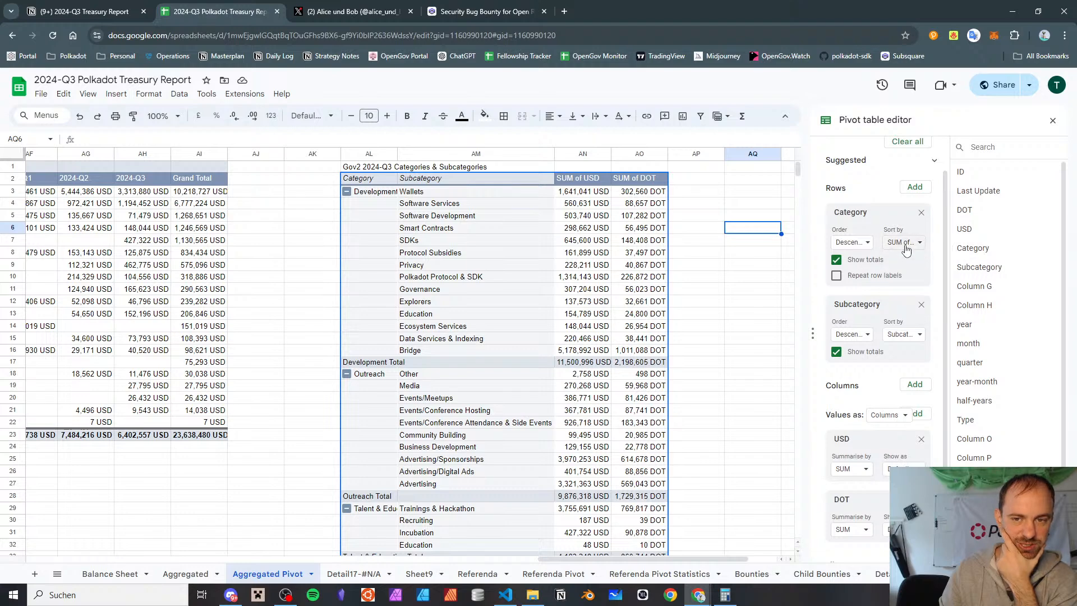
pyautogui.click(904, 338)
pyautogui.click(913, 371)
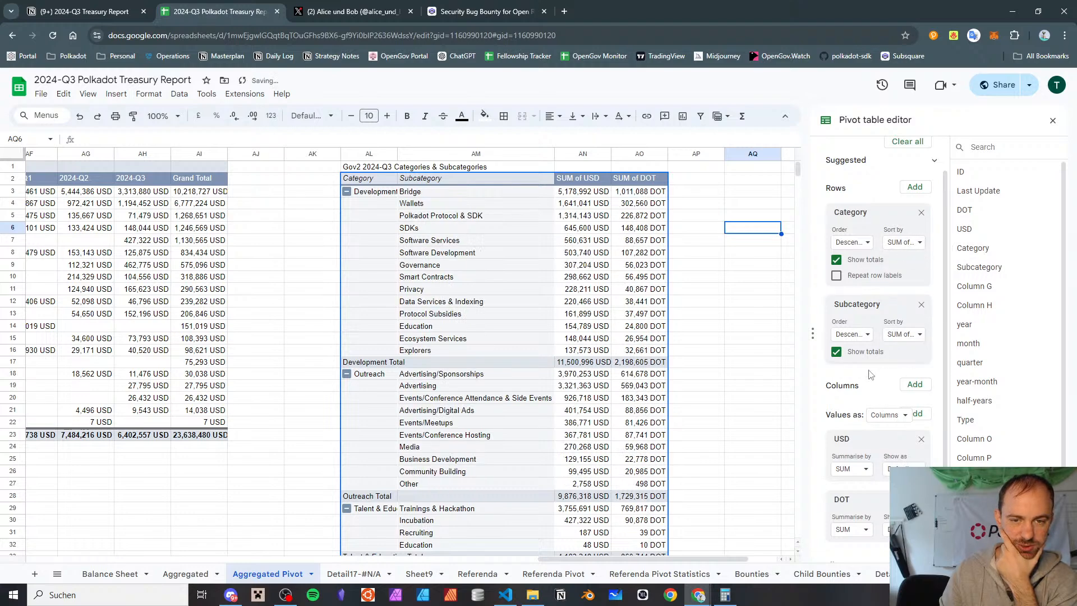
pyautogui.click(760, 339)
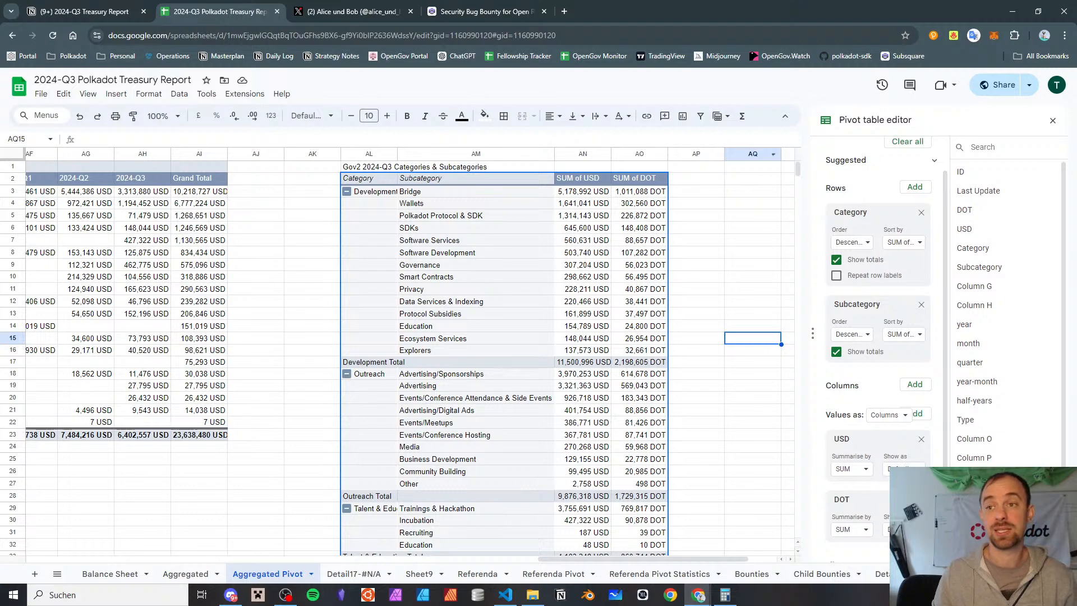
# Switch to the Notion report page and add the Income Statement note "development has become the biggest category this quarter" below the last one
pyautogui.click(147, 9)
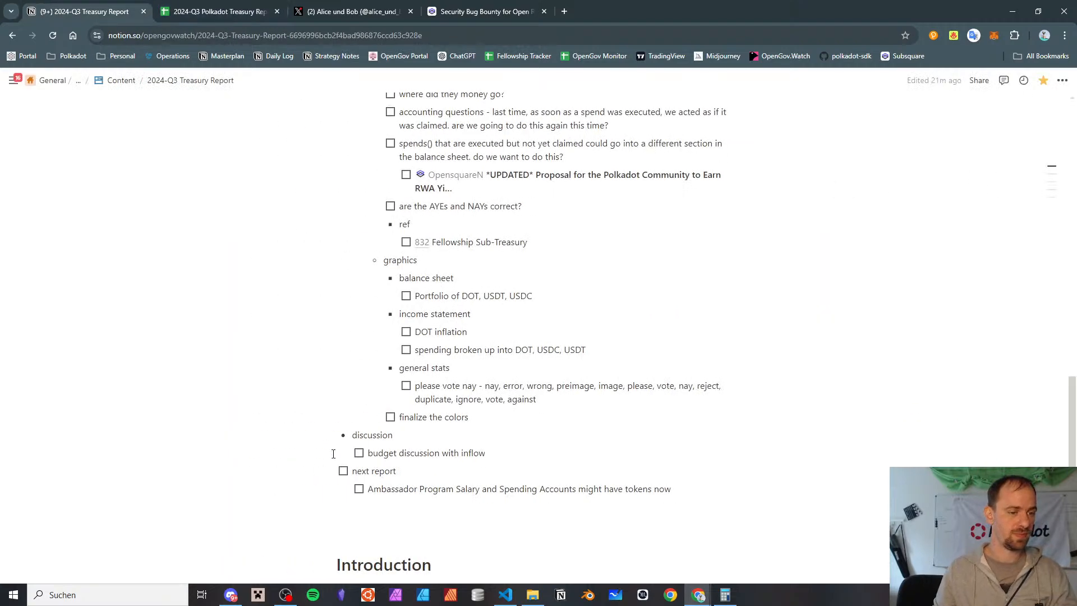
pyautogui.scroll(-8, 403, 402)
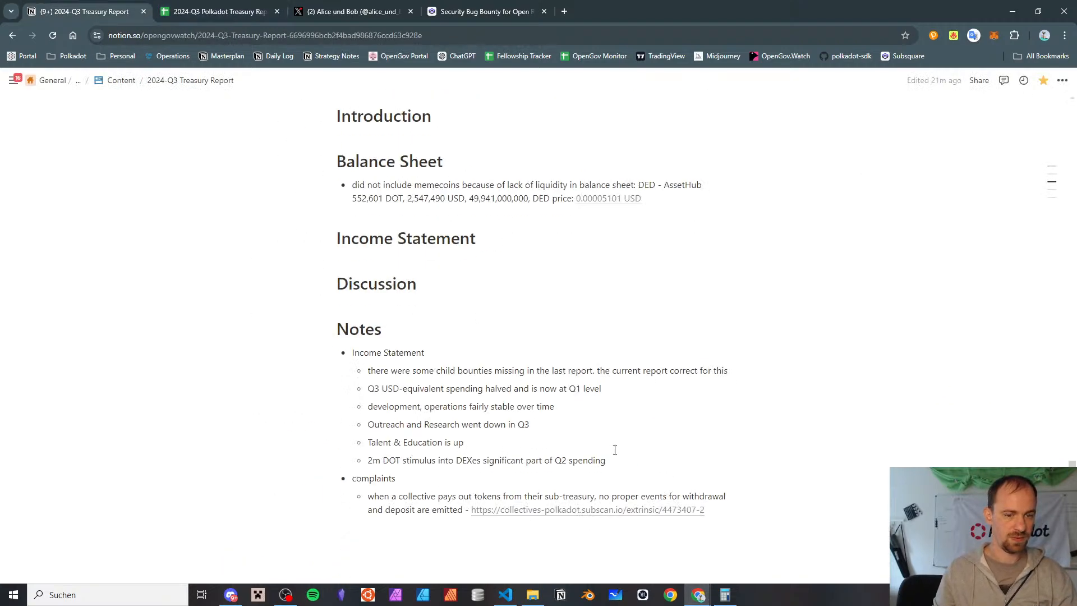
pyautogui.press('Return')
pyautogui.write('develo')
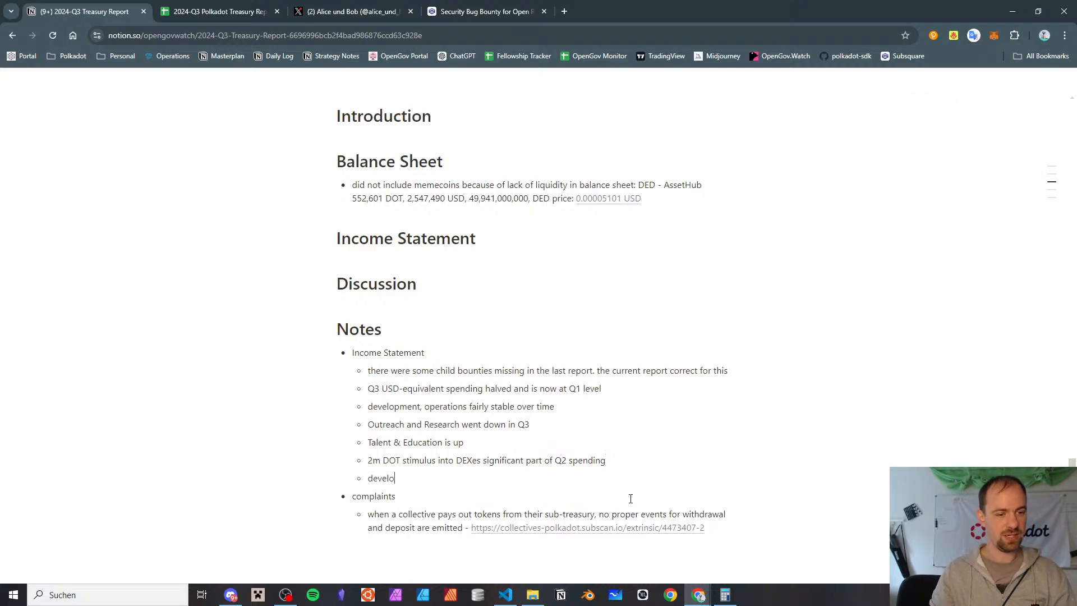
pyautogui.write('pment has become t')
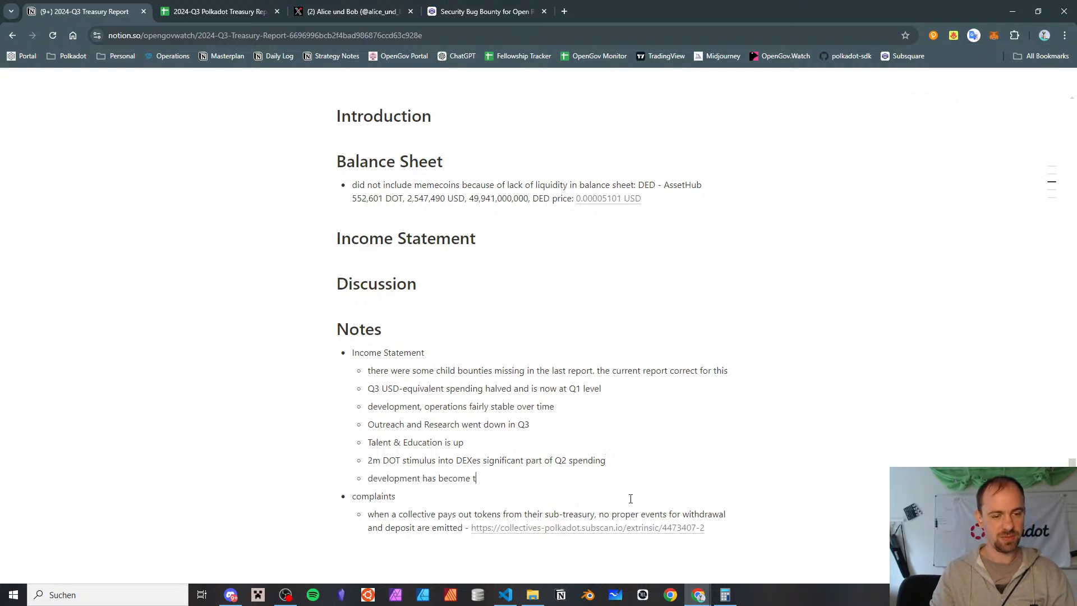
pyautogui.write('he biggest category this quarter')
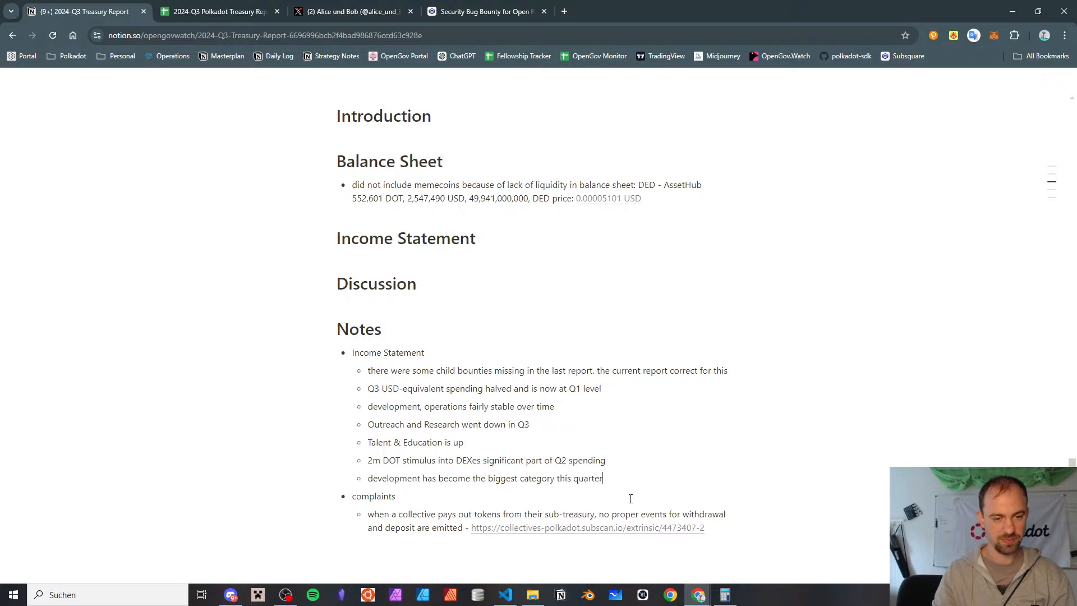
# Reorder the Income Statement notes so the new development note sits above the "2m DOT stimulus into DEXes" note
pyautogui.hotkey('shift', 'Home')
pyautogui.press('BackSpace')
pyautogui.press('BackSpace')
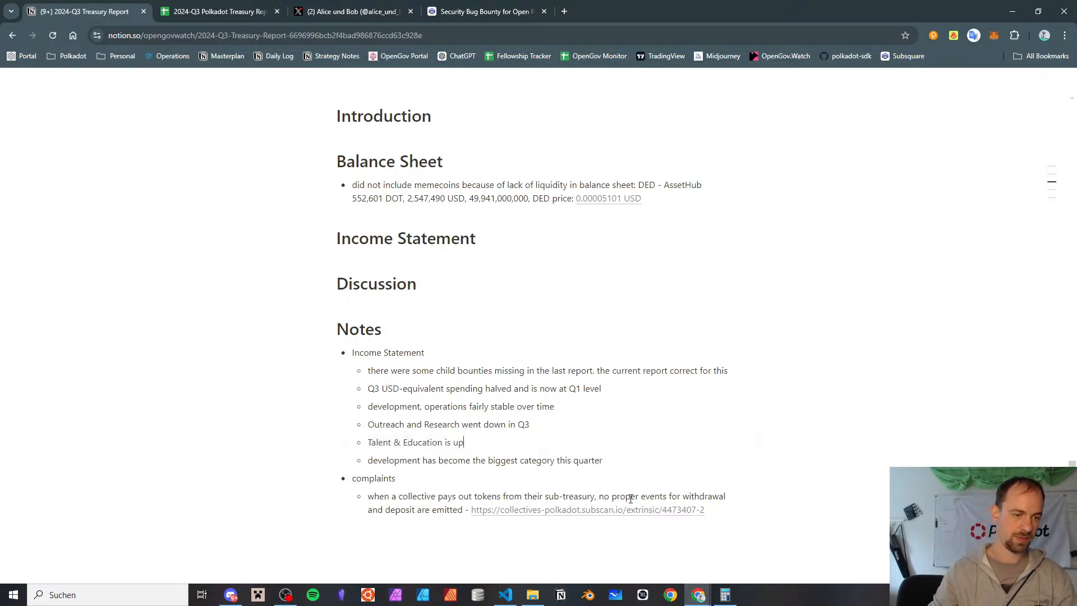
pyautogui.hotkey('ctrl', 'z')
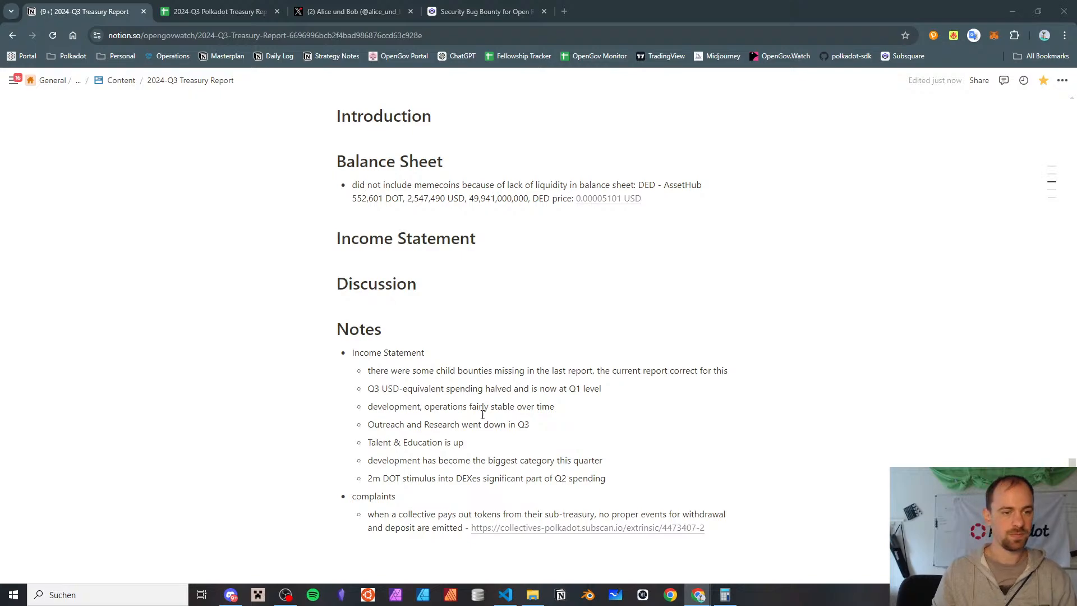
# Switch back to the Google Sheets report and review the subcategory spending of Outreach and the categories below it
pyautogui.hotkey('ctrl', 'Tab')
pyautogui.scroll(-1, 501, 327)
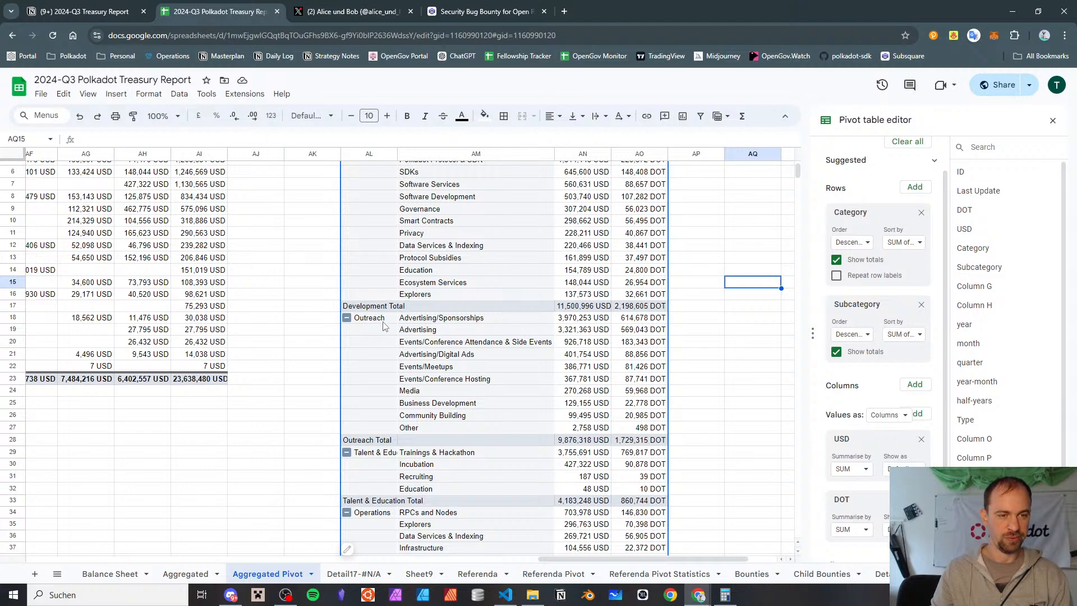
pyautogui.click(477, 332)
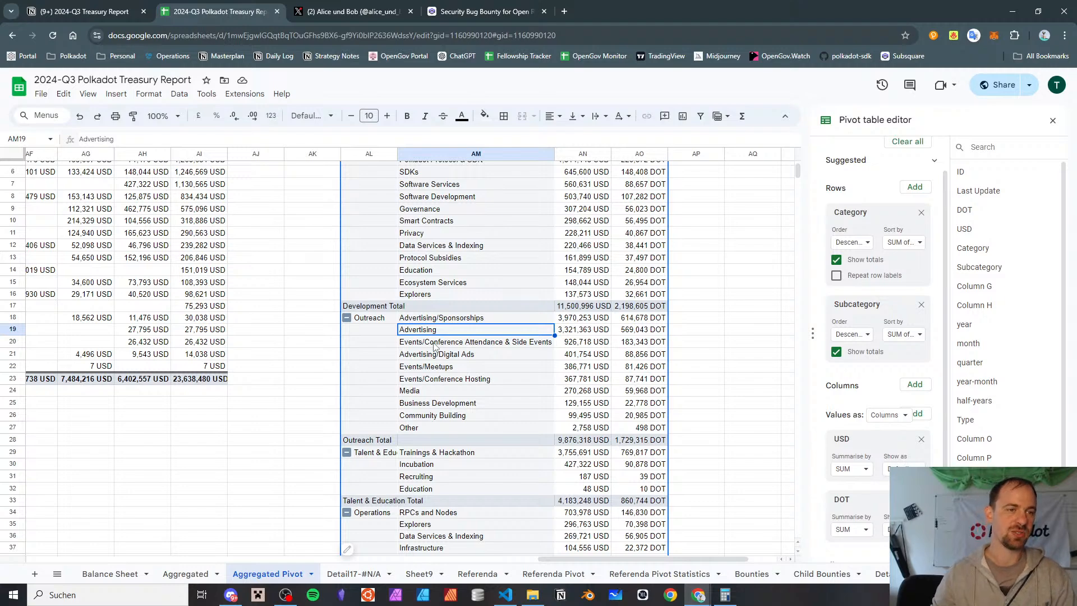
pyautogui.scroll(-3, 527, 353)
pyautogui.scroll(1, 537, 322)
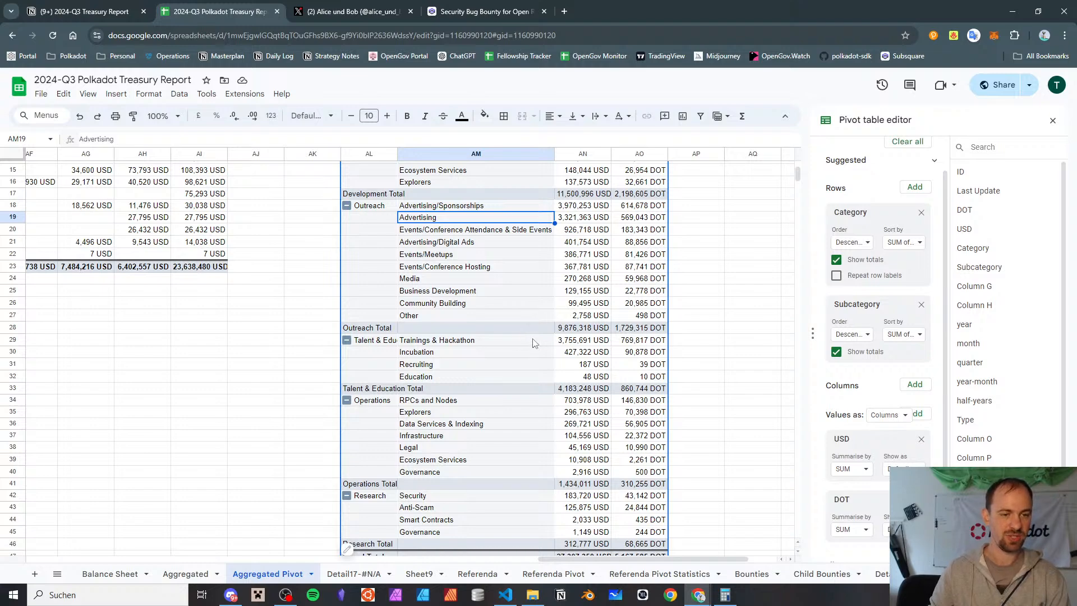
# Open the detail sheet behind the Trainings & Hackathon USD sum and fit column G to the proposal titles
pyautogui.click(579, 343)
pyautogui.doubleClick(580, 340)
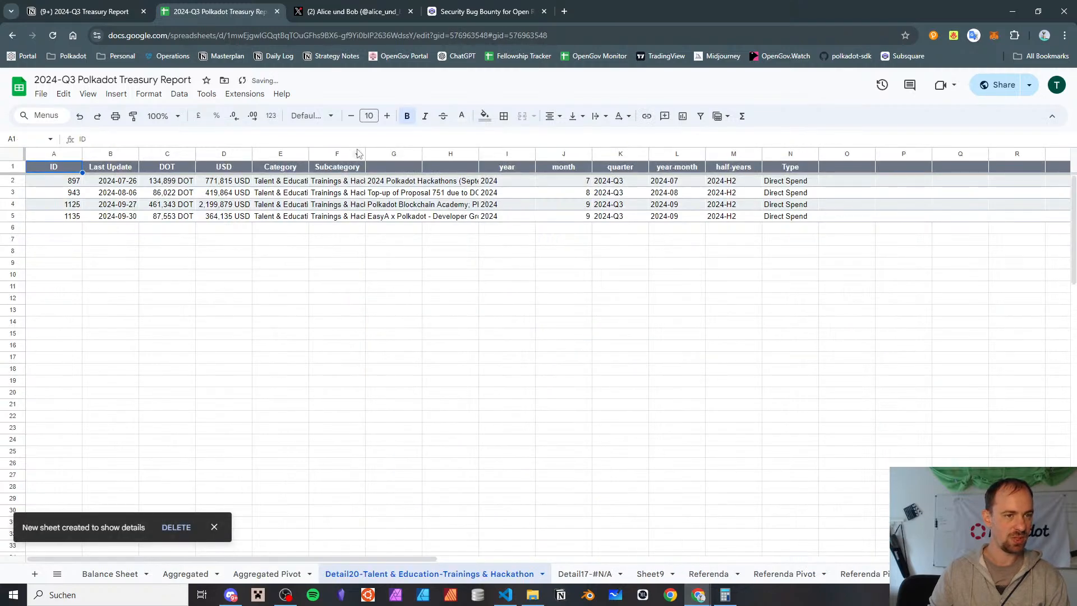
pyautogui.click(423, 152)
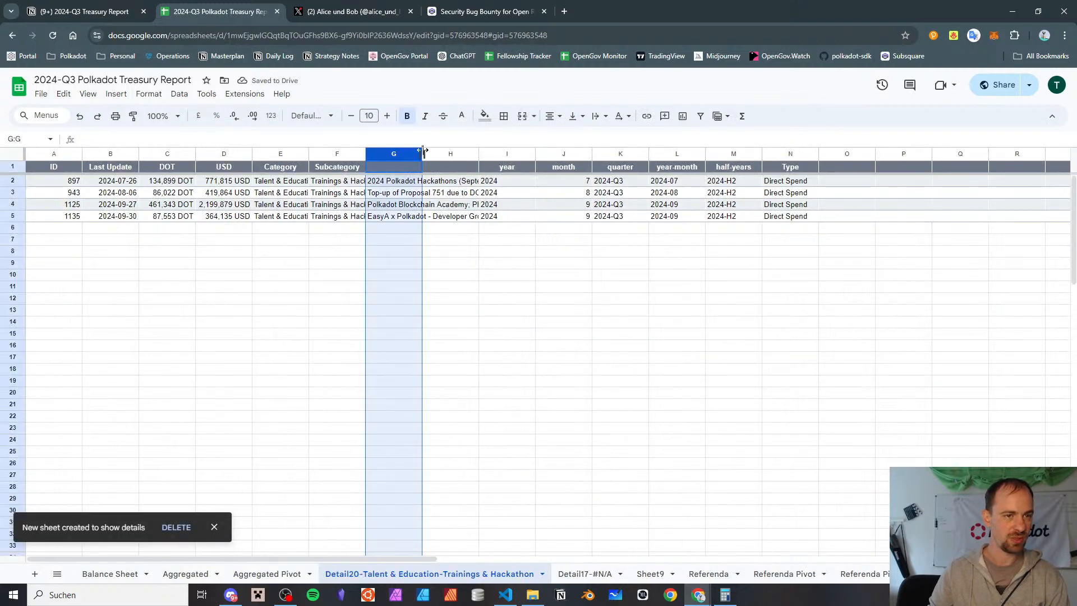
pyautogui.doubleClick(424, 153)
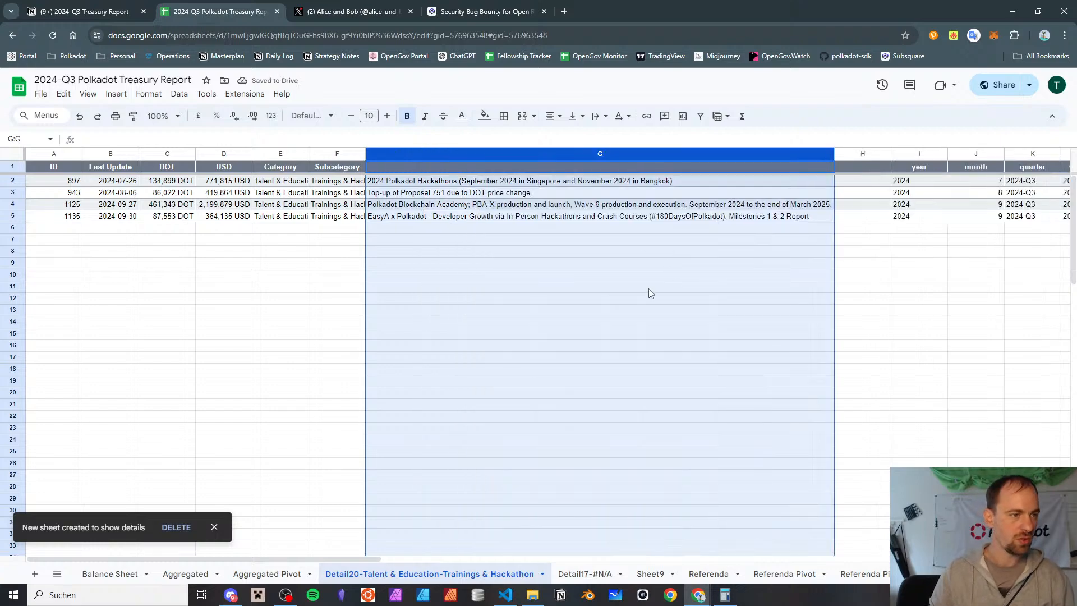
# Read the proposal titles in column G of the Trainings & Hackathon detail sheet
pyautogui.click(527, 205)
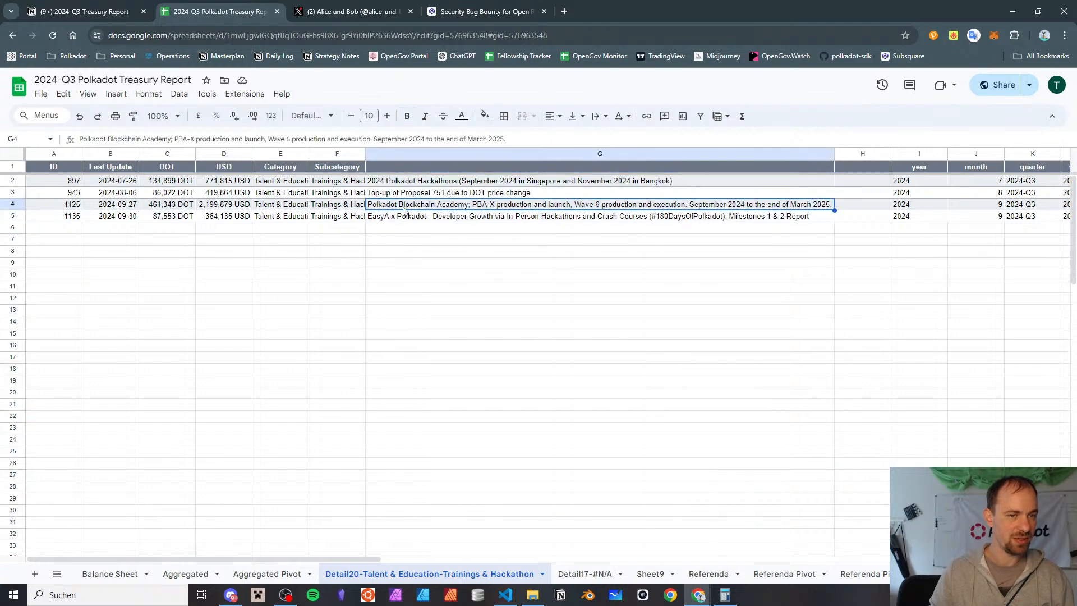
pyautogui.click(453, 194)
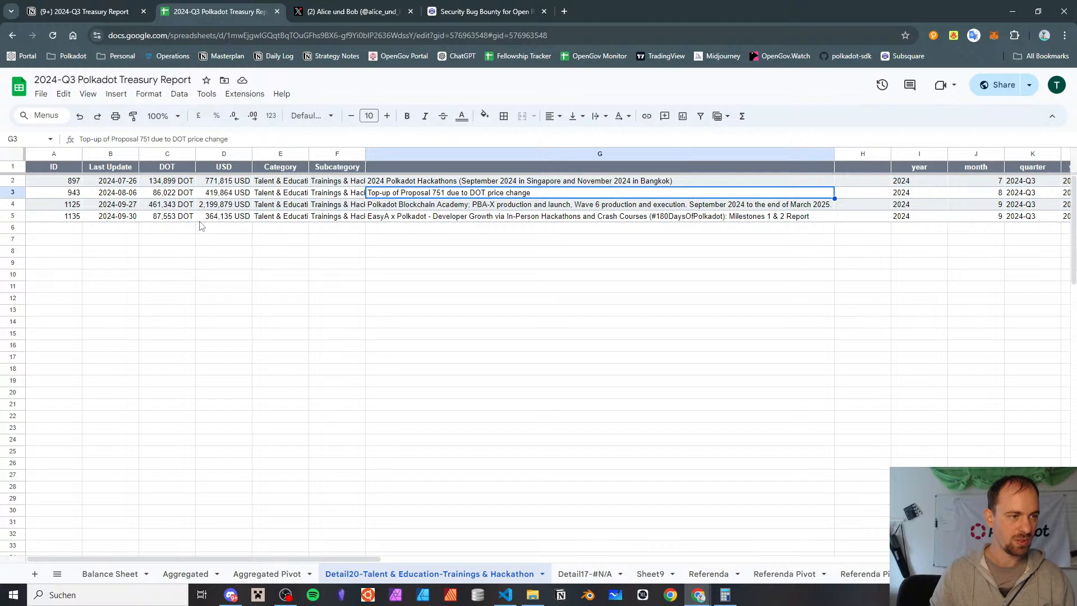
pyautogui.click(377, 222)
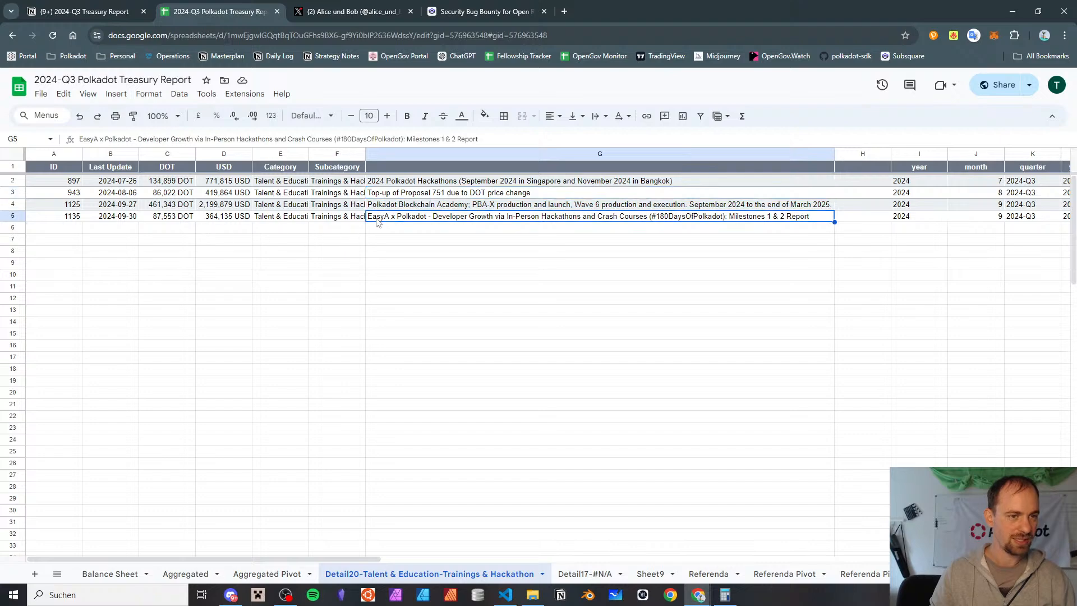
pyautogui.click(396, 181)
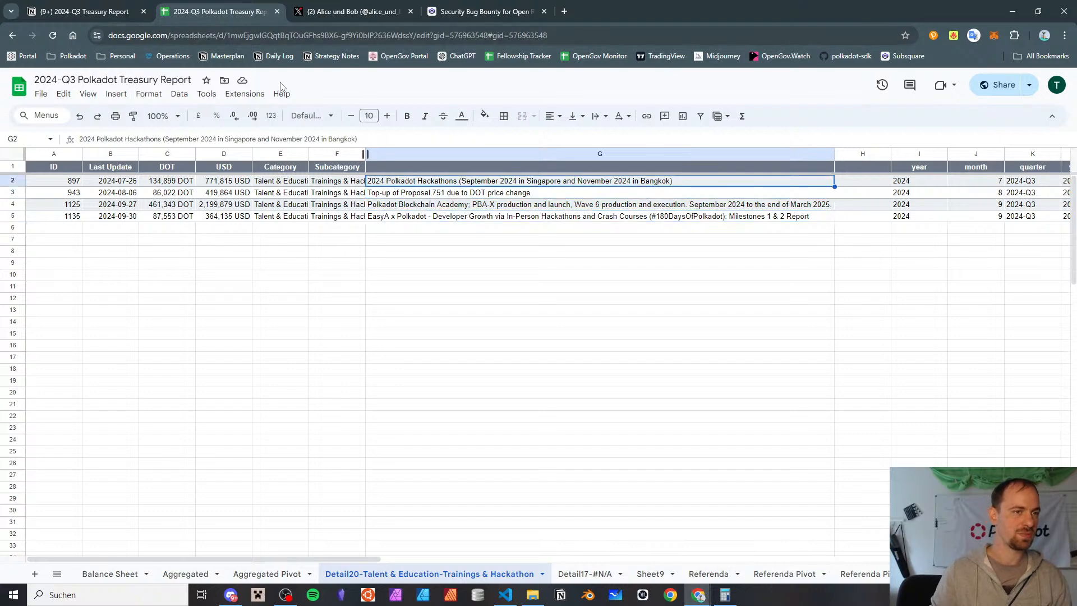
pyautogui.click(277, 13)
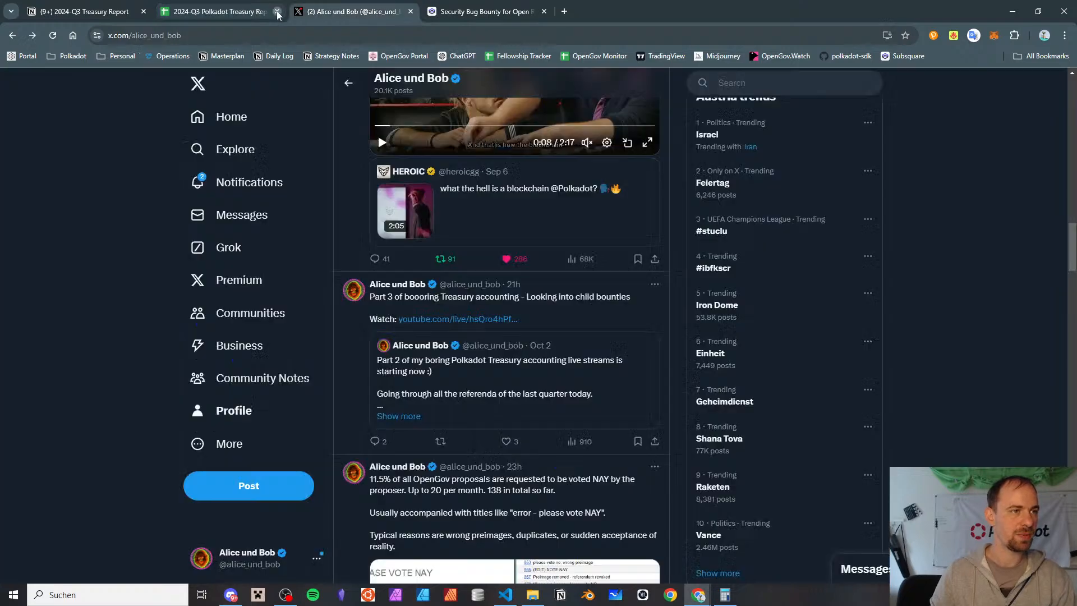
pyautogui.hotkey('ctrl', 'shift', 't')
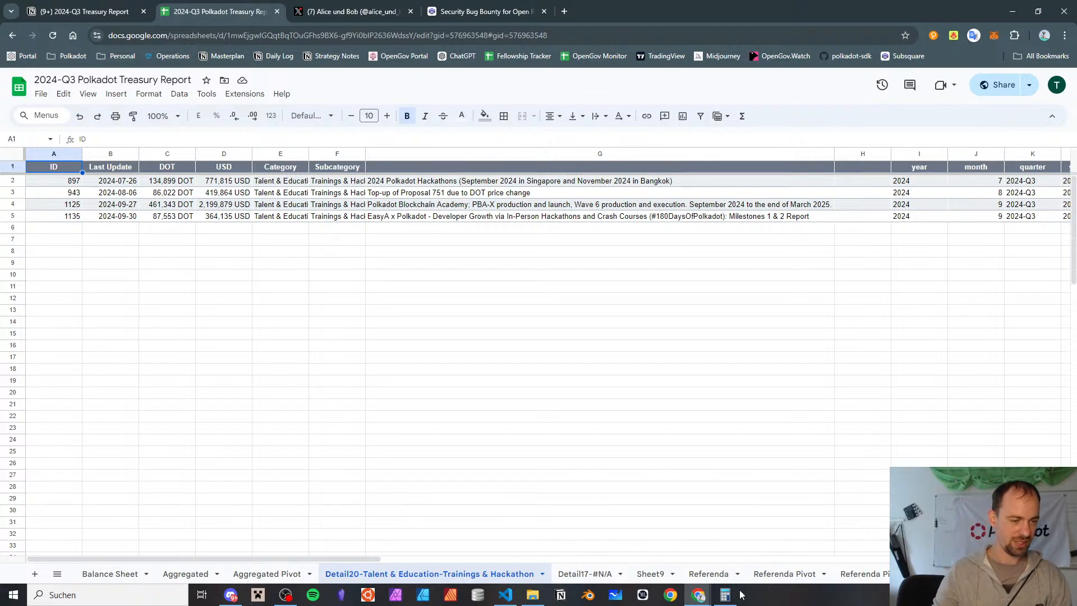
# Return to the Aggregated Pivot sheet and look over its pivot tables and the Categories by Quarter chart
pyautogui.click(241, 575)
pyautogui.hscroll(10, 429, 351)
pyautogui.scroll(-10, 429, 352)
pyautogui.hscroll(-10, 429, 352)
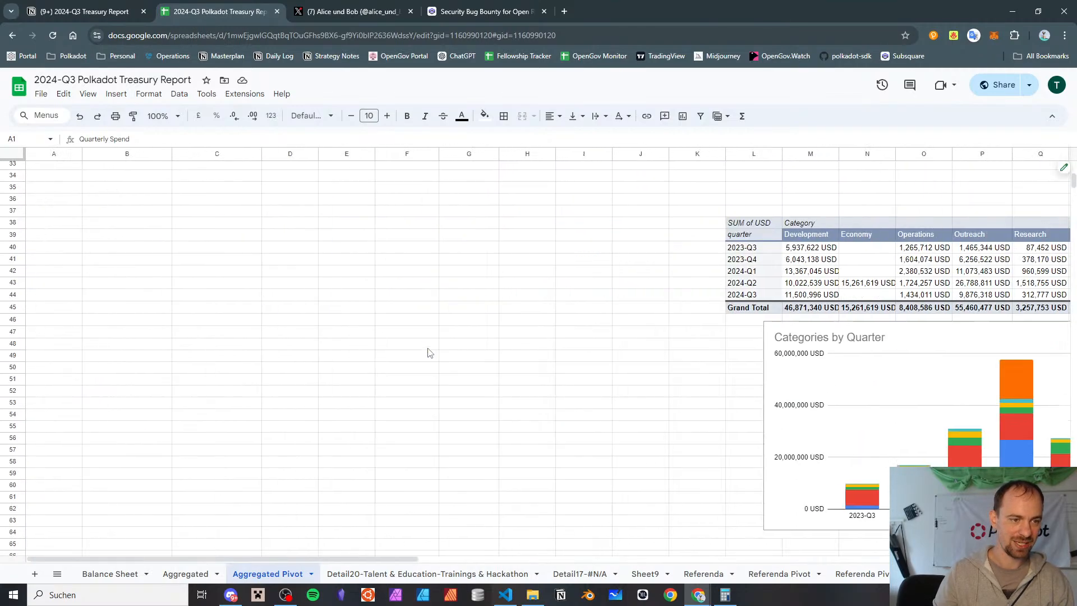
pyautogui.scroll(10, 429, 352)
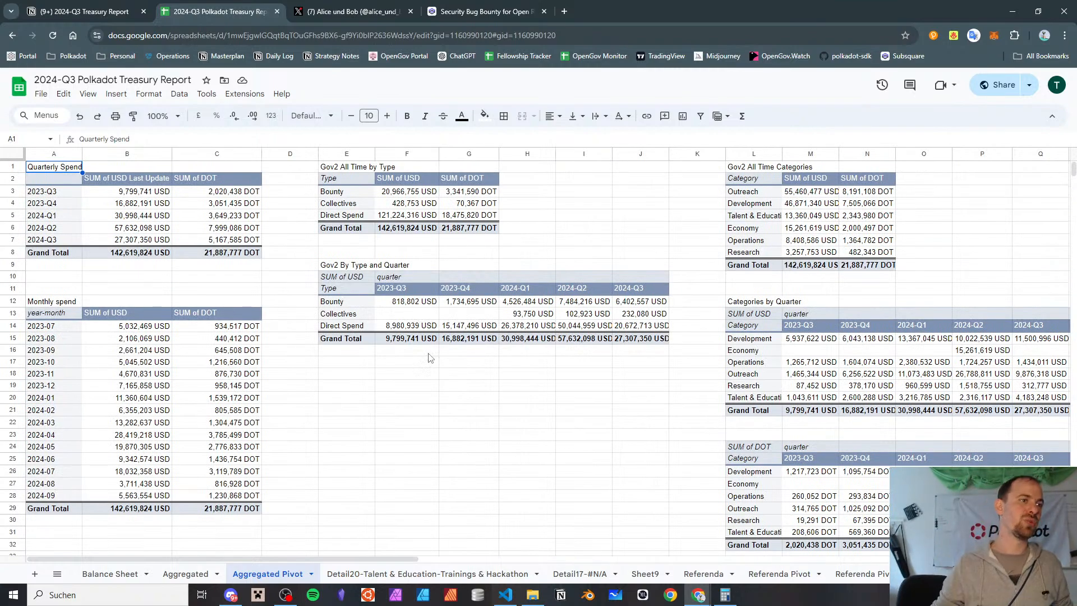
# Switch to the Notion report page and review the Balance Sheet and Income Statement items in the Notes to self checklist
pyautogui.click(72, 7)
pyautogui.scroll(20, 597, 355)
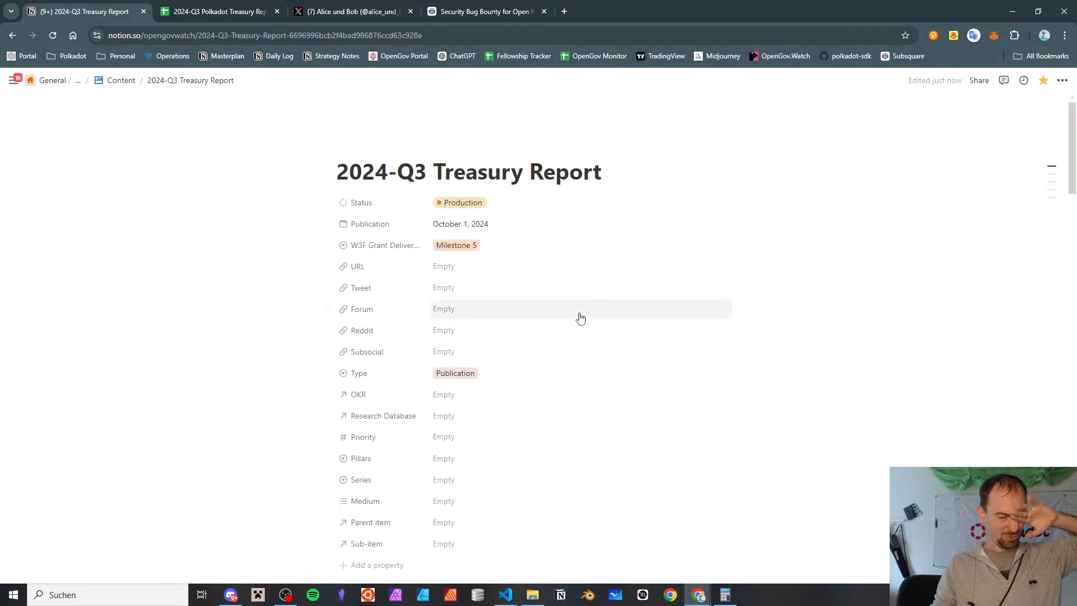
pyautogui.scroll(-10, 580, 317)
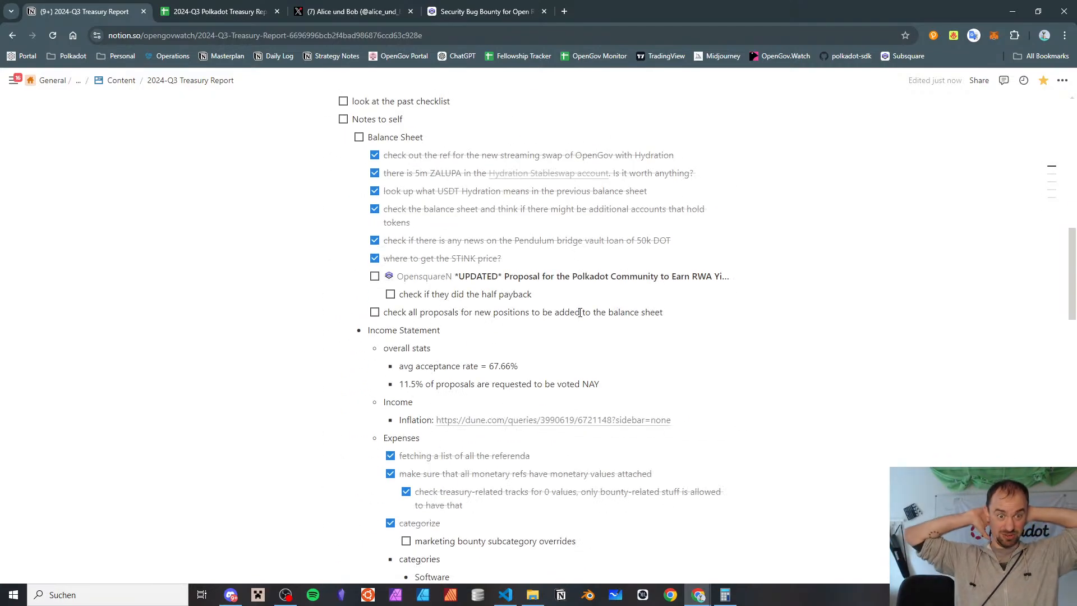